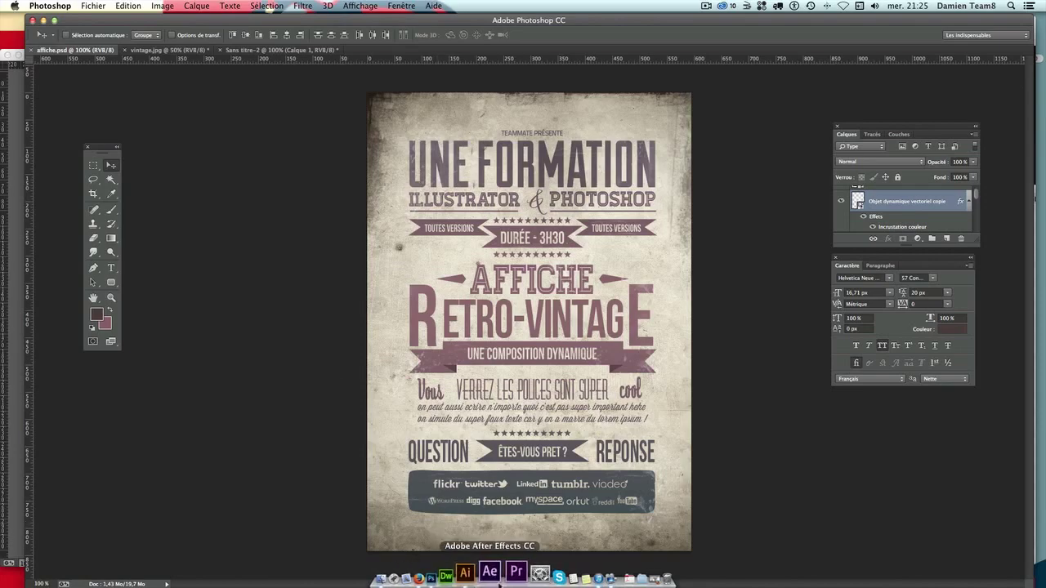
Switch from Photoshop to the flat source.ai version of the poster in Illustrator.
{"action": "left_click", "coordinate": [484, 580]}
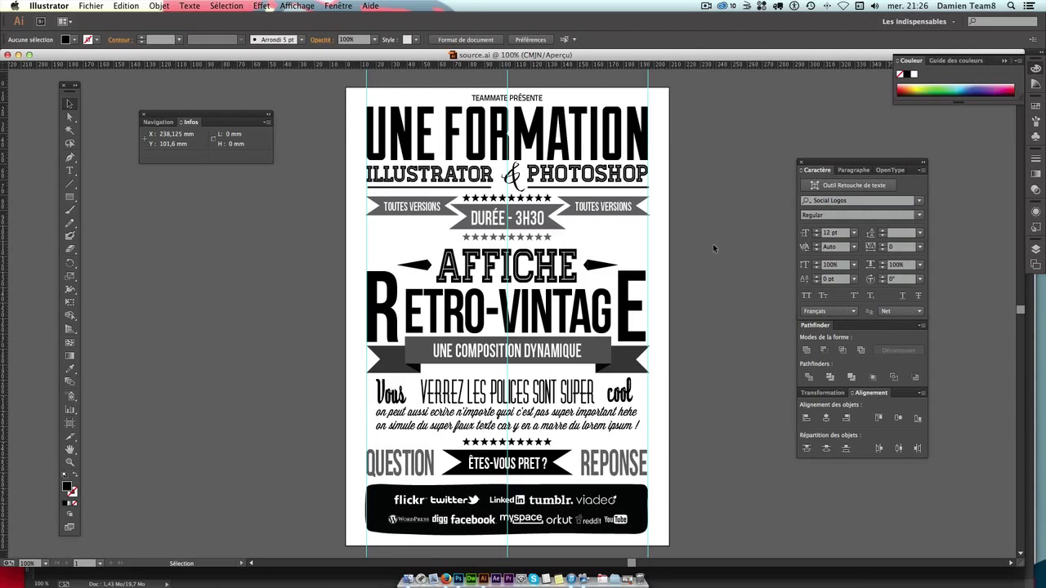
Leave Illustrator and return to the textured poster in Photoshop.
{"action": "left_click", "coordinate": [460, 574]}
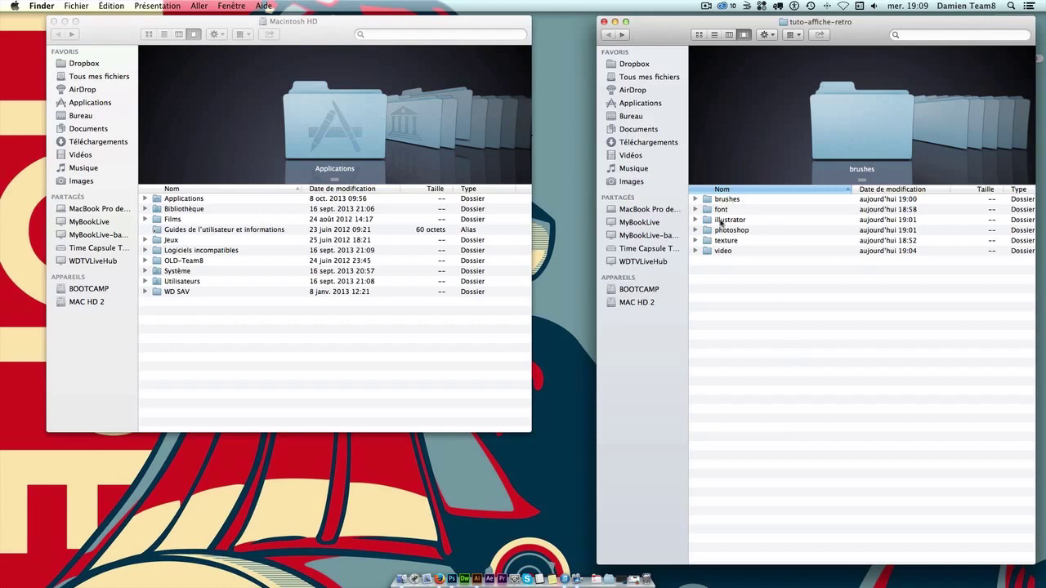
{"action": "left_click", "coordinate": [761, 204]}
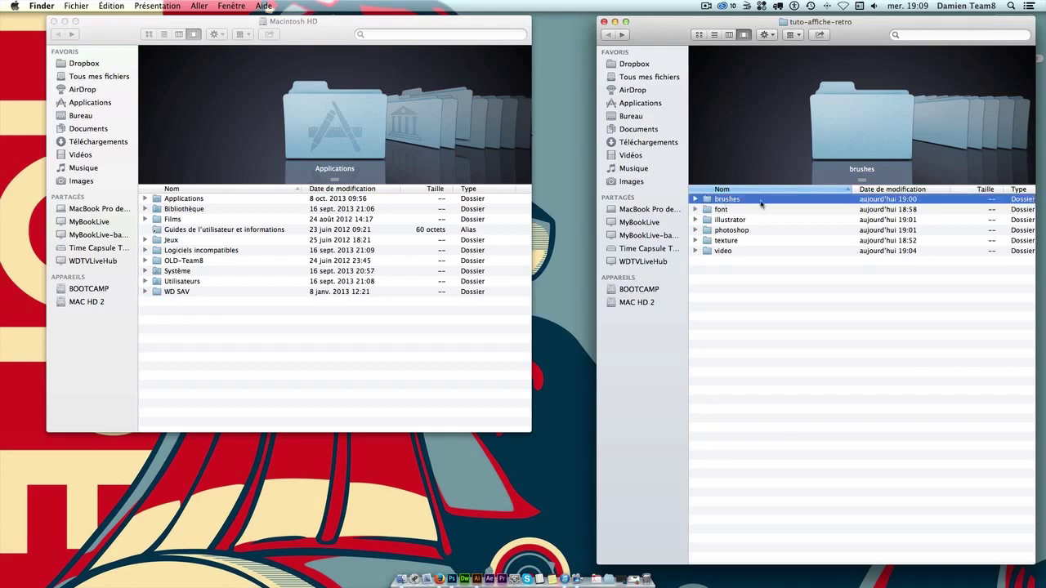
{"action": "left_click", "coordinate": [734, 212]}
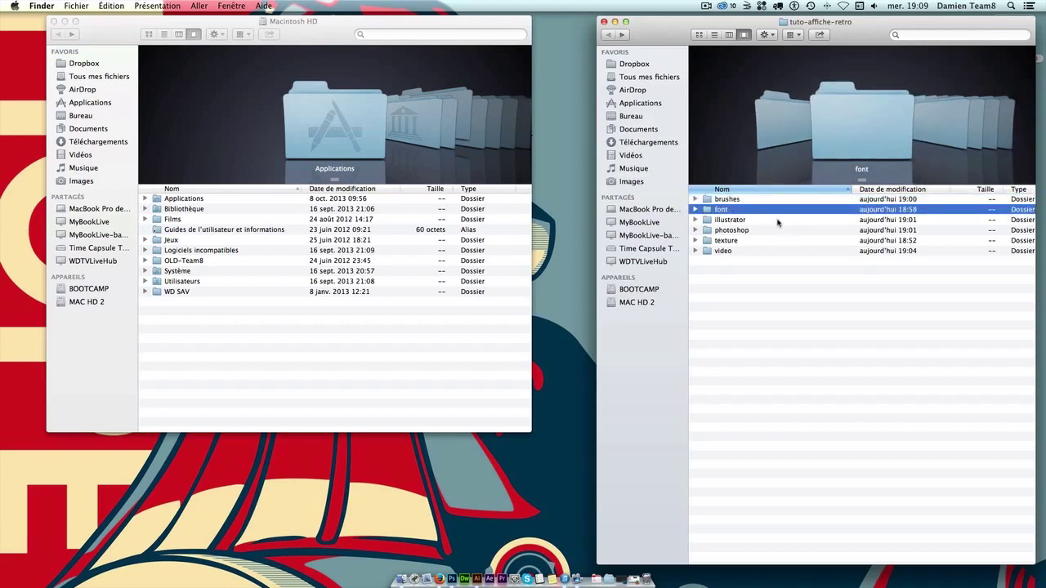
{"action": "left_click", "coordinate": [738, 243]}
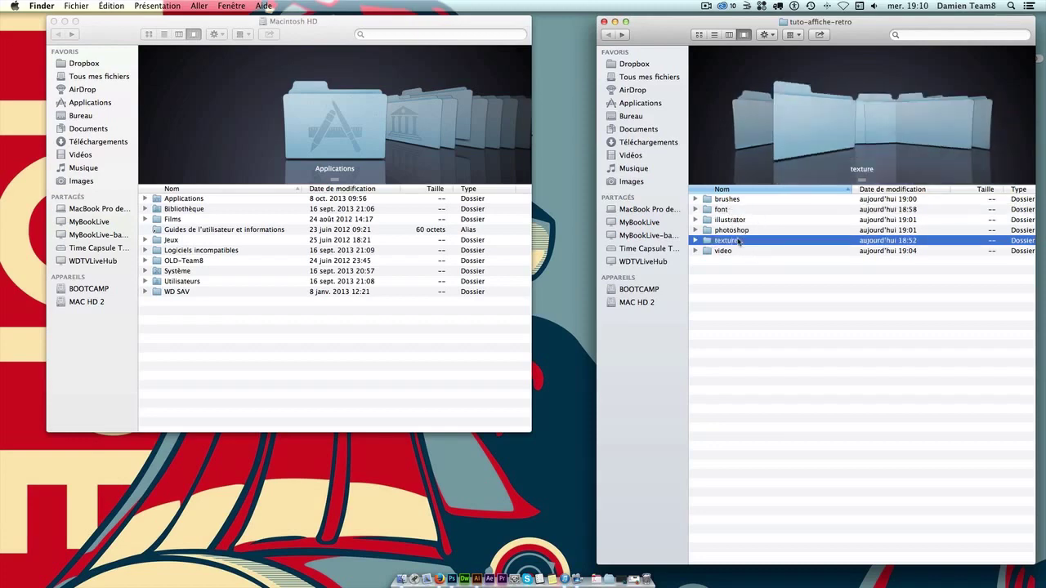
{"action": "left_click", "coordinate": [806, 341]}
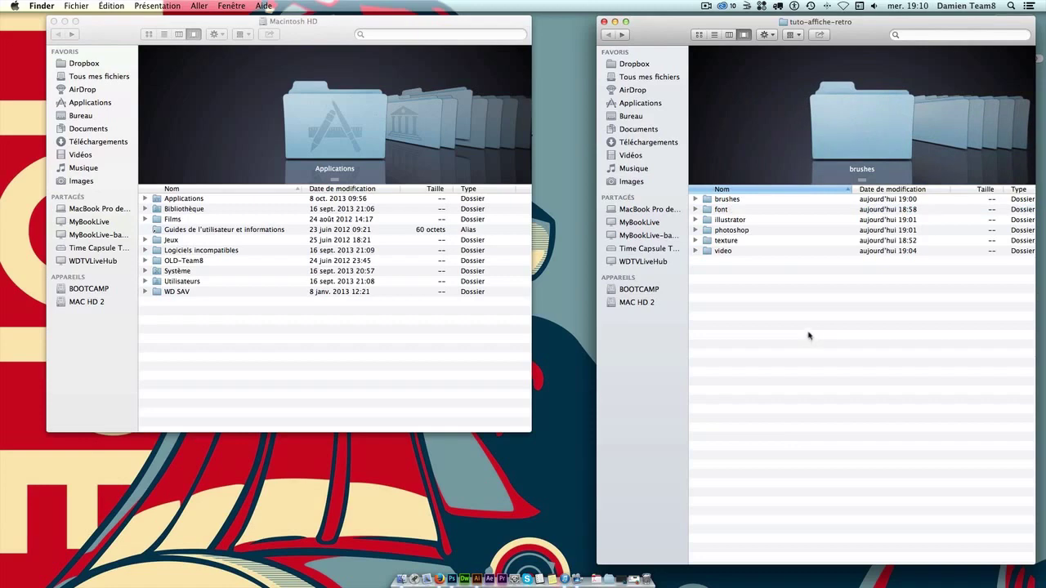
{"action": "double_click", "coordinate": [732, 200]}
{"action": "left_click_drag", "start_coordinate": [818, 257], "coordinate": [772, 204]}
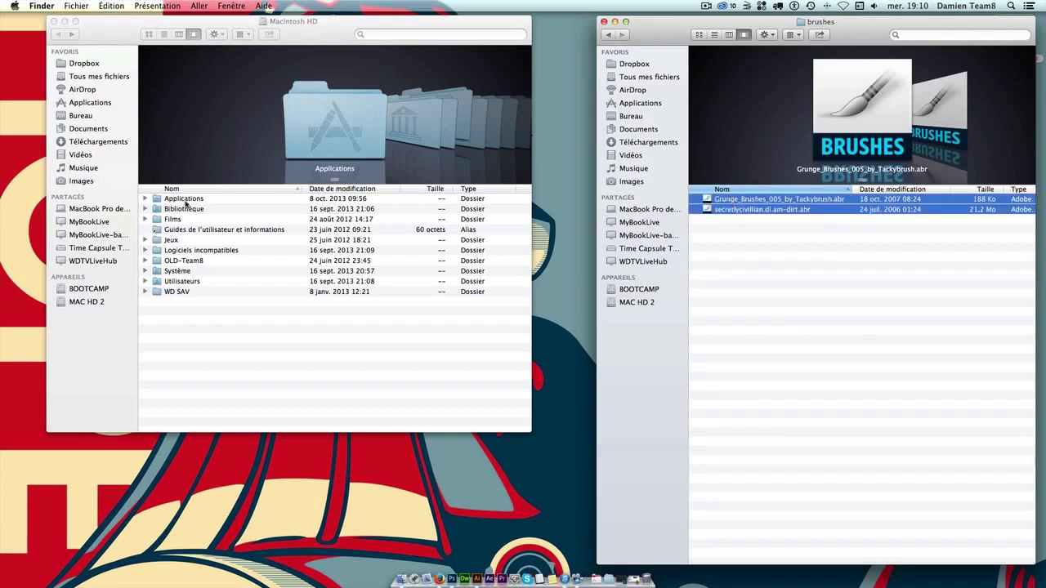
{"action": "left_click", "coordinate": [186, 201]}
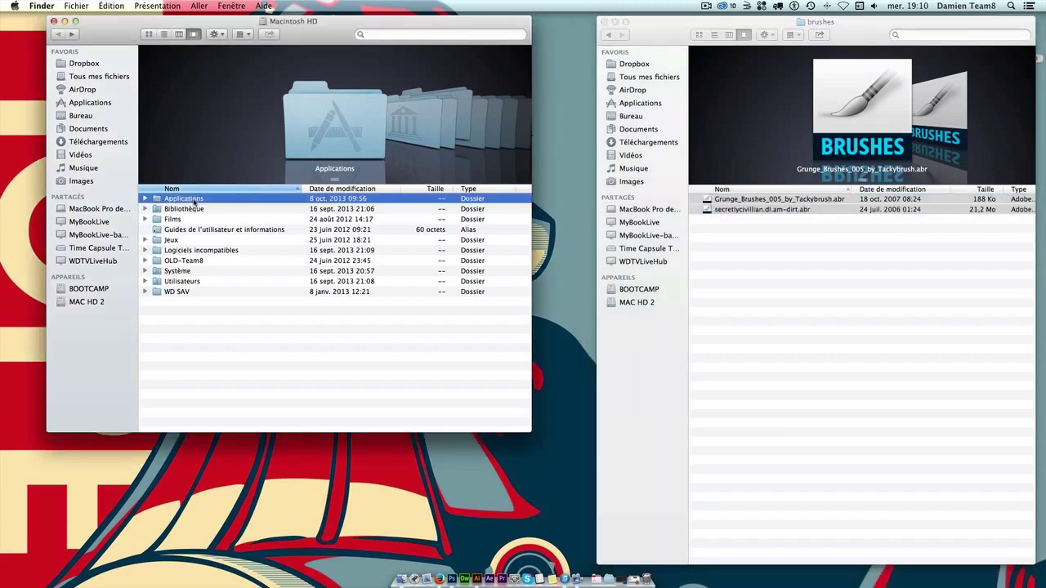
{"action": "double_click", "coordinate": [187, 201]}
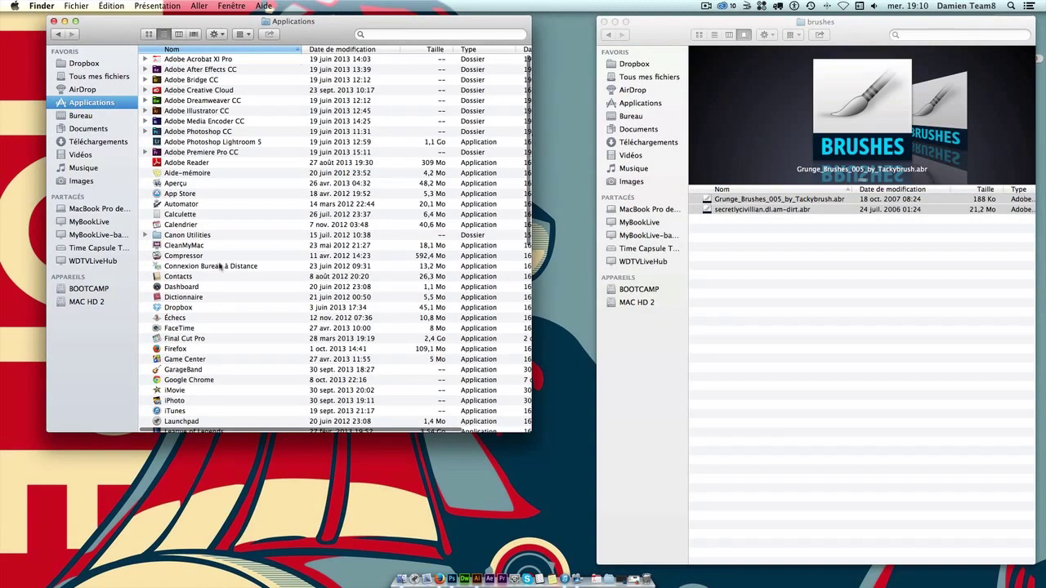
{"action": "double_click", "coordinate": [196, 132]}
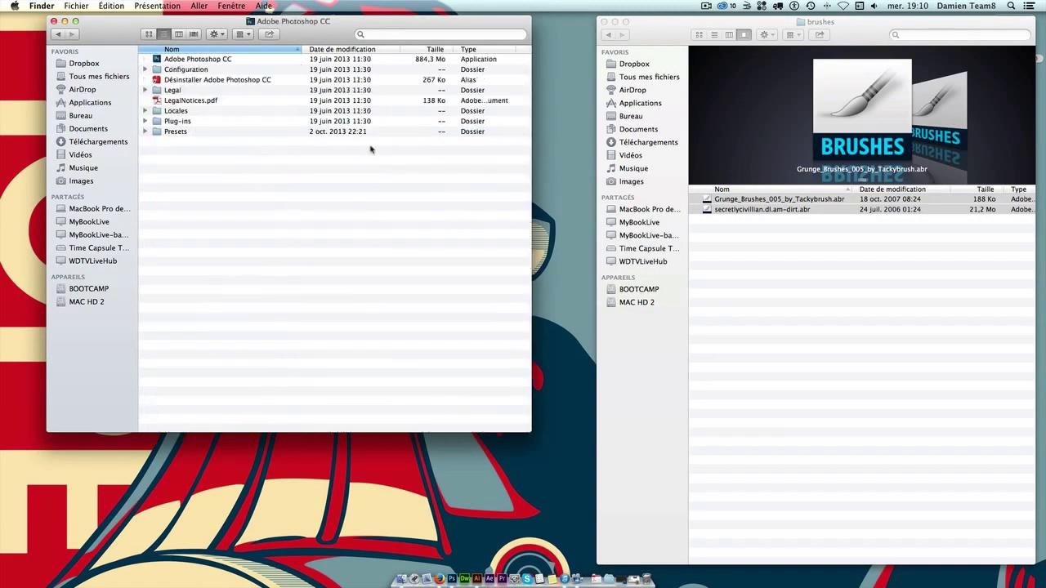
{"action": "double_click", "coordinate": [175, 134]}
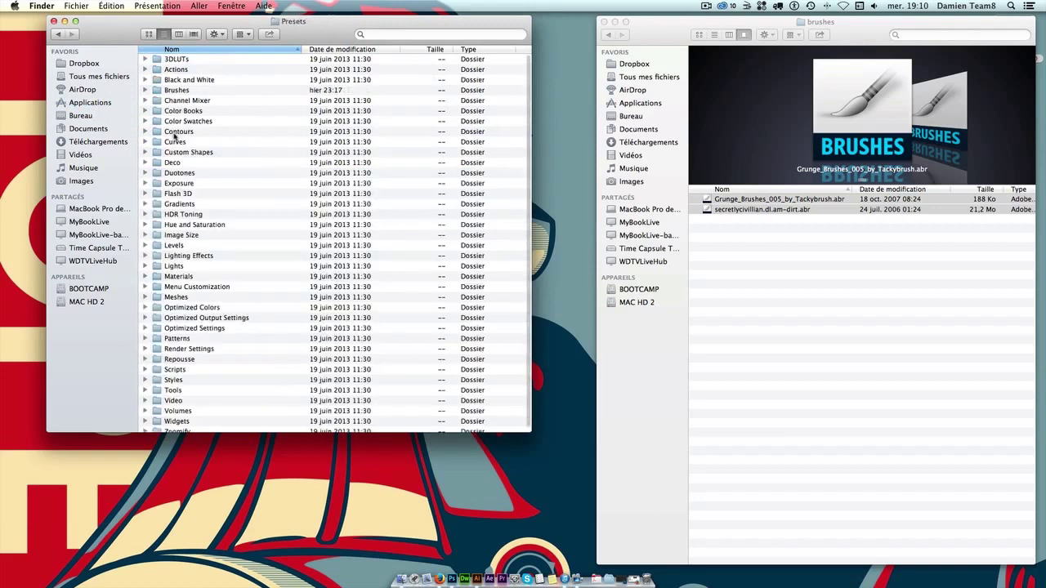
{"action": "double_click", "coordinate": [187, 89]}
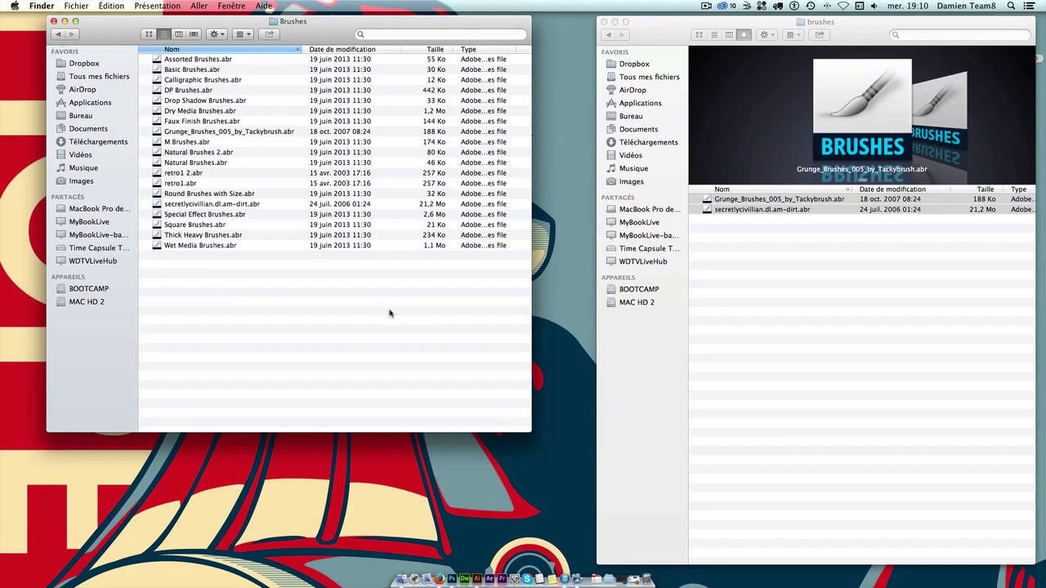
{"action": "left_click_drag", "start_coordinate": [196, 267], "coordinate": [172, 222]}
{"action": "left_click", "coordinate": [57, 34]}
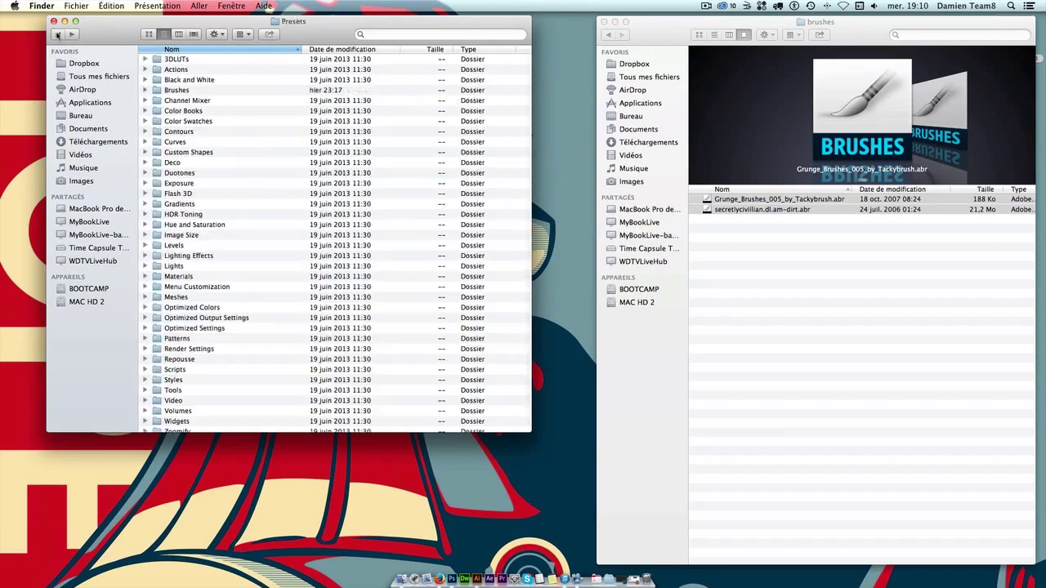
{"action": "left_click", "coordinate": [58, 34]}
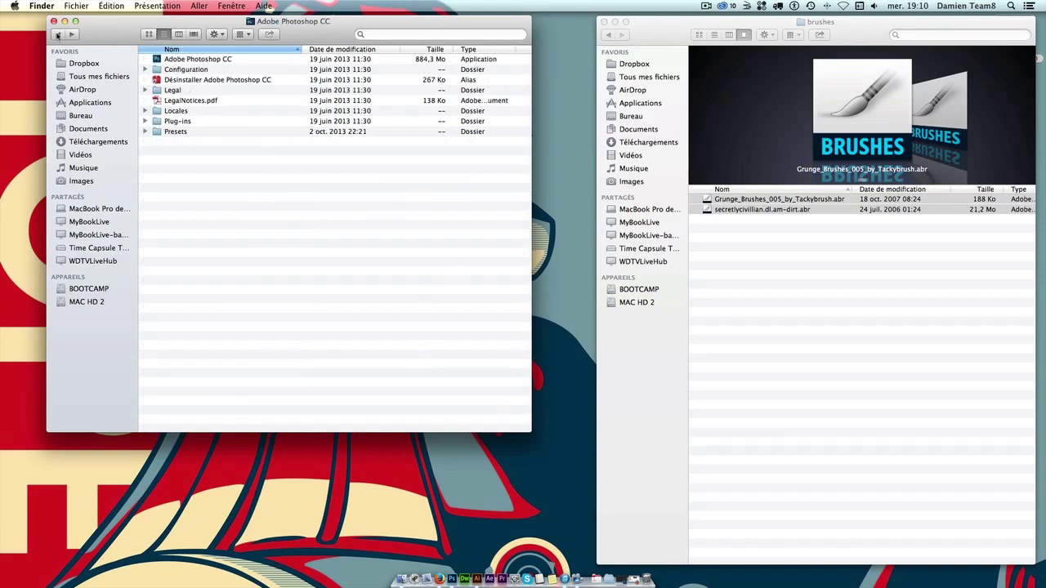
{"action": "double_click", "coordinate": [178, 133]}
{"action": "double_click", "coordinate": [179, 90]}
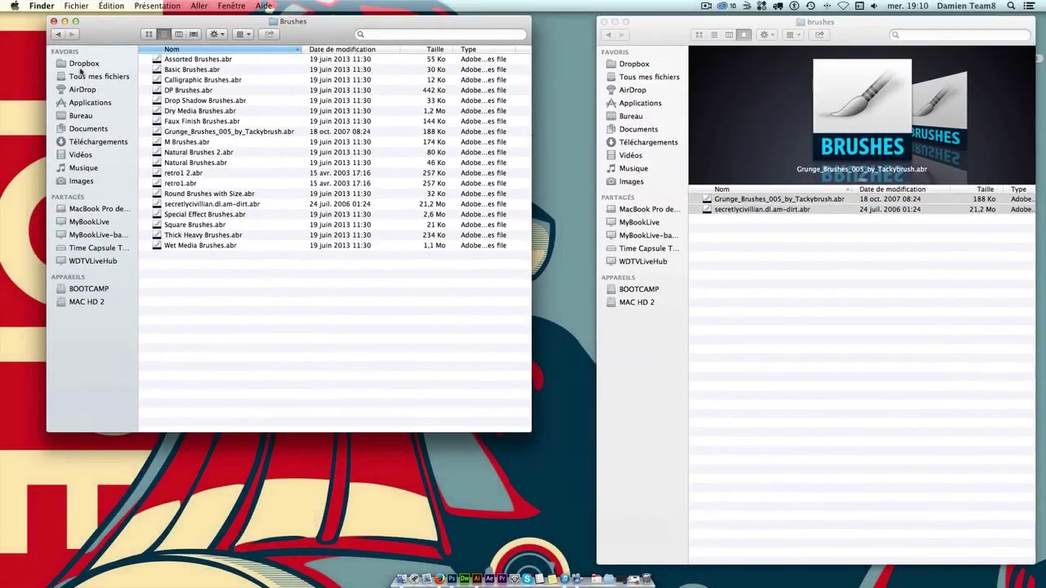
{"action": "left_click", "coordinate": [57, 34]}
{"action": "left_click", "coordinate": [58, 35]}
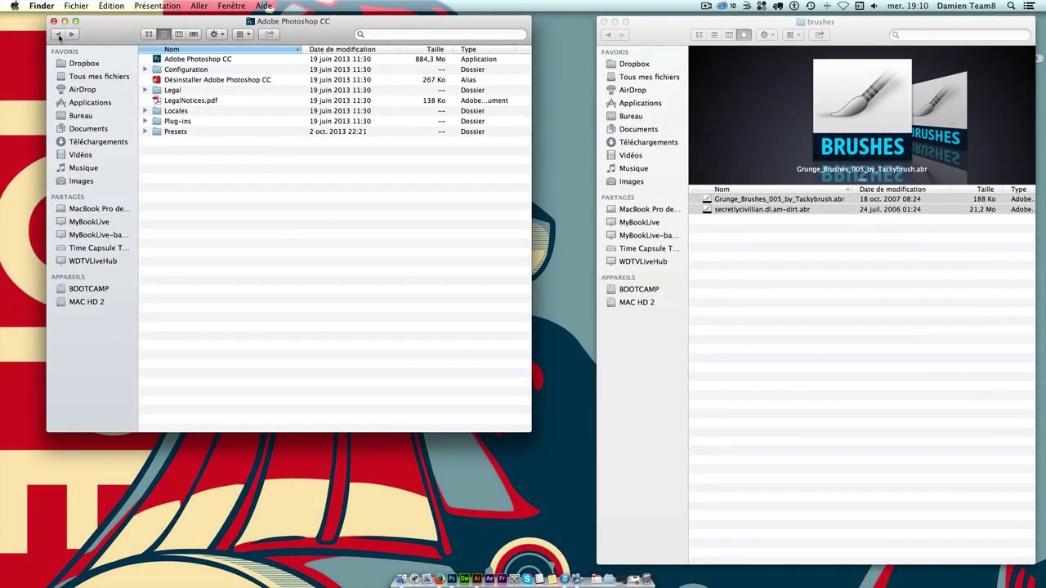
{"action": "left_click", "coordinate": [58, 35]}
{"action": "left_click", "coordinate": [58, 35]}
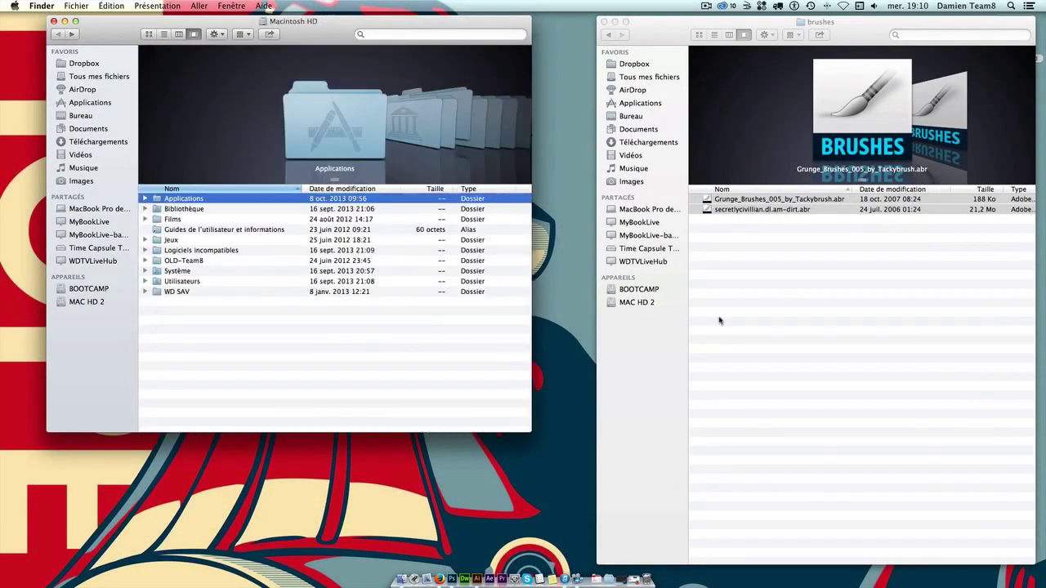
{"action": "left_click", "coordinate": [826, 374]}
{"action": "left_click", "coordinate": [608, 35]}
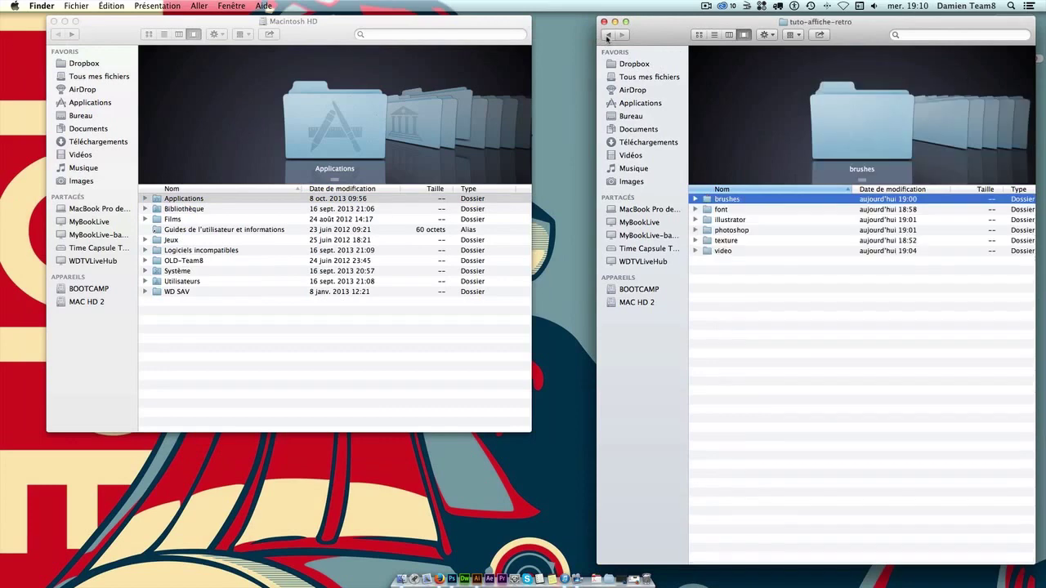
Open the tutorial's font folder, then browse to the system Bibliothèque > Fonts folder.
{"action": "double_click", "coordinate": [721, 210]}
{"action": "mouse_move", "coordinate": [787, 384]}
{"action": "left_mouse_down"}
{"action": "mouse_move", "coordinate": [721, 223]}
{"action": "mouse_move", "coordinate": [712, 170]}
{"action": "left_mouse_up"}
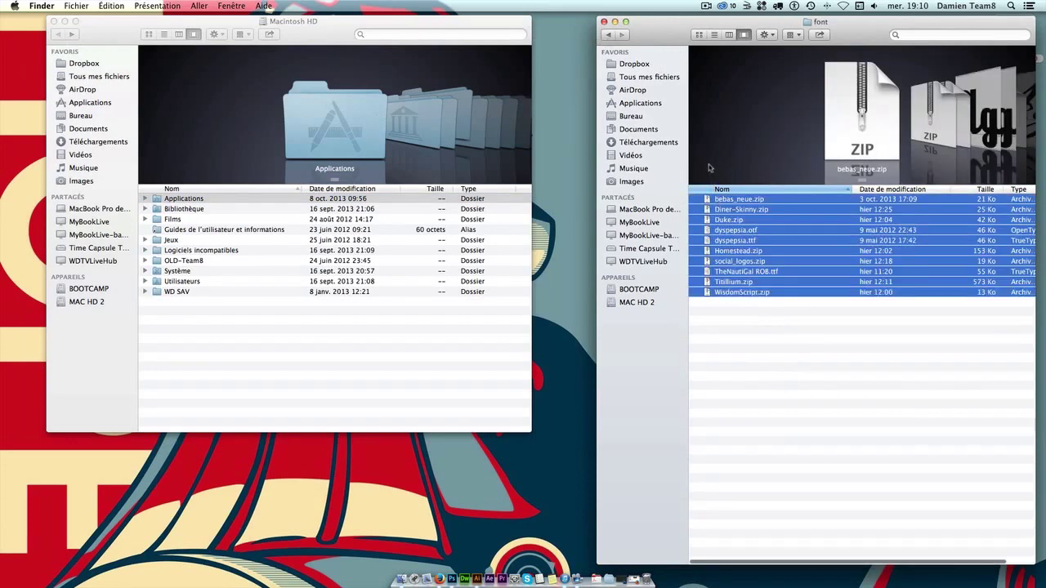
{"action": "left_click", "coordinate": [609, 36]}
{"action": "left_click", "coordinate": [183, 211]}
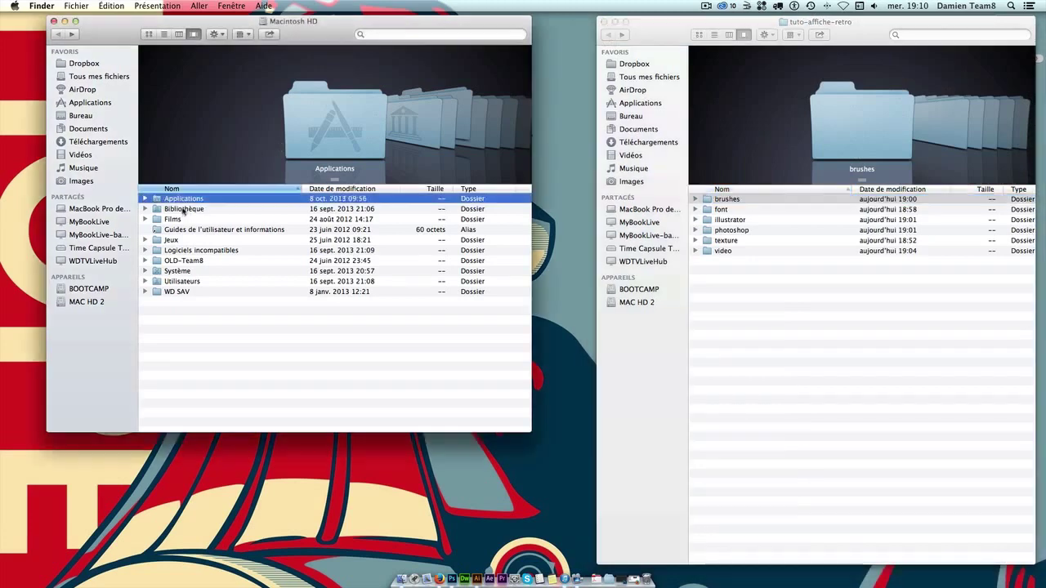
{"action": "double_click", "coordinate": [183, 210]}
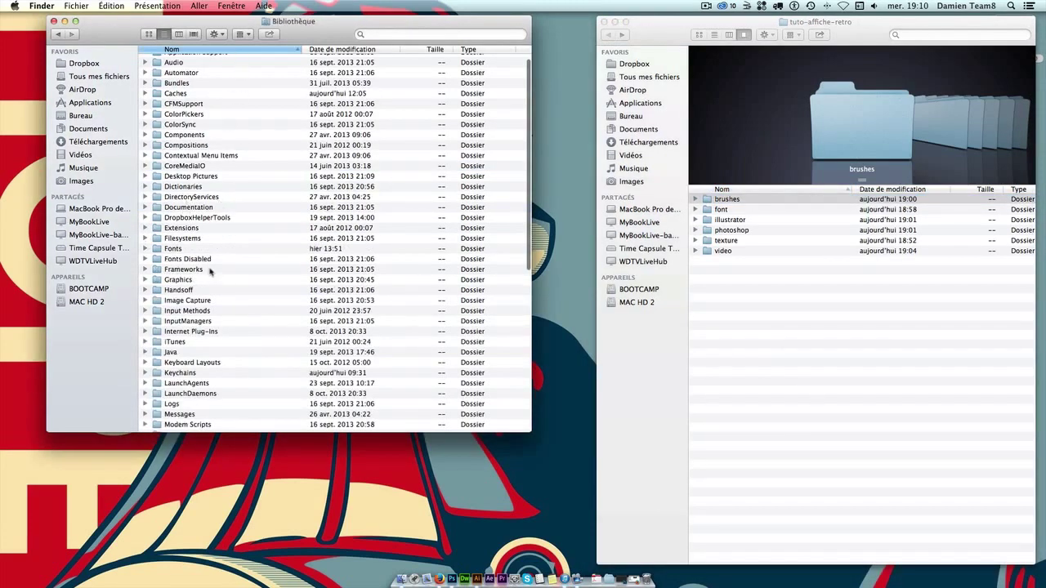
{"action": "double_click", "coordinate": [173, 248]}
{"action": "right_click", "coordinate": [282, 299]}
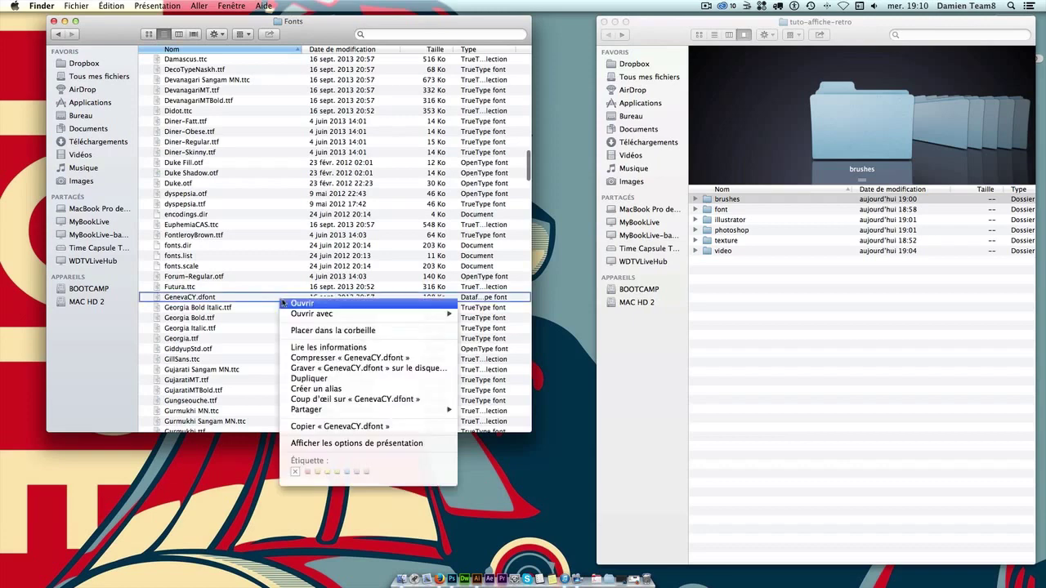
{"action": "left_click", "coordinate": [741, 368]}
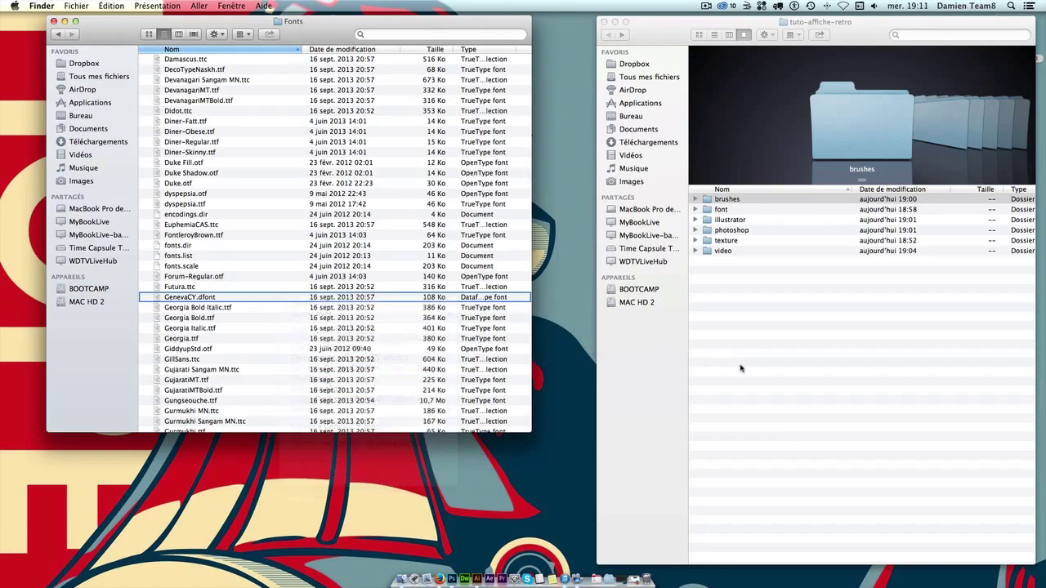
Select all the tutorial font files and drag them into the system Fonts folder.
{"action": "double_click", "coordinate": [726, 201]}
{"action": "key", "text": "super+Up"}
{"action": "left_click", "coordinate": [724, 210]}
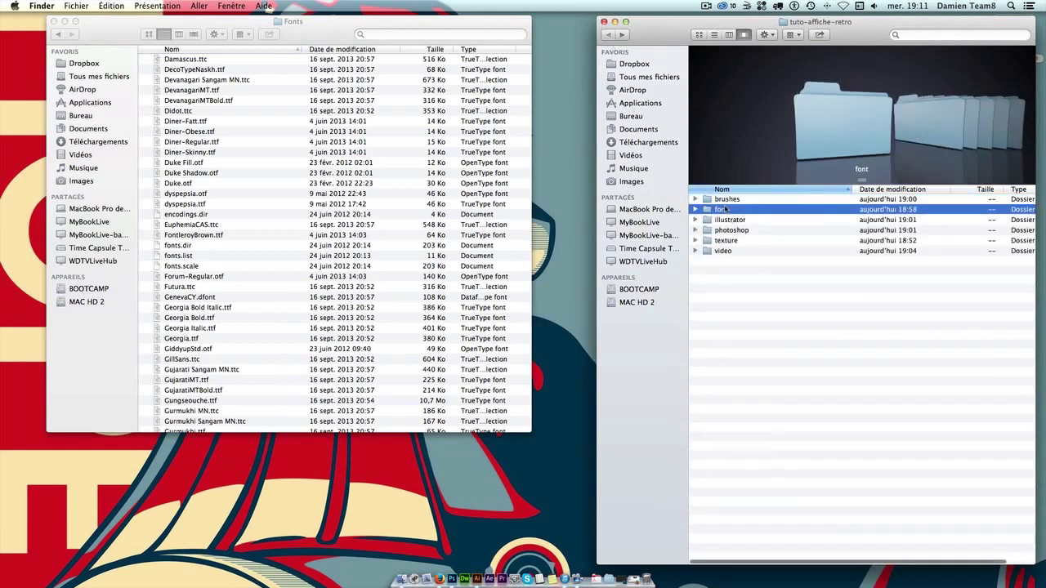
{"action": "double_click", "coordinate": [724, 209]}
{"action": "key", "text": "super+a"}
{"action": "left_click_drag", "start_coordinate": [738, 201], "coordinate": [389, 196]}
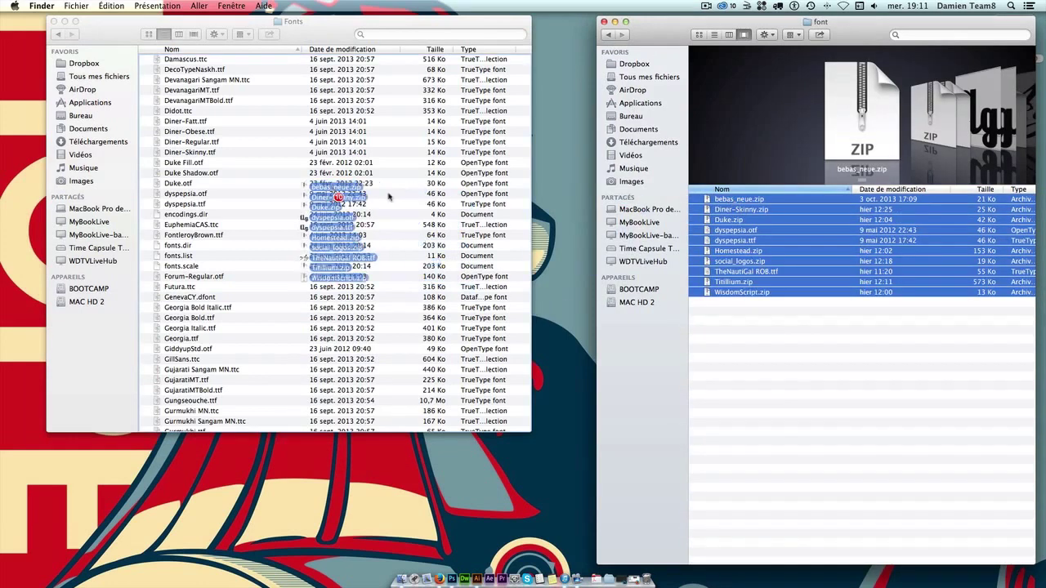
{"action": "left_click", "coordinate": [755, 371]}
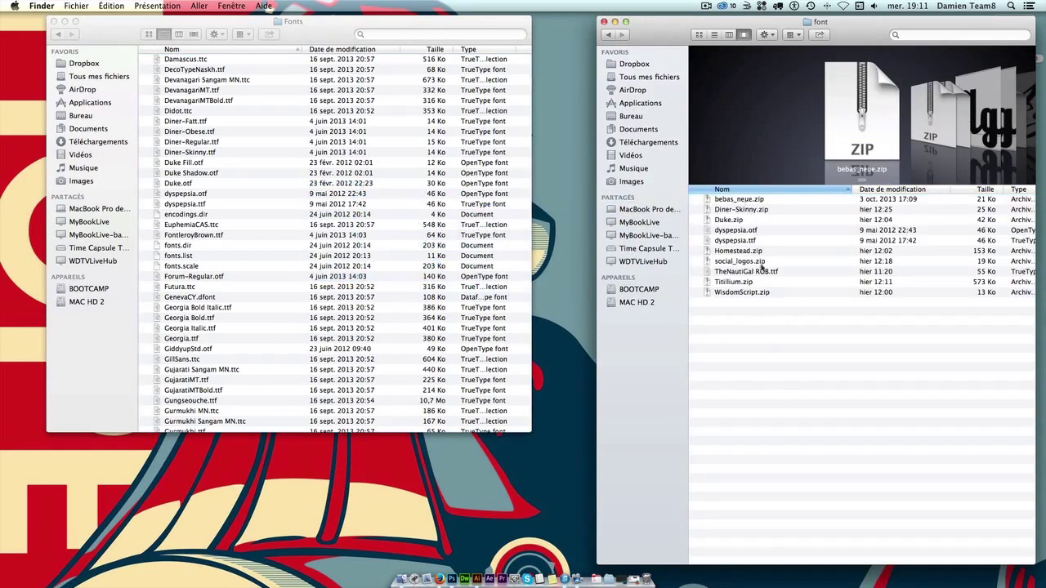
Check bebas_neue.zip, Diner-Skinny.zip, dyspepsia.ttf and WisdomScript.zip, then return to tuto-affiche-retro.
{"action": "left_click", "coordinate": [754, 199]}
{"action": "left_click", "coordinate": [752, 210]}
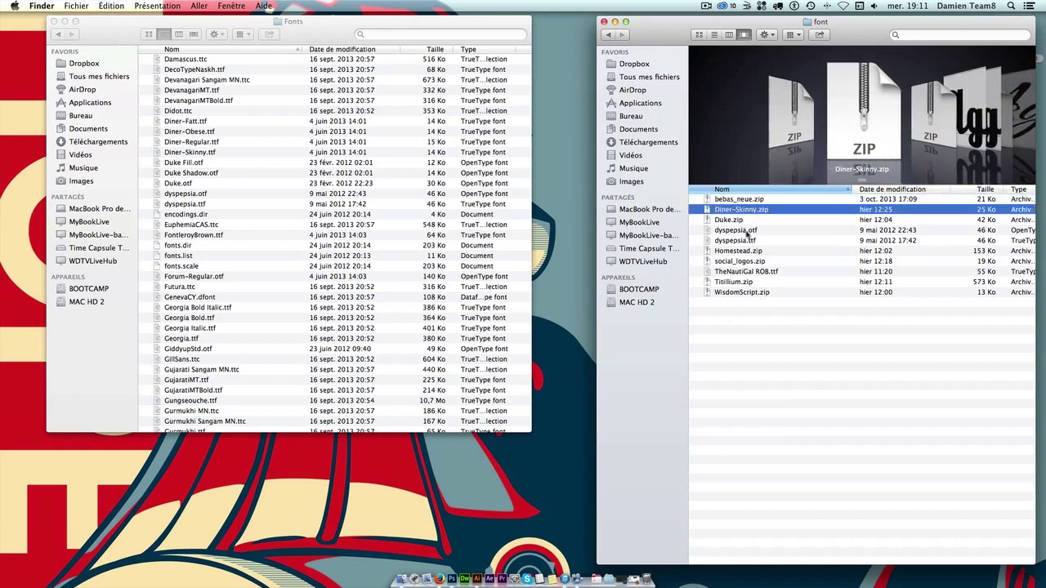
{"action": "left_click", "coordinate": [746, 239]}
{"action": "left_click", "coordinate": [741, 292]}
{"action": "left_click", "coordinate": [776, 368]}
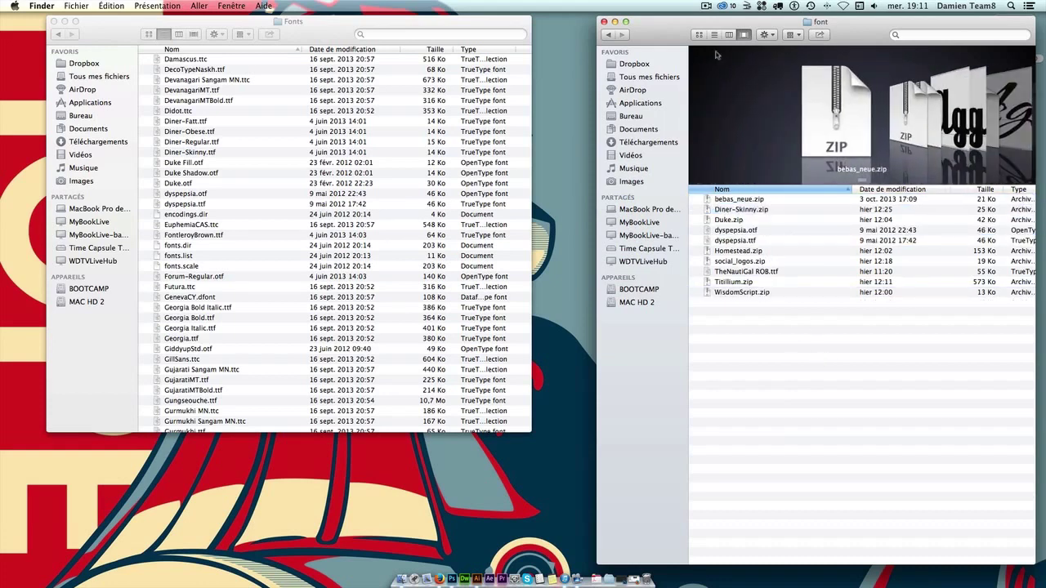
{"action": "left_click", "coordinate": [608, 35]}
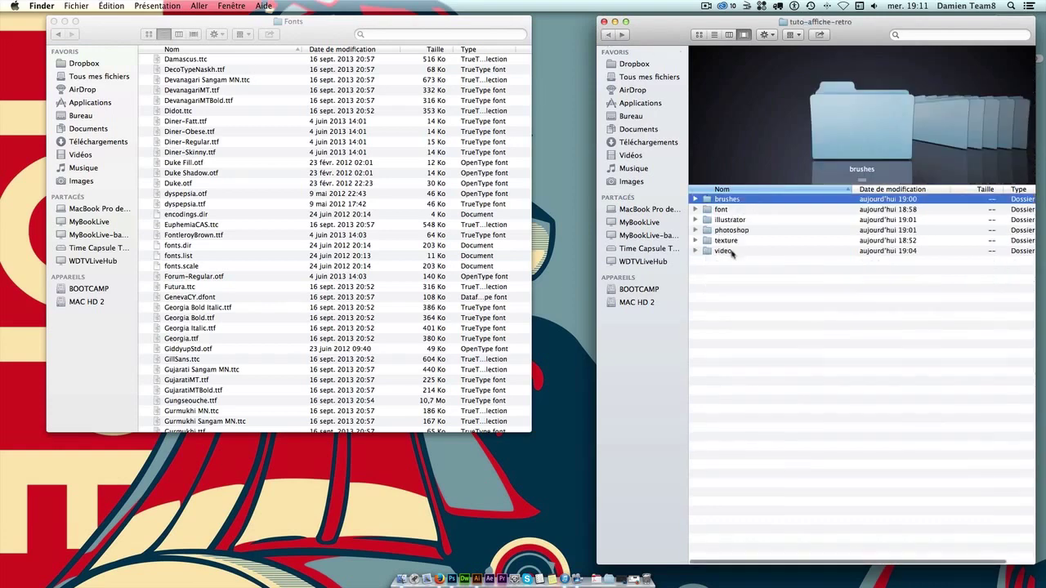
{"action": "left_click", "coordinate": [761, 279]}
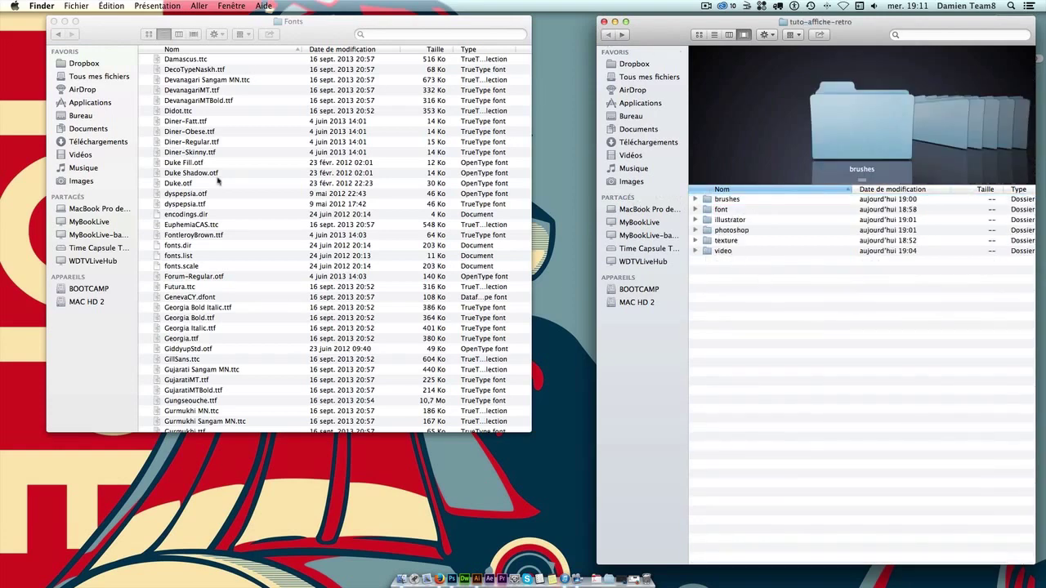
Go back from Fonts through Bibliothèque to Macintosh HD, then return to Illustrator.
{"action": "left_click", "coordinate": [58, 34]}
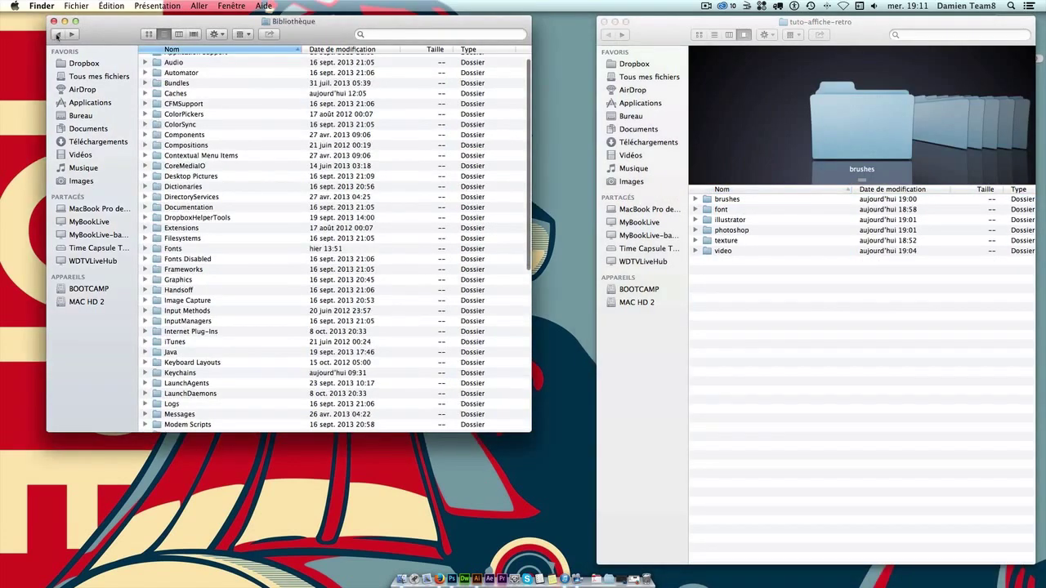
{"action": "left_click", "coordinate": [57, 35]}
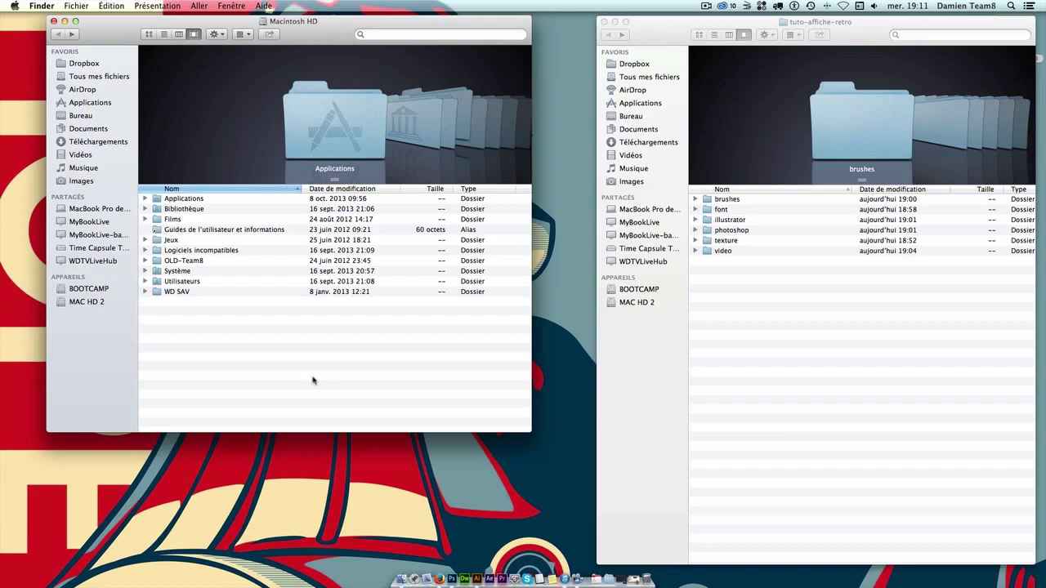
{"action": "left_click", "coordinate": [477, 580]}
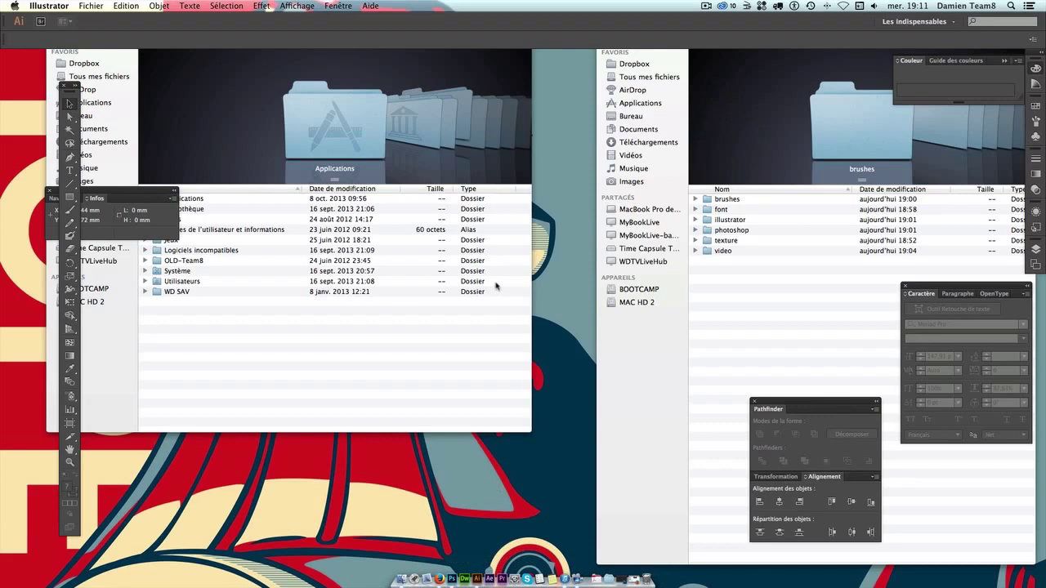
Create a new A4 document, briefly trying A3 before settling on A4.
{"action": "key", "text": "super+n"}
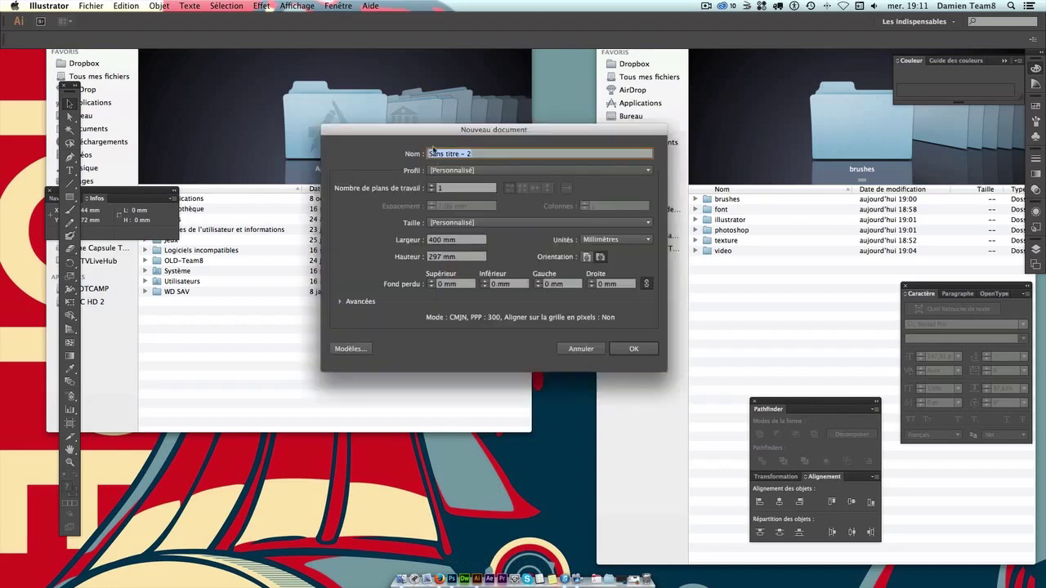
{"action": "left_click", "coordinate": [504, 152]}
{"action": "left_click", "coordinate": [463, 223]}
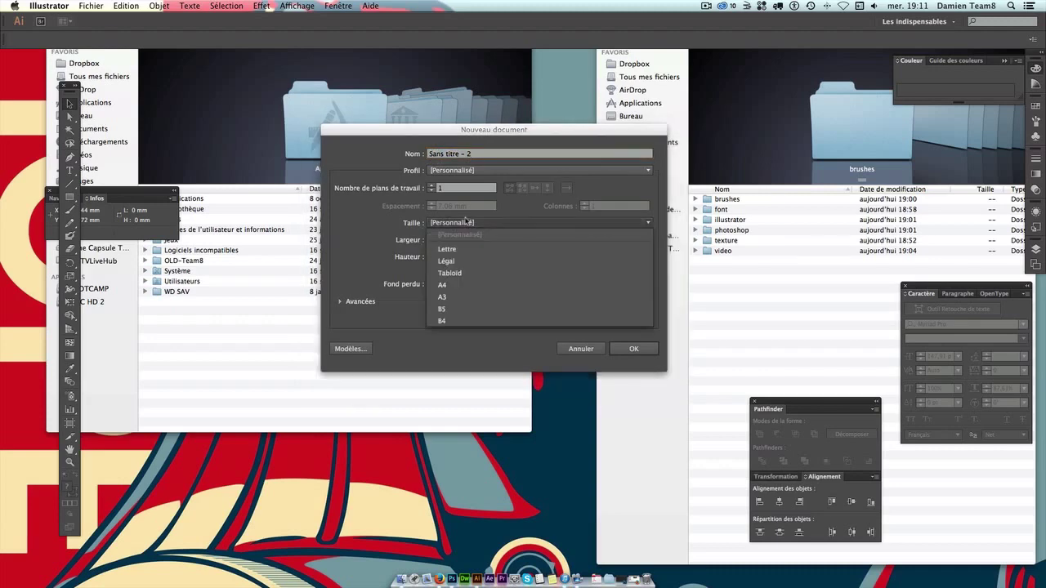
{"action": "left_click", "coordinate": [462, 285]}
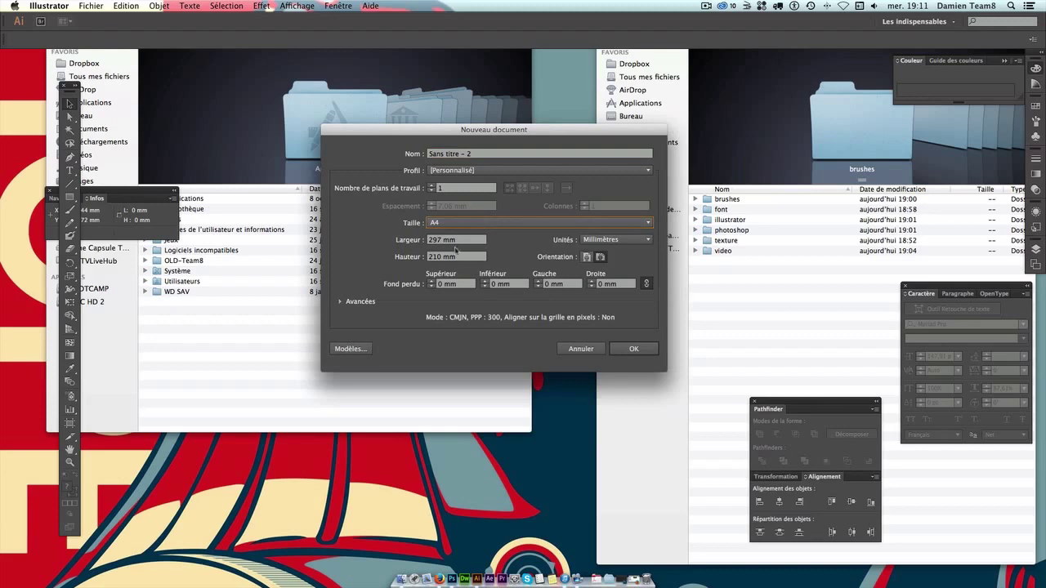
{"action": "left_click", "coordinate": [459, 224]}
{"action": "left_click", "coordinate": [463, 300]}
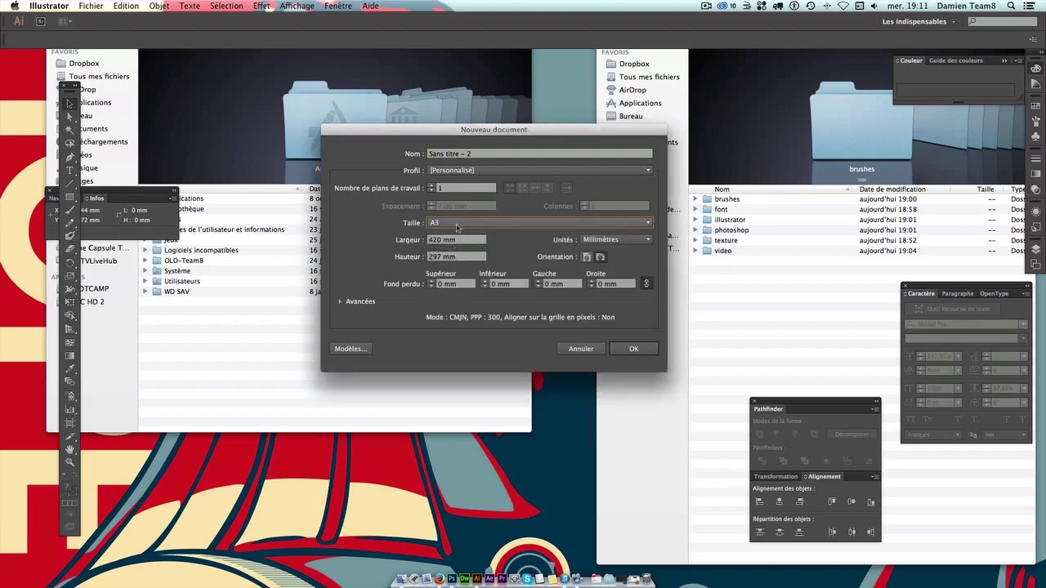
{"action": "left_click", "coordinate": [458, 227]}
{"action": "left_click", "coordinate": [457, 286]}
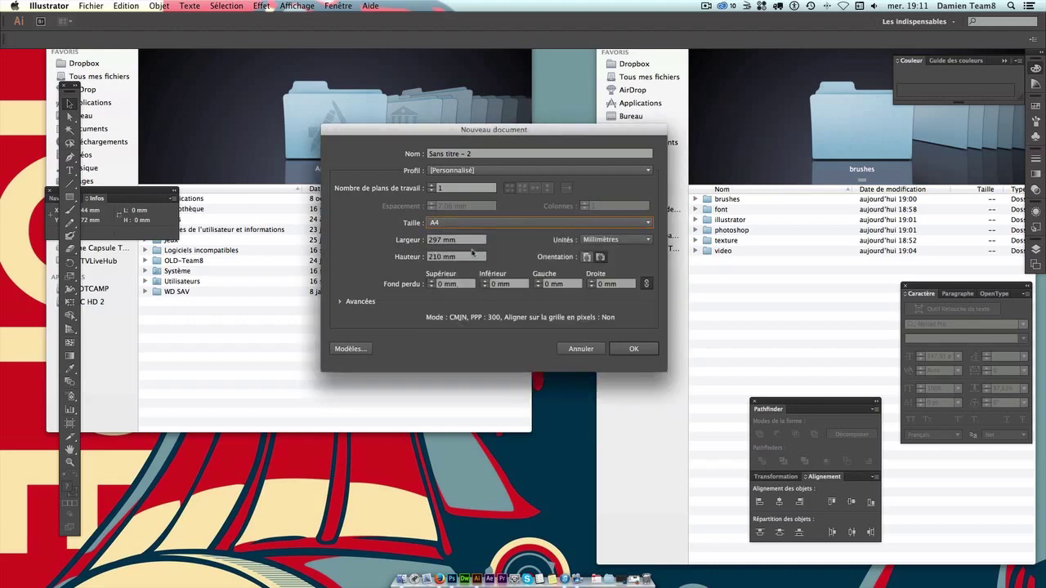
{"action": "left_click", "coordinate": [470, 241]}
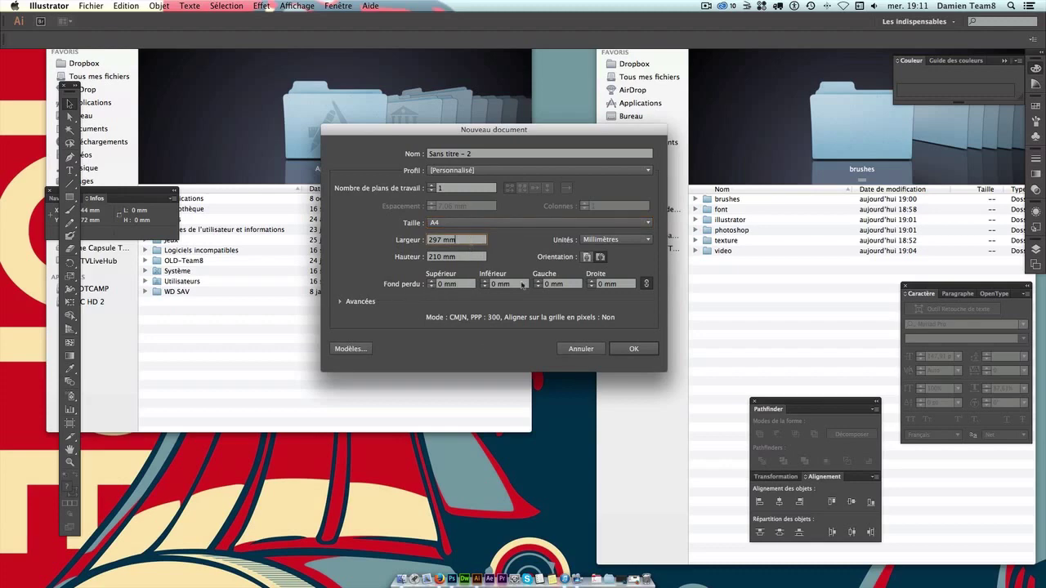
{"action": "left_click", "coordinate": [631, 349]}
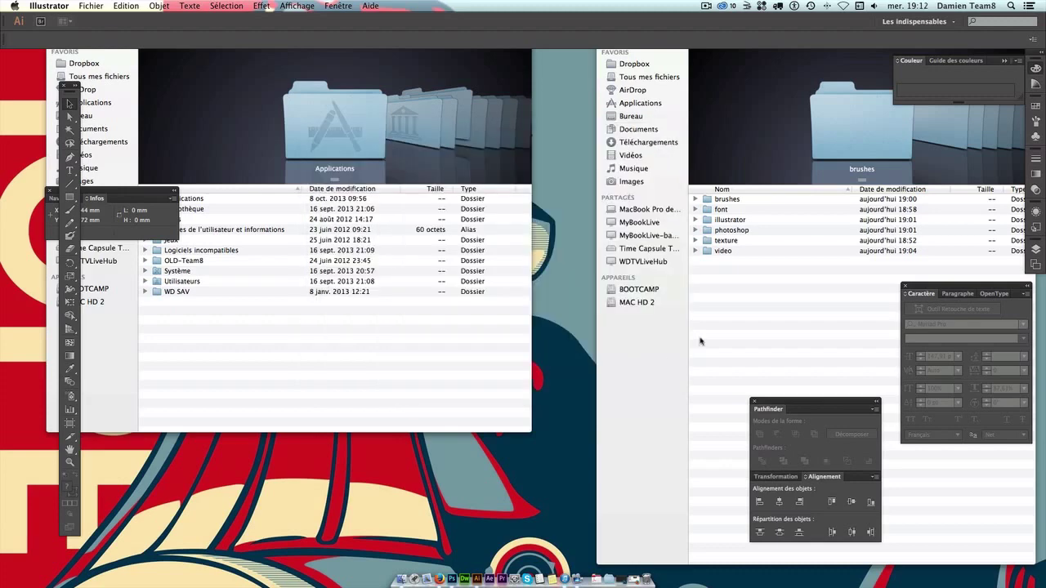
{"action": "key", "text": "a"}
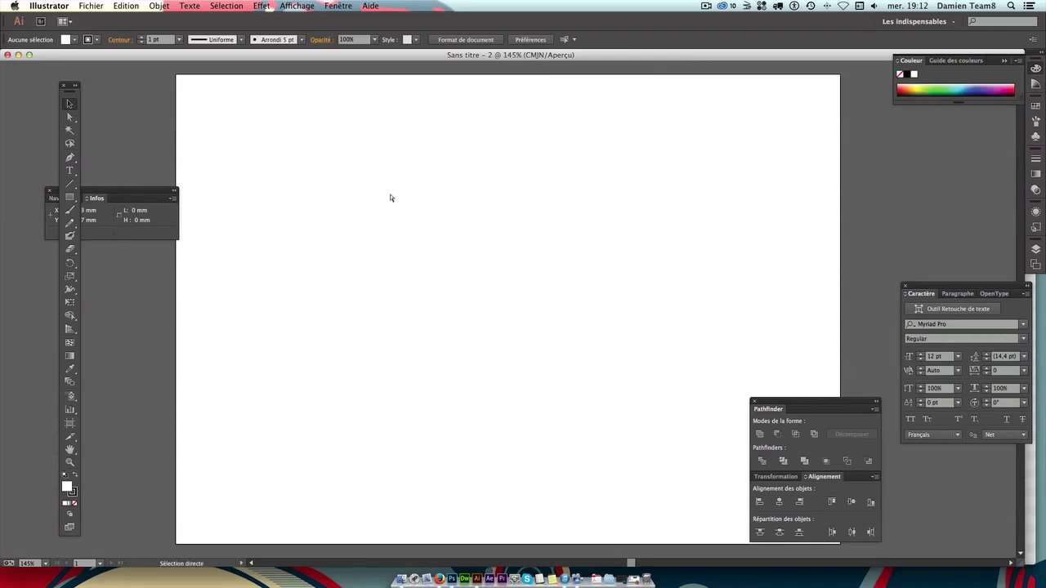
Close it and recreate the A4 document in portrait orientation, 210 × 297 mm.
{"action": "key", "text": "super+w"}
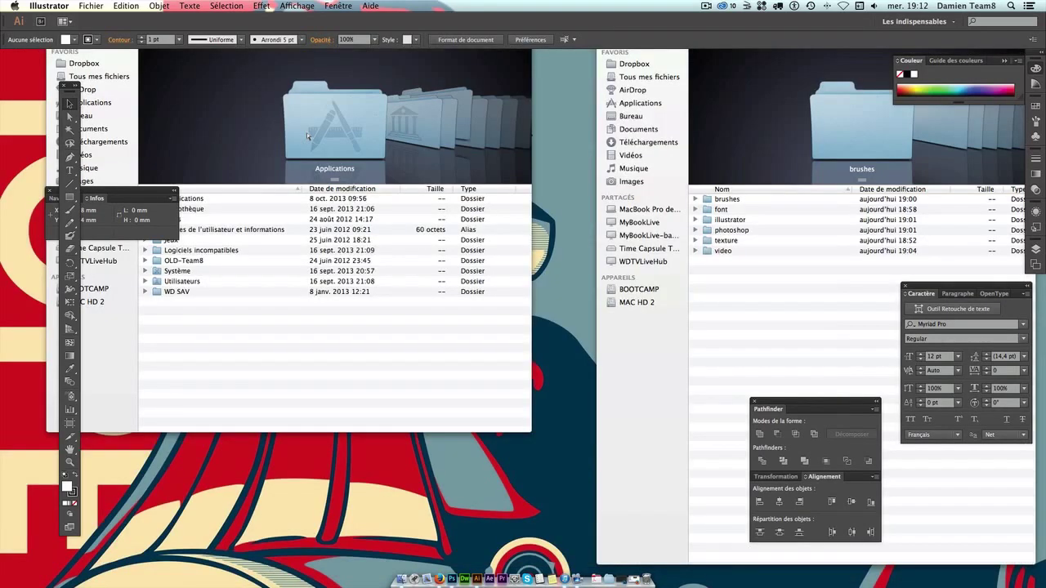
{"action": "key", "text": "super+n"}
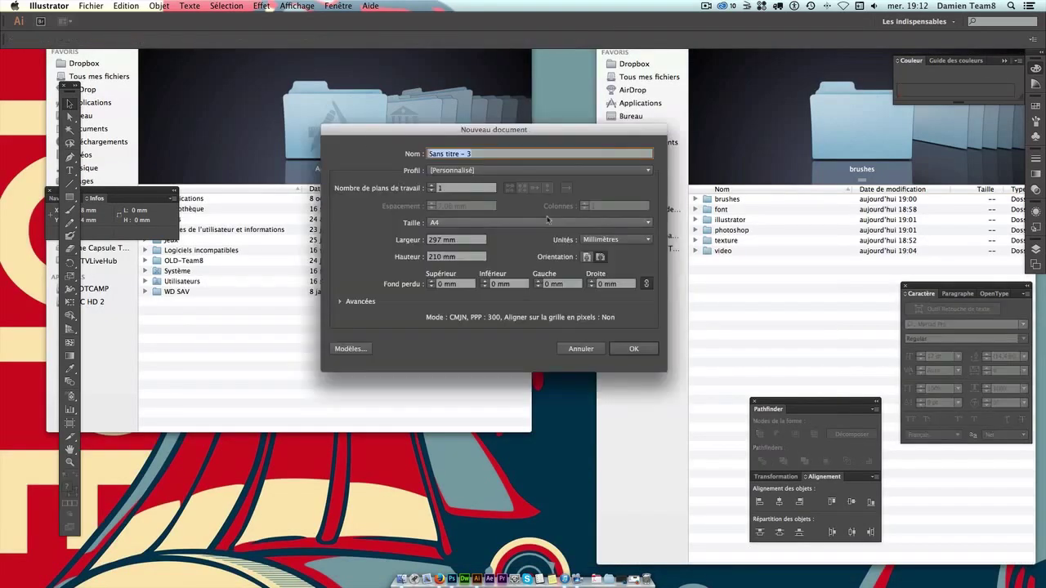
{"action": "left_click", "coordinate": [586, 258]}
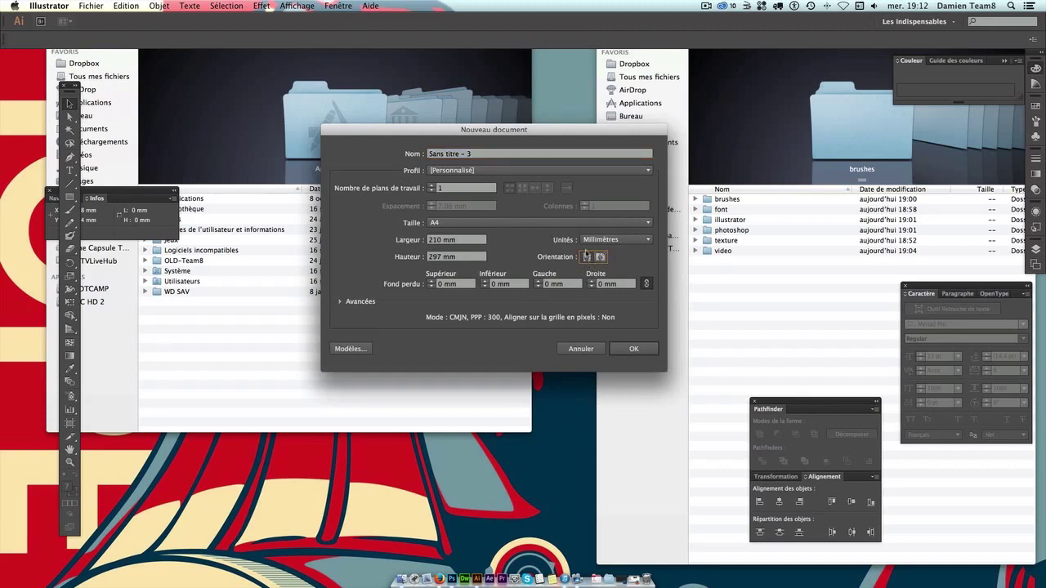
{"action": "left_click", "coordinate": [633, 349]}
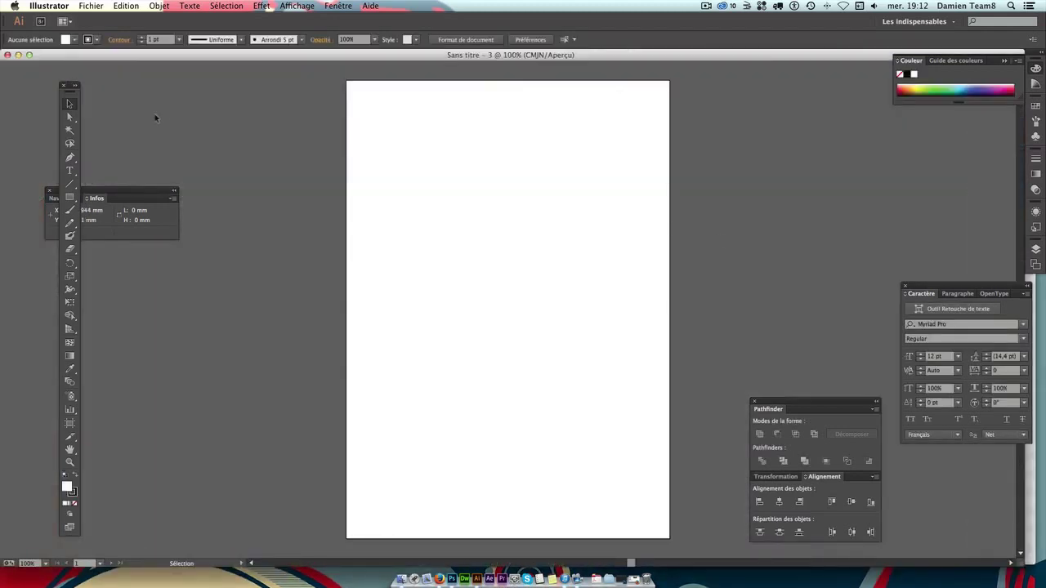
Move the Info panel aside and show the rulers around the page.
{"action": "left_click_drag", "start_coordinate": [127, 188], "coordinate": [220, 111]}
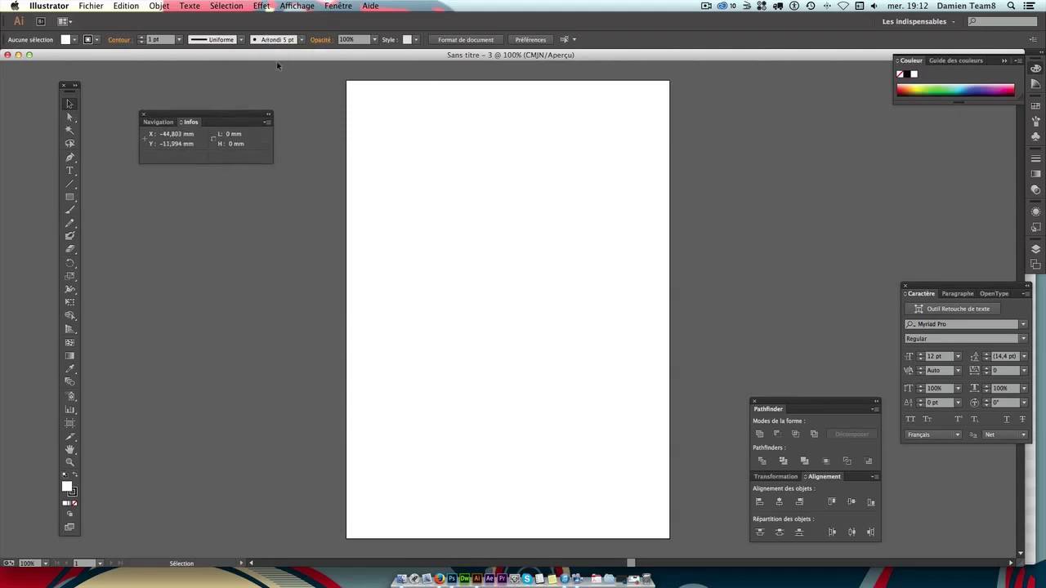
{"action": "key", "text": "a"}
{"action": "key", "text": "ctrl+r"}
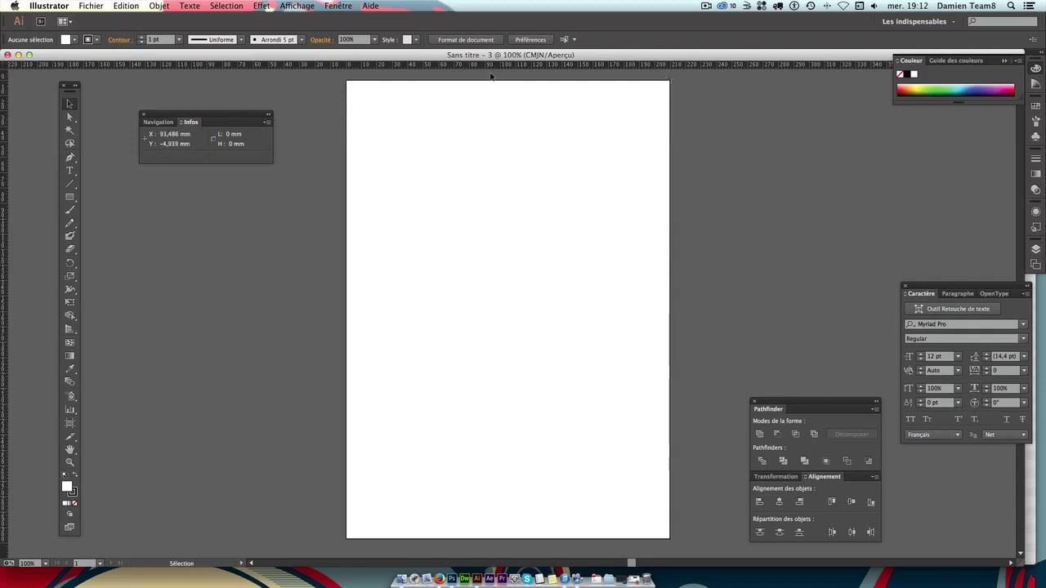
Drag a vertical guide from the left ruler to the page's horizontal centre.
{"action": "left_click_drag", "start_coordinate": [3, 178], "coordinate": [4, 192]}
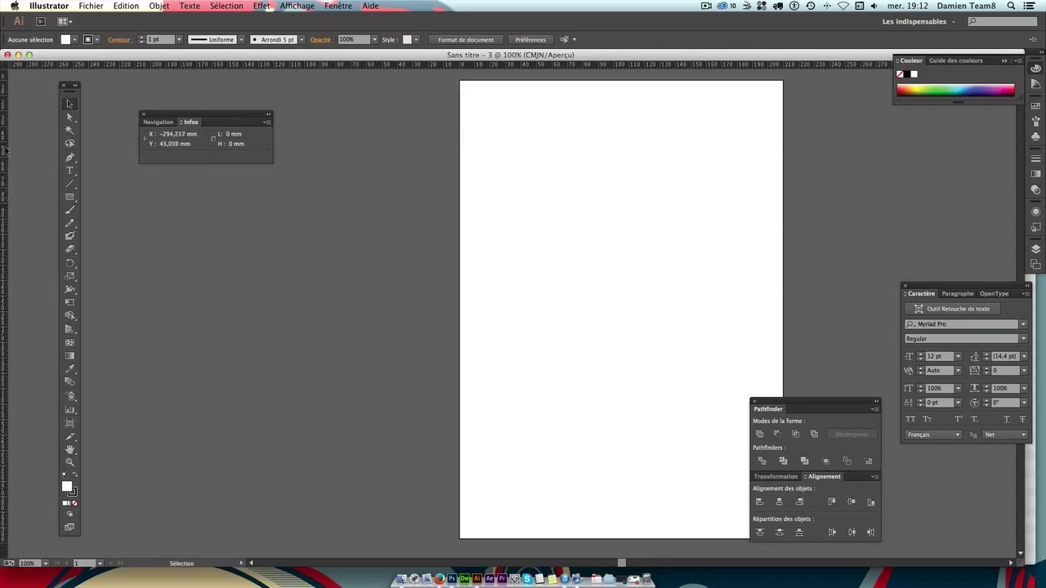
{"action": "left_click_drag", "start_coordinate": [4, 160], "coordinate": [18, 161]}
{"action": "mouse_move", "coordinate": [149, 162]}
{"action": "left_mouse_down"}
{"action": "mouse_move", "coordinate": [638, 156]}
{"action": "mouse_move", "coordinate": [619, 161]}
{"action": "left_mouse_up"}
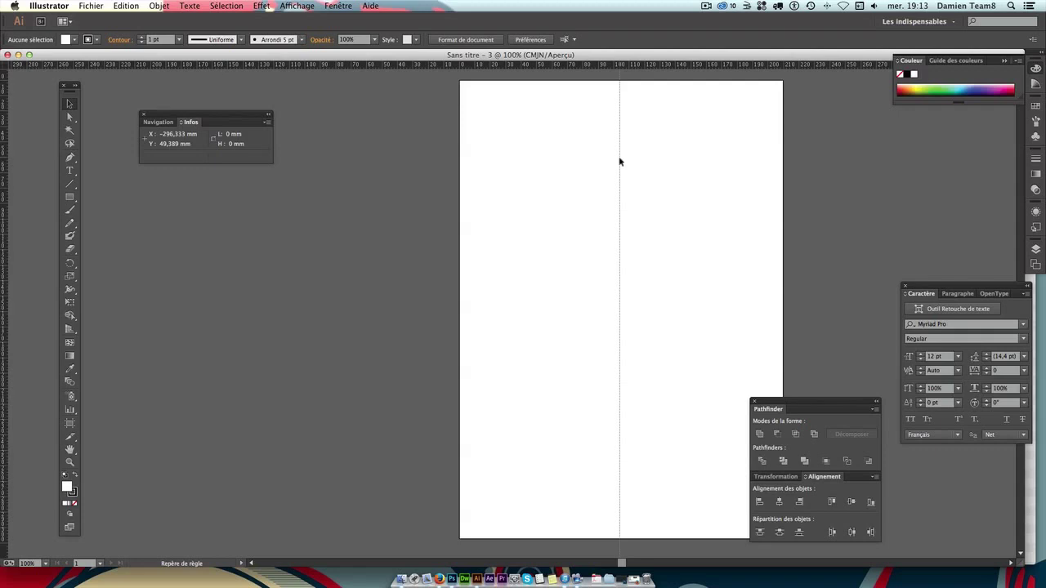
{"action": "left_click_drag", "start_coordinate": [619, 161], "coordinate": [620, 164]}
{"action": "left_click_drag", "start_coordinate": [620, 163], "coordinate": [621, 164]}
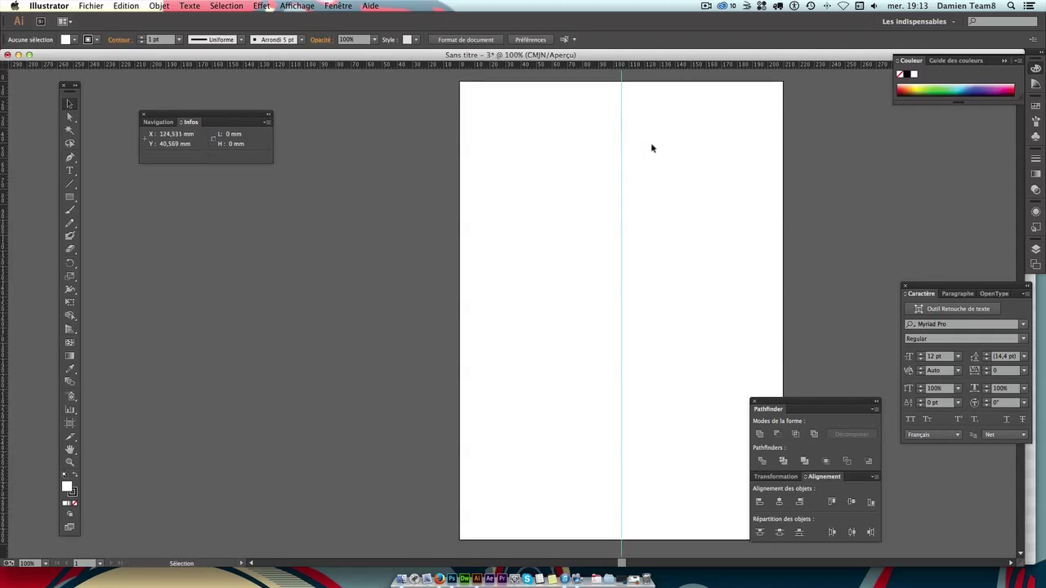
Zoom in to check the guide position, then zoom back out to the whole page.
{"action": "key", "text": "super+plus"}
{"action": "key", "text": "super+plus"}
{"action": "key", "text": "super+plus"}
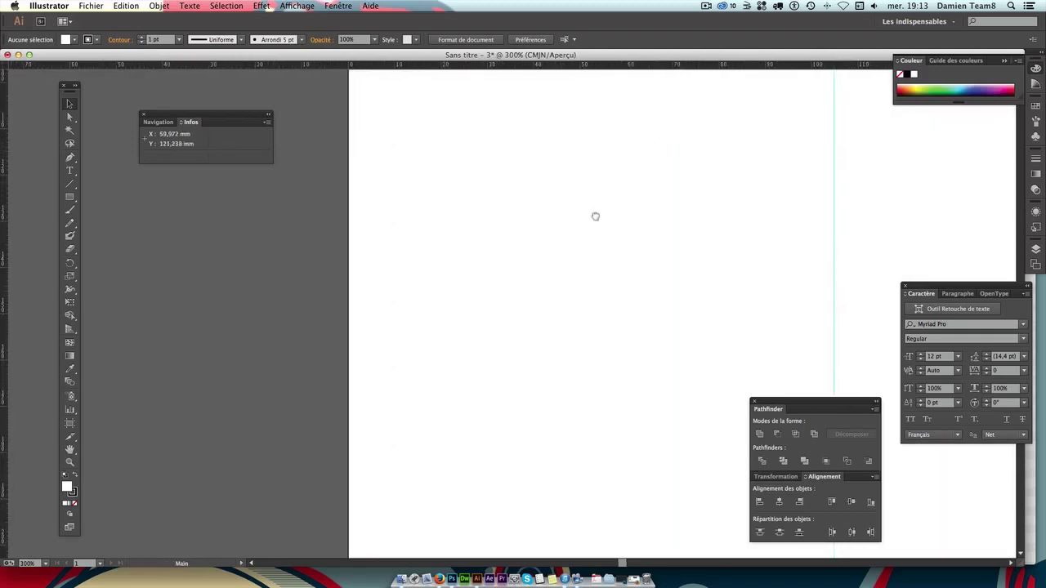
{"action": "scroll", "coordinate": [595, 216], "scroll_direction": "right", "scroll_amount": 5}
{"action": "scroll", "coordinate": [506, 299], "scroll_direction": "right", "scroll_amount": 3}
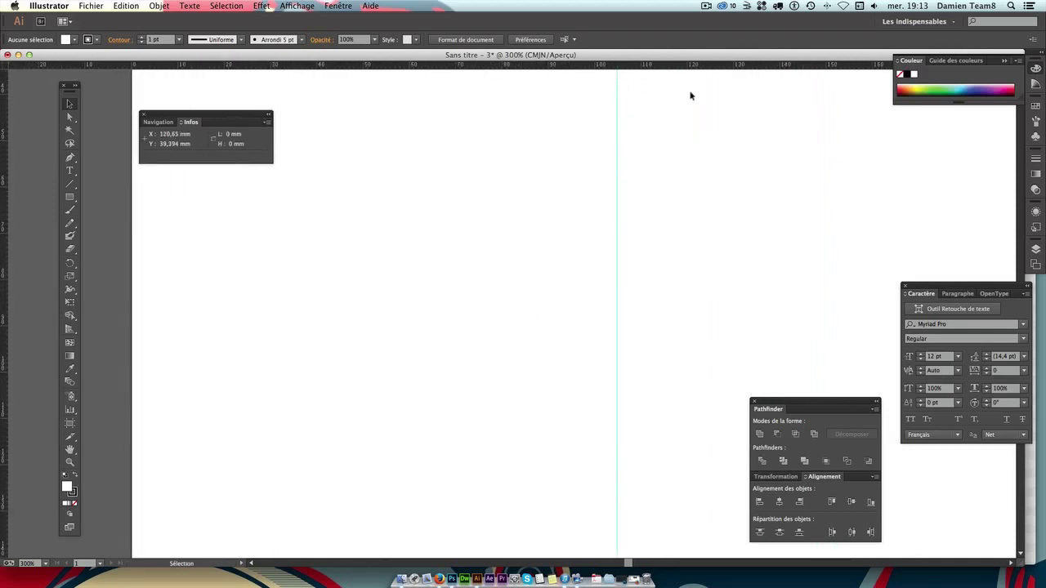
{"action": "key", "text": "super+minus"}
{"action": "key", "text": "super+minus"}
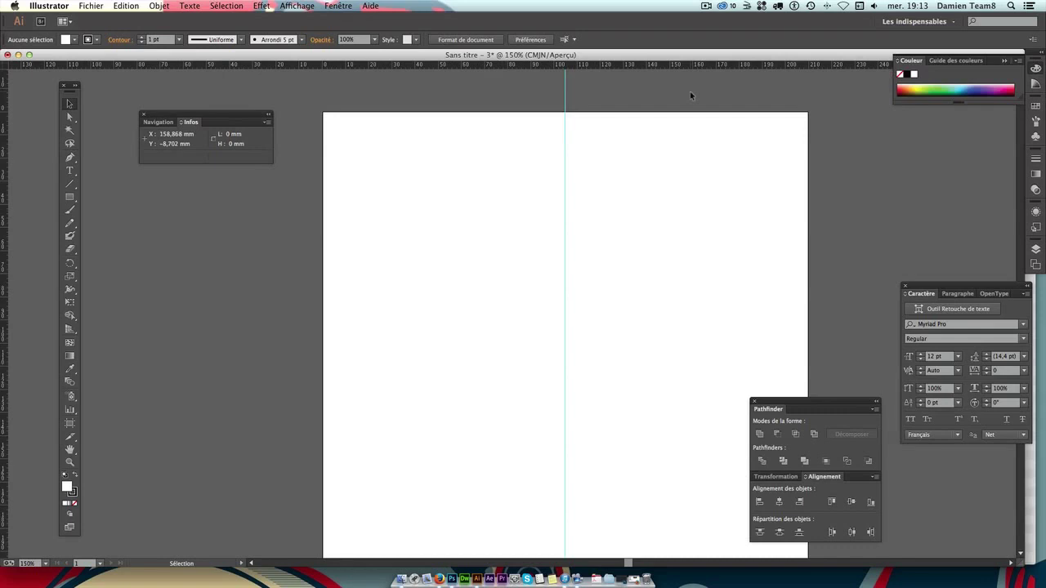
{"action": "scroll", "coordinate": [658, 164], "scroll_direction": "up", "scroll_amount": 2}
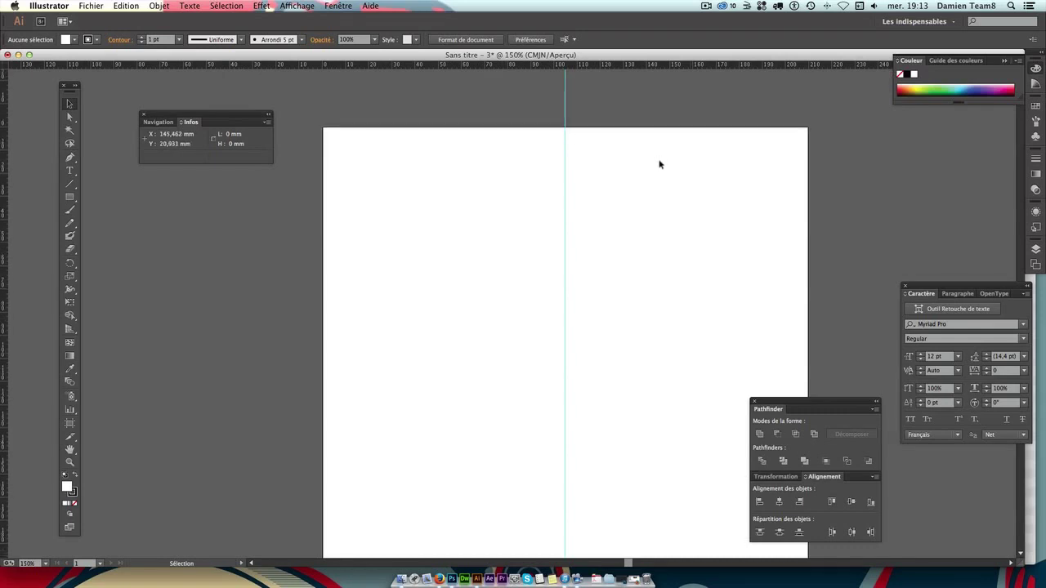
{"action": "scroll", "coordinate": [660, 164], "scroll_direction": "down", "scroll_amount": 1}
{"action": "scroll", "coordinate": [659, 164], "scroll_direction": "down", "scroll_amount": 1}
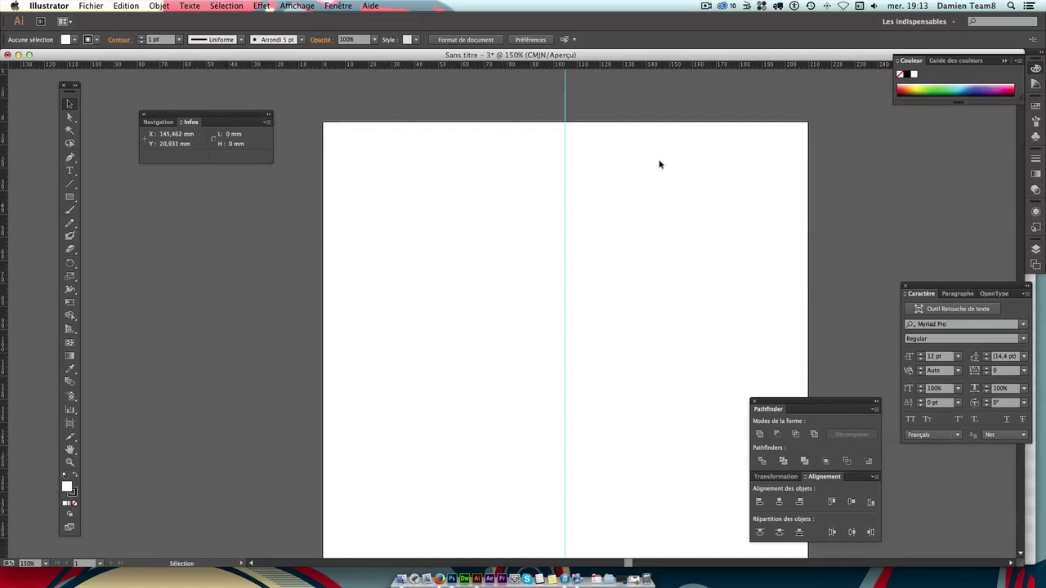
Pan the page around the window with the Hand tool.
{"action": "key", "text": "h"}
{"action": "key", "text": "v"}
{"action": "key", "text": "h"}
{"action": "key", "text": "v"}
{"action": "key", "text": "h"}
{"action": "key", "text": "v"}
{"action": "key", "text": "h"}
{"action": "key", "text": "v"}
{"action": "key", "text": "h"}
{"action": "key", "text": "v"}
{"action": "key", "text": "h"}
{"action": "key", "text": "v"}
{"action": "key", "text": "h"}
{"action": "key", "text": "v"}
{"action": "key", "text": "h"}
{"action": "key", "text": "v"}
{"action": "key", "text": "h"}
{"action": "left_click_drag", "start_coordinate": [490, 292], "coordinate": [479, 159]}
{"action": "key", "text": "v"}
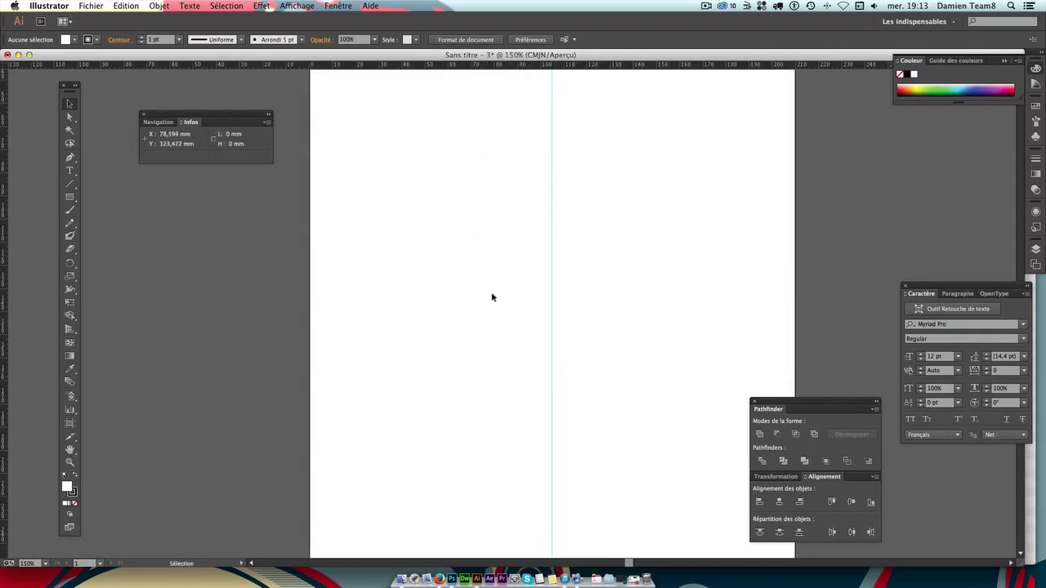
{"action": "key", "text": "h"}
{"action": "left_click_drag", "start_coordinate": [488, 335], "coordinate": [450, 113]}
{"action": "left_click_drag", "start_coordinate": [600, 340], "coordinate": [555, 397]}
{"action": "mouse_move", "coordinate": [535, 90]}
{"action": "left_mouse_down"}
{"action": "mouse_move", "coordinate": [408, 175]}
{"action": "mouse_move", "coordinate": [626, 257]}
{"action": "left_mouse_up"}
{"action": "mouse_move", "coordinate": [551, 133]}
{"action": "left_mouse_down"}
{"action": "mouse_move", "coordinate": [491, 350]}
{"action": "mouse_move", "coordinate": [469, 175]}
{"action": "left_mouse_up"}
{"action": "mouse_move", "coordinate": [635, 563]}
{"action": "left_mouse_down"}
{"action": "mouse_move", "coordinate": [549, 552]}
{"action": "mouse_move", "coordinate": [638, 555]}
{"action": "left_mouse_up"}
Zoom to 150% and pan so the top of the page is in view.
{"action": "scroll", "coordinate": [910, 222], "scroll_direction": "up", "scroll_amount": 2}
{"action": "scroll", "coordinate": [909, 223], "scroll_direction": "down", "scroll_amount": 3}
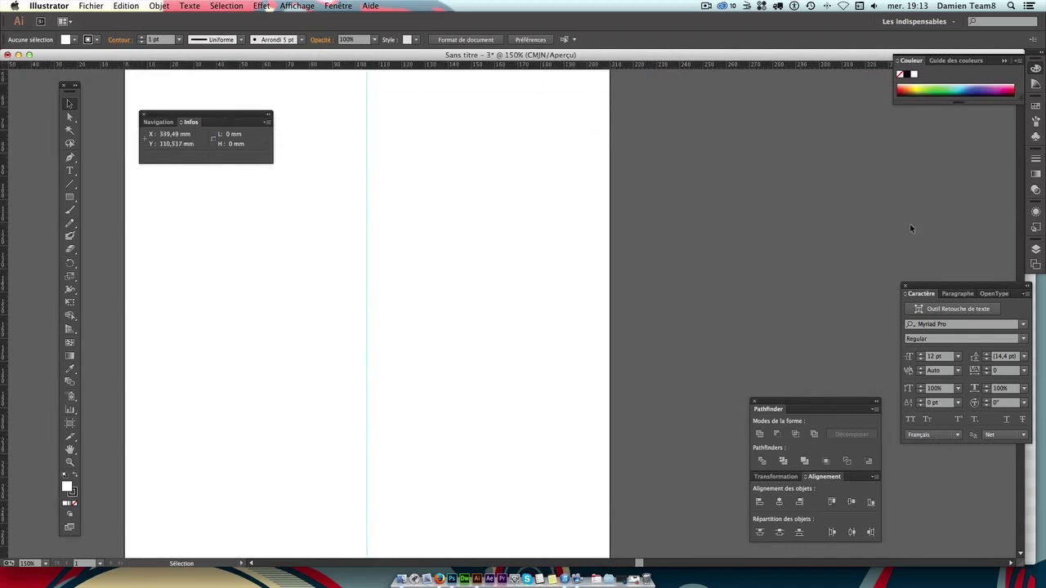
{"action": "left_click_drag", "start_coordinate": [393, 354], "coordinate": [487, 354]}
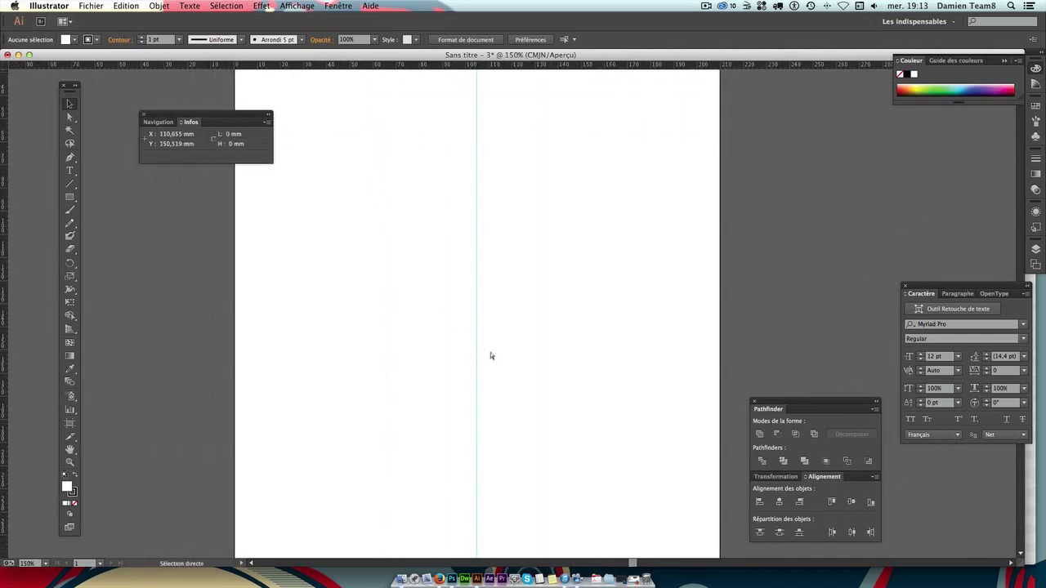
{"action": "scroll", "coordinate": [491, 352], "scroll_direction": "up", "scroll_amount": 3}
{"action": "scroll", "coordinate": [491, 352], "scroll_direction": "up", "scroll_amount": 3}
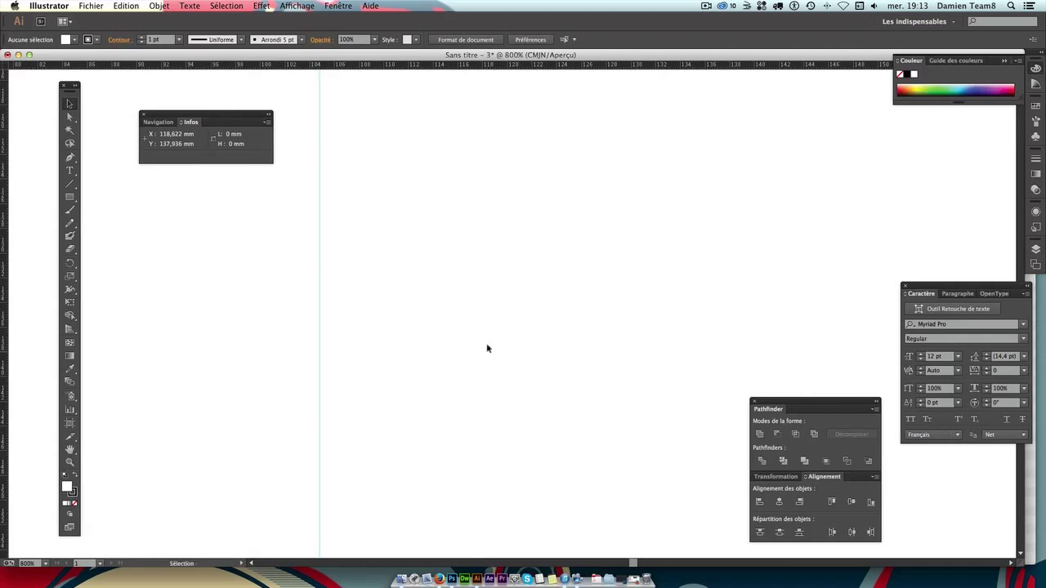
{"action": "left_click_drag", "start_coordinate": [414, 275], "coordinate": [626, 314]}
{"action": "scroll", "coordinate": [438, 308], "scroll_direction": "down", "scroll_amount": 1}
{"action": "scroll", "coordinate": [438, 307], "scroll_direction": "down", "scroll_amount": 1}
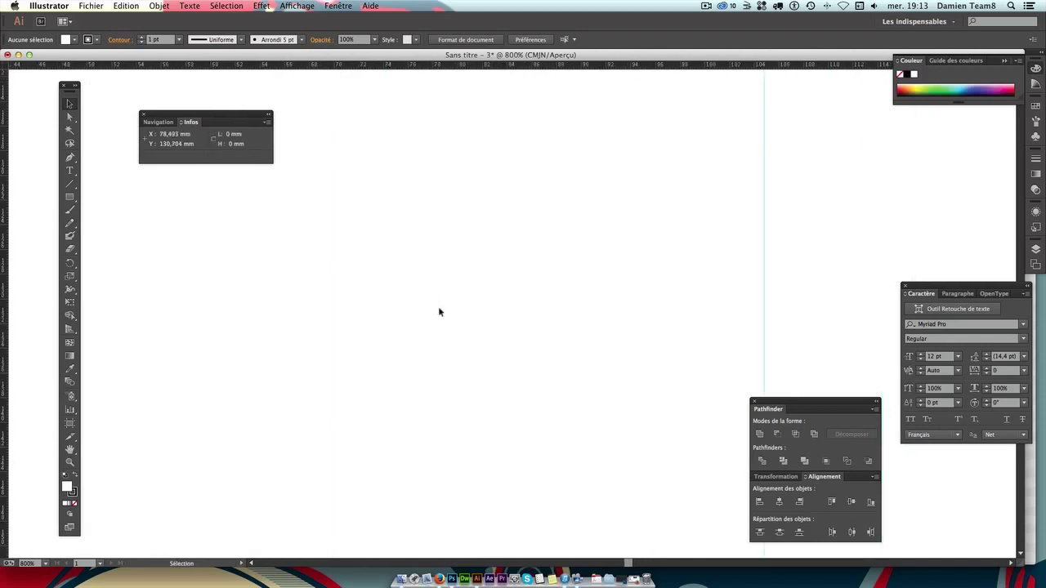
{"action": "scroll", "coordinate": [438, 308], "scroll_direction": "down", "scroll_amount": 1}
{"action": "scroll", "coordinate": [439, 308], "scroll_direction": "down", "scroll_amount": 2}
{"action": "scroll", "coordinate": [439, 308], "scroll_direction": "down", "scroll_amount": 1}
{"action": "scroll", "coordinate": [439, 308], "scroll_direction": "down", "scroll_amount": 1}
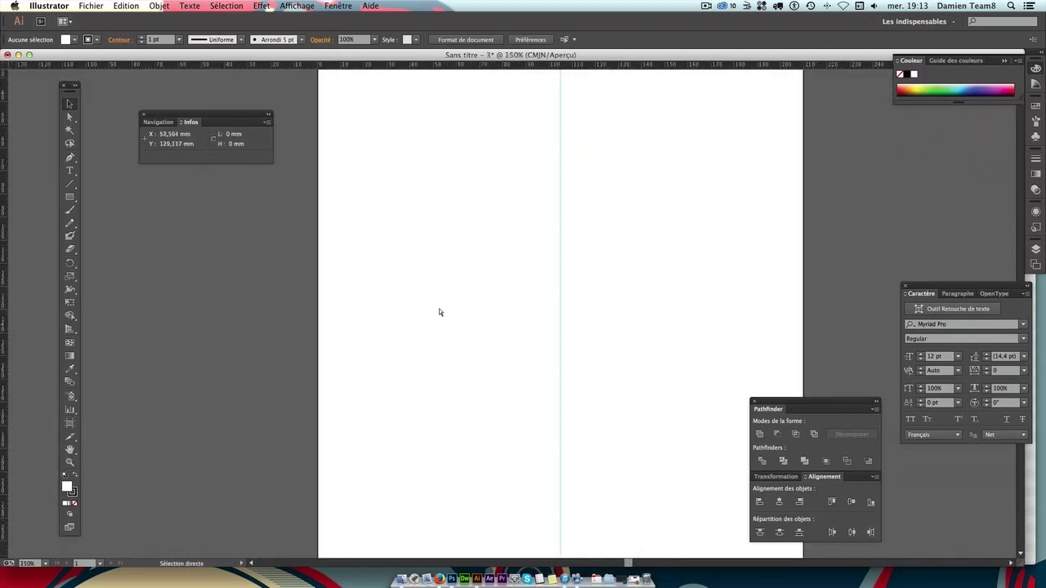
{"action": "scroll", "coordinate": [439, 310], "scroll_direction": "up", "scroll_amount": 1}
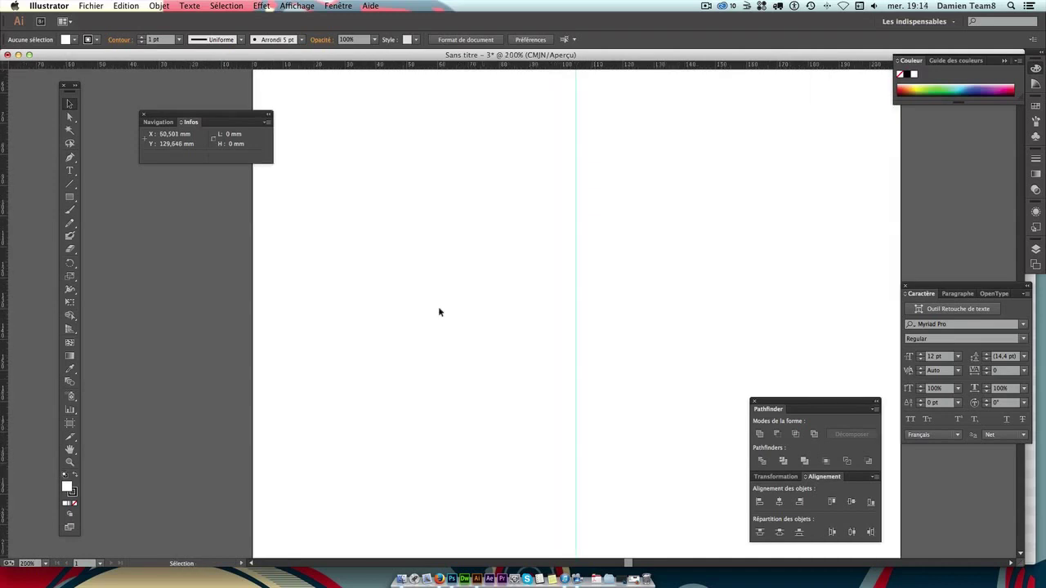
{"action": "scroll", "coordinate": [438, 311], "scroll_direction": "down", "scroll_amount": 1}
{"action": "scroll", "coordinate": [439, 311], "scroll_direction": "down", "scroll_amount": 1}
{"action": "scroll", "coordinate": [439, 311], "scroll_direction": "up", "scroll_amount": 1}
{"action": "scroll", "coordinate": [439, 311], "scroll_direction": "down", "scroll_amount": 1}
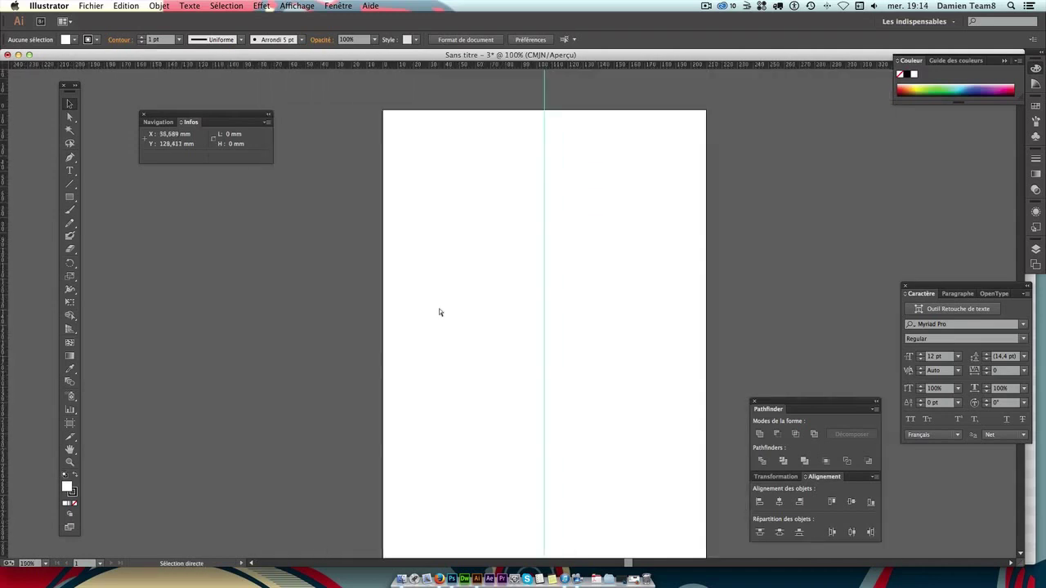
{"action": "scroll", "coordinate": [439, 308], "scroll_direction": "up", "scroll_amount": 1}
{"action": "left_click_drag", "start_coordinate": [438, 307], "coordinate": [405, 363]}
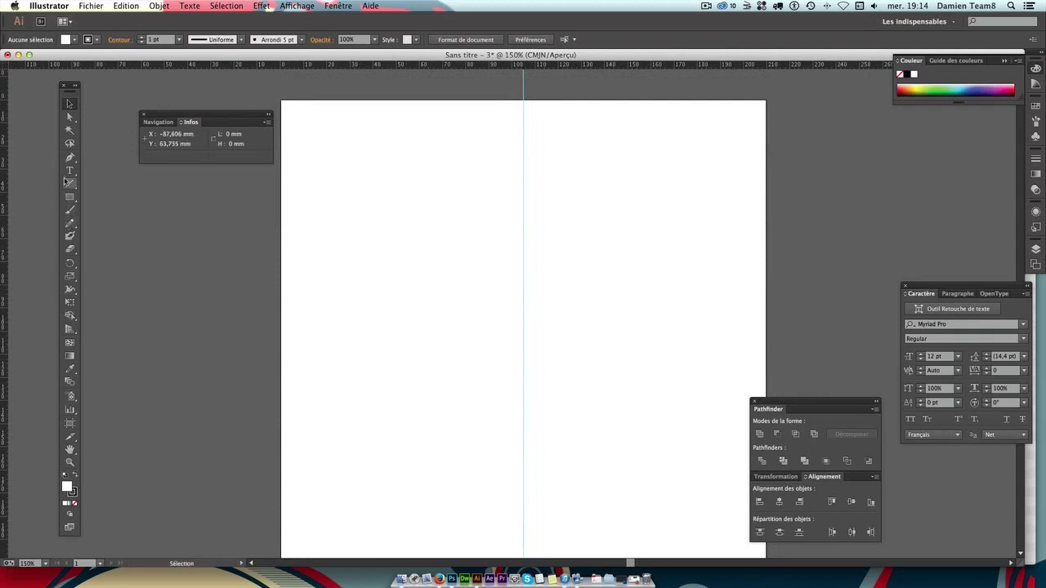
Place a 'teammate présente' text line at the top centre of the page on the guide.
{"action": "left_click", "coordinate": [69, 171]}
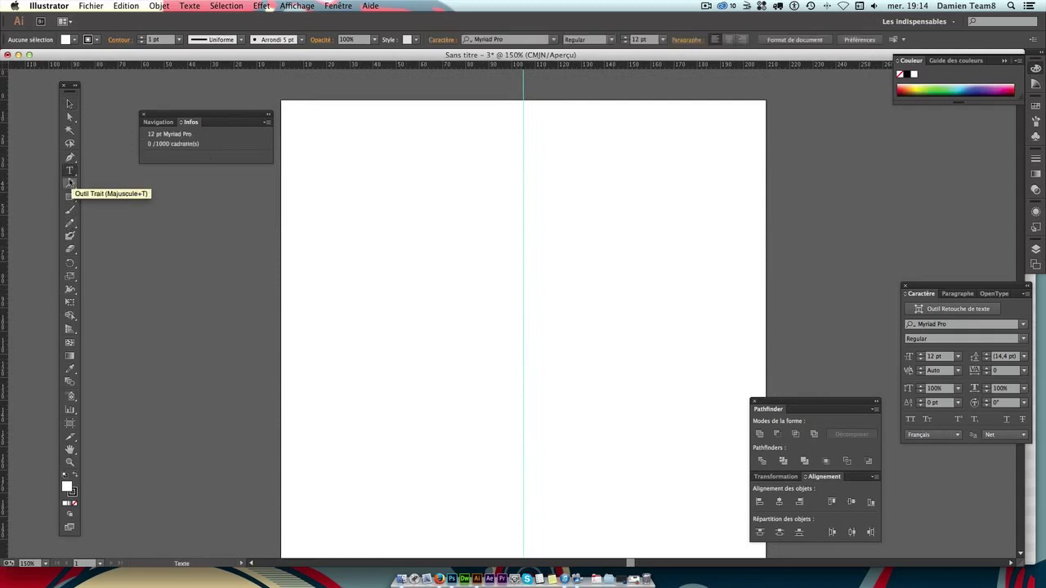
{"action": "left_click_drag", "start_coordinate": [69, 172], "coordinate": [228, 177]}
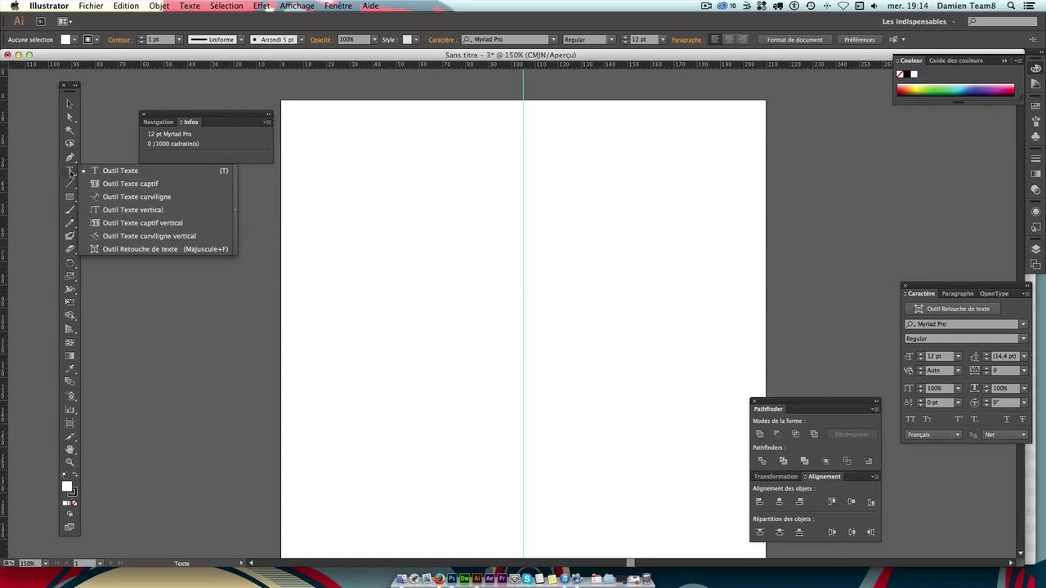
{"action": "left_click", "coordinate": [494, 144]}
{"action": "type", "text": "teammate présente"}
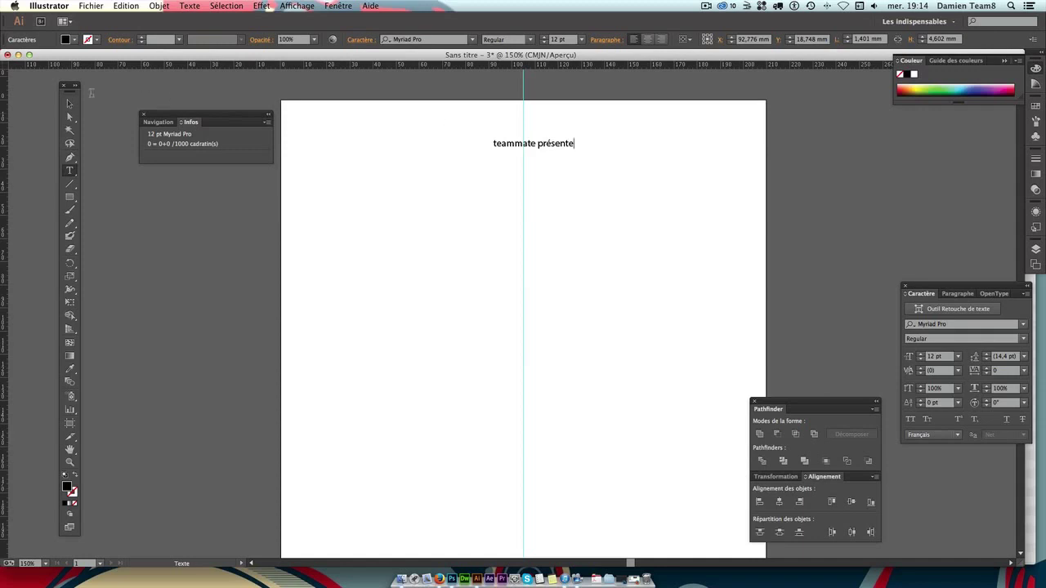
Select the text object and search 'titi' in the Character panel font field.
{"action": "left_click", "coordinate": [70, 104]}
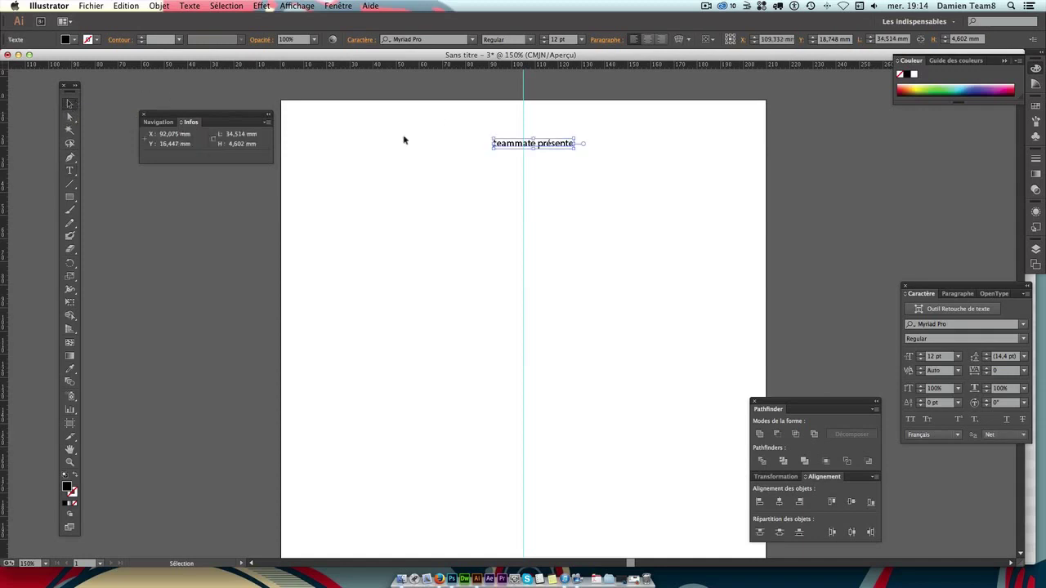
{"action": "left_click", "coordinate": [964, 326]}
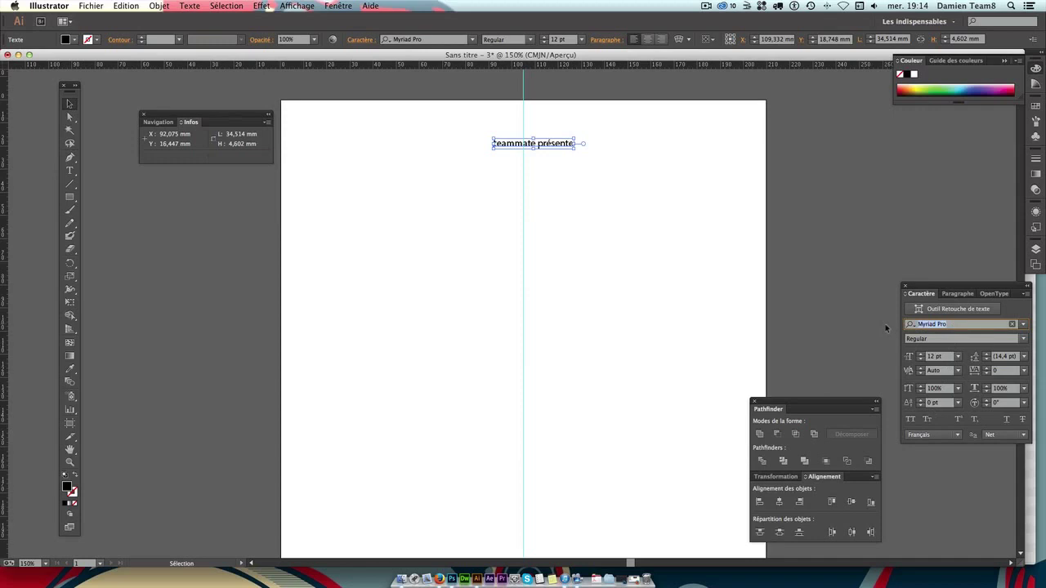
{"action": "type", "text": "titi"}
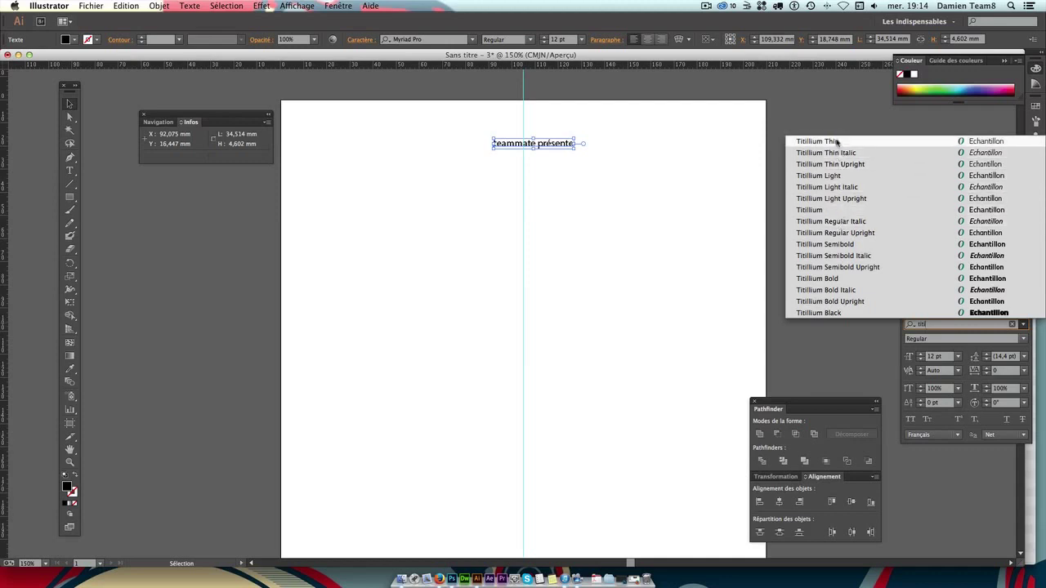
Choose Titillium Thin for the header line, then switch its style to Regular at 12 pt.
{"action": "left_click", "coordinate": [834, 142]}
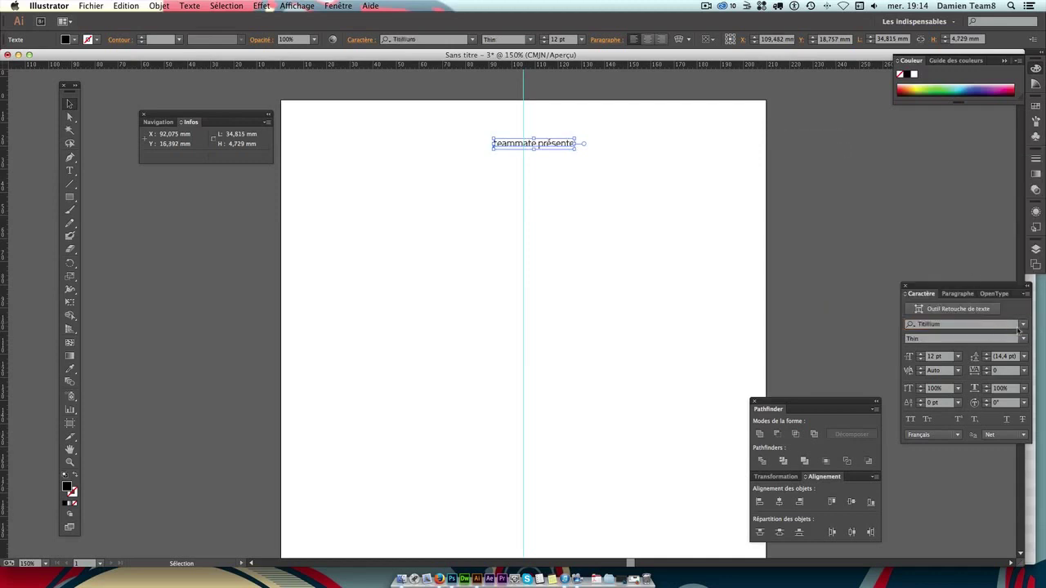
{"action": "left_click", "coordinate": [1021, 339]}
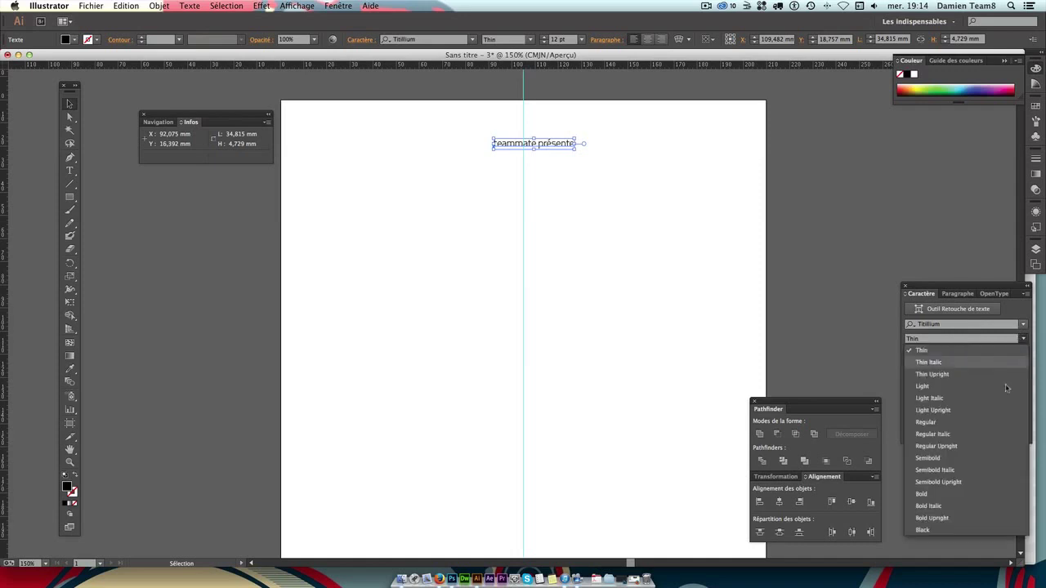
{"action": "left_click", "coordinate": [980, 422]}
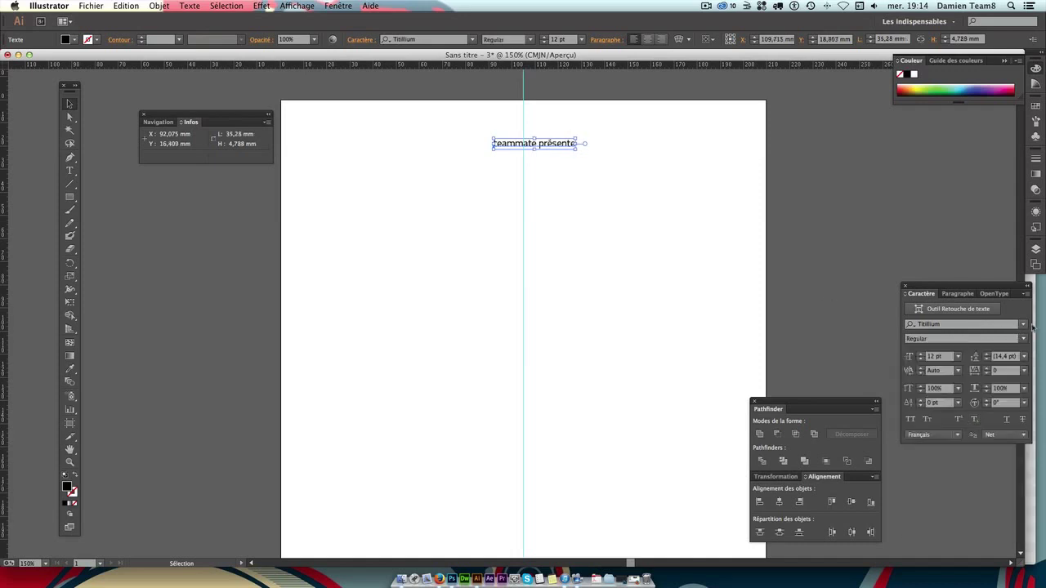
{"action": "left_click", "coordinate": [1026, 325]}
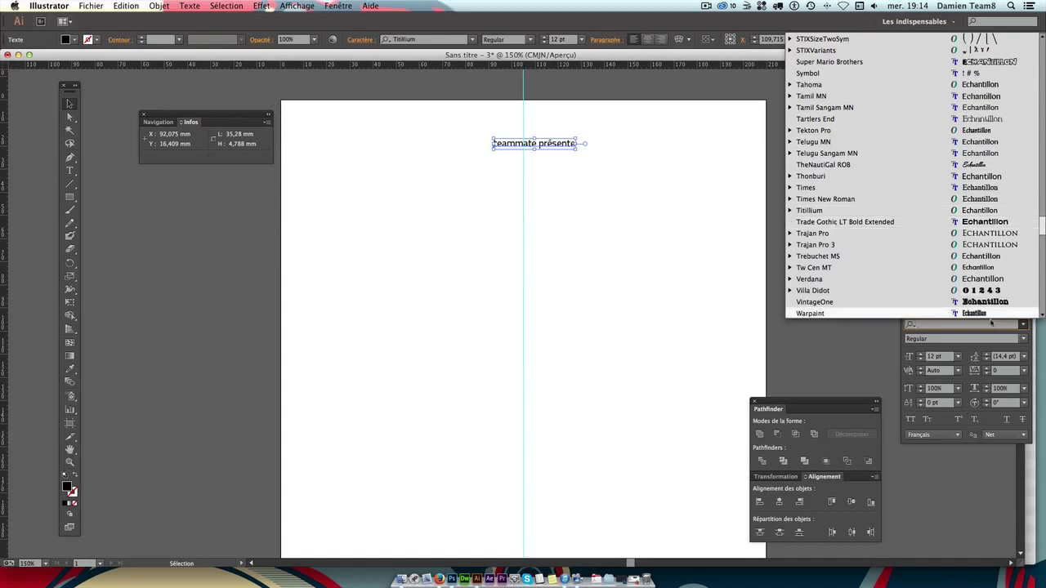
{"action": "left_click", "coordinate": [997, 340]}
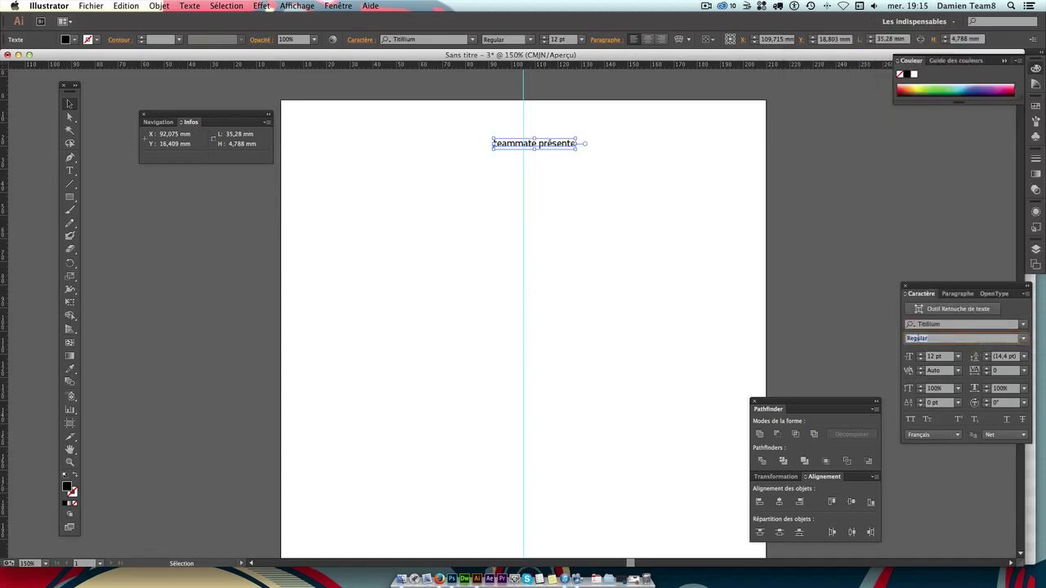
{"action": "left_click", "coordinate": [1028, 342]}
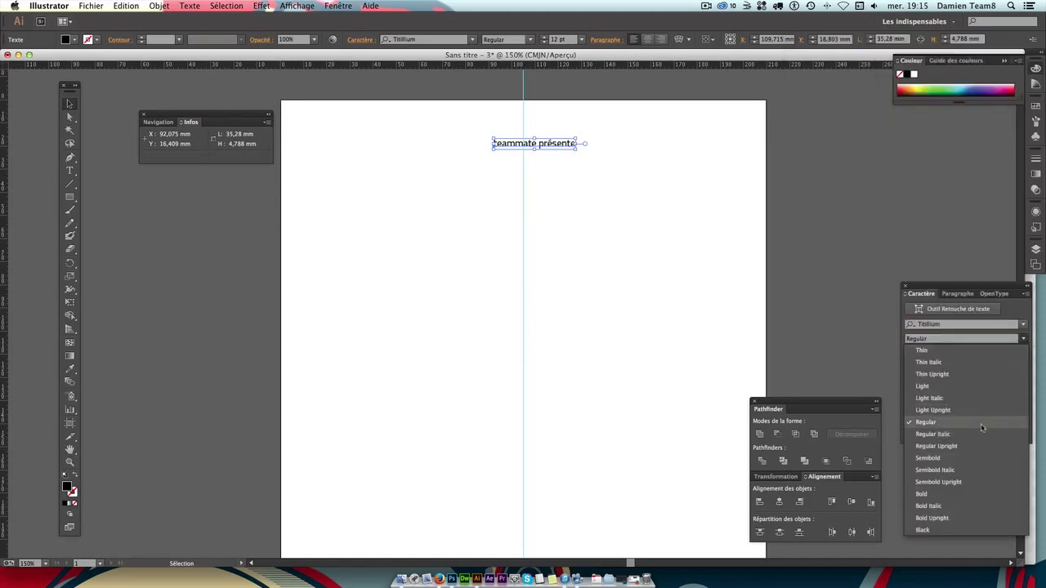
{"action": "left_click", "coordinate": [937, 423]}
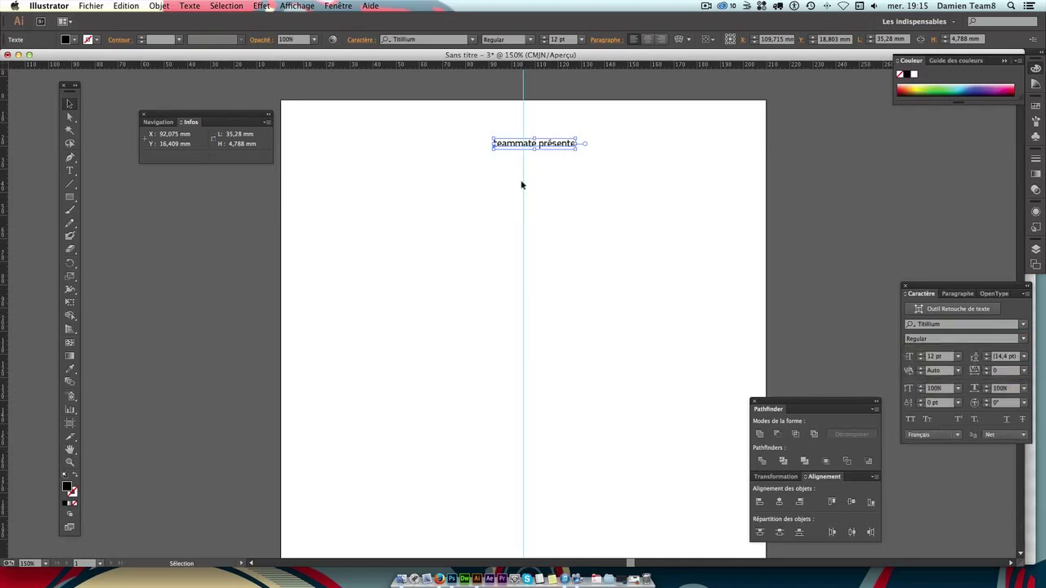
{"action": "left_click", "coordinate": [591, 187]}
{"action": "left_click", "coordinate": [548, 147]}
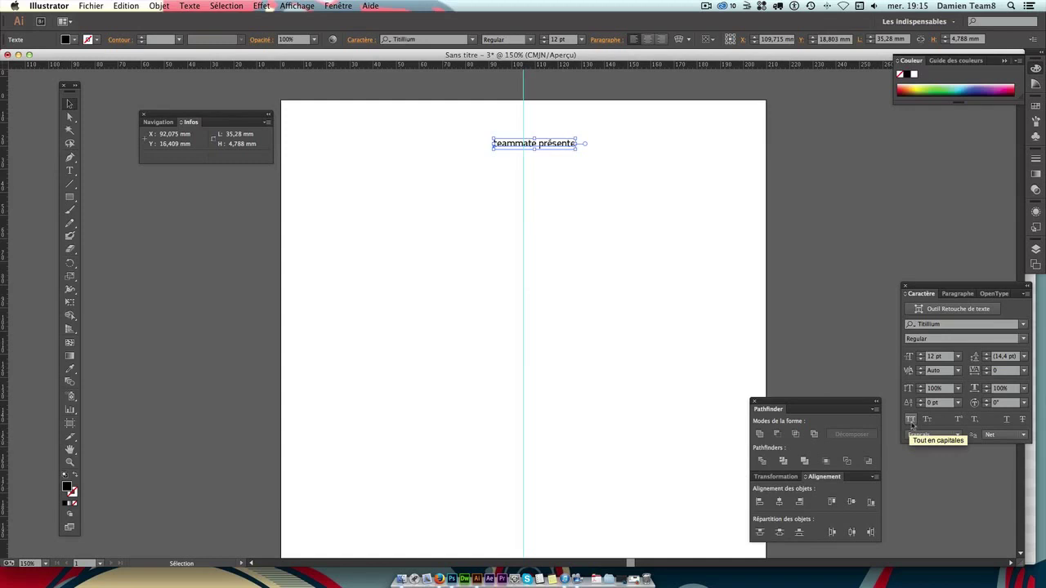
Turn on All Caps so the header reads TEAMMATE PRÉSENTE.
{"action": "left_click", "coordinate": [912, 422]}
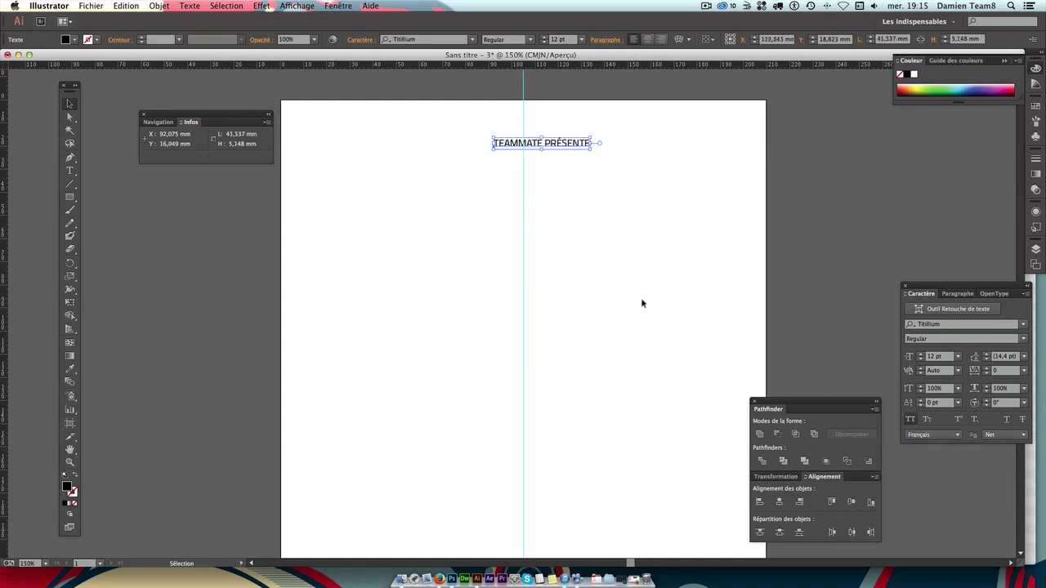
{"action": "left_click", "coordinate": [640, 299]}
{"action": "left_click", "coordinate": [587, 146]}
Squeeze the header horizontally to about 87.5% and clear the Horizontal Scale field.
{"action": "left_click_drag", "start_coordinate": [594, 143], "coordinate": [585, 143]}
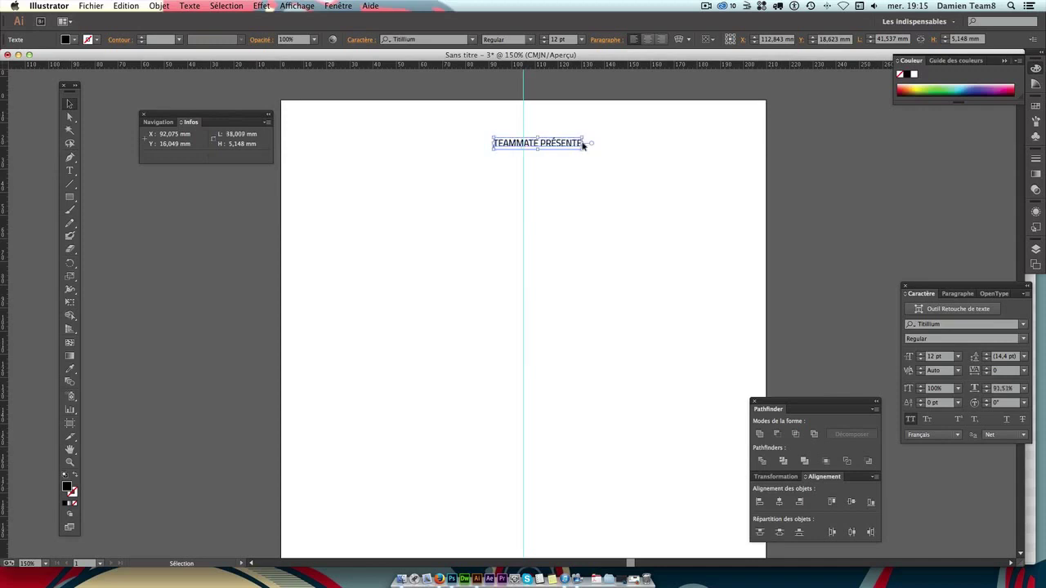
{"action": "left_click", "coordinate": [605, 145]}
{"action": "left_click", "coordinate": [585, 143]}
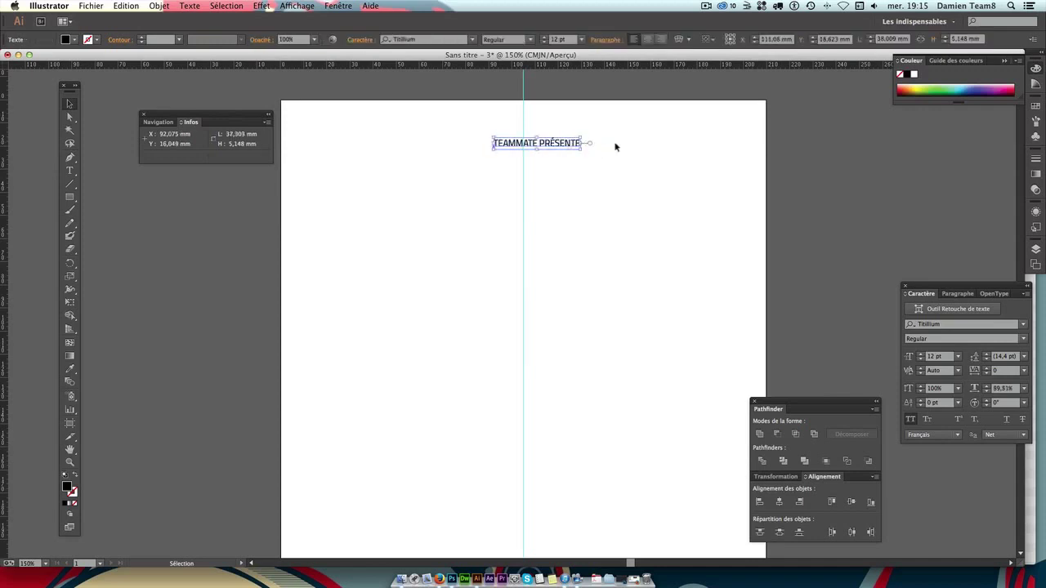
{"action": "left_click", "coordinate": [616, 145]}
{"action": "left_click", "coordinate": [579, 145]}
{"action": "left_click_drag", "start_coordinate": [583, 144], "coordinate": [614, 144]}
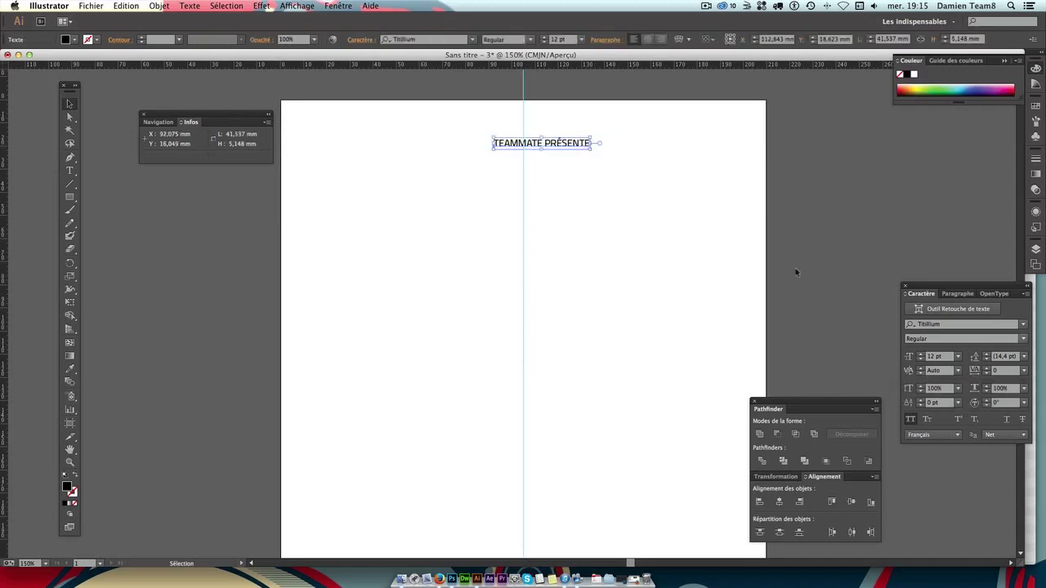
{"action": "left_click_drag", "start_coordinate": [591, 143], "coordinate": [575, 146]}
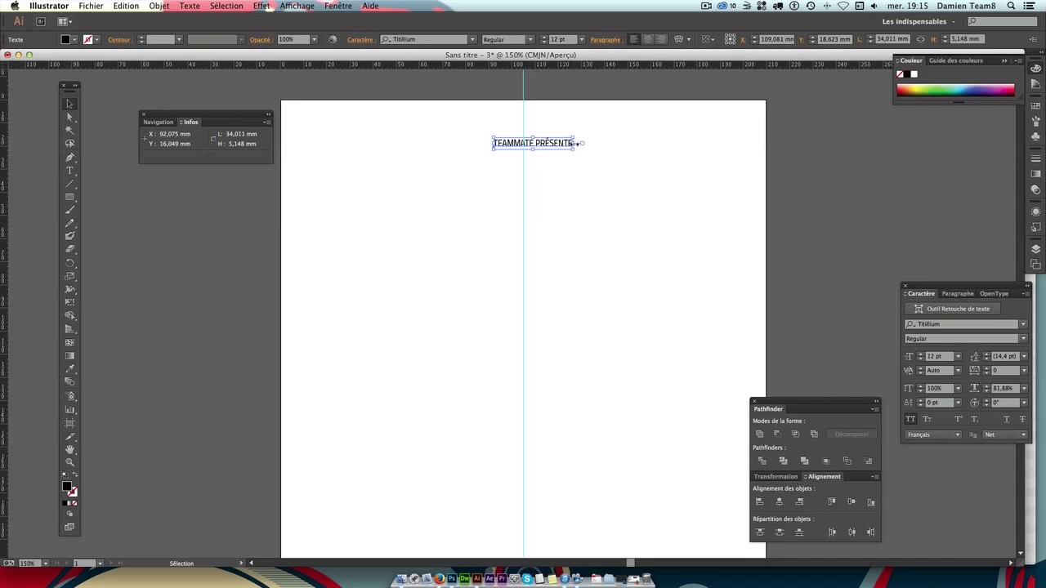
{"action": "left_click_drag", "start_coordinate": [576, 143], "coordinate": [581, 144]}
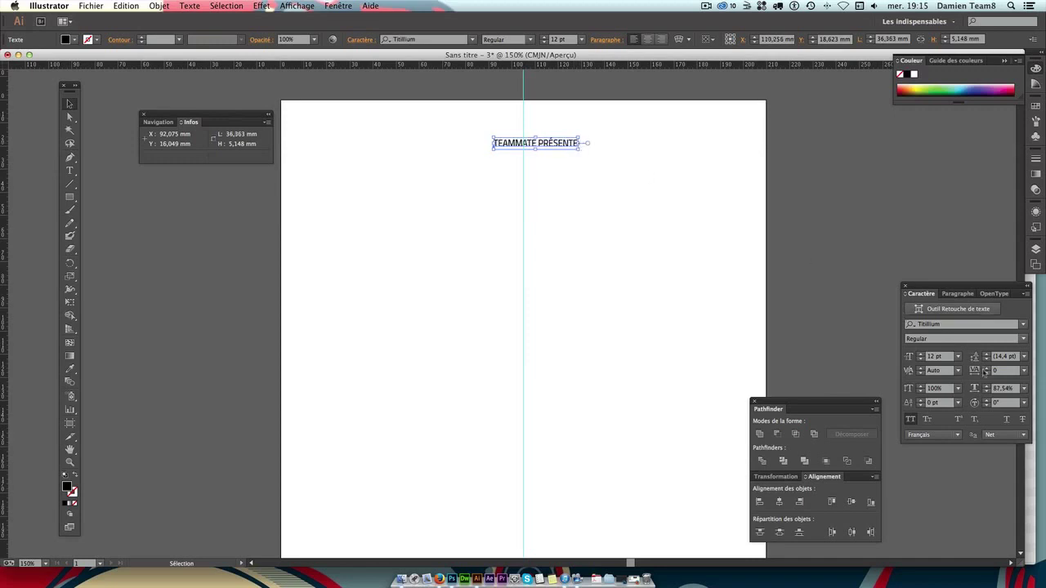
{"action": "left_click", "coordinate": [999, 388]}
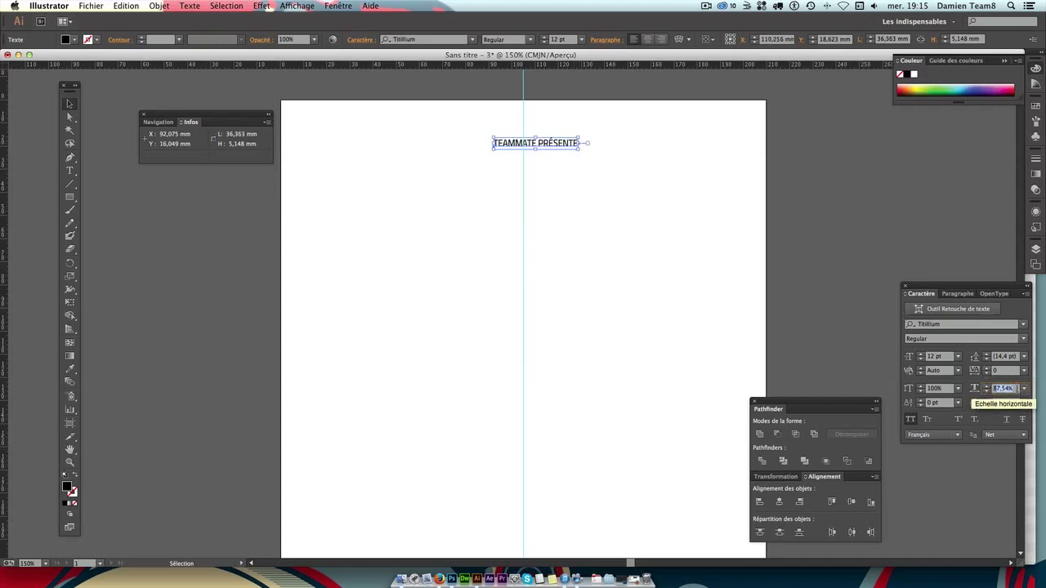
{"action": "key", "text": "BackSpace"}
{"action": "type", "text": "88"}
Apply the 88% horizontal scale and centre the header text on the middle guide.
{"action": "key", "text": "Return"}
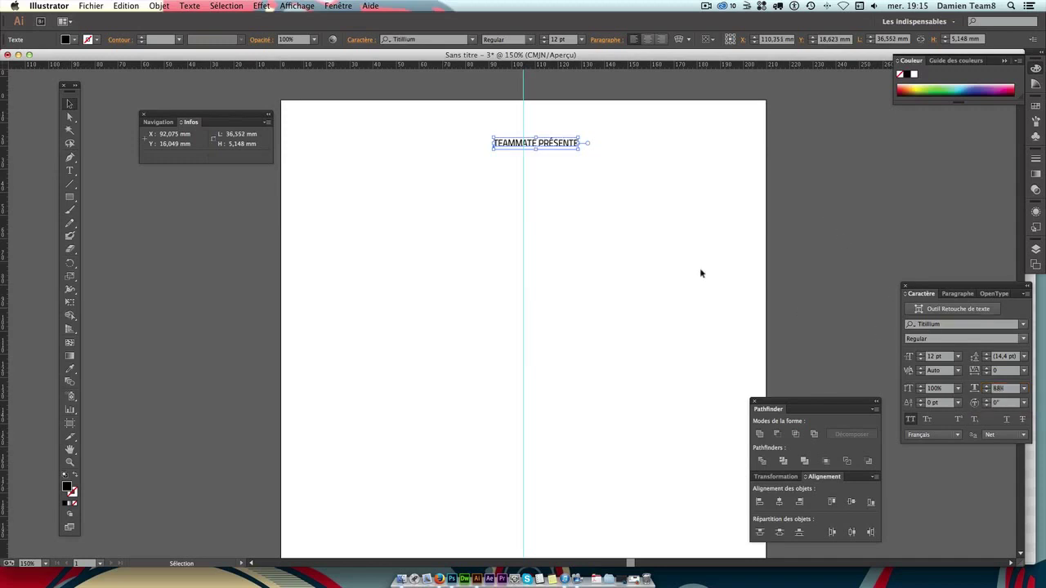
{"action": "left_click", "coordinate": [596, 195]}
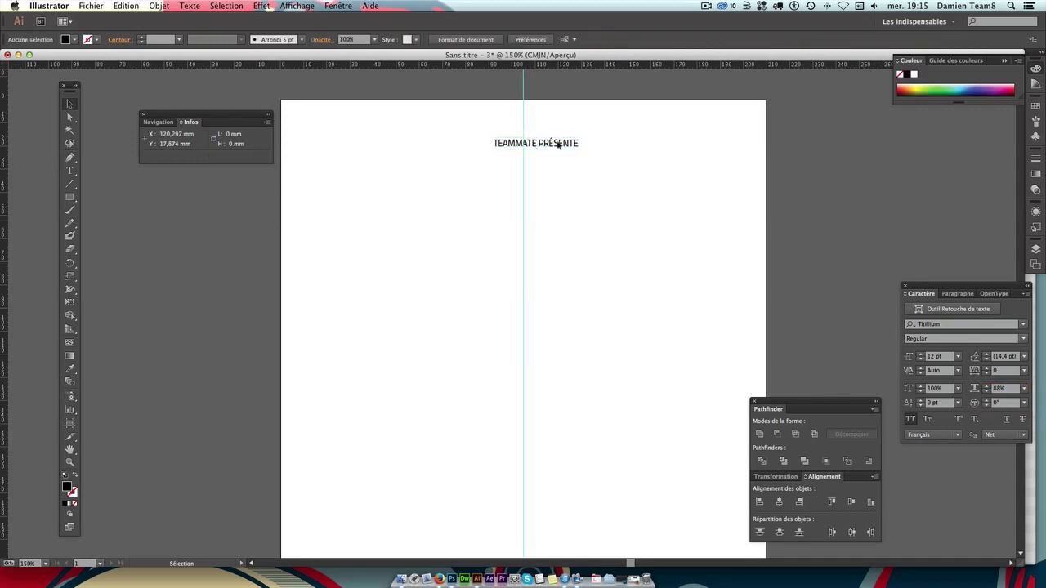
{"action": "left_click_drag", "start_coordinate": [555, 143], "coordinate": [544, 143]}
{"action": "left_click", "coordinate": [574, 154]}
Nudge TEAMMATE PRÉSENTE slightly left and up toward the top of the page.
{"action": "left_click", "coordinate": [545, 144]}
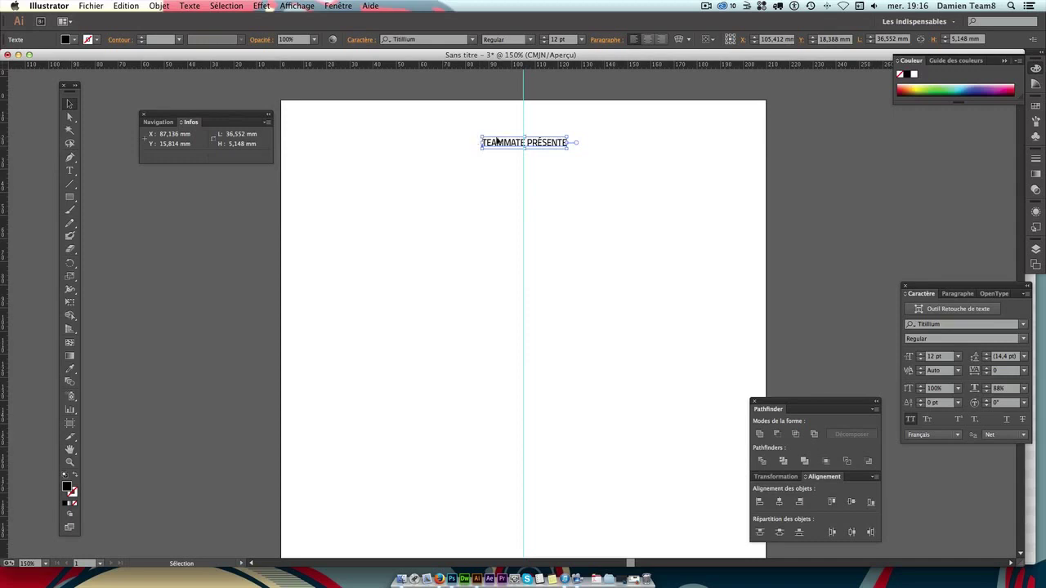
{"action": "key", "text": "Left"}
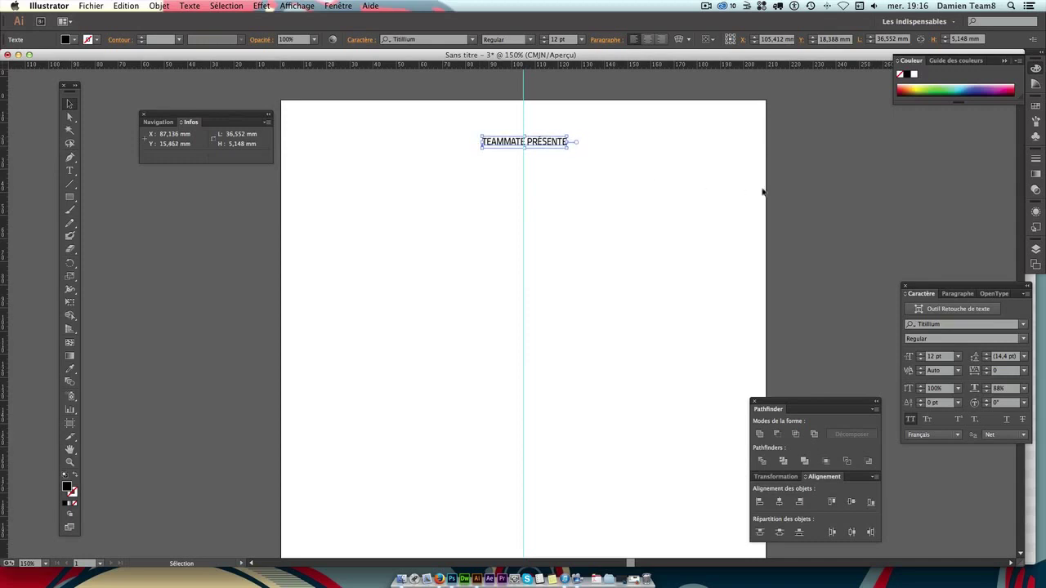
{"action": "key", "text": "Left"}
{"action": "key", "text": "Up"}
{"action": "key", "text": "Up"}
{"action": "key", "text": "Up"}
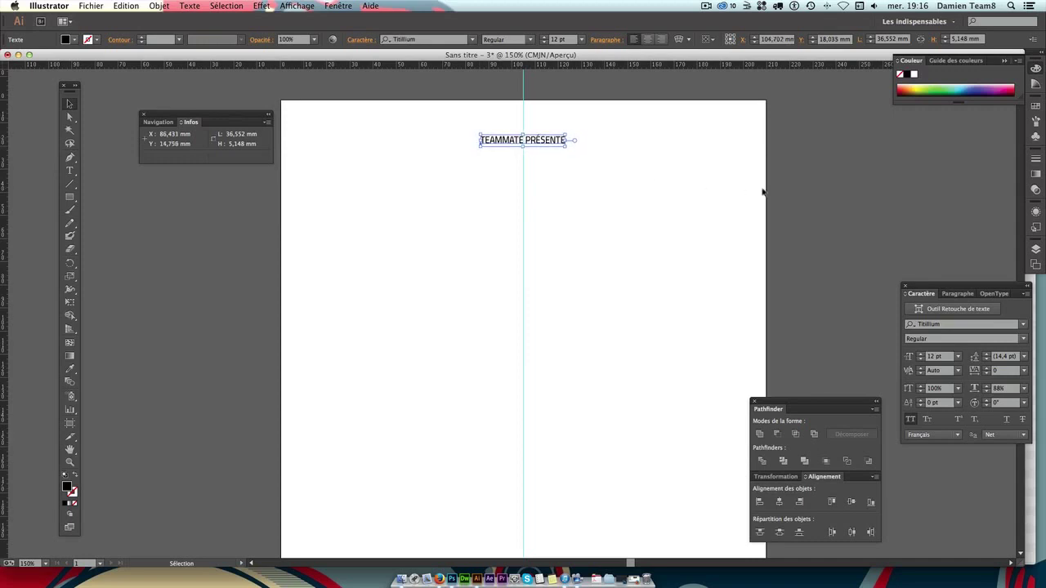
{"action": "key", "text": "Up"}
{"action": "key", "text": "Up"}
{"action": "key", "text": "Up"}
{"action": "key", "text": "Up"}
{"action": "key", "text": "Up"}
{"action": "key", "text": "Up"}
{"action": "key", "text": "Up"}
{"action": "key", "text": "Up"}
{"action": "key", "text": "Up"}
{"action": "key", "text": "Up"}
{"action": "key", "text": "Up"}
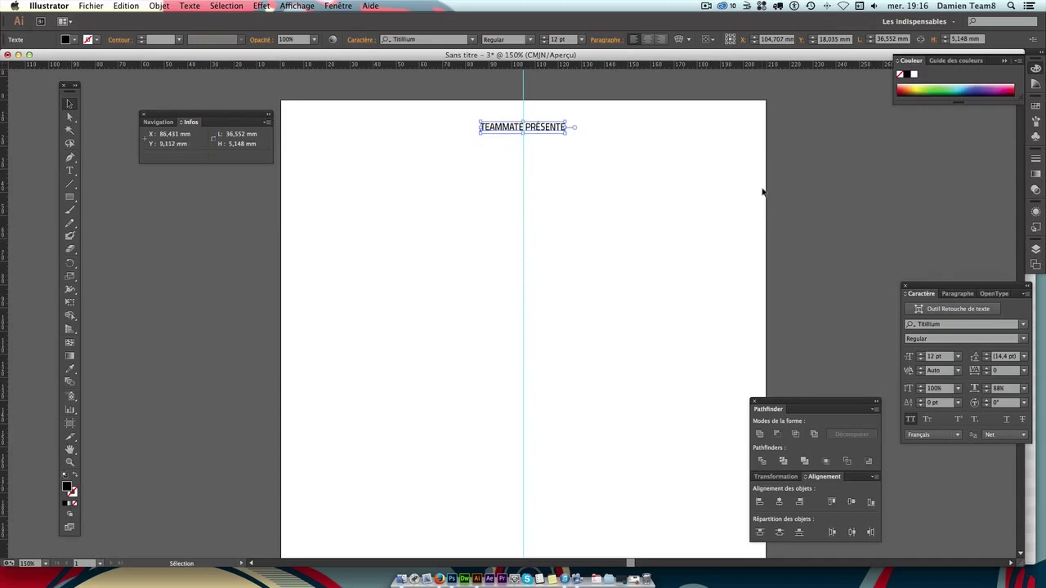
{"action": "key", "text": "Up"}
{"action": "key", "text": "Up"}
{"action": "key", "text": "Up"}
{"action": "key", "text": "Up"}
{"action": "key", "text": "Up"}
{"action": "key", "text": "Up"}
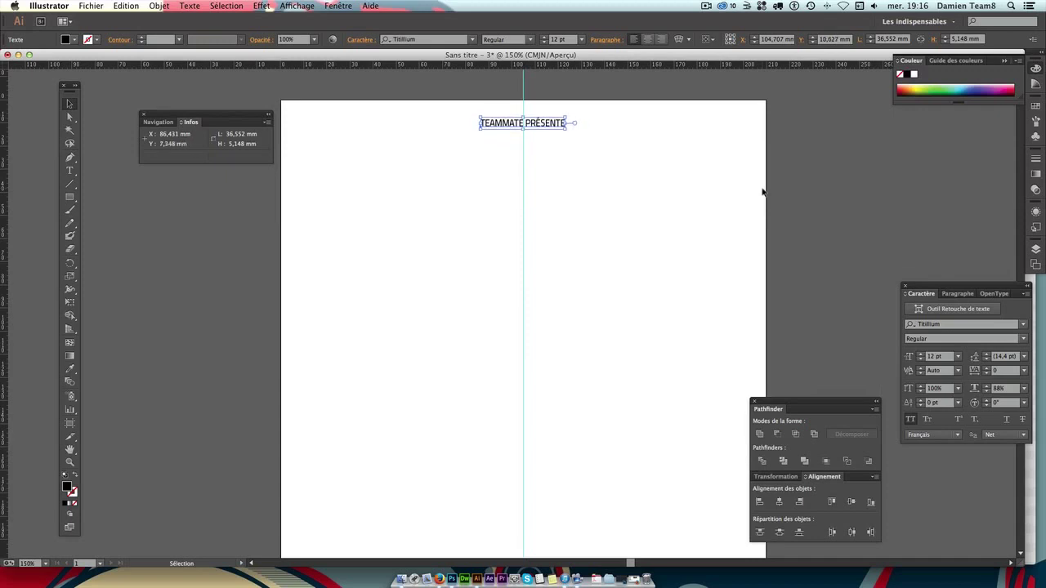
{"action": "key", "text": "Up"}
{"action": "key", "text": "Up"}
{"action": "key", "text": "Up"}
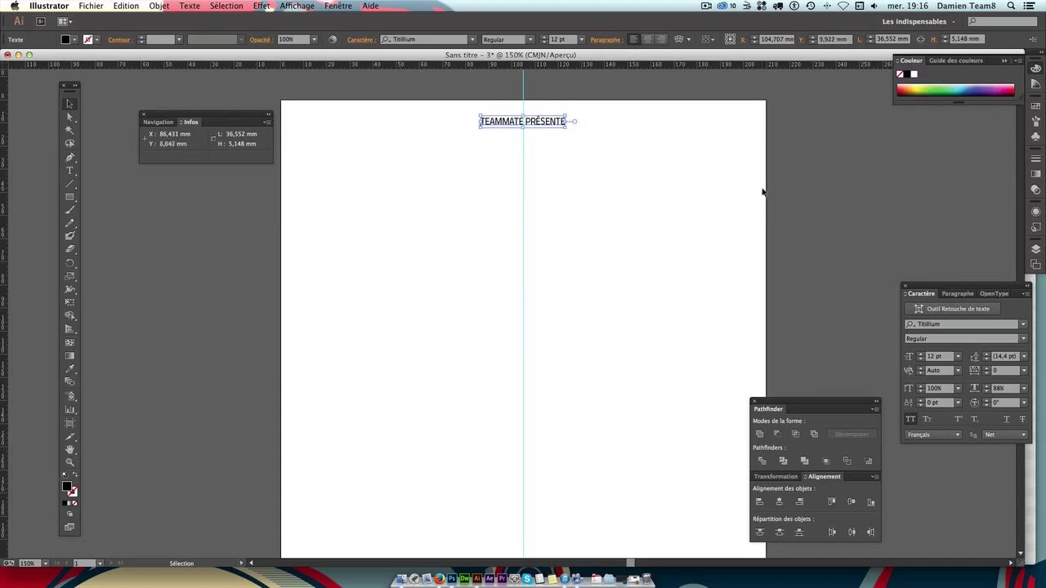
{"action": "key", "text": "Up"}
{"action": "key", "text": "Up"}
{"action": "key", "text": "Up"}
{"action": "key", "text": "Down"}
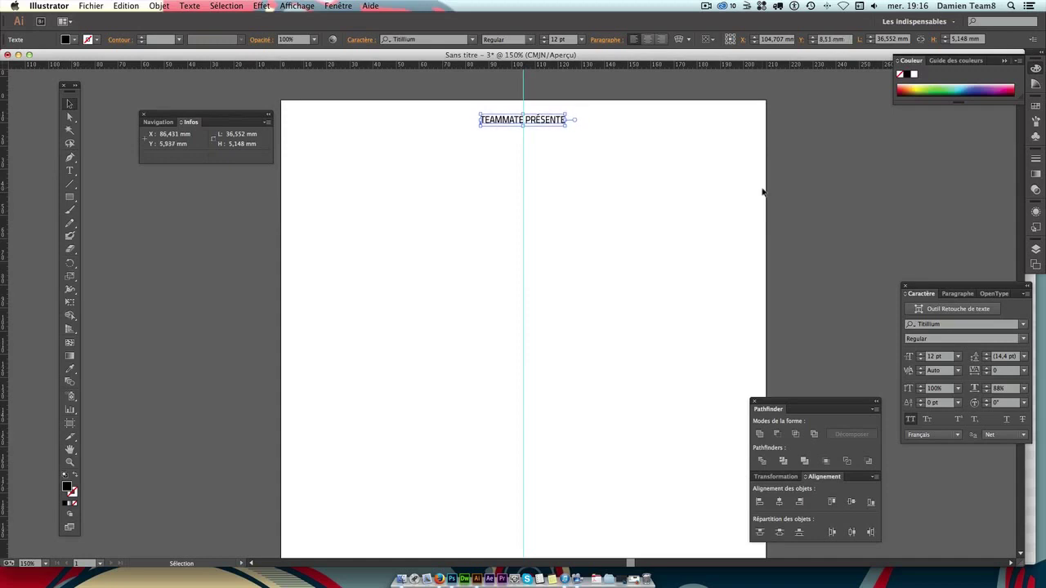
{"action": "left_click", "coordinate": [586, 230]}
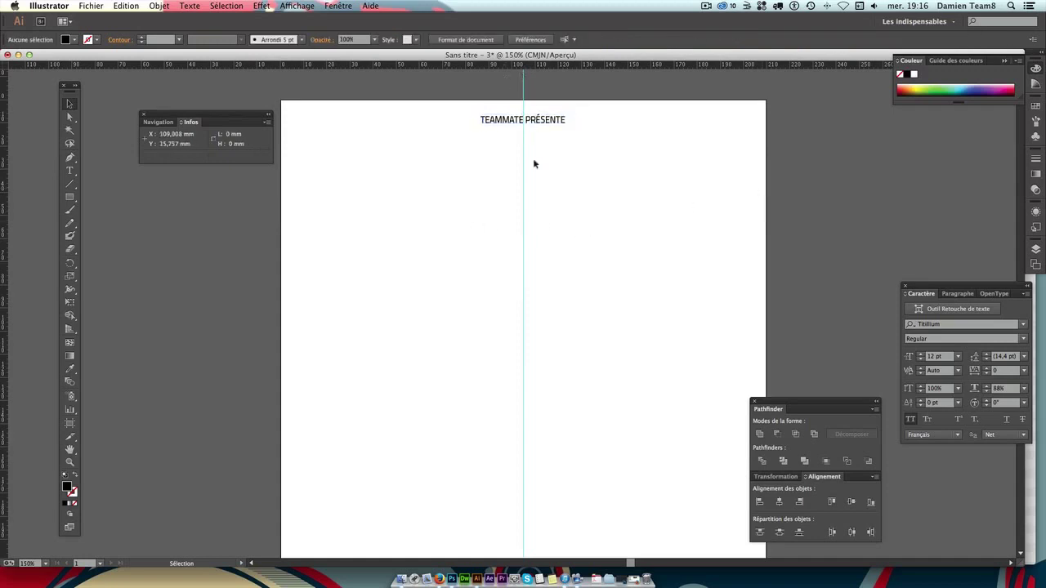
Set TEAMMATE PRÉSENTE to 15 pt and recentre it on the vertical guide.
{"action": "left_click", "coordinate": [551, 120]}
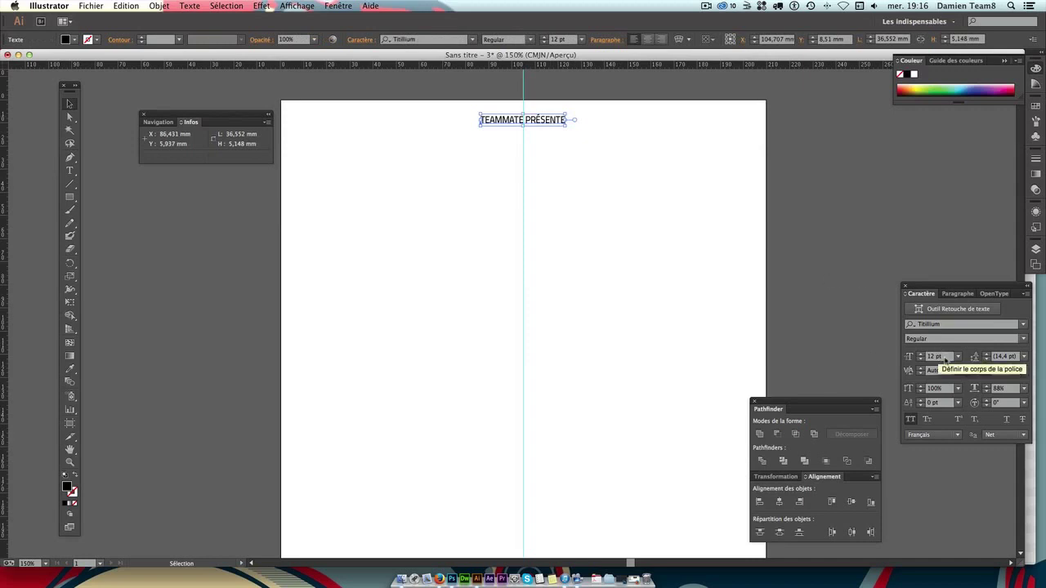
{"action": "left_click", "coordinate": [936, 356]}
{"action": "type", "text": "15"}
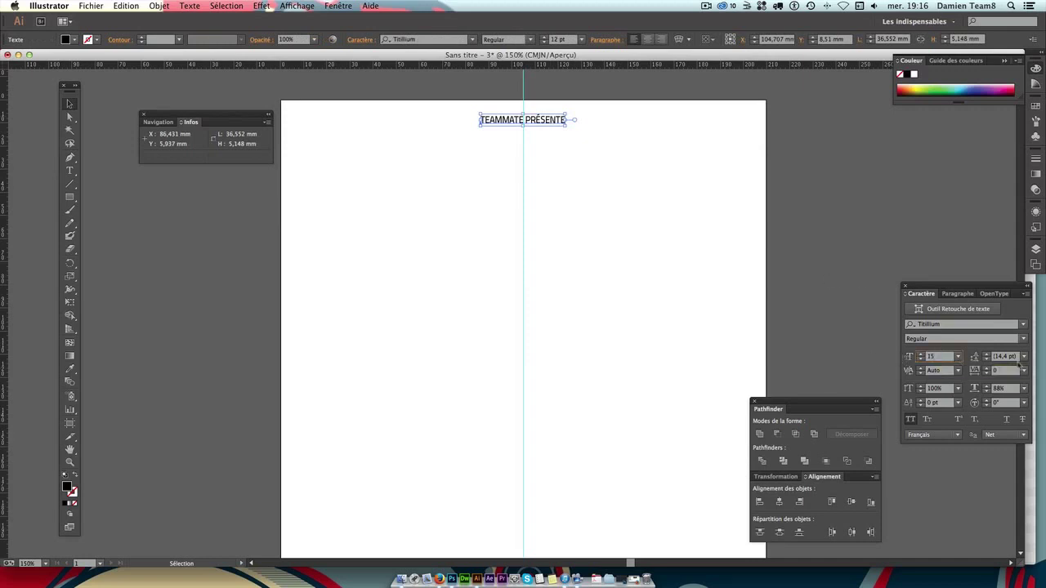
{"action": "key", "text": "Return"}
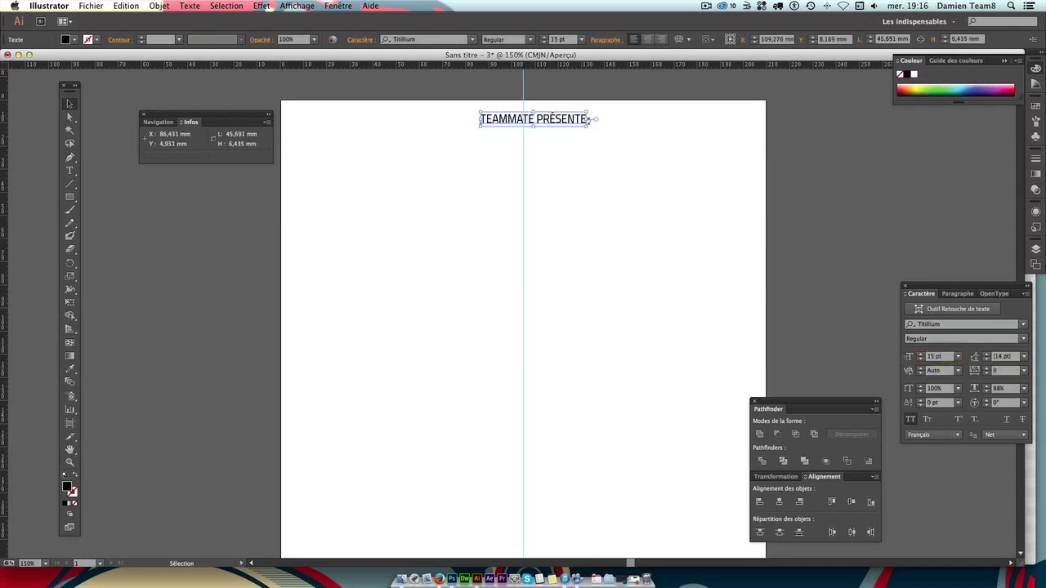
{"action": "left_click_drag", "start_coordinate": [560, 122], "coordinate": [550, 122]}
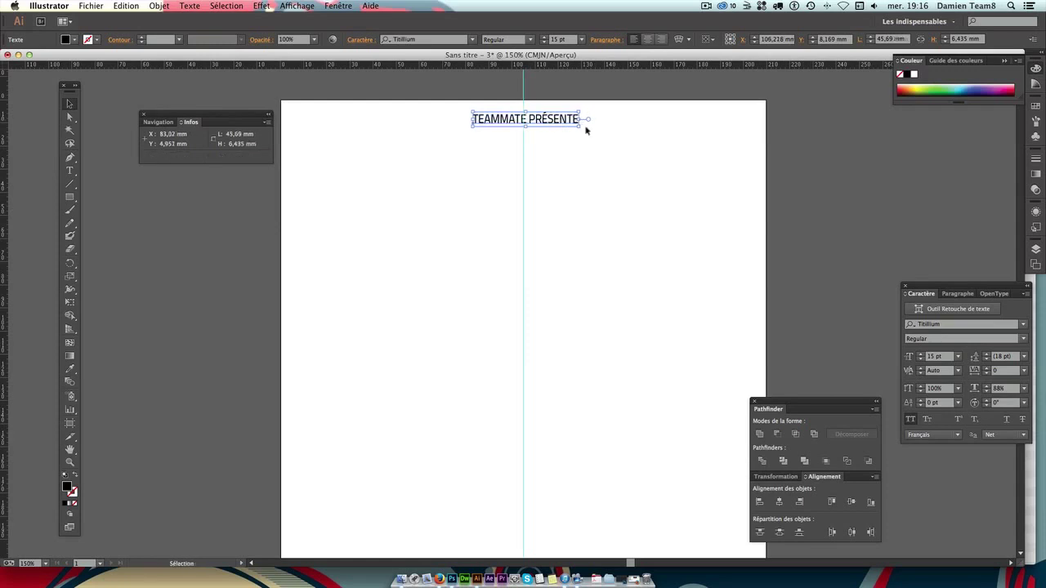
{"action": "left_click", "coordinate": [766, 168]}
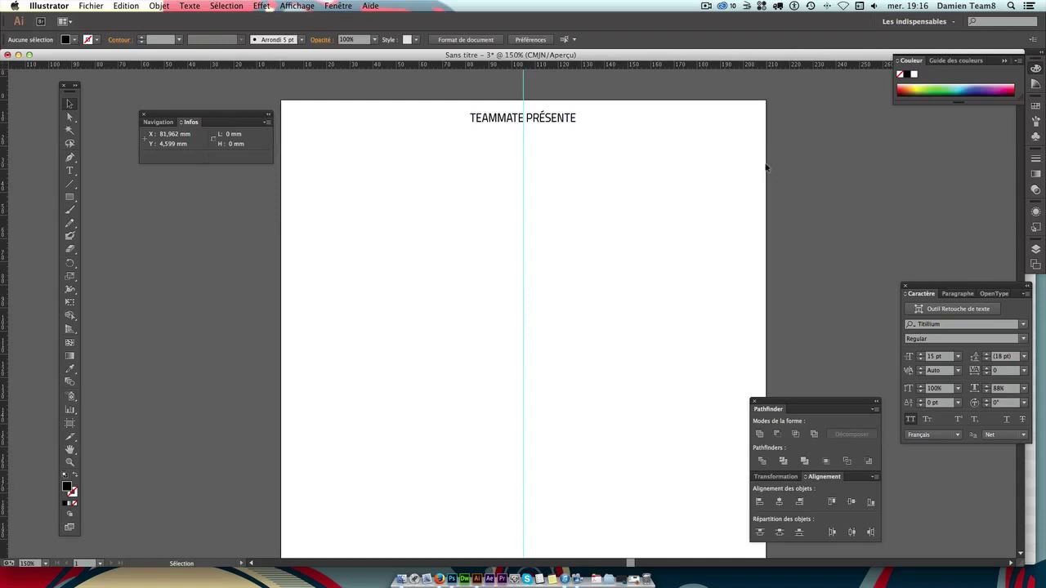
Type 'UNE FORMATION' below the header and move it up near the vertical guide.
{"action": "left_click", "coordinate": [70, 170]}
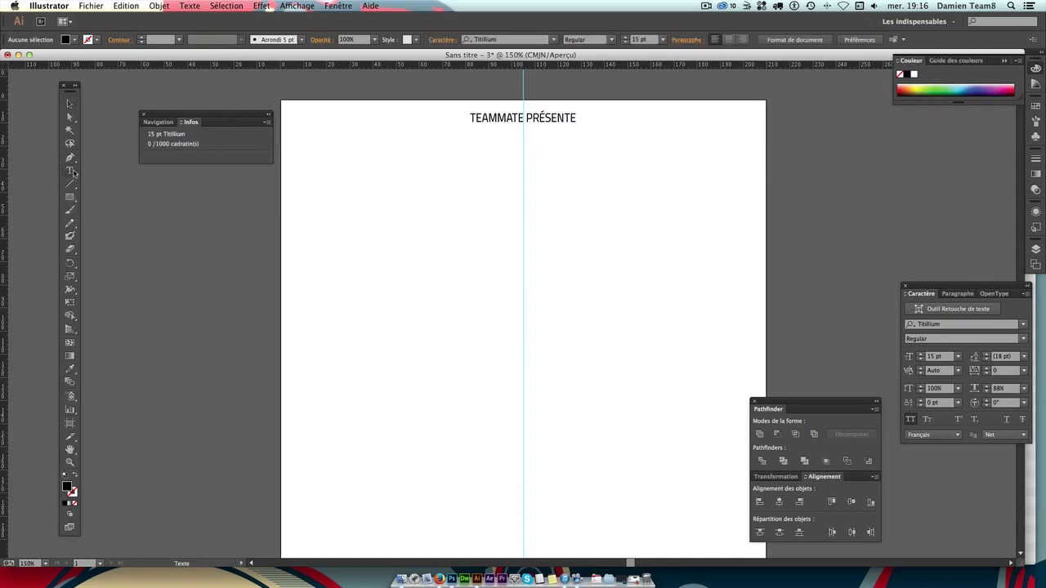
{"action": "left_click", "coordinate": [479, 210]}
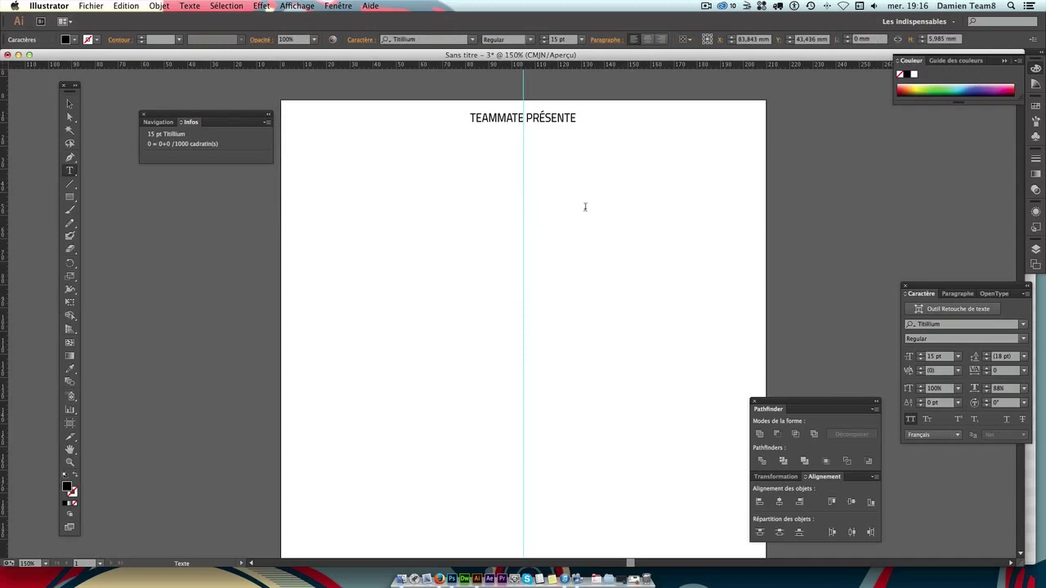
{"action": "type", "text": "UNE F"}
{"action": "type", "text": "ORMA"}
{"action": "type", "text": "TION"}
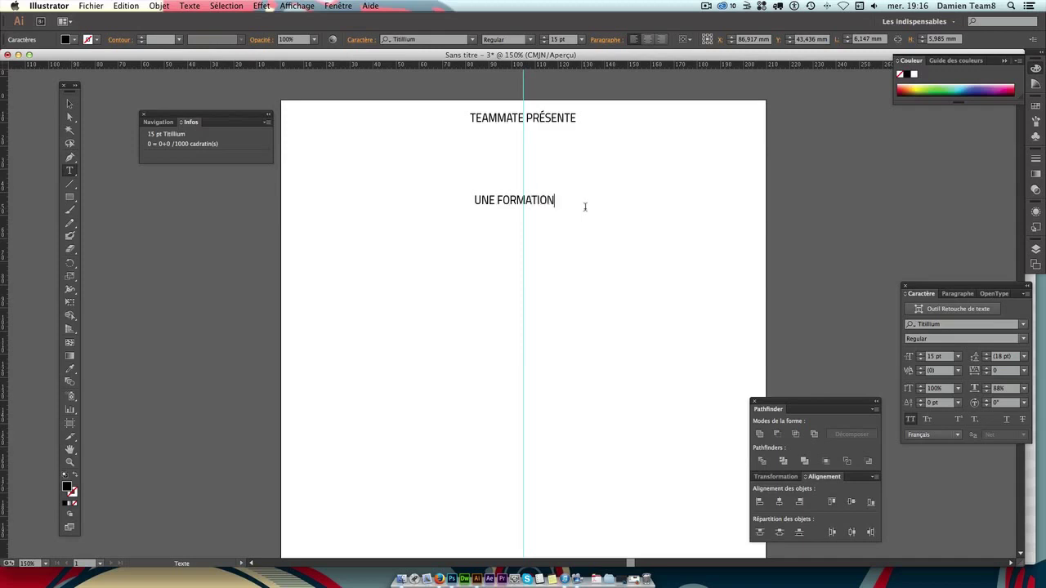
{"action": "key", "text": "Escape"}
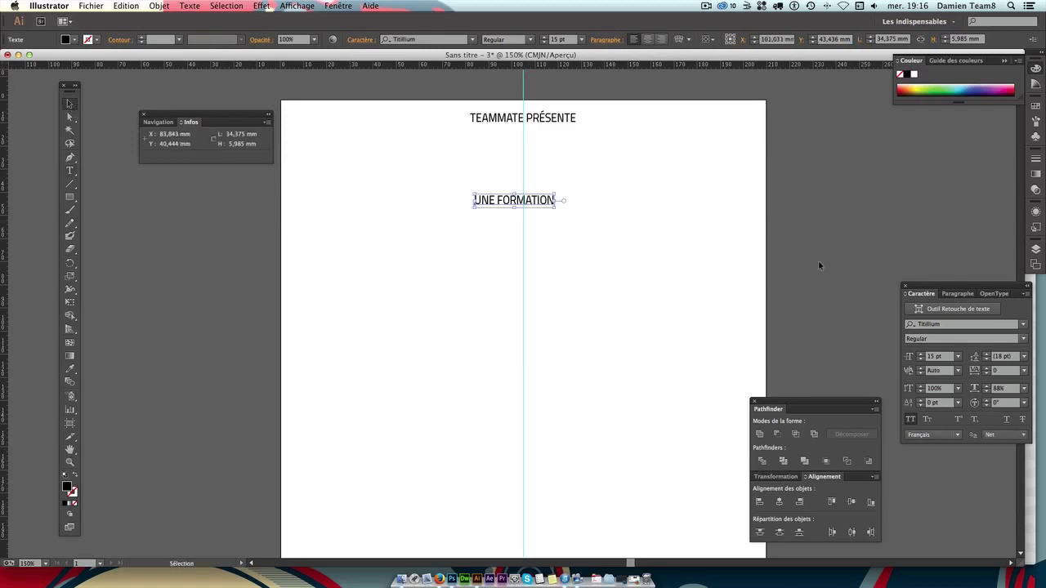
{"action": "mouse_move", "coordinate": [500, 204]}
{"action": "left_mouse_down"}
{"action": "mouse_move", "coordinate": [511, 189]}
{"action": "mouse_move", "coordinate": [543, 190]}
{"action": "left_mouse_up"}
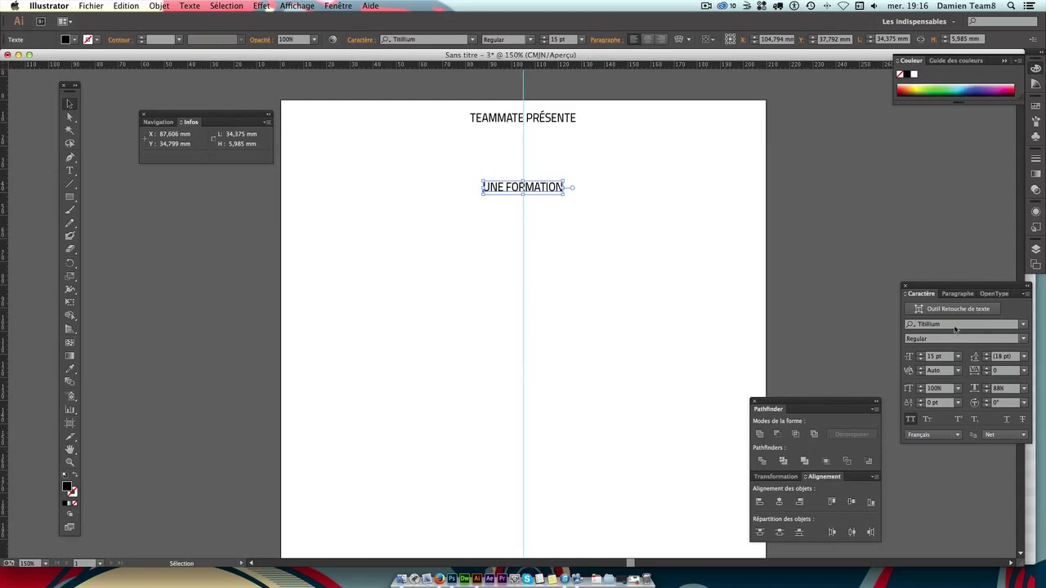
Set UNE FORMATION in the Duke Fill font.
{"action": "left_click", "coordinate": [954, 325]}
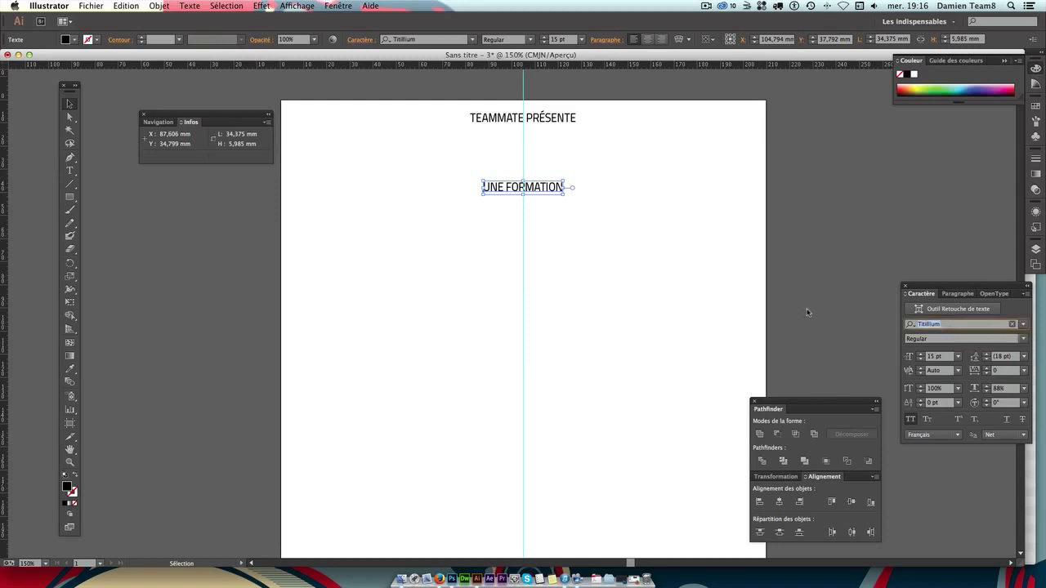
{"action": "type", "text": "duk"}
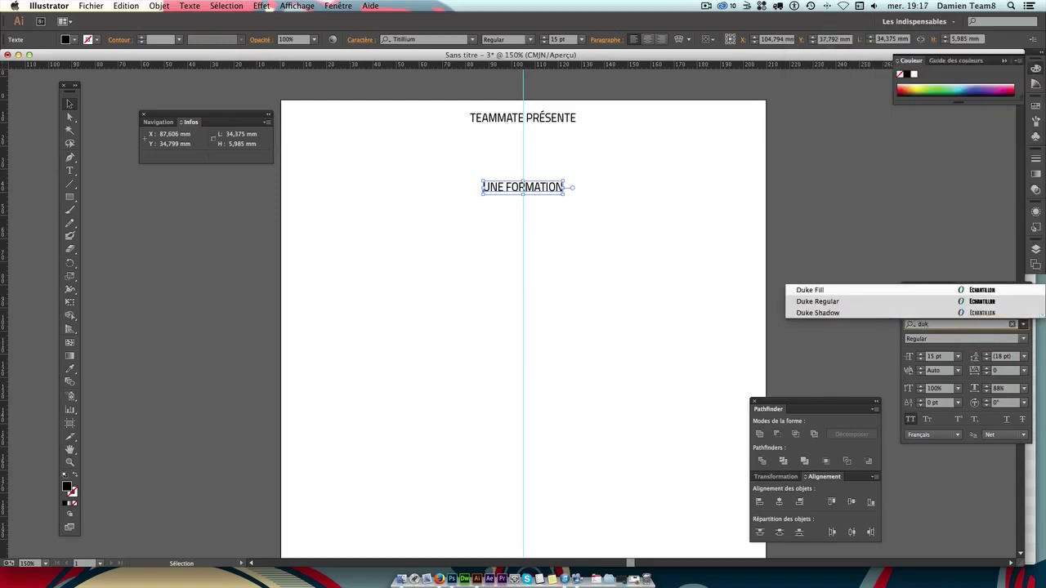
{"action": "left_click", "coordinate": [828, 291]}
{"action": "left_click", "coordinate": [625, 237]}
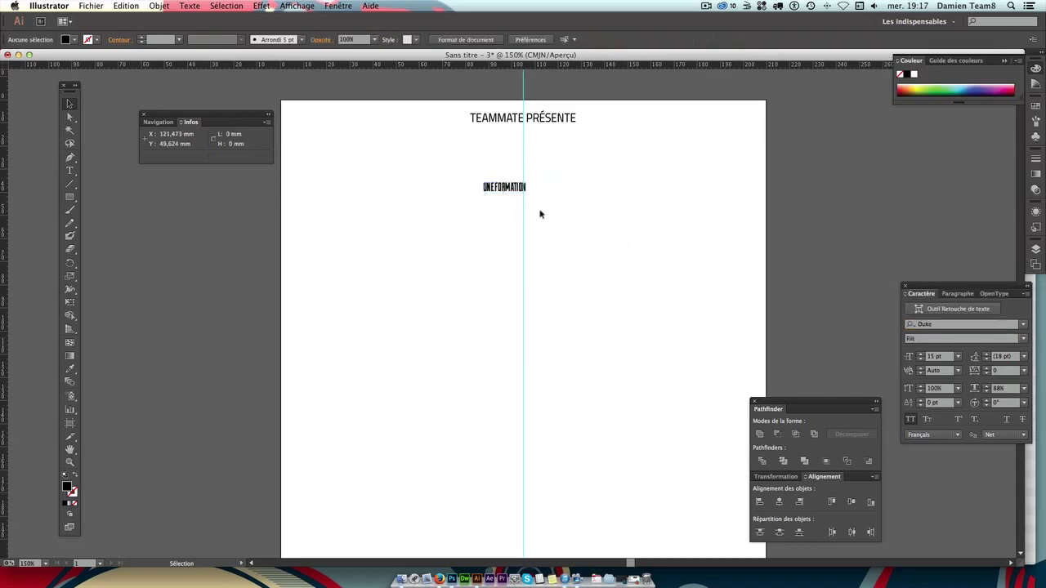
Enlarge UNE FORMATION to 150 pt and centre it below the header.
{"action": "left_click", "coordinate": [501, 190]}
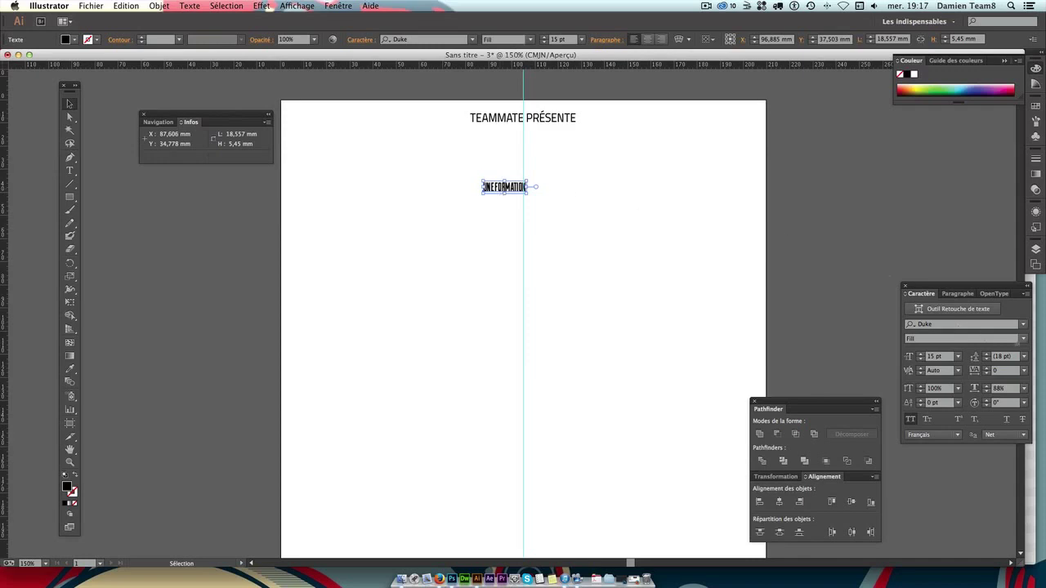
{"action": "left_click", "coordinate": [930, 357]}
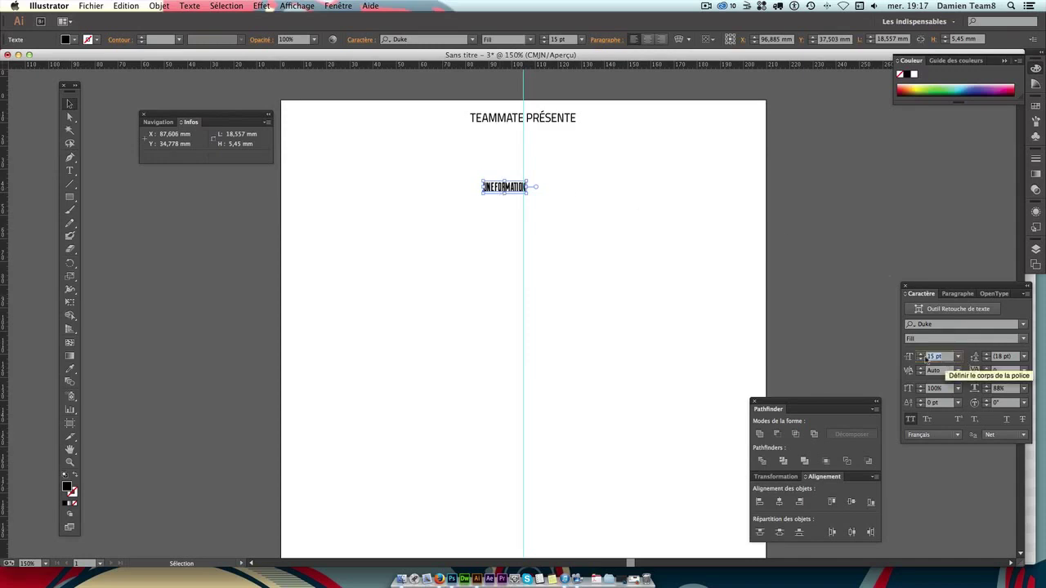
{"action": "type", "text": "150"}
{"action": "key", "text": "Return"}
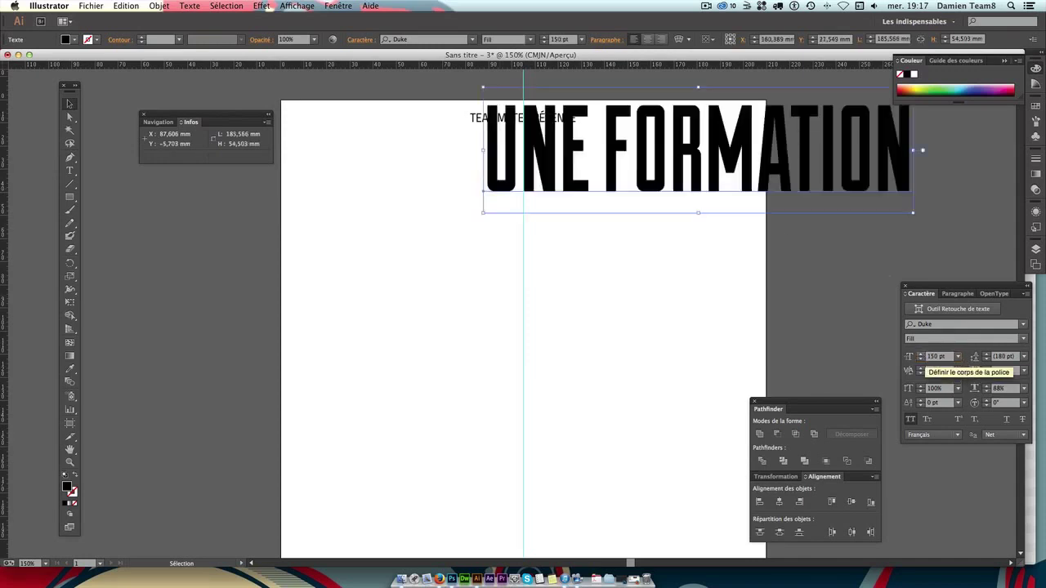
{"action": "left_click_drag", "start_coordinate": [726, 153], "coordinate": [560, 196]}
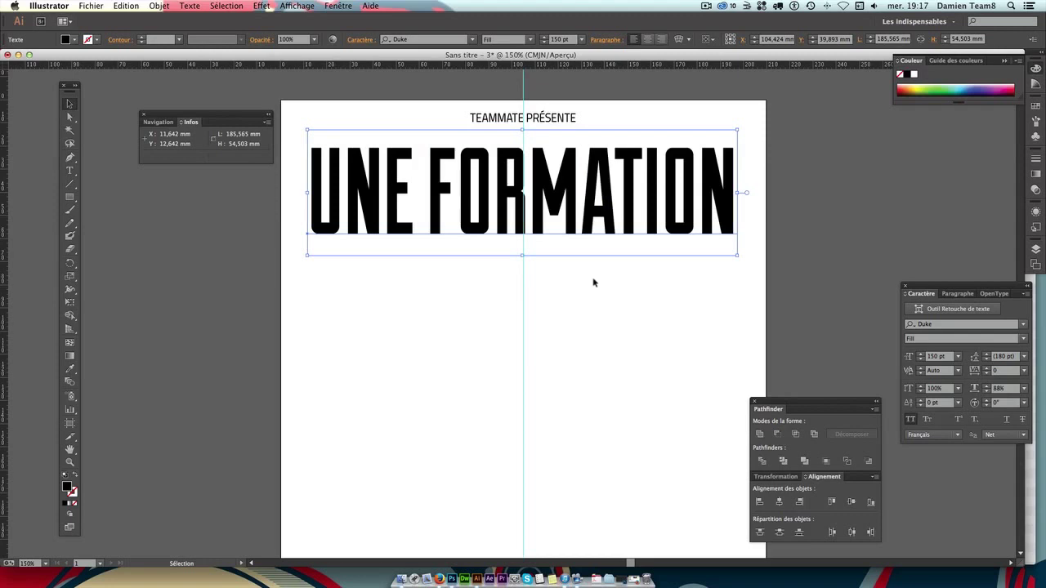
{"action": "key", "text": "Right"}
{"action": "key", "text": "Right"}
{"action": "key", "text": "Left"}
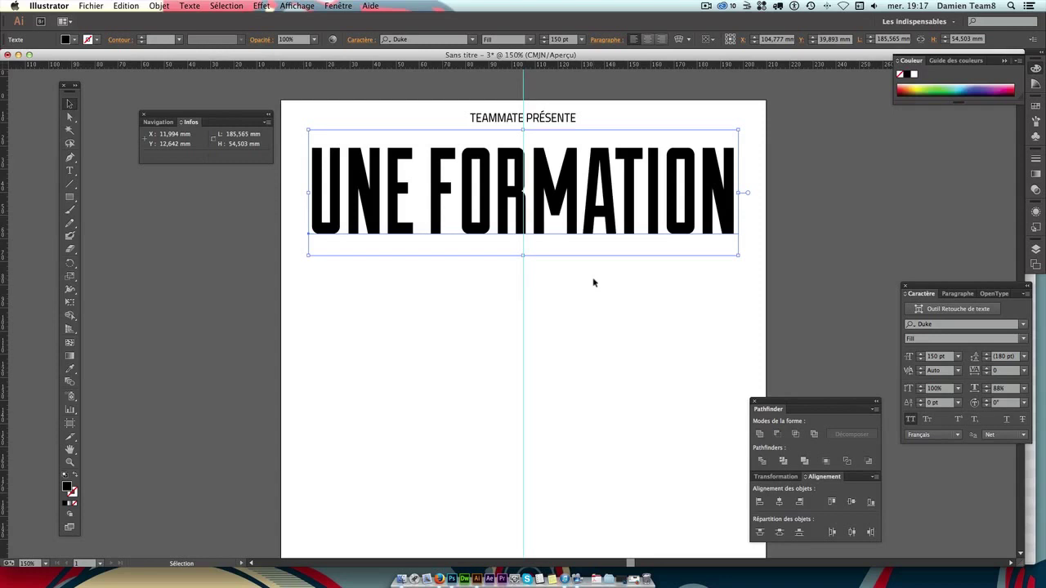
Nudge UNE FORMATION up into place just beneath TEAMMATE PRÉSENTE.
{"action": "left_click", "coordinate": [594, 282]}
{"action": "left_click", "coordinate": [609, 225]}
{"action": "key", "text": "Up"}
{"action": "key", "text": "Up"}
{"action": "key", "text": "Up"}
{"action": "key", "text": "Up"}
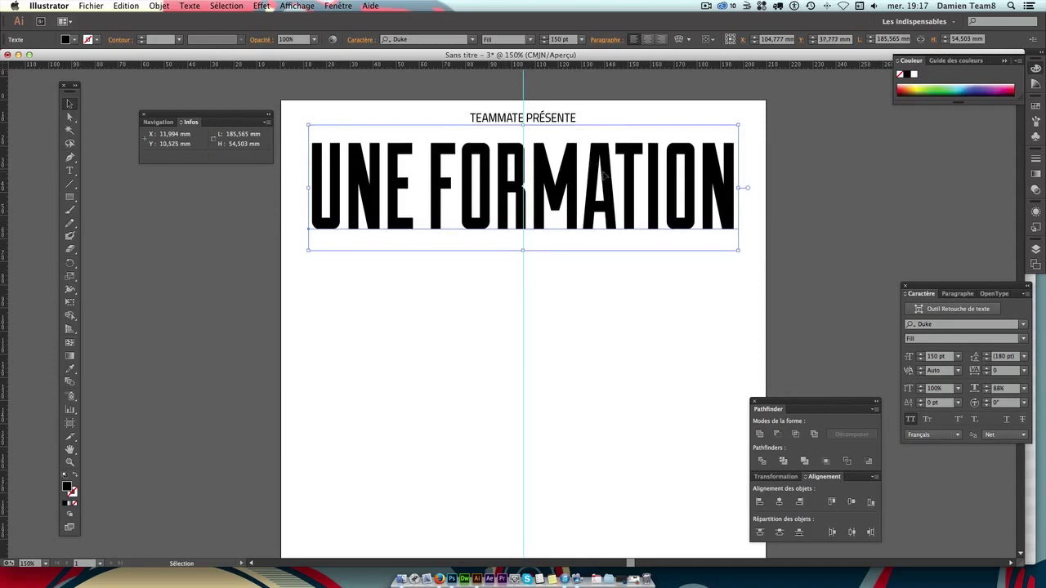
{"action": "key", "text": "Up"}
{"action": "key", "text": "Up"}
{"action": "key", "text": "Up"}
{"action": "key", "text": "Up"}
{"action": "key", "text": "Right"}
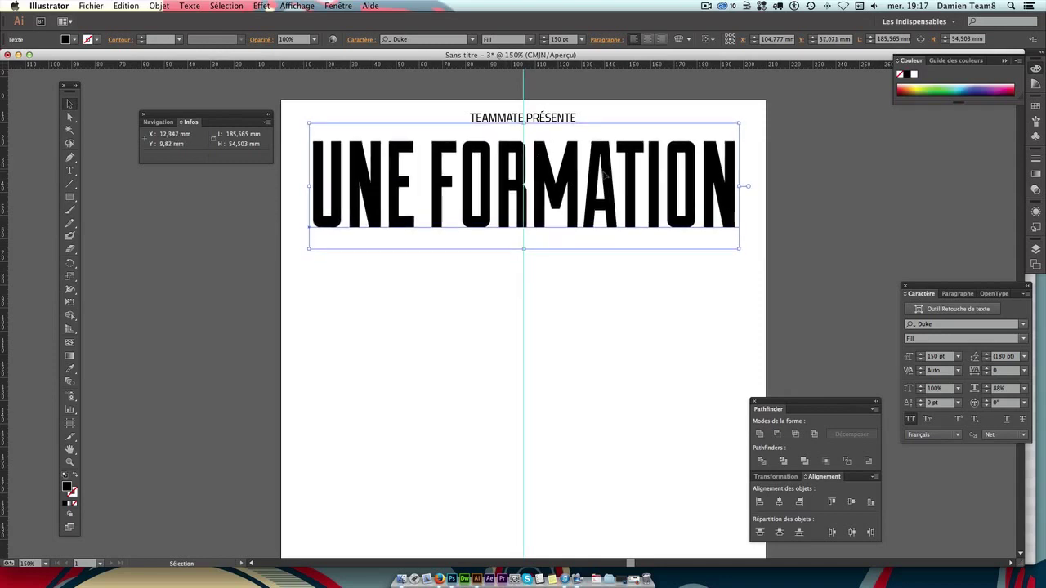
{"action": "key", "text": "Left"}
{"action": "left_click", "coordinate": [605, 283]}
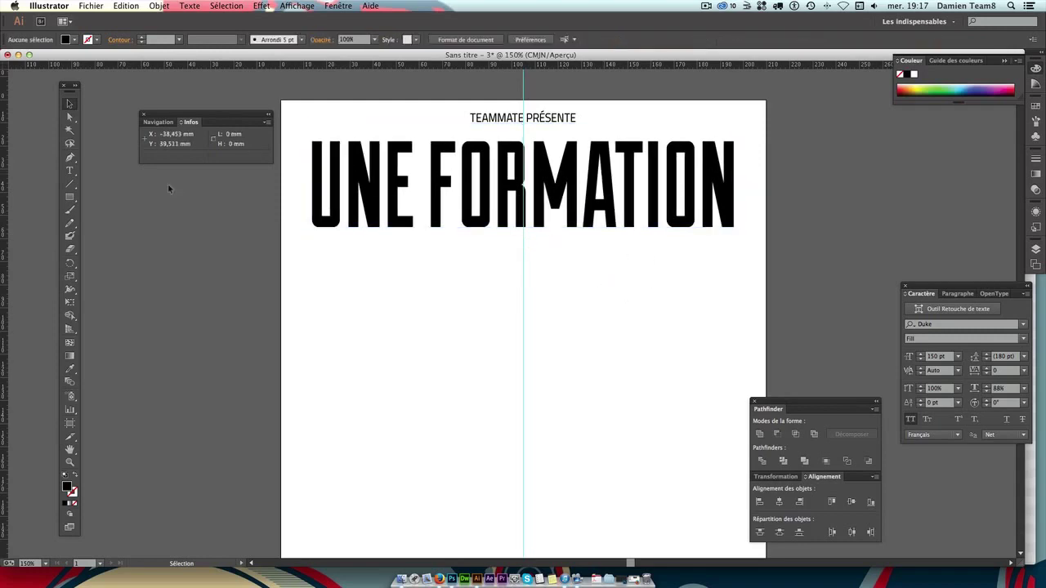
Add a new 'Illustrator' text line below UNE FORMATION.
{"action": "left_click", "coordinate": [70, 170]}
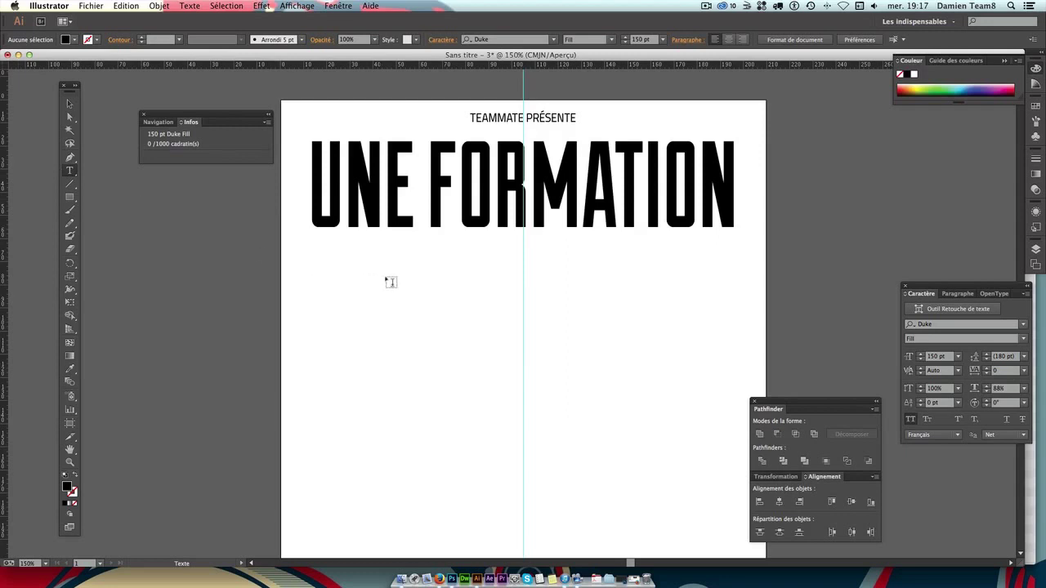
{"action": "left_click", "coordinate": [390, 311]}
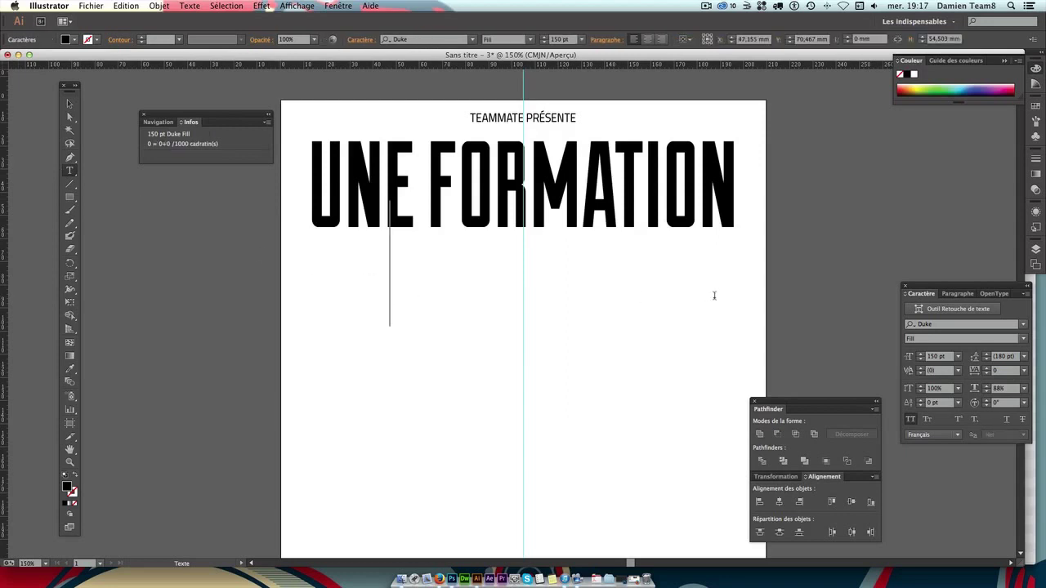
{"action": "type", "text": "Illo"}
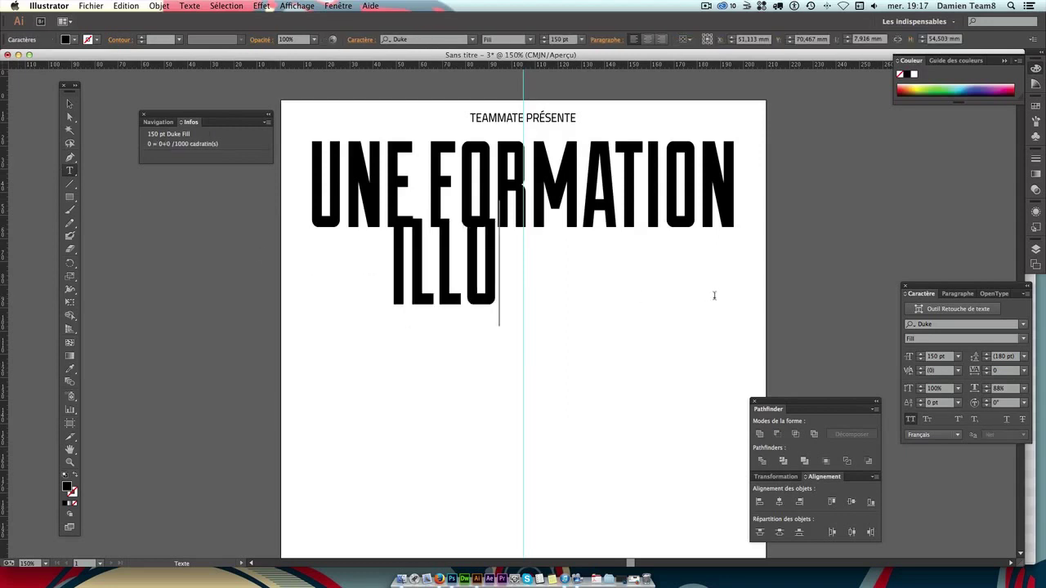
{"action": "type", "text": "stra"}
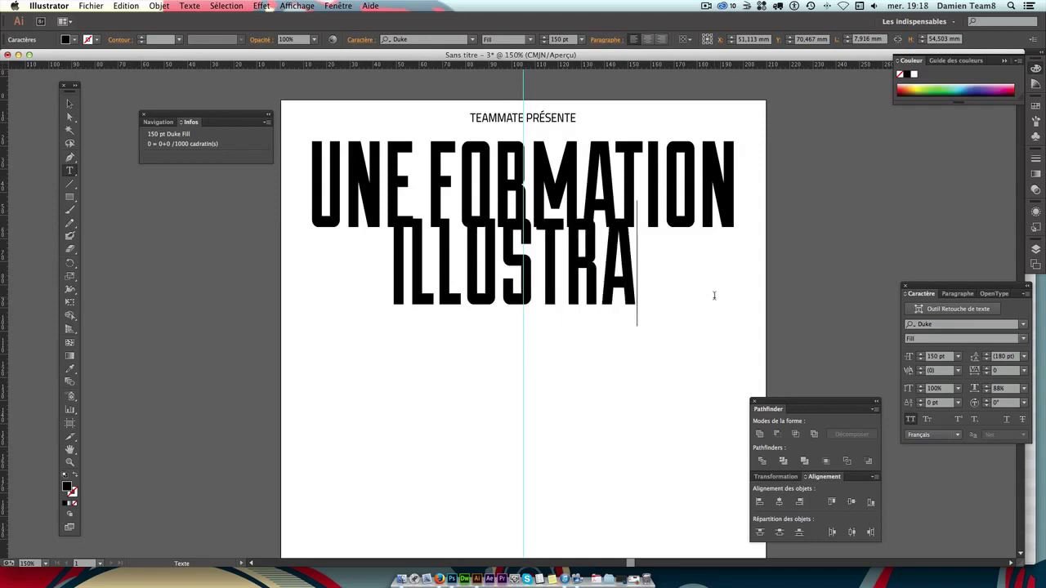
{"action": "type", "text": "ti"}
{"action": "key", "text": "BackSpace"}
{"action": "type", "text": "o"}
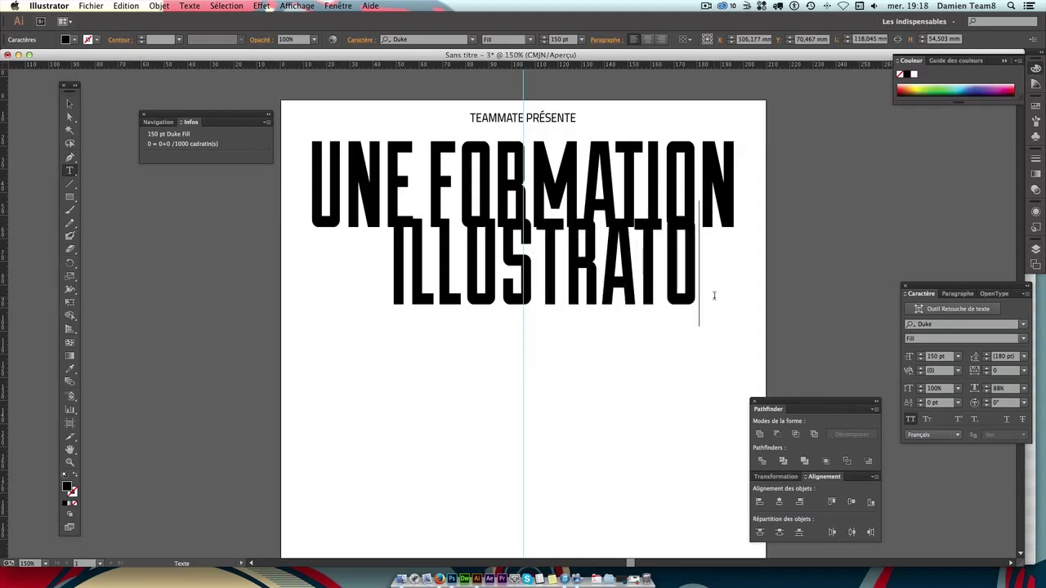
{"action": "type", "text": "r"}
{"action": "left_click", "coordinate": [69, 104]}
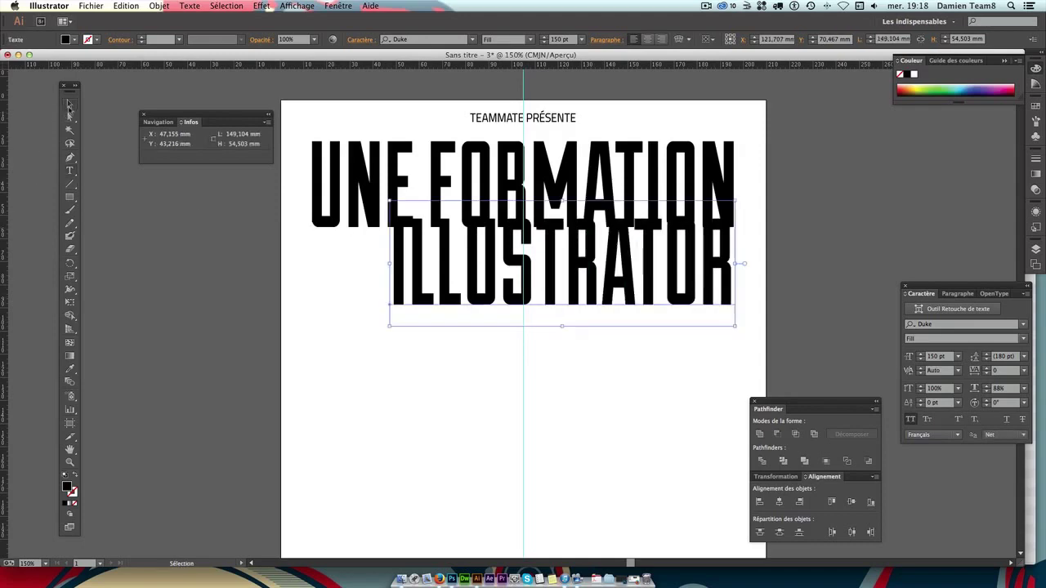
{"action": "left_click_drag", "start_coordinate": [463, 277], "coordinate": [431, 344]}
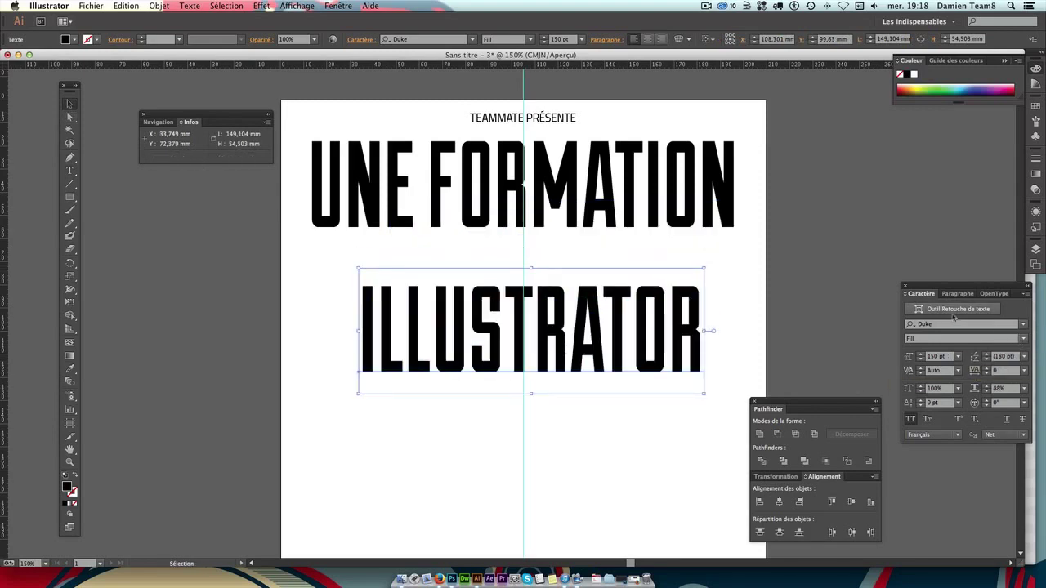
Reduce ILLUSTRATOR to 50 pt and place it just below UNE FORMATION.
{"action": "left_click", "coordinate": [956, 323]}
{"action": "left_click", "coordinate": [937, 356]}
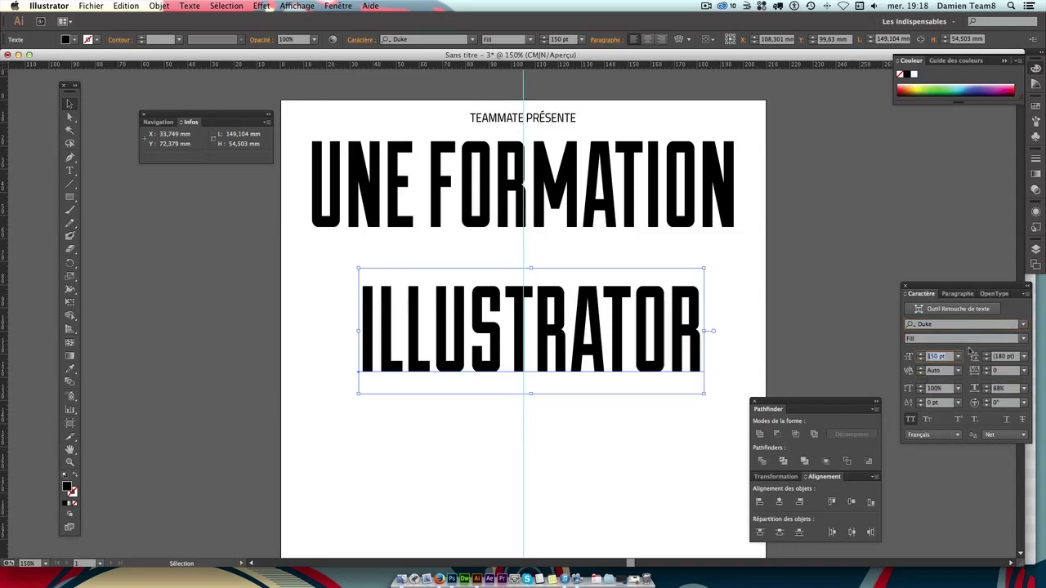
{"action": "key", "text": "BackSpace"}
{"action": "type", "text": "0"}
{"action": "key", "text": "Return"}
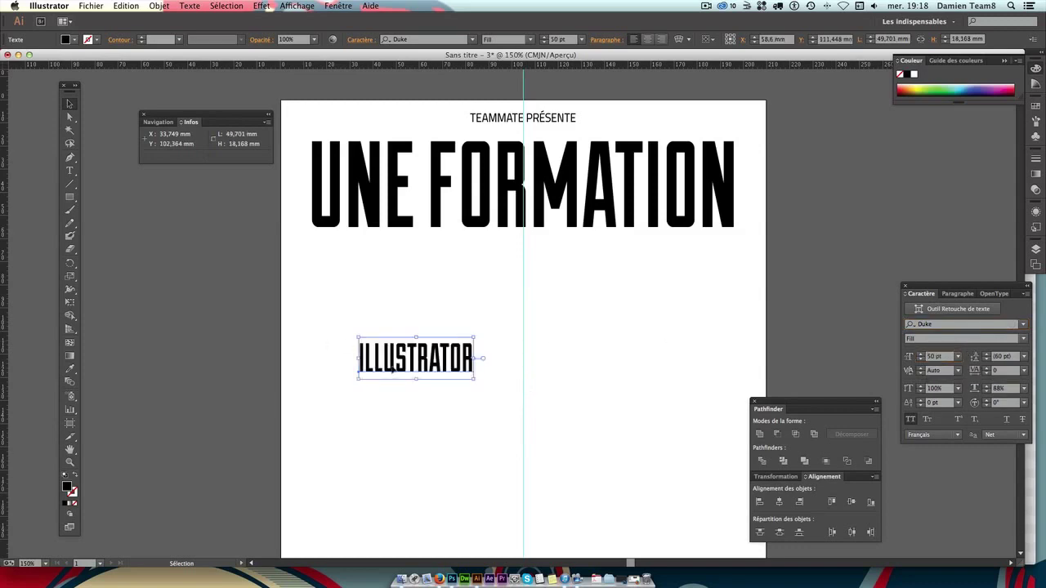
{"action": "mouse_move", "coordinate": [391, 363]}
{"action": "left_mouse_down"}
{"action": "mouse_move", "coordinate": [340, 262]}
{"action": "mouse_move", "coordinate": [444, 289]}
{"action": "left_mouse_up"}
{"action": "left_click", "coordinate": [436, 299]}
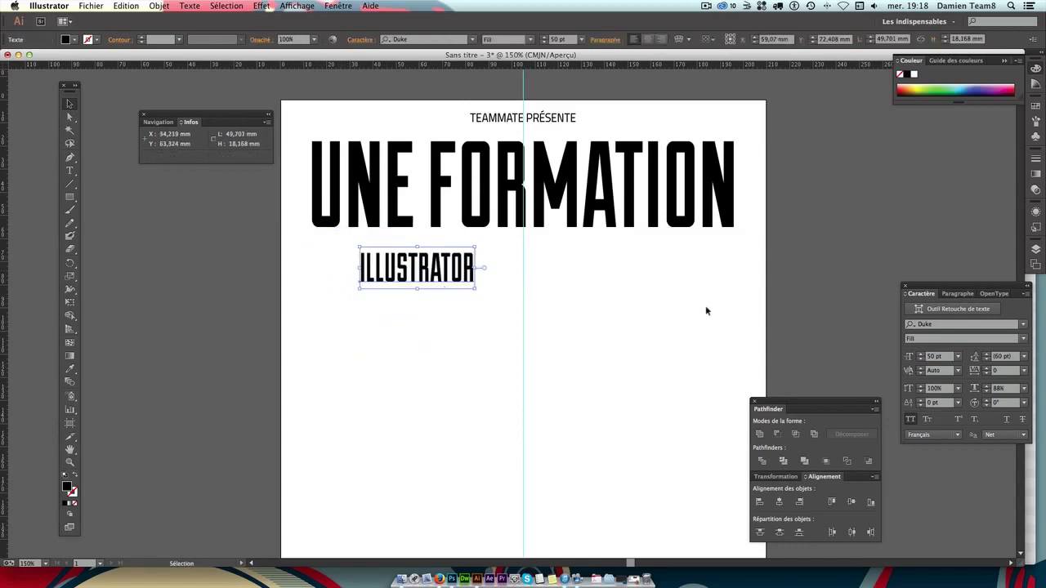
Change the ILLUSTRATOR font to Homestead-Inline, found by searching 'hom'.
{"action": "left_click", "coordinate": [948, 324]}
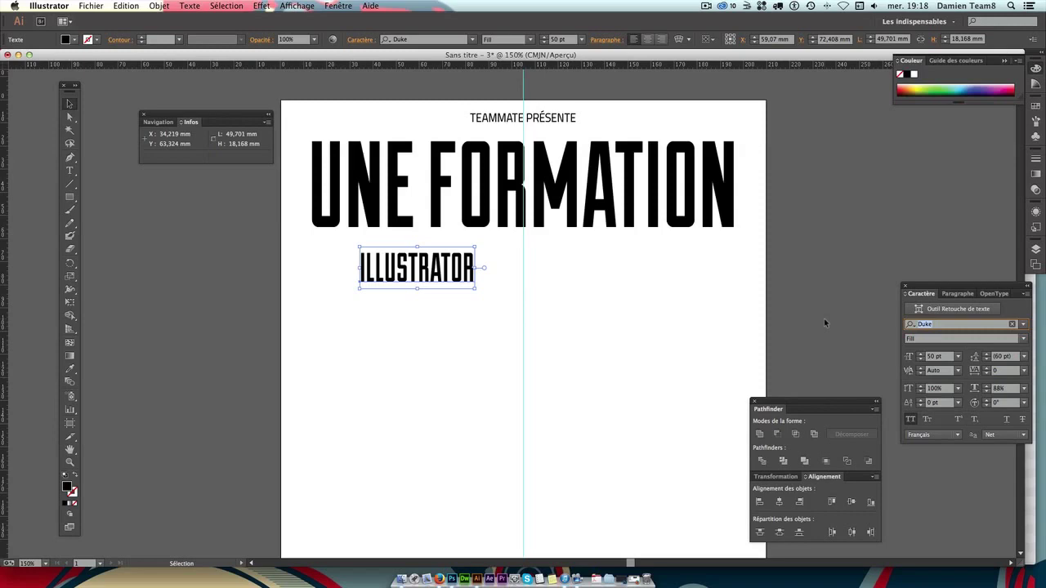
{"action": "type", "text": "hom"}
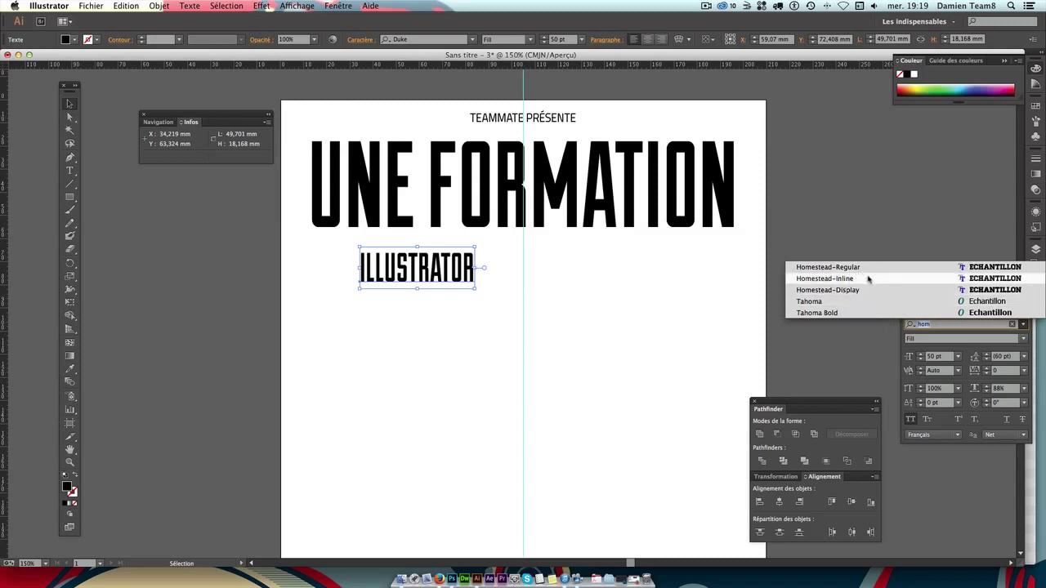
{"action": "left_click", "coordinate": [845, 279]}
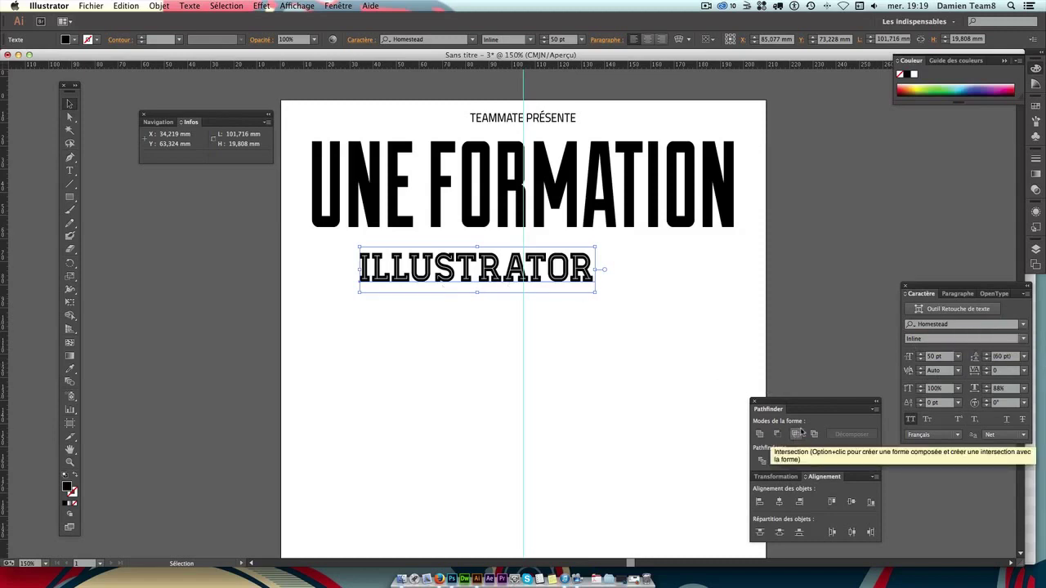
Set ILLUSTRATOR to 42 pt and experiment with stretching its width.
{"action": "left_click", "coordinate": [936, 357]}
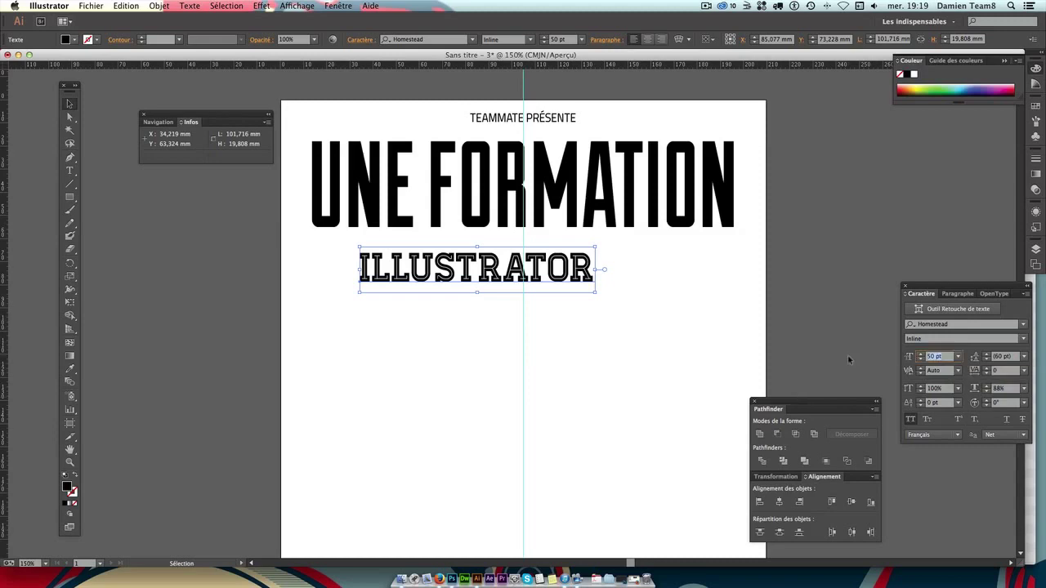
{"action": "type", "text": "4"}
{"action": "type", "text": "2"}
{"action": "key", "text": "Return"}
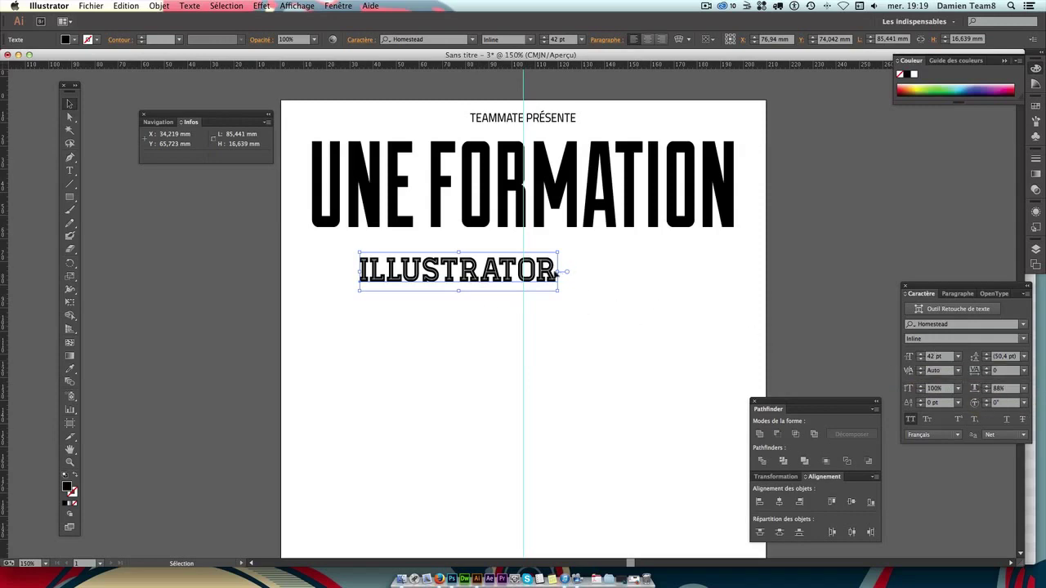
{"action": "left_click_drag", "start_coordinate": [561, 271], "coordinate": [673, 273]}
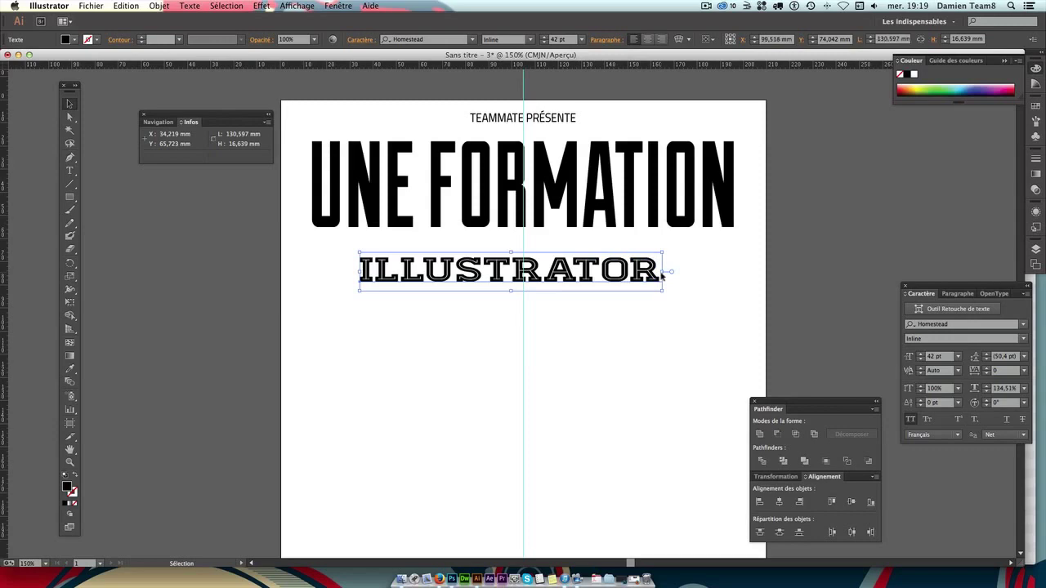
{"action": "left_click", "coordinate": [656, 277]}
{"action": "left_click", "coordinate": [611, 276]}
{"action": "left_click_drag", "start_coordinate": [559, 271], "coordinate": [495, 271]}
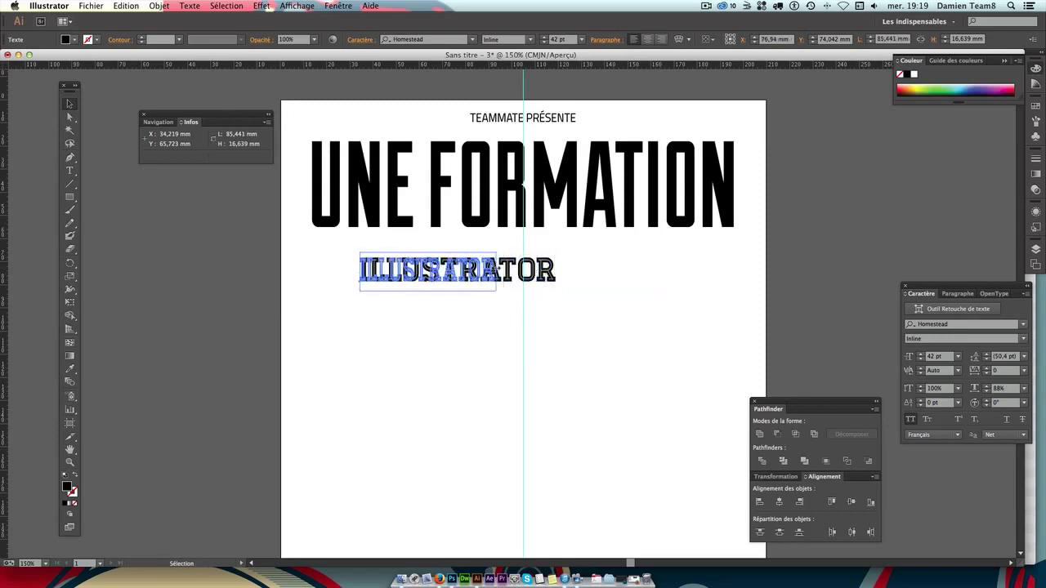
Restore 100% horizontal scale, then try and undo a 200 tracking value.
{"action": "left_click", "coordinate": [1004, 388]}
{"action": "type", "text": "100"}
{"action": "key", "text": "Return"}
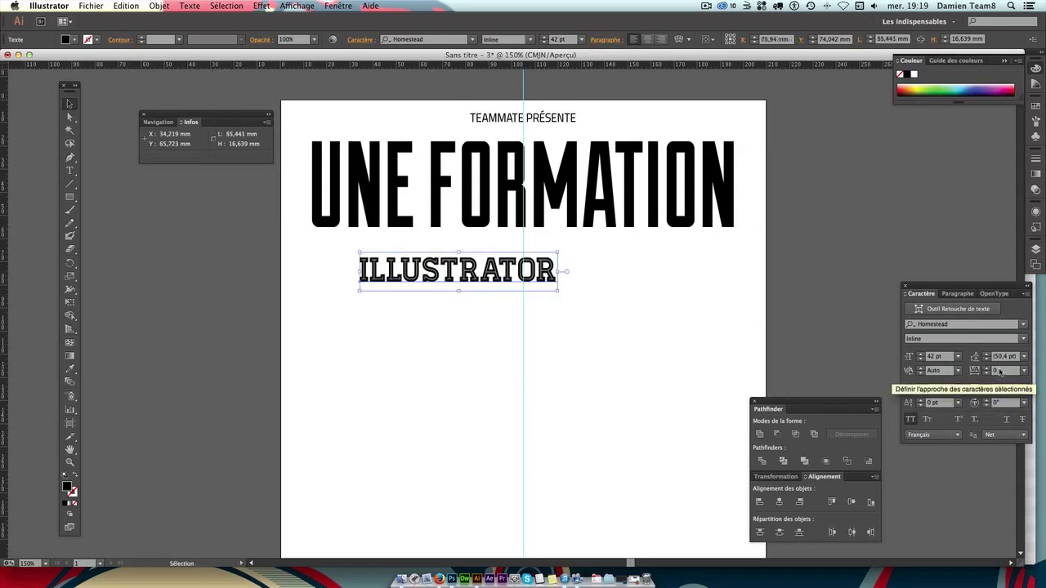
{"action": "left_click", "coordinate": [1005, 373]}
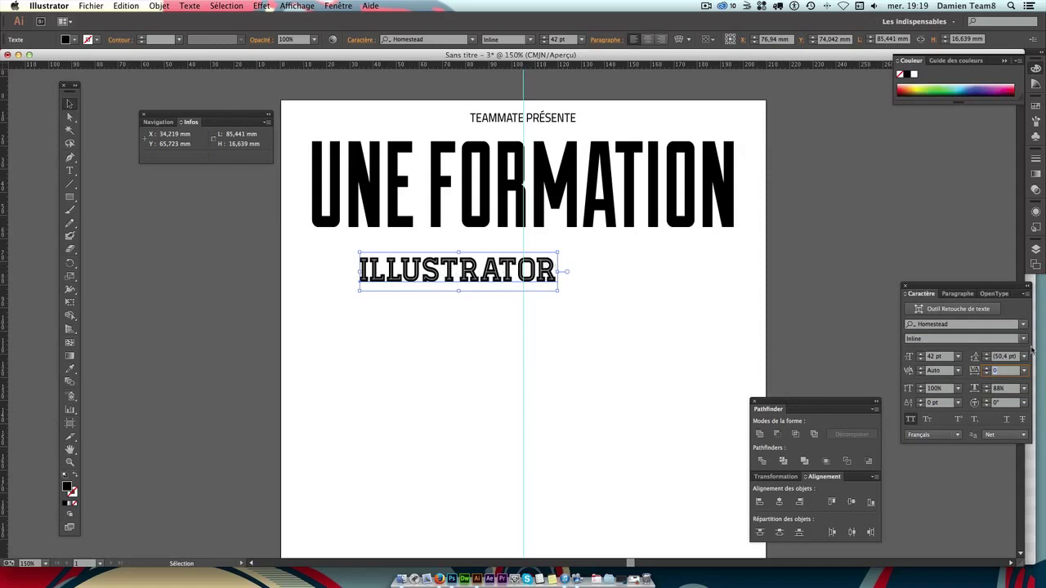
{"action": "type", "text": "200"}
{"action": "key", "text": "Return"}
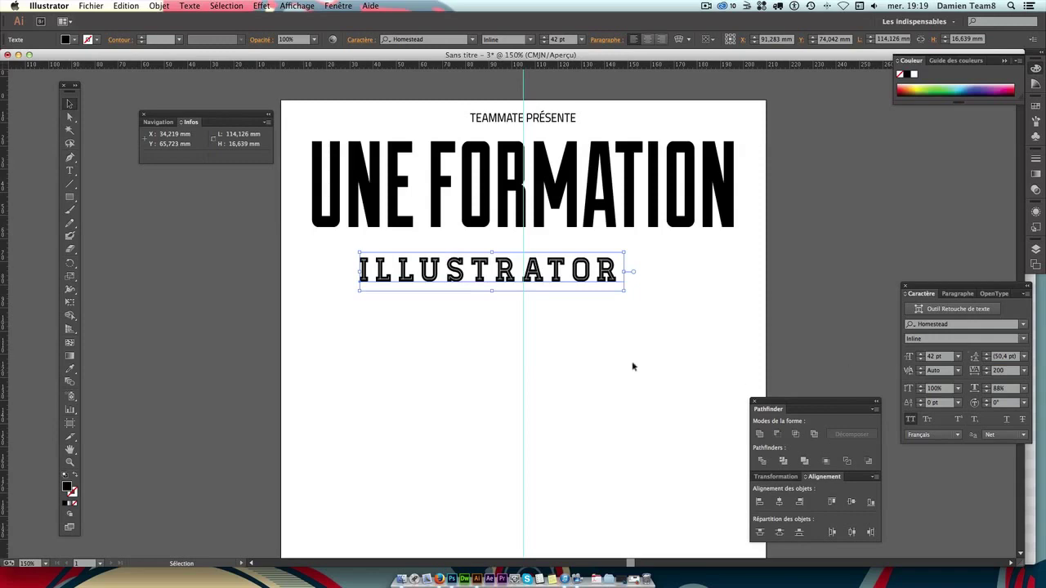
{"action": "left_click", "coordinate": [623, 303]}
{"action": "key", "text": "ctrl+z"}
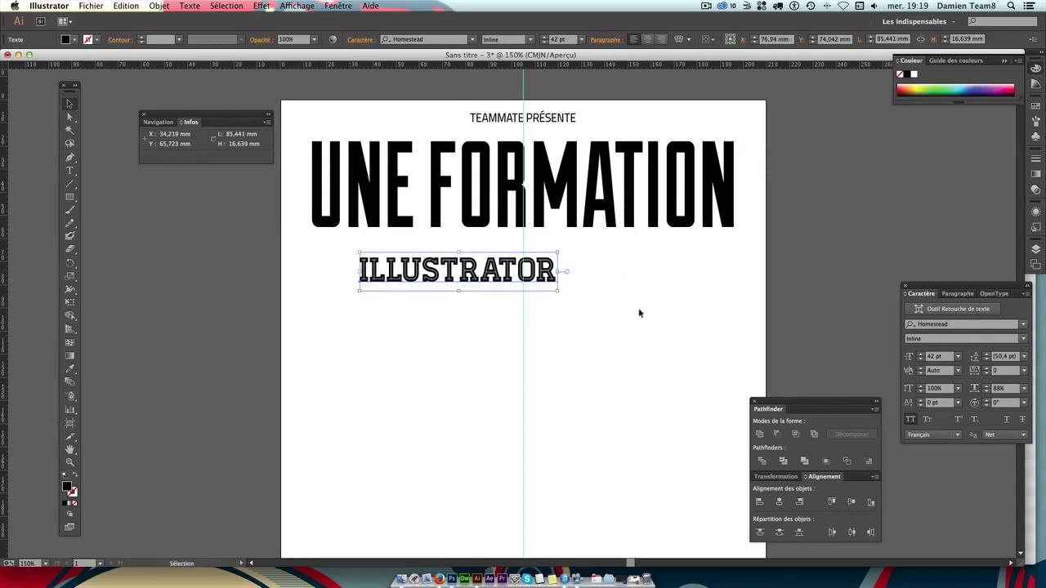
{"action": "left_click", "coordinate": [639, 313]}
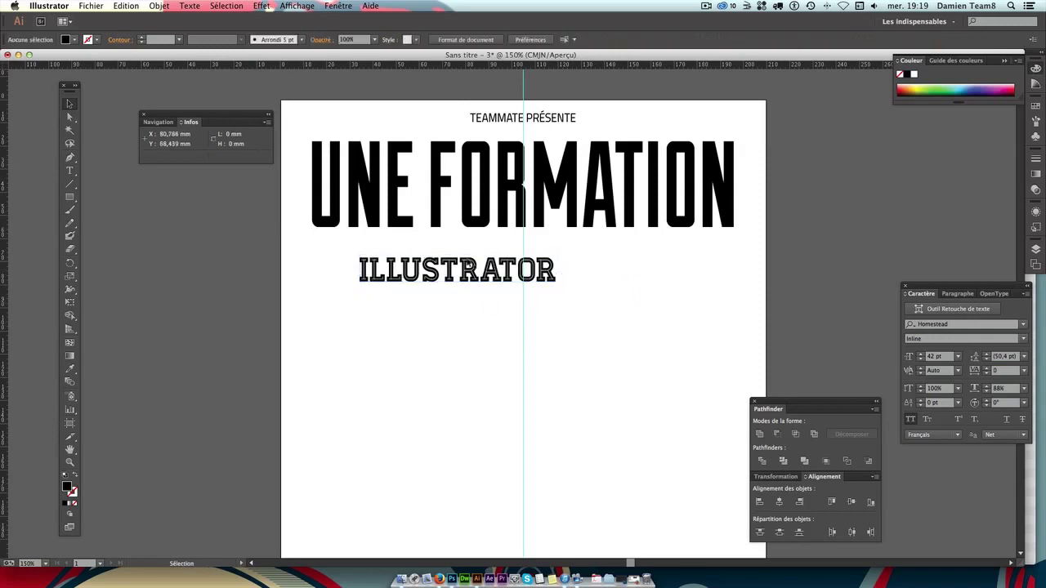
Try -50 tracking, undo it, and settle on -20 tracking for ILLUSTRATOR.
{"action": "left_click", "coordinate": [1000, 372]}
{"action": "key", "text": "Return"}
{"action": "left_click", "coordinate": [460, 275]}
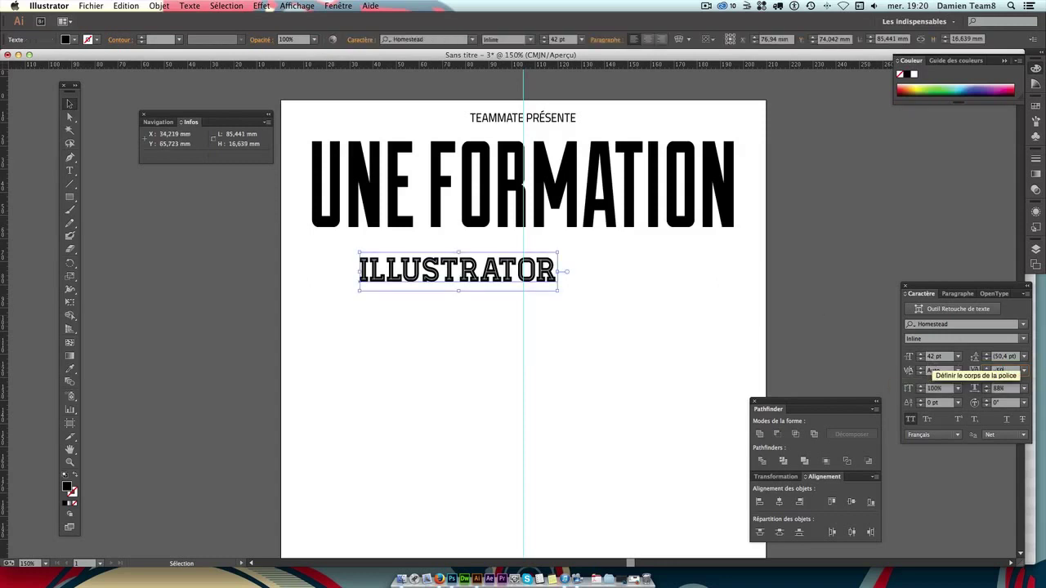
{"action": "left_click", "coordinate": [948, 370]}
{"action": "left_click", "coordinate": [621, 314]}
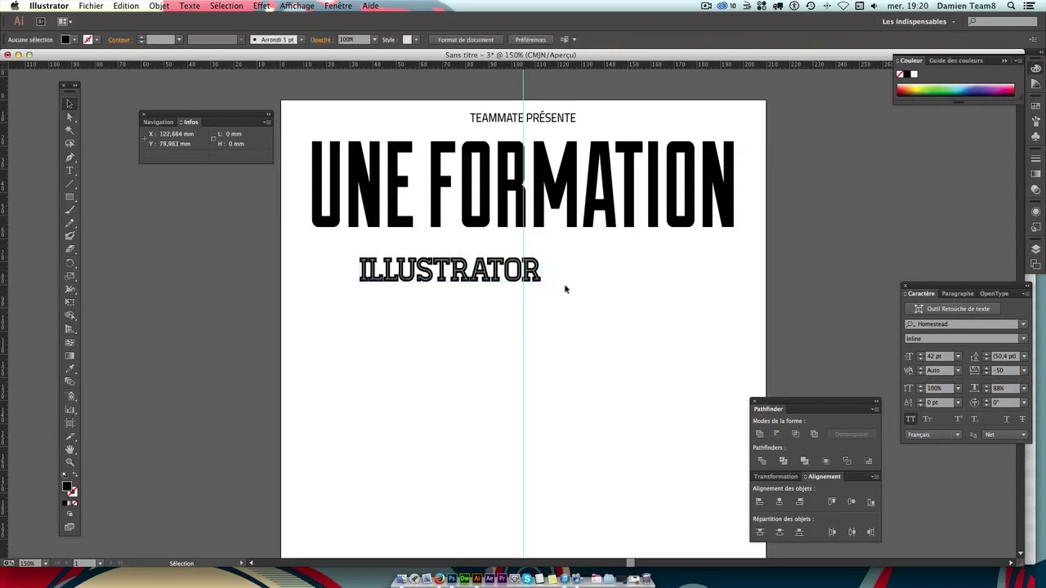
{"action": "key", "text": "ctrl+z"}
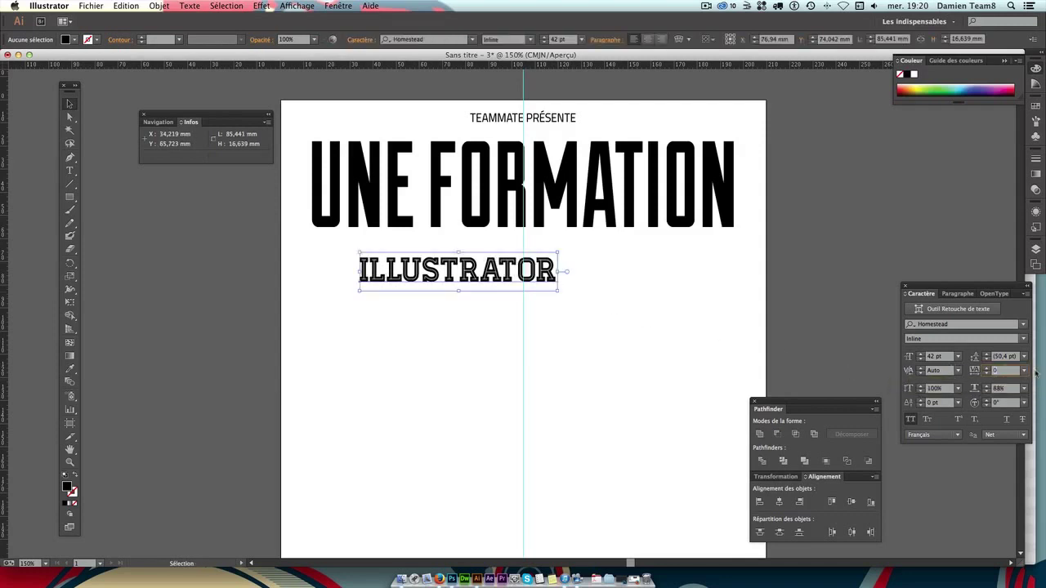
{"action": "type", "text": "-20"}
{"action": "key", "text": "Return"}
{"action": "key", "text": "Return"}
{"action": "left_click", "coordinate": [541, 381]}
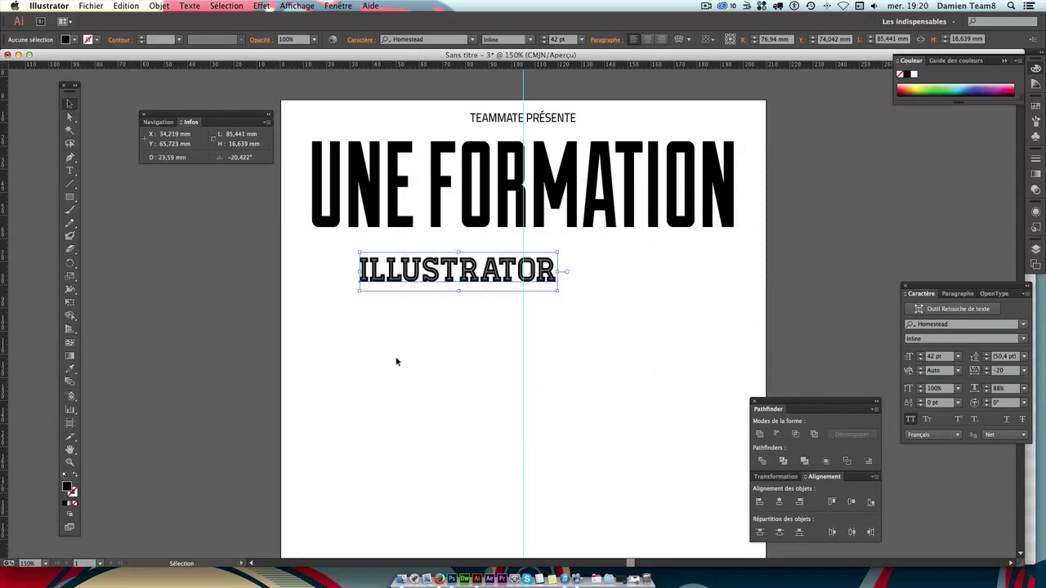
{"action": "left_click", "coordinate": [400, 356]}
{"action": "left_click", "coordinate": [425, 275]}
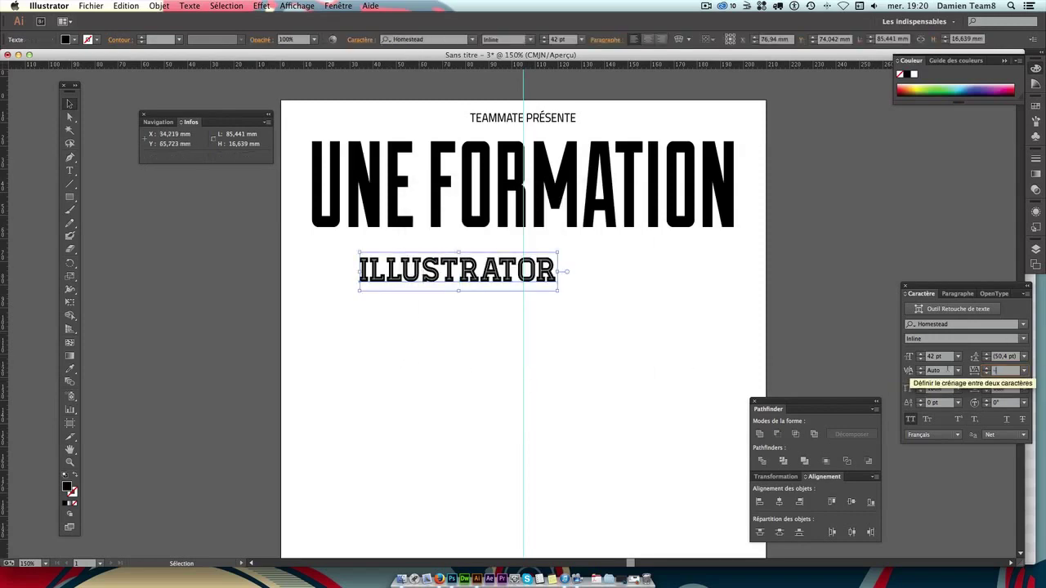
{"action": "left_click", "coordinate": [393, 322]}
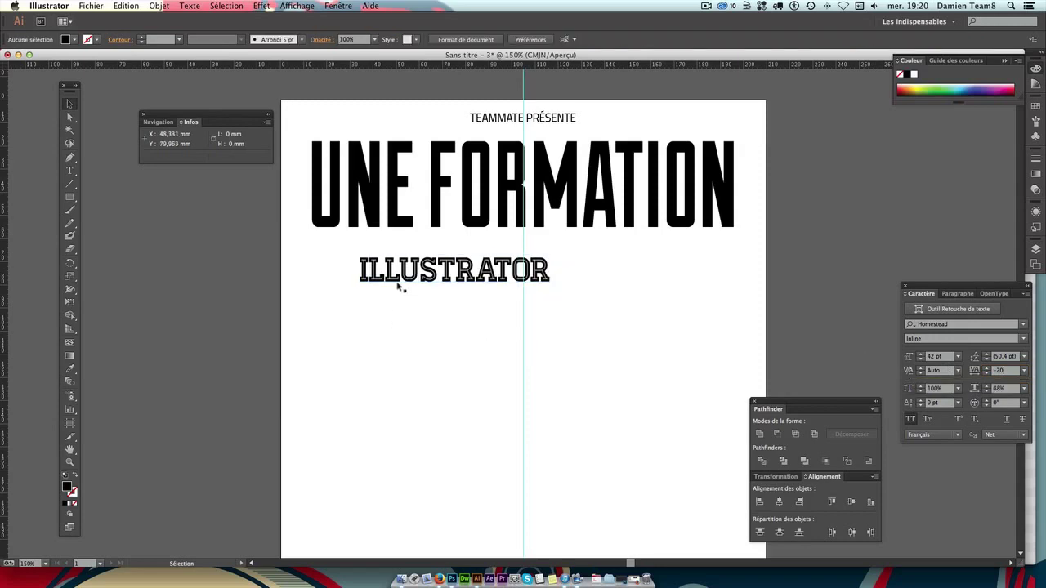
Move ILLUSTRATOR under UNE FORMATION's left edge and nudge it down into place.
{"action": "mouse_move", "coordinate": [405, 279]}
{"action": "left_mouse_down"}
{"action": "mouse_move", "coordinate": [345, 255]}
{"action": "mouse_move", "coordinate": [356, 228]}
{"action": "left_mouse_up"}
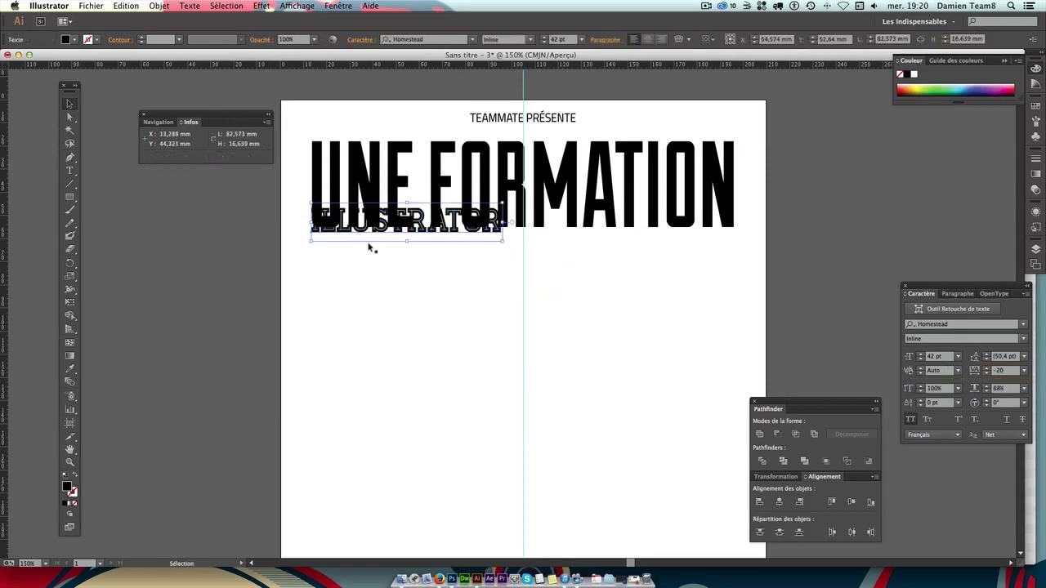
{"action": "key", "text": "Down"}
{"action": "key", "text": "Down"}
{"action": "key", "text": "Down"}
{"action": "key", "text": "Down"}
{"action": "key", "text": "Down"}
{"action": "key", "text": "Down"}
{"action": "key", "text": "Down"}
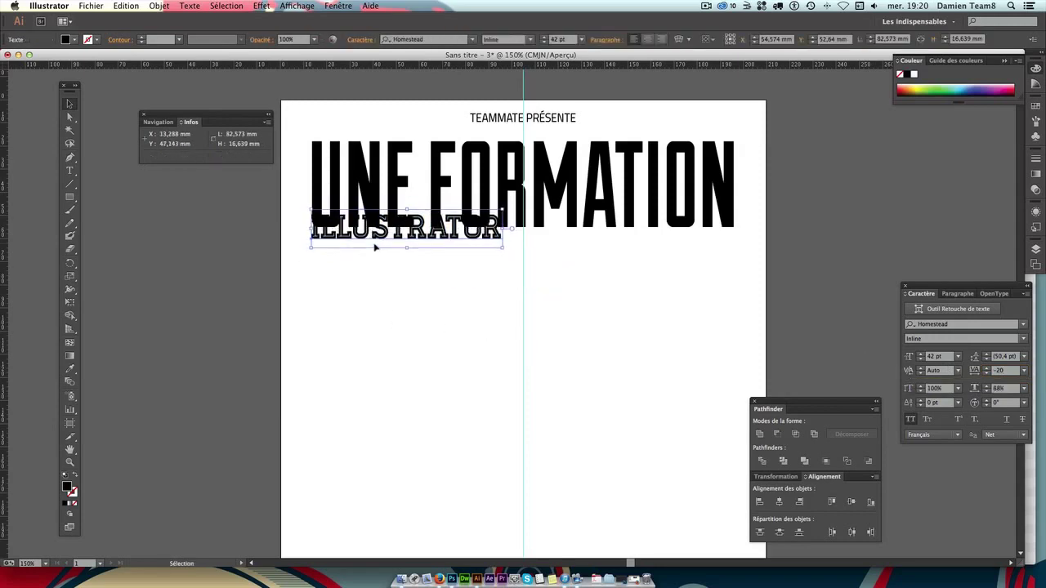
{"action": "key", "text": "Down"}
{"action": "key", "text": "Down"}
{"action": "key", "text": "Down"}
{"action": "key", "text": "Down"}
{"action": "key", "text": "Down"}
{"action": "key", "text": "Down"}
{"action": "key", "text": "Down"}
{"action": "key", "text": "Down"}
{"action": "key", "text": "Down"}
{"action": "key", "text": "Down"}
{"action": "key", "text": "Down"}
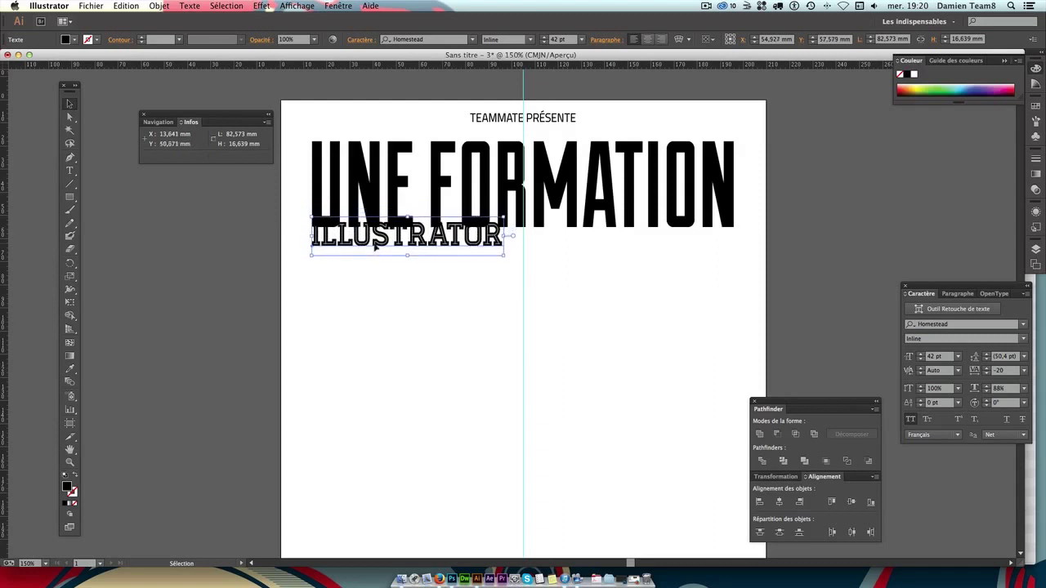
{"action": "key", "text": "Down"}
{"action": "key", "text": "Down"}
{"action": "key", "text": "Down"}
{"action": "key", "text": "Down"}
{"action": "key", "text": "Down"}
{"action": "key", "text": "Down"}
{"action": "key", "text": "Down"}
{"action": "key", "text": "Down"}
{"action": "key", "text": "Down"}
{"action": "key", "text": "Down"}
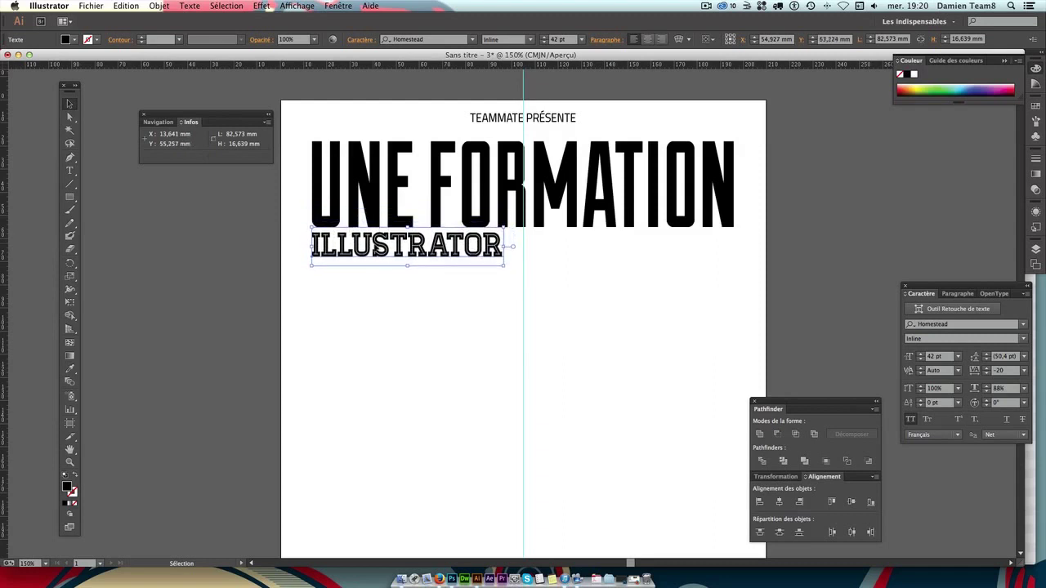
{"action": "key", "text": "Down"}
{"action": "key", "text": "Down"}
{"action": "key", "text": "Down"}
{"action": "key", "text": "Down"}
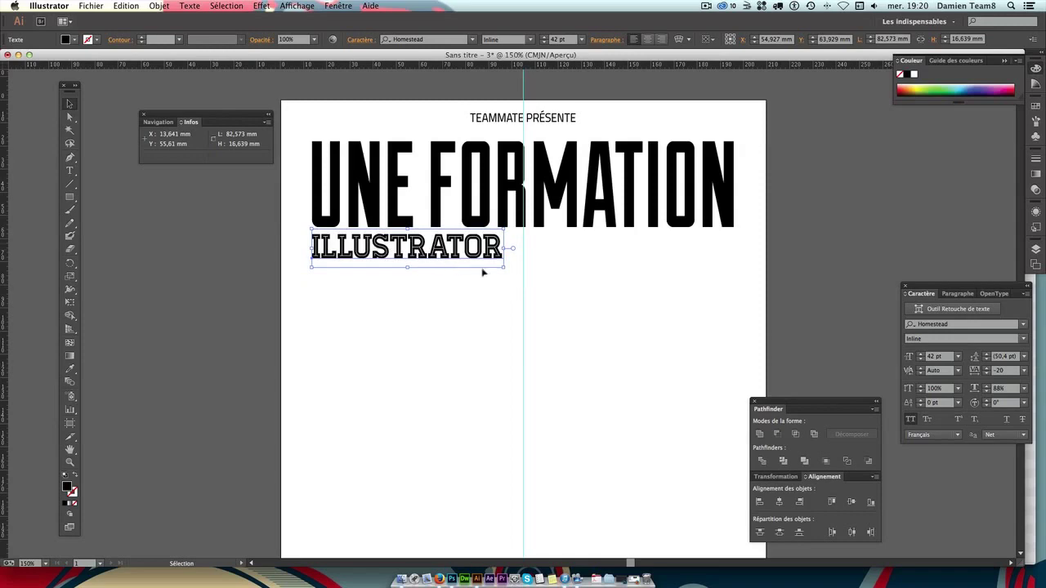
{"action": "left_click", "coordinate": [555, 284]}
Extend the line to read 'ILLUSTRATOR & PHOTOSHOP'.
{"action": "double_click", "coordinate": [489, 249]}
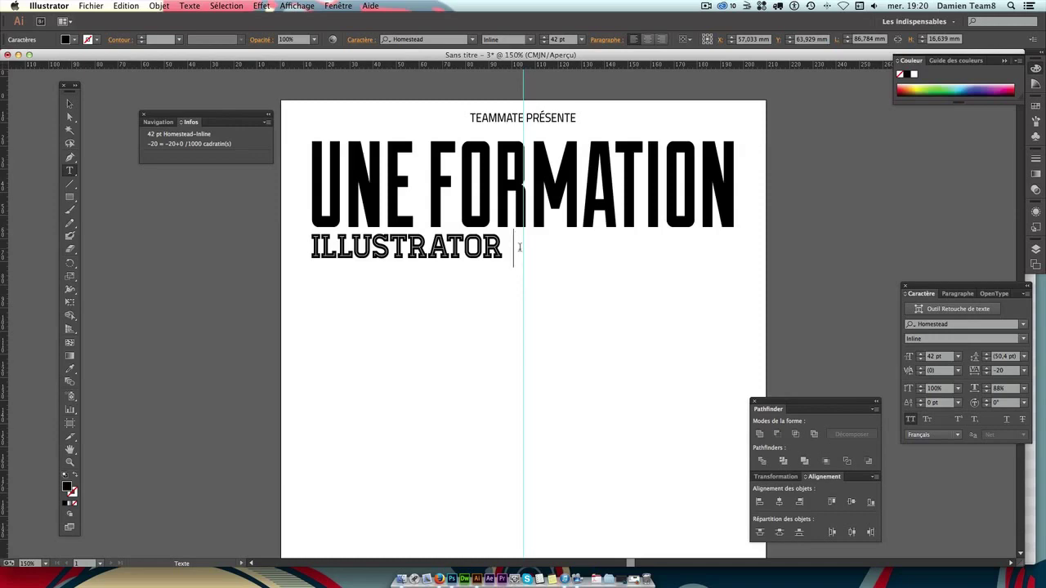
{"action": "type", "text": "@"}
{"action": "key", "text": "BackSpace"}
{"action": "type", "text": "É"}
{"action": "key", "text": "BackSpace"}
{"action": "type", "text": "&"}
{"action": "type", "text": " P "}
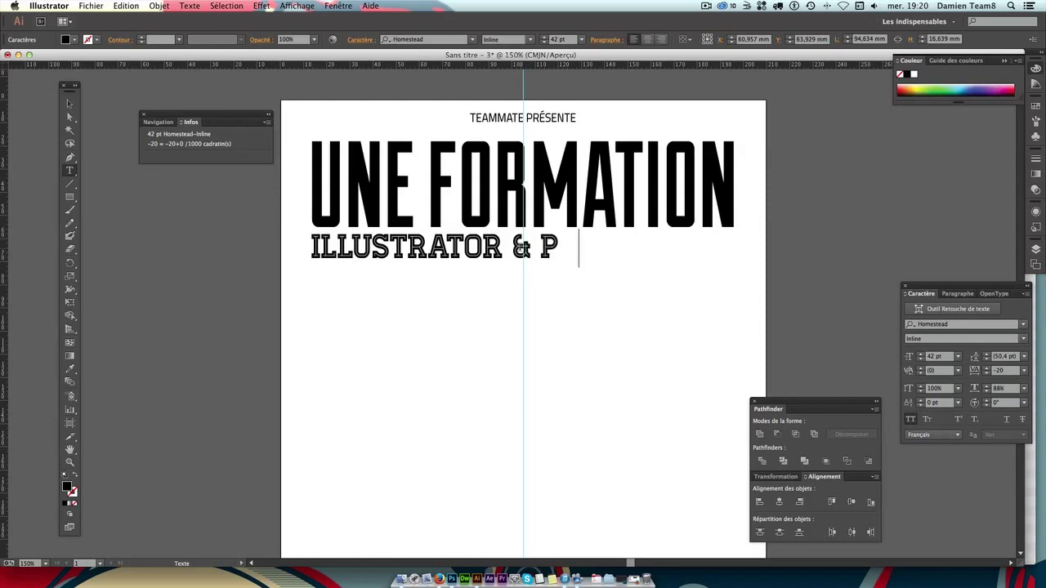
{"action": "type", "text": "HOTOSHOP"}
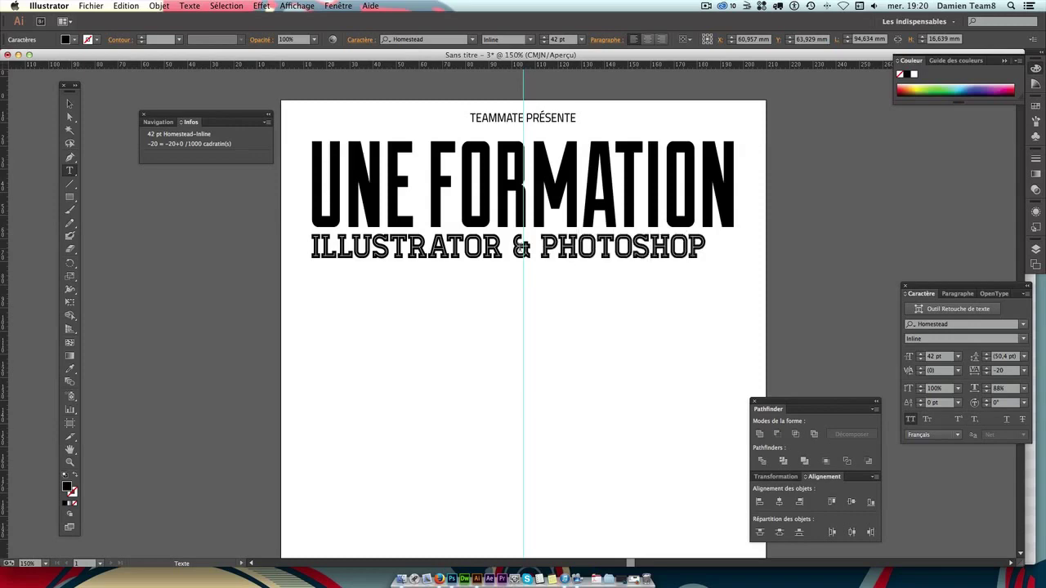
Set the ampersand in TheNautiGal ROB at 65 pt.
{"action": "double_click", "coordinate": [521, 249]}
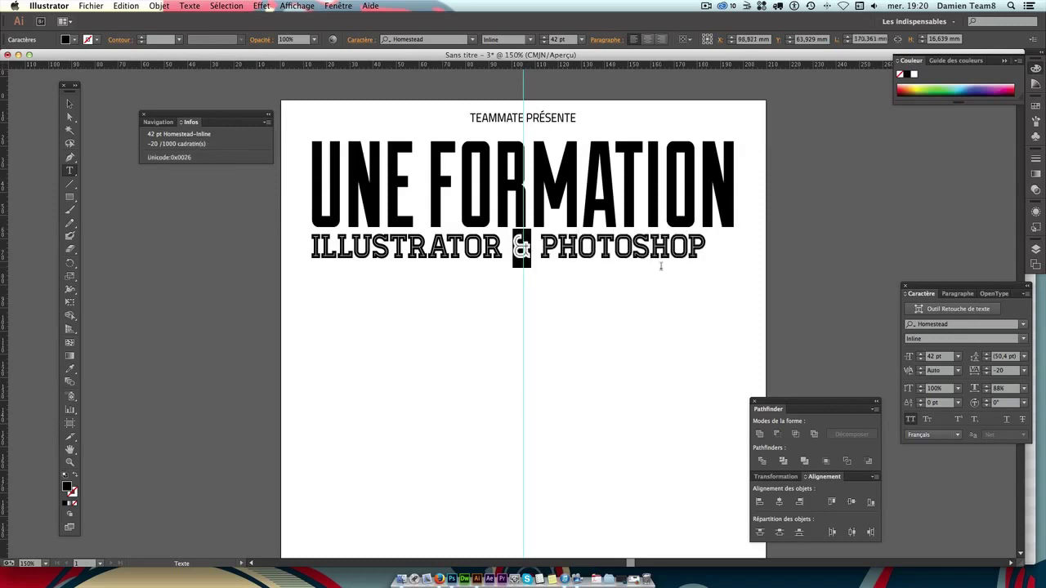
{"action": "key", "text": "super+alt+shift+m"}
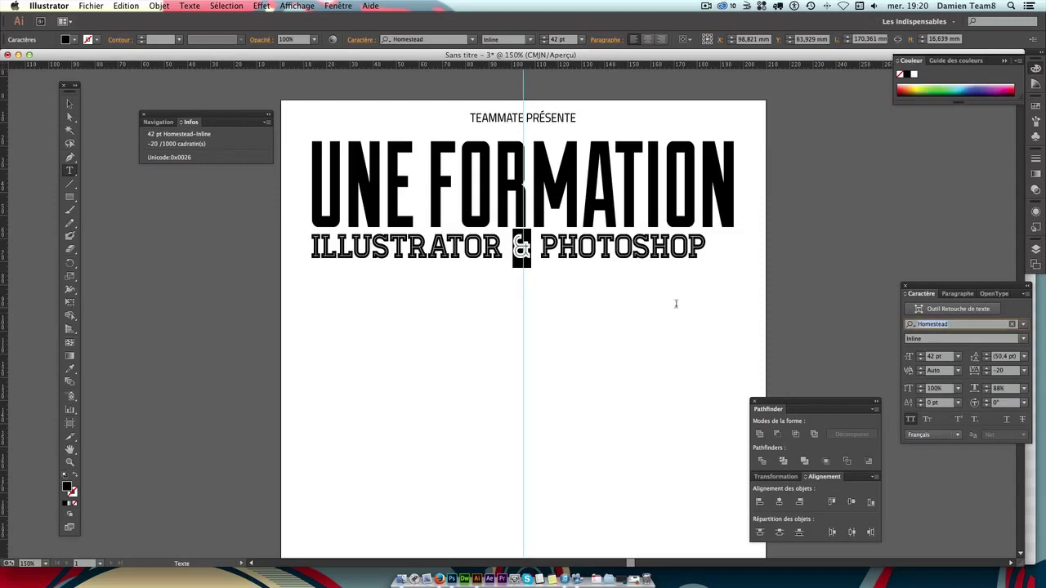
{"action": "type", "text": "t"}
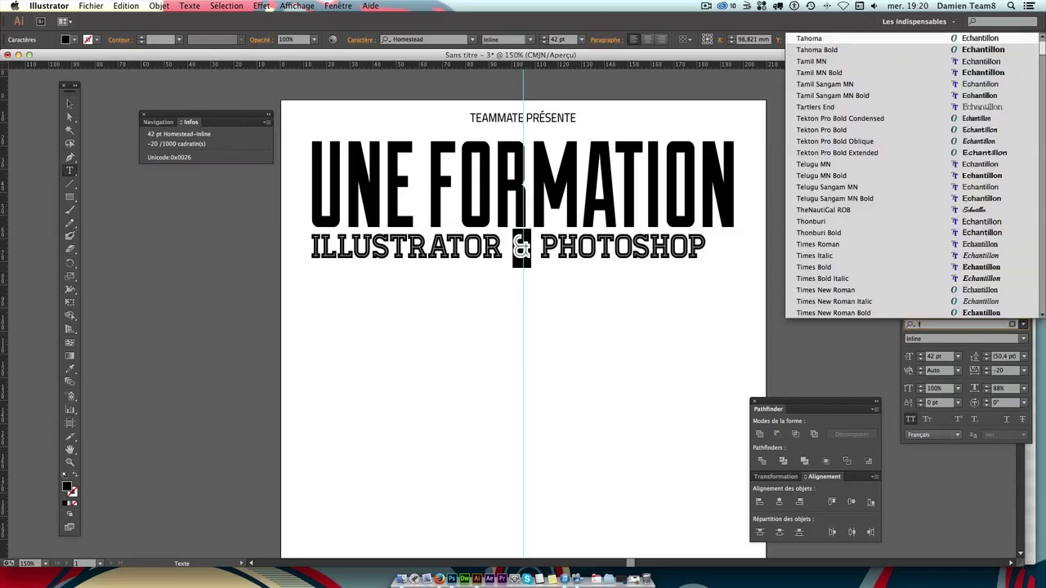
{"action": "type", "text": "he"}
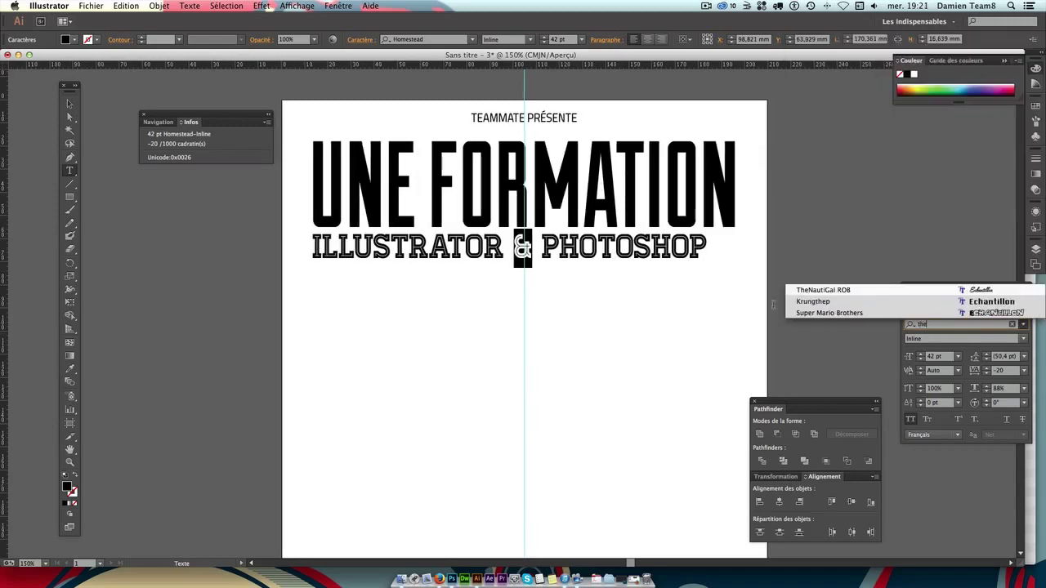
{"action": "left_click", "coordinate": [850, 292]}
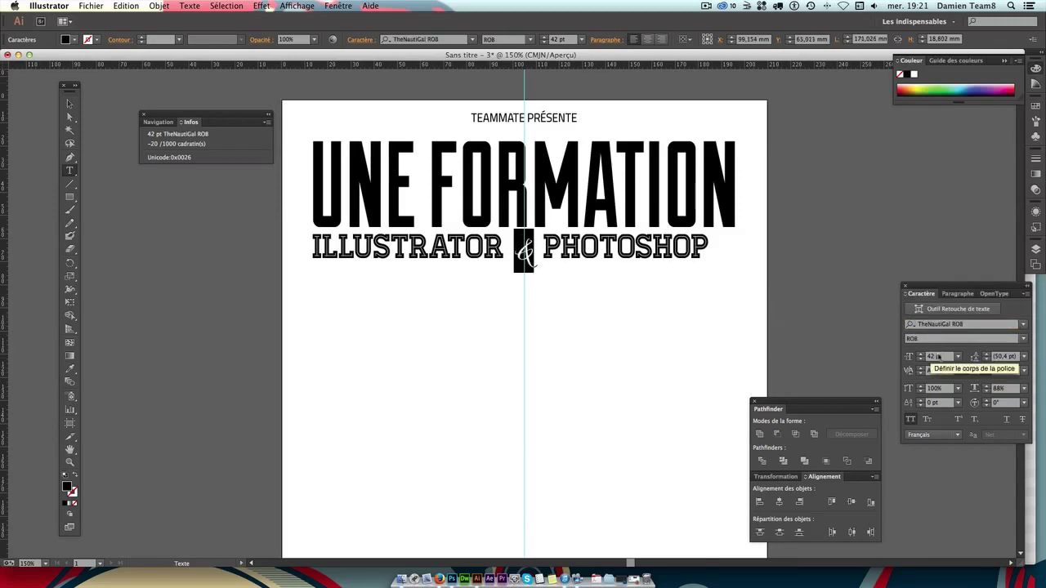
{"action": "left_click", "coordinate": [936, 356]}
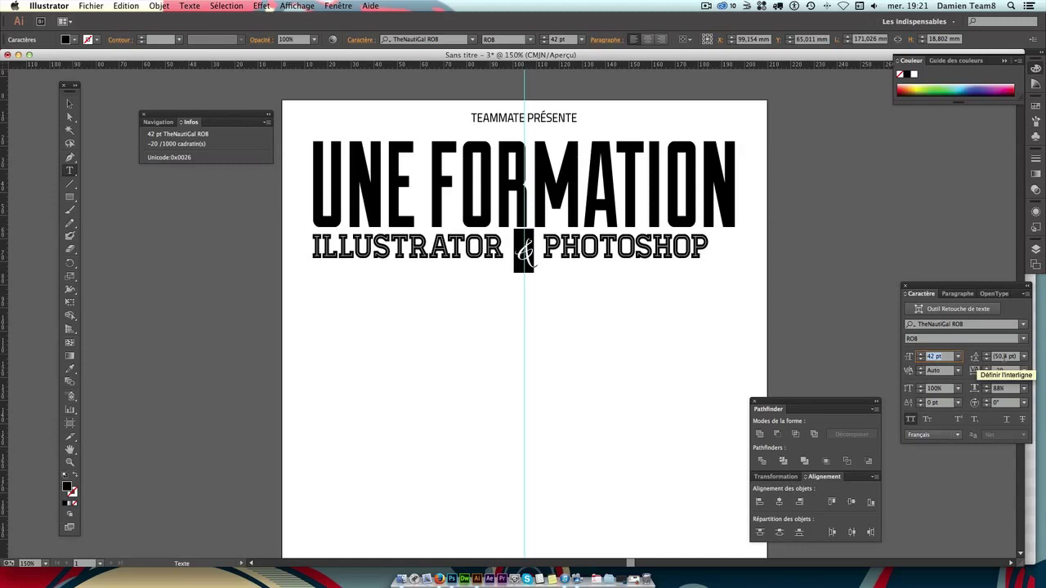
{"action": "type", "text": "65"}
{"action": "key", "text": "Return"}
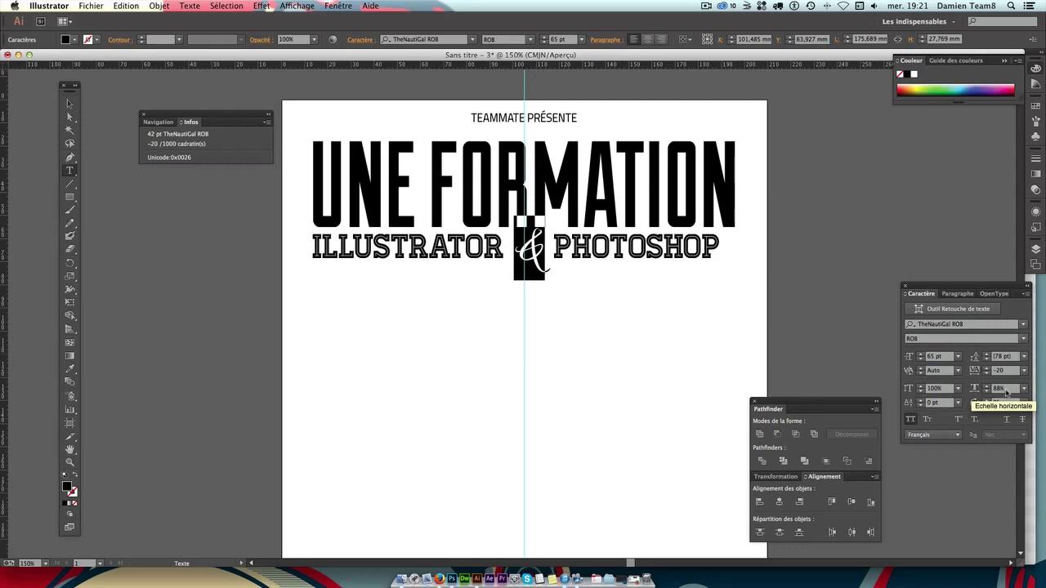
{"action": "left_click", "coordinate": [554, 247]}
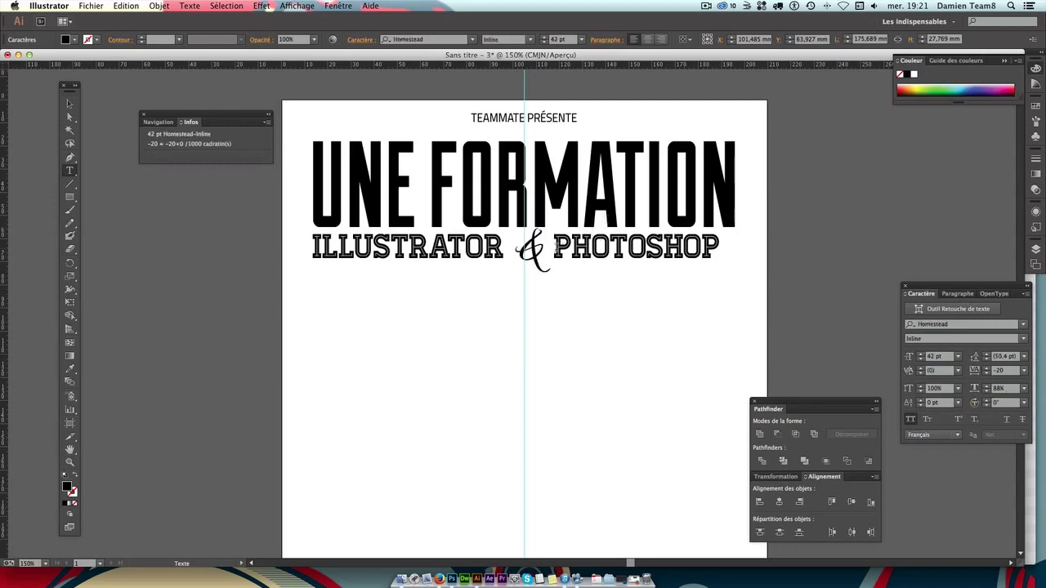
Set PHOTOSHOP to 45 pt with tracking of 50.
{"action": "left_click_drag", "start_coordinate": [554, 246], "coordinate": [713, 241]}
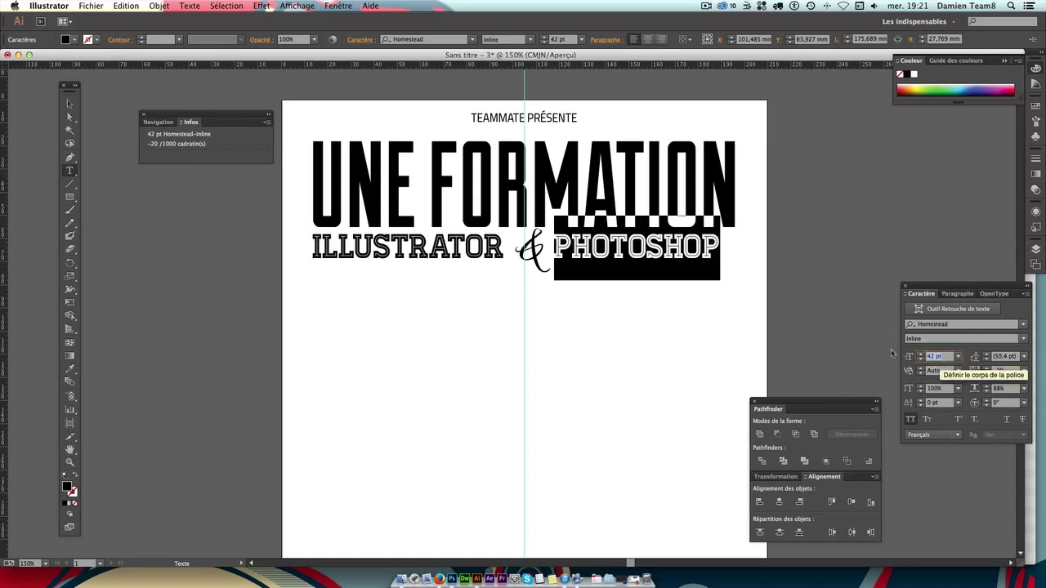
{"action": "left_click", "coordinate": [940, 356]}
{"action": "type", "text": "45"}
{"action": "key", "text": "Return"}
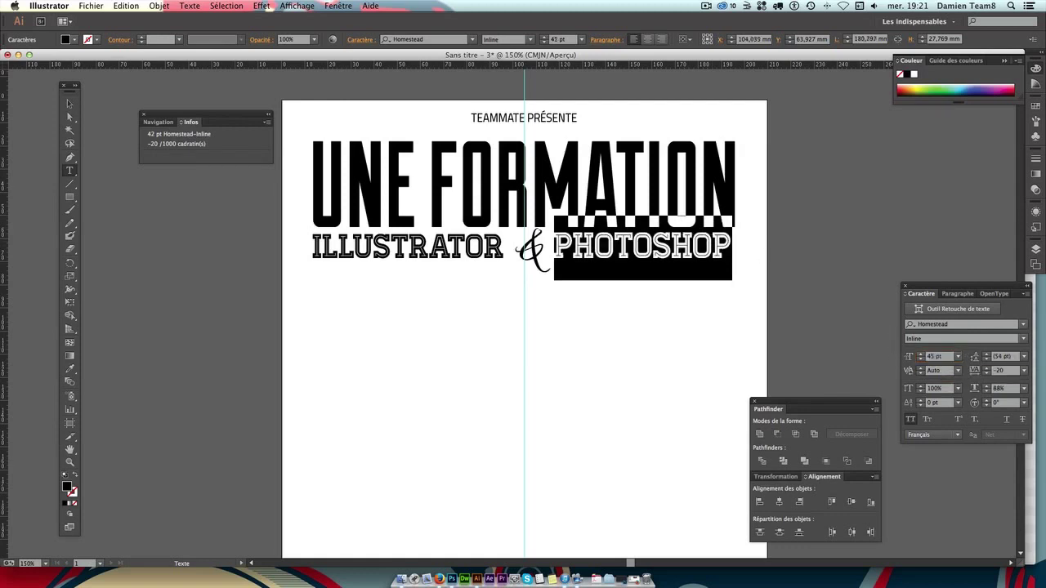
{"action": "left_click", "coordinate": [1002, 371]}
{"action": "type", "text": "50"}
{"action": "key", "text": "Return"}
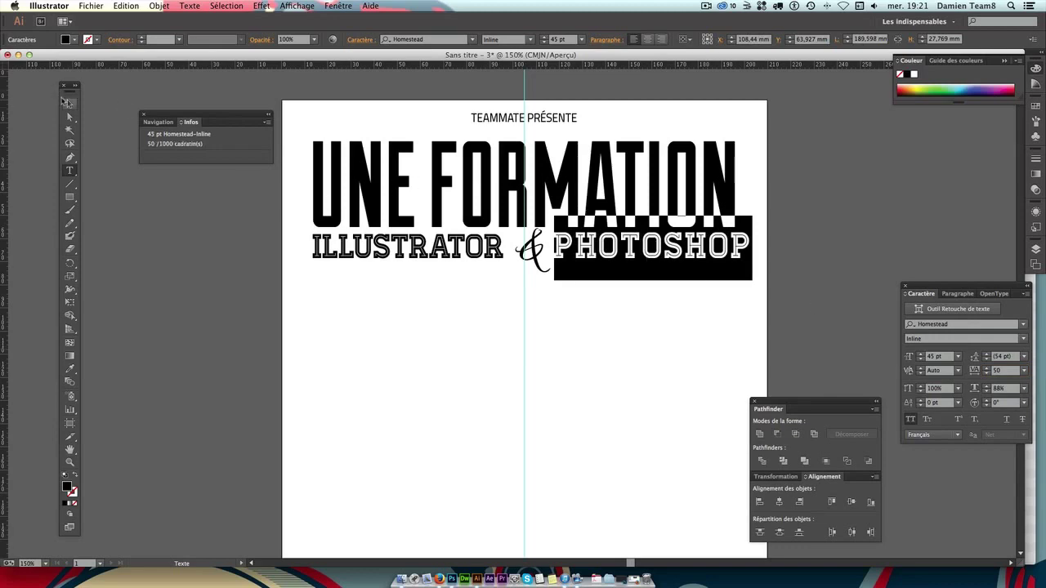
Bring PHOTOSHOP's tracking back down to 0.
{"action": "left_click", "coordinate": [69, 104]}
{"action": "left_click", "coordinate": [657, 327]}
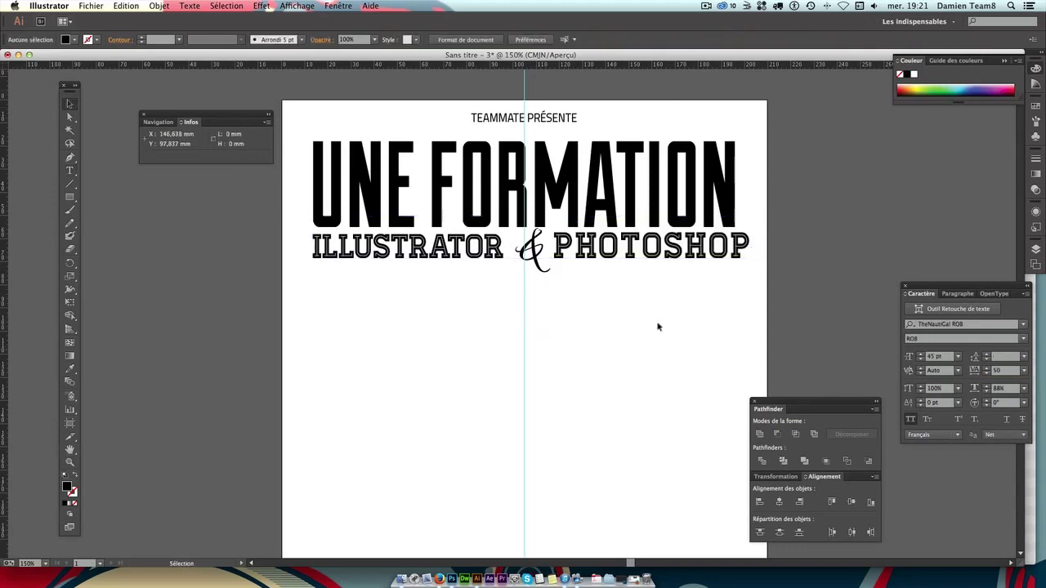
{"action": "left_click", "coordinate": [718, 259]}
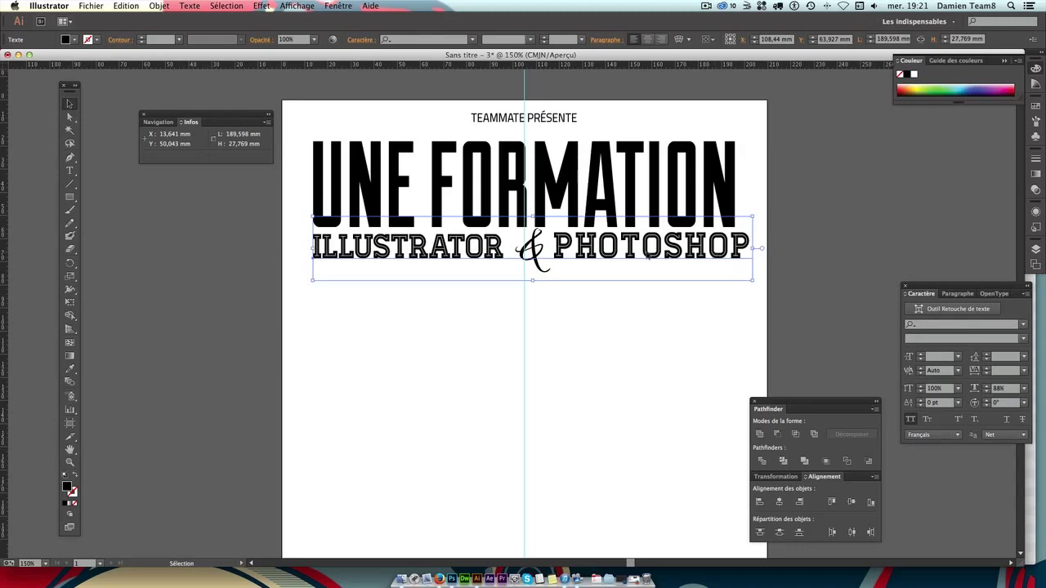
{"action": "double_click", "coordinate": [647, 254]}
{"action": "left_click_drag", "start_coordinate": [555, 247], "coordinate": [747, 250]}
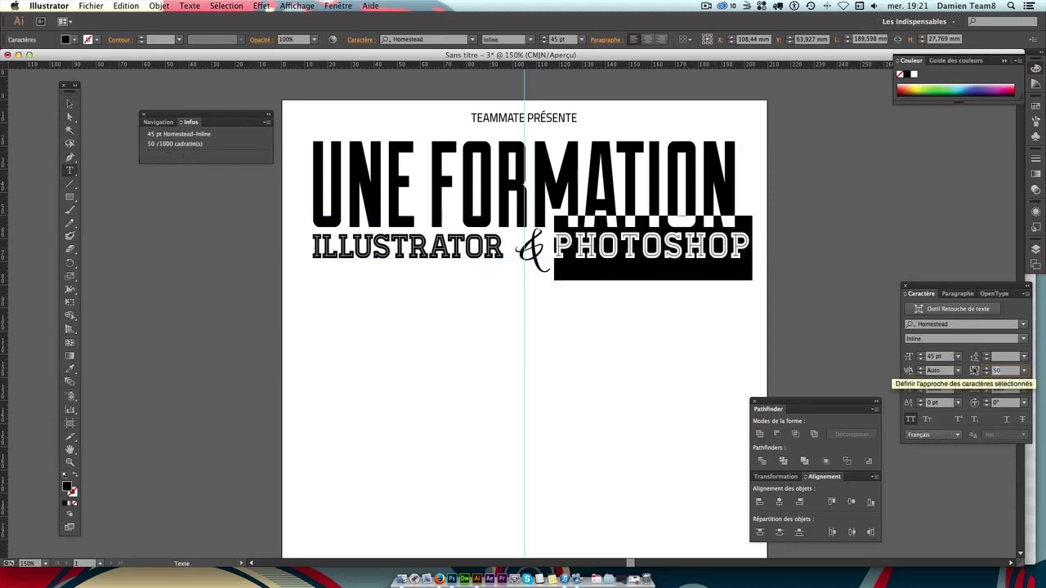
{"action": "key", "text": "Down"}
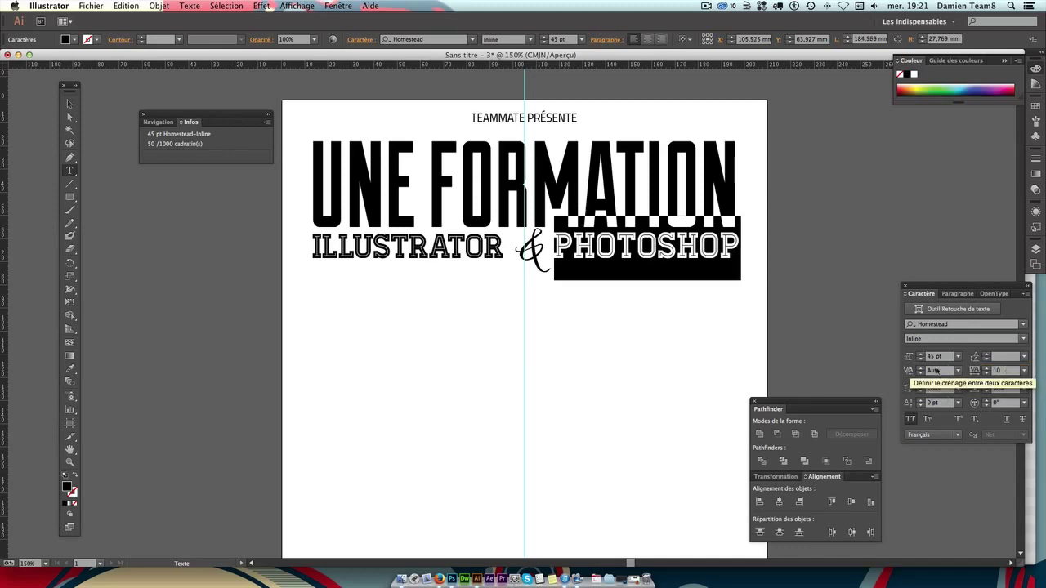
{"action": "left_click", "coordinate": [986, 373]}
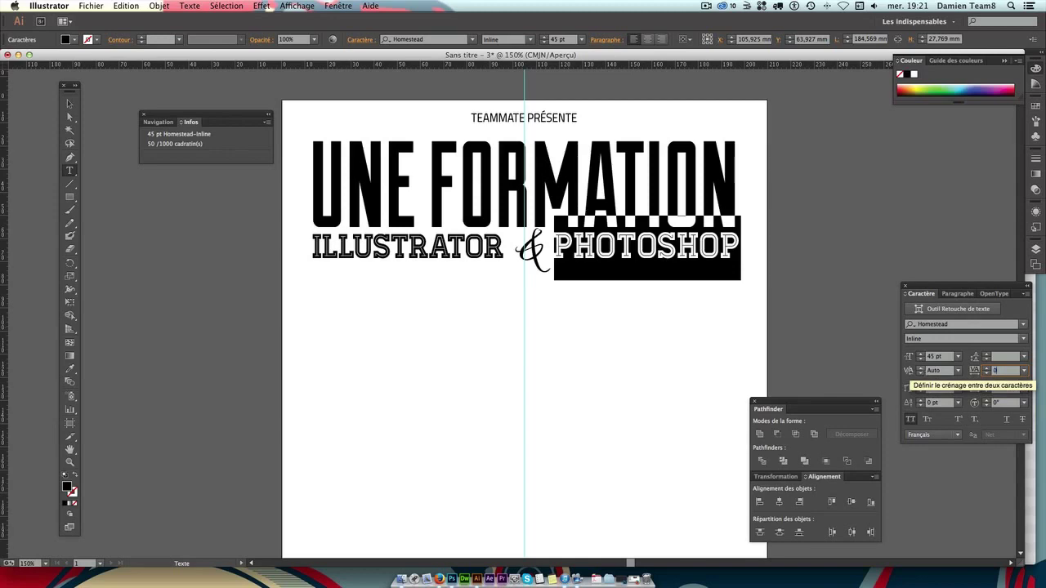
{"action": "key", "text": "Right"}
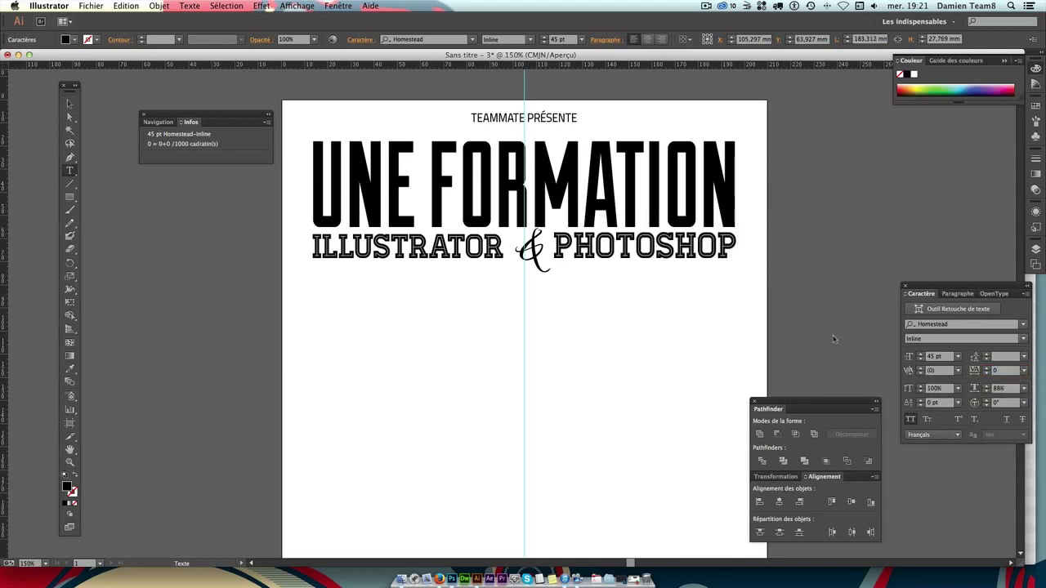
Nudge the ILLUSTRATOR & PHOTOSHOP line slightly down and zoom out to view the page.
{"action": "left_click", "coordinate": [70, 104]}
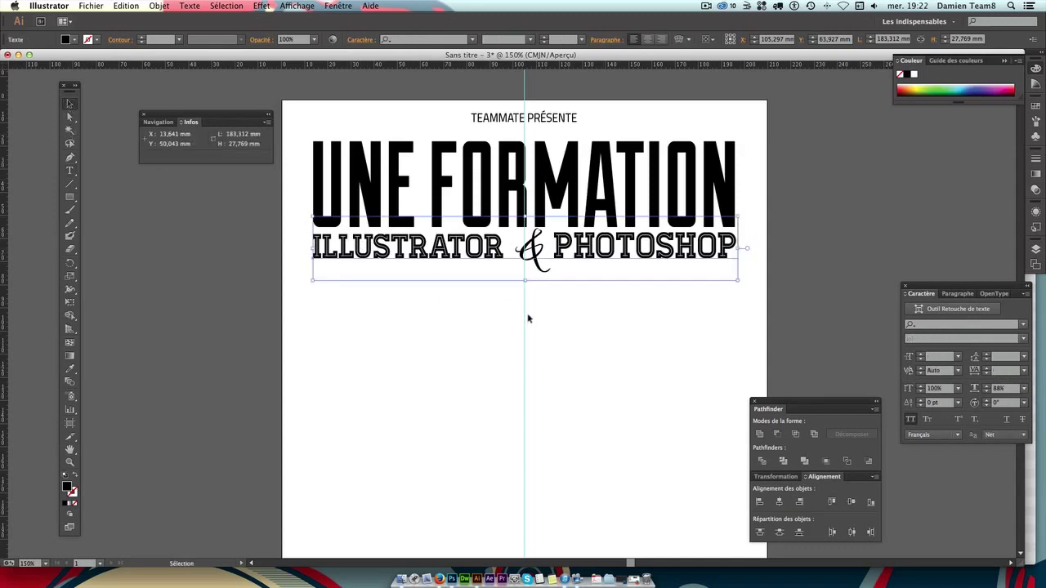
{"action": "left_click", "coordinate": [627, 333]}
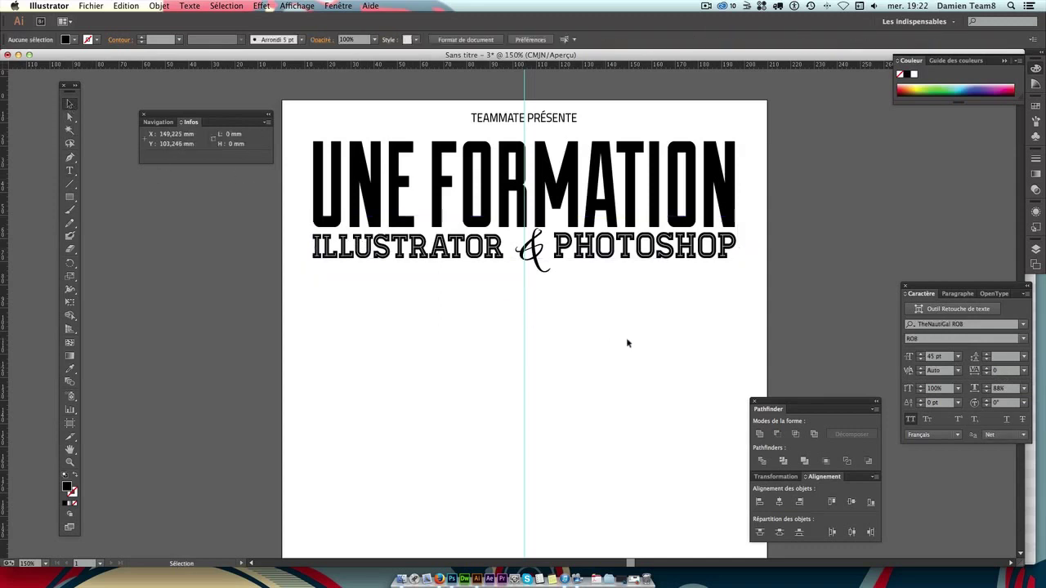
{"action": "left_click", "coordinate": [627, 259]}
{"action": "key", "text": "Down"}
{"action": "key", "text": "Down"}
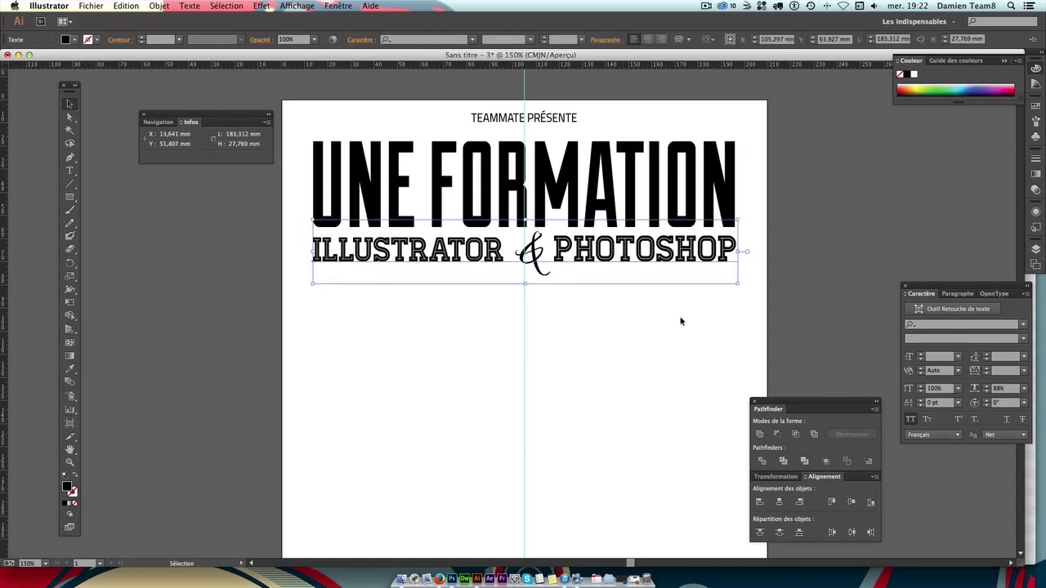
{"action": "key", "text": "Down"}
{"action": "key", "text": "Down"}
{"action": "left_click", "coordinate": [669, 335]}
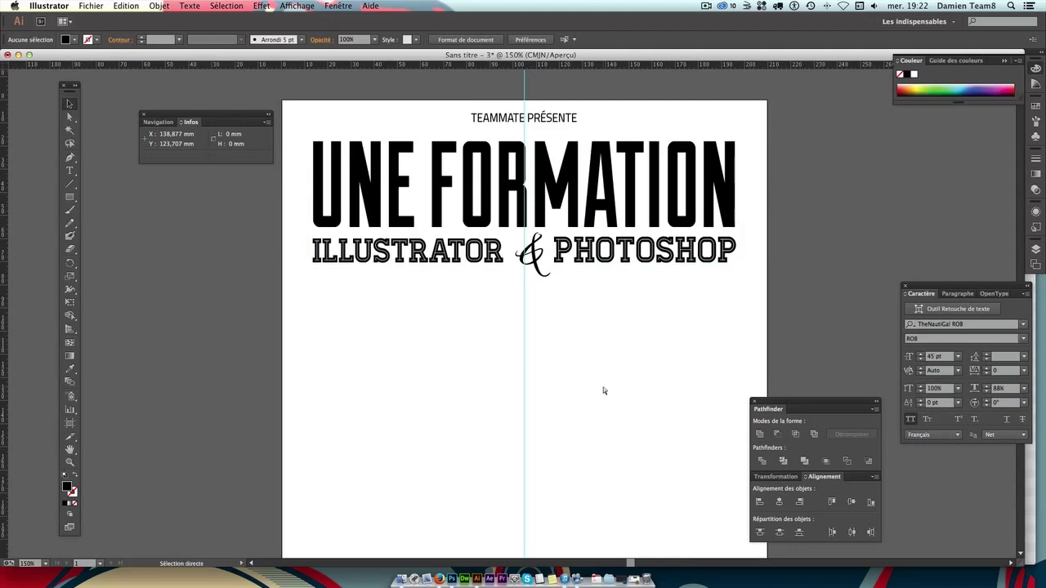
{"action": "key", "text": "ctrl+minus"}
{"action": "scroll", "coordinate": [601, 392], "scroll_direction": "down", "scroll_amount": 1}
{"action": "scroll", "coordinate": [596, 392], "scroll_direction": "down", "scroll_amount": 3}
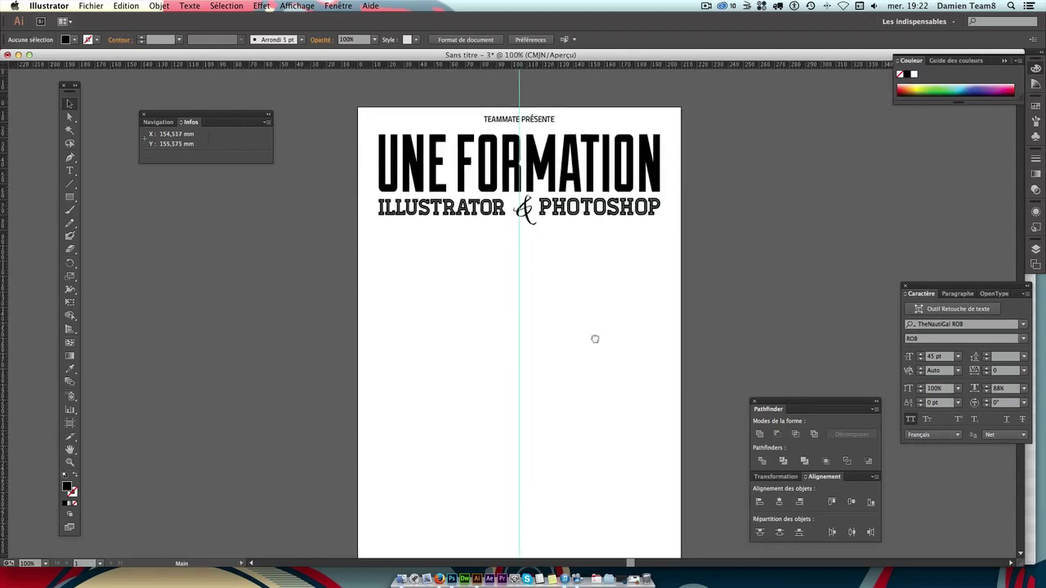
{"action": "scroll", "coordinate": [597, 392], "scroll_direction": "down", "scroll_amount": 1}
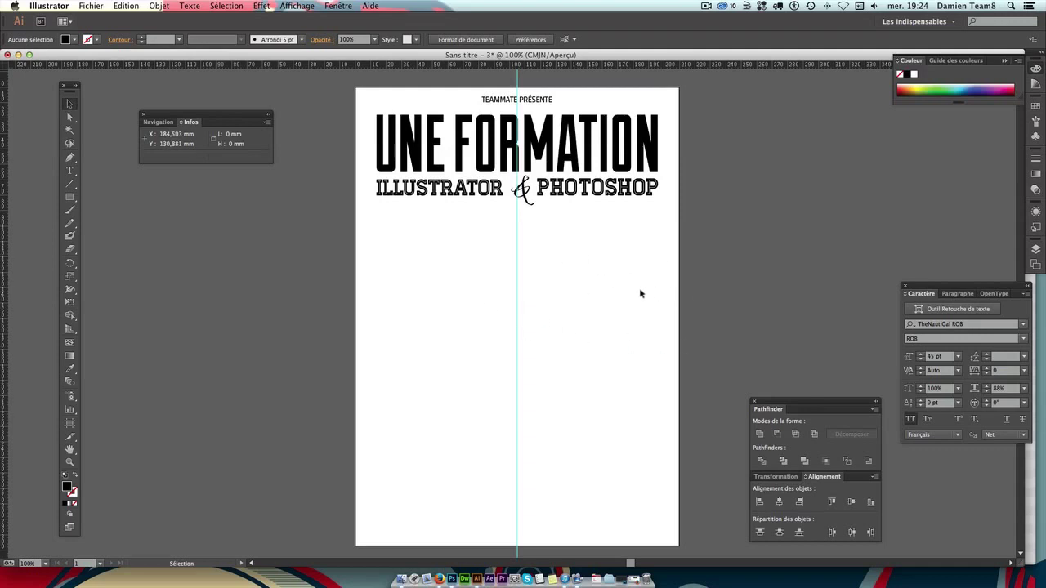
{"action": "left_click", "coordinate": [579, 197]}
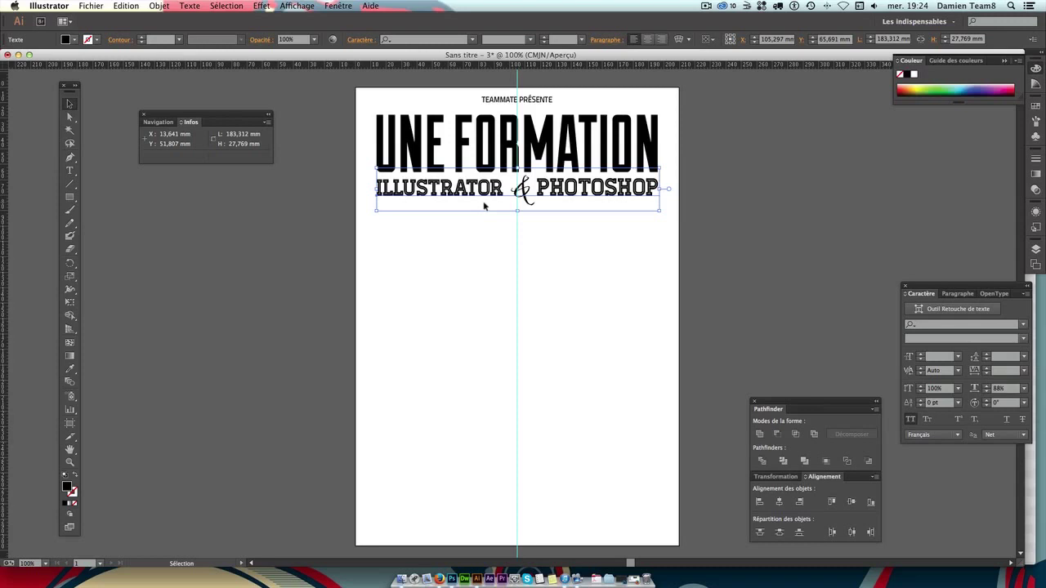
{"action": "double_click", "coordinate": [69, 490]}
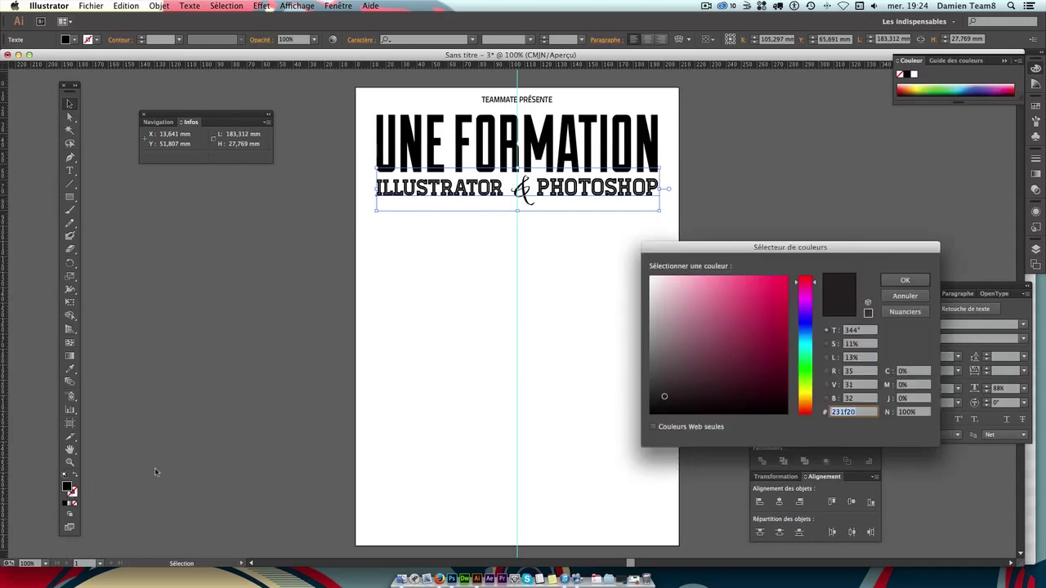
{"action": "left_click_drag", "start_coordinate": [660, 349], "coordinate": [640, 333]}
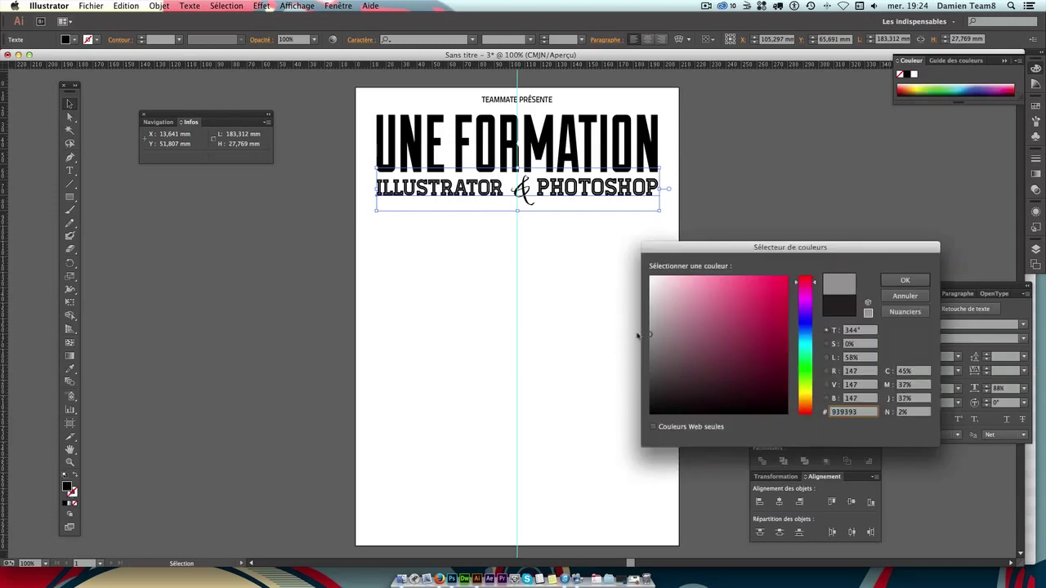
{"action": "key", "text": "Return"}
{"action": "left_click", "coordinate": [644, 323]}
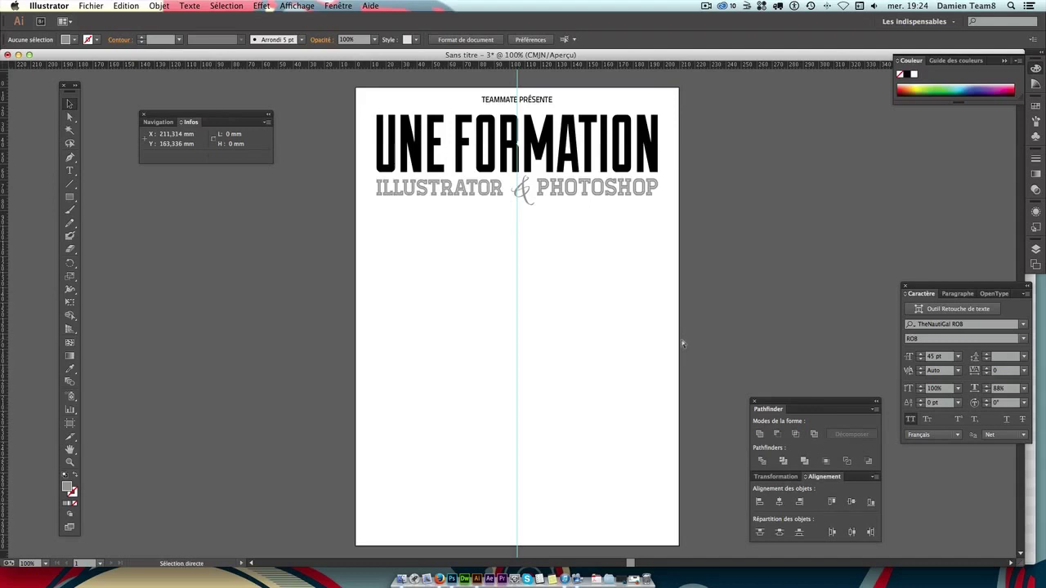
{"action": "key", "text": "ctrl+z"}
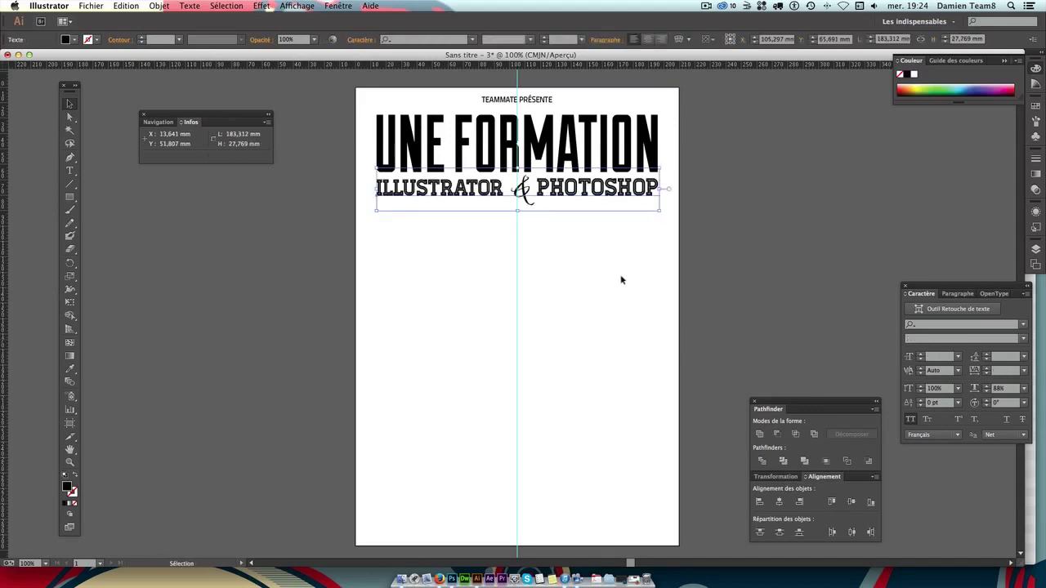
{"action": "left_click", "coordinate": [623, 279]}
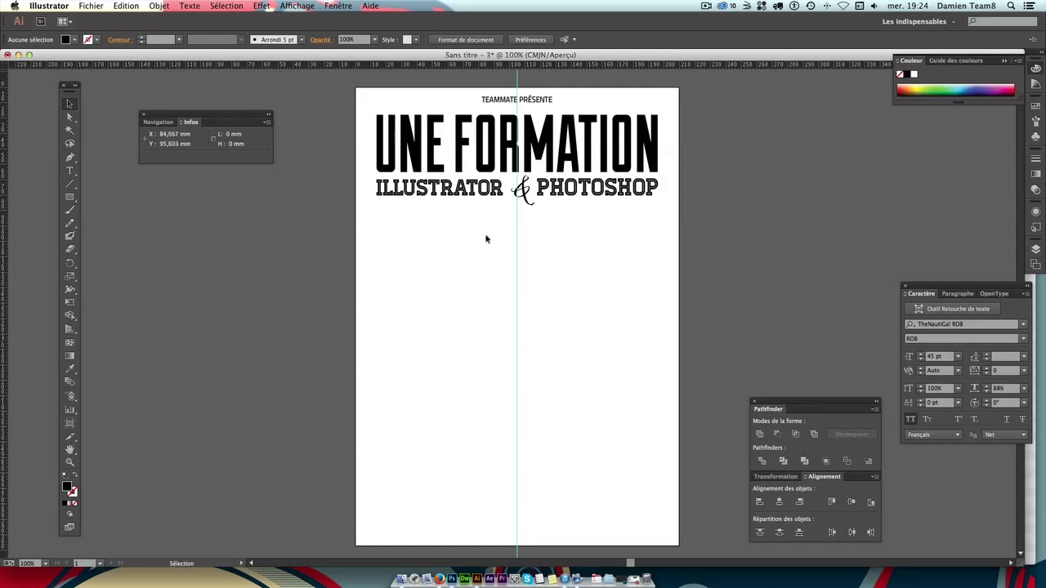
Draw a rough thin bar under ILLUSTRATOR, then undo it.
{"action": "left_click", "coordinate": [70, 197]}
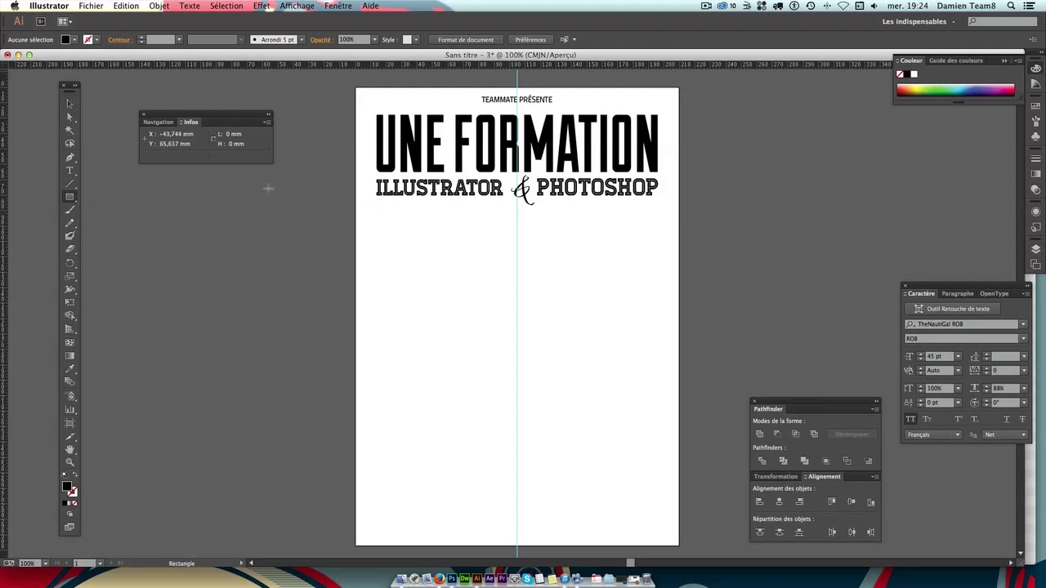
{"action": "left_click_drag", "start_coordinate": [73, 197], "coordinate": [124, 200]}
{"action": "left_click_drag", "start_coordinate": [376, 198], "coordinate": [513, 199]}
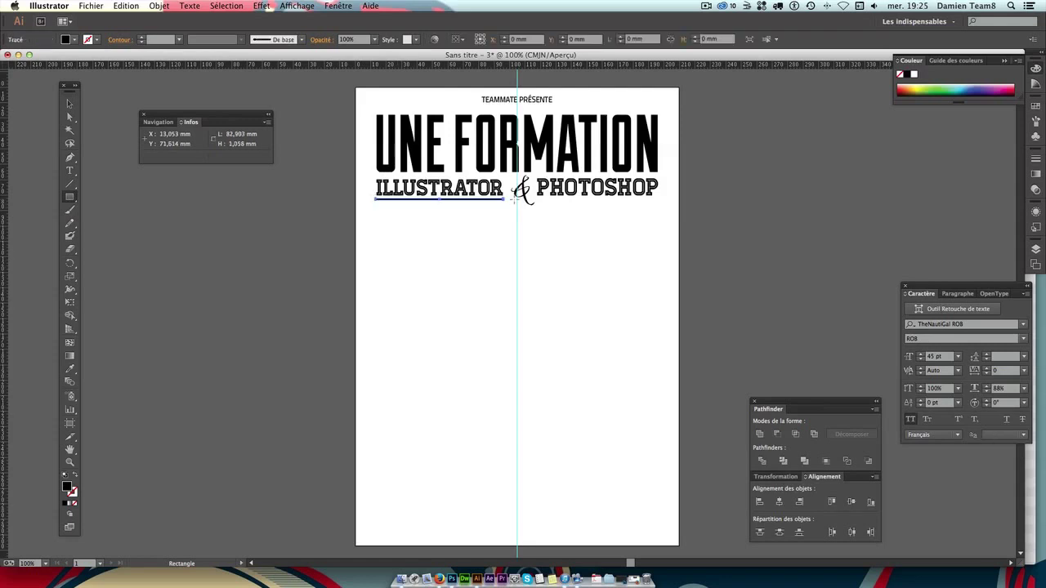
{"action": "left_click", "coordinate": [70, 104]}
{"action": "left_click", "coordinate": [235, 214]}
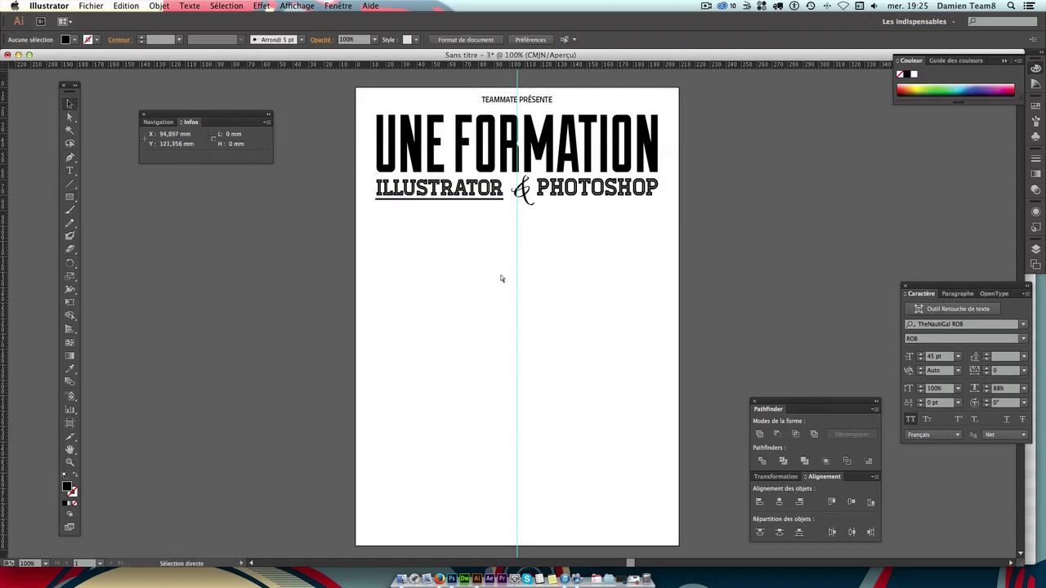
{"action": "key", "text": "super+z"}
Create an 80 mm-wide rectangle by entering exact dimensions in the Rectangle dialog.
{"action": "left_click", "coordinate": [71, 197]}
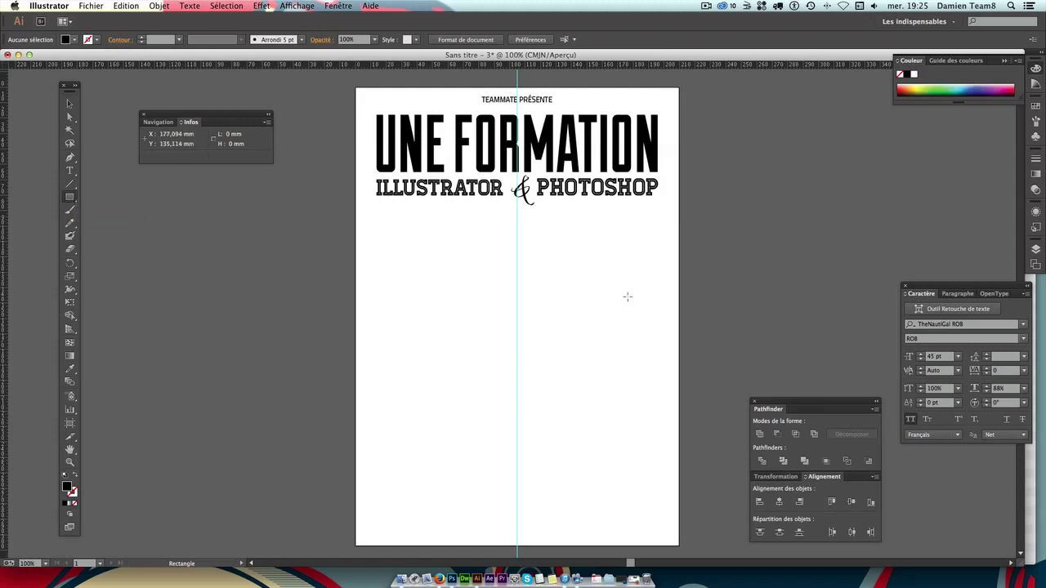
{"action": "left_click", "coordinate": [470, 289]}
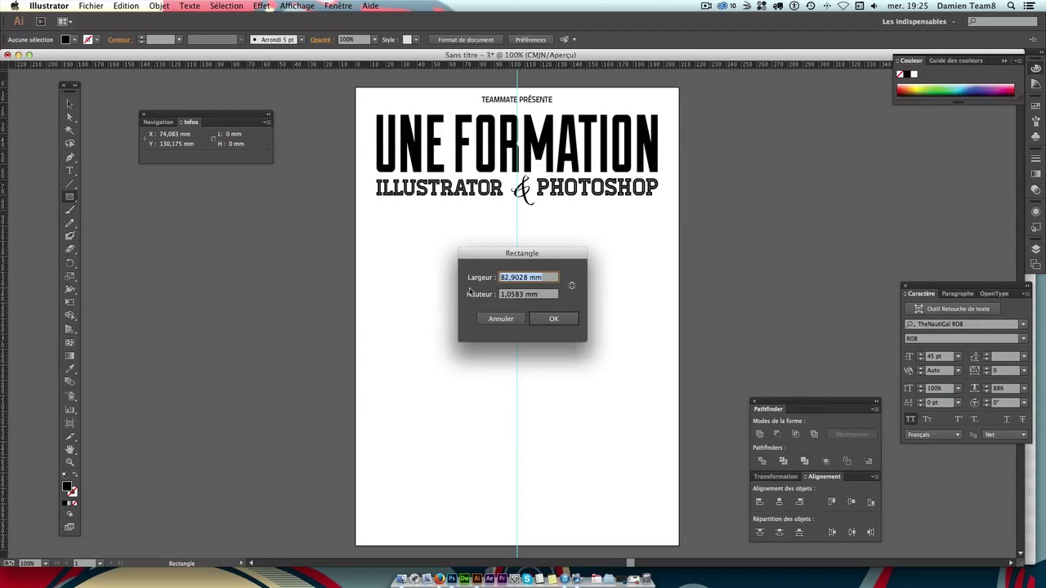
{"action": "left_click", "coordinate": [504, 277]}
{"action": "double_click", "coordinate": [523, 277]}
{"action": "type", "text": "80"}
{"action": "key", "text": "Tab"}
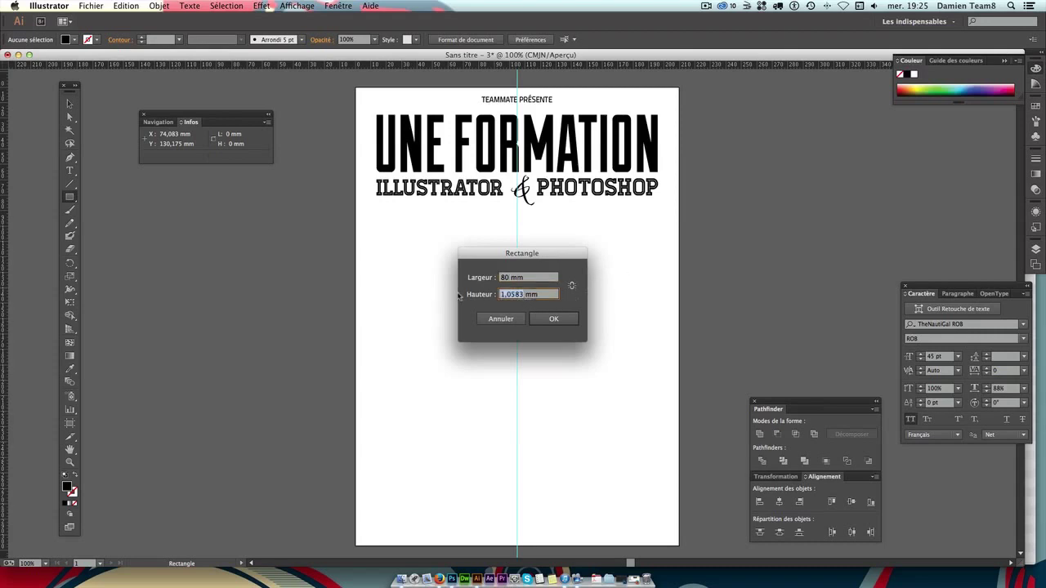
{"action": "type", "text": "1"}
{"action": "key", "text": "Return"}
{"action": "left_click", "coordinate": [70, 104]}
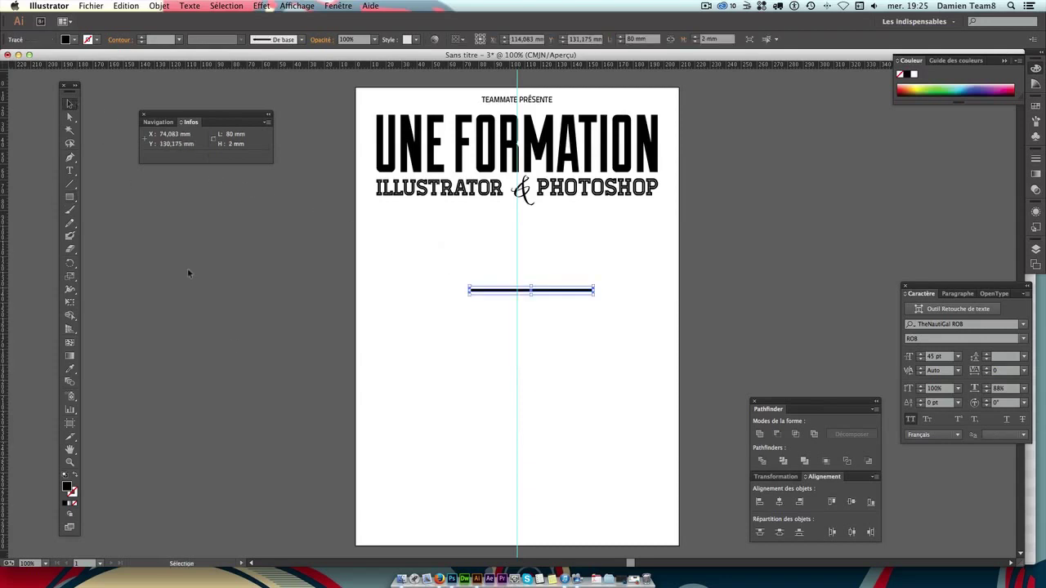
{"action": "left_click", "coordinate": [234, 345]}
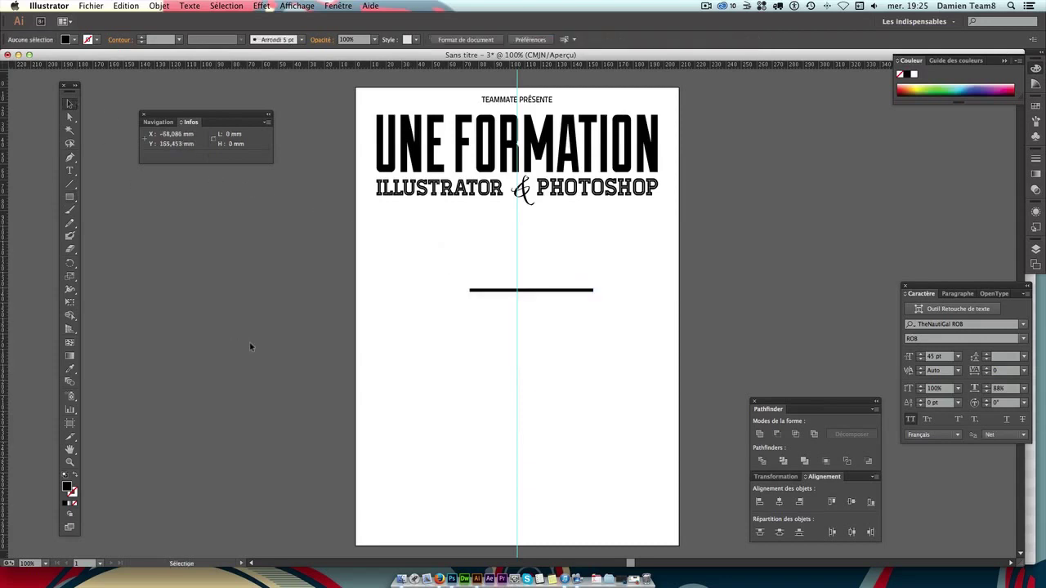
Delete the too-thick bar and recreate it at 80 × 1 mm.
{"action": "left_click", "coordinate": [587, 291]}
{"action": "key", "text": "Delete"}
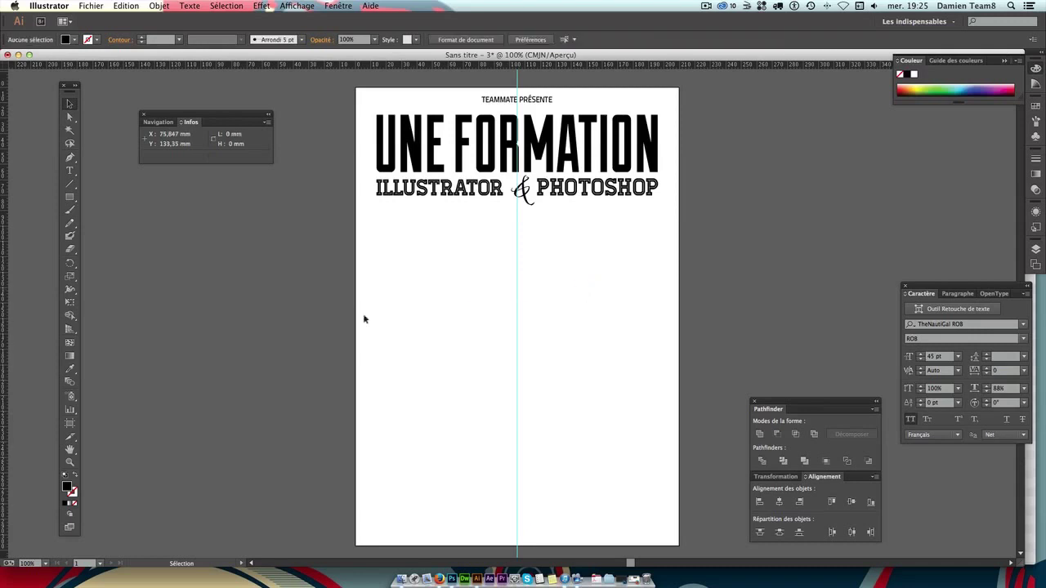
{"action": "left_click", "coordinate": [69, 197]}
{"action": "left_click", "coordinate": [367, 292]}
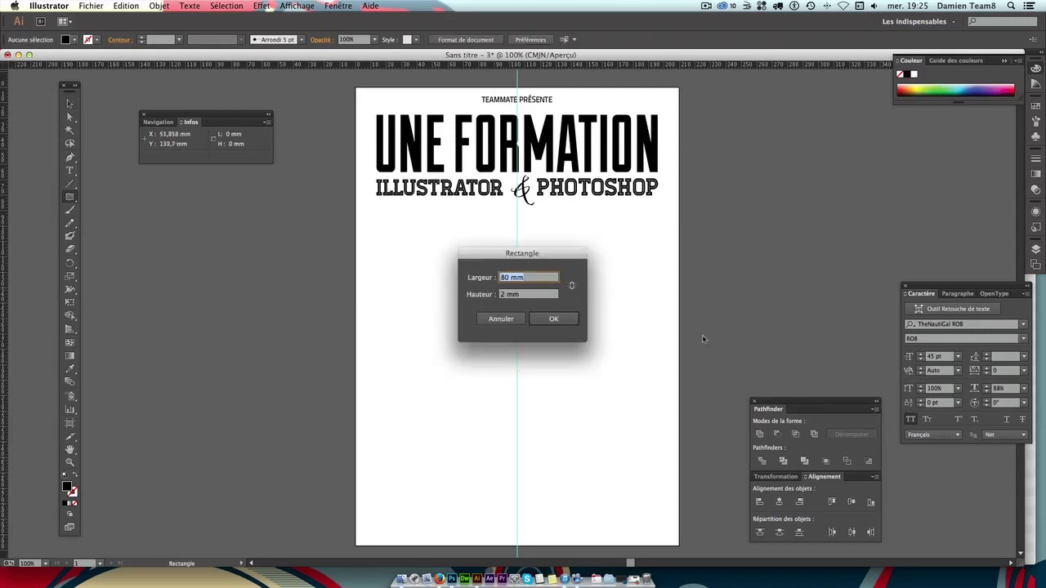
{"action": "double_click", "coordinate": [510, 294]}
{"action": "type", "text": "1"}
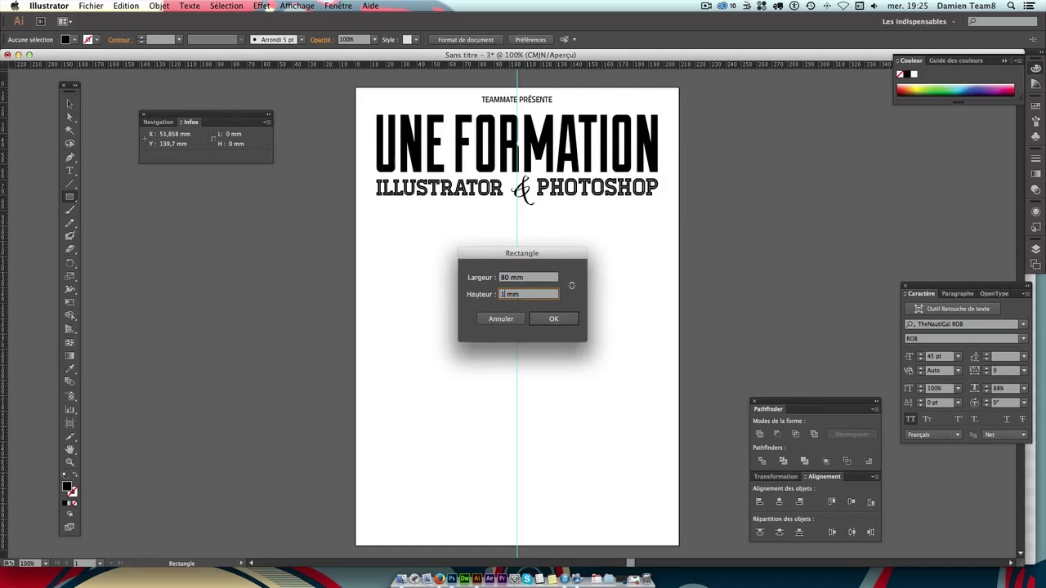
{"action": "key", "text": "Return"}
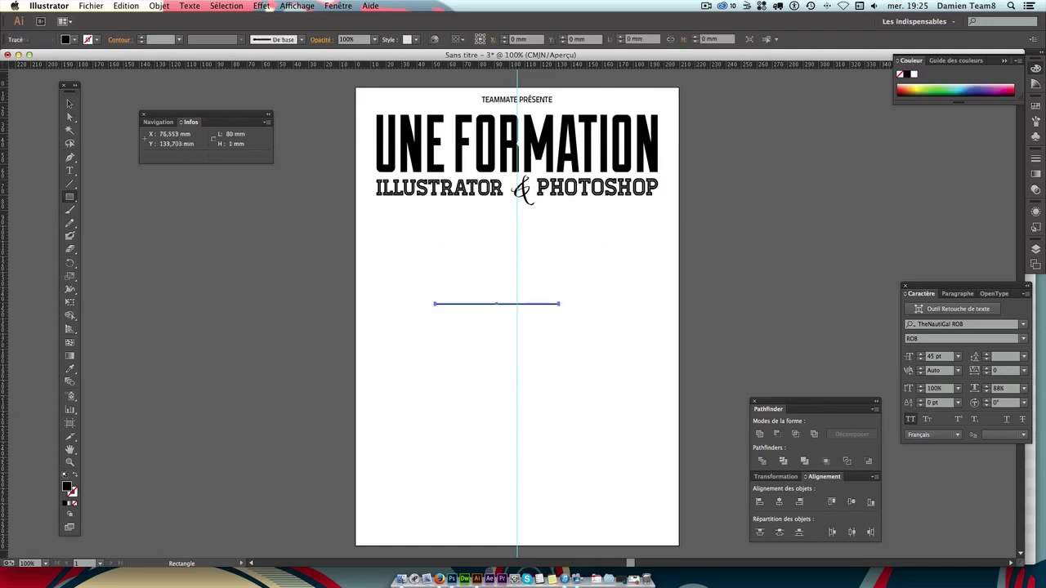
{"action": "left_click", "coordinate": [70, 104]}
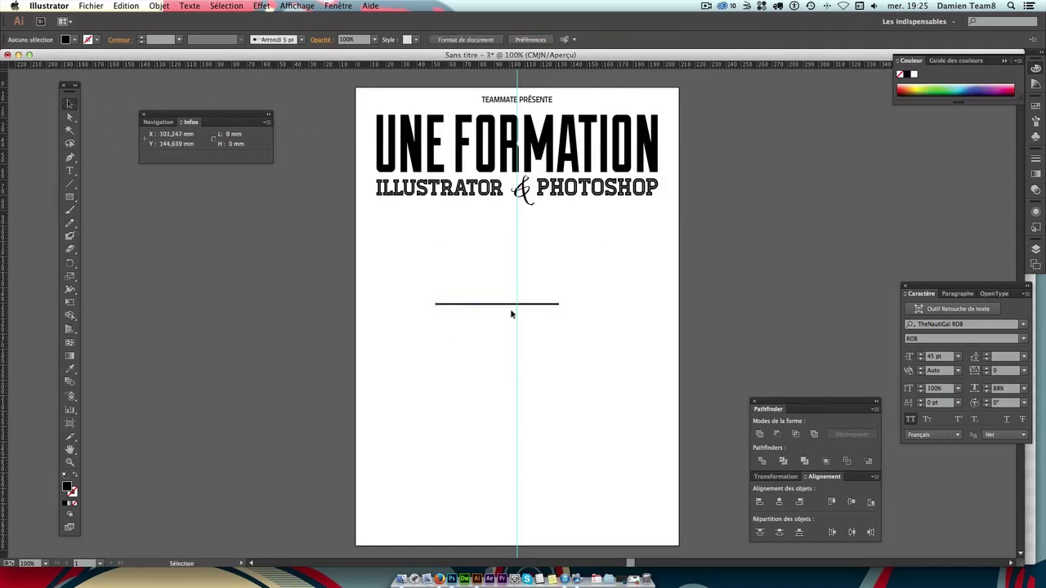
Move the thin bar up so it underlines ILLUSTRATOR.
{"action": "left_click_drag", "start_coordinate": [498, 305], "coordinate": [439, 203]}
{"action": "left_click", "coordinate": [626, 261]}
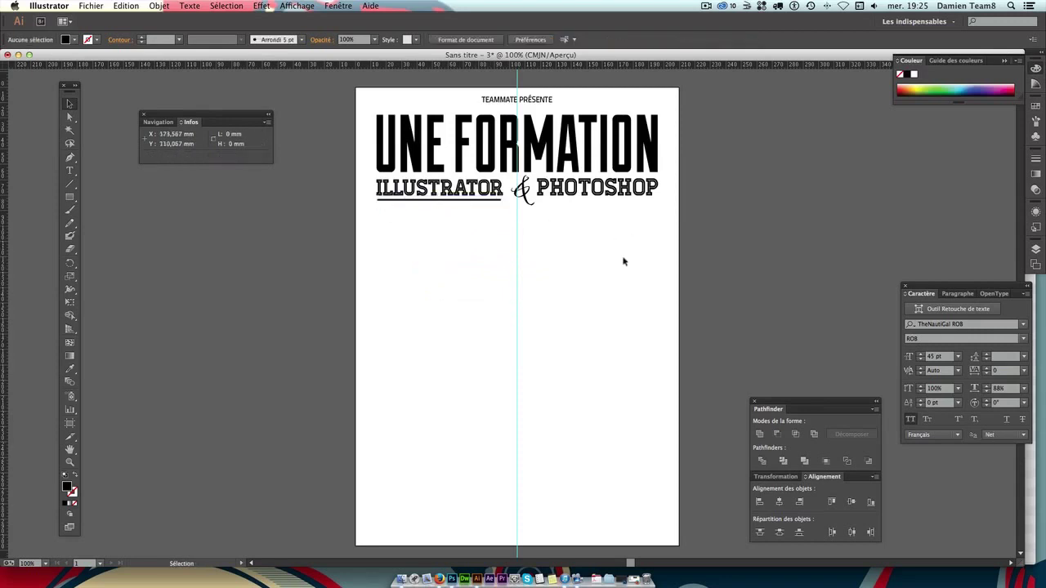
{"action": "left_click", "coordinate": [417, 203]}
{"action": "left_click", "coordinate": [422, 203]}
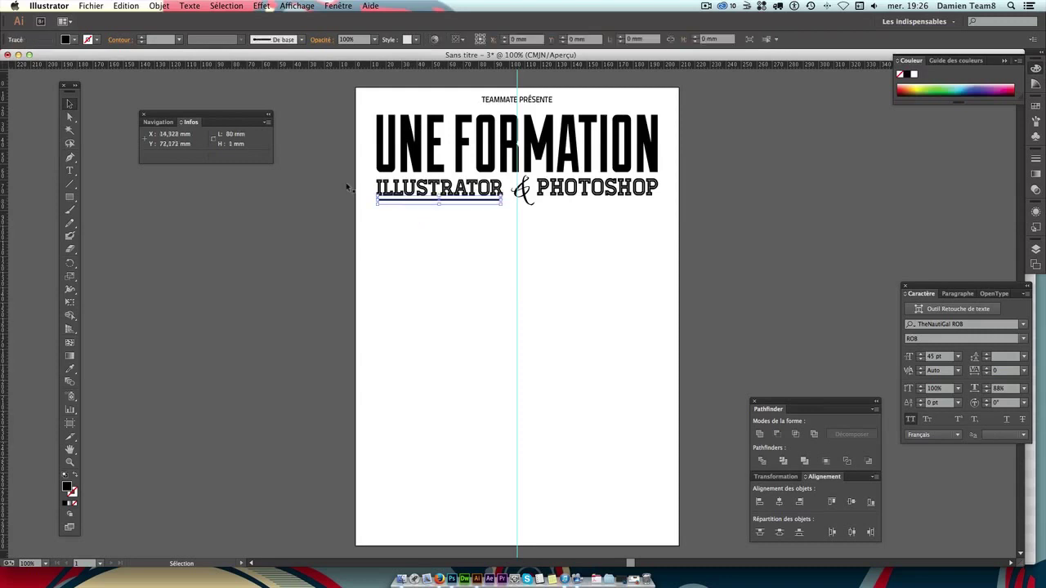
{"action": "left_click", "coordinate": [361, 212]}
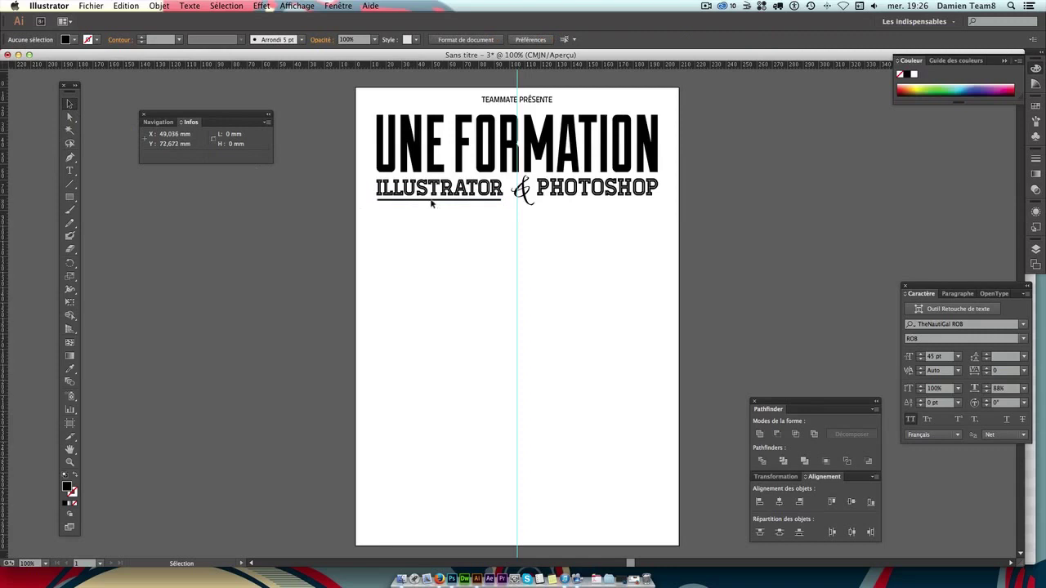
Duplicate the underline lower on the page, then undo the misplaced copy.
{"action": "left_click_drag", "start_coordinate": [432, 203], "coordinate": [555, 227]}
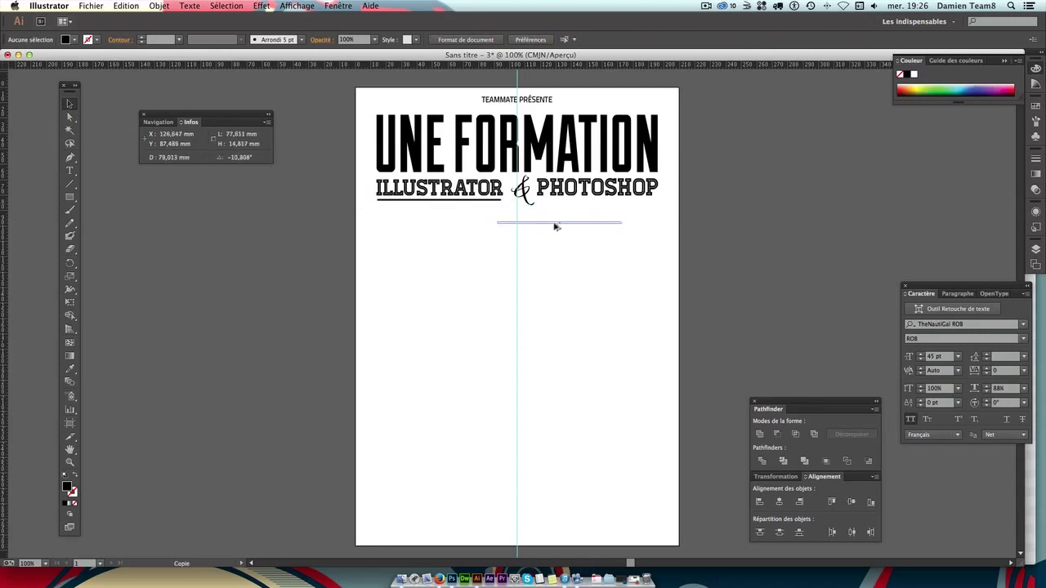
{"action": "left_click_drag", "start_coordinate": [555, 227], "coordinate": [583, 263]}
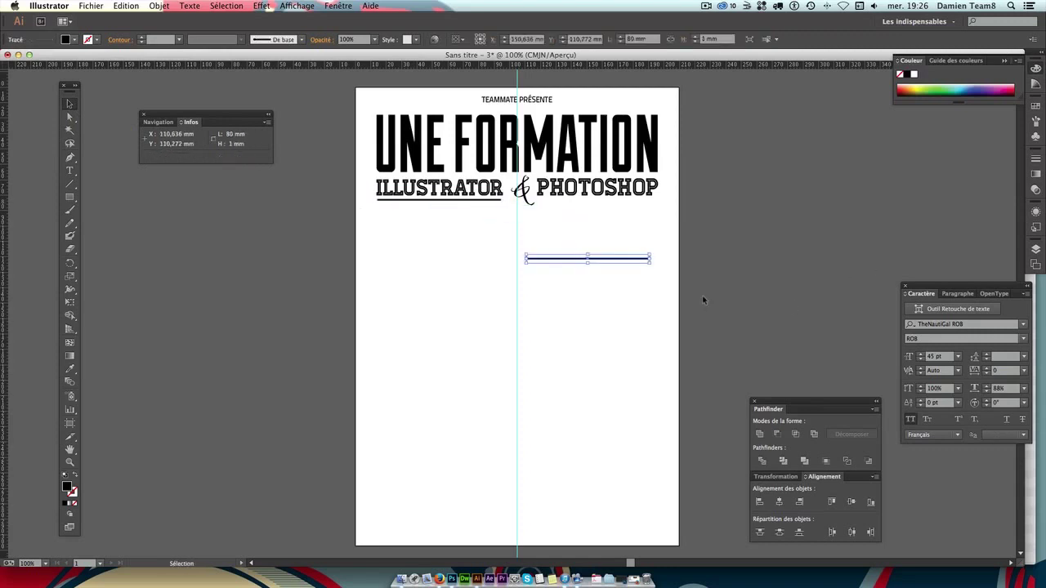
{"action": "left_click", "coordinate": [680, 262]}
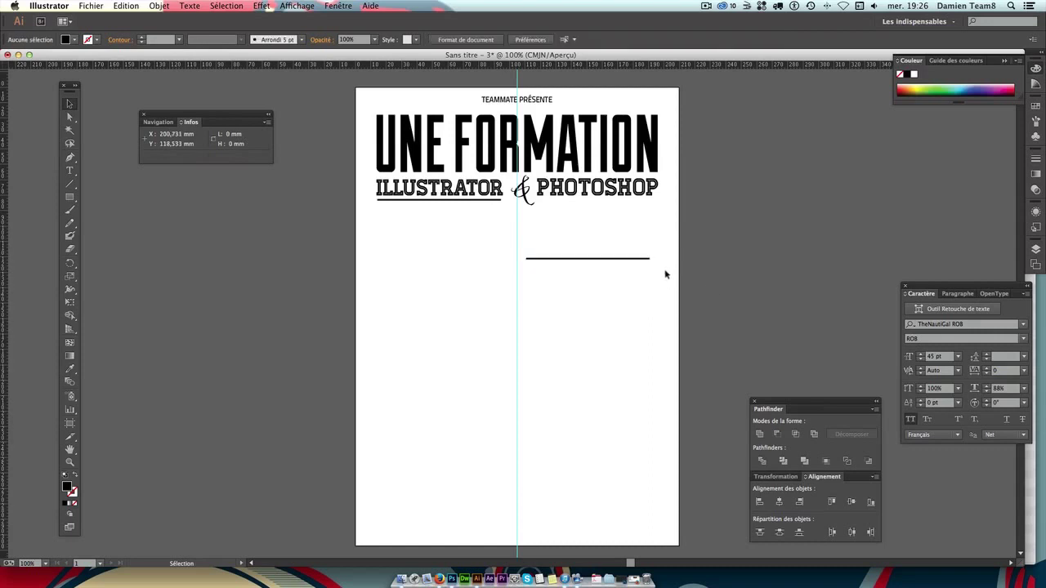
{"action": "key", "text": "super+z"}
Copy the ILLUSTRATOR underline along the same row to sit beneath PHOTOSHOP.
{"action": "left_click", "coordinate": [392, 201]}
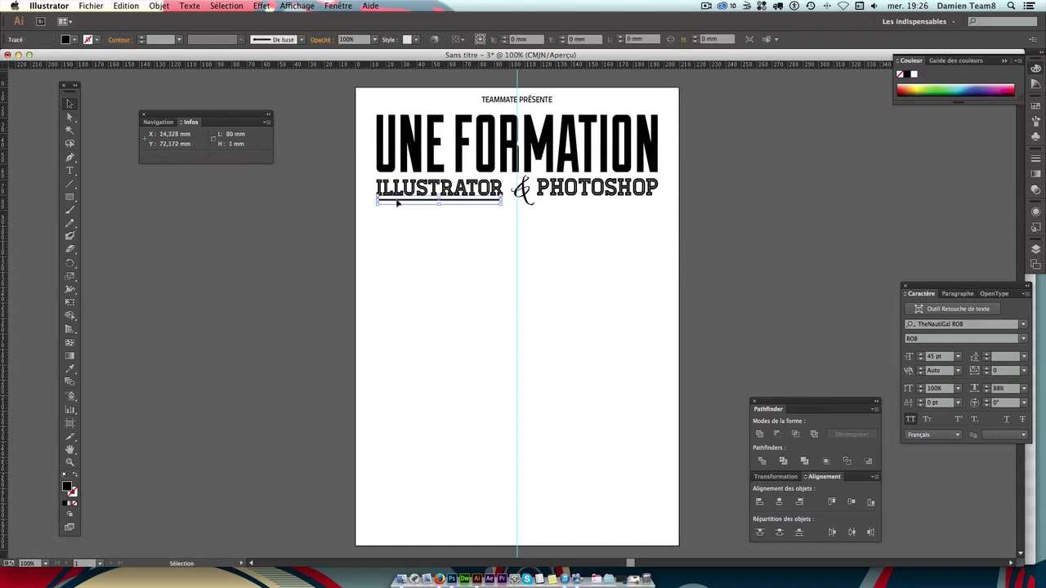
{"action": "mouse_move", "coordinate": [395, 202]}
{"action": "left_mouse_down"}
{"action": "mouse_move", "coordinate": [513, 278]}
{"action": "mouse_move", "coordinate": [462, 204]}
{"action": "left_mouse_up"}
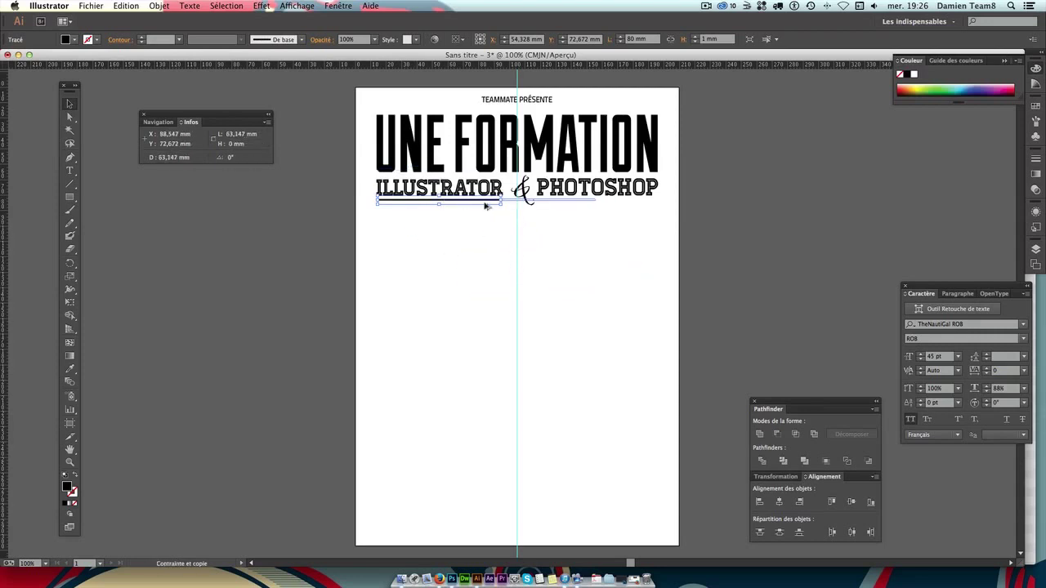
{"action": "left_click_drag", "start_coordinate": [462, 204], "coordinate": [556, 209]}
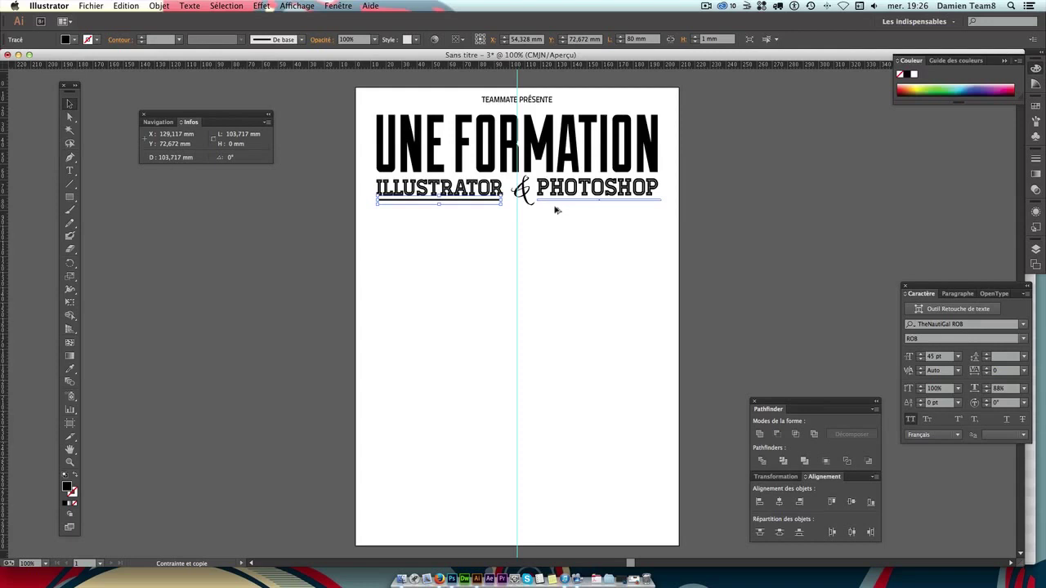
{"action": "left_click_drag", "start_coordinate": [555, 210], "coordinate": [556, 210]}
{"action": "left_click", "coordinate": [741, 235]}
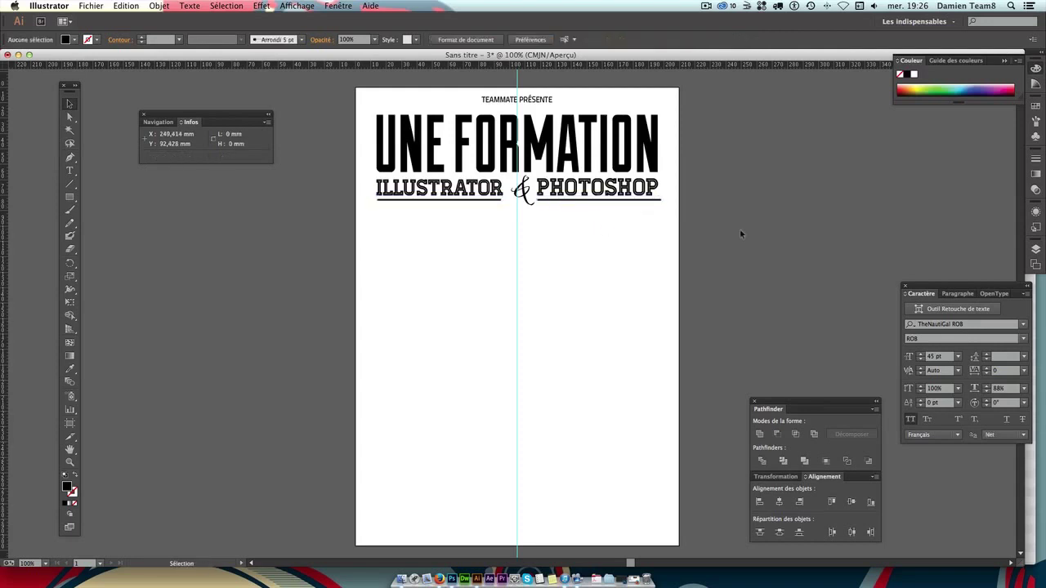
{"action": "left_click", "coordinate": [659, 203]}
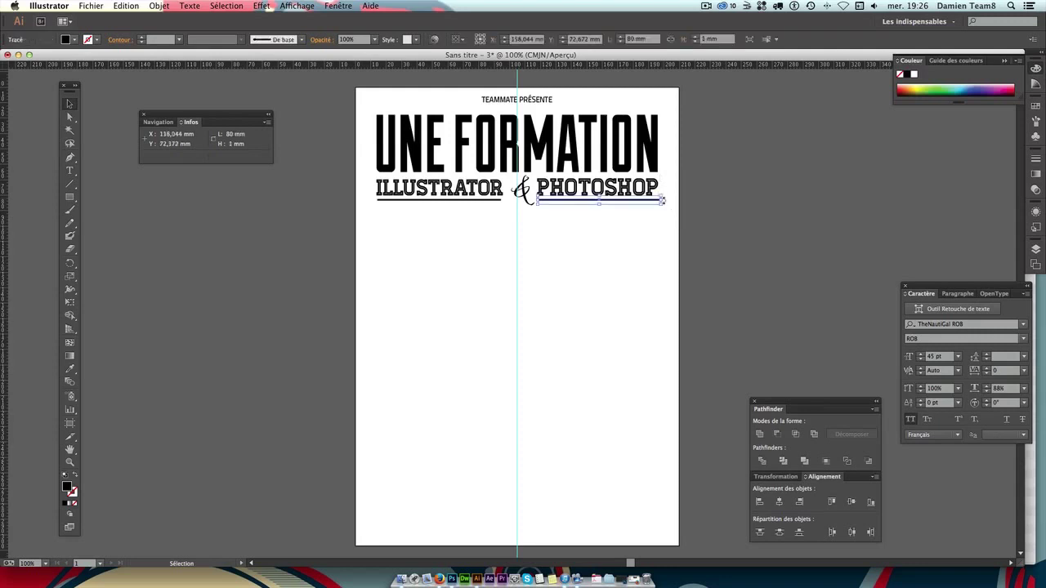
{"action": "left_click", "coordinate": [654, 237]}
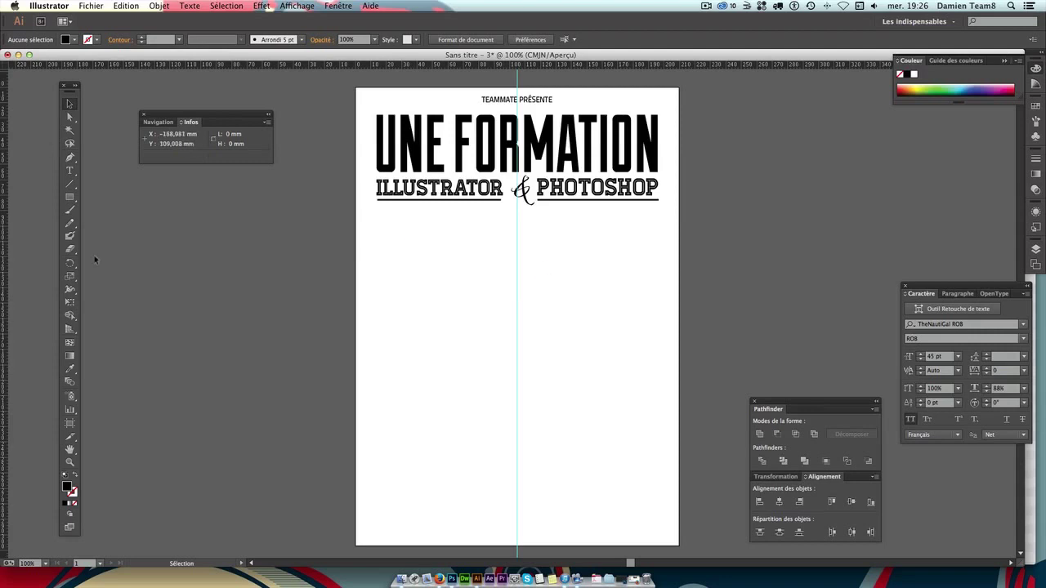
Pick the Star tool from the Rectangle flyout and click the artboard for the Étoile dialog.
{"action": "left_click_drag", "start_coordinate": [70, 197], "coordinate": [137, 249]}
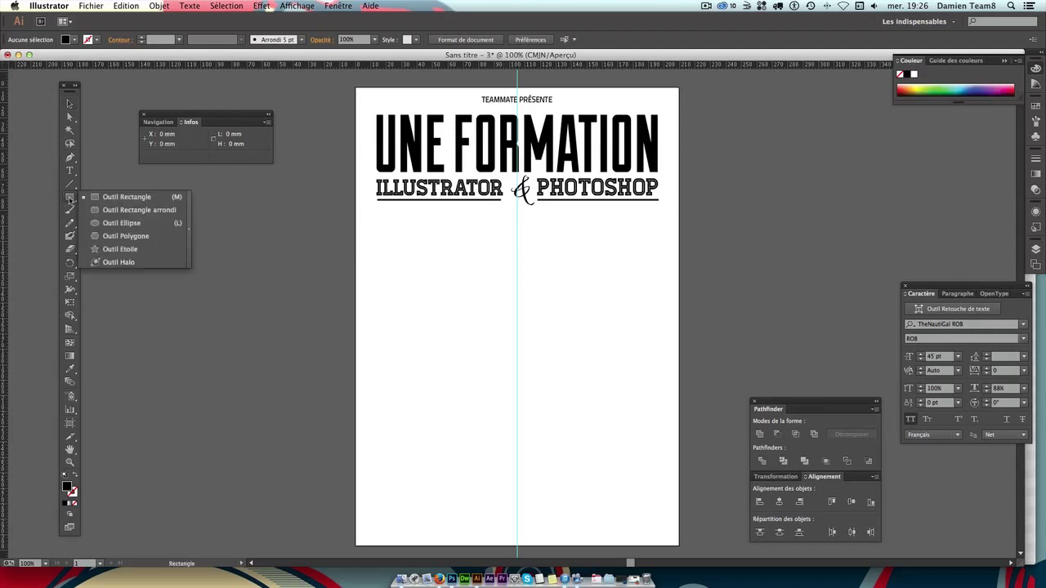
{"action": "left_click", "coordinate": [70, 197]}
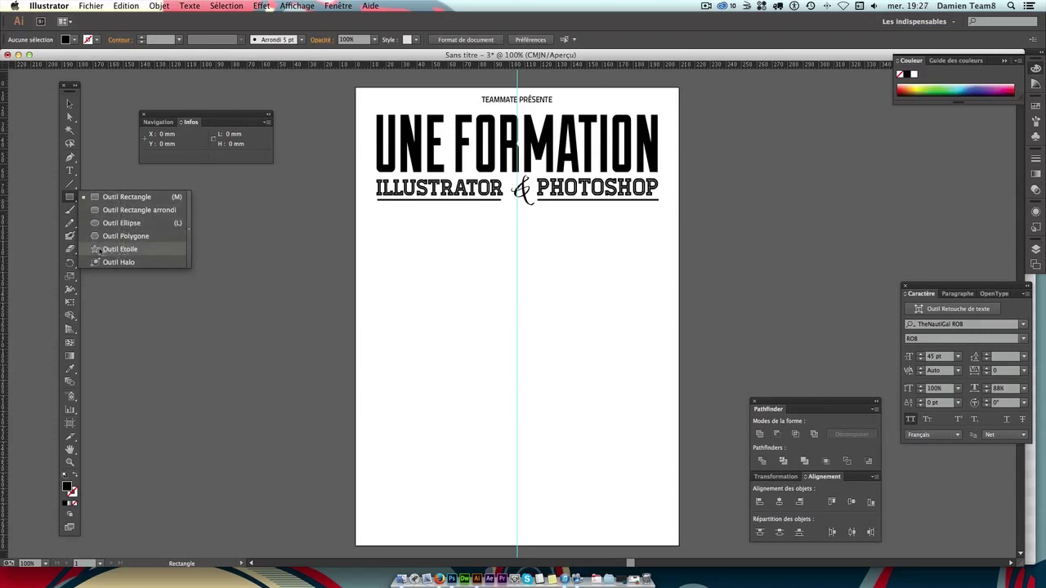
{"action": "left_click", "coordinate": [100, 249]}
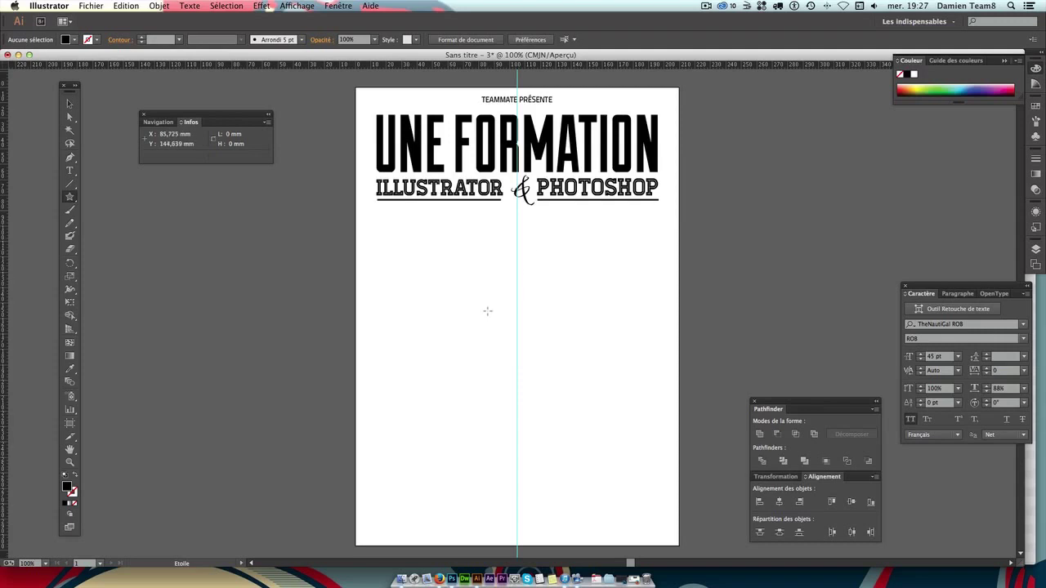
{"action": "left_click", "coordinate": [487, 311]}
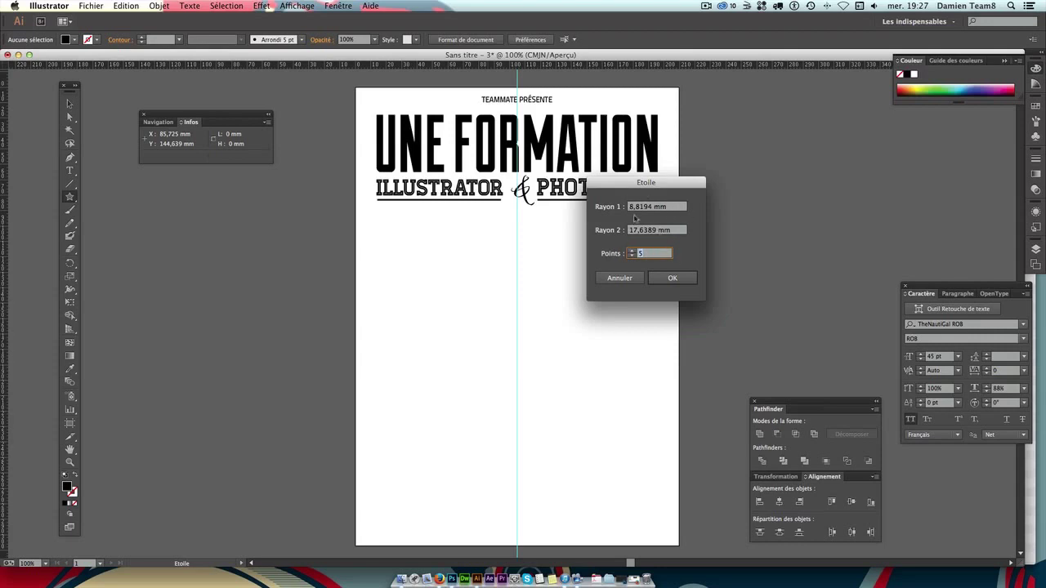
Try an eight-point star, then delete both test stars.
{"action": "left_click", "coordinate": [671, 278]}
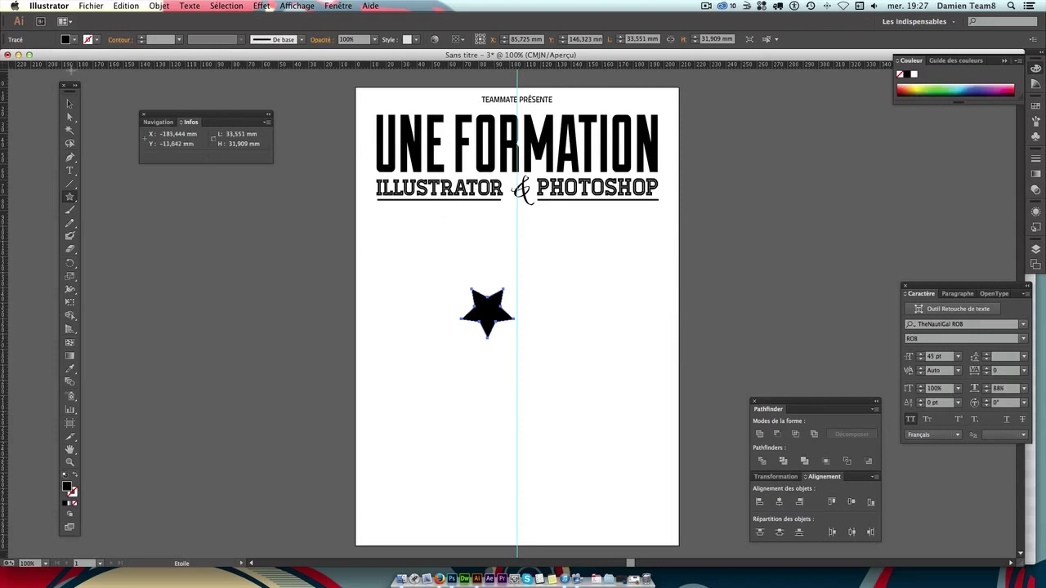
{"action": "left_click", "coordinate": [69, 104]}
{"action": "left_click", "coordinate": [595, 309]}
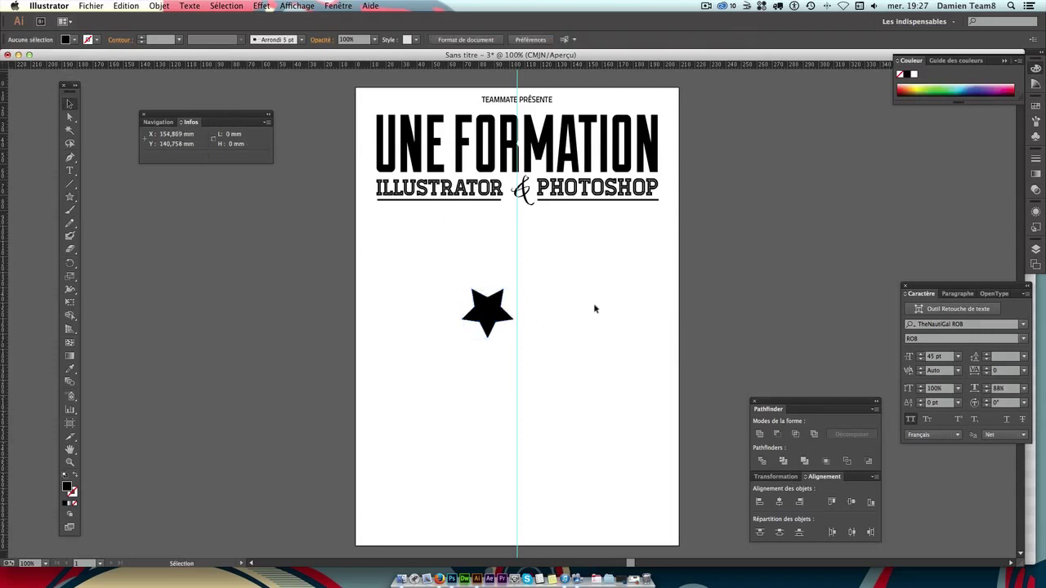
{"action": "left_click", "coordinate": [69, 197]}
{"action": "left_click", "coordinate": [561, 307]}
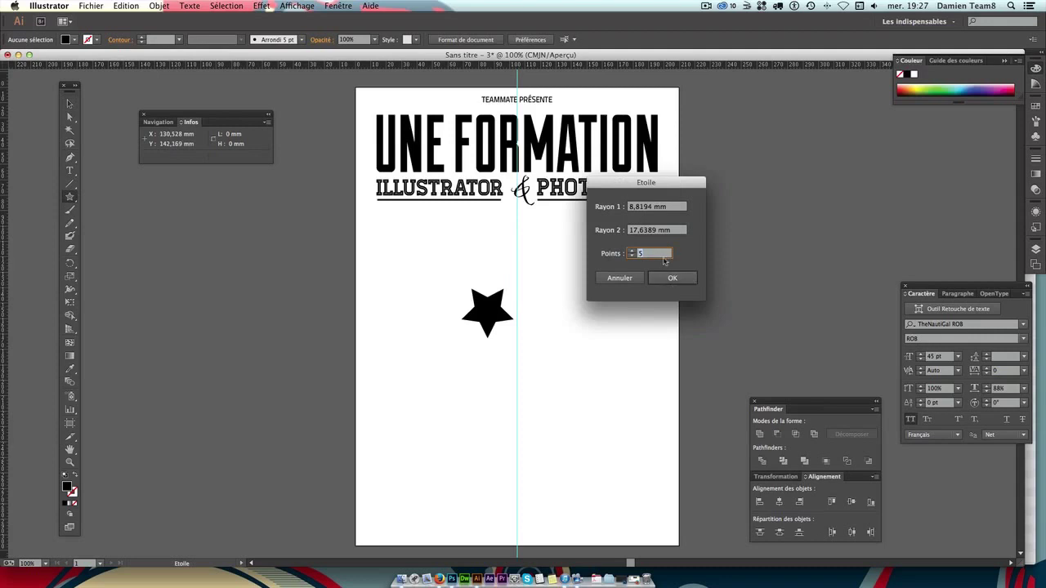
{"action": "type", "text": "8"}
{"action": "key", "text": "Return"}
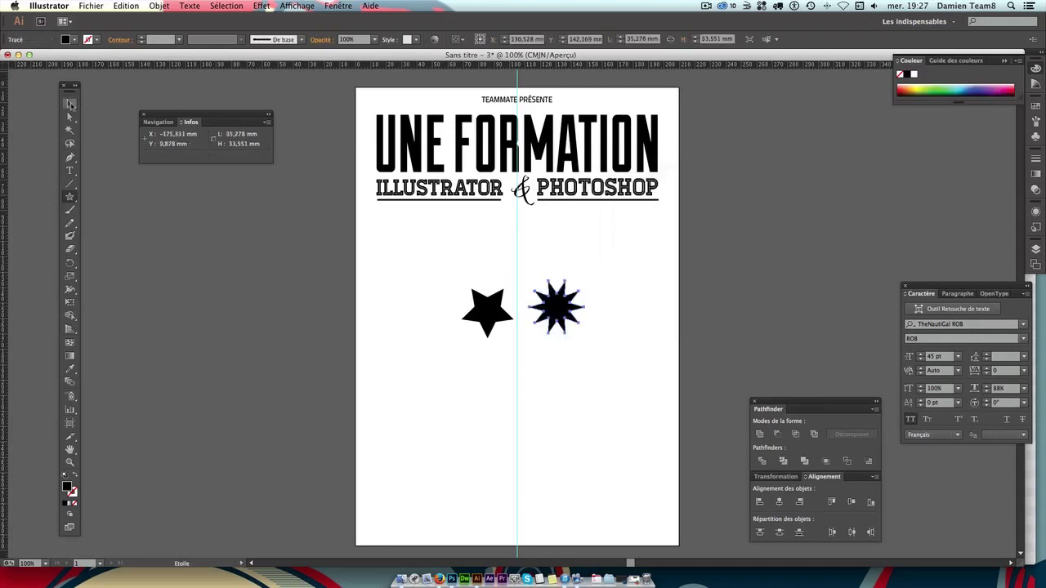
{"action": "left_click", "coordinate": [71, 105]}
{"action": "key", "text": "Delete"}
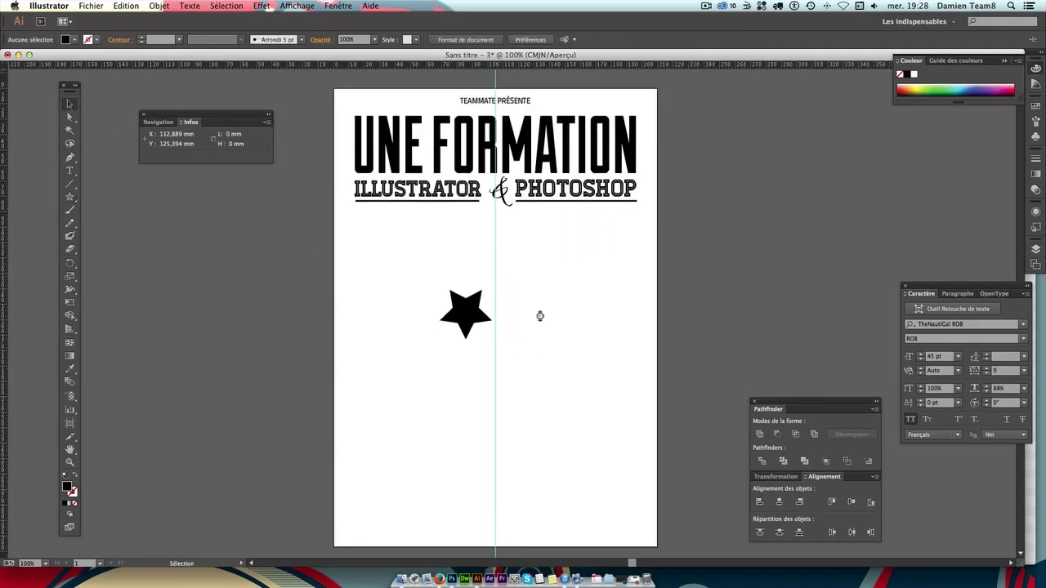
{"action": "left_click", "coordinate": [460, 304]}
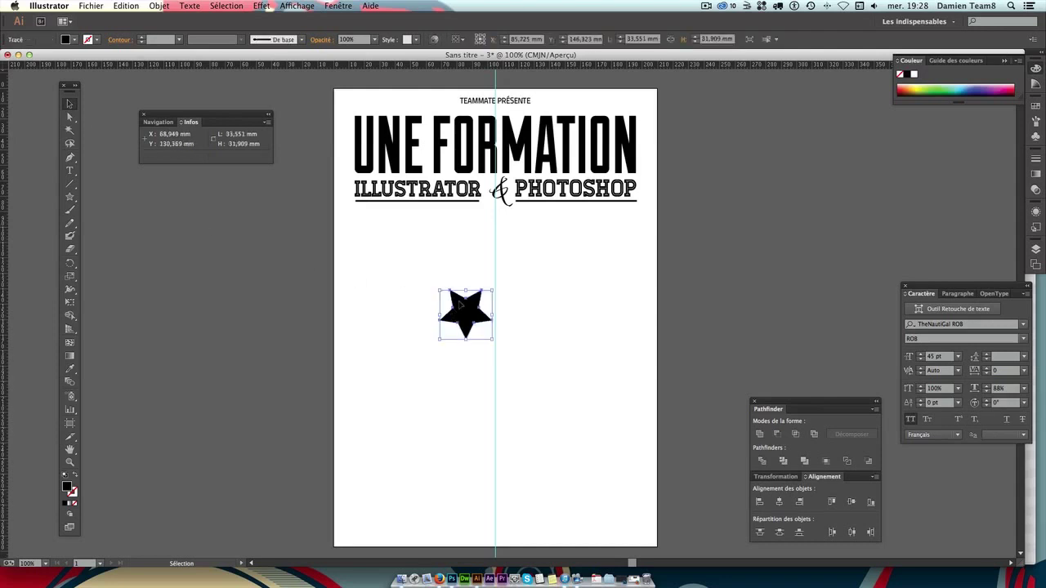
{"action": "key", "text": "Delete"}
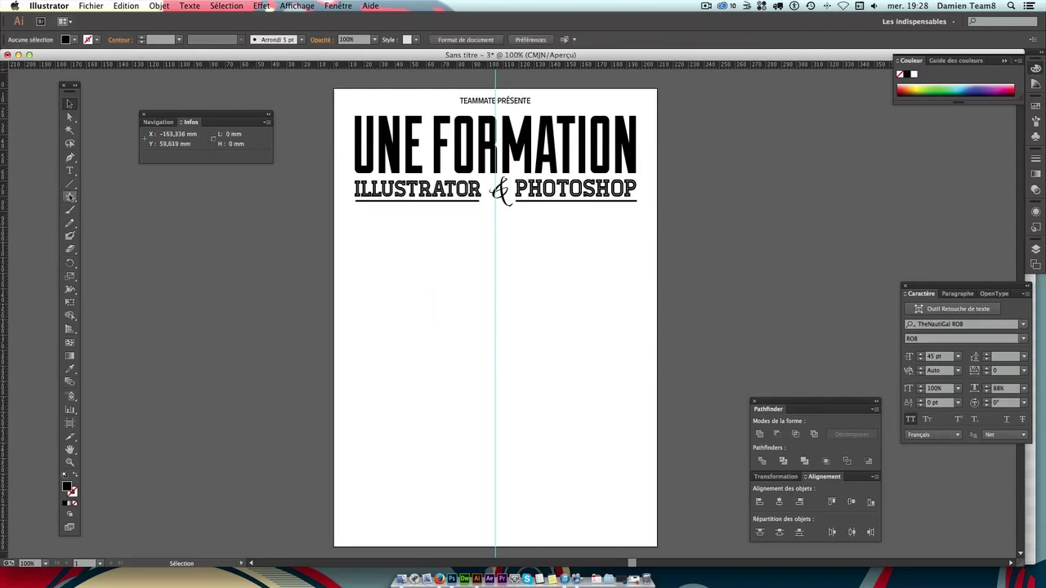
Redraw a small black five-point star below the heading, discarding the earlier attempts.
{"action": "left_click", "coordinate": [70, 196]}
{"action": "left_click", "coordinate": [458, 304]}
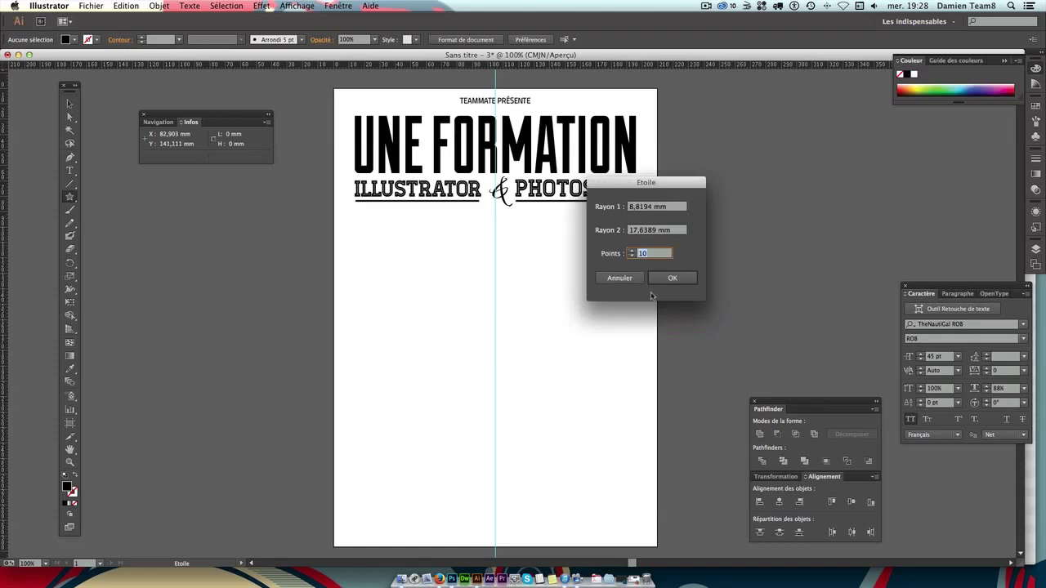
{"action": "type", "text": "5"}
{"action": "left_click", "coordinate": [672, 278]}
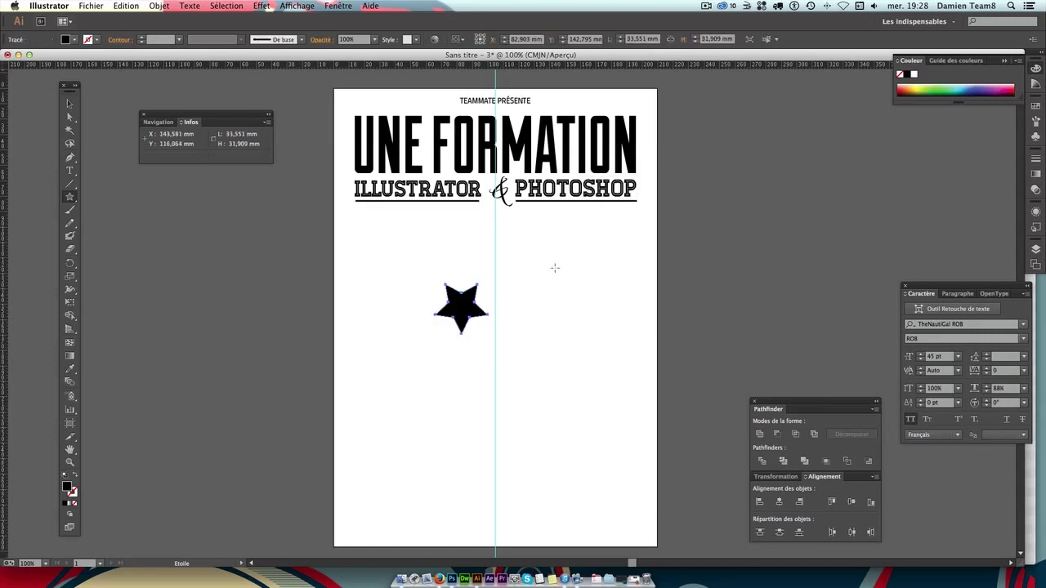
{"action": "key", "text": "Delete"}
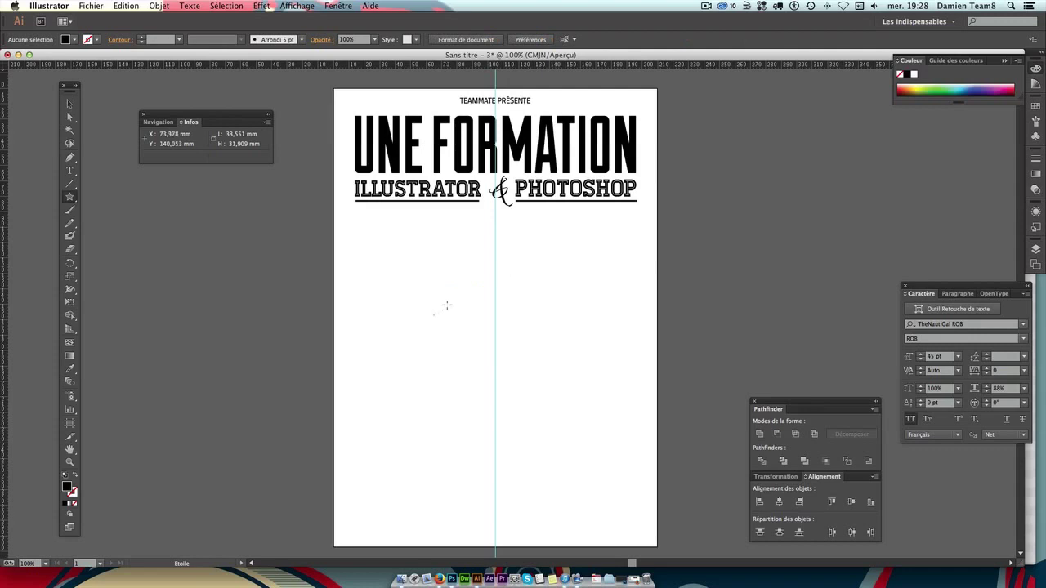
{"action": "mouse_move", "coordinate": [462, 270]}
{"action": "left_mouse_down"}
{"action": "mouse_move", "coordinate": [479, 249]}
{"action": "mouse_move", "coordinate": [455, 238]}
{"action": "mouse_move", "coordinate": [515, 268]}
{"action": "mouse_move", "coordinate": [462, 263]}
{"action": "mouse_move", "coordinate": [507, 249]}
{"action": "mouse_move", "coordinate": [450, 266]}
{"action": "mouse_move", "coordinate": [517, 222]}
{"action": "mouse_move", "coordinate": [481, 253]}
{"action": "left_mouse_up"}
{"action": "left_click_drag", "start_coordinate": [467, 251], "coordinate": [475, 256]}
{"action": "left_click_drag", "start_coordinate": [472, 254], "coordinate": [477, 257]}
{"action": "left_click", "coordinate": [572, 272]}
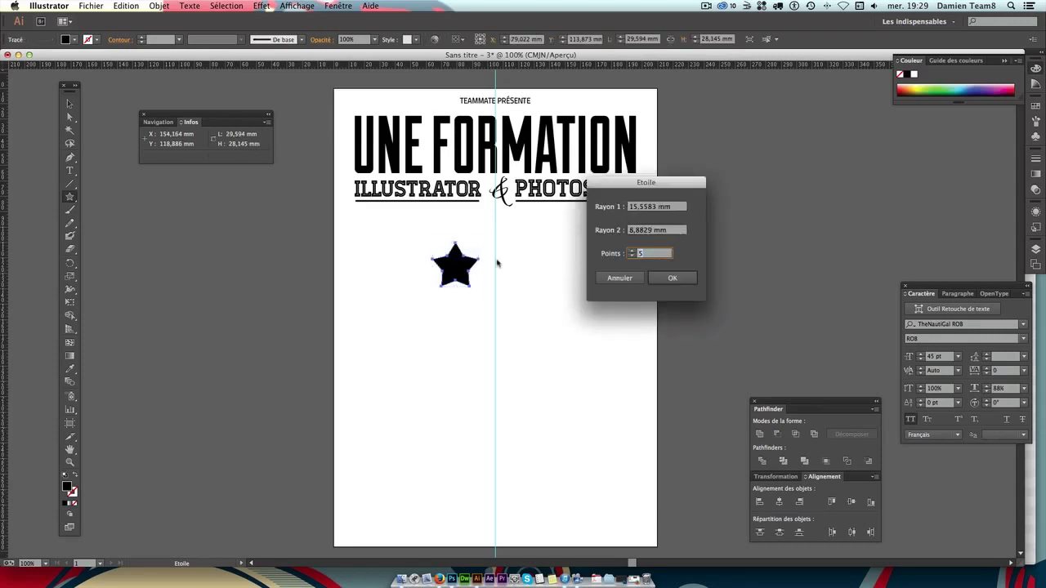
{"action": "left_click", "coordinate": [625, 282]}
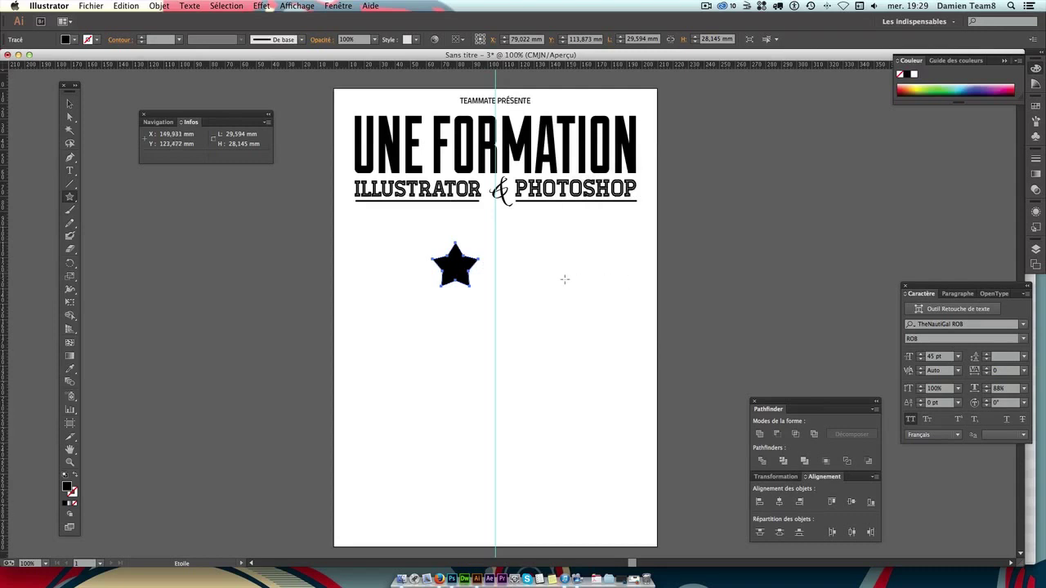
{"action": "key", "text": "Delete"}
{"action": "mouse_move", "coordinate": [435, 274]}
{"action": "left_mouse_down"}
{"action": "mouse_move", "coordinate": [687, 345]}
{"action": "mouse_move", "coordinate": [455, 281]}
{"action": "mouse_move", "coordinate": [471, 277]}
{"action": "left_mouse_up"}
Shrink the star to about 20 mm wide, move it left, and copy it across to the right.
{"action": "key", "text": "v"}
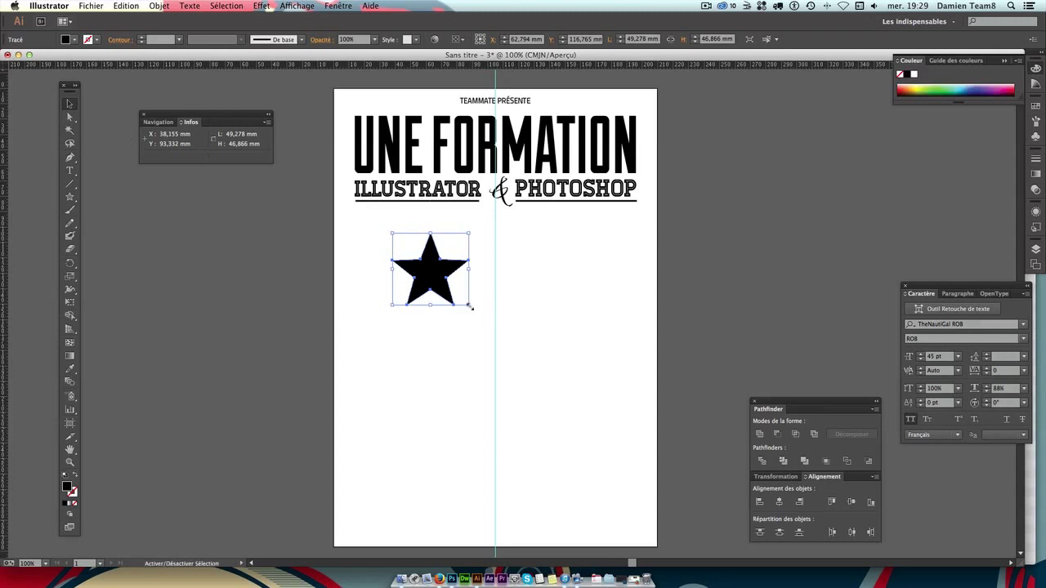
{"action": "left_click_drag", "start_coordinate": [393, 233], "coordinate": [429, 274]}
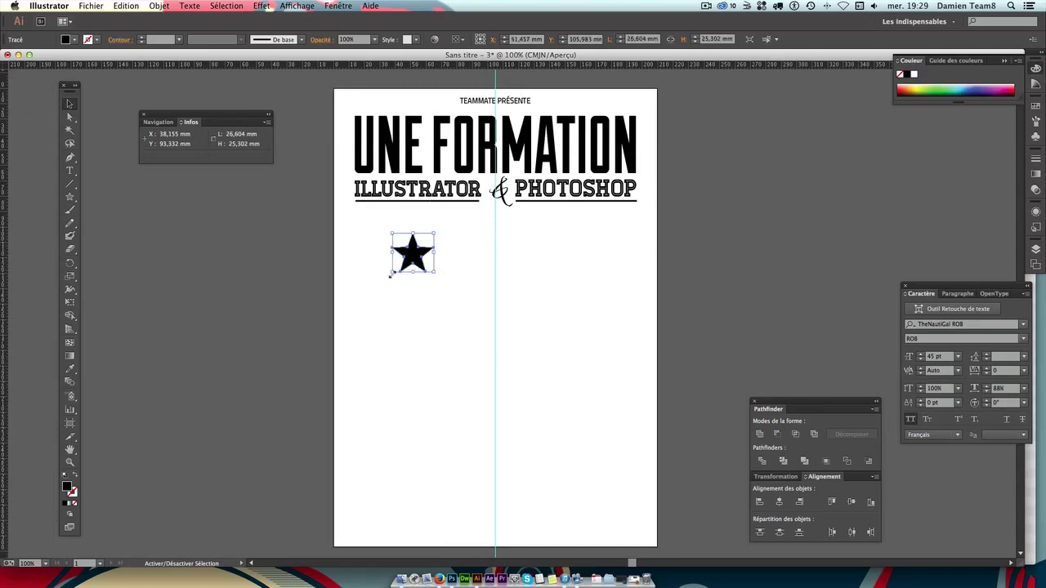
{"action": "left_click_drag", "start_coordinate": [390, 275], "coordinate": [443, 231]}
{"action": "left_click", "coordinate": [472, 272]}
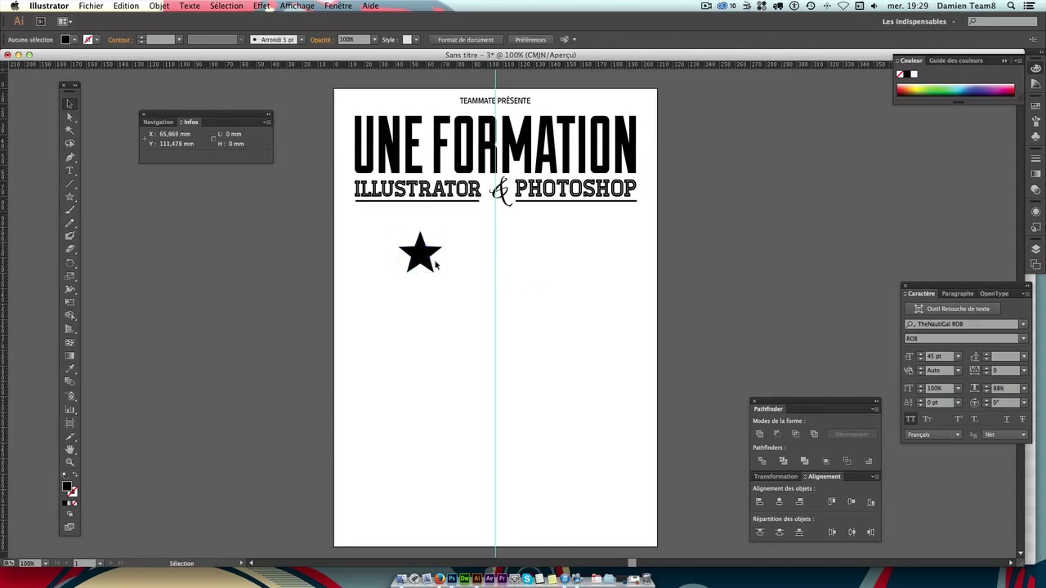
{"action": "left_click", "coordinate": [436, 264]}
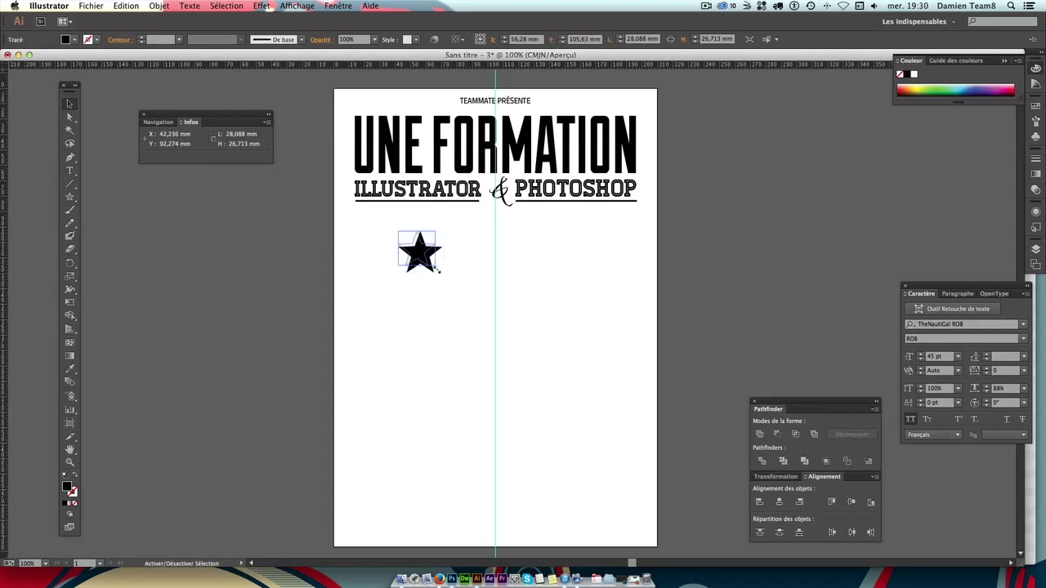
{"action": "left_click_drag", "start_coordinate": [439, 270], "coordinate": [370, 253]}
{"action": "left_click", "coordinate": [428, 264]}
{"action": "left_click", "coordinate": [425, 263]}
{"action": "type", "text": "24"}
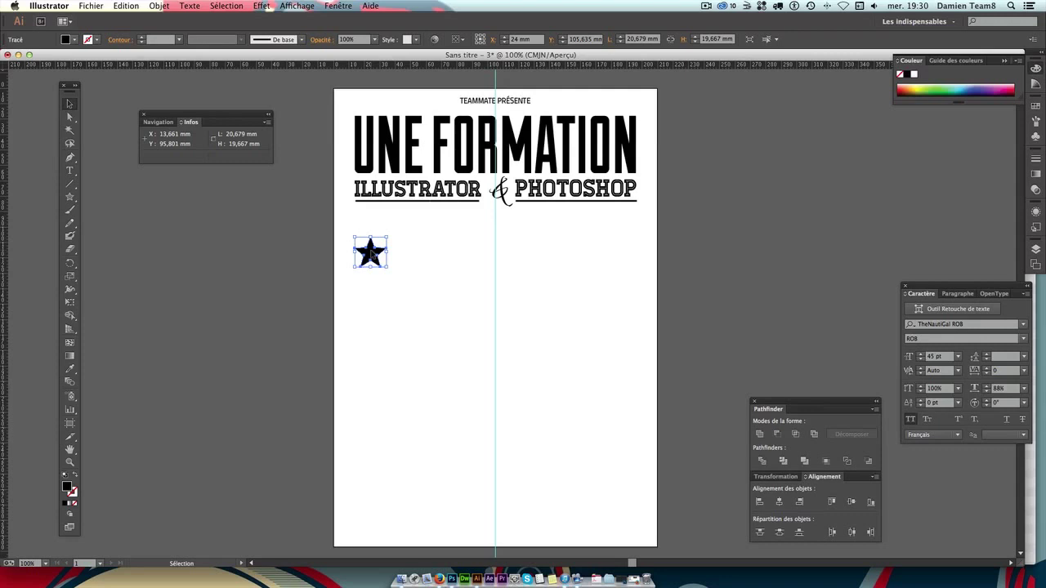
{"action": "left_click_drag", "start_coordinate": [371, 255], "coordinate": [616, 263]}
Delete the extra star copies and re-copy the left star level onto the right side.
{"action": "left_click", "coordinate": [605, 314]}
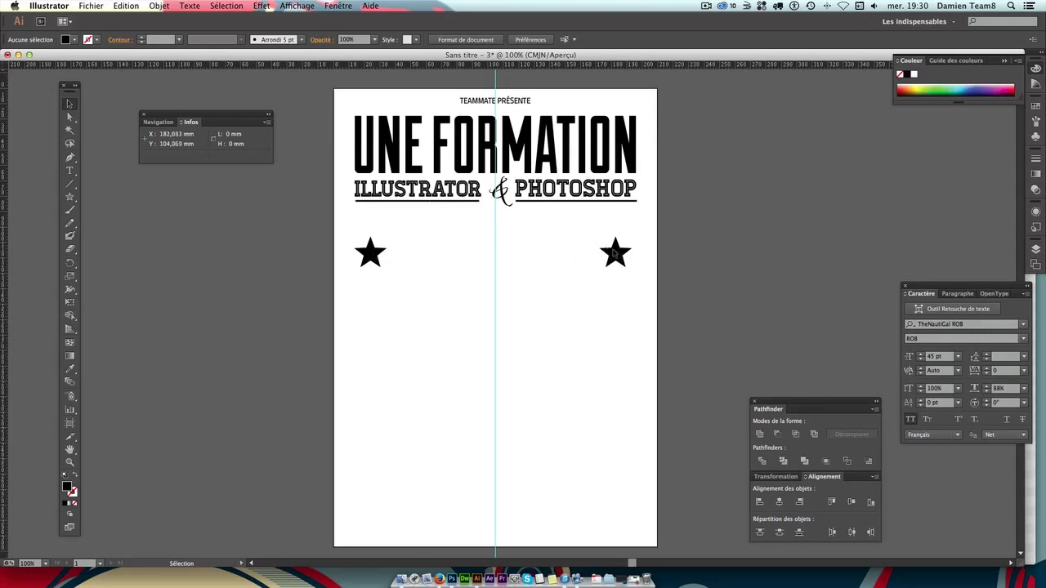
{"action": "mouse_move", "coordinate": [608, 254]}
{"action": "left_mouse_down"}
{"action": "mouse_move", "coordinate": [404, 251]}
{"action": "mouse_move", "coordinate": [441, 257]}
{"action": "mouse_move", "coordinate": [549, 254]}
{"action": "mouse_move", "coordinate": [406, 245]}
{"action": "left_mouse_up"}
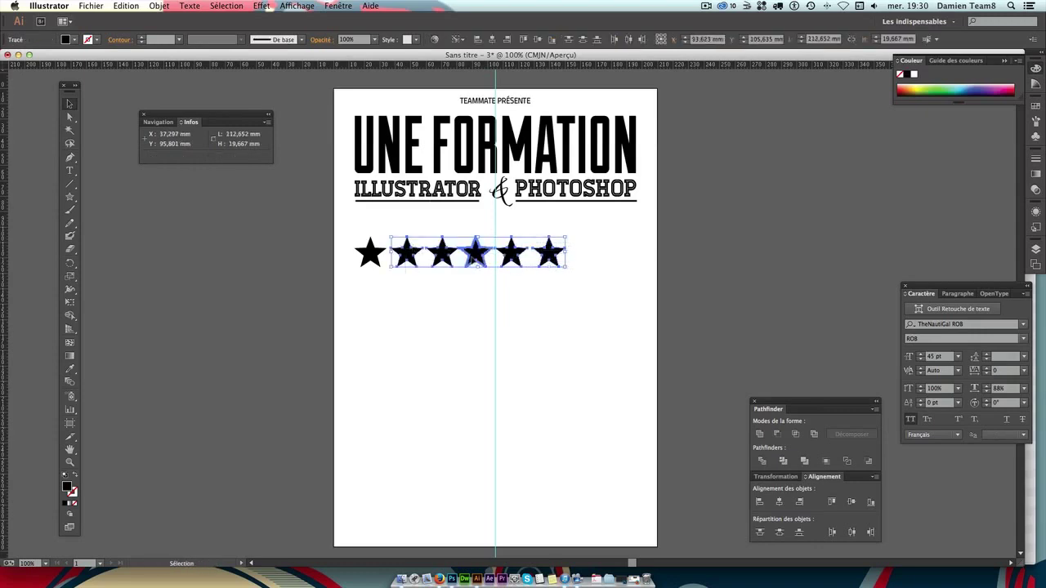
{"action": "left_click_drag", "start_coordinate": [583, 297], "coordinate": [408, 240]}
{"action": "key", "text": "Delete"}
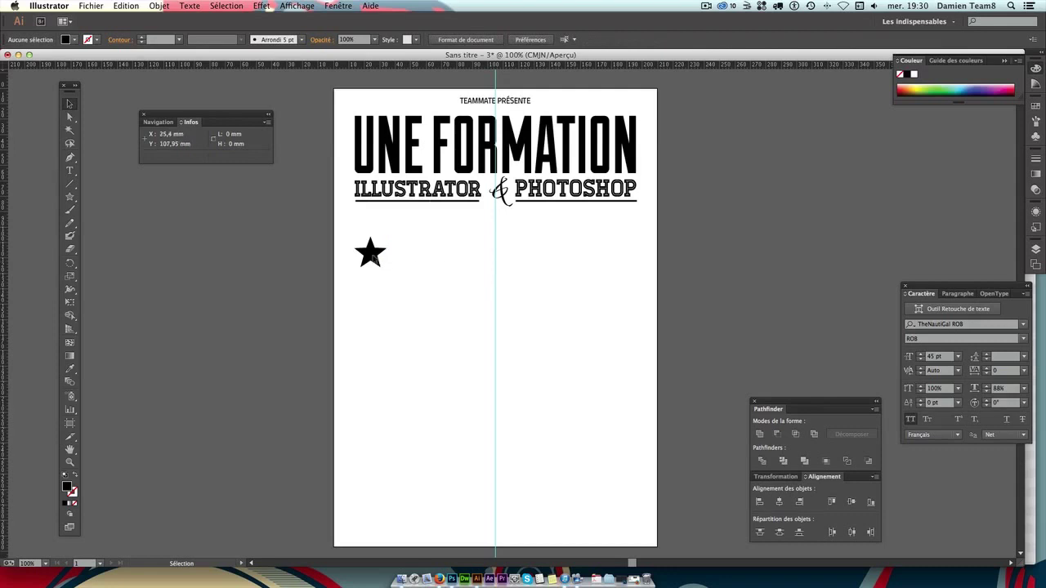
{"action": "left_click_drag", "start_coordinate": [372, 256], "coordinate": [619, 267]}
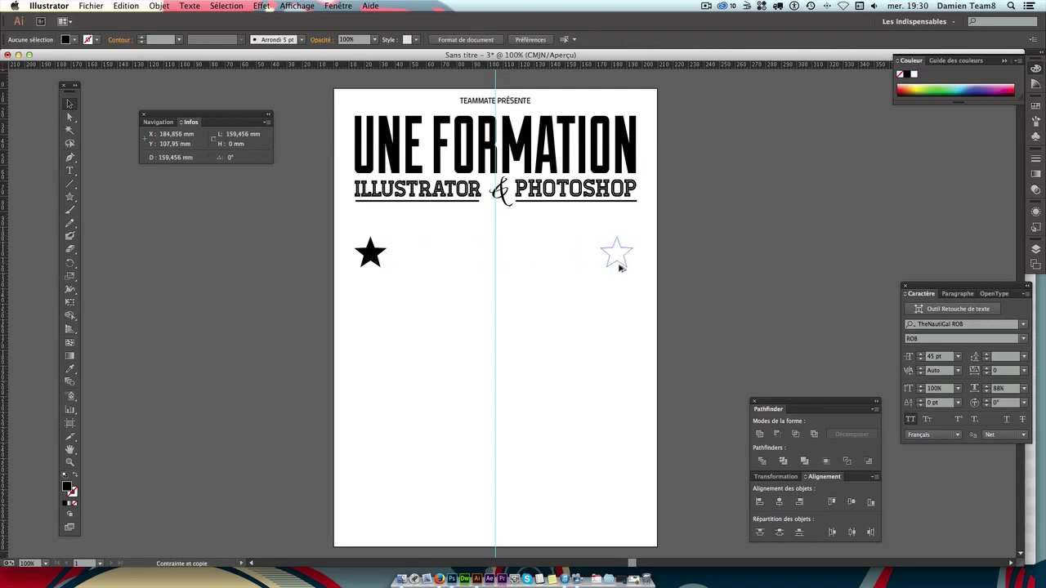
{"action": "left_click", "coordinate": [370, 252]}
{"action": "left_click", "coordinate": [397, 262]}
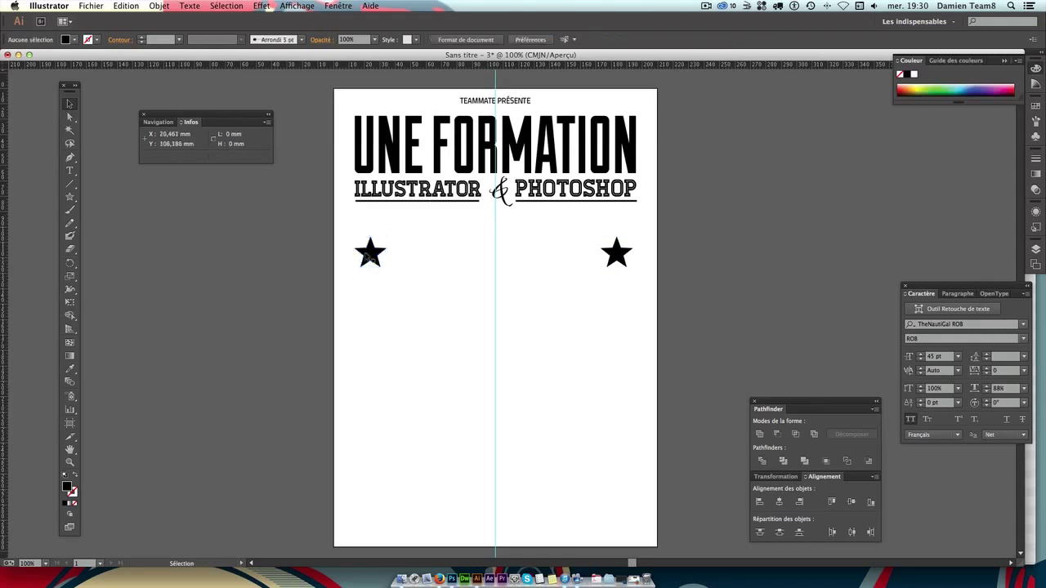
{"action": "left_click", "coordinate": [369, 256]}
{"action": "left_click", "coordinate": [625, 260]}
{"action": "left_click", "coordinate": [652, 253]}
Blend the two stars with 3 specified steps, then undo the blend.
{"action": "left_click", "coordinate": [65, 381]}
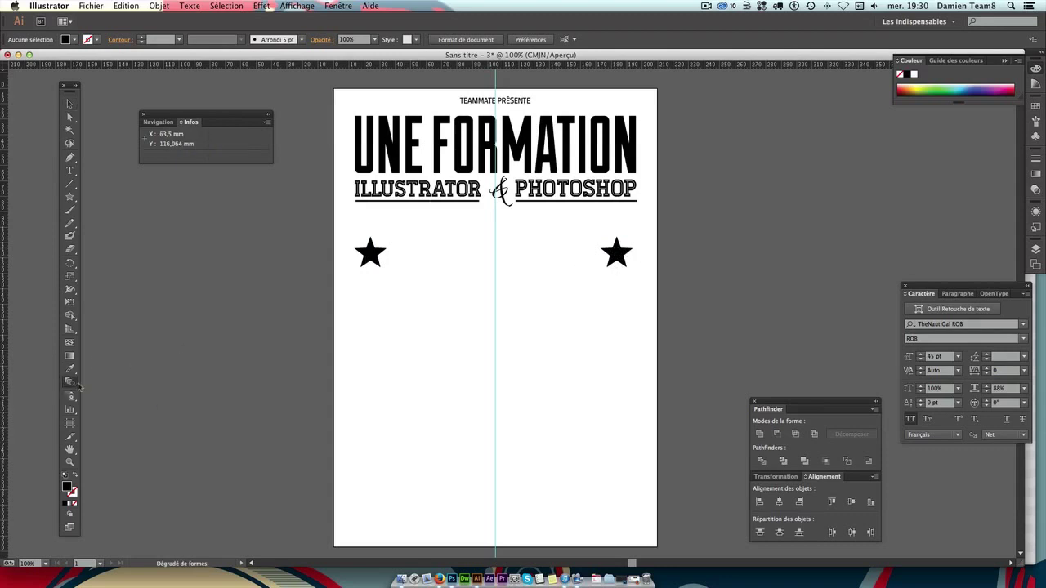
{"action": "double_click", "coordinate": [70, 383]}
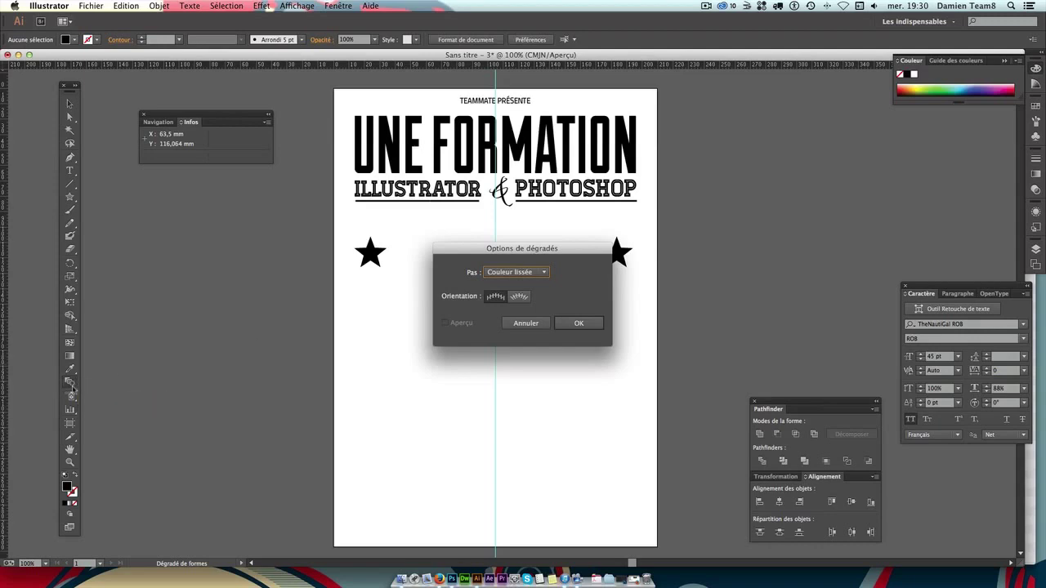
{"action": "left_click", "coordinate": [543, 273]}
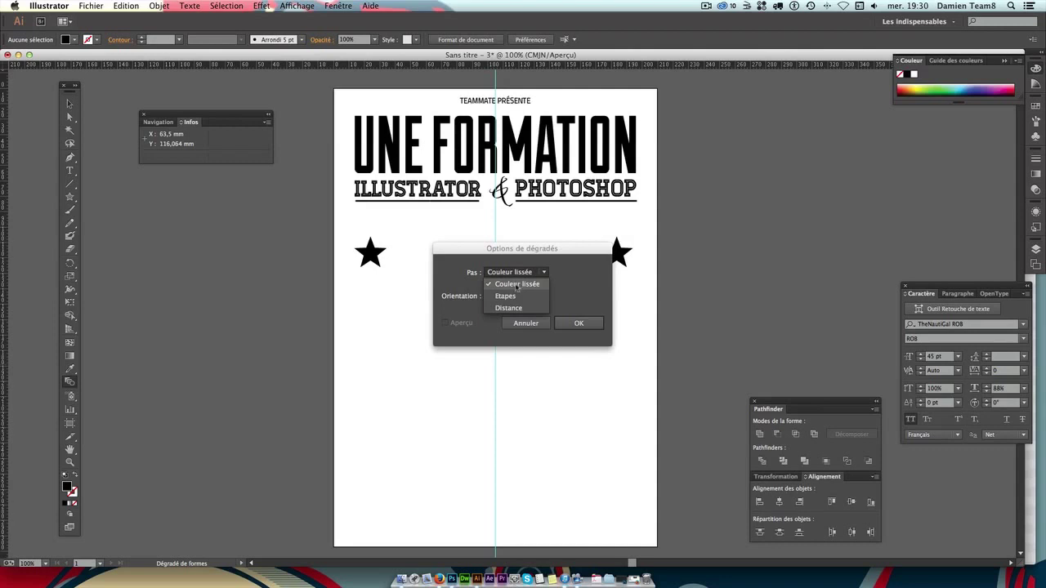
{"action": "left_click", "coordinate": [513, 296]}
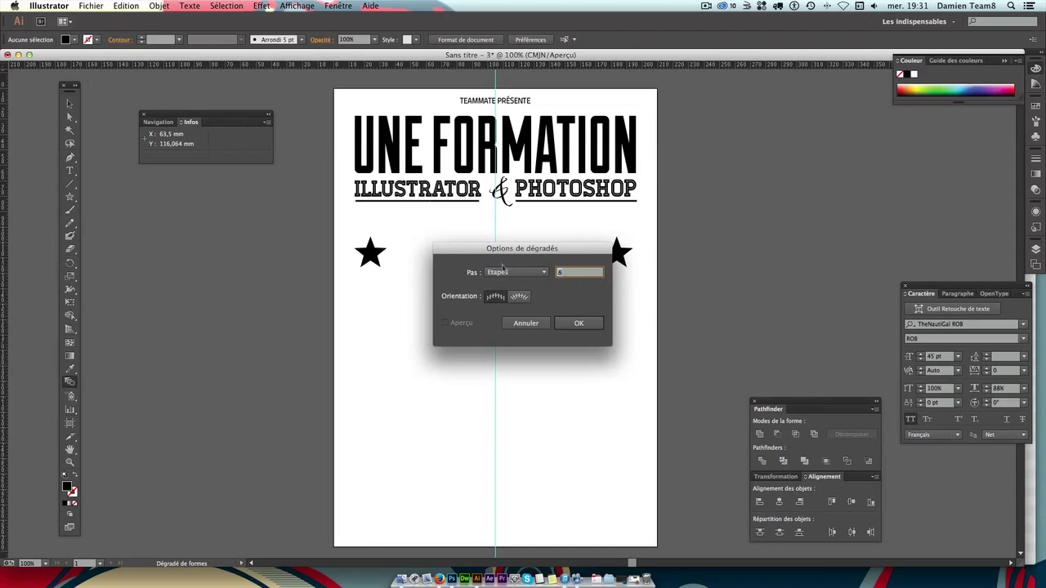
{"action": "key", "text": "Return"}
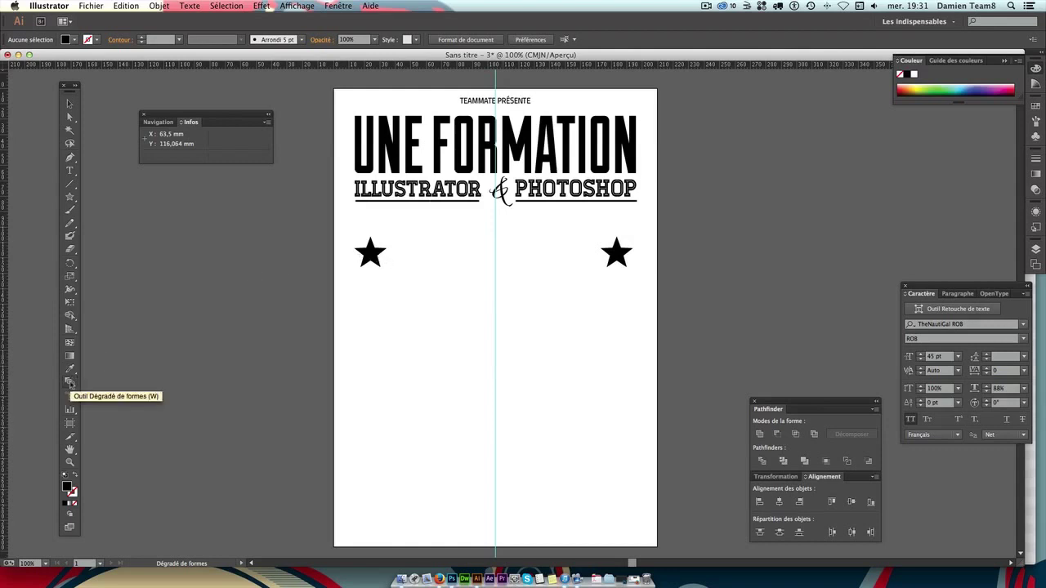
{"action": "left_click", "coordinate": [372, 255]}
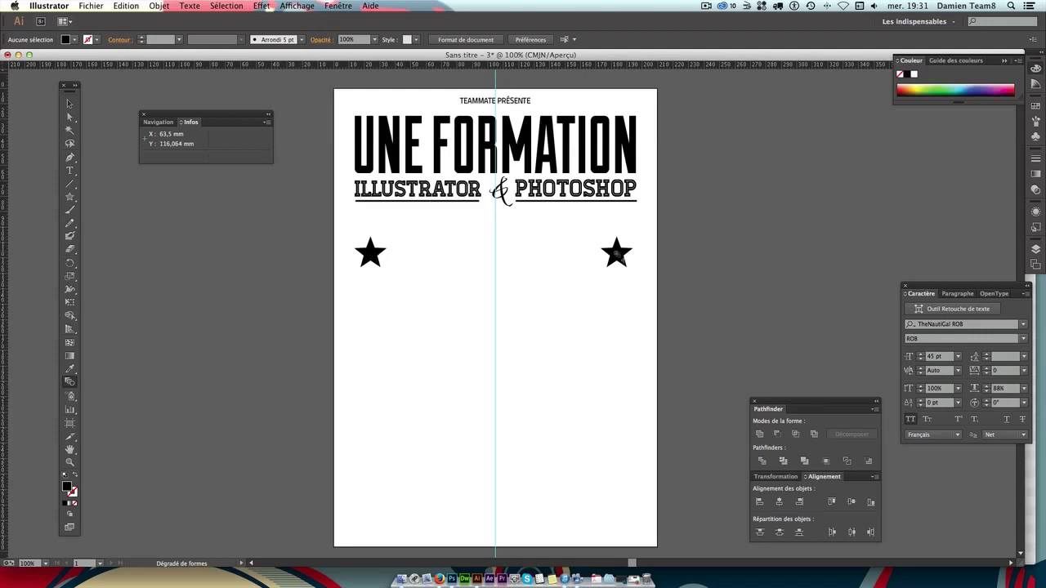
{"action": "left_click", "coordinate": [616, 255]}
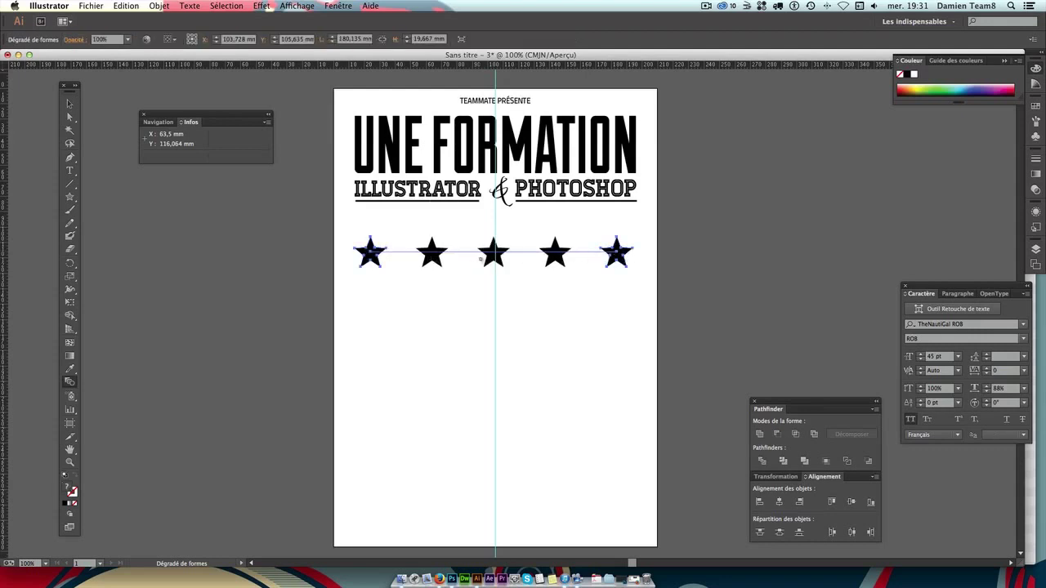
{"action": "key", "text": "ctrl+z"}
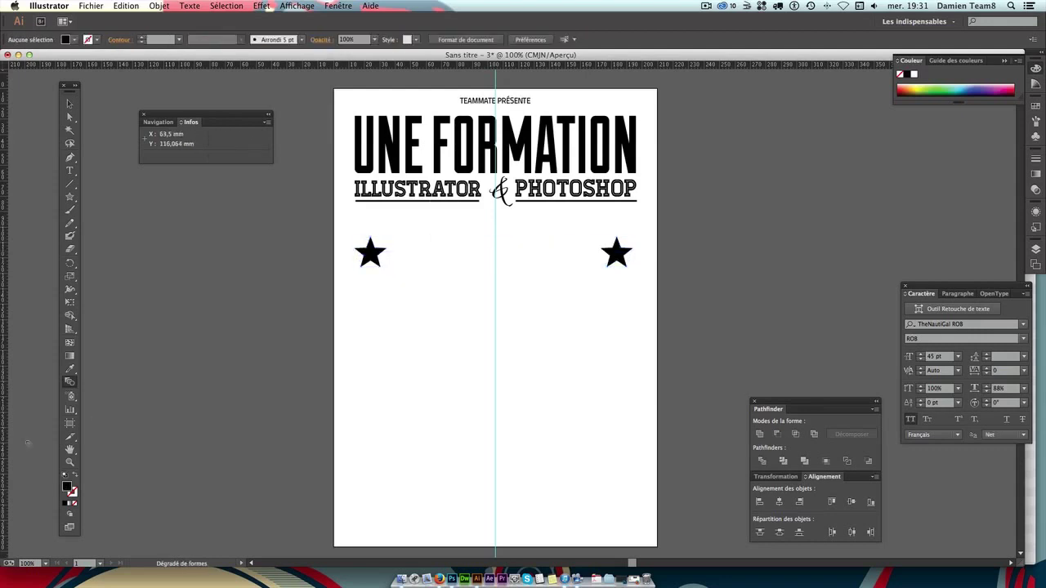
Change the blend step count, blend the stars again, and undo it.
{"action": "double_click", "coordinate": [70, 383]}
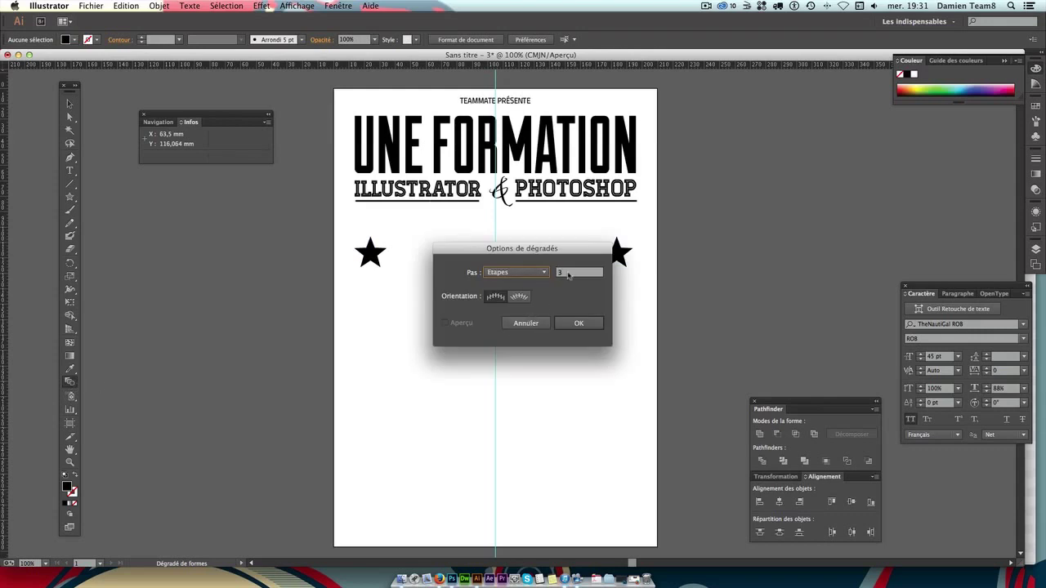
{"action": "left_click", "coordinate": [561, 275]}
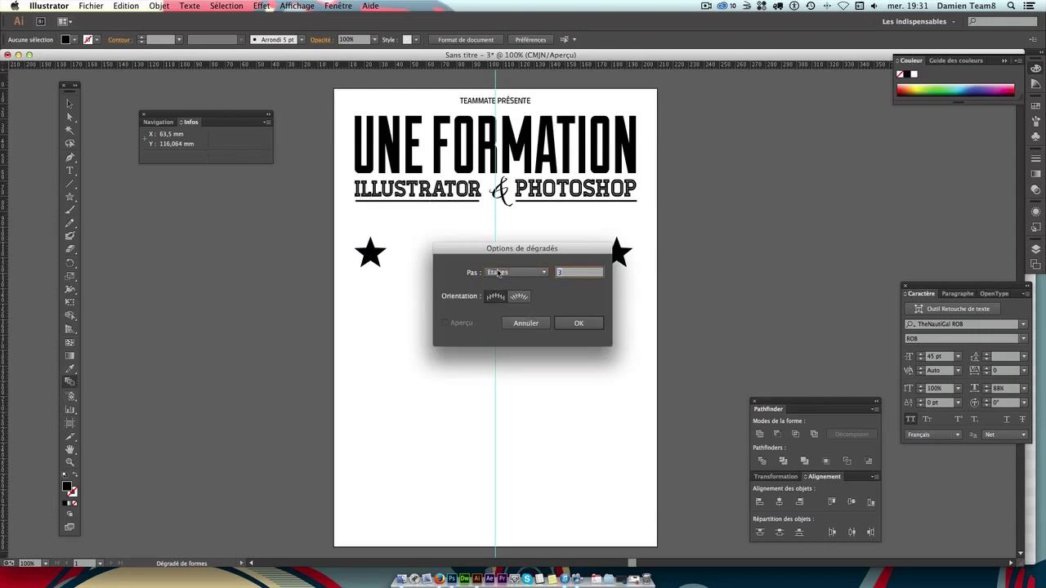
{"action": "type", "text": "1"}
{"action": "key", "text": "Return"}
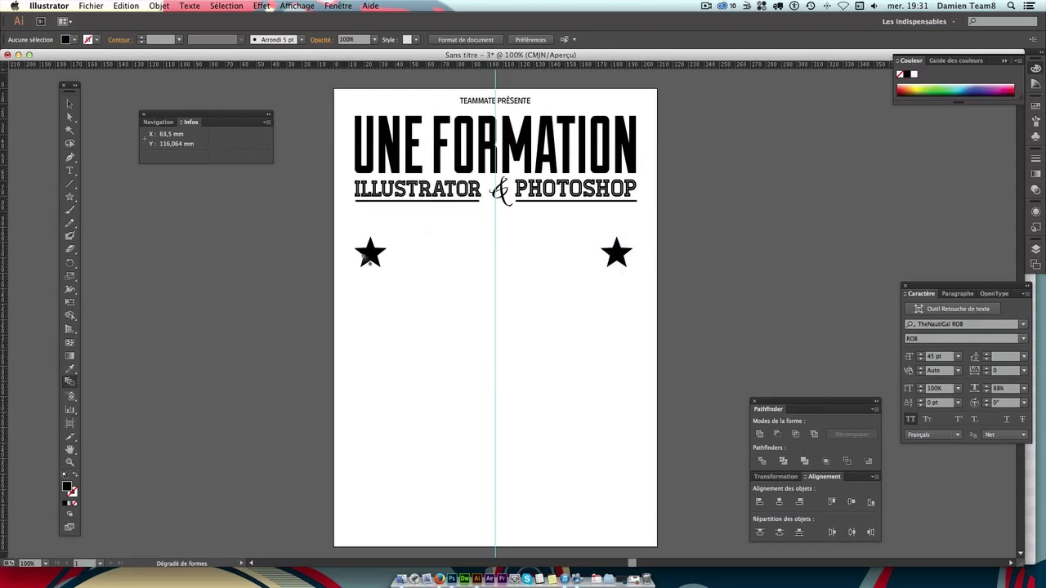
{"action": "left_click", "coordinate": [617, 254]}
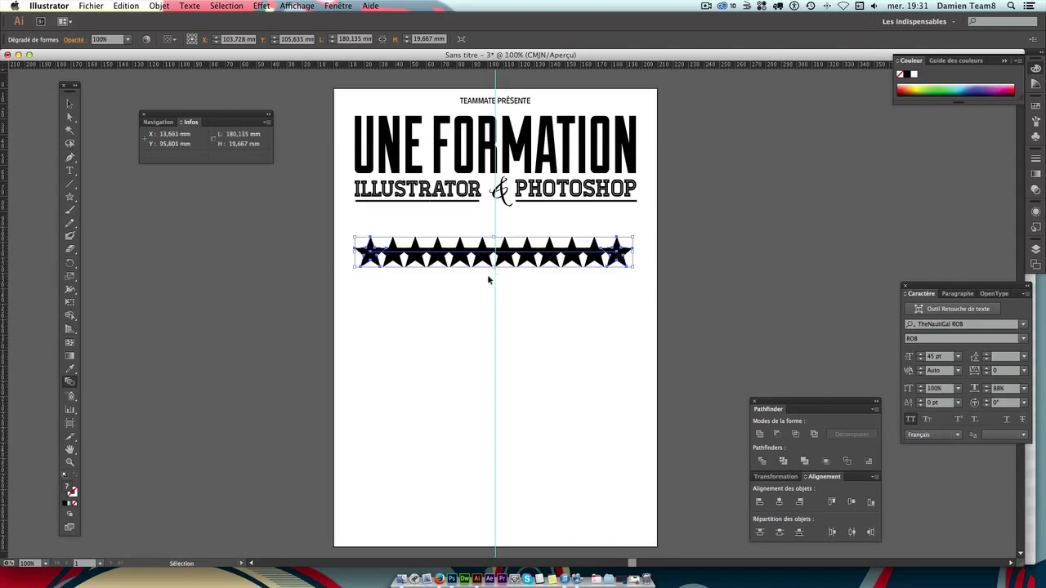
{"action": "key", "text": "ctrl+z"}
Move the right star off the page and blend, then undo both changes.
{"action": "key", "text": "v"}
{"action": "left_click_drag", "start_coordinate": [616, 254], "coordinate": [905, 253]}
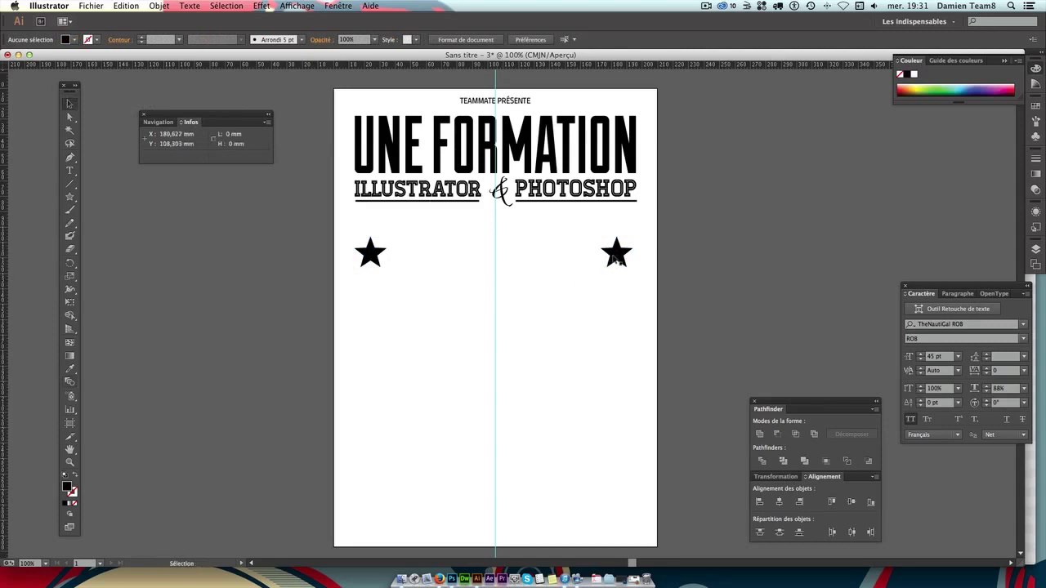
{"action": "left_click", "coordinate": [70, 382]}
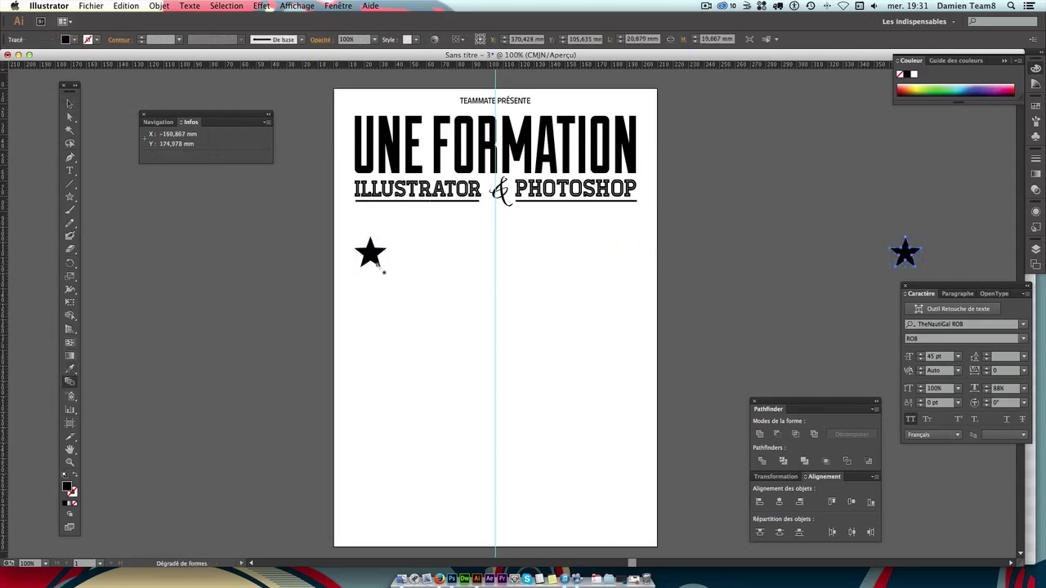
{"action": "left_click", "coordinate": [907, 255]}
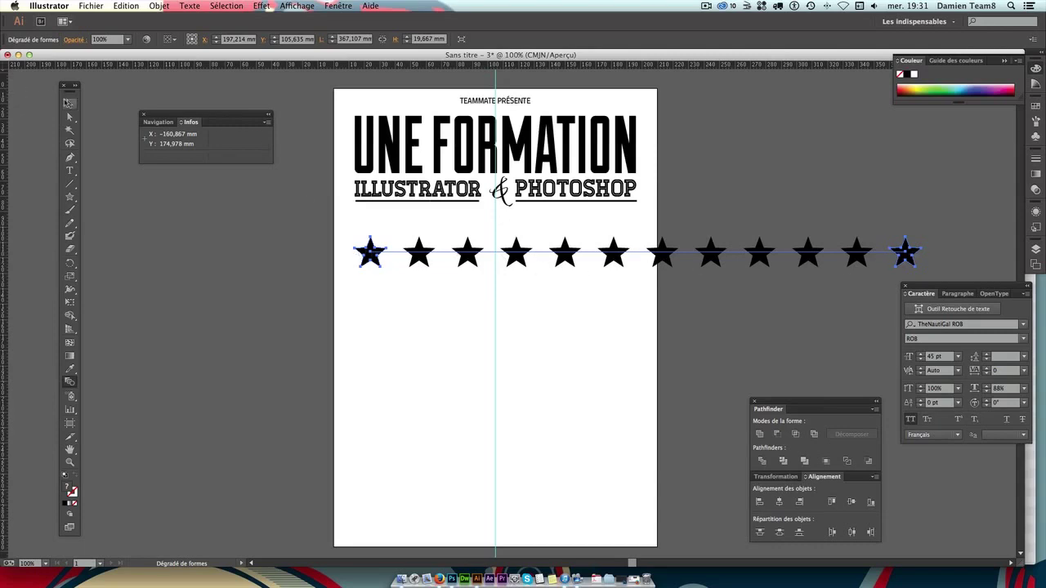
{"action": "left_click", "coordinate": [69, 104]}
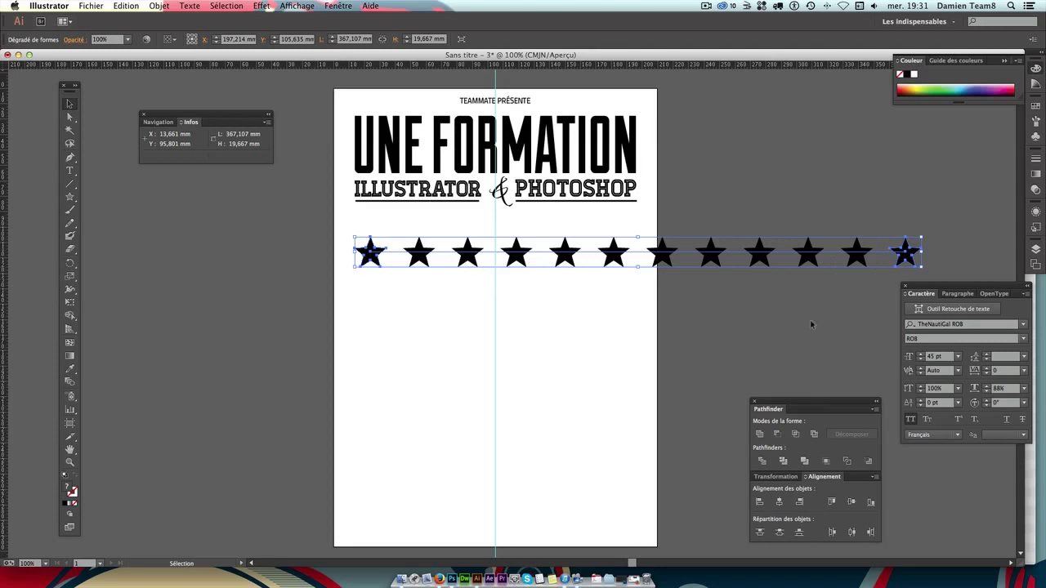
{"action": "key", "text": "ctrl+z"}
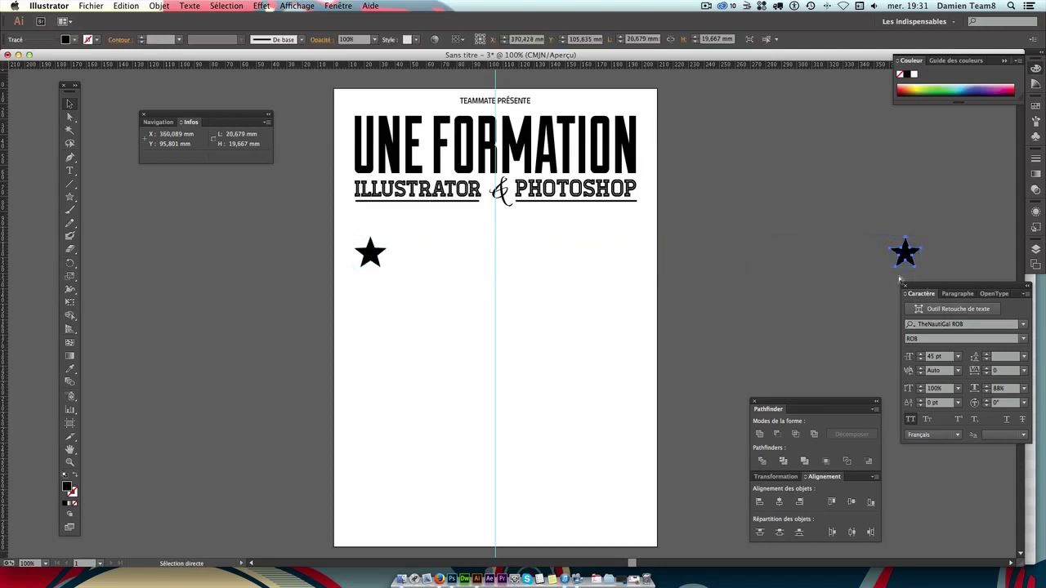
{"action": "key", "text": "ctrl+z"}
{"action": "left_click", "coordinate": [701, 286]}
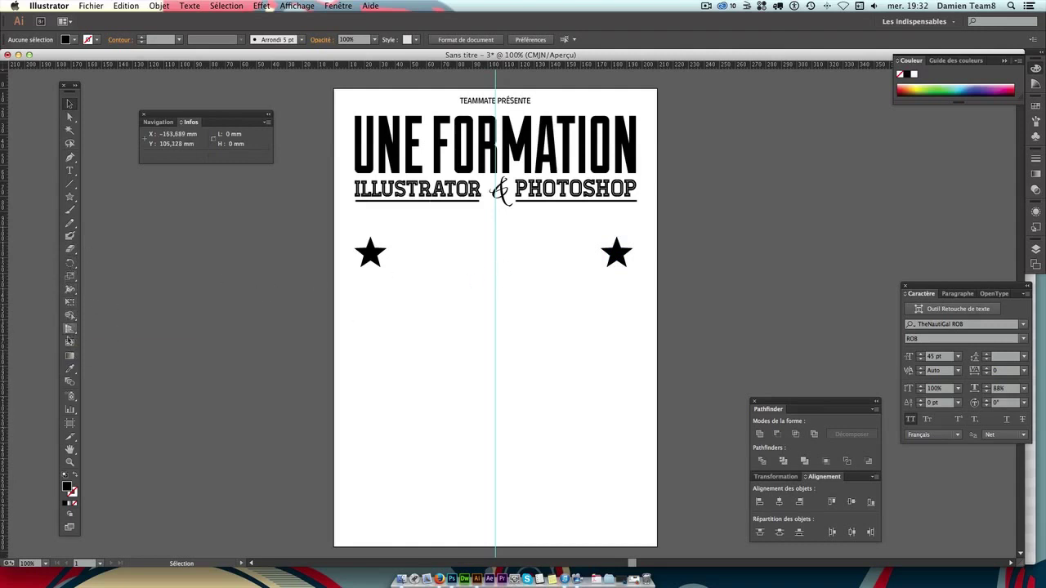
Set blend steps to 8 and blend the stars, right star just past the page edge.
{"action": "double_click", "coordinate": [70, 381]}
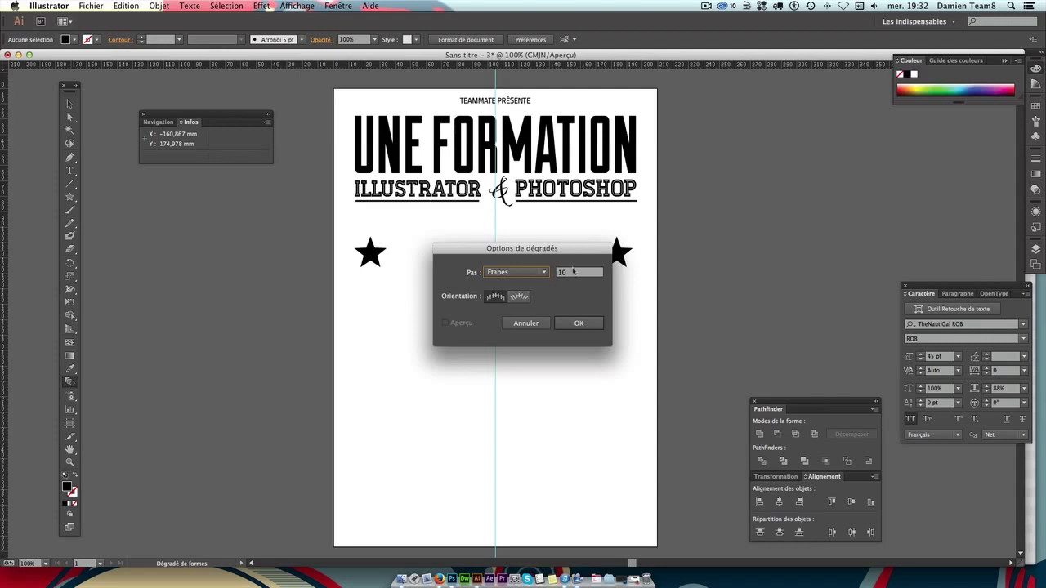
{"action": "double_click", "coordinate": [575, 271]}
{"action": "type", "text": "8"}
{"action": "key", "text": "Return"}
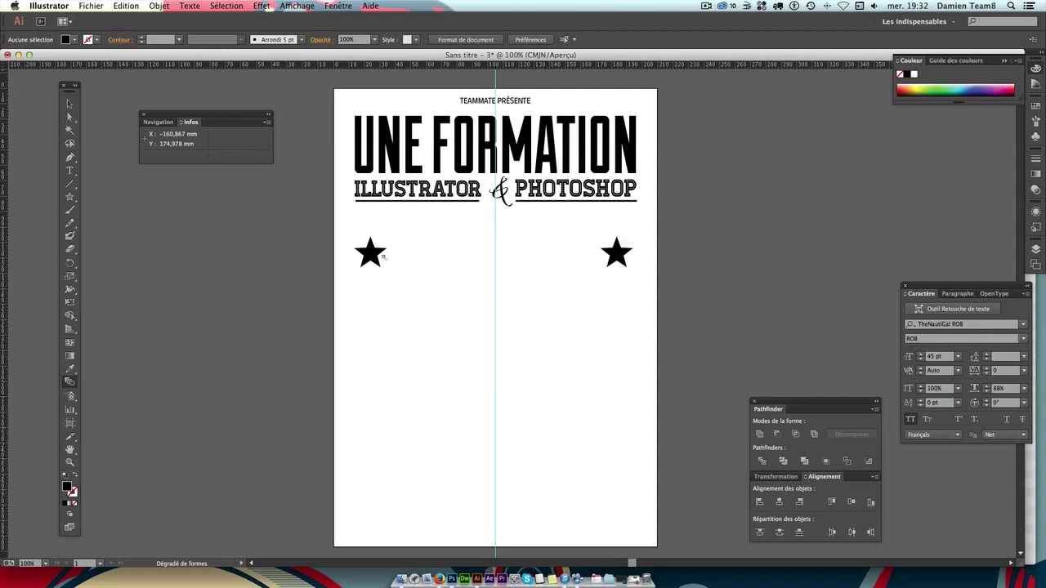
{"action": "left_click", "coordinate": [382, 256]}
{"action": "left_click", "coordinate": [622, 254]}
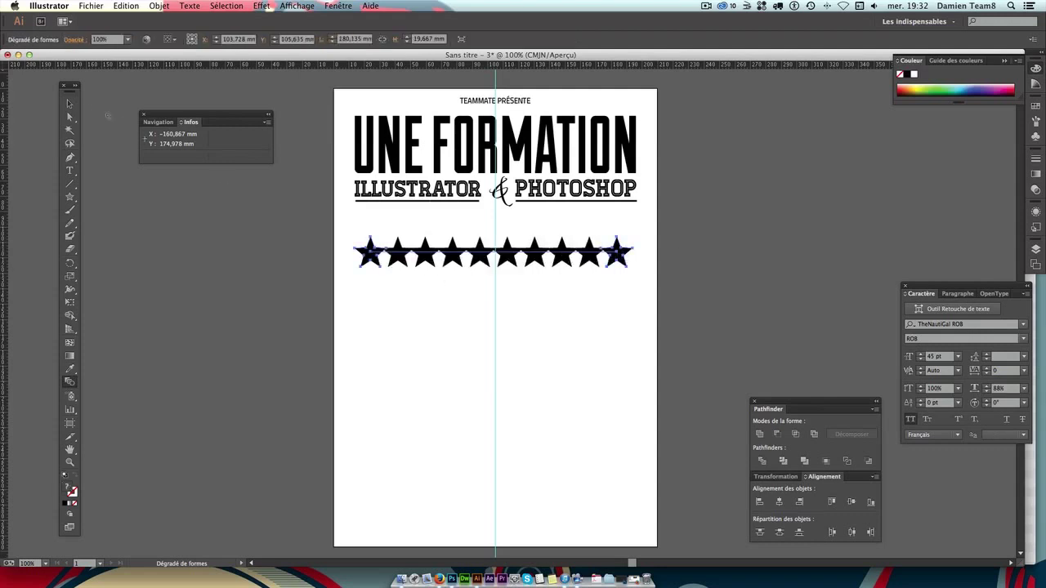
{"action": "left_click", "coordinate": [69, 104]}
{"action": "key", "text": "ctrl+z"}
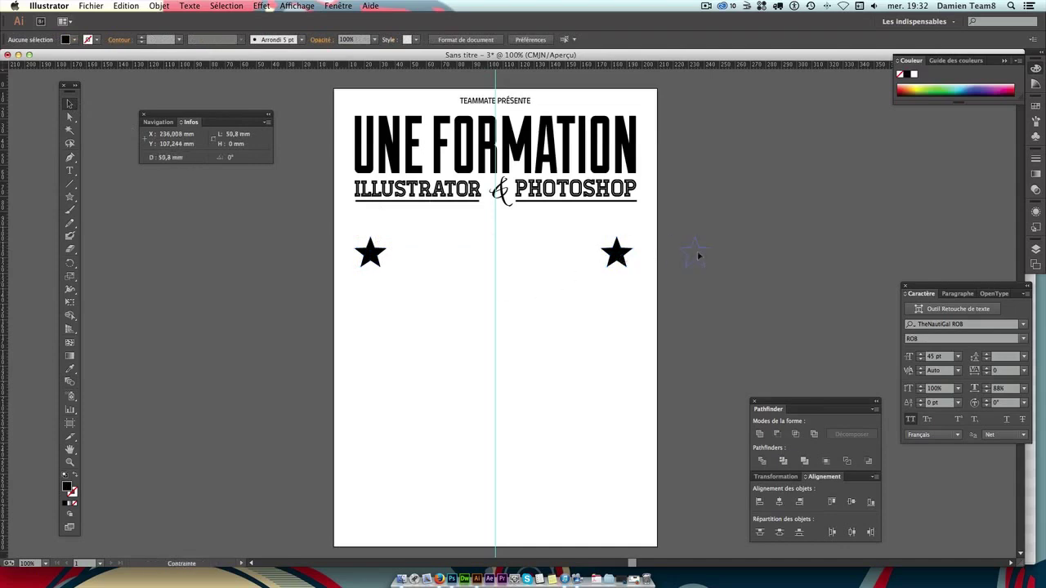
{"action": "left_click_drag", "start_coordinate": [699, 256], "coordinate": [699, 255]}
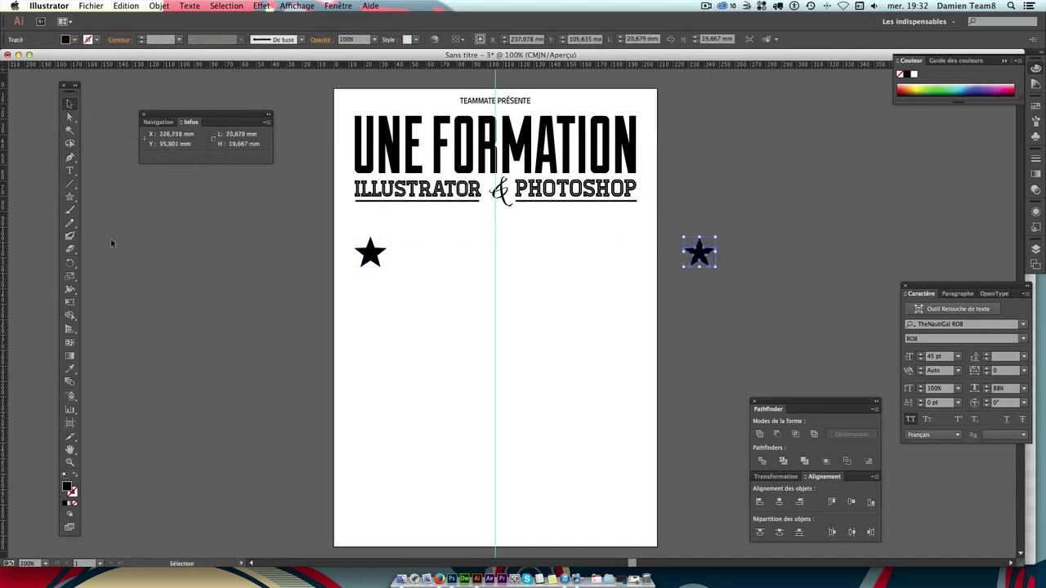
{"action": "left_click", "coordinate": [69, 382]}
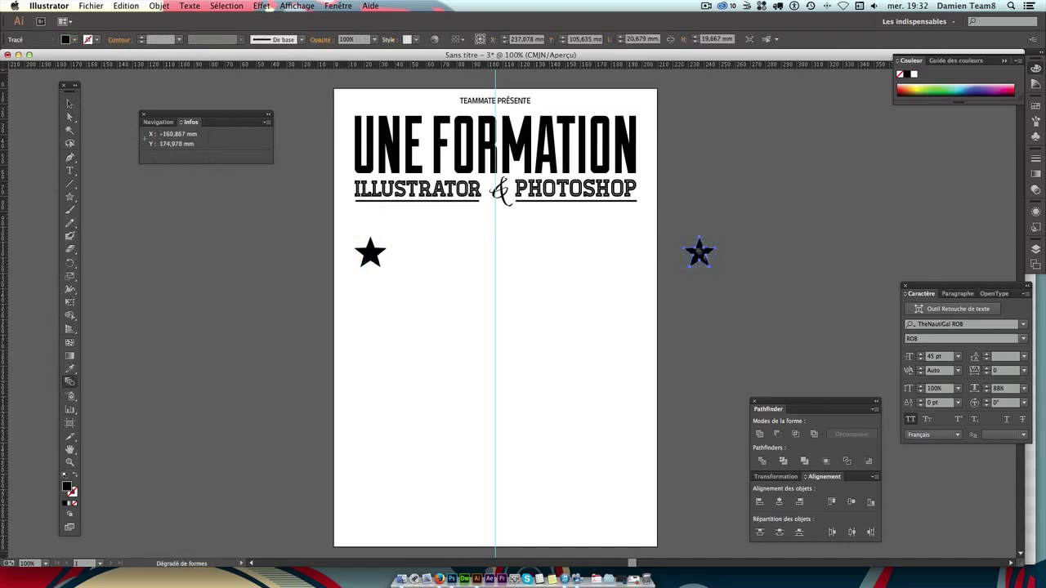
{"action": "left_click", "coordinate": [698, 253]}
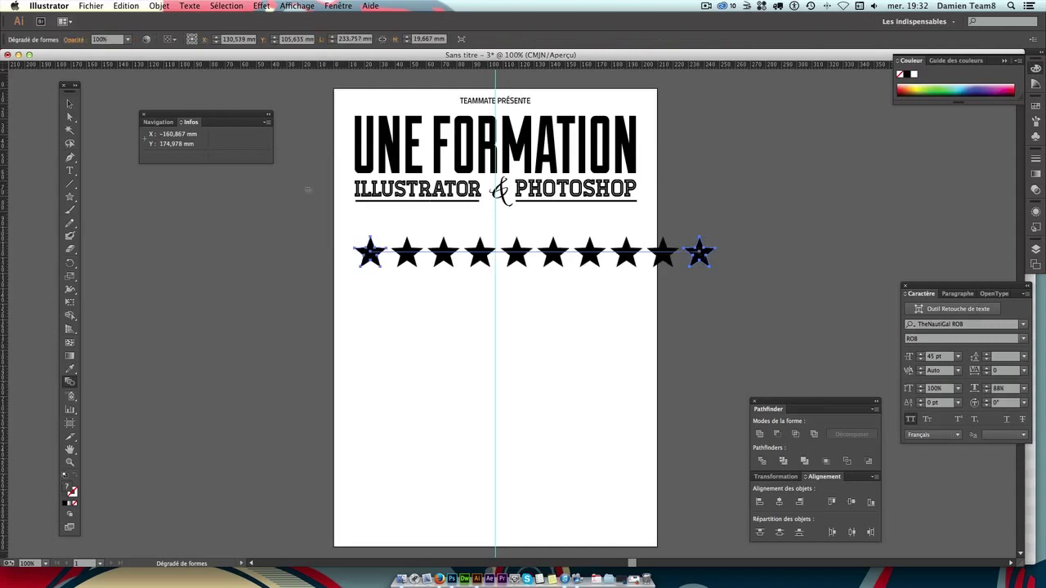
Move the blended ten-star row lower on the page.
{"action": "key", "text": "v"}
{"action": "left_click", "coordinate": [736, 221]}
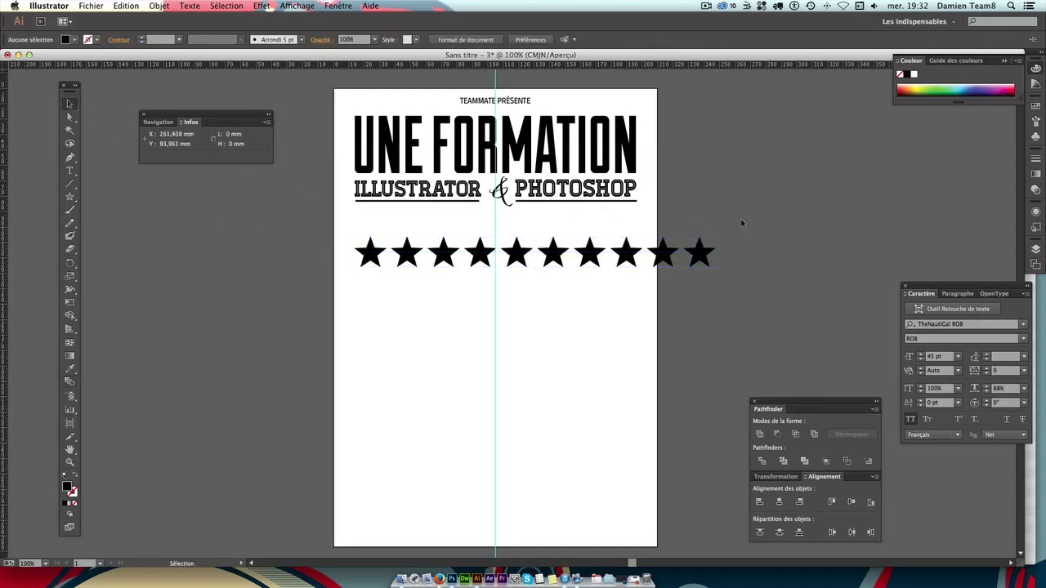
{"action": "left_click", "coordinate": [700, 254]}
{"action": "left_click", "coordinate": [542, 311]}
{"action": "left_click", "coordinate": [485, 257]}
{"action": "left_click_drag", "start_coordinate": [483, 297], "coordinate": [491, 268]}
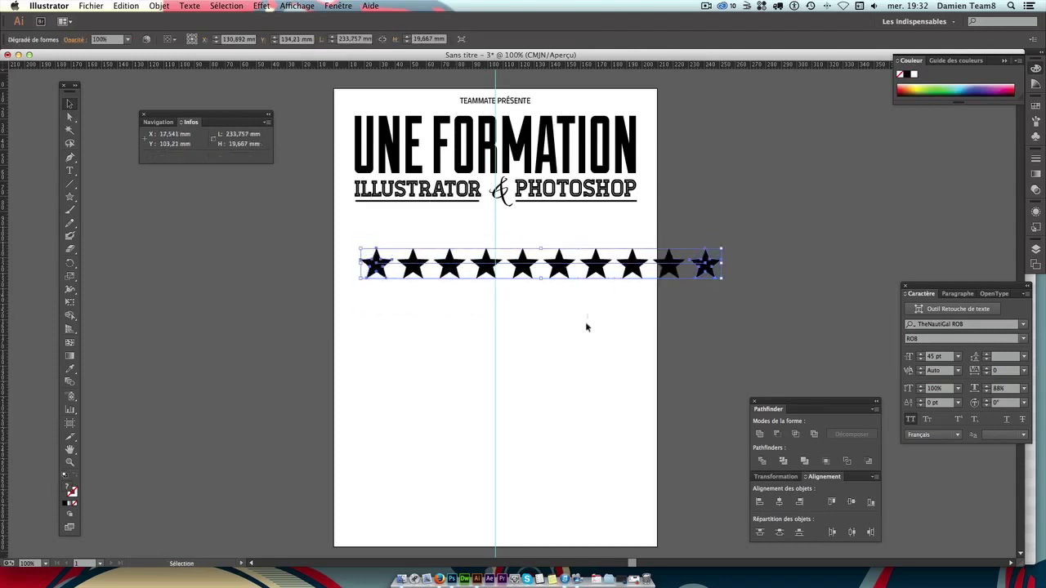
{"action": "left_click", "coordinate": [585, 321]}
{"action": "left_click", "coordinate": [571, 266]}
{"action": "mouse_move", "coordinate": [570, 267]}
{"action": "left_mouse_down"}
{"action": "mouse_move", "coordinate": [572, 288]}
{"action": "mouse_move", "coordinate": [605, 248]}
{"action": "left_mouse_up"}
{"action": "left_click", "coordinate": [598, 329]}
{"action": "left_click", "coordinate": [483, 294]}
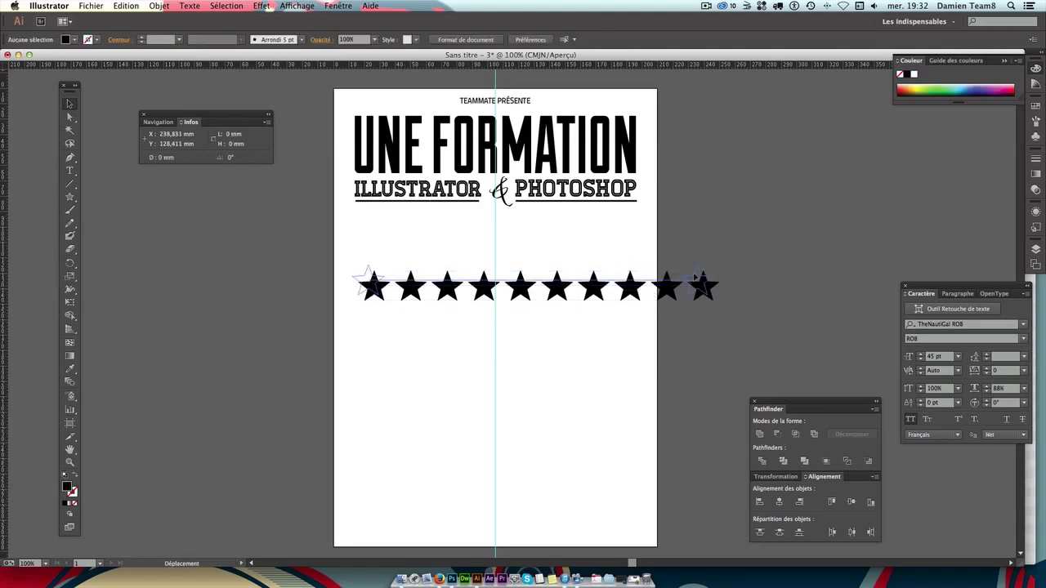
{"action": "left_click", "coordinate": [644, 471]}
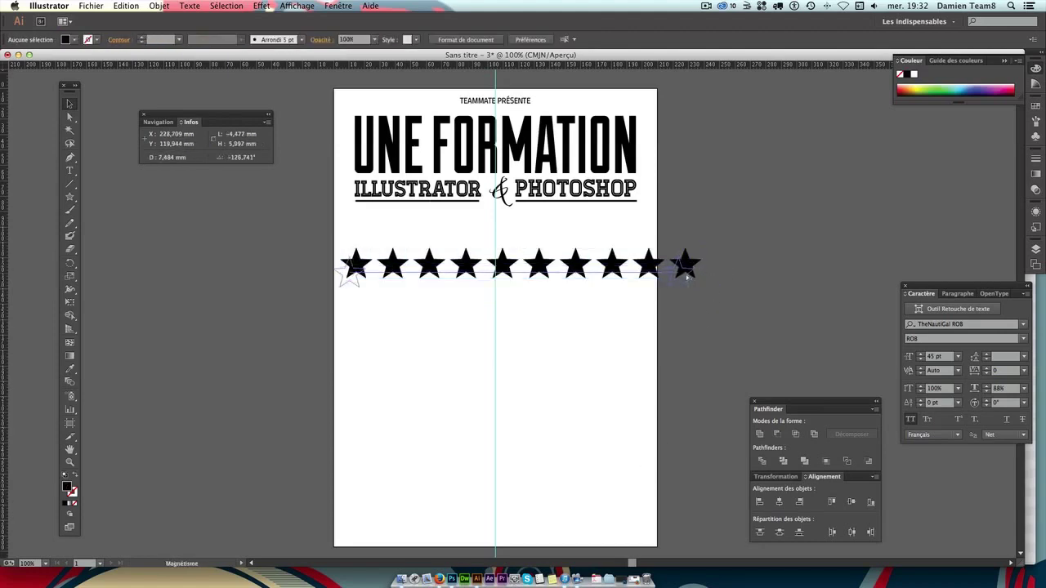
{"action": "left_click_drag", "start_coordinate": [699, 262], "coordinate": [683, 282]}
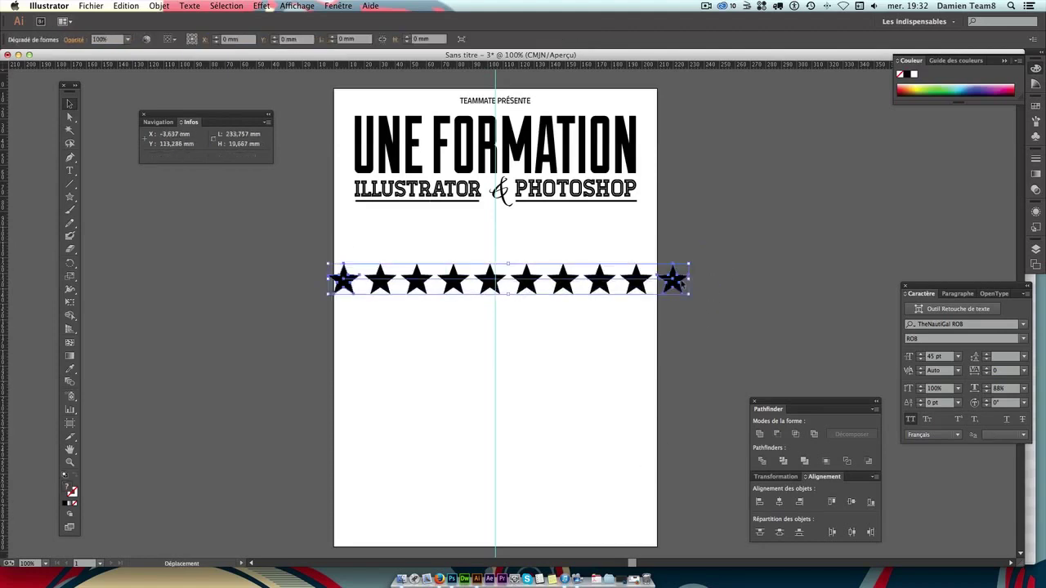
Expand the star blend into separate stars and ungroup them.
{"action": "left_click", "coordinate": [161, 7]}
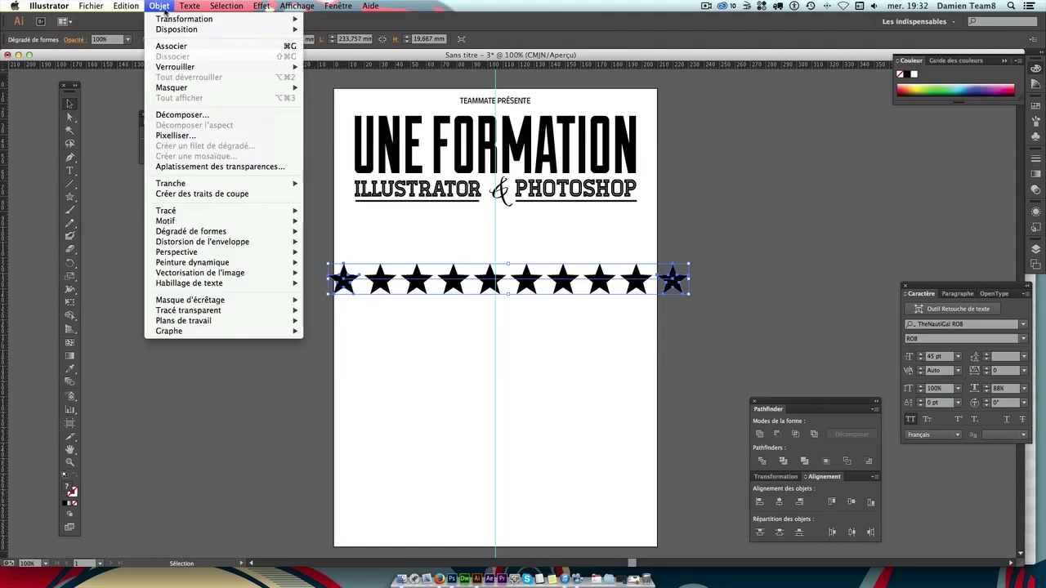
{"action": "left_click", "coordinate": [201, 114]}
{"action": "left_click", "coordinate": [562, 361]}
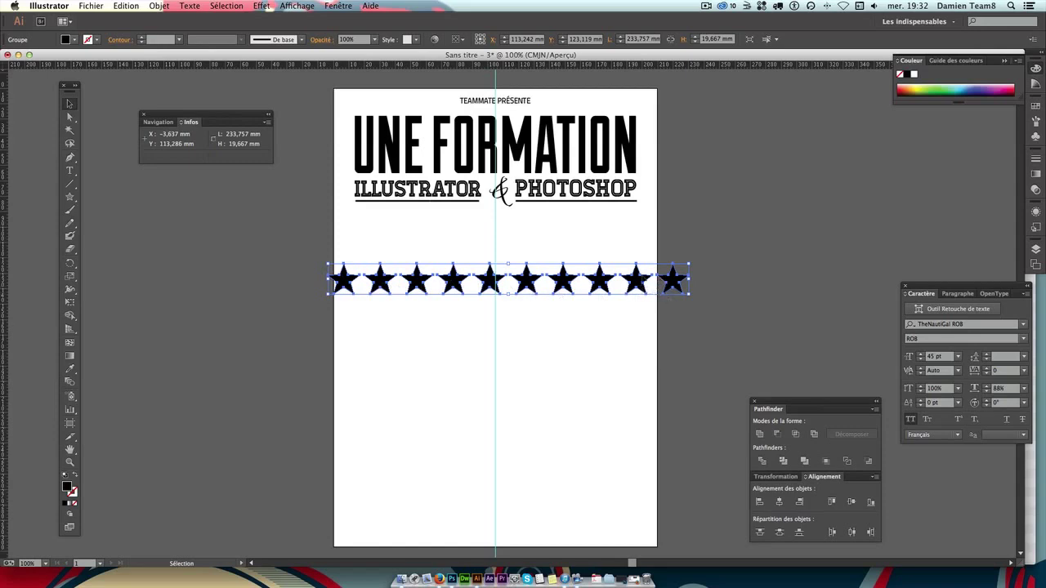
{"action": "left_click", "coordinate": [160, 6]}
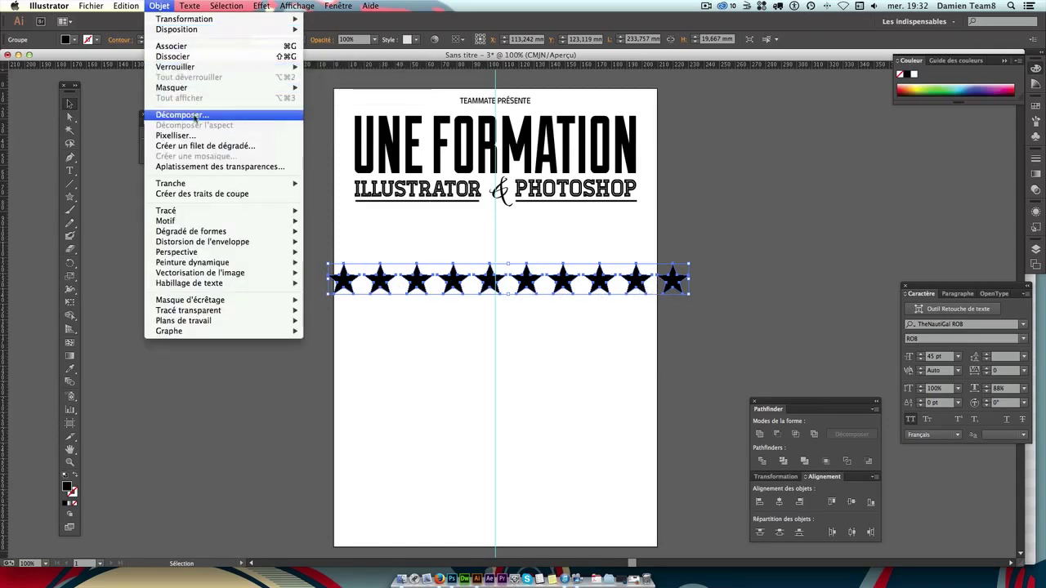
{"action": "left_click", "coordinate": [191, 57]}
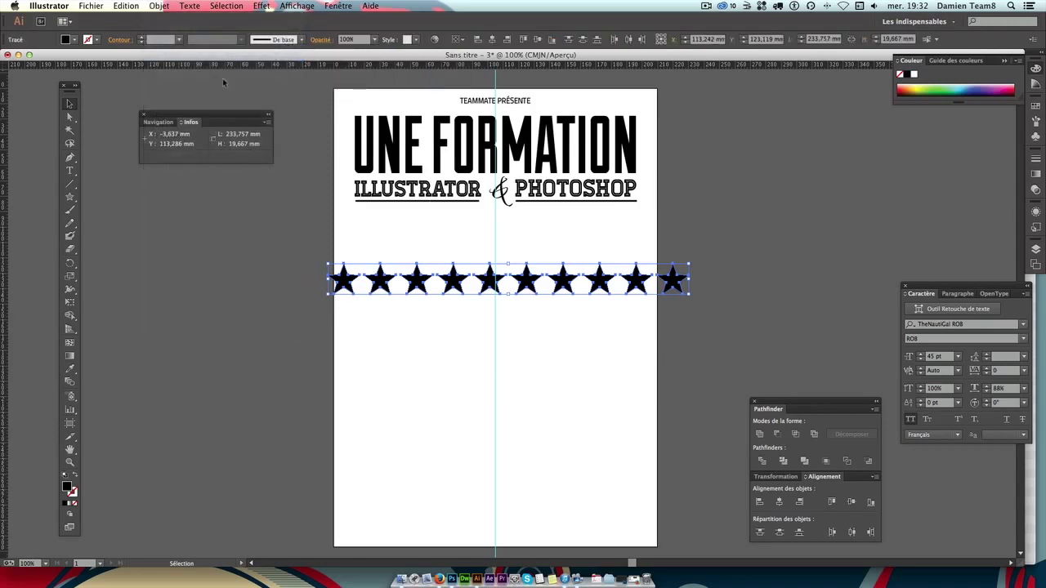
Drag individual stars out of the row to test them, then undo the moves.
{"action": "left_click", "coordinate": [725, 276]}
{"action": "left_click", "coordinate": [635, 281]}
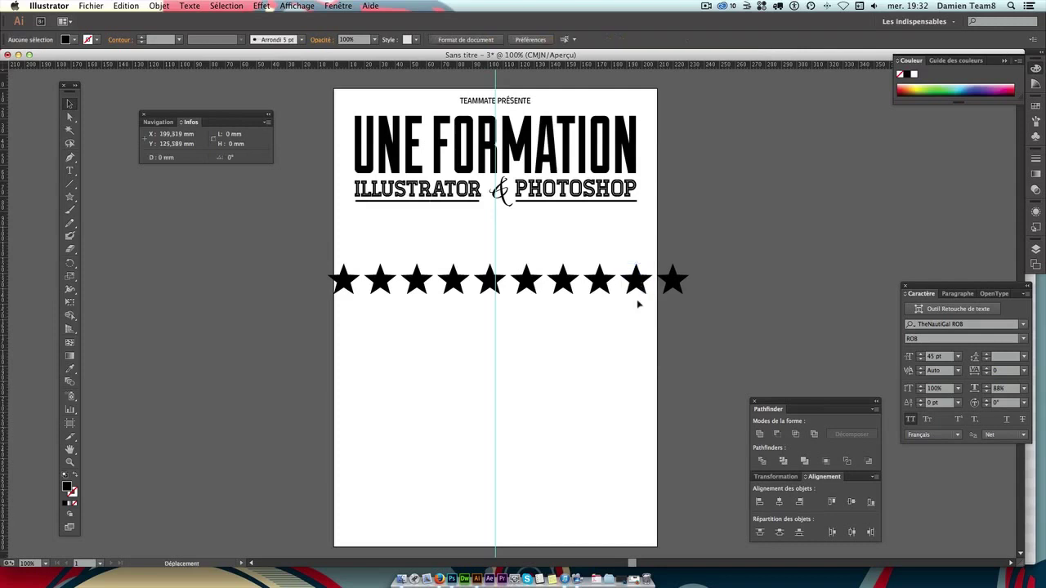
{"action": "left_click_drag", "start_coordinate": [637, 288], "coordinate": [627, 345]}
{"action": "left_click_drag", "start_coordinate": [563, 282], "coordinate": [561, 246]}
{"action": "left_click_drag", "start_coordinate": [535, 288], "coordinate": [536, 317]}
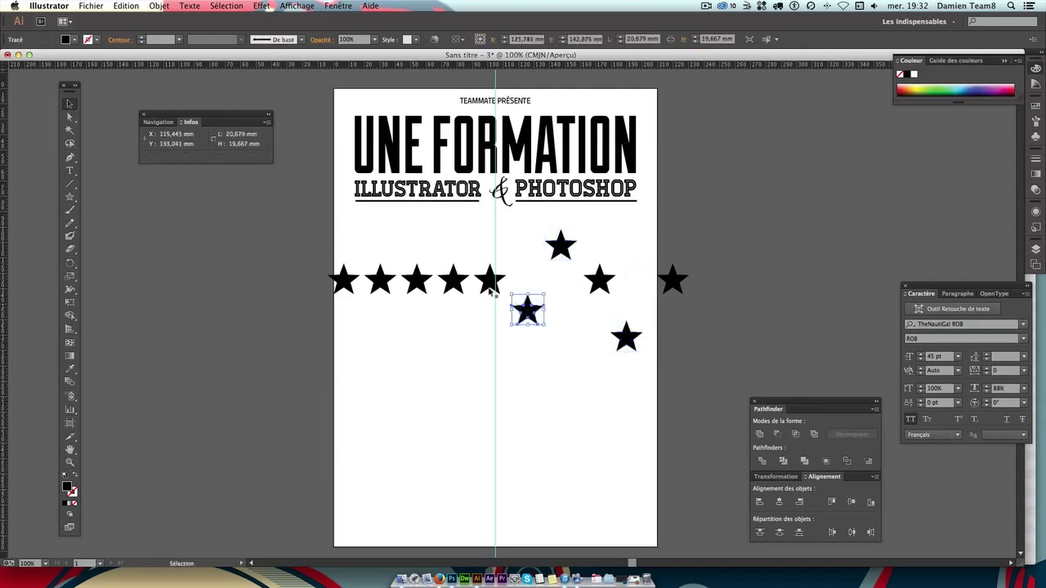
{"action": "left_click_drag", "start_coordinate": [455, 282], "coordinate": [458, 257]}
{"action": "left_click", "coordinate": [756, 256]}
{"action": "key", "text": "ctrl+z"}
{"action": "key", "text": "ctrl+z"}
{"action": "key", "text": "ctrl+z"}
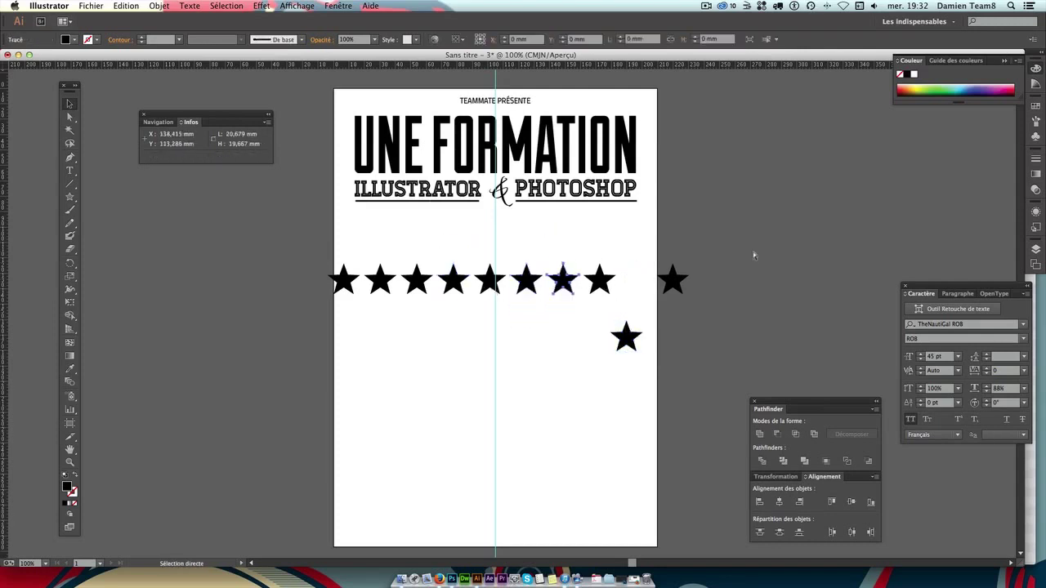
{"action": "key", "text": "ctrl+z"}
{"action": "key", "text": "ctrl+z"}
{"action": "key", "text": "ctrl+z"}
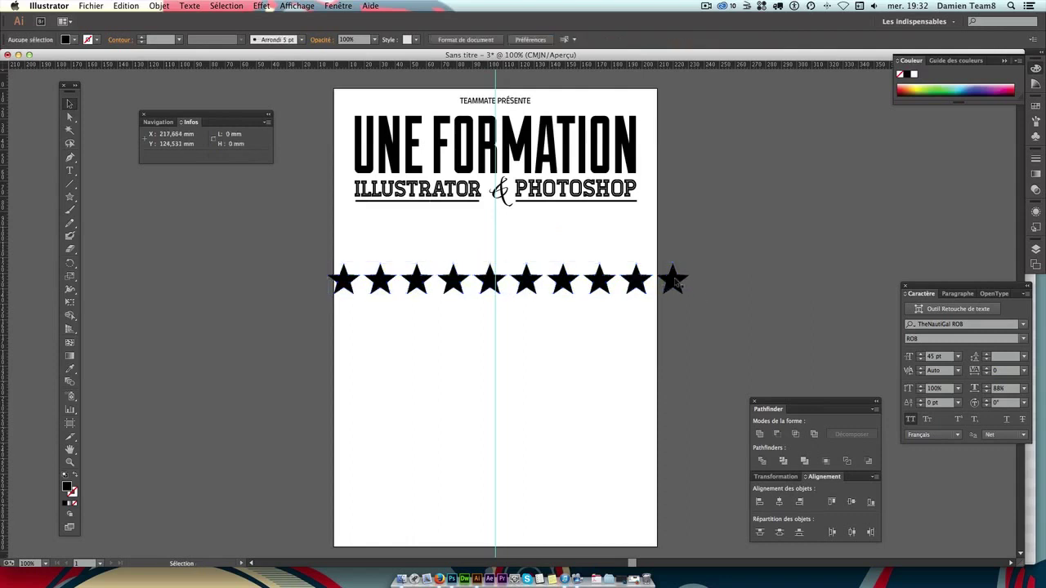
Scale the whole star row down proportionally.
{"action": "left_click", "coordinate": [680, 292]}
{"action": "left_click_drag", "start_coordinate": [691, 297], "coordinate": [572, 281]}
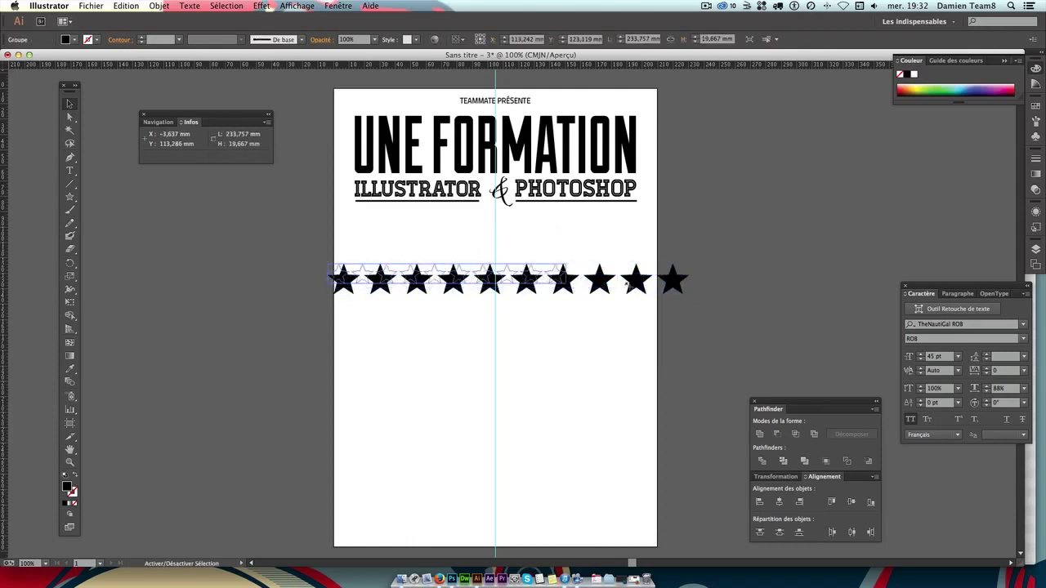
{"action": "left_click", "coordinate": [525, 283]}
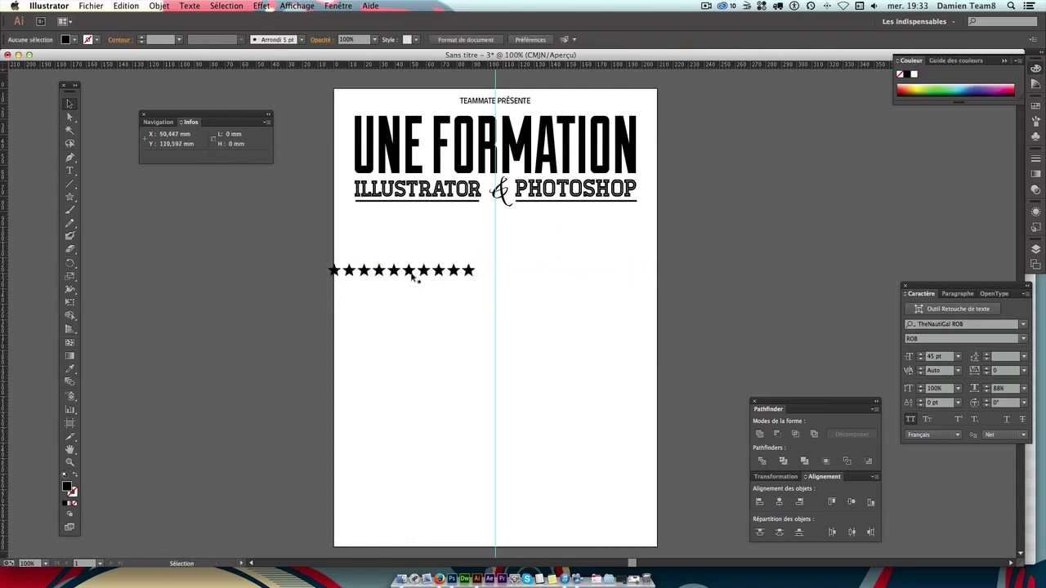
Move the star row up under the title toward the page centre.
{"action": "left_click_drag", "start_coordinate": [413, 274], "coordinate": [500, 227]}
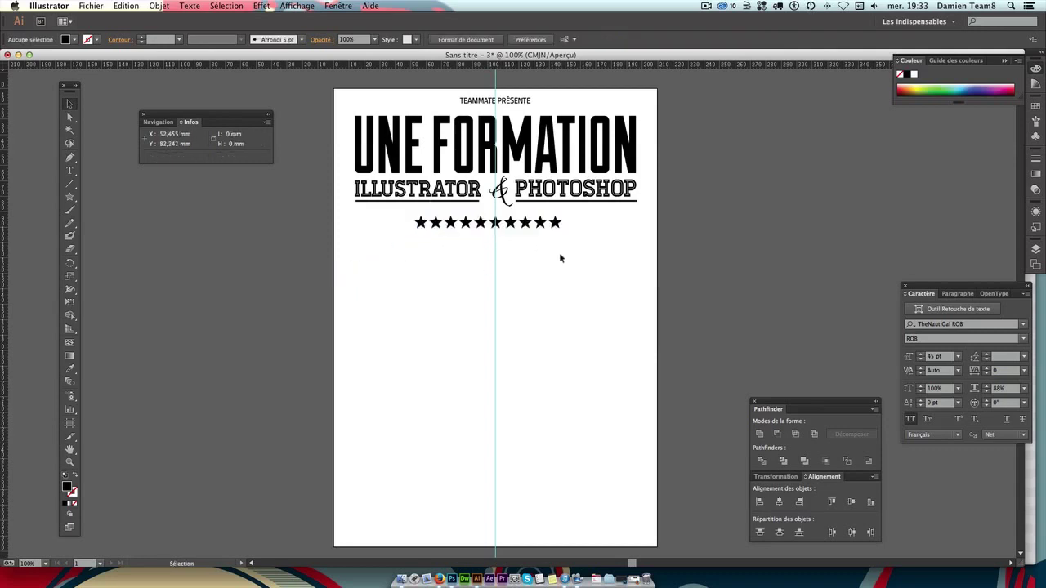
{"action": "left_click", "coordinate": [422, 227]}
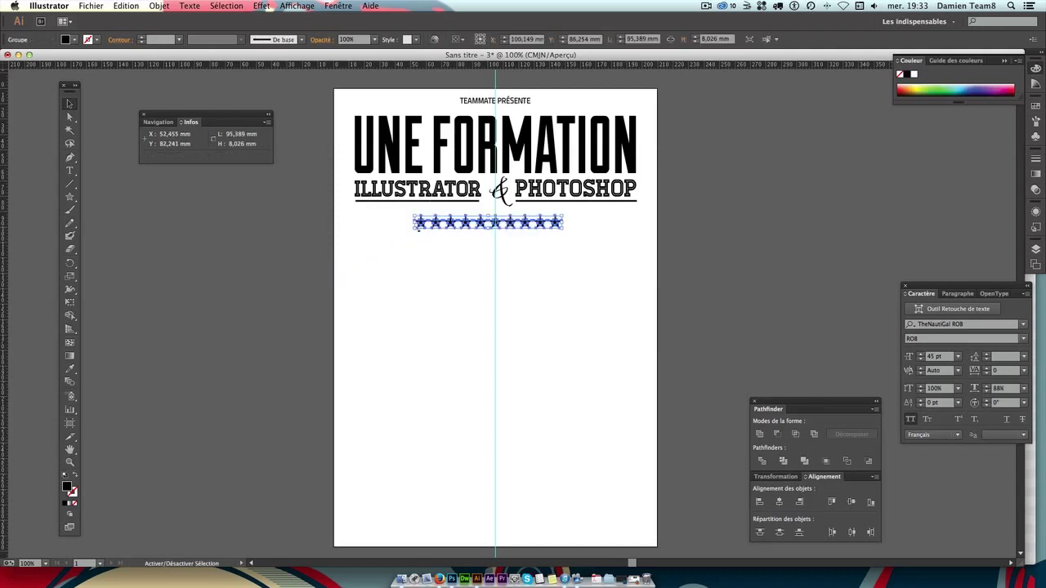
{"action": "left_click", "coordinate": [414, 234]}
{"action": "left_click", "coordinate": [422, 227]}
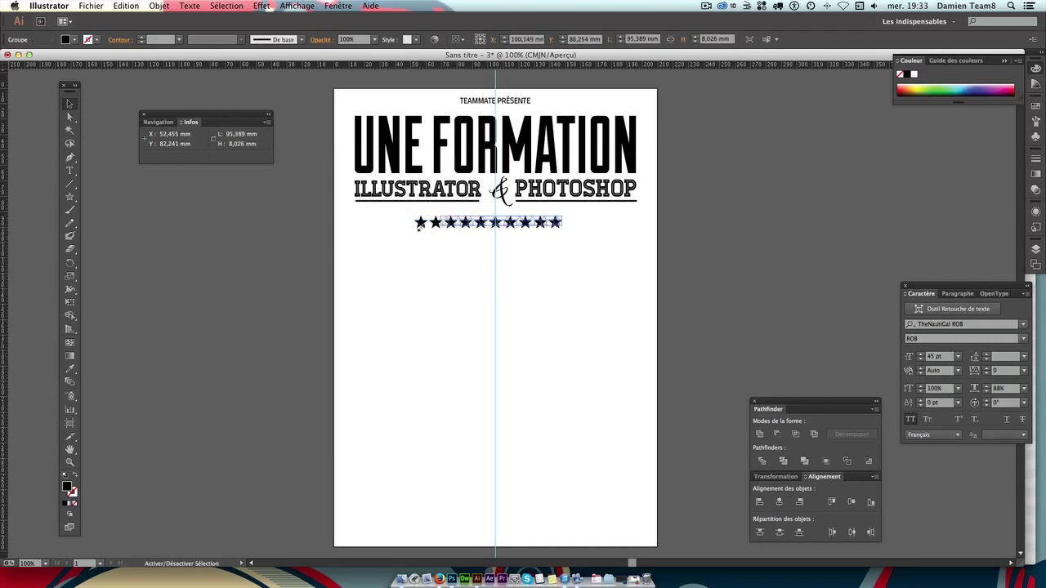
{"action": "left_click_drag", "start_coordinate": [420, 228], "coordinate": [446, 228]}
Nudge the star row until it is centred beneath the ILLUSTRATOR & PHOTOSHOP line.
{"action": "left_click", "coordinate": [624, 243]}
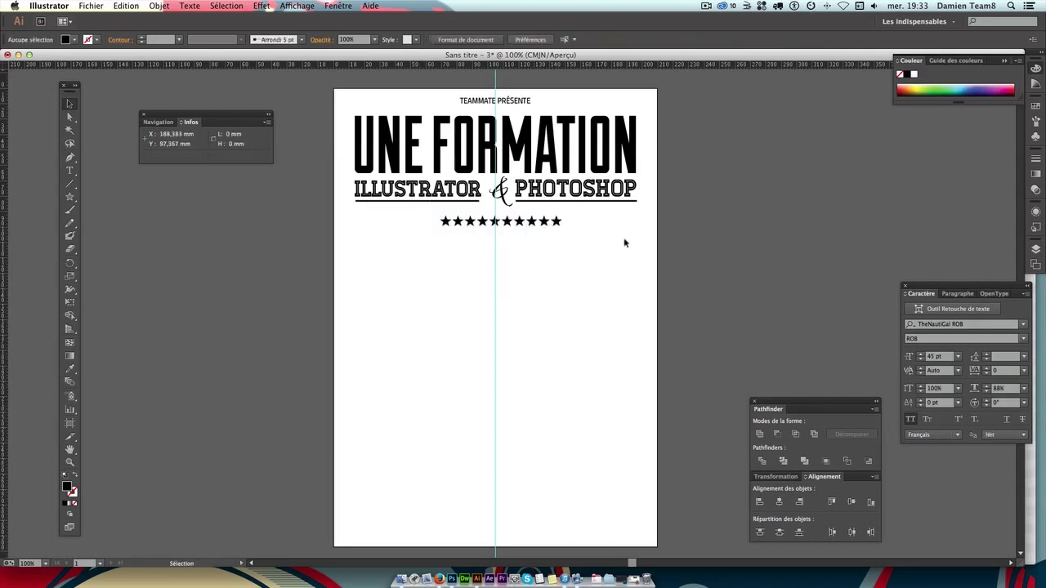
{"action": "left_click", "coordinate": [551, 222]}
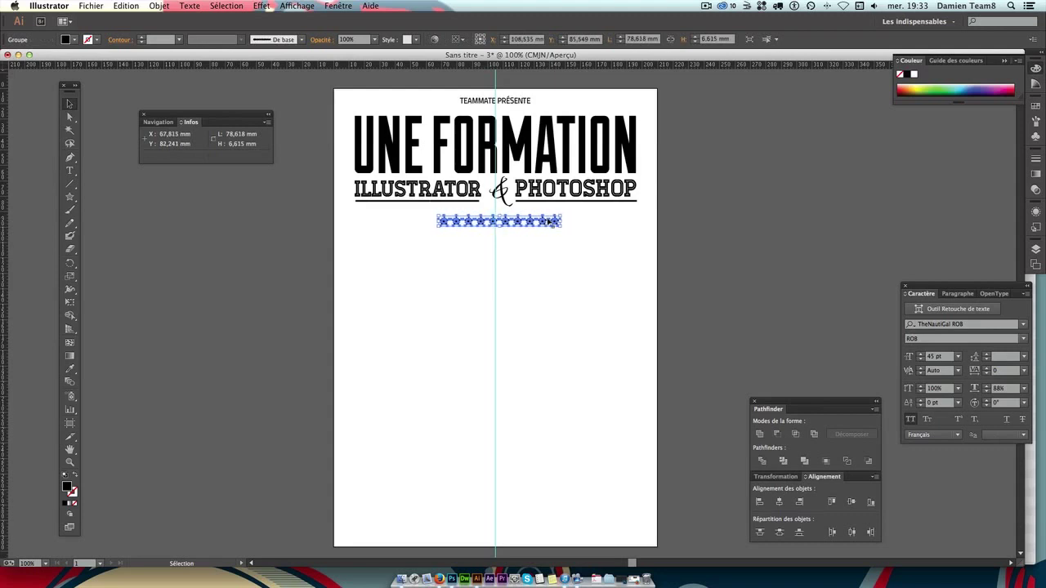
{"action": "left_click_drag", "start_coordinate": [551, 222], "coordinate": [548, 219]}
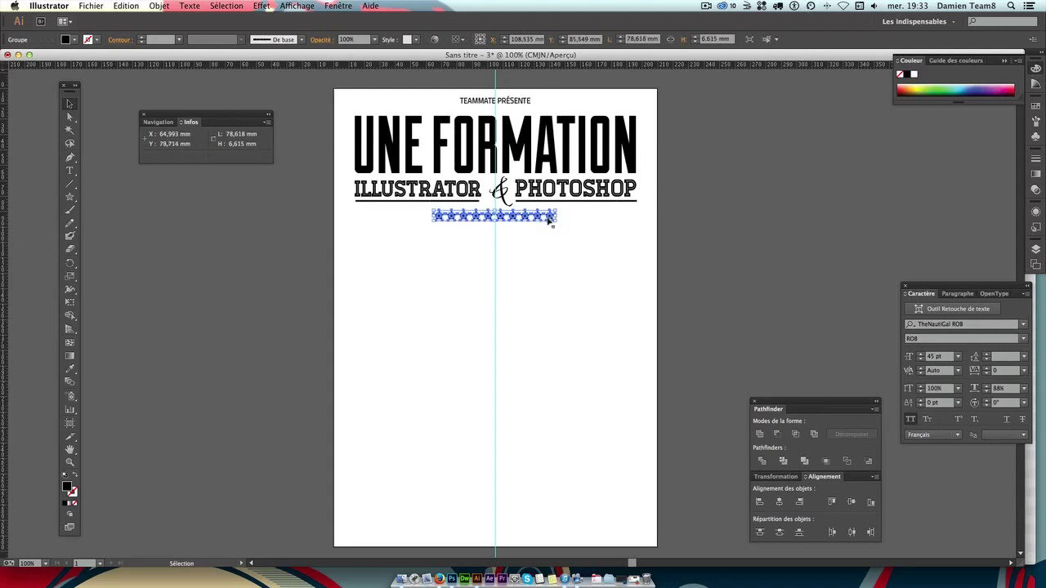
{"action": "left_click", "coordinate": [579, 252]}
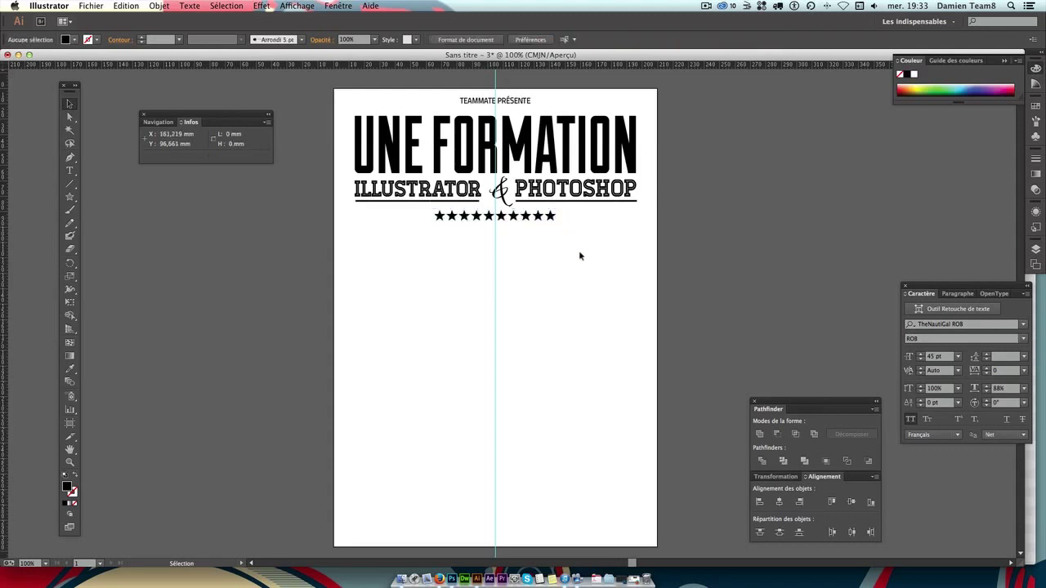
{"action": "scroll", "coordinate": [562, 324], "scroll_direction": "down", "scroll_amount": 1}
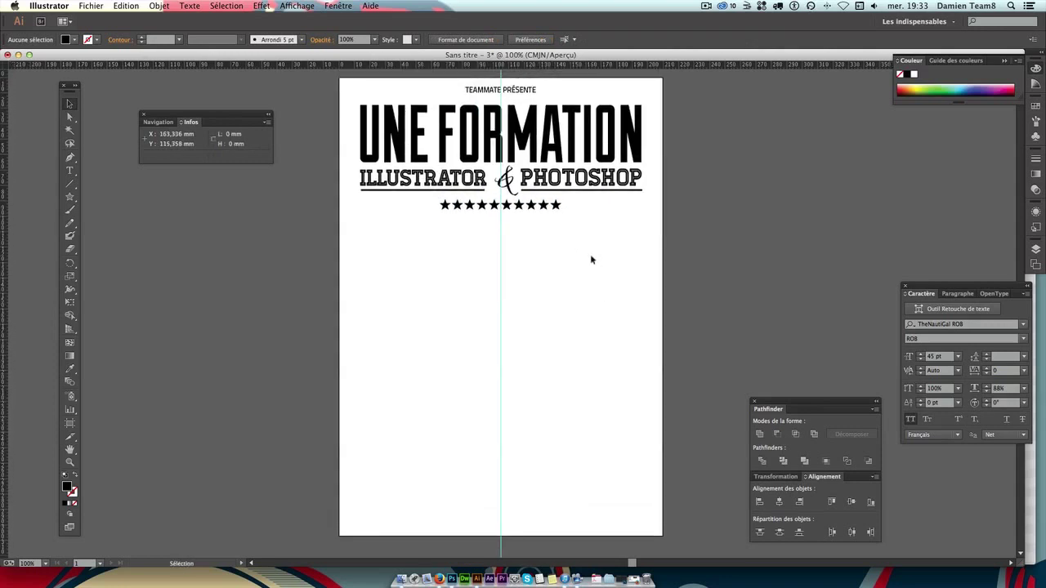
{"action": "left_click", "coordinate": [471, 209]}
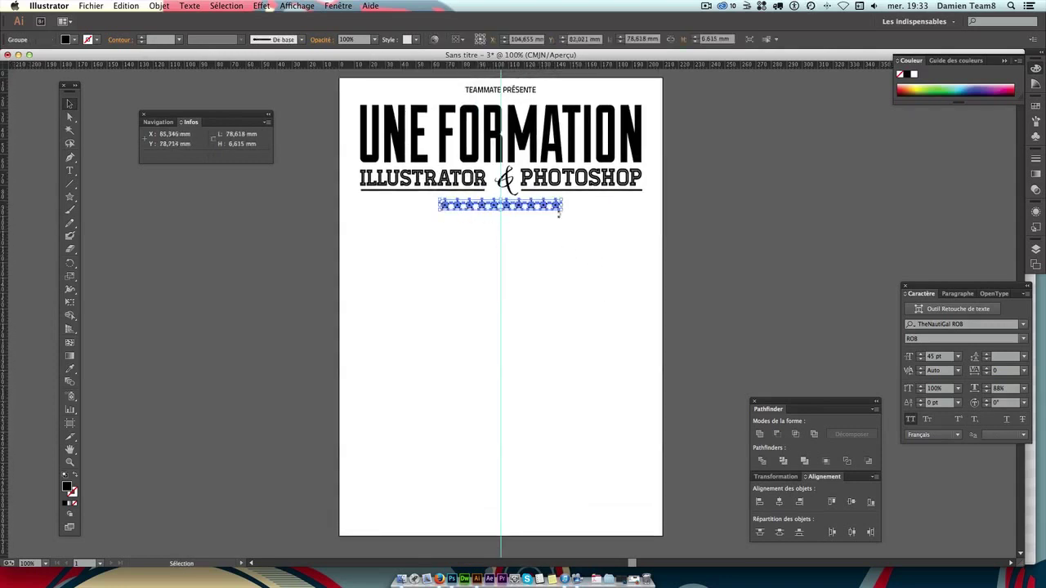
{"action": "left_click", "coordinate": [581, 229]}
{"action": "left_click", "coordinate": [561, 209]}
{"action": "left_click", "coordinate": [599, 251]}
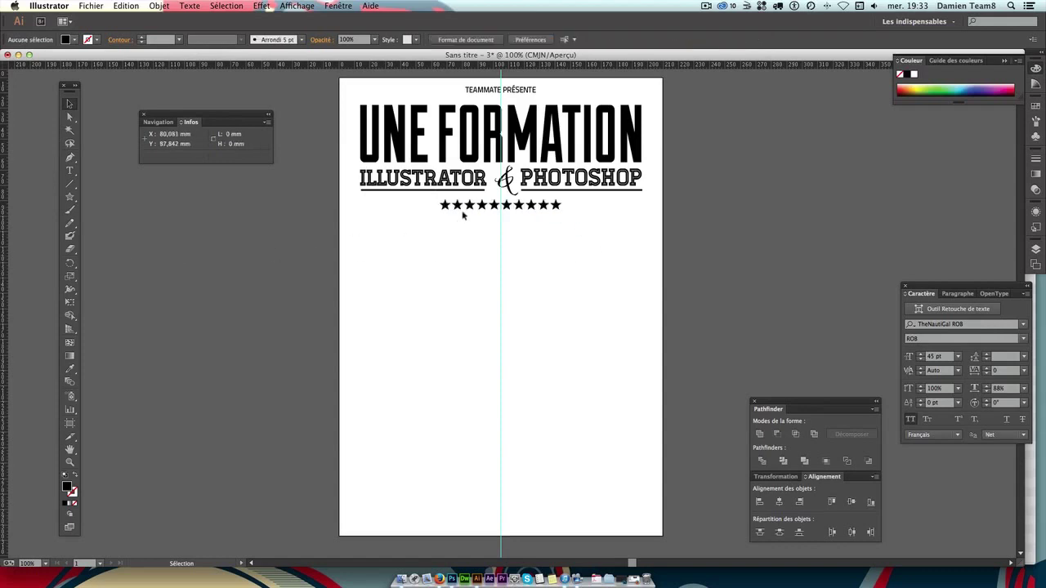
Open the Blend Options and cancel without changes.
{"action": "double_click", "coordinate": [70, 381]}
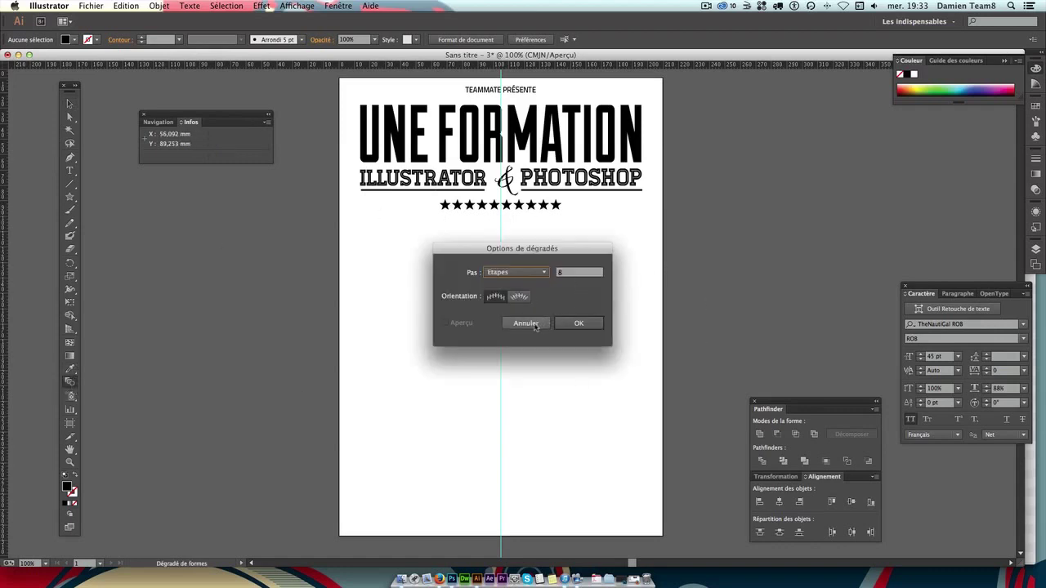
{"action": "left_click", "coordinate": [539, 324]}
{"action": "left_click", "coordinate": [70, 103]}
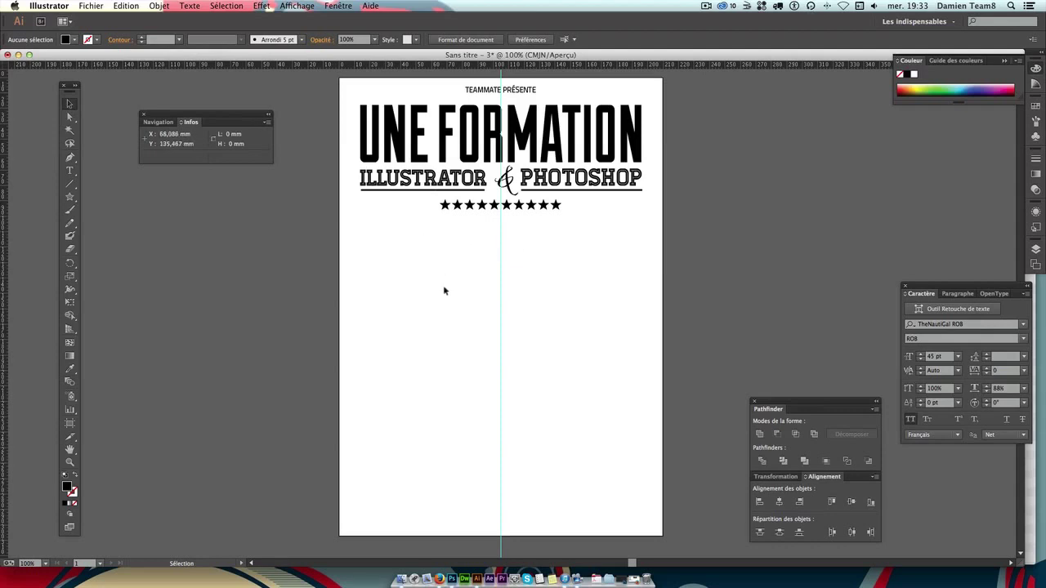
Create an 80 × 15 px black rectangle (28.222 × 5.292 mm) below the stars.
{"action": "left_click_drag", "start_coordinate": [70, 197], "coordinate": [129, 198]}
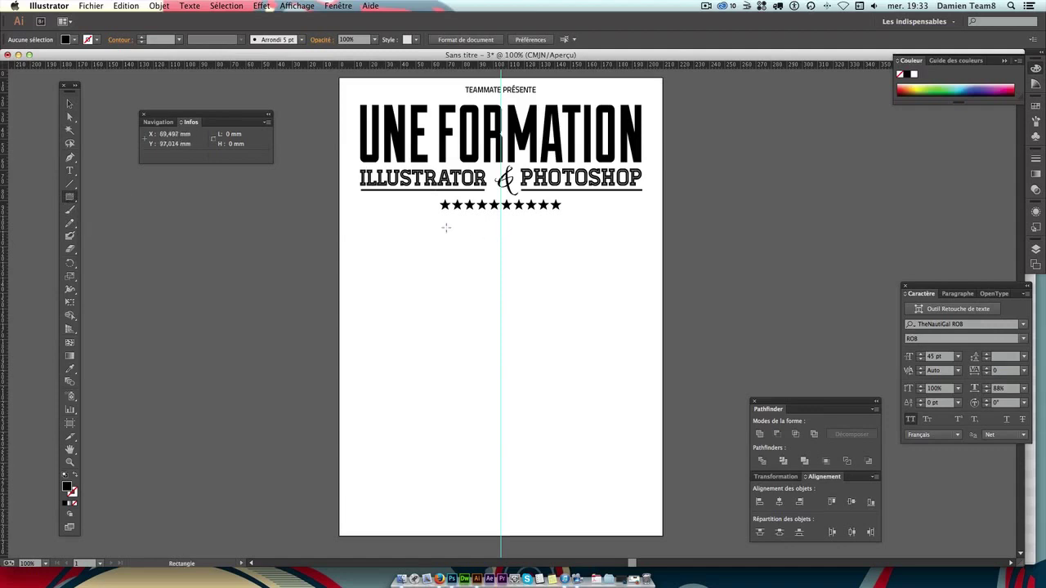
{"action": "left_click", "coordinate": [441, 260]}
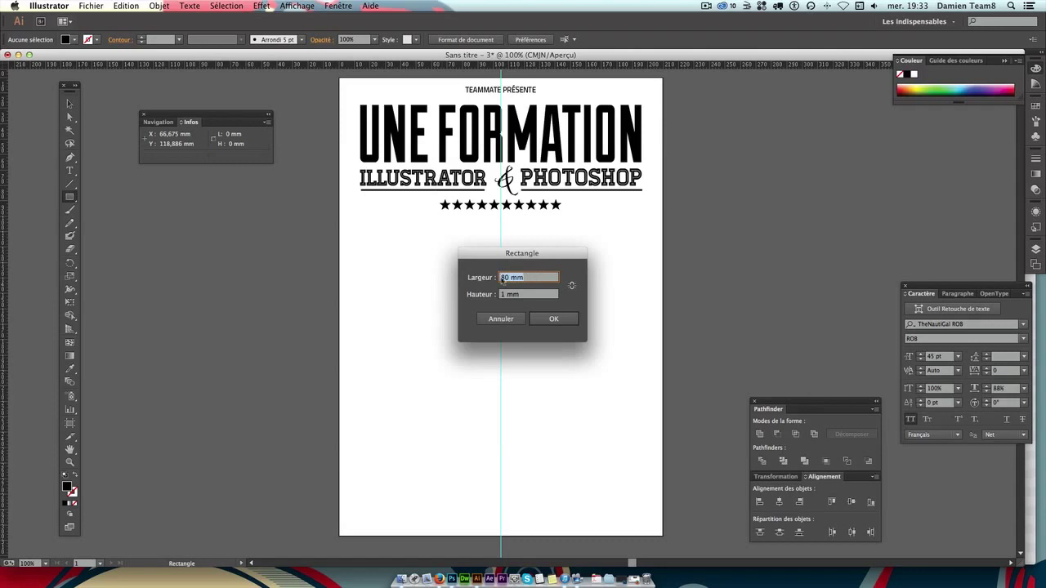
{"action": "type", "text": "80"}
{"action": "key", "text": "Tab"}
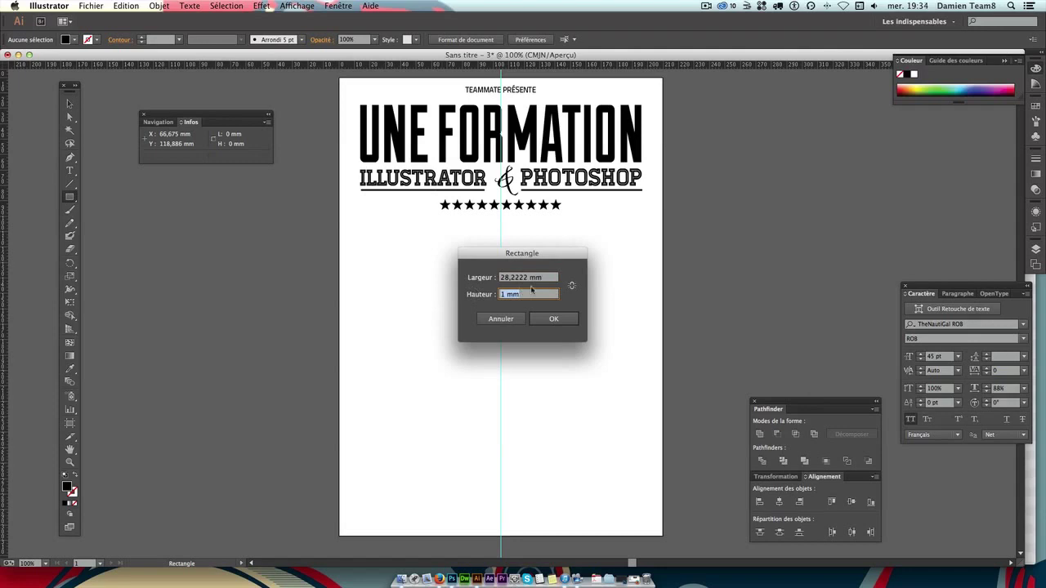
{"action": "type", "text": "15"}
{"action": "key", "text": "Return"}
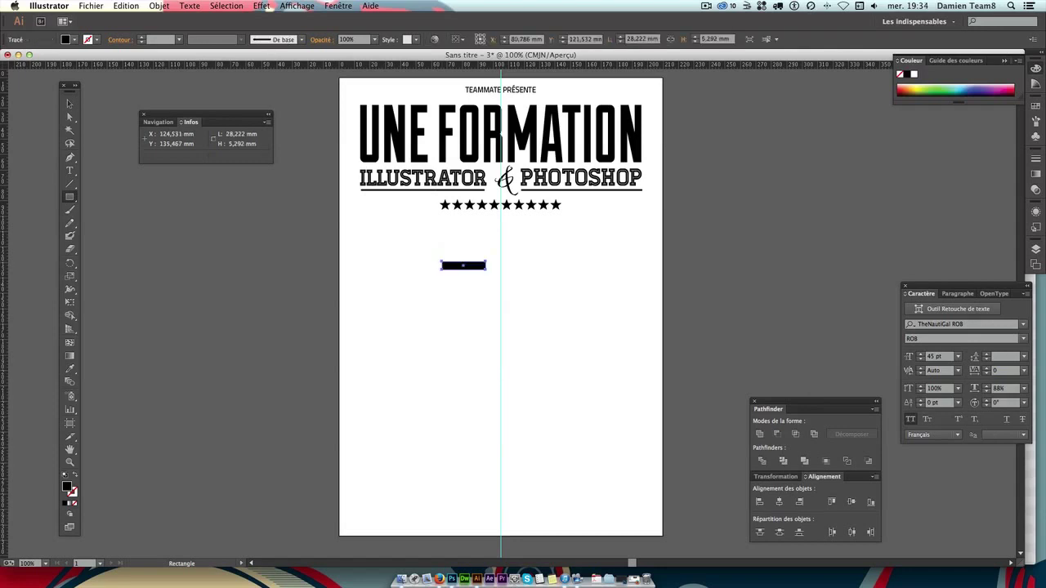
{"action": "left_click", "coordinate": [69, 102]}
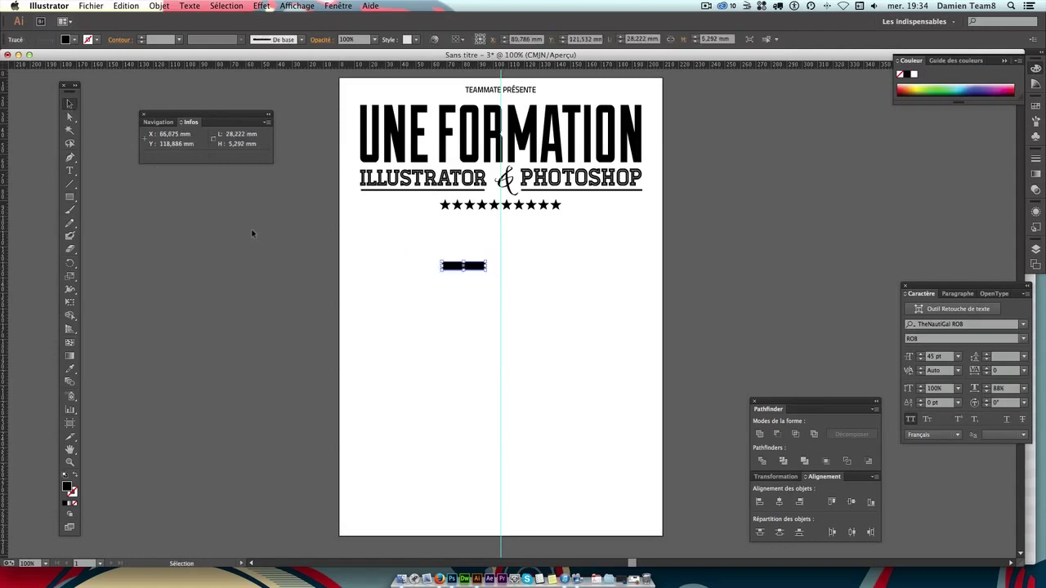
Stretch the black rectangle wider and taller and move it just below the stars.
{"action": "left_click_drag", "start_coordinate": [489, 274], "coordinate": [559, 296]}
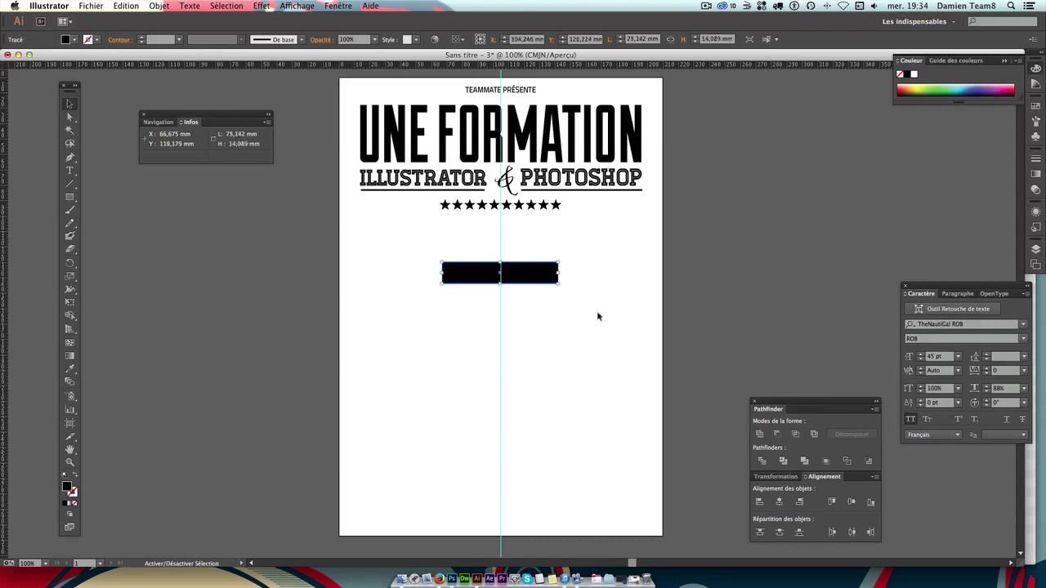
{"action": "left_click", "coordinate": [576, 317]}
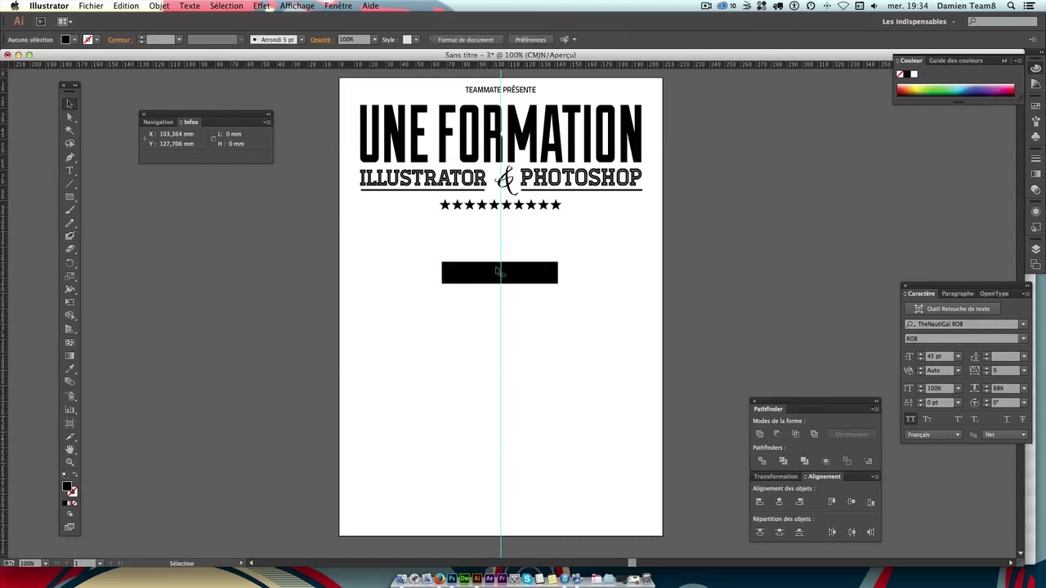
{"action": "left_click_drag", "start_coordinate": [479, 277], "coordinate": [476, 231]}
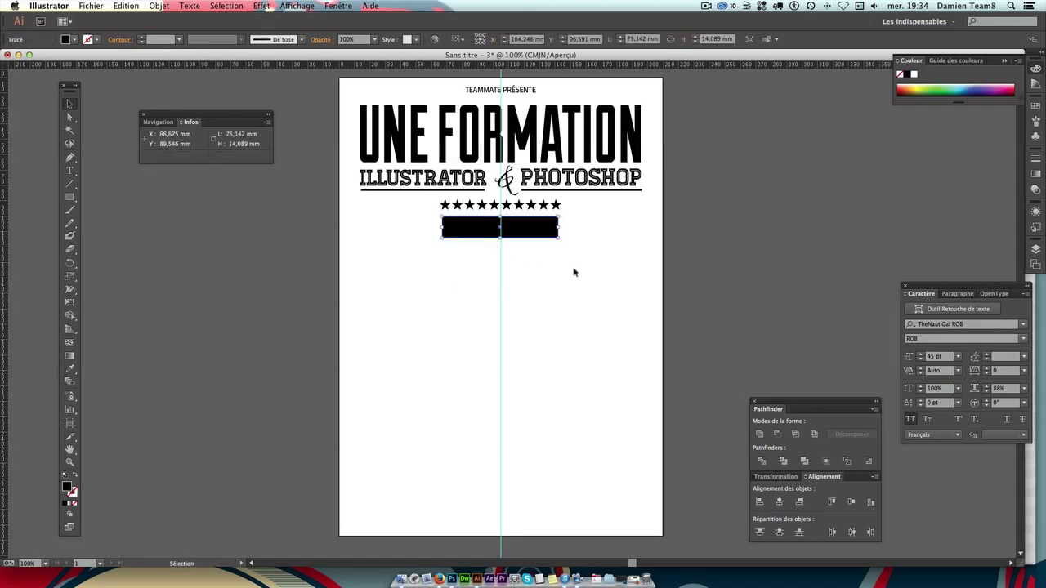
{"action": "left_click", "coordinate": [573, 272]}
{"action": "left_click", "coordinate": [472, 235]}
Fine-tune the bar to about 75 by 16 mm, centred on the page.
{"action": "left_click_drag", "start_coordinate": [500, 238], "coordinate": [500, 242]}
{"action": "left_click", "coordinate": [541, 260]}
{"action": "left_click", "coordinate": [494, 240]}
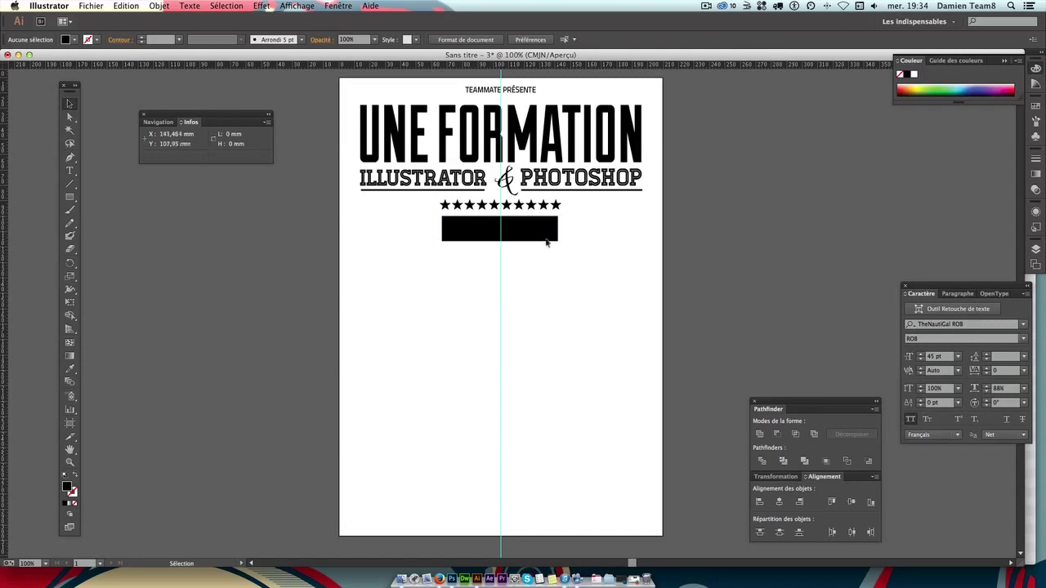
{"action": "left_click_drag", "start_coordinate": [540, 236], "coordinate": [541, 235]}
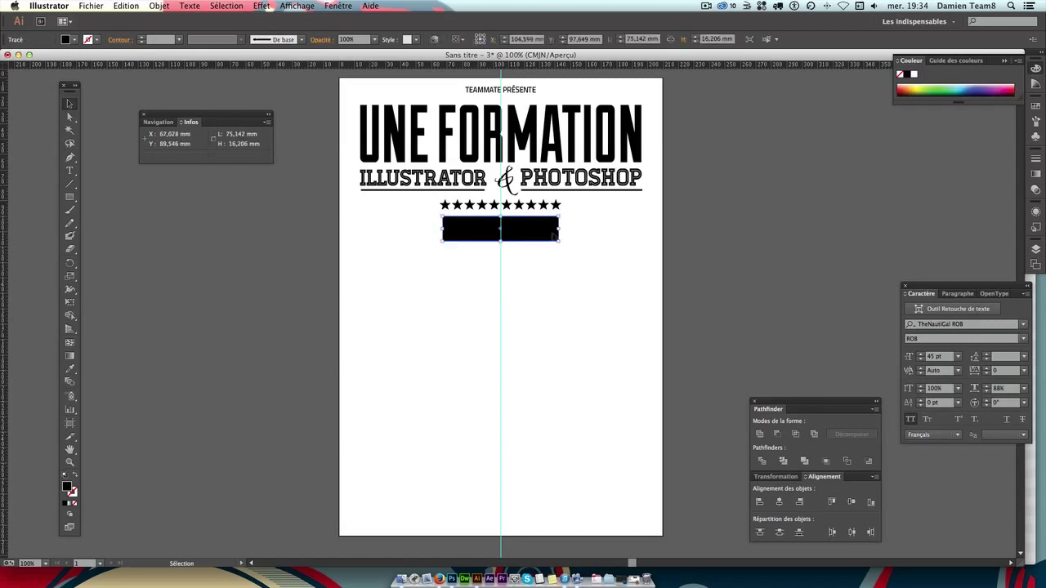
{"action": "left_click", "coordinate": [585, 229]}
Zoom in on the title, stars and bar, then reselect the black bar.
{"action": "key", "text": "ctrl+plus"}
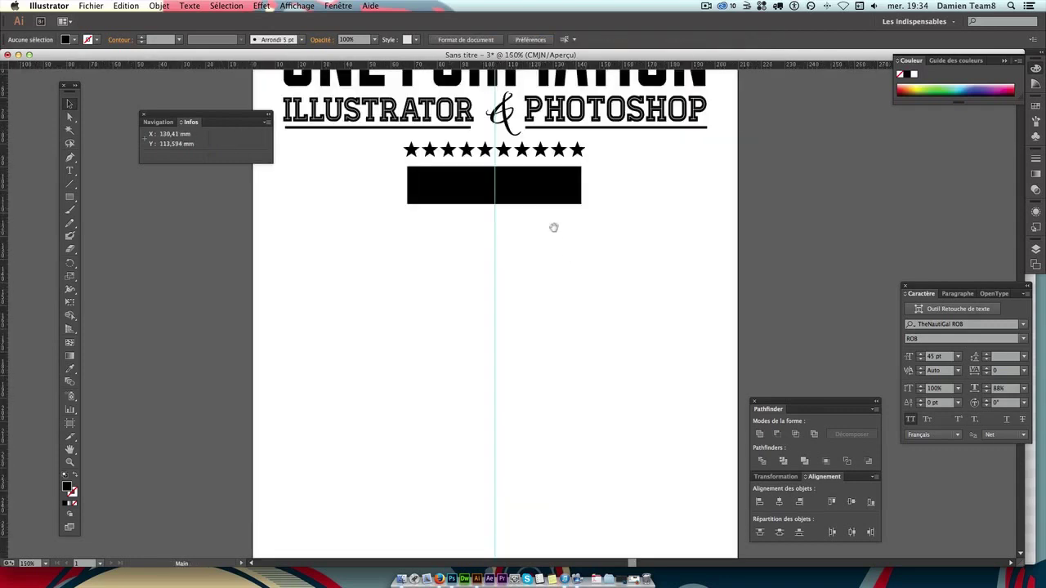
{"action": "left_click_drag", "start_coordinate": [553, 228], "coordinate": [530, 335]}
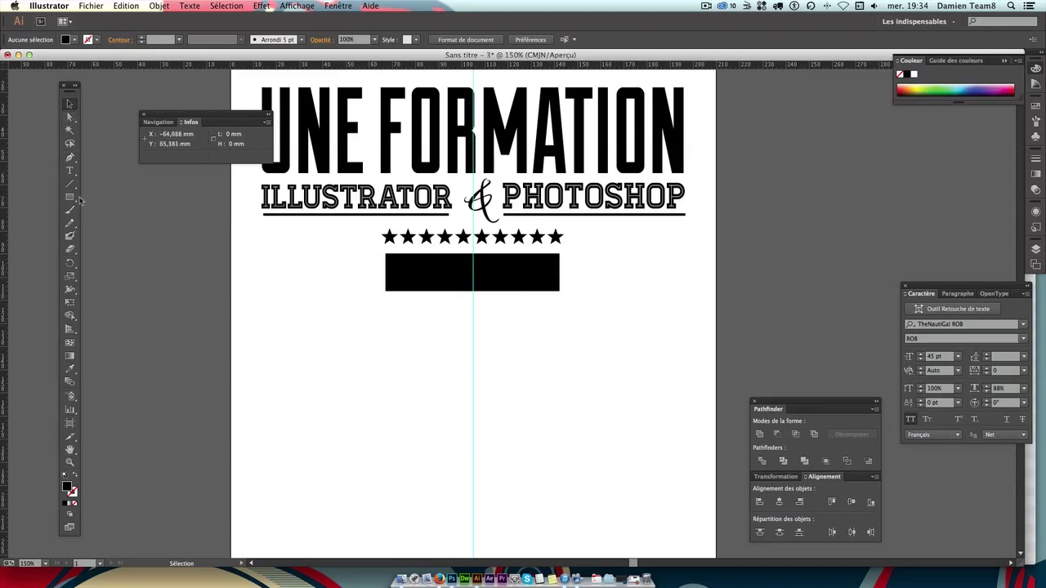
{"action": "left_click", "coordinate": [70, 197]}
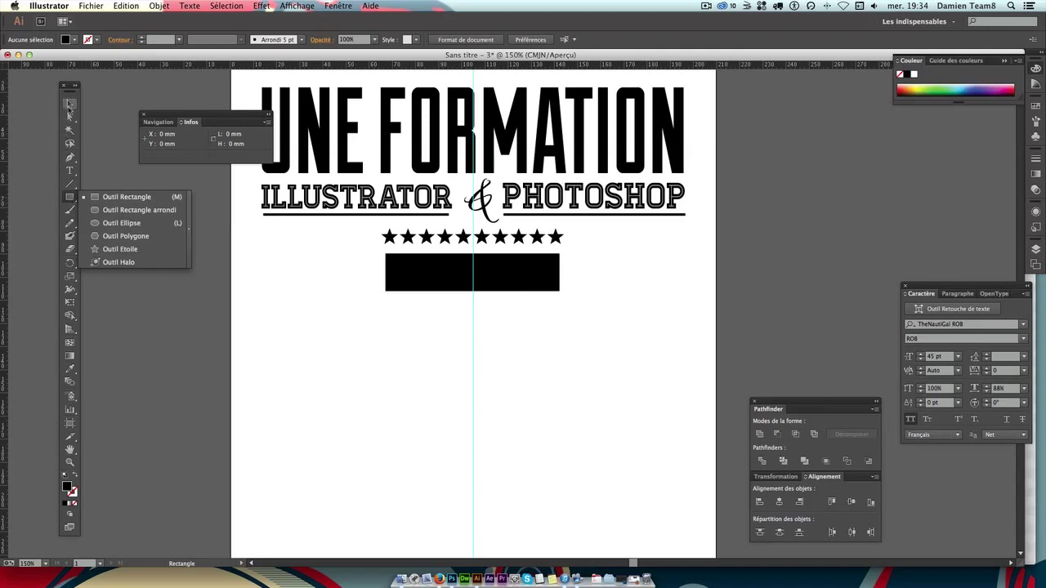
{"action": "left_click", "coordinate": [71, 105]}
{"action": "left_click", "coordinate": [405, 263]}
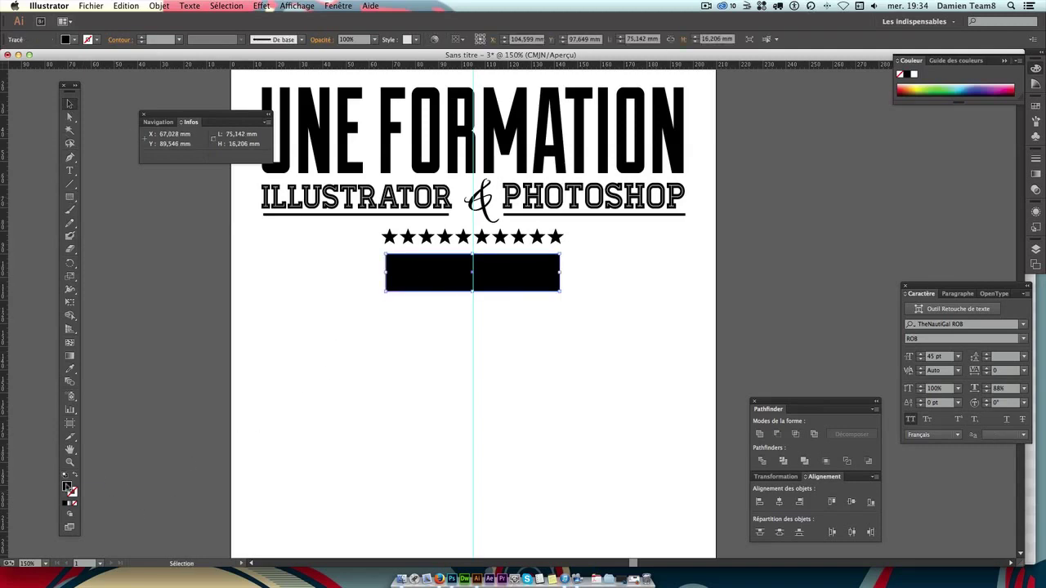
Fill the bar with grey #727272.
{"action": "double_click", "coordinate": [67, 487]}
{"action": "type", "text": "727272"}
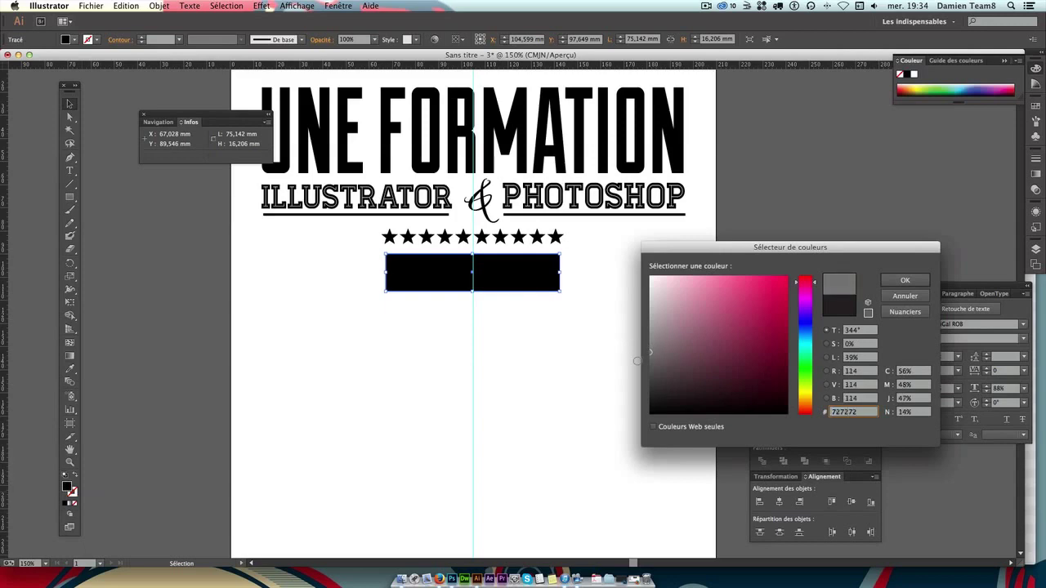
{"action": "left_click_drag", "start_coordinate": [637, 360], "coordinate": [637, 362]}
{"action": "key", "text": "Return"}
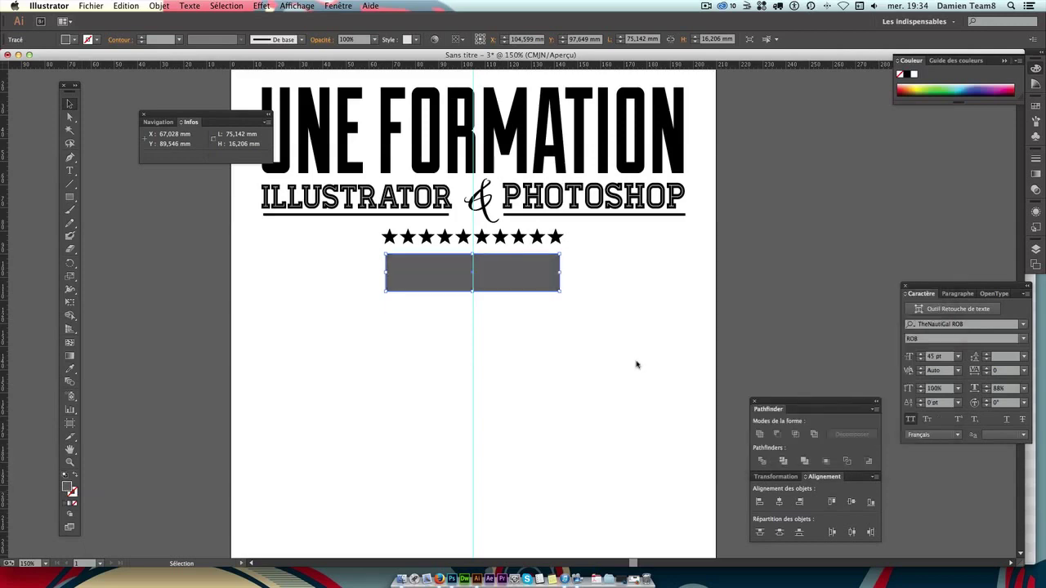
{"action": "left_click", "coordinate": [635, 362]}
Set the Star tool to 3 points to make a triangle.
{"action": "left_click", "coordinate": [71, 197]}
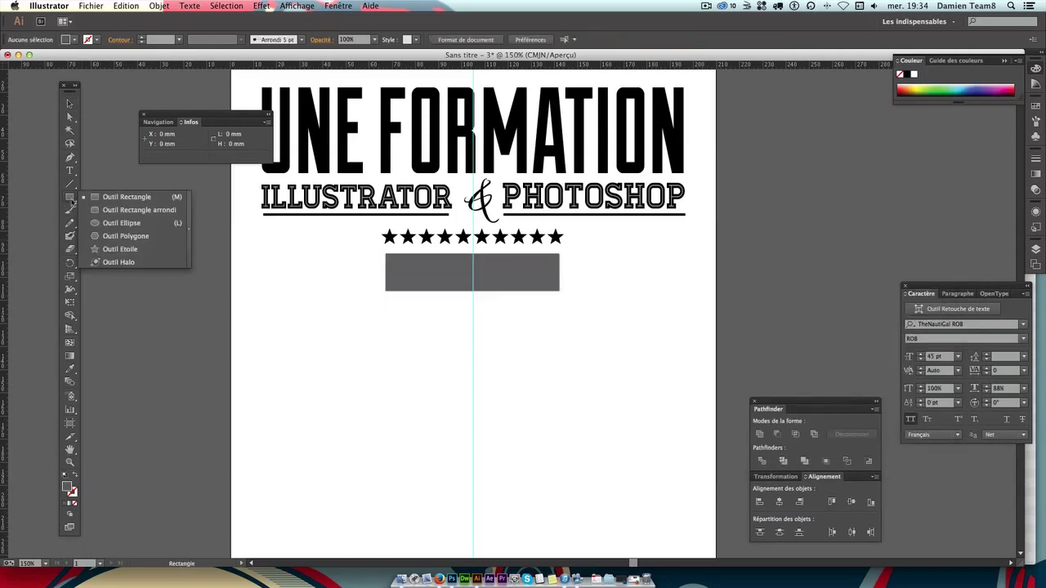
{"action": "left_click", "coordinate": [120, 248]}
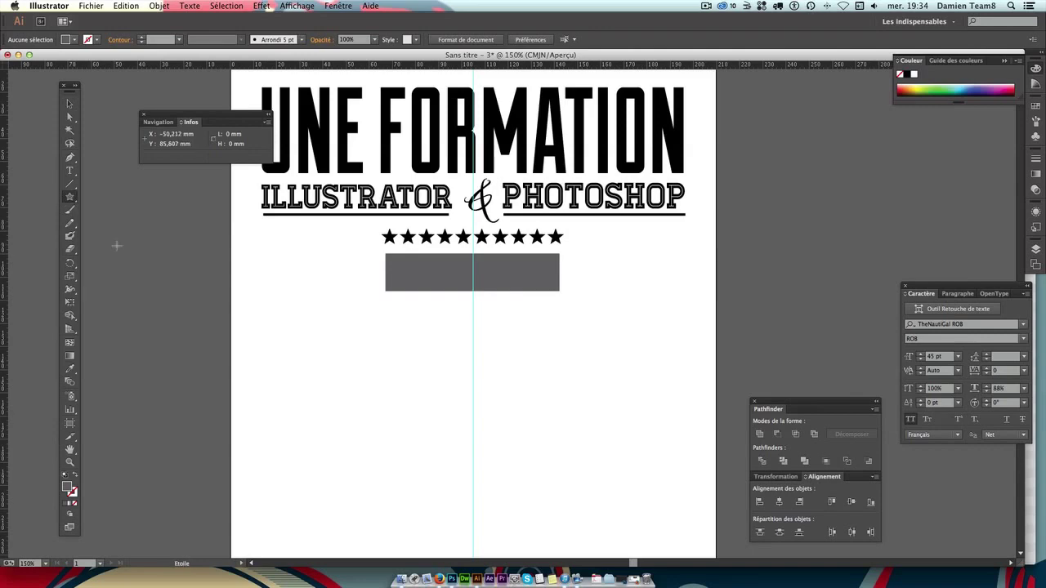
{"action": "left_click", "coordinate": [446, 347]}
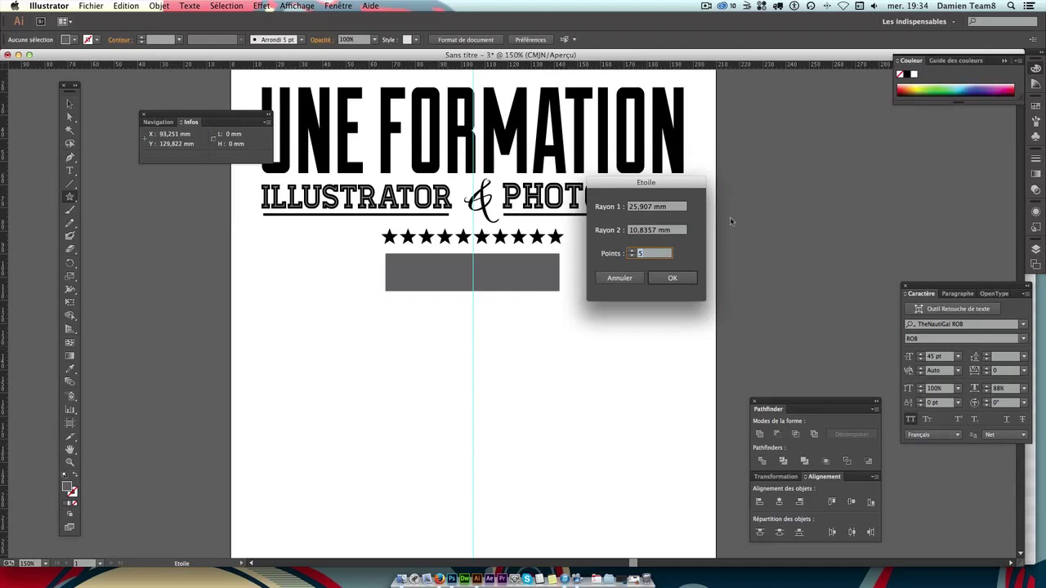
{"action": "type", "text": "3"}
{"action": "key", "text": "Return"}
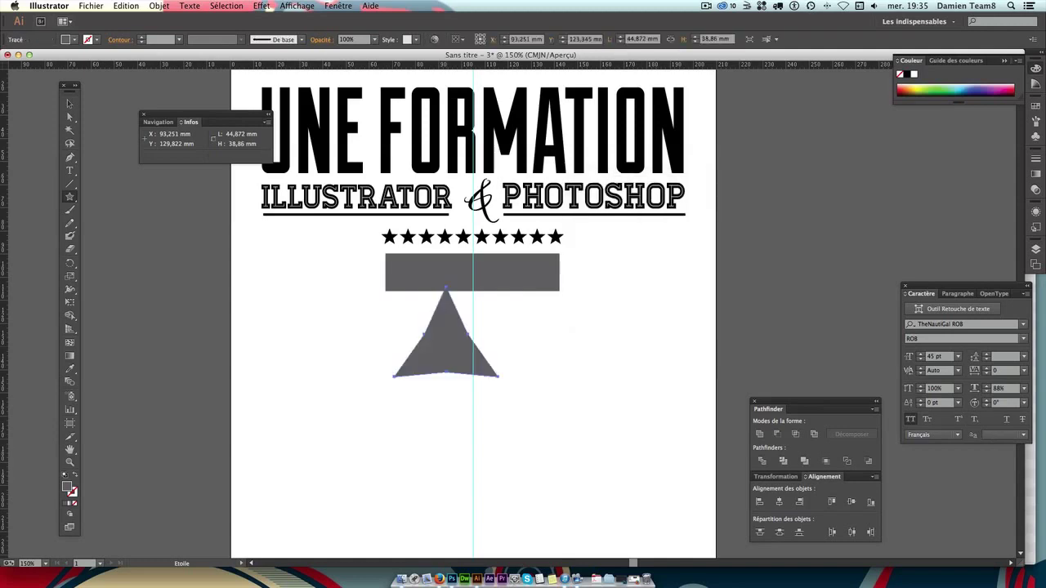
Draw a small triangle below the grey bar and give it a darker grey fill.
{"action": "key", "text": "Delete"}
{"action": "left_click_drag", "start_coordinate": [444, 332], "coordinate": [479, 339]}
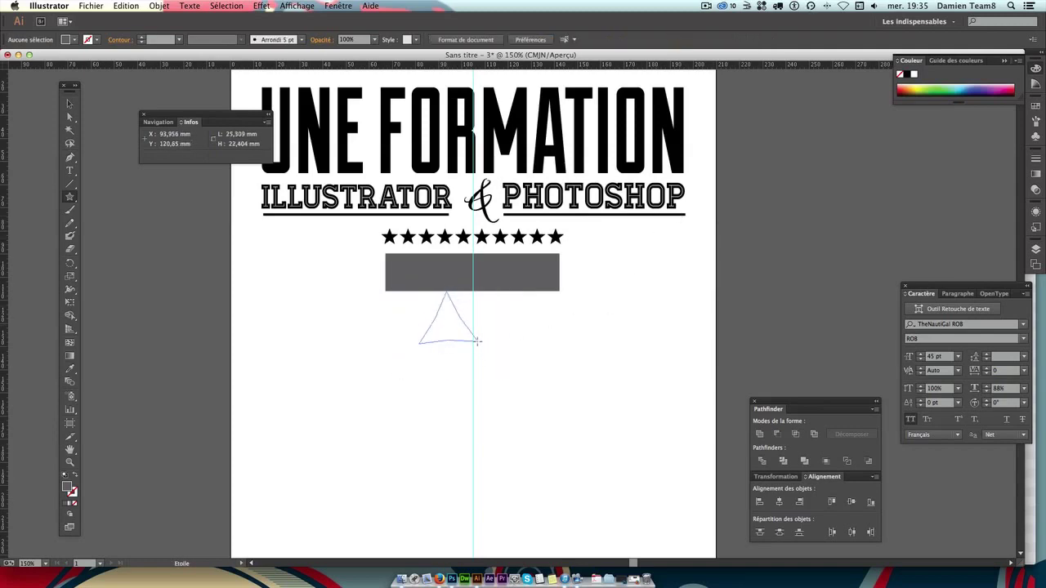
{"action": "mouse_move", "coordinate": [479, 339]}
{"action": "left_mouse_down"}
{"action": "mouse_move", "coordinate": [481, 349]}
{"action": "mouse_move", "coordinate": [465, 336]}
{"action": "left_mouse_up"}
{"action": "key", "text": "v"}
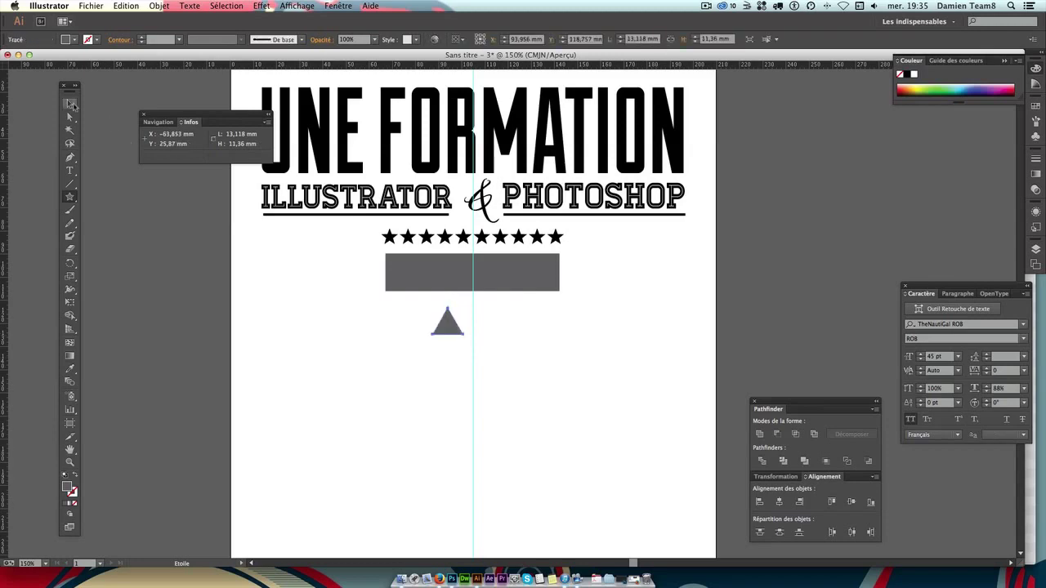
{"action": "left_click", "coordinate": [649, 385]}
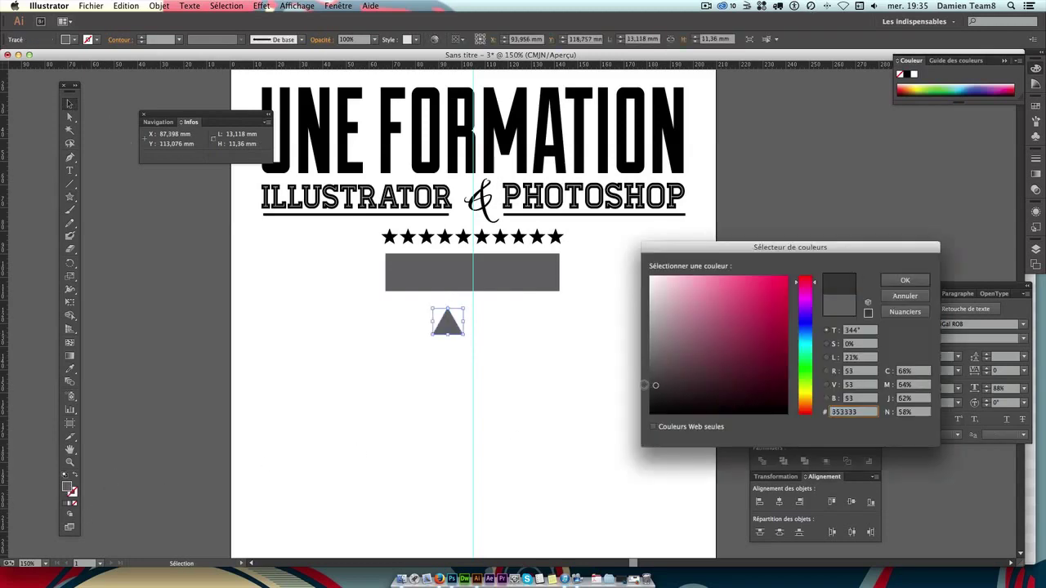
{"action": "key", "text": "Return"}
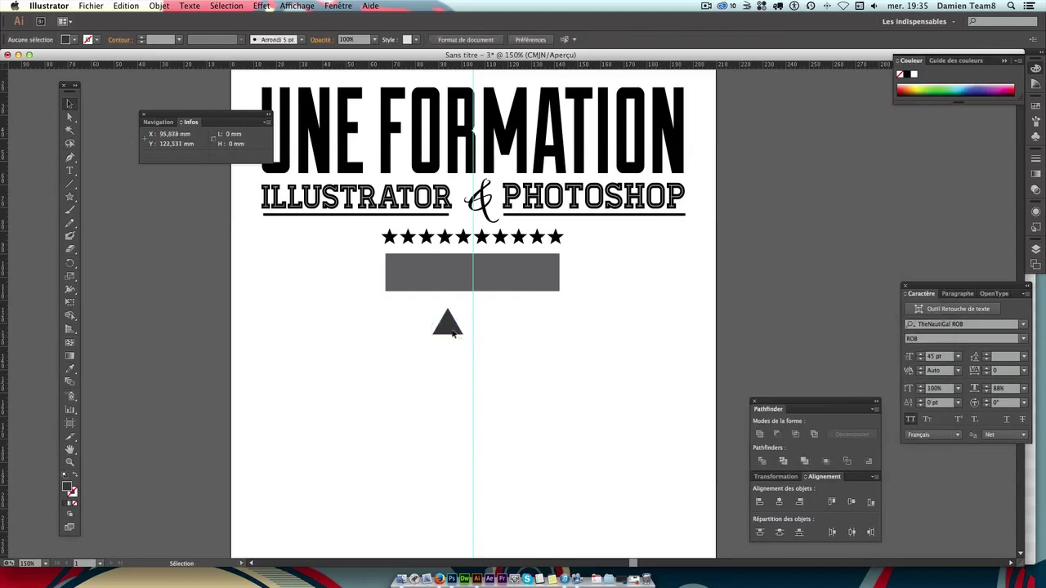
Rotate the dark triangle 90° to point left and overlap it on the bar's right end.
{"action": "mouse_move", "coordinate": [453, 327]}
{"action": "left_mouse_down"}
{"action": "mouse_move", "coordinate": [562, 321]}
{"action": "mouse_move", "coordinate": [502, 318]}
{"action": "mouse_move", "coordinate": [533, 341]}
{"action": "mouse_move", "coordinate": [593, 299]}
{"action": "left_mouse_up"}
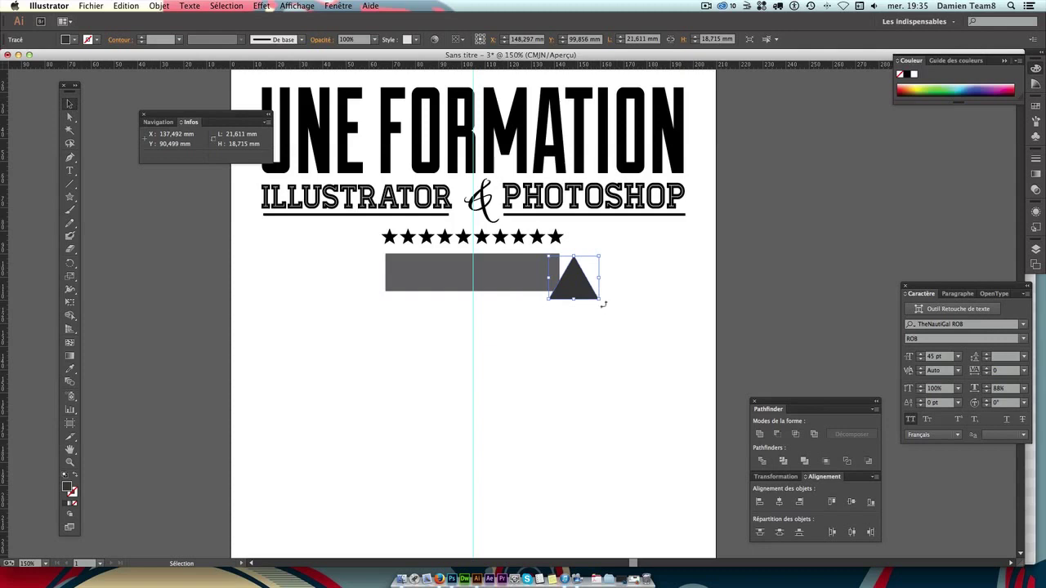
{"action": "key", "text": "super+shift+b"}
{"action": "left_click_drag", "start_coordinate": [604, 302], "coordinate": [605, 255]}
{"action": "left_click_drag", "start_coordinate": [605, 257], "coordinate": [603, 261]}
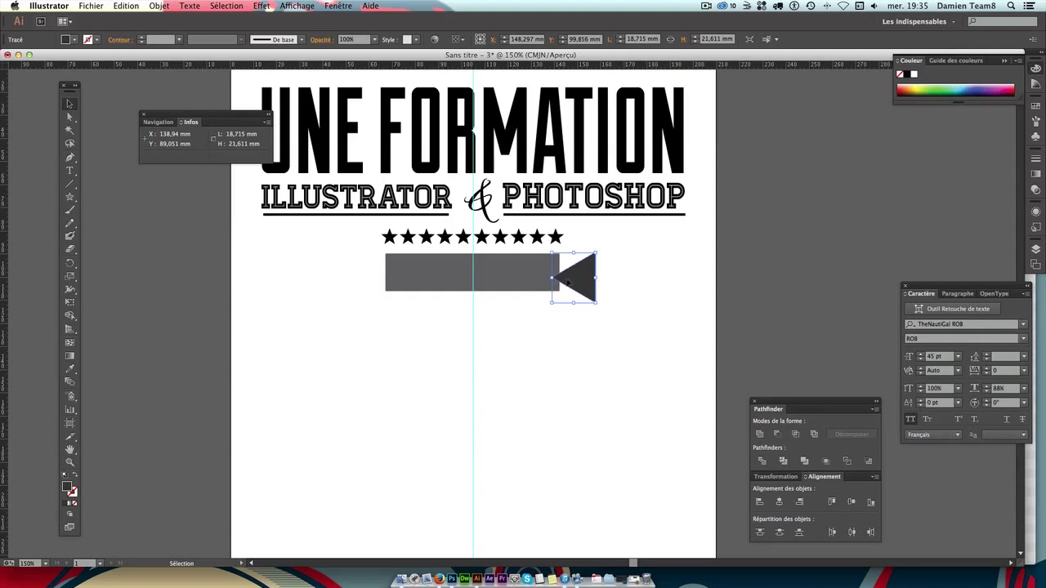
{"action": "left_click_drag", "start_coordinate": [576, 275], "coordinate": [558, 273]}
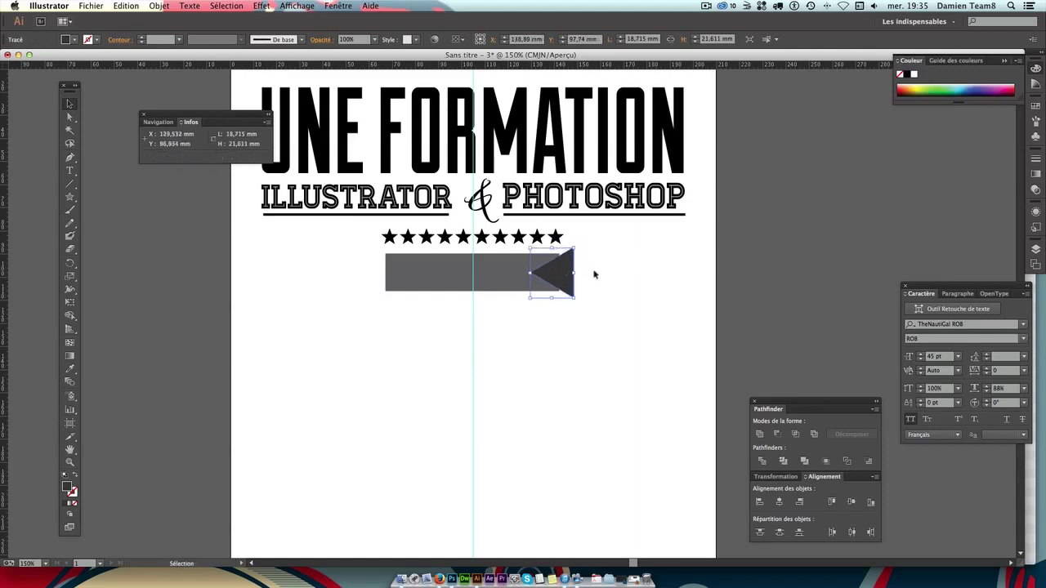
{"action": "left_click", "coordinate": [593, 274]}
{"action": "left_click", "coordinate": [562, 263]}
{"action": "left_click", "coordinate": [611, 289]}
{"action": "key", "text": "super+plus"}
{"action": "key", "text": "super+plus"}
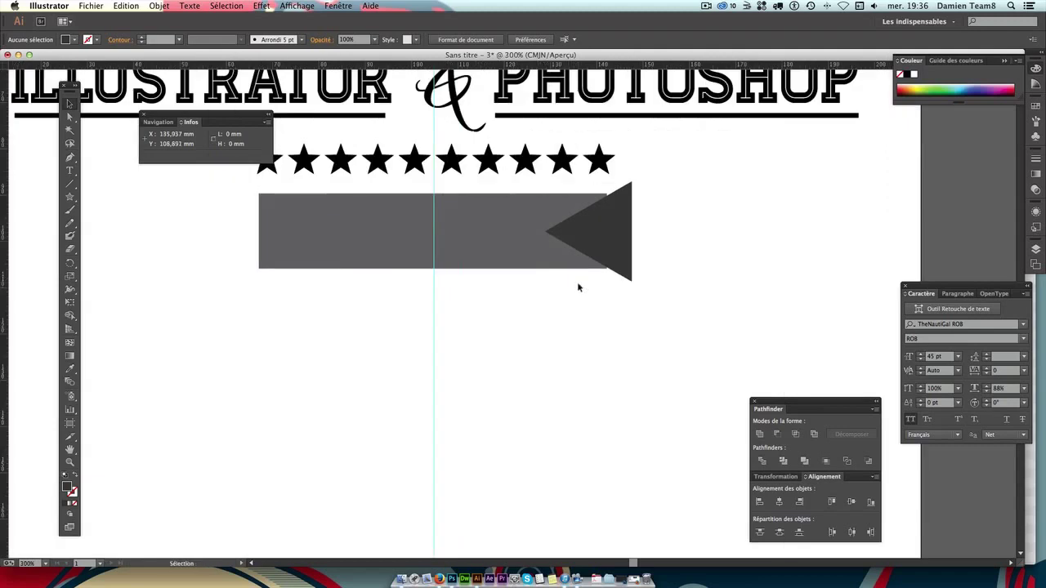
{"action": "left_click_drag", "start_coordinate": [632, 238], "coordinate": [627, 233]}
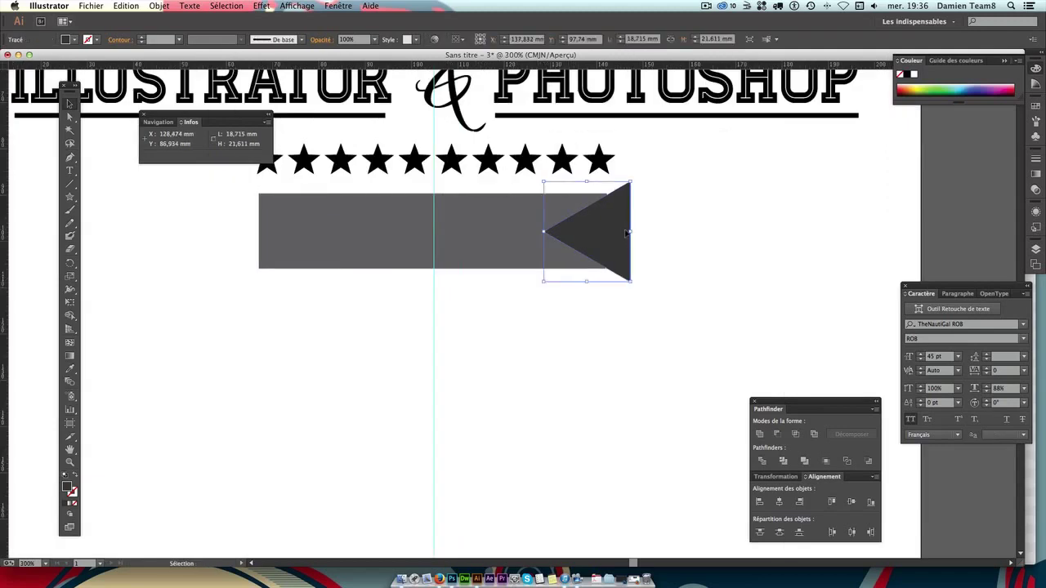
{"action": "left_click", "coordinate": [631, 226]}
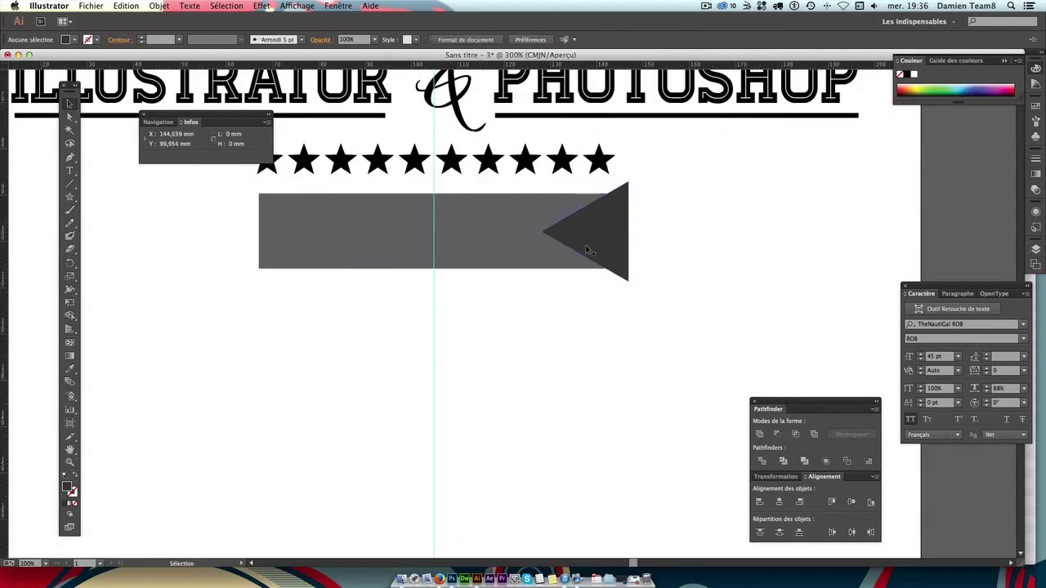
{"action": "left_click", "coordinate": [623, 211]}
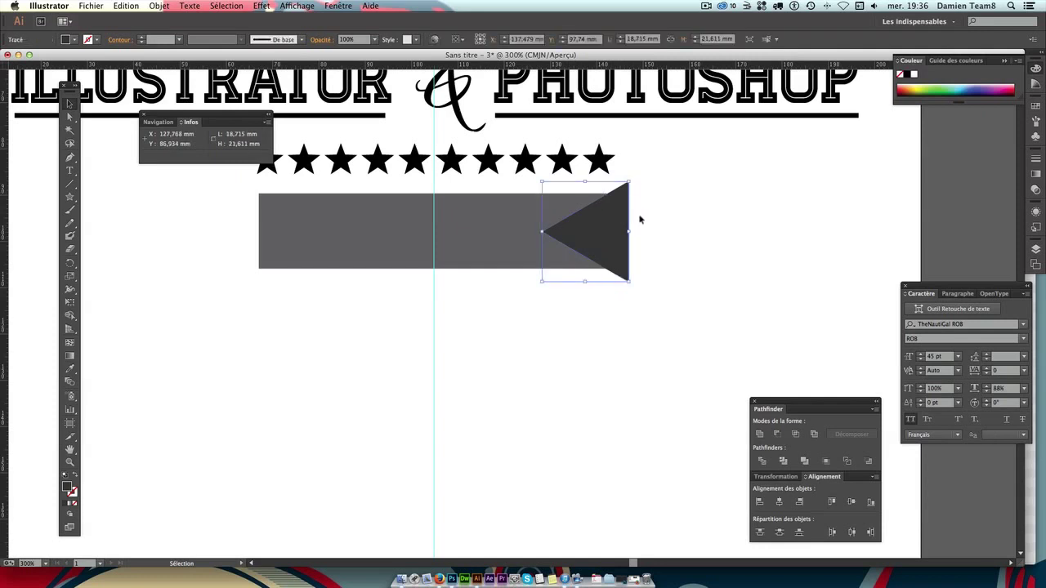
{"action": "key", "text": "Left"}
{"action": "left_click", "coordinate": [651, 218]}
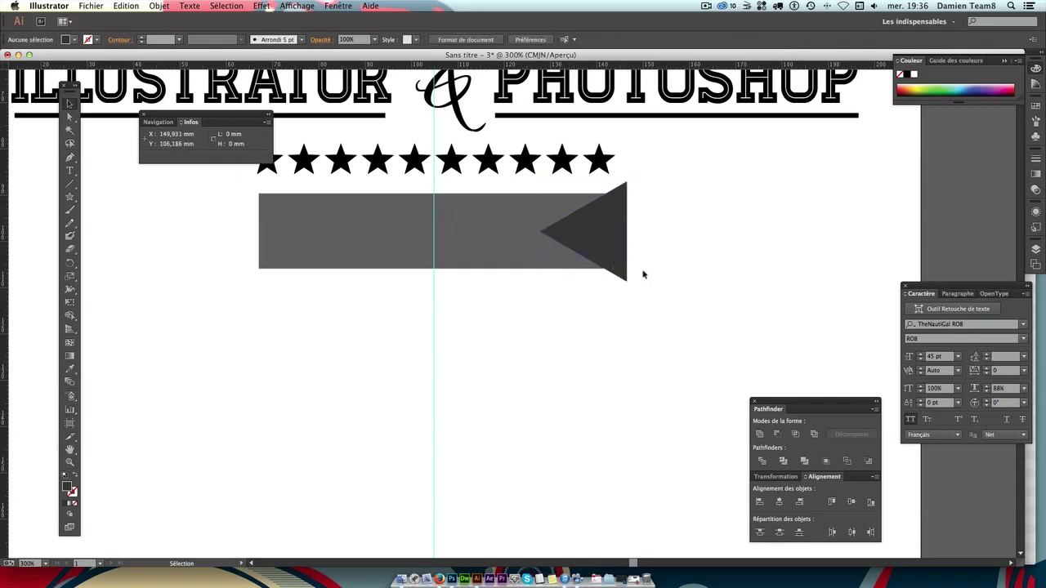
{"action": "left_click", "coordinate": [601, 231]}
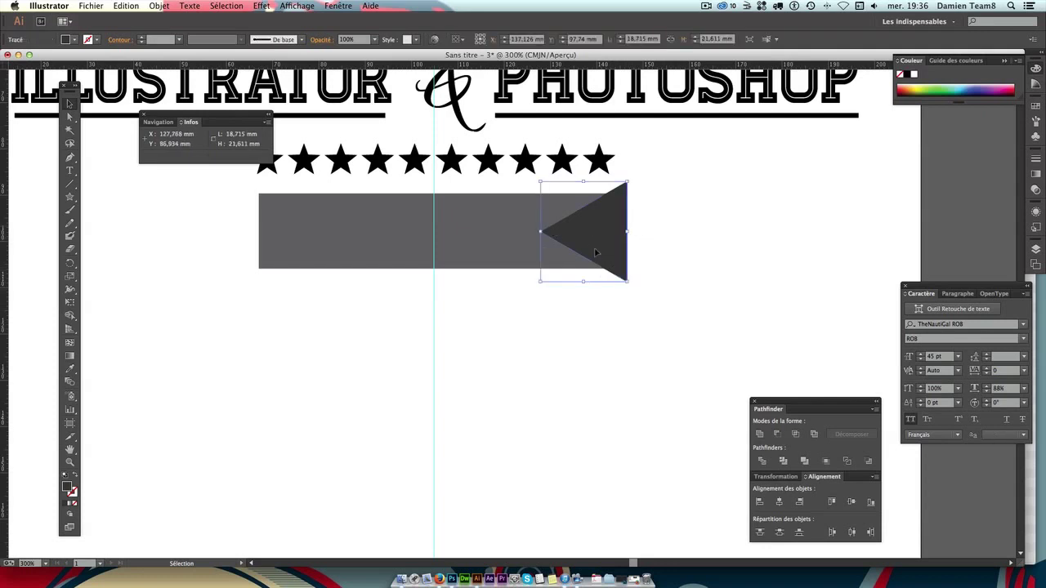
{"action": "left_click", "coordinate": [461, 245]}
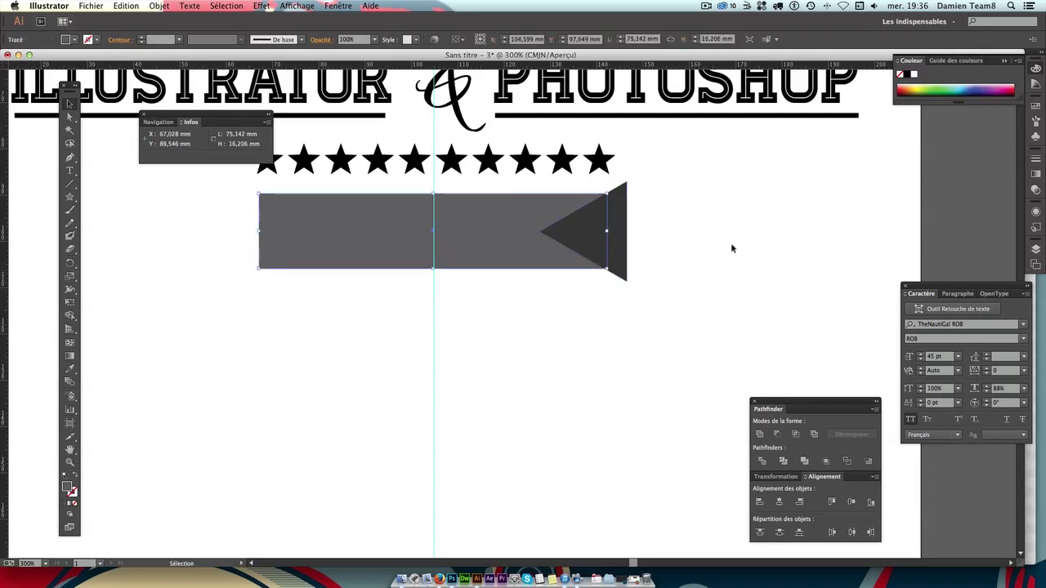
{"action": "left_click_drag", "start_coordinate": [673, 286], "coordinate": [555, 227]}
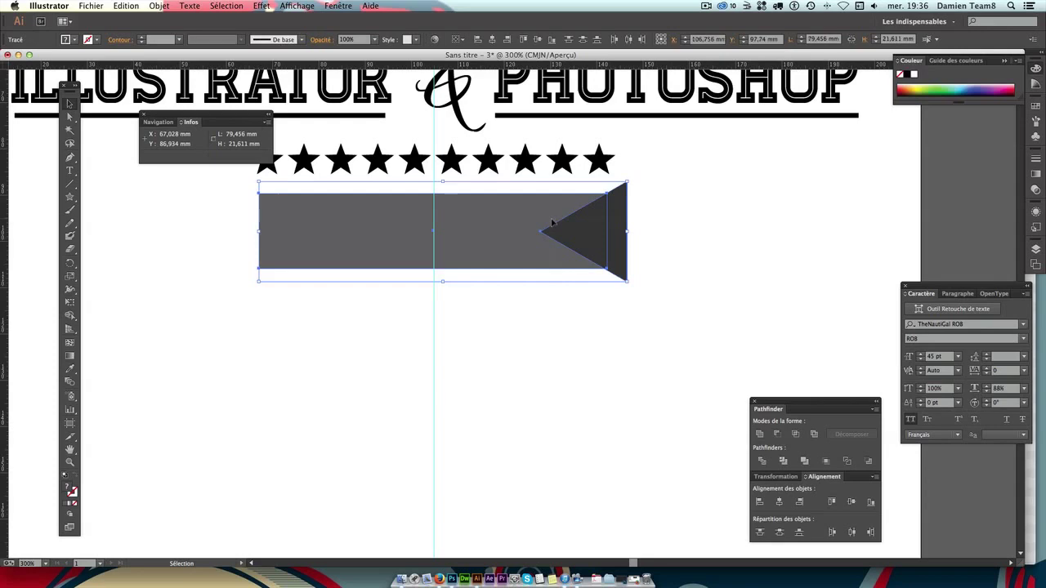
{"action": "left_click_drag", "start_coordinate": [790, 402], "coordinate": [796, 373]}
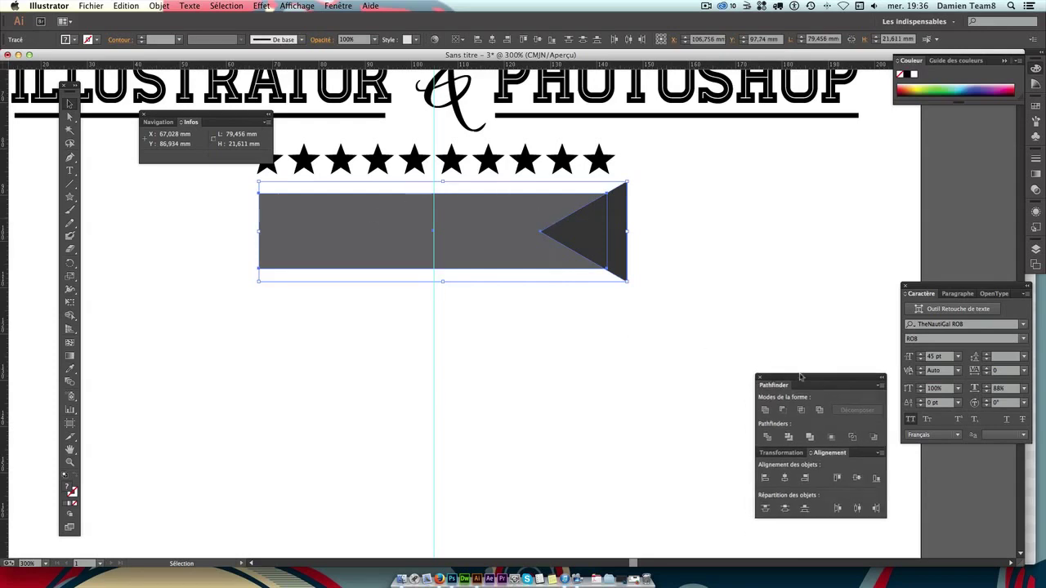
{"action": "left_click", "coordinate": [307, 7]}
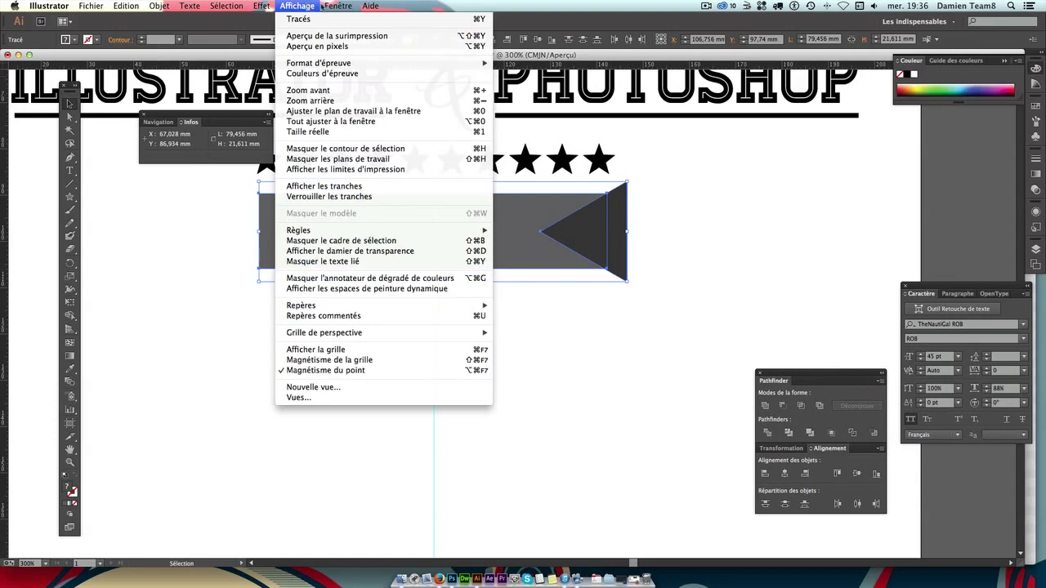
{"action": "left_click", "coordinate": [662, 27]}
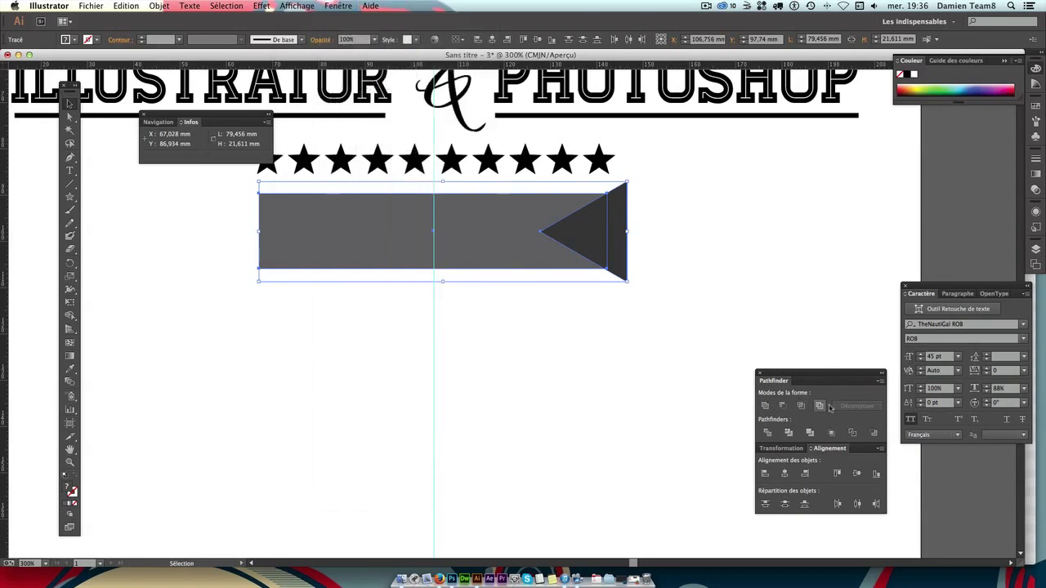
{"action": "left_click", "coordinate": [783, 406]}
{"action": "left_click", "coordinate": [776, 349]}
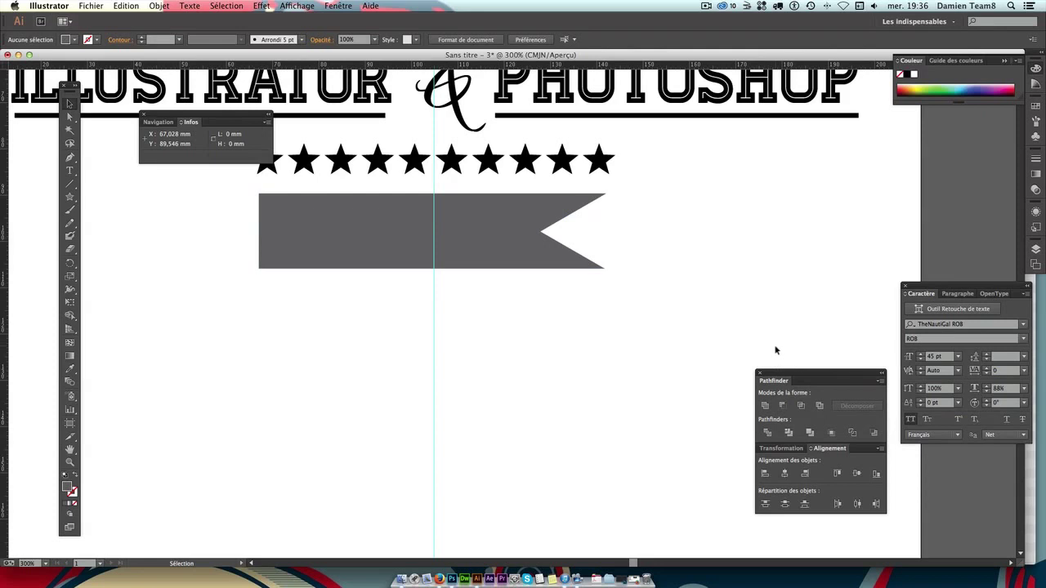
{"action": "key", "text": "ctrl+z"}
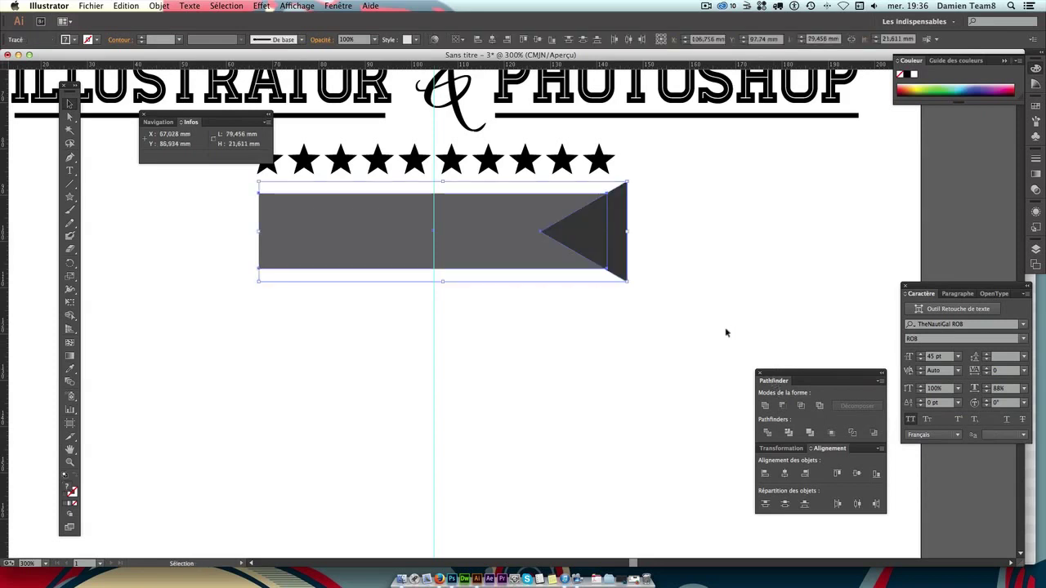
{"action": "left_click", "coordinate": [662, 259]}
{"action": "left_click", "coordinate": [608, 228]}
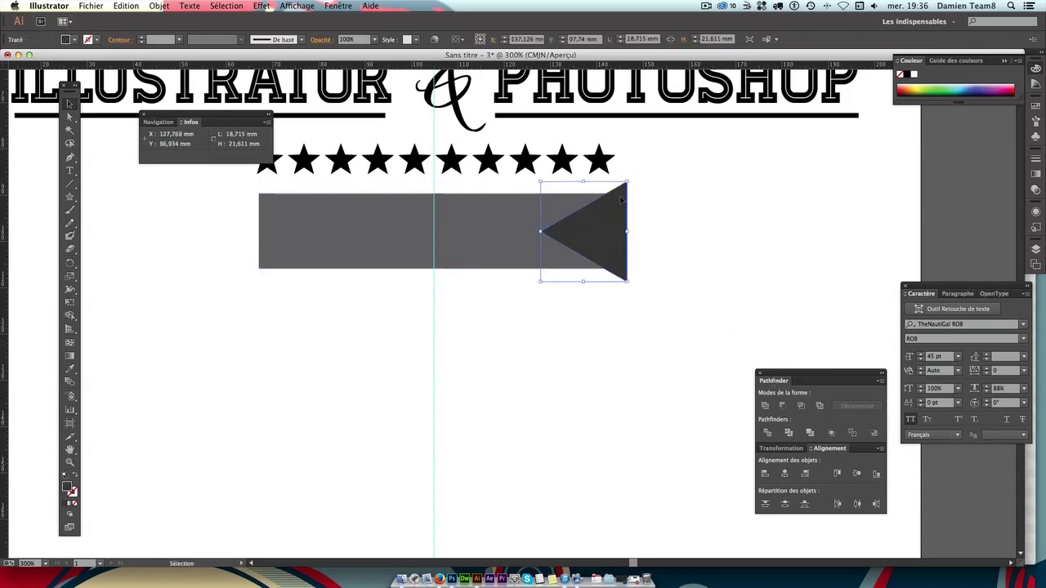
{"action": "left_click", "coordinate": [472, 232]}
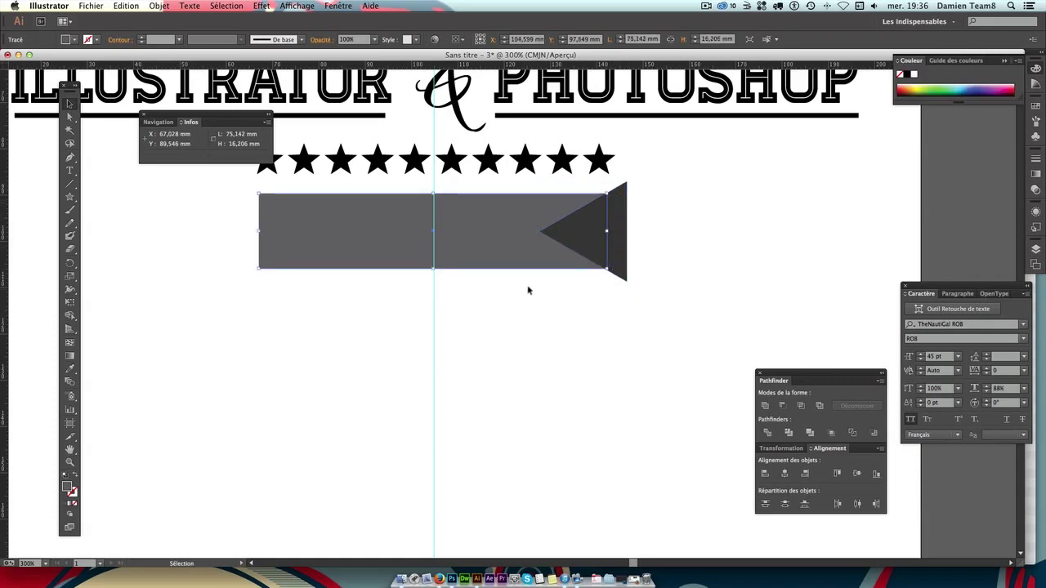
{"action": "left_click_drag", "start_coordinate": [678, 302], "coordinate": [537, 235]}
{"action": "left_click_drag", "start_coordinate": [687, 291], "coordinate": [547, 231]}
{"action": "left_click", "coordinate": [666, 293]}
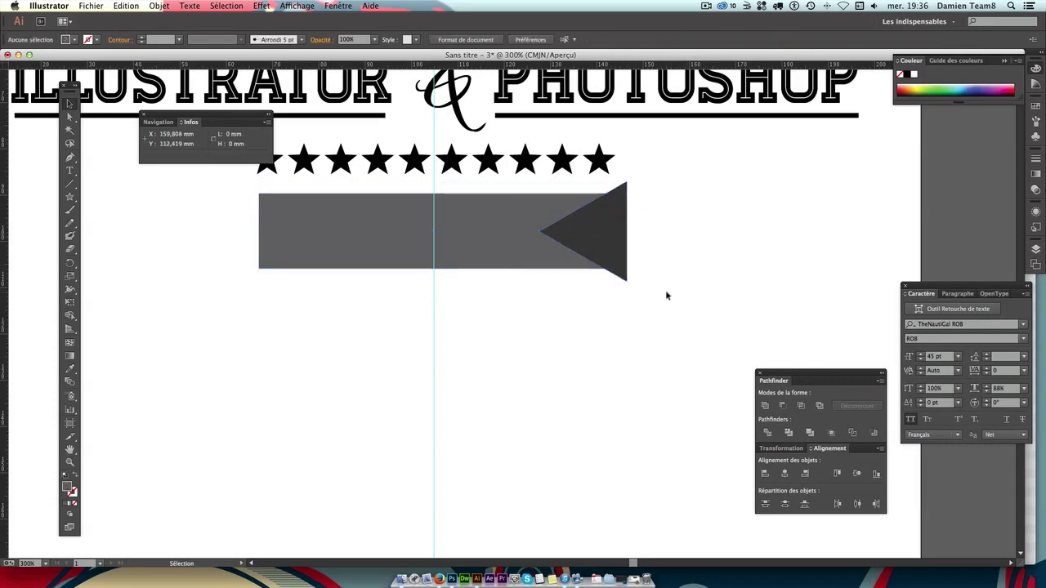
{"action": "left_click_drag", "start_coordinate": [665, 294], "coordinate": [530, 216]}
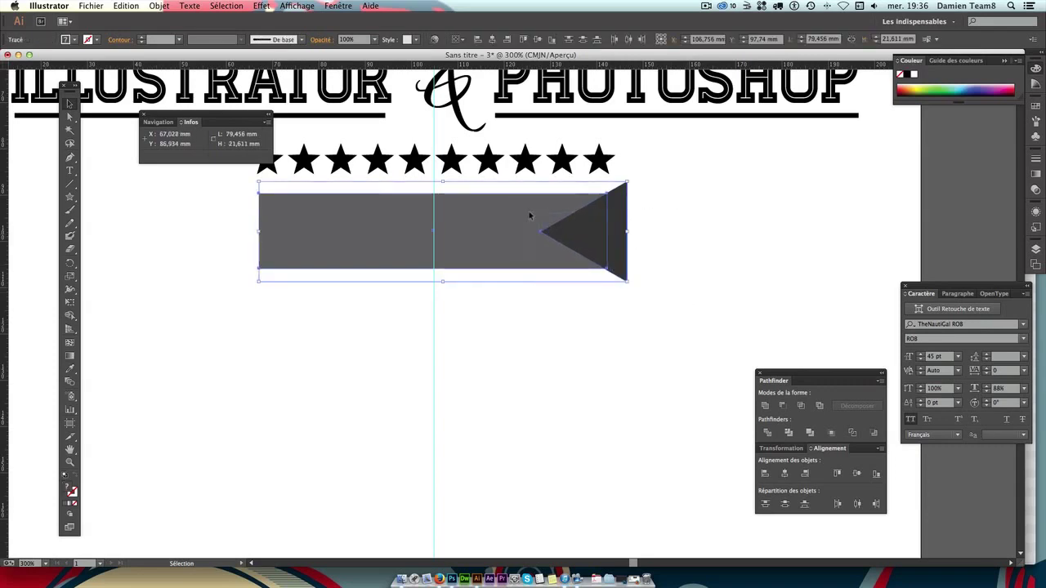
{"action": "left_click", "coordinate": [784, 409]}
{"action": "left_click", "coordinate": [697, 298]}
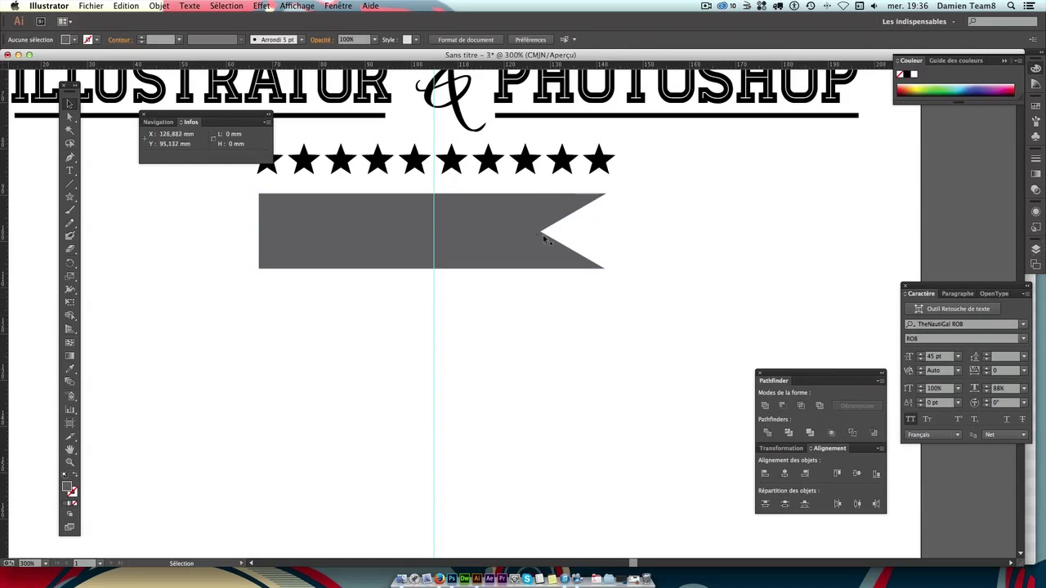
{"action": "key", "text": "a"}
{"action": "key", "text": "ctrl+z"}
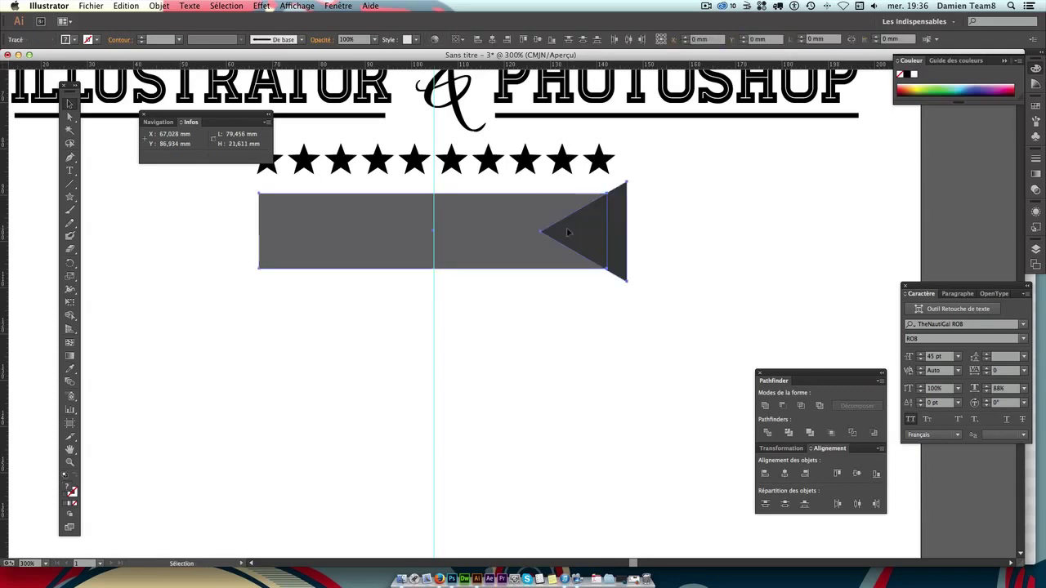
{"action": "key", "text": "v"}
{"action": "left_click", "coordinate": [684, 237]}
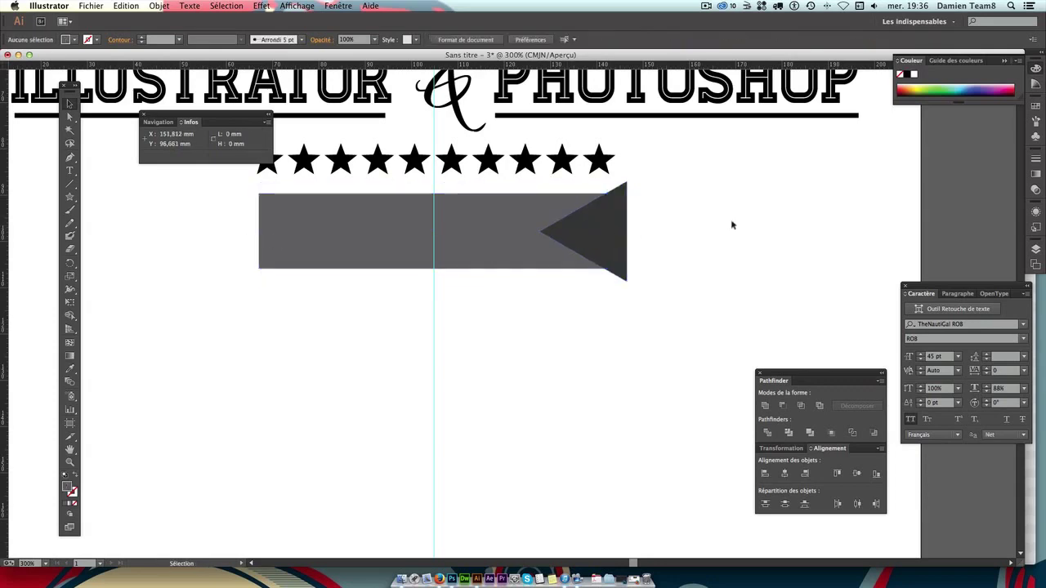
{"action": "left_click", "coordinate": [613, 235]}
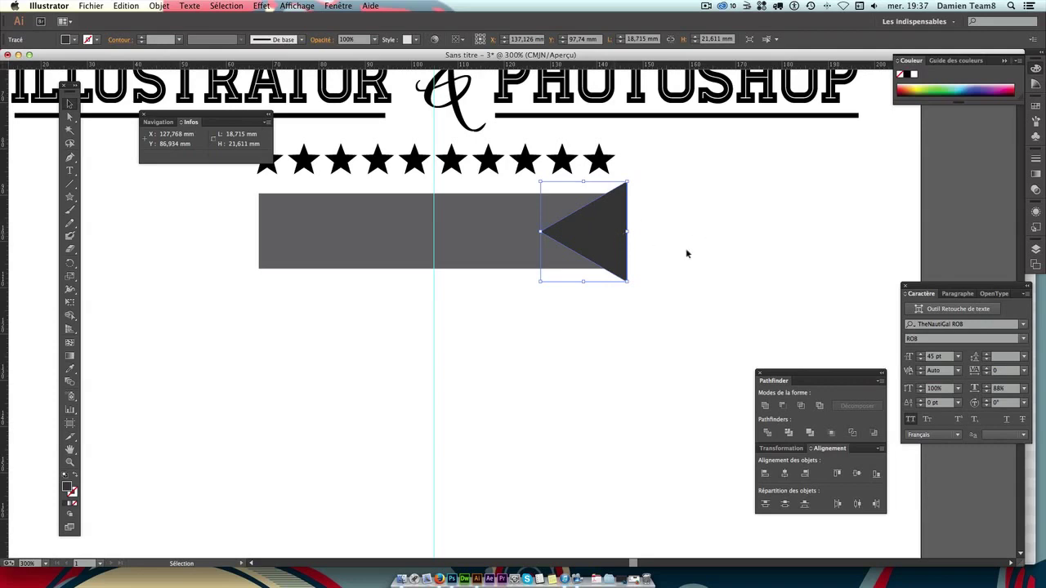
Copy the triangle to the bar's left end, flipped to point right.
{"action": "left_click", "coordinate": [686, 250]}
{"action": "left_click", "coordinate": [610, 239]}
{"action": "left_click_drag", "start_coordinate": [612, 231], "coordinate": [280, 218]}
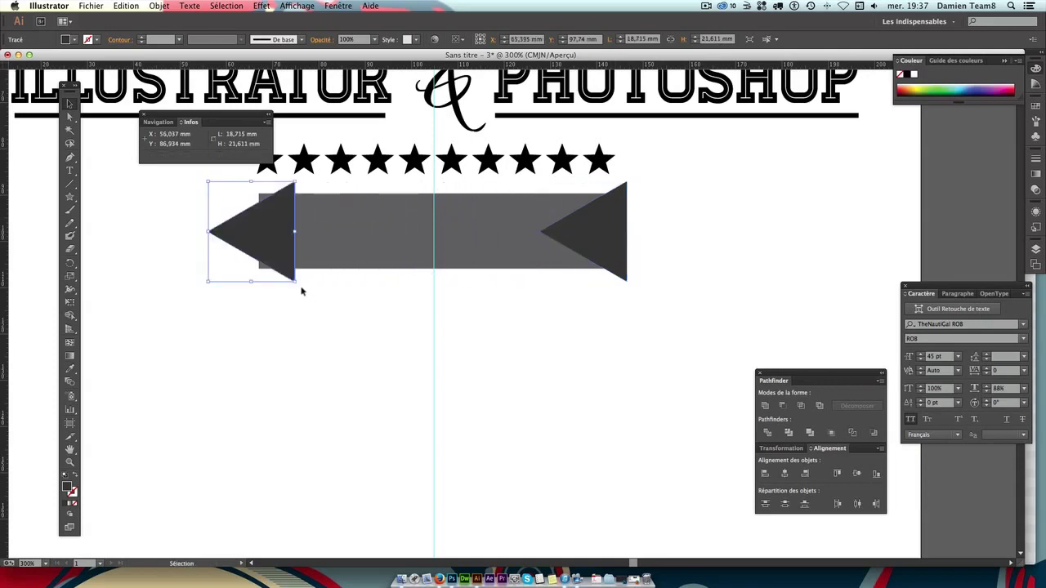
{"action": "left_click_drag", "start_coordinate": [299, 286], "coordinate": [208, 181]}
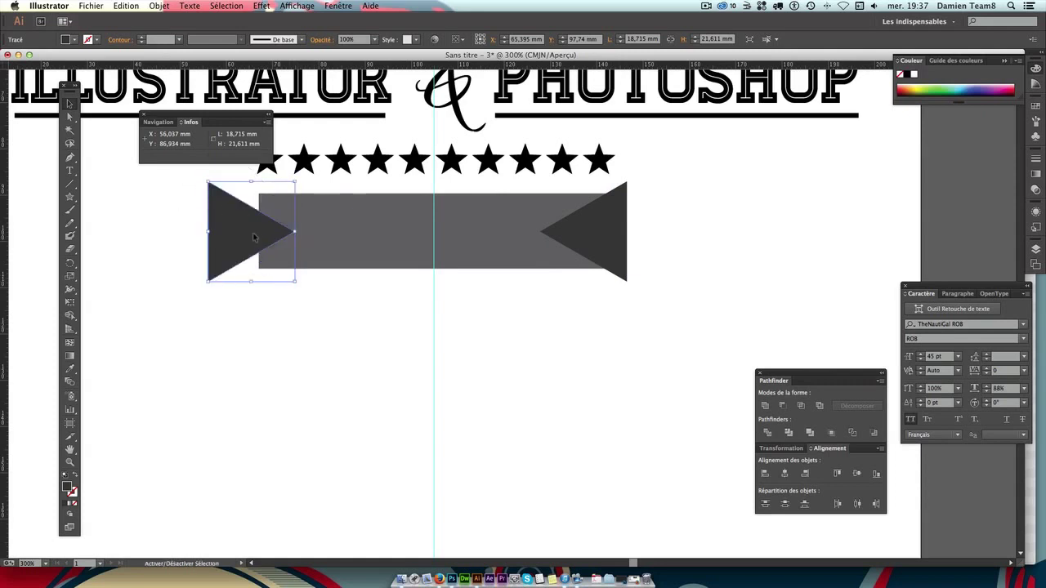
{"action": "left_click_drag", "start_coordinate": [242, 227], "coordinate": [271, 226]}
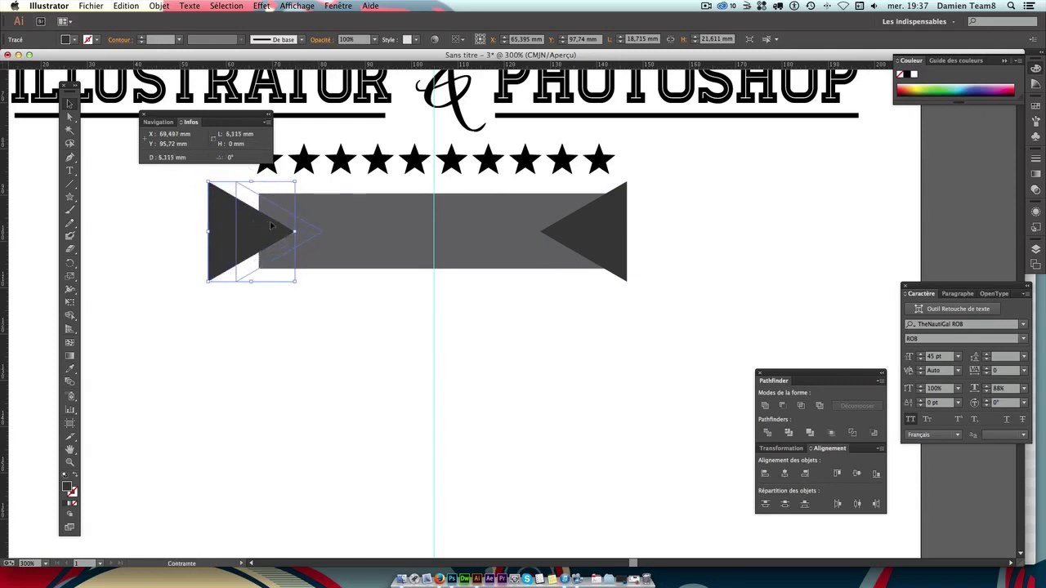
{"action": "left_click_drag", "start_coordinate": [272, 226], "coordinate": [271, 220]}
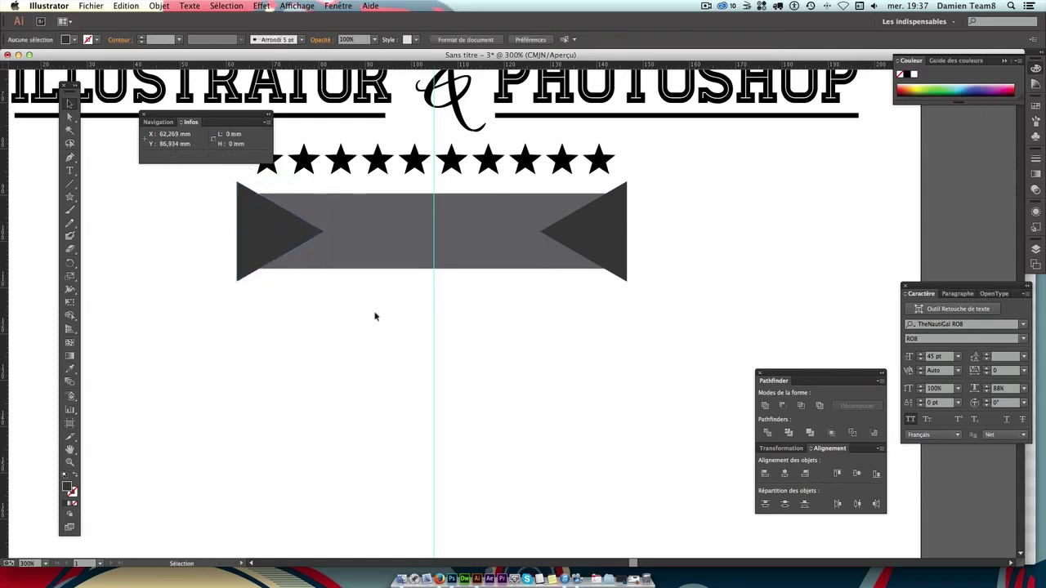
{"action": "key", "text": "Right"}
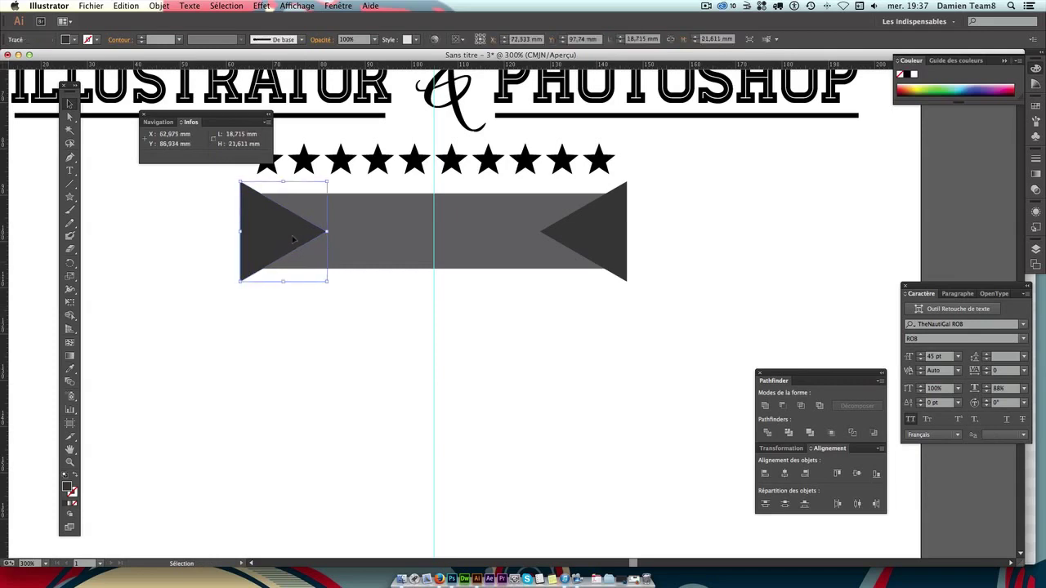
{"action": "left_click", "coordinate": [370, 370]}
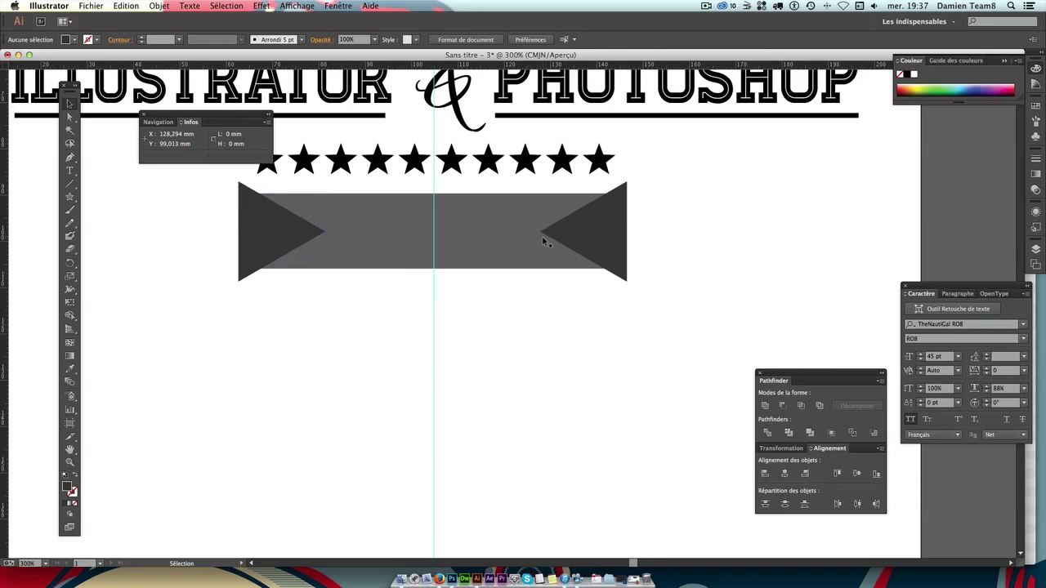
Select the banner and both triangles and apply Pathfinder Minus Front.
{"action": "key", "text": "ctrl+z"}
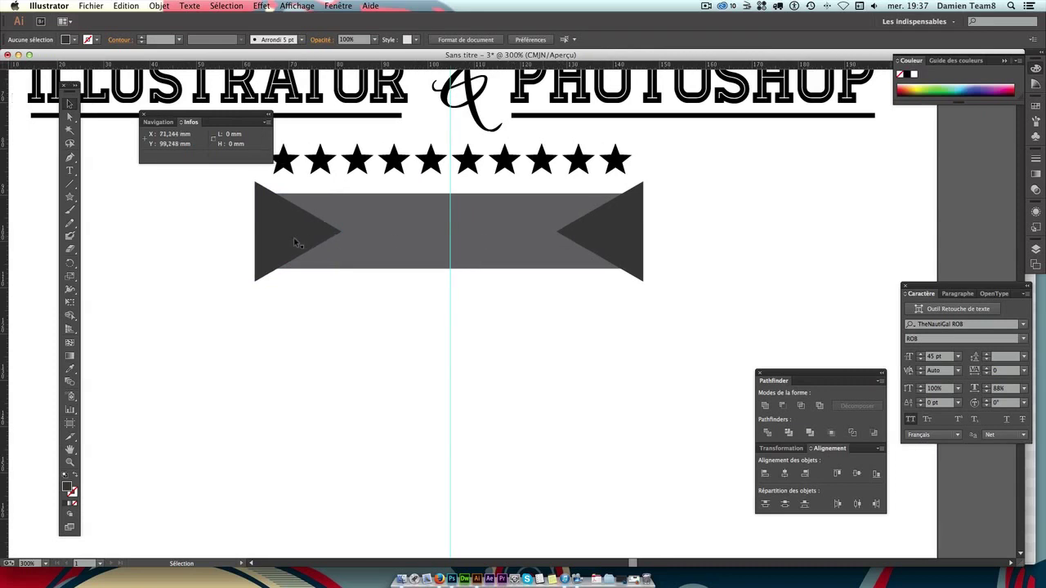
{"action": "left_click", "coordinate": [576, 233]}
{"action": "left_click", "coordinate": [719, 253]}
{"action": "left_click_drag", "start_coordinate": [706, 299], "coordinate": [192, 188]}
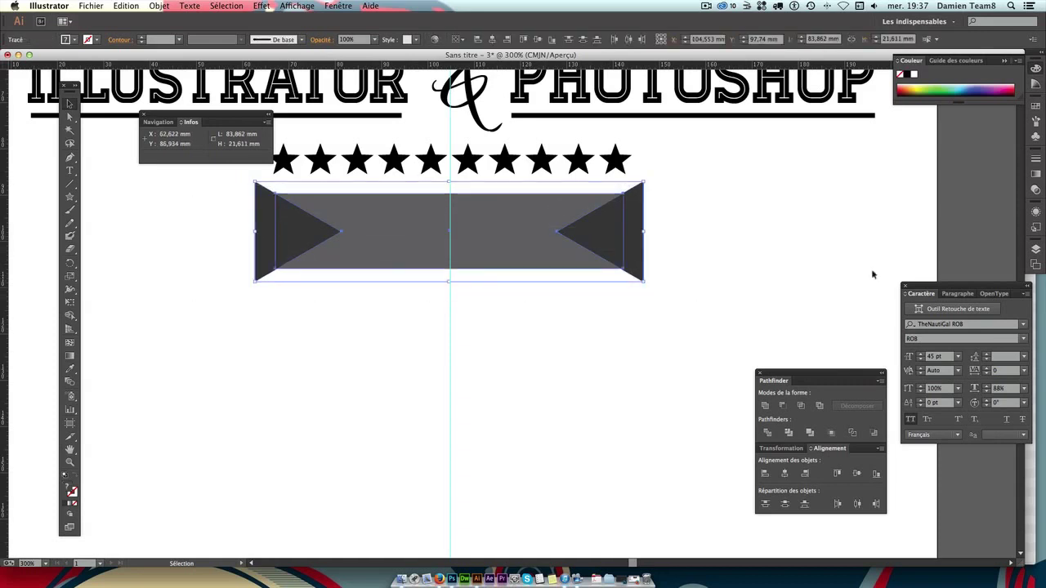
{"action": "left_click", "coordinate": [781, 405]}
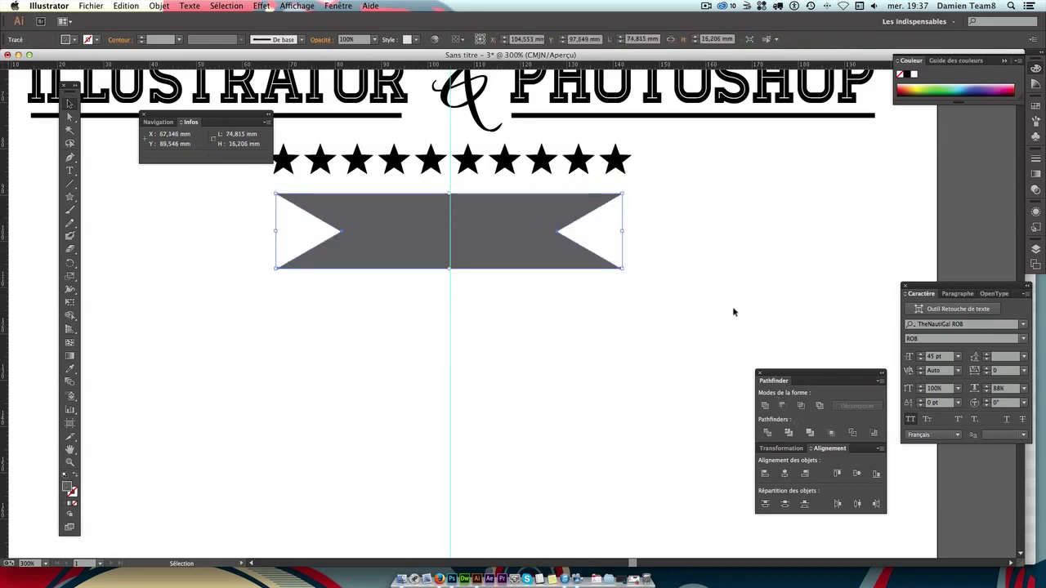
{"action": "left_click", "coordinate": [739, 315]}
Undo the ribbon cut to restore the separate triangles and bar.
{"action": "key", "text": "ctrl+minus"}
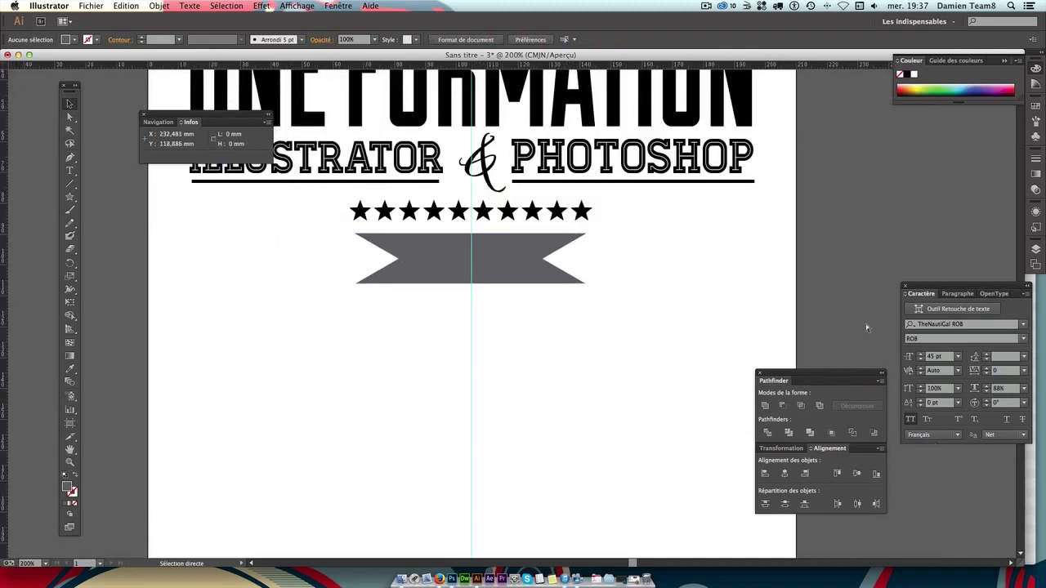
{"action": "key", "text": "ctrl+minus"}
{"action": "key", "text": "v"}
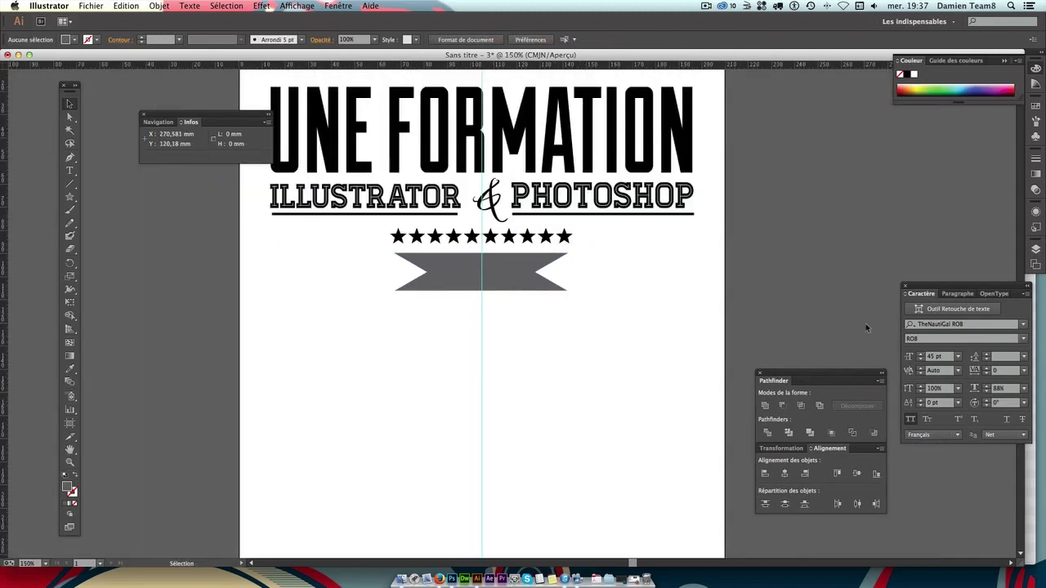
{"action": "key", "text": "a"}
{"action": "key", "text": "ctrl+alt+3"}
{"action": "key", "text": "ctrl+plus"}
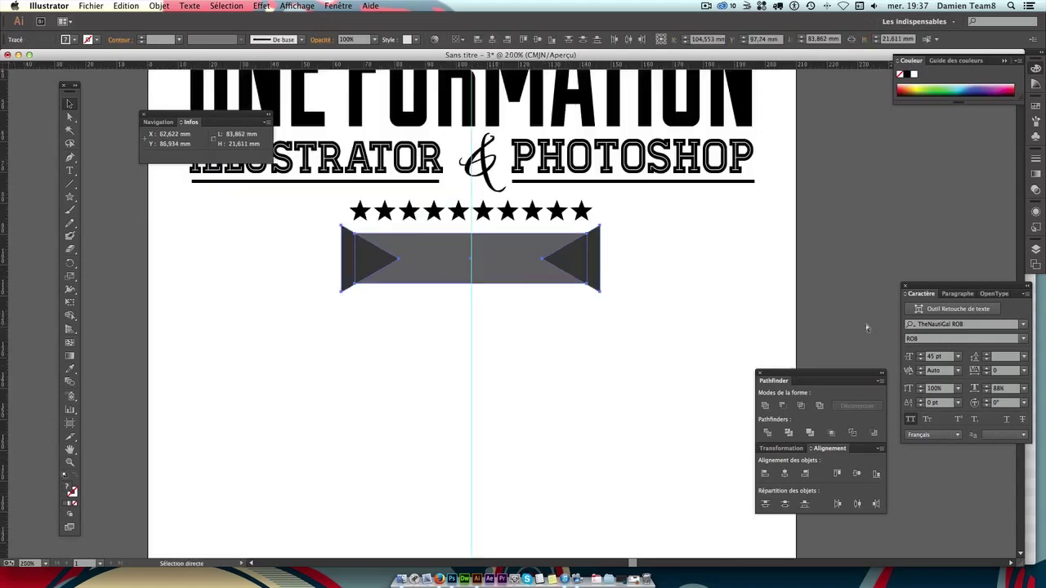
{"action": "key", "text": "ctrl+plus"}
{"action": "key", "text": "v"}
{"action": "left_click", "coordinate": [541, 383]}
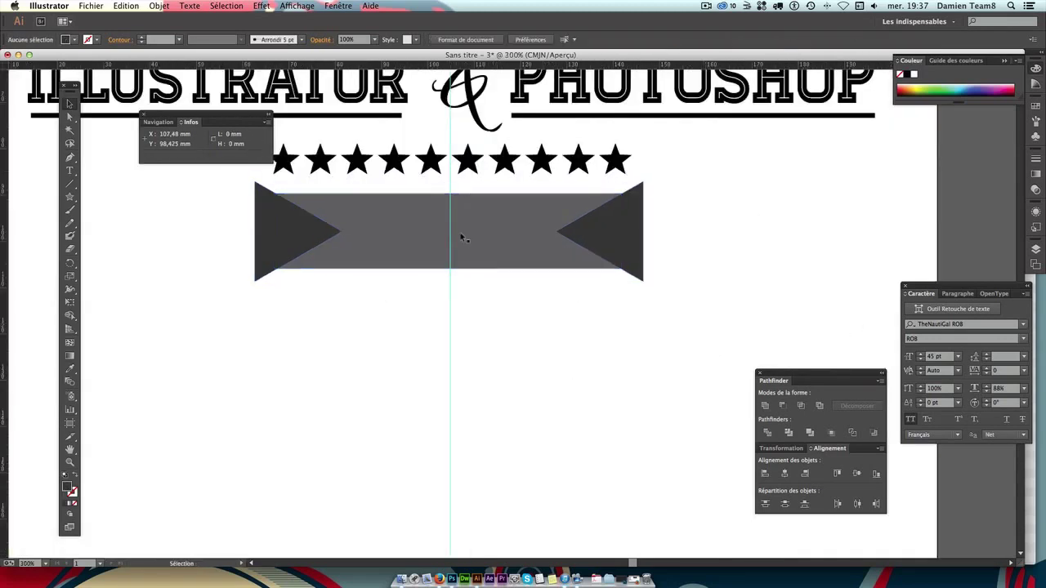
Stretch both triangles taller and nudge them into place.
{"action": "left_click", "coordinate": [318, 237]}
{"action": "left_click", "coordinate": [642, 239], "text": "shift"}
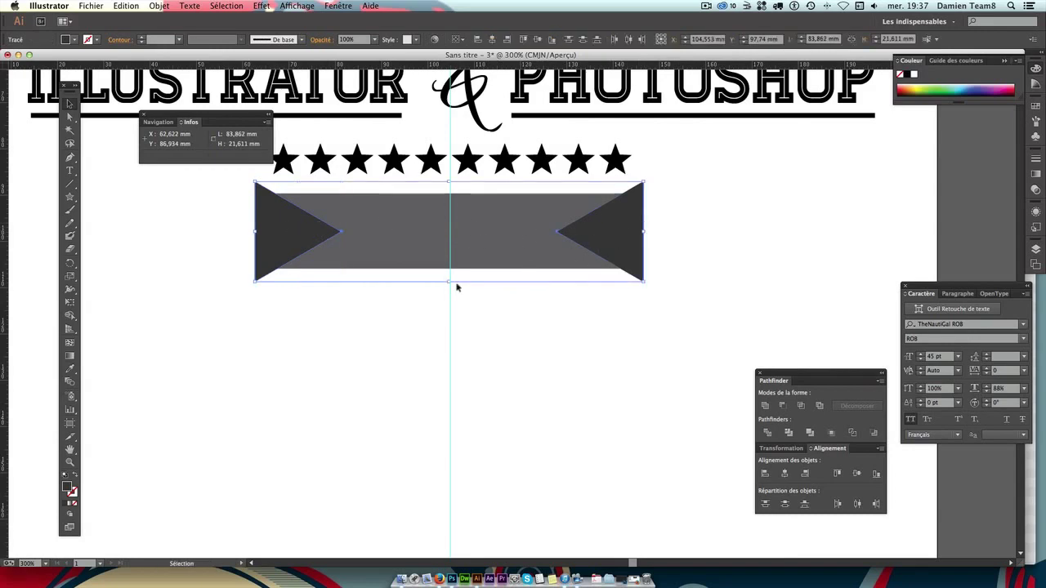
{"action": "left_click_drag", "start_coordinate": [449, 282], "coordinate": [447, 306]}
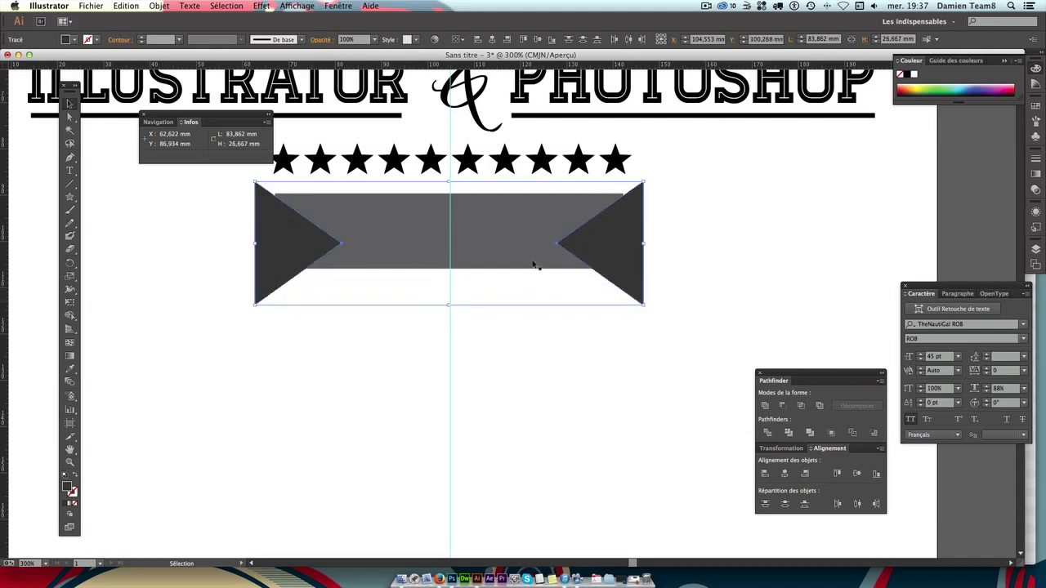
{"action": "key", "text": "Up"}
{"action": "key", "text": "Up"}
{"action": "key", "text": "Up"}
{"action": "key", "text": "Up"}
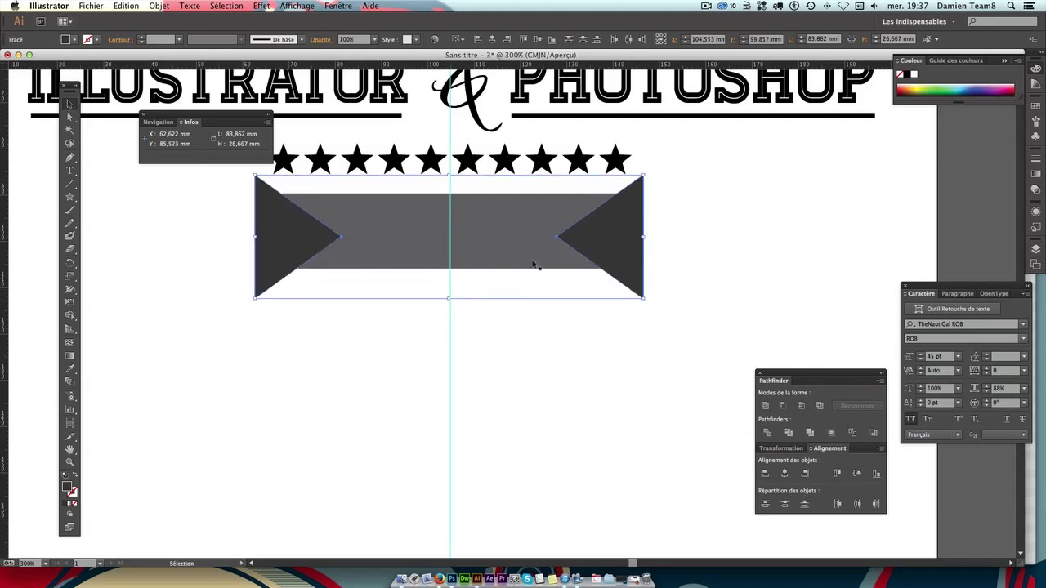
{"action": "key", "text": "Left"}
{"action": "key", "text": "Right"}
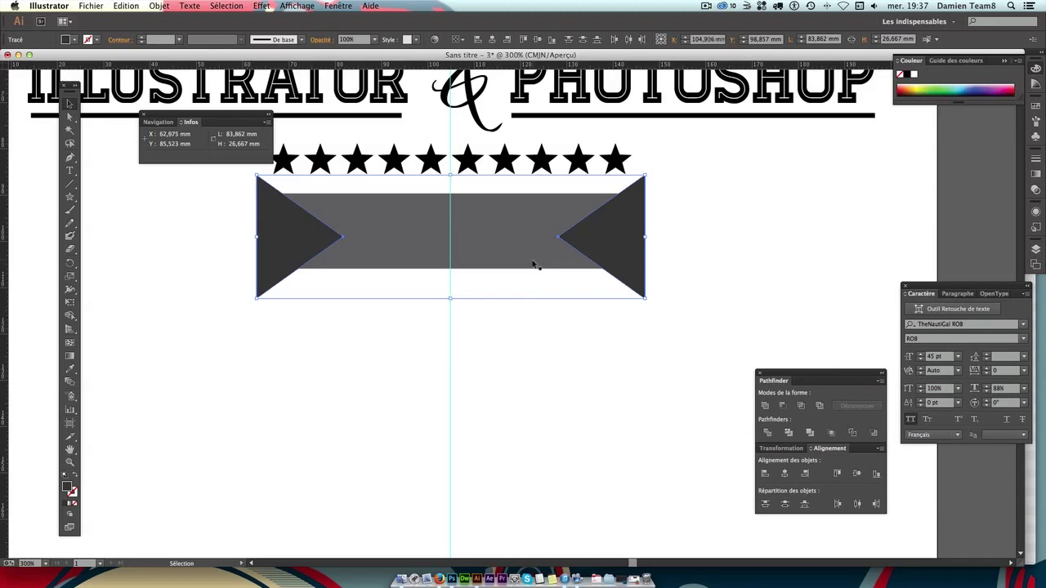
{"action": "left_click", "coordinate": [702, 248]}
Nudge the left triangle into position at the banner's left end.
{"action": "left_click", "coordinate": [303, 236]}
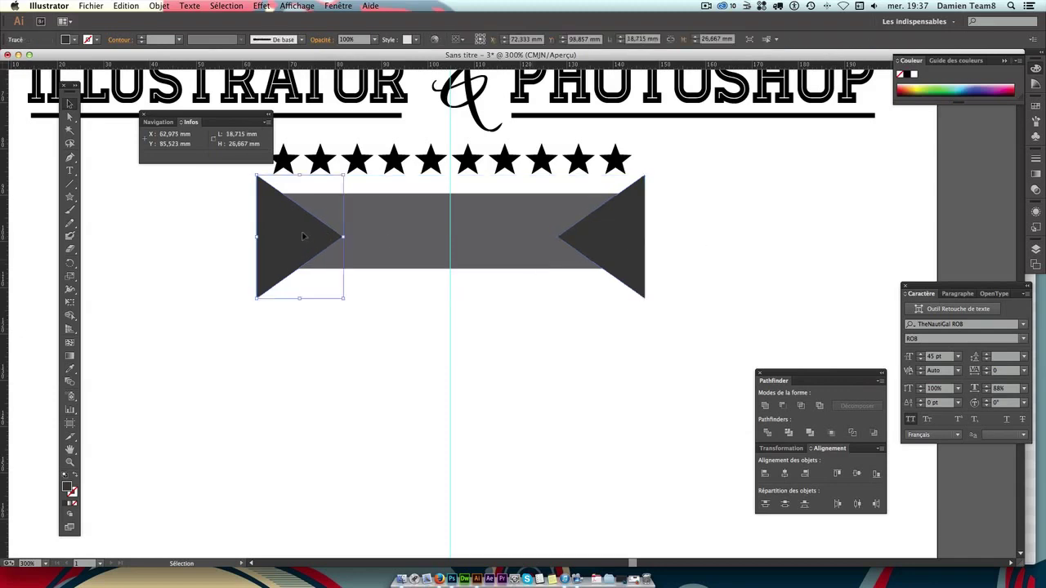
{"action": "key", "text": "Left"}
{"action": "key", "text": "Left"}
{"action": "key", "text": "Left"}
{"action": "key", "text": "Left"}
{"action": "key", "text": "Left"}
{"action": "key", "text": "Left"}
{"action": "key", "text": "Right"}
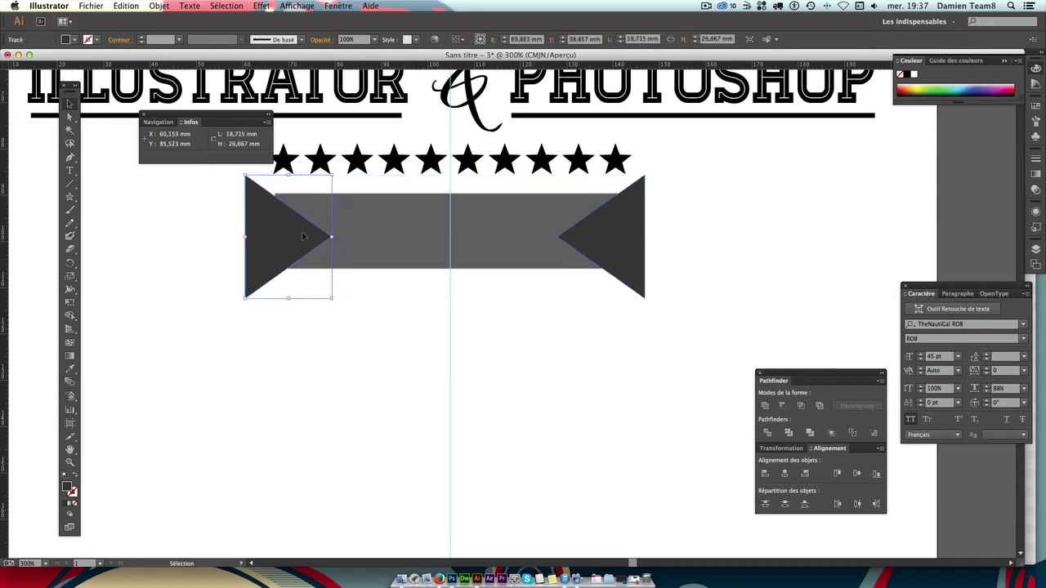
{"action": "key", "text": "Up"}
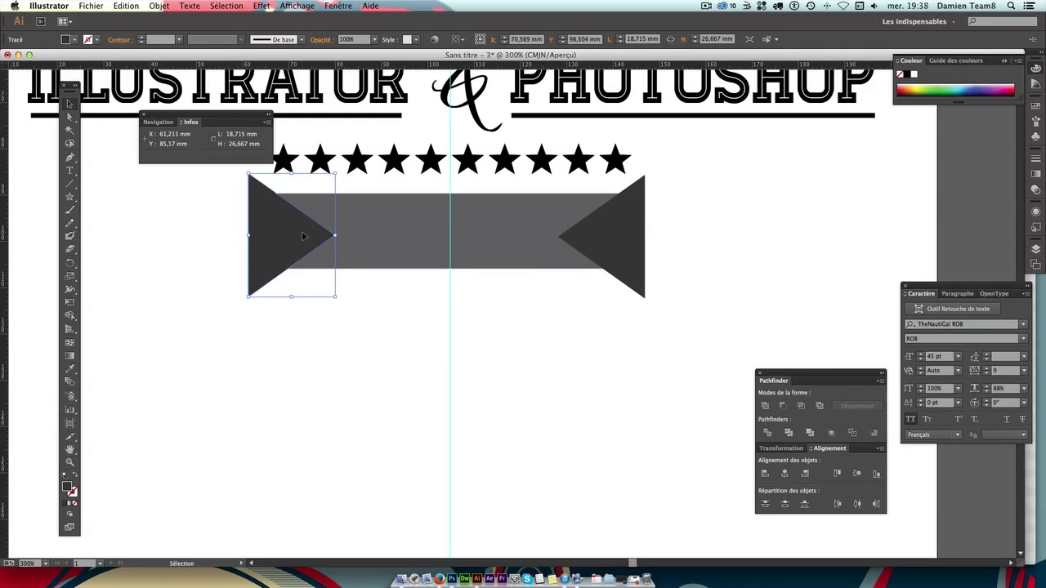
{"action": "key", "text": "Left"}
{"action": "key", "text": "Left"}
{"action": "key", "text": "Left"}
{"action": "key", "text": "Up"}
{"action": "key", "text": "Up"}
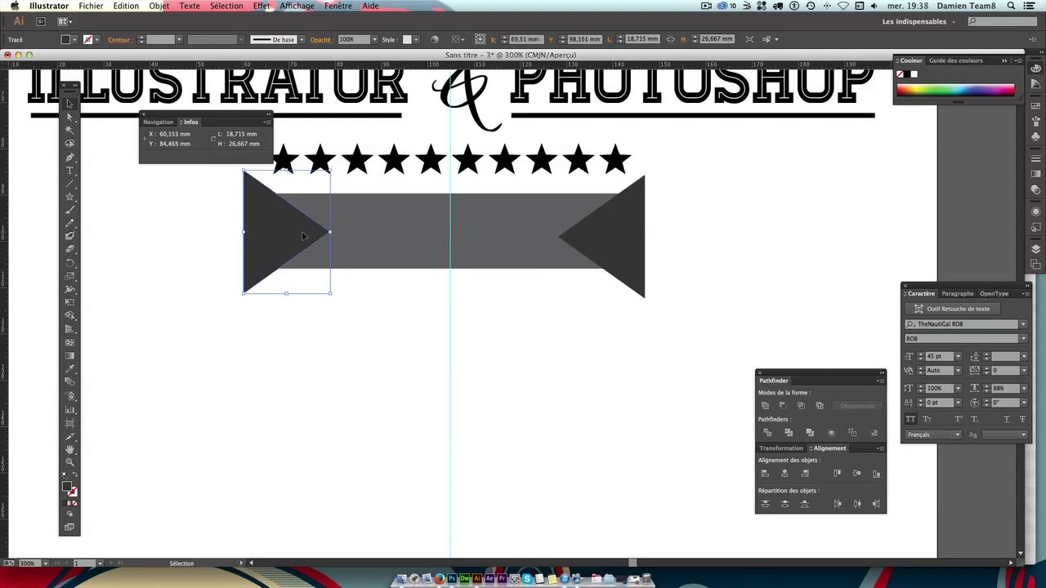
{"action": "key", "text": "Left"}
{"action": "key", "text": "Left"}
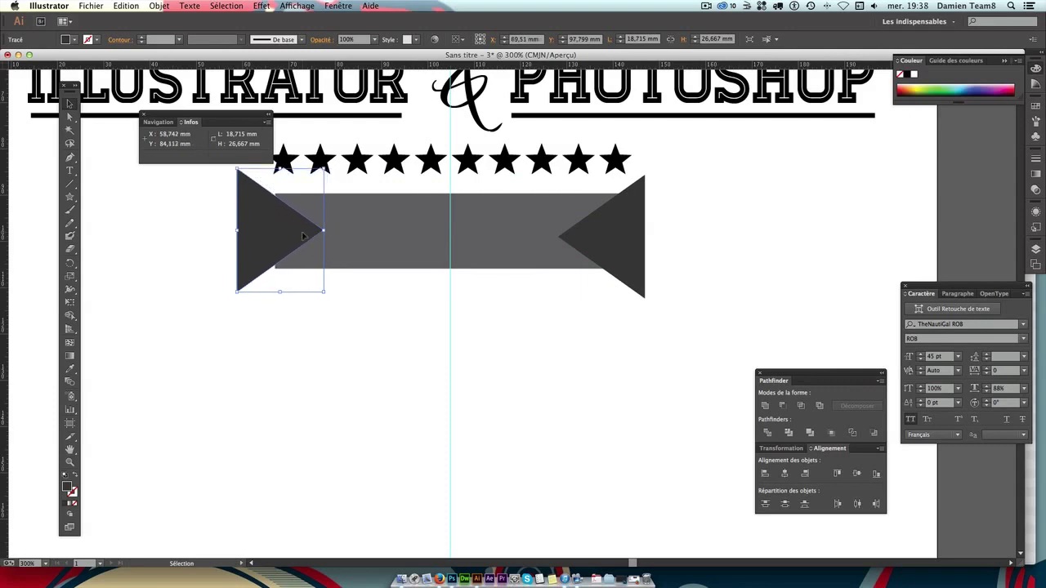
{"action": "key", "text": "Up"}
{"action": "key", "text": "Right"}
{"action": "key", "text": "Right"}
{"action": "key", "text": "Up"}
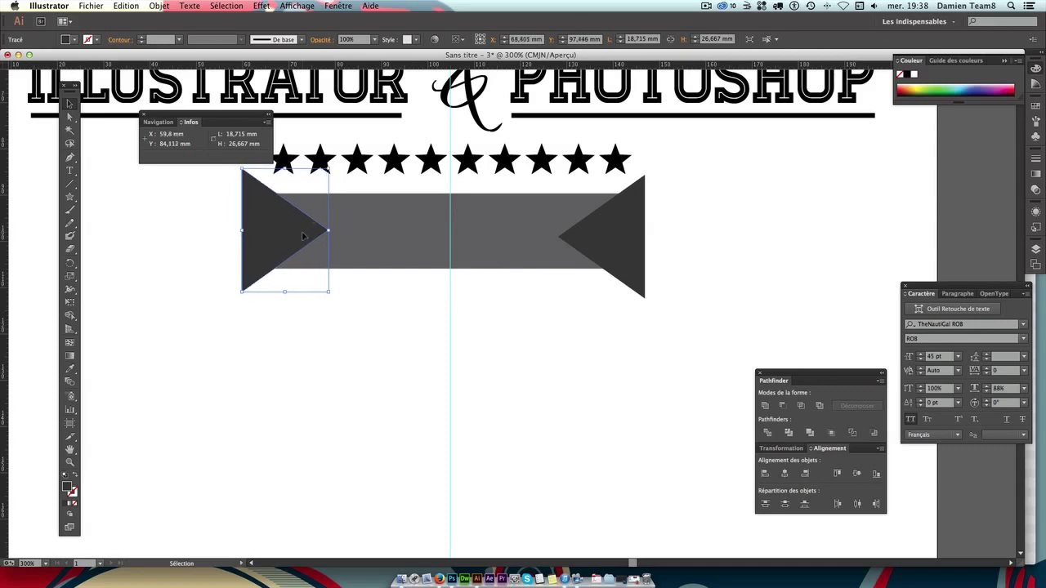
{"action": "left_click", "coordinate": [694, 234]}
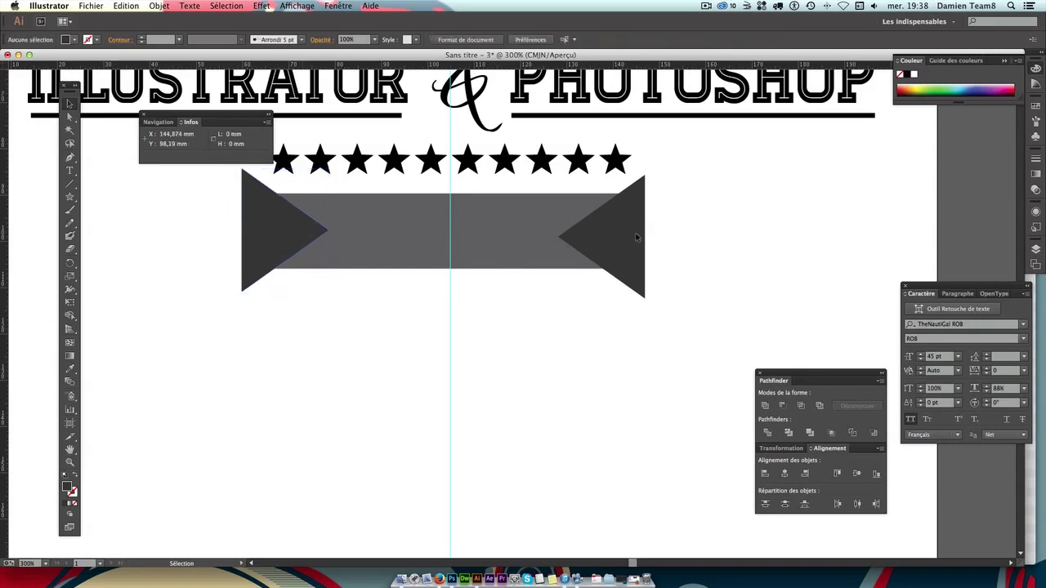
Nudge the right triangle into position at the banner's right end.
{"action": "left_click", "coordinate": [621, 237]}
{"action": "key", "text": "Right"}
{"action": "key", "text": "Right"}
{"action": "key", "text": "Right"}
{"action": "key", "text": "Up"}
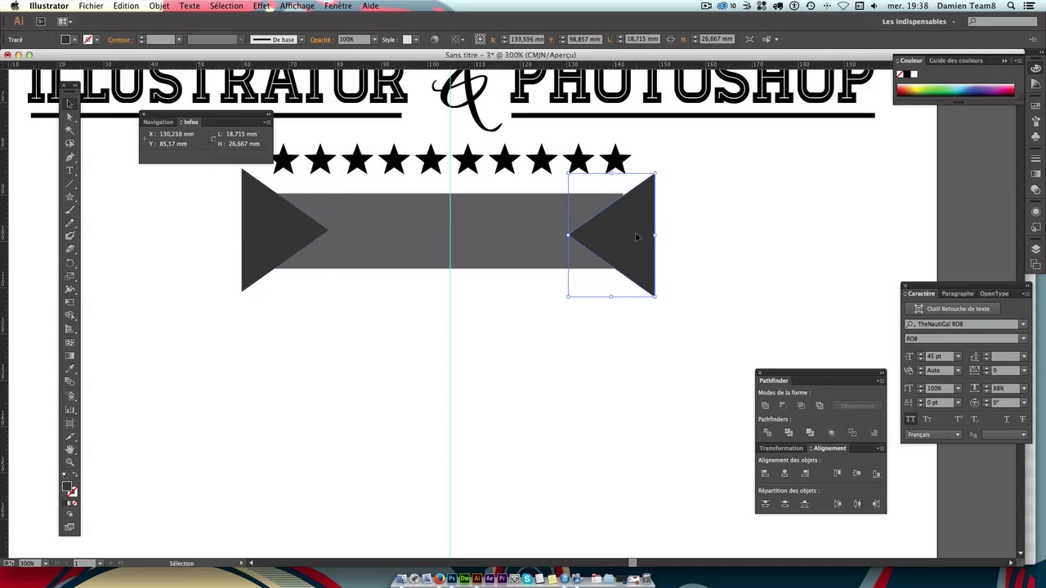
{"action": "key", "text": "Up"}
{"action": "key", "text": "Right"}
{"action": "key", "text": "Up"}
{"action": "key", "text": "Right"}
{"action": "key", "text": "Up"}
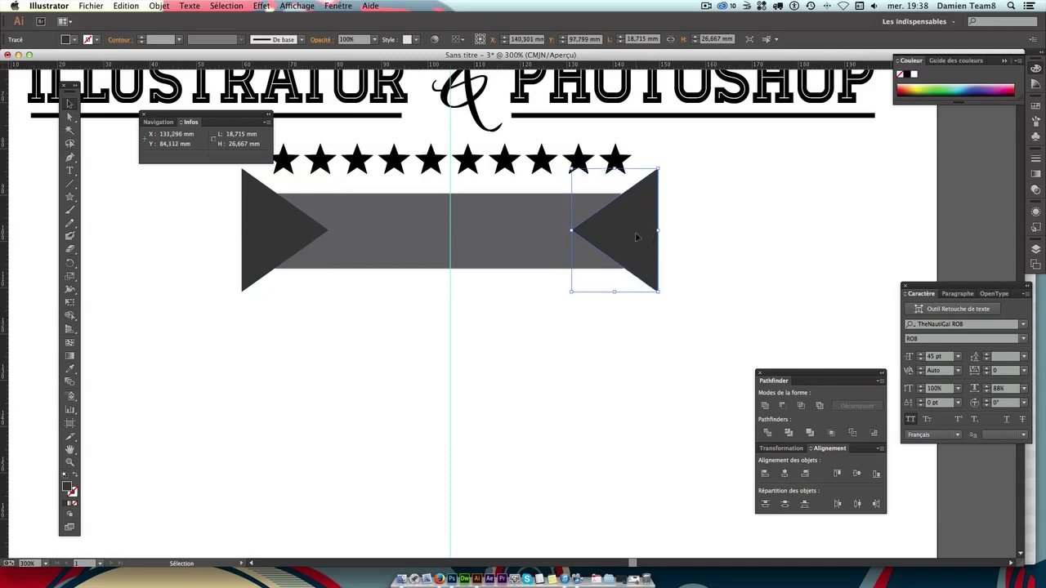
{"action": "key", "text": "Left"}
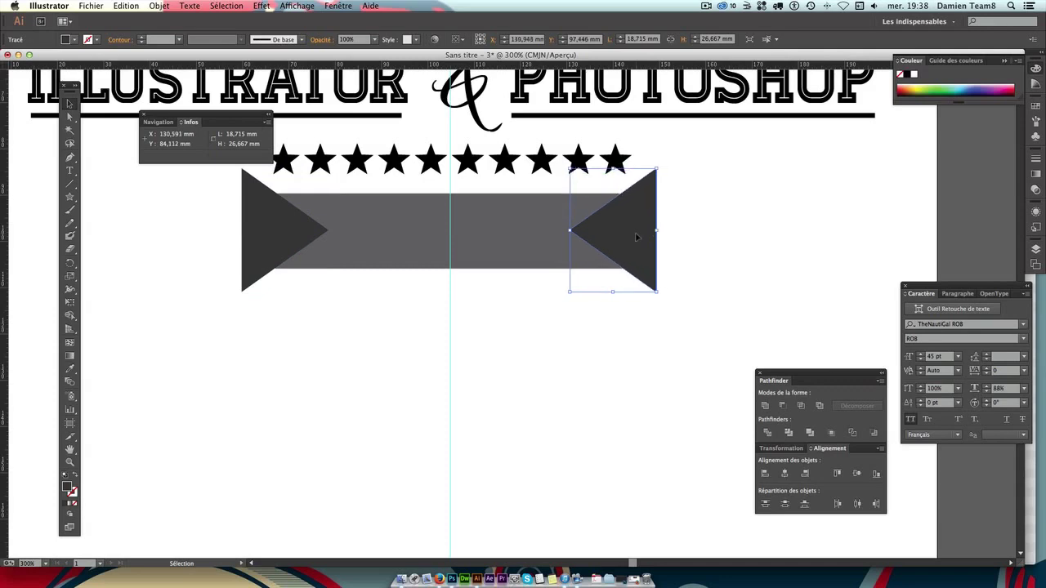
{"action": "left_click", "coordinate": [713, 245]}
Select the banner and triangles and apply Minus Front again.
{"action": "left_click_drag", "start_coordinate": [724, 304], "coordinate": [104, 232]}
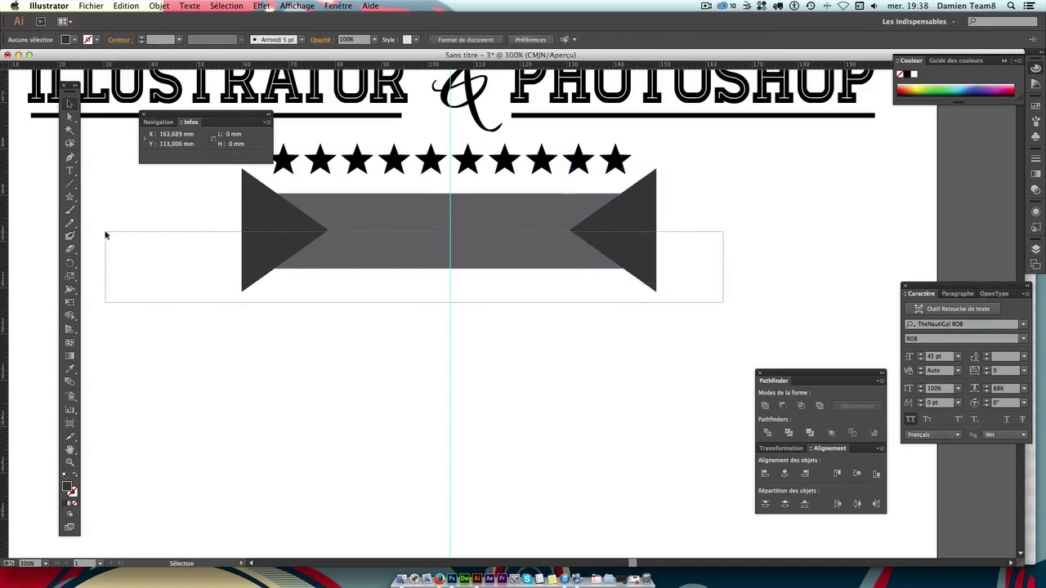
{"action": "left_click", "coordinate": [783, 405]}
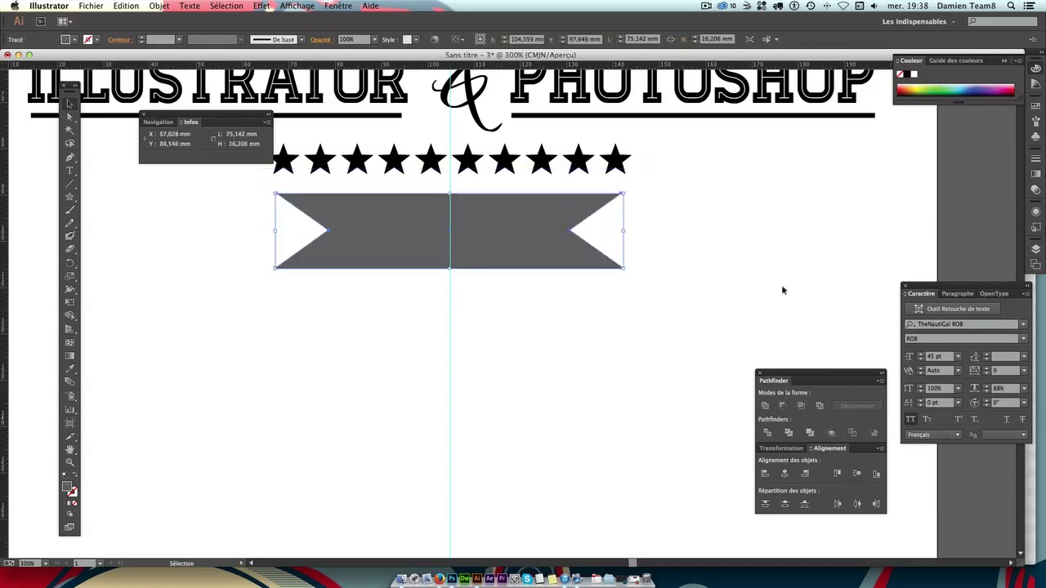
{"action": "left_click", "coordinate": [781, 284]}
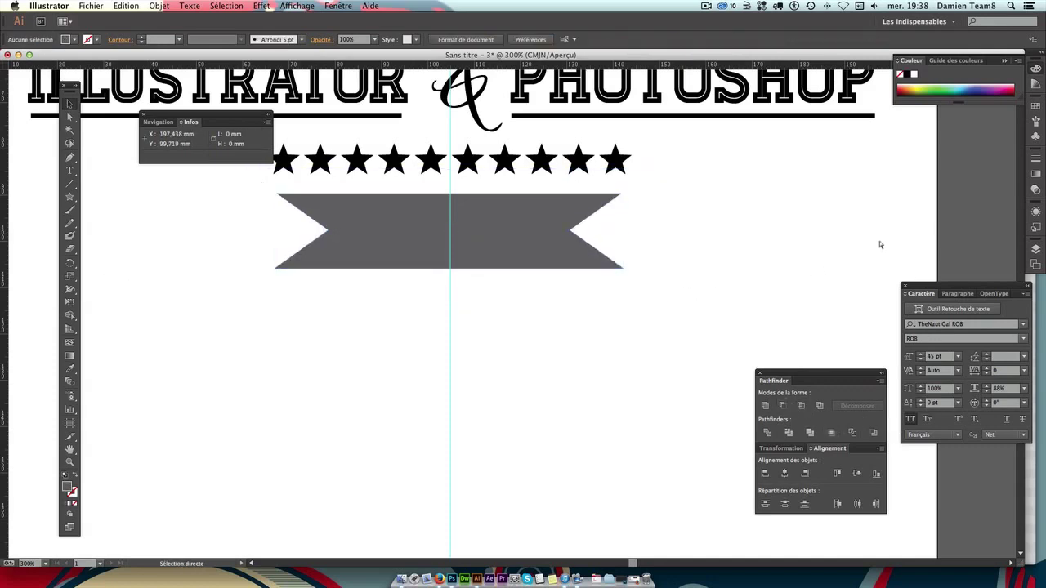
{"action": "key", "text": "ctrl+minus"}
{"action": "key", "text": "ctrl+minus"}
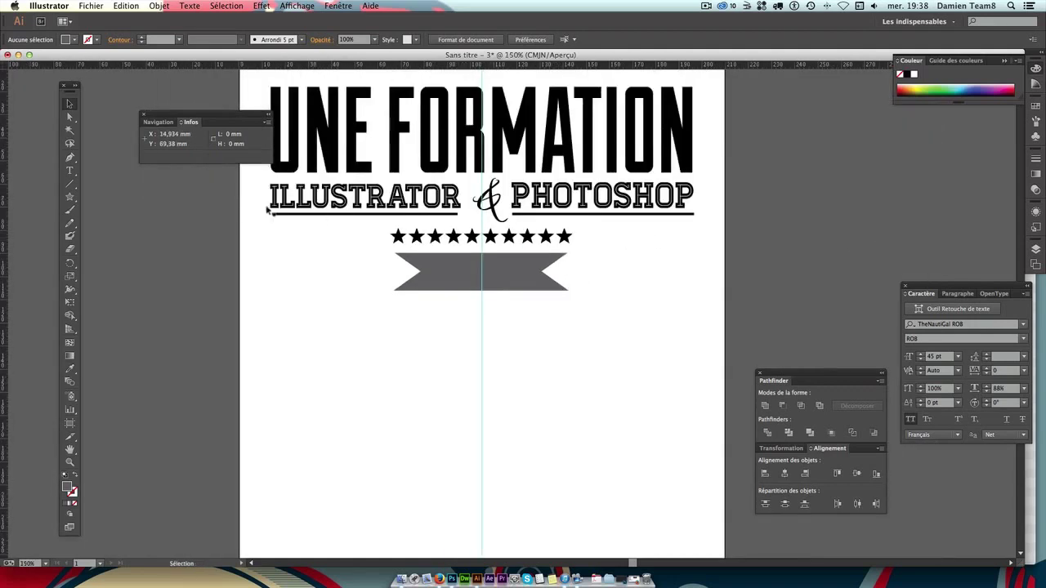
Type 'DURÉE - 3H30' below the ribbon, correcting typos, and select it as an object.
{"action": "left_click", "coordinate": [70, 170]}
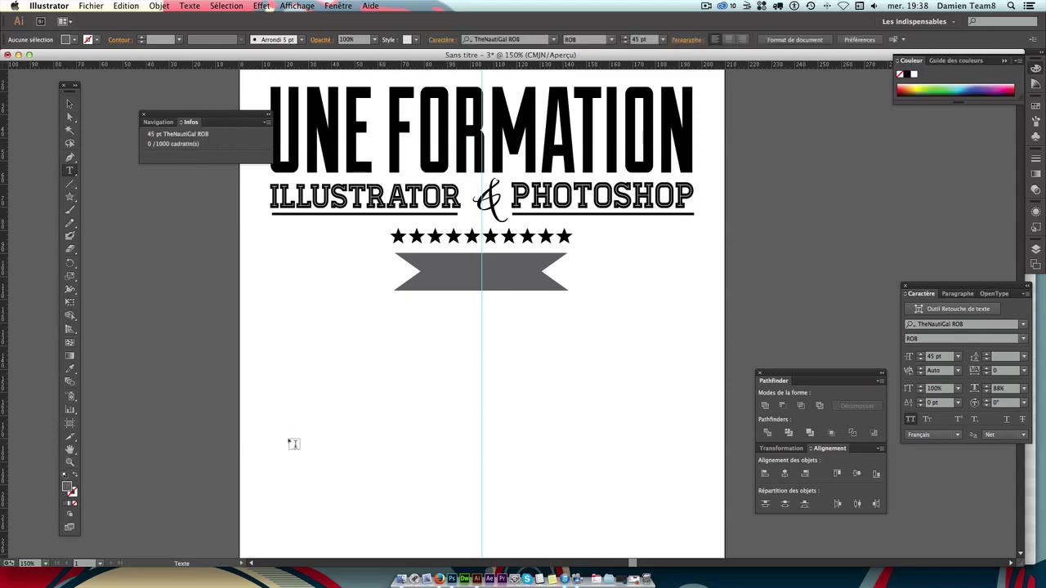
{"action": "left_click", "coordinate": [341, 413]}
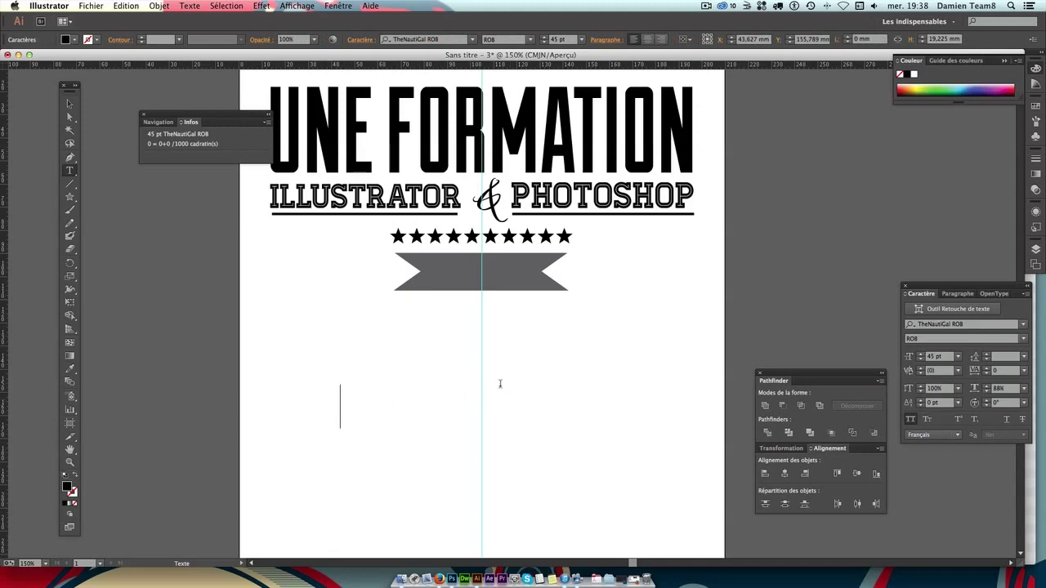
{"action": "type", "text": "DUR"}
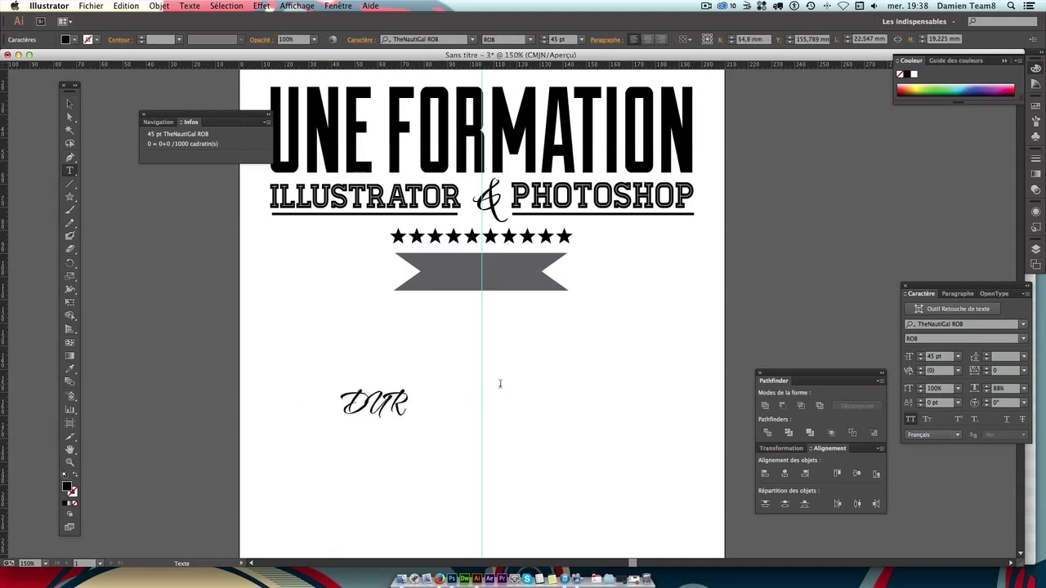
{"action": "type", "text": "&"}
{"action": "type", "text": "E"}
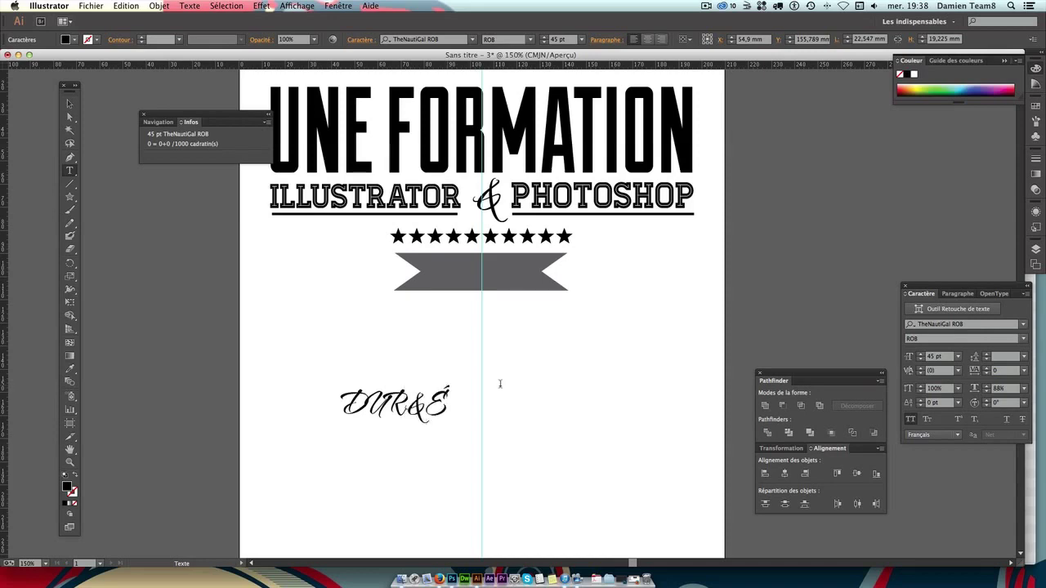
{"action": "key", "text": "BackSpace"}
{"action": "key", "text": "BackSpace"}
{"action": "type", "text": "ÉE"}
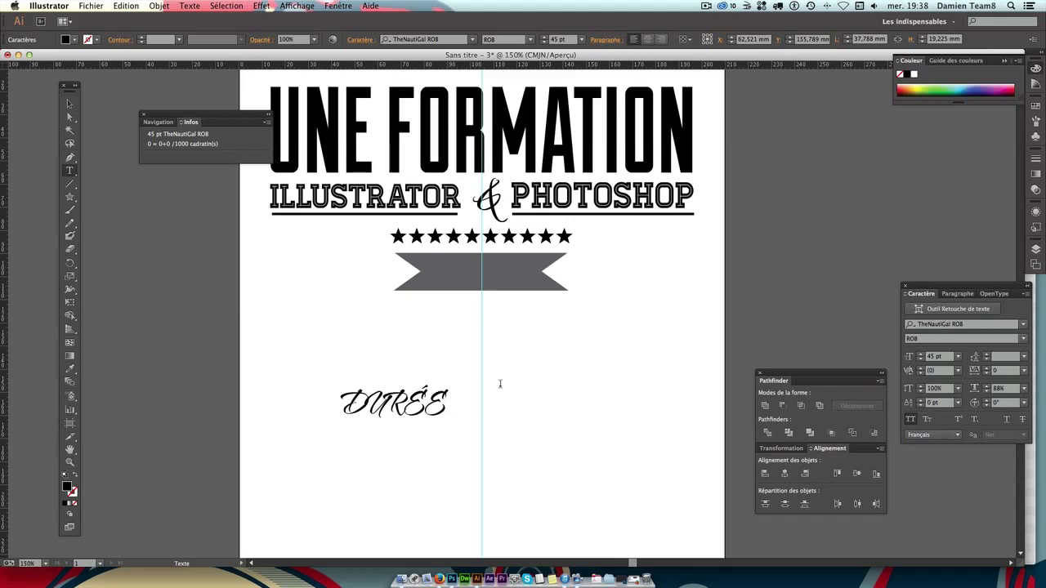
{"action": "type", "text": " 3"}
{"action": "key", "text": "BackSpace"}
{"action": "key", "text": "BackSpace"}
{"action": "type", "text": "- 3H30"}
{"action": "key", "text": "ctrl+a"}
{"action": "left_click", "coordinate": [69, 103]}
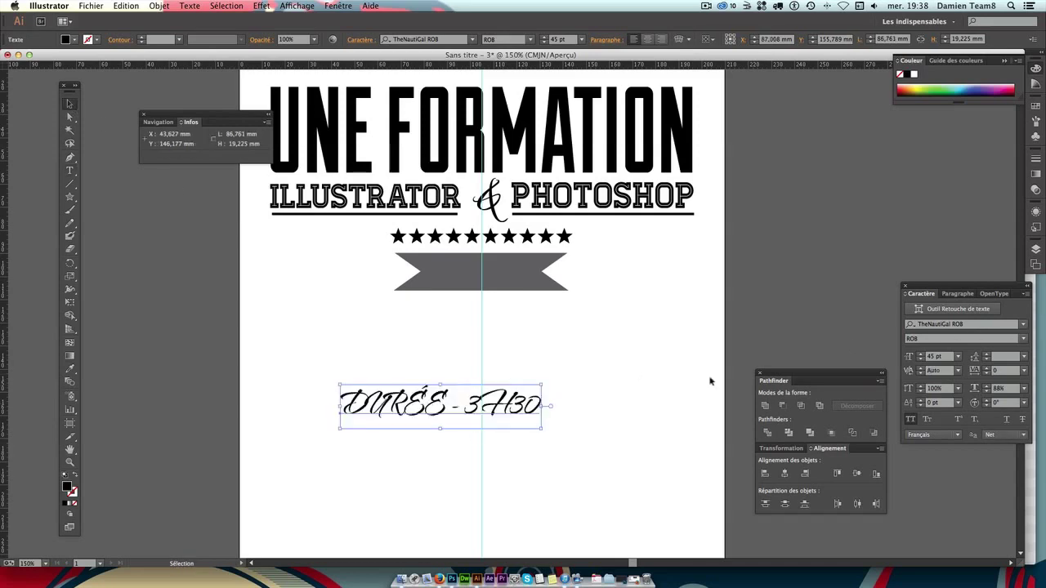
{"action": "left_click", "coordinate": [980, 326]}
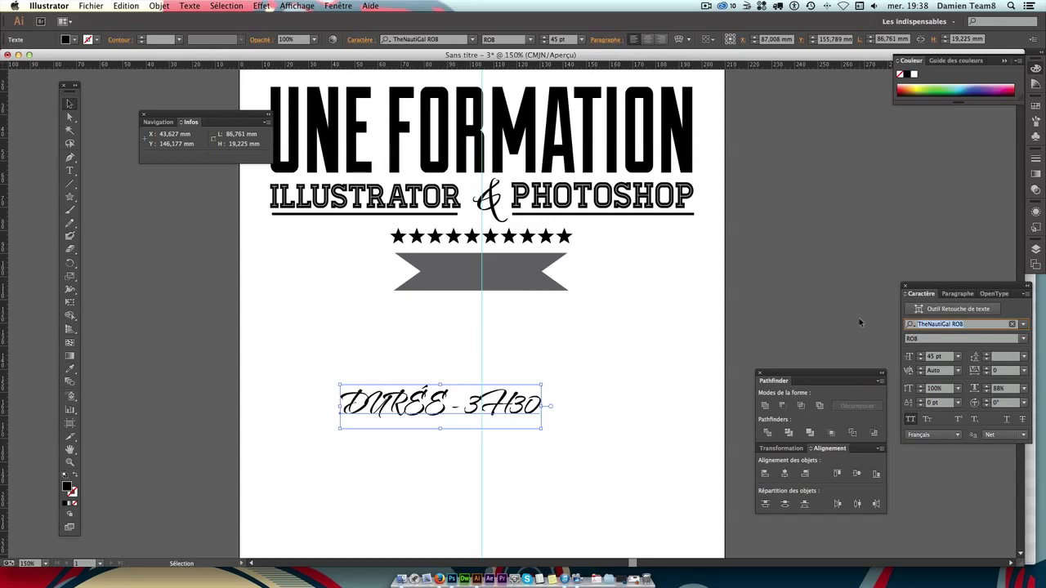
Set the text in Bebas Neue and move it onto the grey ribbon.
{"action": "type", "text": "beb"}
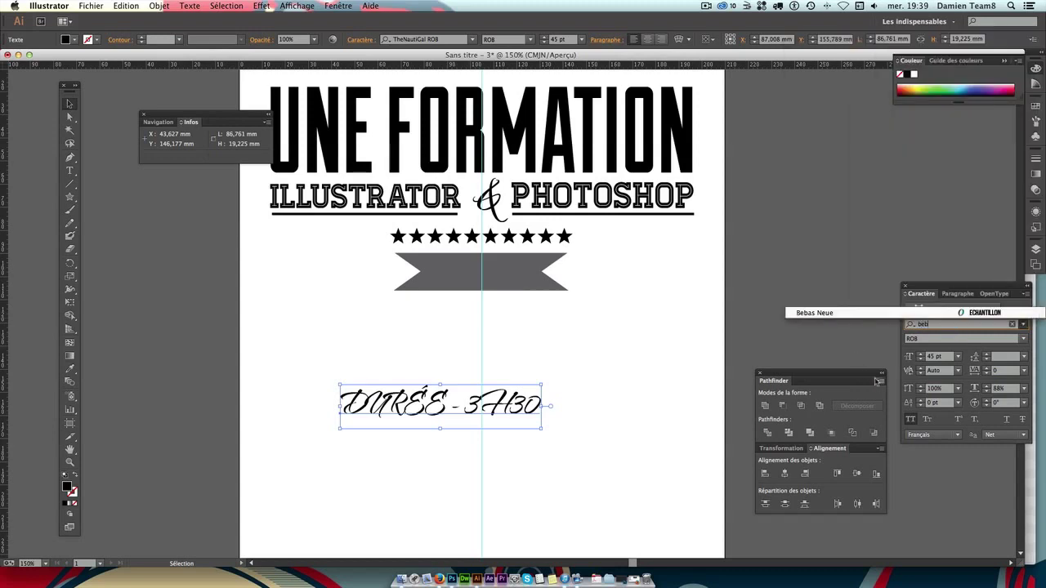
{"action": "left_click", "coordinate": [823, 312]}
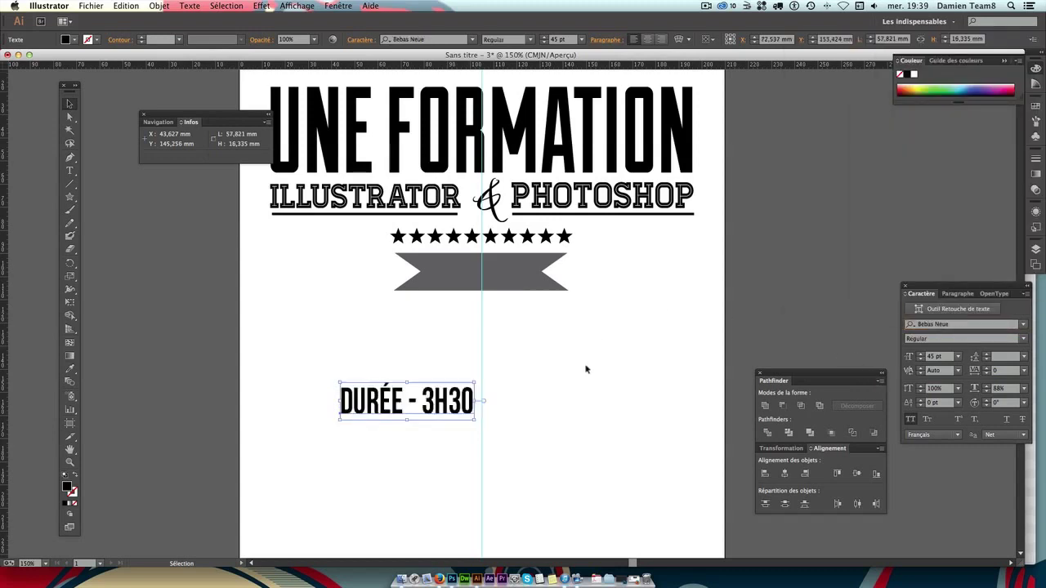
{"action": "left_click_drag", "start_coordinate": [477, 420], "coordinate": [556, 291]}
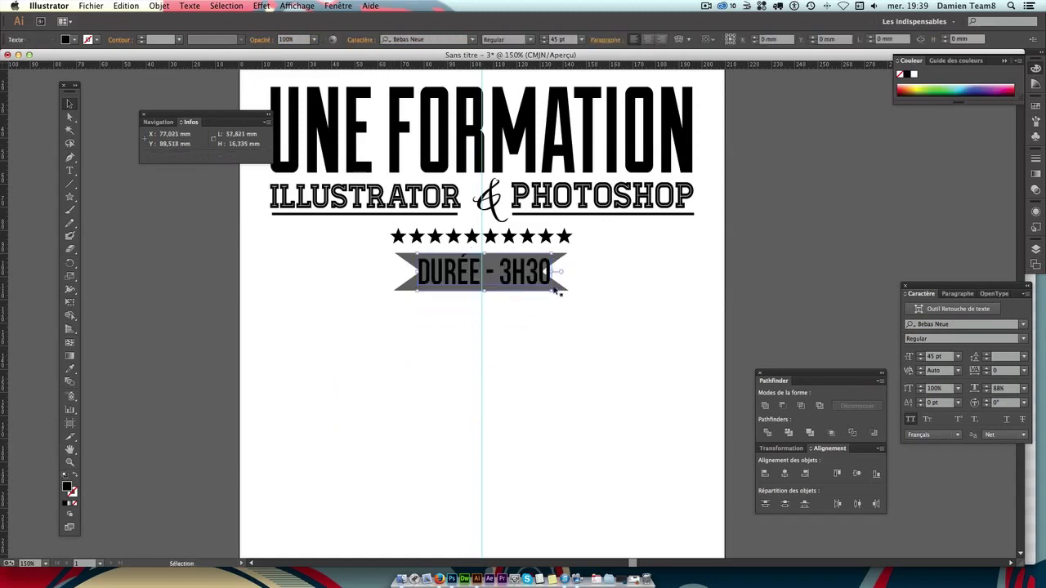
{"action": "key", "text": "Left"}
{"action": "key", "text": "Left"}
{"action": "key", "text": "Left"}
{"action": "key", "text": "Left"}
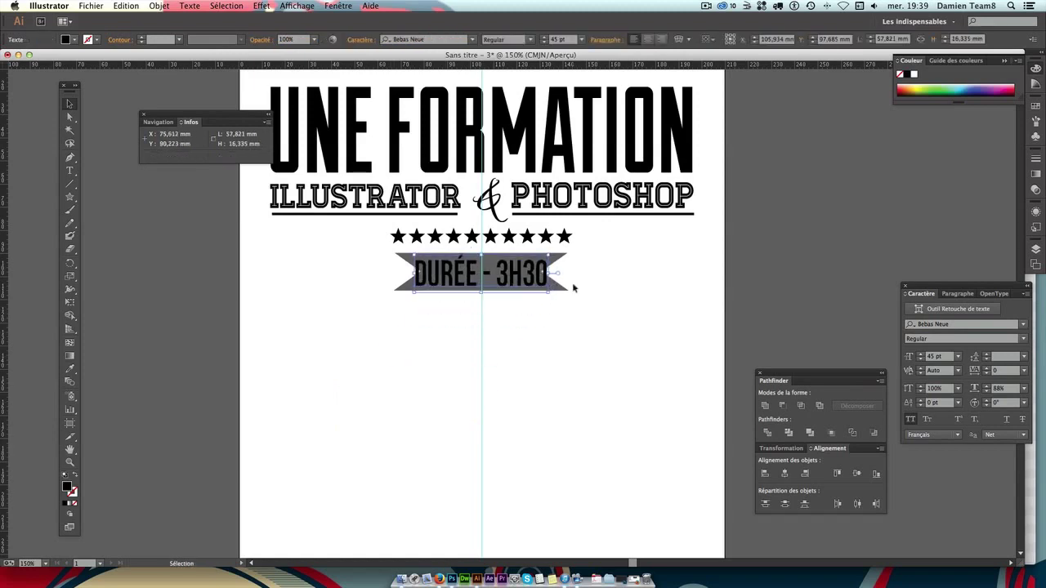
{"action": "key", "text": "Down"}
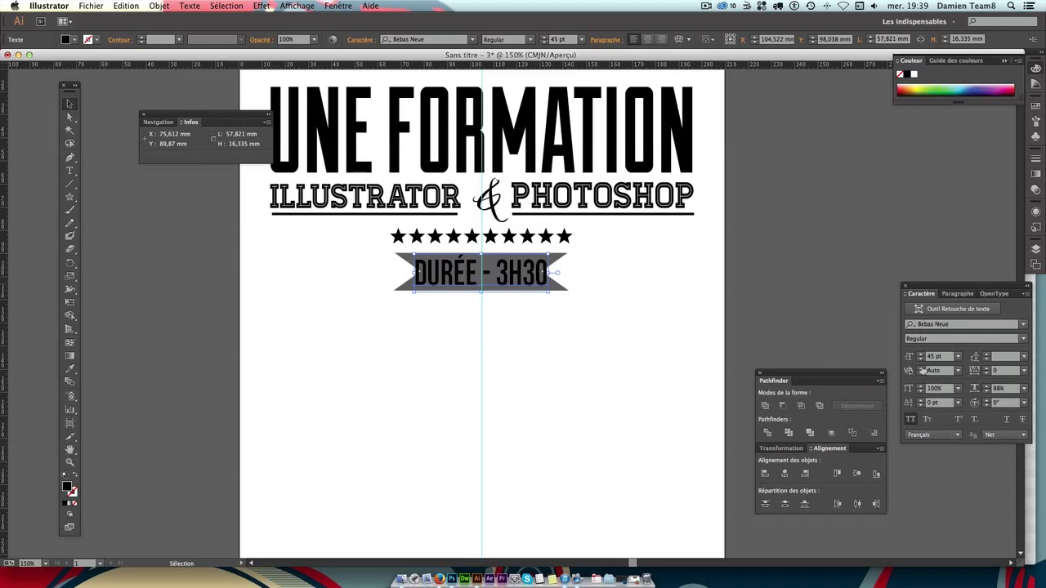
Change the text's font size to 37 pt.
{"action": "left_click", "coordinate": [936, 356]}
{"action": "type", "text": "45"}
{"action": "key", "text": "Return"}
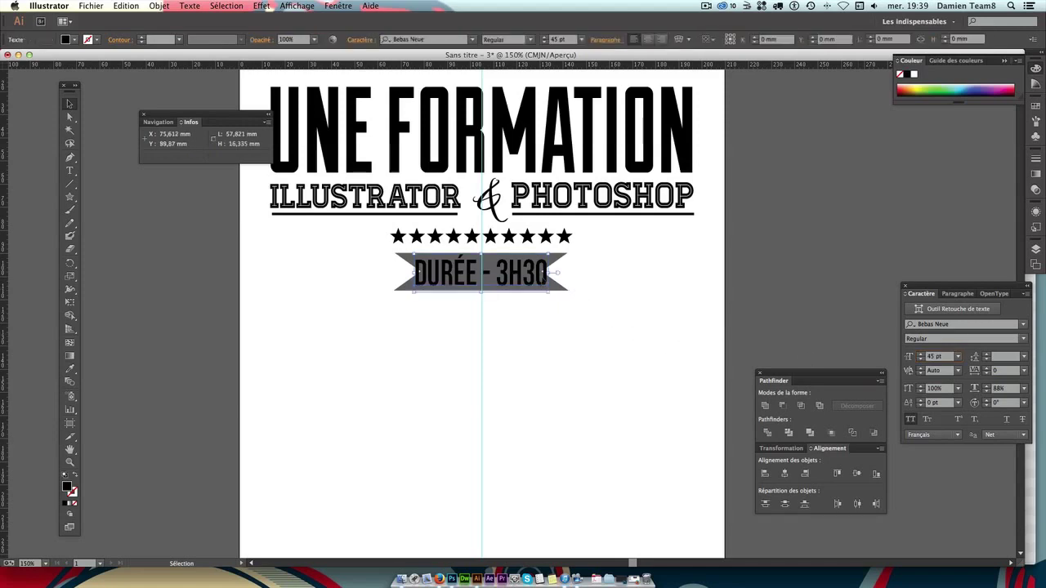
{"action": "type", "text": "37"}
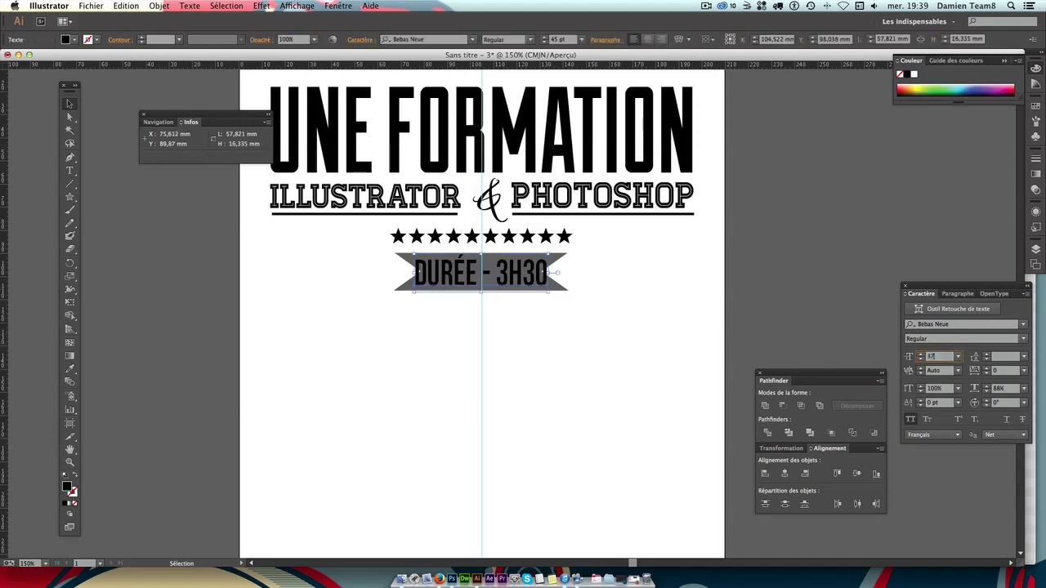
{"action": "key", "text": "Return"}
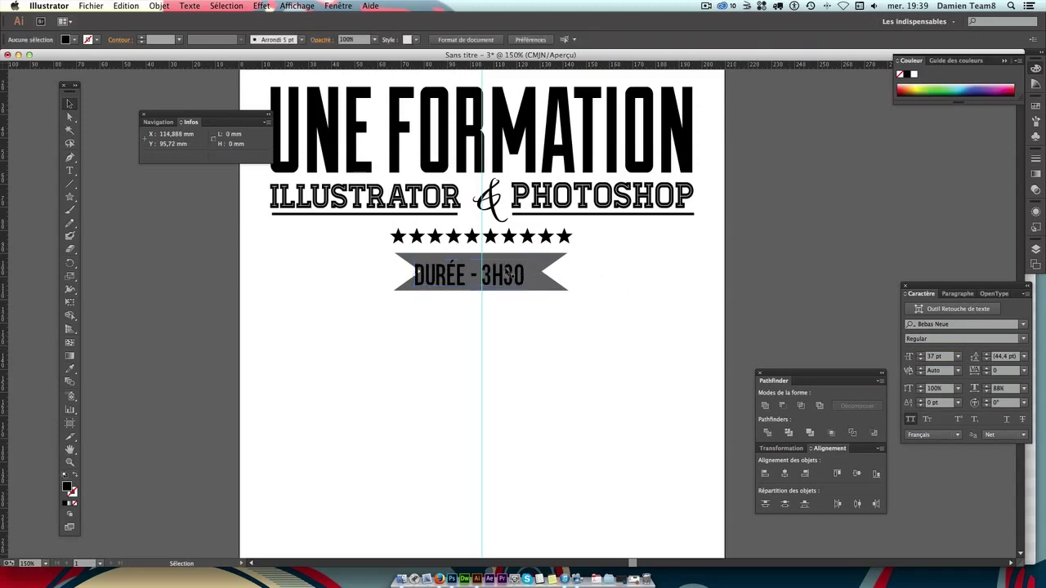
Nudge the text until it's centred on the ribbon.
{"action": "mouse_move", "coordinate": [510, 274]}
{"action": "left_mouse_down"}
{"action": "mouse_move", "coordinate": [523, 273]}
{"action": "mouse_move", "coordinate": [514, 275]}
{"action": "left_mouse_up"}
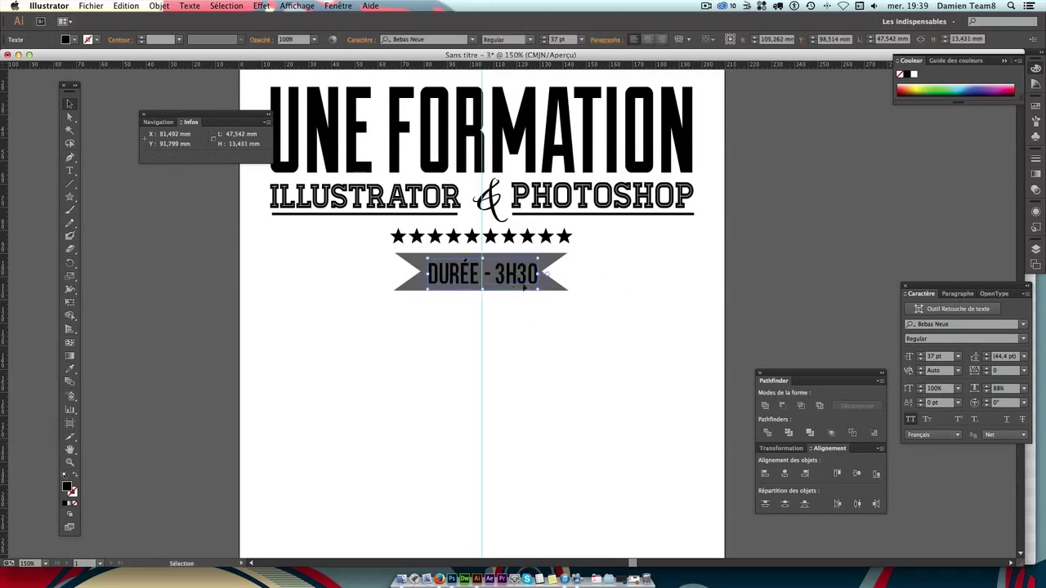
{"action": "key", "text": "Left"}
{"action": "key", "text": "Up"}
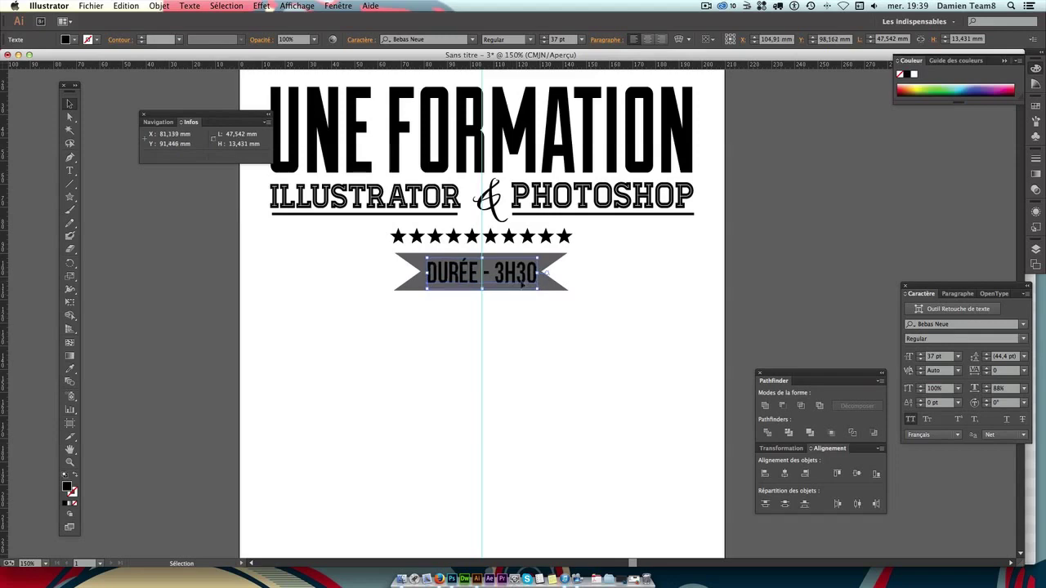
{"action": "key", "text": "Up"}
{"action": "key", "text": "Left"}
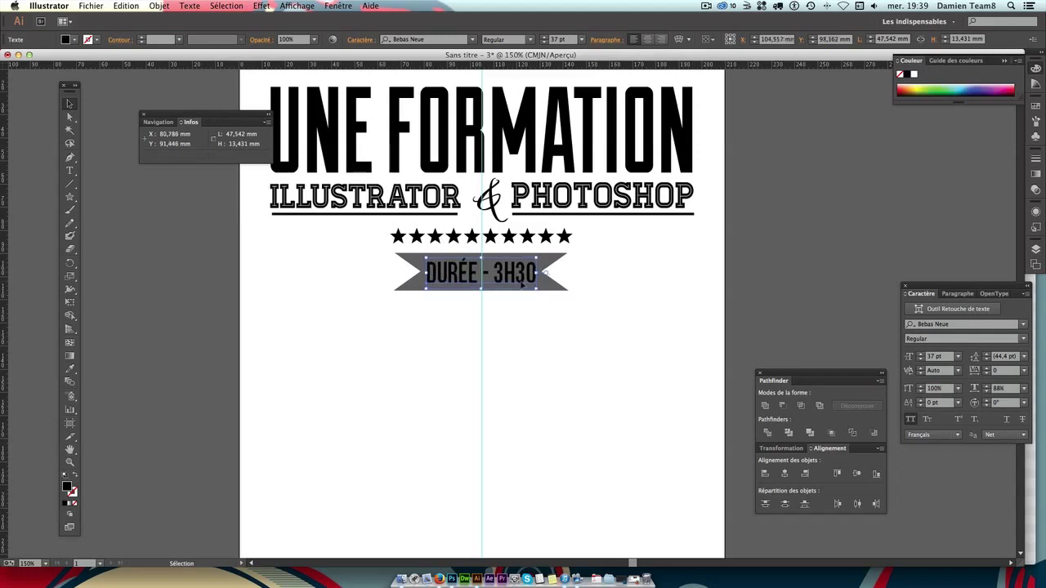
{"action": "key", "text": "Down"}
{"action": "key", "text": "Down"}
{"action": "key", "text": "Right"}
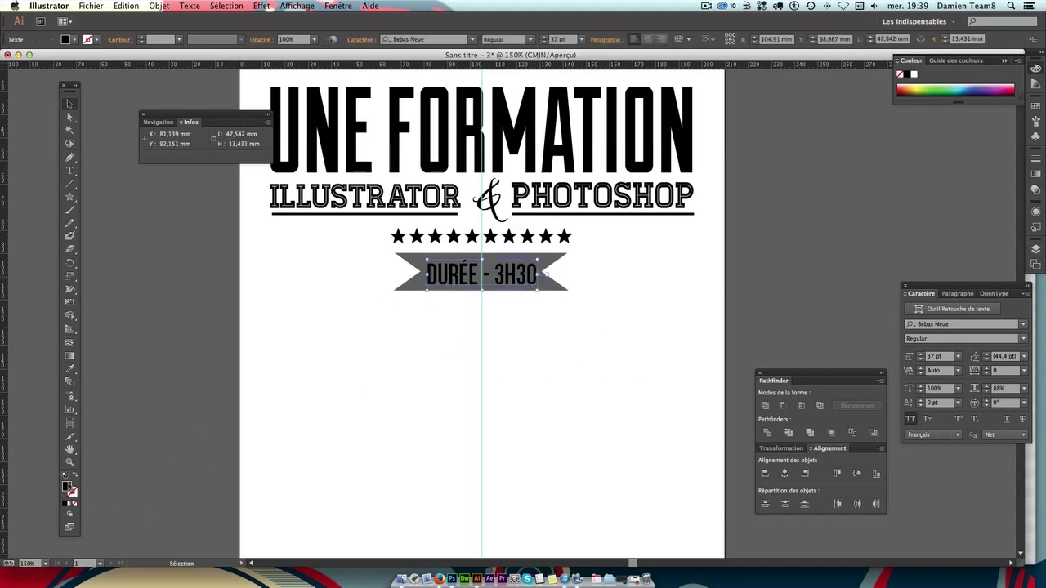
Give the 'DURÉE - 3H30' text a white (#ffffff) fill.
{"action": "double_click", "coordinate": [68, 486]}
{"action": "left_click", "coordinate": [651, 280]}
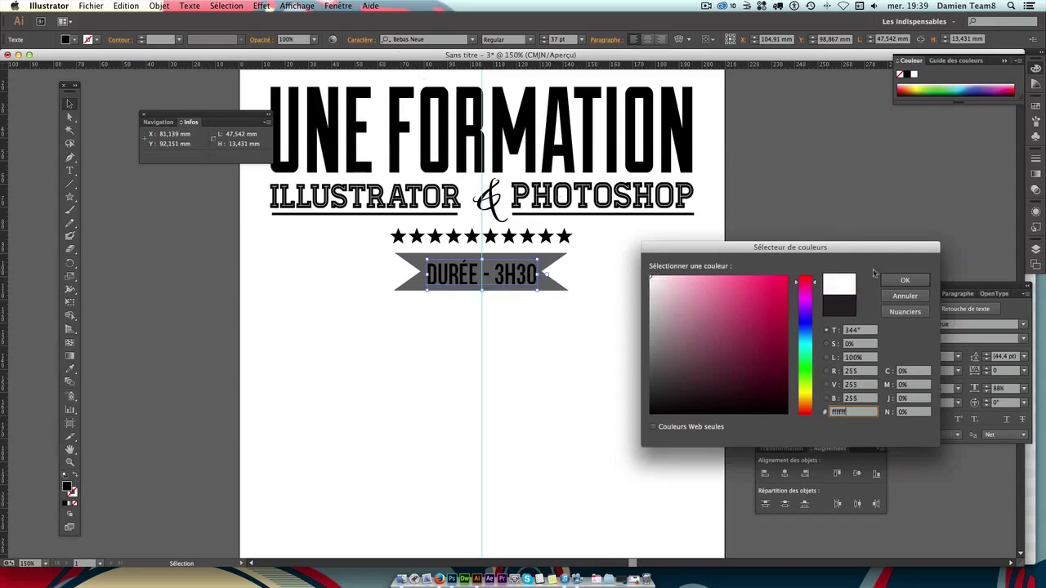
{"action": "left_click", "coordinate": [904, 279]}
{"action": "left_click", "coordinate": [646, 296]}
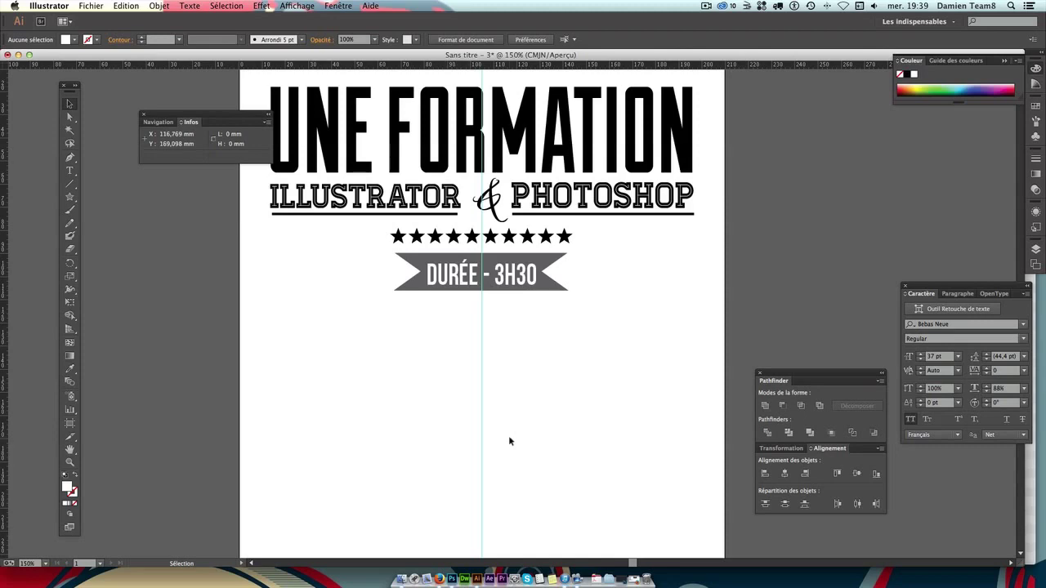
Reselect and deselect the 'DURÉE - 3H30' text, then zoom out to the poster top.
{"action": "key", "text": "a"}
{"action": "key", "text": "v"}
{"action": "left_click", "coordinate": [519, 276]}
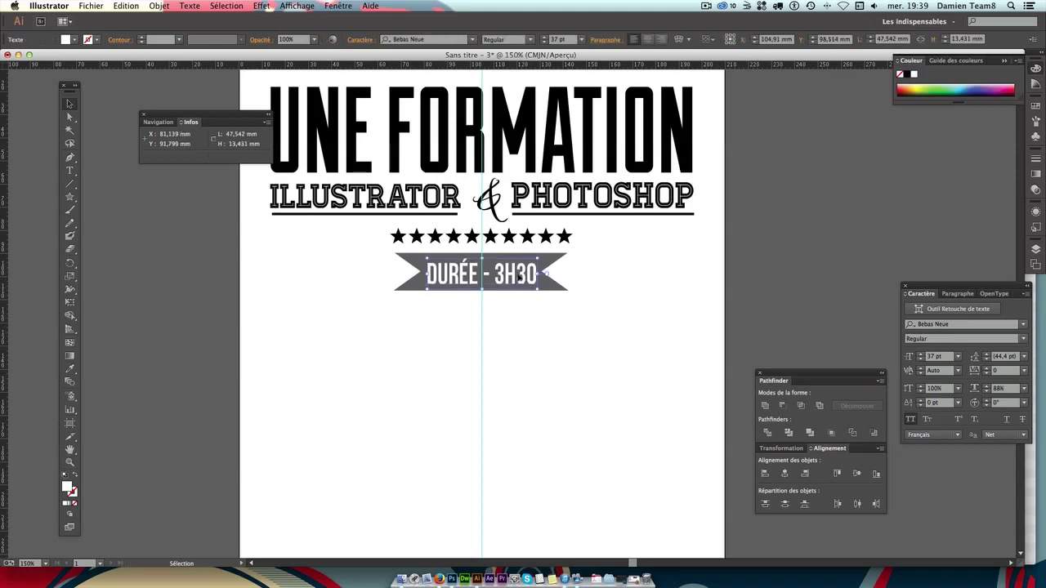
{"action": "left_click", "coordinate": [681, 273]}
{"action": "key", "text": "ctrl+minus"}
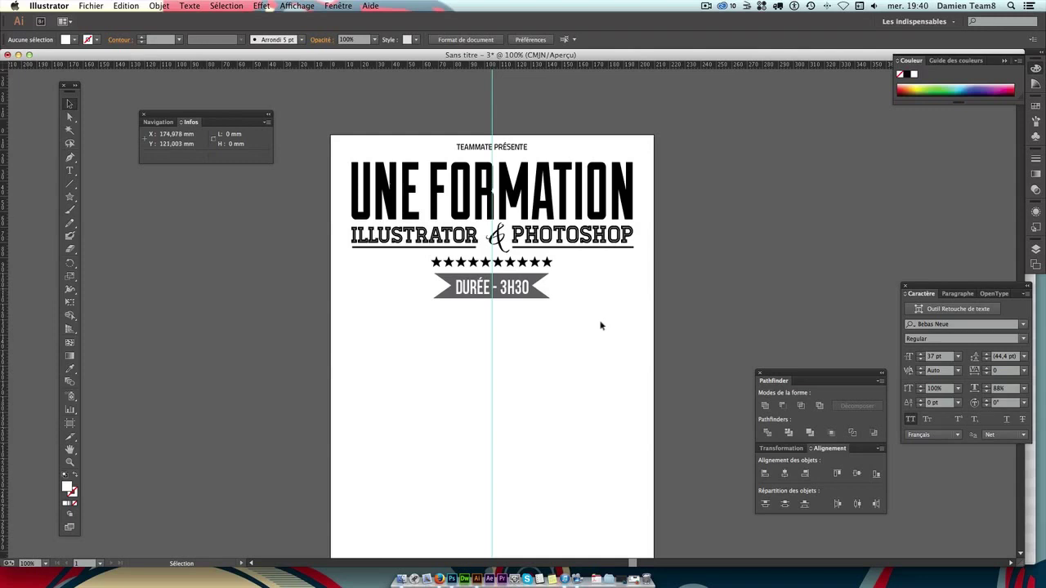
Duplicate the DURÉE - 3H30 ribbon with its text beside the original.
{"action": "left_click_drag", "start_coordinate": [578, 285], "coordinate": [519, 325]}
{"action": "left_click_drag", "start_coordinate": [518, 285], "coordinate": [516, 288]}
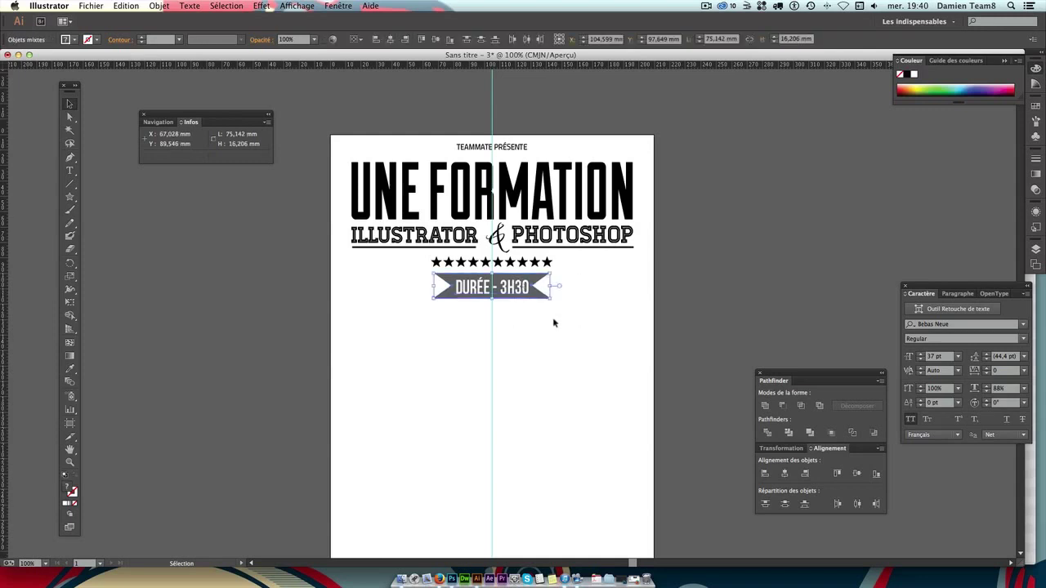
{"action": "left_click", "coordinate": [553, 320]}
{"action": "left_click_drag", "start_coordinate": [569, 317], "coordinate": [512, 278]}
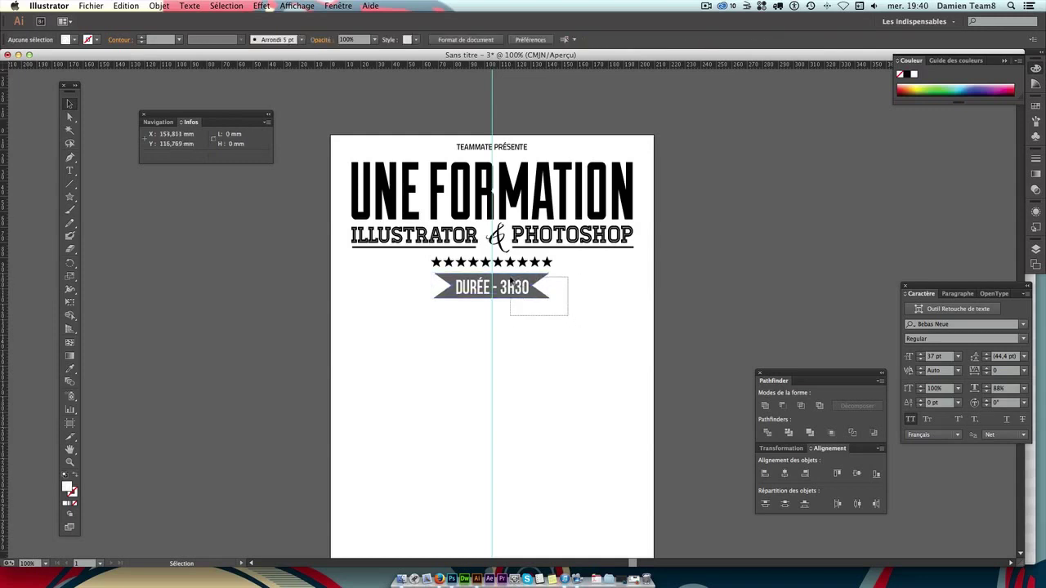
{"action": "left_click", "coordinate": [575, 321]}
{"action": "left_click_drag", "start_coordinate": [575, 322], "coordinate": [524, 299]}
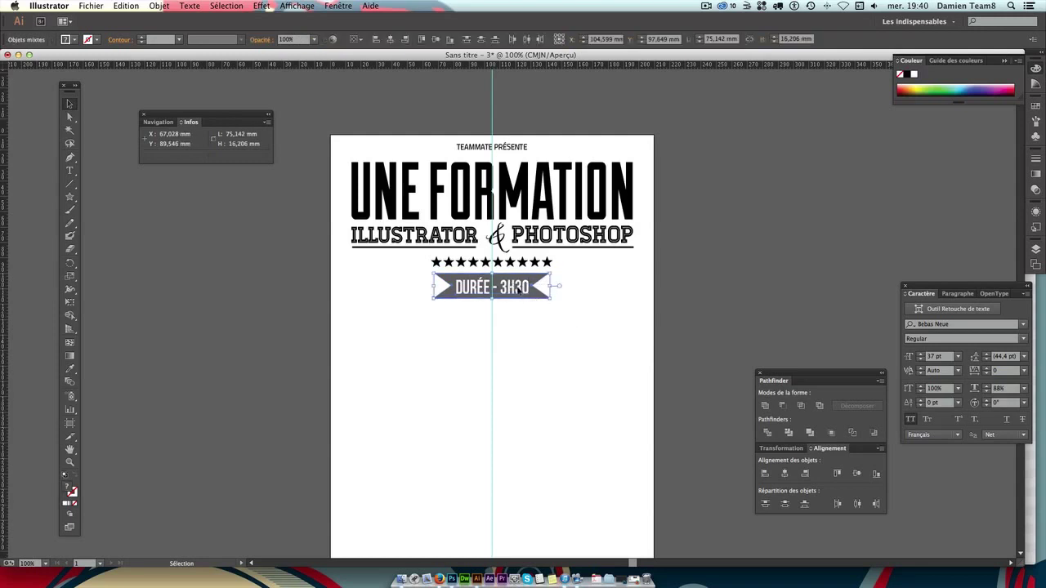
{"action": "mouse_move", "coordinate": [517, 289]}
{"action": "left_mouse_down"}
{"action": "mouse_move", "coordinate": [547, 291]}
{"action": "mouse_move", "coordinate": [599, 331]}
{"action": "left_mouse_up"}
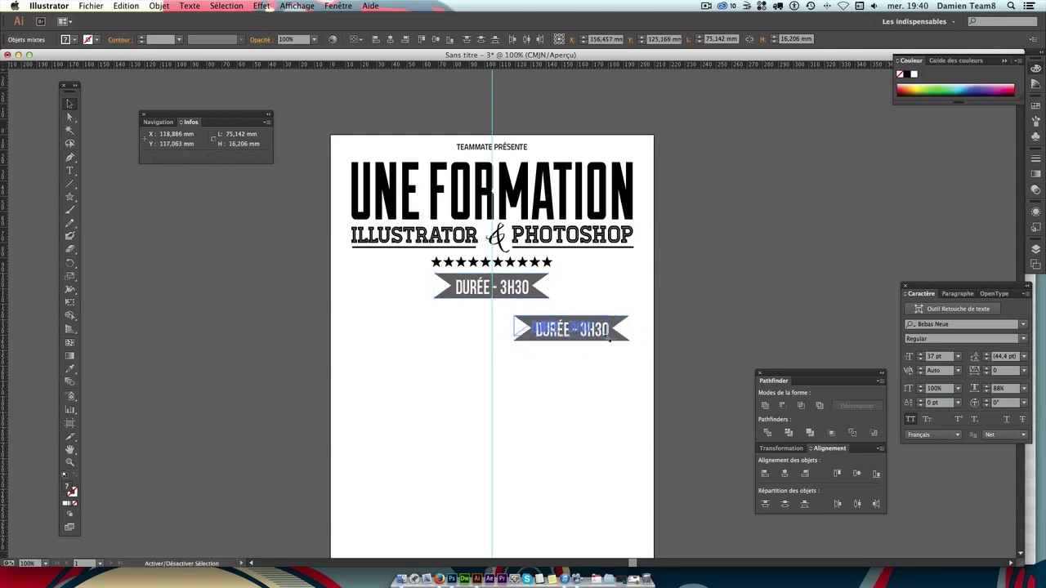
Shrink the copy, place it right of the stars, and lengthen its ribbon shape.
{"action": "left_click_drag", "start_coordinate": [631, 343], "coordinate": [602, 336]}
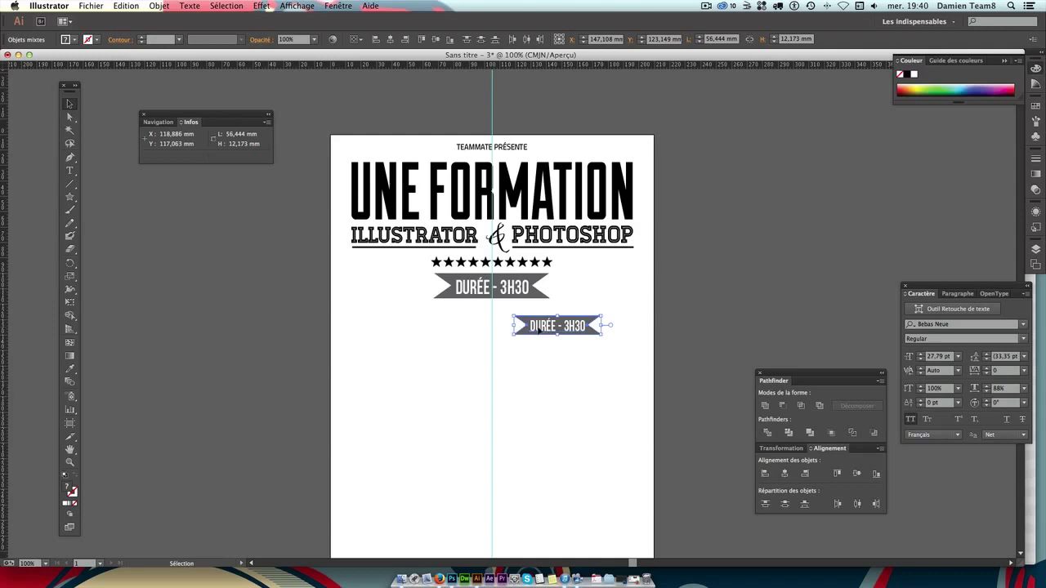
{"action": "left_click_drag", "start_coordinate": [539, 331], "coordinate": [571, 278]}
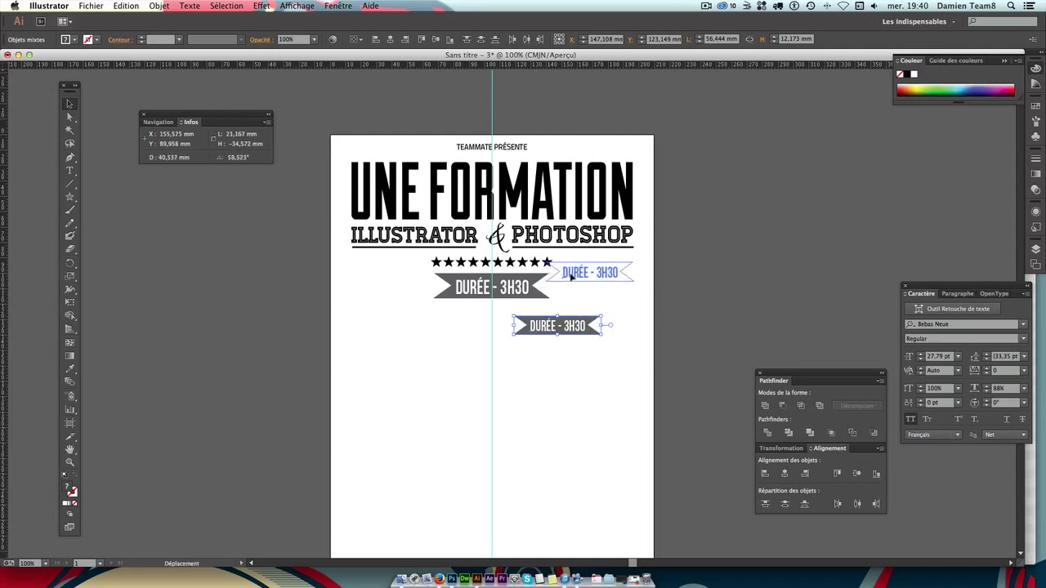
{"action": "left_click_drag", "start_coordinate": [571, 278], "coordinate": [580, 279]}
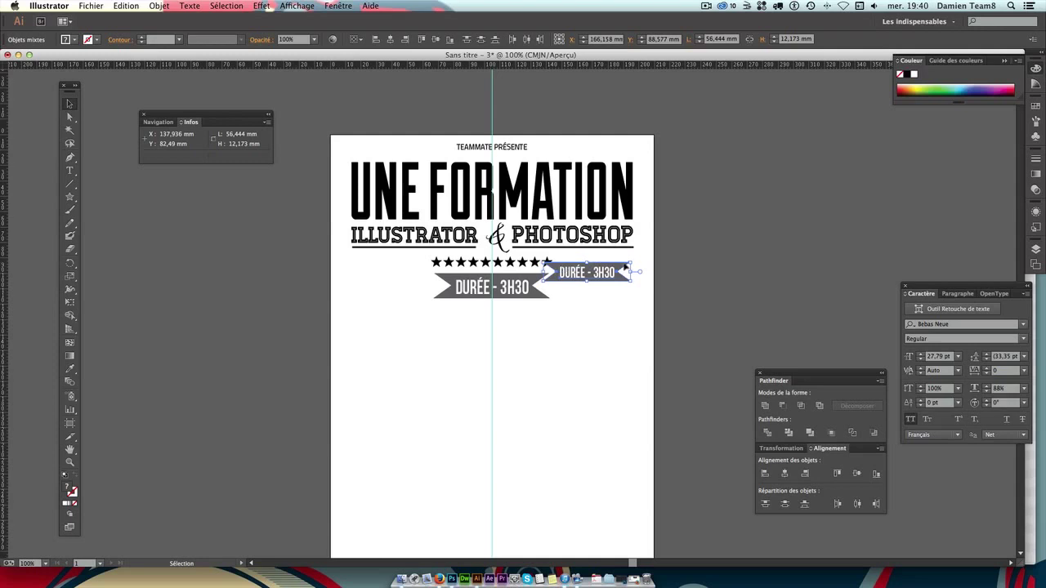
{"action": "left_click", "coordinate": [628, 275]}
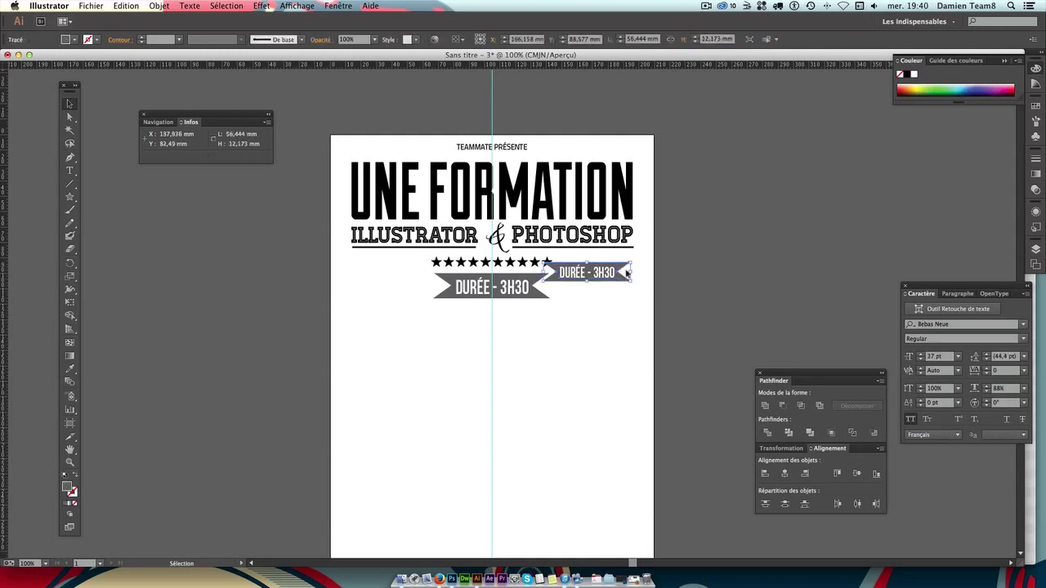
{"action": "left_click_drag", "start_coordinate": [631, 272], "coordinate": [637, 272]}
Resize the copied ribbon's DURÉE - 3H30 text to 25 pt and centre it on the small ribbon.
{"action": "left_click", "coordinate": [580, 278]}
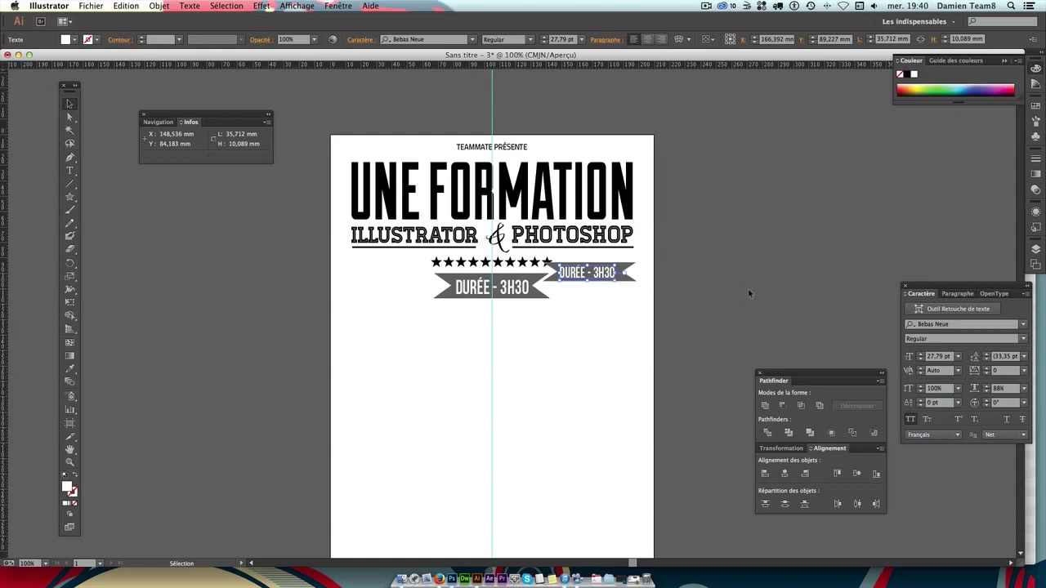
{"action": "left_click", "coordinate": [940, 357]}
{"action": "key", "text": "BackSpace"}
{"action": "type", "text": "20"}
{"action": "key", "text": "Return"}
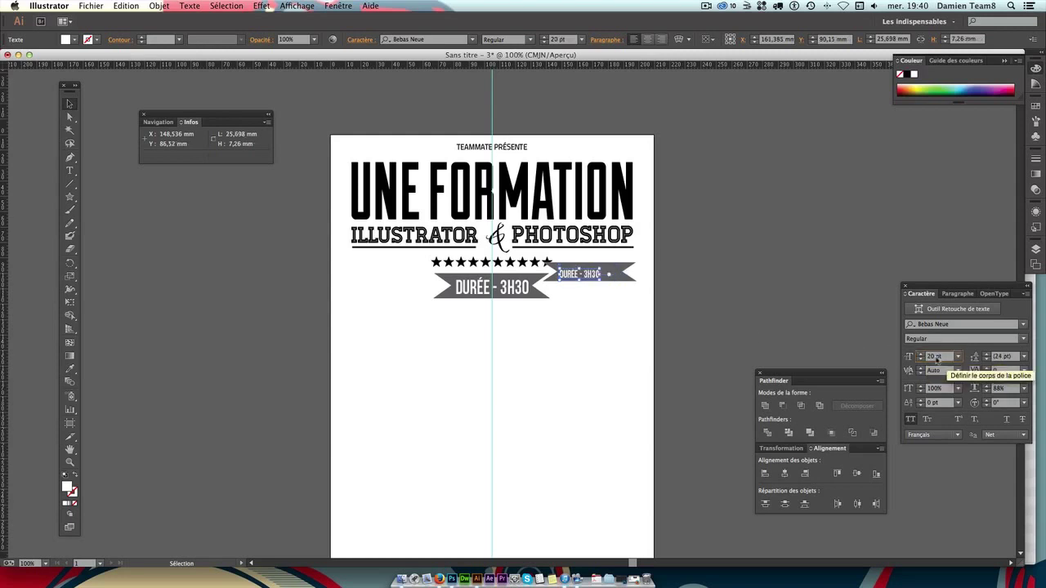
{"action": "type", "text": "25"}
{"action": "key", "text": "Return"}
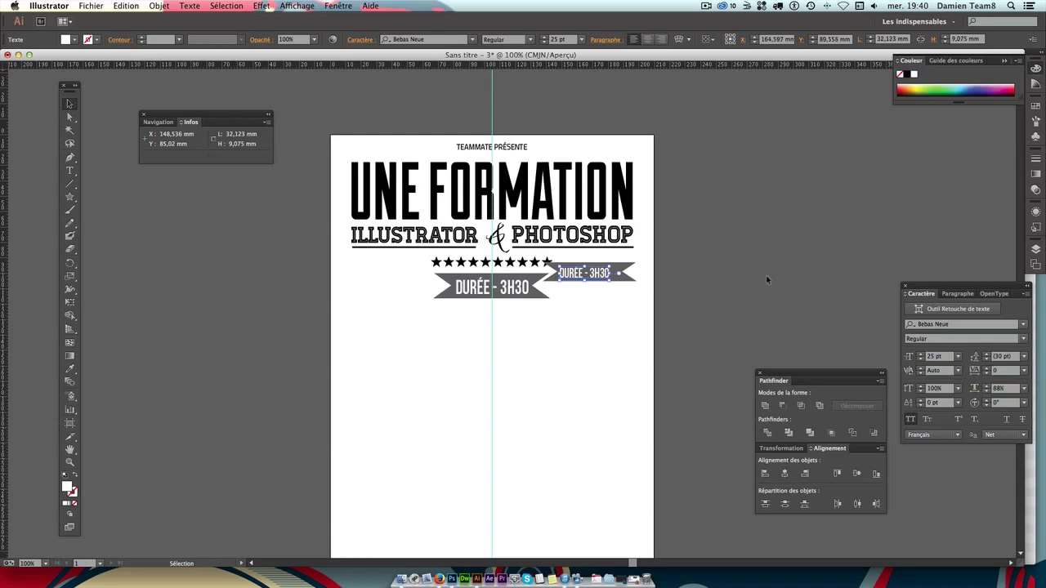
{"action": "left_click_drag", "start_coordinate": [593, 279], "coordinate": [594, 278]}
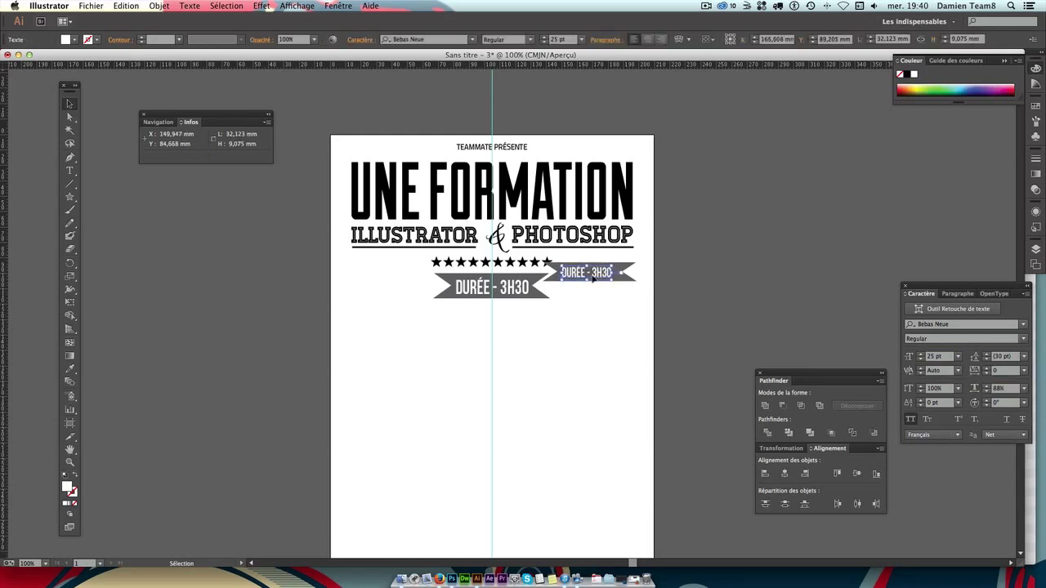
{"action": "left_click", "coordinate": [641, 257]}
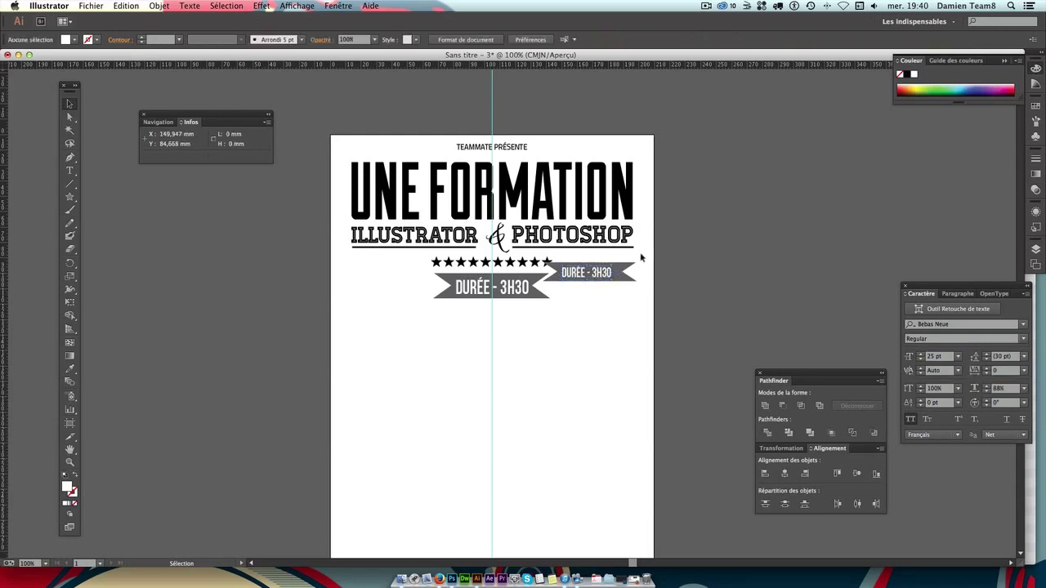
Scale the star row down to about 58 mm wide and nudge it left and up.
{"action": "left_click", "coordinate": [501, 263]}
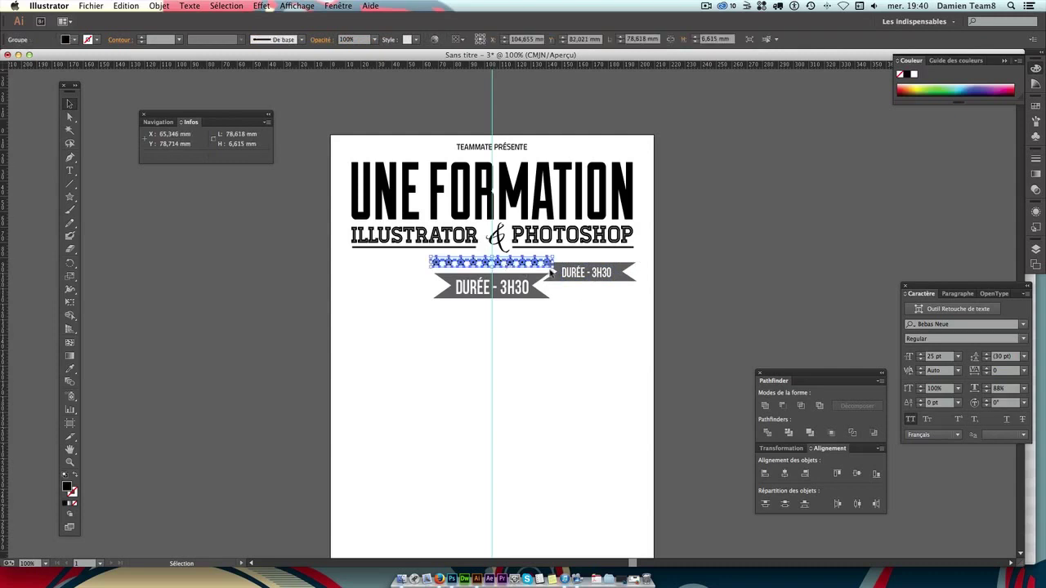
{"action": "left_click_drag", "start_coordinate": [549, 270], "coordinate": [485, 266]}
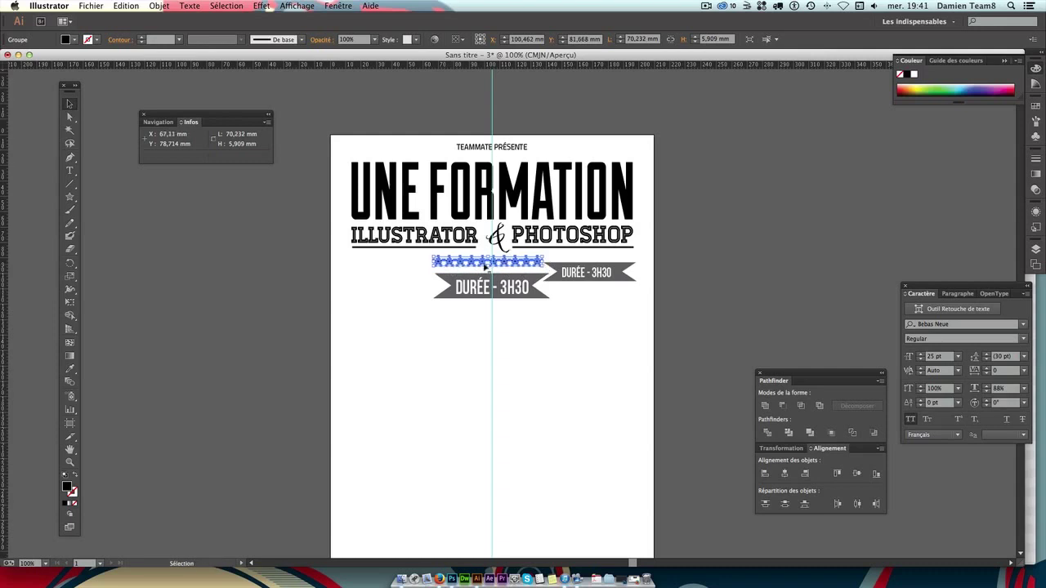
{"action": "left_click", "coordinate": [538, 312]}
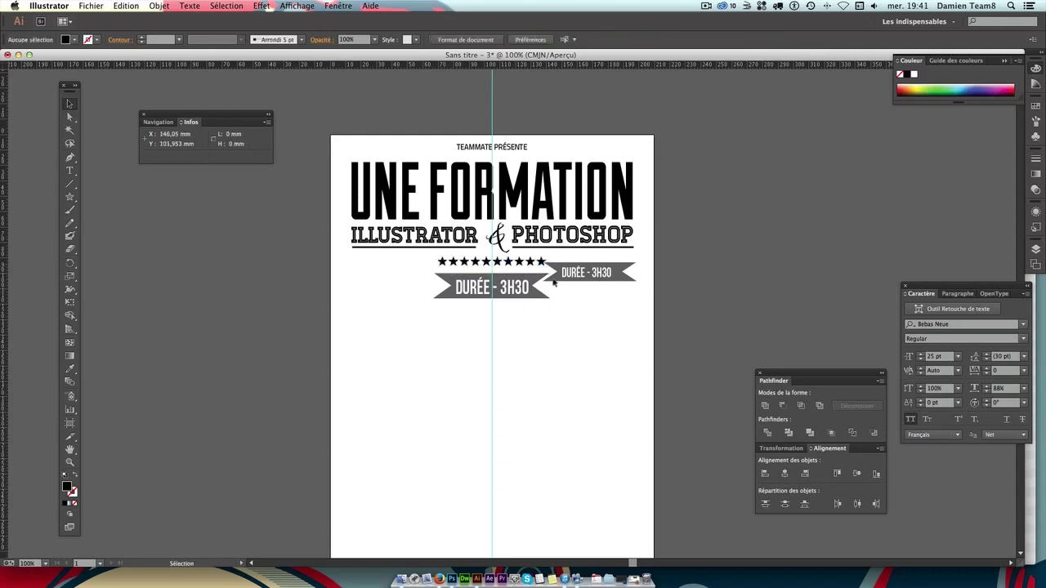
{"action": "left_click", "coordinate": [479, 264]}
{"action": "key", "text": "shift"}
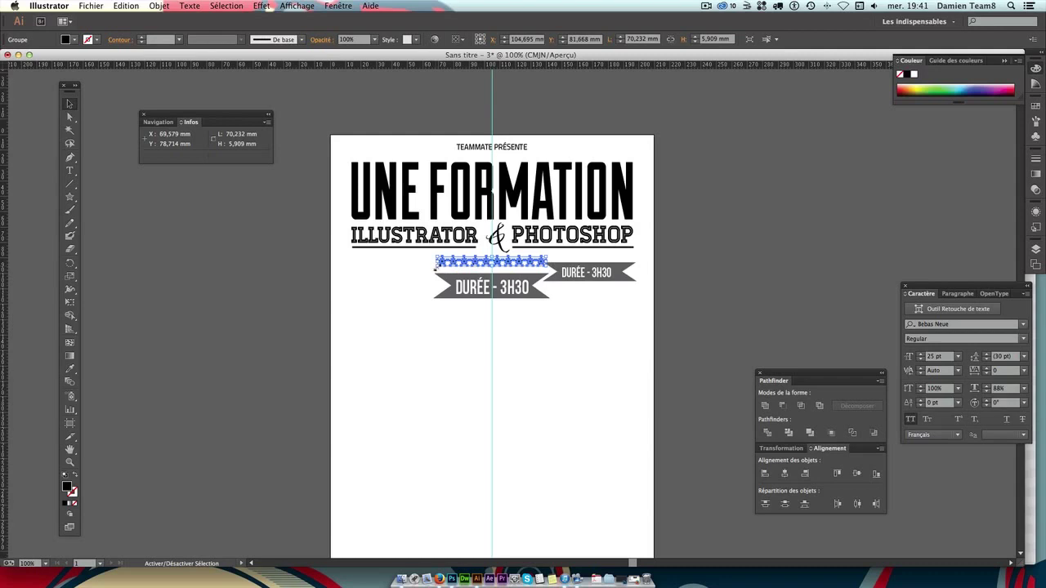
{"action": "left_click_drag", "start_coordinate": [435, 268], "coordinate": [456, 266]}
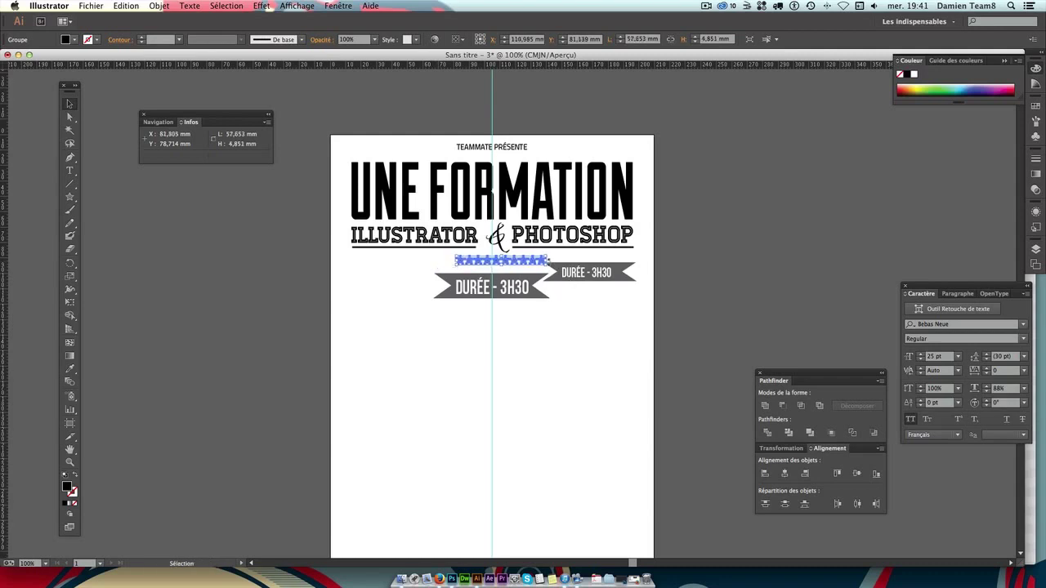
{"action": "key", "text": "Left"}
{"action": "key", "text": "Left"}
{"action": "key", "text": "Left"}
{"action": "key", "text": "Left"}
{"action": "key", "text": "Left"}
{"action": "key", "text": "Left"}
{"action": "key", "text": "Left"}
{"action": "key", "text": "Left"}
{"action": "key", "text": "Left"}
{"action": "key", "text": "Left"}
{"action": "key", "text": "Left"}
{"action": "key", "text": "Left"}
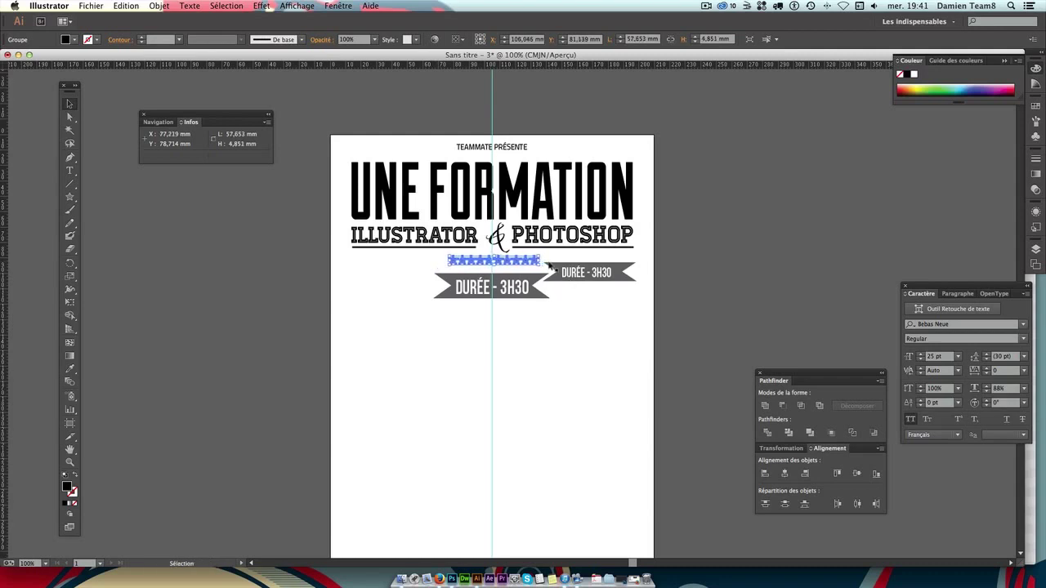
{"action": "key", "text": "Left"}
{"action": "key", "text": "Left"}
{"action": "key", "text": "Left"}
{"action": "key", "text": "Left"}
{"action": "key", "text": "Up"}
{"action": "key", "text": "Up"}
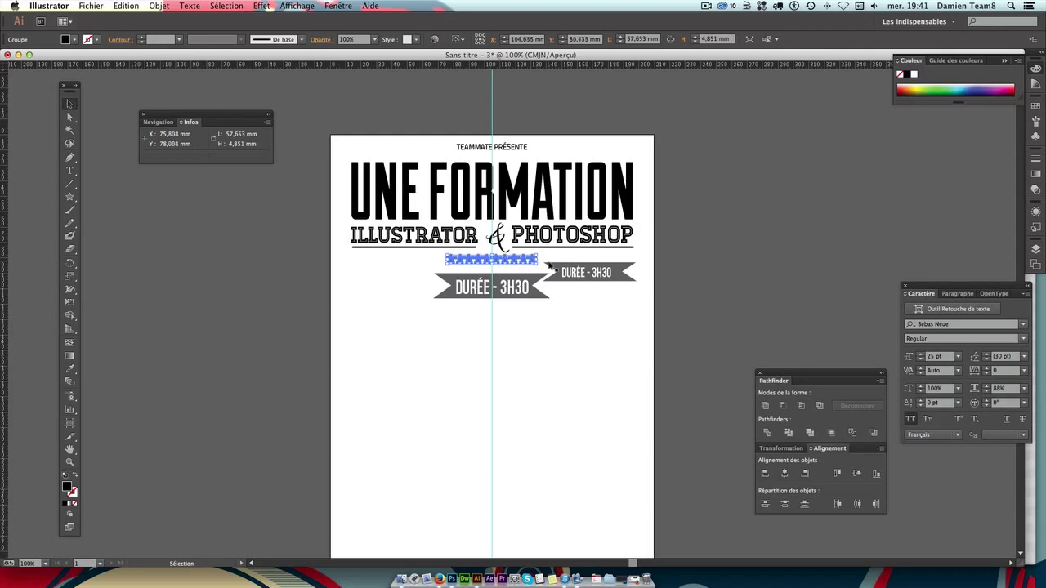
Raise the large DURÉE ribbon and the small ribbon slightly.
{"action": "left_click", "coordinate": [642, 367]}
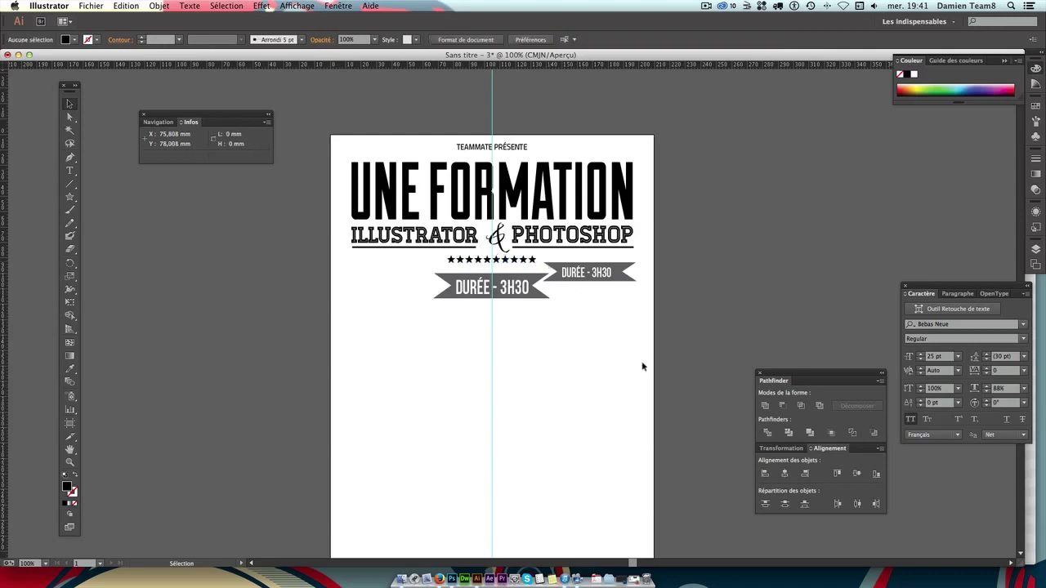
{"action": "left_click", "coordinate": [516, 292]}
{"action": "key", "text": "Up"}
{"action": "key", "text": "Up"}
{"action": "key", "text": "Up"}
{"action": "key", "text": "Up"}
{"action": "key", "text": "Up"}
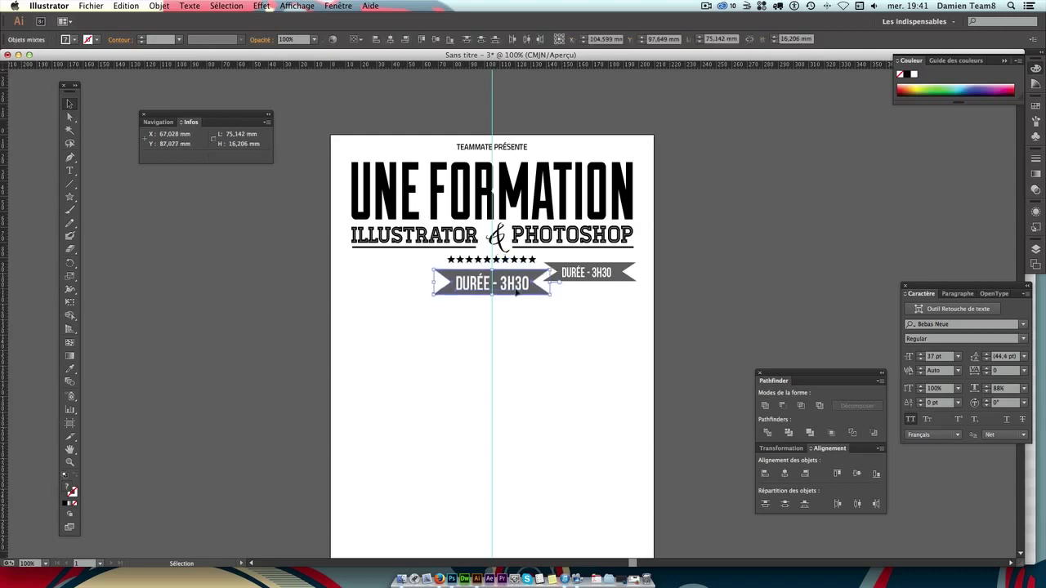
{"action": "key", "text": "Up"}
{"action": "key", "text": "Up"}
{"action": "key", "text": "Up"}
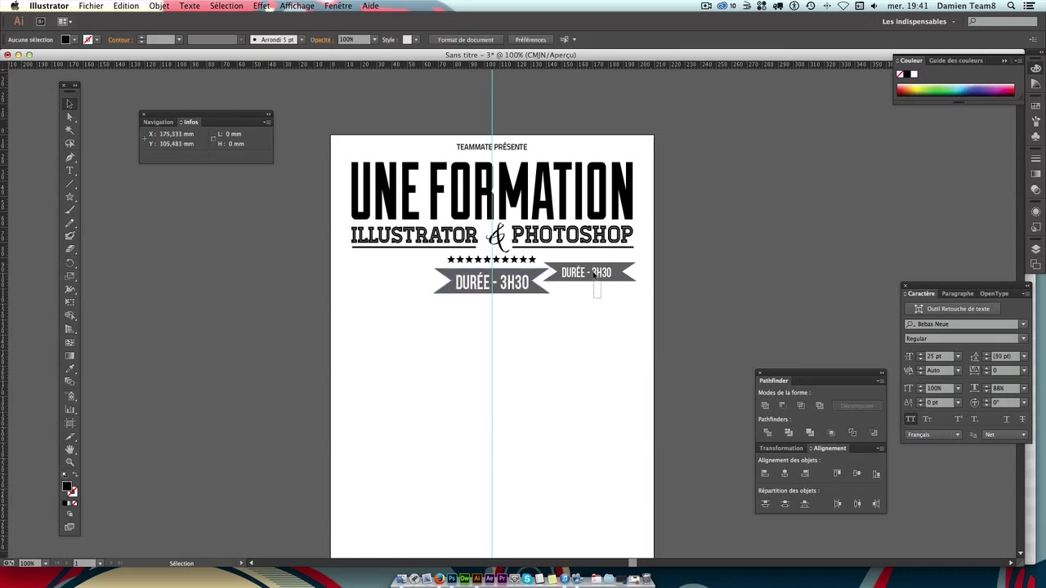
{"action": "left_click", "coordinate": [592, 273]}
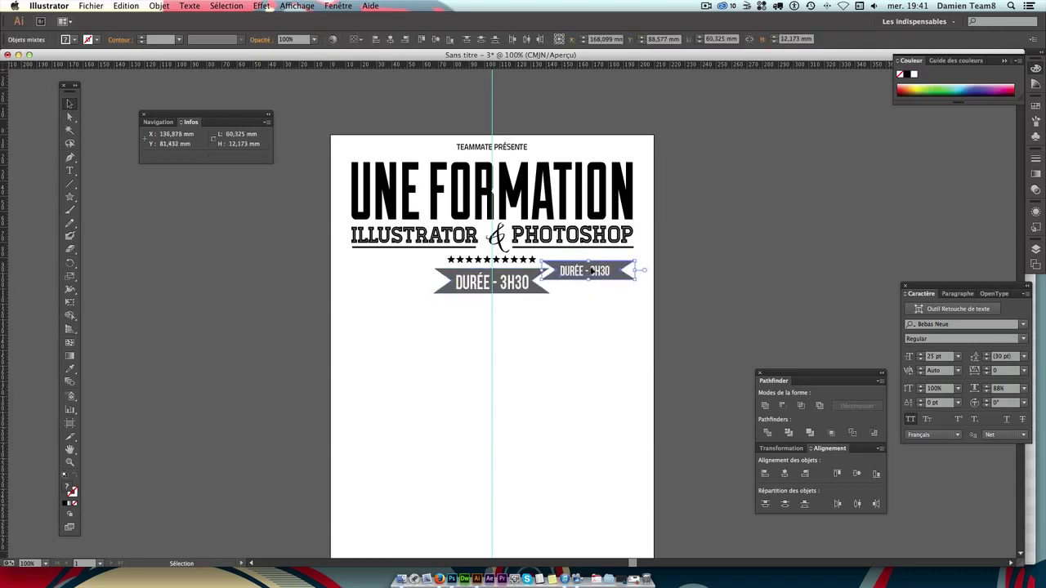
{"action": "left_click_drag", "start_coordinate": [592, 273], "coordinate": [592, 271]}
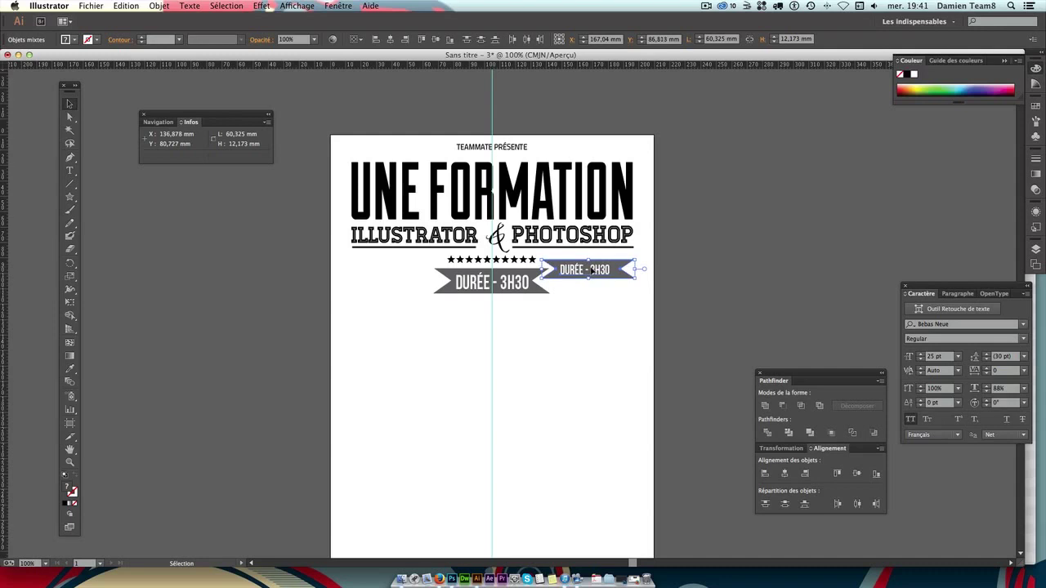
{"action": "left_click", "coordinate": [609, 300]}
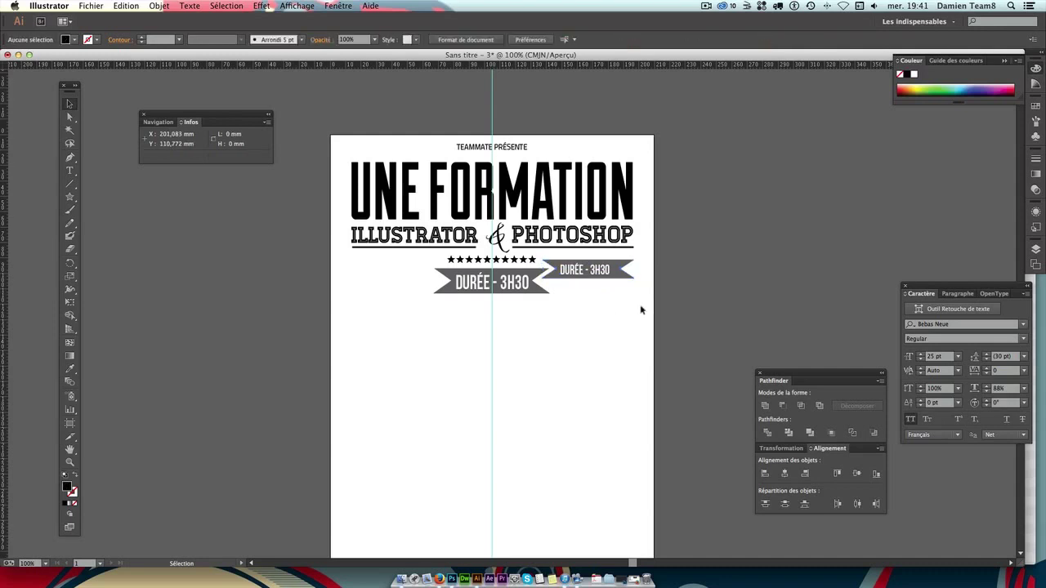
Replace the small ribbon's text with 'TOUTES VERSIONS'.
{"action": "left_click", "coordinate": [524, 263]}
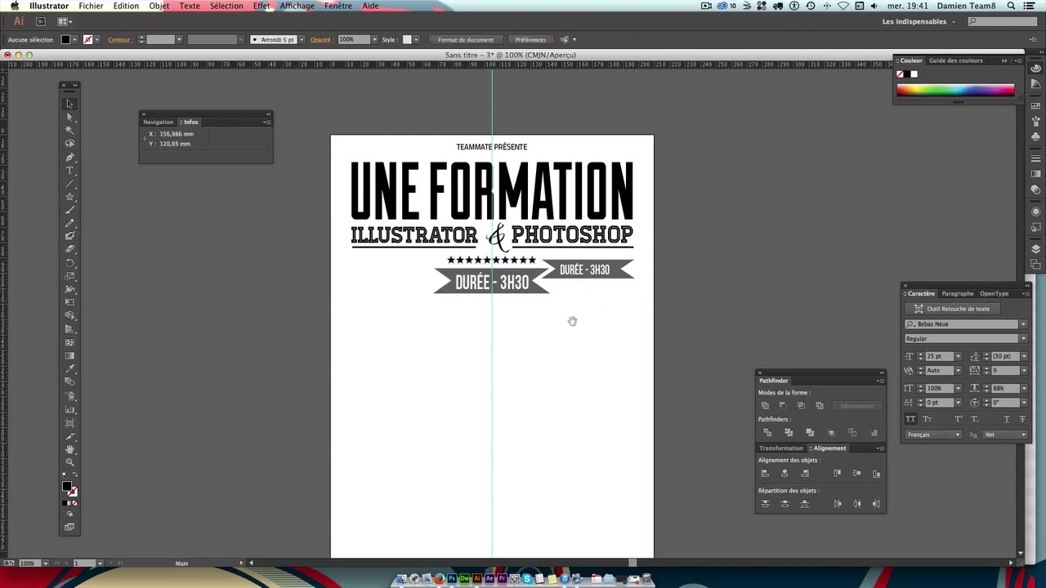
{"action": "scroll", "coordinate": [576, 319], "scroll_direction": "left", "scroll_amount": 1}
{"action": "left_click", "coordinate": [598, 272]}
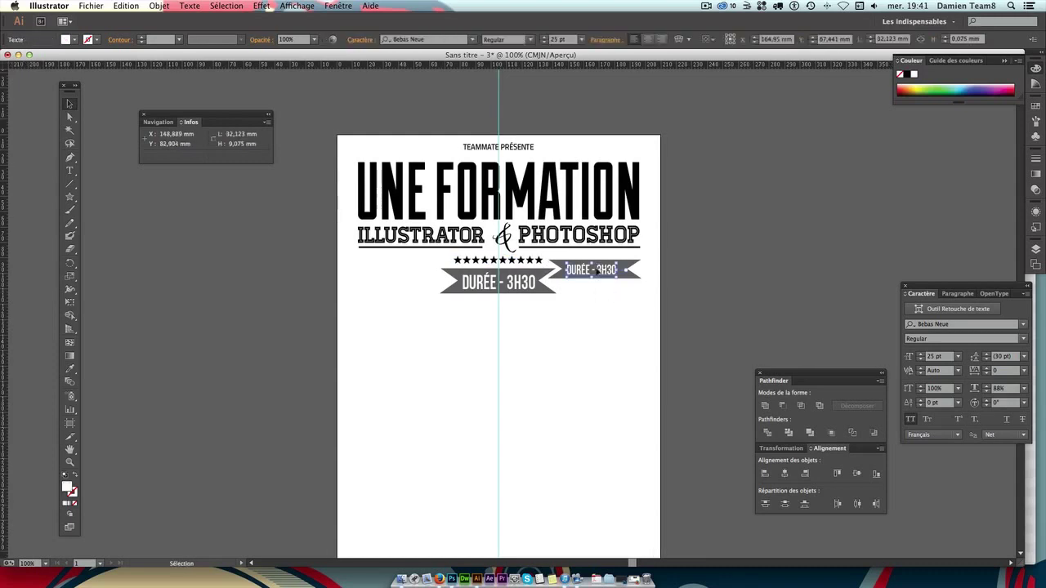
{"action": "double_click", "coordinate": [587, 272]}
{"action": "key", "text": "ctrl+a"}
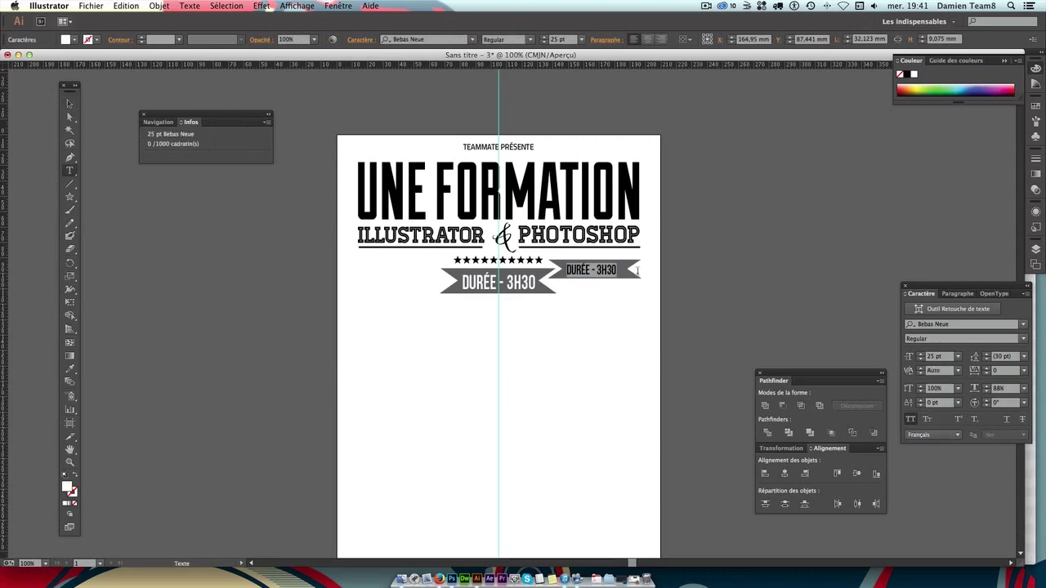
{"action": "type", "text": "TOUTES V"}
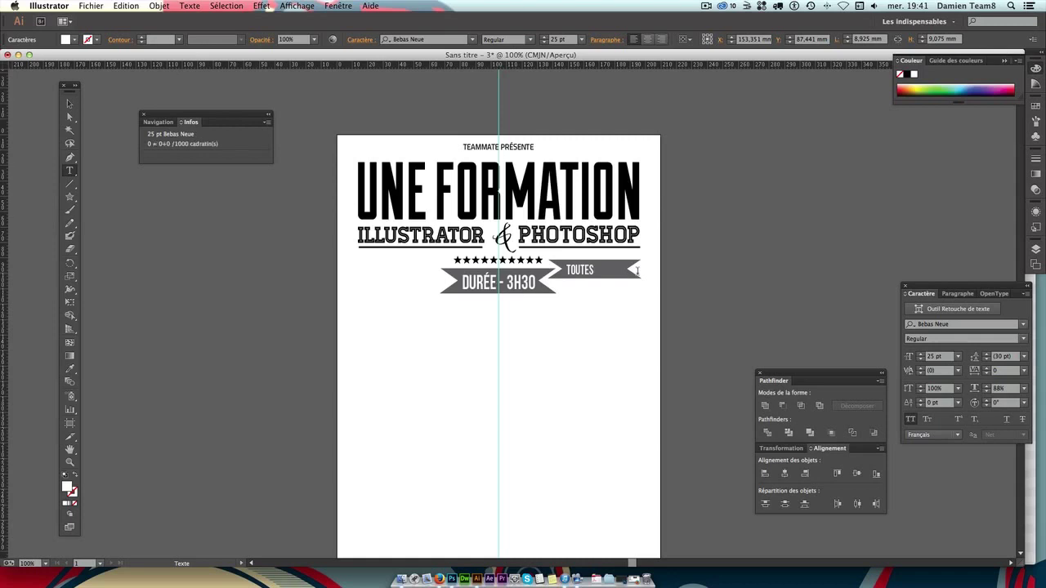
{"action": "type", "text": "ERS"}
{"action": "type", "text": "IONS"}
{"action": "left_click", "coordinate": [69, 103]}
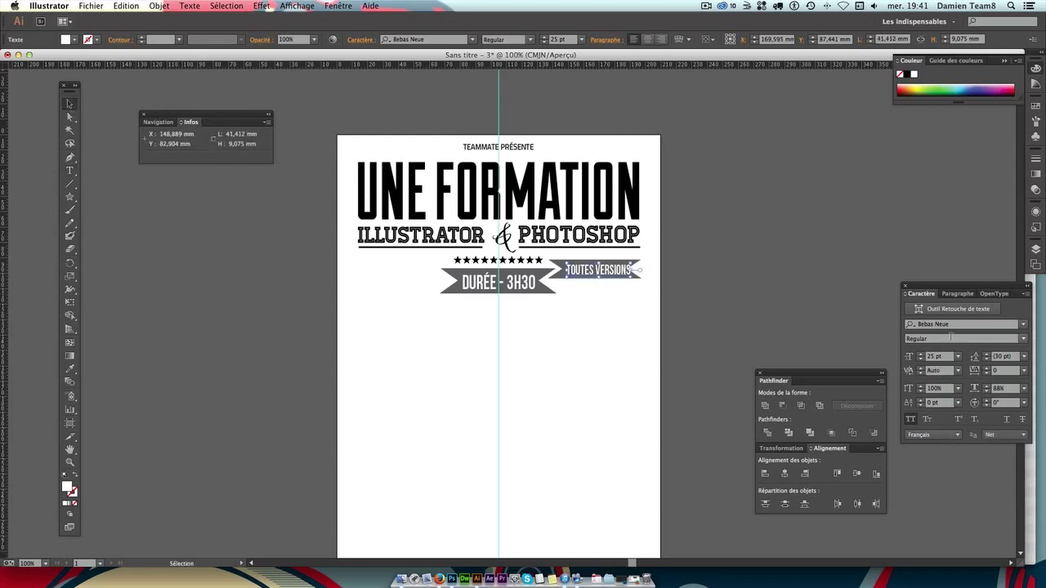
Set the TOUTES VERSIONS text to 22 pt.
{"action": "left_click", "coordinate": [947, 360]}
{"action": "type", "text": "23"}
{"action": "key", "text": "Return"}
{"action": "scroll", "coordinate": [863, 357], "scroll_direction": "left", "scroll_amount": 2}
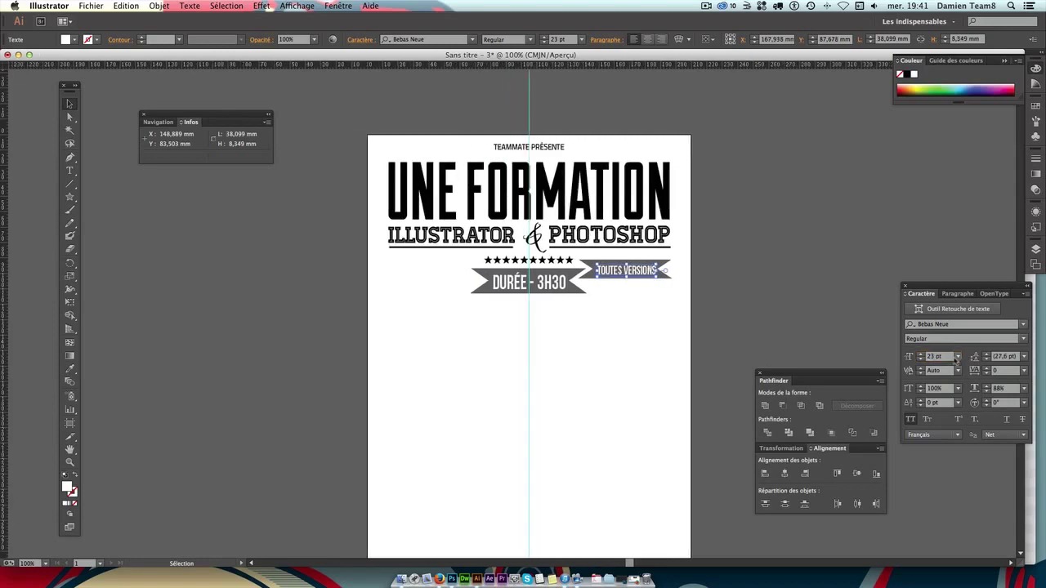
{"action": "key", "text": "Down"}
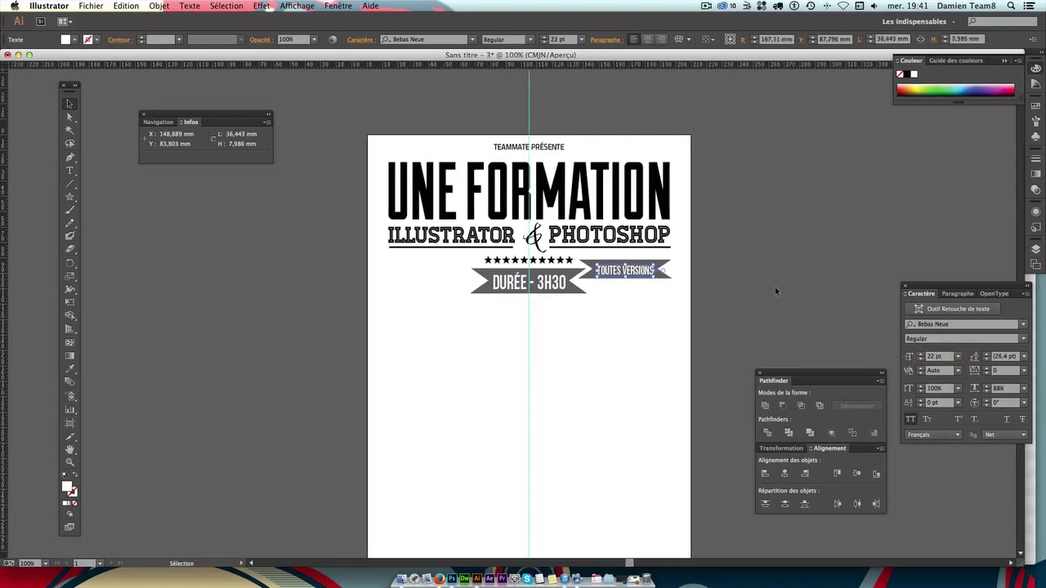
{"action": "left_click", "coordinate": [775, 287]}
Raise the TOUTES VERSIONS ribbon by about 1 mm.
{"action": "left_click_drag", "start_coordinate": [586, 332], "coordinate": [550, 313]}
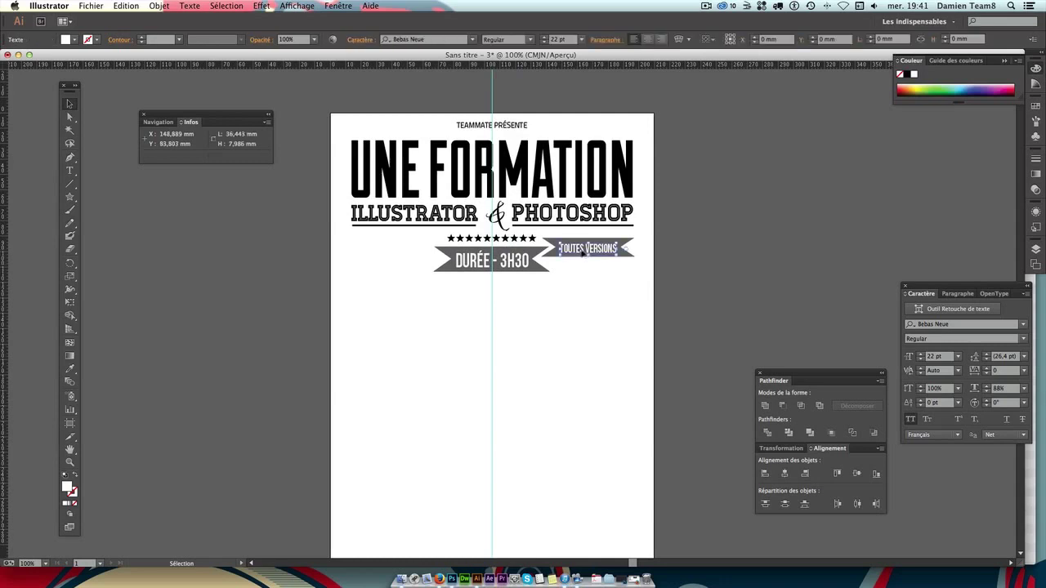
{"action": "left_click", "coordinate": [583, 250]}
{"action": "left_click", "coordinate": [811, 241]}
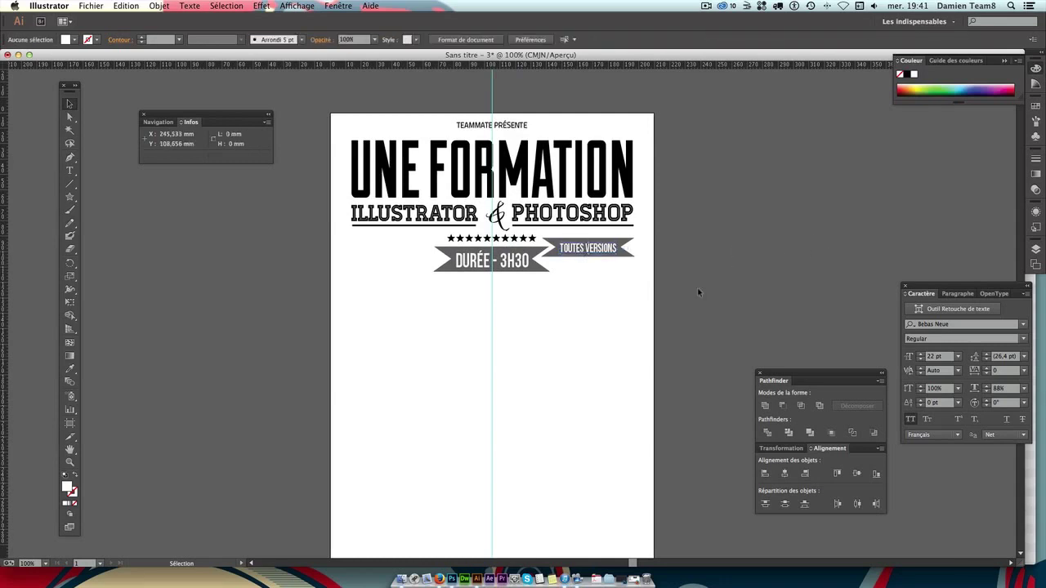
{"action": "left_click_drag", "start_coordinate": [572, 306], "coordinate": [608, 299]}
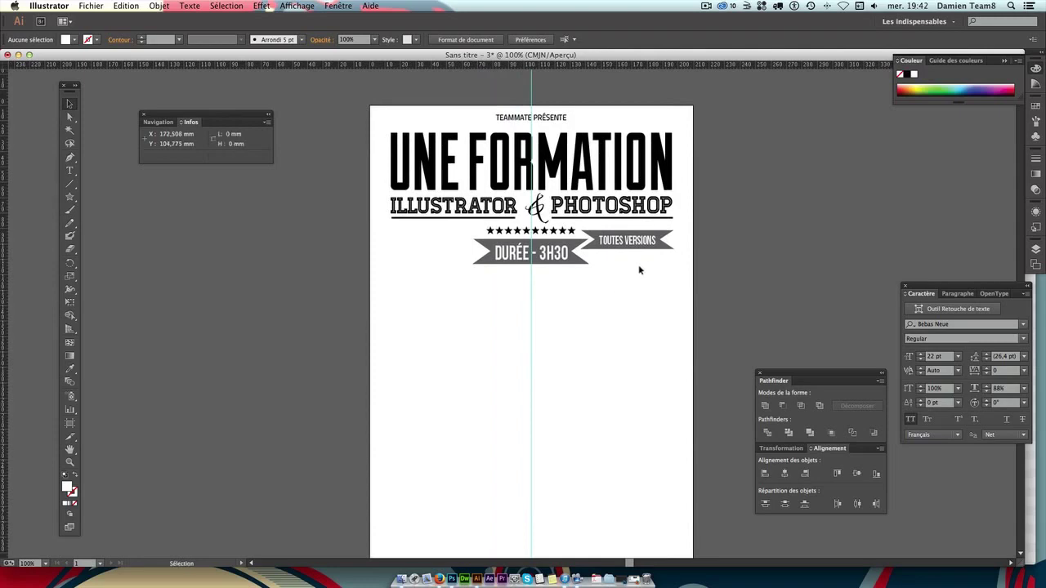
{"action": "left_click_drag", "start_coordinate": [682, 271], "coordinate": [638, 240]}
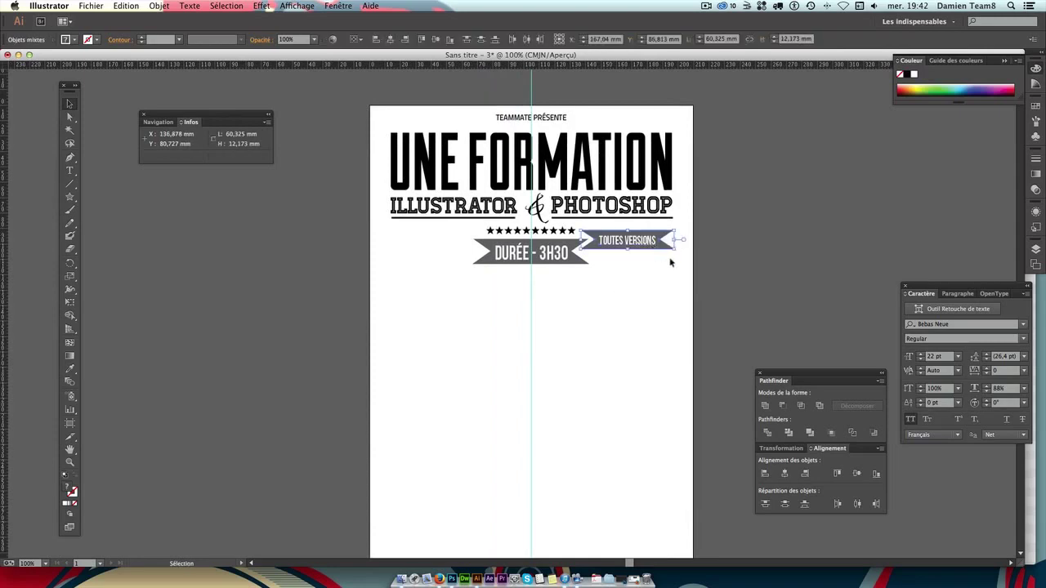
{"action": "left_click_drag", "start_coordinate": [645, 243], "coordinate": [648, 242]}
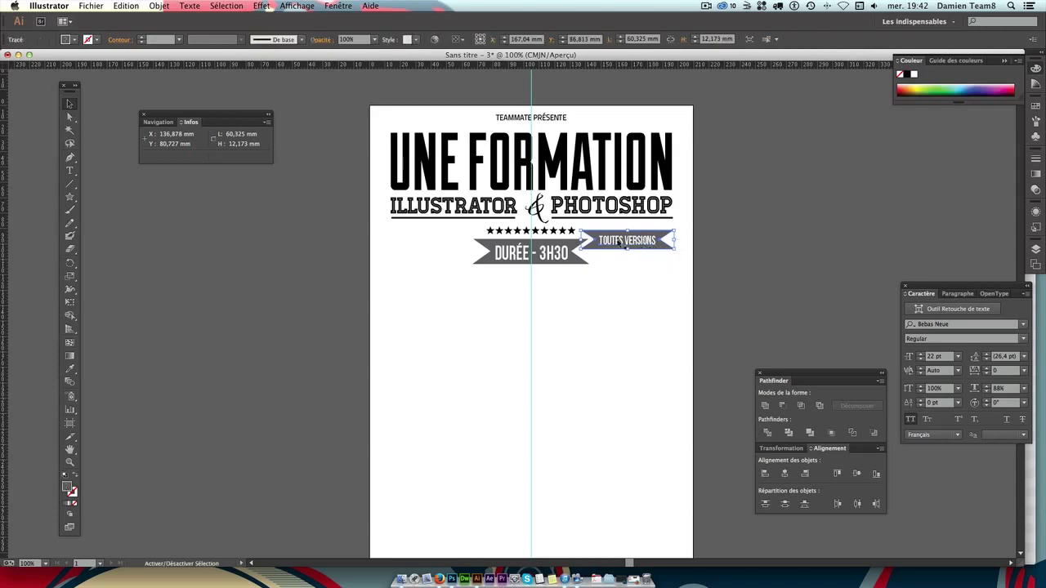
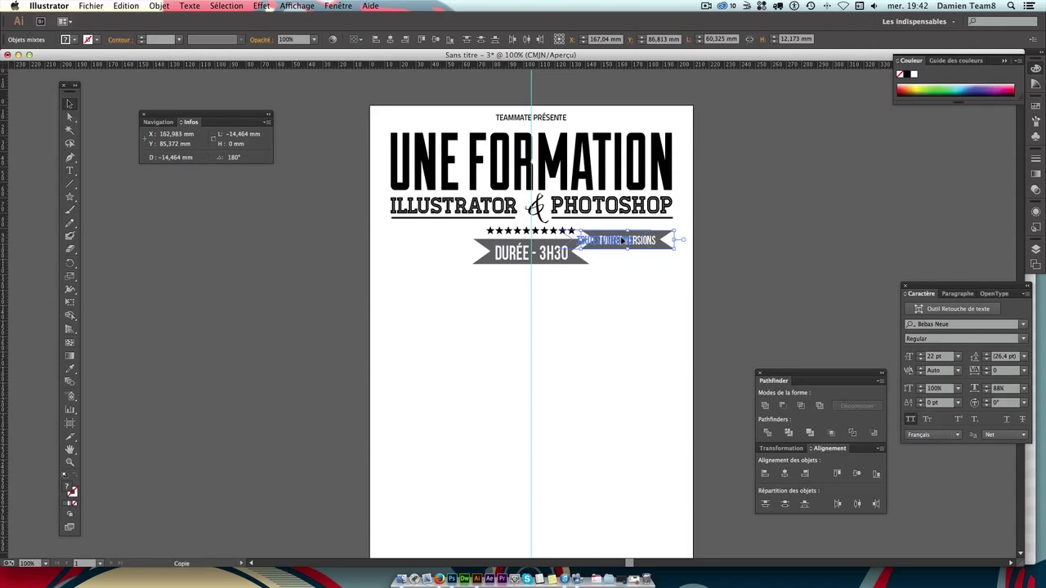
Place a copy of the TOUTES VERSIONS ribbon on the left and nudge it slightly right.
{"action": "left_click_drag", "start_coordinate": [627, 240], "coordinate": [452, 237]}
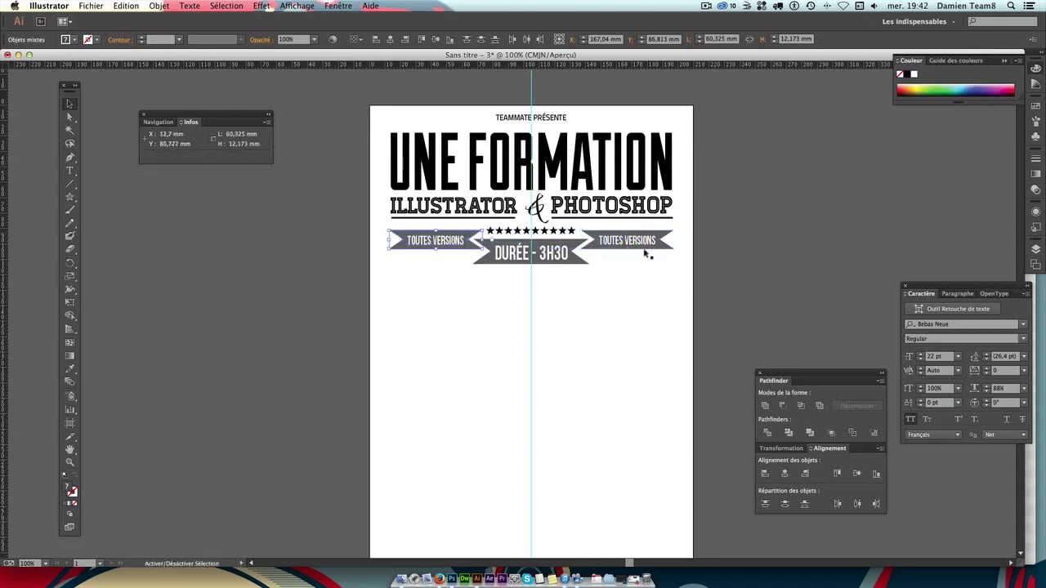
{"action": "left_click", "coordinate": [729, 317]}
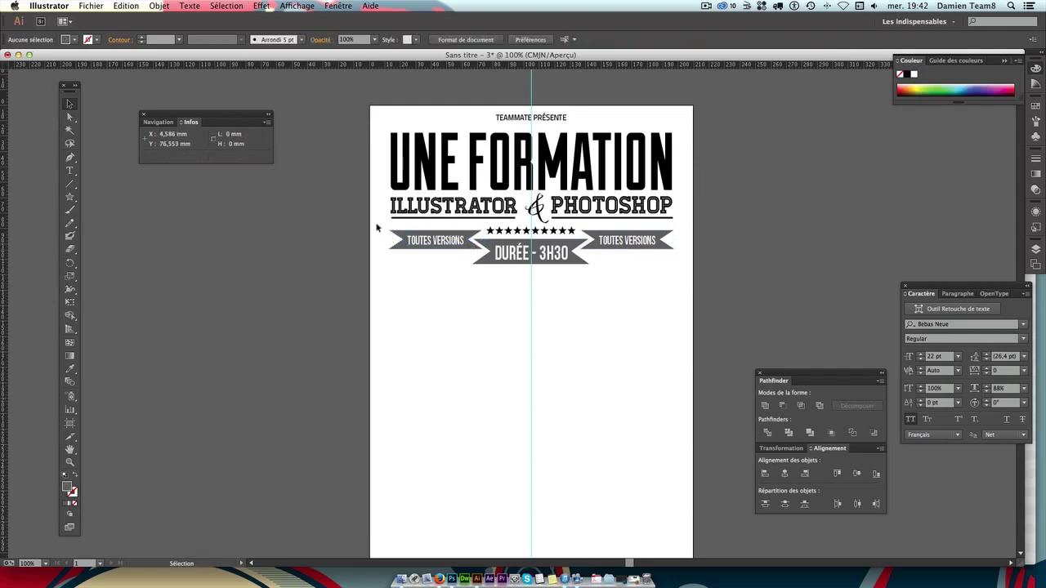
{"action": "left_click_drag", "start_coordinate": [379, 222], "coordinate": [428, 259]}
{"action": "key", "text": "Right"}
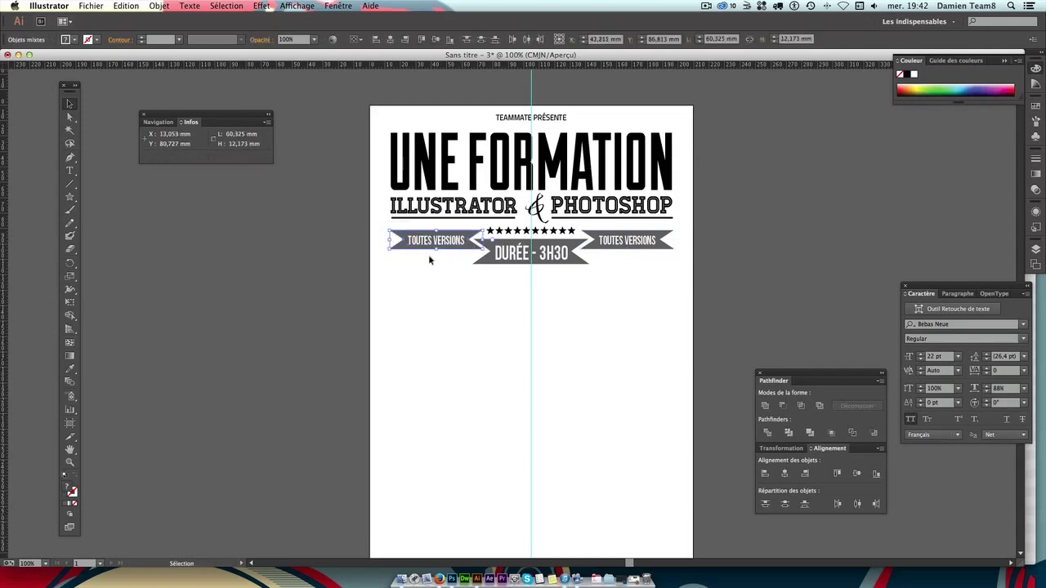
Nudge the DURÉE - 3H30 ribbon slightly right to even up the ribbon spacing.
{"action": "left_click", "coordinate": [565, 282]}
{"action": "left_click", "coordinate": [576, 261]}
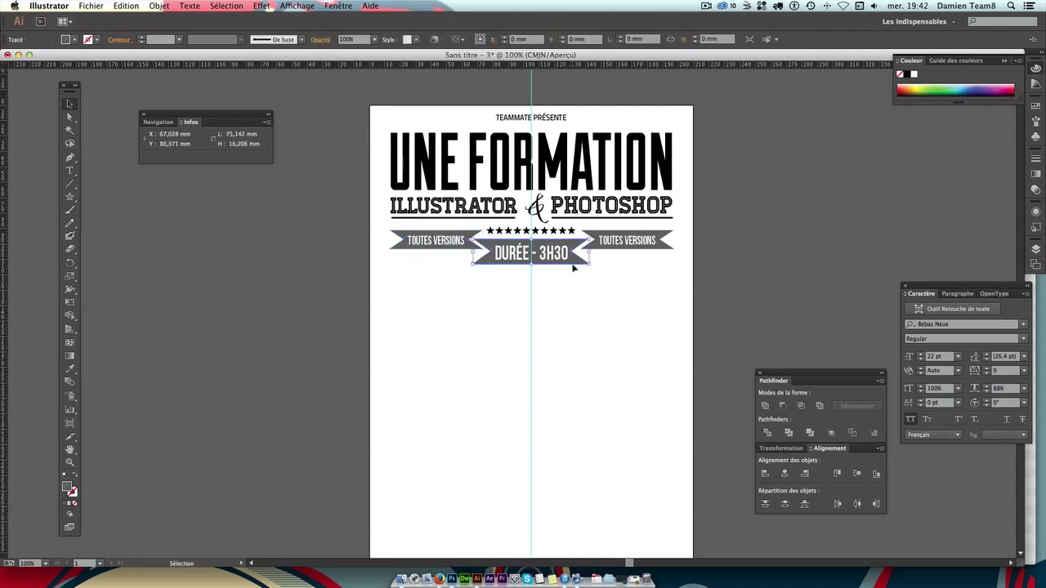
{"action": "key", "text": "Right"}
{"action": "left_click", "coordinate": [627, 280]}
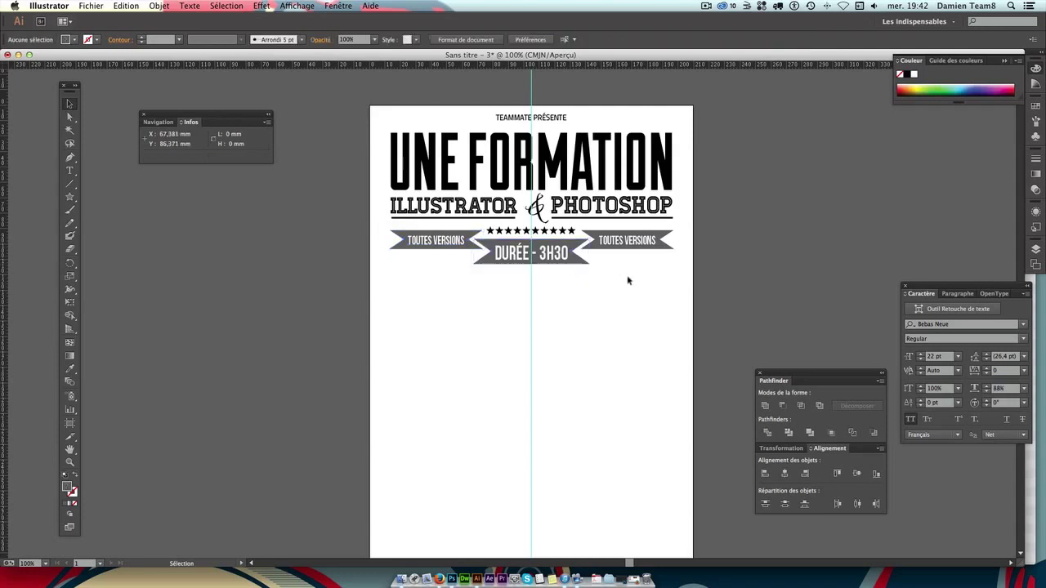
{"action": "double_click", "coordinate": [451, 241]}
{"action": "key", "text": "Escape"}
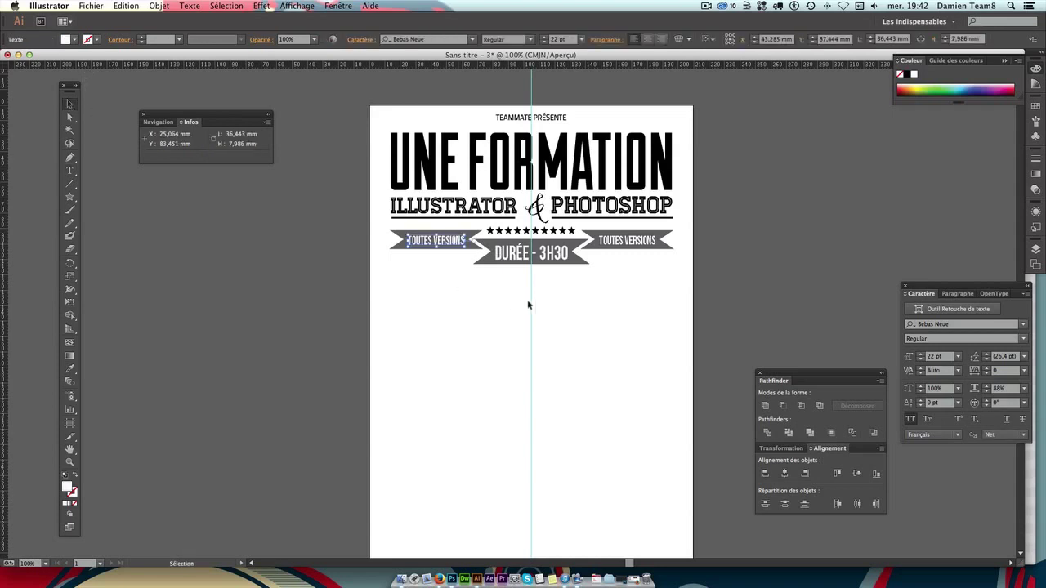
{"action": "left_click", "coordinate": [601, 291]}
{"action": "scroll", "coordinate": [613, 315], "scroll_direction": "down", "scroll_amount": 2}
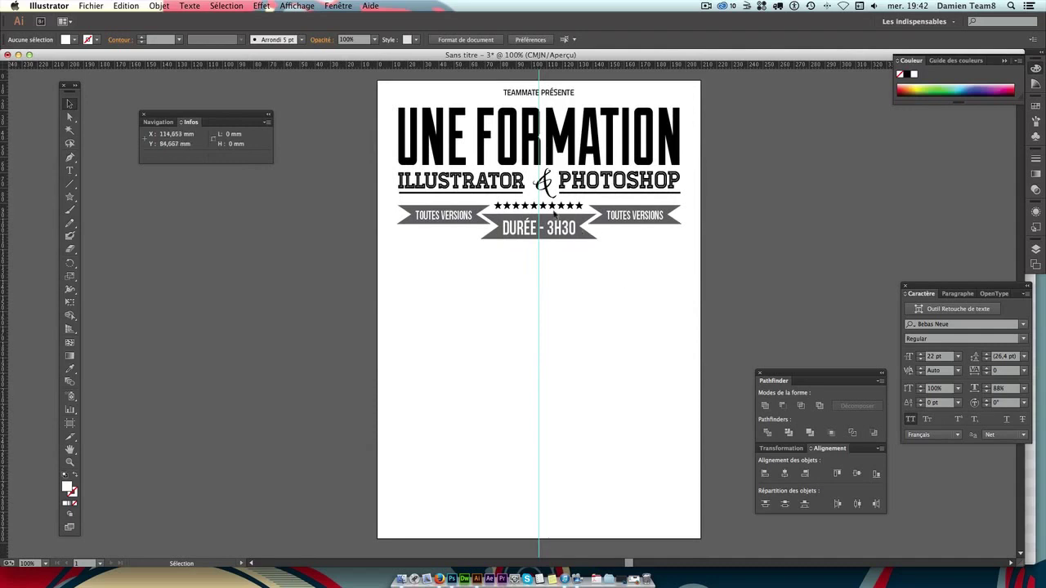
Copy the star row straight down beneath the DURÉE - 3H30 ribbon.
{"action": "left_click_drag", "start_coordinate": [550, 208], "coordinate": [550, 249]}
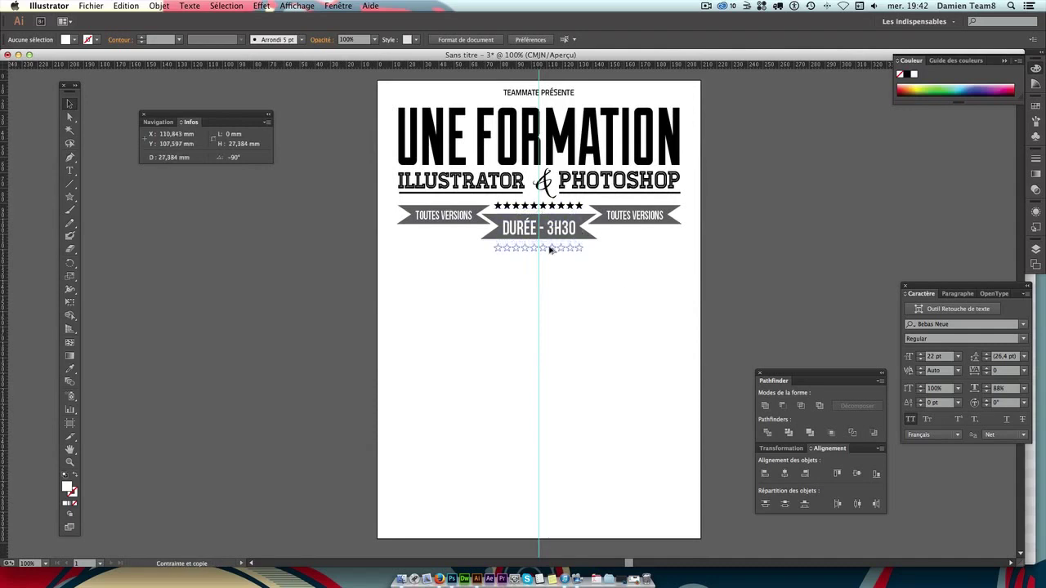
{"action": "left_click_drag", "start_coordinate": [550, 249], "coordinate": [550, 249]}
{"action": "key", "text": "super+z"}
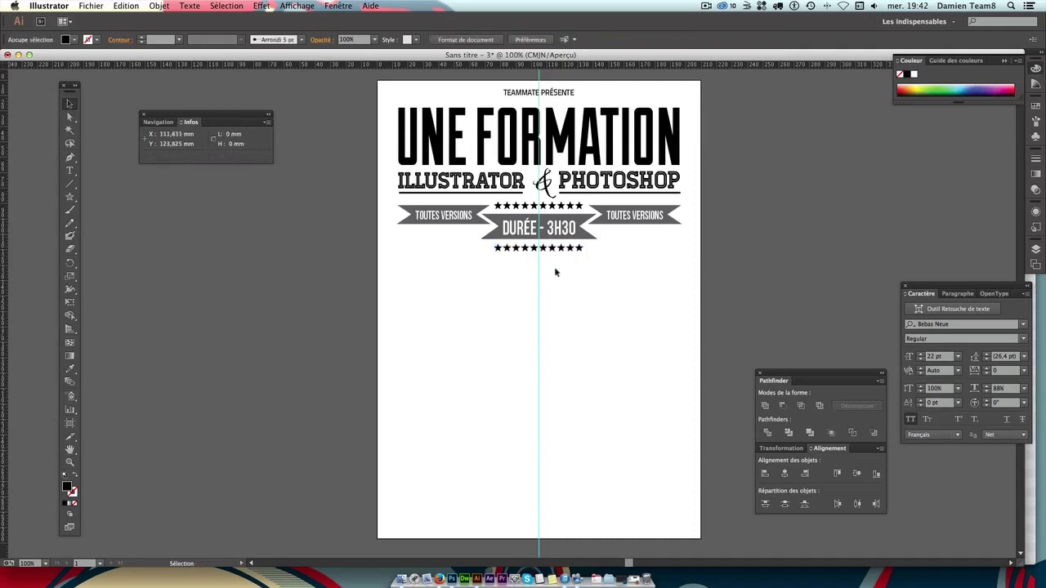
{"action": "key", "text": "super+shift+z"}
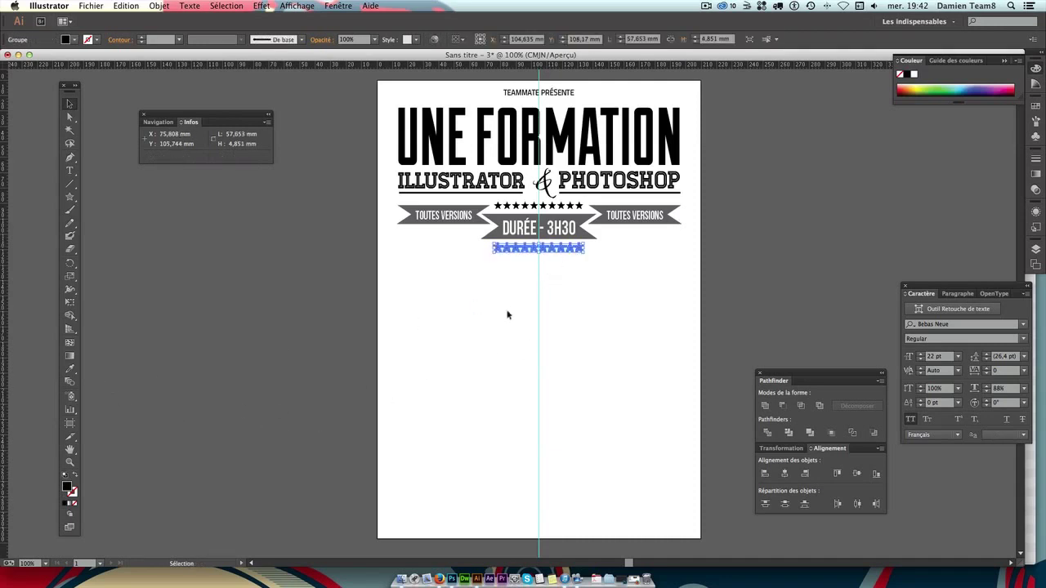
{"action": "left_click", "coordinate": [601, 274]}
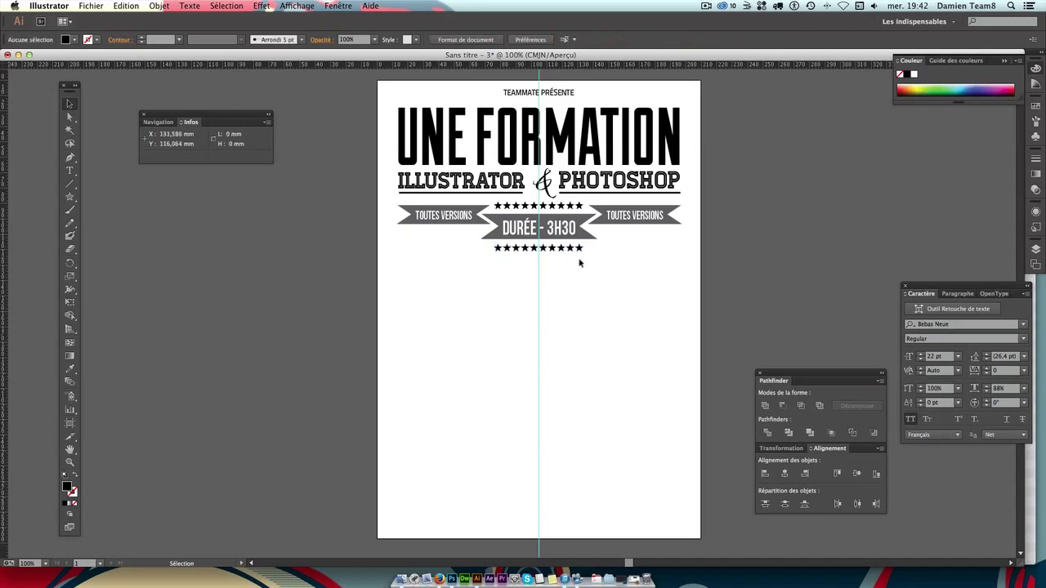
Recolour the lower star row with the ribbon's grey using the Eyedropper.
{"action": "left_click", "coordinate": [583, 246]}
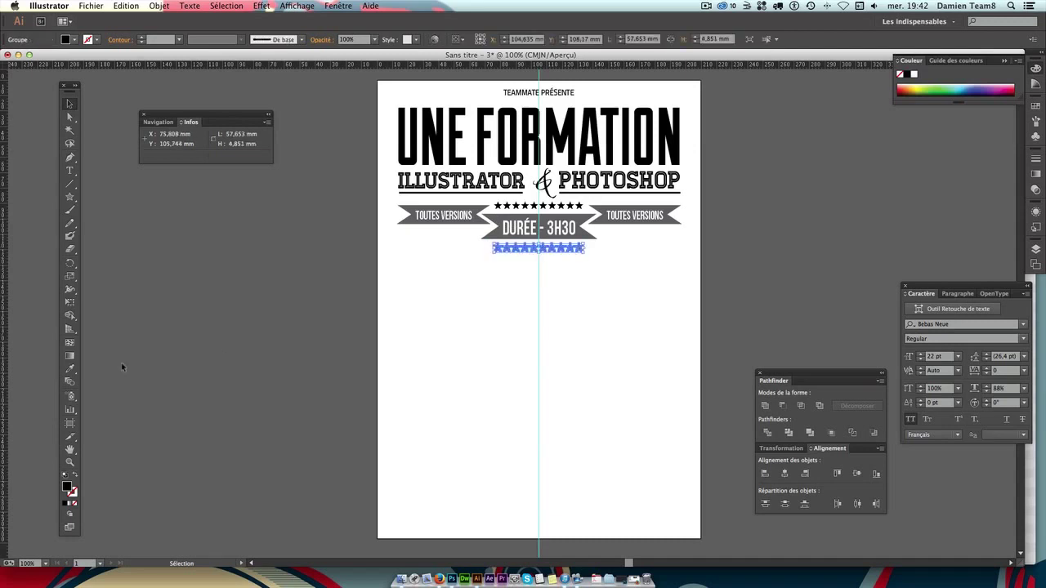
{"action": "left_click", "coordinate": [69, 368]}
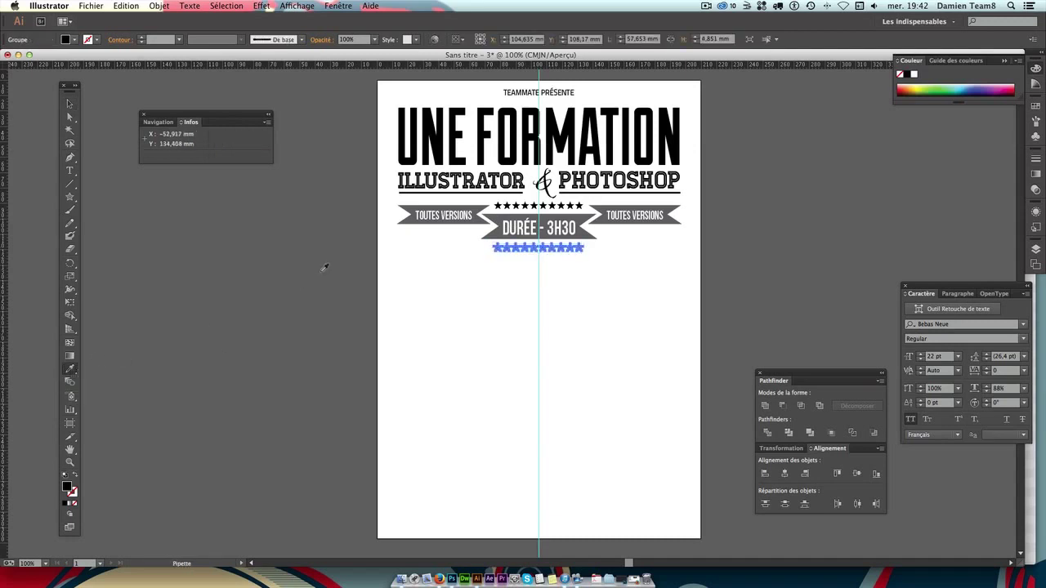
{"action": "left_click", "coordinate": [415, 203]}
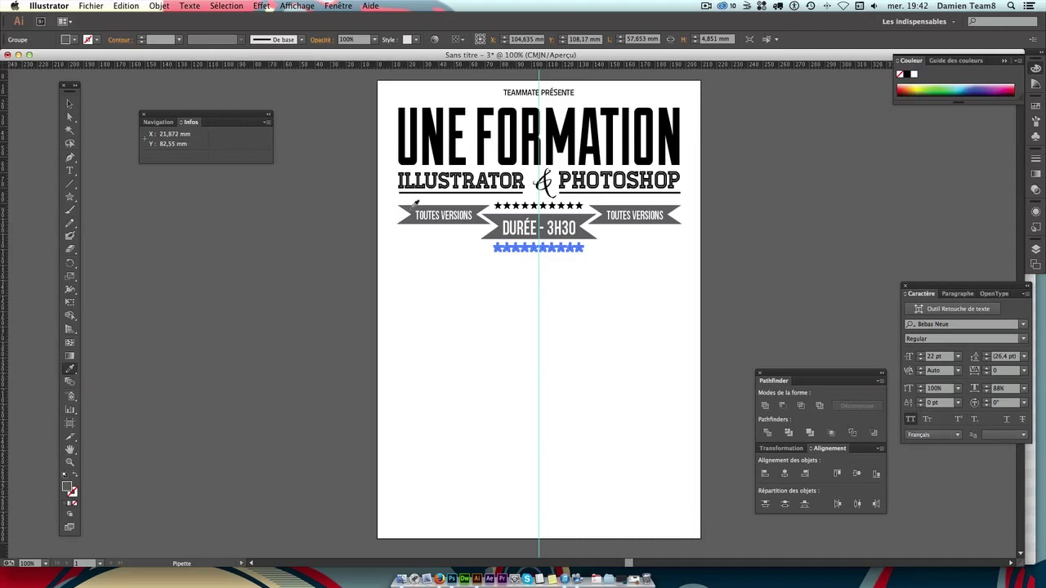
{"action": "left_click", "coordinate": [69, 104]}
{"action": "left_click", "coordinate": [196, 228]}
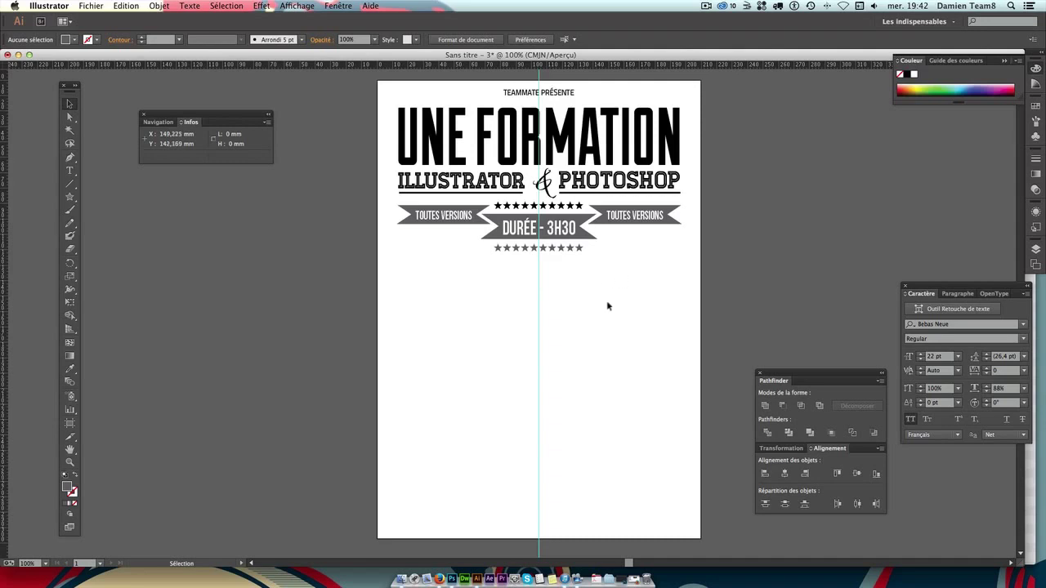
{"action": "left_click_drag", "start_coordinate": [601, 316], "coordinate": [586, 312]}
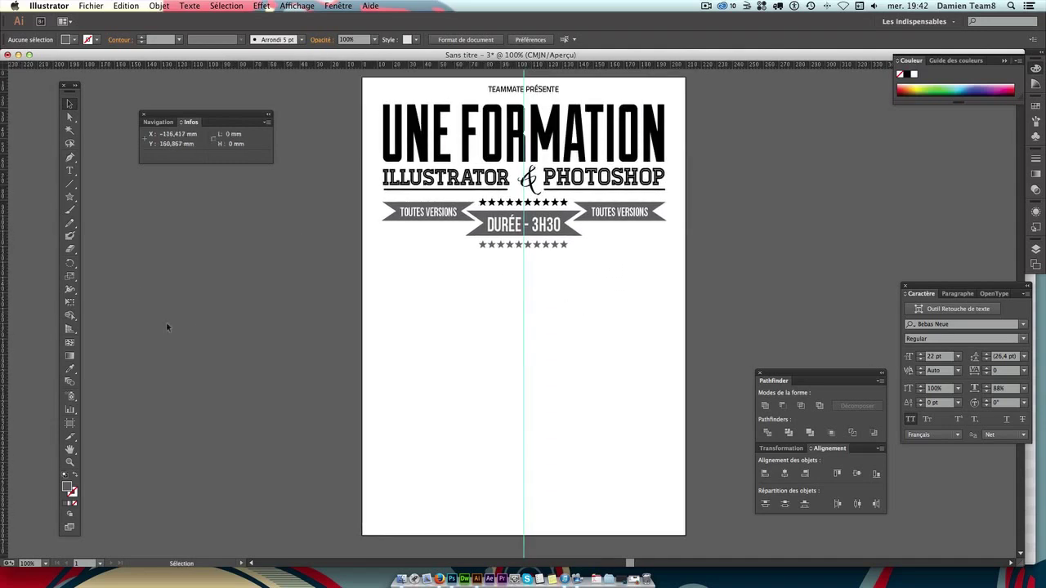
Type the word AFFICHE as a new text line below the stars.
{"action": "left_click", "coordinate": [75, 477]}
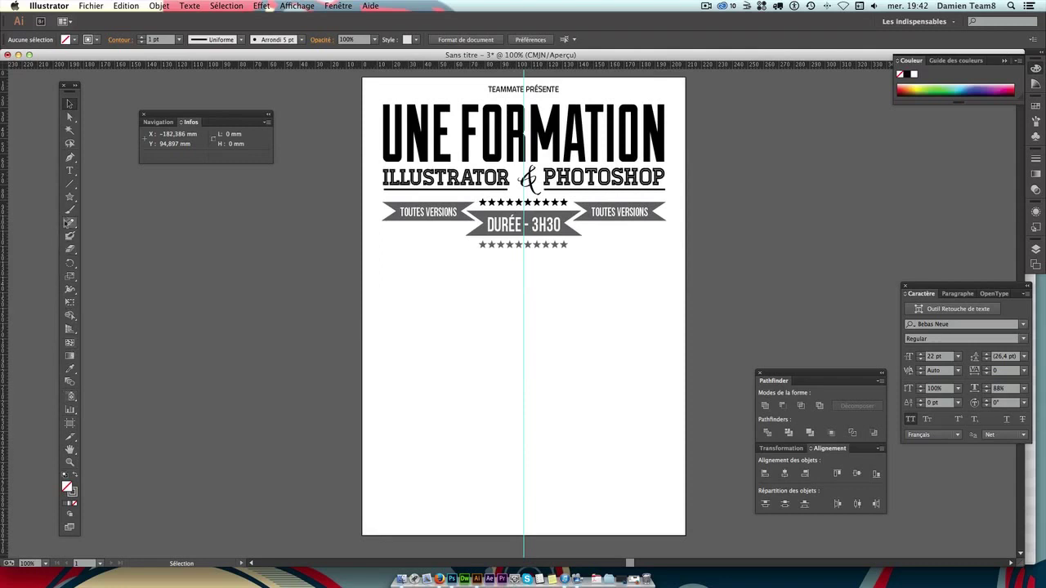
{"action": "left_click", "coordinate": [69, 170]}
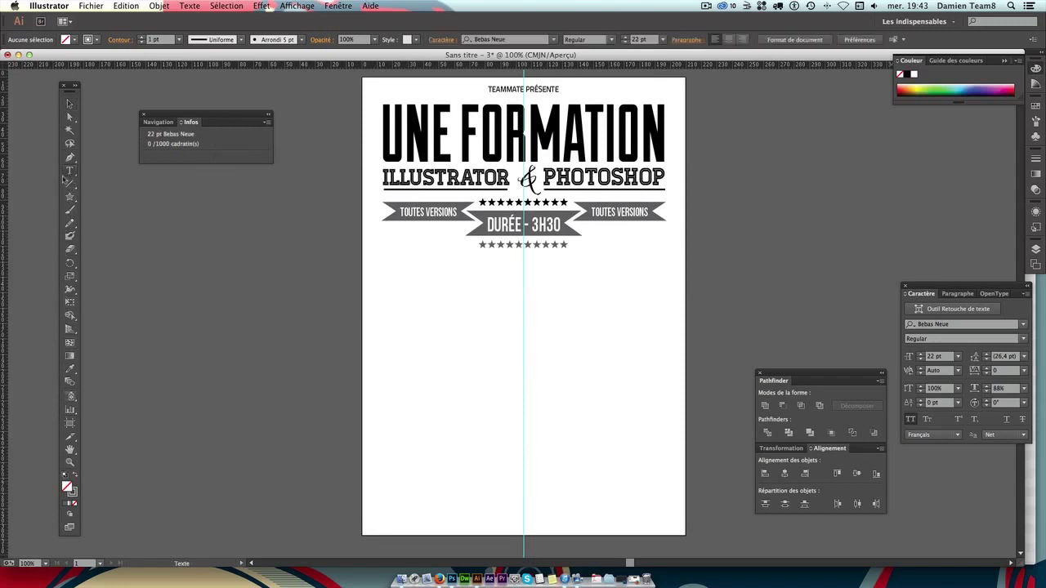
{"action": "left_click", "coordinate": [451, 336]}
{"action": "type", "text": "AFFICHE"}
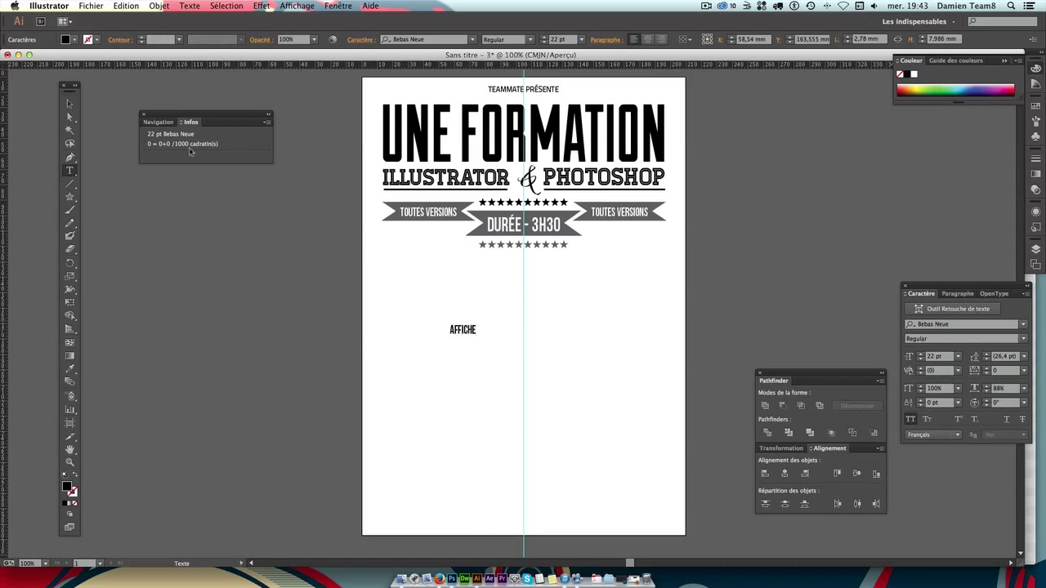
{"action": "key", "text": "Escape"}
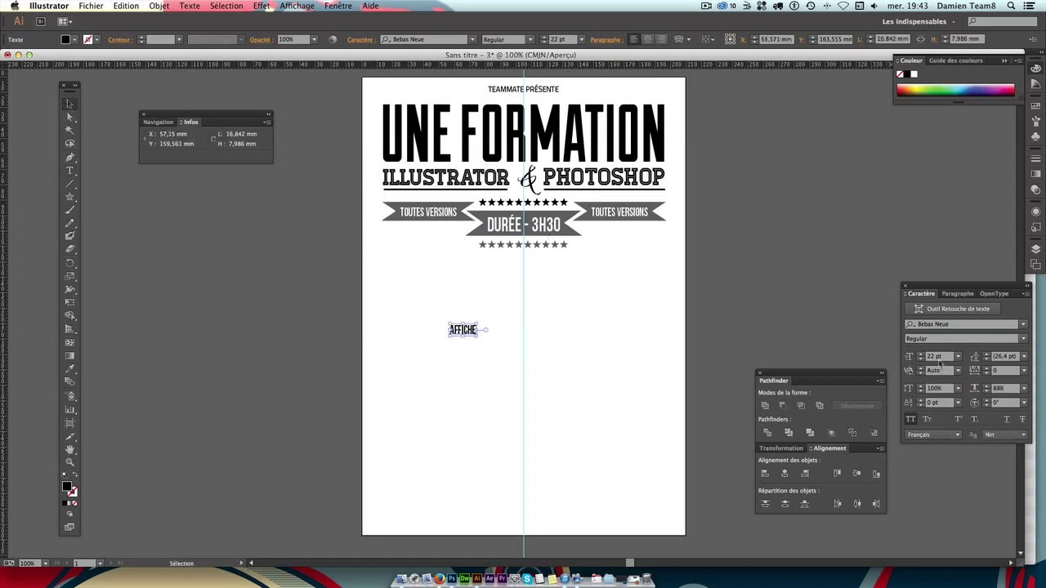
Set AFFICHE in Homestead Inline and enlarge it to about 77 pt.
{"action": "left_click", "coordinate": [956, 324]}
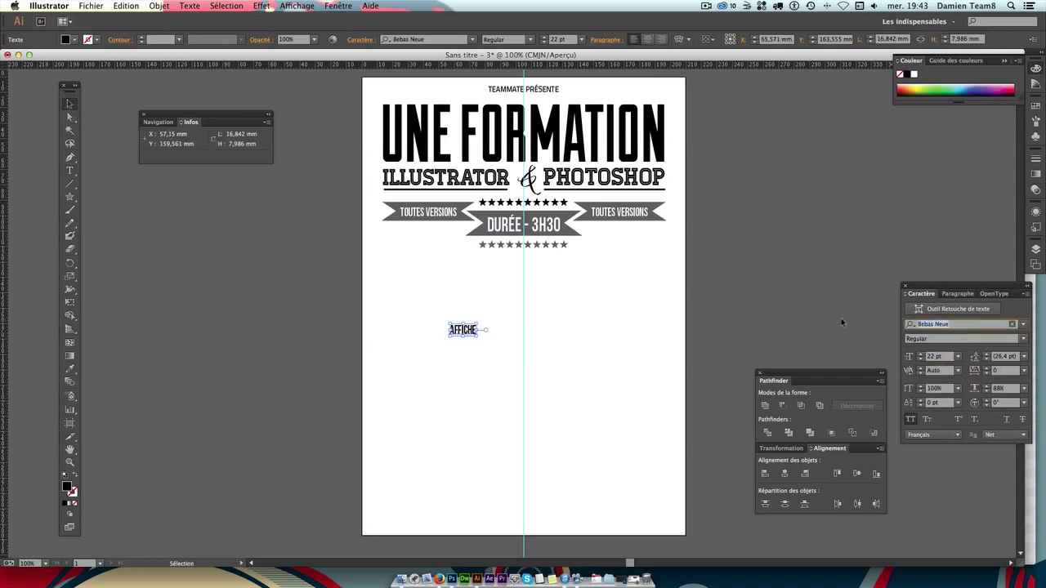
{"action": "type", "text": "hom"}
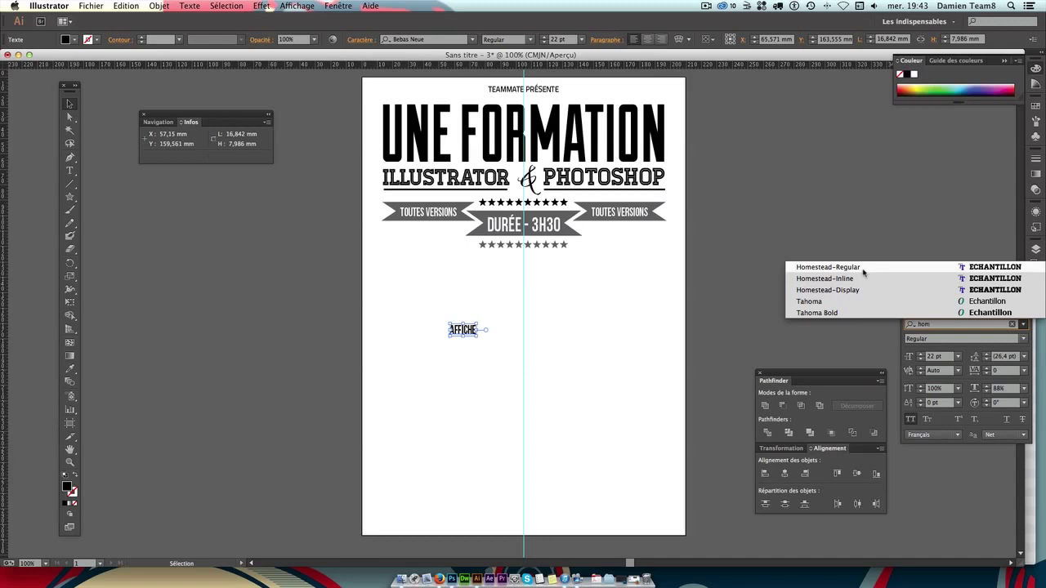
{"action": "left_click", "coordinate": [858, 279]}
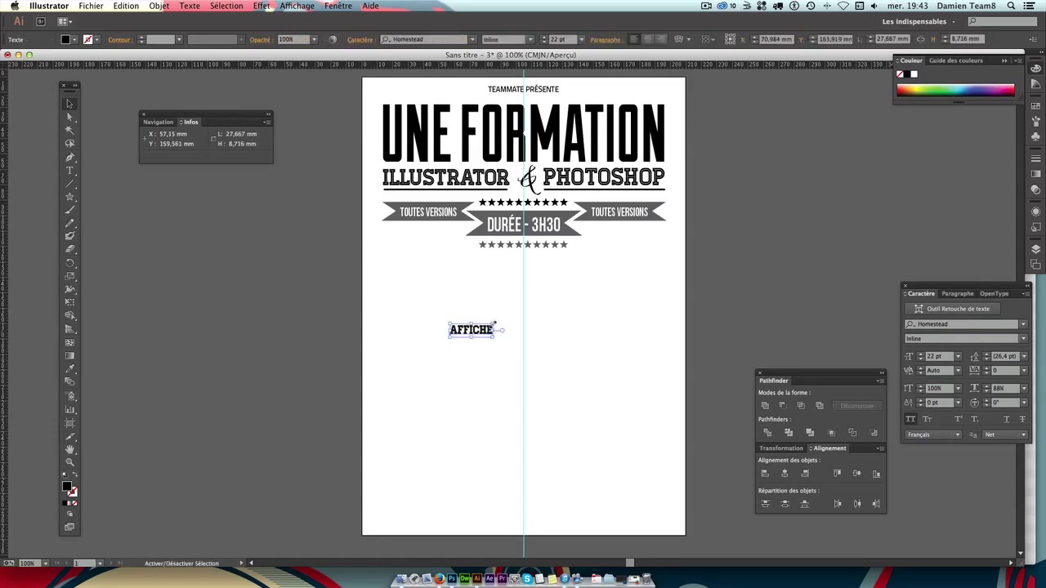
{"action": "mouse_move", "coordinate": [494, 324]}
{"action": "left_mouse_down"}
{"action": "mouse_move", "coordinate": [576, 273]}
{"action": "mouse_move", "coordinate": [599, 290]}
{"action": "left_mouse_up"}
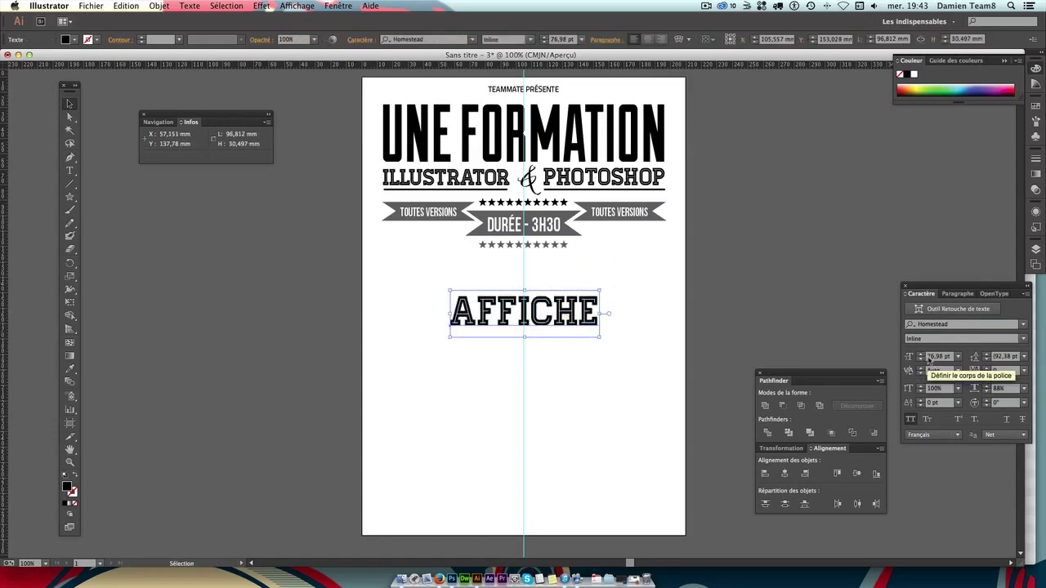
Change the AFFICHE font size and centre it just below the lower star row.
{"action": "left_click", "coordinate": [929, 359]}
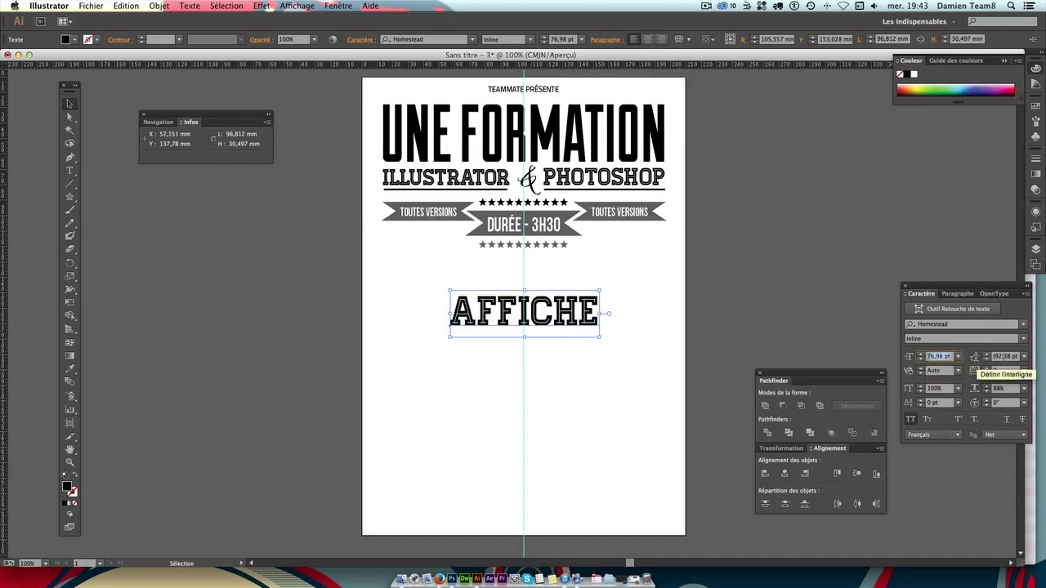
{"action": "type", "text": "75"}
{"action": "key", "text": "Return"}
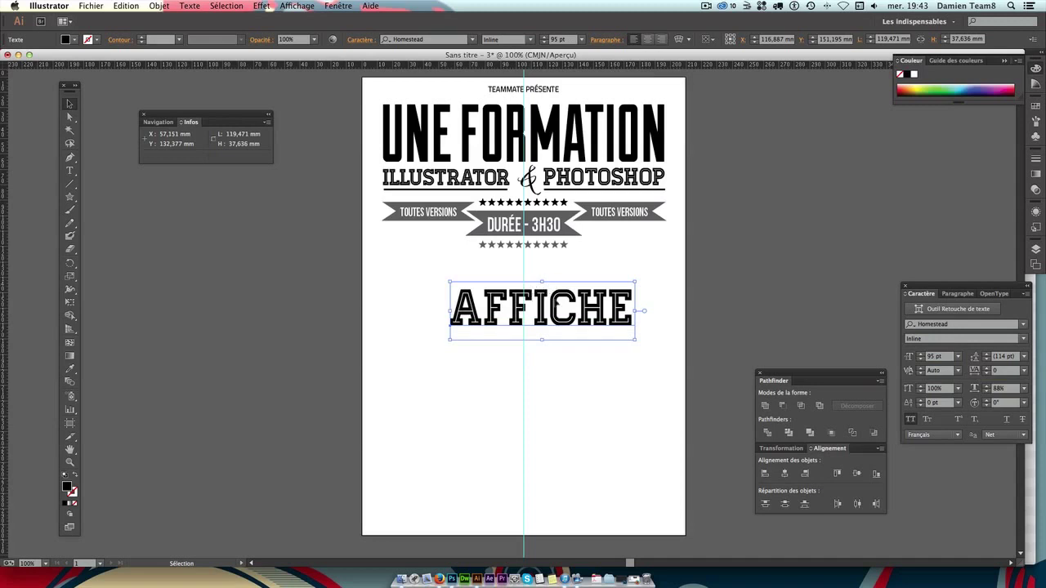
{"action": "left_click_drag", "start_coordinate": [559, 305], "coordinate": [558, 281]}
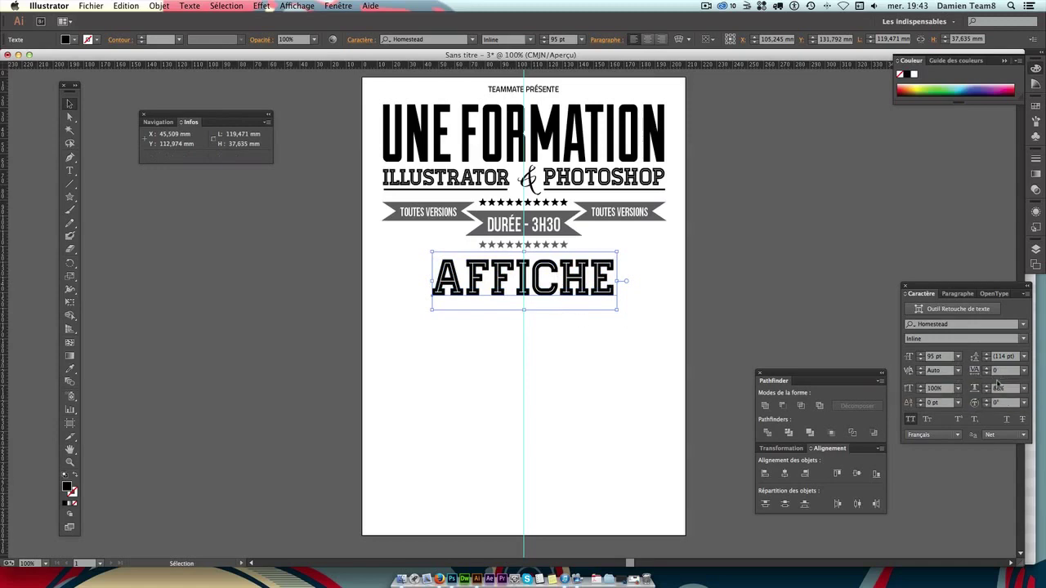
Narrow AFFICHE to 70% horizontal scale and shift it right to recentre.
{"action": "left_click", "coordinate": [1004, 389]}
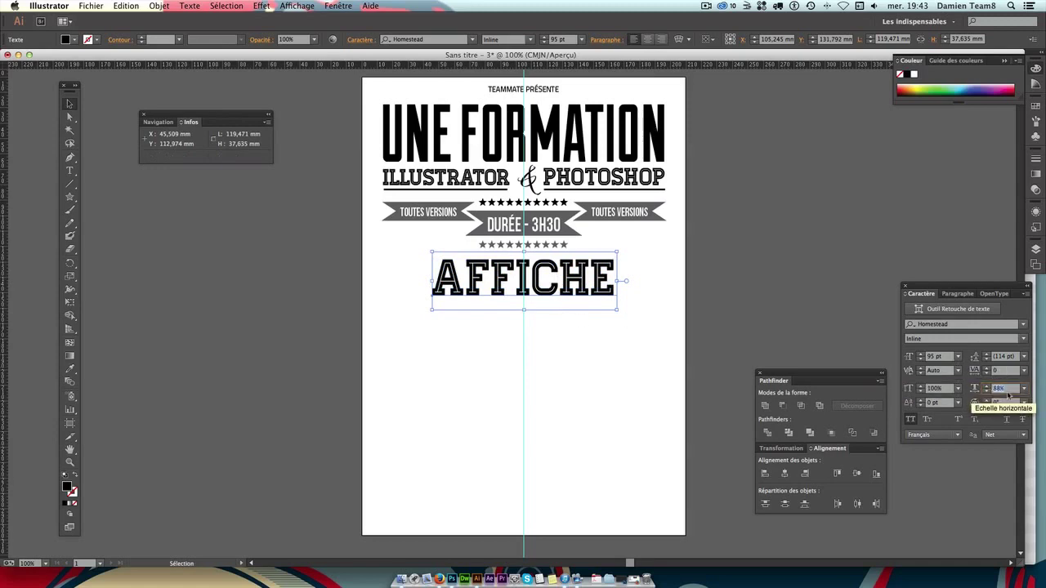
{"action": "type", "text": "70"}
{"action": "key", "text": "Return"}
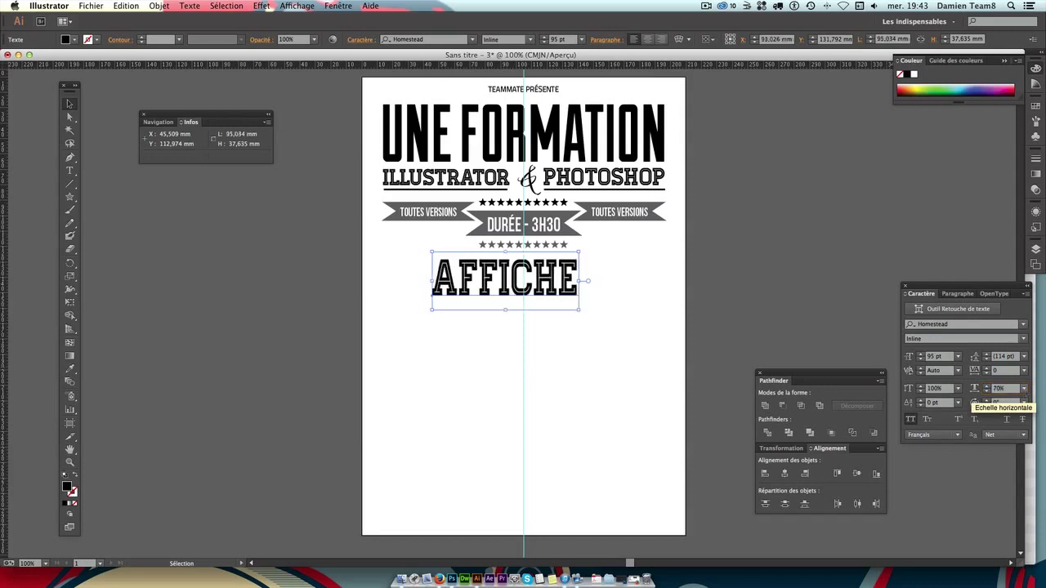
{"action": "left_click_drag", "start_coordinate": [504, 281], "coordinate": [513, 282]}
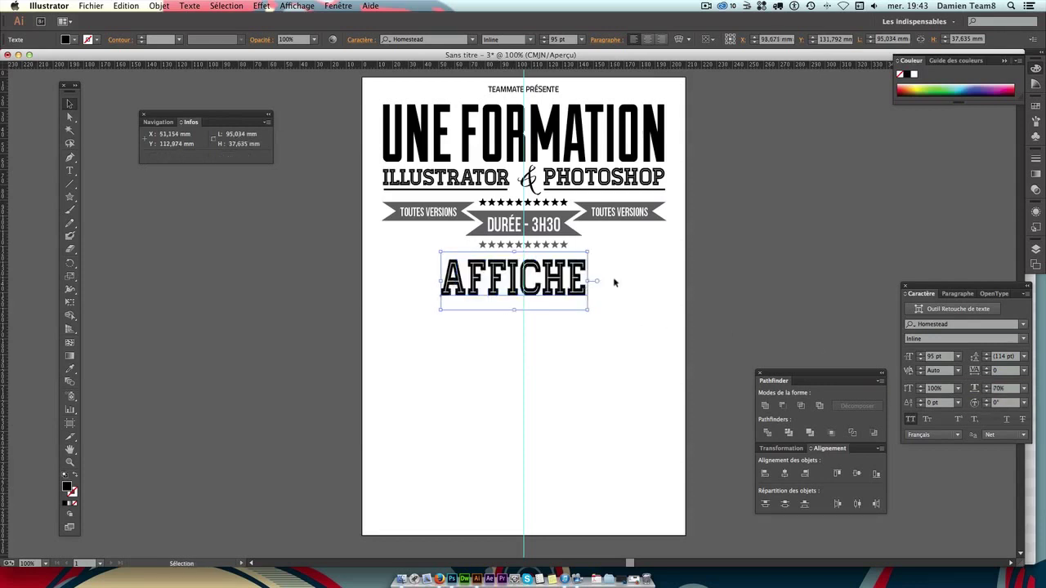
{"action": "key", "text": "Right"}
{"action": "key", "text": "Right"}
{"action": "key", "text": "Right"}
{"action": "key", "text": "Right"}
{"action": "key", "text": "Right"}
{"action": "key", "text": "Right"}
{"action": "key", "text": "Right"}
{"action": "key", "text": "Right"}
{"action": "key", "text": "Right"}
{"action": "key", "text": "Right"}
{"action": "key", "text": "Right"}
{"action": "key", "text": "Right"}
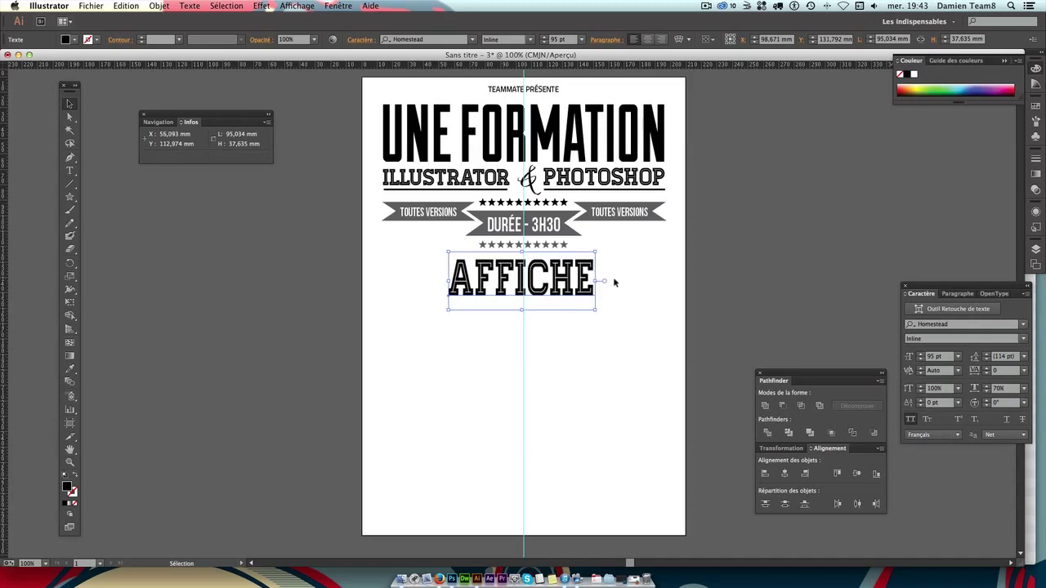
{"action": "key", "text": "Right"}
{"action": "key", "text": "Right"}
{"action": "key", "text": "Right"}
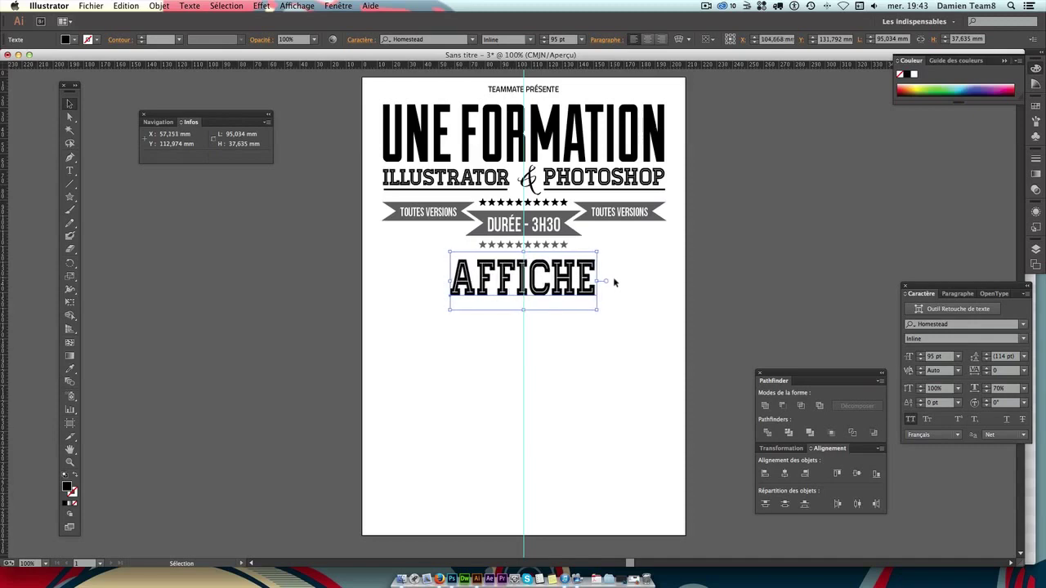
{"action": "scroll", "coordinate": [692, 272], "scroll_direction": "left", "scroll_amount": 3}
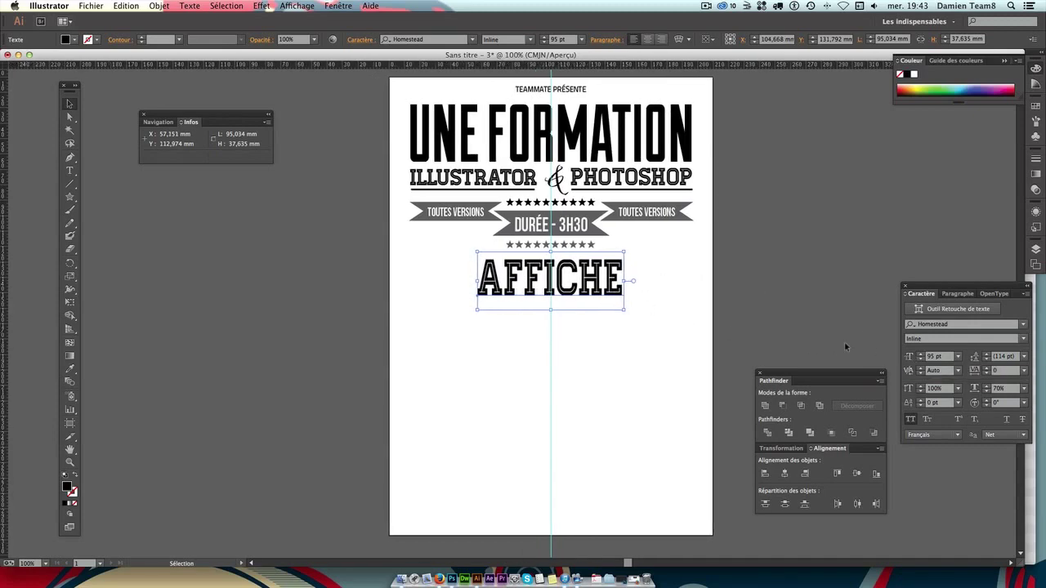
Set AFFICHE's tracking to -20 and nudge it slightly right.
{"action": "left_click", "coordinate": [1003, 371]}
{"action": "type", "text": "0"}
{"action": "key", "text": "Return"}
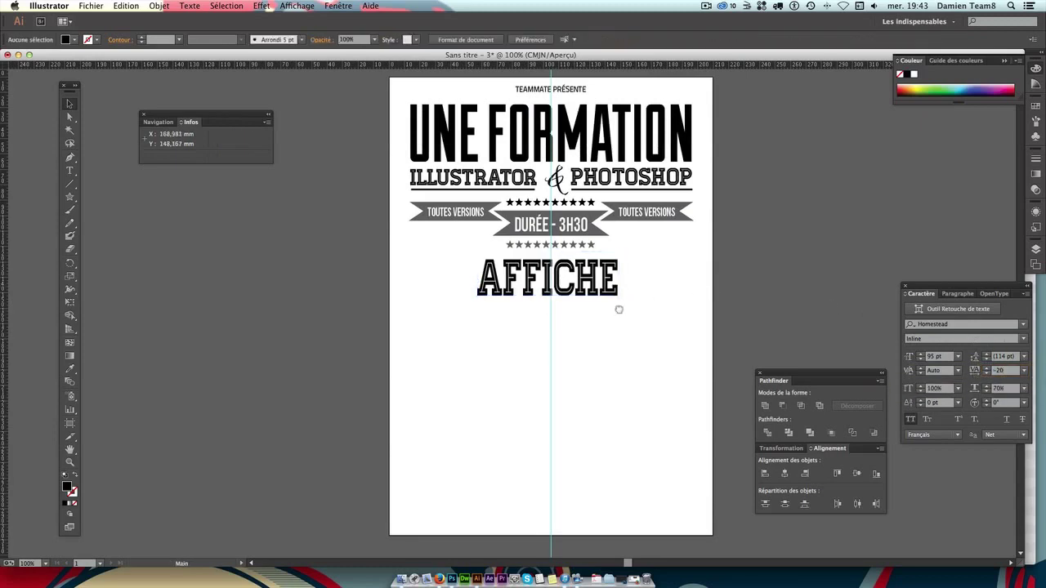
{"action": "scroll", "coordinate": [618, 308], "scroll_direction": "right", "scroll_amount": 3}
{"action": "key", "text": "Right"}
{"action": "key", "text": "Right"}
{"action": "key", "text": "Right"}
{"action": "key", "text": "Right"}
{"action": "key", "text": "Right"}
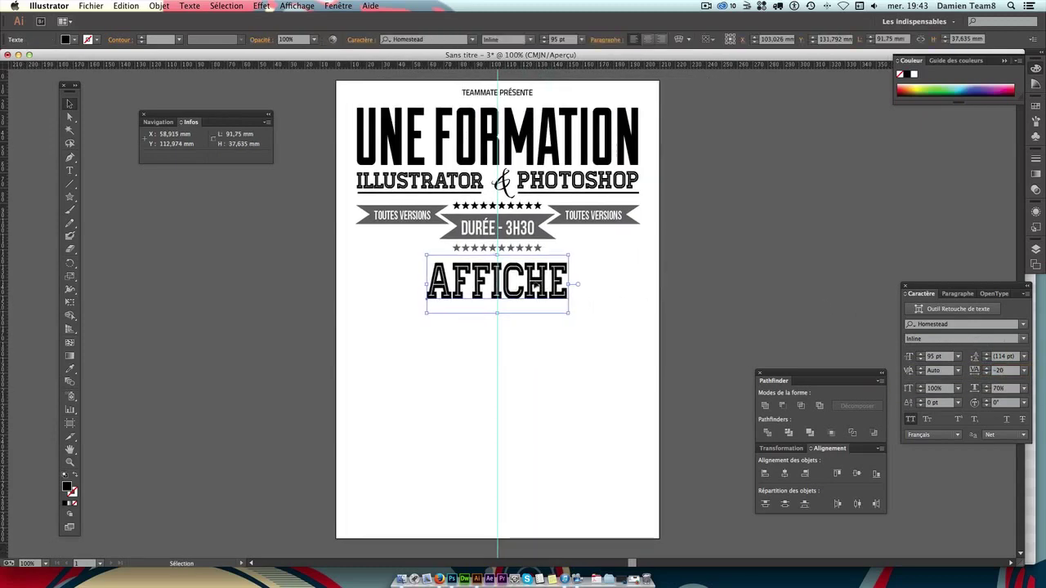
Nudge AFFICHE slightly upward under the stars and review the layout.
{"action": "left_click", "coordinate": [583, 272]}
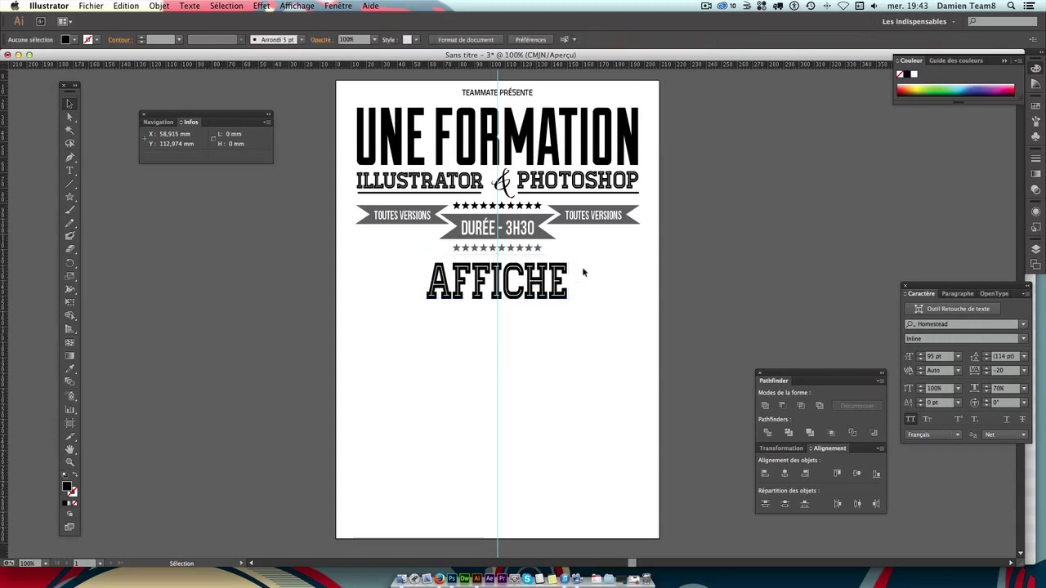
{"action": "left_click", "coordinate": [555, 299]}
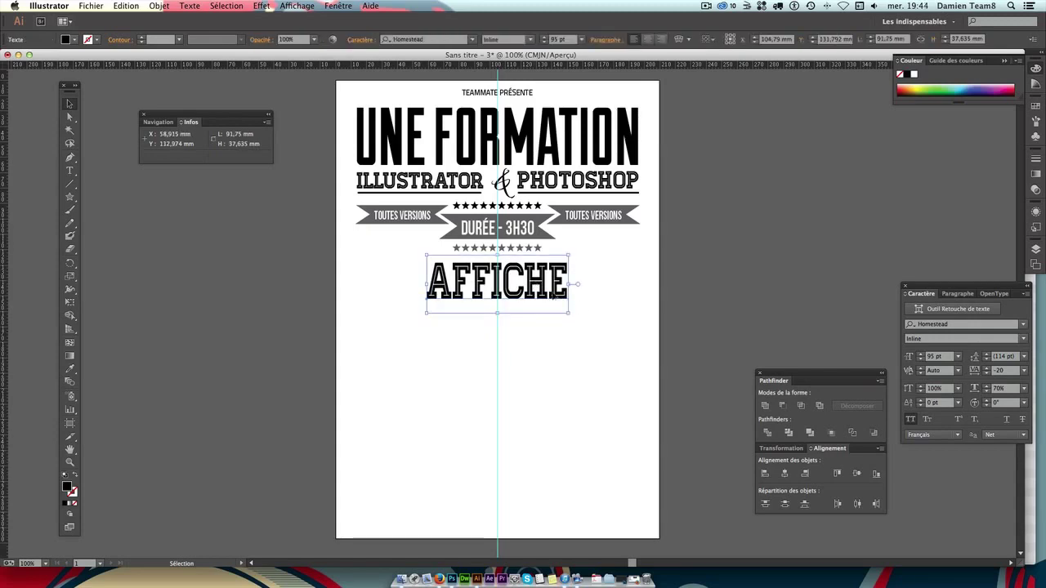
{"action": "key", "text": "Up"}
{"action": "key", "text": "Up"}
{"action": "key", "text": "Up"}
{"action": "key", "text": "Up"}
{"action": "key", "text": "Up"}
{"action": "key", "text": "Up"}
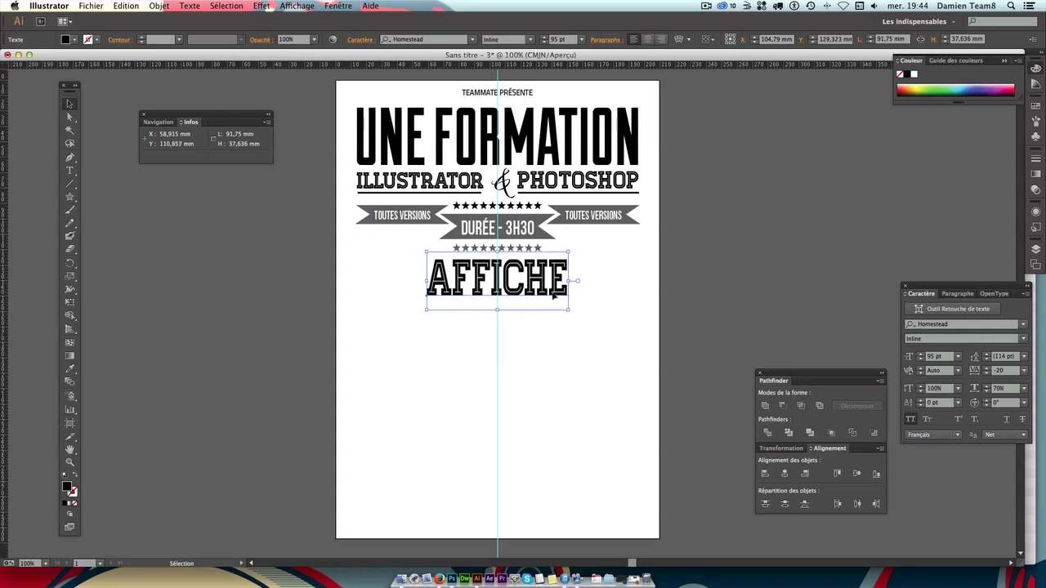
{"action": "key", "text": "Up"}
{"action": "left_click", "coordinate": [667, 253]}
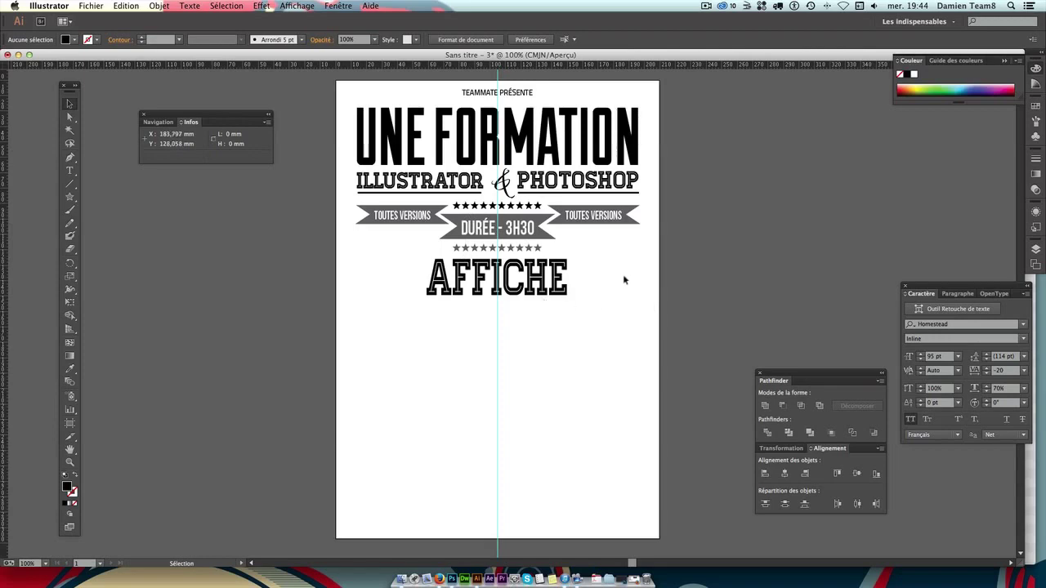
{"action": "left_click_drag", "start_coordinate": [624, 280], "coordinate": [643, 291]}
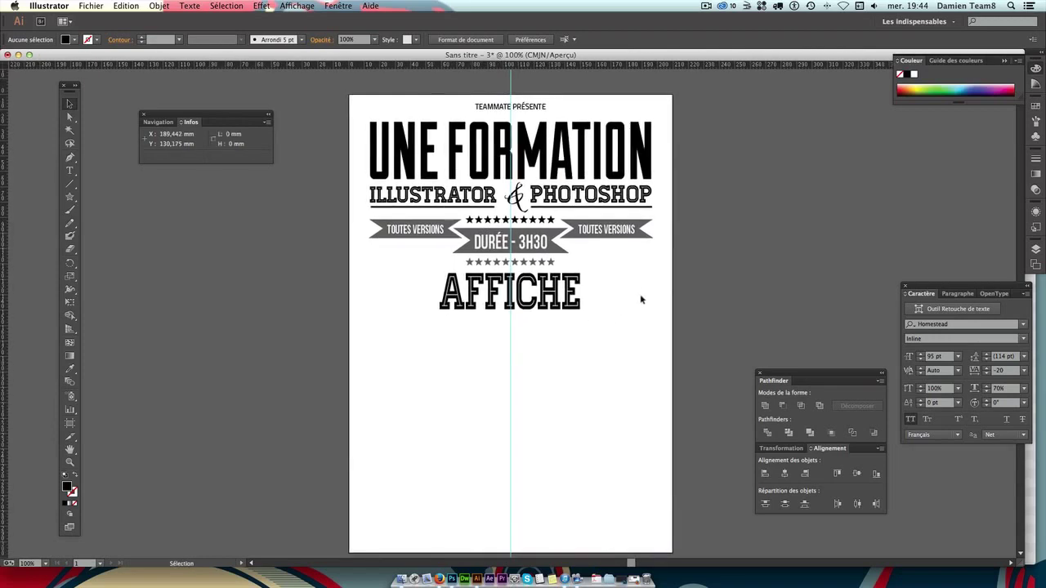
{"action": "scroll", "coordinate": [570, 327], "scroll_direction": "down", "scroll_amount": 3}
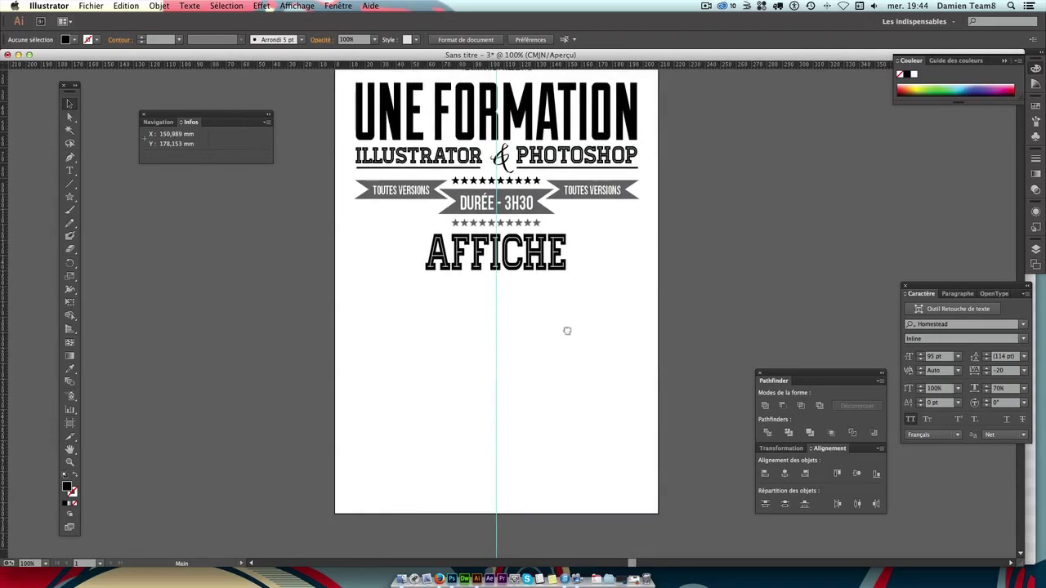
{"action": "scroll", "coordinate": [567, 330], "scroll_direction": "up", "scroll_amount": 3}
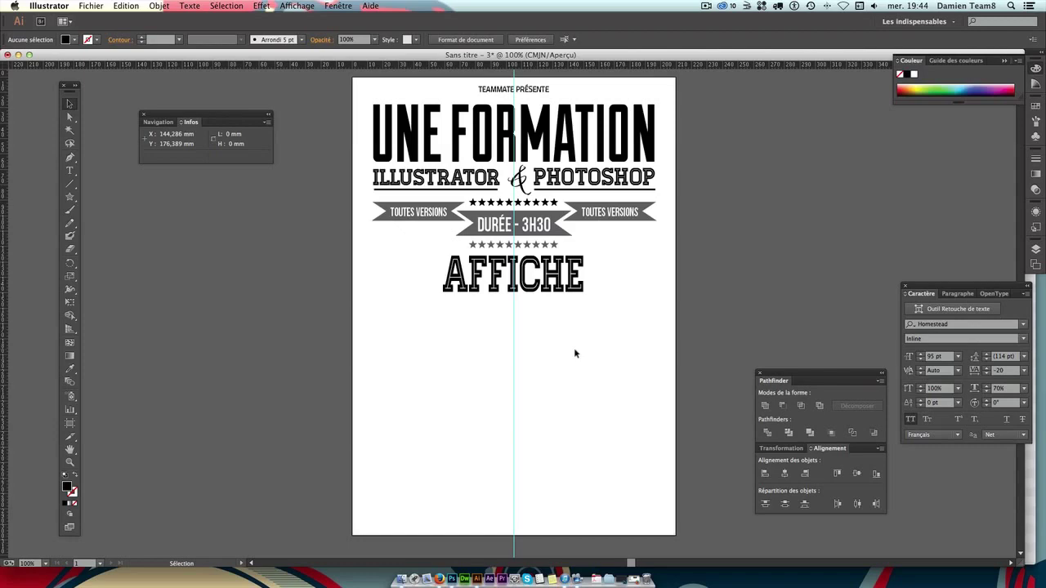
Save the poster as source.ai in tuto-affiche-retro/illustrator with default Illustrator options.
{"action": "left_click", "coordinate": [63, 7]}
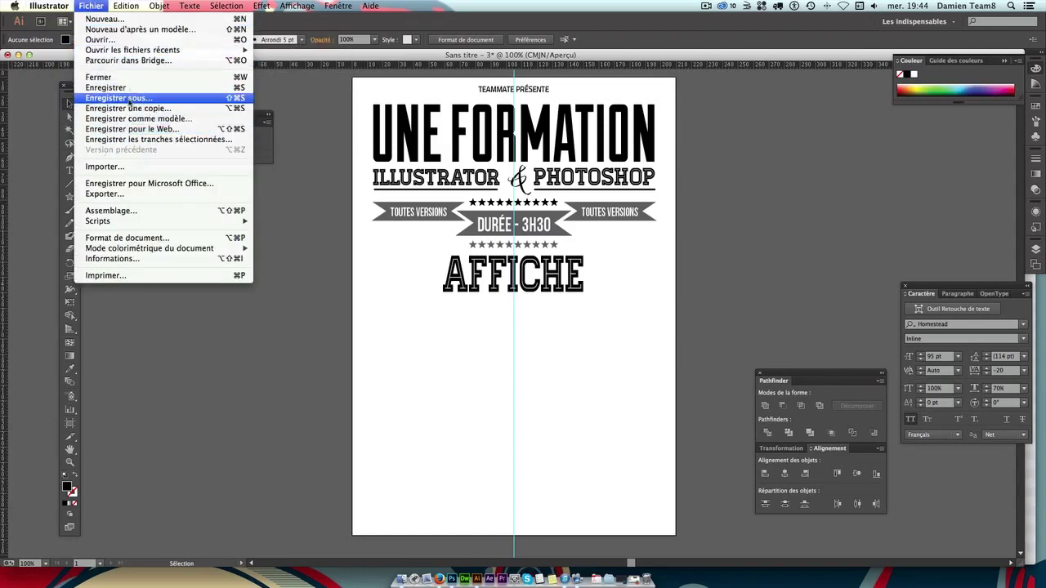
{"action": "left_click", "coordinate": [161, 106]}
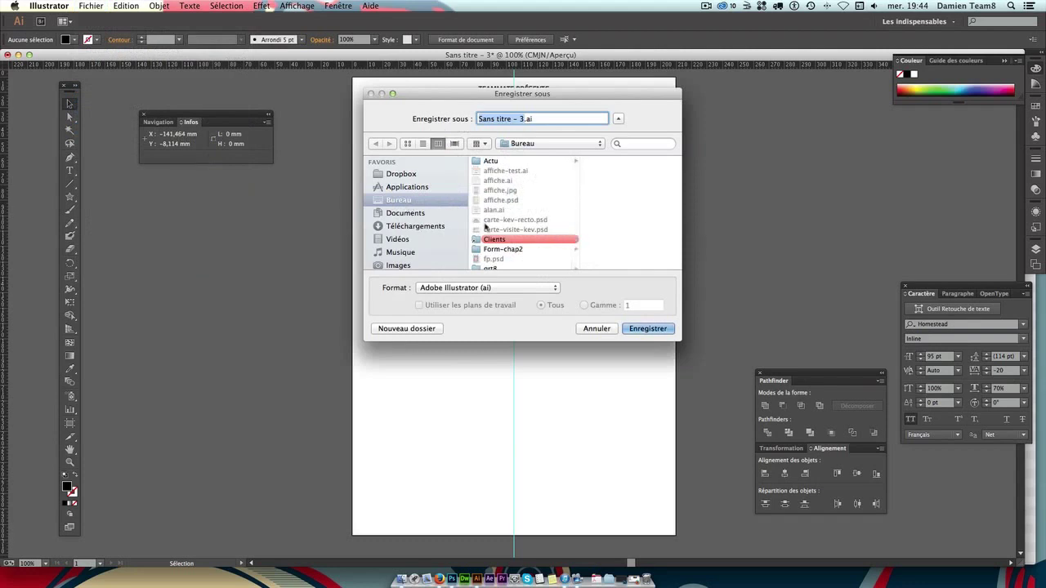
{"action": "scroll", "coordinate": [498, 235], "scroll_direction": "down", "scroll_amount": 3}
{"action": "scroll", "coordinate": [497, 236], "scroll_direction": "down", "scroll_amount": 1}
{"action": "scroll", "coordinate": [498, 233], "scroll_direction": "down", "scroll_amount": 2}
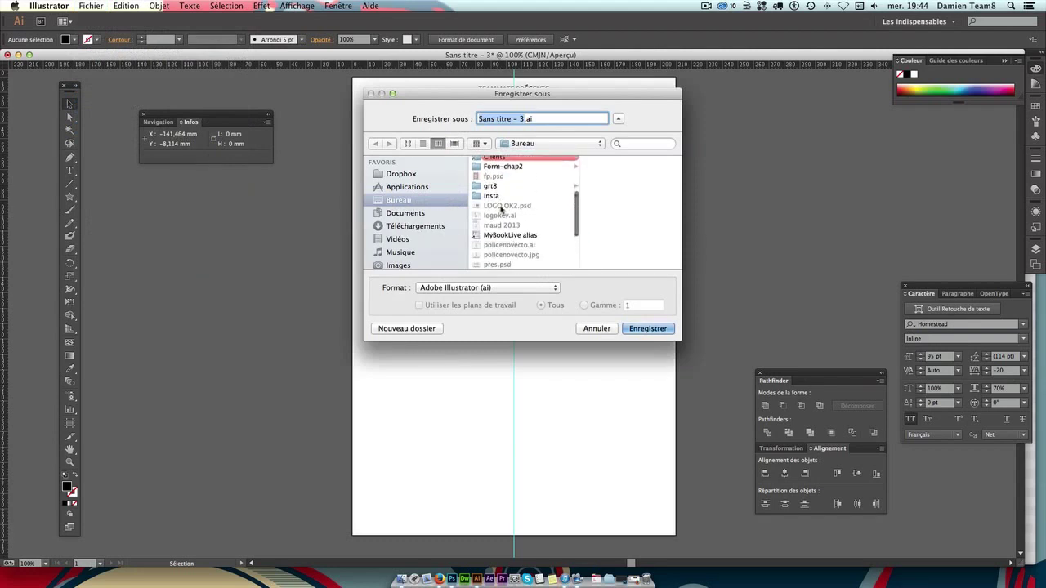
{"action": "scroll", "coordinate": [500, 212], "scroll_direction": "down", "scroll_amount": 5}
{"action": "left_click", "coordinate": [513, 232]}
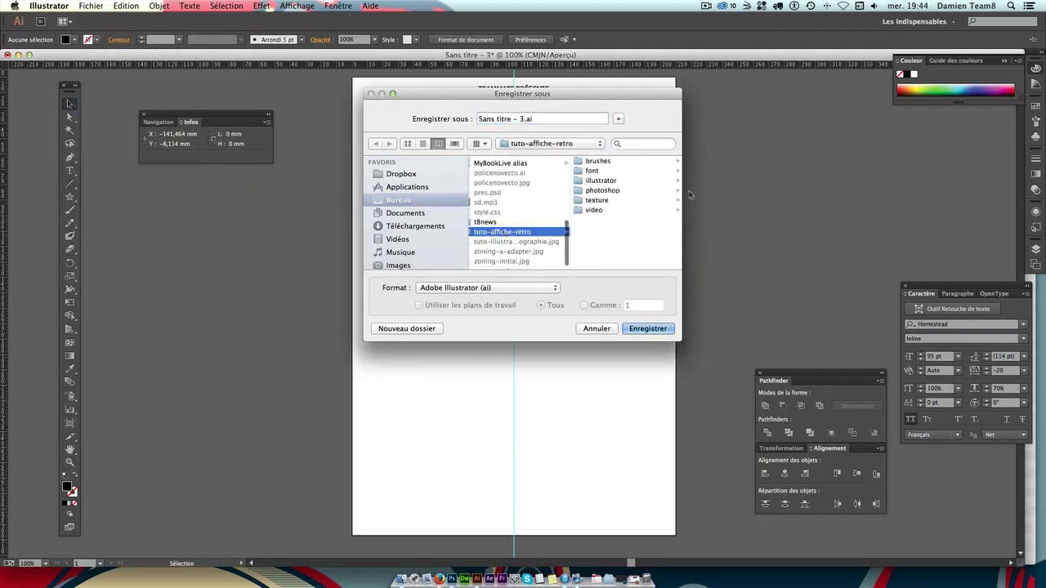
{"action": "left_click", "coordinate": [605, 181]}
{"action": "left_click_drag", "start_coordinate": [527, 119], "coordinate": [275, 111]}
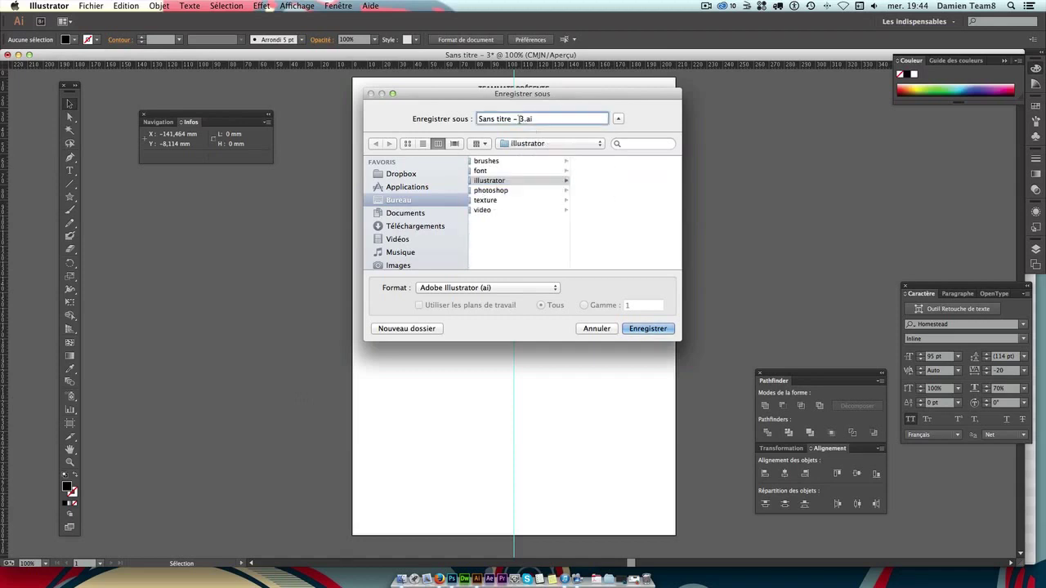
{"action": "type", "text": "sou"}
{"action": "type", "text": "rce"}
{"action": "left_click", "coordinate": [646, 329]}
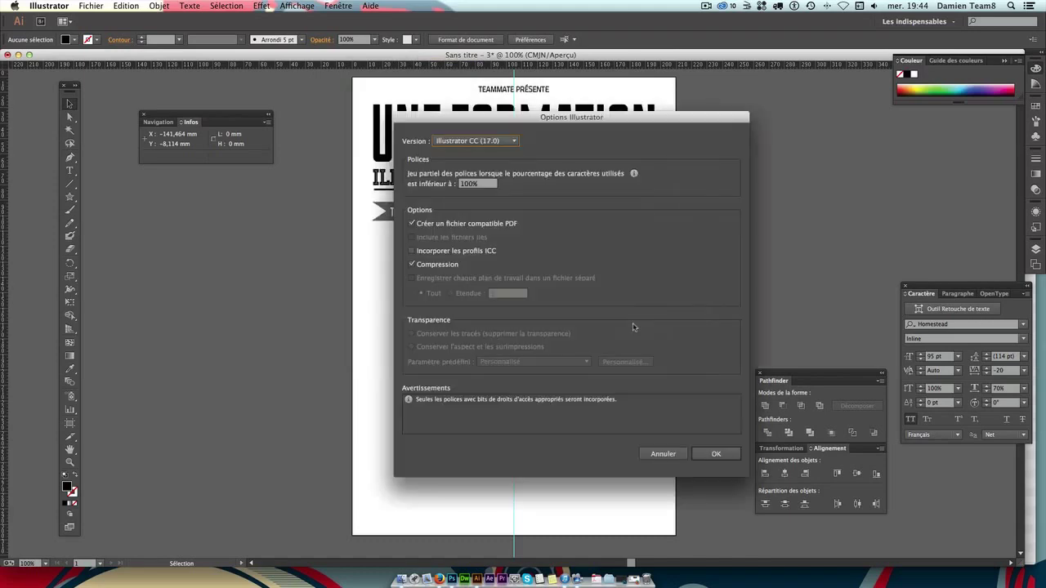
{"action": "left_click", "coordinate": [713, 454]}
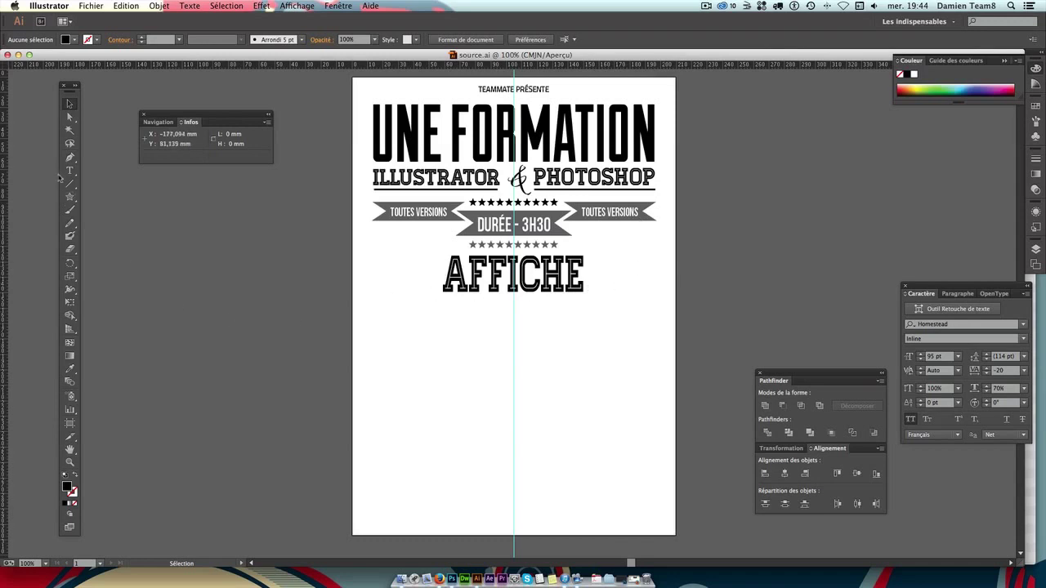
Draw a wide rectangle bar below AFFICHE.
{"action": "left_click_drag", "start_coordinate": [73, 196], "coordinate": [107, 203]}
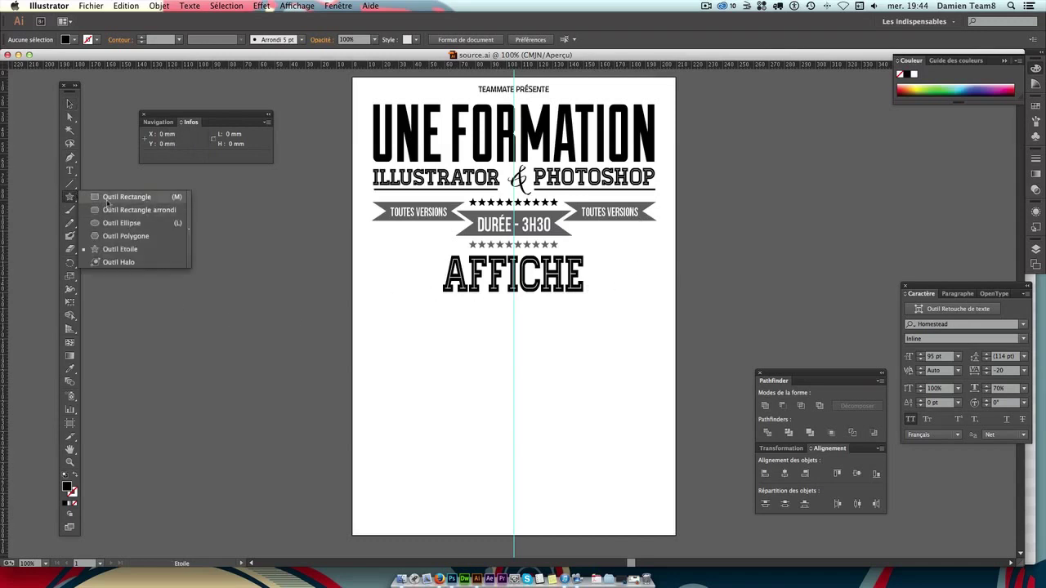
{"action": "left_click", "coordinate": [108, 200]}
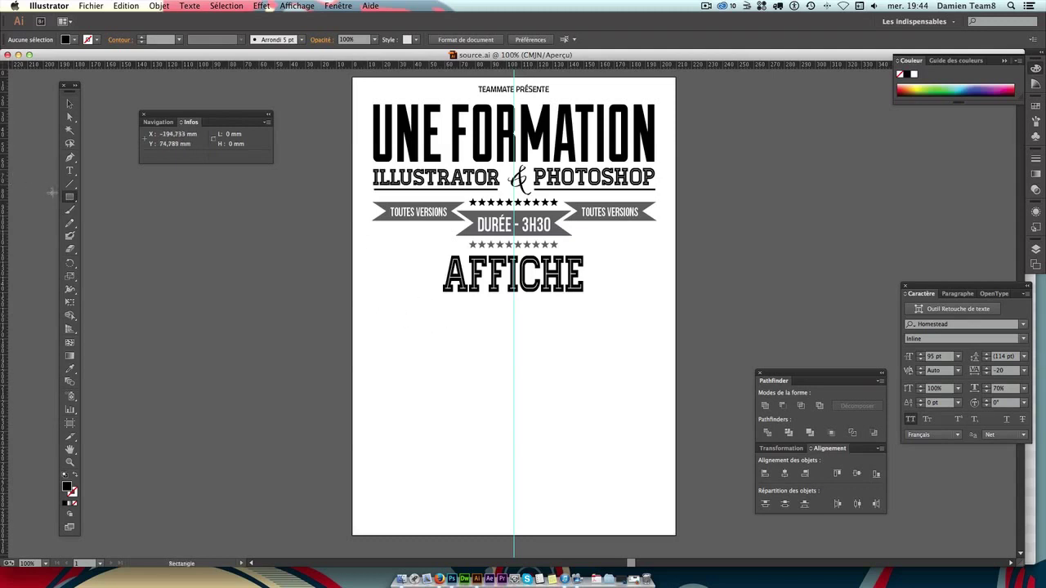
{"action": "left_click_drag", "start_coordinate": [396, 314], "coordinate": [637, 338]}
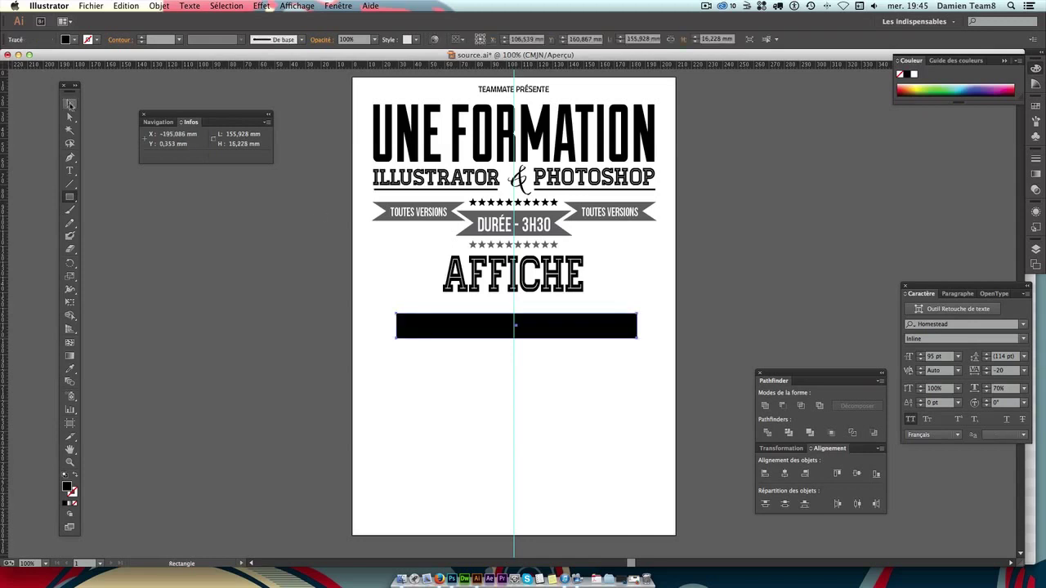
{"action": "left_click", "coordinate": [70, 105]}
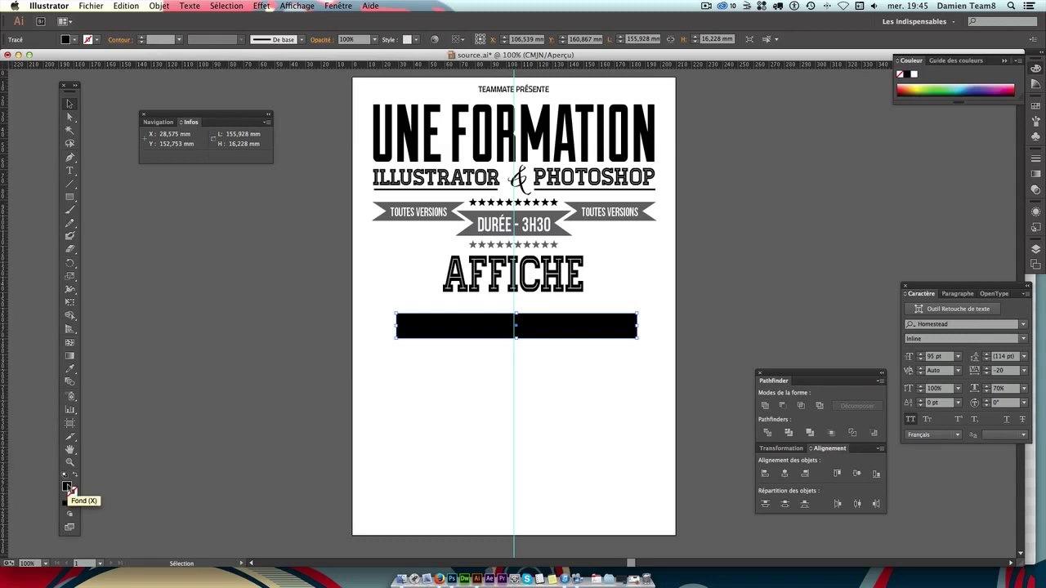
Fill the bar with dark grey 353535.
{"action": "double_click", "coordinate": [67, 487]}
{"action": "left_click_drag", "start_coordinate": [663, 395], "coordinate": [632, 385]}
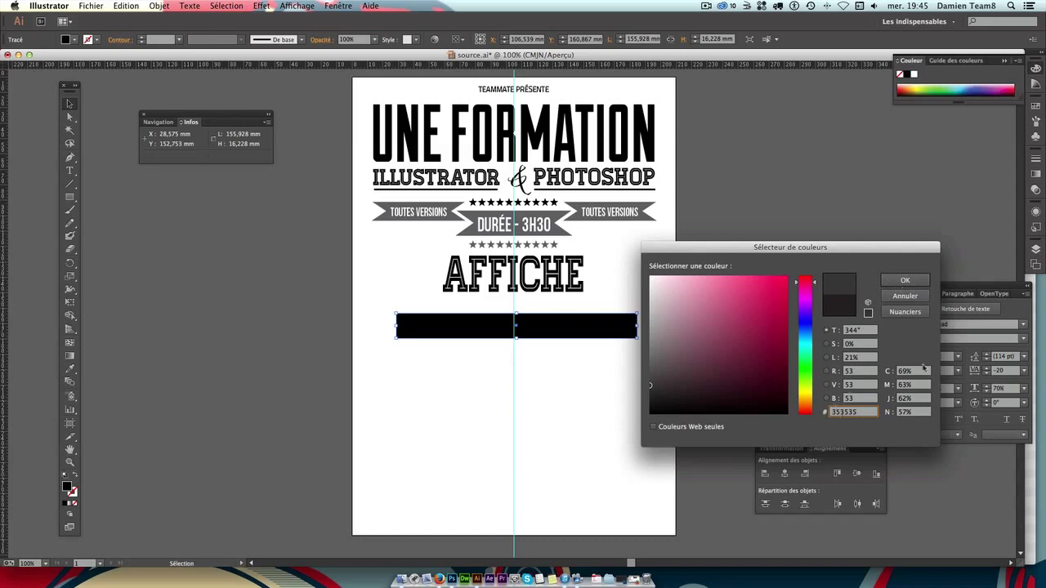
{"action": "left_click_drag", "start_coordinate": [853, 413], "coordinate": [823, 412]}
{"action": "left_click", "coordinate": [904, 280]}
Nudge the dark grey bar up and left to centre it on the poster.
{"action": "left_click", "coordinate": [622, 360]}
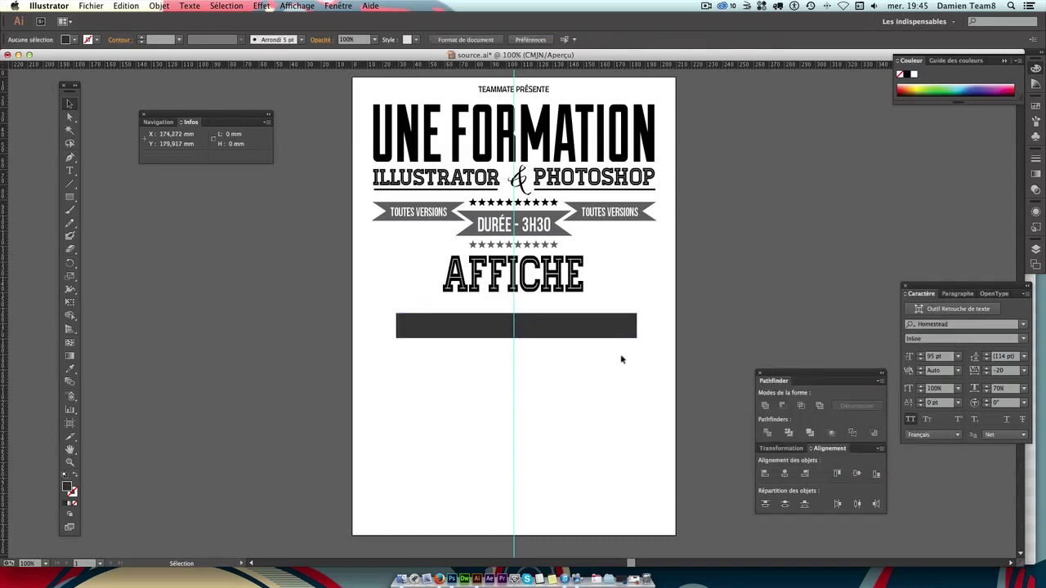
{"action": "left_click", "coordinate": [574, 336]}
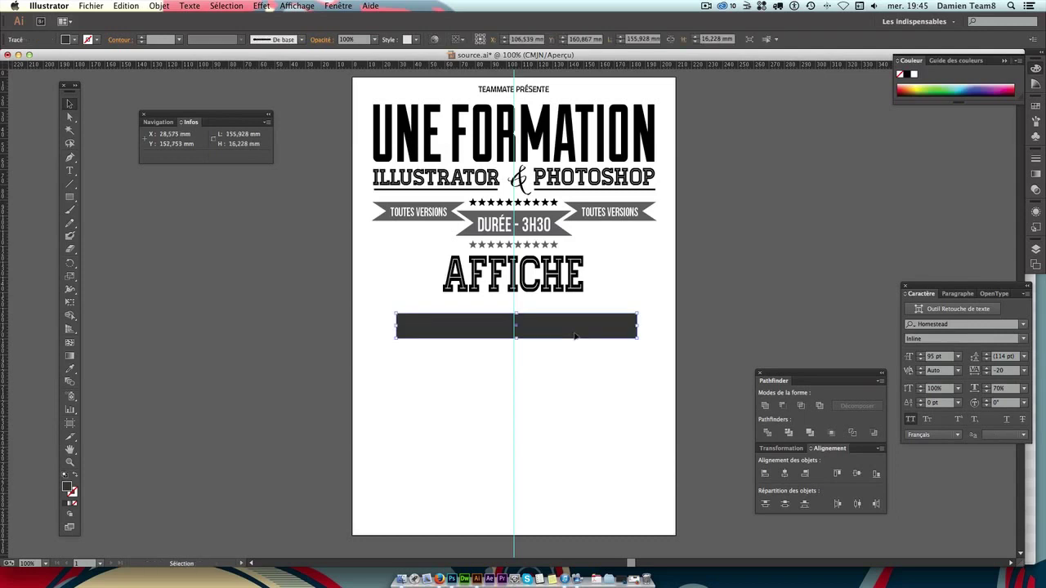
{"action": "key", "text": "Up"}
{"action": "key", "text": "Left"}
{"action": "key", "text": "Left"}
{"action": "key", "text": "Left"}
{"action": "key", "text": "Left"}
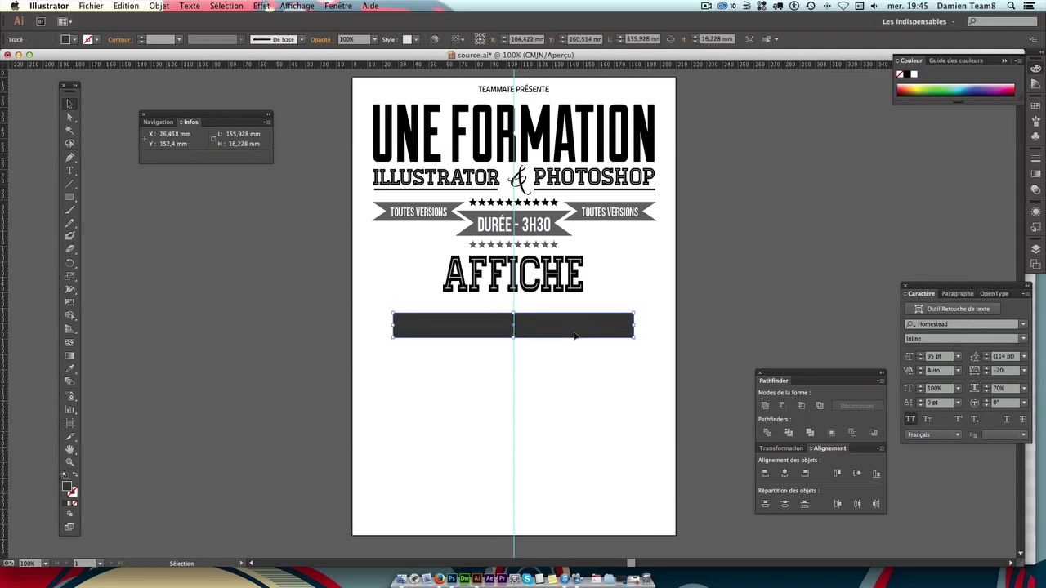
{"action": "key", "text": "Left"}
{"action": "left_click", "coordinate": [586, 349]}
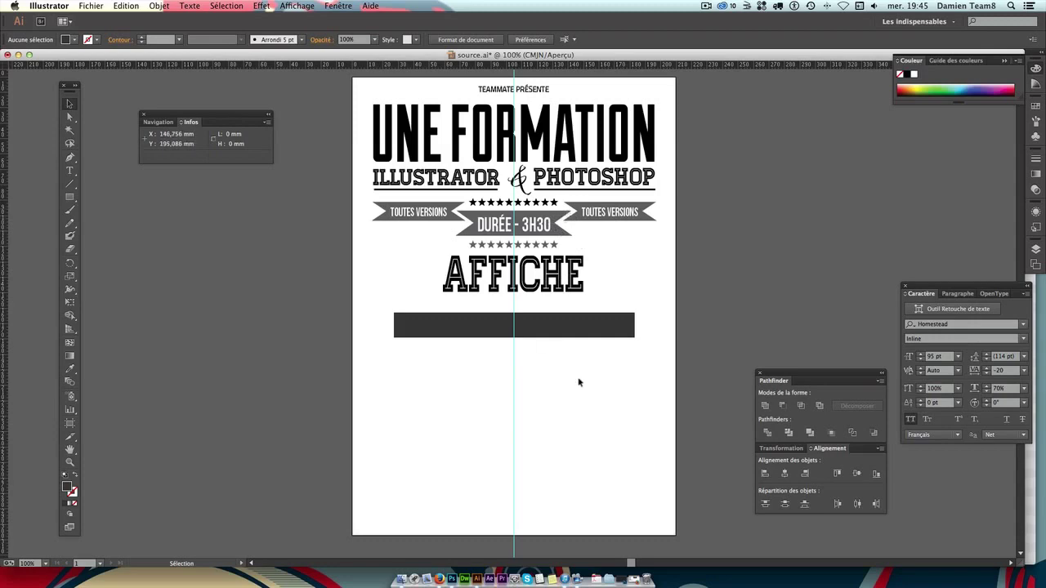
{"action": "left_click", "coordinate": [516, 335]}
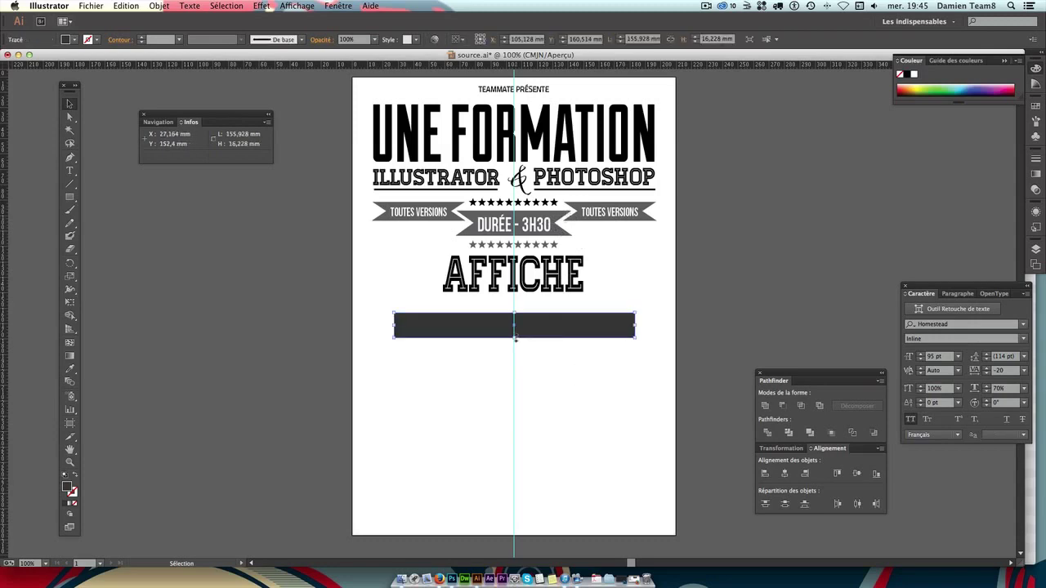
{"action": "left_click", "coordinate": [551, 353]}
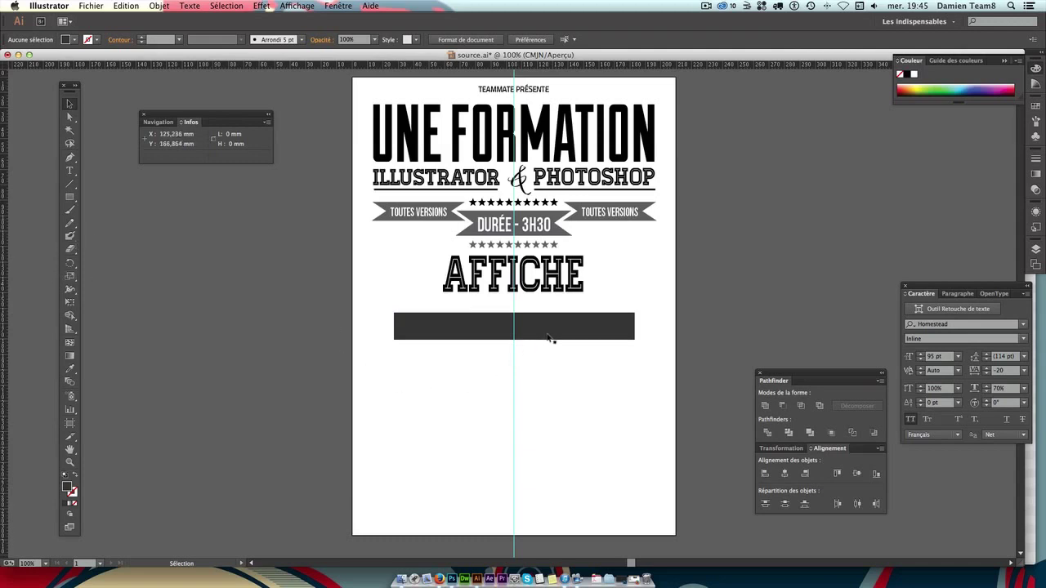
Duplicate the bar below, shorten it into a small block, and compare both fill colours.
{"action": "left_click_drag", "start_coordinate": [550, 334], "coordinate": [558, 374]}
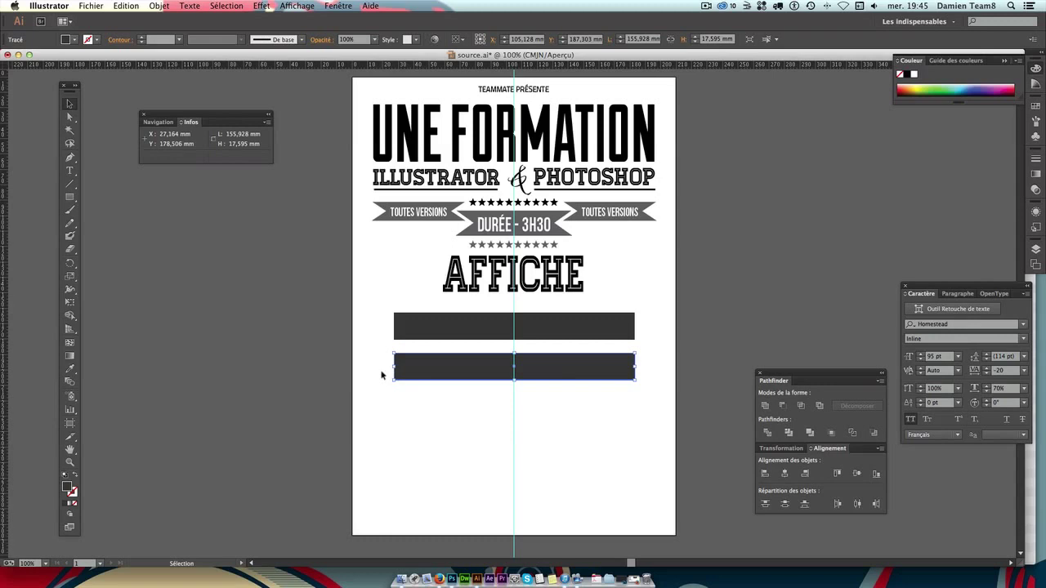
{"action": "left_click_drag", "start_coordinate": [392, 368], "coordinate": [572, 373]}
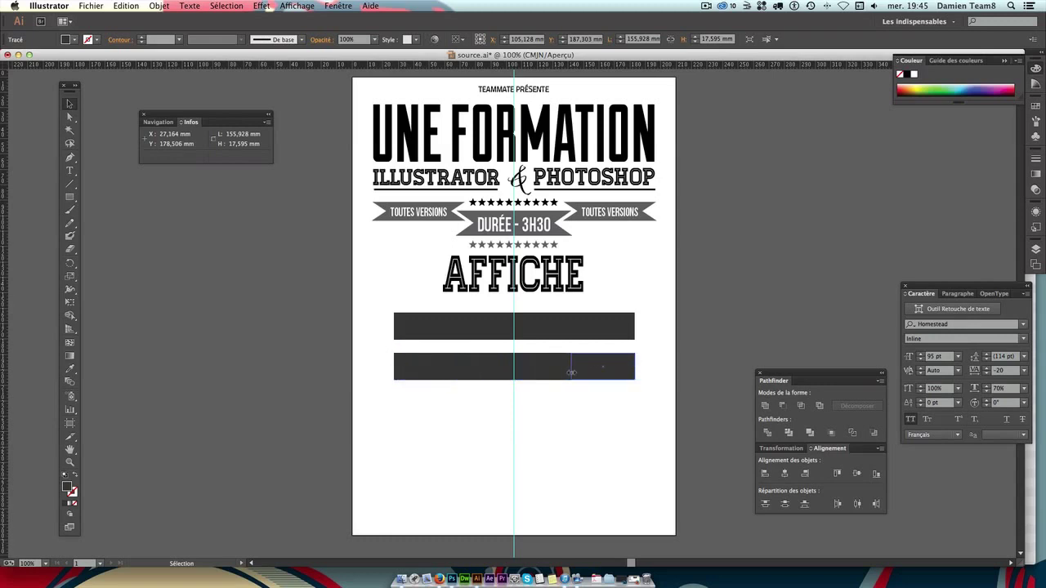
{"action": "left_click_drag", "start_coordinate": [571, 373], "coordinate": [564, 369]}
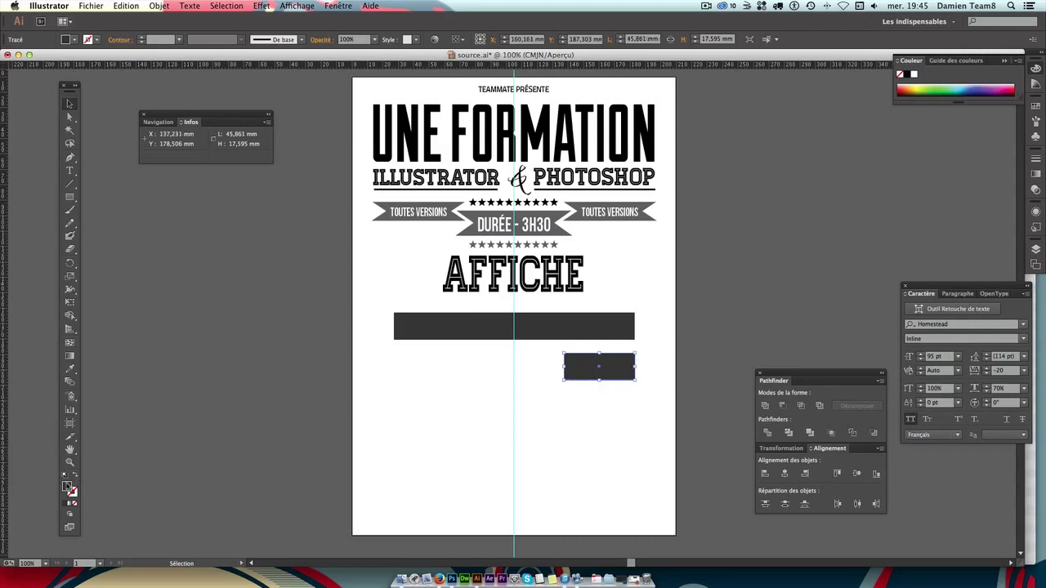
{"action": "double_click", "coordinate": [69, 490]}
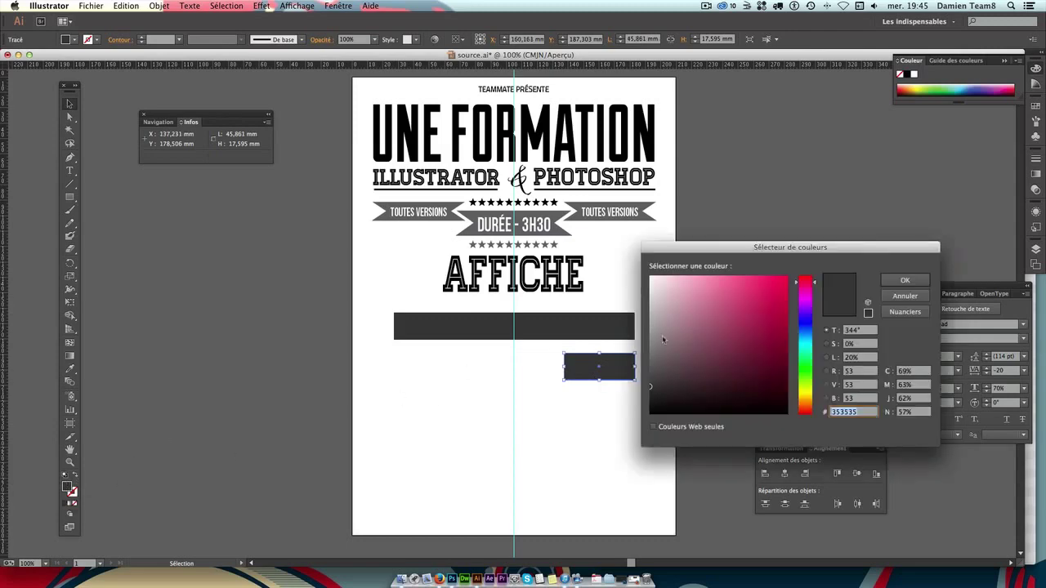
{"action": "key", "text": "Return"}
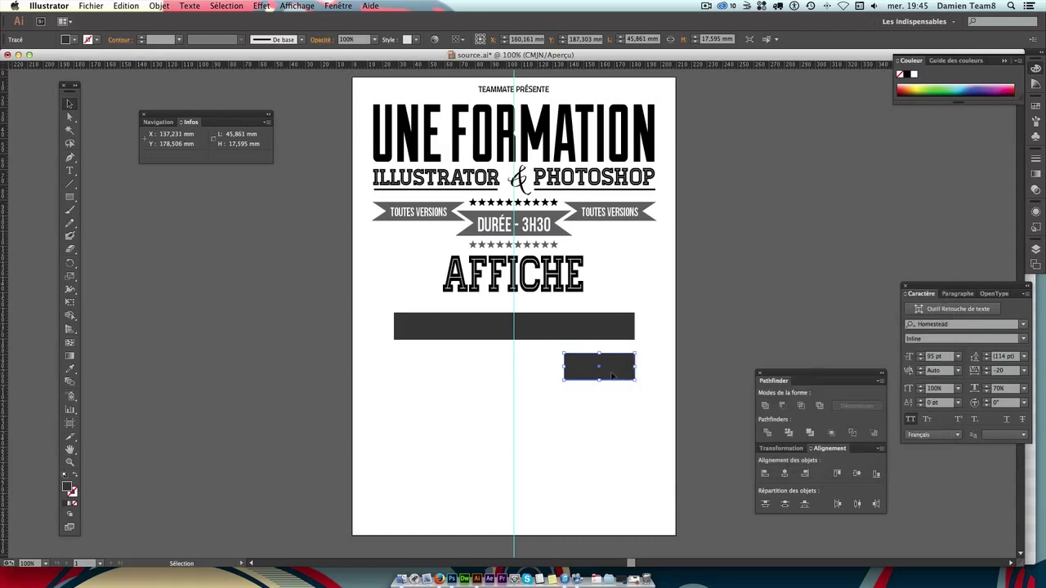
{"action": "left_click", "coordinate": [609, 326]}
{"action": "double_click", "coordinate": [69, 490]}
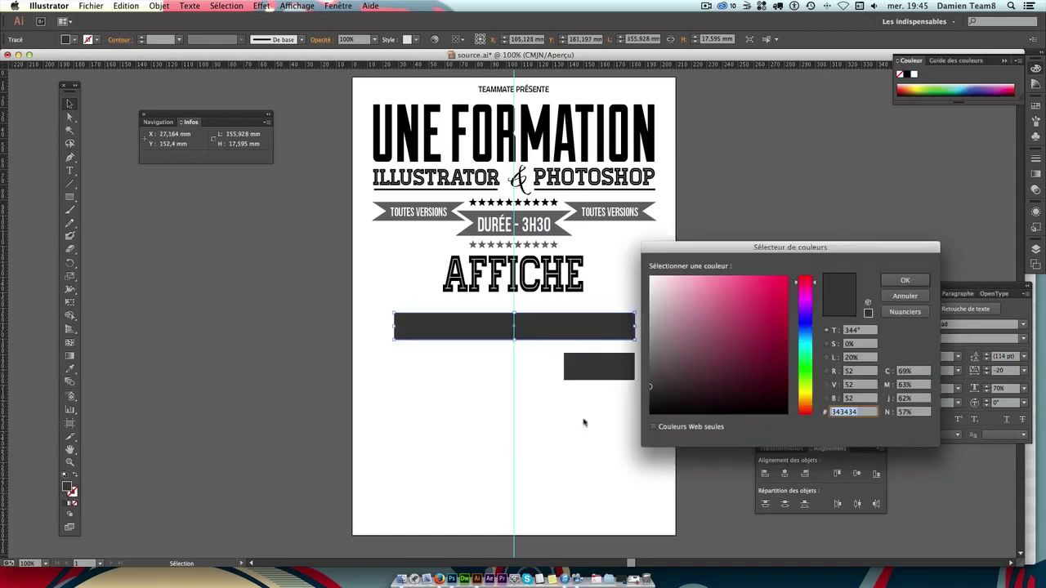
{"action": "key", "text": "Return"}
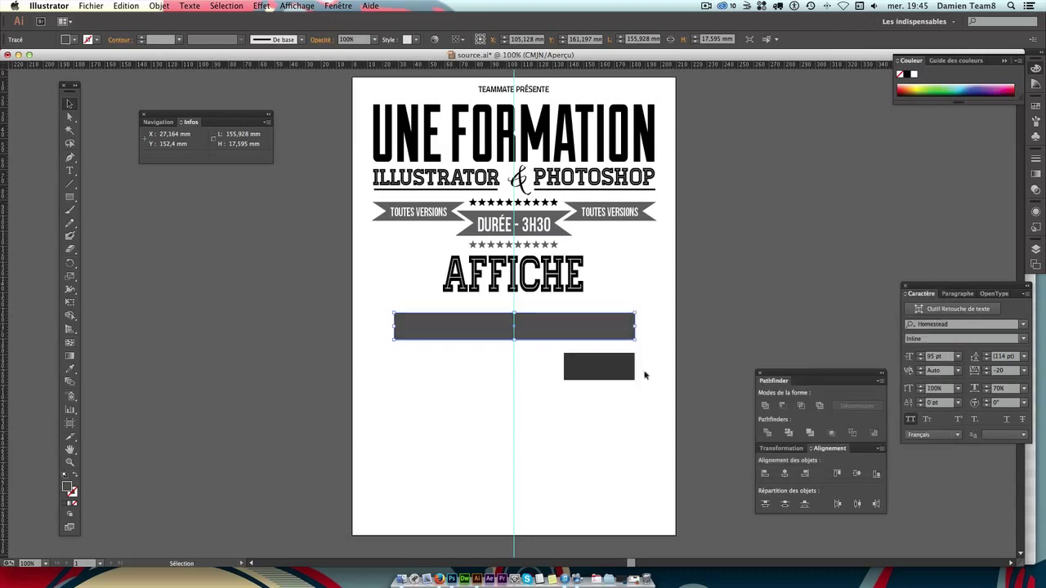
Position the small block just below, overlapping the long bar's right end.
{"action": "left_click_drag", "start_coordinate": [613, 372], "coordinate": [636, 355]}
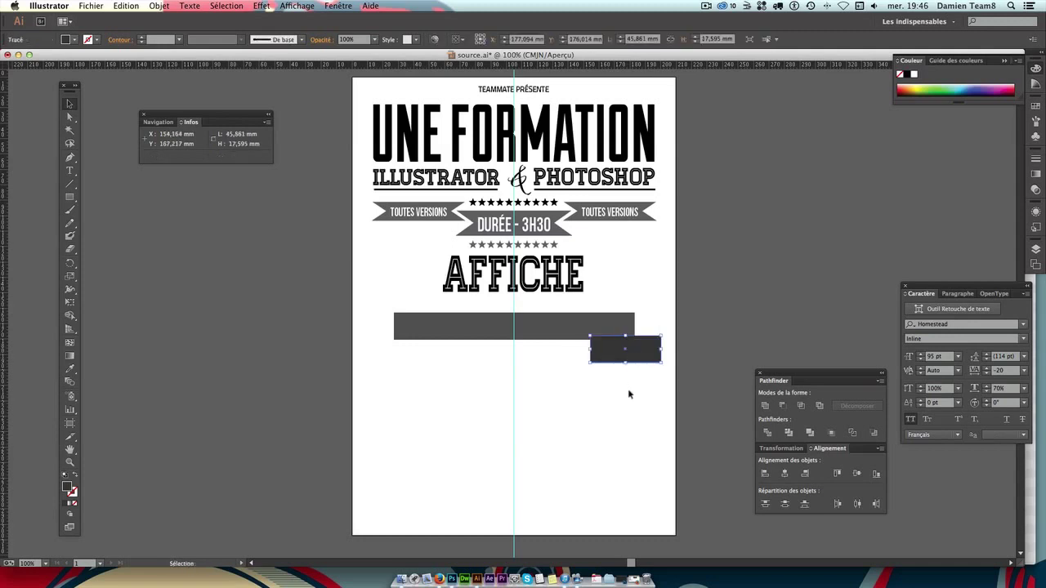
{"action": "left_click", "coordinate": [628, 388]}
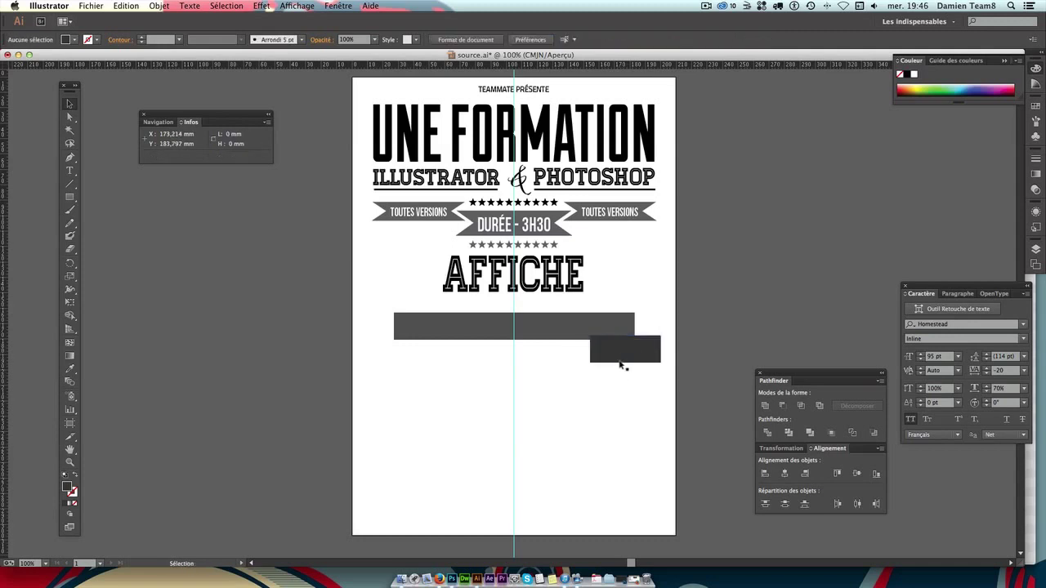
{"action": "left_click", "coordinate": [633, 360]}
{"action": "left_click", "coordinate": [621, 405]}
{"action": "left_click", "coordinate": [625, 359]}
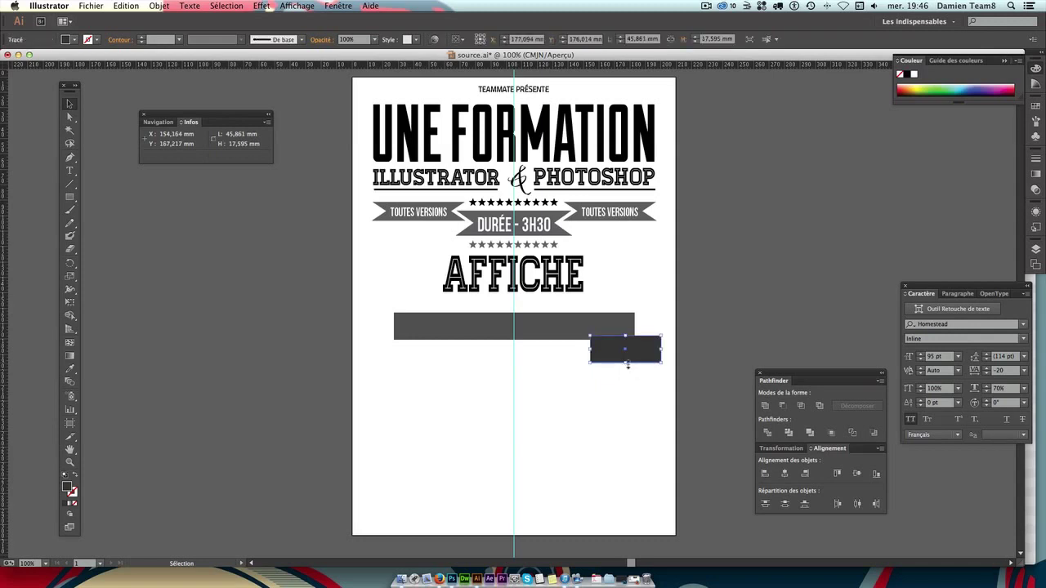
{"action": "left_click_drag", "start_coordinate": [631, 355], "coordinate": [613, 372]}
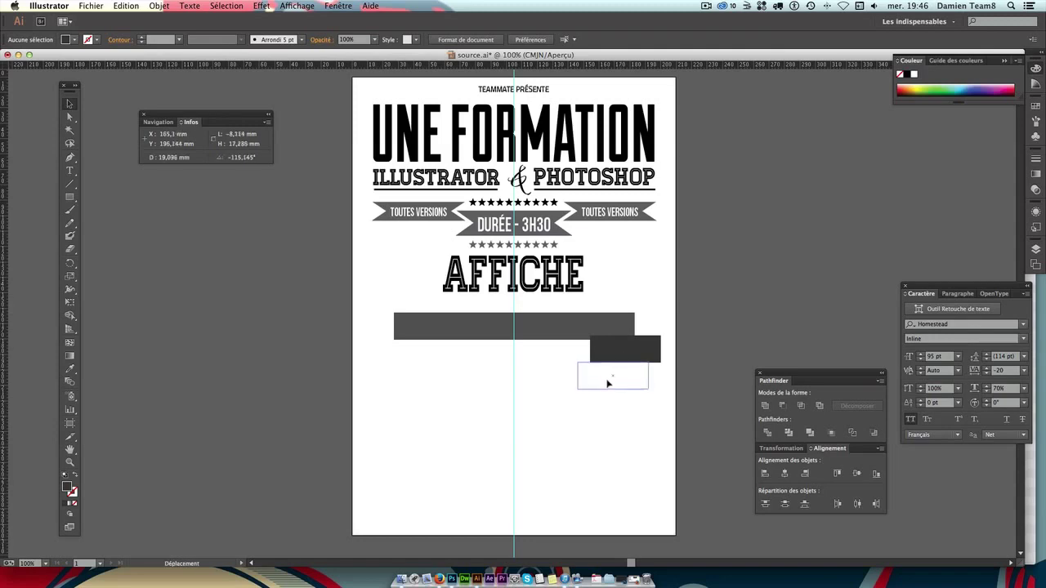
Draw a triangle with the Star tool below the small block.
{"action": "left_click", "coordinate": [661, 365]}
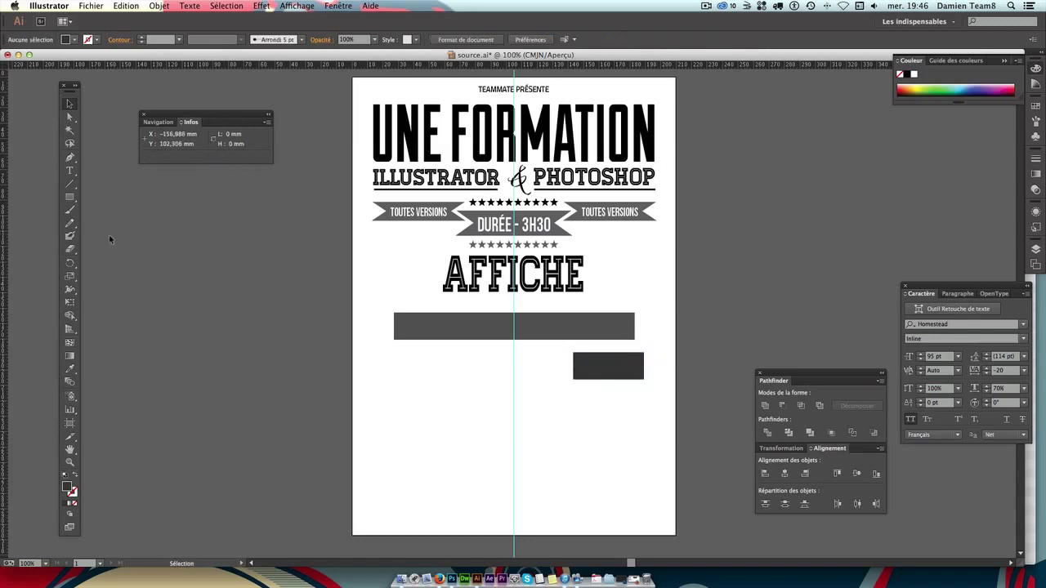
{"action": "mouse_move", "coordinate": [70, 196]}
{"action": "left_mouse_down"}
{"action": "mouse_move", "coordinate": [169, 202]}
{"action": "mouse_move", "coordinate": [123, 249]}
{"action": "left_mouse_up"}
{"action": "mouse_move", "coordinate": [500, 406]}
{"action": "left_mouse_down"}
{"action": "mouse_move", "coordinate": [528, 403]}
{"action": "mouse_move", "coordinate": [514, 415]}
{"action": "left_mouse_up"}
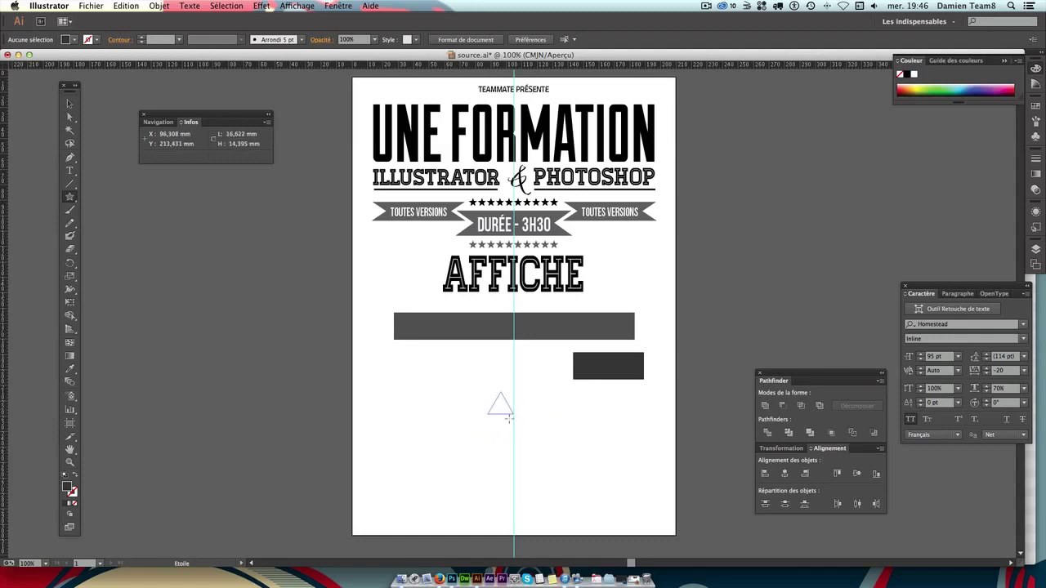
Give the triangle a lighter grey fill.
{"action": "key", "text": "v"}
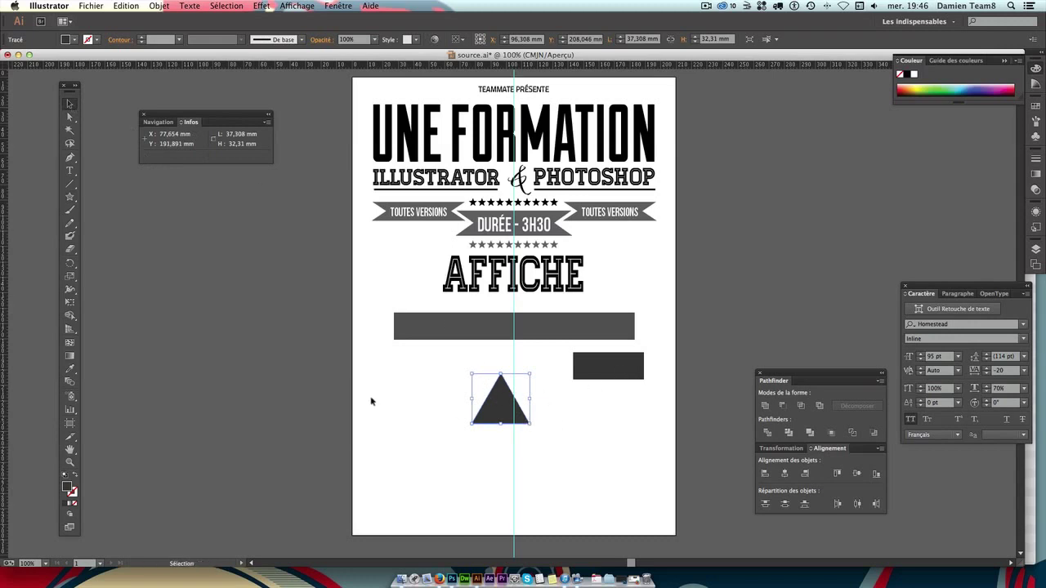
{"action": "double_click", "coordinate": [69, 489]}
{"action": "left_click", "coordinate": [677, 389]}
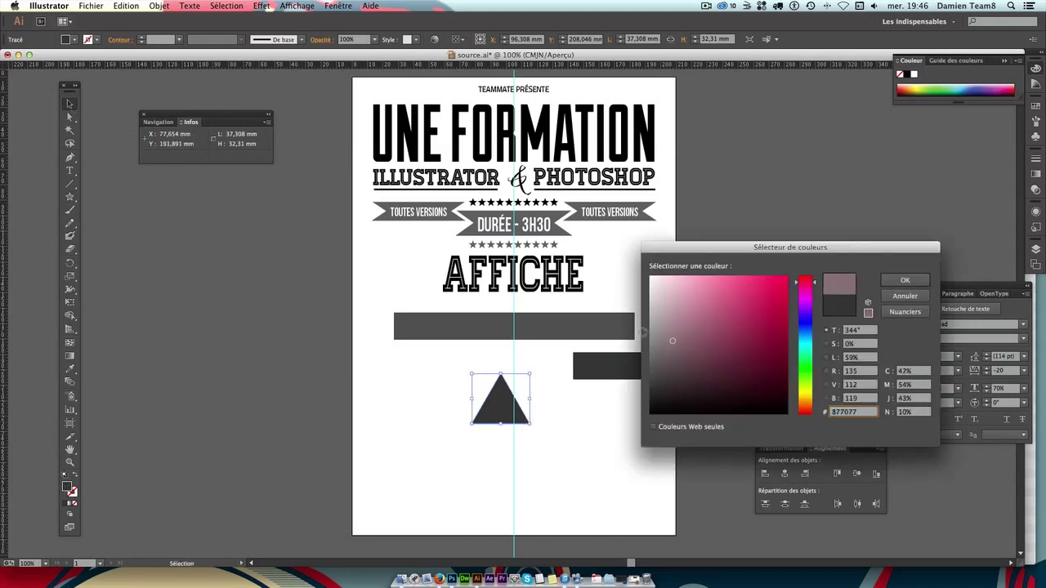
{"action": "key", "text": "Return"}
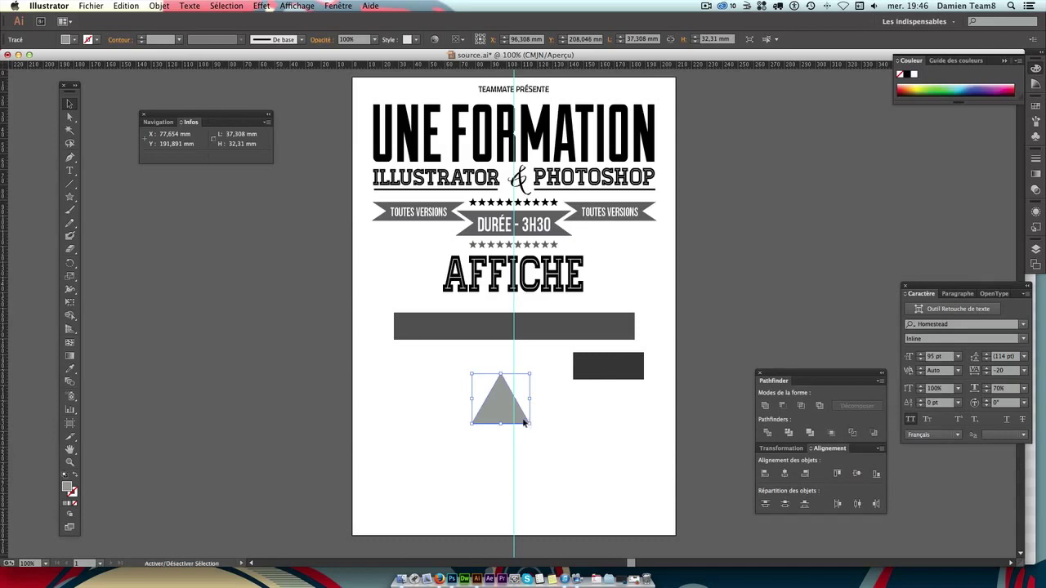
{"action": "left_click", "coordinate": [579, 392]}
Move the triangle onto the block's right end, rotate it to point left, and shrink it.
{"action": "key", "text": "ctrl+plus"}
{"action": "key", "text": "ctrl+plus"}
{"action": "key", "text": "ctrl+plus"}
{"action": "scroll", "coordinate": [579, 394], "scroll_direction": "down", "scroll_amount": 5}
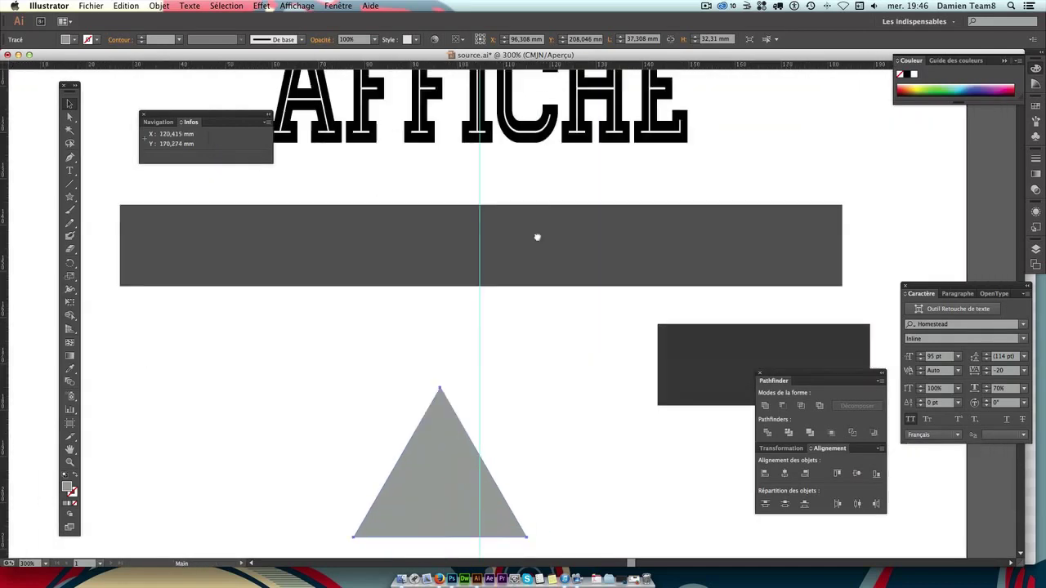
{"action": "scroll", "coordinate": [537, 235], "scroll_direction": "down", "scroll_amount": 5}
{"action": "left_click_drag", "start_coordinate": [715, 258], "coordinate": [434, 257]}
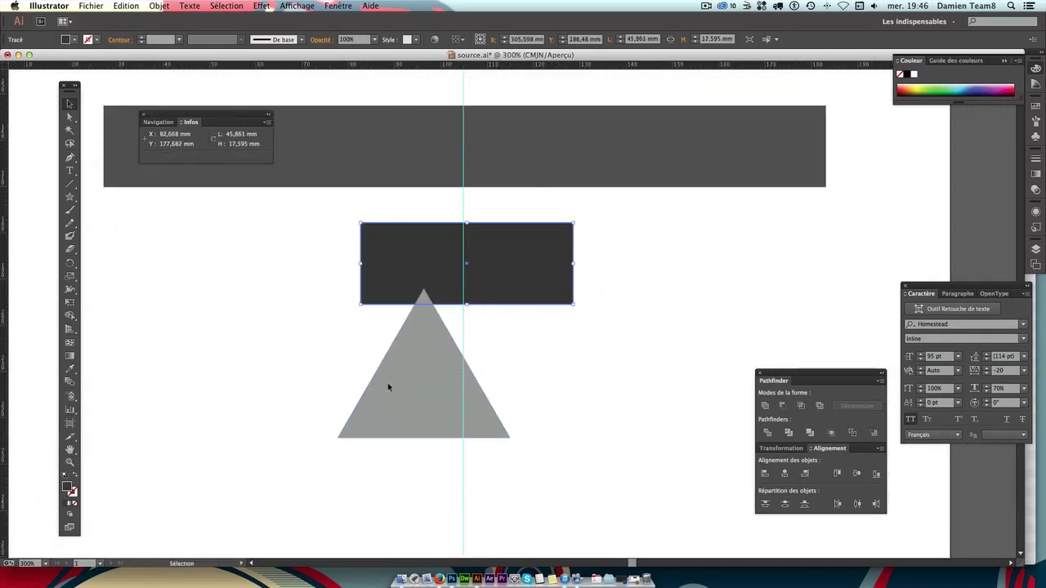
{"action": "left_click_drag", "start_coordinate": [389, 388], "coordinate": [598, 328]}
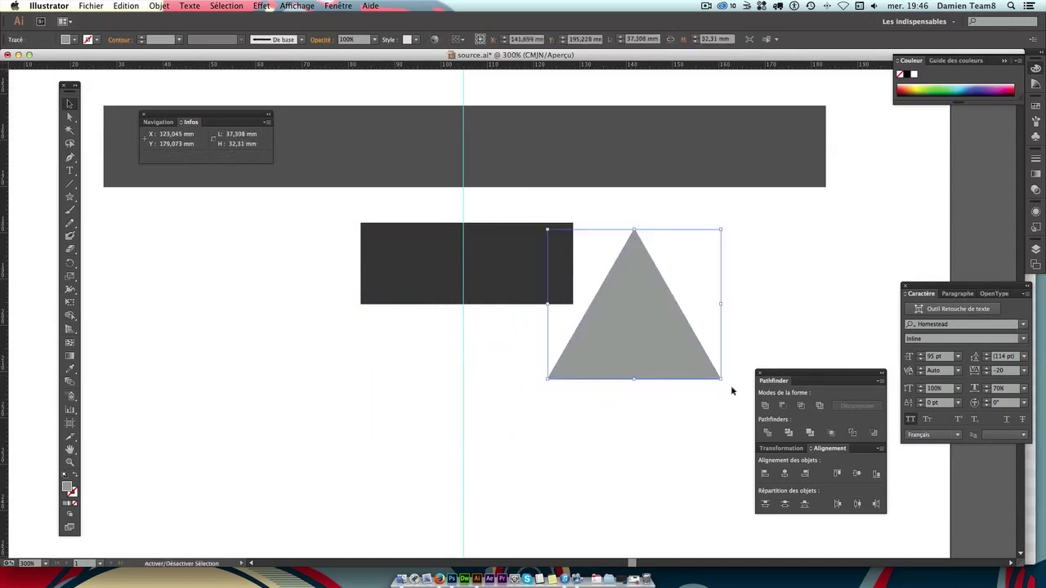
{"action": "left_click_drag", "start_coordinate": [720, 384], "coordinate": [672, 264]}
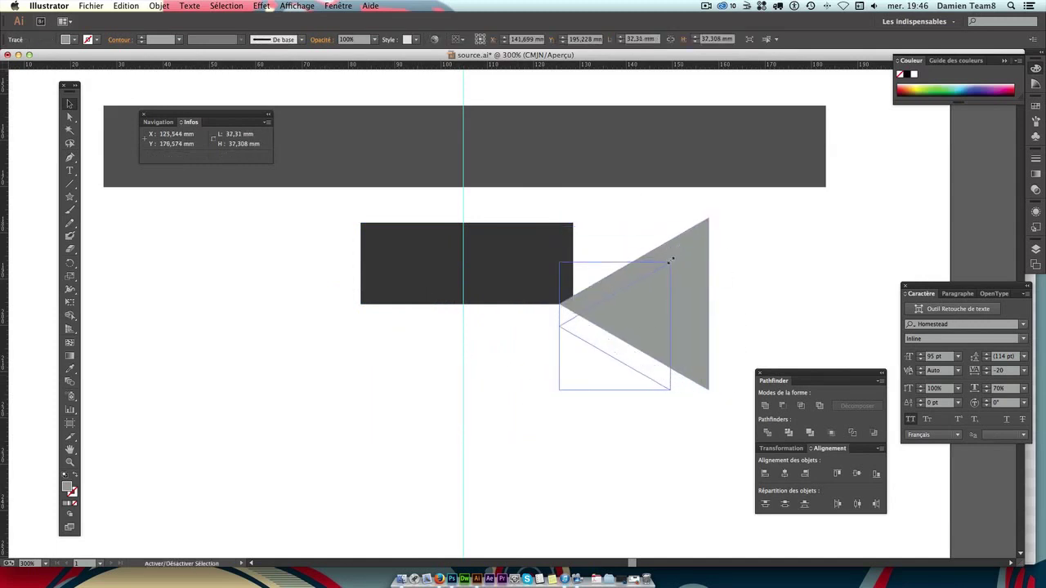
{"action": "mouse_move", "coordinate": [709, 219]}
{"action": "left_mouse_down"}
{"action": "mouse_move", "coordinate": [653, 281]}
{"action": "mouse_move", "coordinate": [608, 246]}
{"action": "mouse_move", "coordinate": [590, 255]}
{"action": "left_mouse_up"}
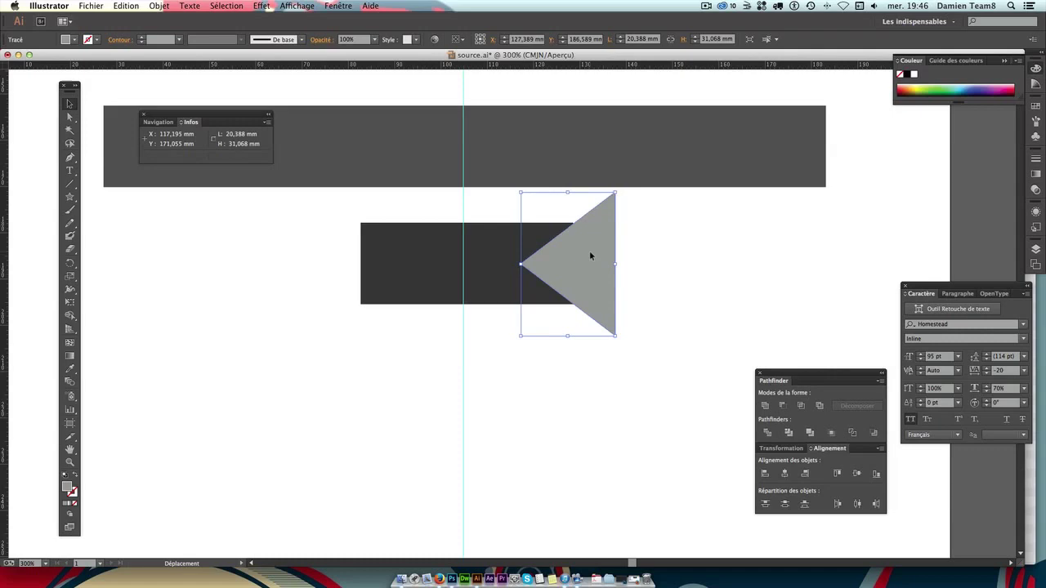
{"action": "left_click", "coordinate": [646, 261]}
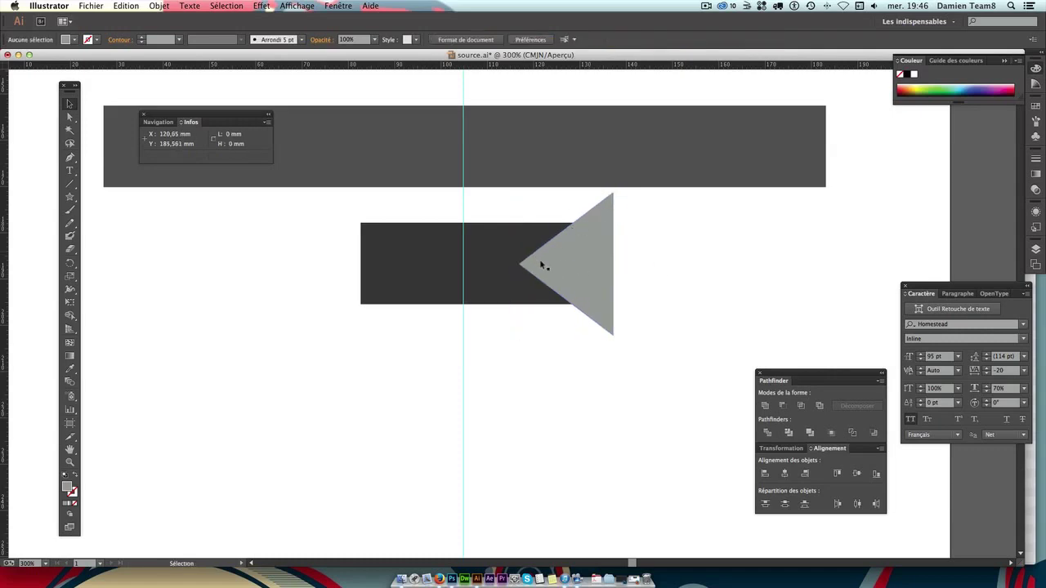
Cut the triangle out of the small block with Pathfinder Minus Front.
{"action": "left_click_drag", "start_coordinate": [655, 347], "coordinate": [545, 268]}
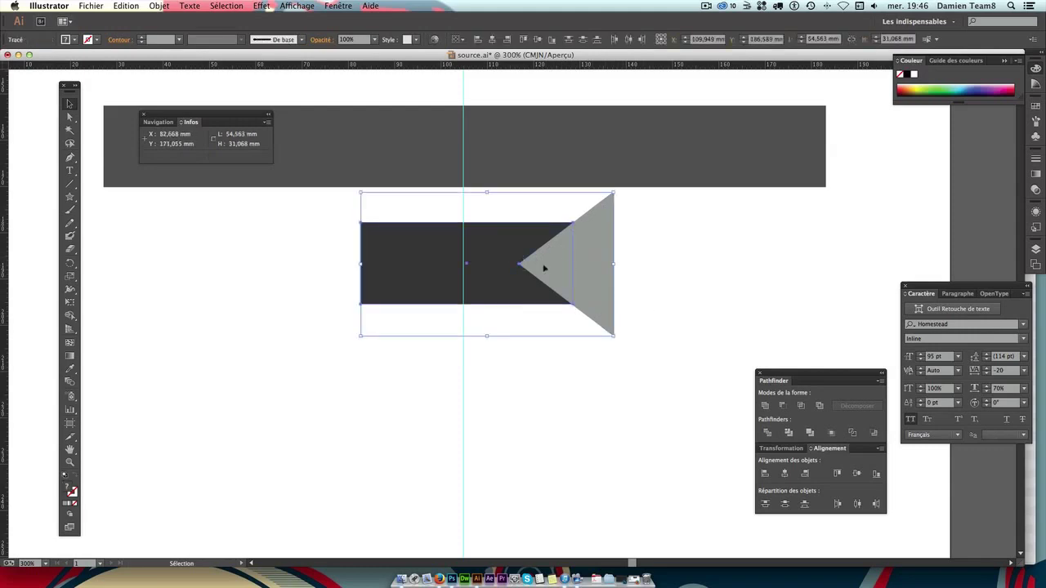
{"action": "left_click_drag", "start_coordinate": [659, 330], "coordinate": [537, 241]}
{"action": "left_click", "coordinate": [783, 406]}
{"action": "left_click", "coordinate": [623, 324]}
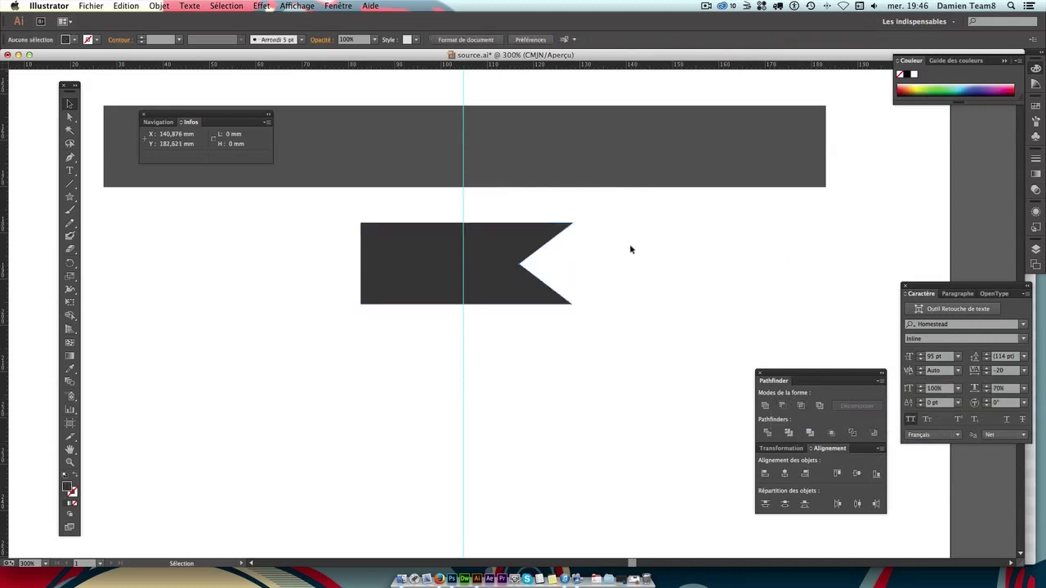
Place the notched tail at the bar's right end, send it backward, and raise it slightly.
{"action": "scroll", "coordinate": [675, 270], "scroll_direction": "up", "scroll_amount": 2}
{"action": "scroll", "coordinate": [674, 270], "scroll_direction": "right", "scroll_amount": 1}
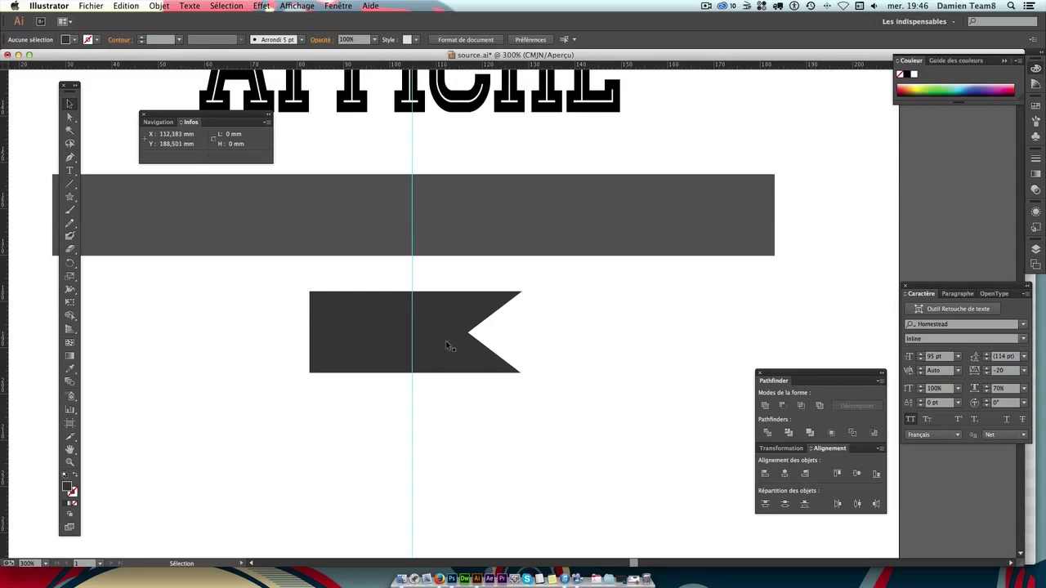
{"action": "mouse_move", "coordinate": [447, 347]}
{"action": "left_mouse_down"}
{"action": "mouse_move", "coordinate": [789, 289]}
{"action": "mouse_move", "coordinate": [764, 286]}
{"action": "left_mouse_up"}
{"action": "left_click", "coordinate": [158, 6]}
{"action": "mouse_move", "coordinate": [177, 30]}
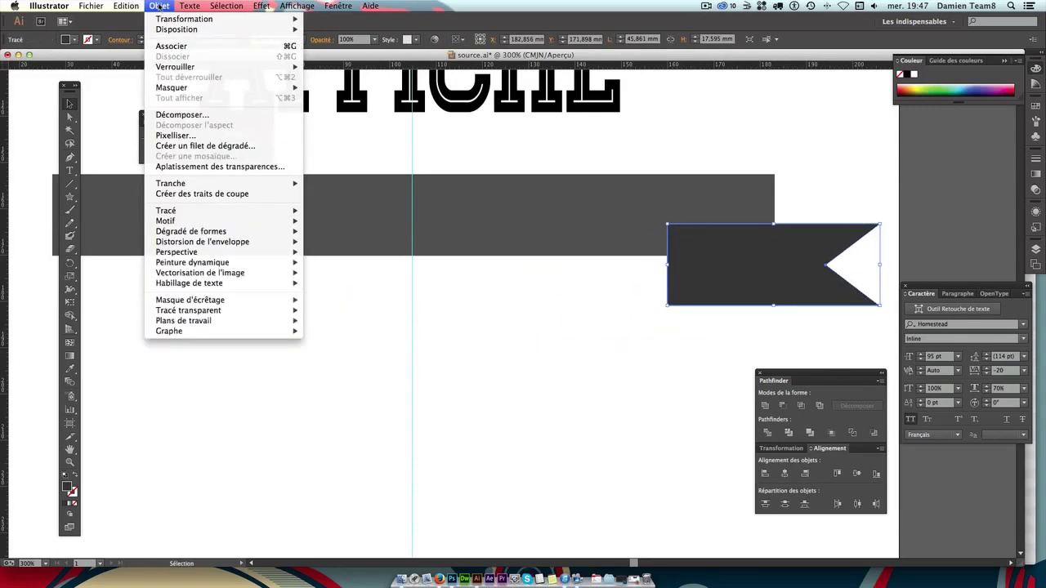
{"action": "left_click", "coordinate": [344, 60]}
{"action": "left_click", "coordinate": [642, 329]}
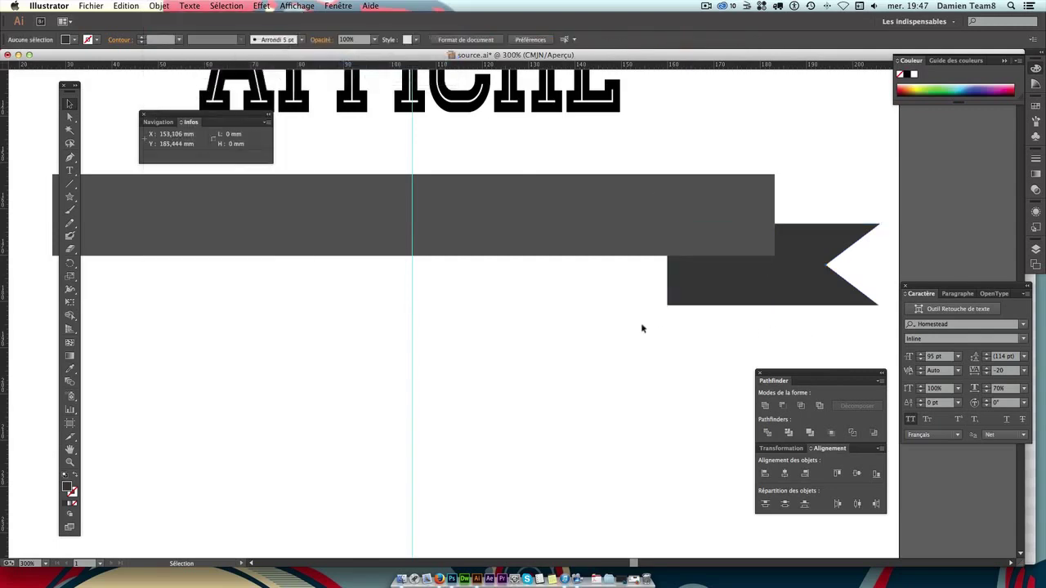
{"action": "left_click_drag", "start_coordinate": [745, 298], "coordinate": [741, 282]}
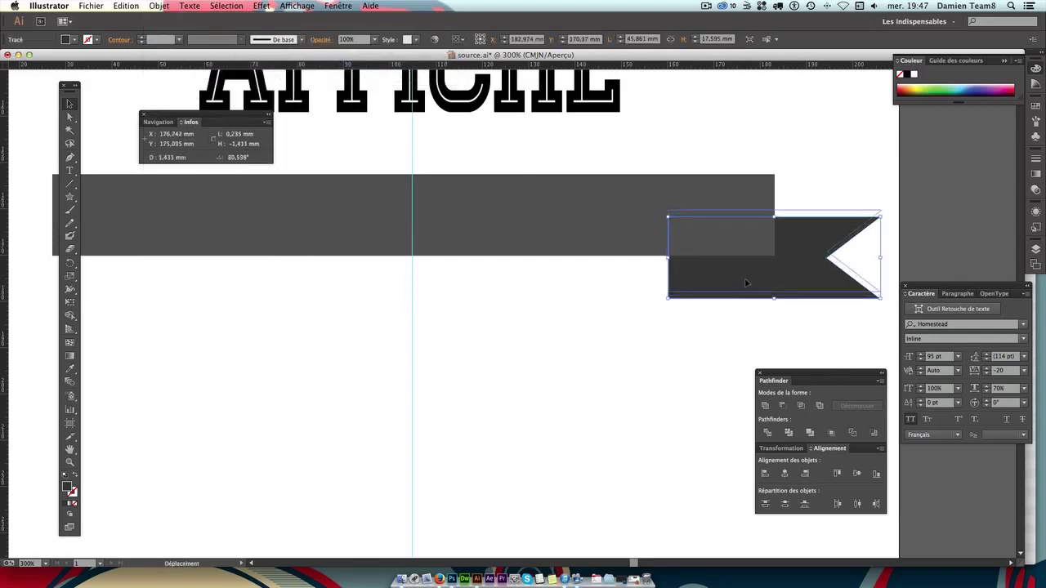
{"action": "left_click", "coordinate": [710, 319]}
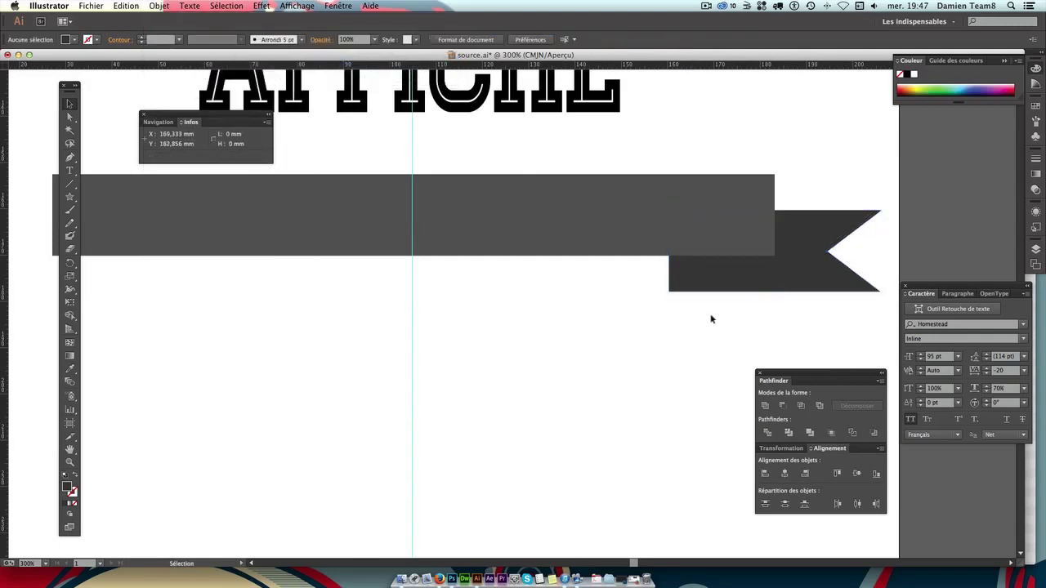
Shift the ribbon tail slightly left and move the long grey bar left with three arrow nudges.
{"action": "key", "text": "ctrl+minus"}
{"action": "key", "text": "ctrl+minus"}
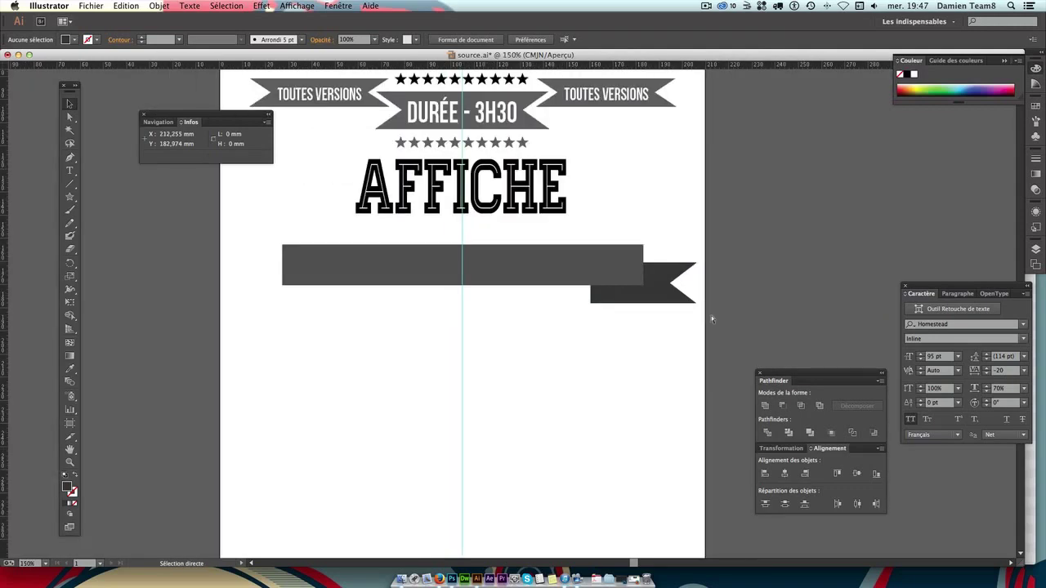
{"action": "left_click_drag", "start_coordinate": [665, 297], "coordinate": [662, 297]}
{"action": "left_click", "coordinate": [654, 328]}
{"action": "left_click", "coordinate": [331, 270]}
{"action": "left_click_drag", "start_coordinate": [284, 266], "coordinate": [313, 269]}
{"action": "key", "text": "Left"}
{"action": "key", "text": "Left"}
{"action": "key", "text": "Left"}
{"action": "key", "text": "Left"}
{"action": "key", "text": "Left"}
{"action": "key", "text": "Left"}
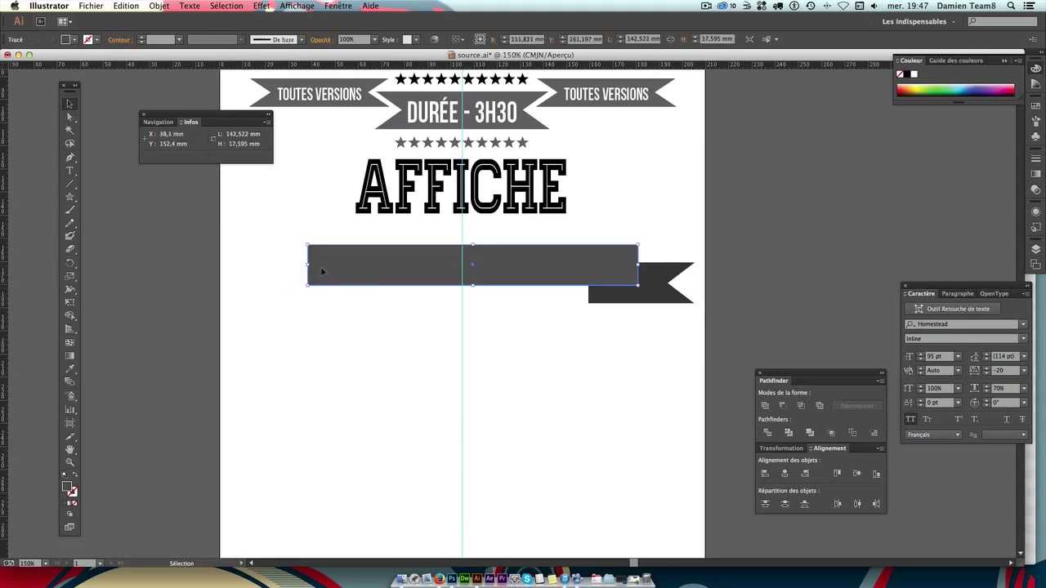
{"action": "key", "text": "Left"}
{"action": "key", "text": "Left"}
{"action": "key", "text": "Left"}
{"action": "key", "text": "Left"}
{"action": "key", "text": "Left"}
{"action": "key", "text": "Left"}
{"action": "key", "text": "Left"}
{"action": "key", "text": "Left"}
{"action": "key", "text": "Left"}
{"action": "key", "text": "Left"}
{"action": "key", "text": "Left"}
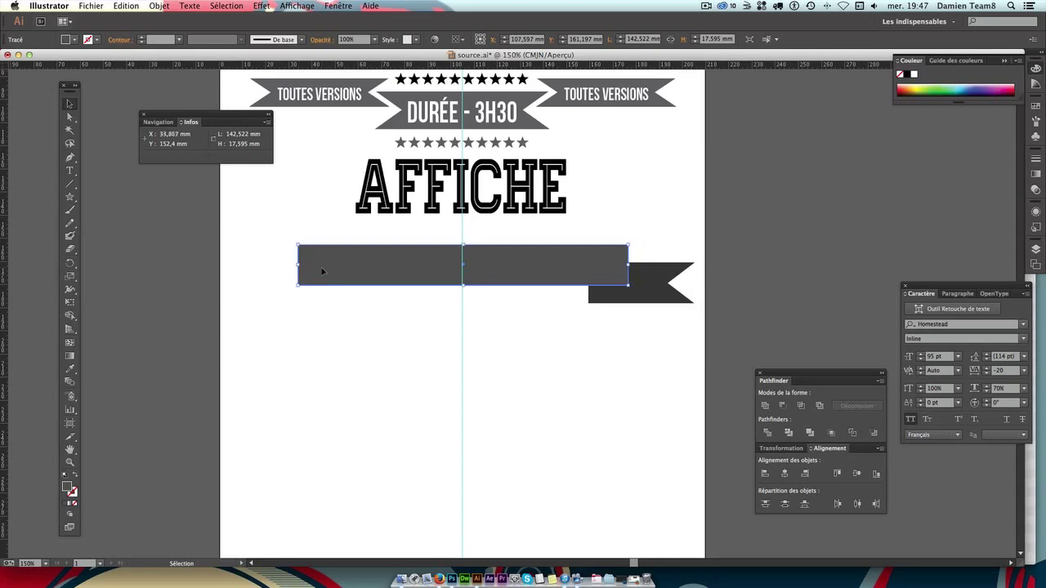
{"action": "key", "text": "Left"}
{"action": "key", "text": "Left"}
{"action": "left_click", "coordinate": [470, 327]}
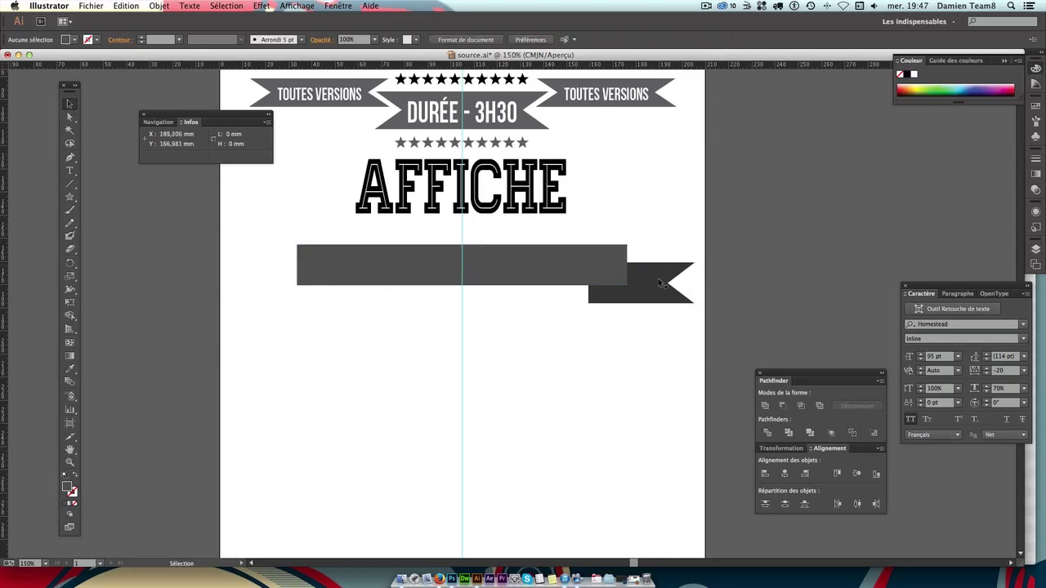
Move the right ribbon tail left to follow the bar, nudging it back right once.
{"action": "left_click_drag", "start_coordinate": [654, 286], "coordinate": [642, 286]}
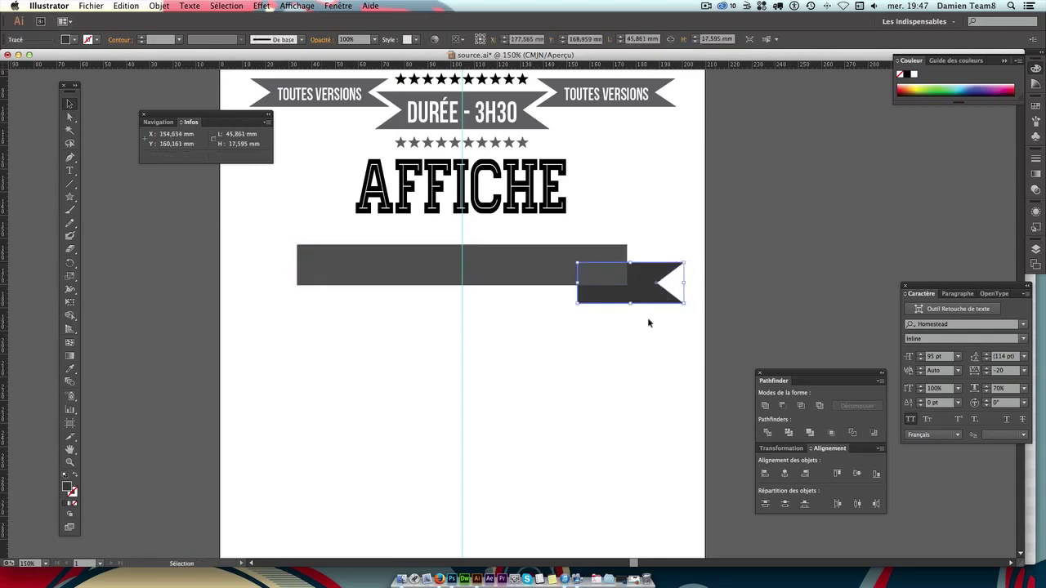
{"action": "left_click", "coordinate": [648, 319]}
{"action": "left_click", "coordinate": [644, 295]}
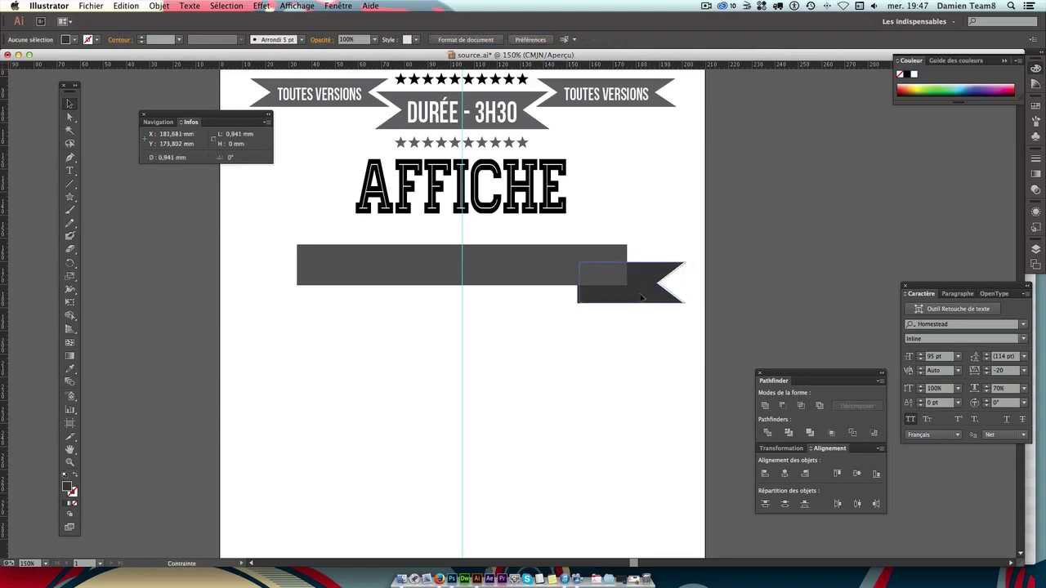
{"action": "key", "text": "Right"}
{"action": "key", "text": "Right"}
{"action": "key", "text": "Right"}
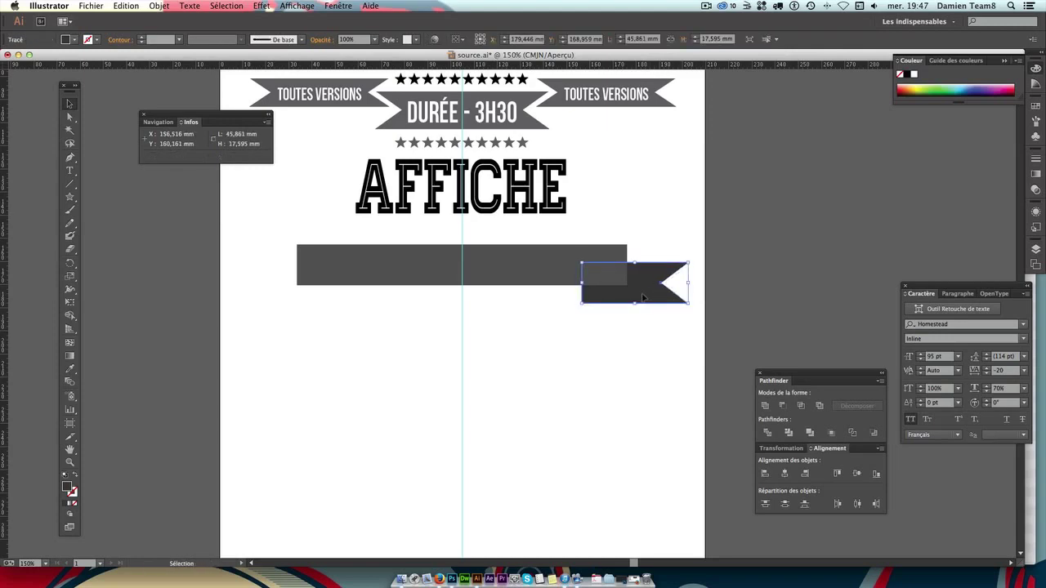
{"action": "left_click", "coordinate": [629, 319]}
Narrow the right tail from its left edge to about 35.0 × 17.6 mm.
{"action": "left_click", "coordinate": [634, 299]}
{"action": "left_click_drag", "start_coordinate": [583, 284], "coordinate": [603, 283]}
{"action": "left_click", "coordinate": [652, 321]}
{"action": "left_click", "coordinate": [614, 288]}
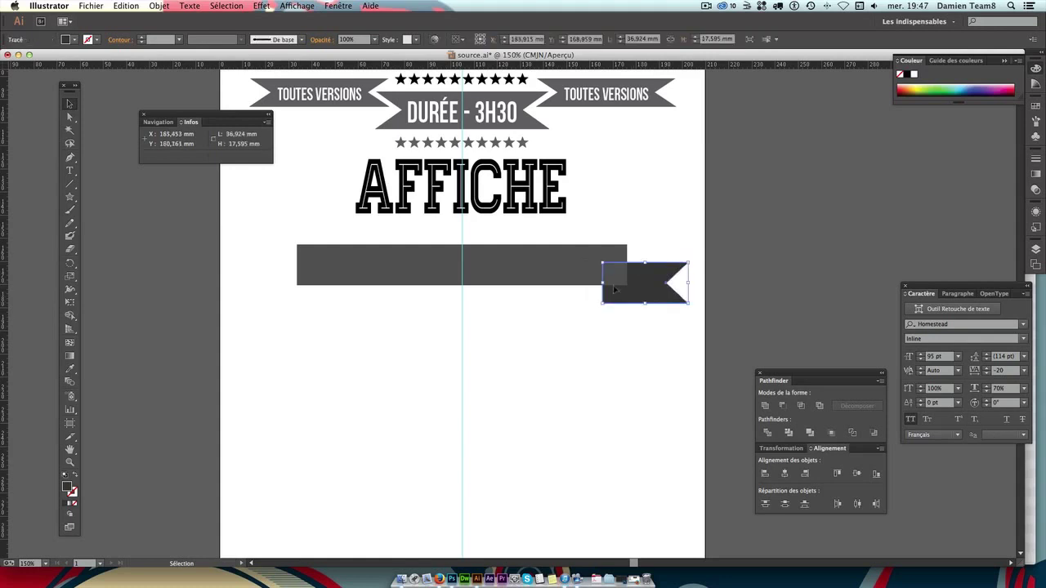
{"action": "left_click_drag", "start_coordinate": [603, 283], "coordinate": [627, 308]}
{"action": "left_click", "coordinate": [635, 332]}
{"action": "left_click", "coordinate": [621, 299]}
{"action": "left_click", "coordinate": [633, 338]}
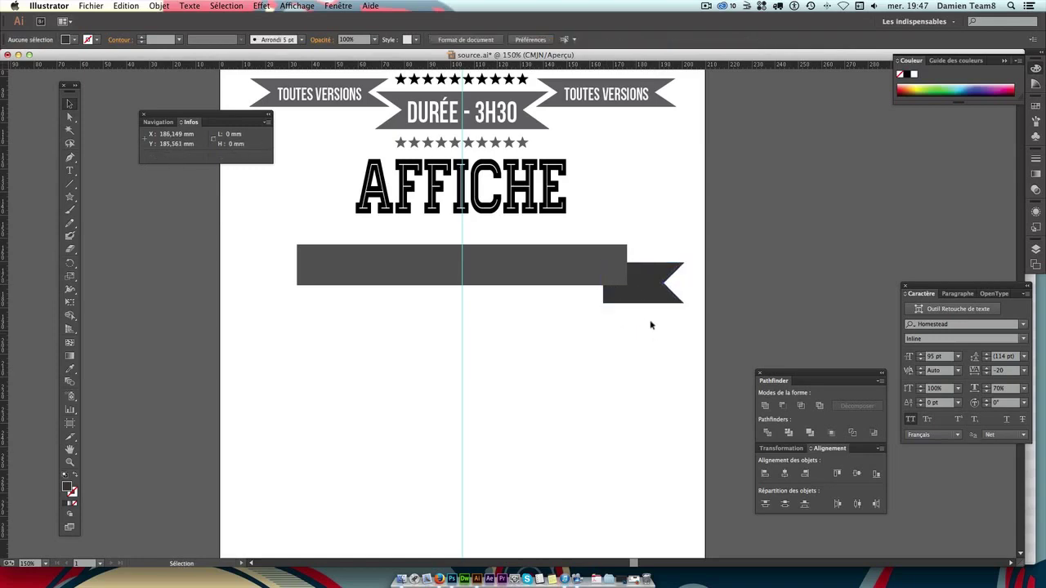
Duplicate the ribbon tail to the band's left end and mirror it horizontally.
{"action": "left_click_drag", "start_coordinate": [666, 299], "coordinate": [368, 335]}
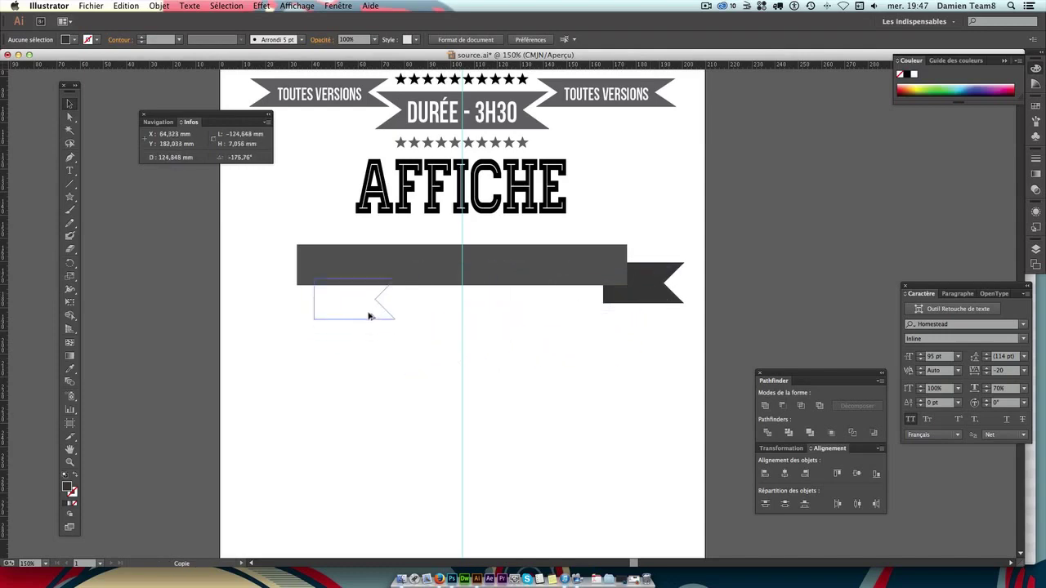
{"action": "left_click_drag", "start_coordinate": [367, 335], "coordinate": [320, 306]}
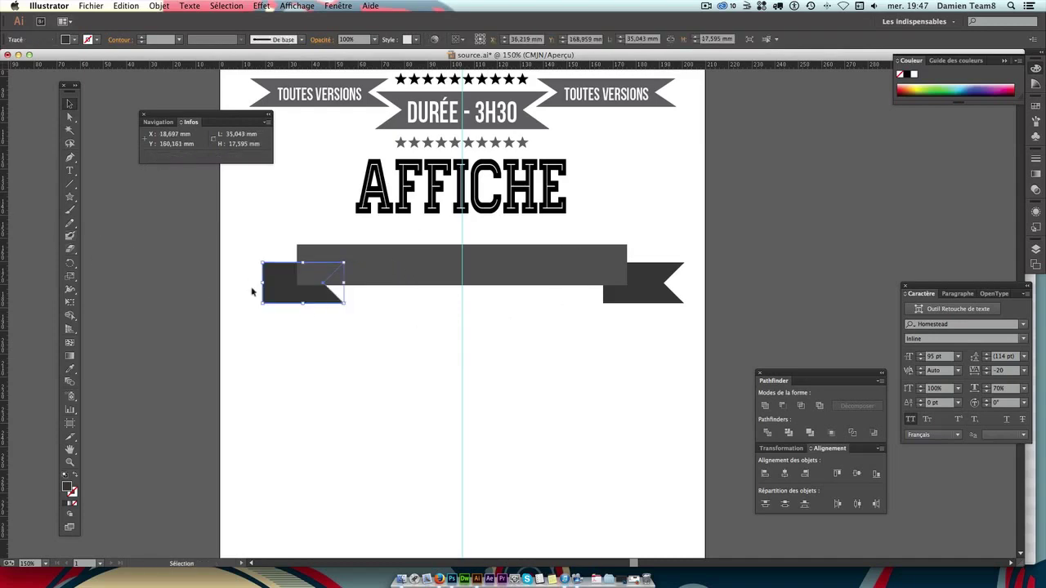
{"action": "left_click", "coordinate": [70, 263]}
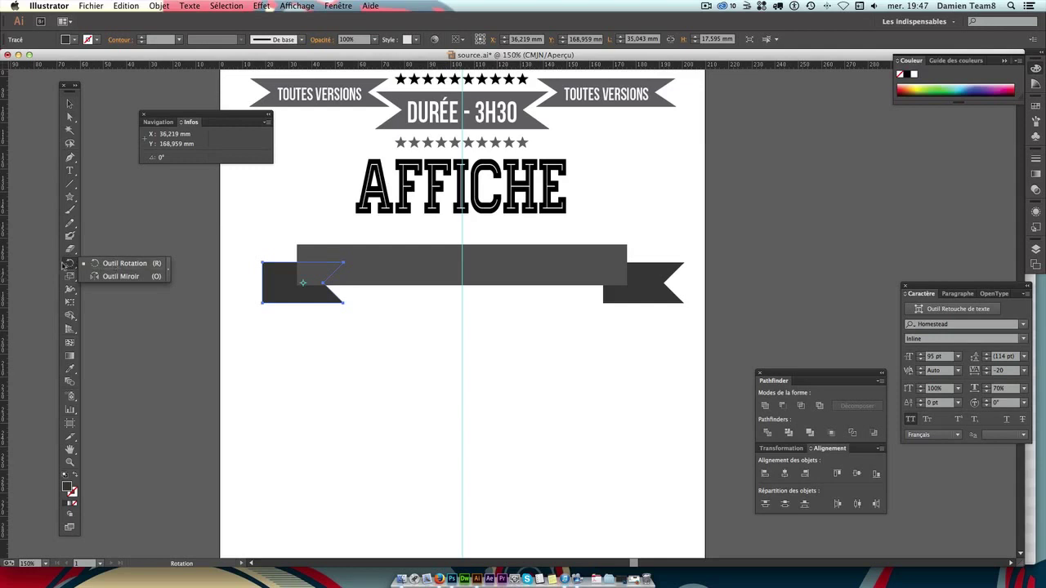
{"action": "left_click", "coordinate": [127, 277]}
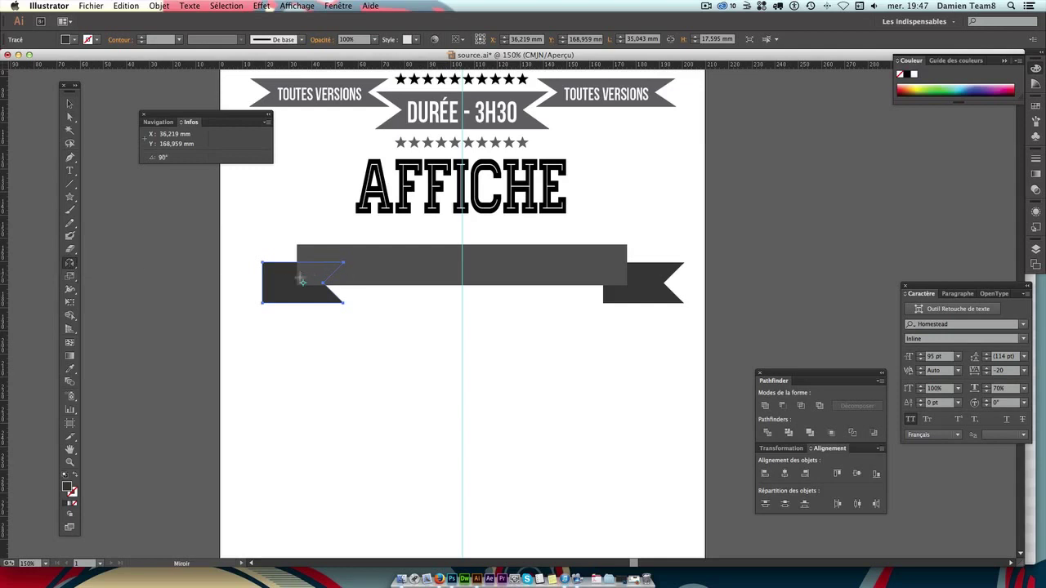
{"action": "mouse_move", "coordinate": [302, 280]}
{"action": "left_mouse_down"}
{"action": "mouse_move", "coordinate": [323, 278]}
{"action": "mouse_move", "coordinate": [284, 293]}
{"action": "left_mouse_up"}
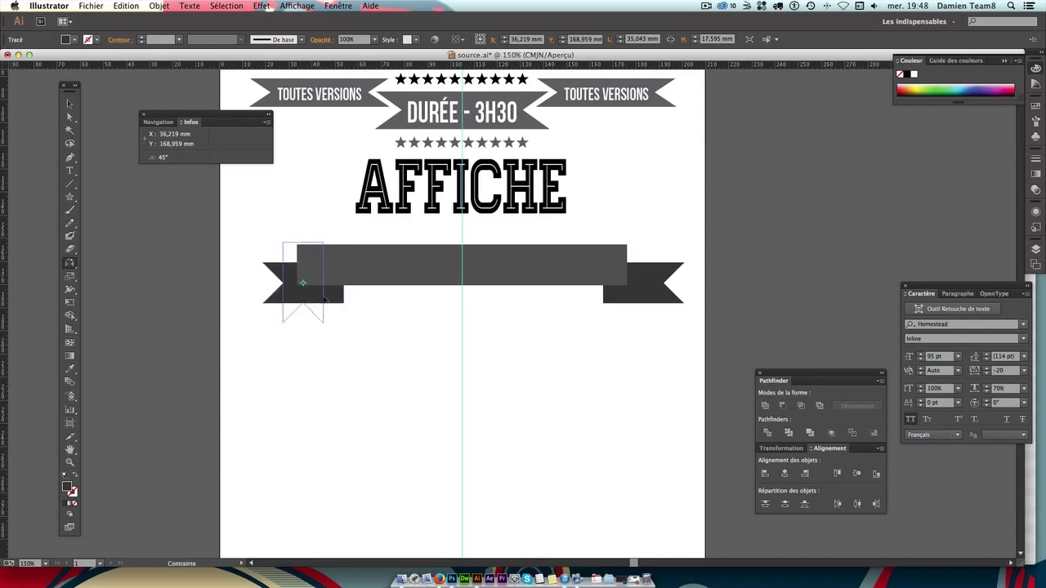
{"action": "left_click", "coordinate": [69, 104]}
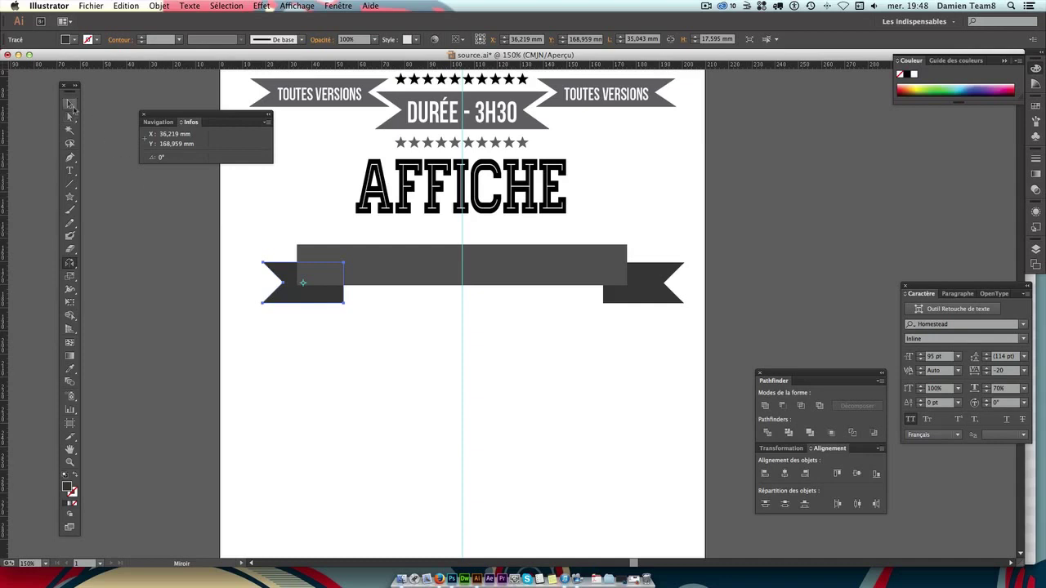
{"action": "left_click", "coordinate": [359, 355]}
Move the mirrored left tail further left, fine-tuning it with arrow nudges.
{"action": "left_click", "coordinate": [325, 301]}
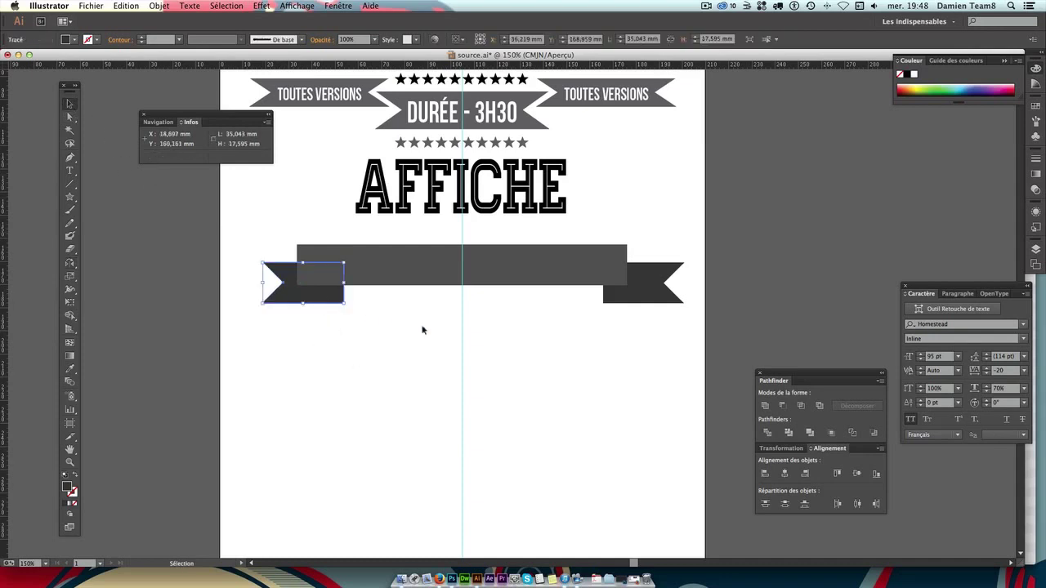
{"action": "left_click_drag", "start_coordinate": [325, 297], "coordinate": [303, 297]}
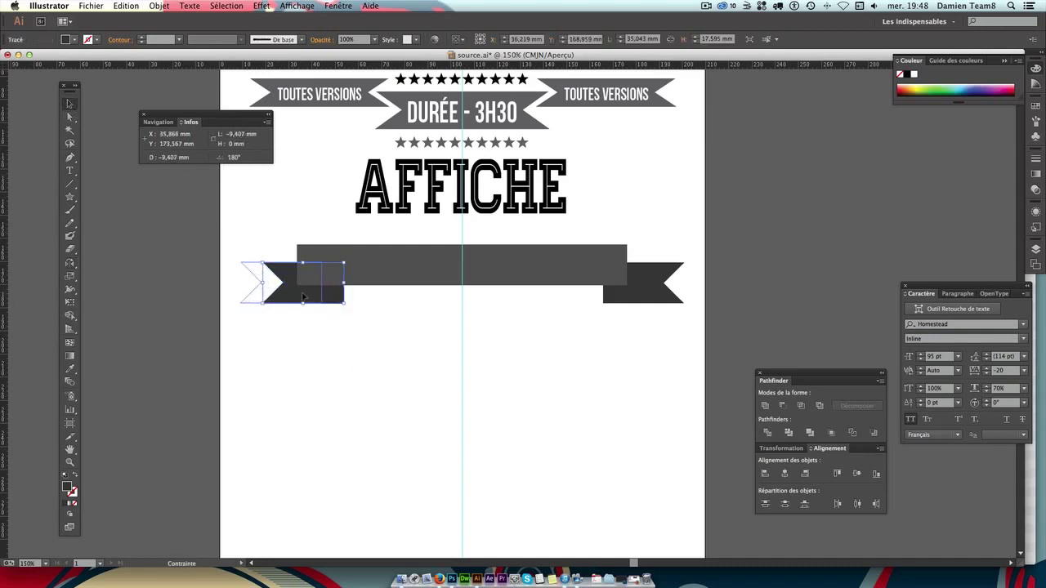
{"action": "key", "text": "Left"}
{"action": "key", "text": "Left"}
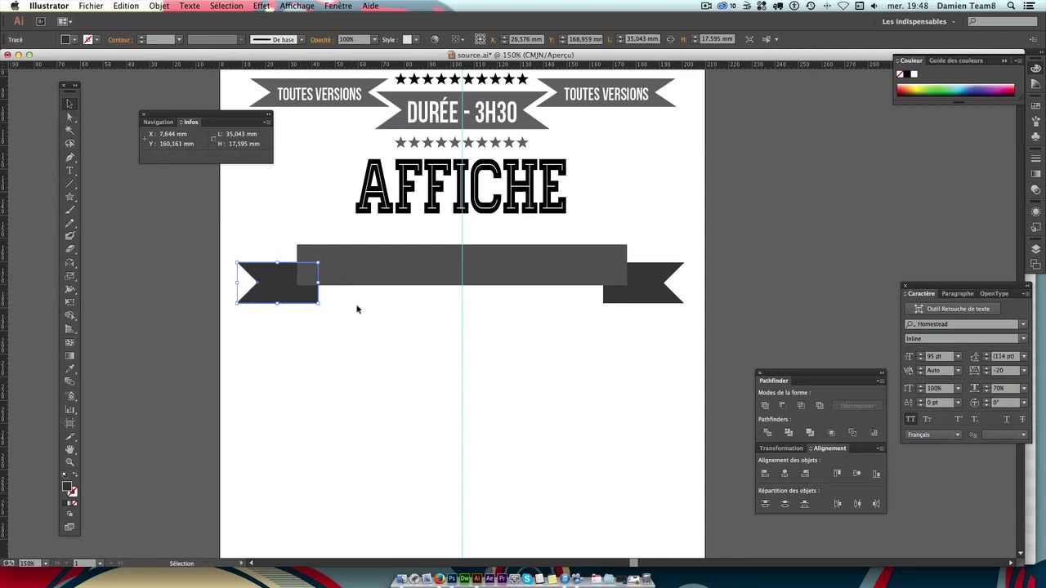
{"action": "key", "text": "Left"}
{"action": "key", "text": "Left"}
{"action": "key", "text": "Left"}
{"action": "key", "text": "Right"}
{"action": "key", "text": "Right"}
{"action": "key", "text": "Right"}
{"action": "left_click", "coordinate": [351, 339]}
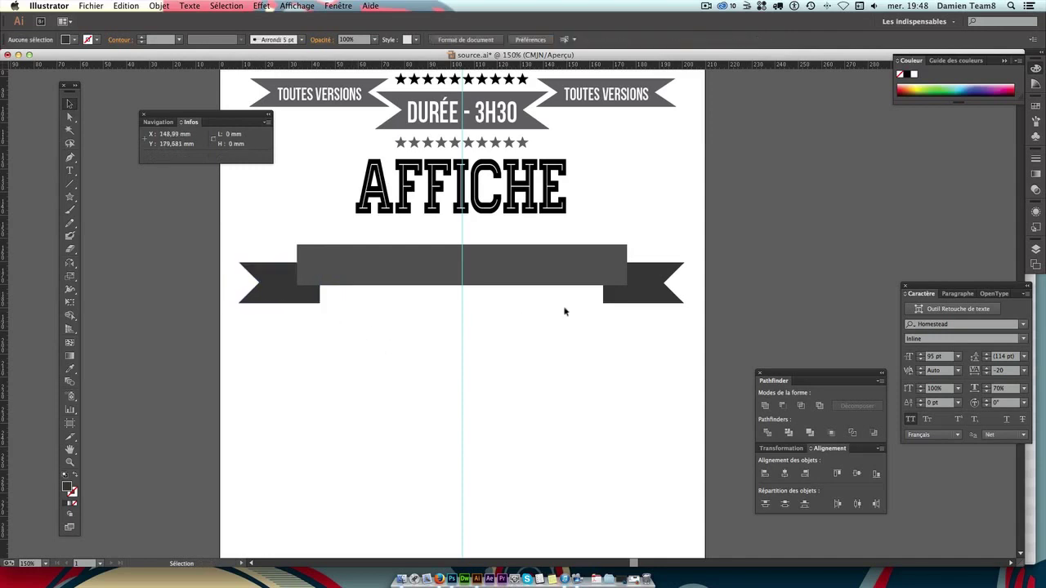
Drag two vertical ruler guides to the left and right edges of the title block.
{"action": "scroll", "coordinate": [556, 223], "scroll_direction": "up", "scroll_amount": 4}
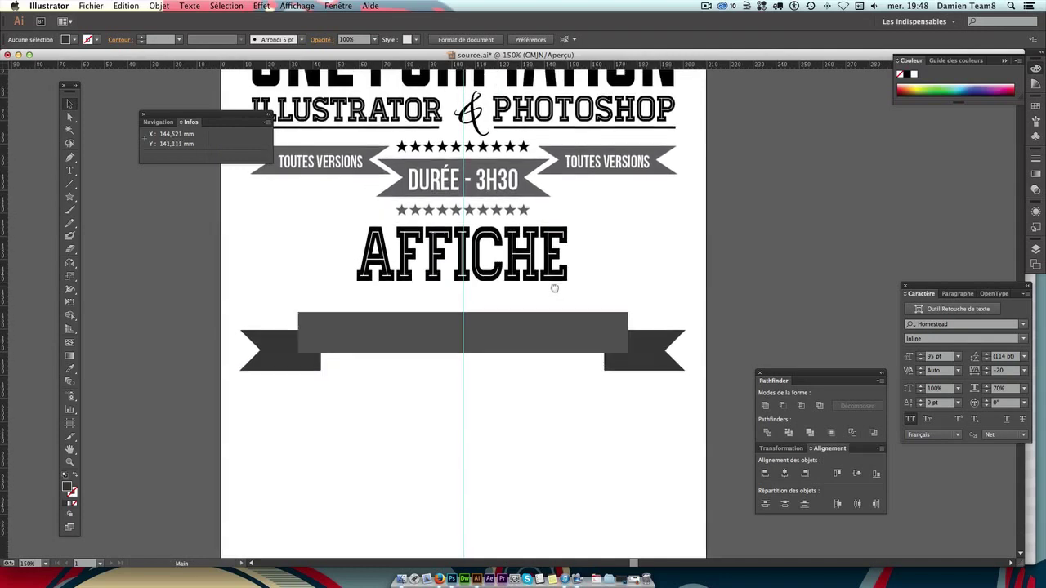
{"action": "scroll", "coordinate": [578, 322], "scroll_direction": "up", "scroll_amount": 2}
{"action": "scroll", "coordinate": [578, 331], "scroll_direction": "up", "scroll_amount": 2}
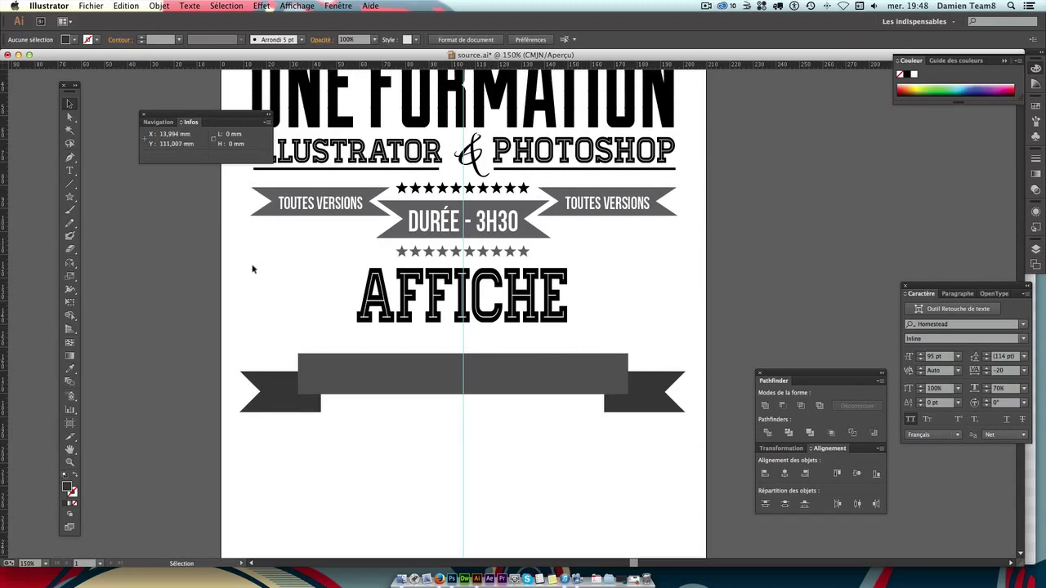
{"action": "left_click_drag", "start_coordinate": [5, 446], "coordinate": [253, 378]}
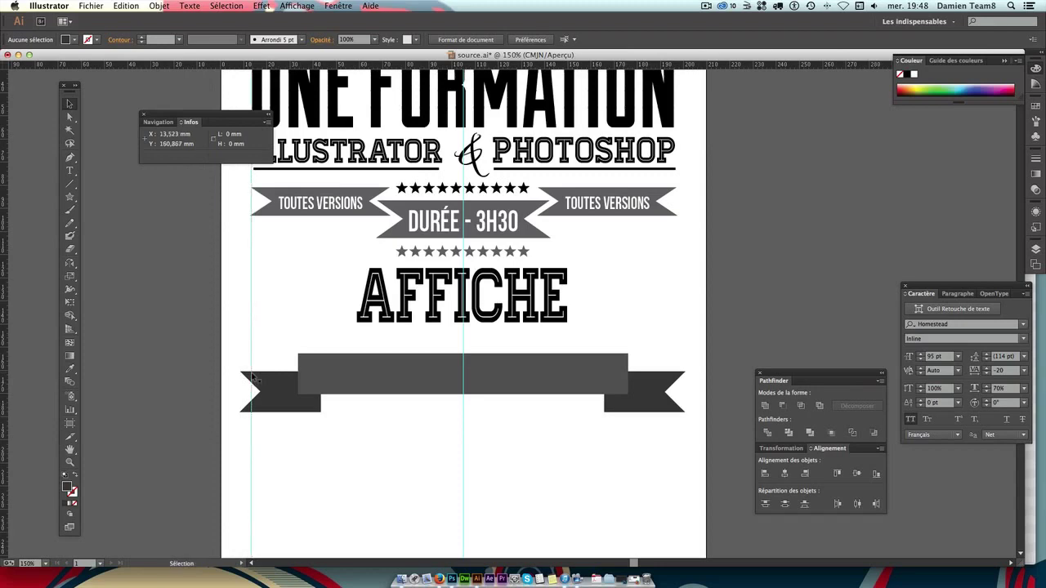
{"action": "left_click_drag", "start_coordinate": [5, 400], "coordinate": [676, 205]}
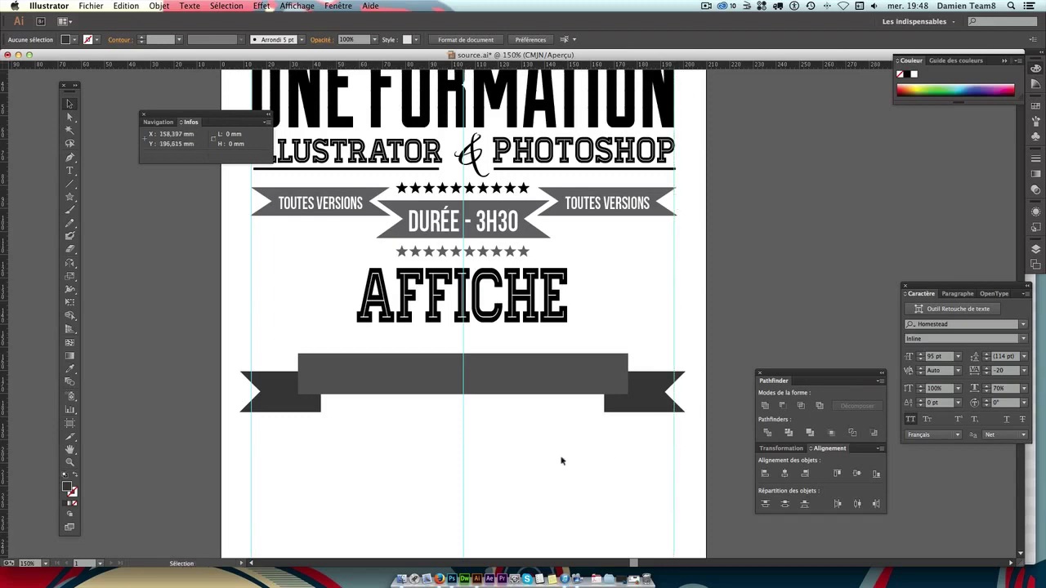
Trim the grey band's left edge inward and nudge the band left.
{"action": "left_click", "coordinate": [375, 392]}
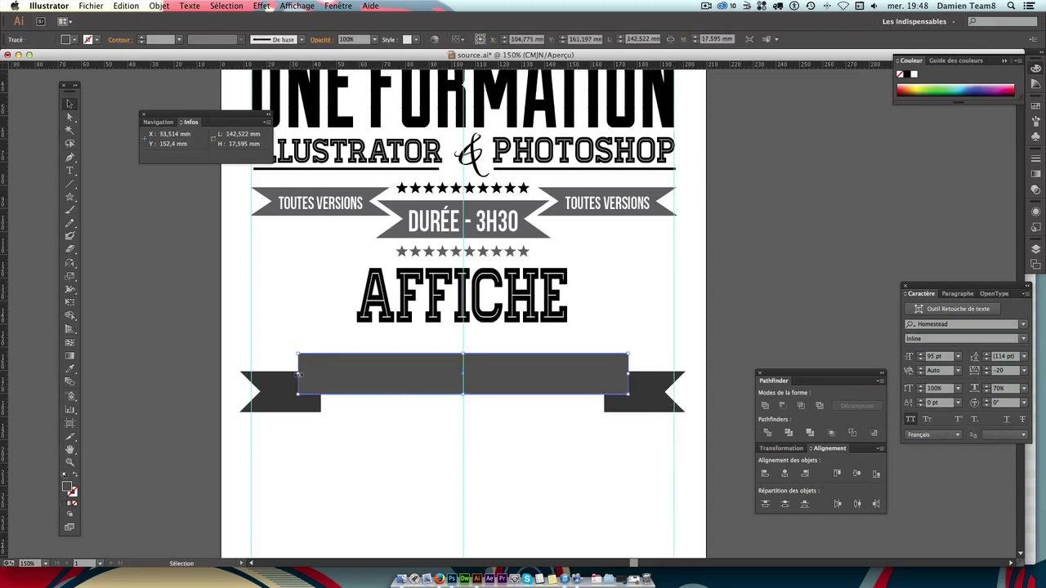
{"action": "left_click_drag", "start_coordinate": [299, 374], "coordinate": [319, 374]}
{"action": "key", "text": "Left"}
{"action": "key", "text": "Left"}
{"action": "key", "text": "Left"}
{"action": "key", "text": "Left"}
{"action": "key", "text": "Left"}
{"action": "key", "text": "Left"}
{"action": "key", "text": "Left"}
{"action": "key", "text": "Left"}
{"action": "key", "text": "Left"}
{"action": "key", "text": "Left"}
{"action": "key", "text": "Left"}
{"action": "key", "text": "Left"}
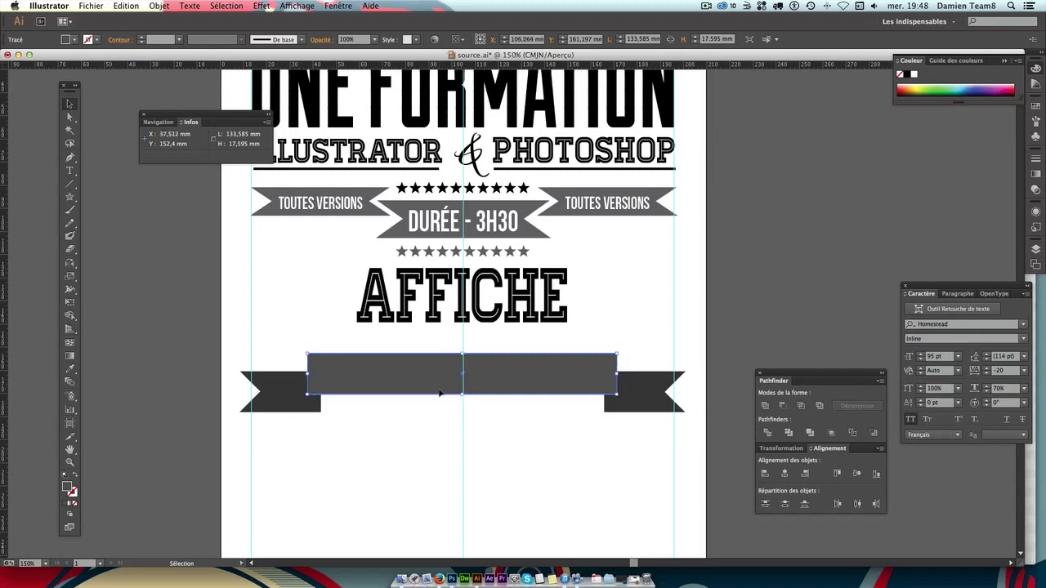
{"action": "key", "text": "Left"}
{"action": "key", "text": "Left"}
Nudge the right ribbon tail left to its guide.
{"action": "left_click", "coordinate": [606, 442]}
{"action": "left_click", "coordinate": [642, 414]}
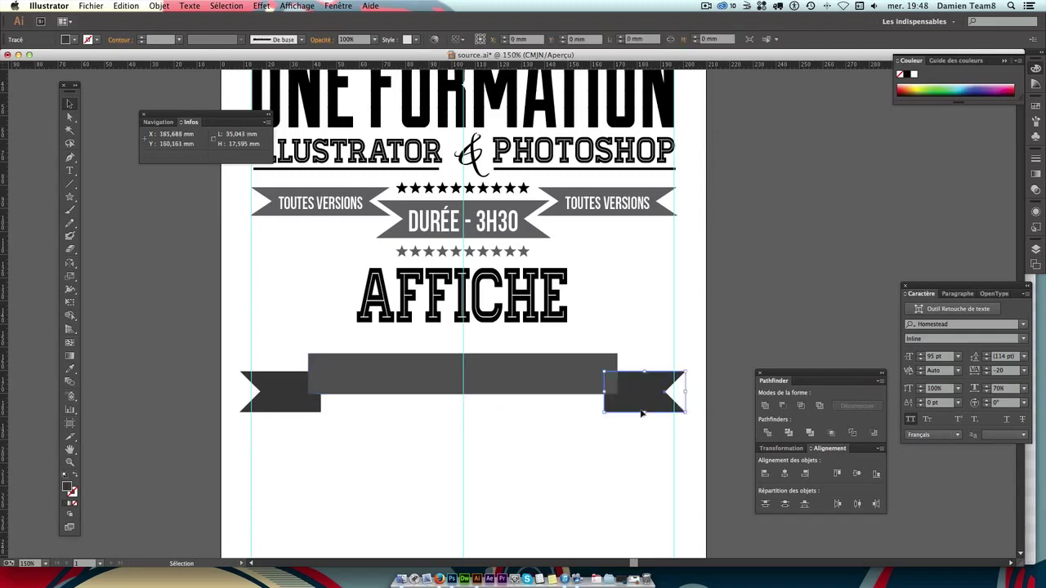
{"action": "key", "text": "Left"}
{"action": "key", "text": "Left"}
{"action": "key", "text": "Left"}
{"action": "key", "text": "Left"}
{"action": "key", "text": "Left"}
{"action": "key", "text": "Left"}
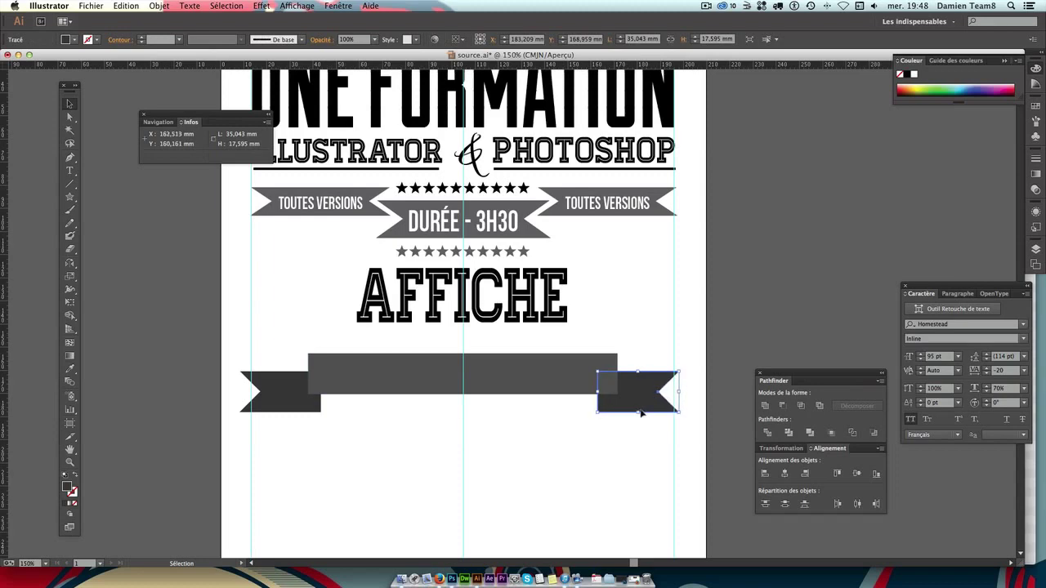
{"action": "key", "text": "Left"}
{"action": "key", "text": "Left"}
{"action": "key", "text": "Left"}
{"action": "key", "text": "Left"}
{"action": "key", "text": "Left"}
{"action": "left_click", "coordinate": [502, 439]}
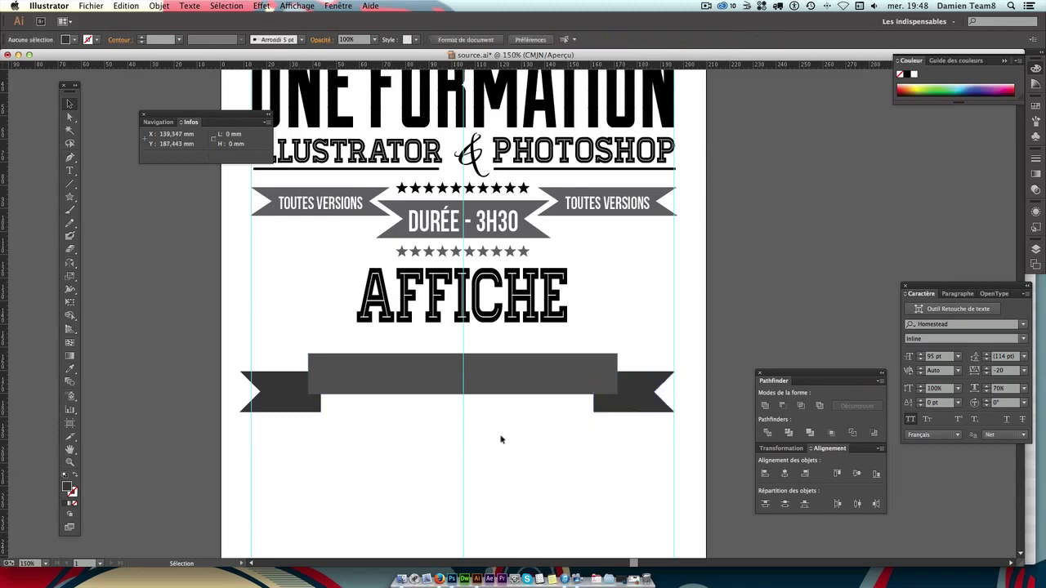
Align the left tail with its guide and send it behind the grey band.
{"action": "left_click", "coordinate": [294, 403]}
{"action": "key", "text": "Right"}
{"action": "key", "text": "Right"}
{"action": "key", "text": "Right"}
{"action": "key", "text": "Right"}
{"action": "key", "text": "Right"}
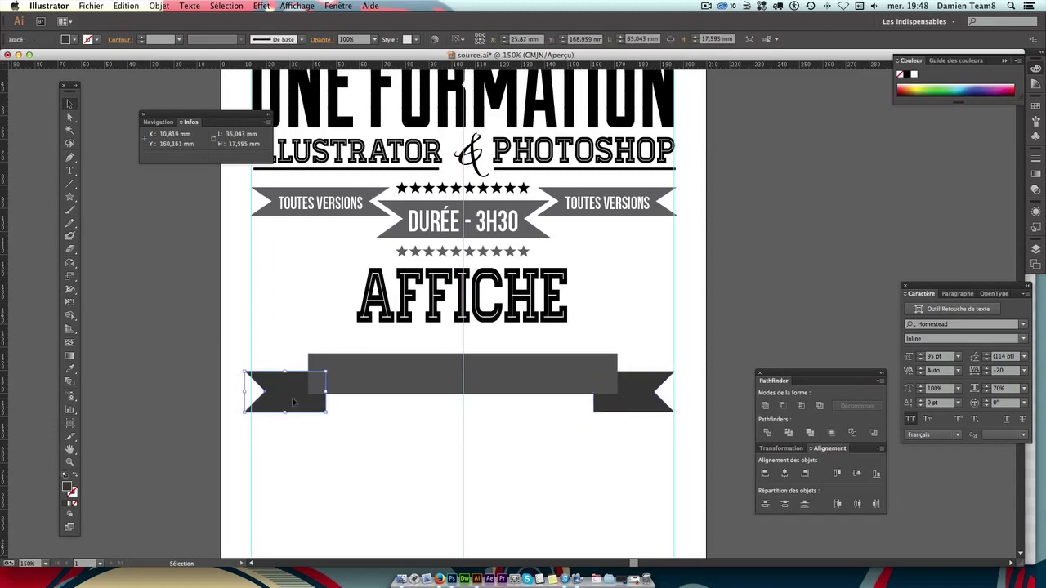
{"action": "key", "text": "Right"}
{"action": "key", "text": "Right"}
{"action": "key", "text": "Right"}
{"action": "key", "text": "Right"}
{"action": "key", "text": "Right"}
{"action": "key", "text": "Right"}
{"action": "key", "text": "Right"}
{"action": "key", "text": "Right"}
{"action": "key", "text": "Left"}
{"action": "key", "text": "ctrl+shift+bracketleft"}
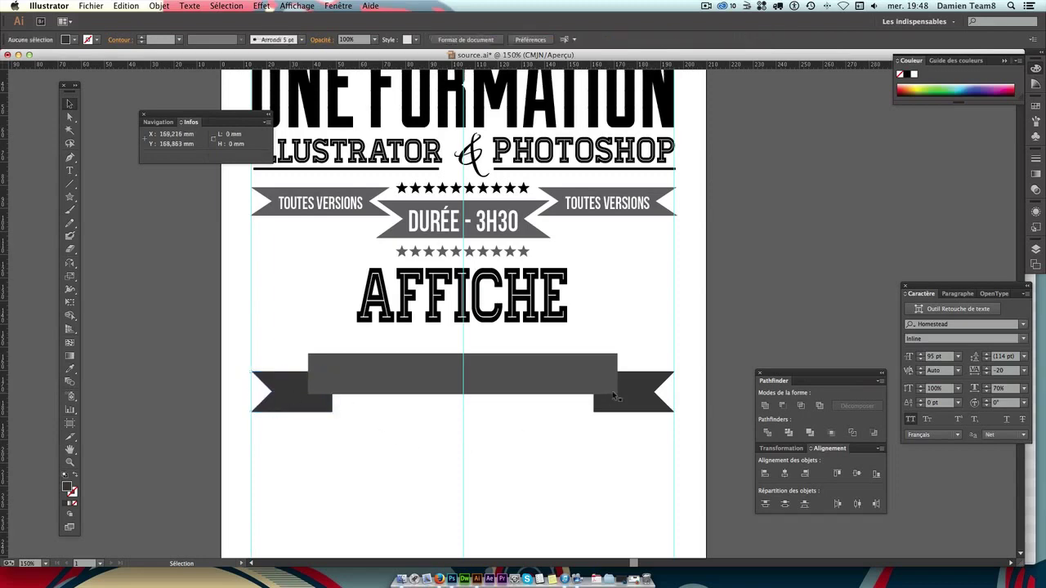
{"action": "left_click", "coordinate": [564, 436]}
{"action": "left_click", "coordinate": [289, 395]}
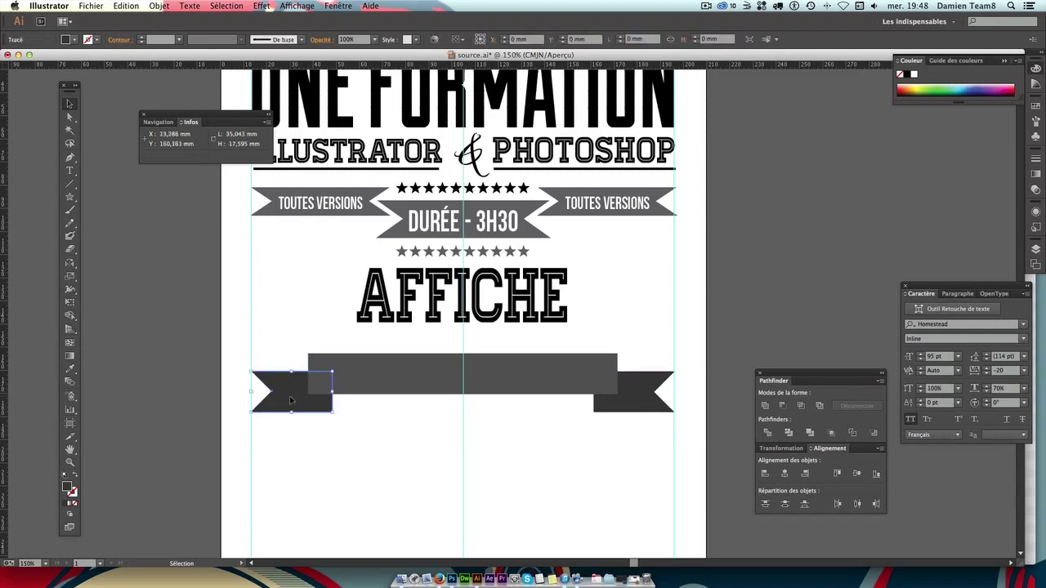
{"action": "key", "text": "Left"}
{"action": "left_click", "coordinate": [557, 442]}
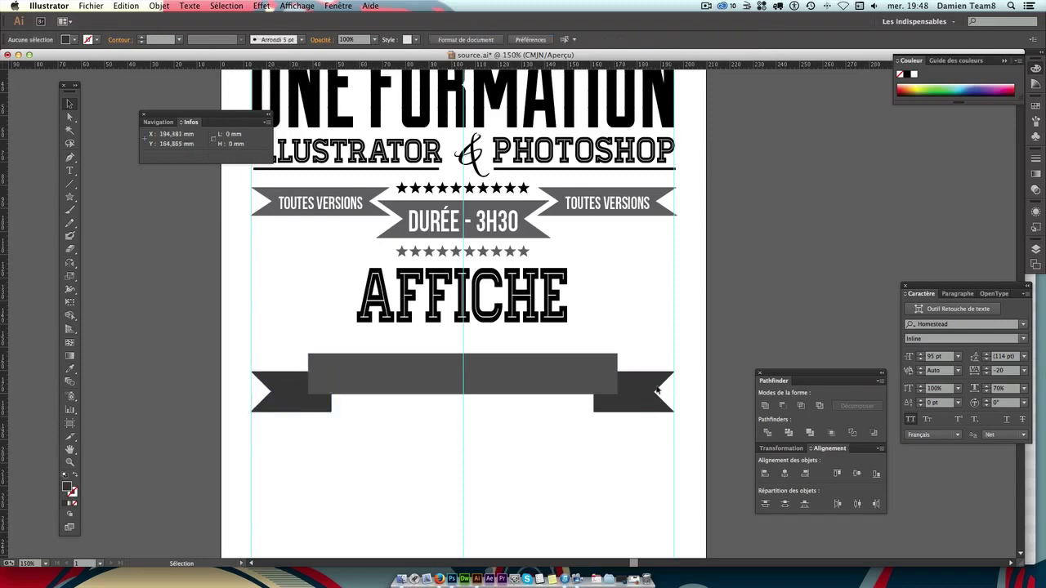
Raise both ribbon tails slightly together.
{"action": "left_click", "coordinate": [630, 409]}
{"action": "left_click", "coordinate": [293, 394], "text": "shift"}
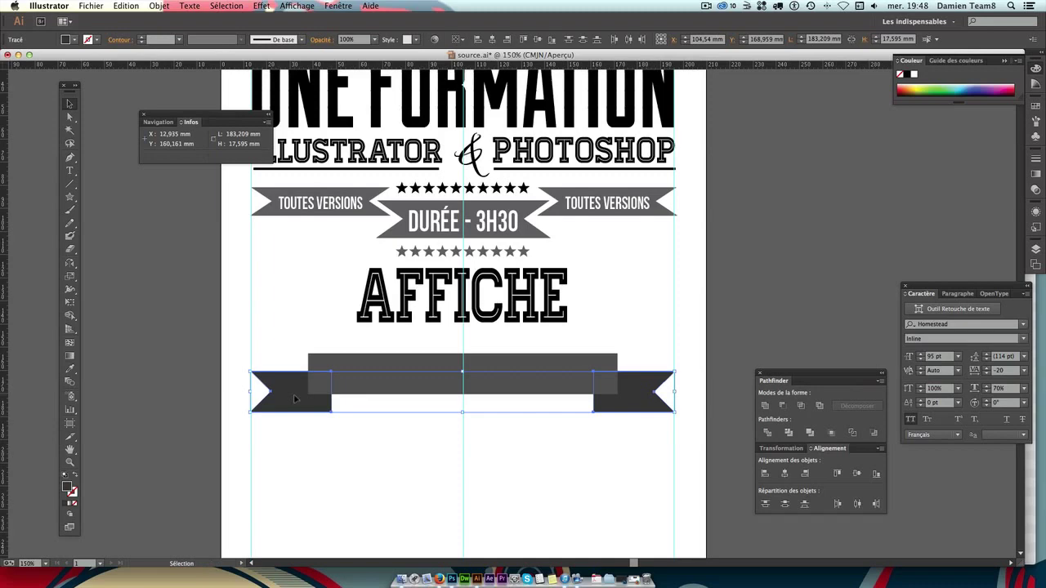
{"action": "key", "text": "Up"}
{"action": "key", "text": "Up"}
{"action": "key", "text": "Up"}
{"action": "key", "text": "Up"}
{"action": "key", "text": "Up"}
{"action": "key", "text": "Up"}
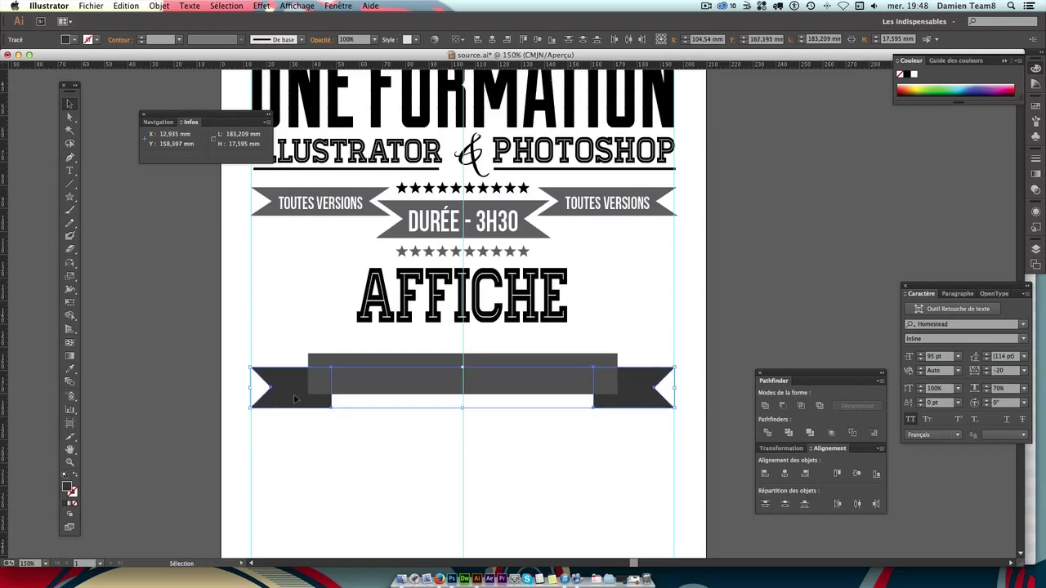
{"action": "left_click", "coordinate": [478, 468]}
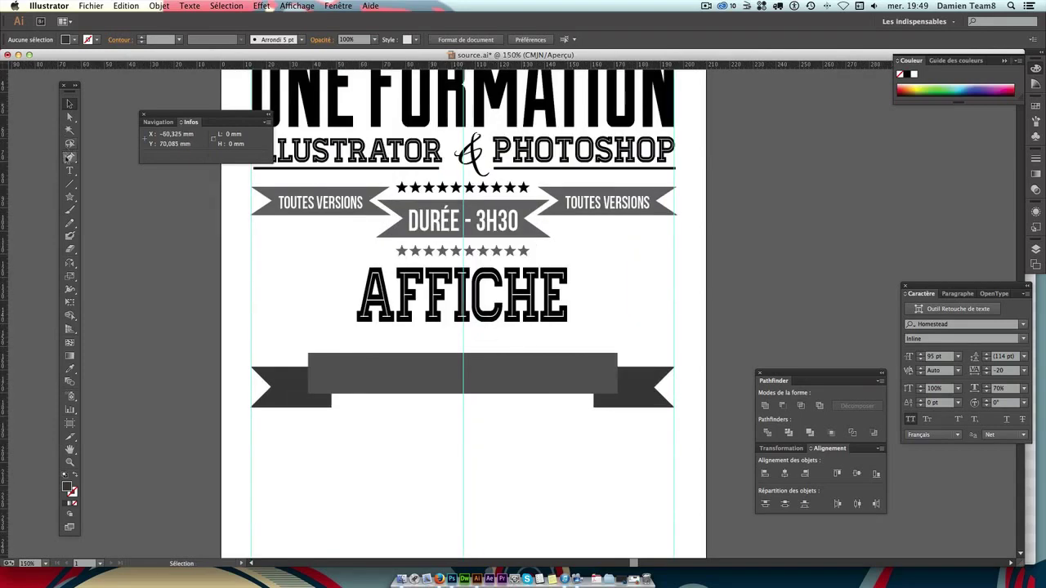
Zoom in on the band's left end and set the Pen tool up with a pure black fill.
{"action": "left_click", "coordinate": [69, 158]}
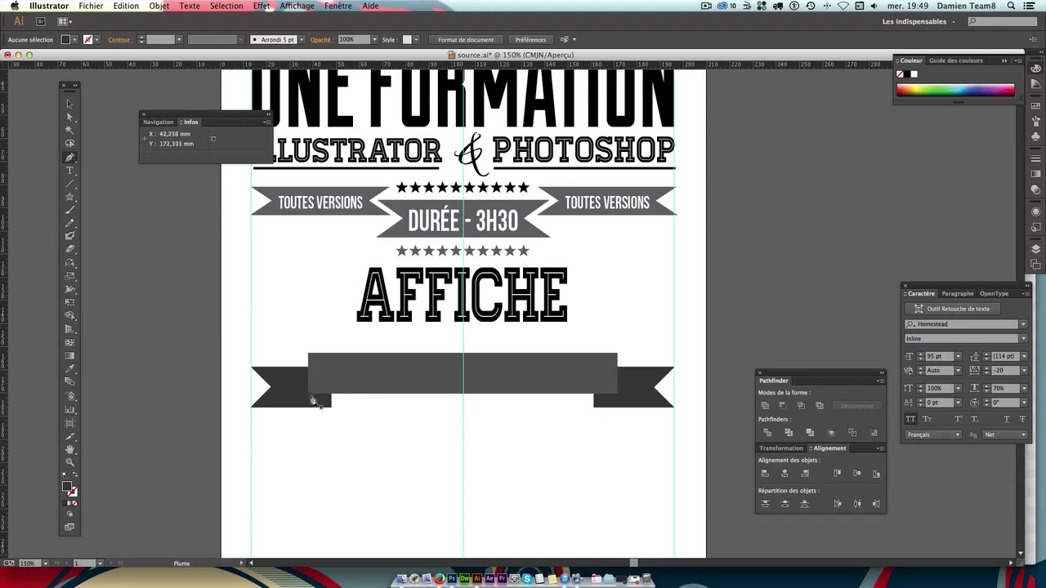
{"action": "key", "text": "v"}
{"action": "key", "text": "super+plus"}
{"action": "key", "text": "super+plus"}
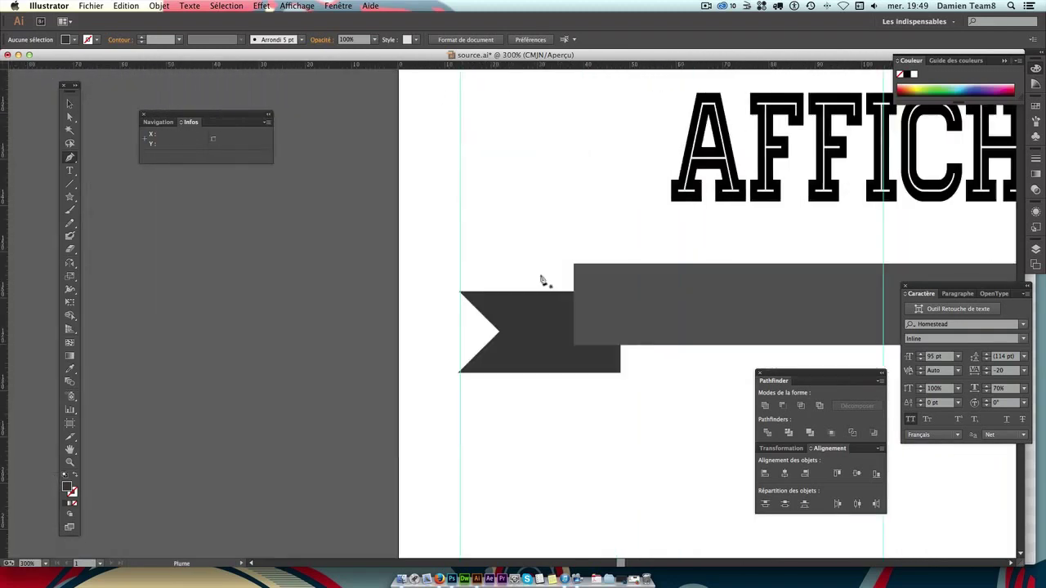
{"action": "key", "text": "super+plus"}
{"action": "mouse_move", "coordinate": [542, 280]}
{"action": "left_mouse_down"}
{"action": "mouse_move", "coordinate": [384, 303]}
{"action": "mouse_move", "coordinate": [591, 352]}
{"action": "mouse_move", "coordinate": [754, 288]}
{"action": "left_mouse_up"}
{"action": "left_click_drag", "start_coordinate": [275, 189], "coordinate": [215, 226]}
{"action": "left_click", "coordinate": [70, 157]}
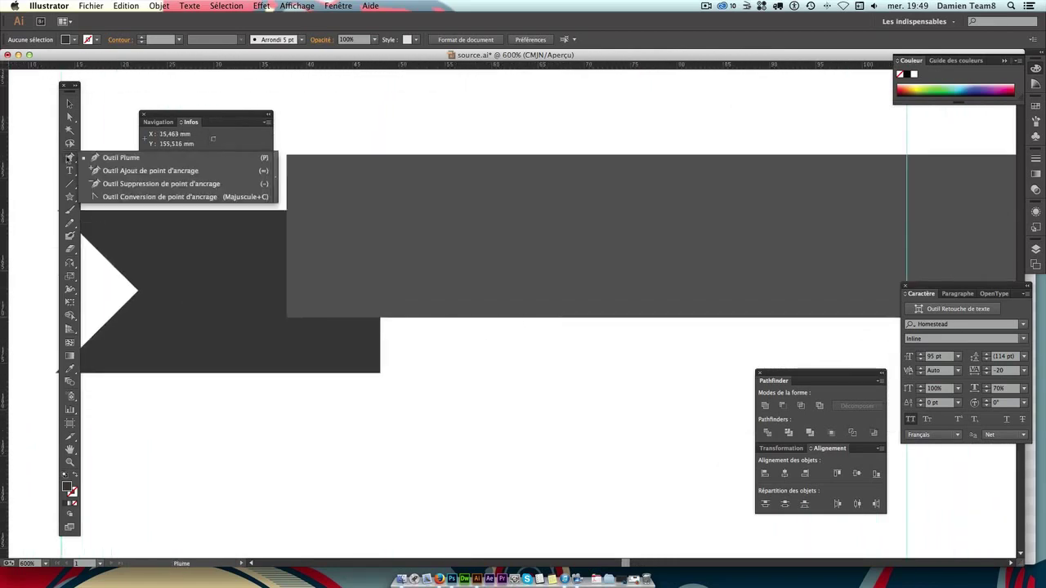
{"action": "left_click", "coordinate": [121, 158]}
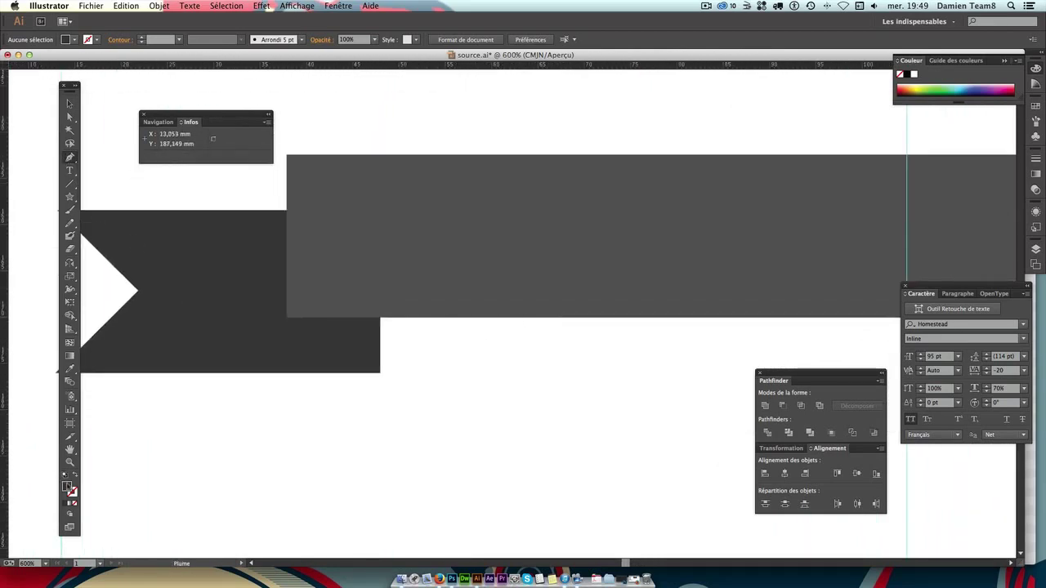
{"action": "double_click", "coordinate": [68, 487]}
{"action": "left_click_drag", "start_coordinate": [678, 355], "coordinate": [651, 414]}
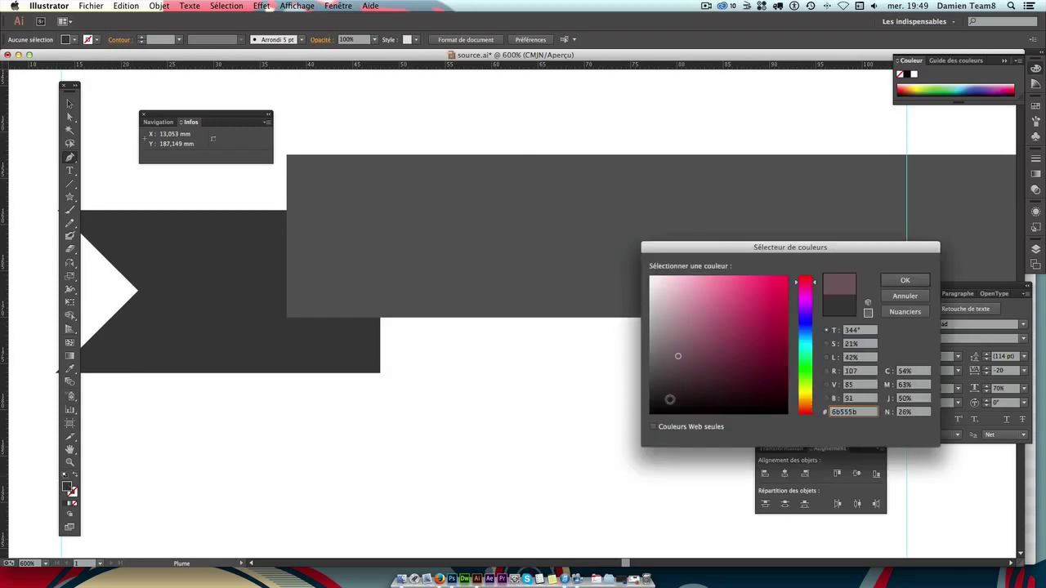
{"action": "left_click", "coordinate": [903, 281]}
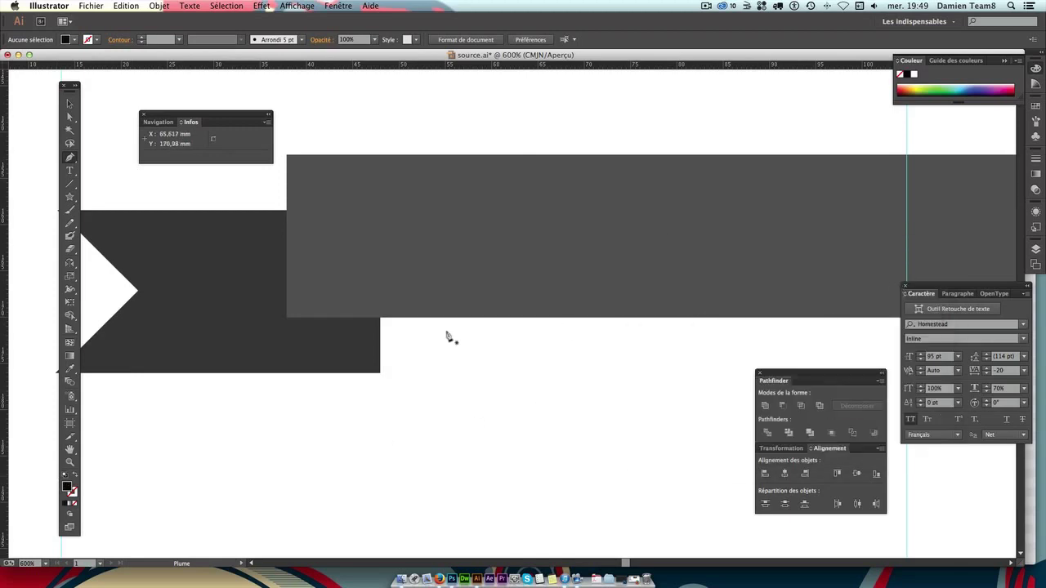
Draw a black triangular fold shadow under the grey band's left end.
{"action": "left_click", "coordinate": [286, 318]}
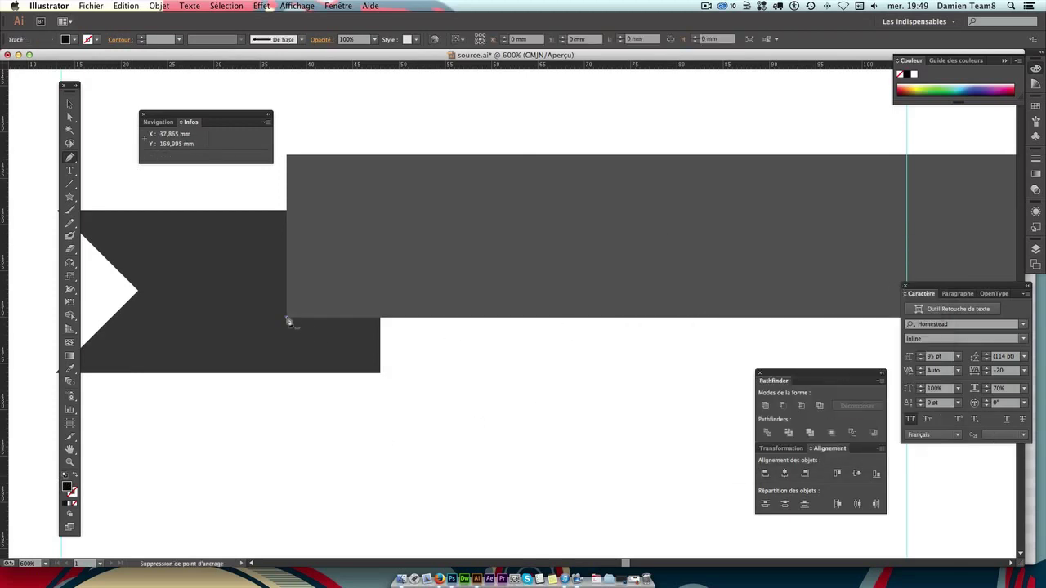
{"action": "left_click", "coordinate": [380, 374]}
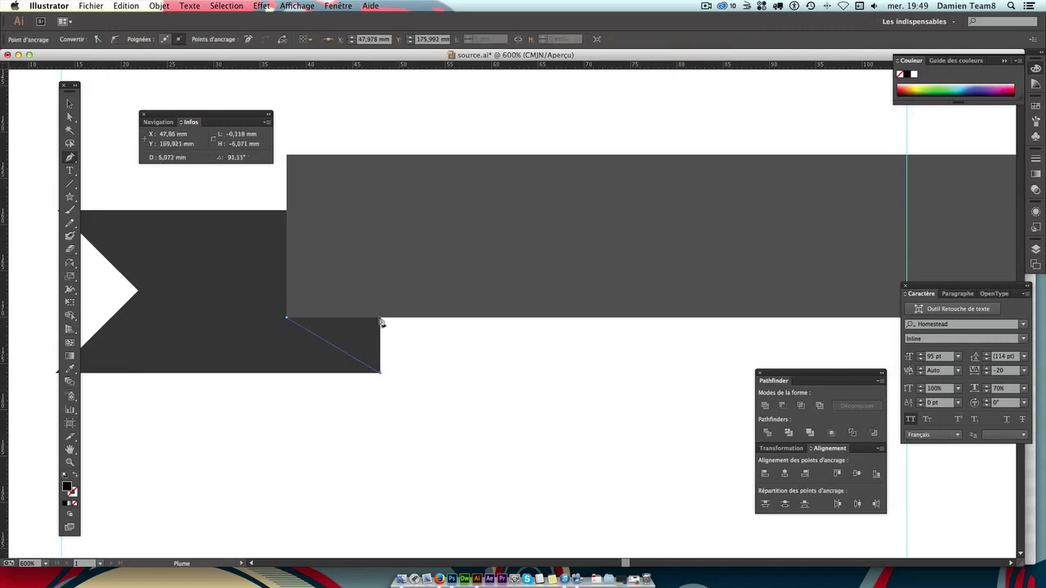
{"action": "left_click", "coordinate": [380, 318]}
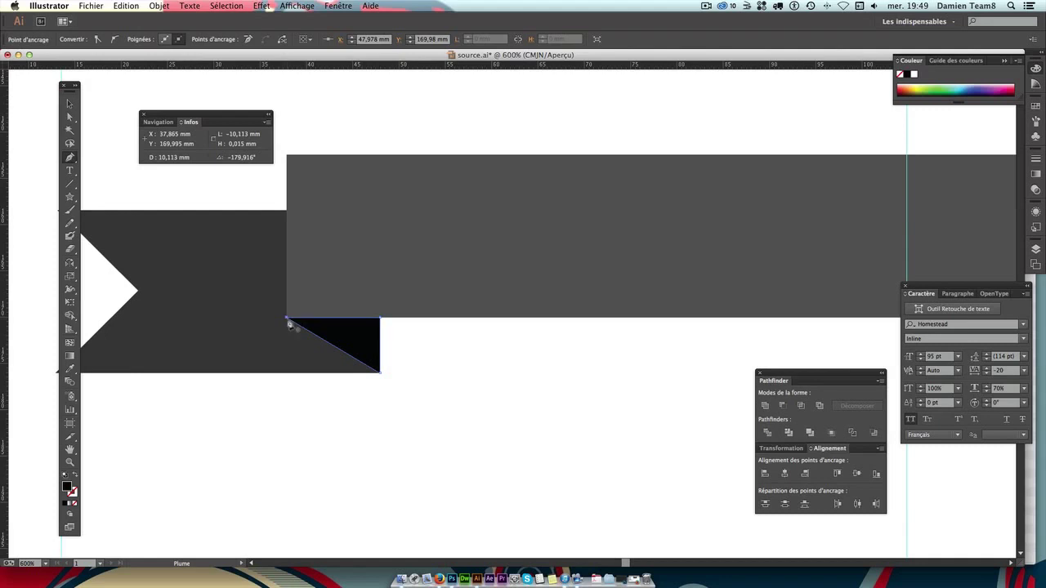
{"action": "left_click", "coordinate": [287, 324]}
{"action": "left_click", "coordinate": [69, 103]}
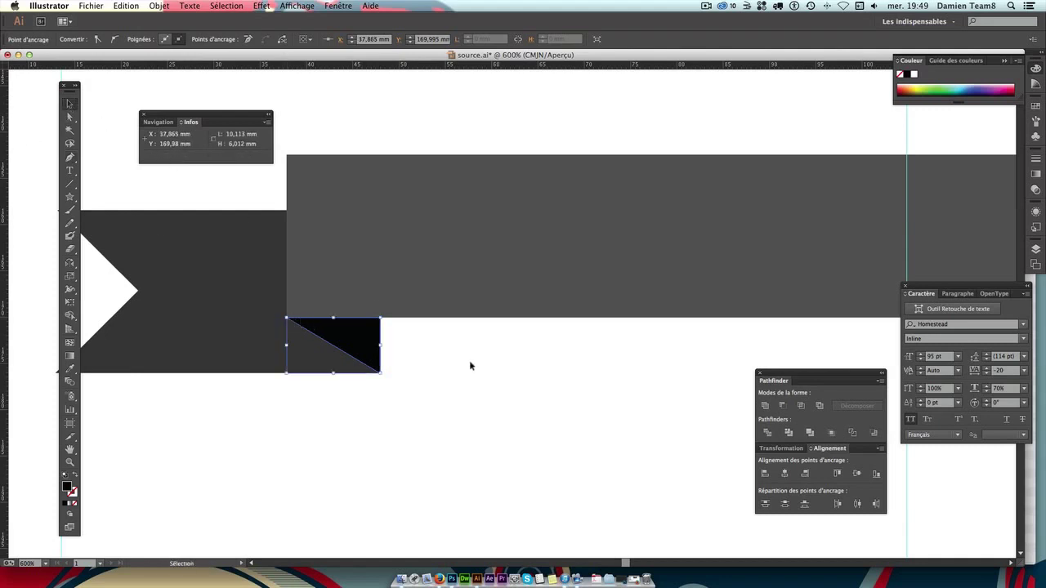
{"action": "left_click", "coordinate": [470, 366]}
Duplicate the black triangle to the ribbon's right end.
{"action": "scroll", "coordinate": [516, 364], "scroll_direction": "right", "scroll_amount": 5}
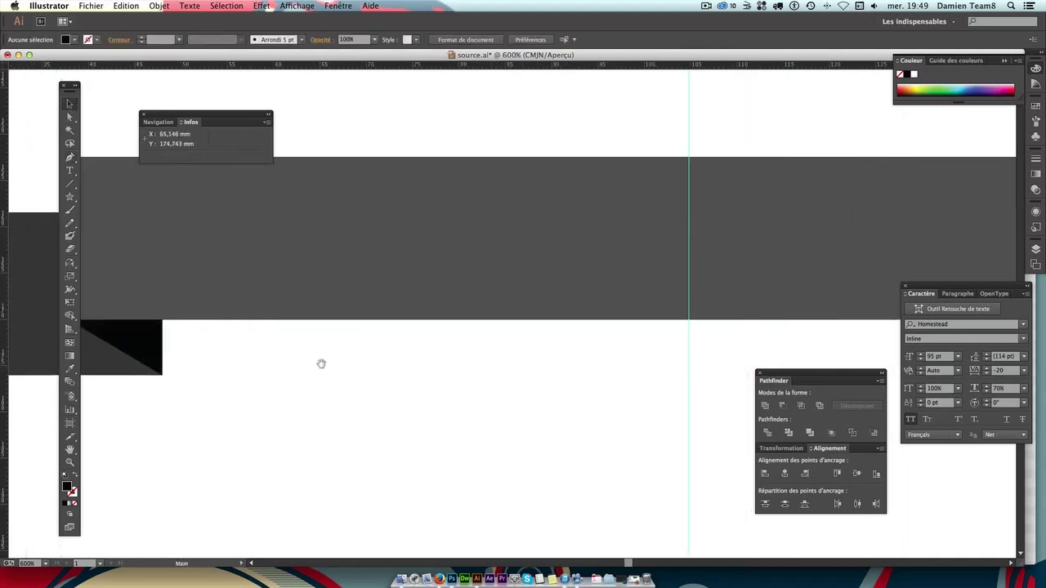
{"action": "left_click", "coordinate": [147, 345]}
{"action": "key", "text": "a"}
{"action": "key", "text": "ctrl+minus"}
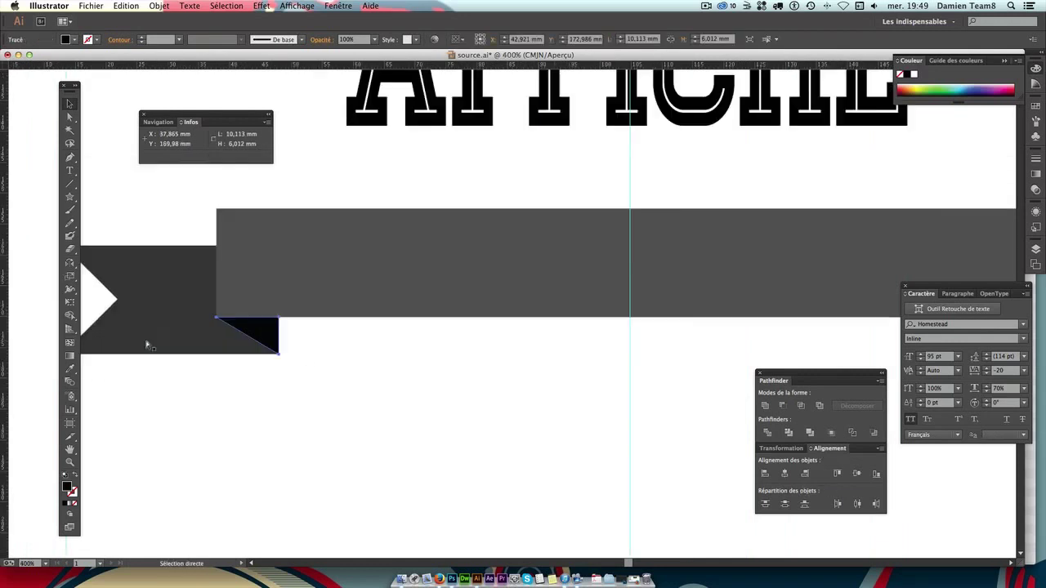
{"action": "key", "text": "ctrl+minus"}
{"action": "key", "text": "v"}
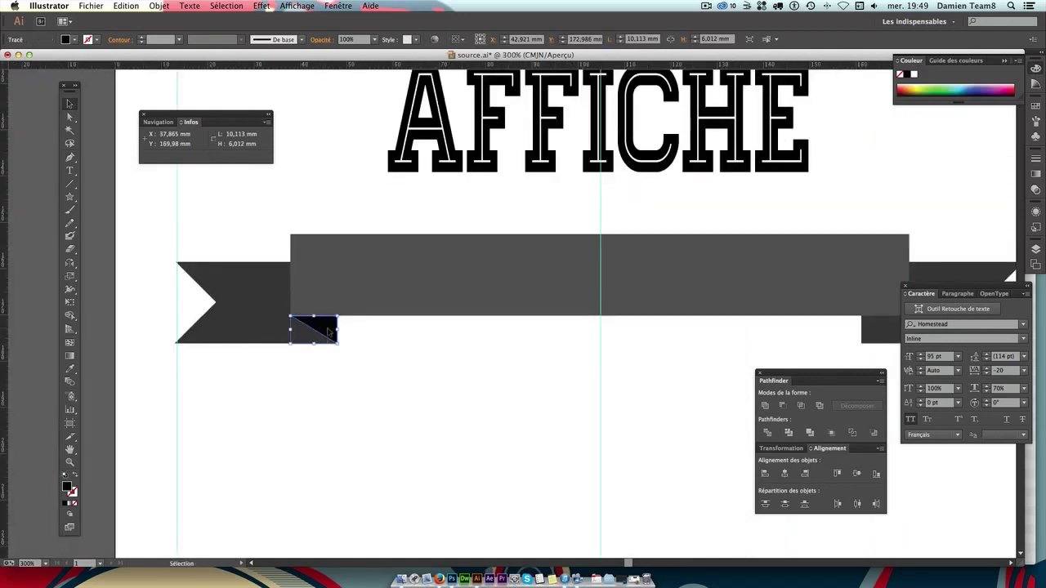
{"action": "left_click_drag", "start_coordinate": [328, 330], "coordinate": [827, 331]}
{"action": "scroll", "coordinate": [637, 327], "scroll_direction": "right", "scroll_amount": 6}
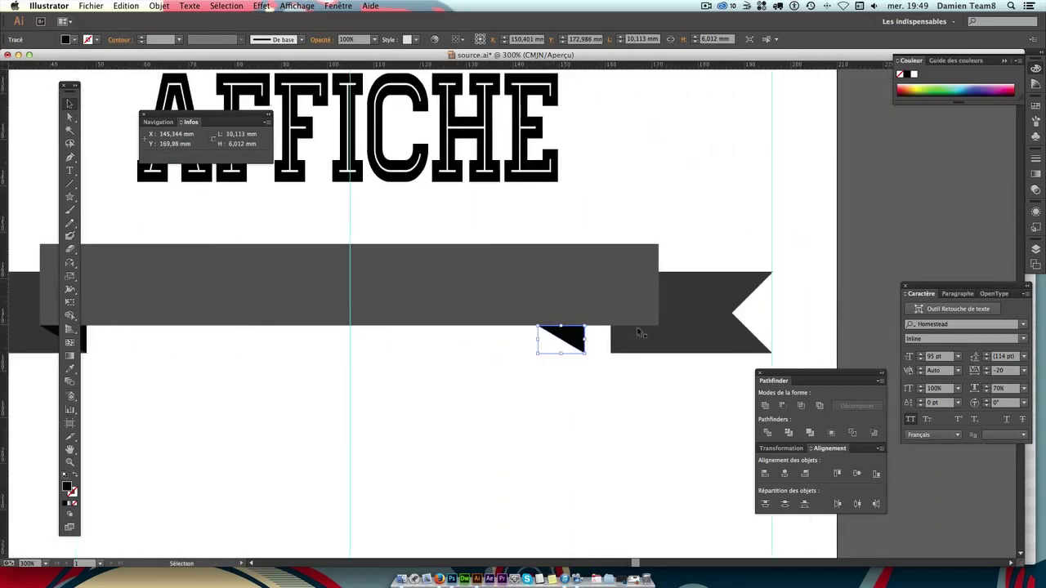
Mirror the copied triangle with the Reflect tool and nudge it into the right fold corner.
{"action": "left_click", "coordinate": [70, 263]}
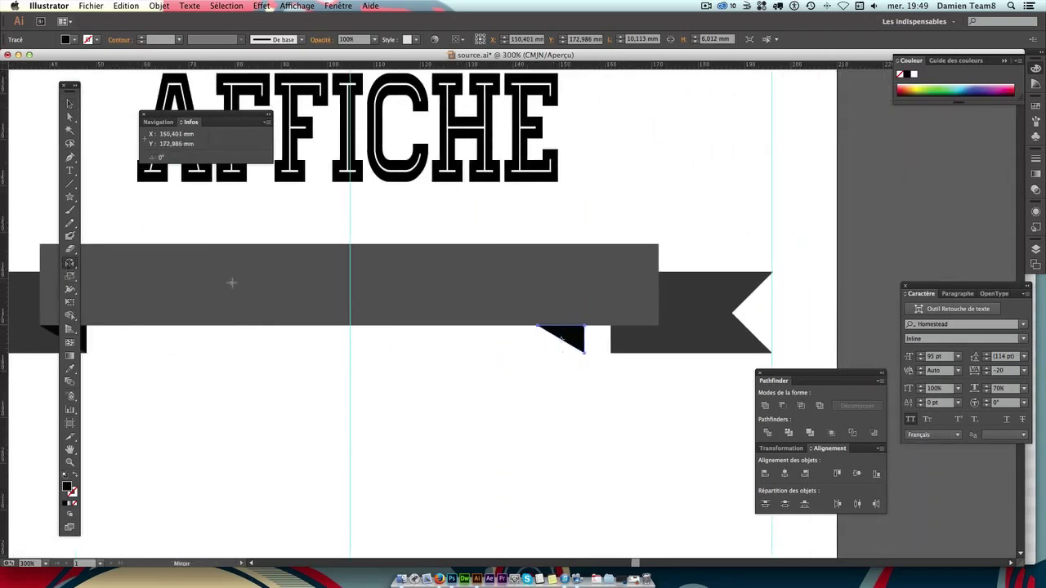
{"action": "left_click_drag", "start_coordinate": [586, 335], "coordinate": [623, 337]}
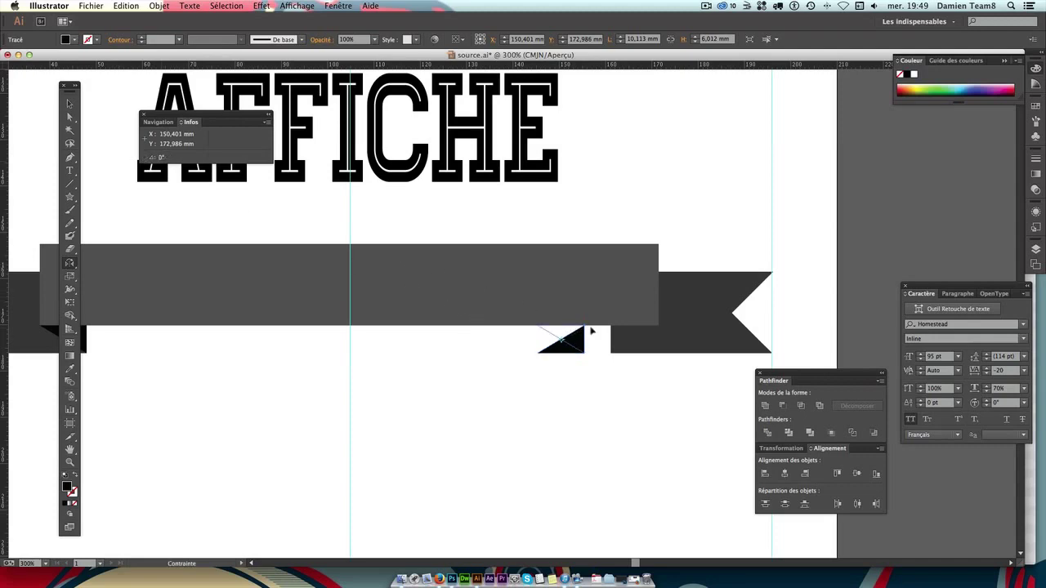
{"action": "mouse_move", "coordinate": [590, 332]}
{"action": "left_mouse_down"}
{"action": "mouse_move", "coordinate": [578, 340]}
{"action": "mouse_move", "coordinate": [626, 349]}
{"action": "left_mouse_up"}
{"action": "left_click", "coordinate": [69, 103]}
{"action": "left_click", "coordinate": [656, 423]}
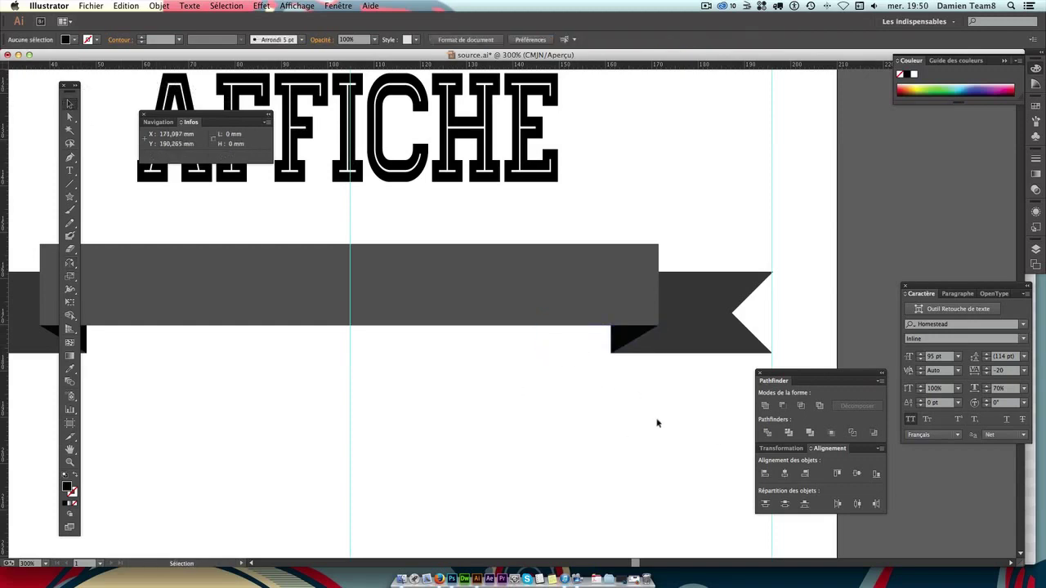
{"action": "key", "text": "ctrl+plus"}
{"action": "key", "text": "ctrl+plus"}
{"action": "scroll", "coordinate": [650, 381], "scroll_direction": "right", "scroll_amount": 3}
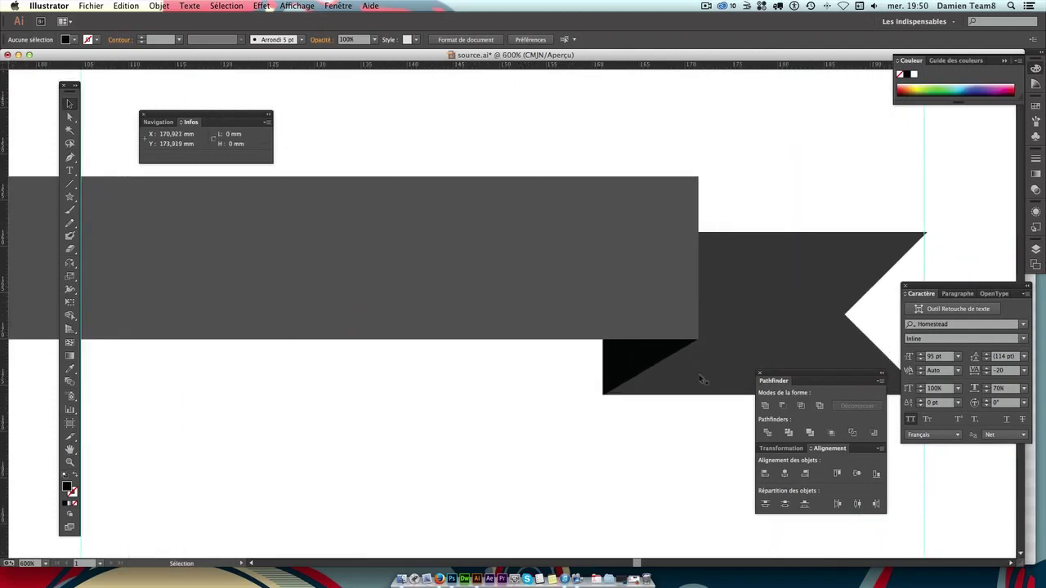
{"action": "left_click", "coordinate": [651, 358]}
{"action": "left_click_drag", "start_coordinate": [658, 359], "coordinate": [662, 360]}
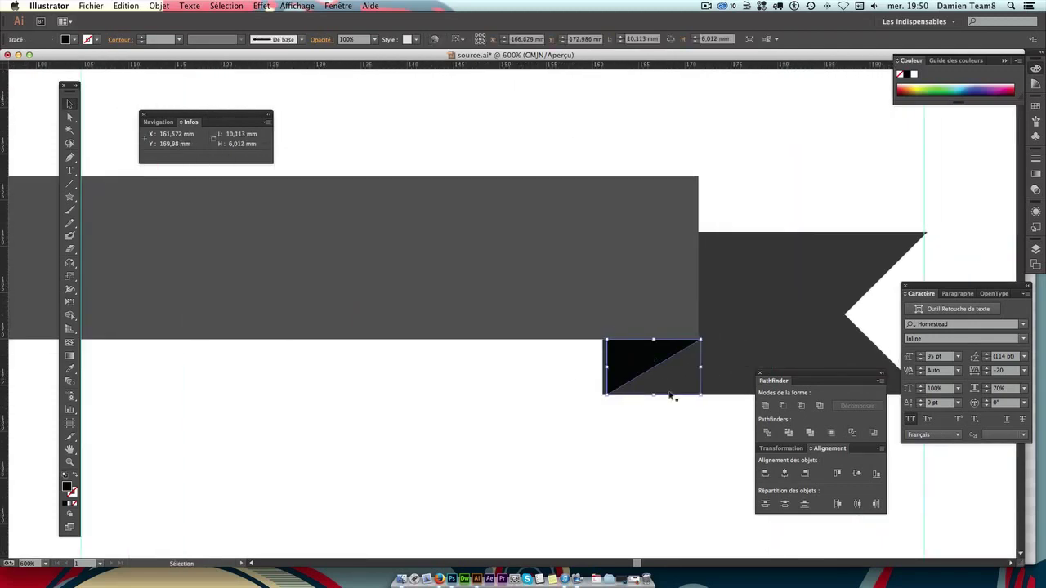
{"action": "left_click", "coordinate": [675, 410]}
Reposition the dark right ribbon end beneath the grey band.
{"action": "left_click", "coordinate": [666, 357]}
{"action": "left_click", "coordinate": [693, 422]}
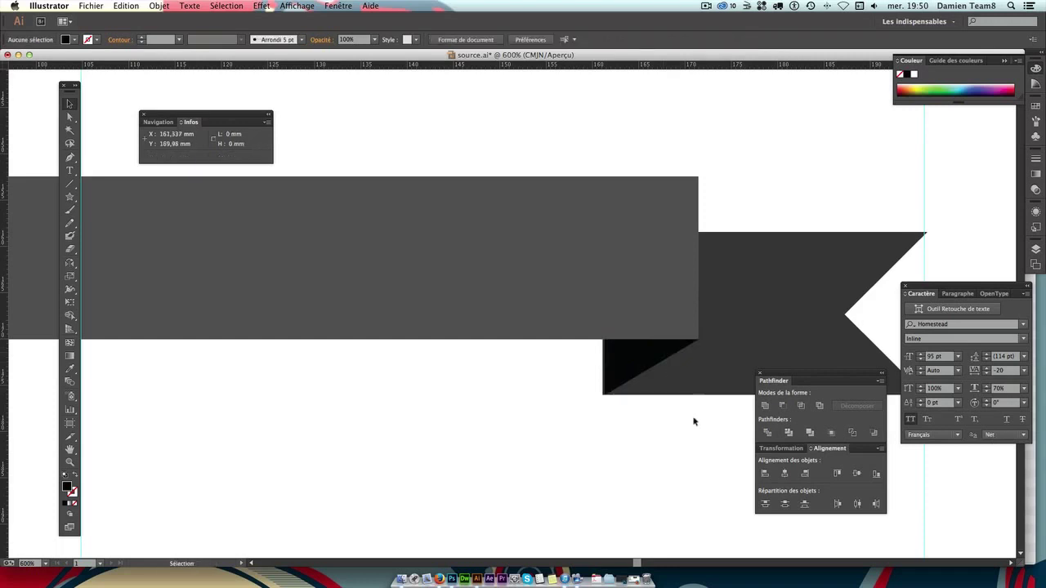
{"action": "left_click", "coordinate": [743, 339]}
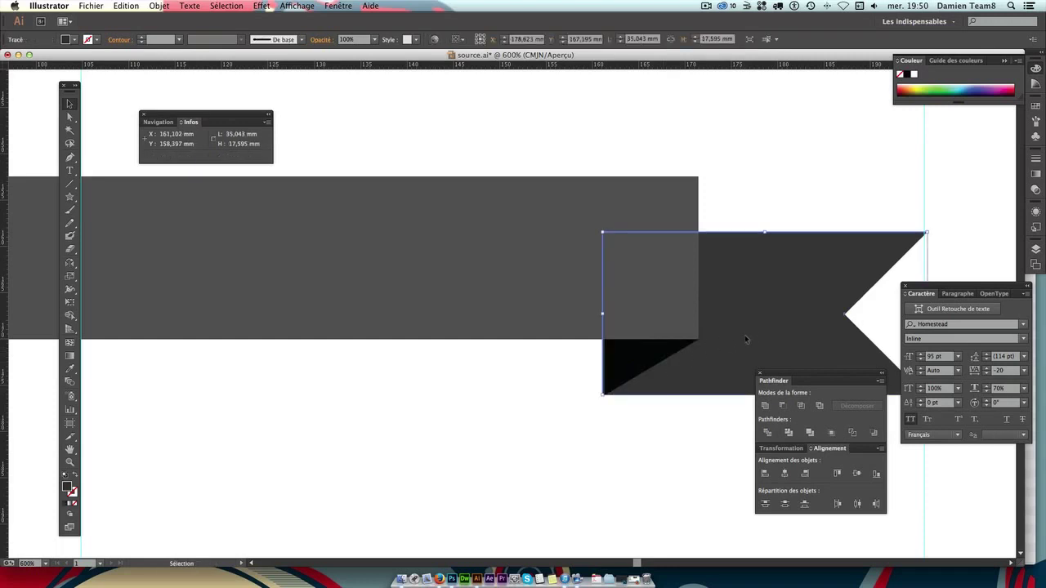
{"action": "left_click_drag", "start_coordinate": [745, 339], "coordinate": [746, 339]}
{"action": "left_click", "coordinate": [675, 434]}
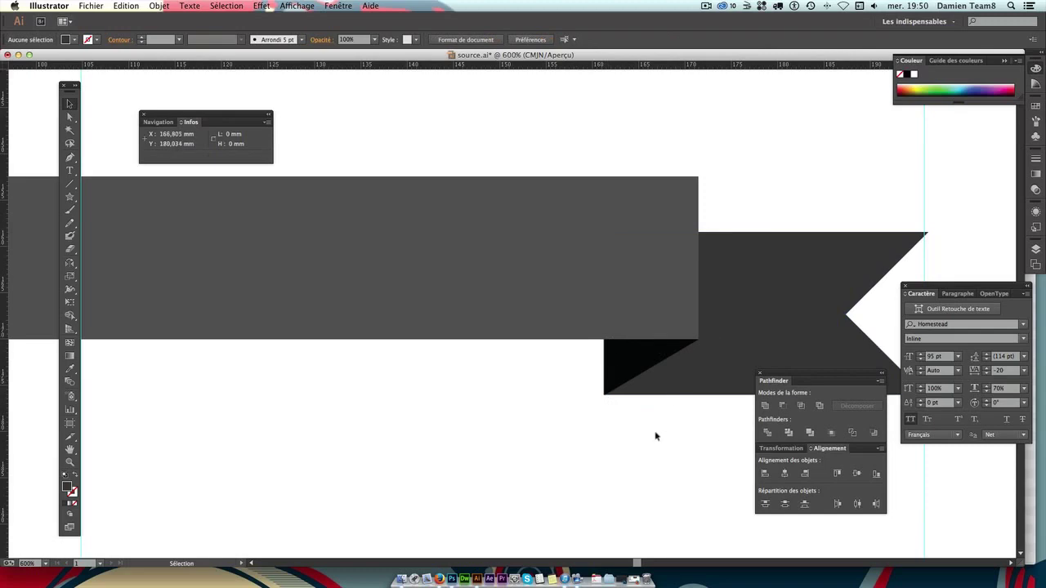
{"action": "key", "text": "ctrl+minus"}
{"action": "key", "text": "ctrl+minus"}
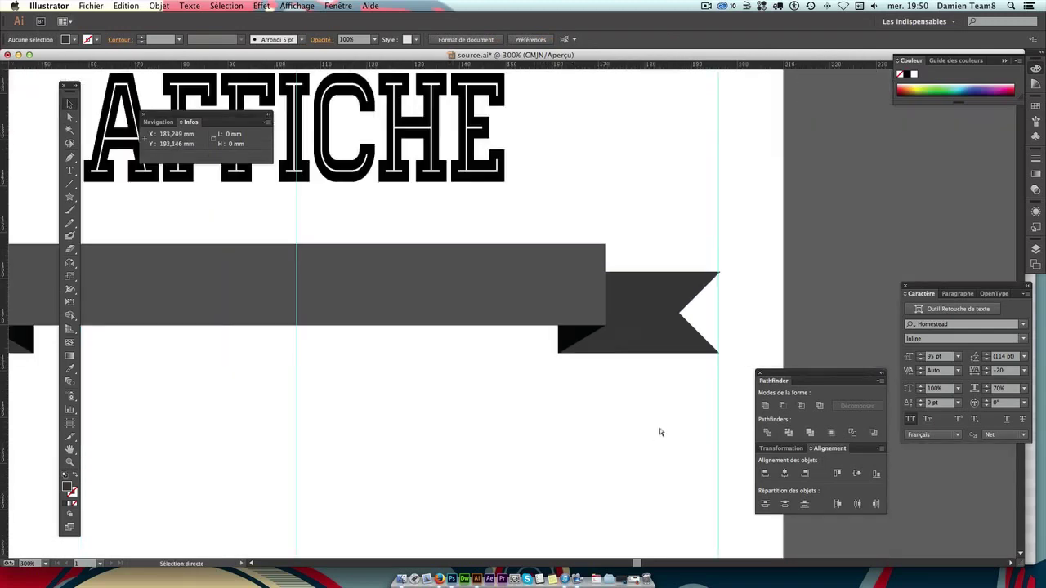
{"action": "key", "text": "ctrl+minus"}
{"action": "key", "text": "ctrl+minus"}
{"action": "key", "text": "ctrl+plus"}
Marquee-select the band, both tails and fold triangles and group them with Objet > Associer.
{"action": "scroll", "coordinate": [540, 403], "scroll_direction": "left", "scroll_amount": 3}
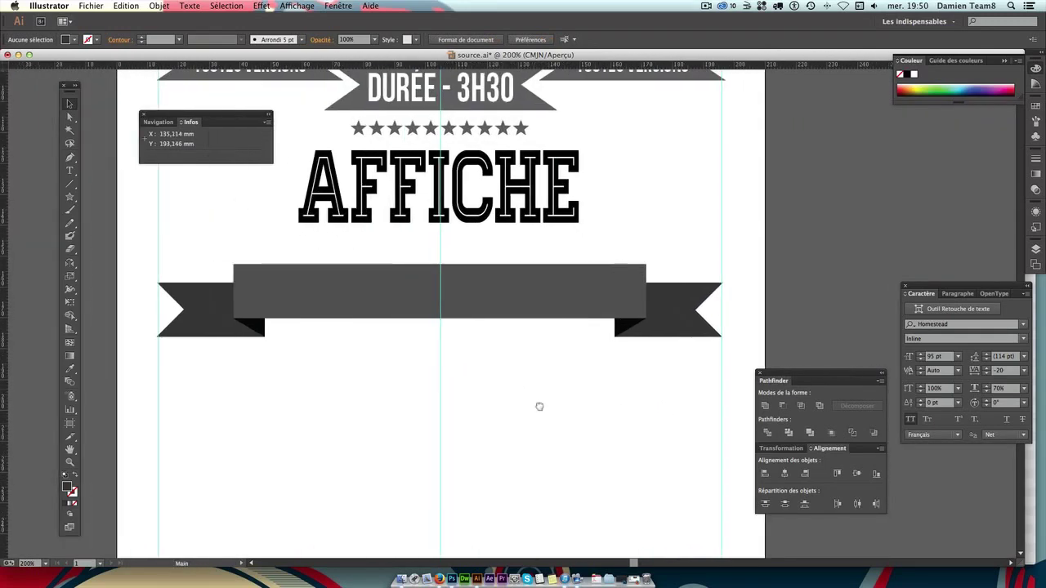
{"action": "scroll", "coordinate": [544, 434], "scroll_direction": "up", "scroll_amount": 2}
{"action": "mouse_move", "coordinate": [182, 299]}
{"action": "left_mouse_down"}
{"action": "mouse_move", "coordinate": [743, 384]}
{"action": "mouse_move", "coordinate": [728, 398]}
{"action": "left_mouse_up"}
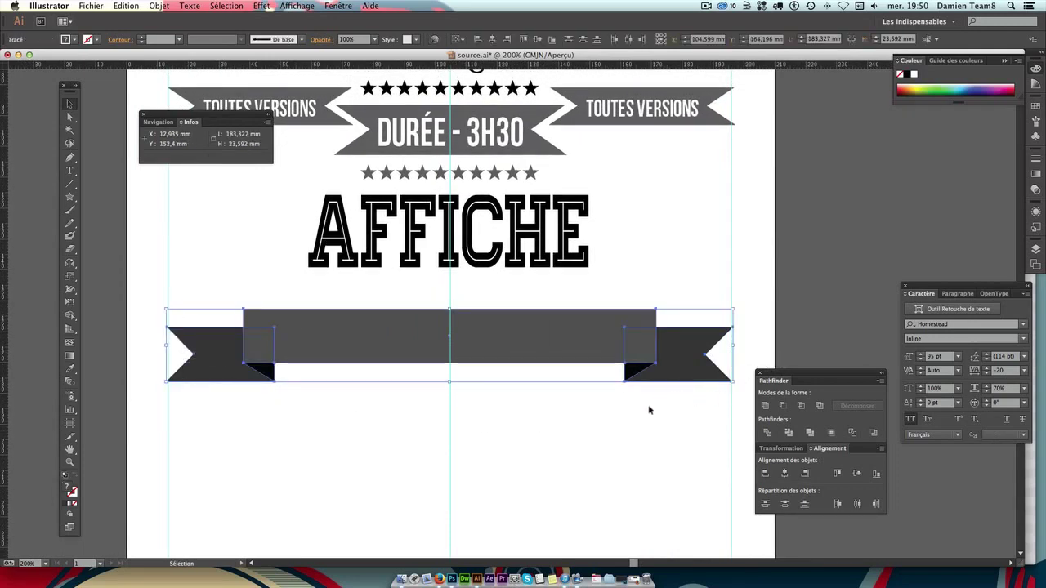
{"action": "left_click", "coordinate": [159, 5]}
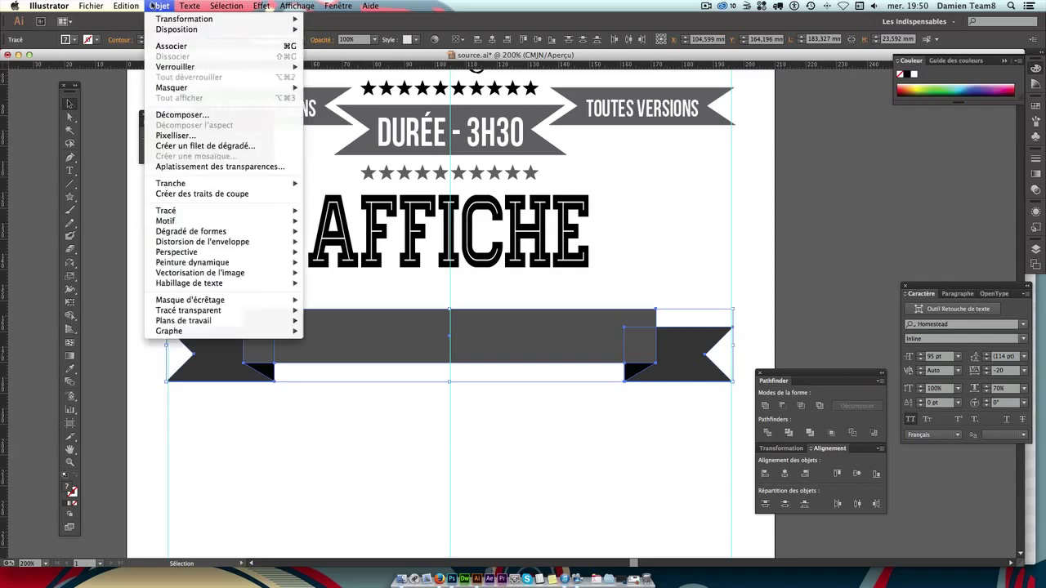
{"action": "left_click", "coordinate": [171, 46]}
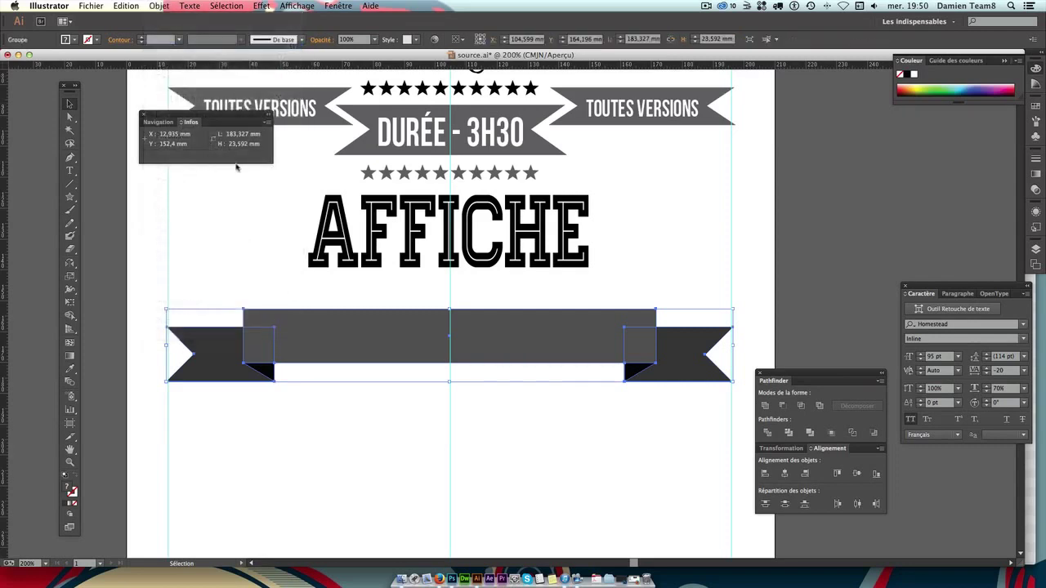
{"action": "left_click", "coordinate": [518, 412]}
{"action": "left_click", "coordinate": [503, 344]}
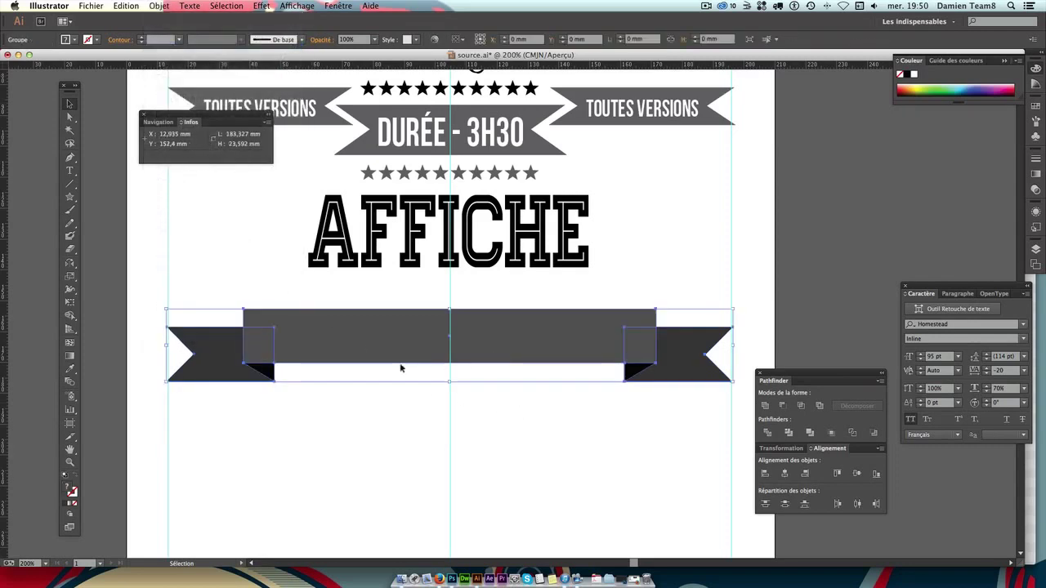
{"action": "left_click", "coordinate": [572, 455]}
{"action": "left_click", "coordinate": [225, 352]}
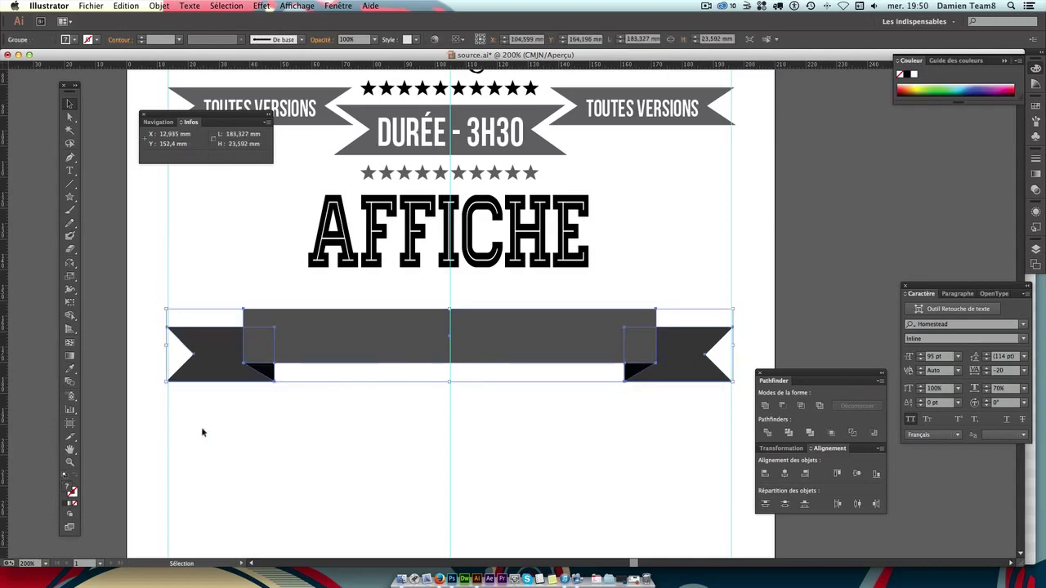
{"action": "left_click", "coordinate": [641, 265]}
{"action": "key", "text": "ctrl+minus"}
{"action": "key", "text": "ctrl+minus"}
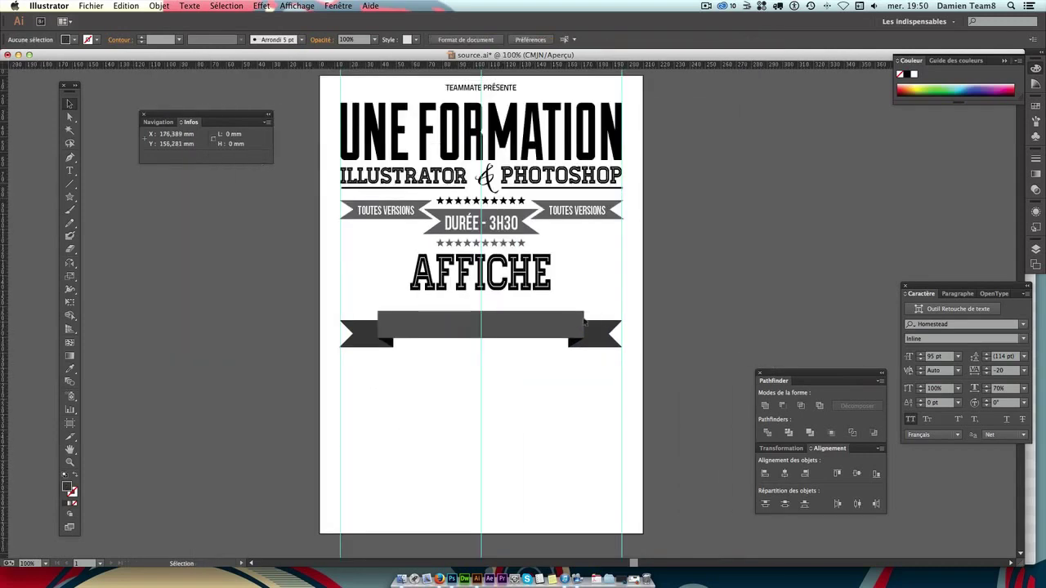
Try the ribbon lower and higher, undo, and set it back under AFFICHE.
{"action": "mouse_move", "coordinate": [584, 322]}
{"action": "left_mouse_down"}
{"action": "mouse_move", "coordinate": [604, 462]}
{"action": "mouse_move", "coordinate": [478, 354]}
{"action": "left_mouse_up"}
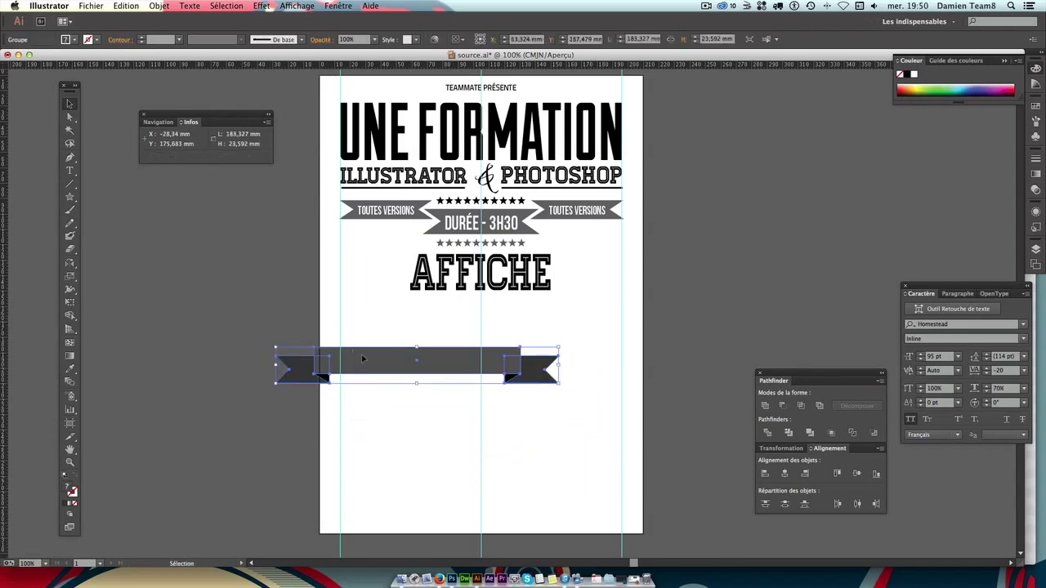
{"action": "left_click_drag", "start_coordinate": [363, 358], "coordinate": [567, 289]}
{"action": "key", "text": "ctrl+z"}
{"action": "key", "text": "ctrl+z"}
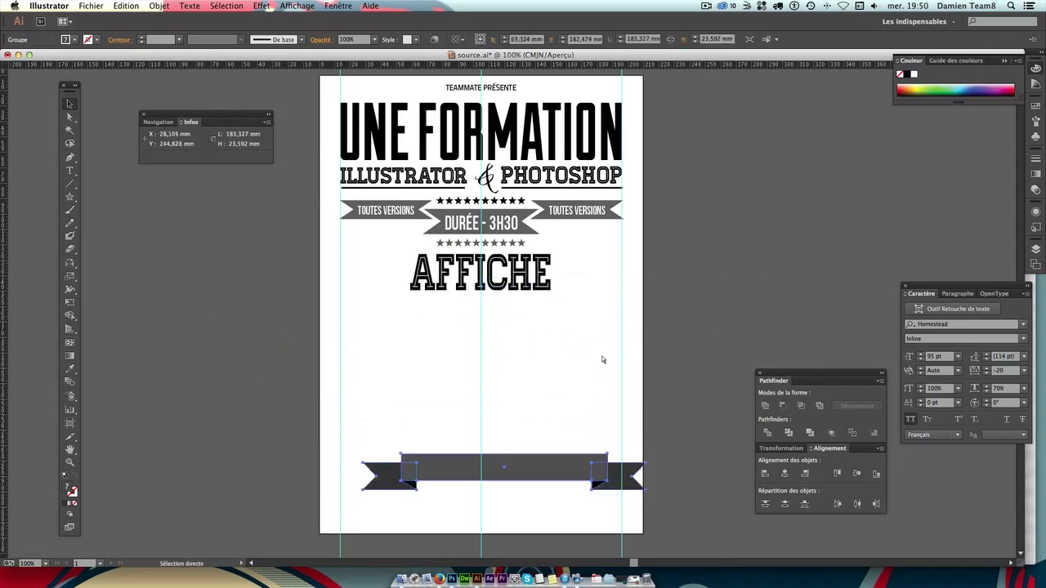
{"action": "left_click_drag", "start_coordinate": [546, 469], "coordinate": [523, 326]}
{"action": "key", "text": "v"}
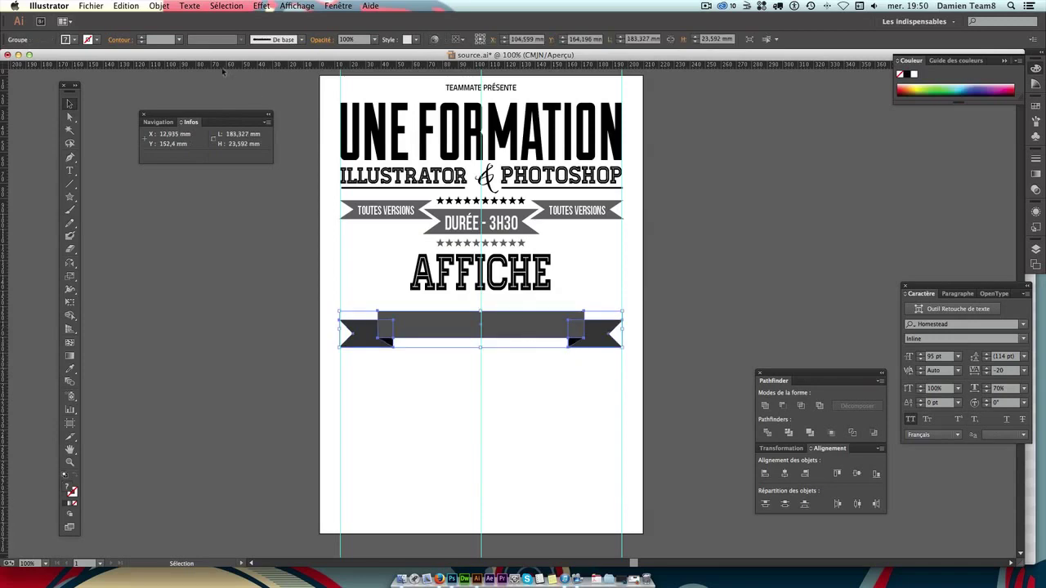
Inspect the ribbon's individual paths with direct selection.
{"action": "left_click", "coordinate": [161, 10]}
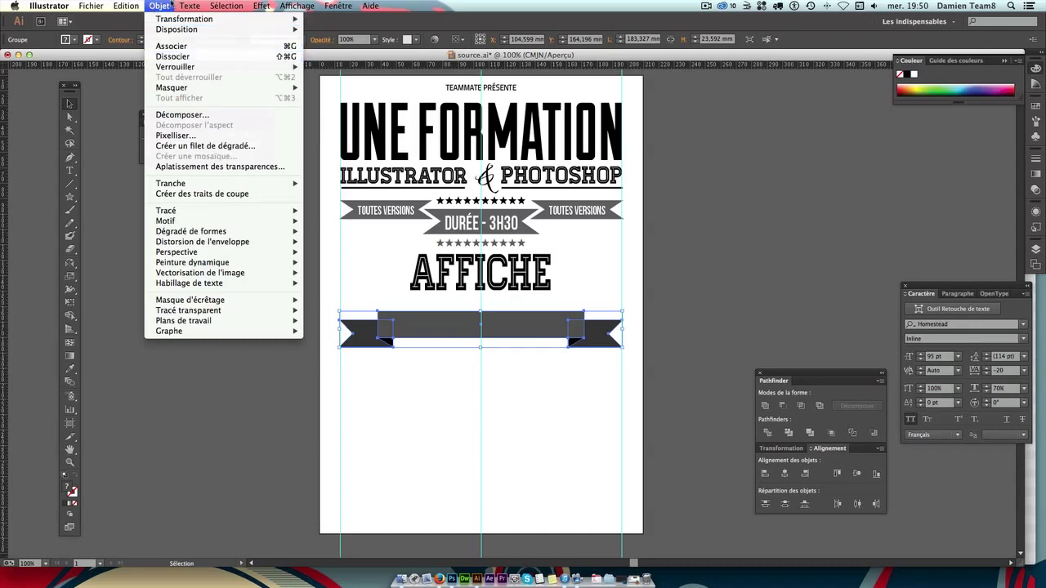
{"action": "left_click", "coordinate": [165, 6]}
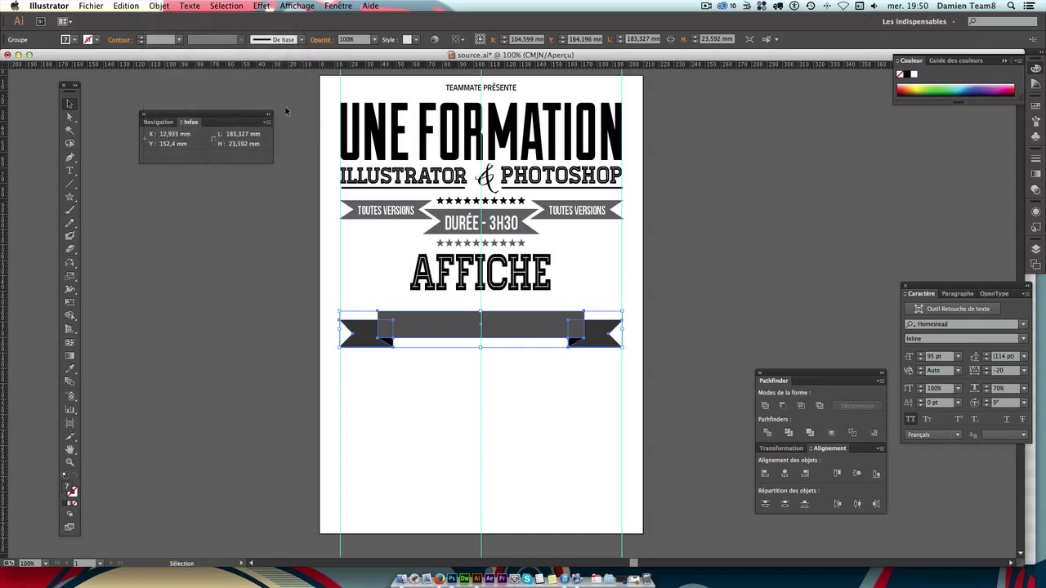
{"action": "key", "text": "ctrl"}
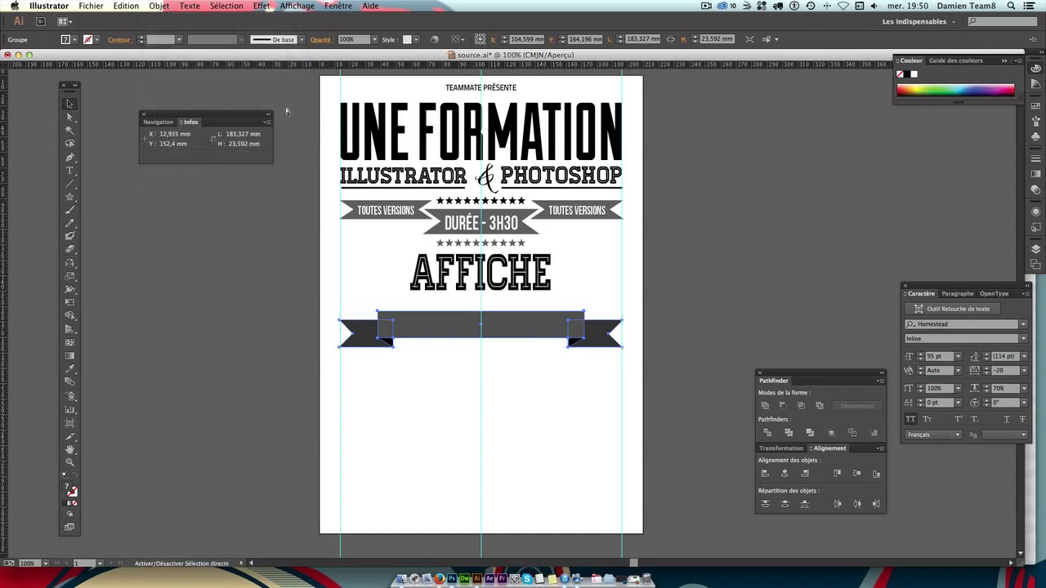
{"action": "left_click", "coordinate": [482, 343]}
{"action": "left_click", "coordinate": [552, 398]}
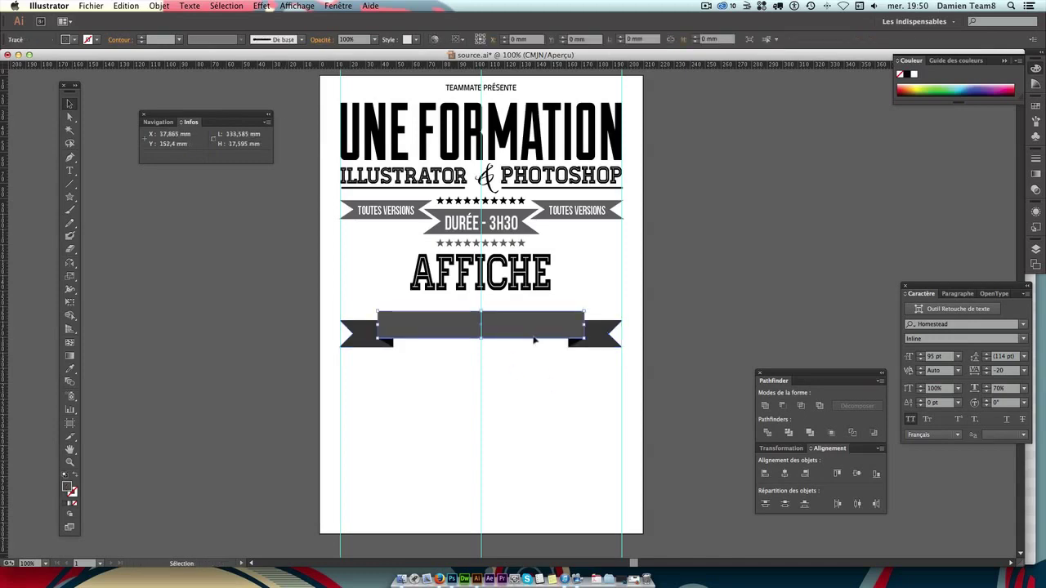
{"action": "left_click_drag", "start_coordinate": [615, 361], "coordinate": [341, 308]}
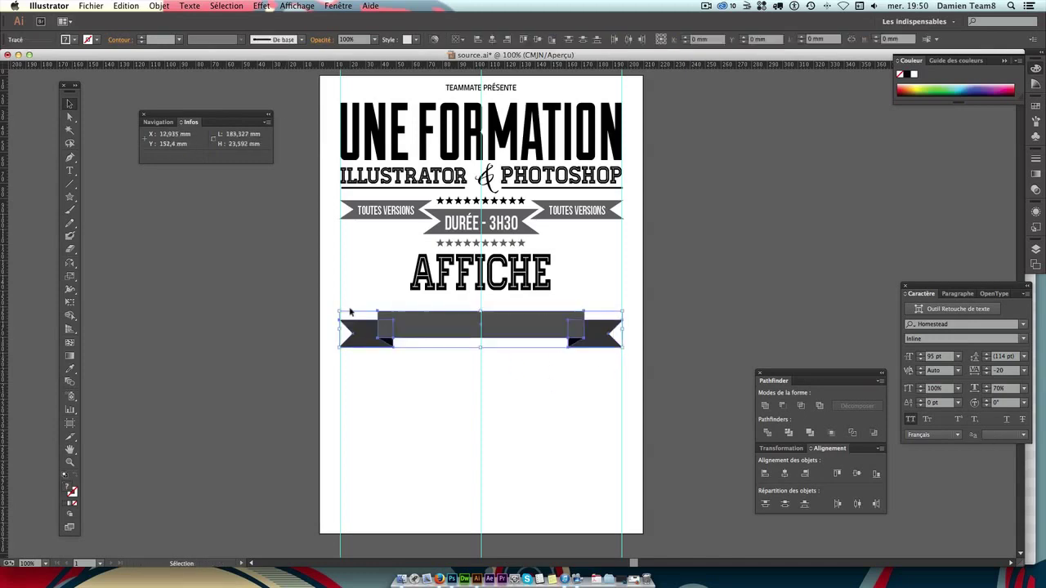
{"action": "left_click", "coordinate": [557, 348]}
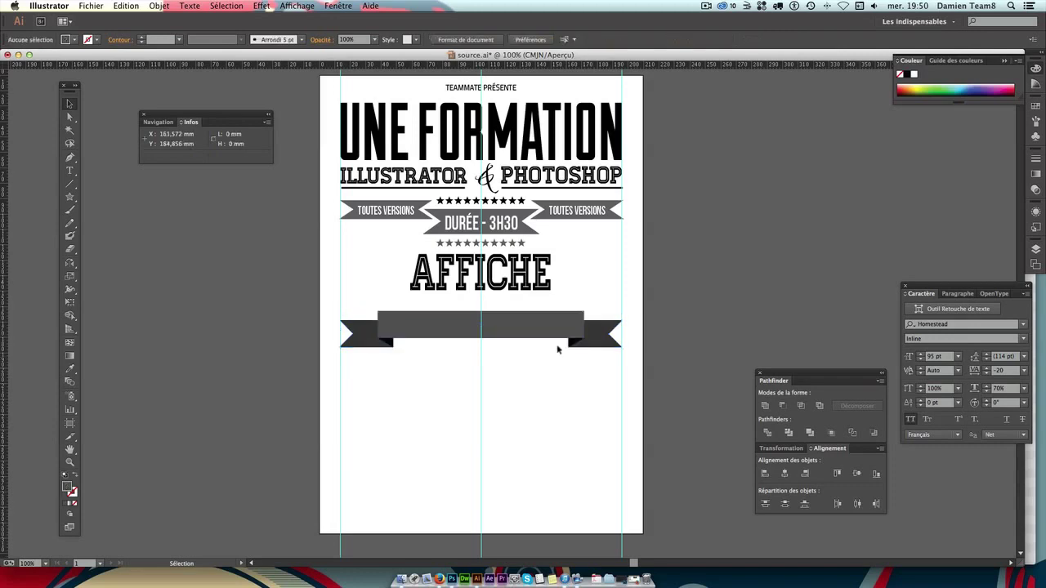
Move the ribbon group straight down, widening the gap beneath AFFICHE.
{"action": "left_click", "coordinate": [531, 323]}
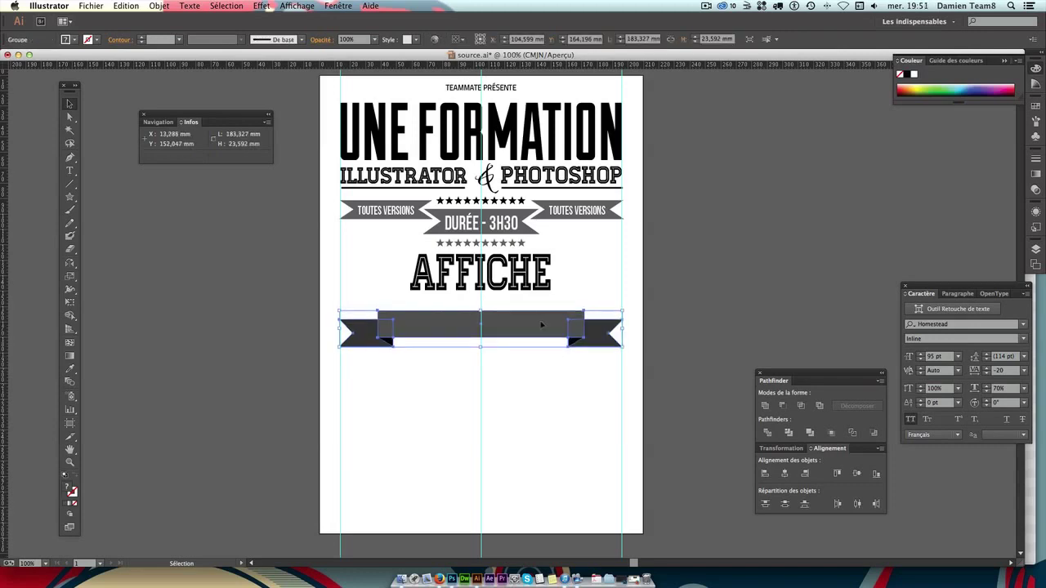
{"action": "left_click_drag", "start_coordinate": [541, 326], "coordinate": [539, 335]}
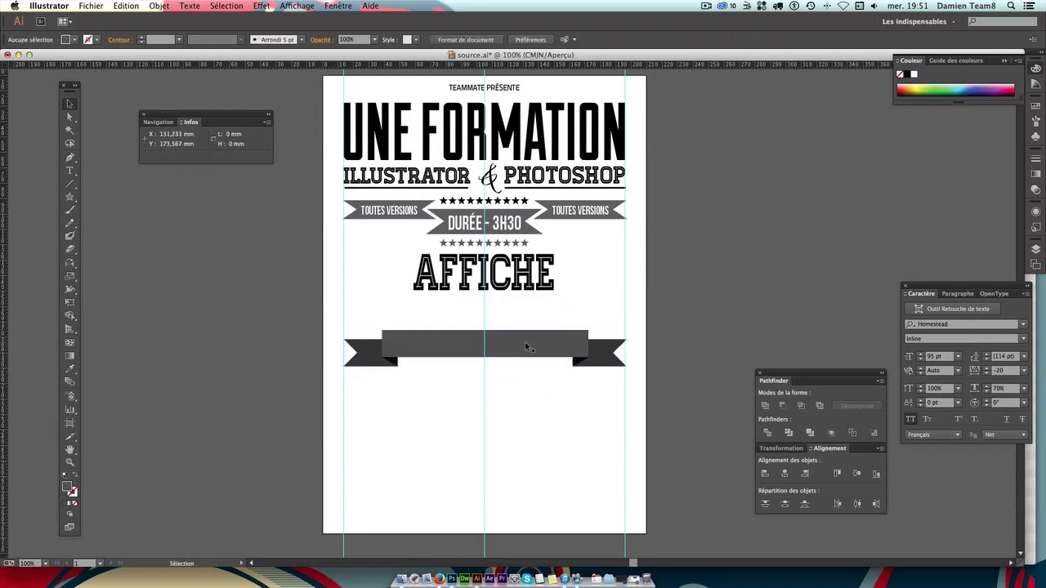
{"action": "left_click_drag", "start_coordinate": [539, 336], "coordinate": [525, 367]}
{"action": "left_click", "coordinate": [542, 412]}
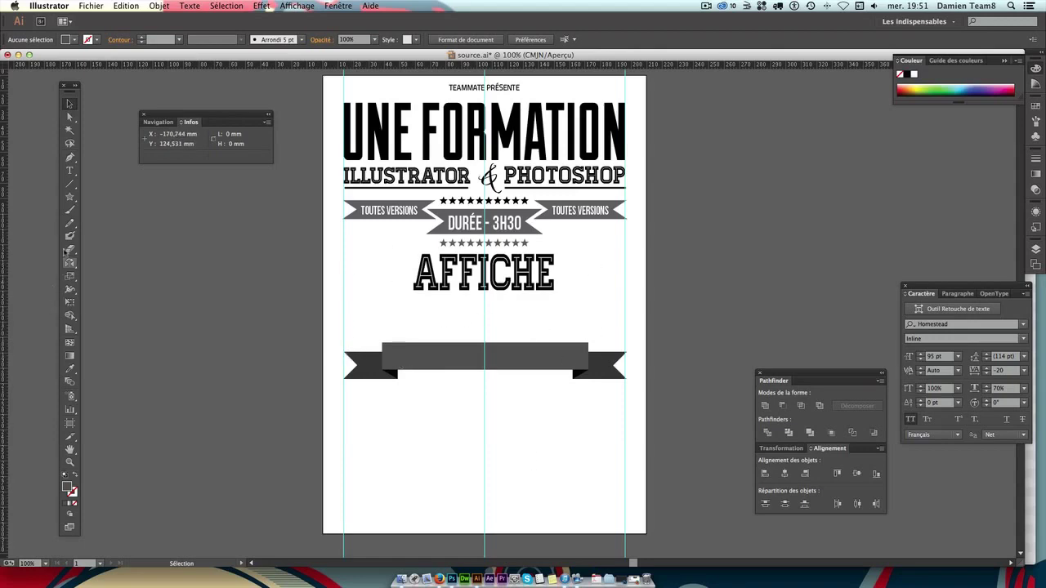
Type 'ETRO-VINTAG' below the ribbon and shift the text left toward centre.
{"action": "left_click", "coordinate": [70, 170]}
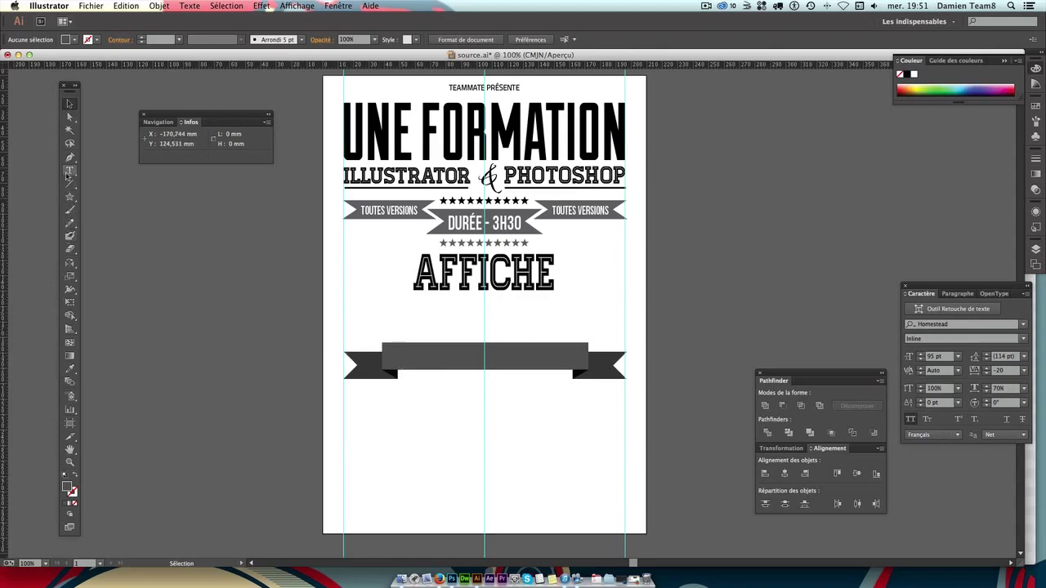
{"action": "left_click", "coordinate": [445, 450]}
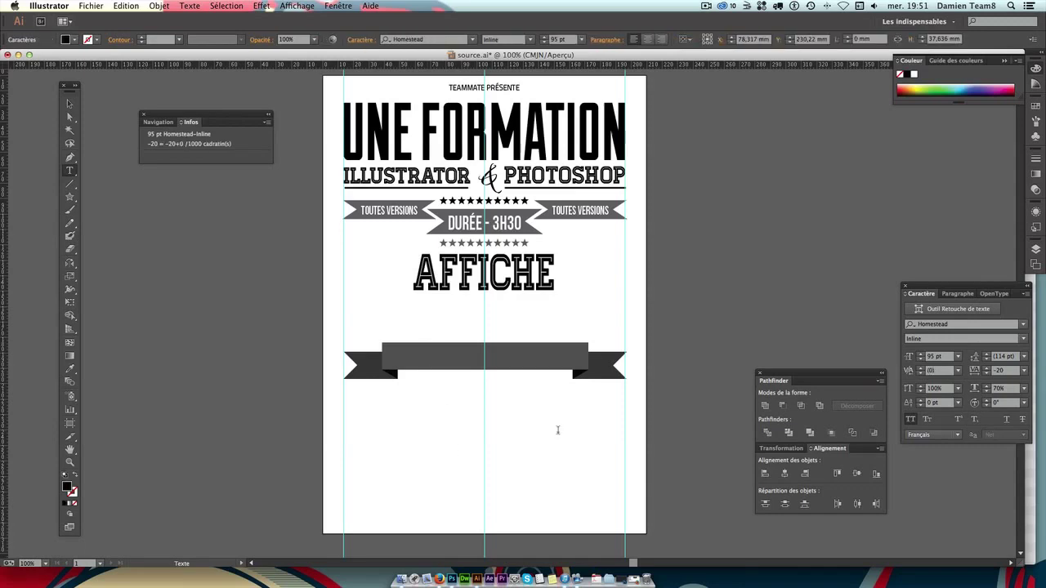
{"action": "type", "text": "ETR"}
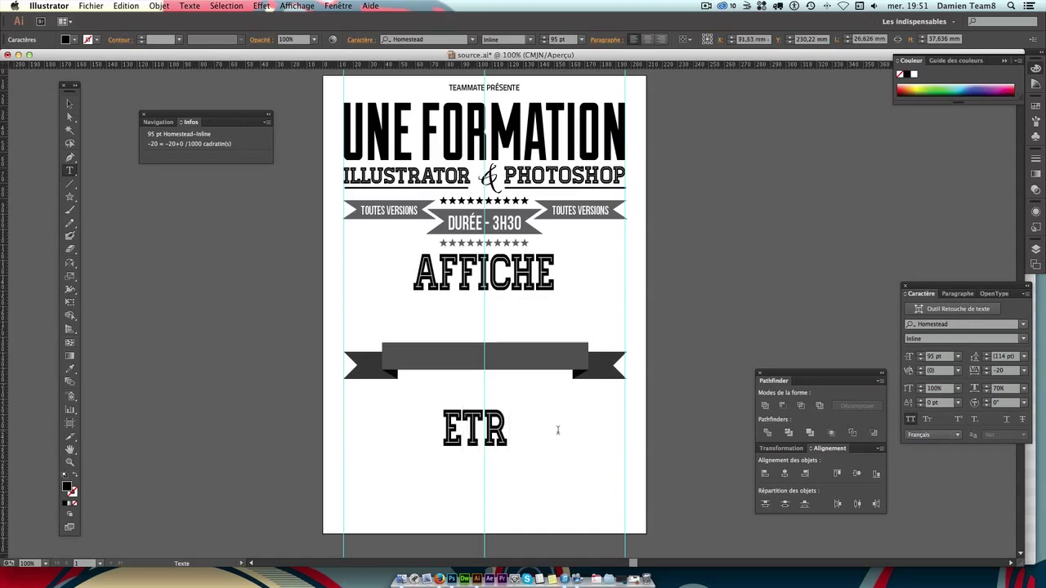
{"action": "type", "text": "O-"}
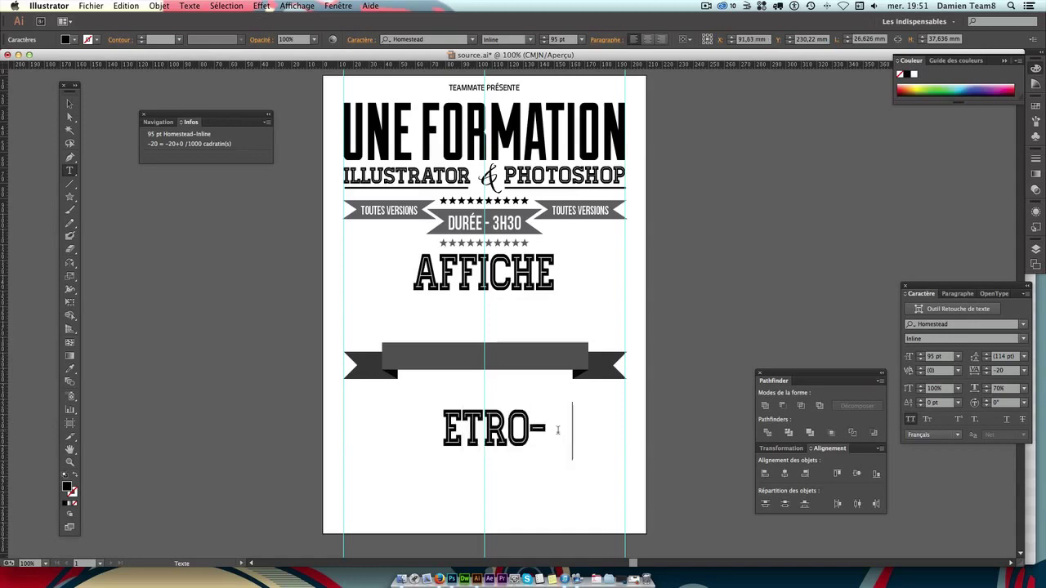
{"action": "type", "text": "VINTZ"}
{"action": "key", "text": "BackSpace"}
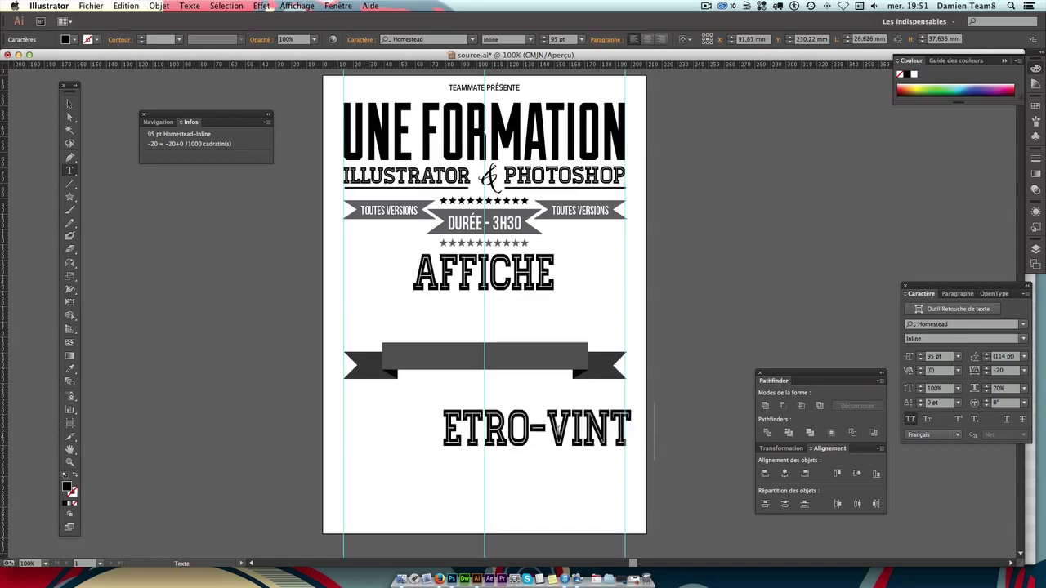
{"action": "type", "text": "AG"}
{"action": "left_click", "coordinate": [70, 104]}
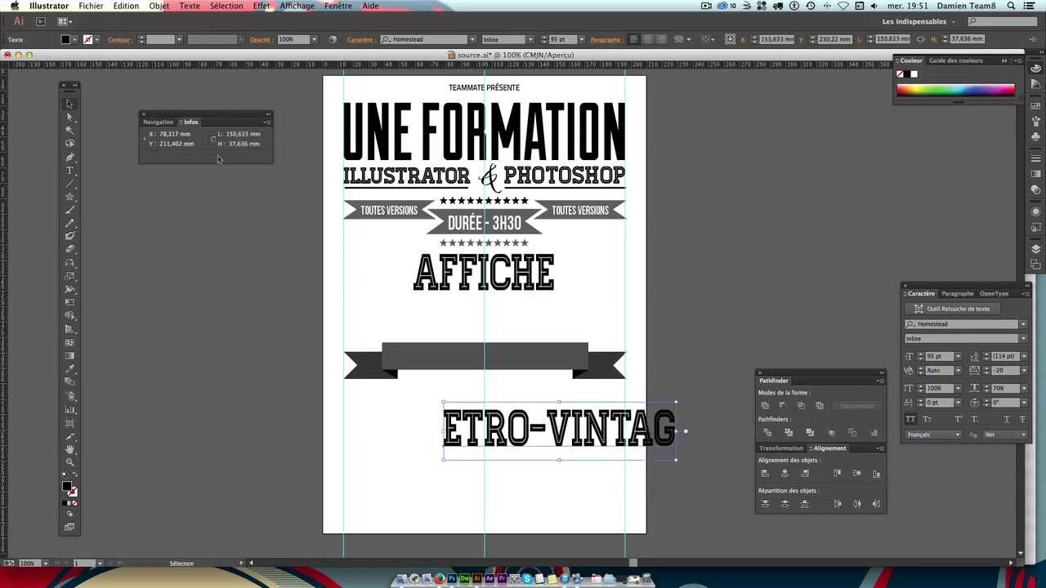
{"action": "left_click_drag", "start_coordinate": [574, 423], "coordinate": [528, 423]}
Set ETRO-VINTAG in Bebas Neue at 120 pt.
{"action": "left_click", "coordinate": [948, 324]}
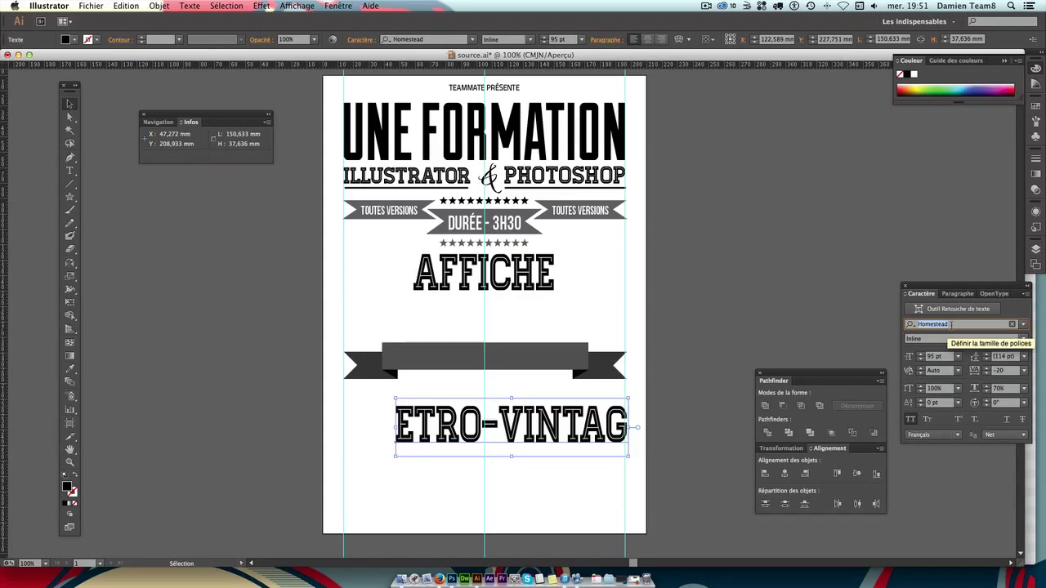
{"action": "type", "text": "beb"}
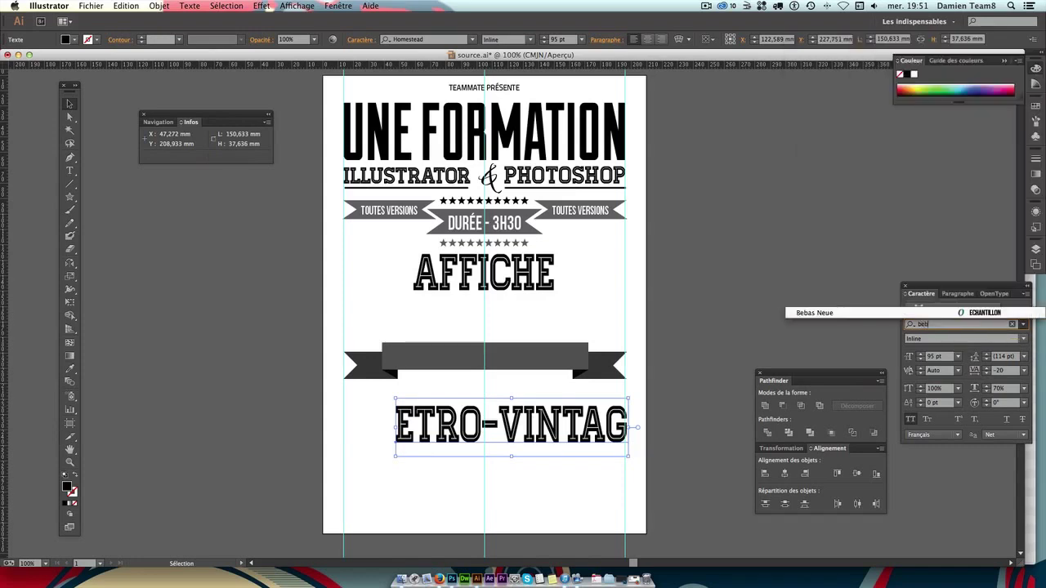
{"action": "left_click", "coordinate": [815, 313]}
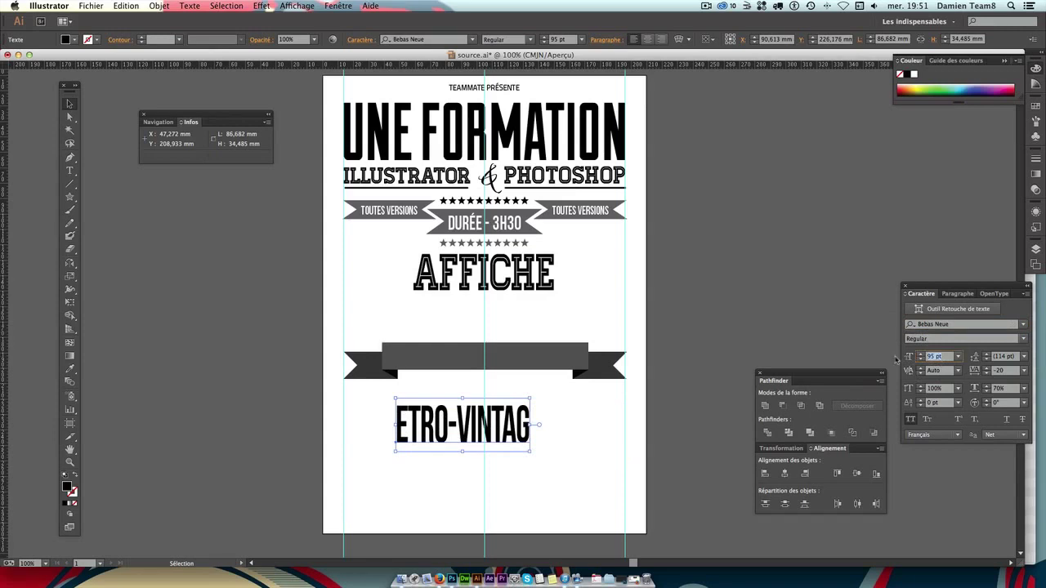
{"action": "type", "text": "11"}
{"action": "key", "text": "Return"}
Move ETRO-VINTAG up to sit just under AFFICHE, above the ribbon.
{"action": "left_click_drag", "start_coordinate": [508, 412], "coordinate": [516, 309]}
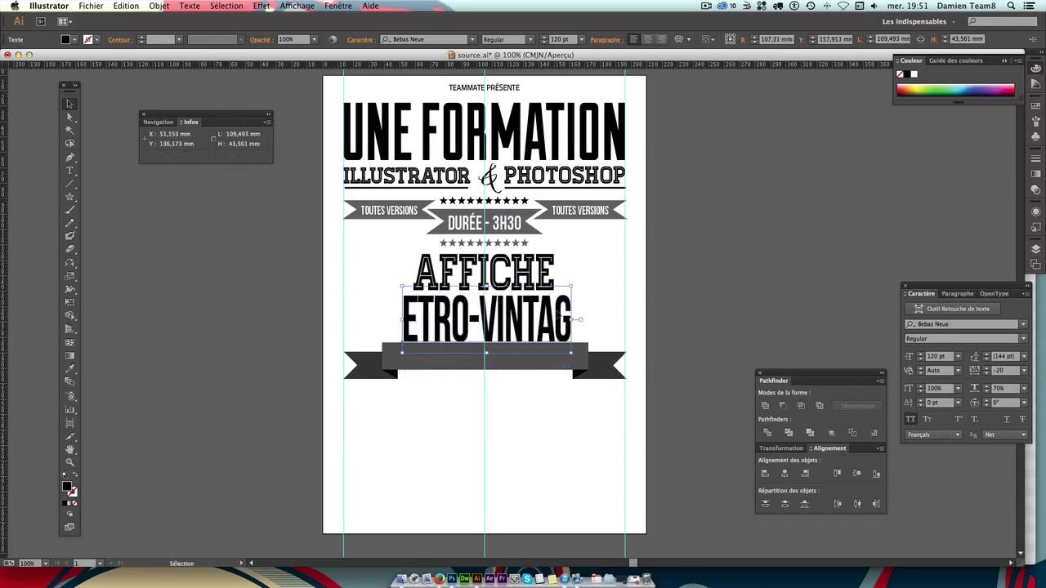
{"action": "left_click_drag", "start_coordinate": [517, 309], "coordinate": [512, 310]}
{"action": "key", "text": "Right"}
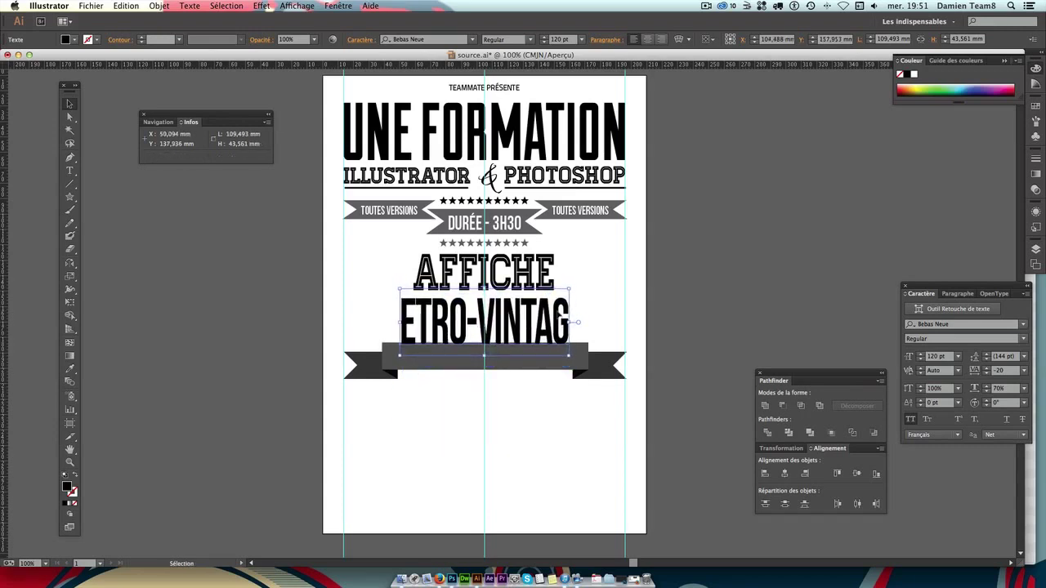
{"action": "key", "text": "Down"}
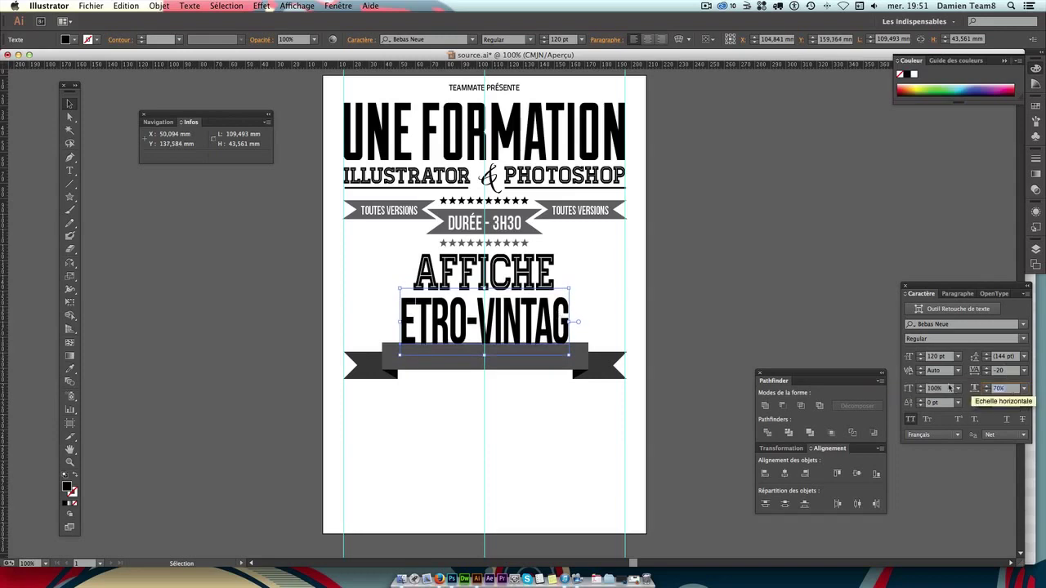
Give ETRO-VINTAG 88% horizontal scale and centre it on the page's centre line.
{"action": "left_click", "coordinate": [998, 388]}
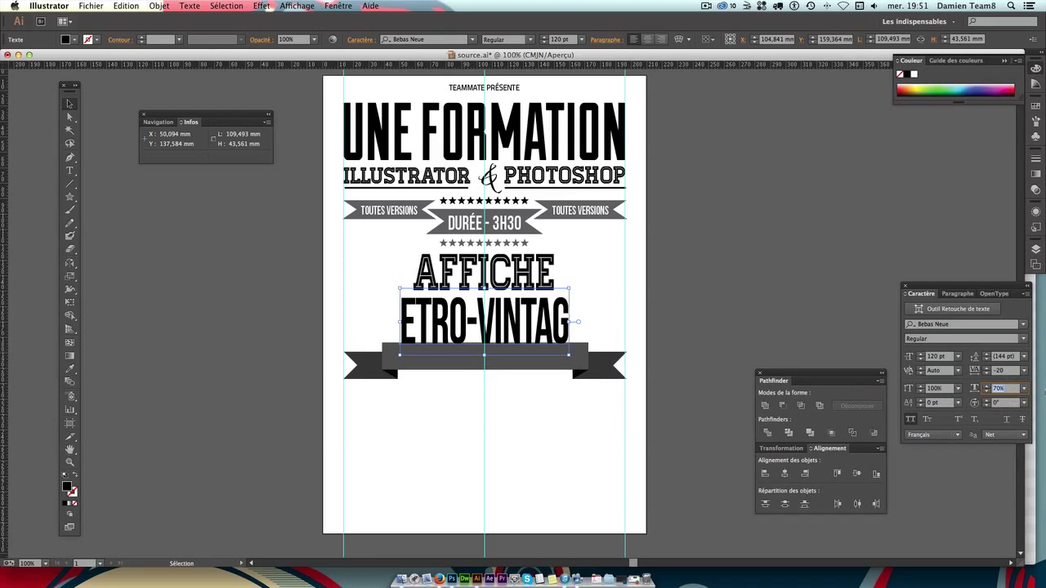
{"action": "type", "text": "88"}
{"action": "key", "text": "Return"}
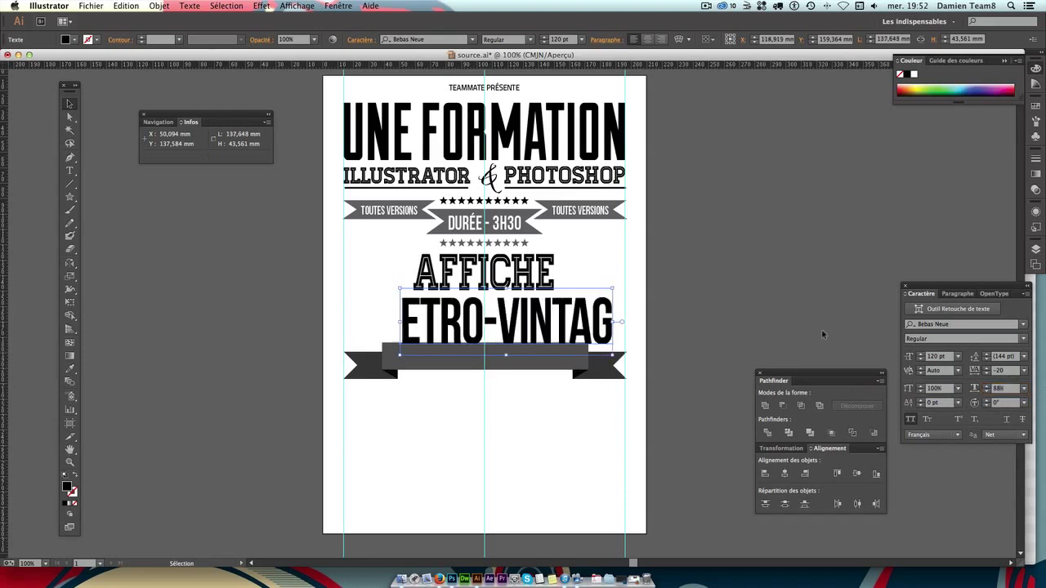
{"action": "left_click", "coordinate": [610, 139]}
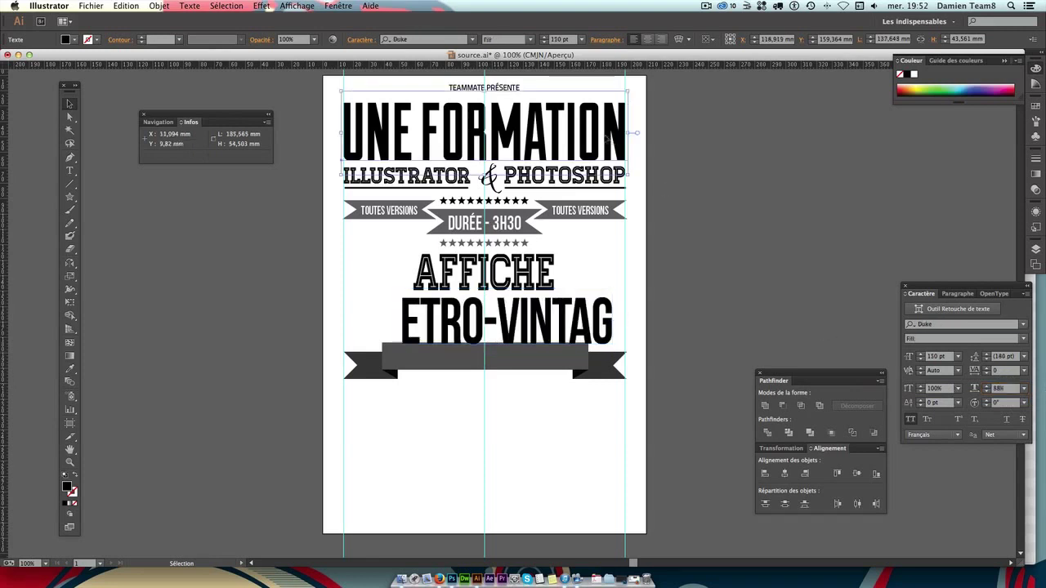
{"action": "left_click", "coordinate": [569, 323]}
{"action": "left_click_drag", "start_coordinate": [565, 326], "coordinate": [543, 326]}
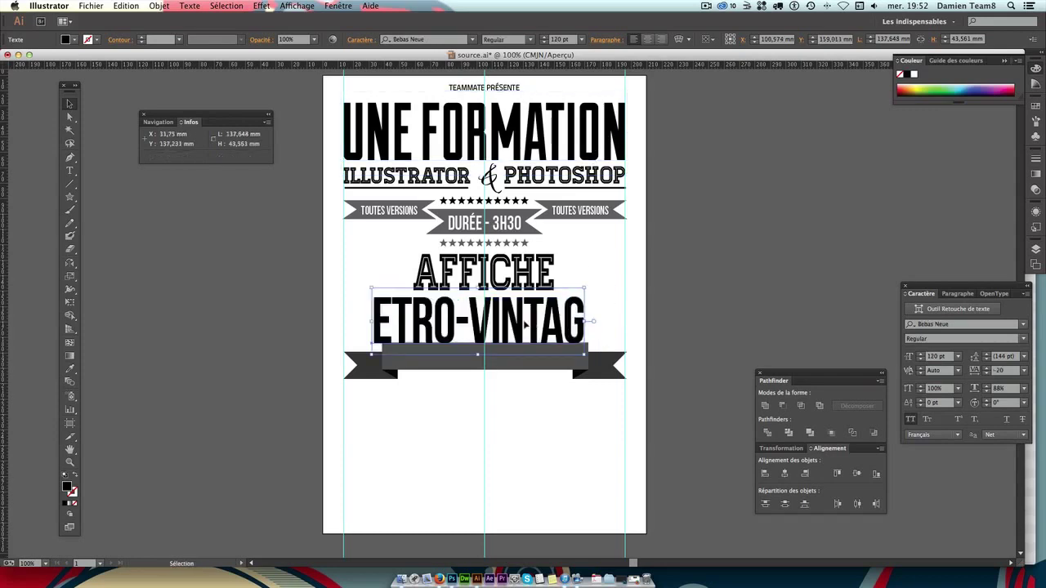
Set ETRO-VINTAG's tracking to 0 and reposition it centred just above the ribbon.
{"action": "left_click", "coordinate": [1005, 370]}
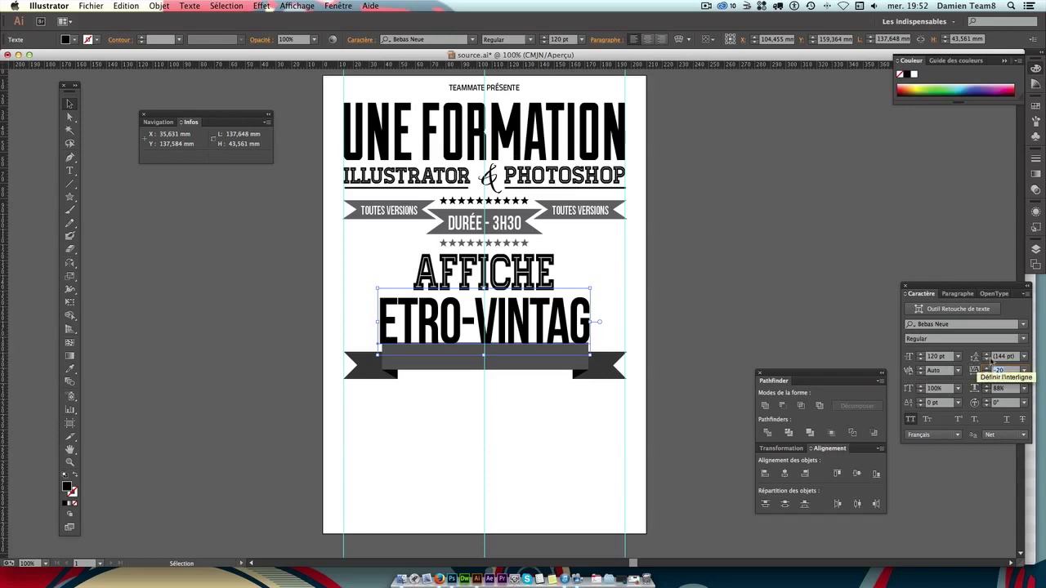
{"action": "type", "text": "0"}
{"action": "key", "text": "Return"}
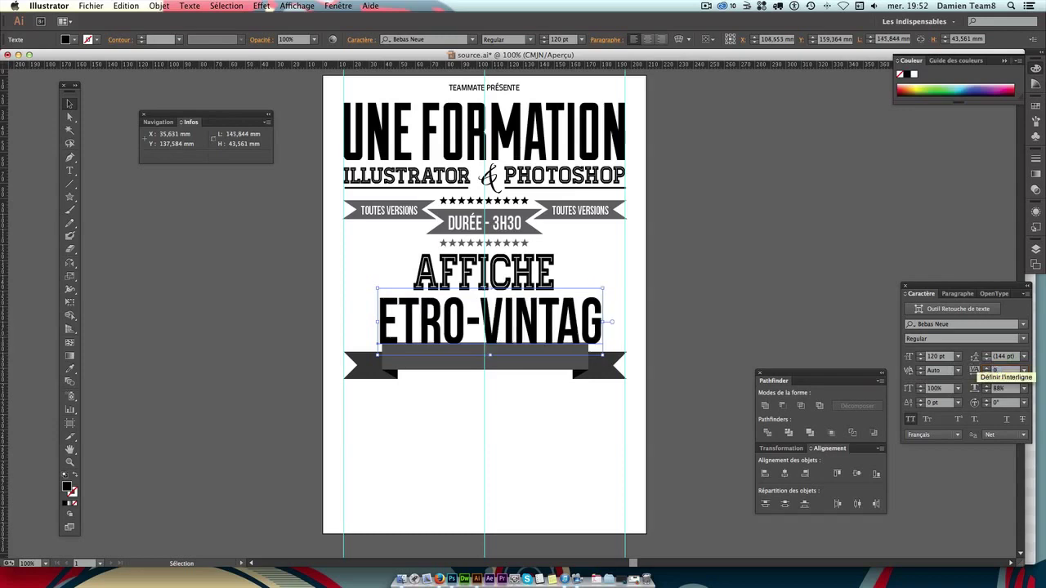
{"action": "key", "text": "Left"}
{"action": "key", "text": "Left"}
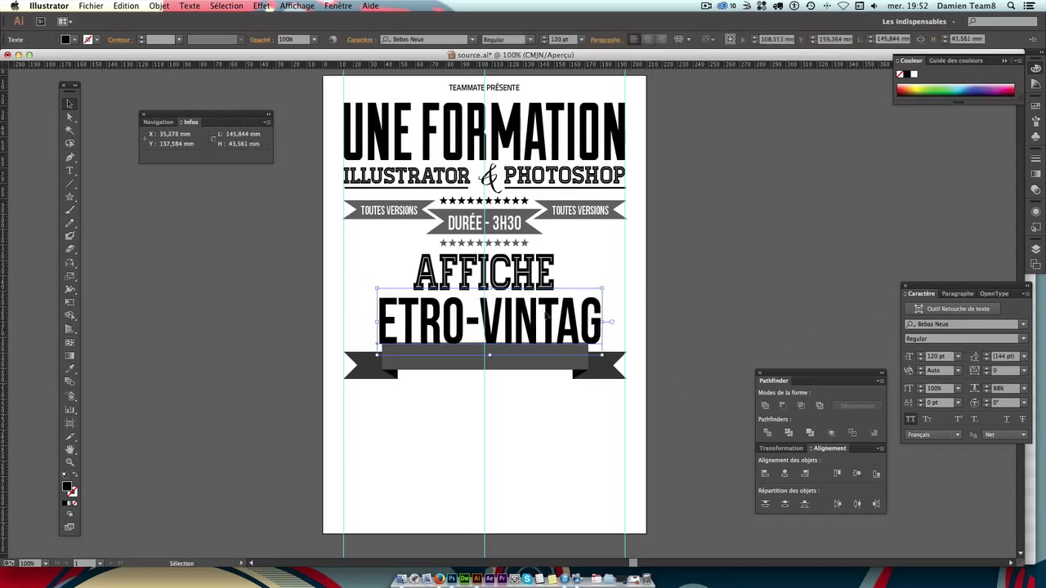
{"action": "key", "text": "Left"}
{"action": "key", "text": "Left"}
{"action": "key", "text": "Left"}
{"action": "key", "text": "Left"}
{"action": "key", "text": "Left"}
{"action": "key", "text": "Left"}
{"action": "key", "text": "Left"}
{"action": "key", "text": "Left"}
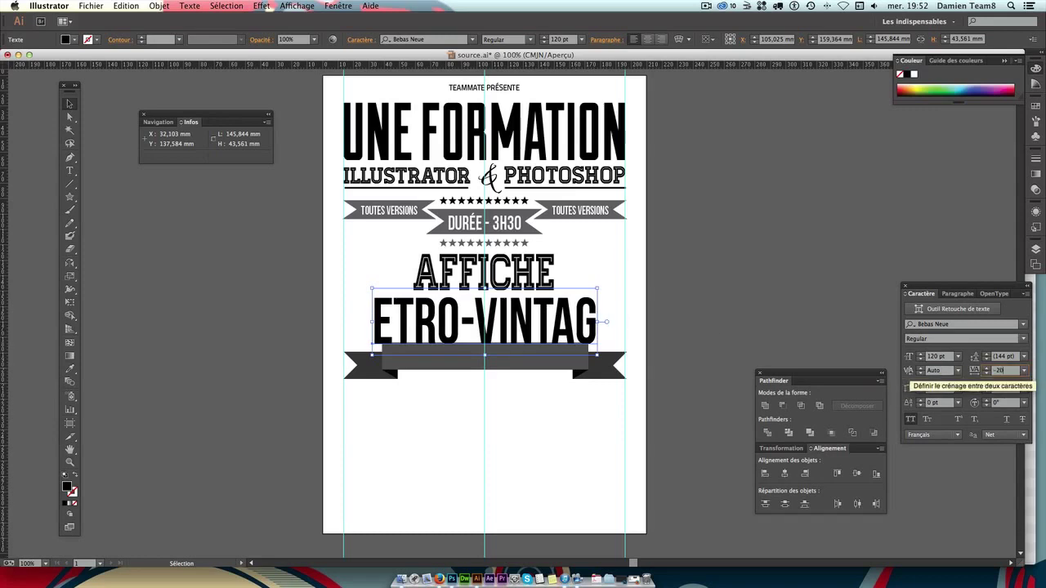
{"action": "left_click", "coordinate": [457, 388]}
{"action": "left_click_drag", "start_coordinate": [404, 331], "coordinate": [399, 345]}
{"action": "left_click", "coordinate": [587, 448]}
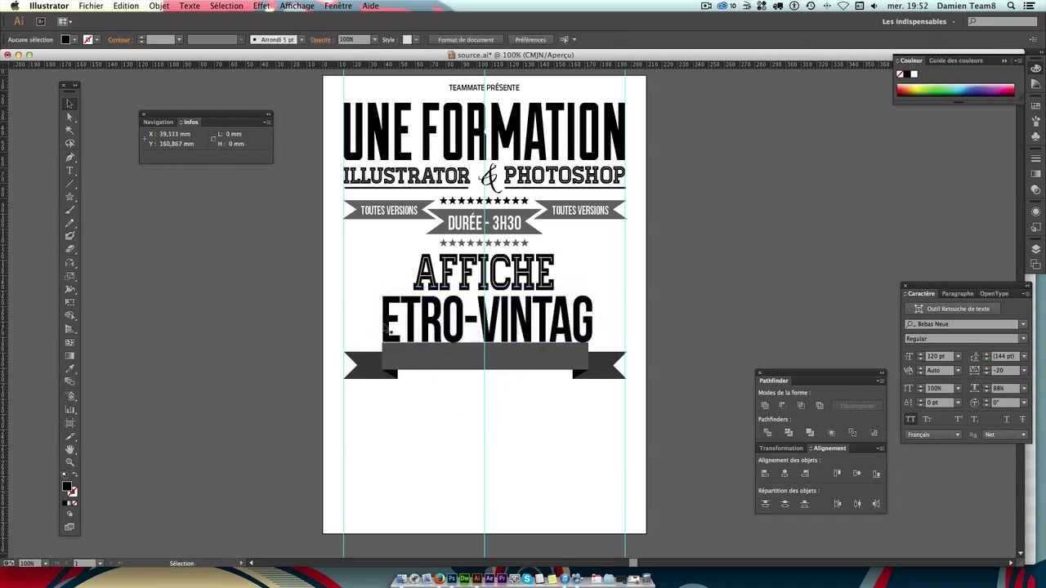
Zoom in to 200% and adjust ETRO-VINTAG's horizontal scale to 86%.
{"action": "key", "text": "ctrl+plus"}
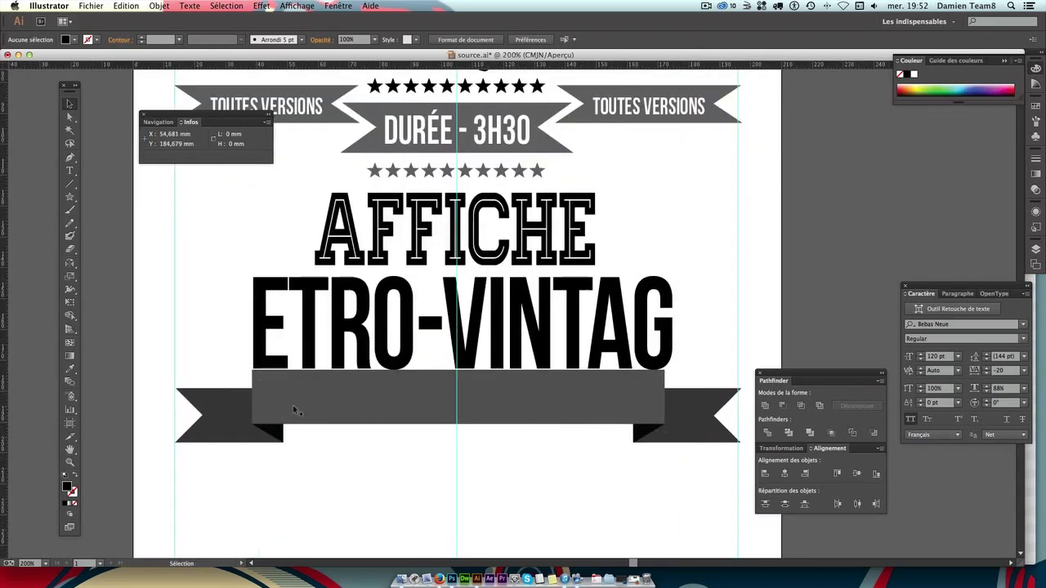
{"action": "left_click", "coordinate": [674, 347]}
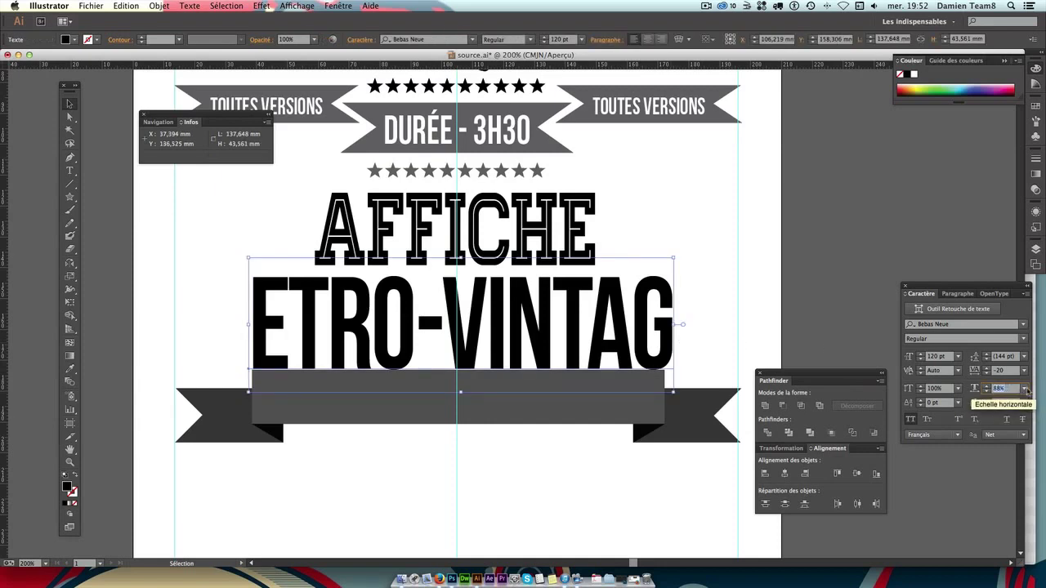
{"action": "type", "text": "8525"}
{"action": "key", "text": "Return"}
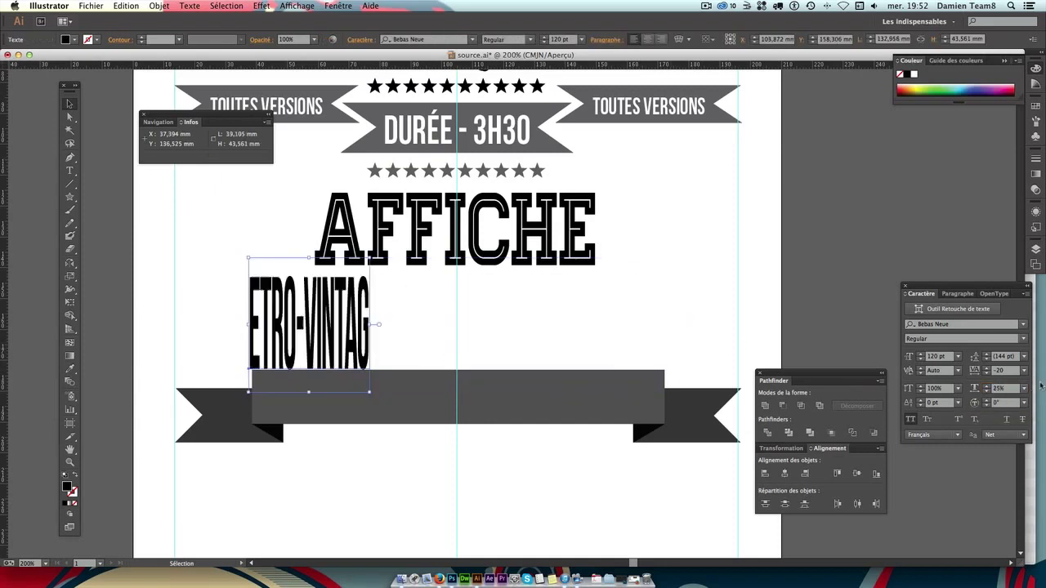
{"action": "type", "text": "85"}
{"action": "key", "text": "Return"}
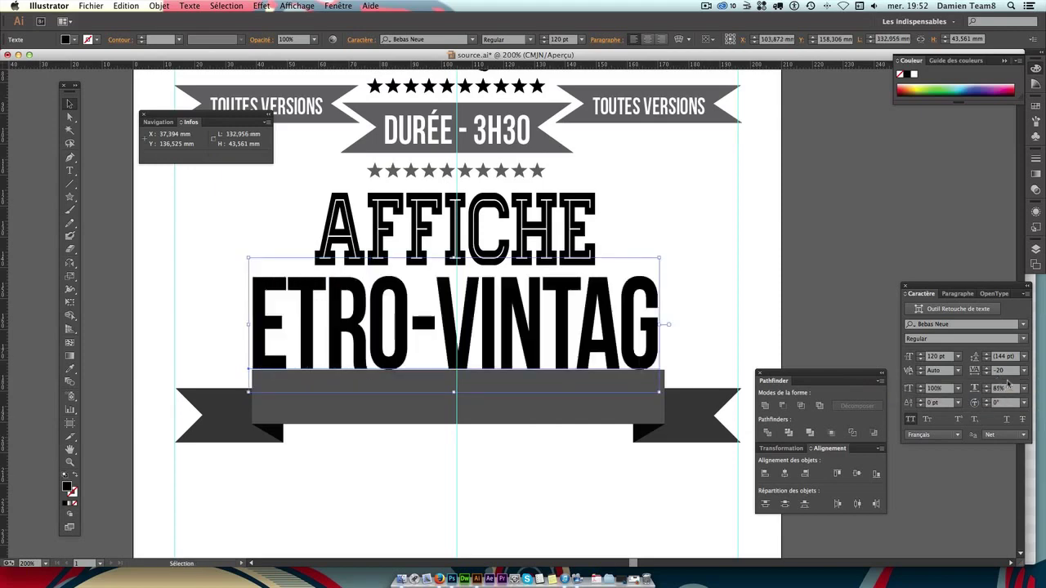
{"action": "type", "text": "86"}
{"action": "key", "text": "Return"}
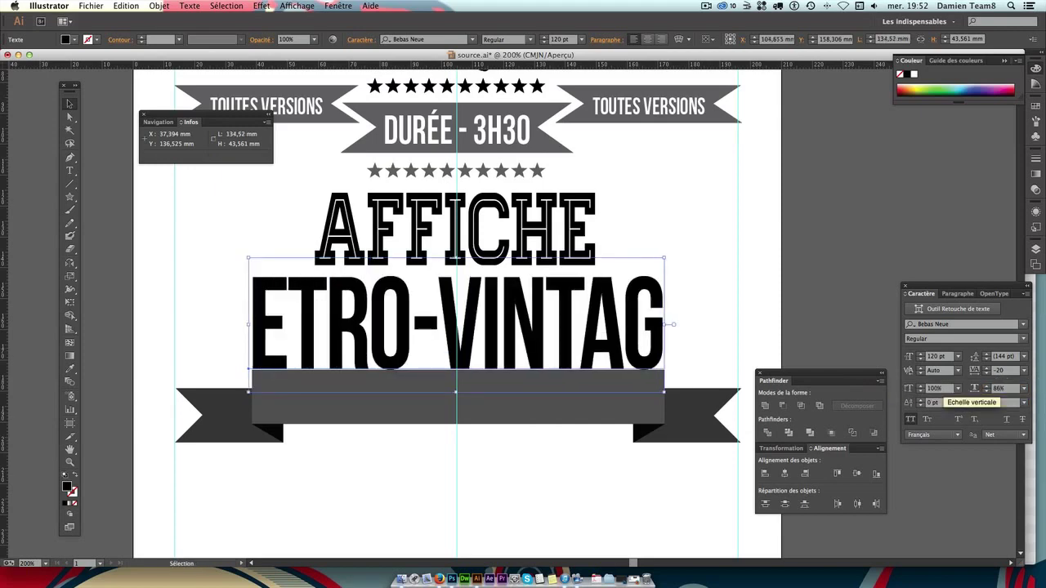
{"action": "left_click", "coordinate": [843, 333]}
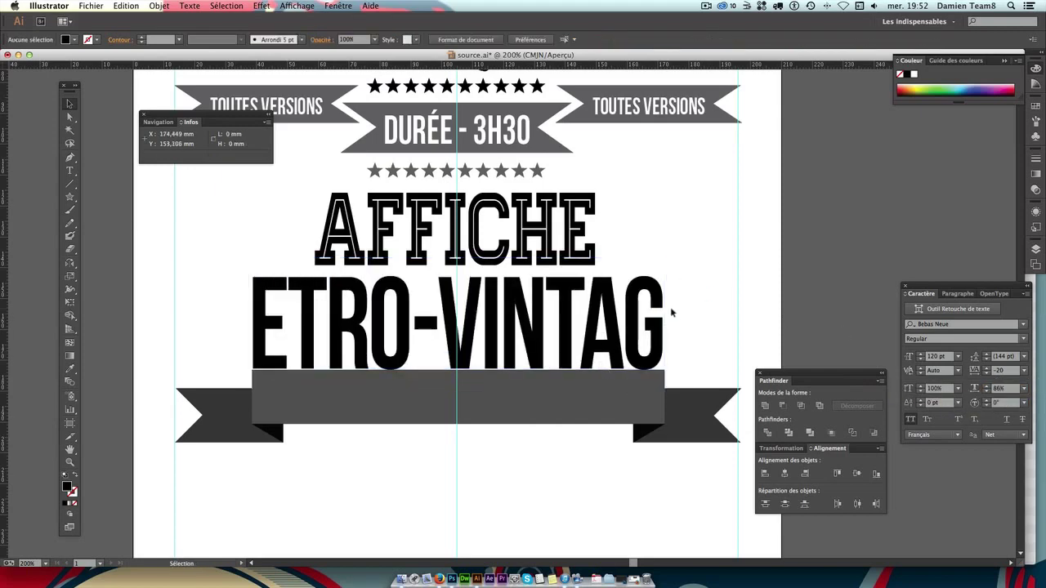
Drag the grey ribbon group slightly lower and nudge ETRO-VINTAG down above it.
{"action": "key", "text": "ctrl+minus"}
{"action": "key", "text": "ctrl+minus"}
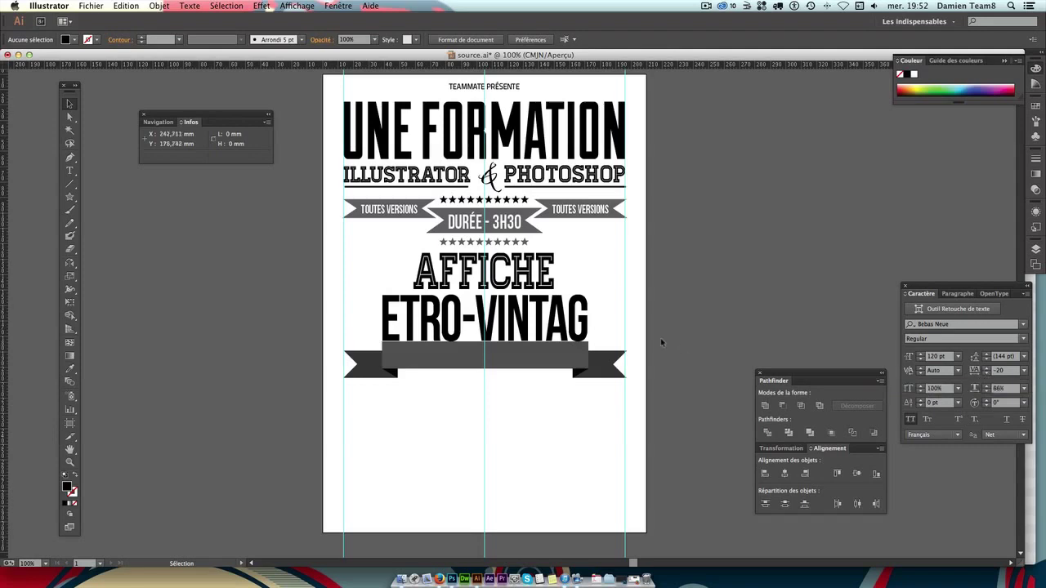
{"action": "left_click", "coordinate": [549, 352]}
{"action": "left_click", "coordinate": [598, 373]}
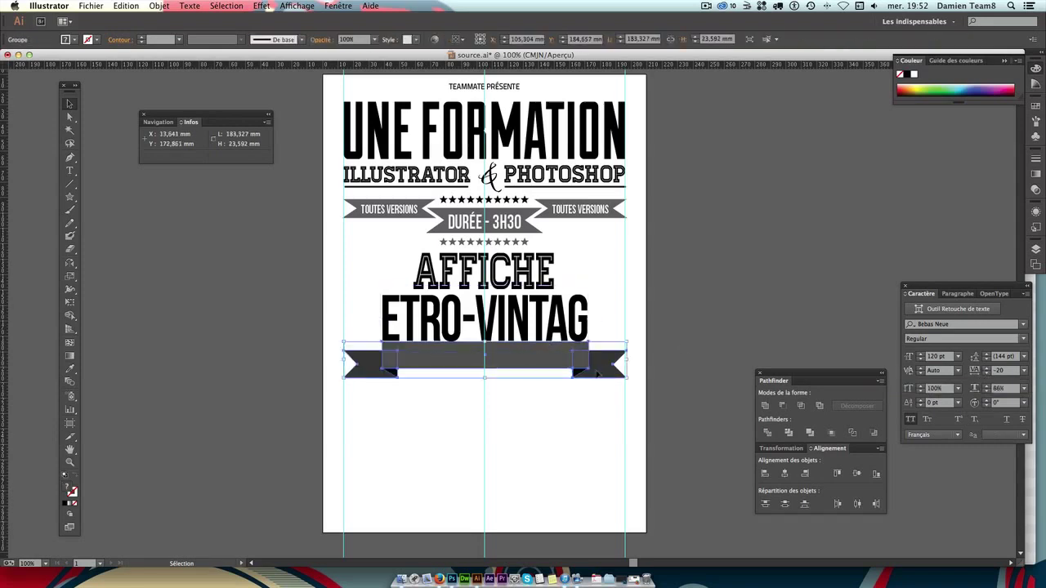
{"action": "left_click_drag", "start_coordinate": [575, 361], "coordinate": [574, 373]}
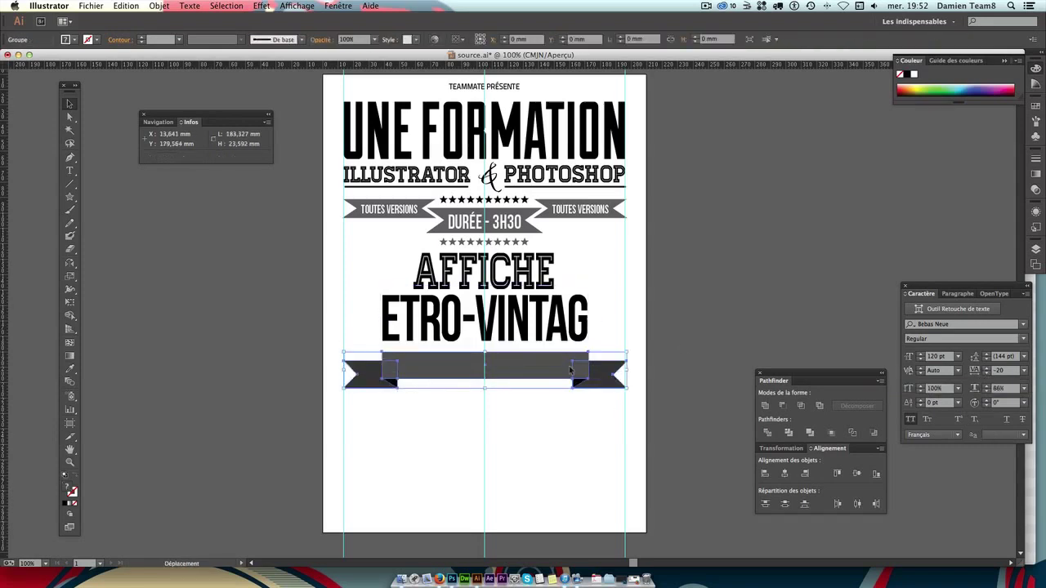
{"action": "left_click", "coordinate": [568, 417]}
{"action": "left_click", "coordinate": [534, 308]}
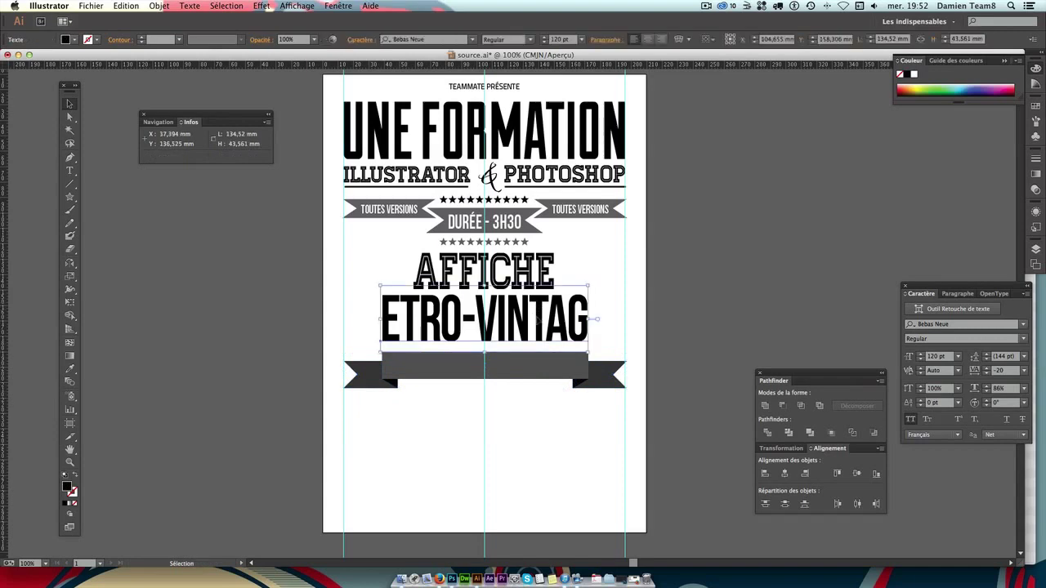
{"action": "left_click_drag", "start_coordinate": [536, 318], "coordinate": [536, 321]}
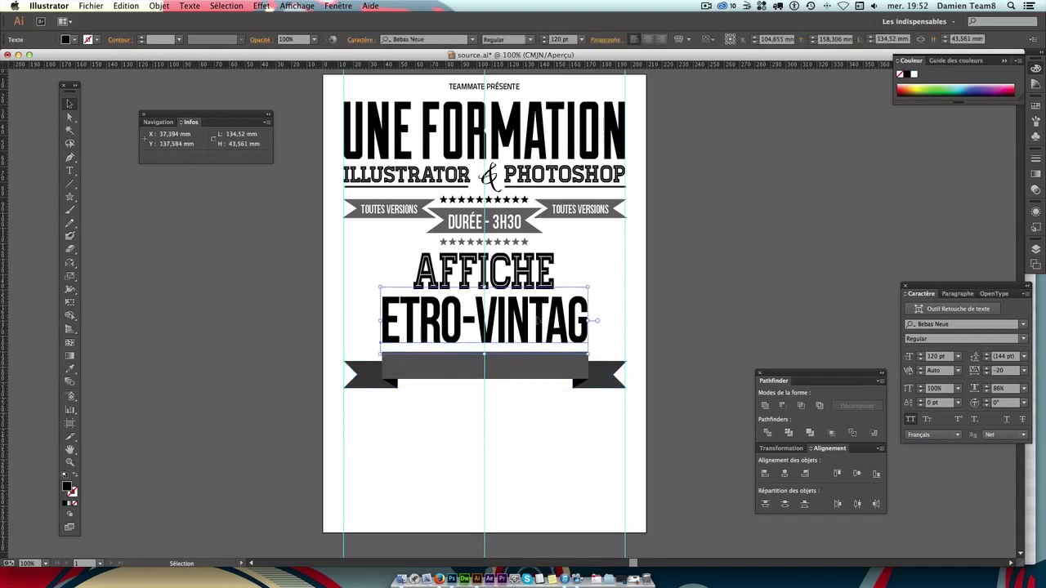
{"action": "left_click", "coordinate": [670, 267]}
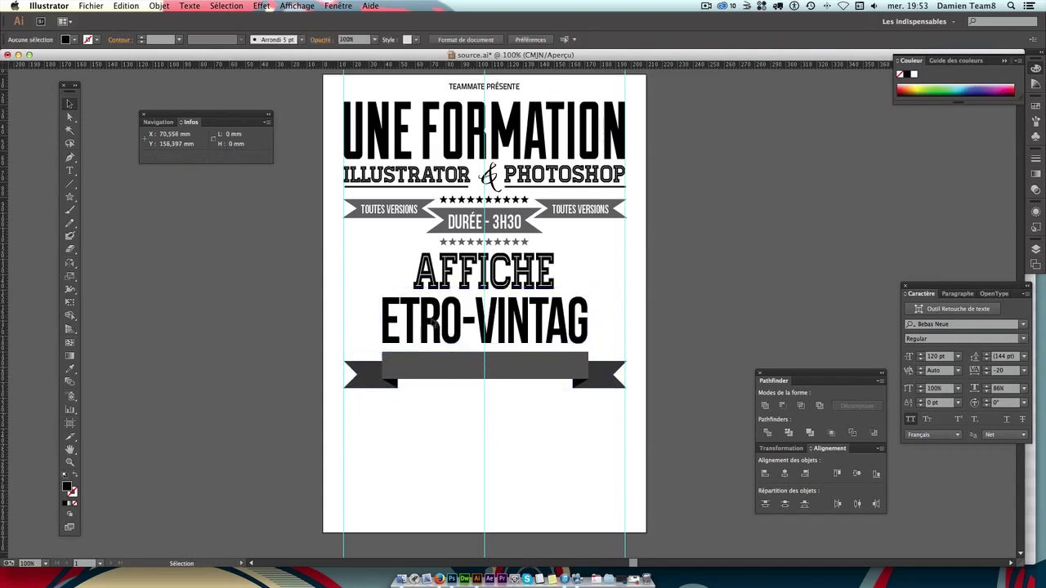
Duplicate ETRO-VINTAG below the ribbon and retype the copy as a single R.
{"action": "left_click_drag", "start_coordinate": [433, 321], "coordinate": [446, 424]}
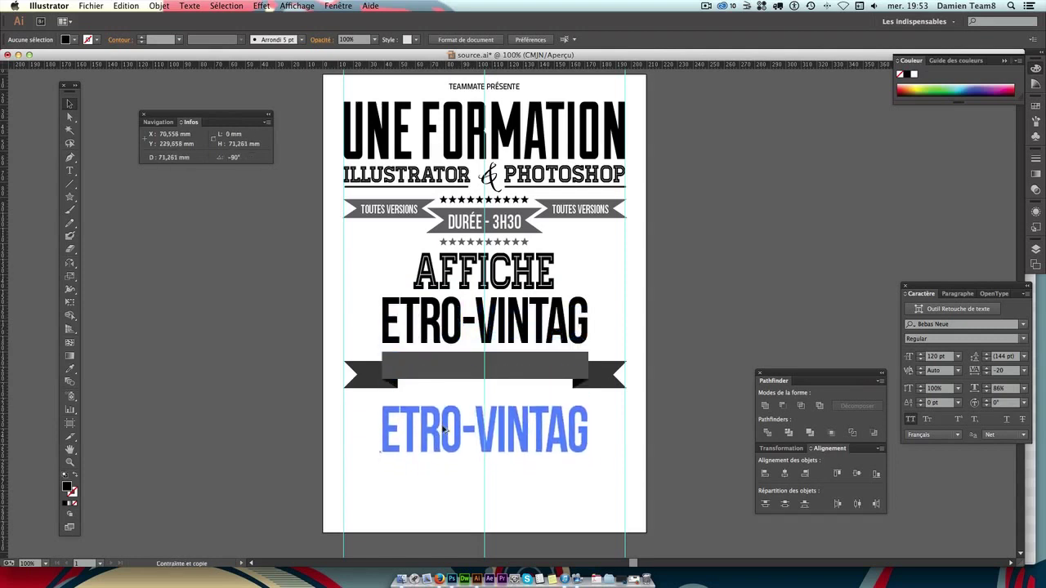
{"action": "double_click", "coordinate": [524, 433]}
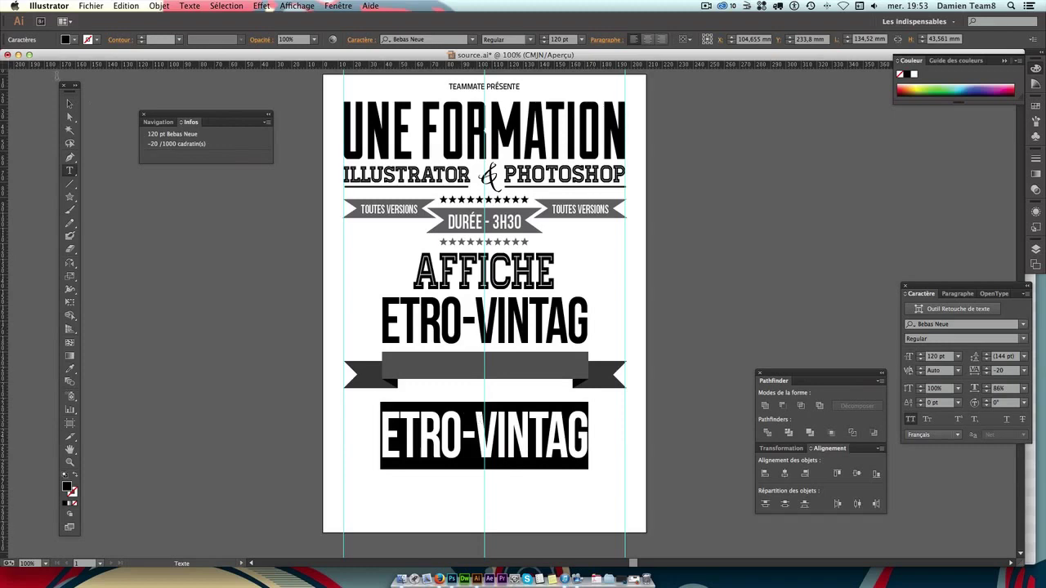
{"action": "left_click", "coordinate": [71, 104]}
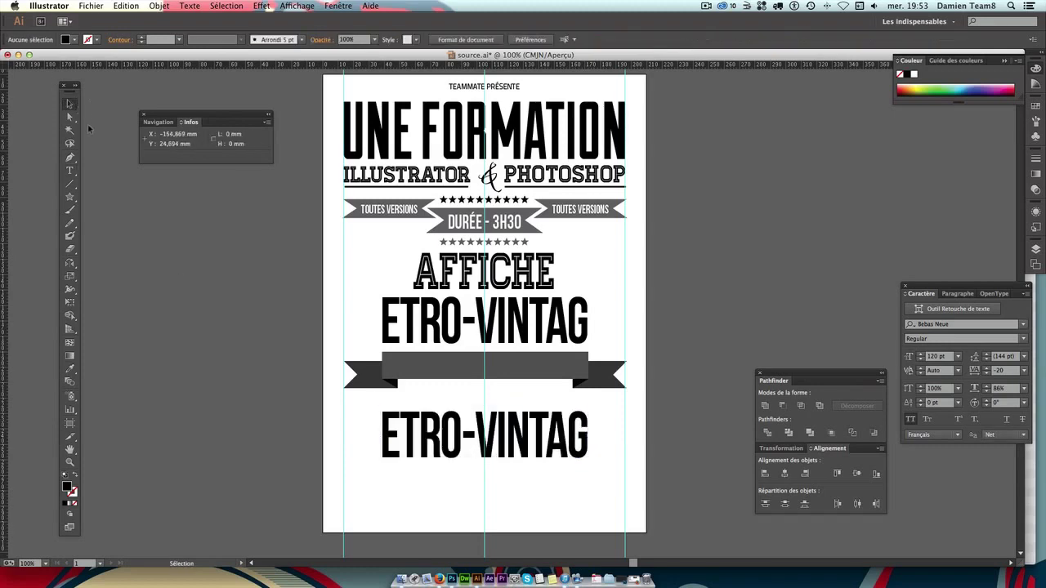
{"action": "left_click", "coordinate": [437, 440]}
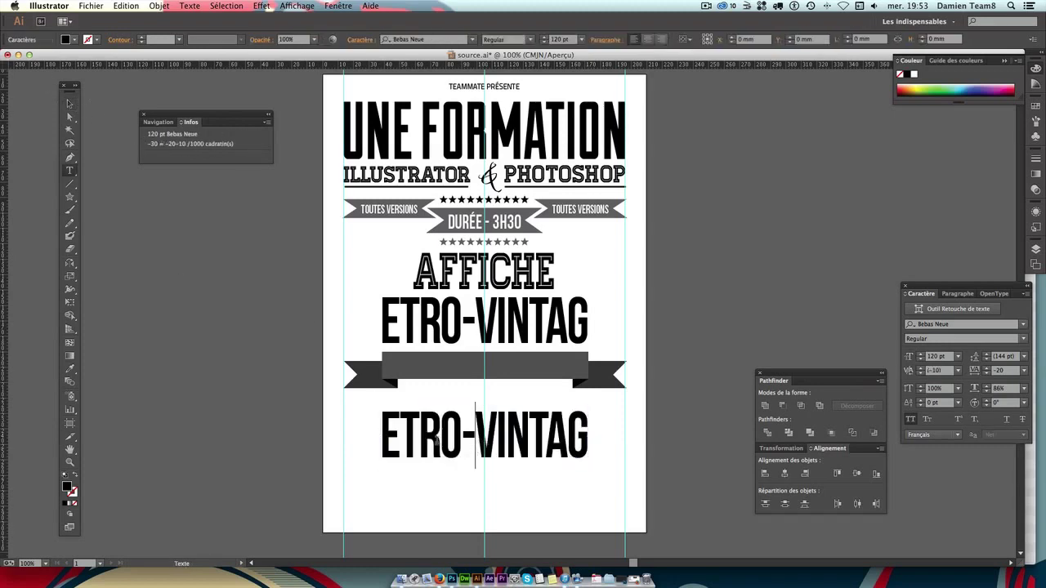
{"action": "double_click", "coordinate": [437, 439]}
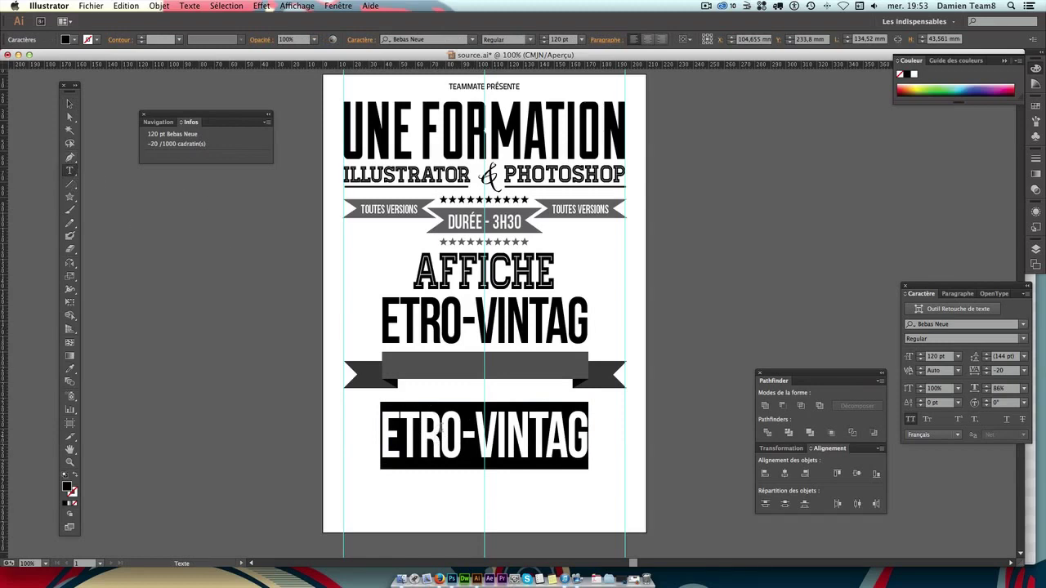
{"action": "type", "text": "R"}
{"action": "left_click", "coordinate": [69, 103]}
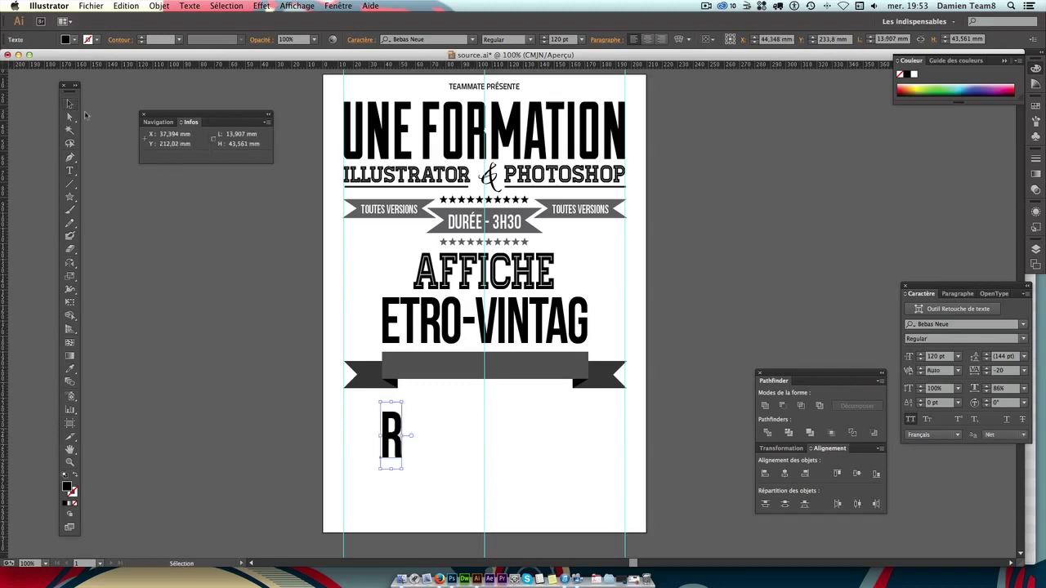
Place the R before ETRO-VINTAG and enlarge it to about 189 pt.
{"action": "left_click_drag", "start_coordinate": [396, 454], "coordinate": [360, 356]}
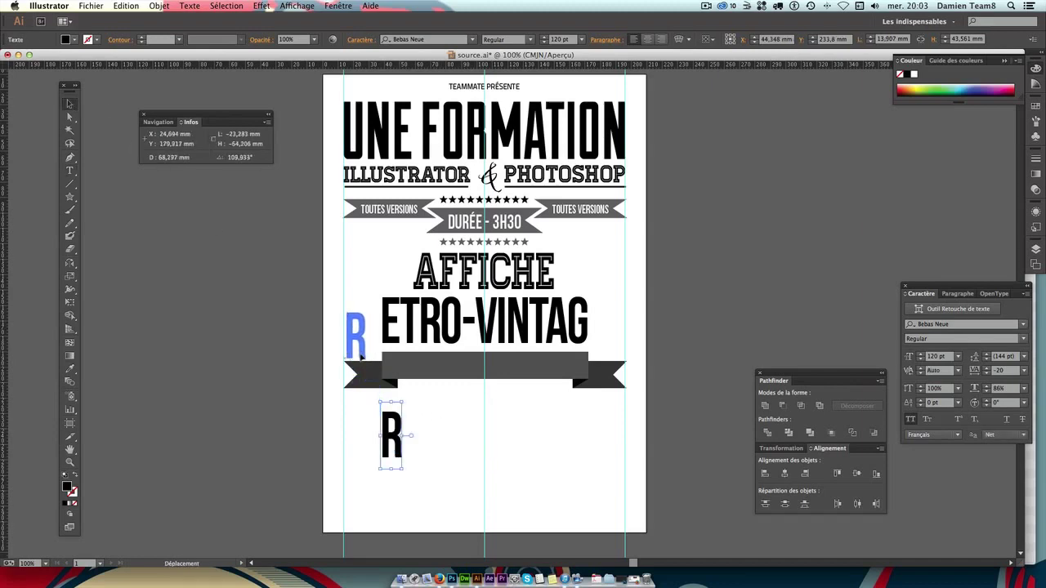
{"action": "left_click_drag", "start_coordinate": [367, 311], "coordinate": [398, 269]}
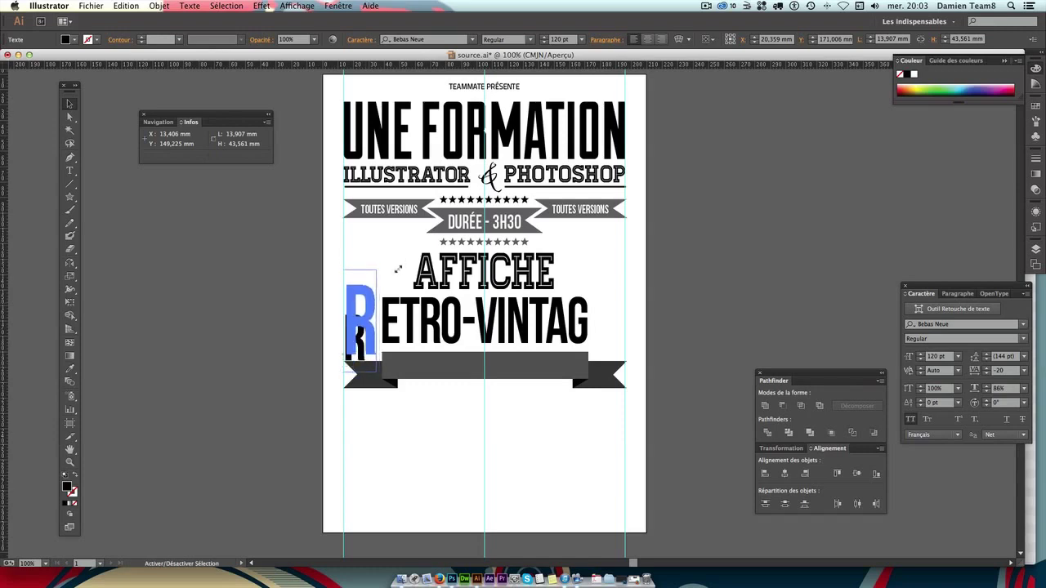
{"action": "left_click_drag", "start_coordinate": [398, 269], "coordinate": [377, 266]}
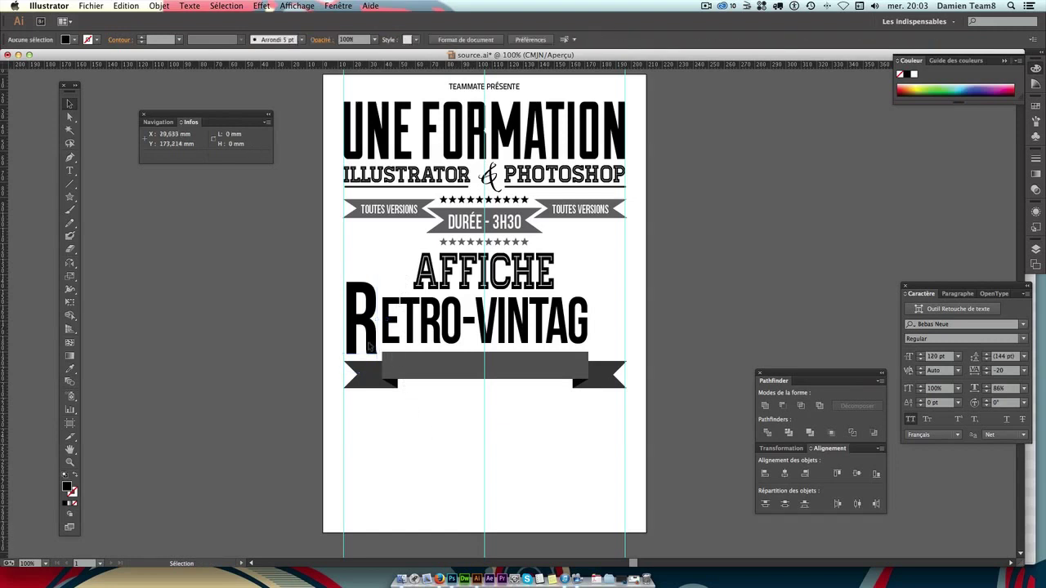
{"action": "left_click", "coordinate": [471, 418]}
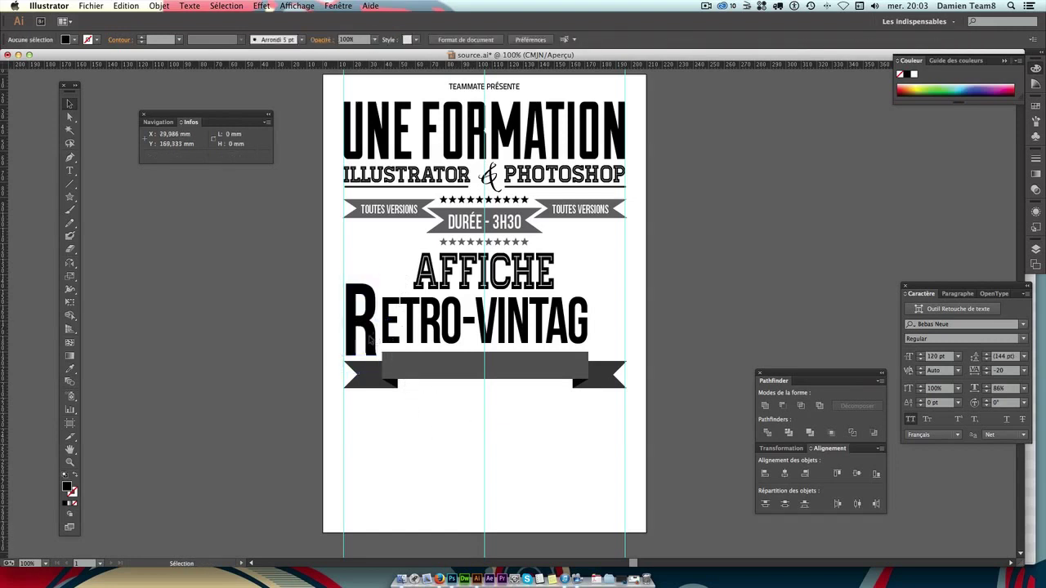
Nudge the R into line and stretch it slightly taller, to about 194.83 pt.
{"action": "left_click", "coordinate": [370, 339]}
{"action": "left_click", "coordinate": [503, 421]}
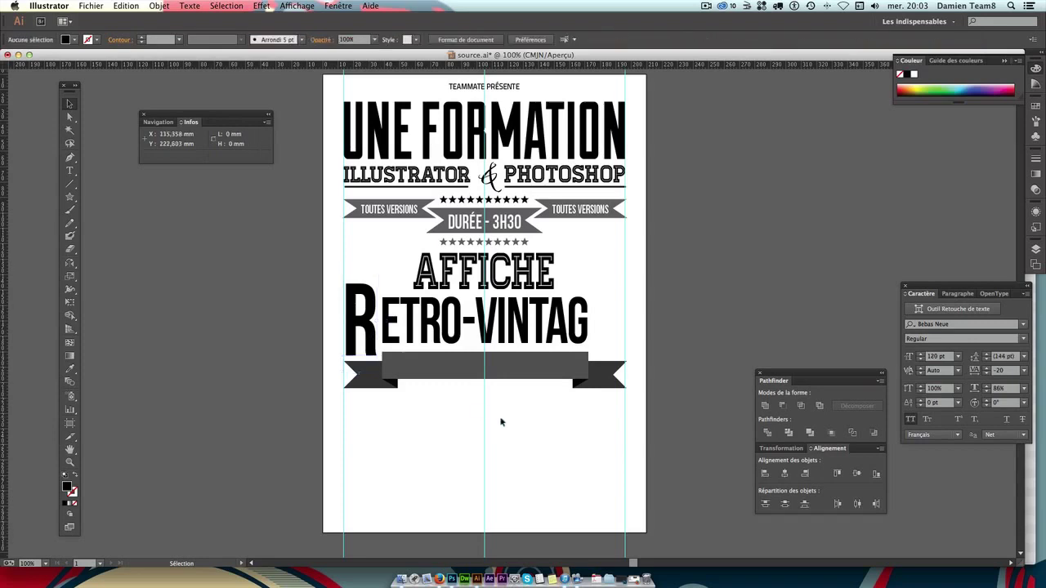
{"action": "left_click", "coordinate": [370, 332]}
{"action": "key", "text": "Left"}
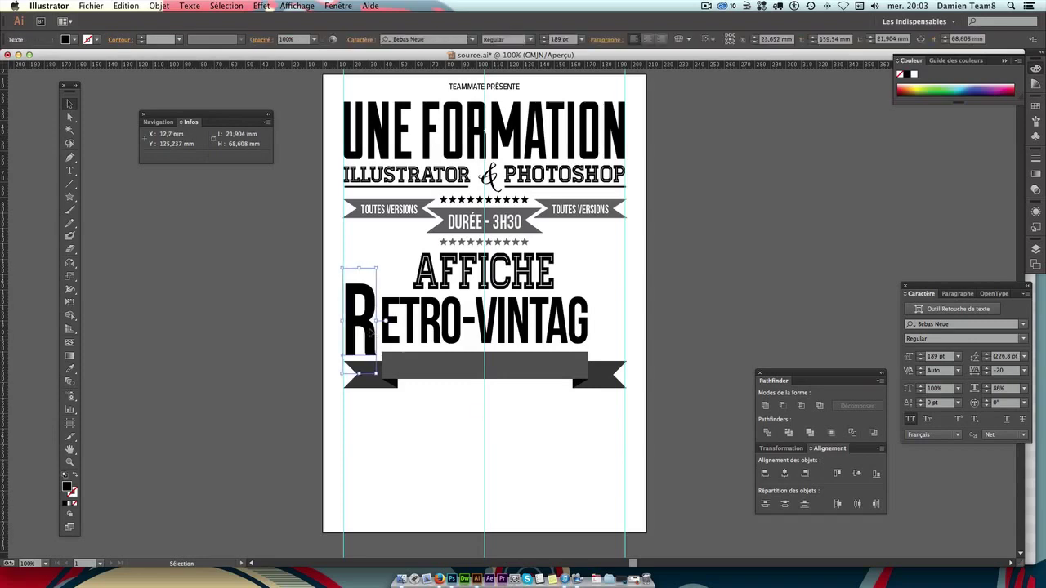
{"action": "key", "text": "Left"}
{"action": "key", "text": "Left"}
{"action": "key", "text": "Left"}
{"action": "key", "text": "Right"}
{"action": "key", "text": "Left"}
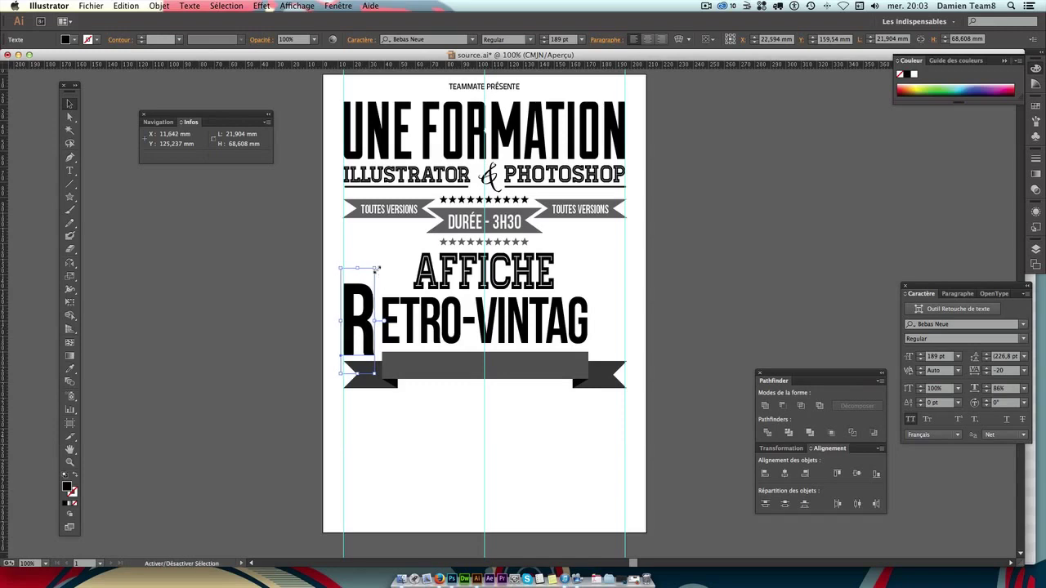
{"action": "left_click_drag", "start_coordinate": [377, 268], "coordinate": [378, 264]}
{"action": "left_click", "coordinate": [502, 455]}
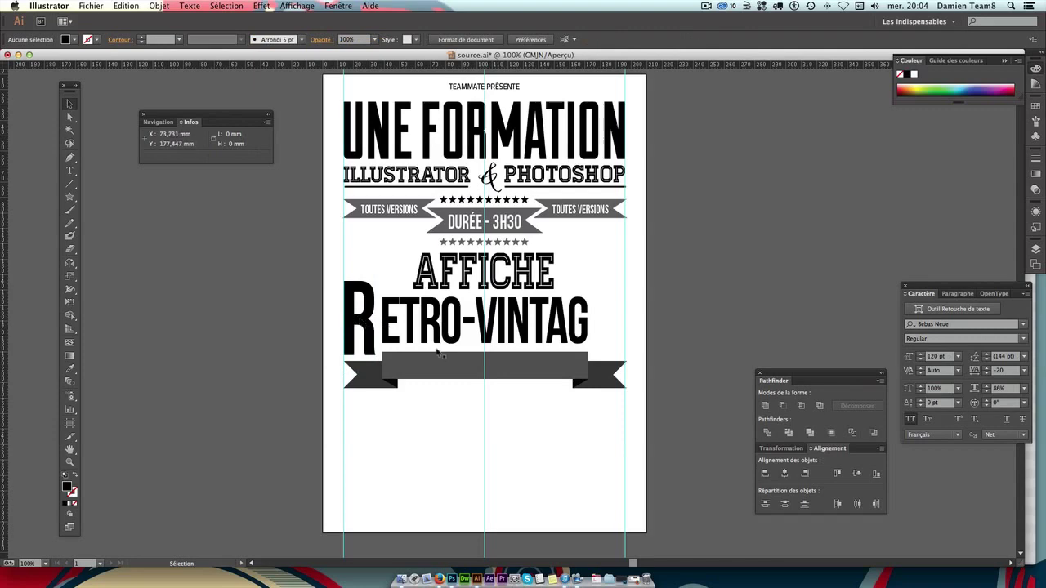
{"action": "left_click", "coordinate": [376, 346]}
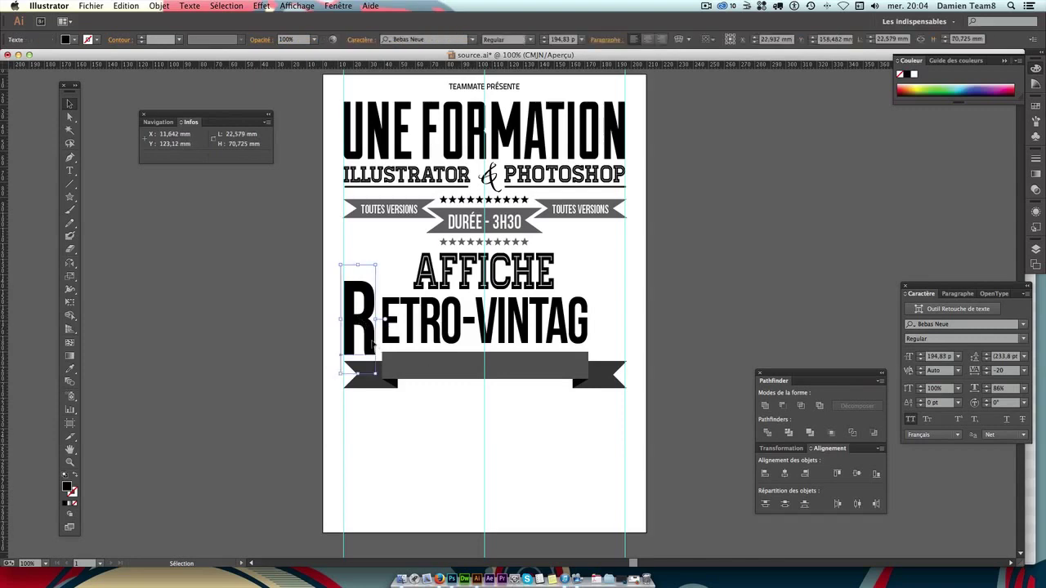
{"action": "left_click", "coordinate": [447, 438]}
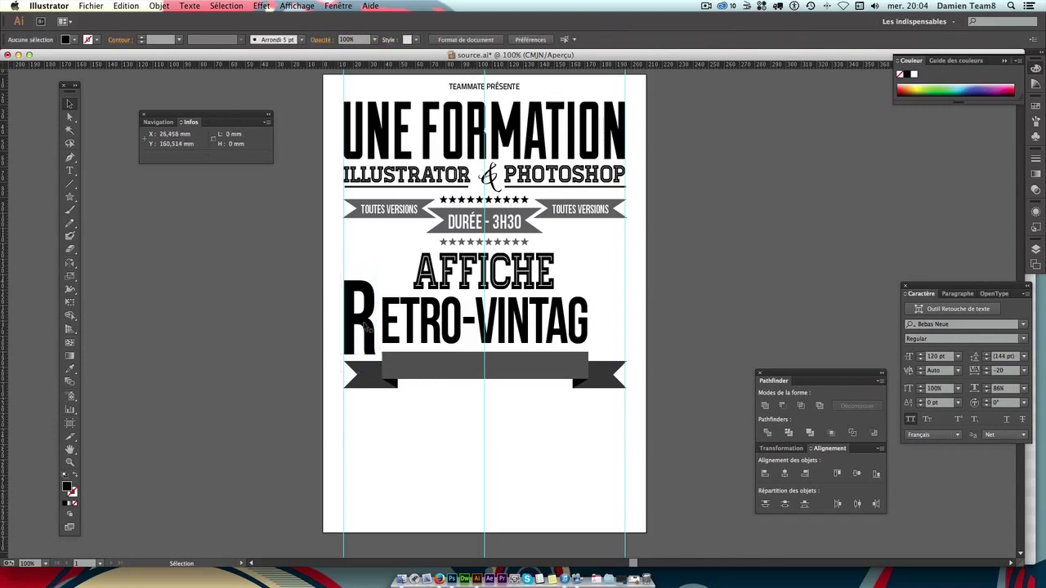
Duplicate the big R to the end of the line and retype it as E.
{"action": "left_click_drag", "start_coordinate": [366, 325], "coordinate": [598, 324]}
{"action": "double_click", "coordinate": [613, 323]}
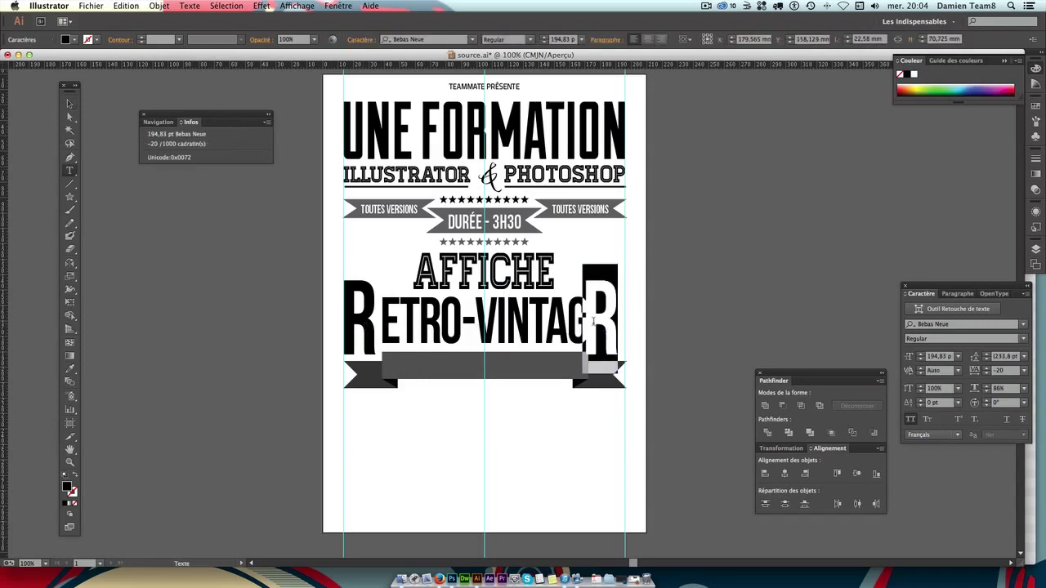
{"action": "type", "text": "e"}
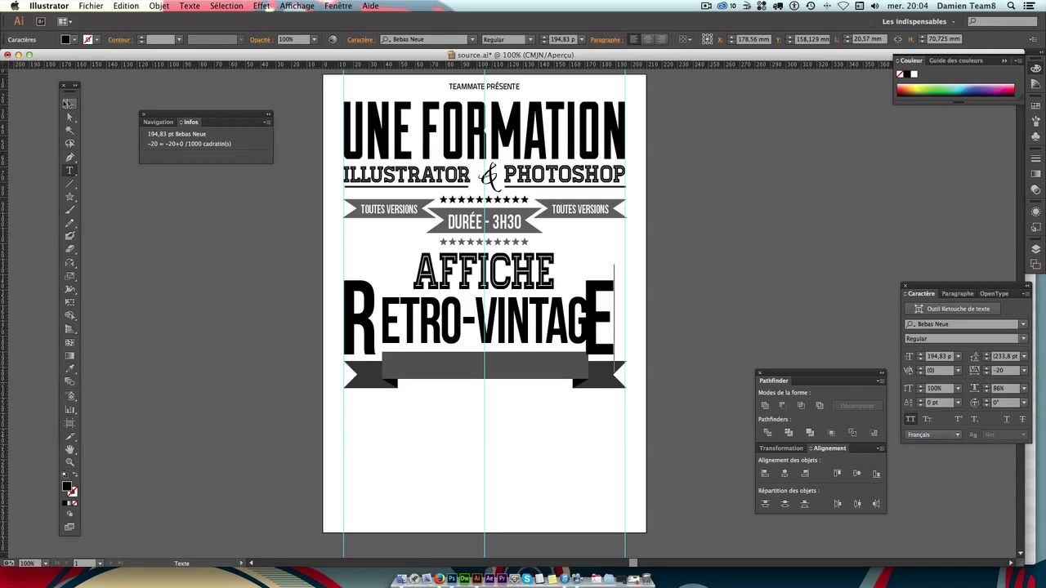
{"action": "left_click", "coordinate": [70, 105]}
Fine-tune the E's position and shift ETRO-VINTAG slightly right between R and E.
{"action": "left_click_drag", "start_coordinate": [608, 294], "coordinate": [614, 294]}
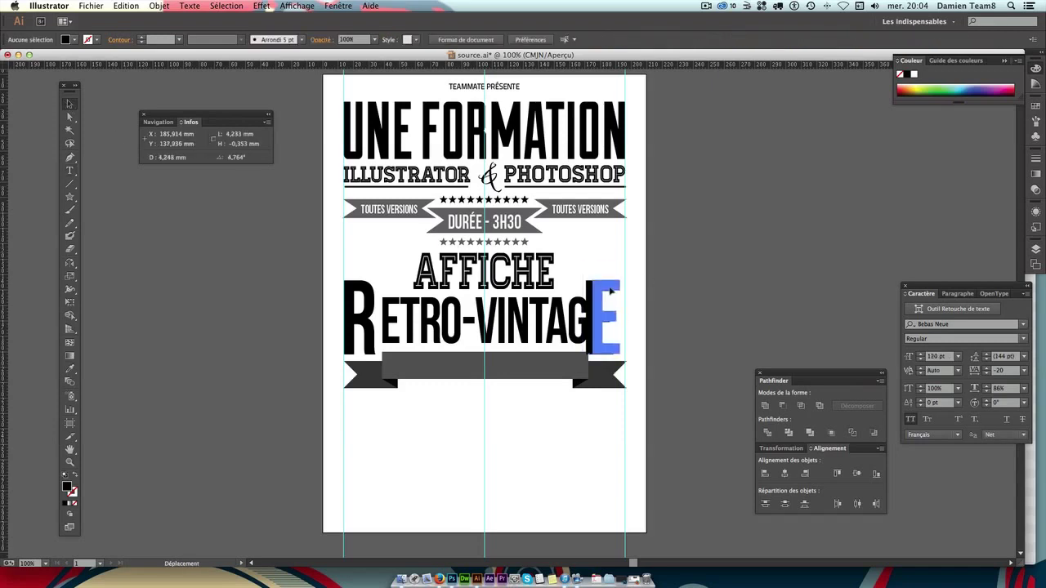
{"action": "left_click", "coordinate": [642, 360]}
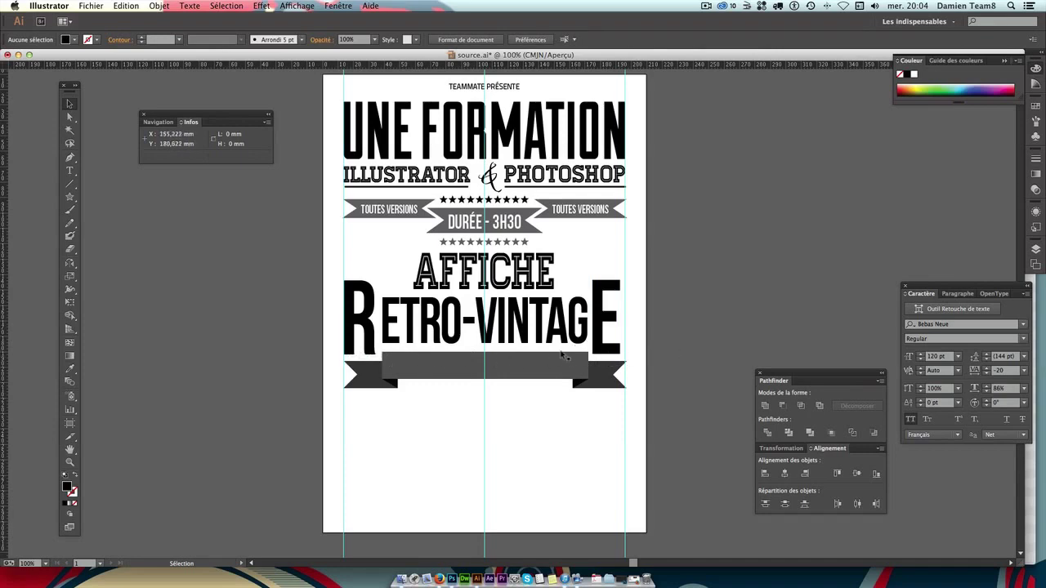
{"action": "left_click", "coordinate": [611, 297]}
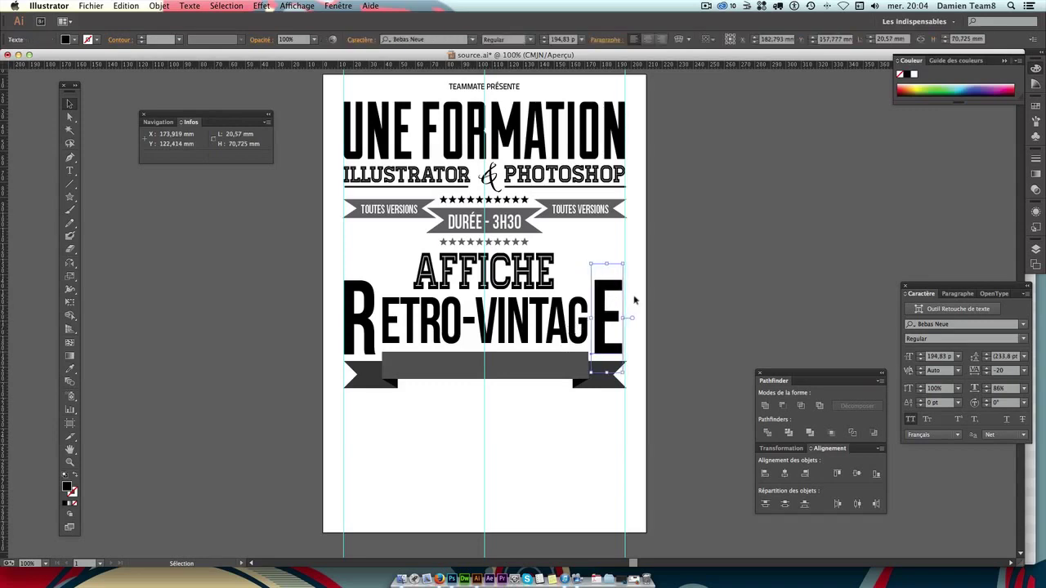
{"action": "key", "text": "Right"}
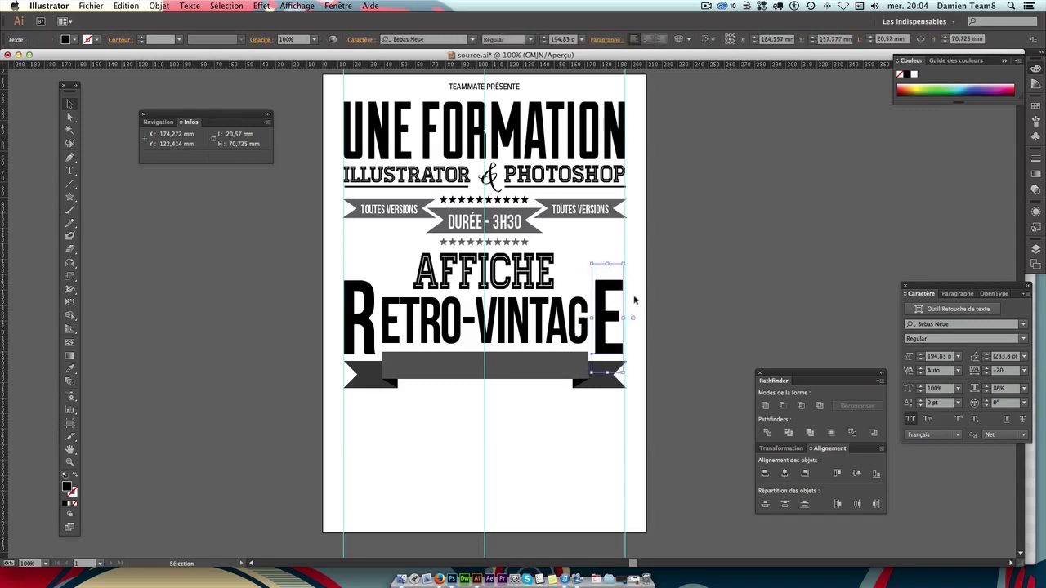
{"action": "left_click", "coordinate": [702, 289]}
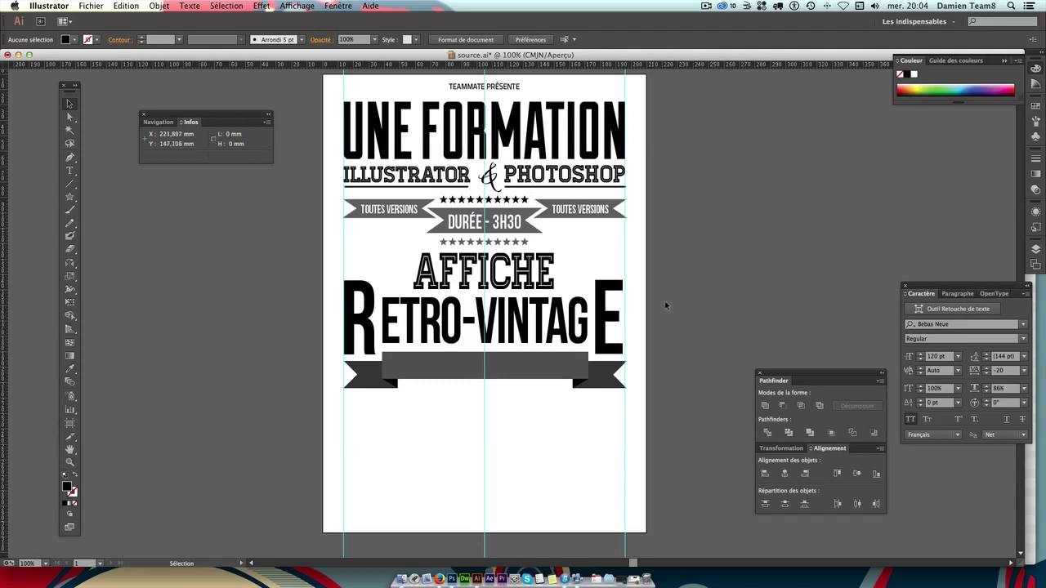
{"action": "left_click", "coordinate": [560, 329]}
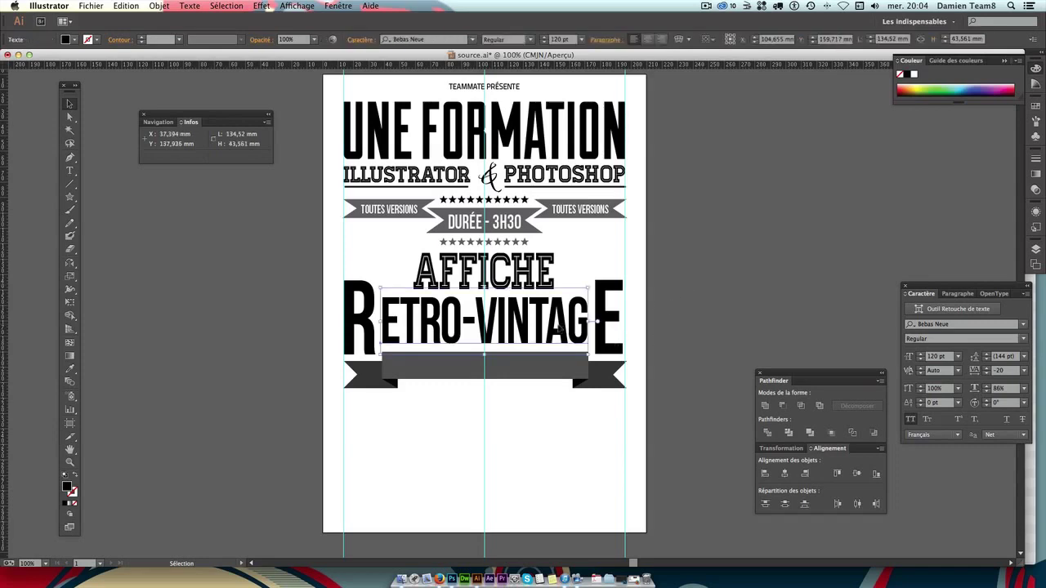
{"action": "left_click_drag", "start_coordinate": [559, 330], "coordinate": [560, 330]}
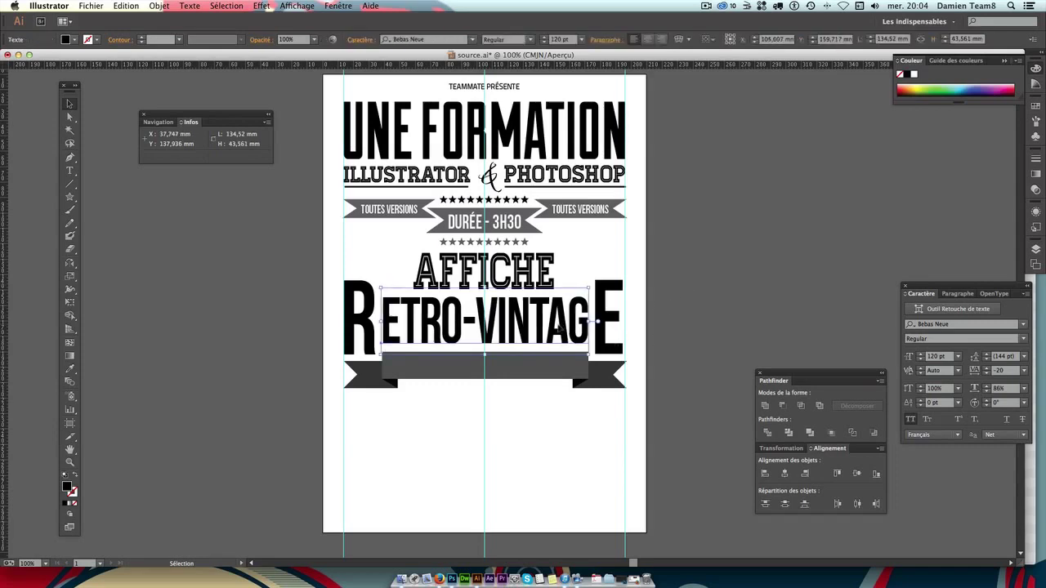
{"action": "left_click", "coordinate": [651, 313]}
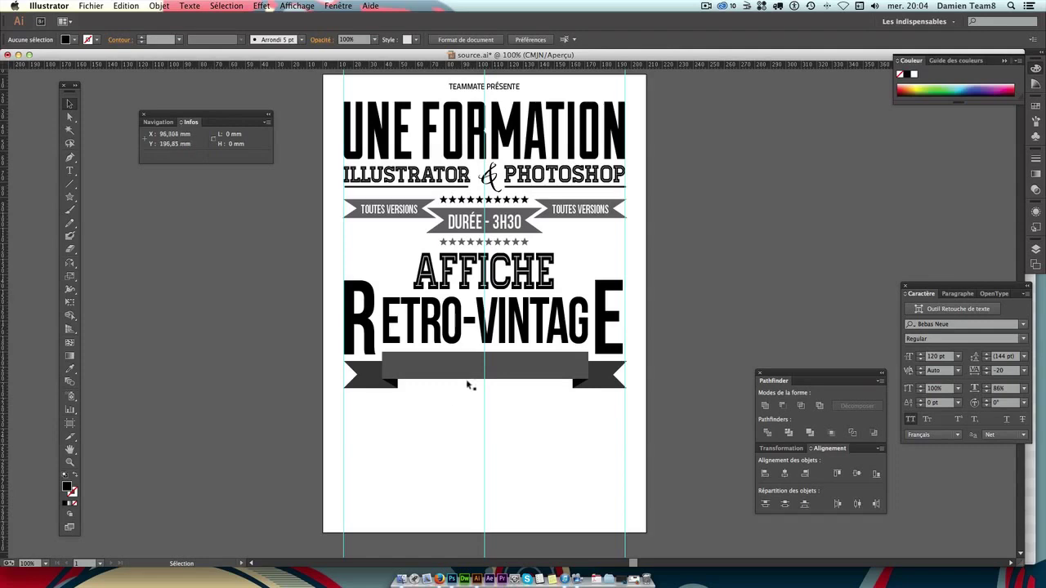
At 200% zoom, draw a small black 3-point star triangle below the ribbon and rotate it 90° to point left.
{"action": "scroll", "coordinate": [425, 351], "scroll_direction": "down", "scroll_amount": 3}
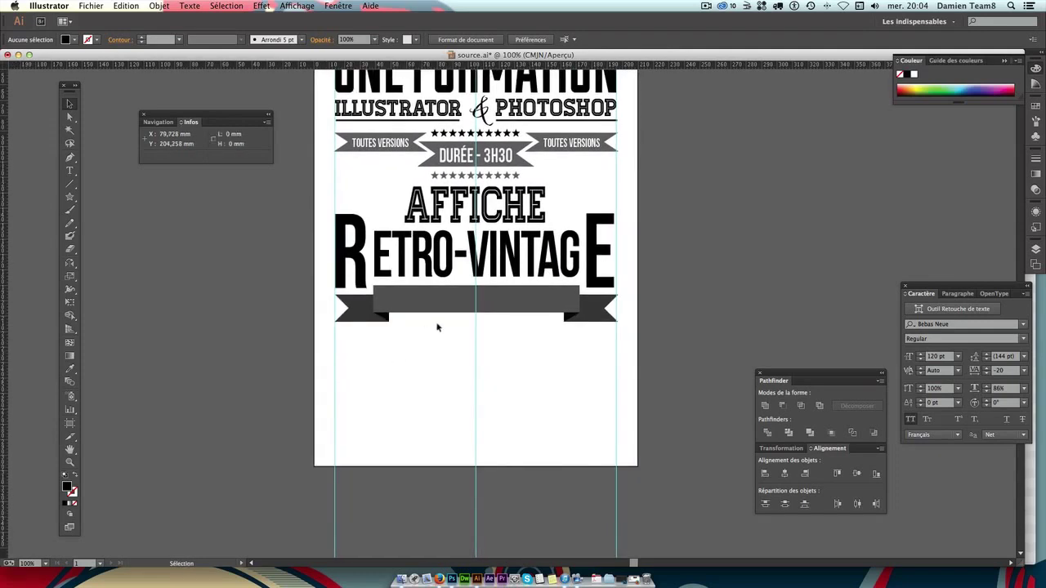
{"action": "key", "text": "super+plus"}
{"action": "scroll", "coordinate": [129, 232], "scroll_direction": "down", "scroll_amount": 3}
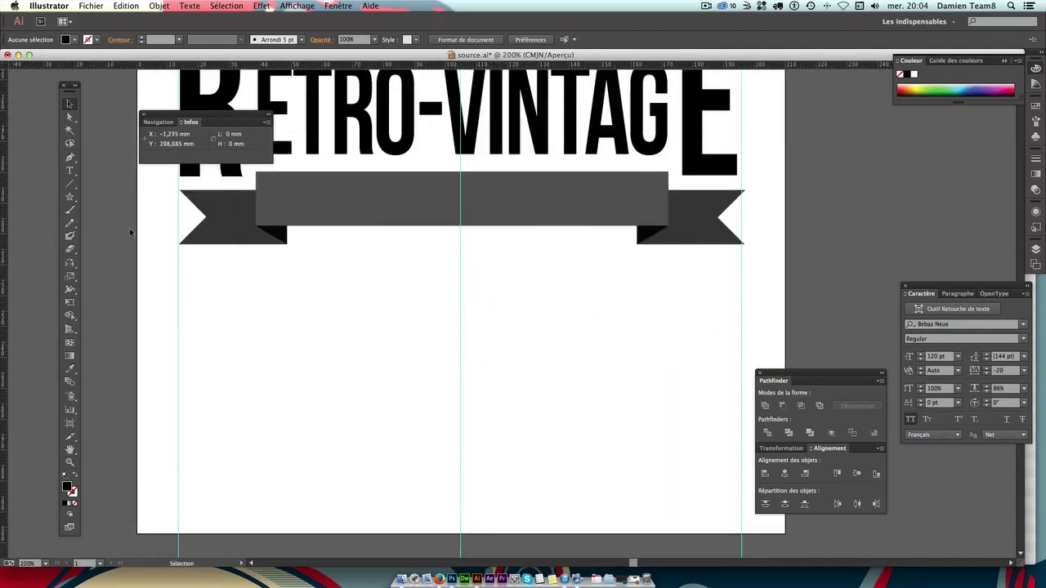
{"action": "left_click_drag", "start_coordinate": [69, 196], "coordinate": [114, 250]}
{"action": "left_click_drag", "start_coordinate": [518, 299], "coordinate": [489, 308]}
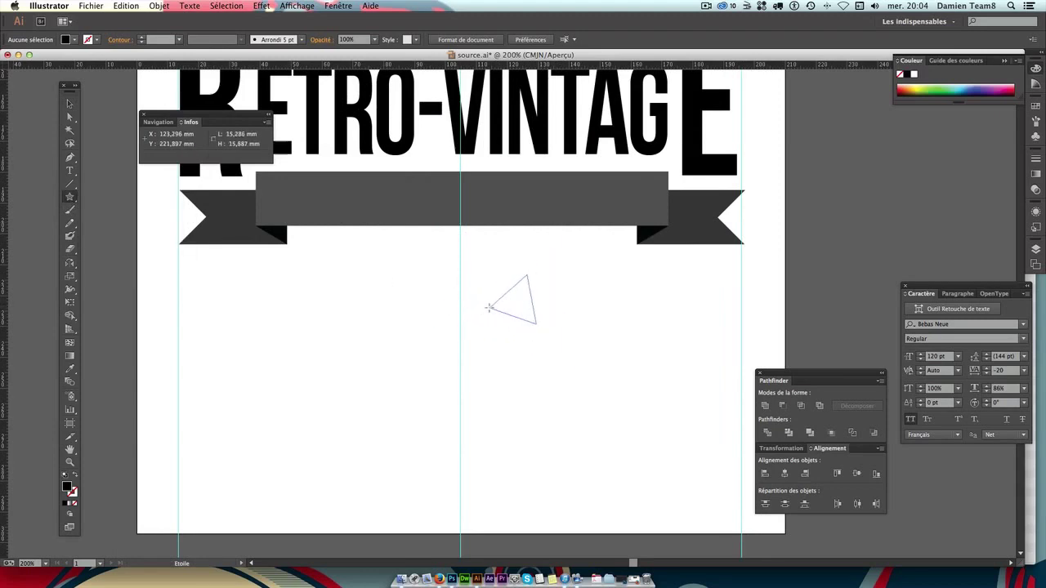
{"action": "left_click_drag", "start_coordinate": [489, 307], "coordinate": [489, 317]}
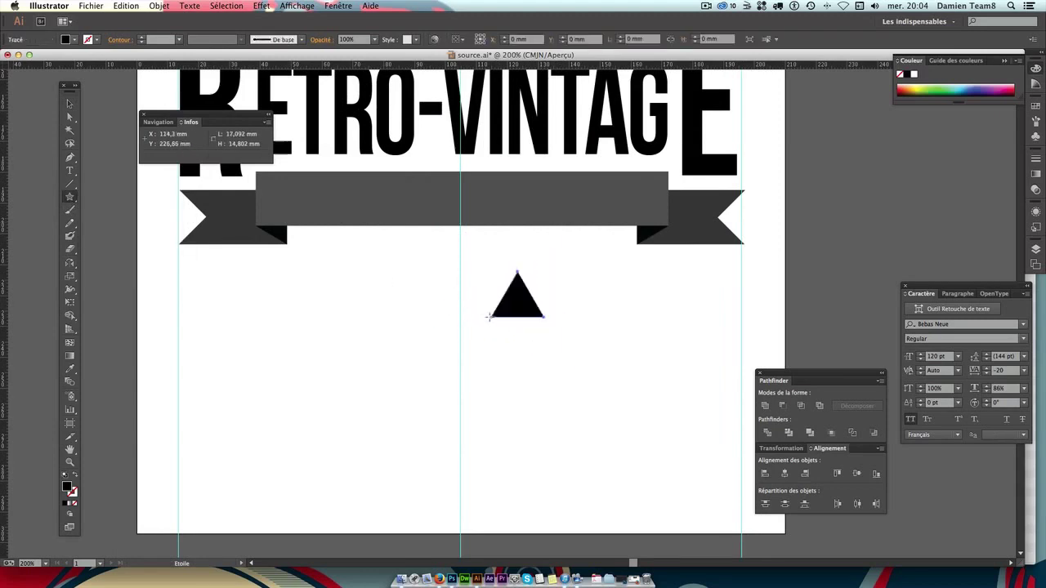
{"action": "key", "text": "v"}
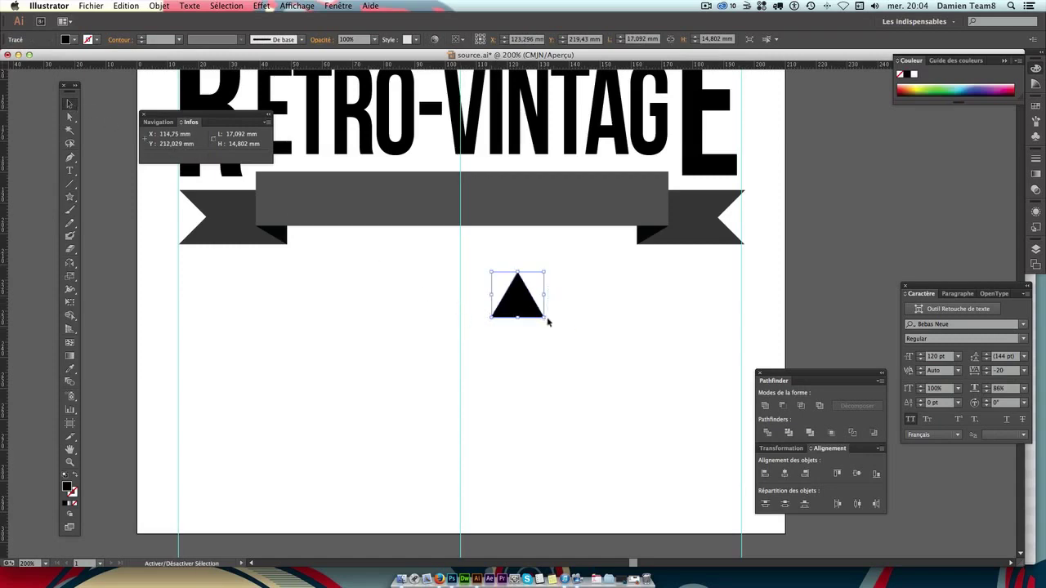
{"action": "left_click_drag", "start_coordinate": [547, 320], "coordinate": [544, 269]}
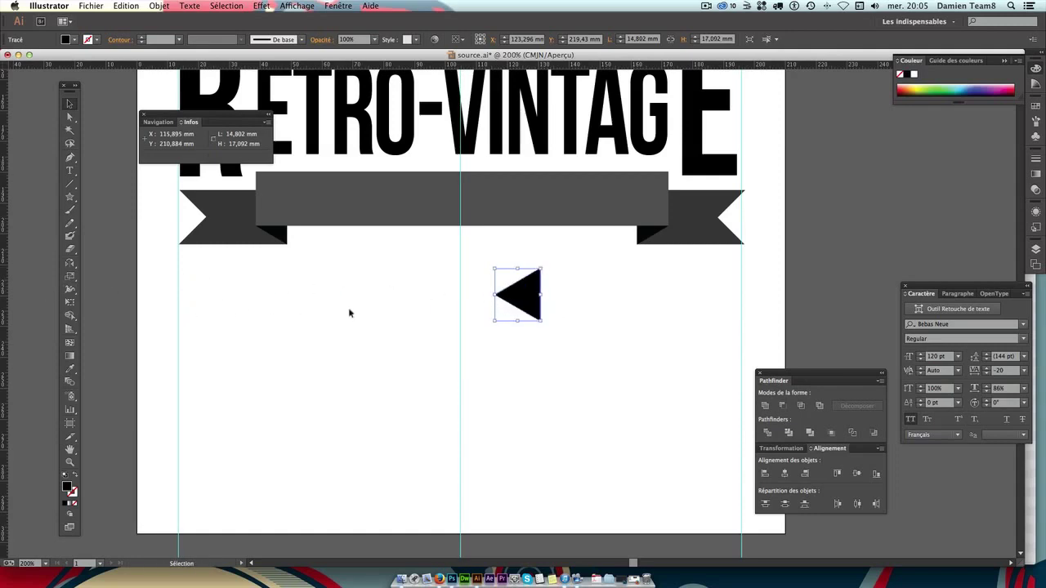
Stretch the triangle into a long left-pointing wedge and place a copy flipped to point right.
{"action": "left_click_drag", "start_coordinate": [494, 296], "coordinate": [307, 294]}
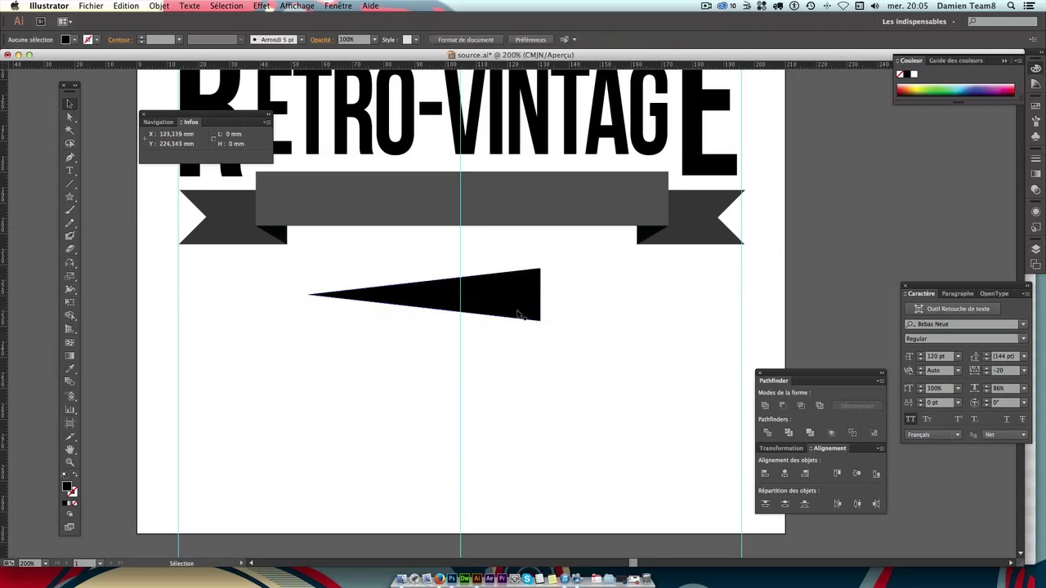
{"action": "left_click_drag", "start_coordinate": [523, 313], "coordinate": [616, 313]}
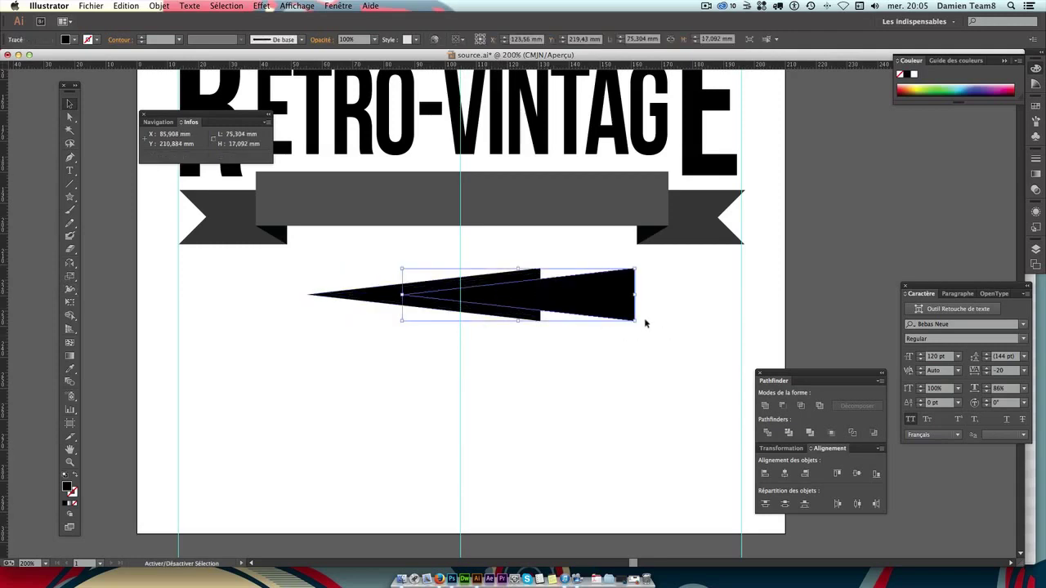
{"action": "mouse_move", "coordinate": [640, 322]}
{"action": "left_mouse_down"}
{"action": "mouse_move", "coordinate": [499, 294]}
{"action": "mouse_move", "coordinate": [628, 294]}
{"action": "left_mouse_up"}
{"action": "left_click", "coordinate": [795, 278]}
Shorten the right copy to a 10.4 mm tip and select both wedge and tip.
{"action": "left_click", "coordinate": [768, 295]}
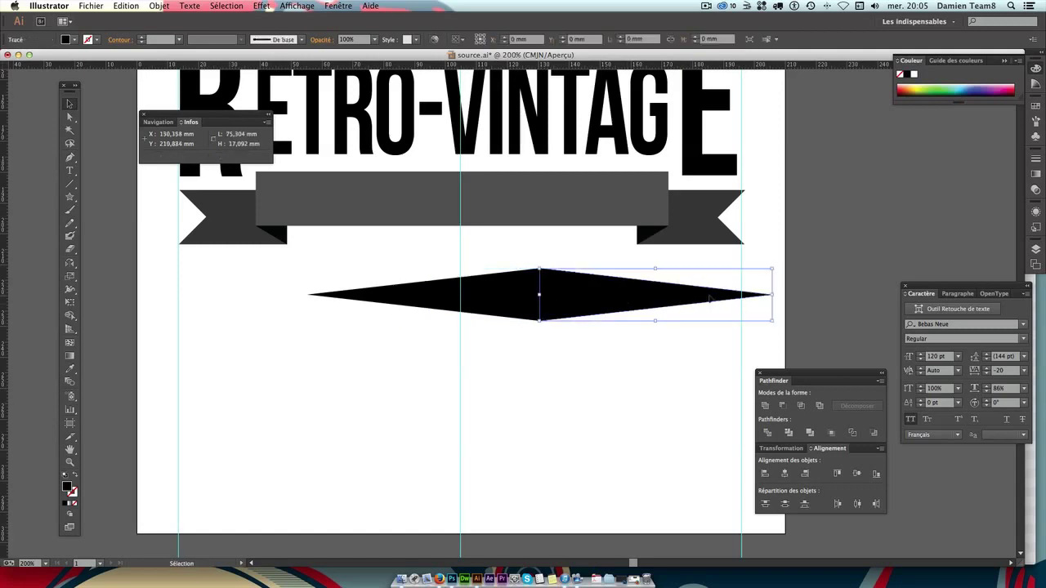
{"action": "left_click_drag", "start_coordinate": [774, 295], "coordinate": [577, 290]}
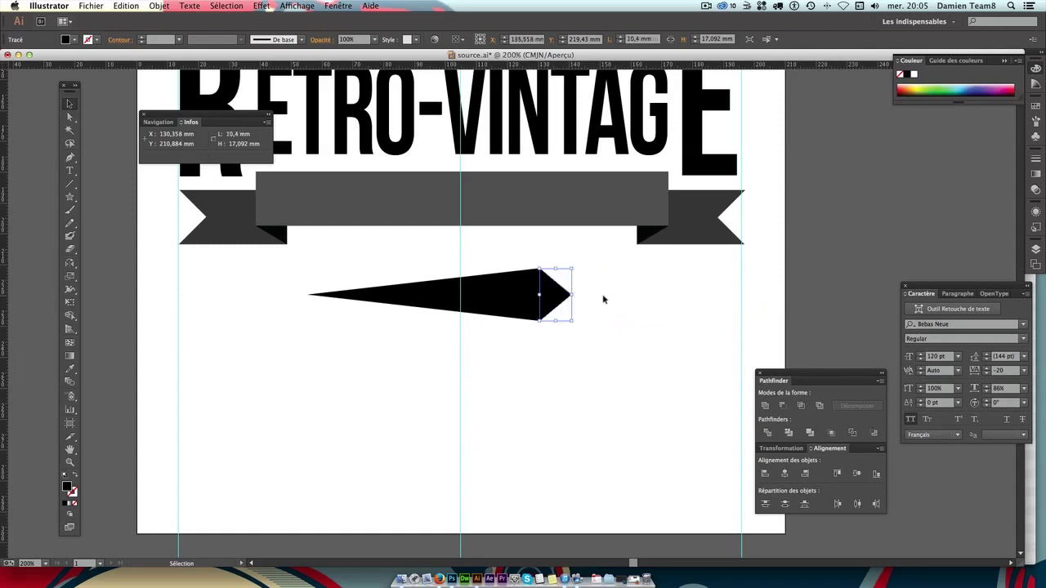
{"action": "left_click", "coordinate": [603, 299]}
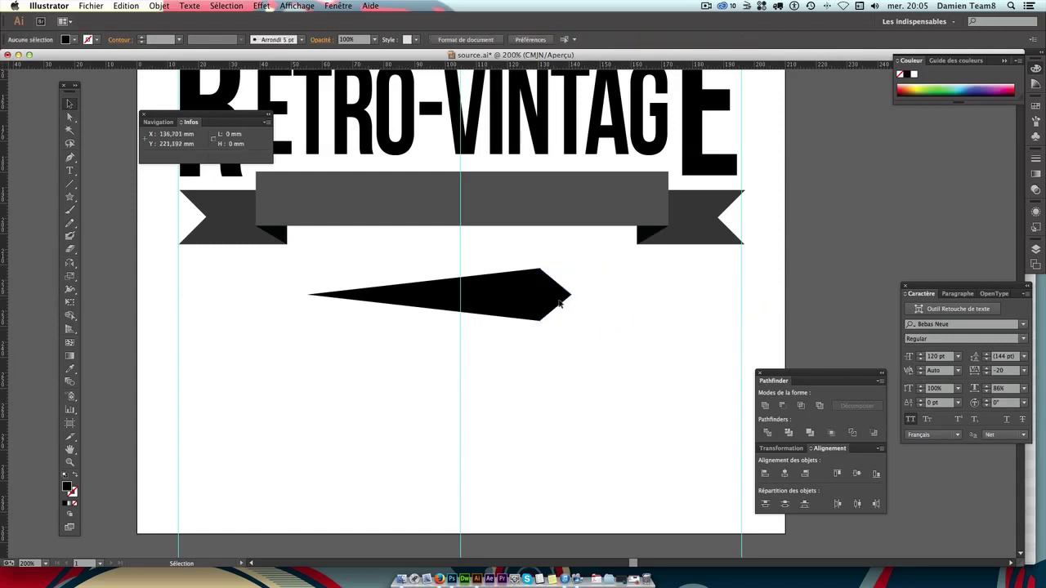
{"action": "left_click", "coordinate": [560, 303]}
{"action": "left_click", "coordinate": [634, 294]}
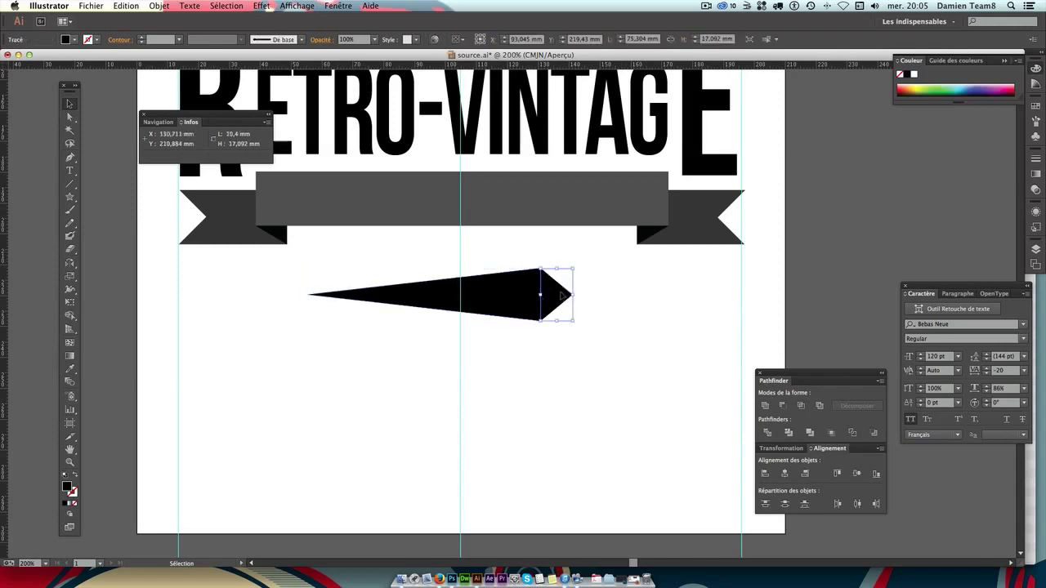
{"action": "left_click", "coordinate": [515, 299]}
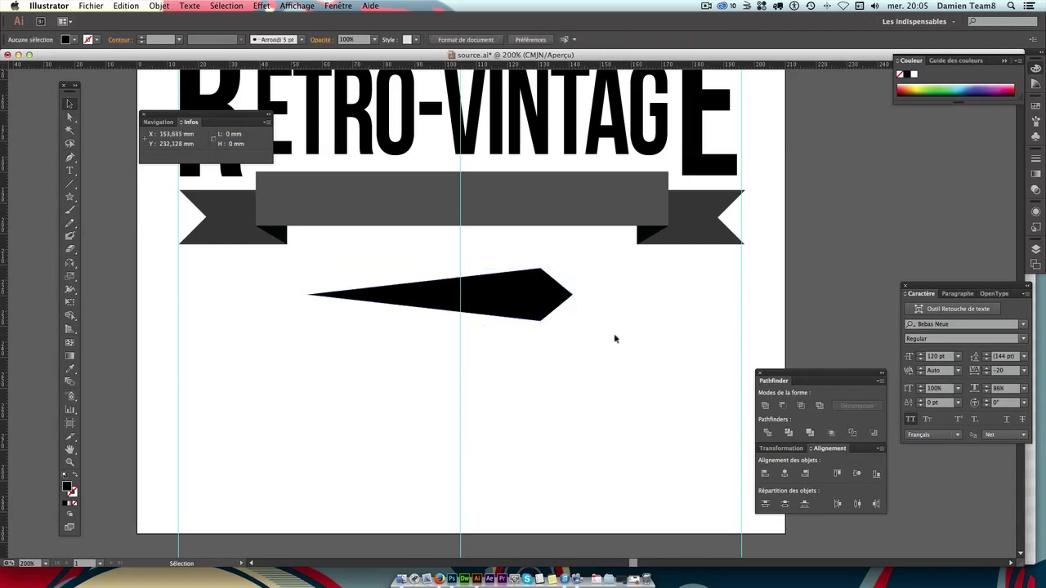
{"action": "left_click_drag", "start_coordinate": [615, 338], "coordinate": [504, 264]}
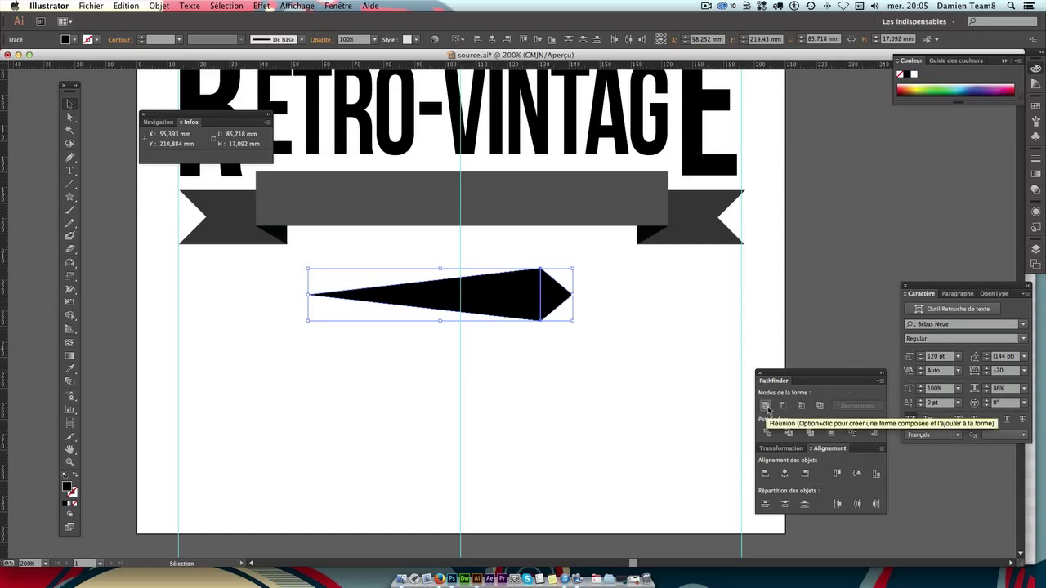
Unite the wedge and tip with Pathfinder, then zoom to 600% on the shape.
{"action": "left_click", "coordinate": [767, 406]}
{"action": "left_click", "coordinate": [612, 327]}
{"action": "left_click", "coordinate": [548, 300]}
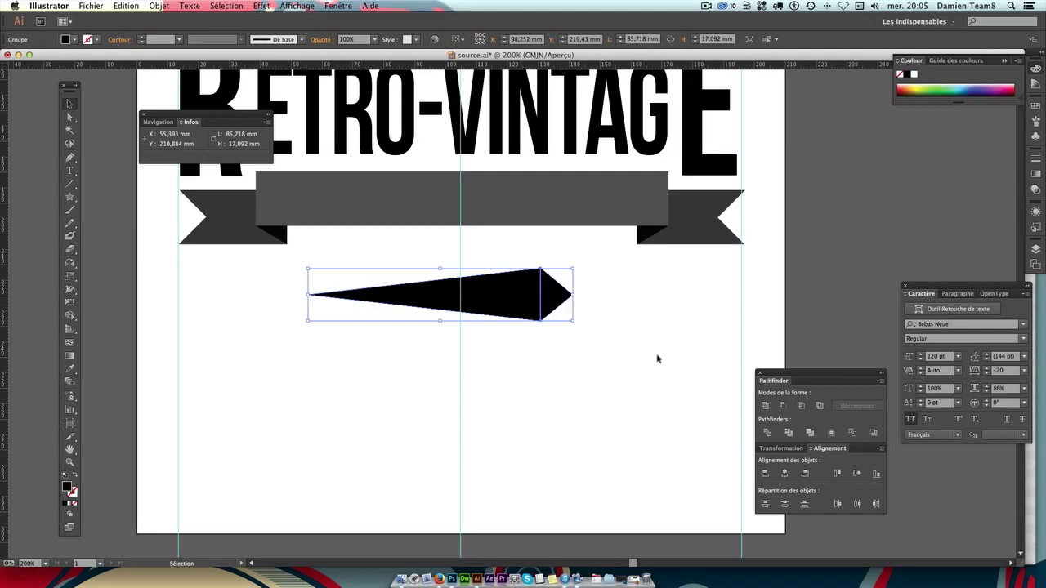
{"action": "left_click", "coordinate": [584, 319]}
{"action": "left_click", "coordinate": [542, 305]}
{"action": "key", "text": "ctrl+plus"}
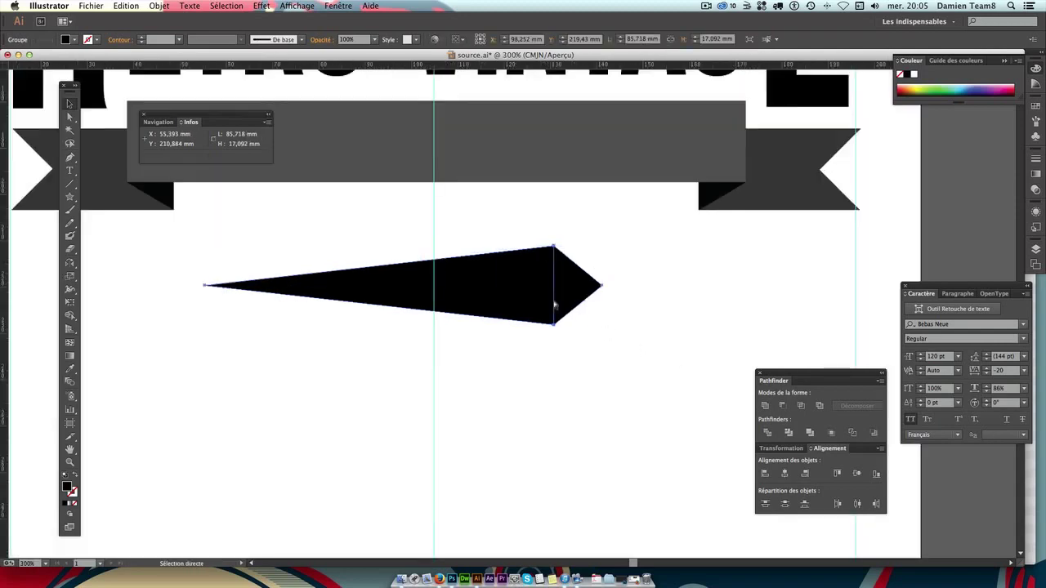
{"action": "key", "text": "ctrl+plus"}
{"action": "key", "text": "ctrl+plus"}
Undo an accidental move of the shape and view the Object > Arrange options.
{"action": "left_click_drag", "start_coordinate": [666, 250], "coordinate": [711, 198]}
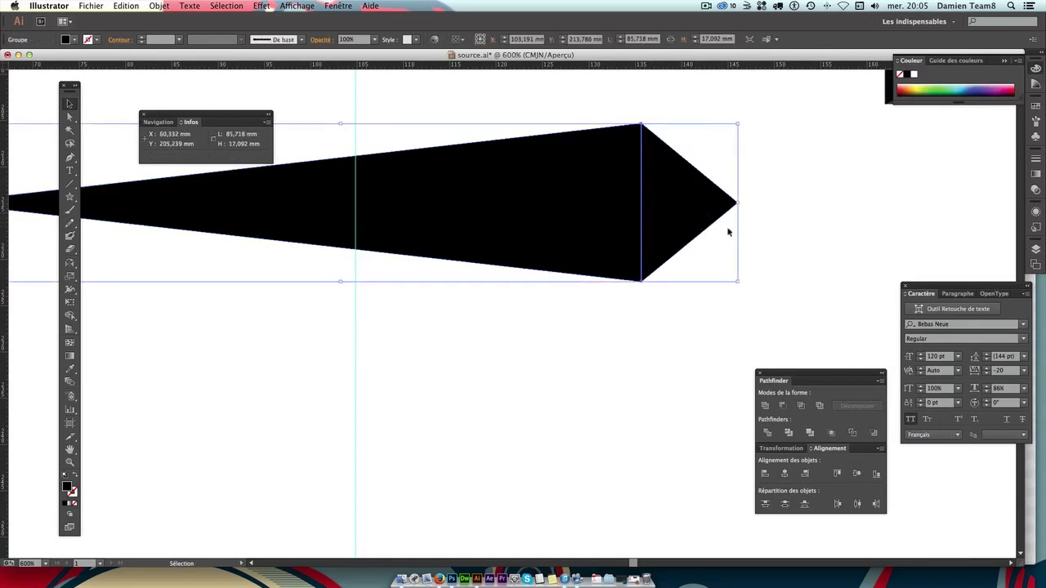
{"action": "key", "text": "a"}
{"action": "key", "text": "ctrl+z"}
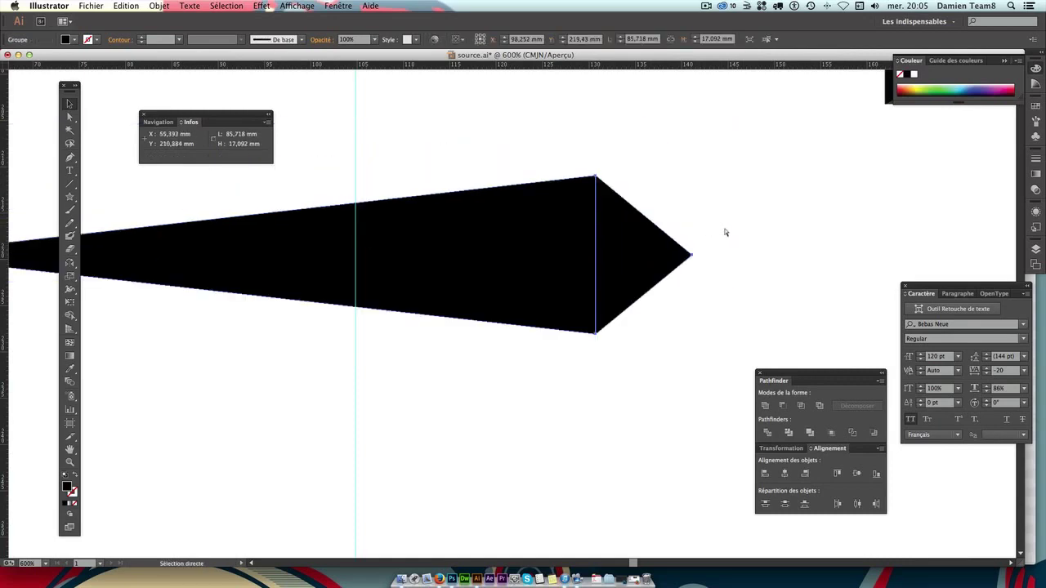
{"action": "key", "text": "v"}
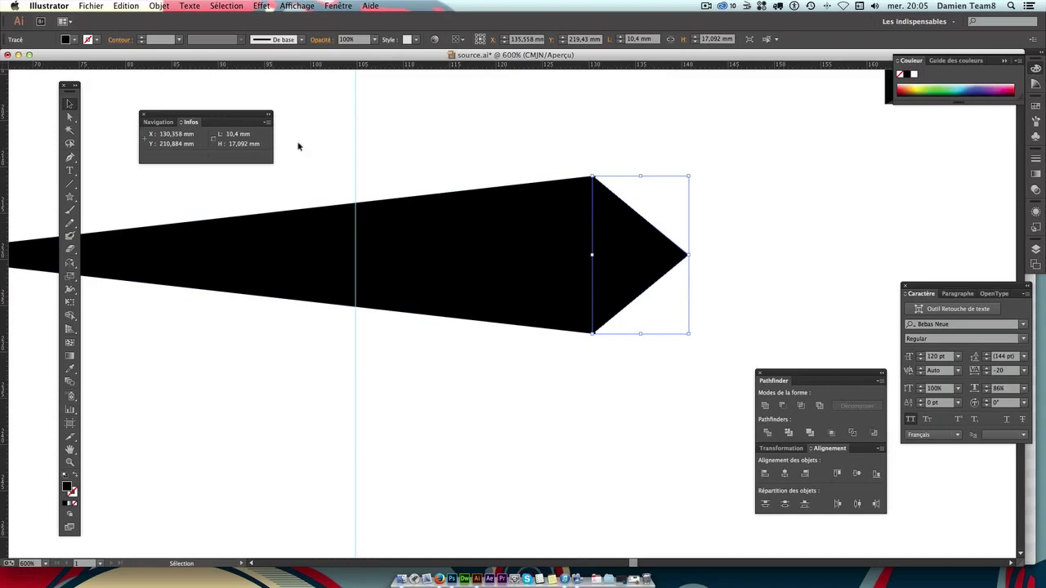
{"action": "left_click", "coordinate": [160, 6]}
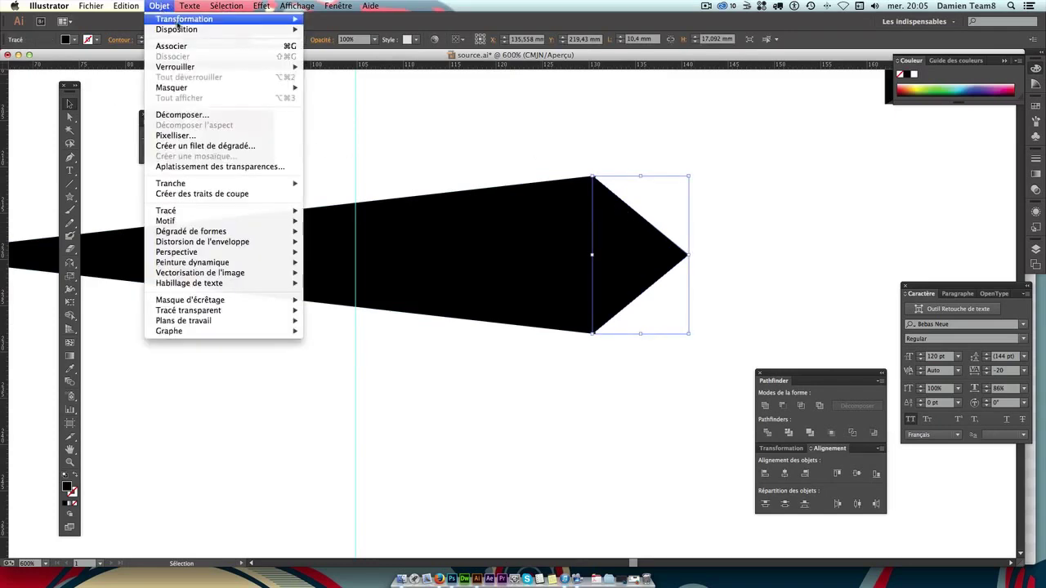
{"action": "left_click", "coordinate": [686, 210]}
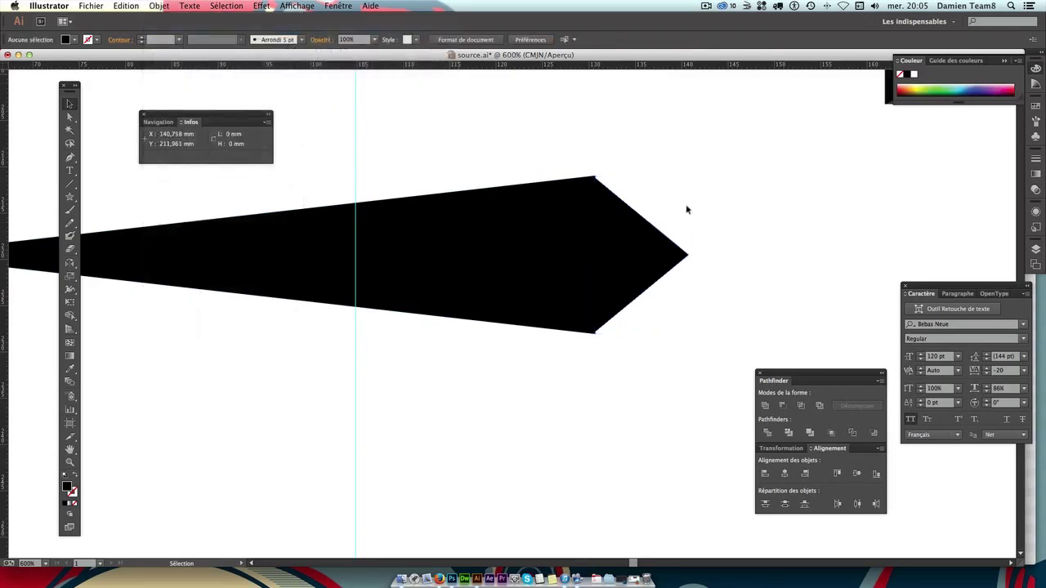
Marquee-select the long shape and tip together and apply Unite again.
{"action": "left_click", "coordinate": [624, 253]}
{"action": "left_click_drag", "start_coordinate": [739, 293], "coordinate": [577, 274]}
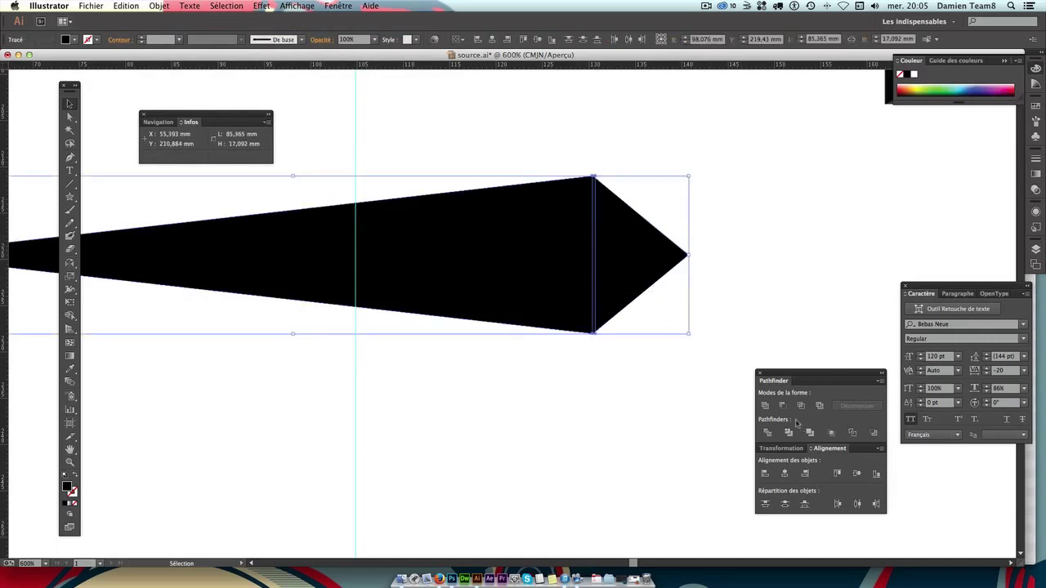
{"action": "left_click", "coordinate": [765, 405]}
{"action": "left_click", "coordinate": [755, 323]}
{"action": "left_click", "coordinate": [603, 237]}
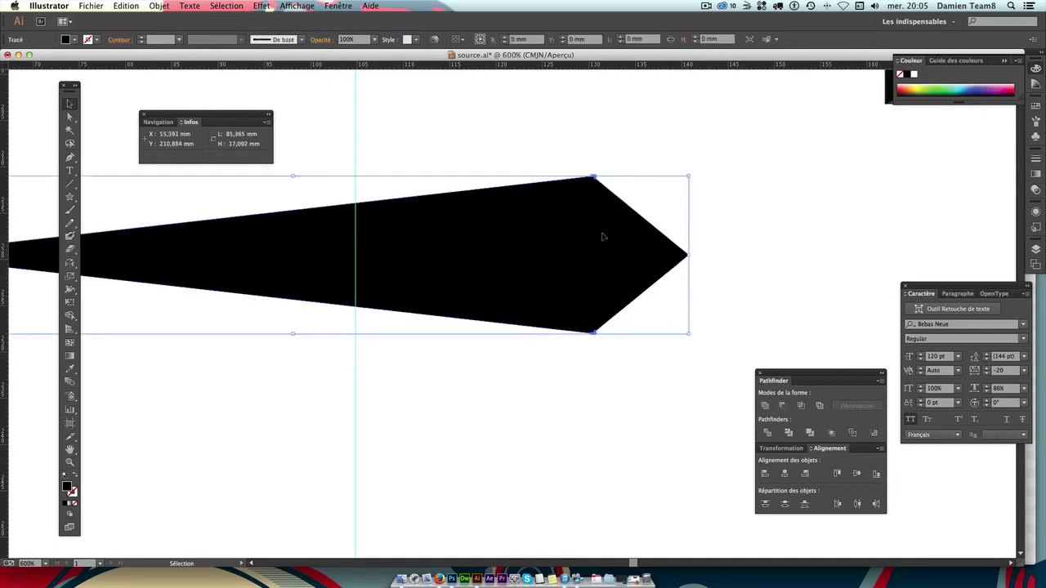
{"action": "left_click", "coordinate": [738, 234]}
{"action": "left_click", "coordinate": [623, 250]}
{"action": "left_click", "coordinate": [727, 252]}
Select the 10.4 mm triangle tip on its own.
{"action": "key", "text": "a"}
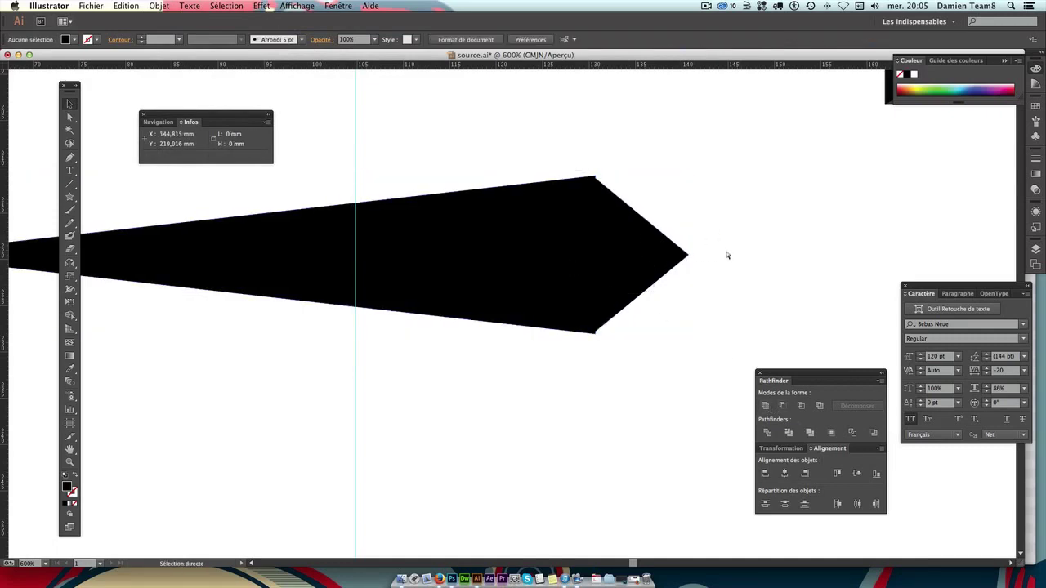
{"action": "left_click", "coordinate": [678, 256]}
{"action": "key", "text": "v"}
{"action": "left_click", "coordinate": [703, 248]}
{"action": "left_click", "coordinate": [630, 256]}
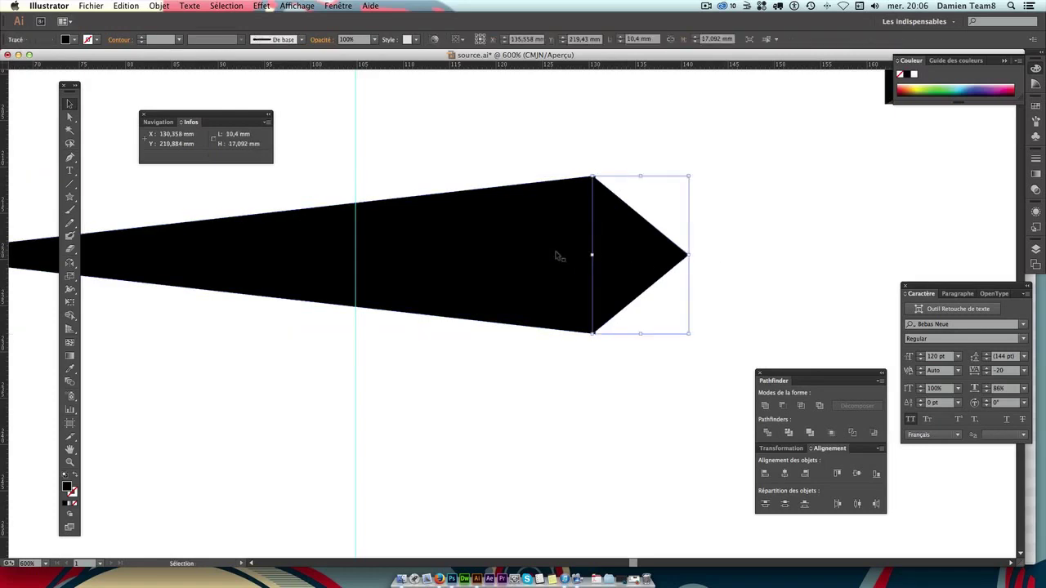
{"action": "left_click", "coordinate": [666, 249]}
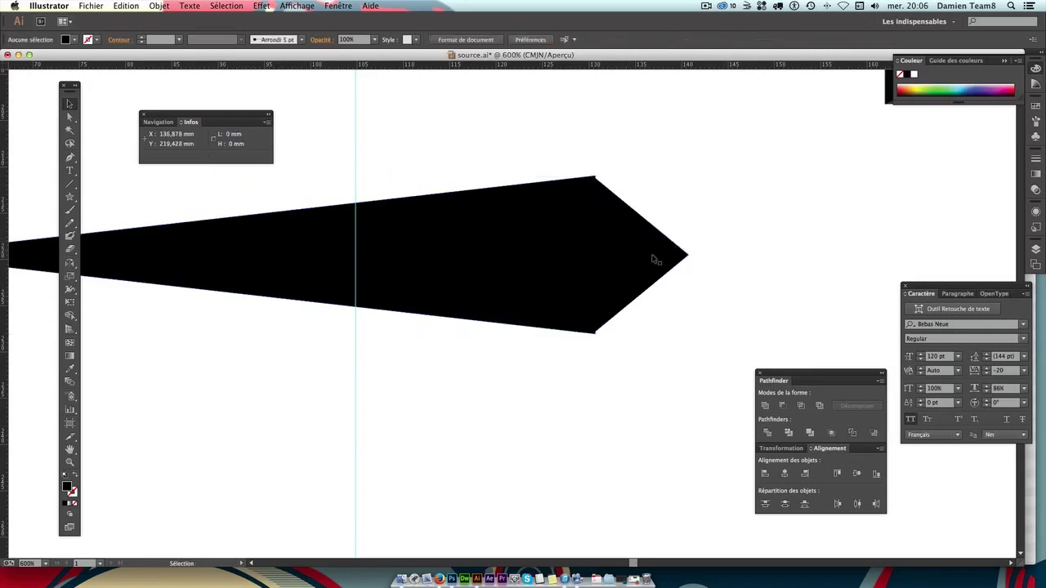
{"action": "left_click_drag", "start_coordinate": [641, 254], "coordinate": [642, 252]}
Close the Arrange options, select the shaft and tip together and apply Unite.
{"action": "left_click", "coordinate": [160, 6]}
{"action": "mouse_move", "coordinate": [176, 30]}
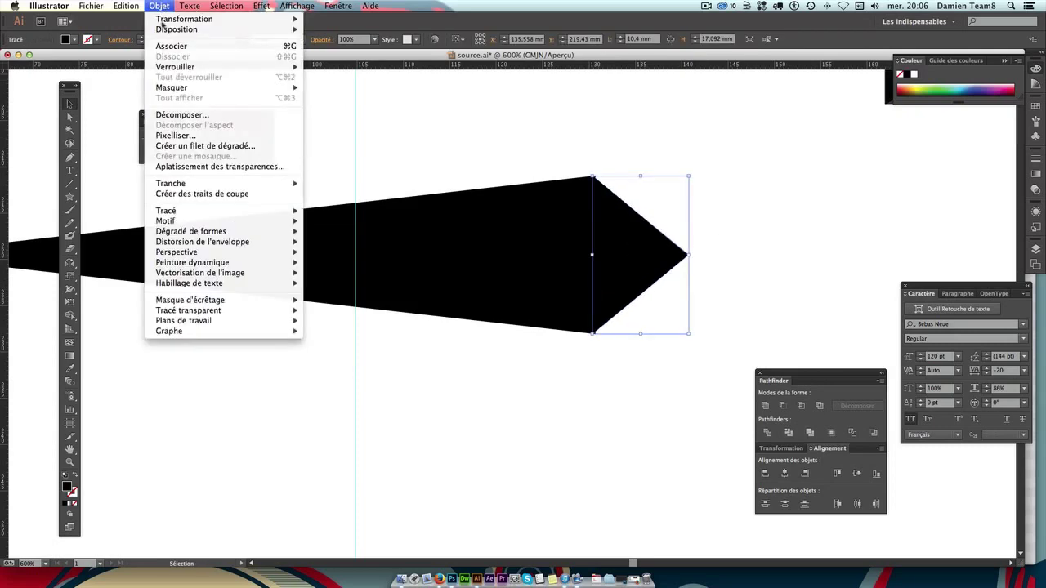
{"action": "left_click", "coordinate": [331, 29]}
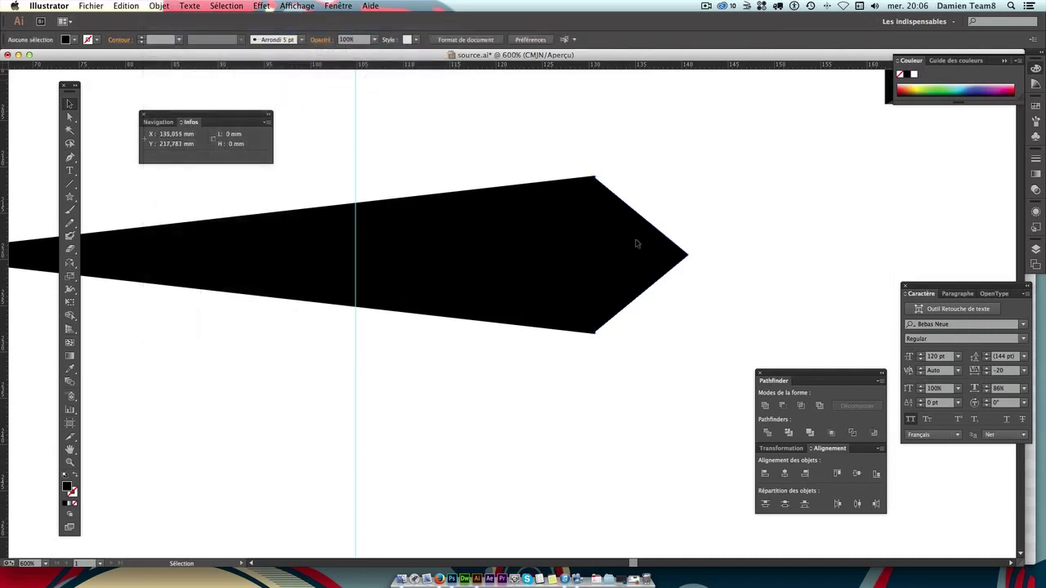
{"action": "left_click", "coordinate": [763, 239]}
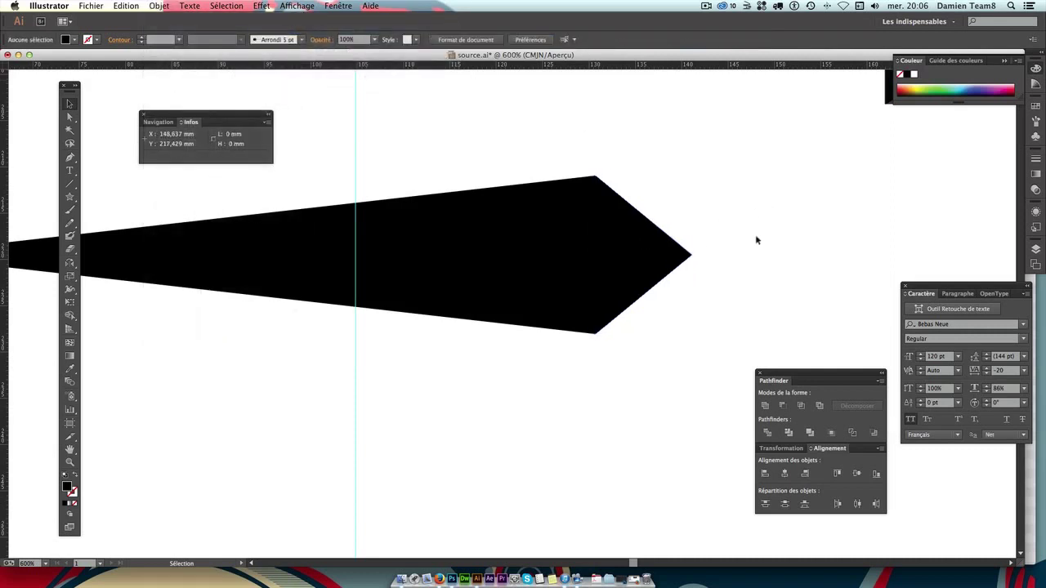
{"action": "left_click_drag", "start_coordinate": [572, 153], "coordinate": [665, 270]}
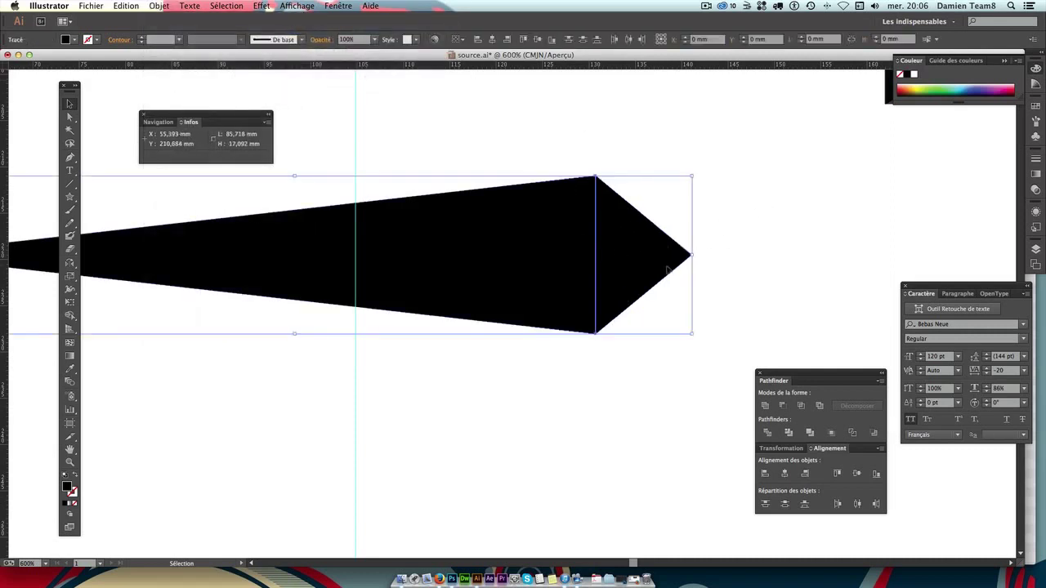
{"action": "left_click", "coordinate": [770, 412]}
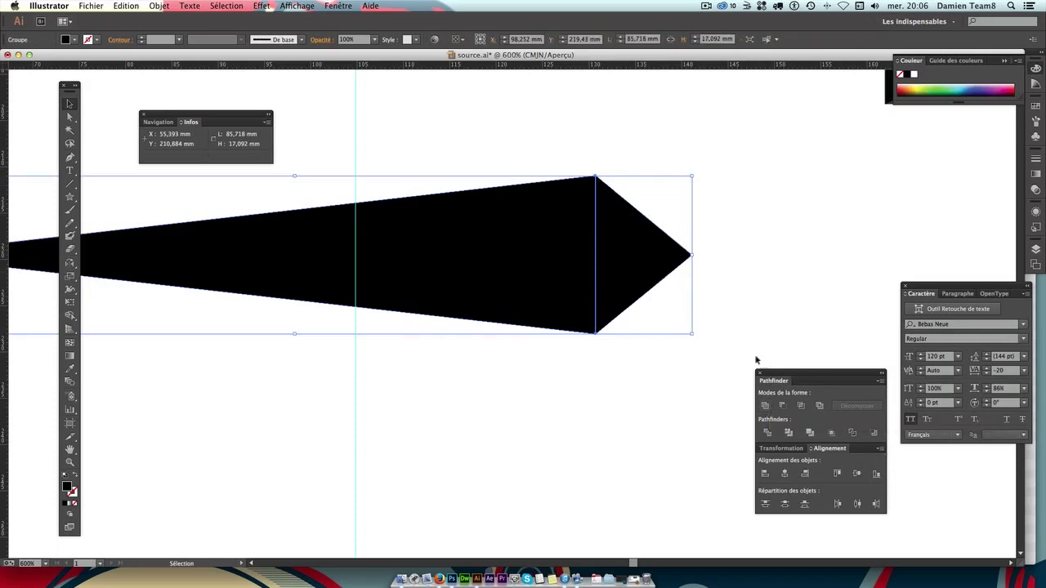
{"action": "left_click", "coordinate": [735, 286]}
{"action": "left_click", "coordinate": [639, 240]}
Select the triangle tip by itself inside the dart.
{"action": "left_click", "coordinate": [740, 246]}
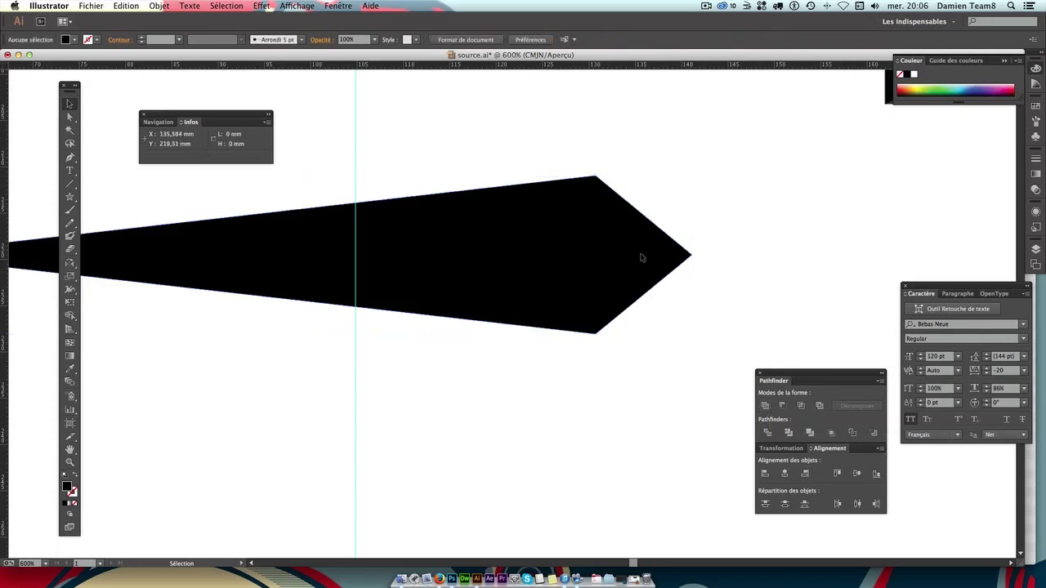
{"action": "left_click", "coordinate": [641, 258]}
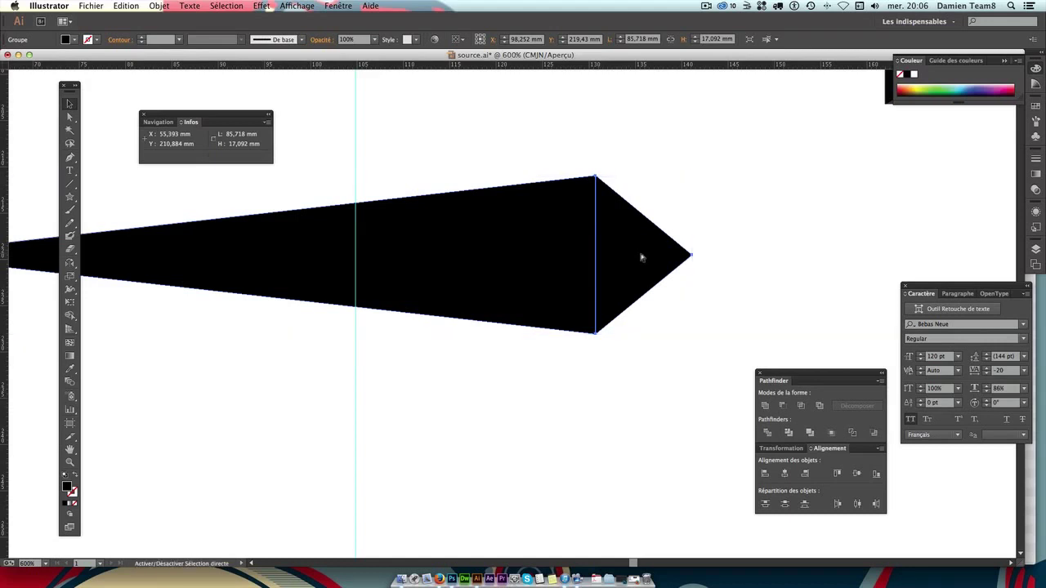
{"action": "left_click", "coordinate": [712, 250]}
{"action": "left_click", "coordinate": [668, 252]}
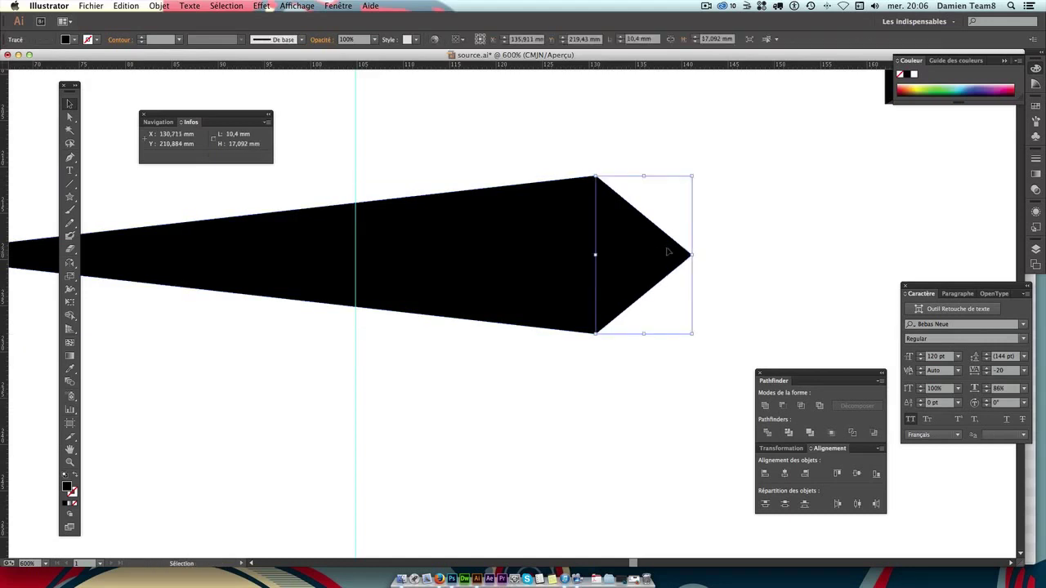
{"action": "left_click", "coordinate": [738, 281]}
Merge the tip and body with Pathfinder, then undo the merge.
{"action": "left_click_drag", "start_coordinate": [719, 303], "coordinate": [555, 217]}
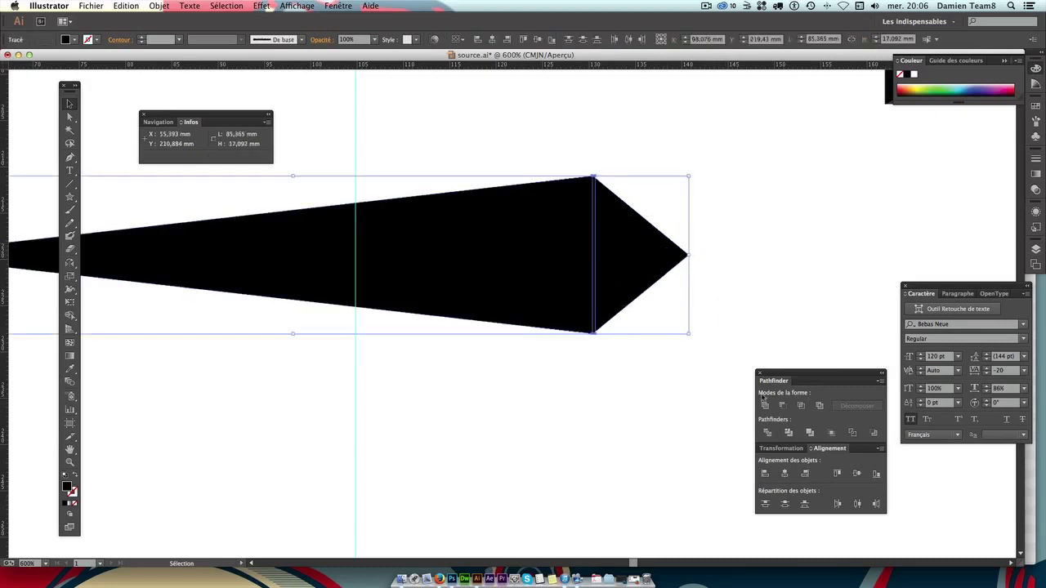
{"action": "left_click", "coordinate": [766, 406]}
{"action": "left_click", "coordinate": [731, 292]}
{"action": "left_click", "coordinate": [635, 269]}
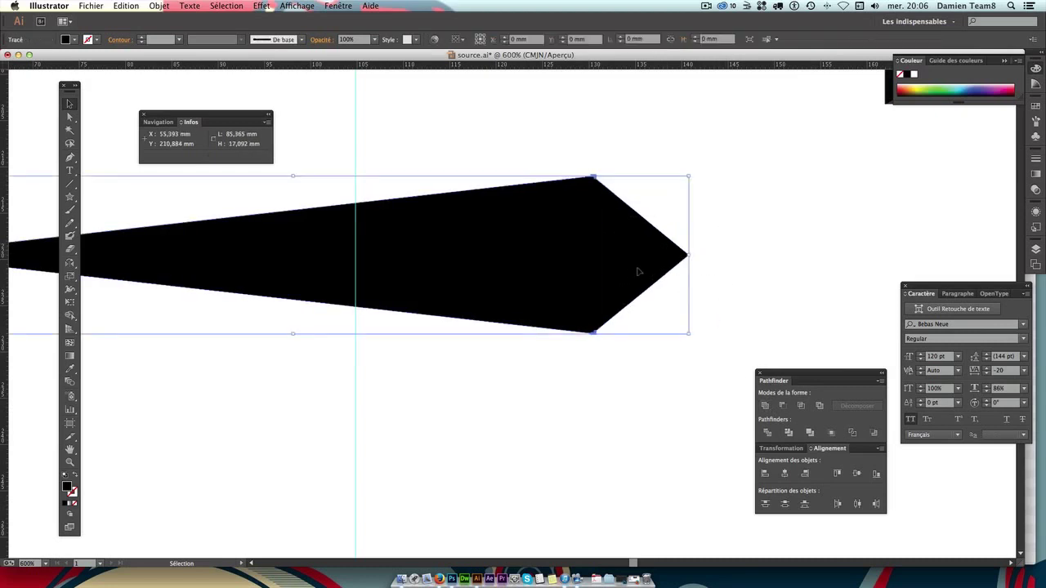
{"action": "left_click", "coordinate": [734, 270]}
{"action": "key", "text": "a"}
{"action": "key", "text": "ctrl"}
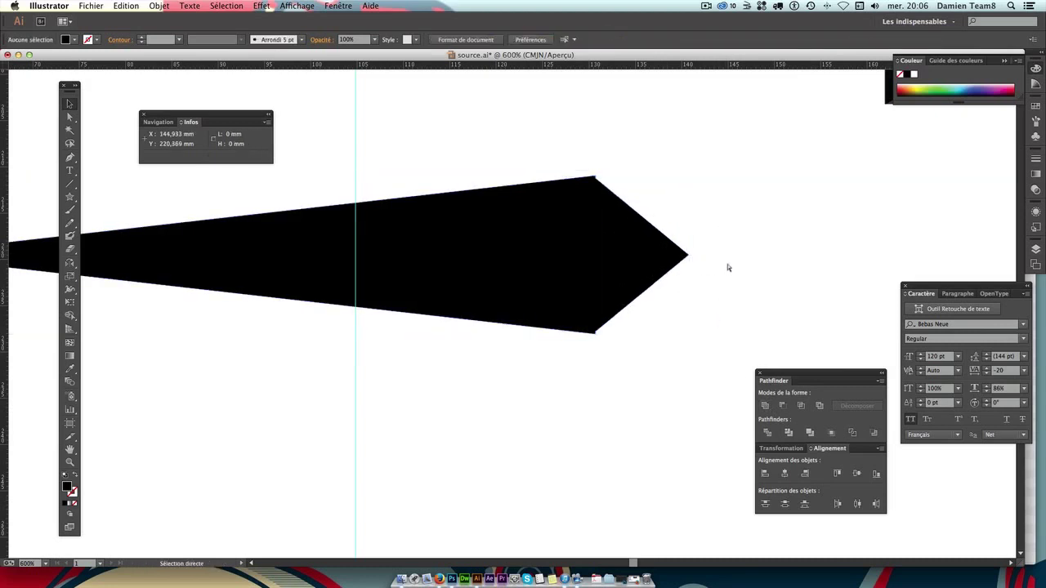
{"action": "key", "text": "ctrl+z"}
Nudge the tip right, try combining it with the body, and undo when the tip disappears.
{"action": "left_click", "coordinate": [674, 256]}
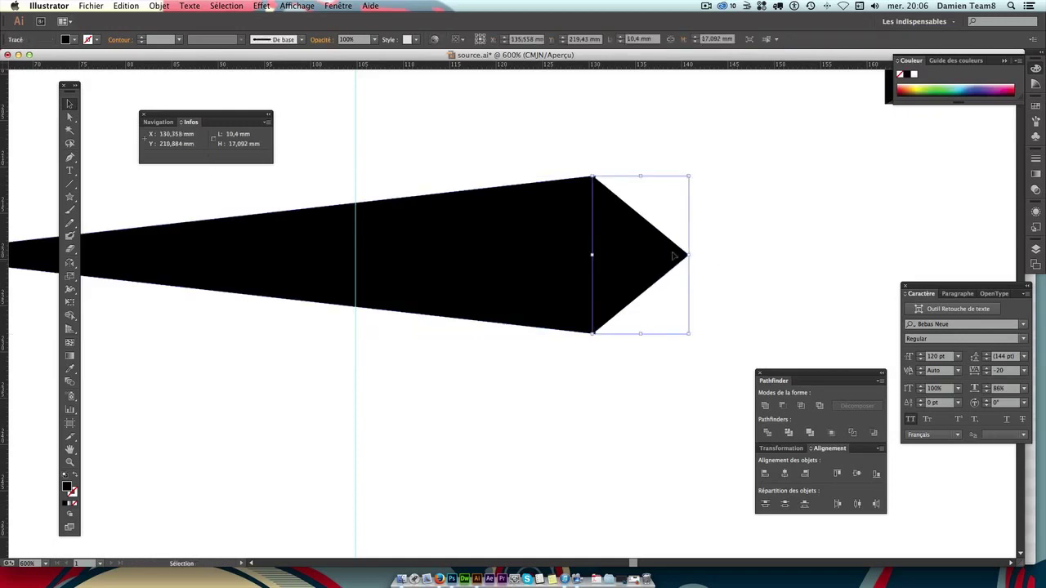
{"action": "key", "text": "Right"}
{"action": "left_click", "coordinate": [732, 250]}
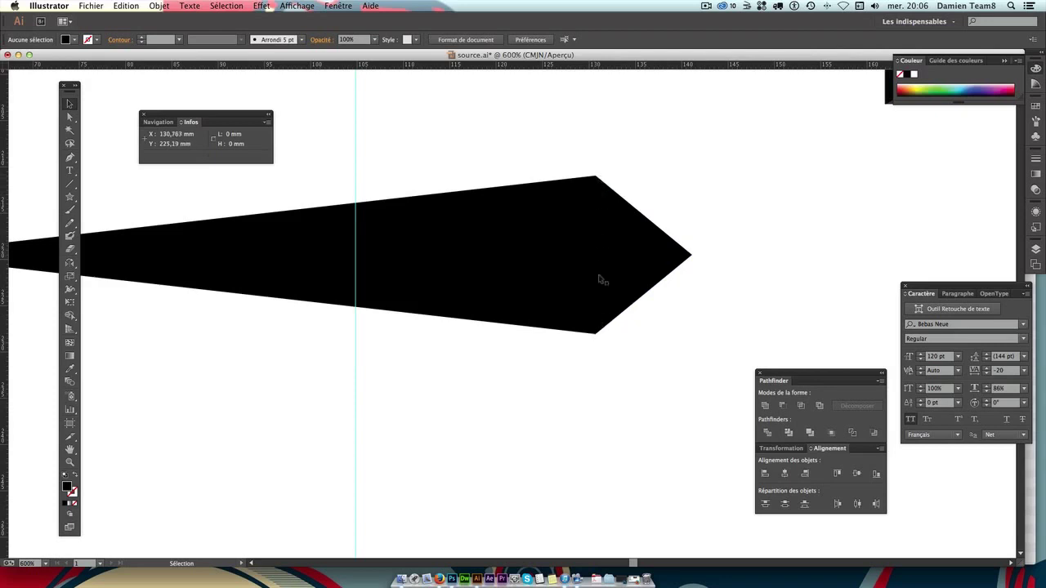
{"action": "left_click_drag", "start_coordinate": [653, 158], "coordinate": [593, 191]}
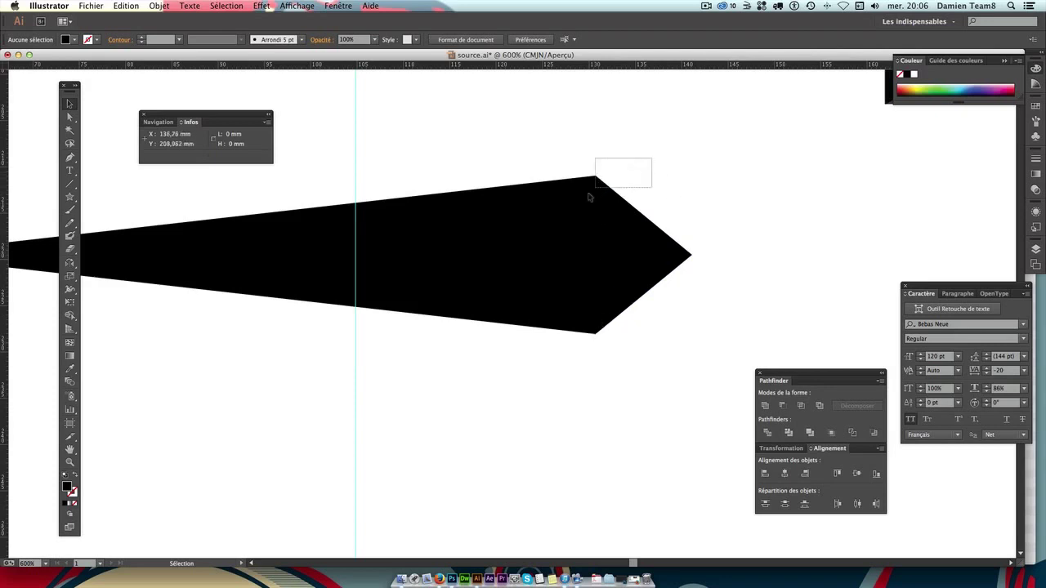
{"action": "left_click", "coordinate": [782, 406]}
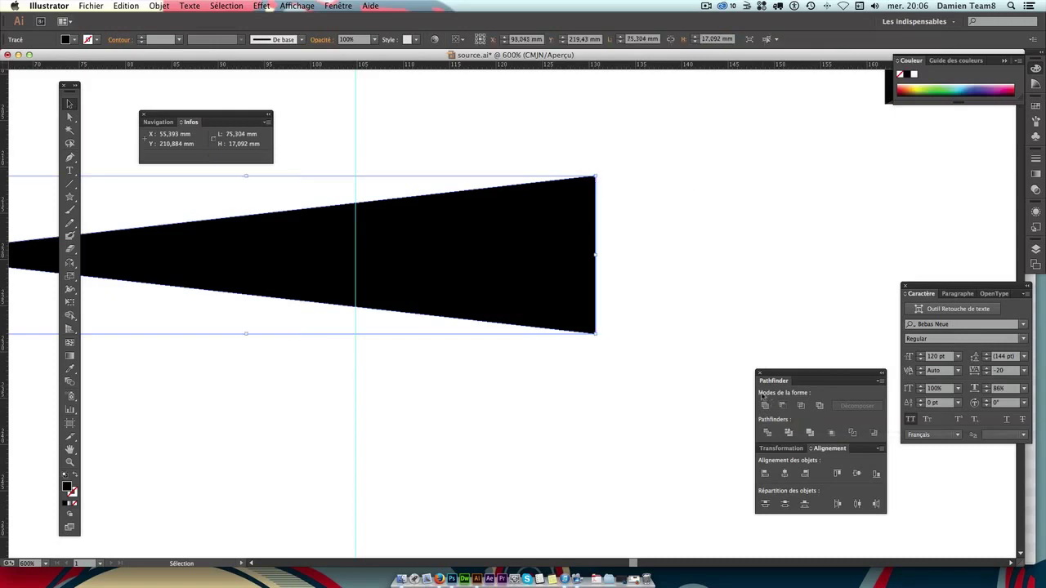
{"action": "key", "text": "ctrl+z"}
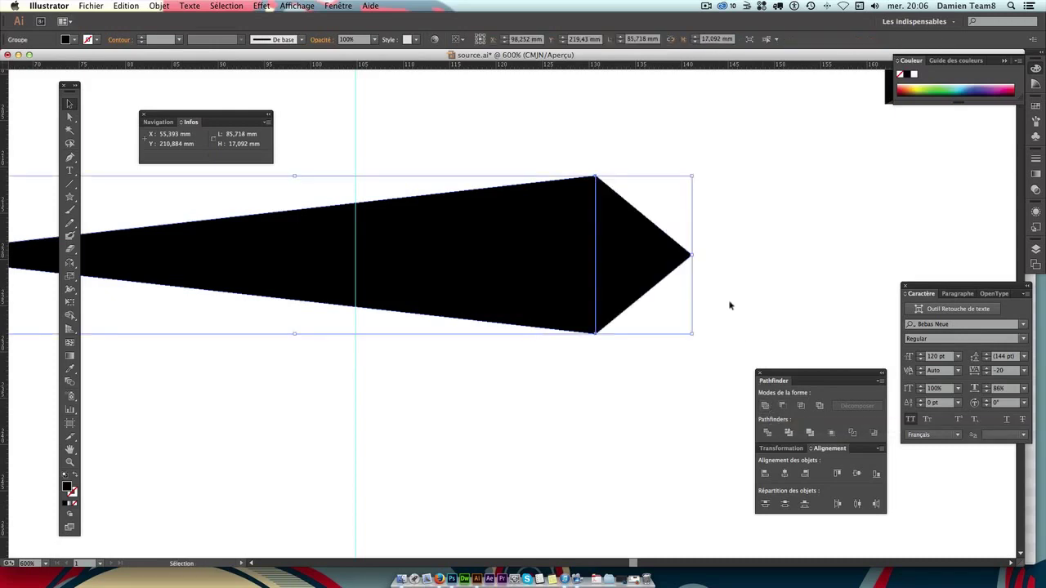
Zoom out to the poster and shrink the spike to a shorter length.
{"action": "key", "text": "a"}
{"action": "key", "text": "ctrl+minus"}
{"action": "key", "text": "ctrl+minus"}
{"action": "key", "text": "ctrl+minus"}
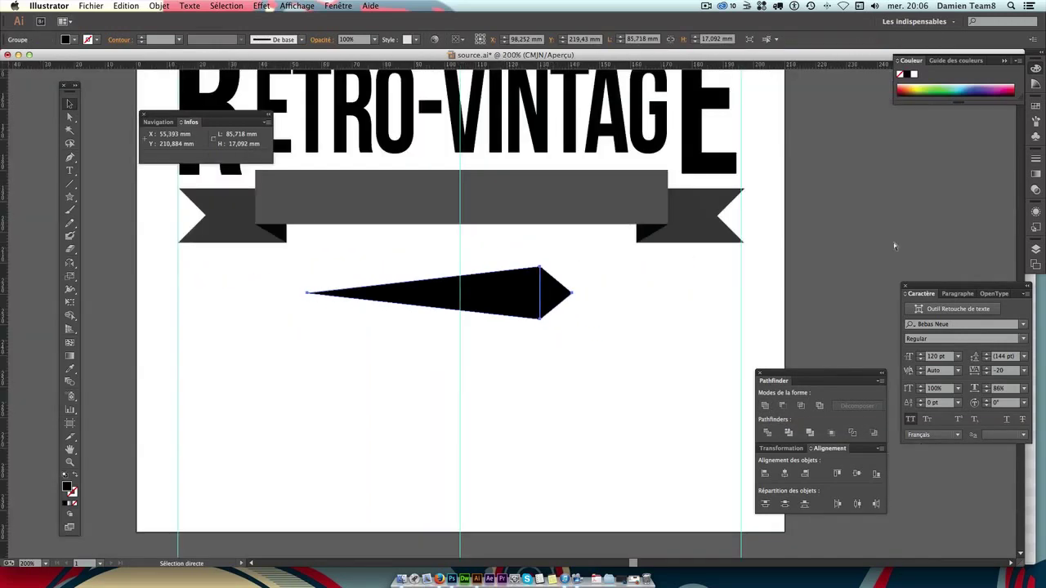
{"action": "key", "text": "ctrl+minus"}
{"action": "key", "text": "v"}
{"action": "left_click", "coordinate": [642, 302]}
{"action": "scroll", "coordinate": [604, 246], "scroll_direction": "up", "scroll_amount": 1}
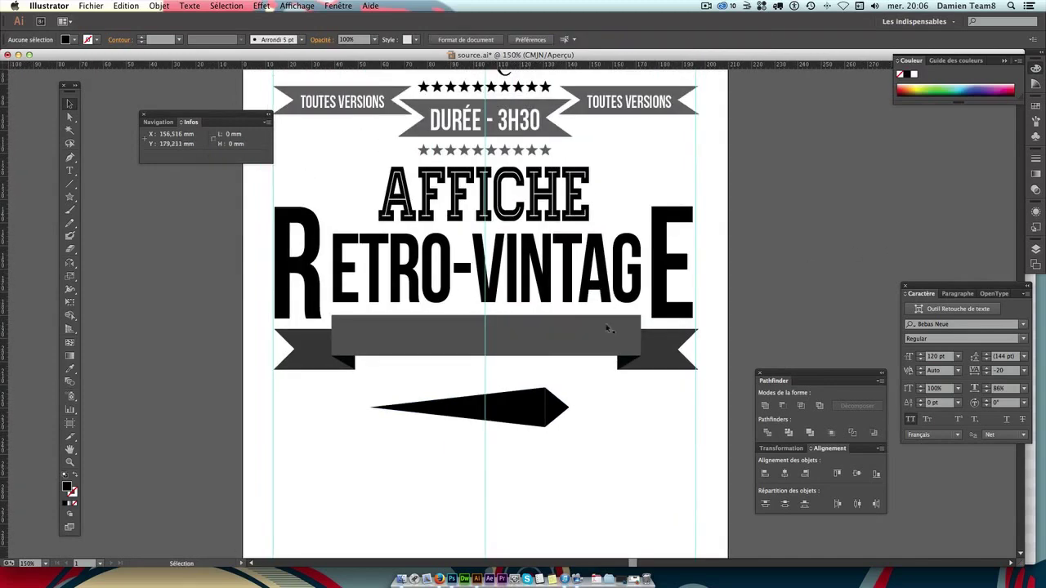
{"action": "key", "text": "ctrl+minus"}
{"action": "key", "text": "ctrl+plus"}
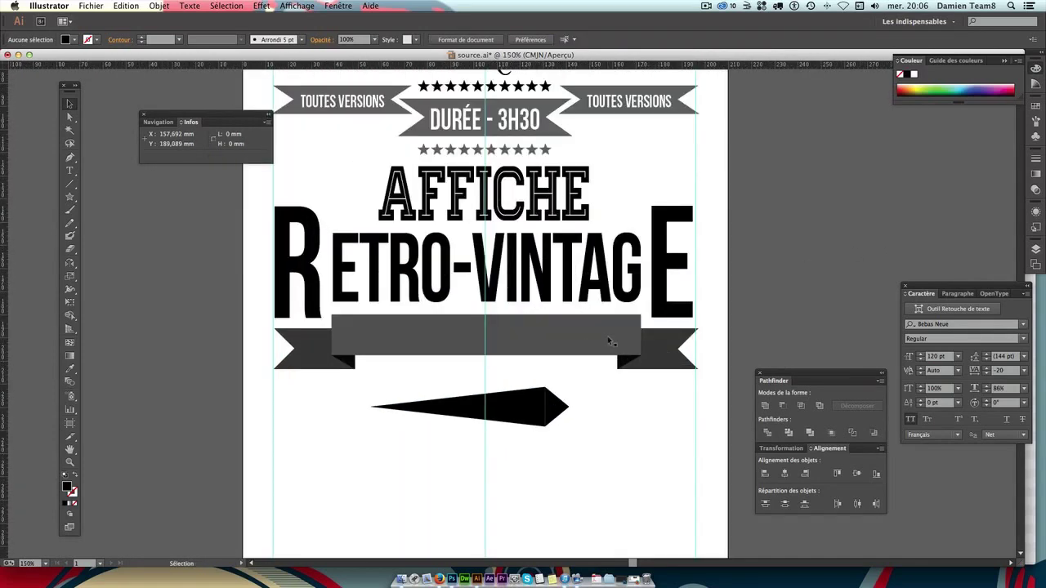
{"action": "key", "text": "ctrl+z"}
{"action": "key", "text": "ctrl+z"}
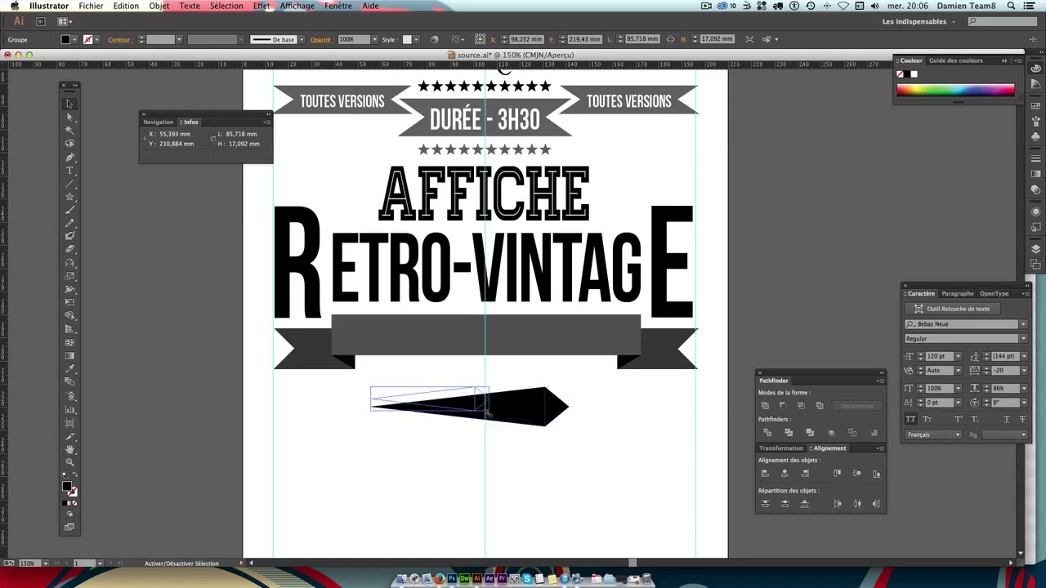
{"action": "key", "text": "ctrl+z"}
{"action": "key", "text": "ctrl+z"}
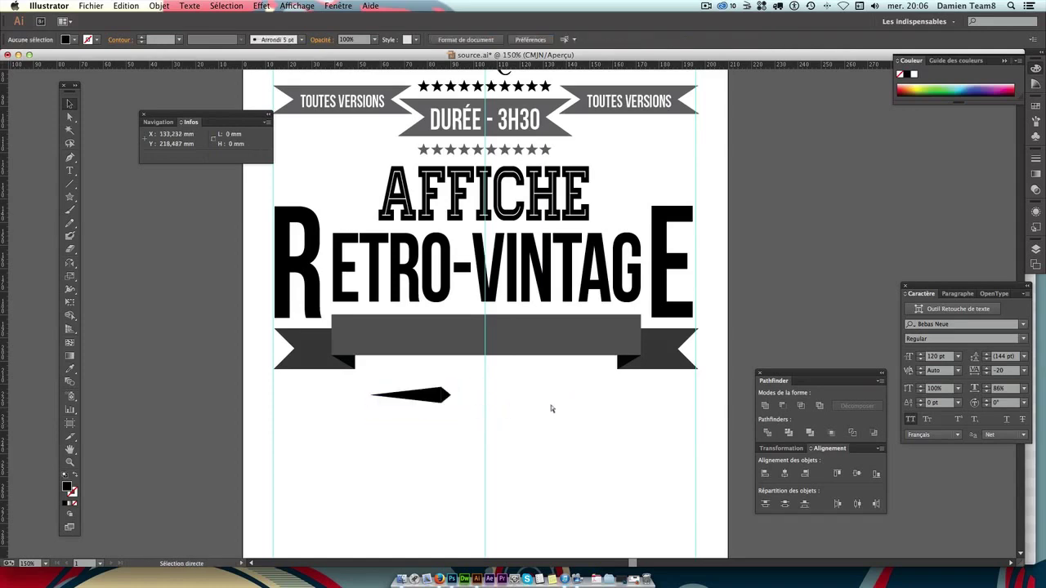
Move the spike, now 34.683 × 6.916 mm, up beside the left of AFFICHE.
{"action": "key", "text": "ctrl+plus"}
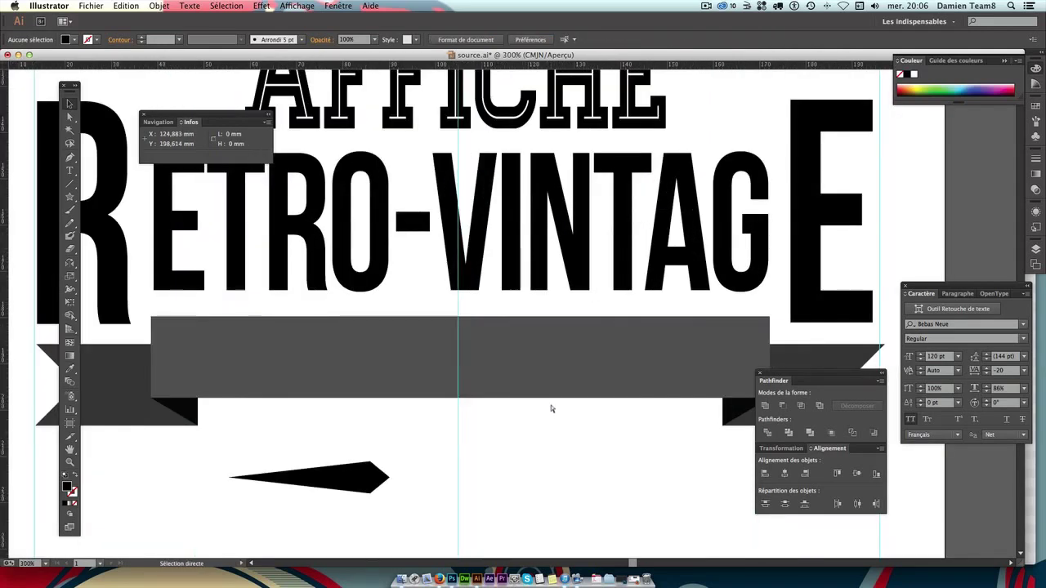
{"action": "key", "text": "ctrl+minus"}
{"action": "key", "text": "ctrl+minus"}
{"action": "key", "text": "ctrl+minus"}
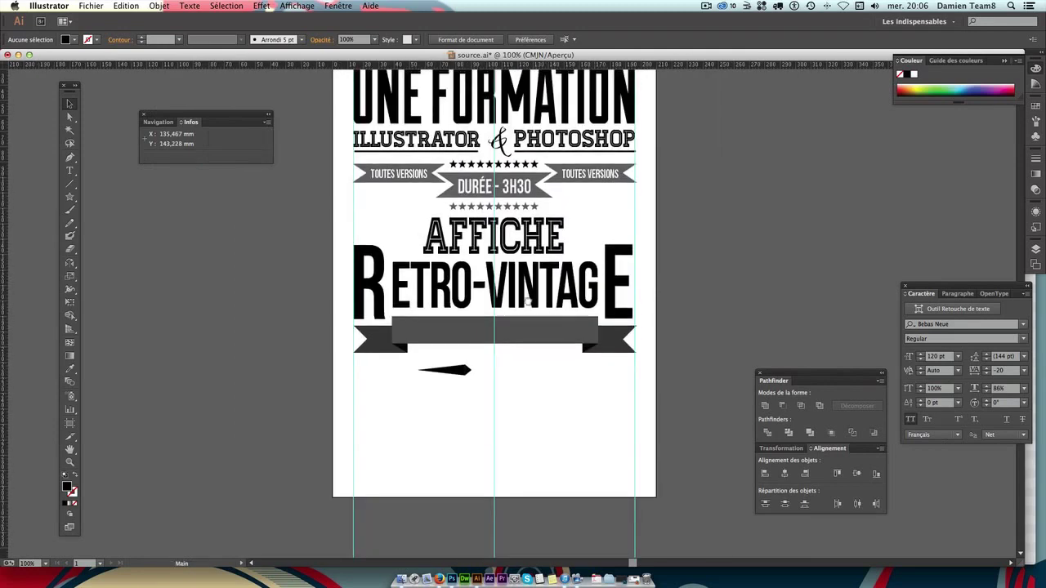
{"action": "scroll", "coordinate": [474, 327], "scroll_direction": "up", "scroll_amount": 2}
{"action": "left_click_drag", "start_coordinate": [425, 426], "coordinate": [374, 291]}
Try making the spike beside AFFICHE taller, then undo the height change.
{"action": "left_click", "coordinate": [369, 293]}
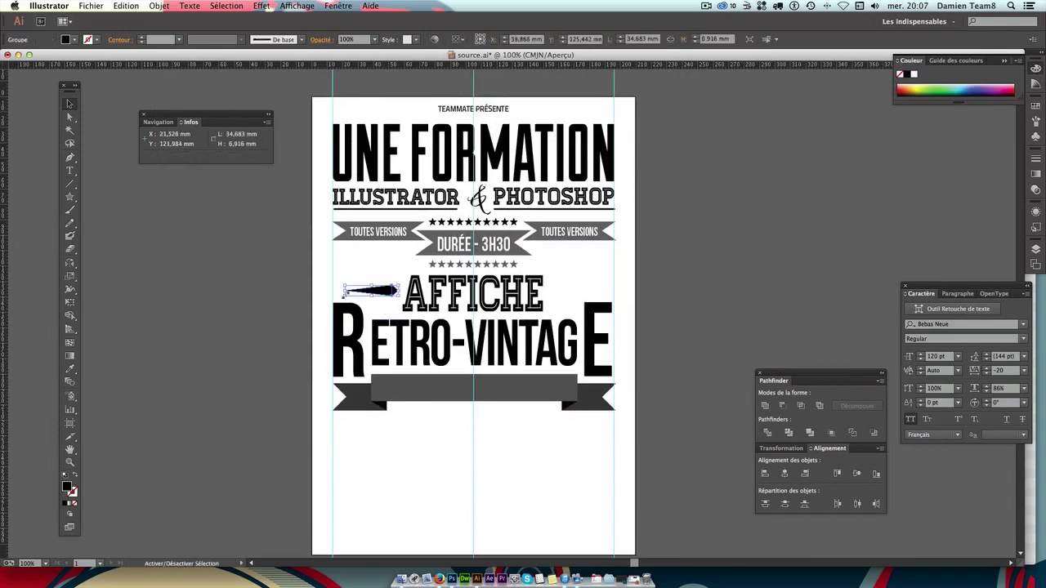
{"action": "left_click", "coordinate": [368, 291], "text": "shift"}
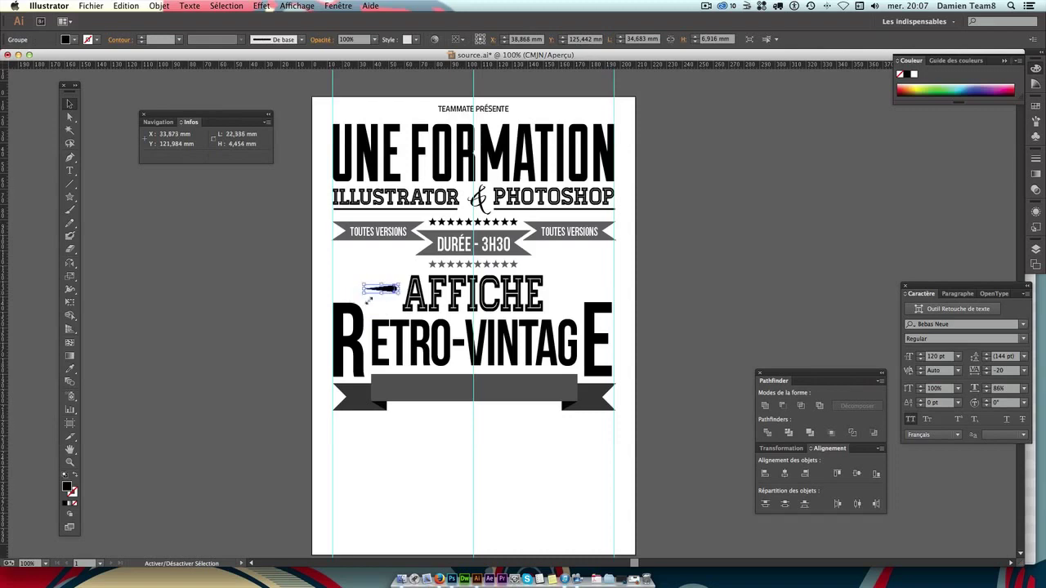
{"action": "left_click", "coordinate": [391, 293]}
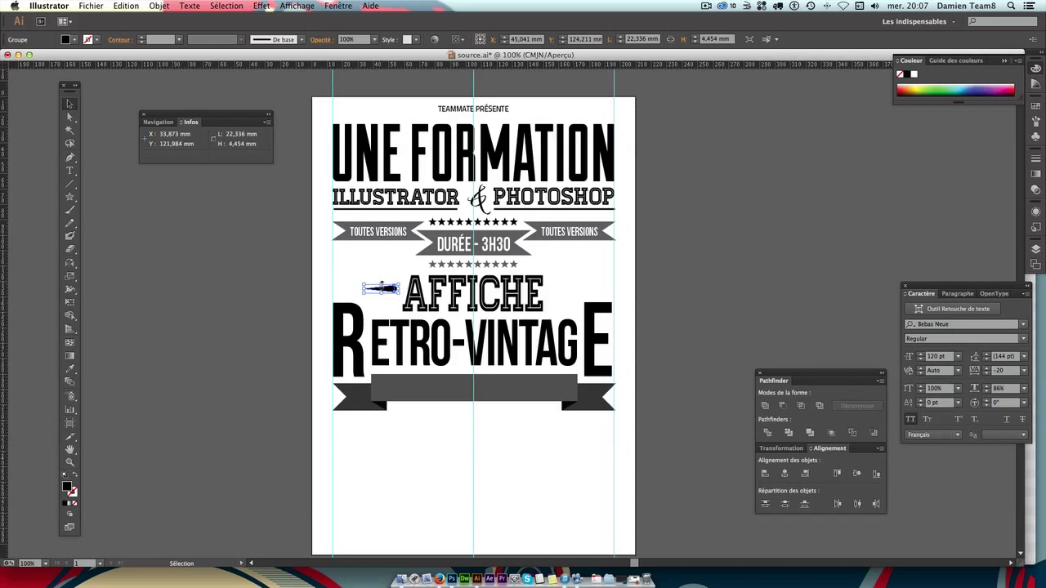
{"action": "left_click_drag", "start_coordinate": [382, 284], "coordinate": [381, 278]}
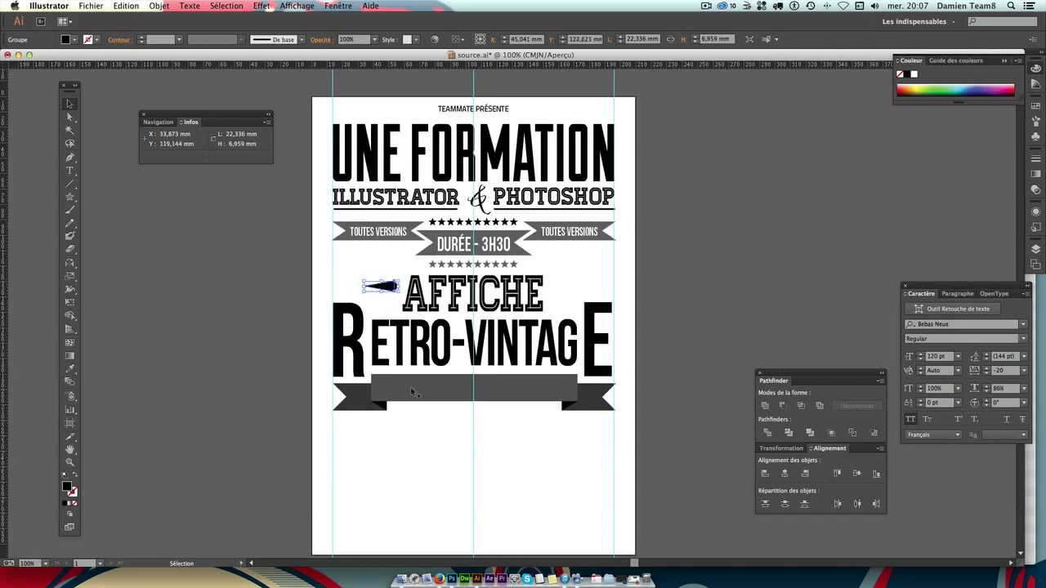
{"action": "left_click", "coordinate": [427, 410]}
{"action": "key", "text": "ctrl+z"}
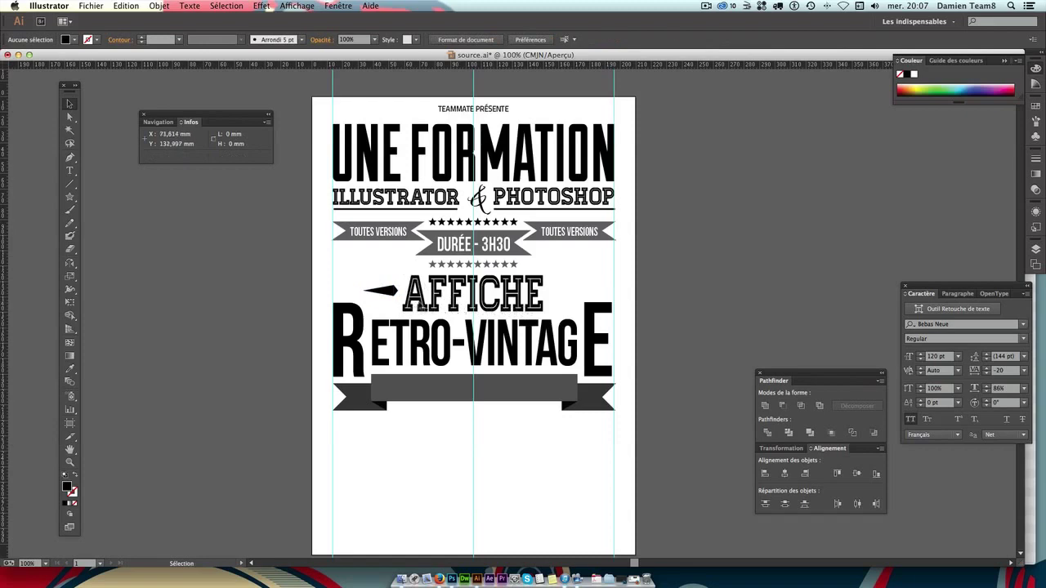
Copy the left spike to the right of AFFICHE and mirror it to point right.
{"action": "left_click", "coordinate": [370, 293]}
{"action": "left_click", "coordinate": [659, 282]}
{"action": "left_click_drag", "start_coordinate": [392, 292], "coordinate": [572, 290]}
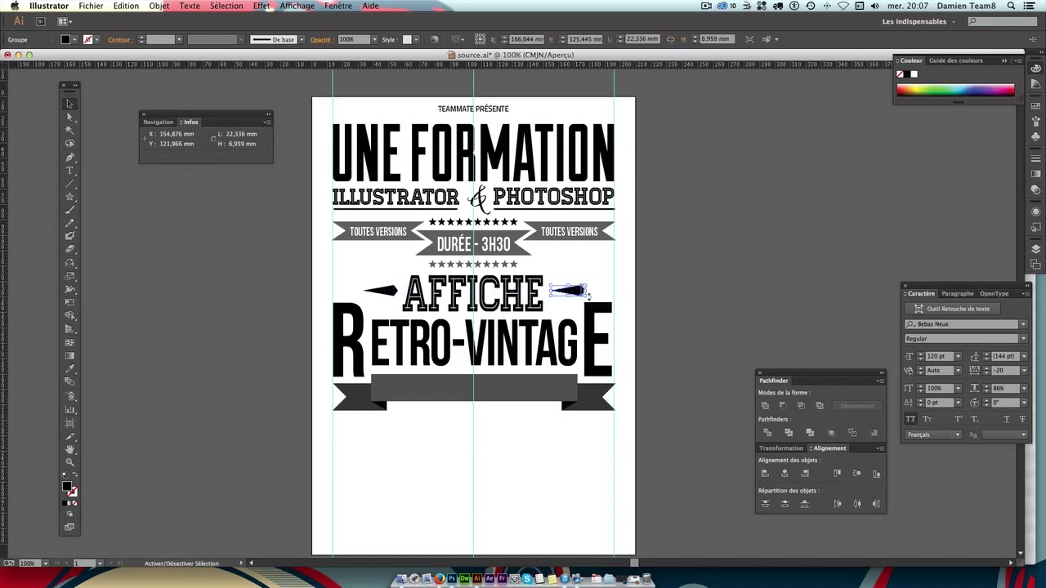
{"action": "left_click_drag", "start_coordinate": [588, 296], "coordinate": [590, 278]}
{"action": "key", "text": "v"}
{"action": "left_click", "coordinate": [718, 285]}
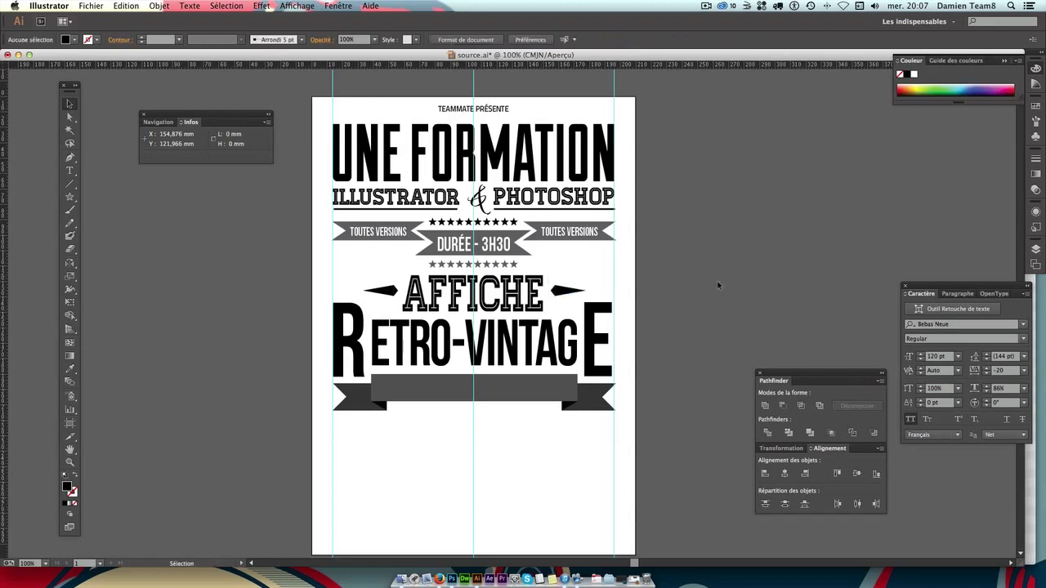
{"action": "left_click_drag", "start_coordinate": [575, 373], "coordinate": [583, 342]}
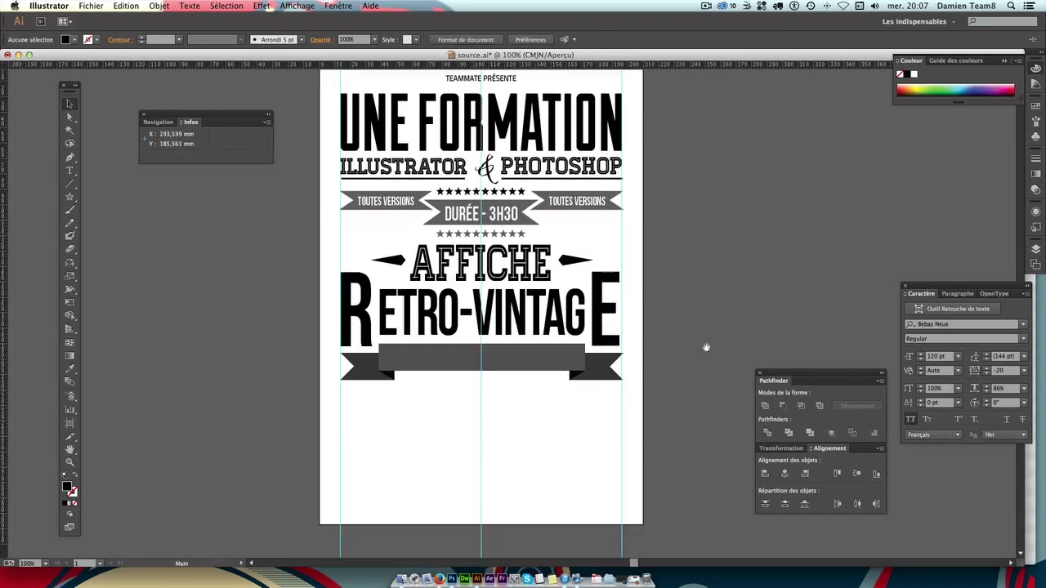
{"action": "left_click", "coordinate": [585, 261]}
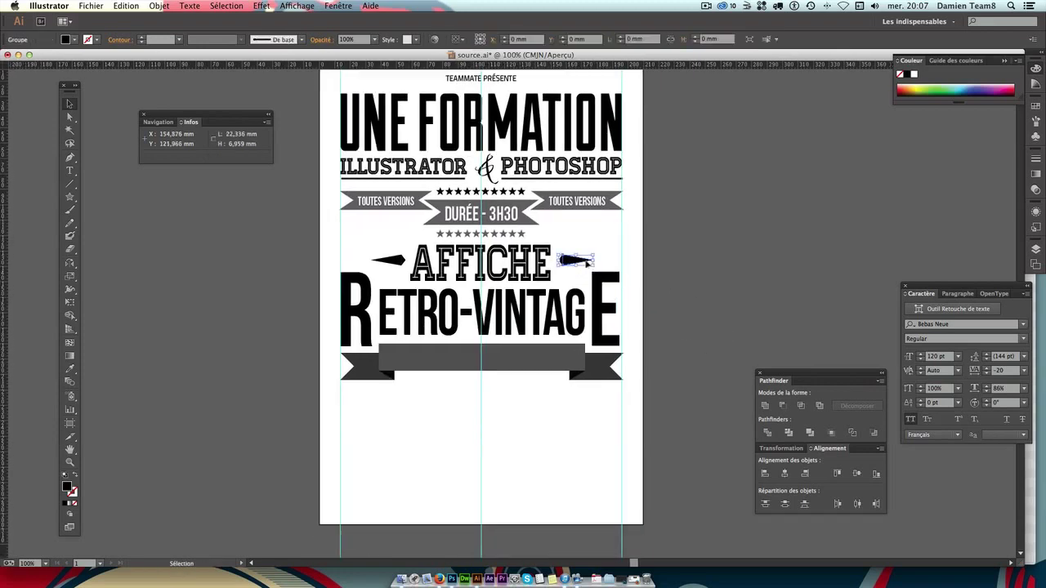
{"action": "left_click", "coordinate": [644, 247]}
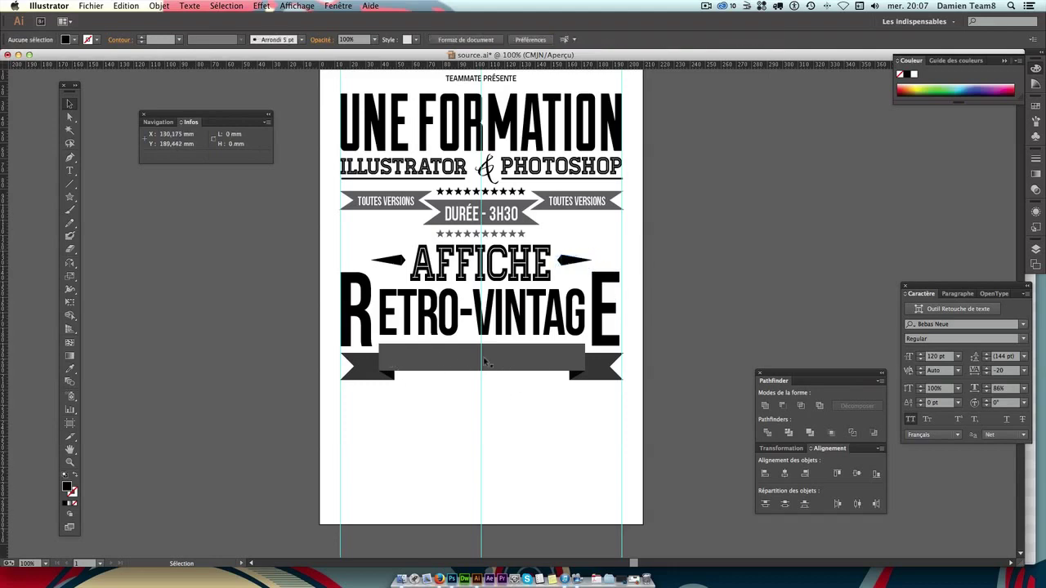
Set the fill colour to white for new text, exiting the accidentally entered RETRO-VINTAGE text.
{"action": "key", "text": "t"}
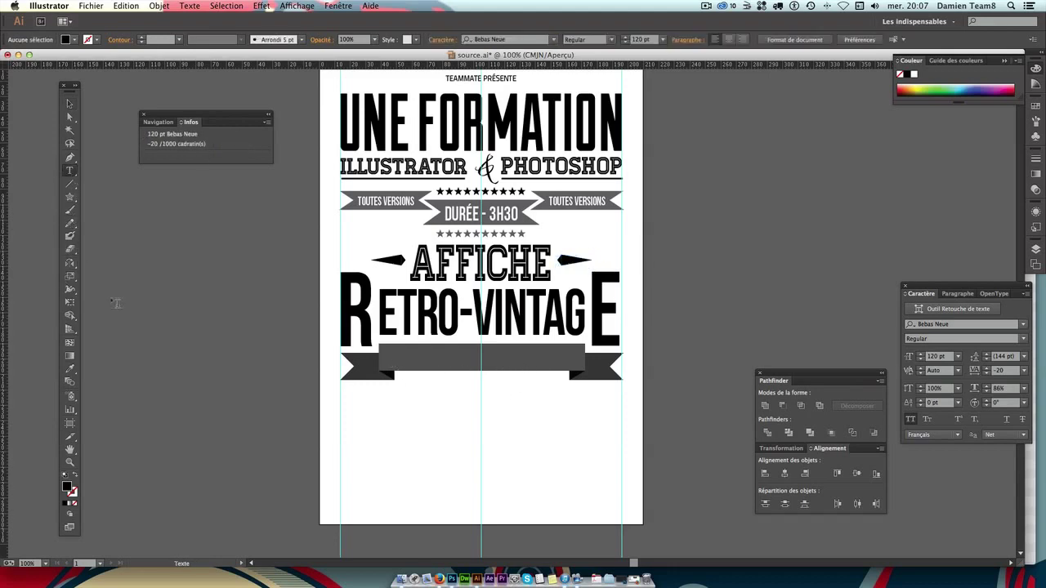
{"action": "double_click", "coordinate": [67, 488]}
{"action": "left_click_drag", "start_coordinate": [652, 299], "coordinate": [631, 276]}
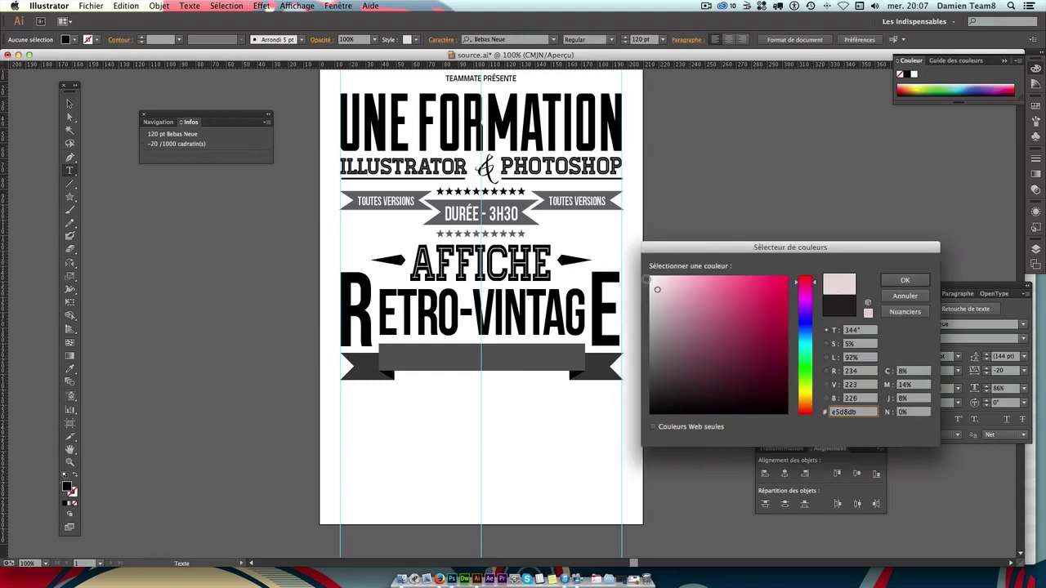
{"action": "key", "text": "Return"}
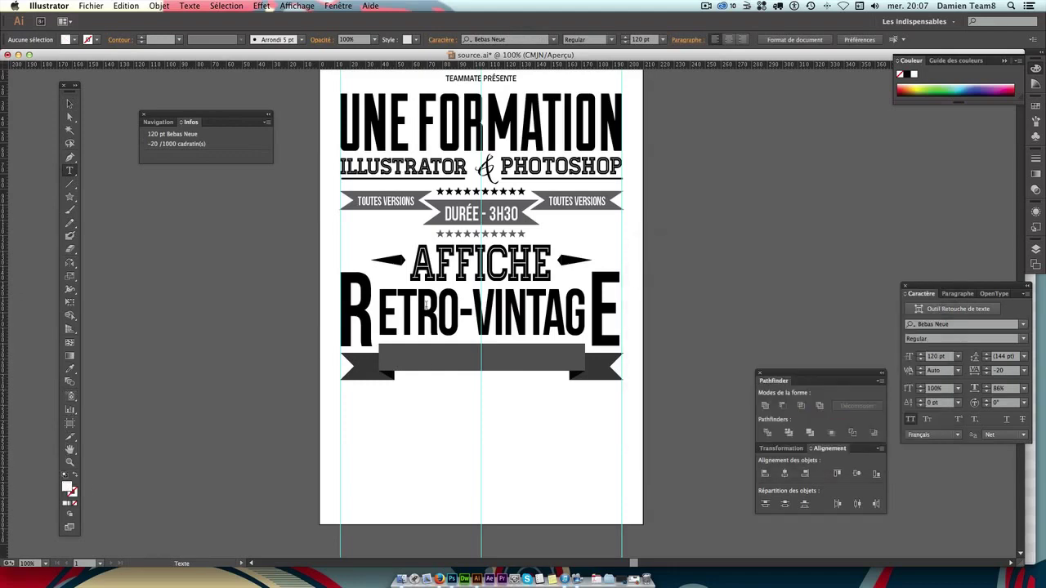
{"action": "left_click", "coordinate": [423, 322]}
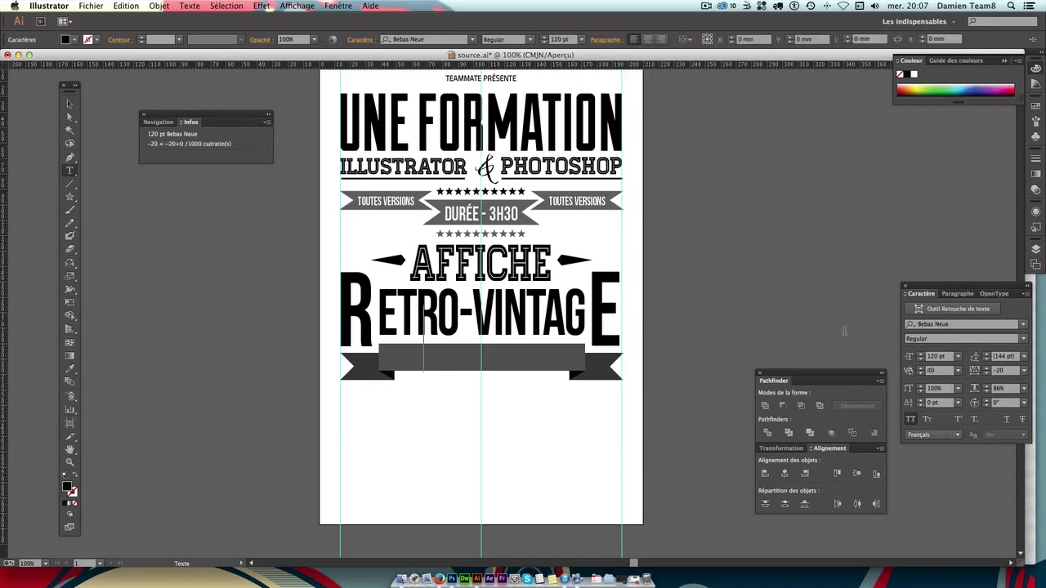
{"action": "key", "text": "Escape"}
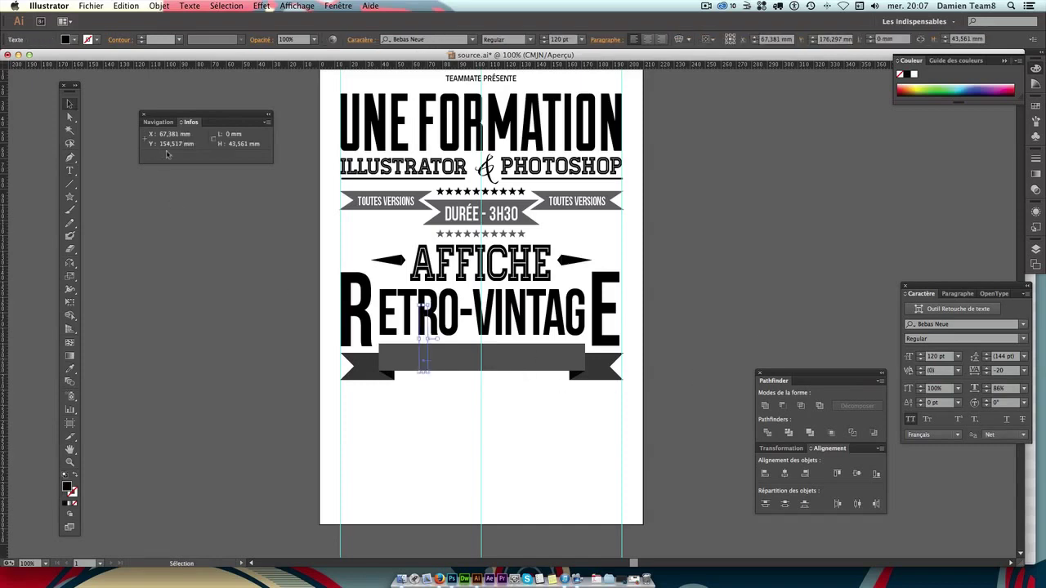
{"action": "left_click", "coordinate": [425, 408]}
Type the subtitle UNE COMPOSITION DYNAMIQUE on a new line below the banner.
{"action": "left_click", "coordinate": [70, 170]}
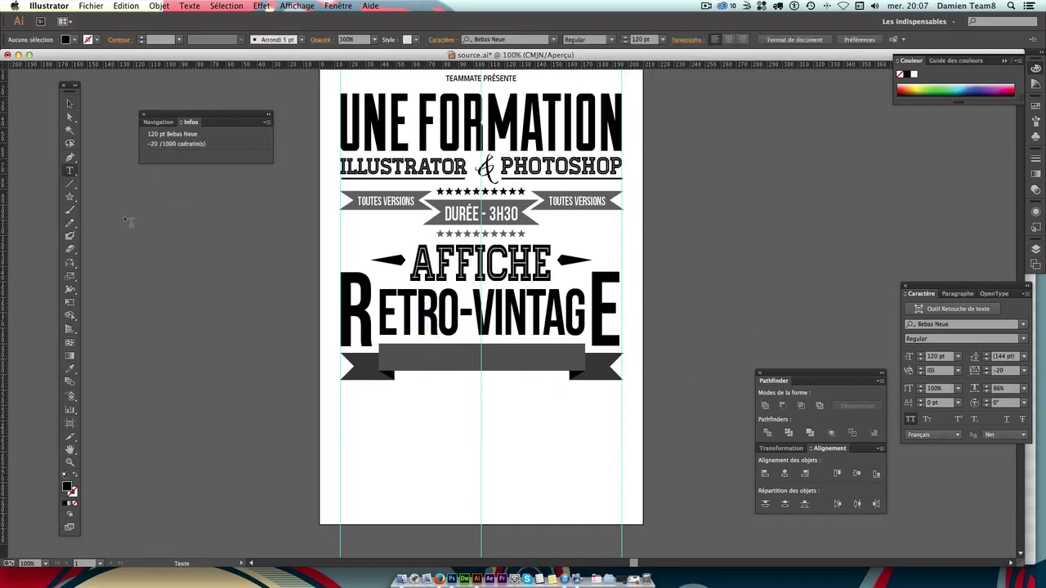
{"action": "left_click", "coordinate": [425, 418]}
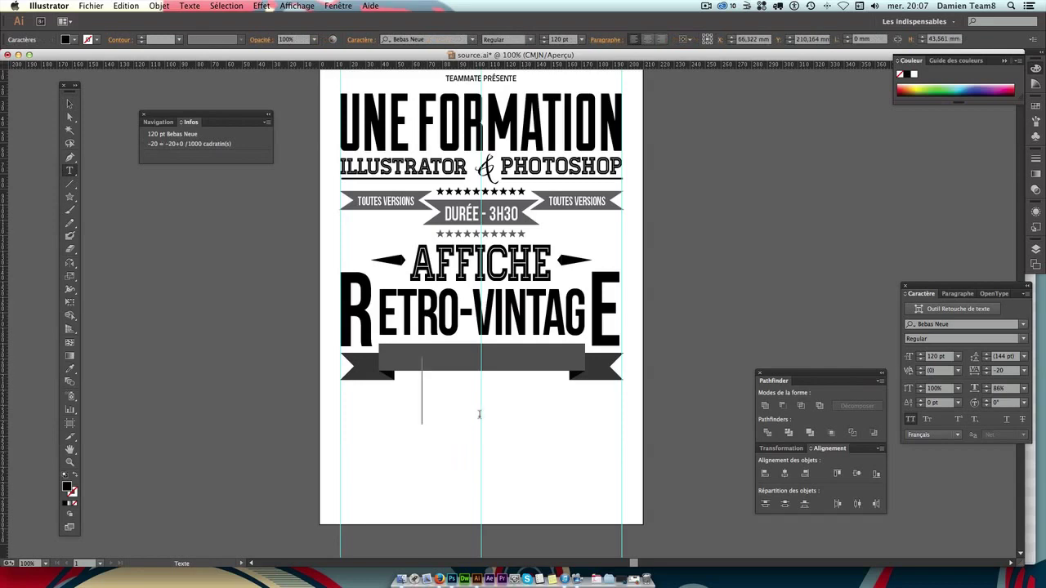
{"action": "type", "text": "R"}
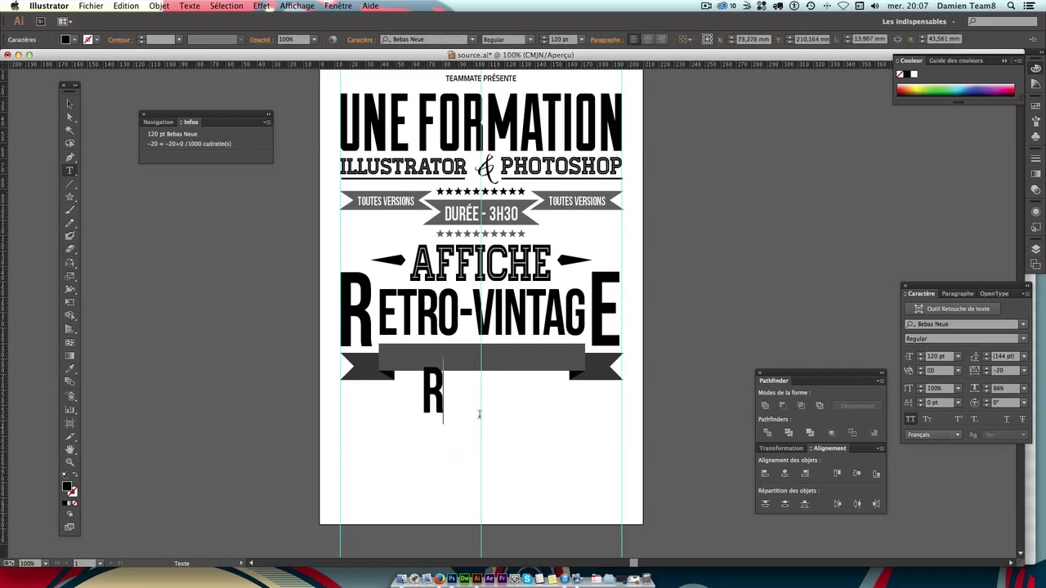
{"action": "key", "text": "BackSpace"}
{"action": "type", "text": "UNE "}
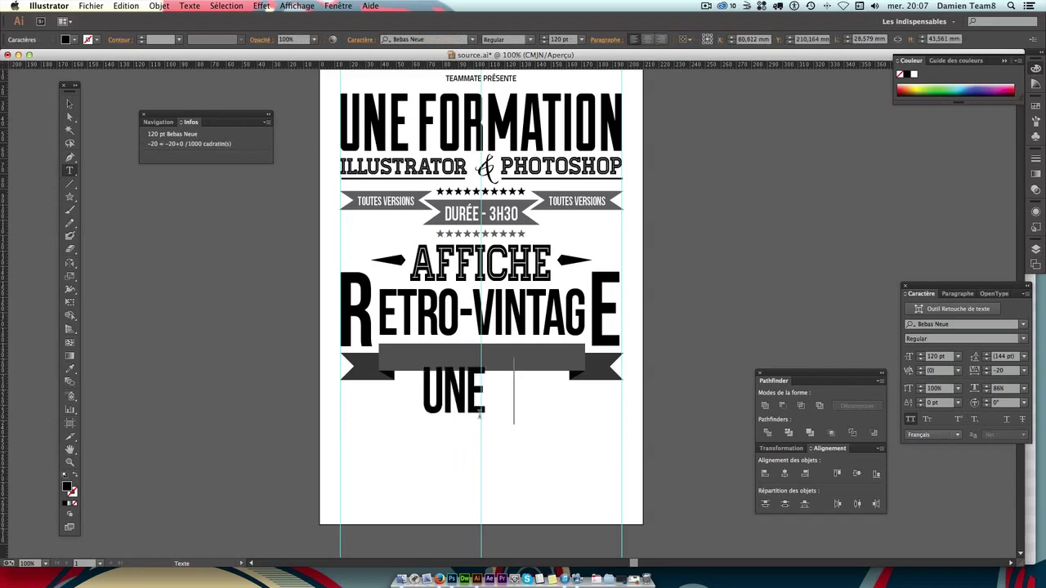
{"action": "type", "text": "COMPOSO"}
{"action": "key", "text": "BackSpace"}
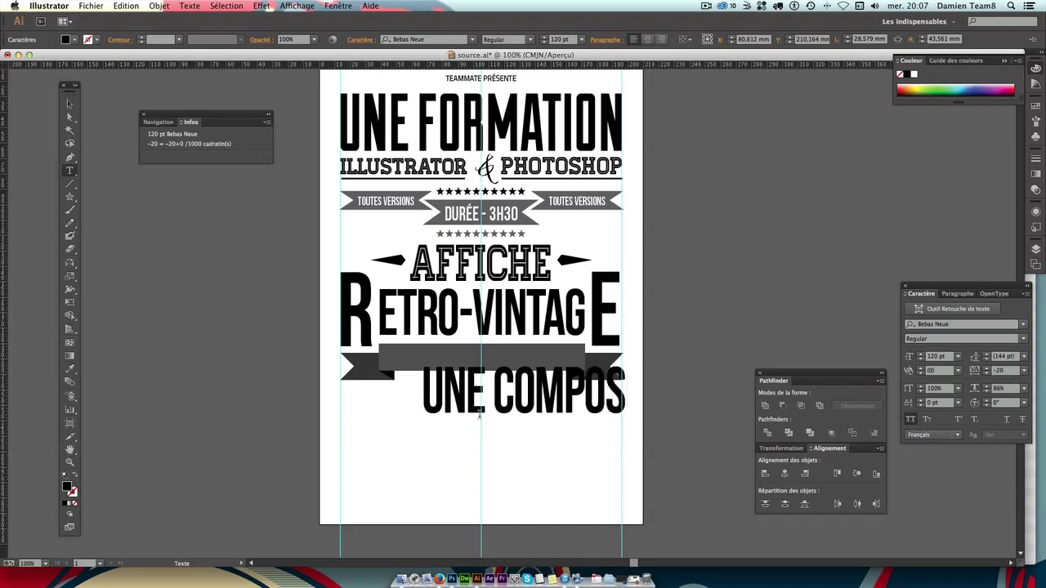
{"action": "type", "text": "ITION"}
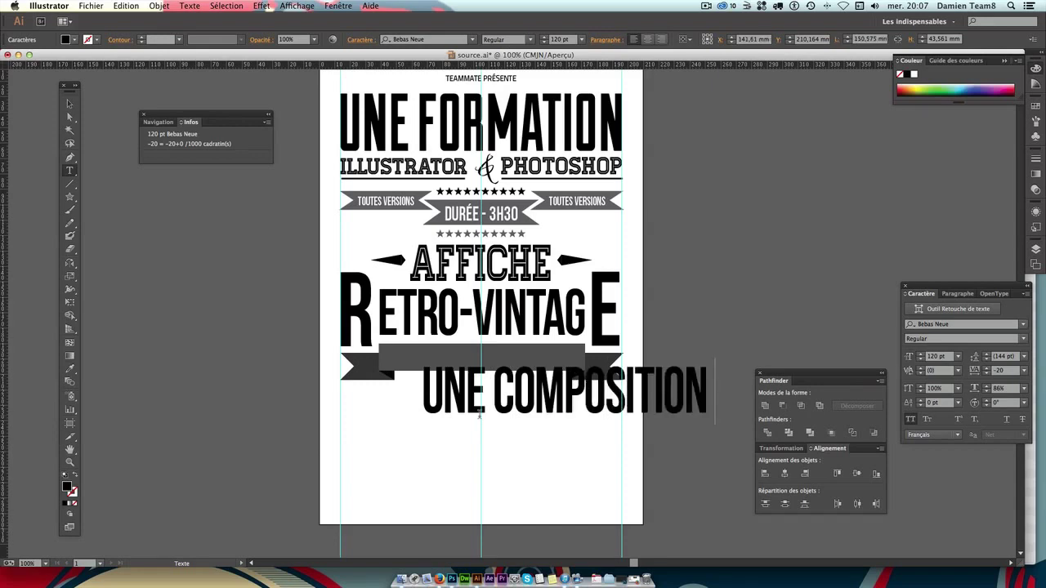
{"action": "type", "text": " DY"}
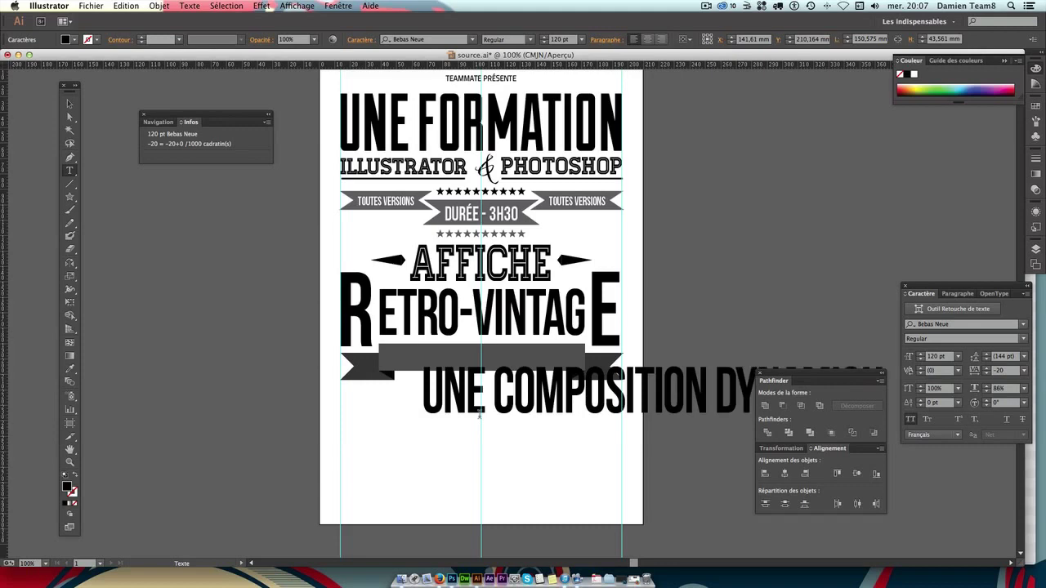
{"action": "type", "text": "E"}
{"action": "left_click", "coordinate": [69, 103]}
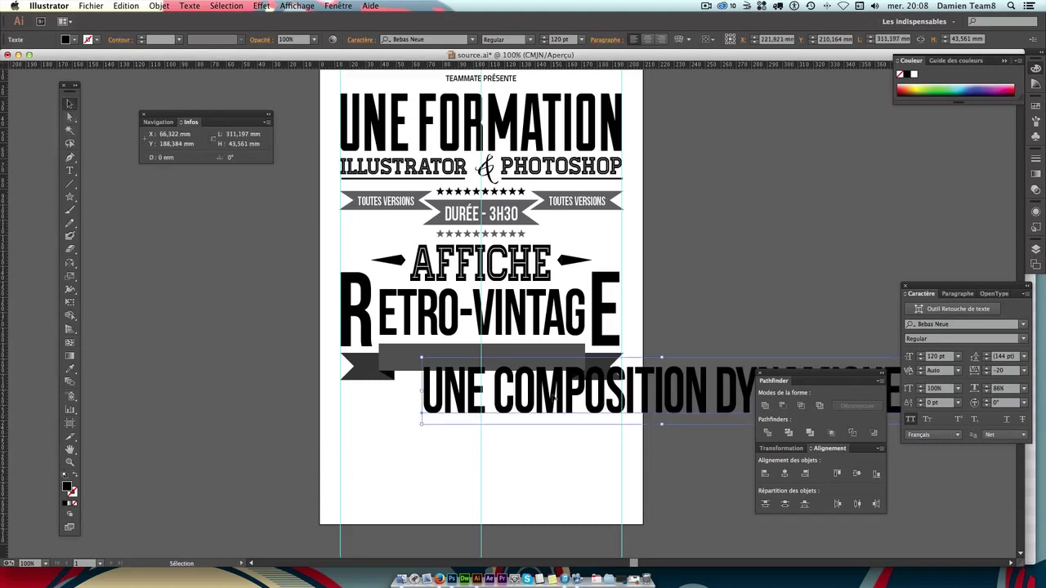
{"action": "left_click_drag", "start_coordinate": [668, 391], "coordinate": [524, 441]}
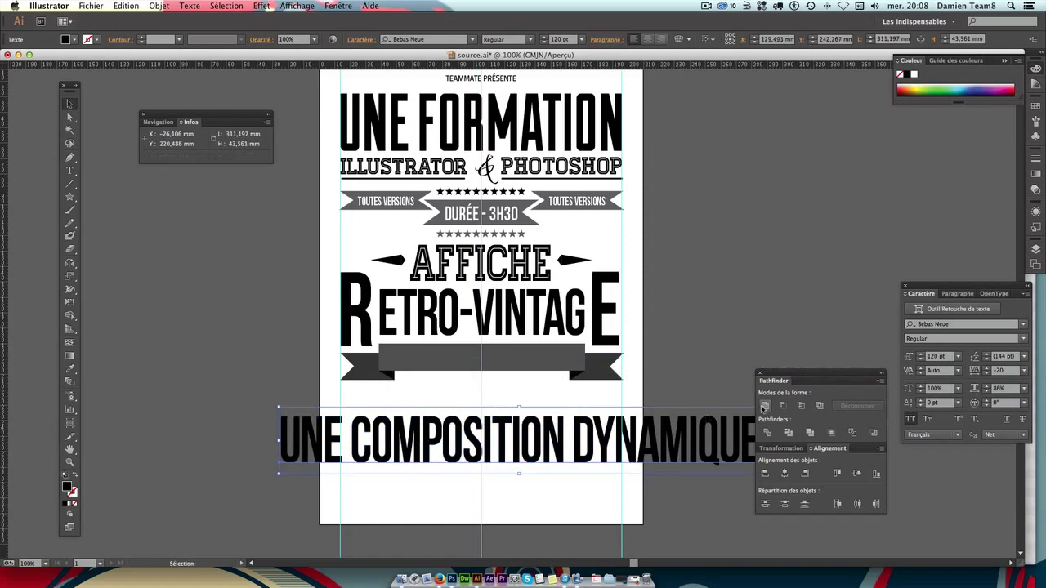
Set the subtitle to 35 pt, move it into the grey banner, and change tracking from -20 to 0.
{"action": "left_click", "coordinate": [938, 356]}
{"action": "type", "text": "35"}
{"action": "key", "text": "Return"}
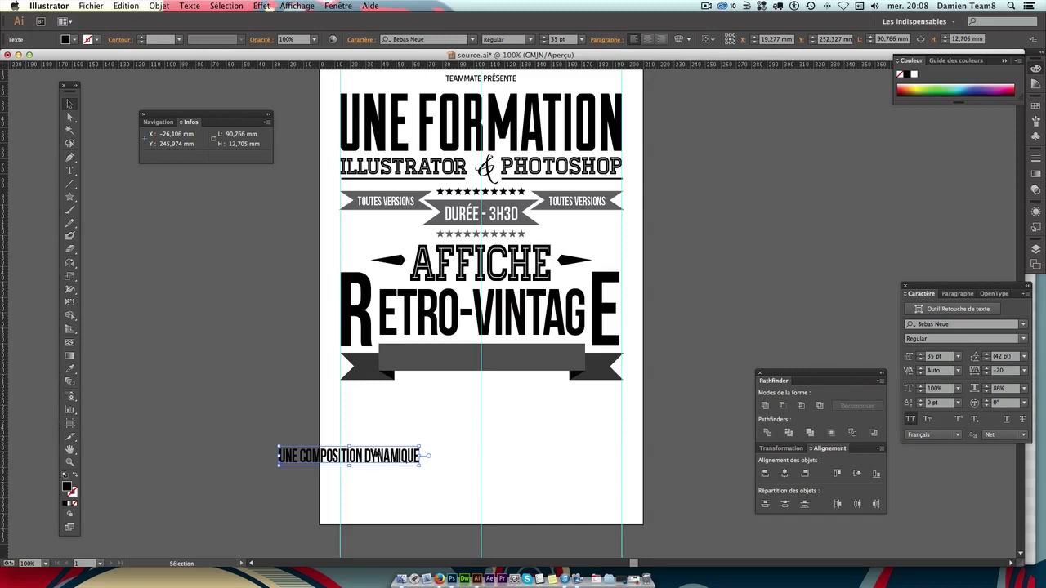
{"action": "left_click_drag", "start_coordinate": [387, 460], "coordinate": [524, 367]}
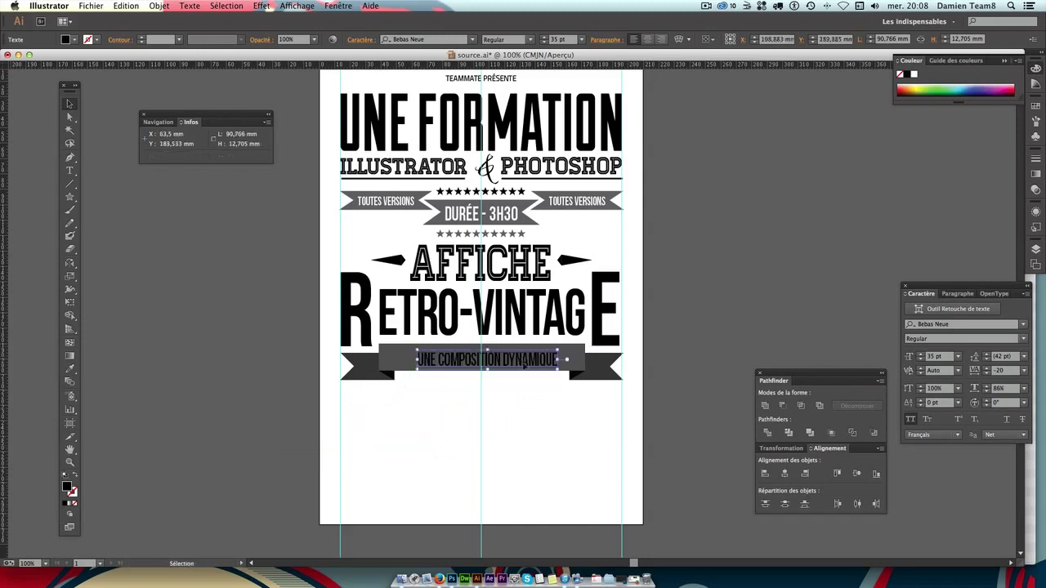
{"action": "left_click", "coordinate": [1011, 373]}
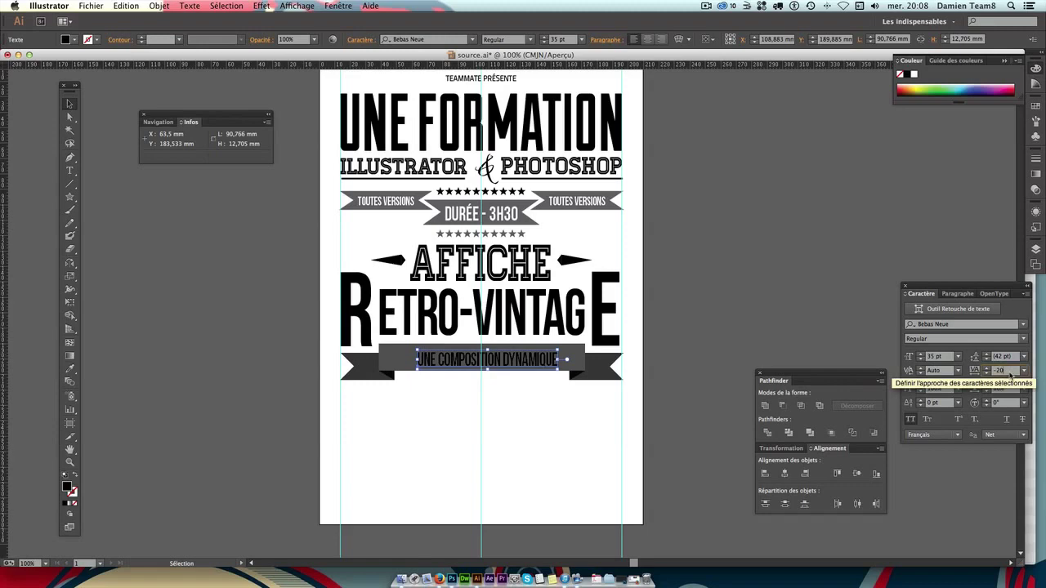
{"action": "double_click", "coordinate": [1010, 373]}
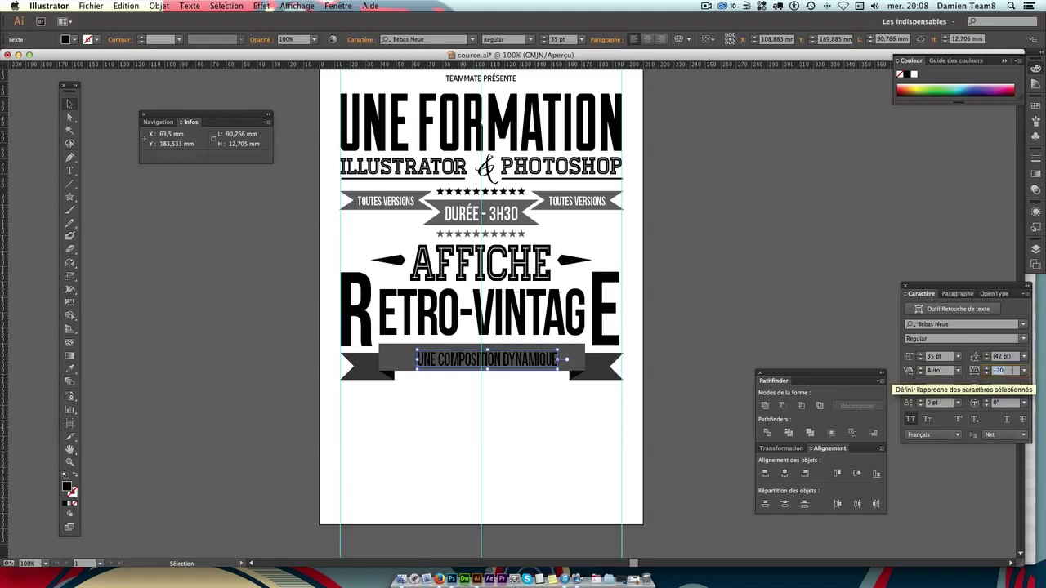
{"action": "type", "text": "0"}
{"action": "key", "text": "Return"}
Fill the subtitle with white (ffffff) and nudge it to the banner's centre.
{"action": "left_click", "coordinate": [541, 397]}
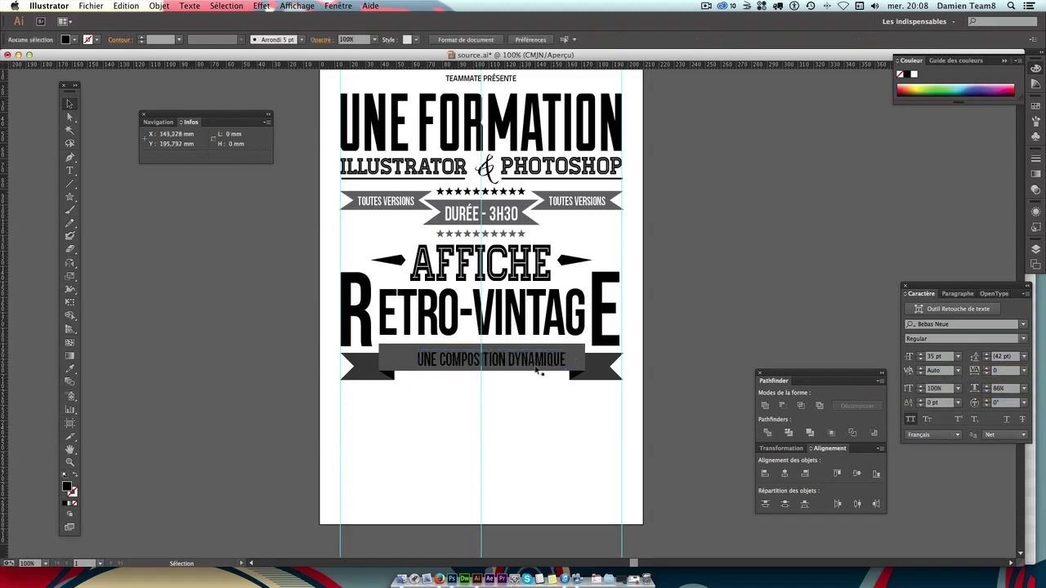
{"action": "left_click_drag", "start_coordinate": [536, 360], "coordinate": [525, 360]}
{"action": "double_click", "coordinate": [67, 487]}
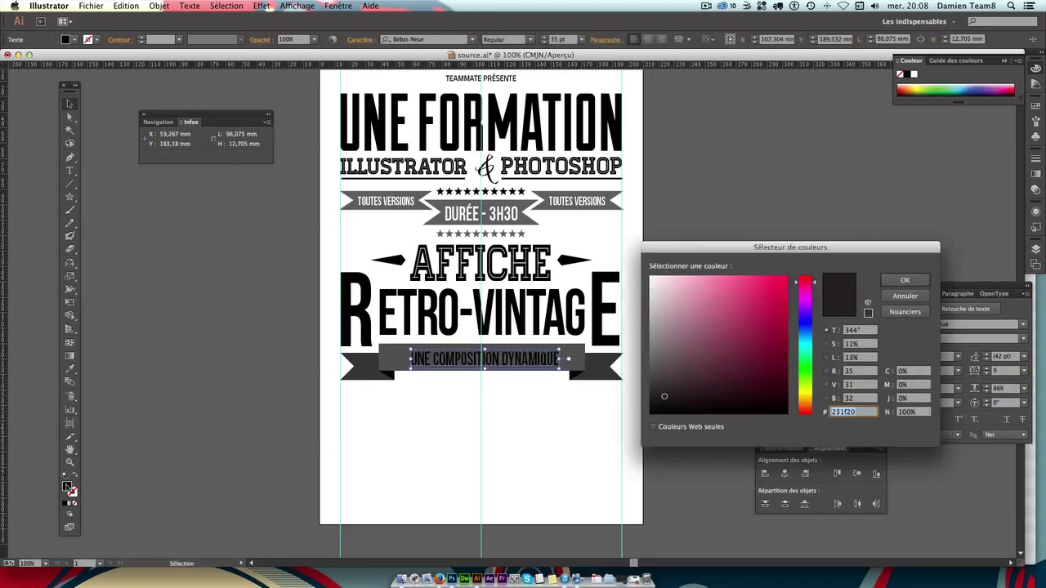
{"action": "type", "text": "ffffff"}
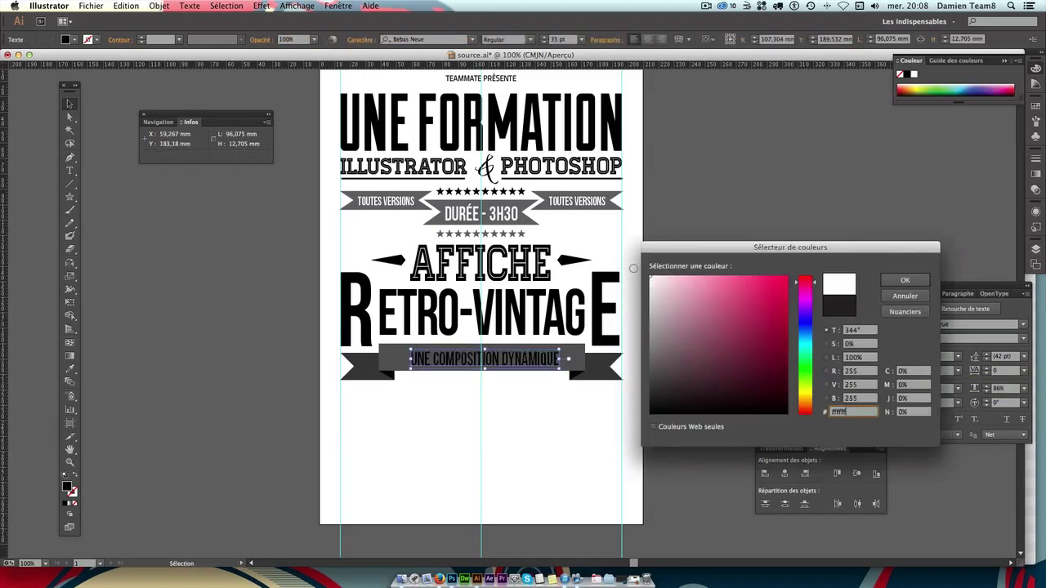
{"action": "key", "text": "Return"}
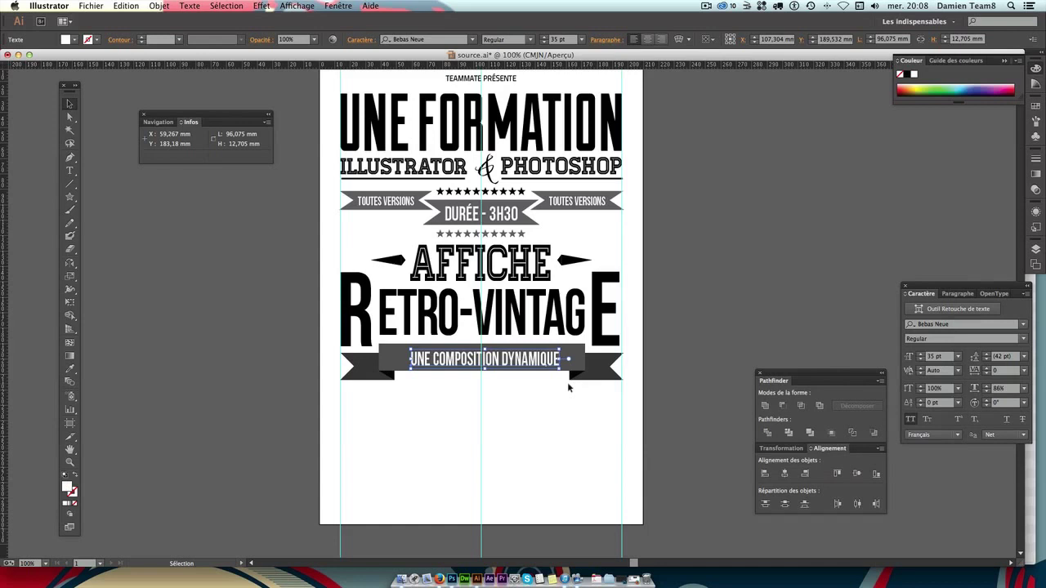
{"action": "key", "text": "Left"}
{"action": "key", "text": "Left"}
{"action": "key", "text": "Left"}
{"action": "key", "text": "Left"}
{"action": "key", "text": "Left"}
{"action": "key", "text": "Left"}
{"action": "key", "text": "Left"}
{"action": "key", "text": "Up"}
{"action": "key", "text": "Up"}
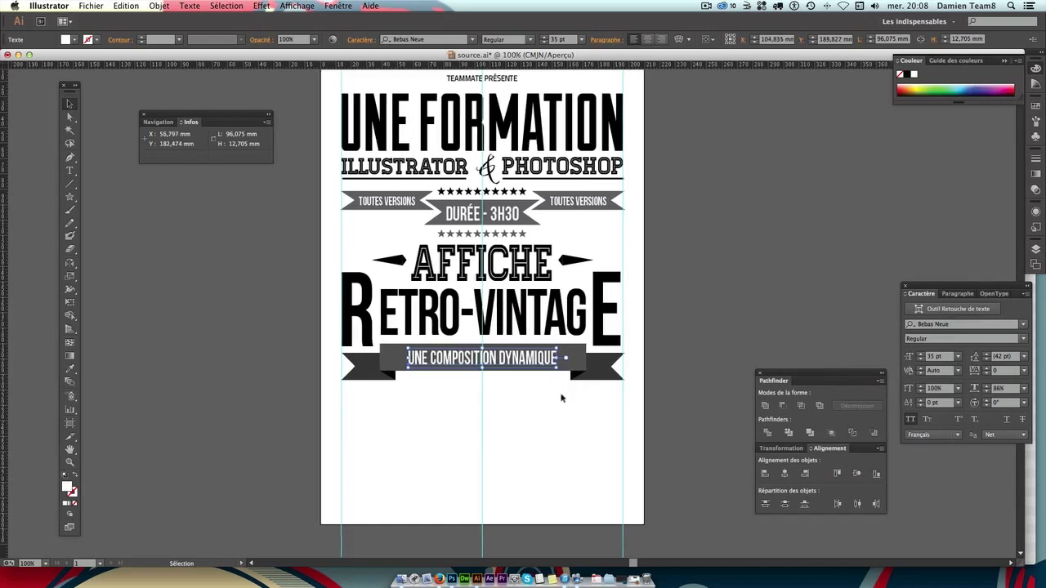
Deselect and hide the guides to preview the layout, then show them again.
{"action": "left_click", "coordinate": [561, 397]}
{"action": "key", "text": "a"}
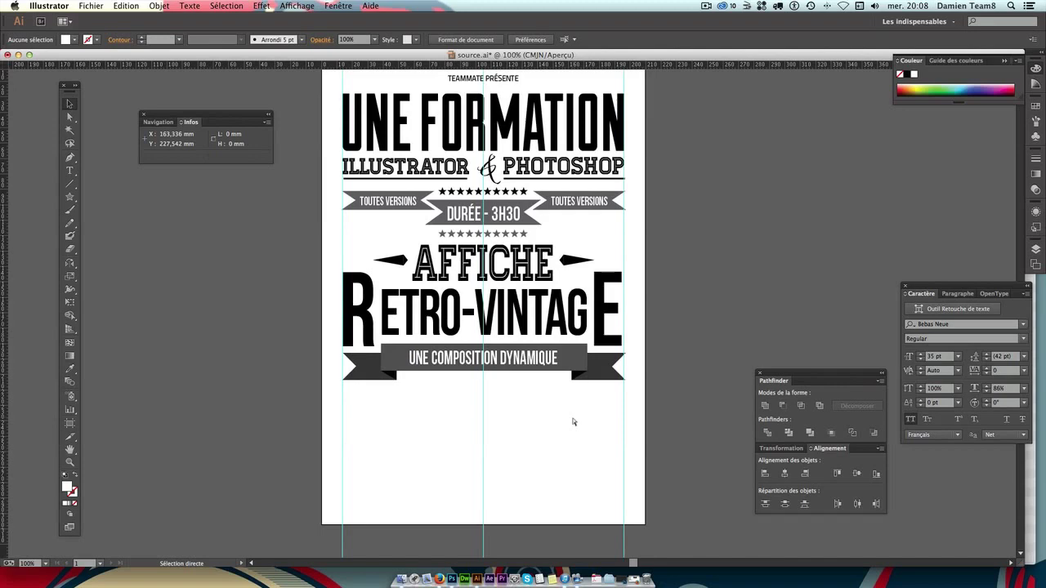
{"action": "key", "text": "ctrl+semicolon"}
{"action": "key", "text": "v"}
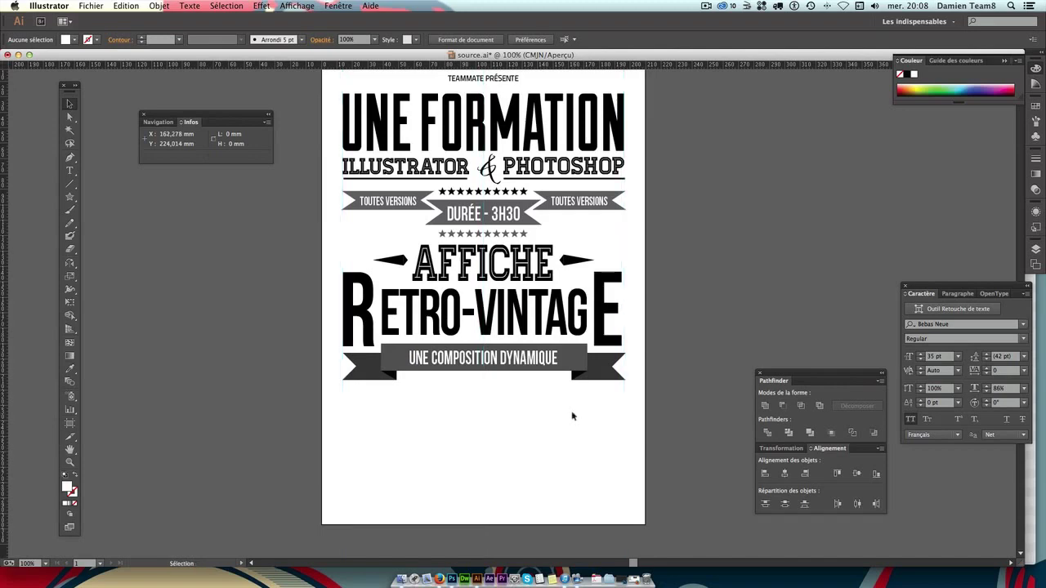
{"action": "scroll", "coordinate": [572, 416], "scroll_direction": "up", "scroll_amount": 1}
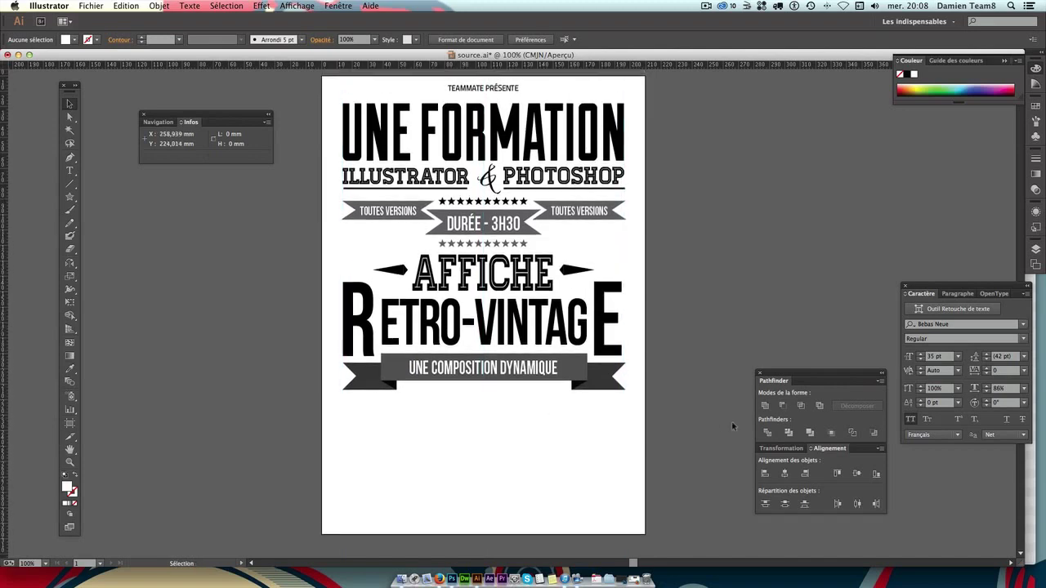
{"action": "key", "text": "a"}
{"action": "key", "text": "ctrl+semicolon"}
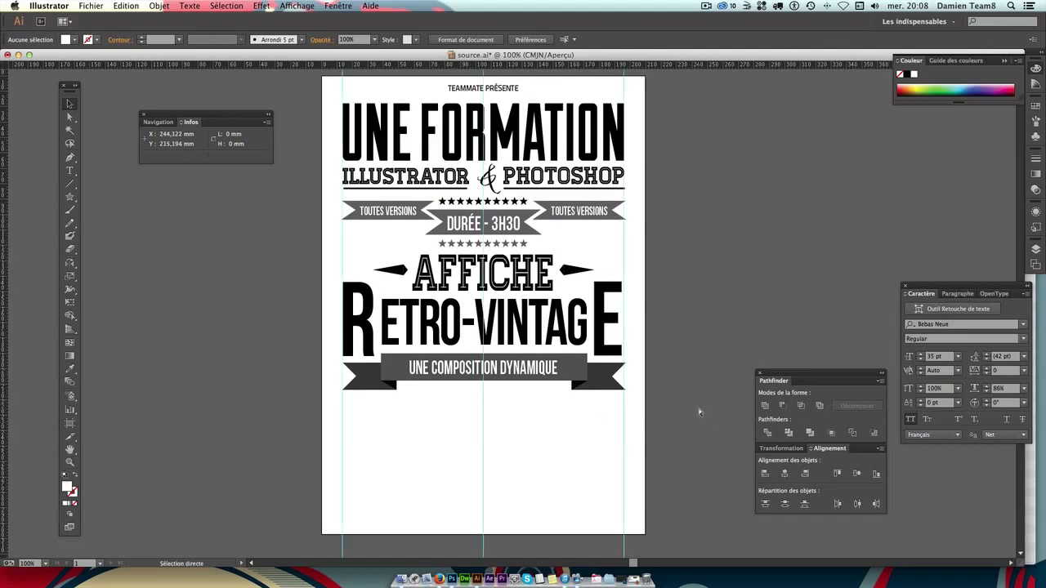
Type VOUS below the subtitle banner on the left and set it in Dyspepsia-Regular.
{"action": "key", "text": "h"}
{"action": "left_click_drag", "start_coordinate": [542, 411], "coordinate": [548, 372]}
{"action": "left_click", "coordinate": [70, 170]}
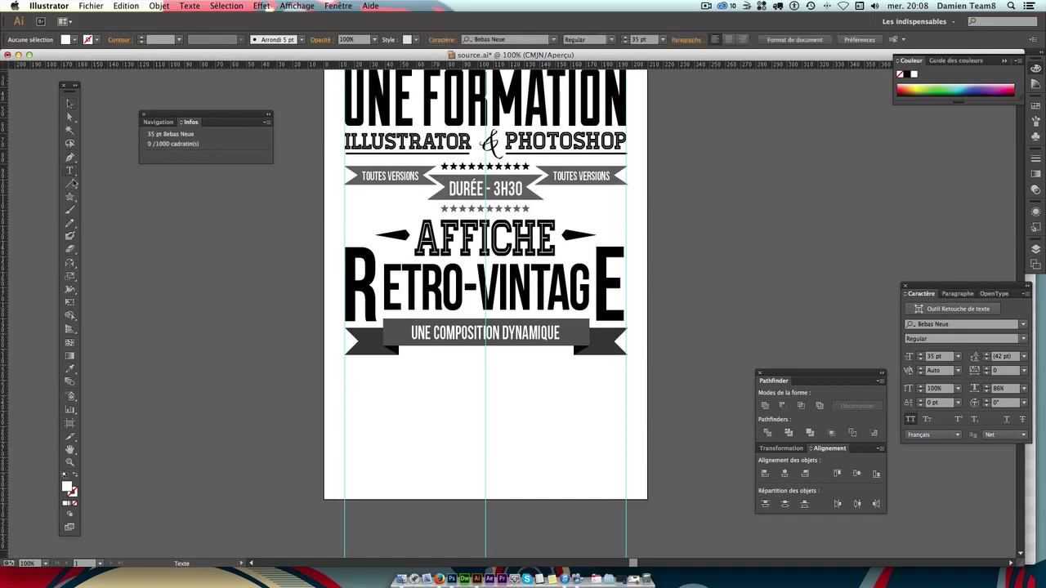
{"action": "left_click", "coordinate": [367, 393]}
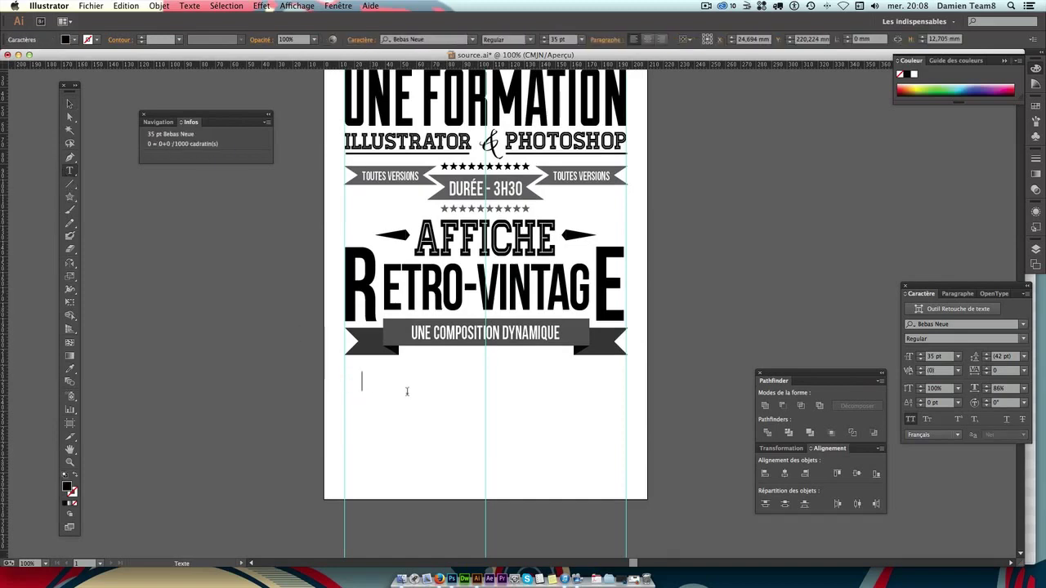
{"action": "type", "text": "V"}
{"action": "type", "text": "OUS"}
{"action": "left_click", "coordinate": [70, 104]}
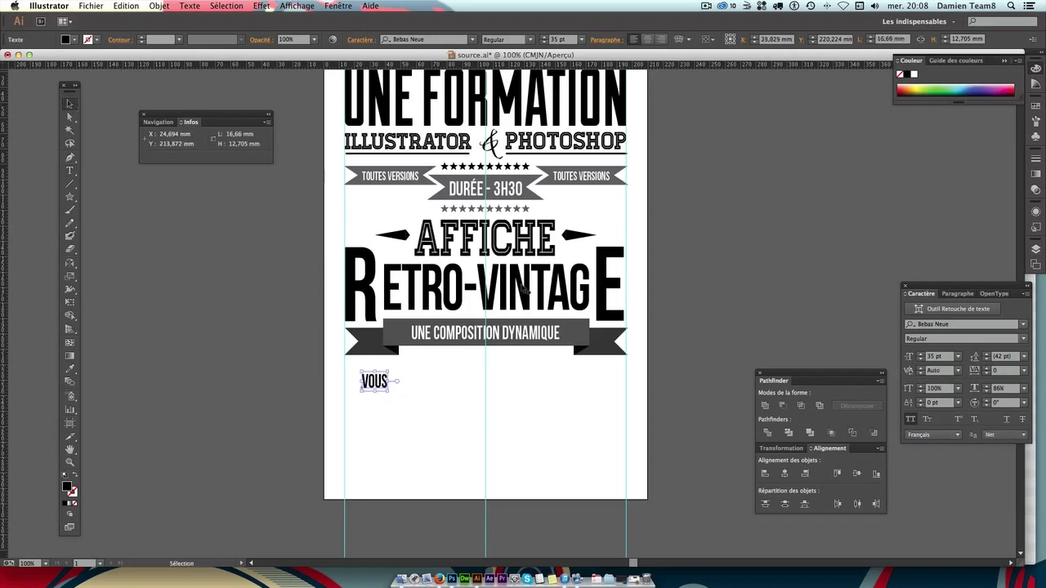
{"action": "left_click", "coordinate": [984, 327]}
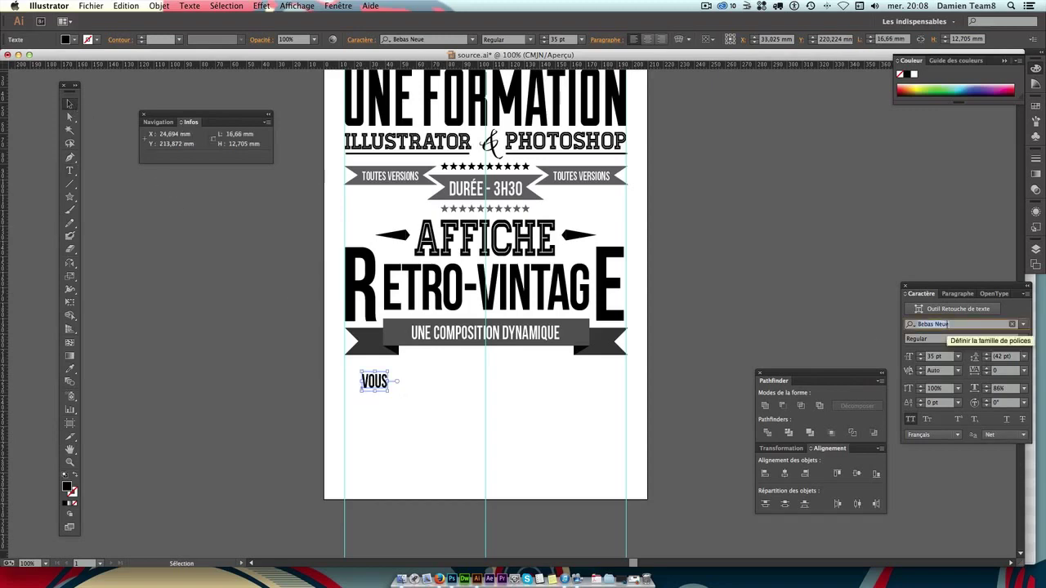
{"action": "type", "text": "Dy"}
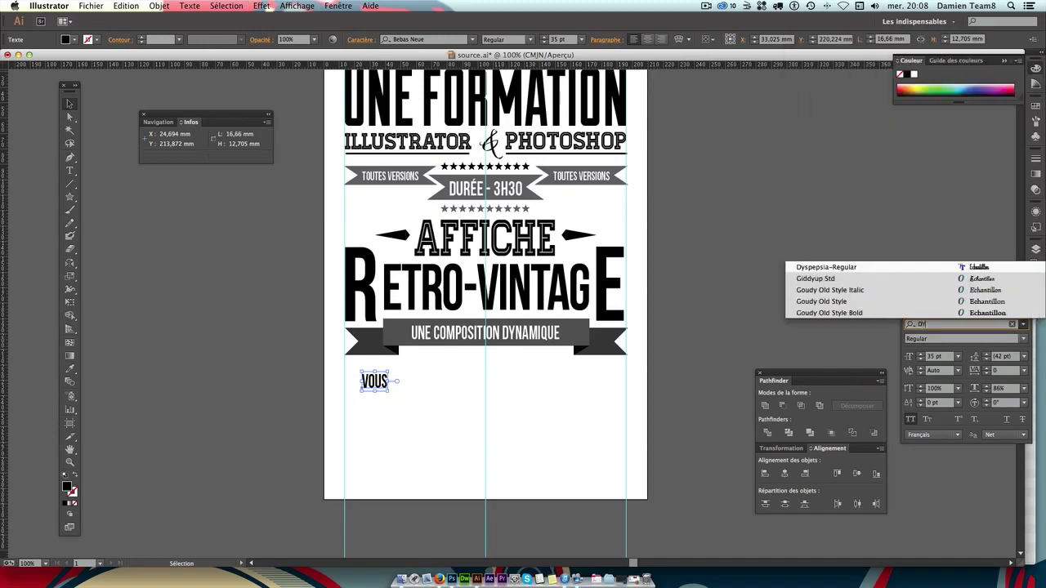
{"action": "type", "text": "s"}
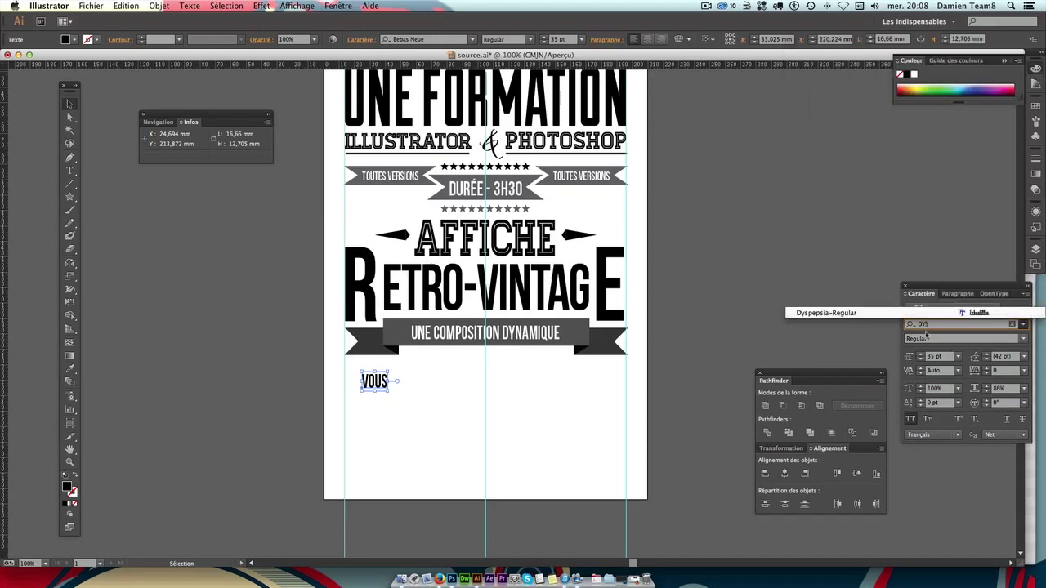
{"action": "left_click", "coordinate": [823, 314]}
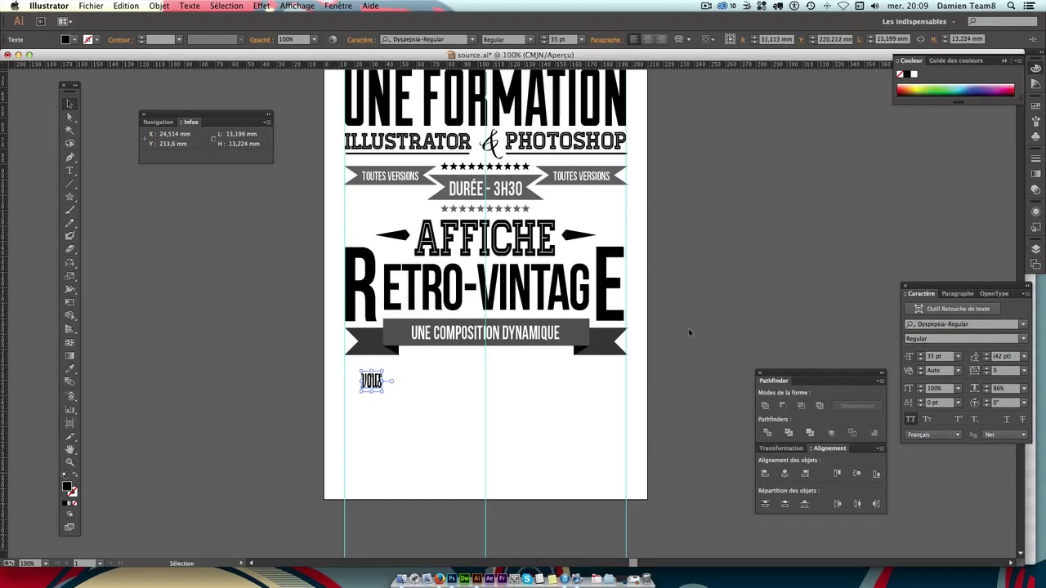
Retype the word as Vous, size it to 65 pt, and nudge it into place.
{"action": "left_click", "coordinate": [910, 420]}
{"action": "key", "text": "t"}
{"action": "key", "text": "ctrl+a"}
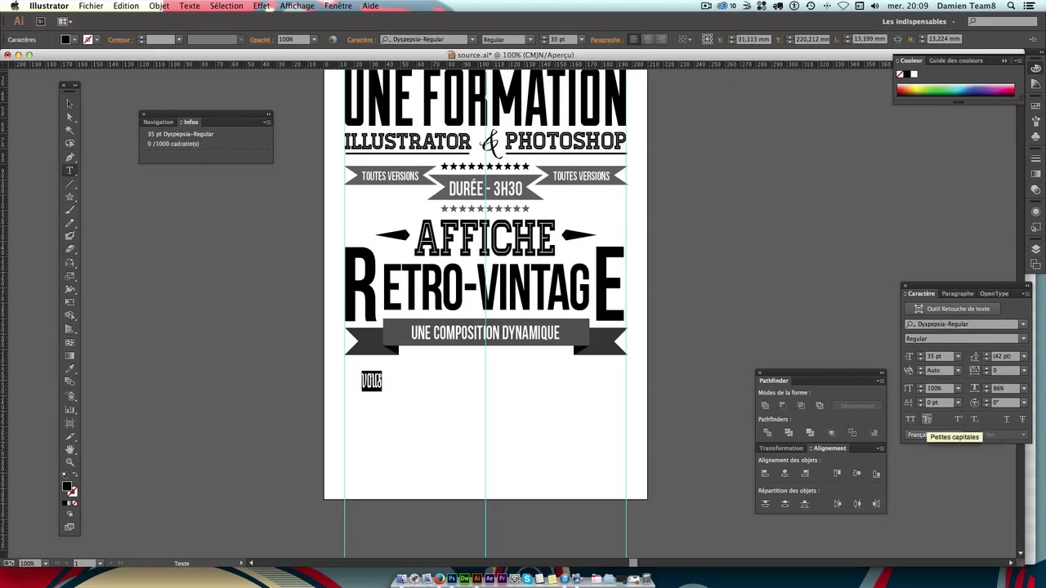
{"action": "type", "text": "v"}
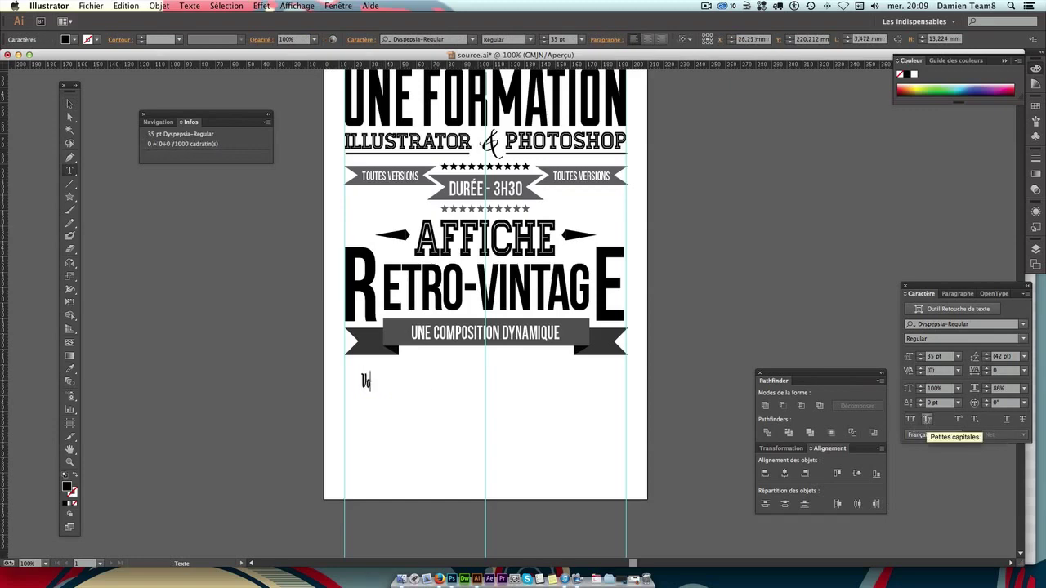
{"action": "type", "text": "s"}
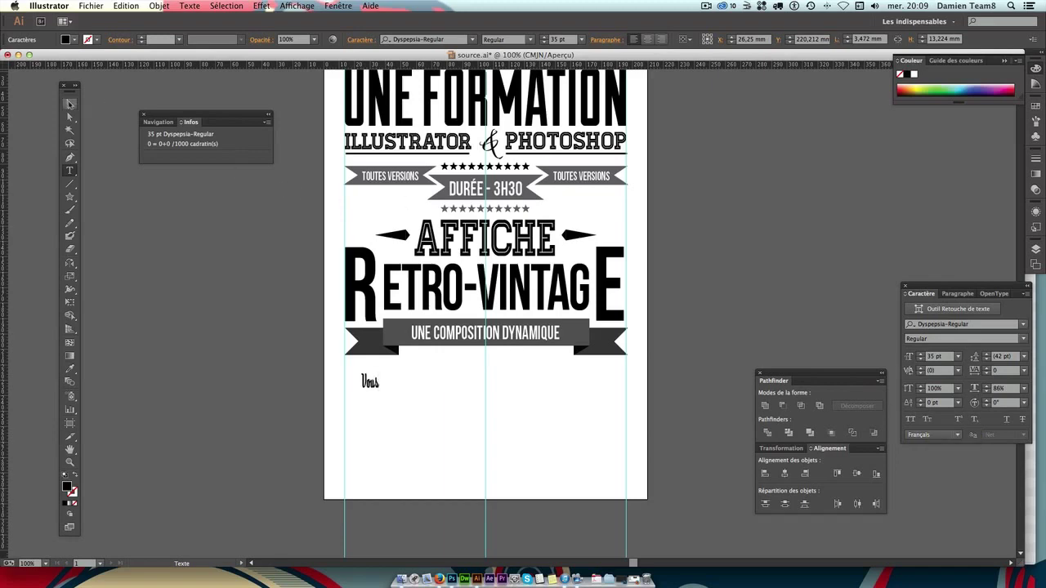
{"action": "left_click", "coordinate": [69, 104]}
{"action": "left_click", "coordinate": [353, 359]}
{"action": "mouse_move", "coordinate": [370, 389]}
{"action": "left_mouse_down"}
{"action": "mouse_move", "coordinate": [358, 375]}
{"action": "mouse_move", "coordinate": [381, 399]}
{"action": "left_mouse_up"}
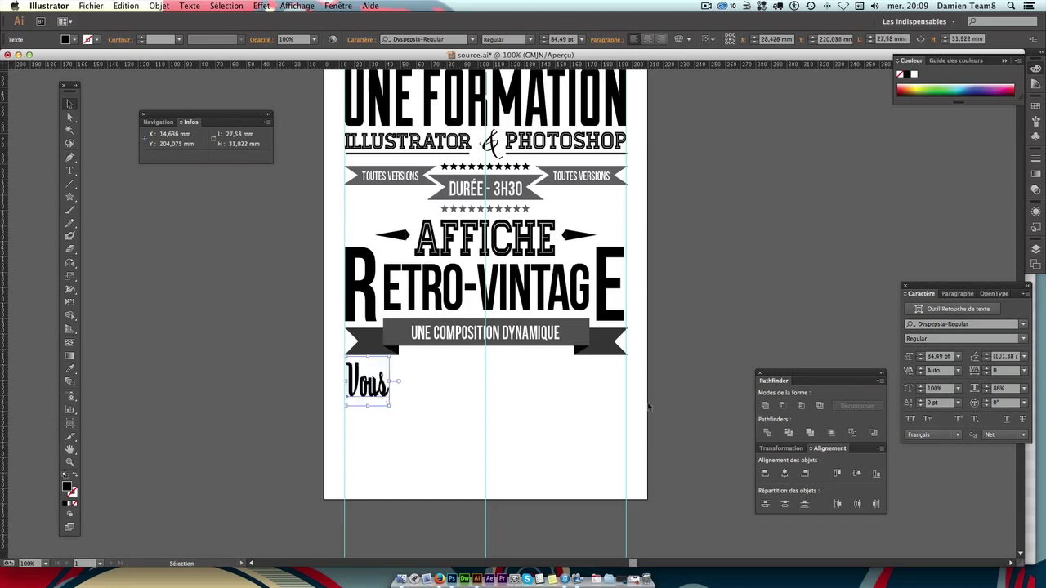
{"action": "left_click", "coordinate": [931, 357]}
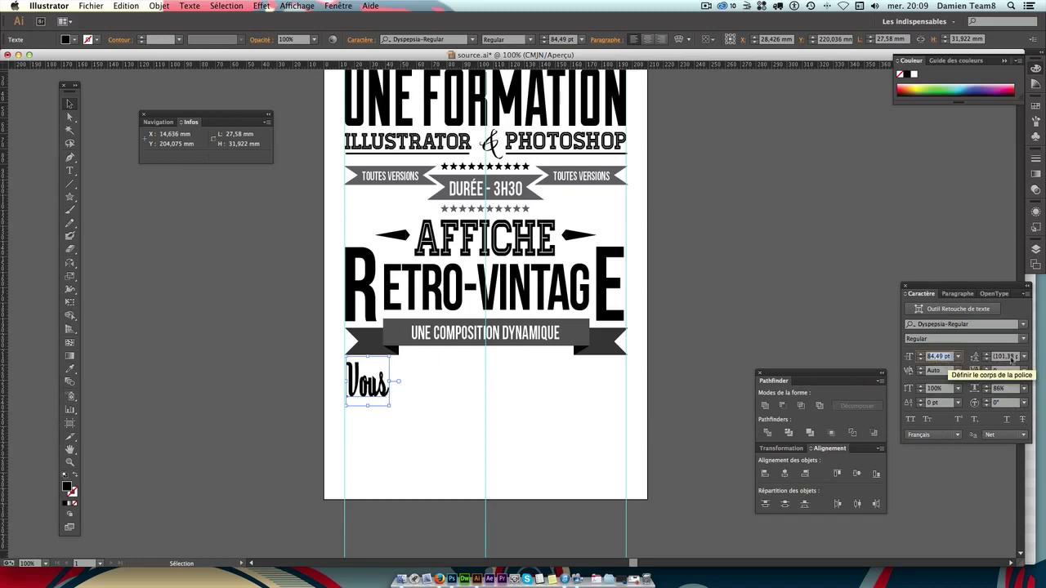
{"action": "type", "text": "1"}
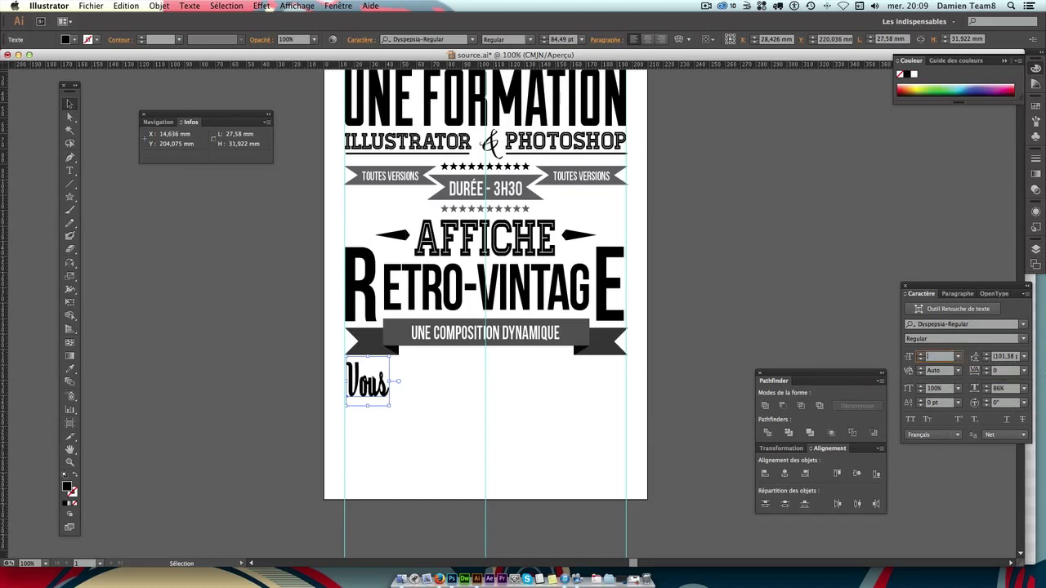
{"action": "type", "text": "65"}
{"action": "key", "text": "Return"}
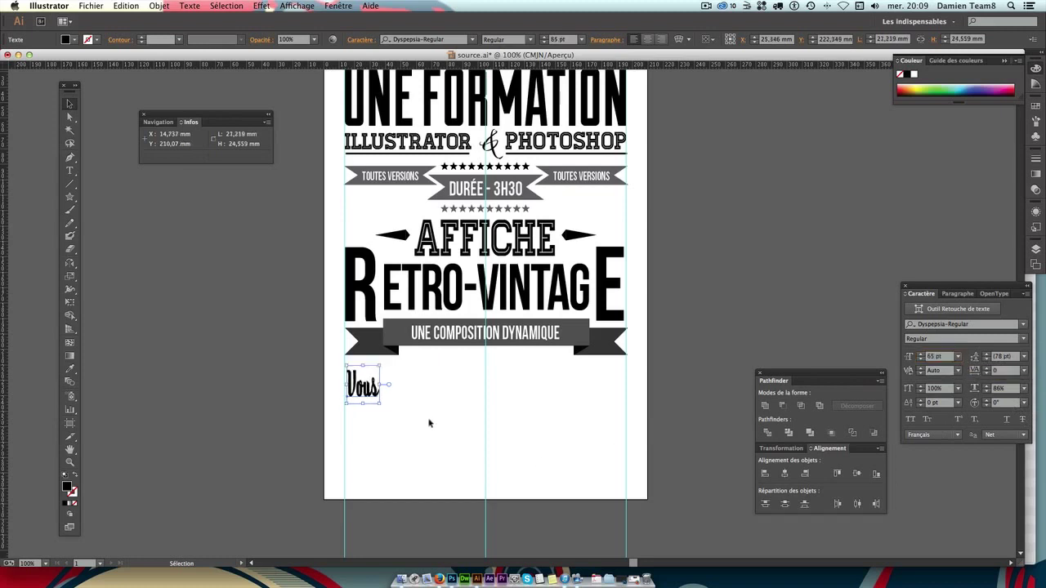
{"action": "left_click_drag", "start_coordinate": [364, 404], "coordinate": [371, 394]}
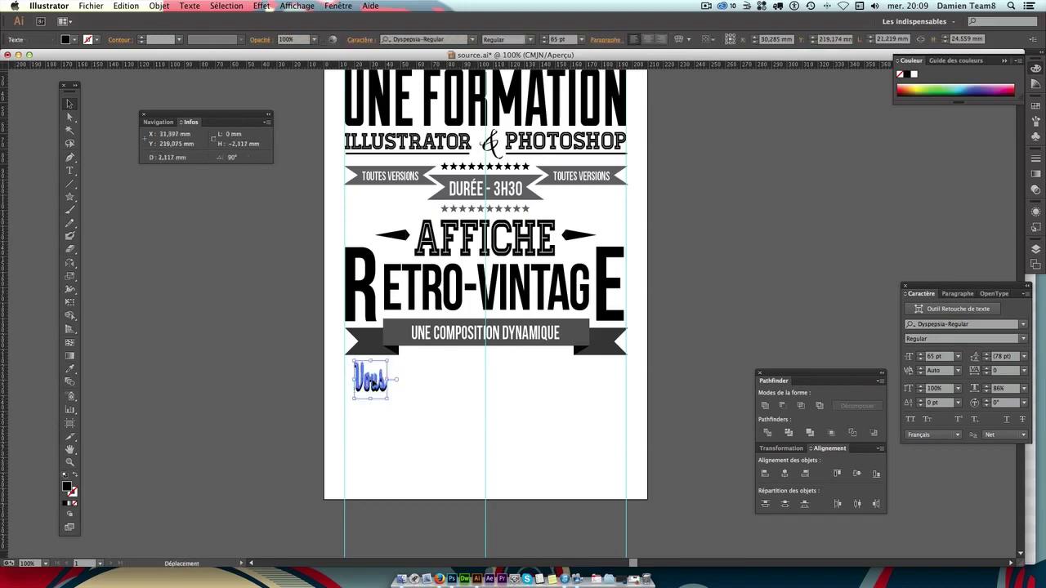
{"action": "left_click", "coordinate": [432, 391]}
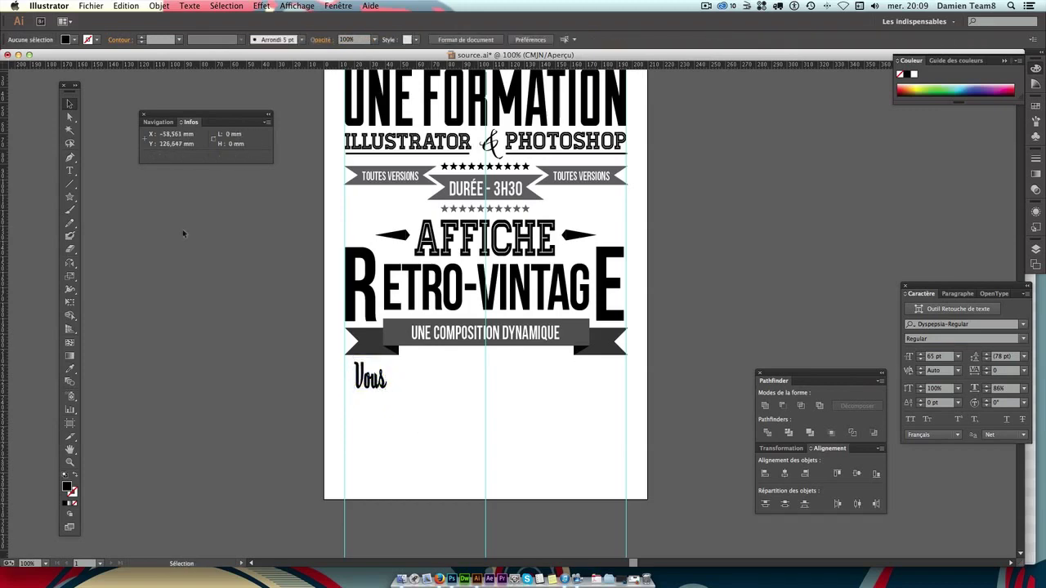
Type the line 'verrez les polices sont super' below Vous, dropping 'cool'.
{"action": "key", "text": "t"}
{"action": "left_click", "coordinate": [366, 419]}
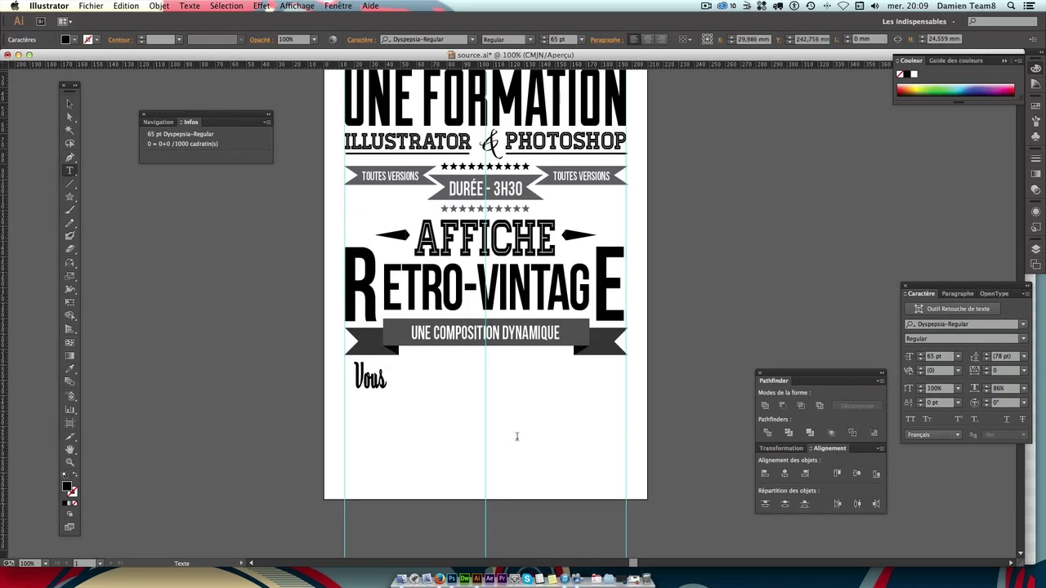
{"action": "type", "text": "v"}
{"action": "type", "text": "er"}
{"action": "type", "text": "rez"}
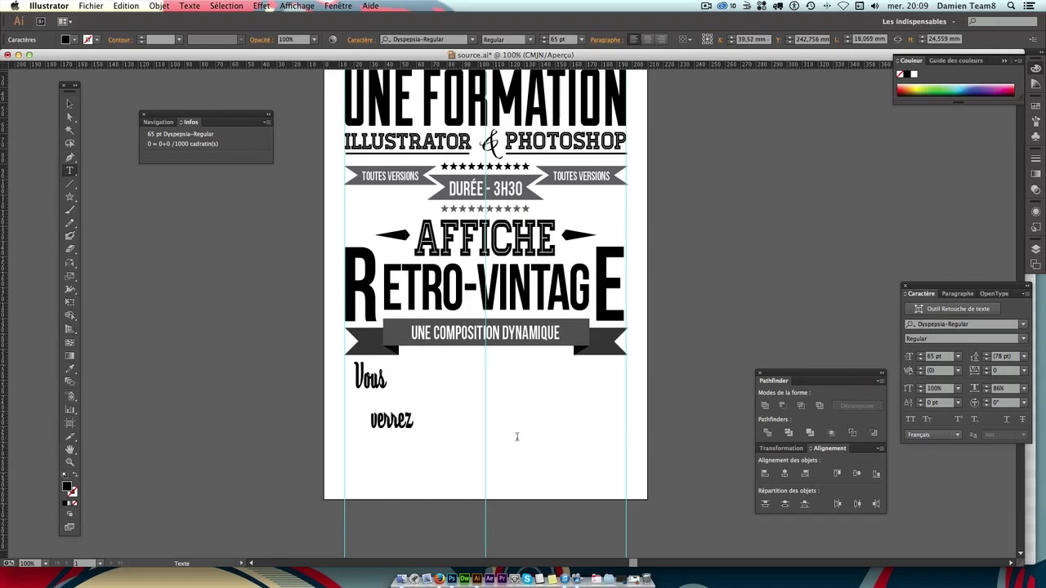
{"action": "type", "text": " le"}
{"action": "type", "text": "s"}
{"action": "type", "text": " police"}
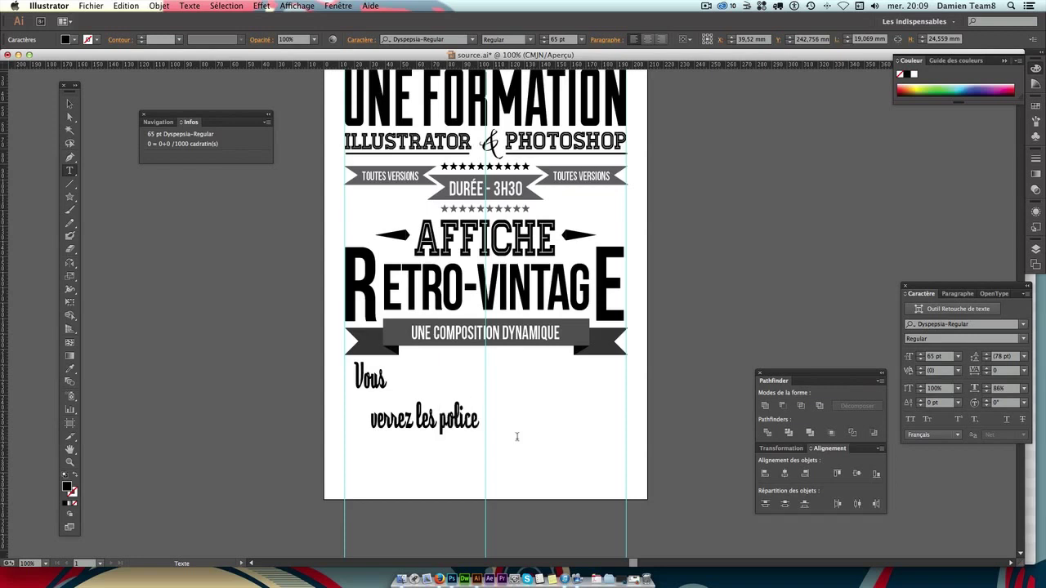
{"action": "type", "text": "s so"}
{"action": "type", "text": "nt super coo"}
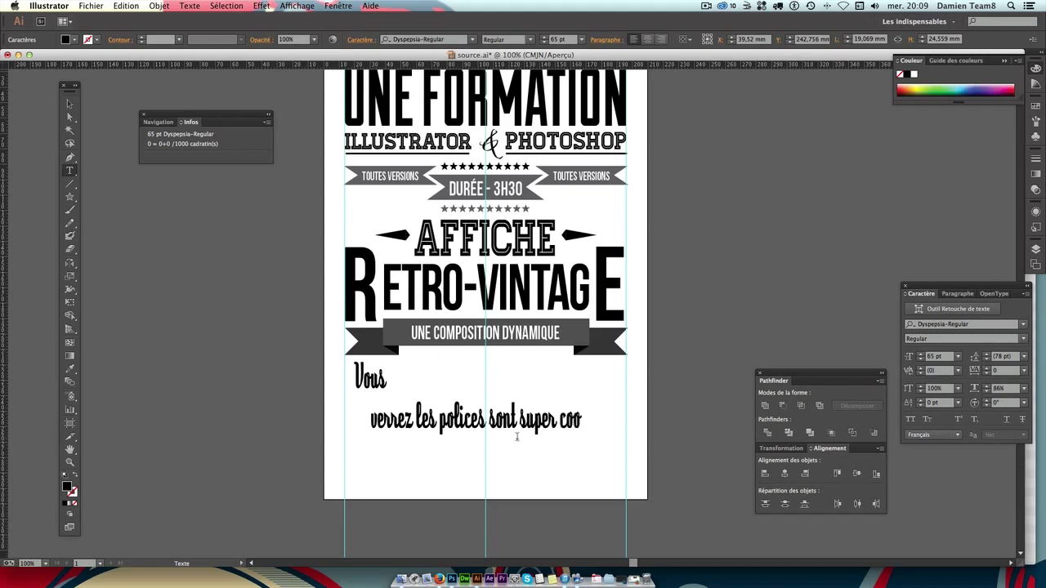
{"action": "type", "text": "l"}
{"action": "key", "text": "BackSpace"}
{"action": "key", "text": "BackSpace"}
{"action": "key", "text": "BackSpace"}
{"action": "key", "text": "BackSpace"}
{"action": "key", "text": "BackSpace"}
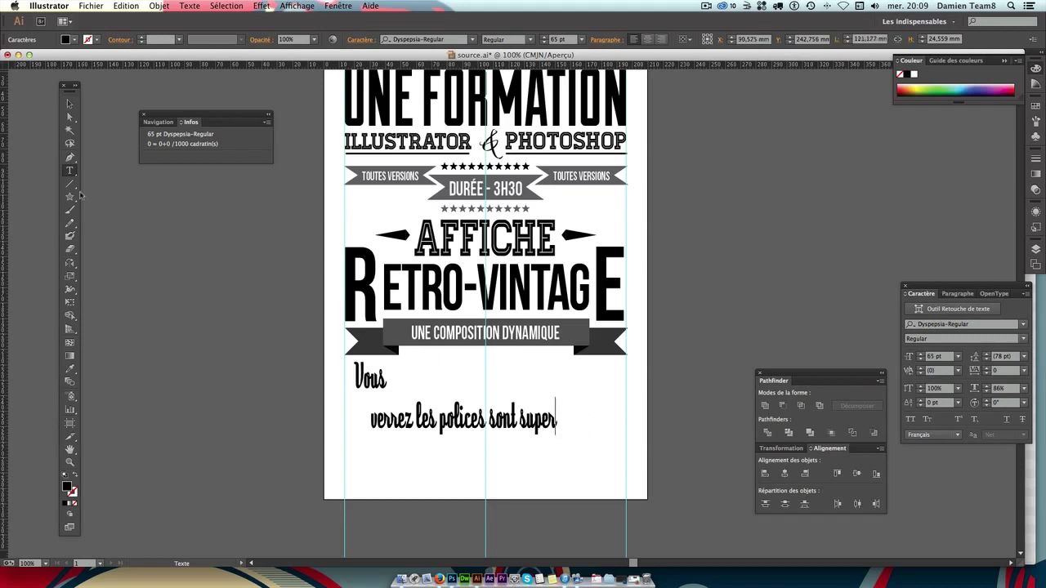
{"action": "left_click", "coordinate": [70, 104]}
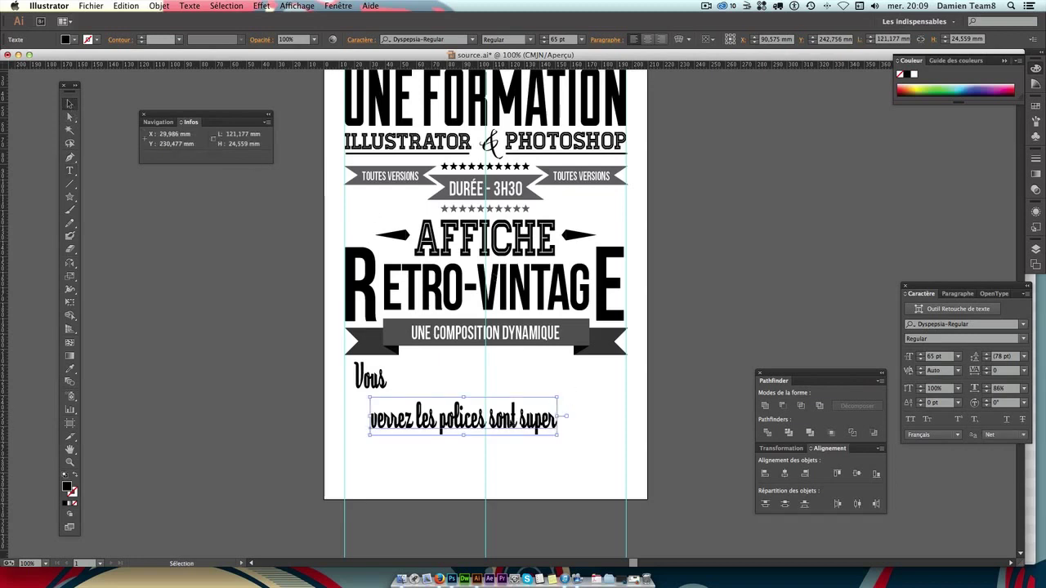
{"action": "mouse_move", "coordinate": [512, 423]}
{"action": "left_mouse_down"}
{"action": "mouse_move", "coordinate": [523, 409]}
{"action": "mouse_move", "coordinate": [513, 420]}
{"action": "left_mouse_up"}
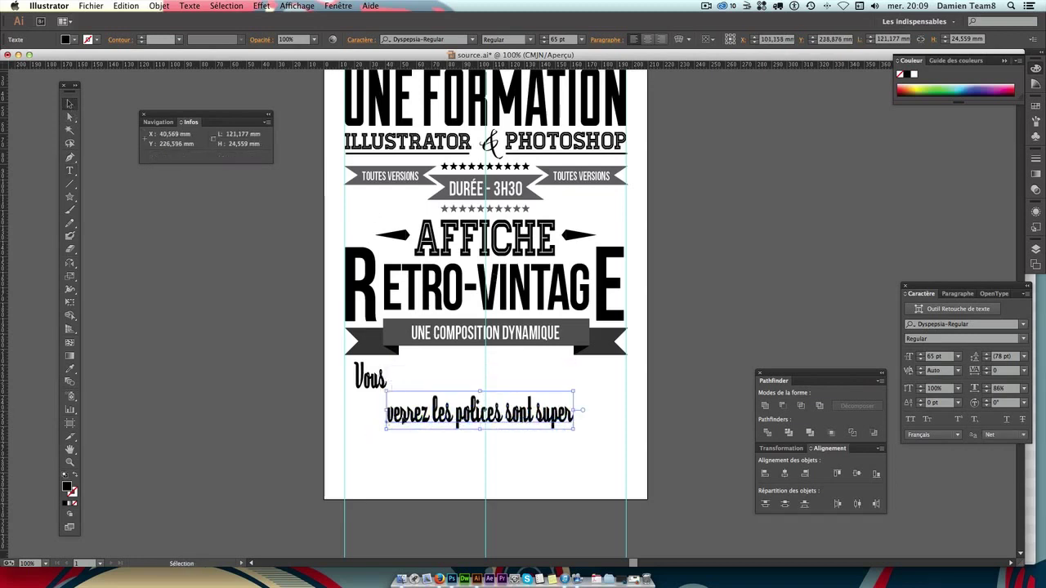
Set the phrase to Diner-Fatt at 55 pt and place it beside Vous.
{"action": "left_click", "coordinate": [931, 325]}
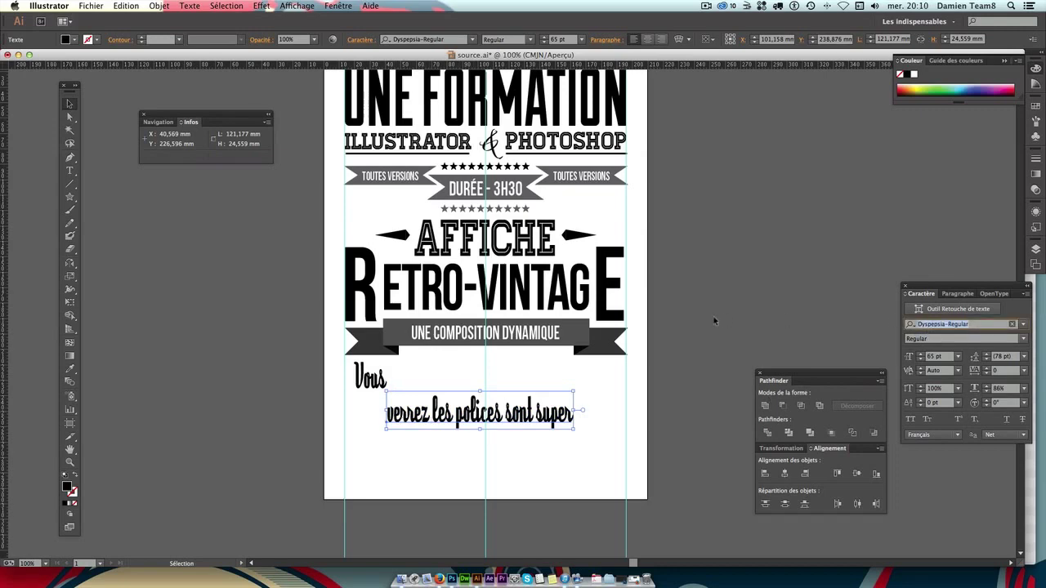
{"action": "type", "text": "diner"}
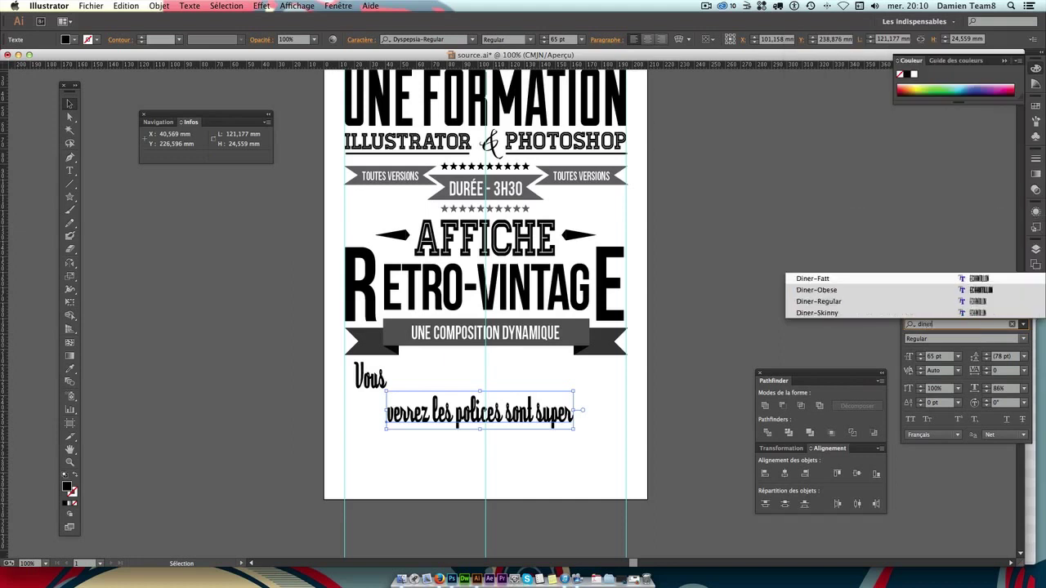
{"action": "left_click", "coordinate": [829, 278]}
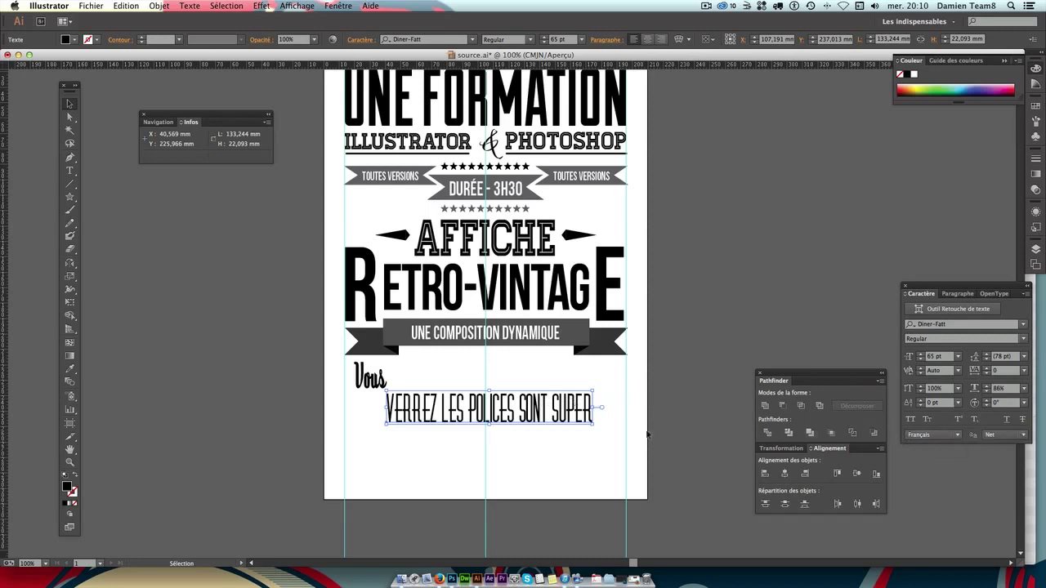
{"action": "left_click", "coordinate": [940, 356]}
{"action": "type", "text": "55"}
{"action": "key", "text": "Return"}
{"action": "left_click_drag", "start_coordinate": [452, 406], "coordinate": [458, 372]}
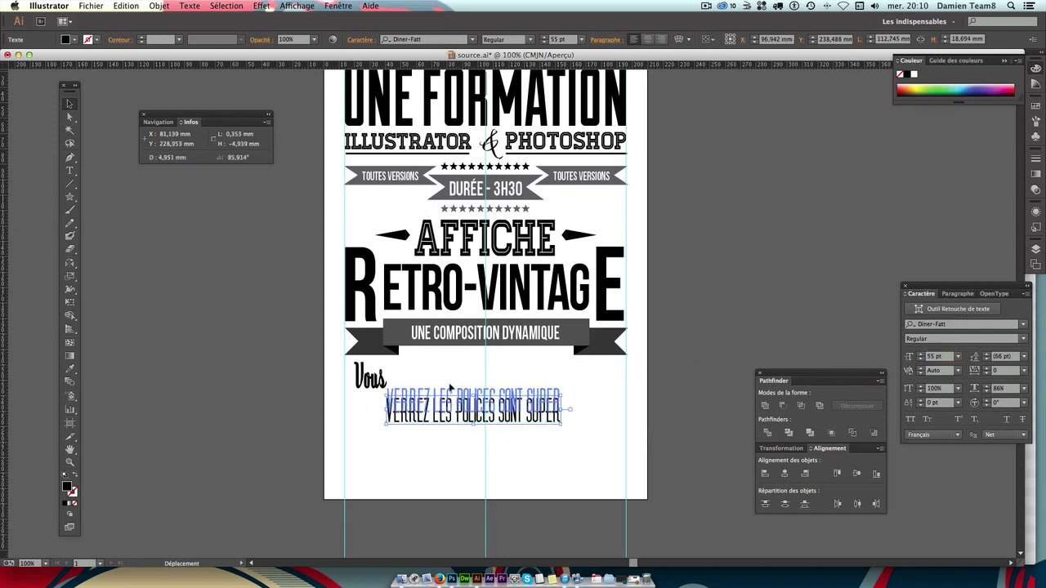
{"action": "left_click_drag", "start_coordinate": [529, 381], "coordinate": [549, 383]}
{"action": "left_click", "coordinate": [558, 406]}
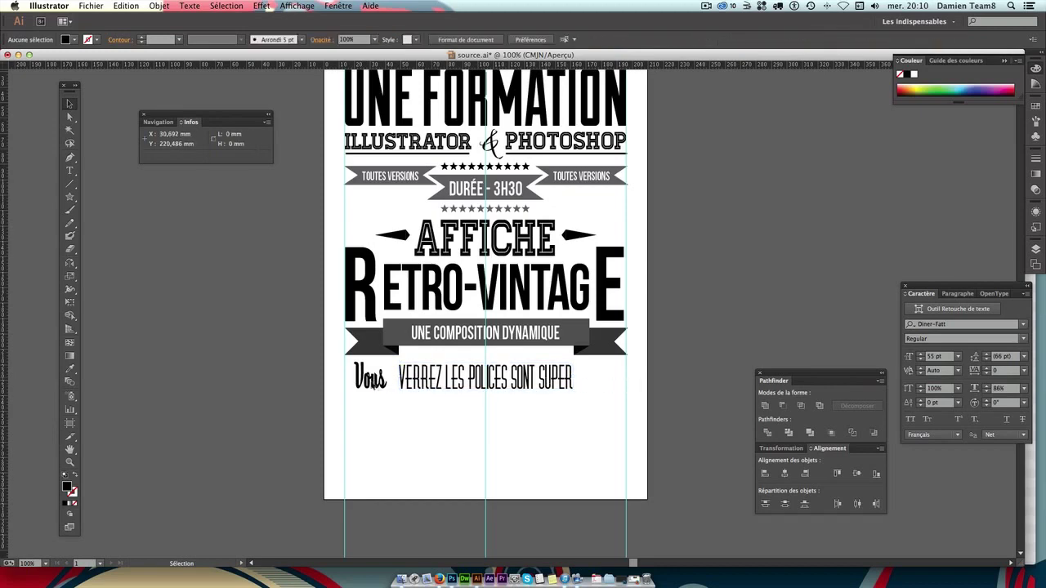
Duplicate Vous to the right of SUPER, change it to 'cool', and nudge it left.
{"action": "left_click_drag", "start_coordinate": [374, 384], "coordinate": [609, 388], "text": "alt"}
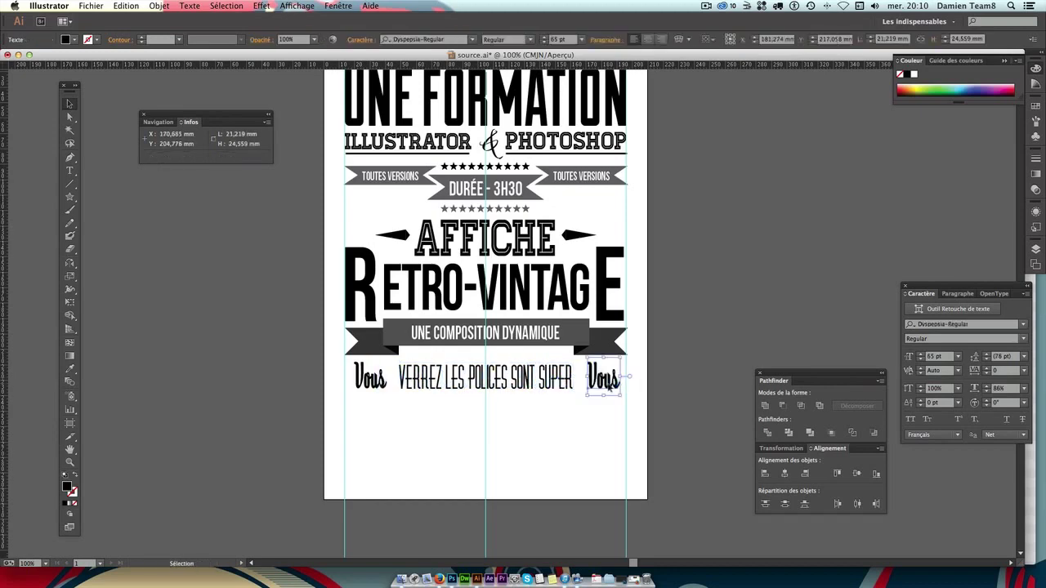
{"action": "double_click", "coordinate": [609, 388]}
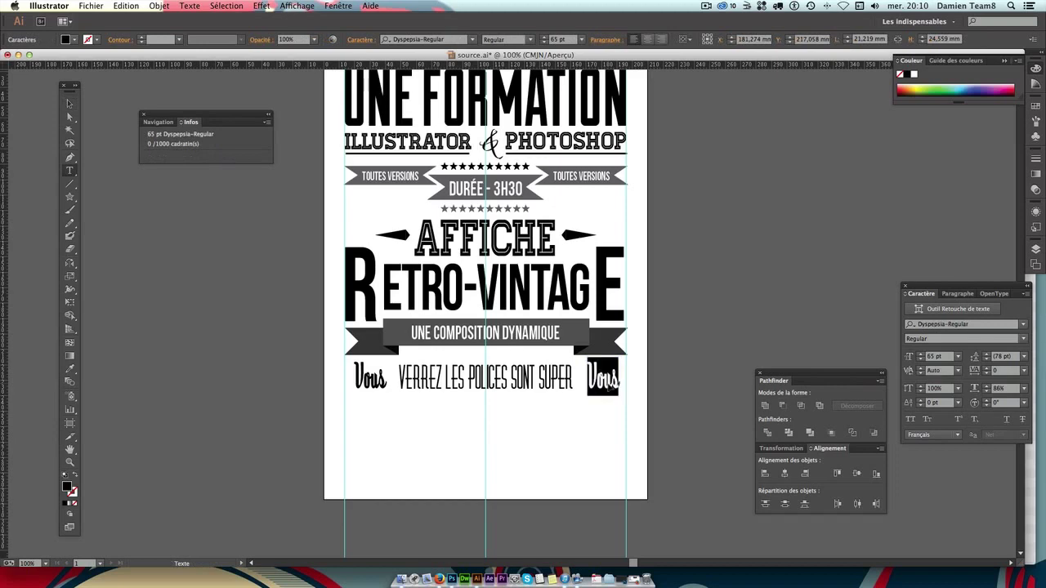
{"action": "type", "text": "cool"}
{"action": "left_click", "coordinate": [70, 104]}
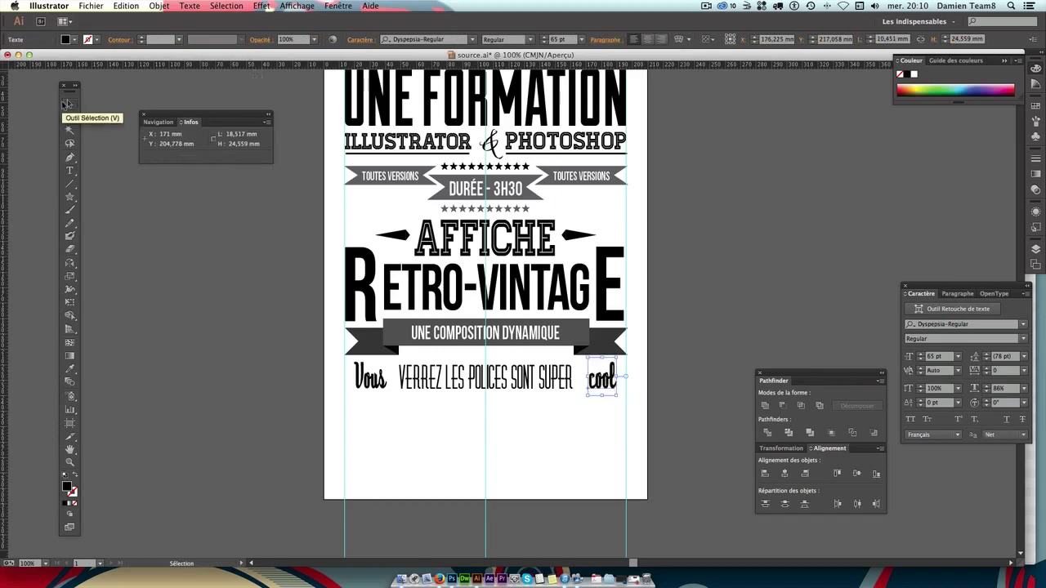
{"action": "key", "text": "Left"}
{"action": "left_click", "coordinate": [488, 411]}
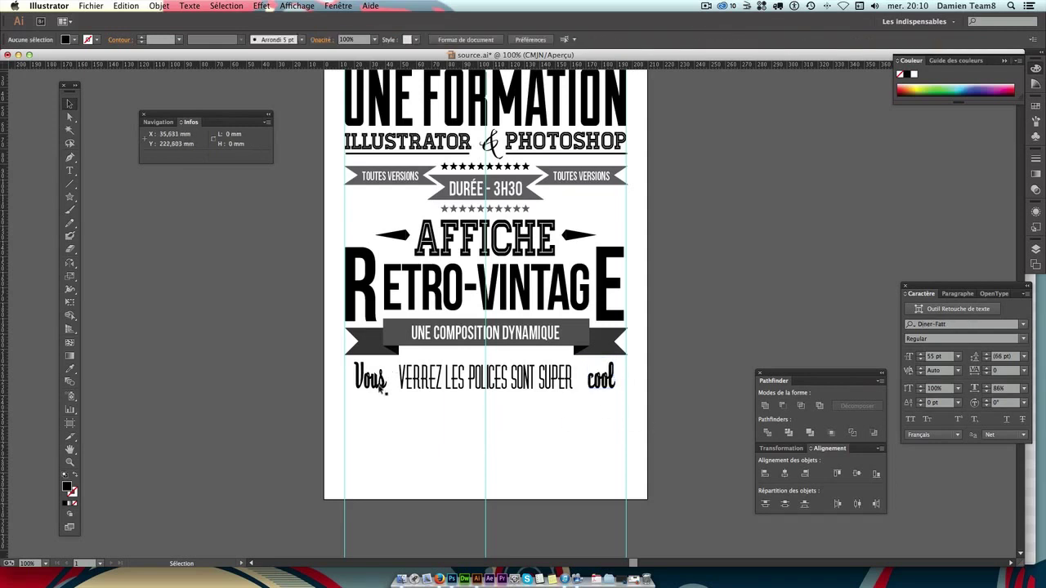
Drag a horizontal guide just below the text line, then undo it.
{"action": "left_click_drag", "start_coordinate": [458, 64], "coordinate": [467, 390]}
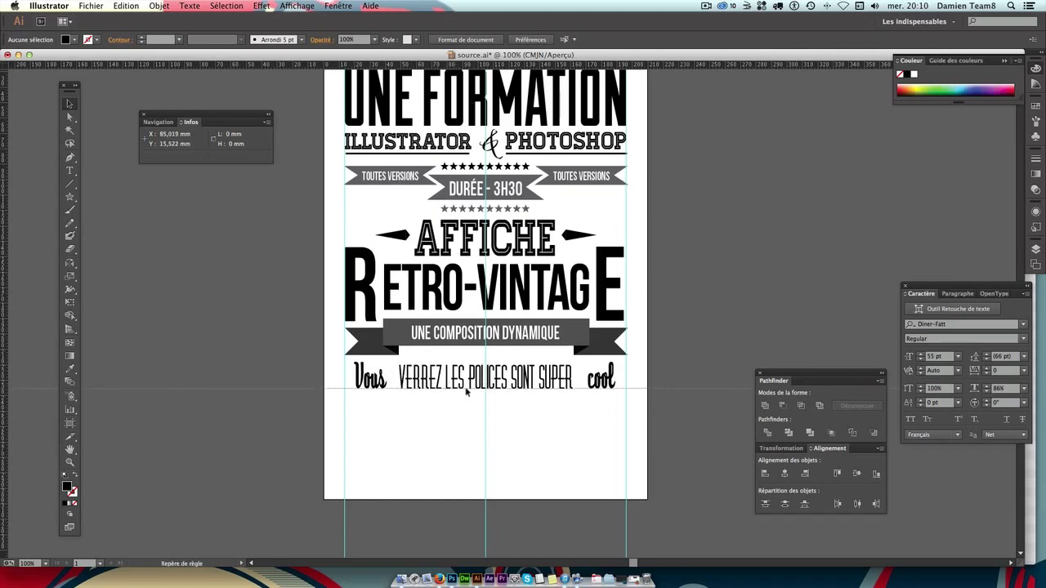
{"action": "left_click_drag", "start_coordinate": [467, 391], "coordinate": [467, 390]}
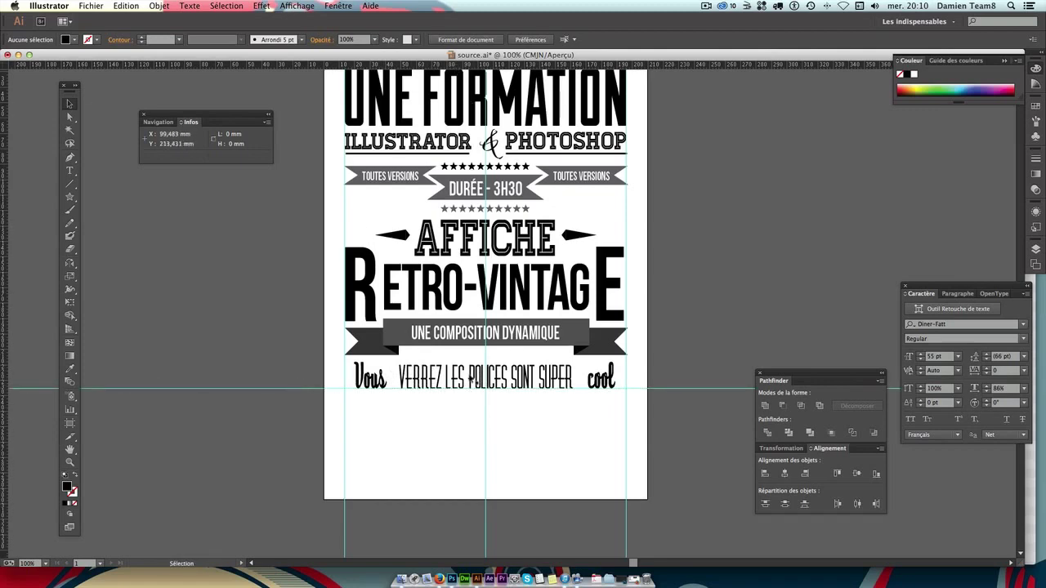
{"action": "key", "text": "ctrl+z"}
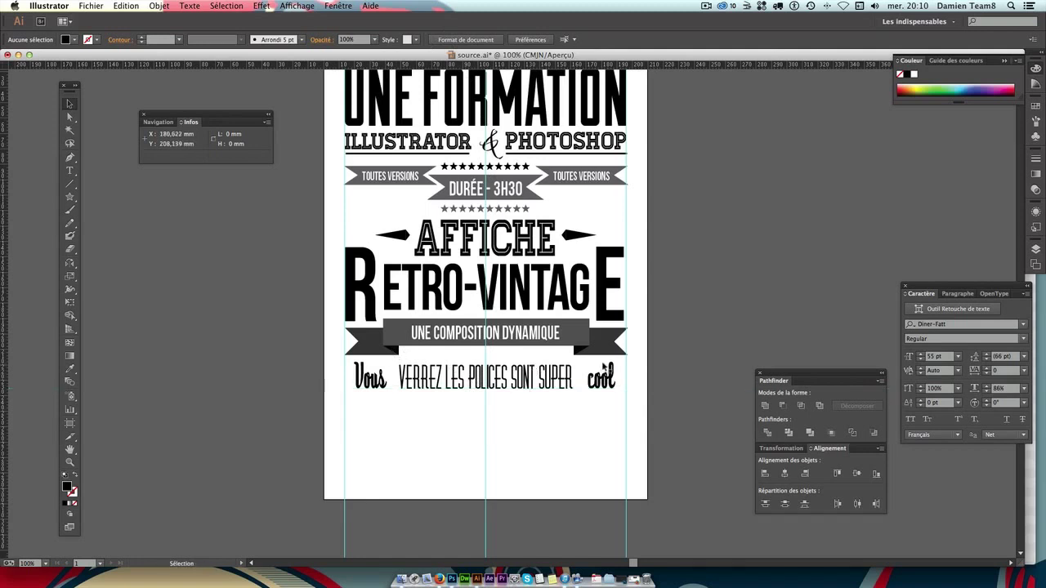
Create a text line reading 'ON PEUT AUSSI' below the Vous line.
{"action": "scroll", "coordinate": [474, 351], "scroll_direction": "down", "scroll_amount": 1}
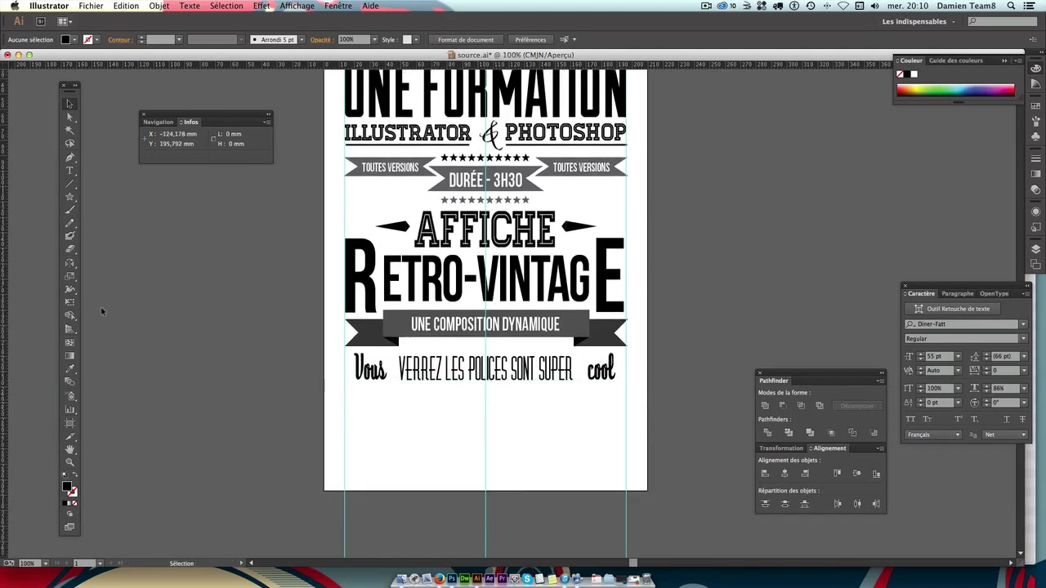
{"action": "left_click", "coordinate": [69, 170]}
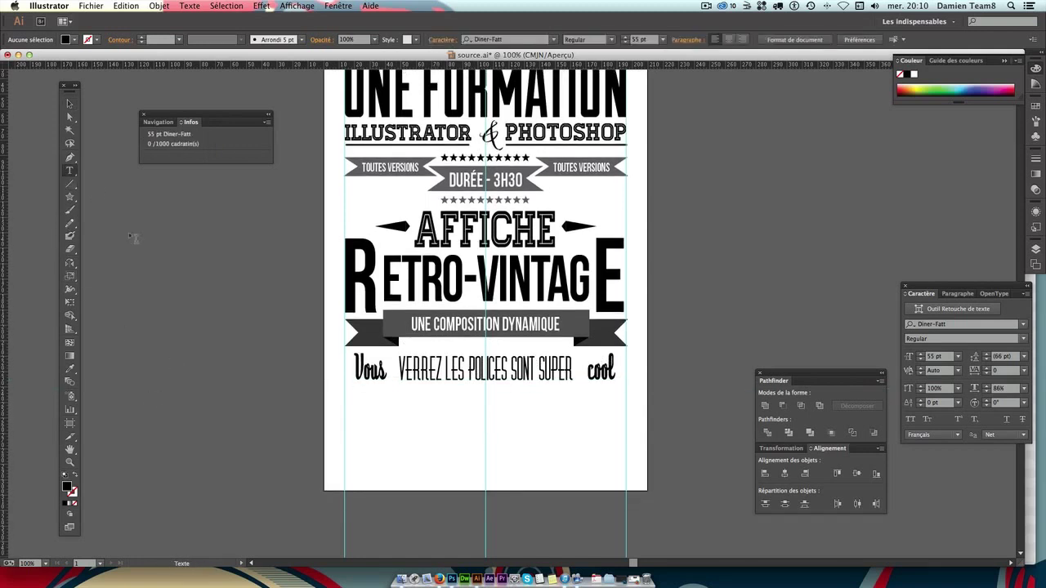
{"action": "left_click", "coordinate": [364, 415]}
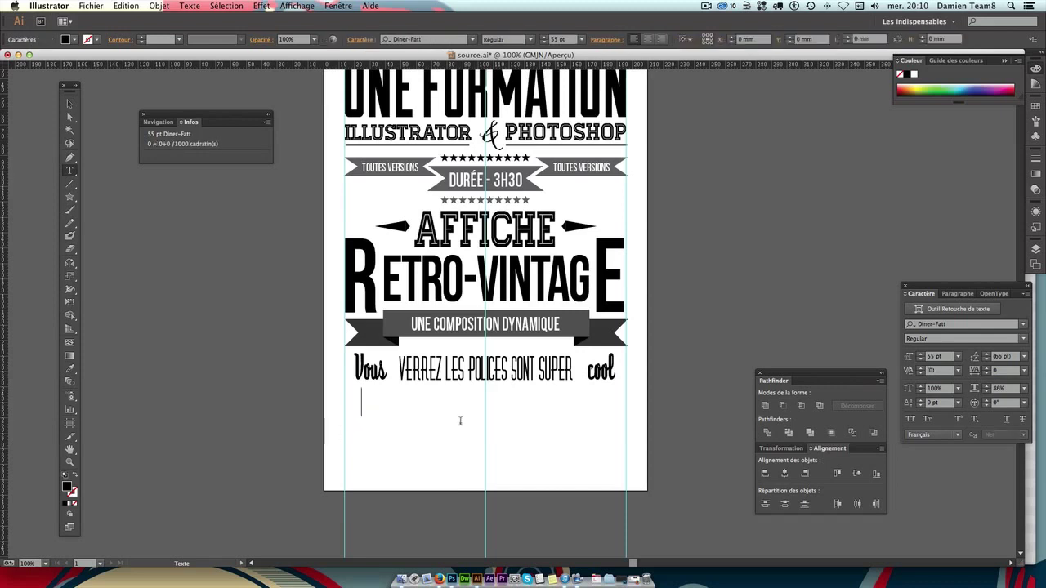
{"action": "key", "text": "Escape"}
{"action": "left_click", "coordinate": [377, 424]}
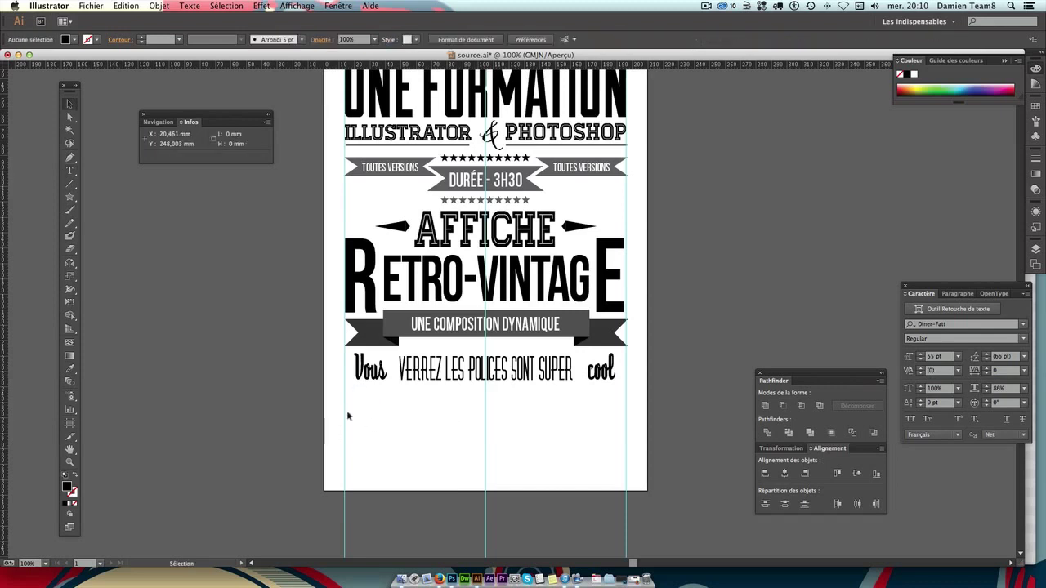
{"action": "left_click", "coordinate": [70, 170]}
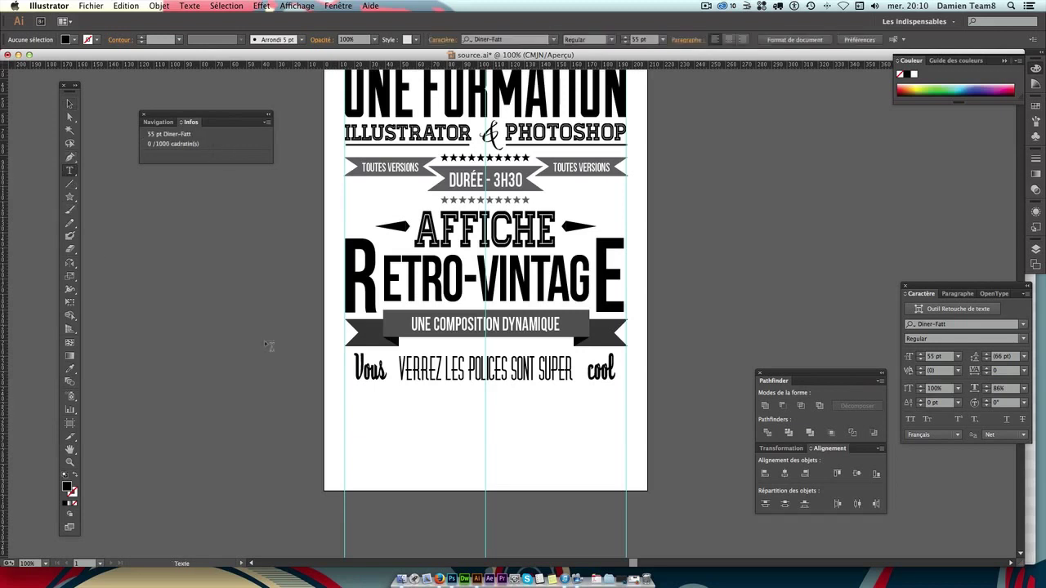
{"action": "left_click", "coordinate": [338, 416]}
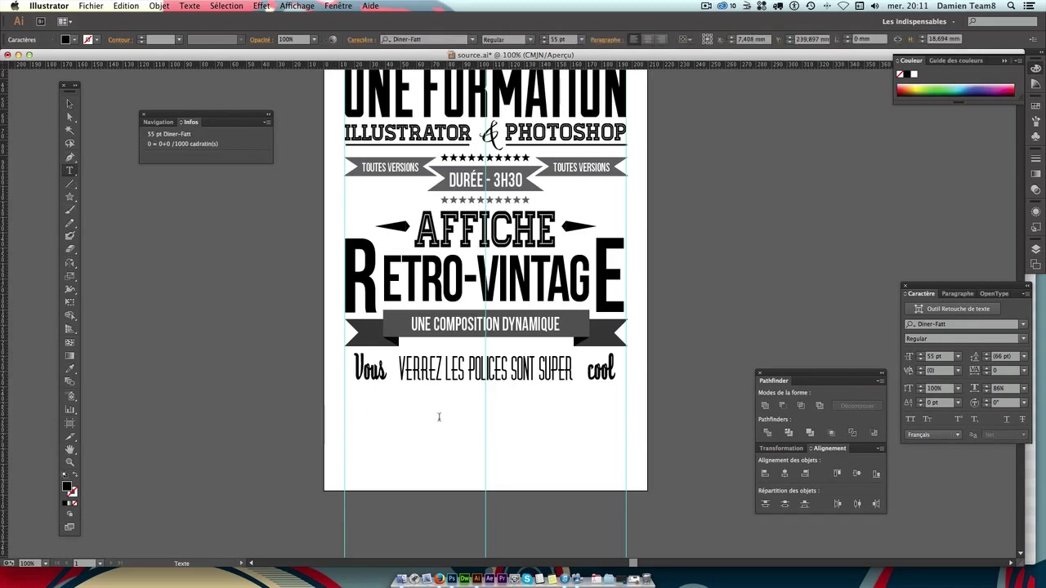
{"action": "type", "text": "ON"}
{"action": "type", "text": " PEUT"}
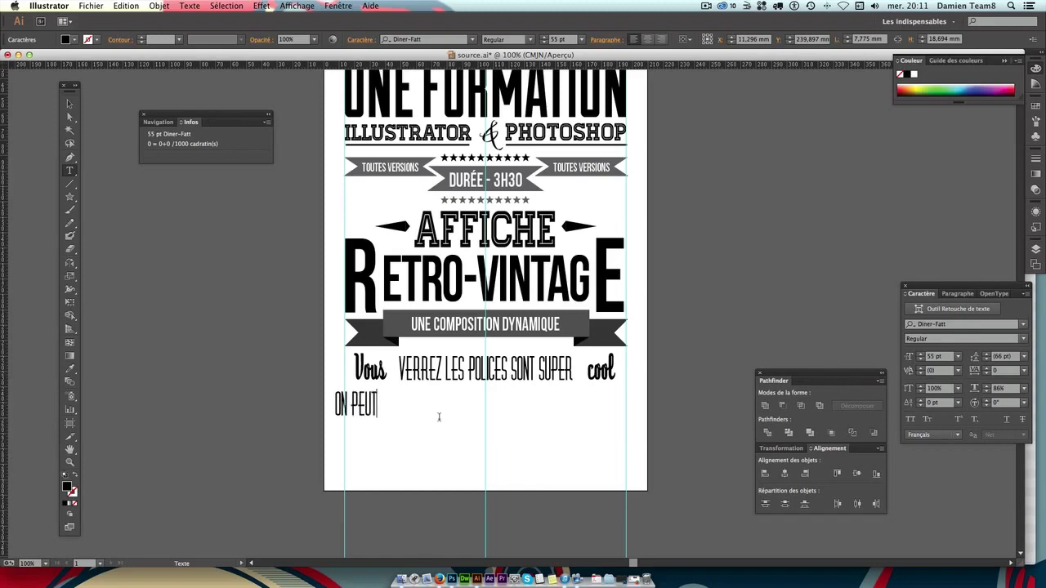
{"action": "type", "text": " AUSSI"}
Set the whole line to Wisdom Script at 21 pt.
{"action": "key", "text": "super+a"}
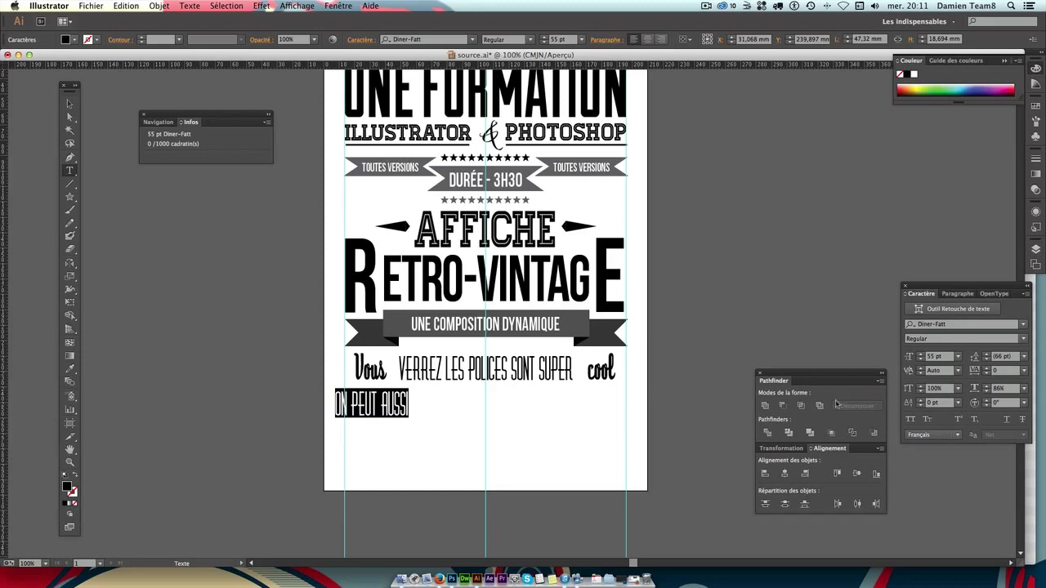
{"action": "left_click", "coordinate": [961, 324]}
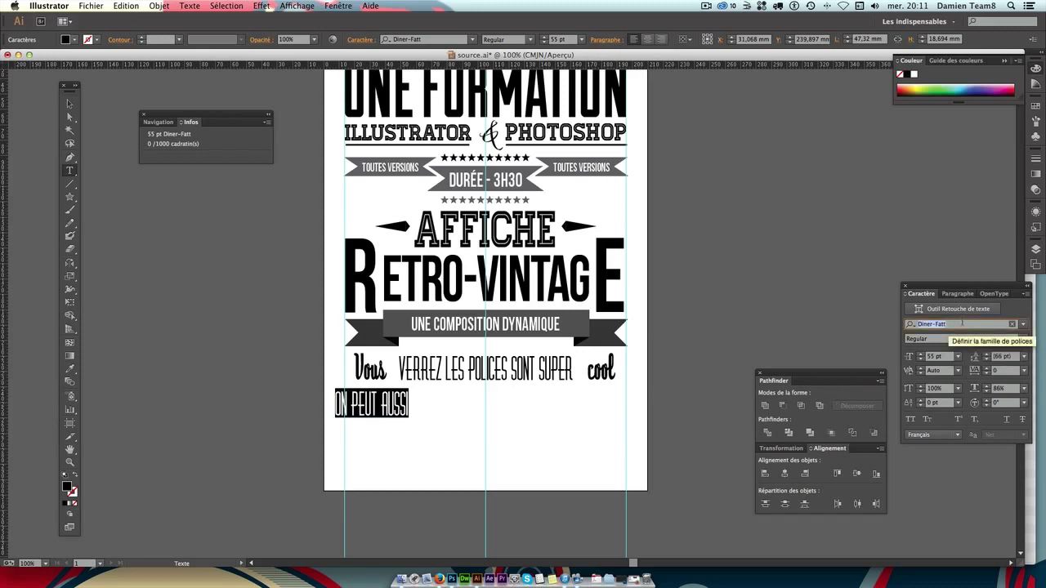
{"action": "type", "text": "wi"}
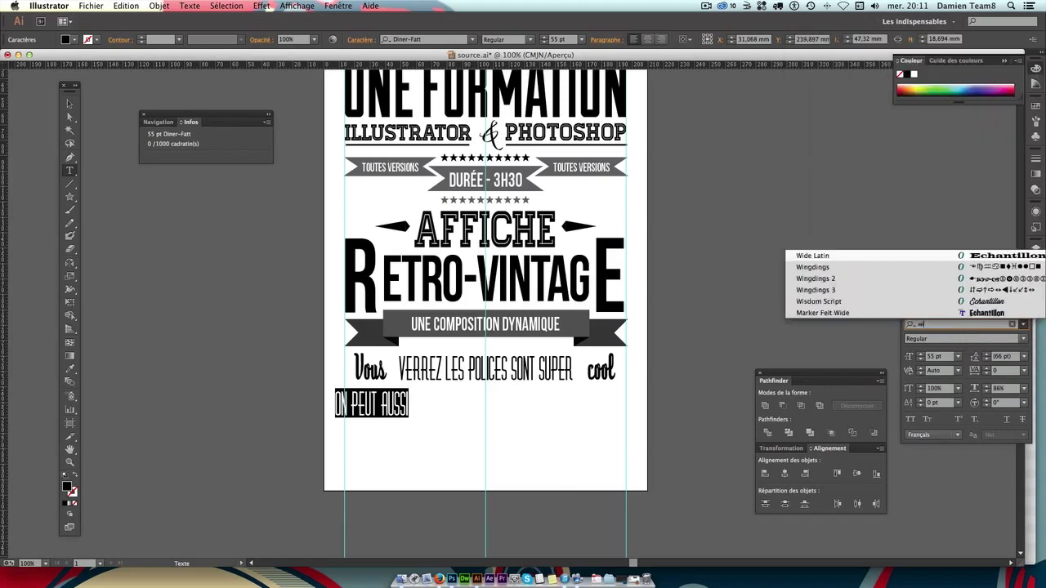
{"action": "type", "text": "s"}
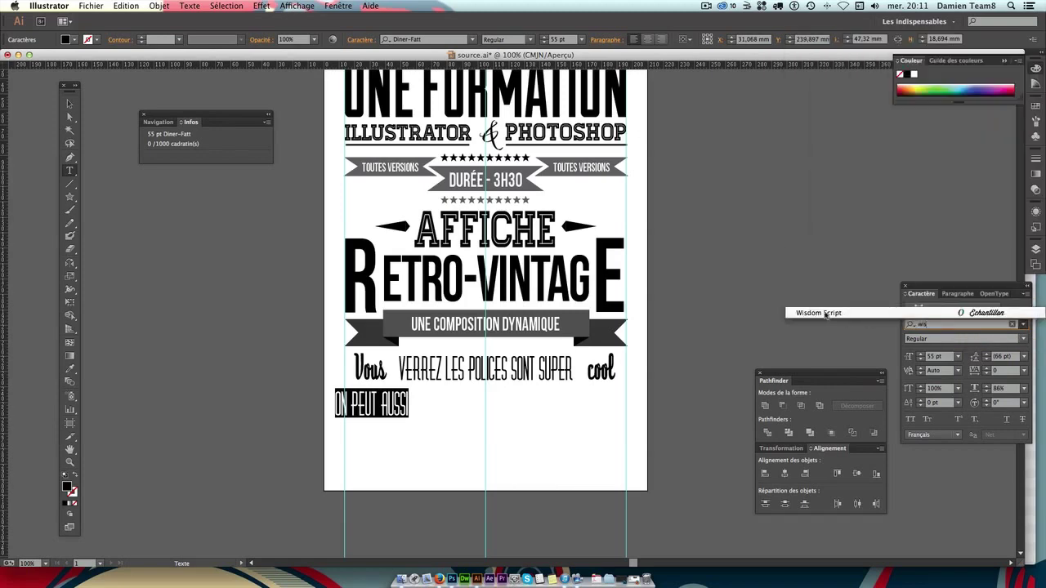
{"action": "left_click", "coordinate": [826, 313]}
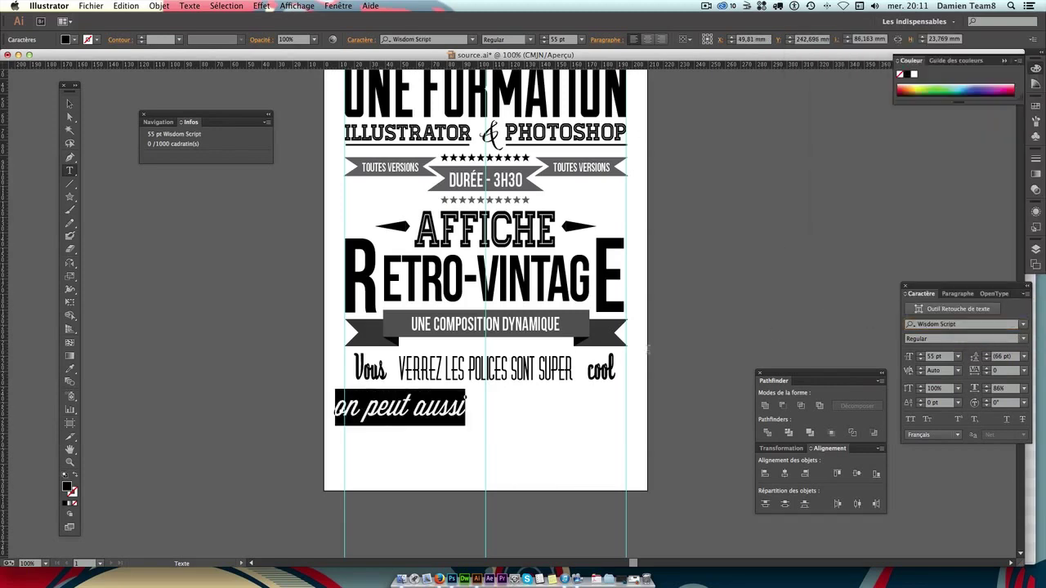
{"action": "left_click", "coordinate": [931, 357]}
{"action": "type", "text": "21"}
{"action": "key", "text": "Return"}
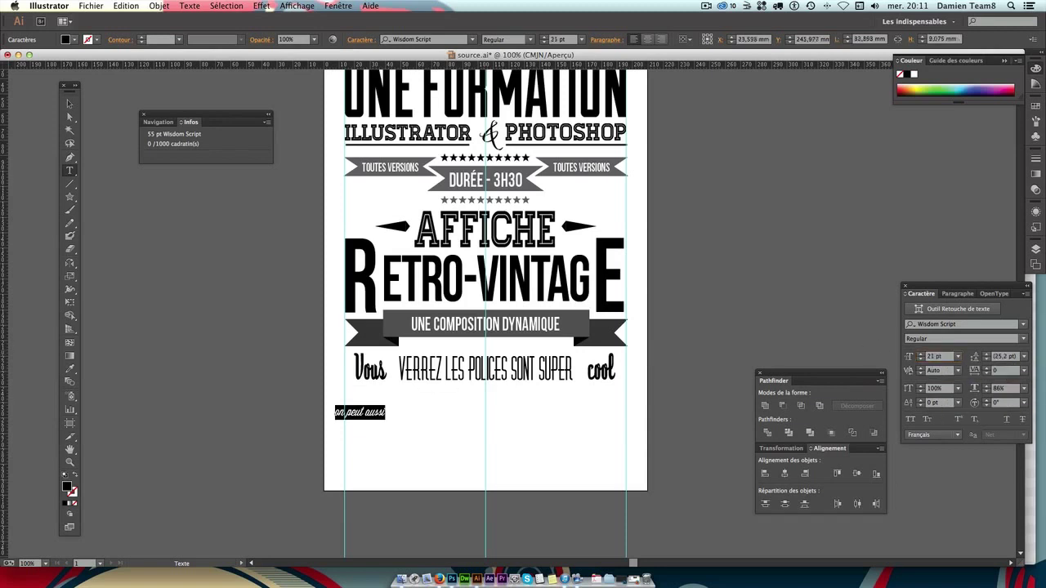
{"action": "left_click", "coordinate": [71, 104]}
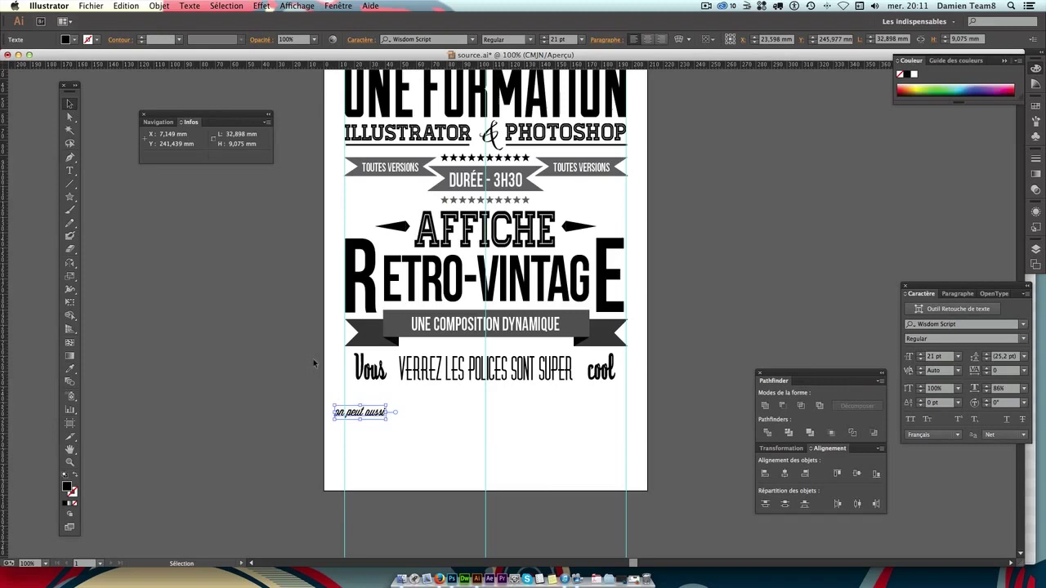
Move the script line up and extend it with 'écrire n'importe quoi c'est pas super important'.
{"action": "left_click", "coordinate": [456, 432]}
{"action": "left_click_drag", "start_coordinate": [366, 416], "coordinate": [380, 402]}
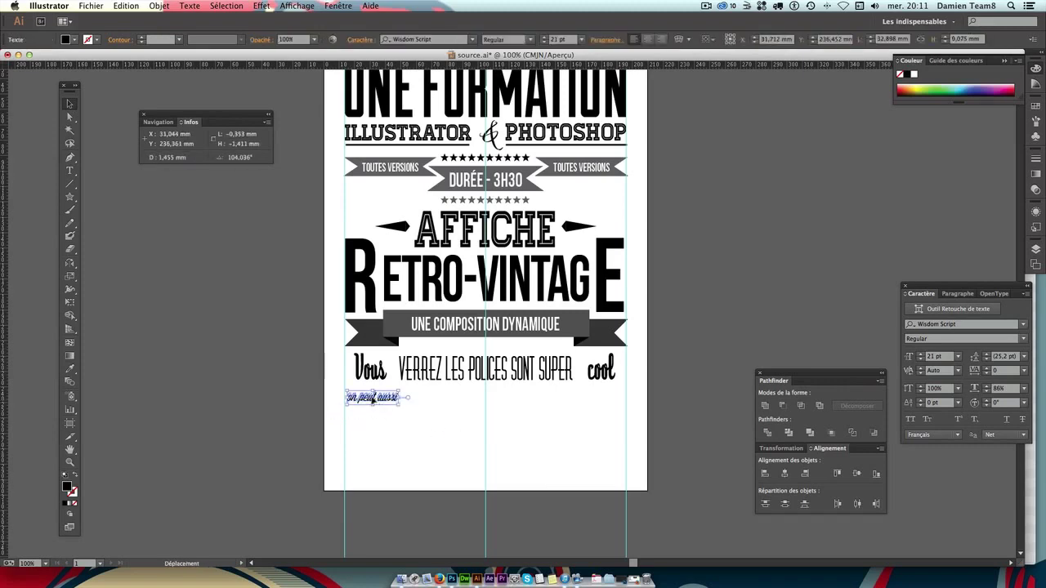
{"action": "double_click", "coordinate": [397, 399]}
{"action": "type", "text": "écrire"}
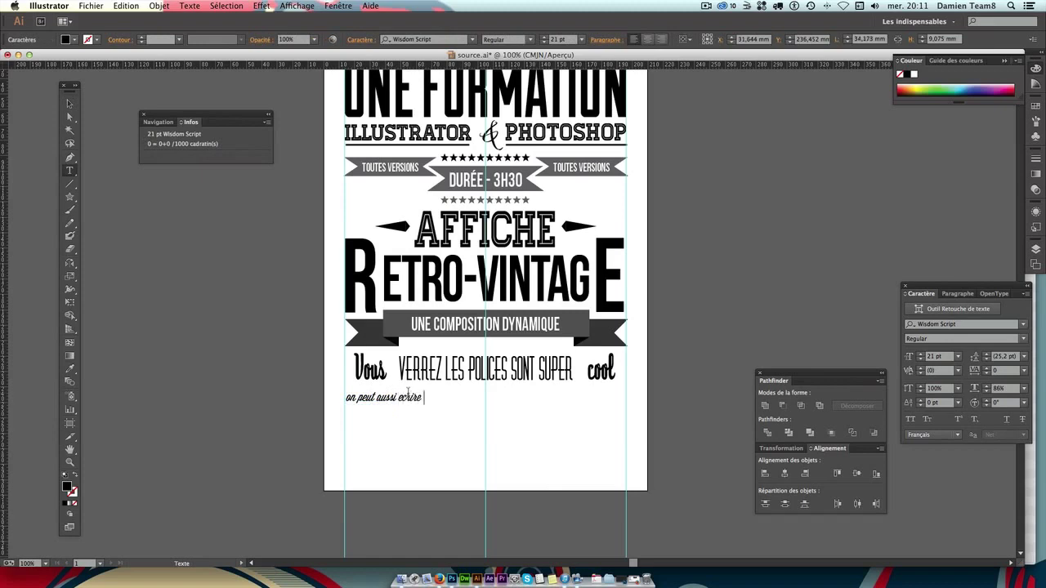
{"action": "type", "text": "é"}
{"action": "key", "text": "BackSpace"}
{"action": "key", "text": "BackSpace"}
{"action": "key", "text": "BackSpace"}
{"action": "key", "text": "BackSpace"}
{"action": "key", "text": "BackSpace"}
{"action": "type", "text": "e"}
{"action": "type", "text": "mporte q"}
{"action": "type", "text": "uoi c'est"}
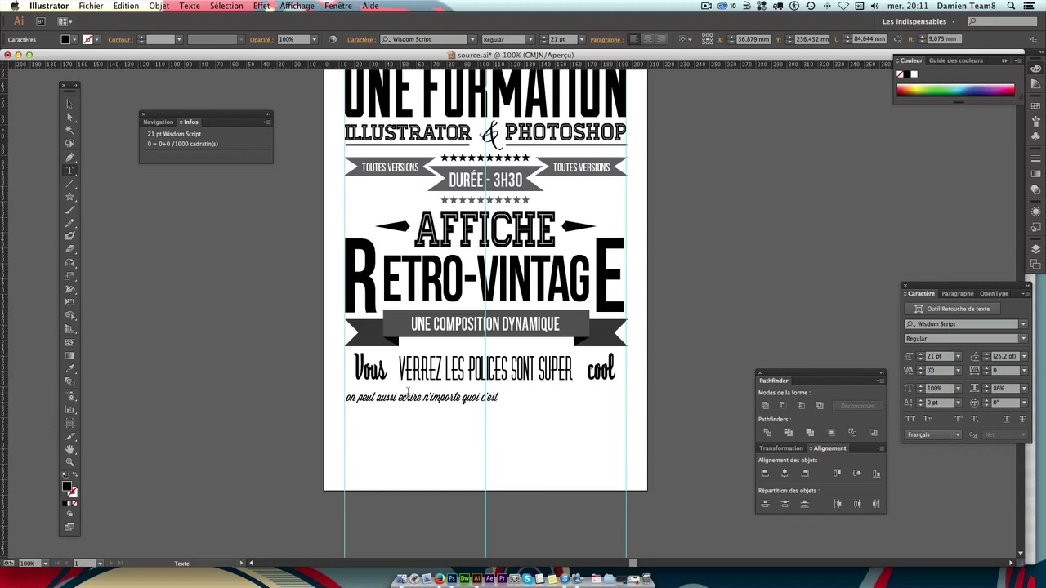
{"action": "type", "text": " pas super "}
{"action": "type", "text": "import"}
{"action": "type", "text": "ant "}
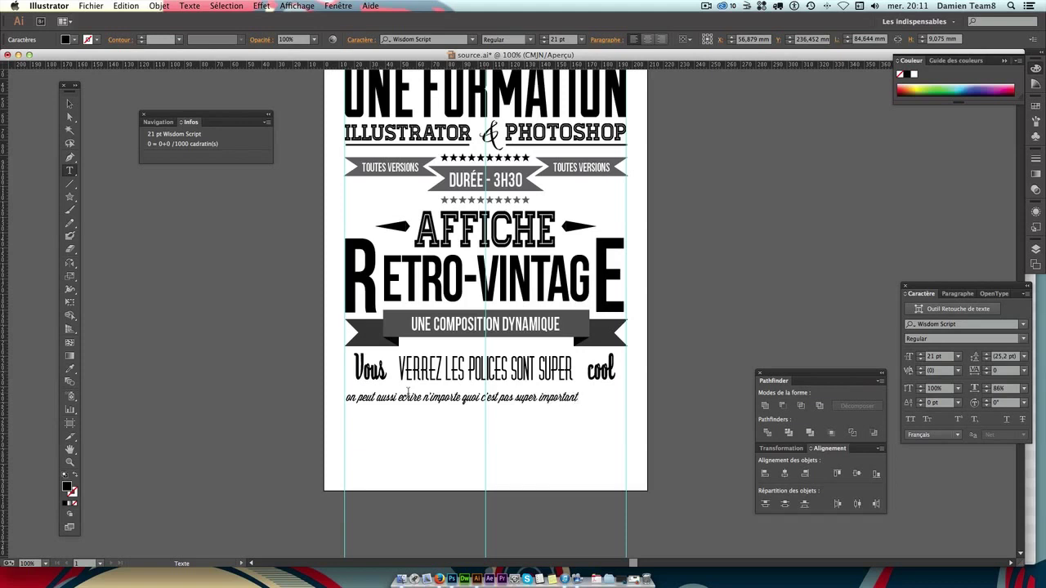
{"action": "type", "text": "hehe"}
Place the script line just under Vous … cool and resize it to 21.5 pt.
{"action": "left_click", "coordinate": [69, 104]}
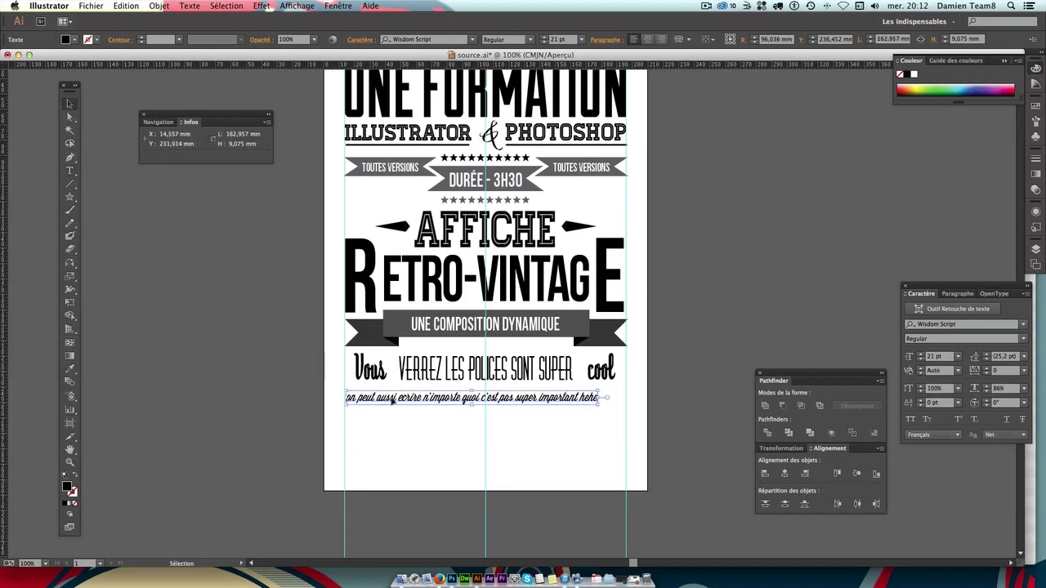
{"action": "left_click_drag", "start_coordinate": [393, 400], "coordinate": [401, 389]}
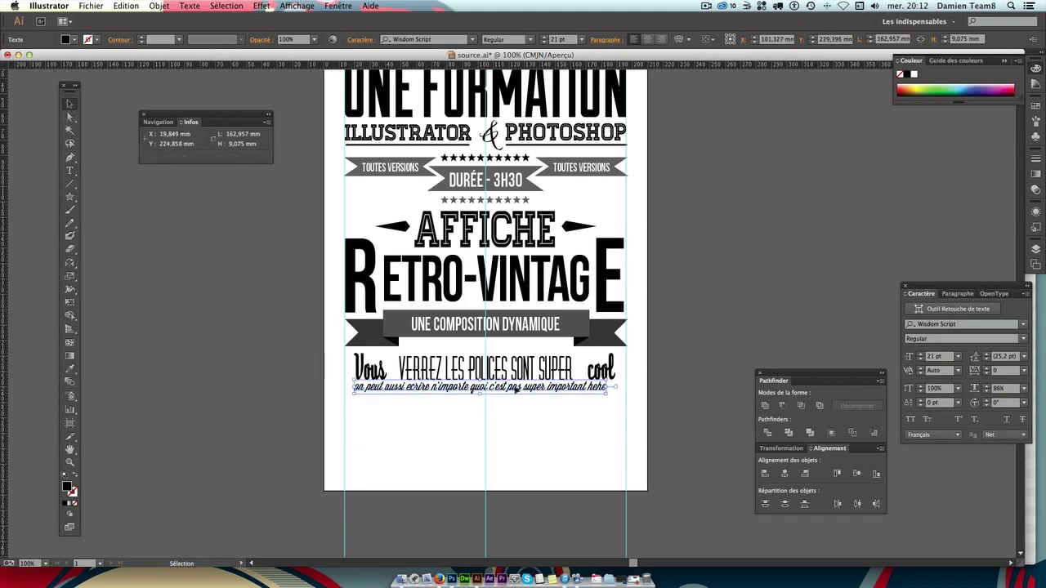
{"action": "left_click_drag", "start_coordinate": [515, 388], "coordinate": [516, 392]}
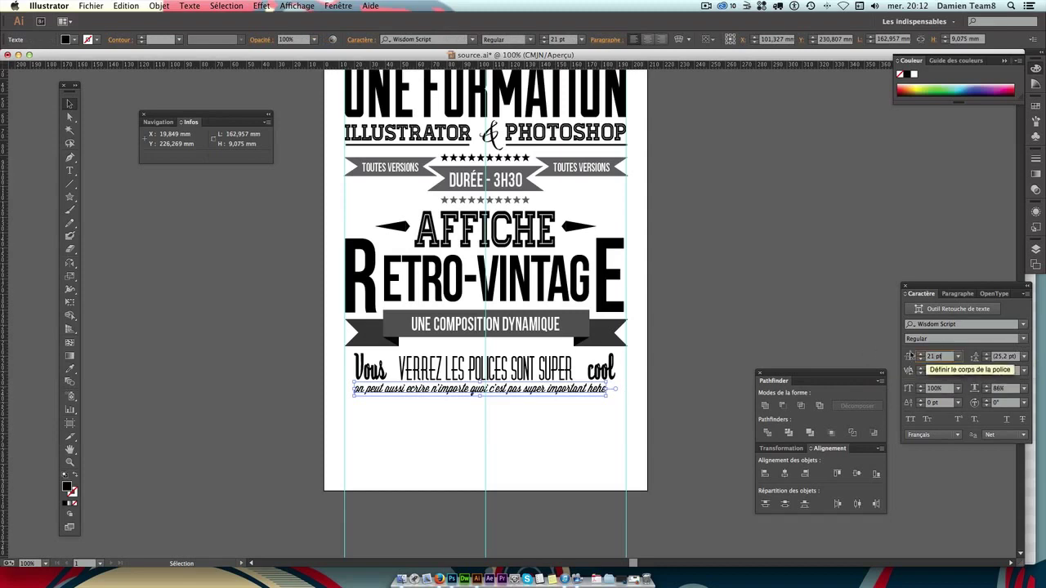
{"action": "type", "text": "2"}
{"action": "left_click", "coordinate": [920, 353]}
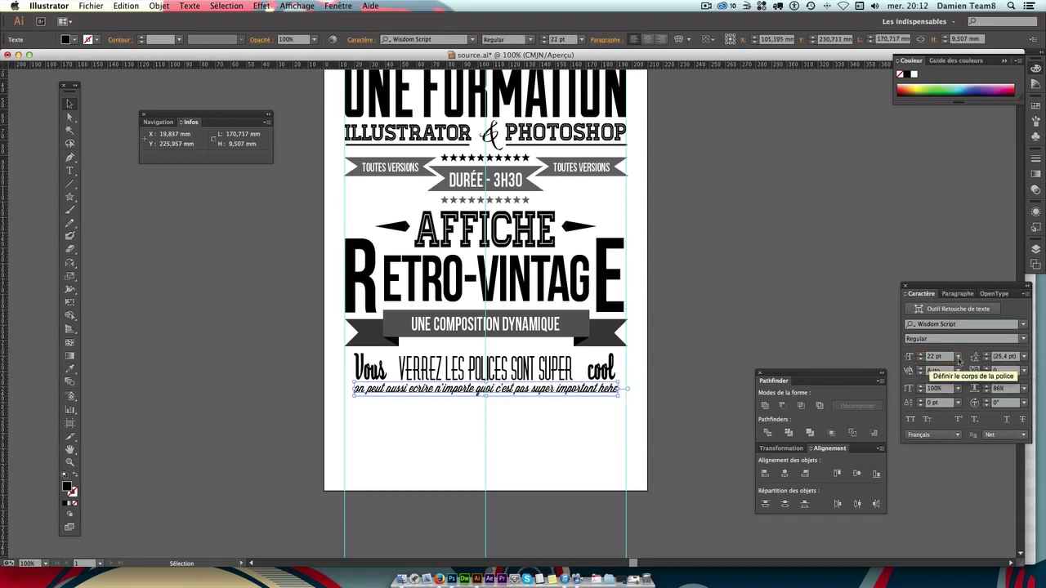
{"action": "left_click", "coordinate": [911, 357]}
{"action": "type", "text": "21,"}
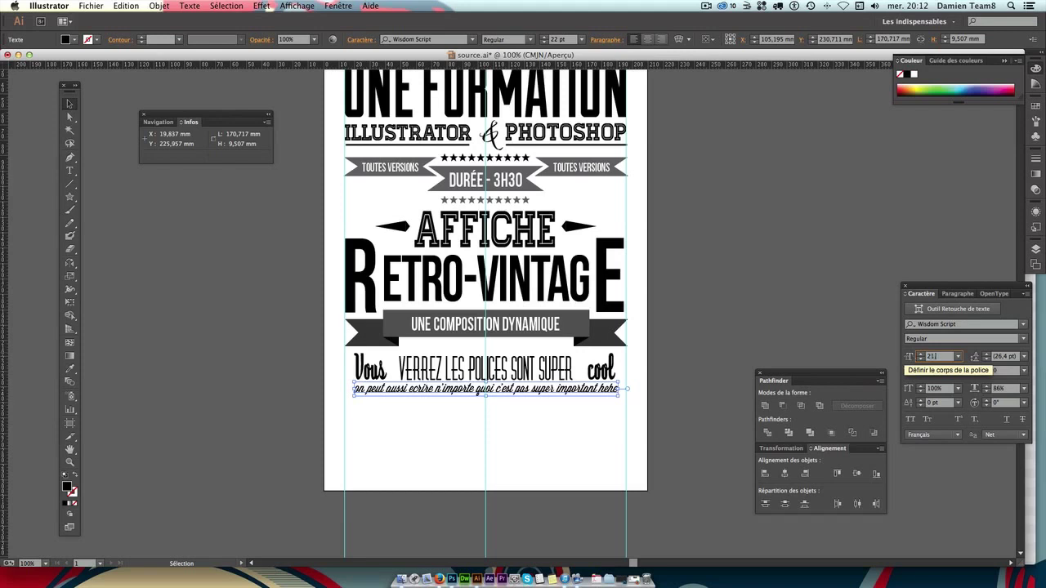
{"action": "type", "text": "5"}
{"action": "key", "text": "Return"}
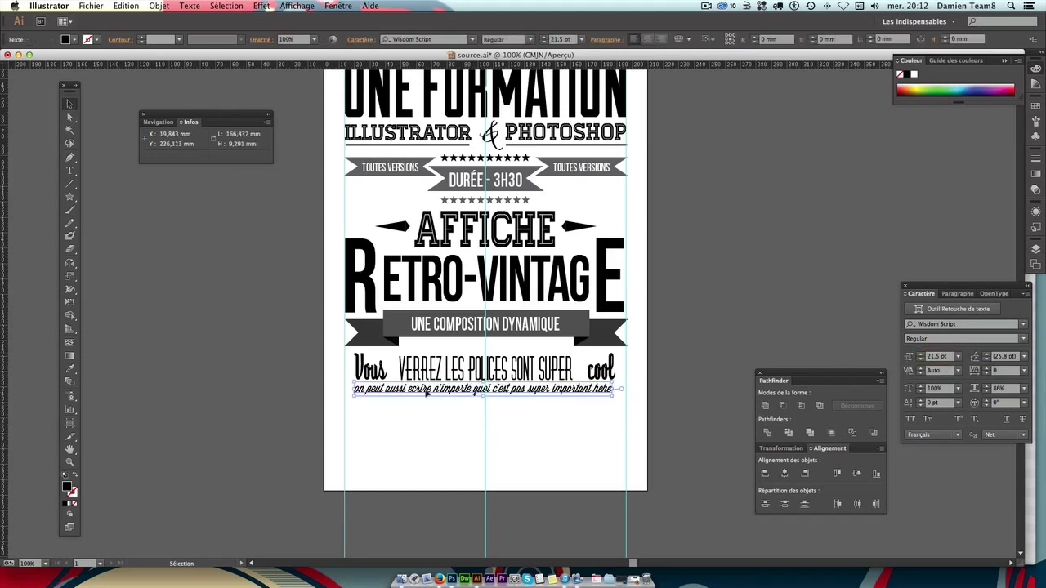
Set the script line's tracking to 5.
{"action": "left_click", "coordinate": [1000, 374]}
{"action": "type", "text": "10"}
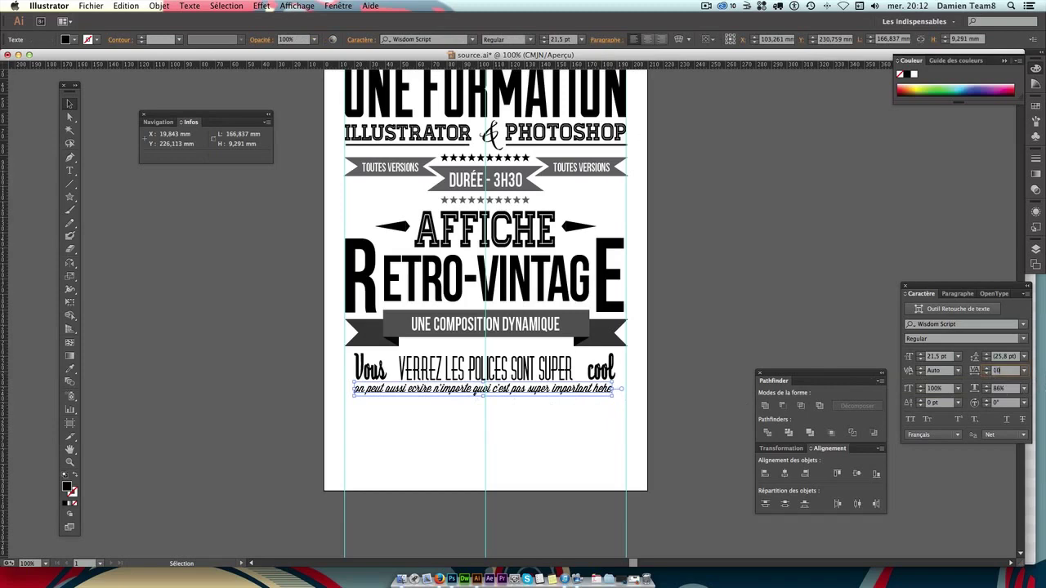
{"action": "key", "text": "Return"}
{"action": "type", "text": "5"}
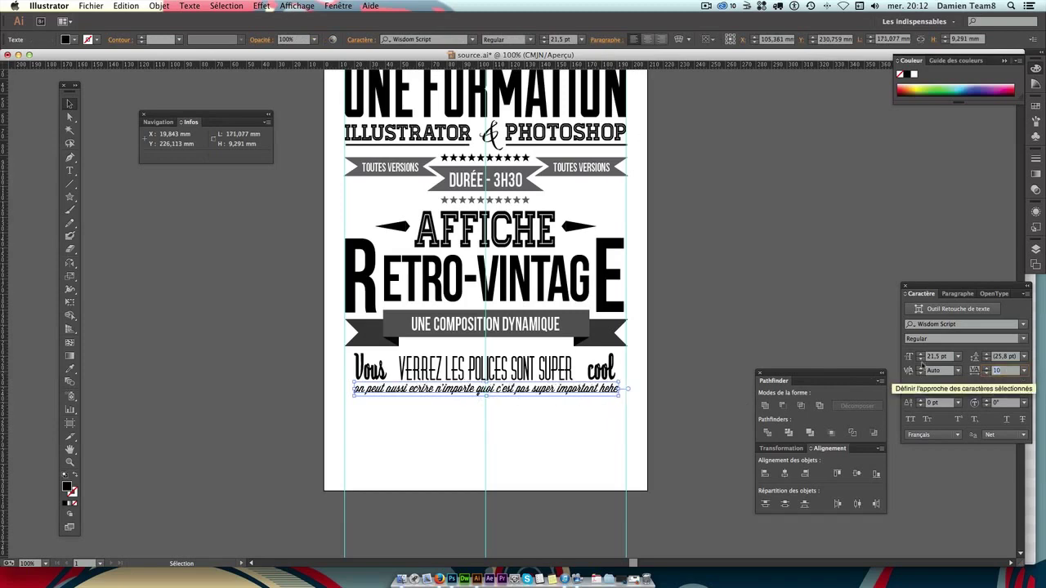
{"action": "key", "text": "Return"}
{"action": "left_click", "coordinate": [644, 433]}
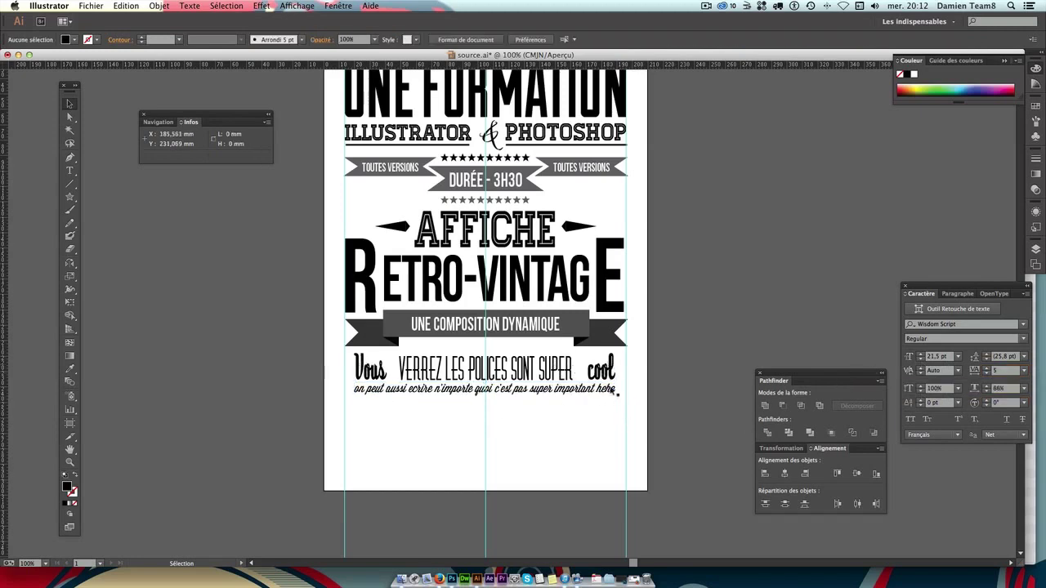
Add a second script line beginning 'on simule du super faux texte'.
{"action": "double_click", "coordinate": [577, 392]}
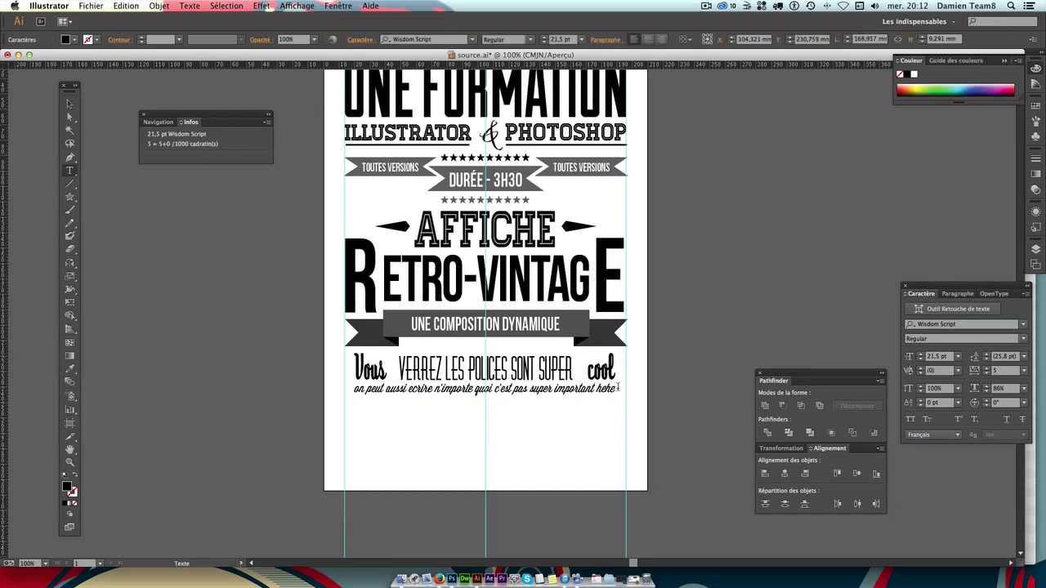
{"action": "key", "text": "Return"}
{"action": "type", "text": "on simule"}
{"action": "type", "text": " du super fe"}
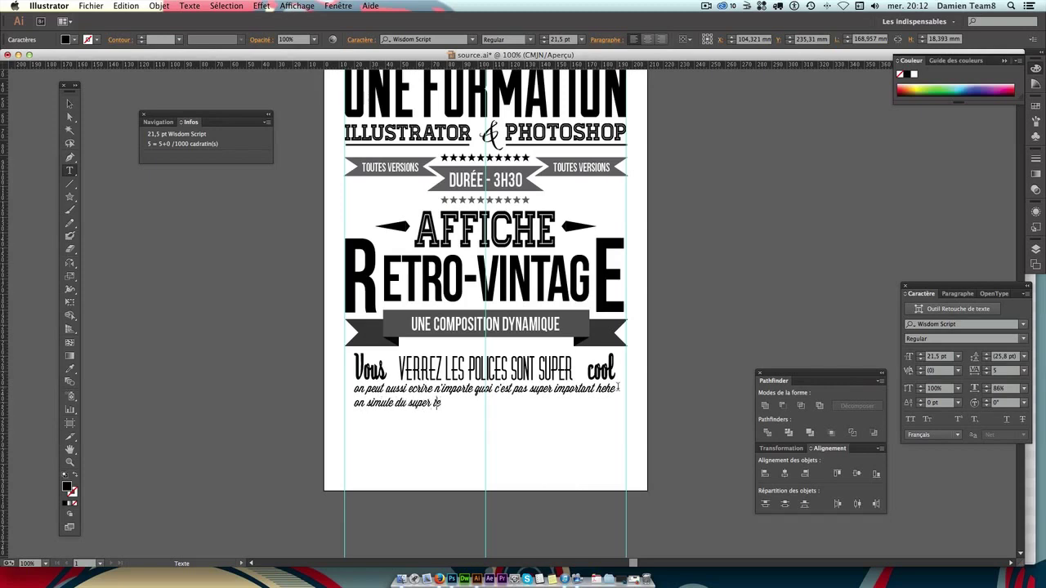
{"action": "type", "text": "aux t"}
{"action": "key", "text": "BackSpace"}
{"action": "type", "text": "x"}
{"action": "type", "text": "te"}
{"action": "key", "text": "BackSpace"}
{"action": "key", "text": "BackSpace"}
{"action": "type", "text": "ar y "}
{"action": "type", "text": "en a l"}
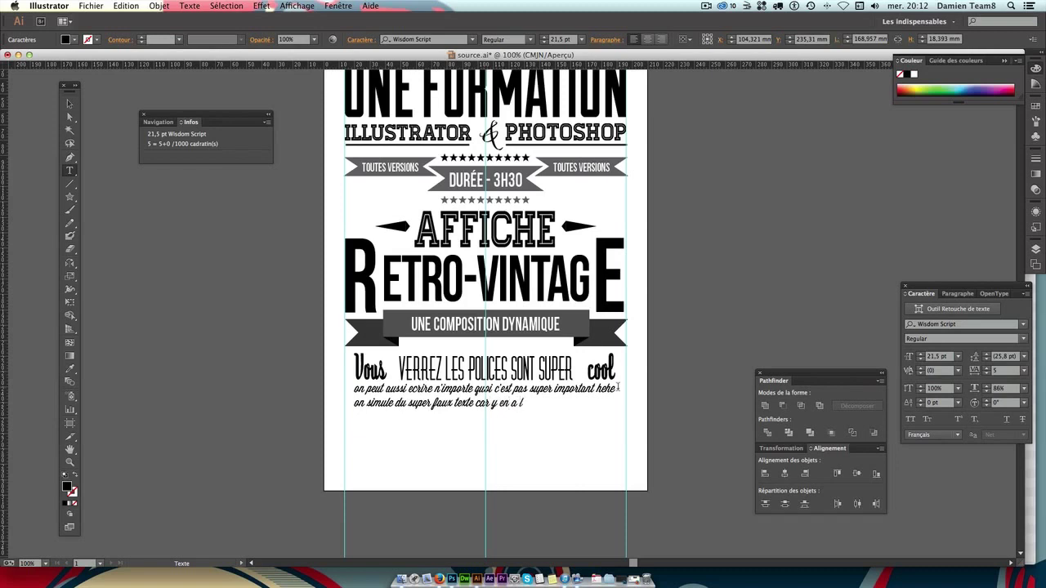
{"action": "type", "text": "ma "}
{"action": "type", "text": "e dy"}
{"action": "type", "text": "em"}
{"action": "type", "text": "ip"}
{"action": "type", "text": "sum !"}
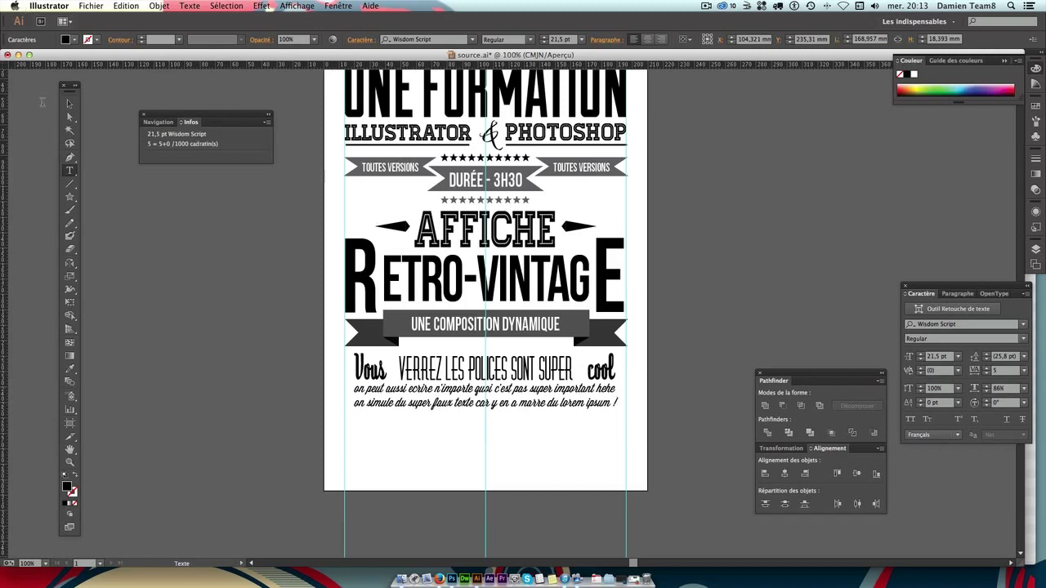
{"action": "left_click", "coordinate": [69, 103]}
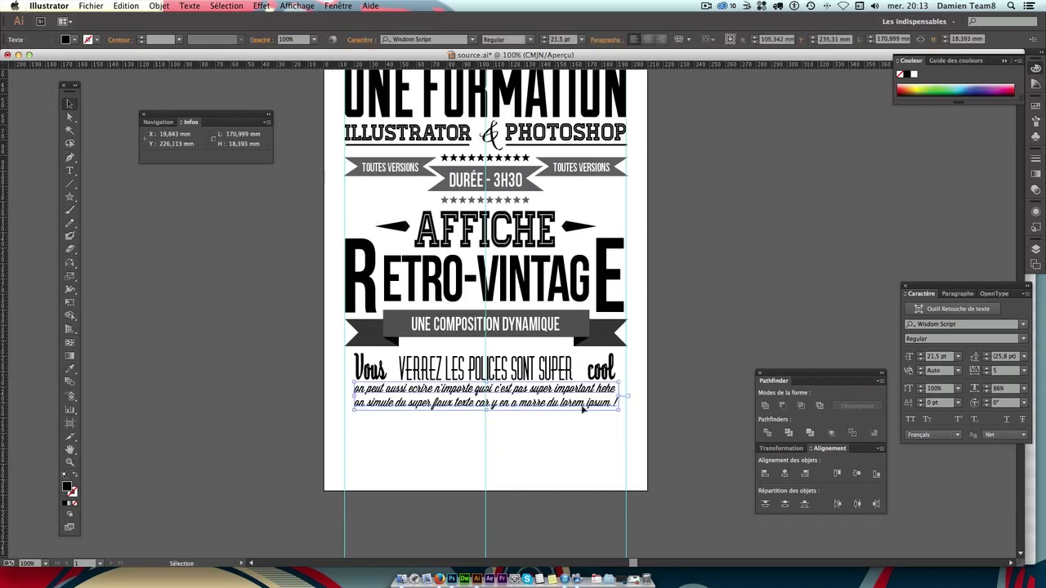
Set the script paragraph's leading to 25 pt and nudge it slightly lower.
{"action": "left_click", "coordinate": [1012, 357]}
{"action": "type", "text": "22"}
{"action": "key", "text": "Return"}
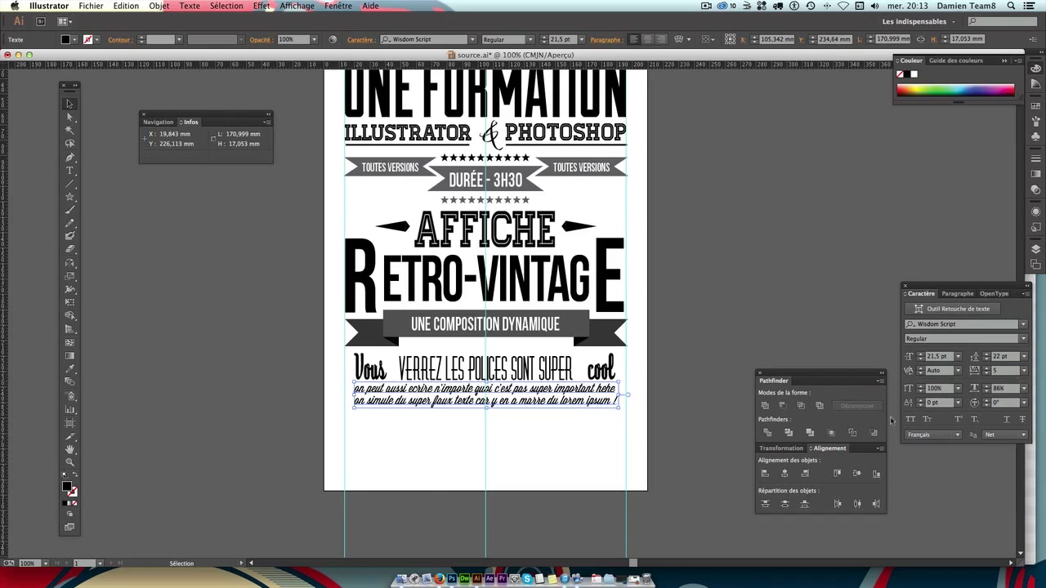
{"action": "left_click", "coordinate": [541, 438]}
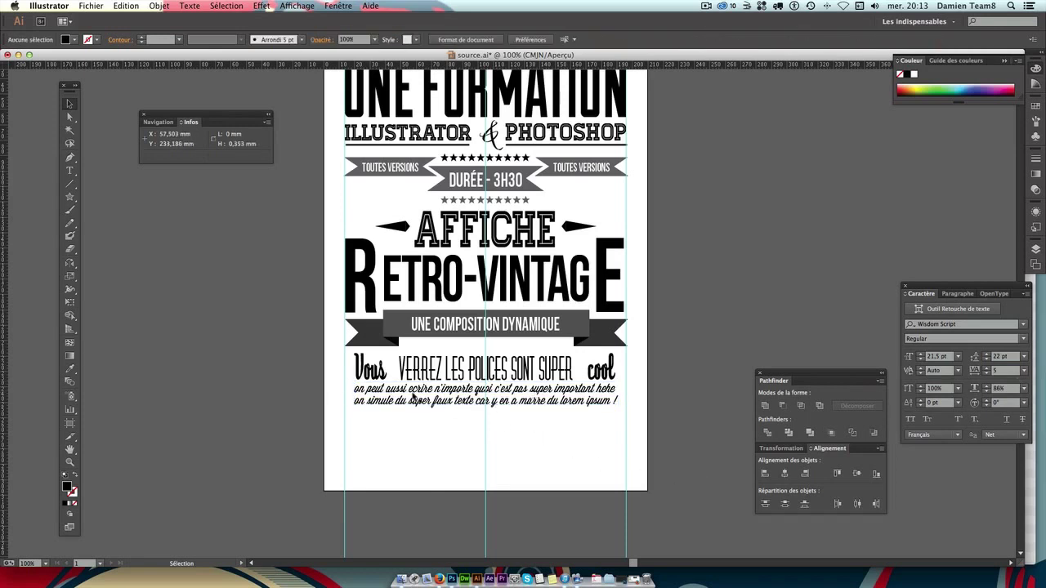
{"action": "left_click_drag", "start_coordinate": [415, 396], "coordinate": [415, 398]}
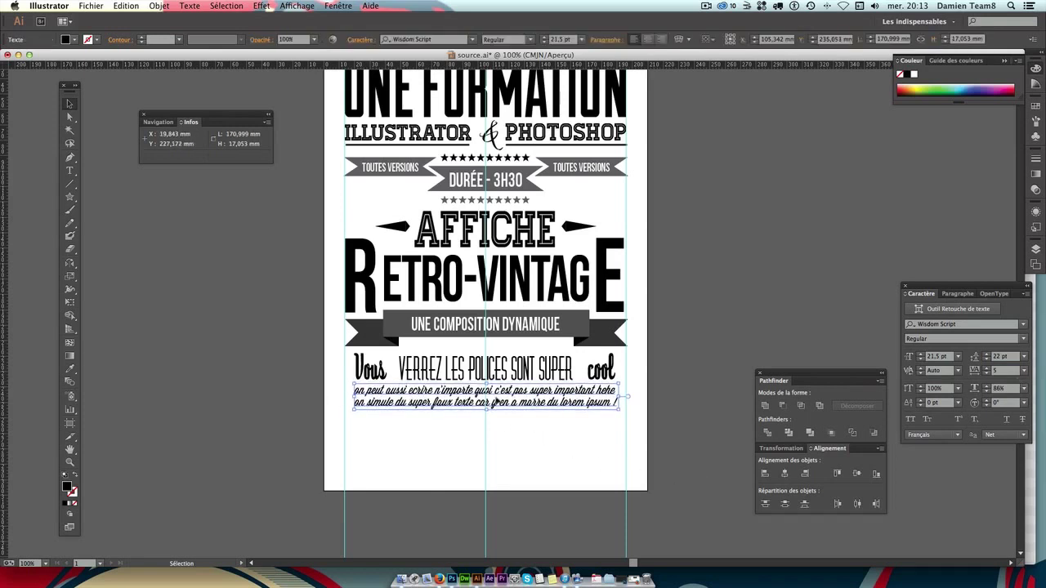
{"action": "left_click", "coordinate": [660, 421]}
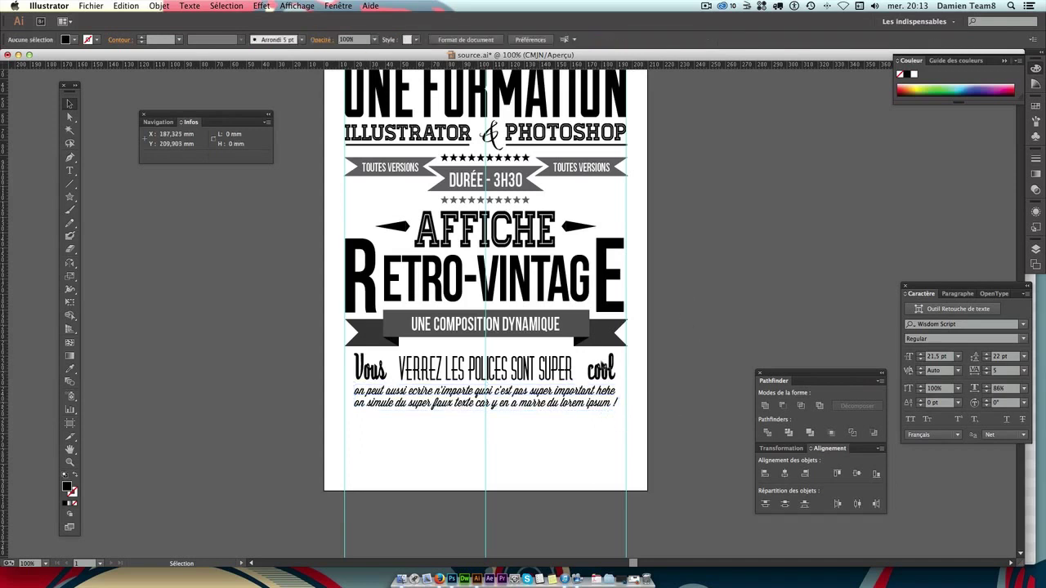
{"action": "left_click", "coordinate": [570, 404]}
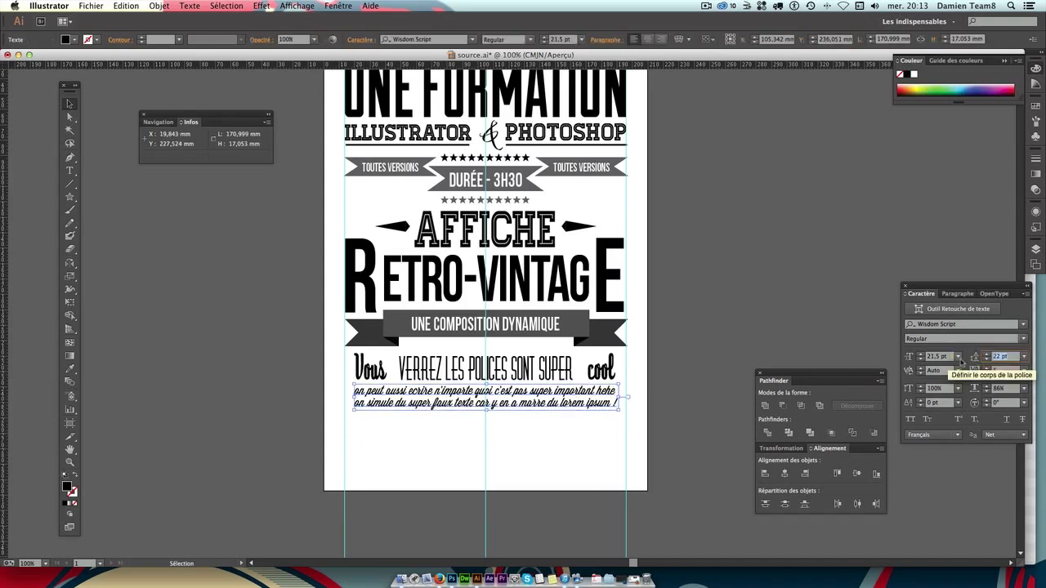
{"action": "type", "text": "25"}
{"action": "key", "text": "Return"}
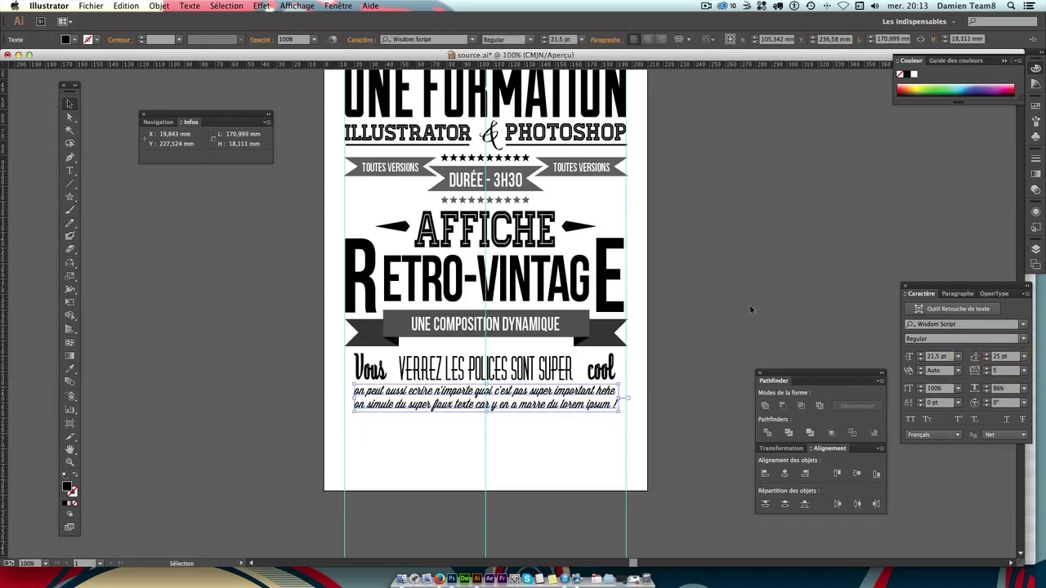
{"action": "left_click", "coordinate": [750, 308]}
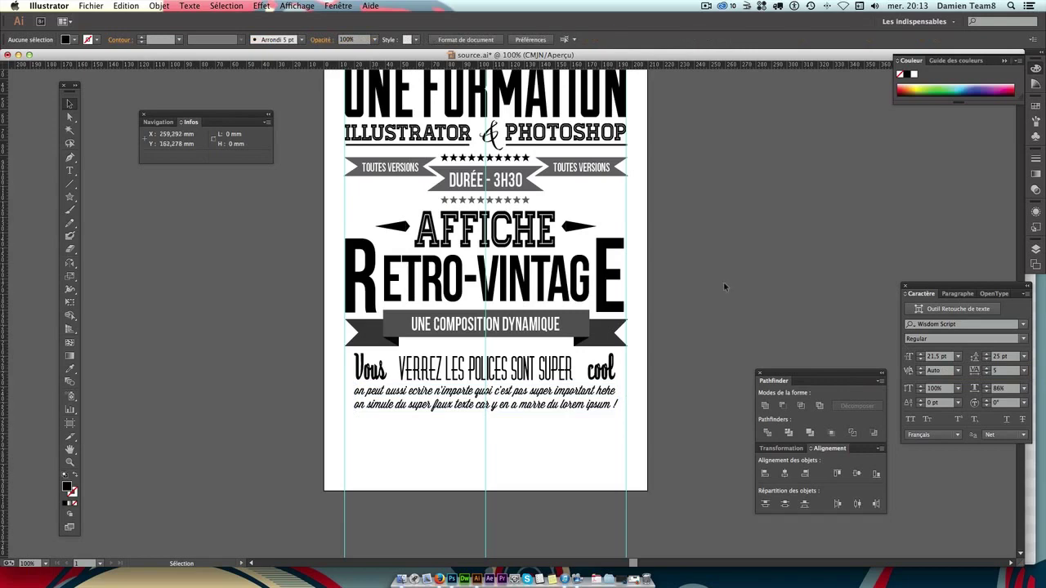
Duplicate the DURÉE - 3H30 ribbon with its text below the script paragraph.
{"action": "left_click", "coordinate": [523, 180]}
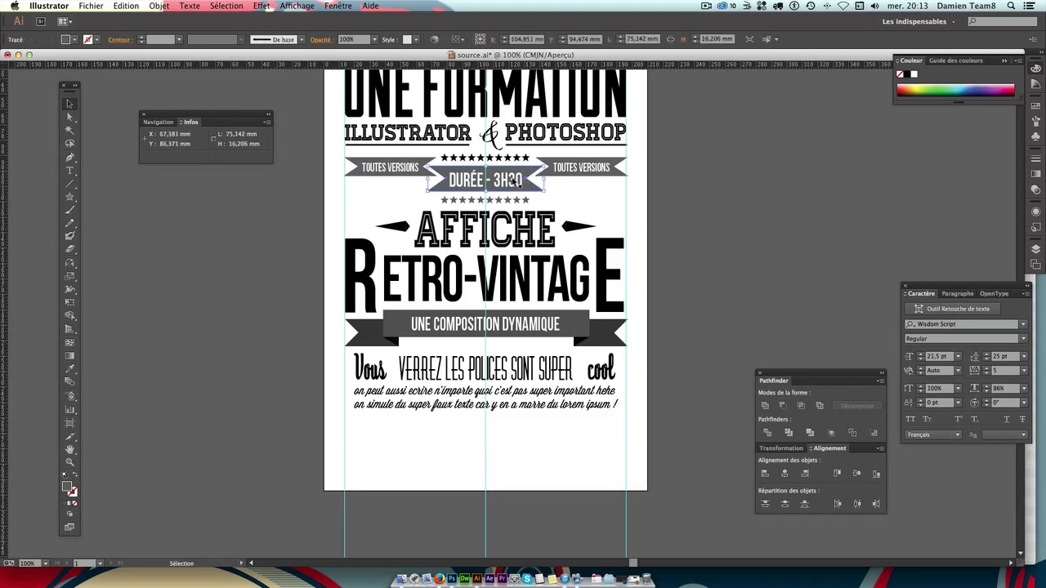
{"action": "left_click", "coordinate": [523, 181], "text": "shift"}
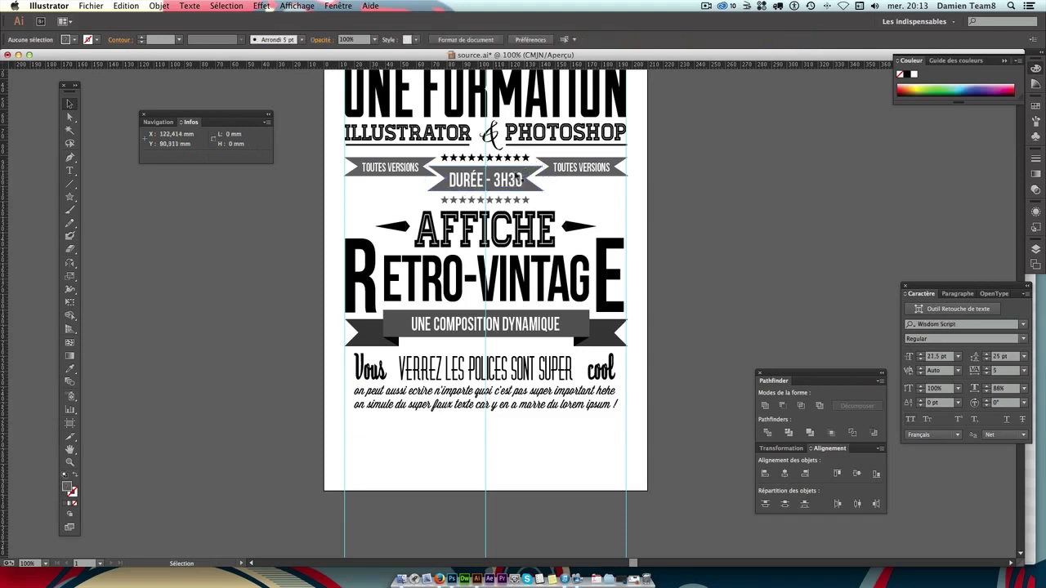
{"action": "left_click", "coordinate": [513, 187]}
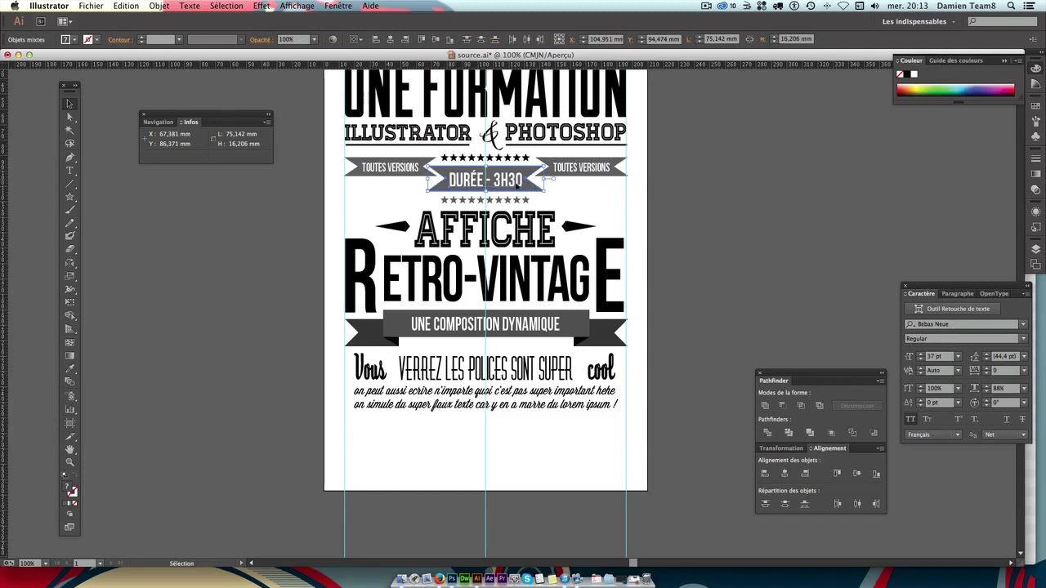
{"action": "left_click", "coordinate": [533, 175]}
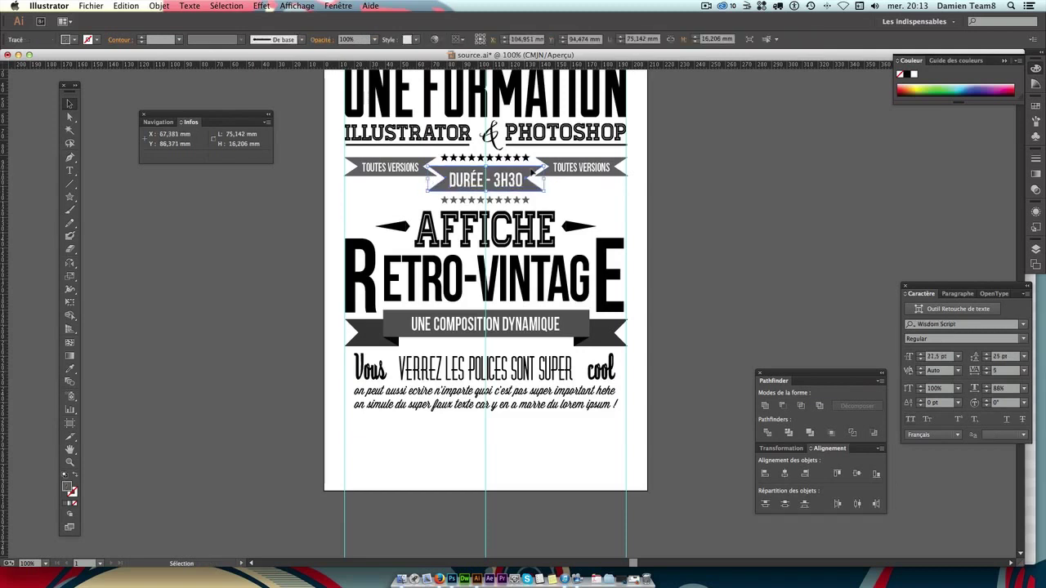
{"action": "left_click", "coordinate": [532, 174]}
{"action": "left_click", "coordinate": [507, 181], "text": "shift"}
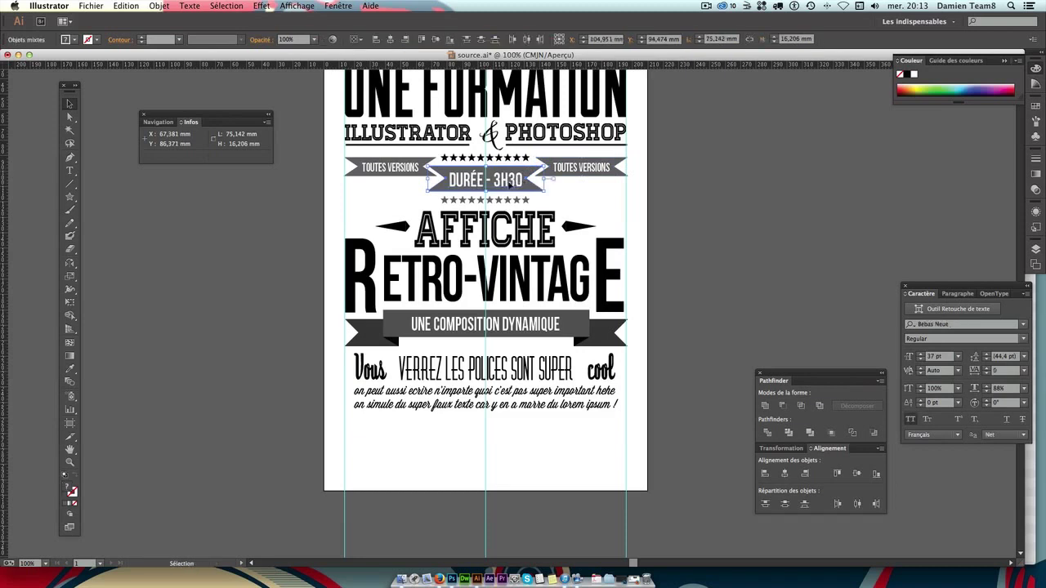
{"action": "left_click_drag", "start_coordinate": [506, 183], "coordinate": [512, 437]}
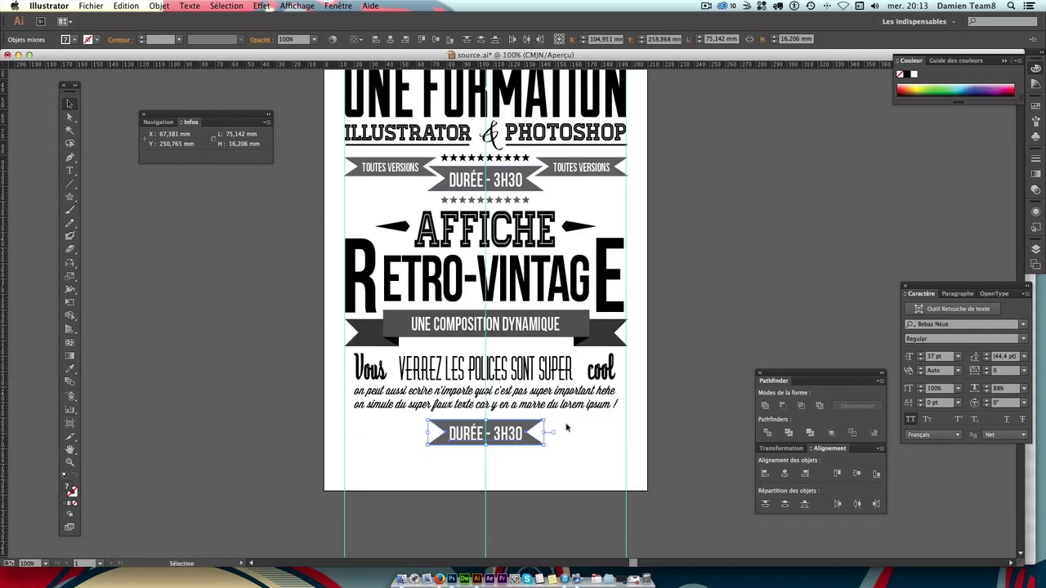
{"action": "key", "text": "Up"}
{"action": "key", "text": "Up"}
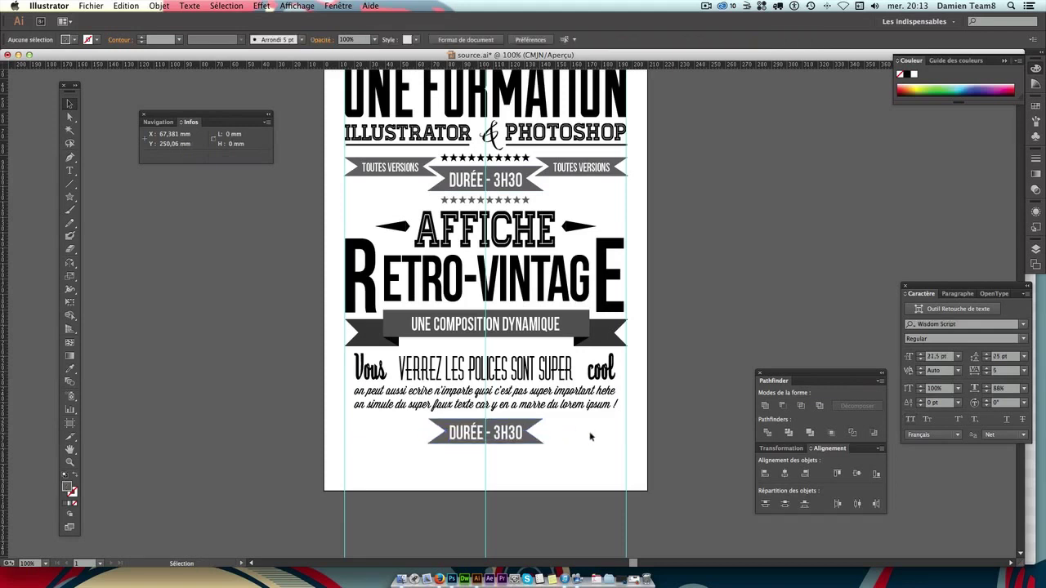
Fill the copied ribbon black, widen it to about 95.8 mm, and select its label.
{"action": "left_click", "coordinate": [590, 433]}
{"action": "left_click", "coordinate": [529, 424]}
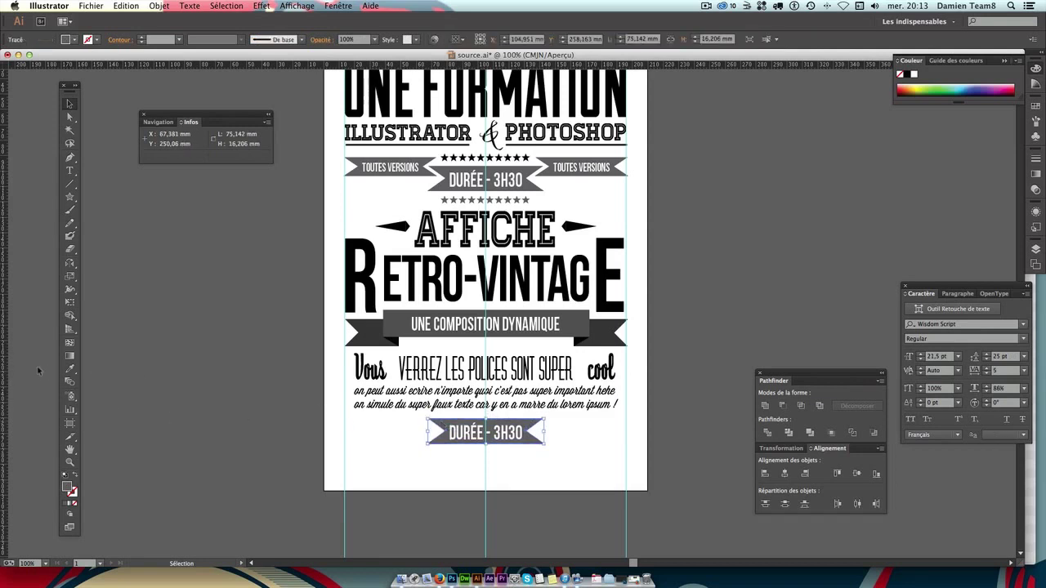
{"action": "left_click", "coordinate": [70, 369]}
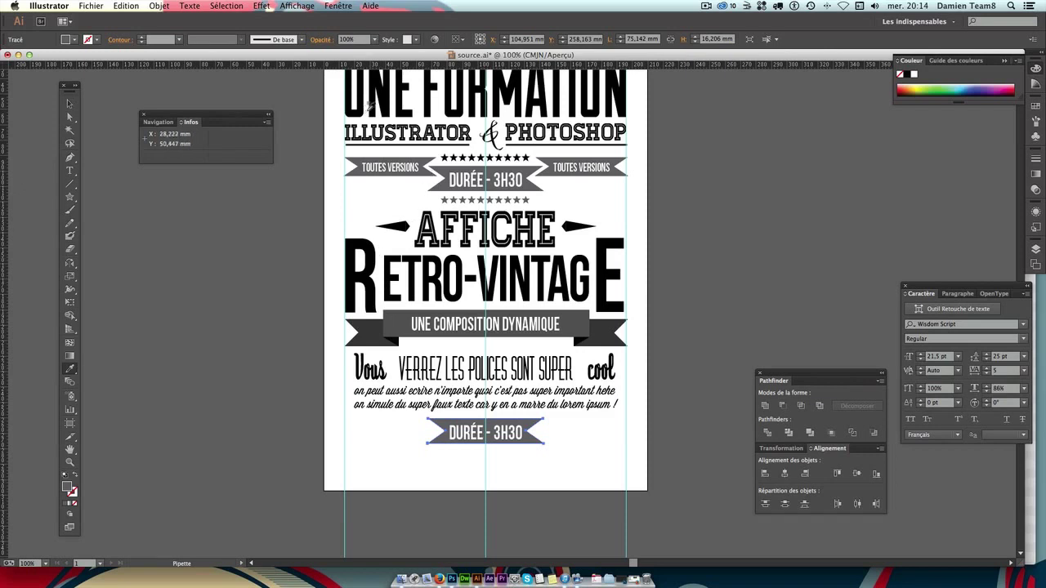
{"action": "left_click", "coordinate": [360, 114]}
{"action": "left_click", "coordinate": [69, 104]}
{"action": "left_click", "coordinate": [262, 390]}
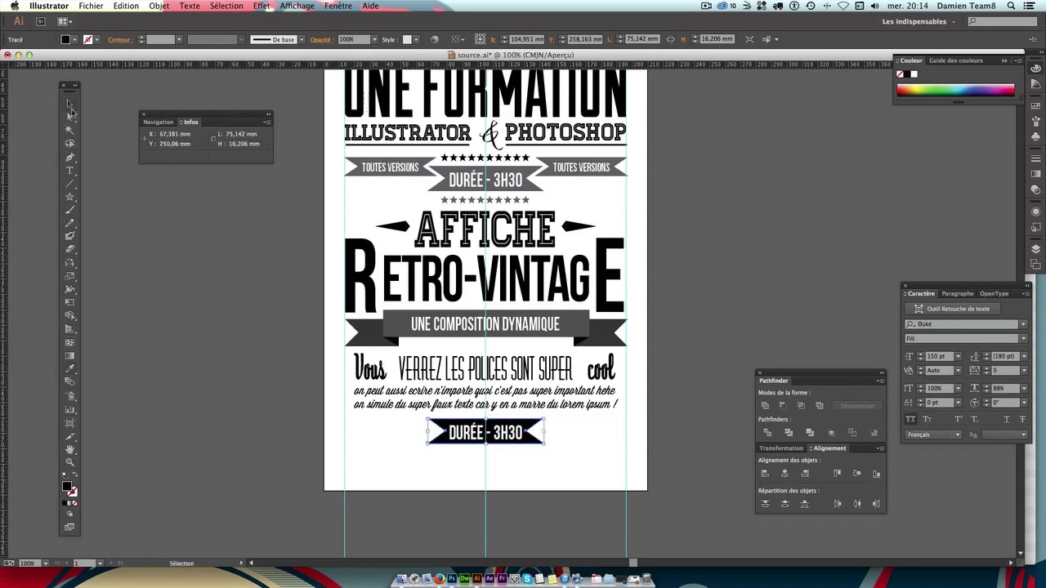
{"action": "left_click", "coordinate": [502, 434]}
{"action": "left_click_drag", "start_coordinate": [427, 433], "coordinate": [409, 434]}
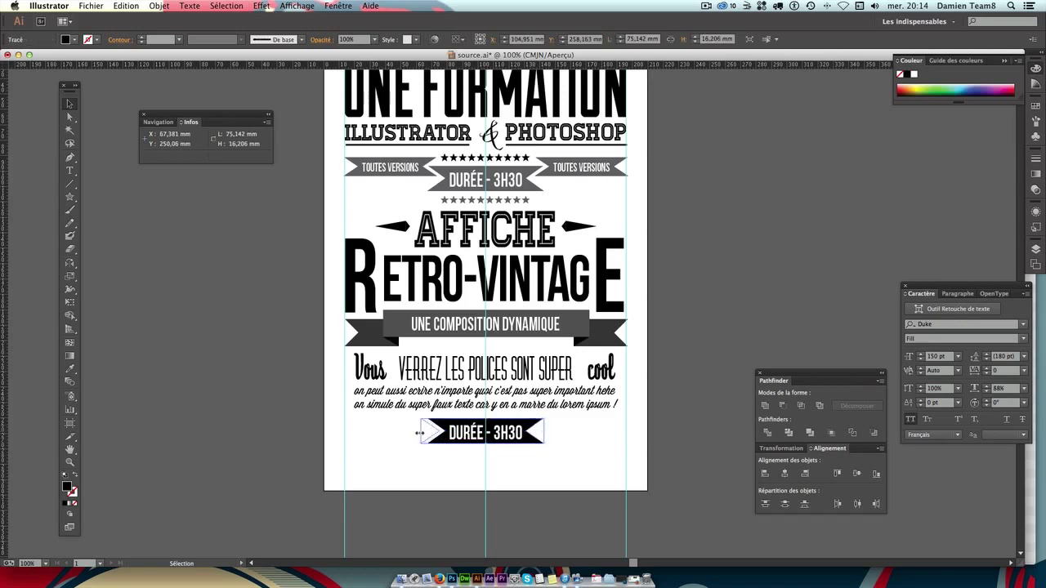
{"action": "left_click_drag", "start_coordinate": [544, 433], "coordinate": [560, 431]}
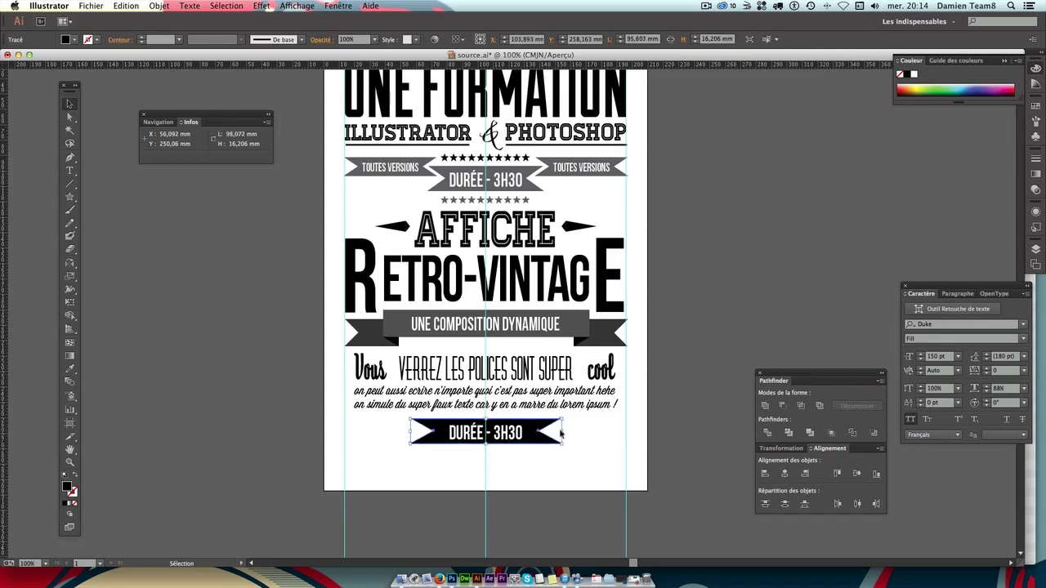
{"action": "left_click", "coordinate": [503, 472]}
{"action": "key", "text": "t"}
{"action": "left_click", "coordinate": [508, 437]}
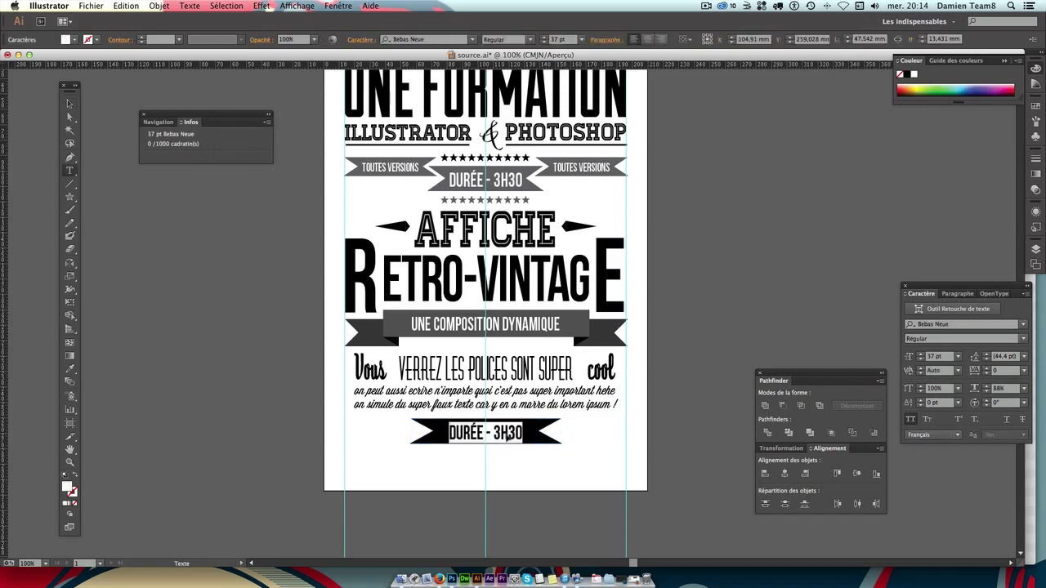
Change the banner label to 'ÊTES-VOUS PRET ?'.
{"action": "type", "text": "ÊTES"}
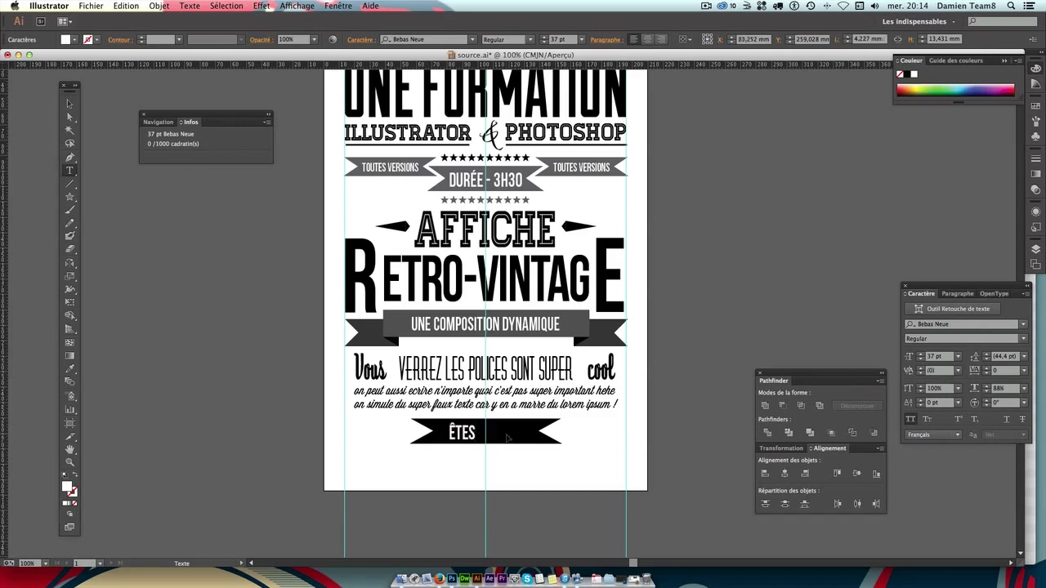
{"action": "type", "text": "-VOUS P"}
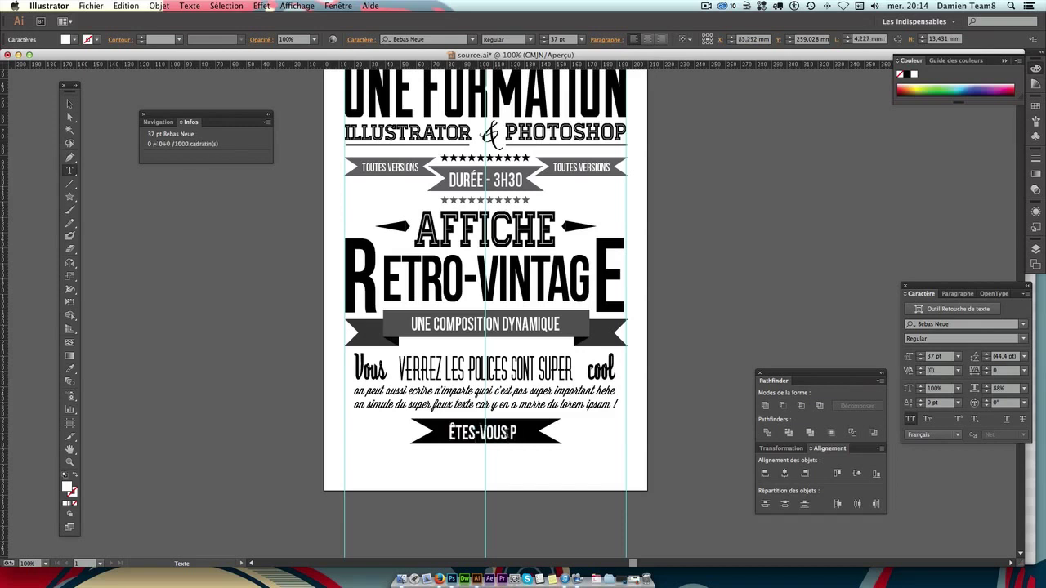
{"action": "type", "text": "E"}
{"action": "key", "text": "BackSpace"}
{"action": "type", "text": "RET"}
{"action": "type", "text": " ?"}
{"action": "left_click", "coordinate": [69, 105]}
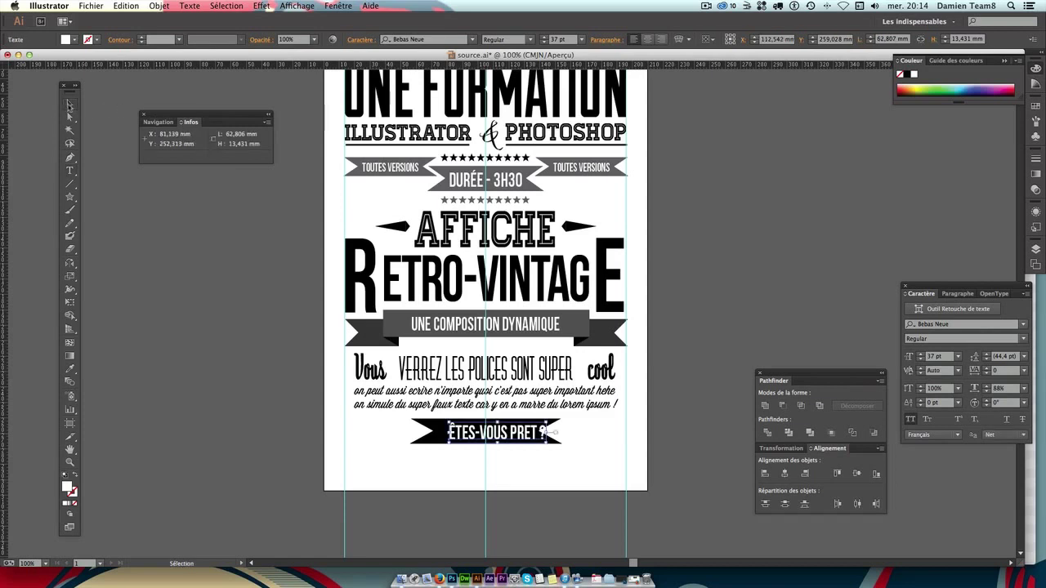
{"action": "key", "text": "Left"}
{"action": "key", "text": "Left"}
{"action": "key", "text": "Left"}
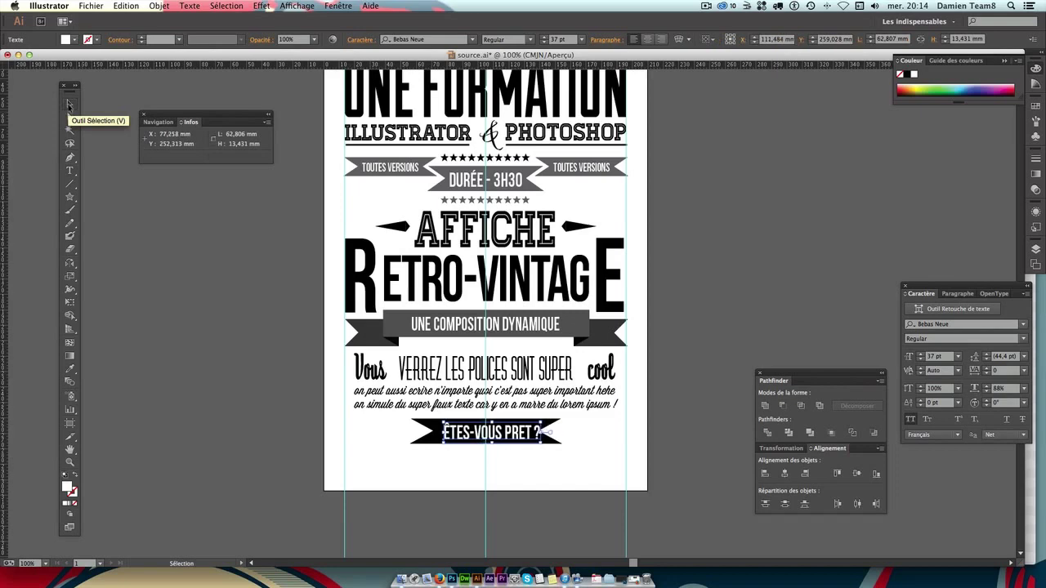
{"action": "key", "text": "Left"}
{"action": "key", "text": "Left"}
{"action": "key", "text": "Left"}
{"action": "key", "text": "Left"}
{"action": "key", "text": "Left"}
{"action": "key", "text": "Left"}
{"action": "key", "text": "Left"}
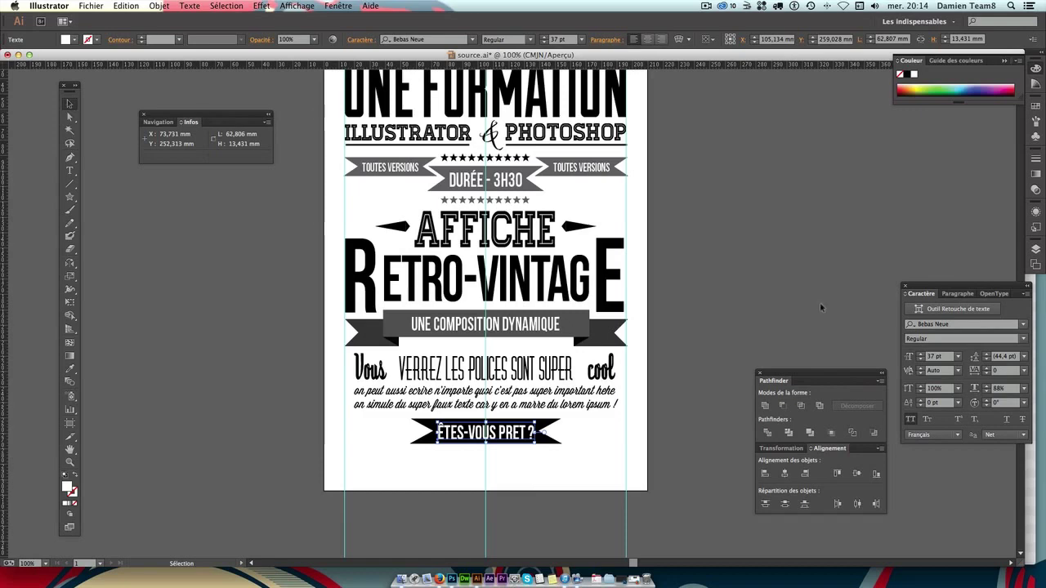
Set the banner text to 35 pt and nudge it into position on the ribbon.
{"action": "left_click", "coordinate": [936, 356]}
{"action": "type", "text": "35"}
{"action": "key", "text": "Return"}
{"action": "key", "text": "Right"}
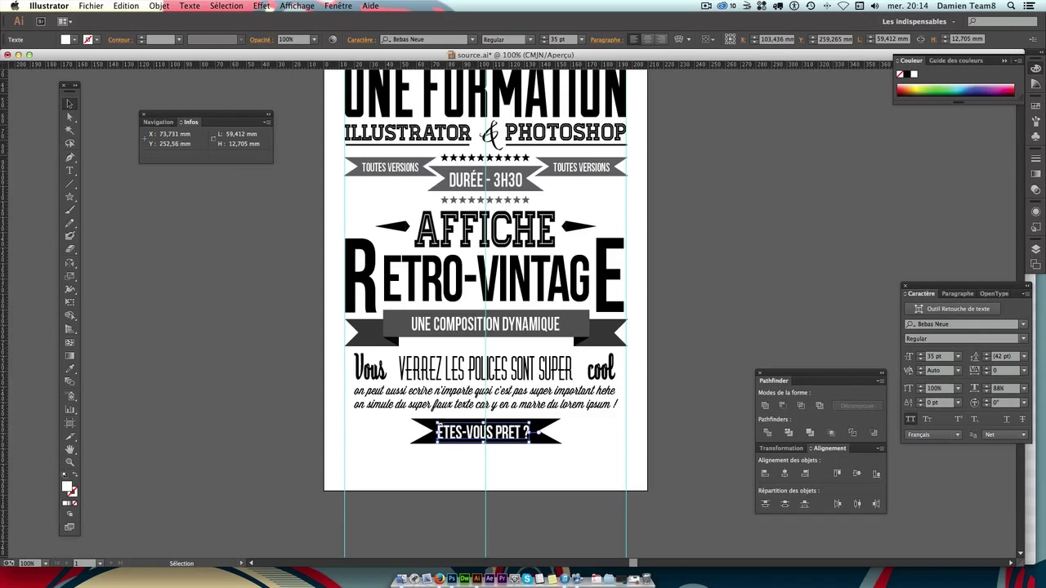
{"action": "key", "text": "Right"}
{"action": "key", "text": "Right"}
{"action": "key", "text": "Up"}
{"action": "key", "text": "Up"}
{"action": "key", "text": "Down"}
{"action": "key", "text": "Down"}
{"action": "key", "text": "Right"}
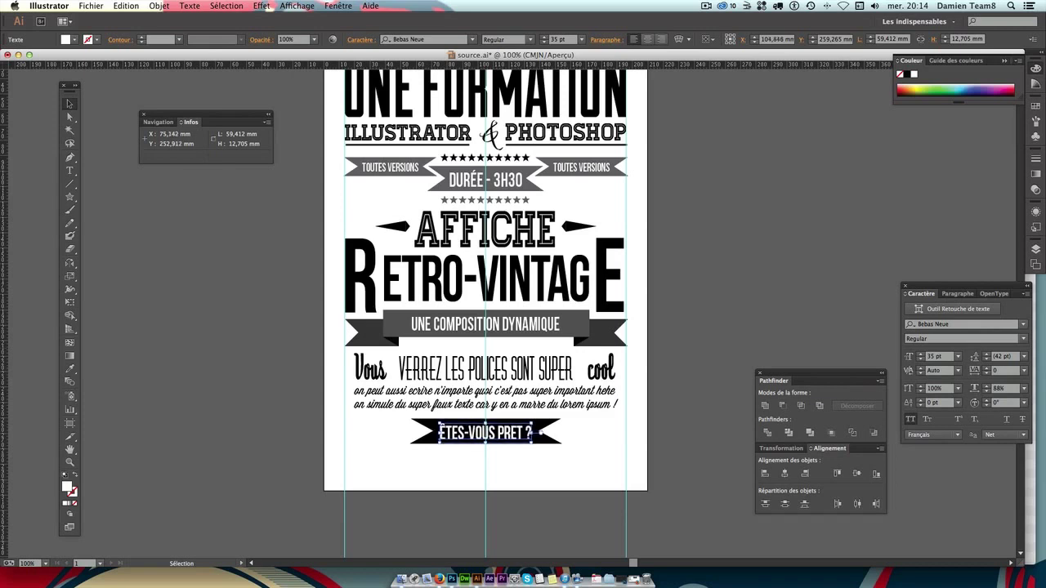
{"action": "key", "text": "Up"}
{"action": "key", "text": "Up"}
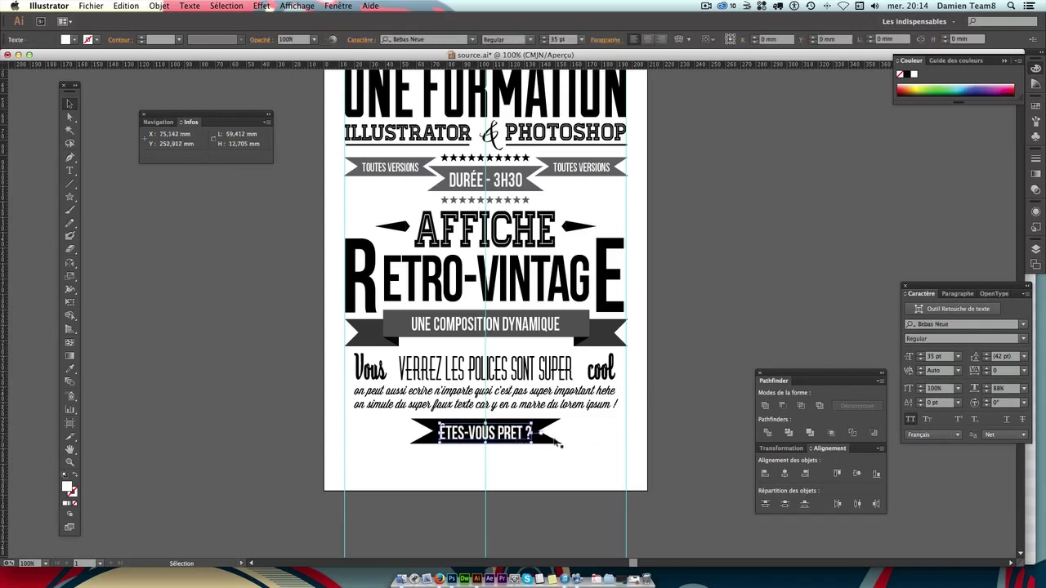
{"action": "left_click", "coordinate": [629, 442]}
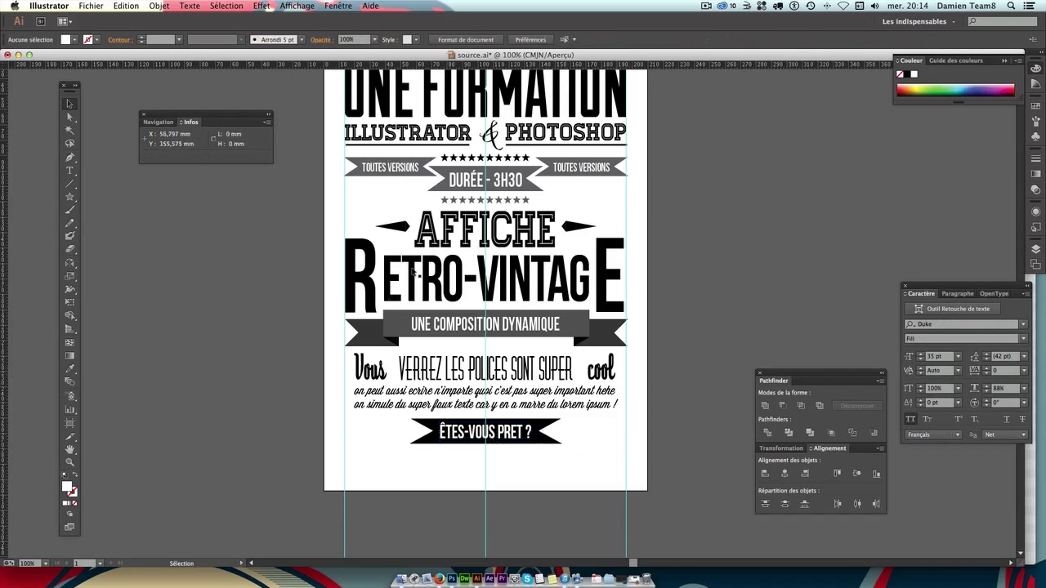
Place a smaller 53.6 pt copy of ETRO-VINTAG to the left of the banner.
{"action": "left_click_drag", "start_coordinate": [414, 274], "coordinate": [377, 433]}
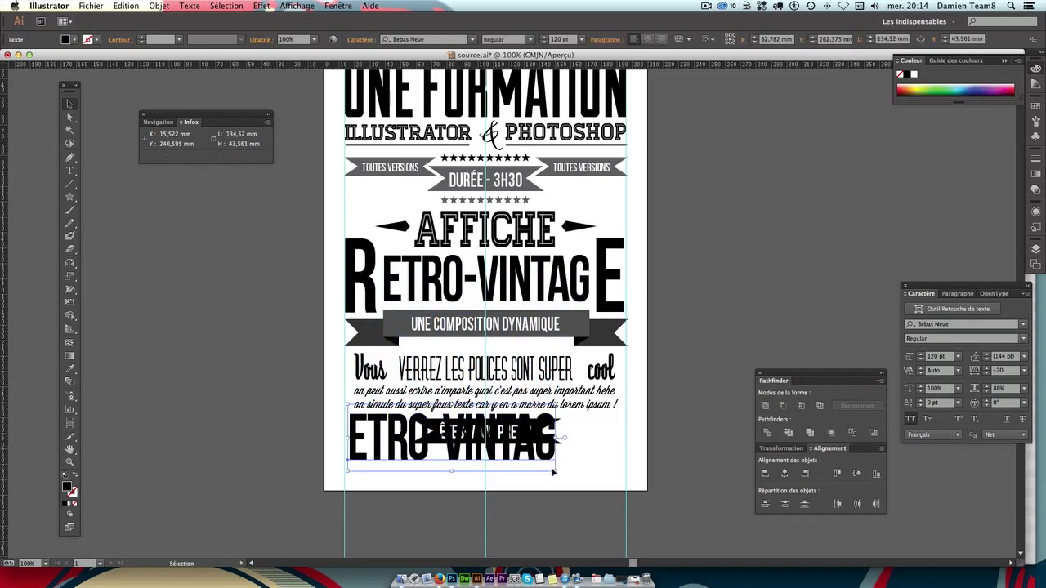
{"action": "left_click_drag", "start_coordinate": [557, 472], "coordinate": [441, 442]}
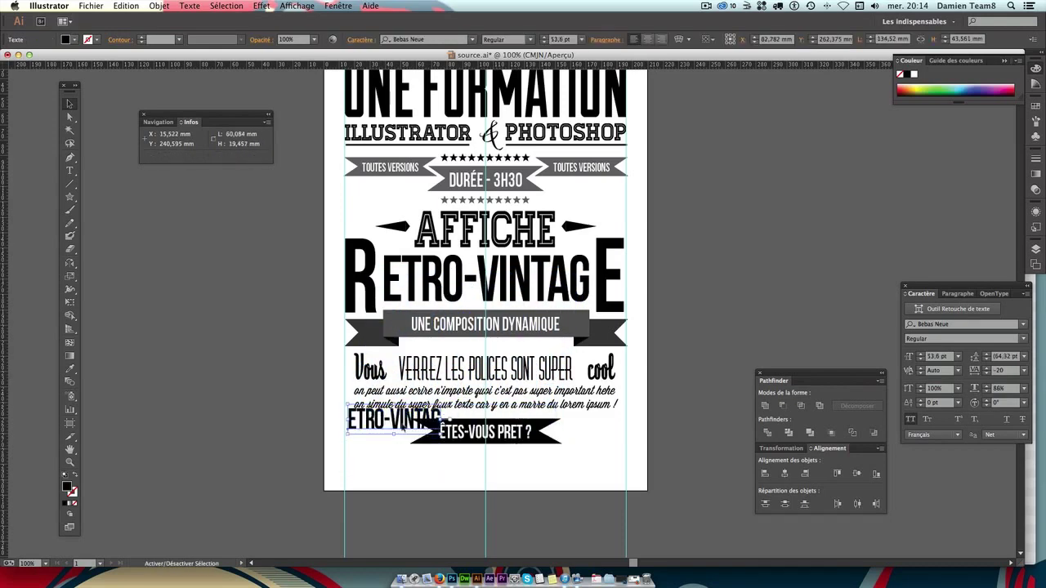
{"action": "left_click_drag", "start_coordinate": [398, 415], "coordinate": [393, 437]}
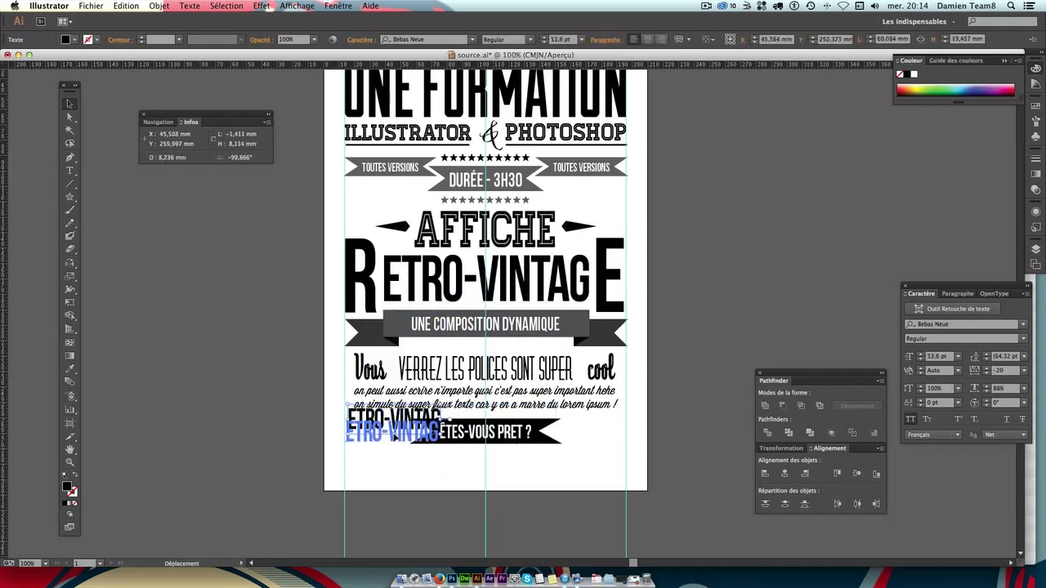
Retype the copied text as QUESTION, to the left of the banner.
{"action": "double_click", "coordinate": [433, 446]}
{"action": "double_click", "coordinate": [420, 429]}
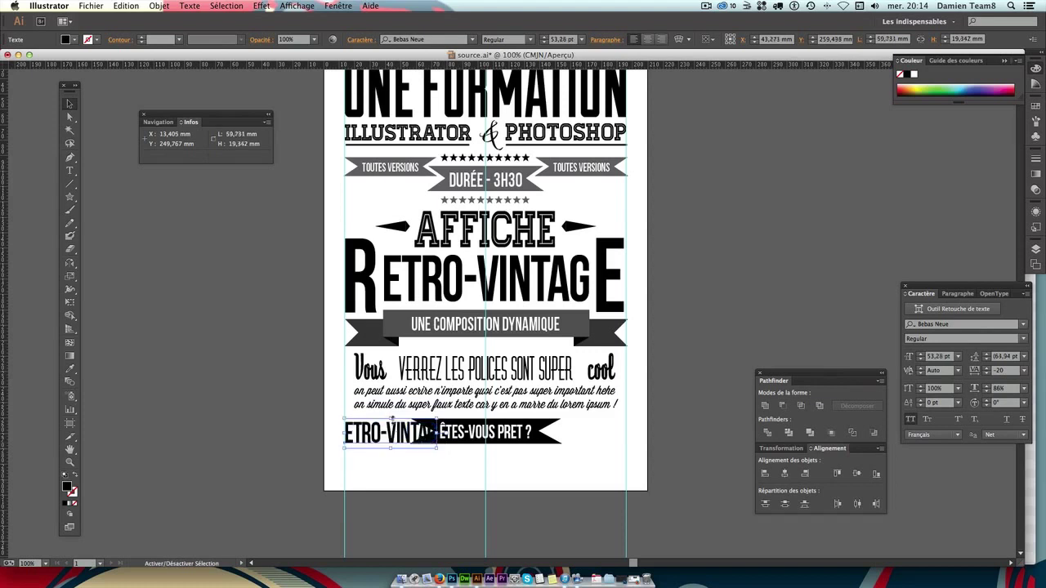
{"action": "key", "text": "ctrl+a"}
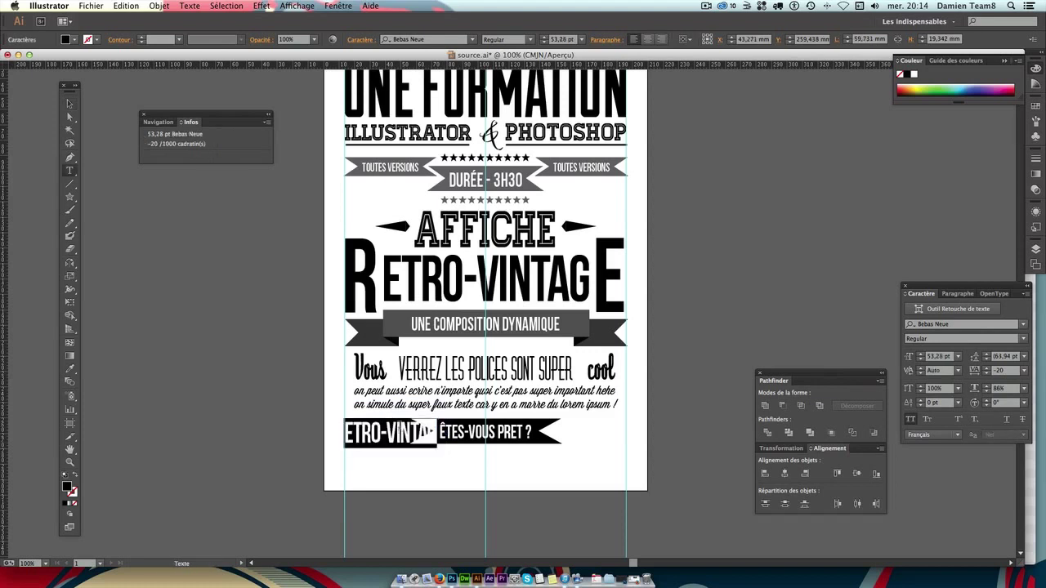
{"action": "type", "text": "QUR"}
{"action": "key", "text": "BackSpace"}
{"action": "type", "text": "ESTIO"}
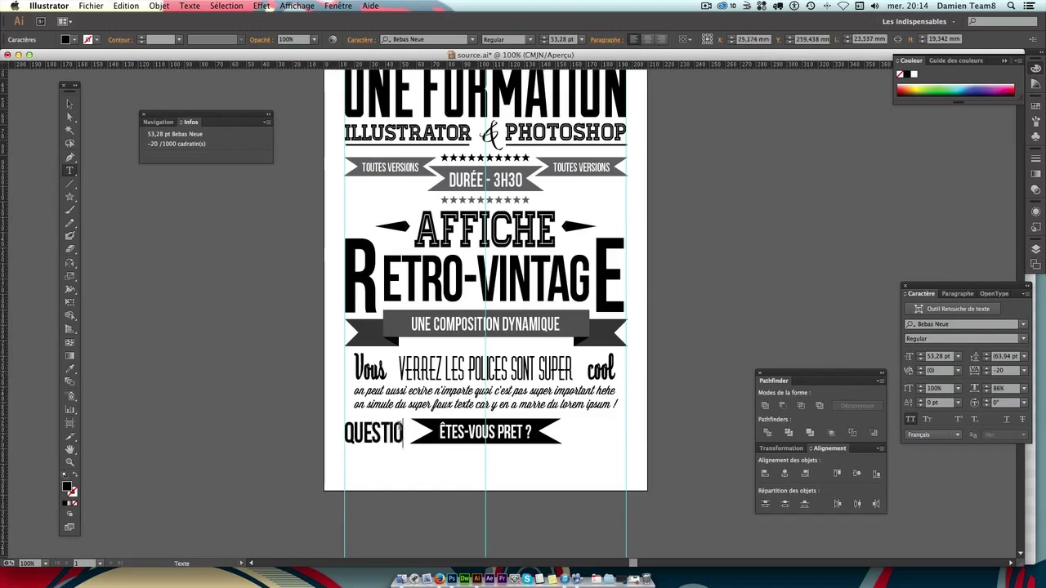
{"action": "type", "text": "N"}
{"action": "left_click", "coordinate": [69, 104]}
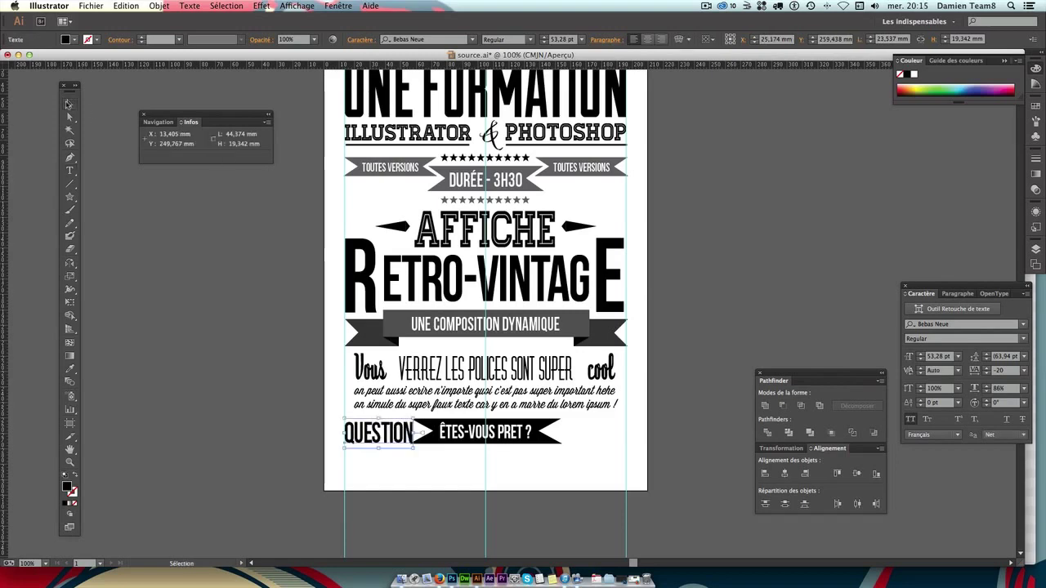
{"action": "left_click", "coordinate": [483, 467]}
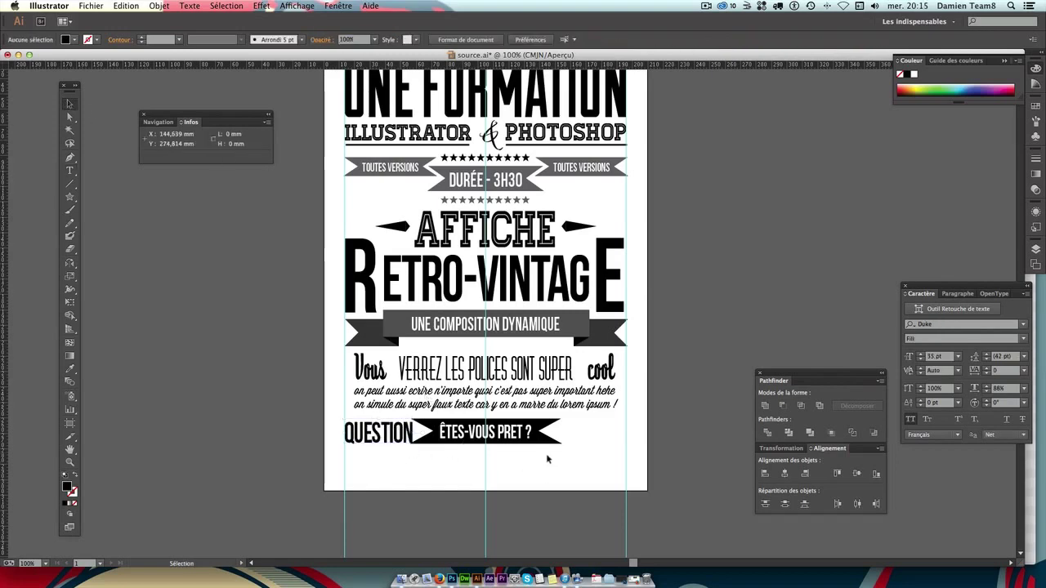
Set the ÊTES-VOUS PRET ? text to 33 pt and nudge it slightly right.
{"action": "left_click", "coordinate": [448, 433]}
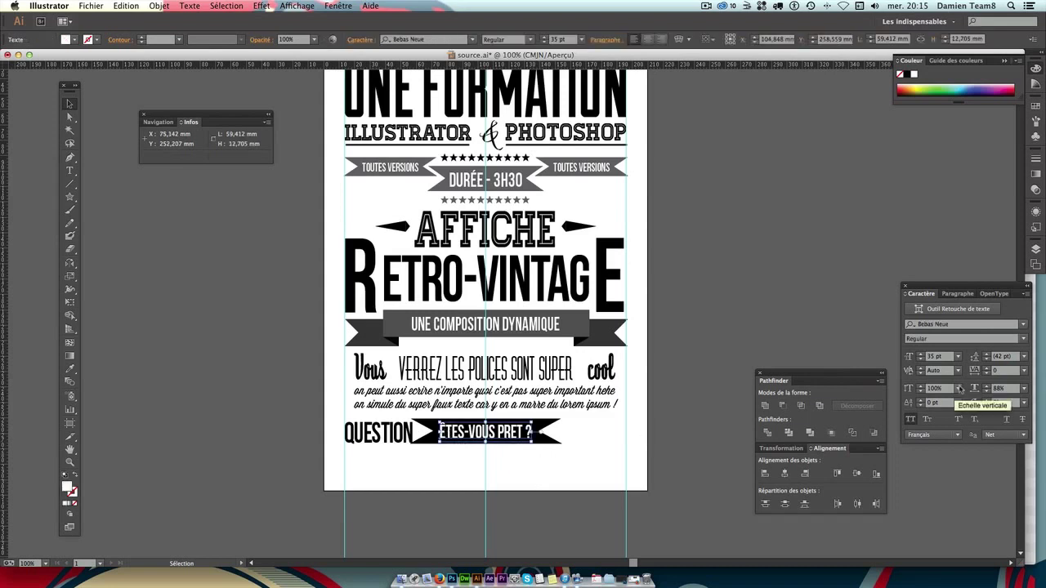
{"action": "left_click", "coordinate": [946, 358]}
{"action": "type", "text": "33"}
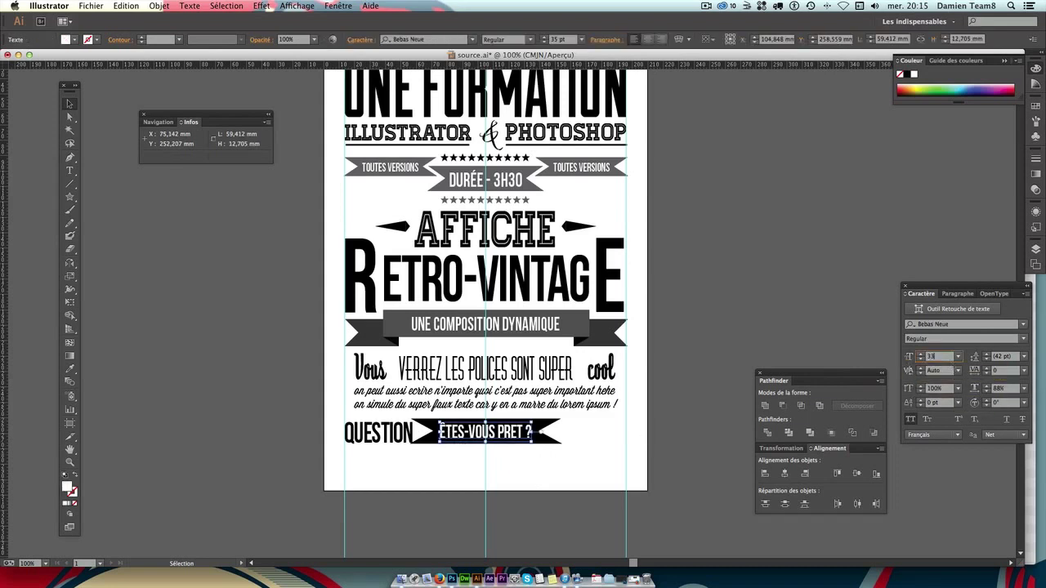
{"action": "key", "text": "Return"}
{"action": "key", "text": "Right"}
{"action": "key", "text": "Right"}
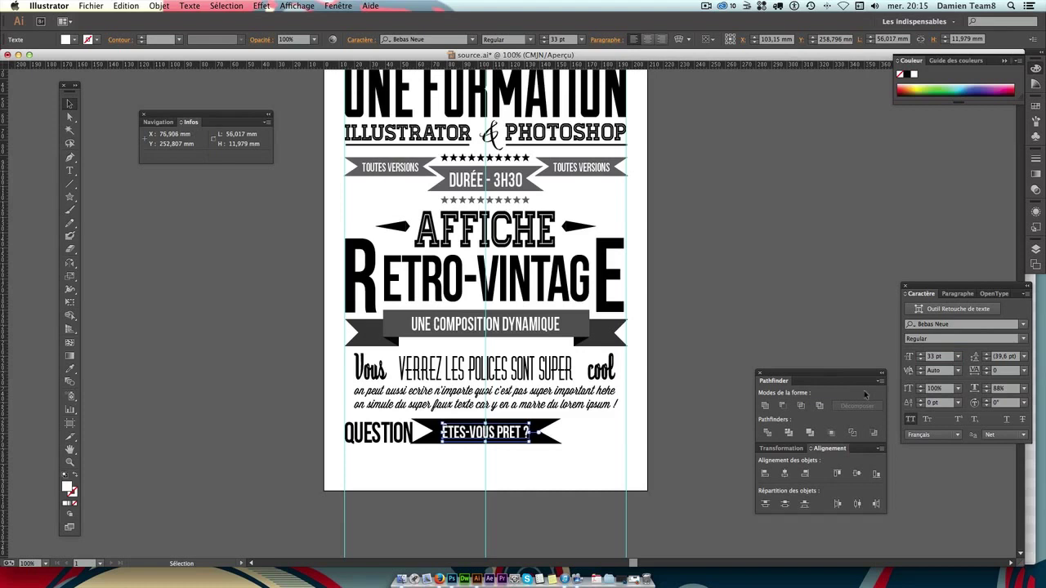
{"action": "key", "text": "Right"}
{"action": "key", "text": "Right"}
Pull both ends of the black banner inward to narrow it to about 91.7 mm.
{"action": "left_click", "coordinate": [631, 404]}
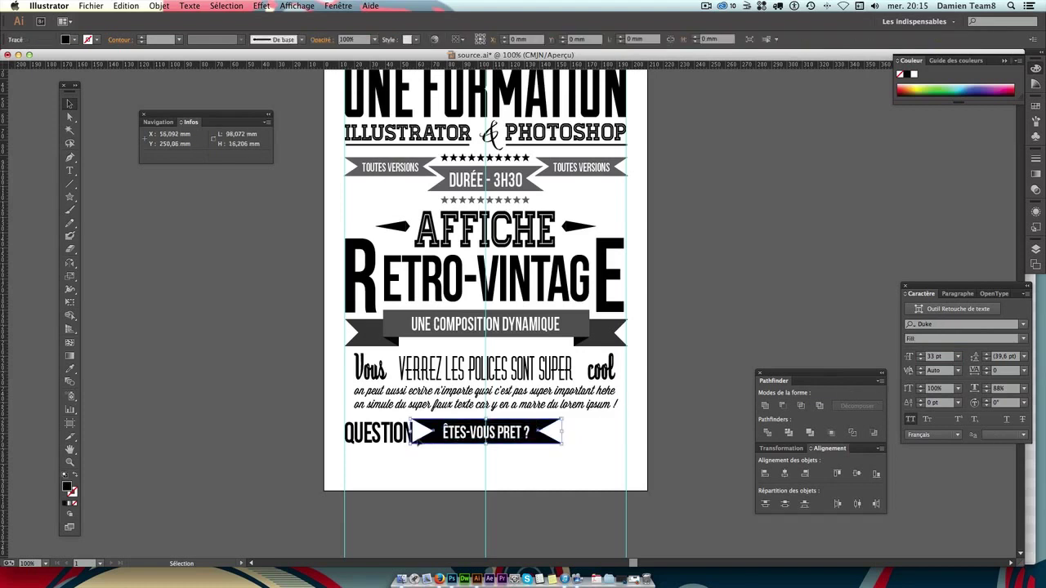
{"action": "left_click", "coordinate": [419, 431]}
{"action": "left_click_drag", "start_coordinate": [419, 432], "coordinate": [426, 431]}
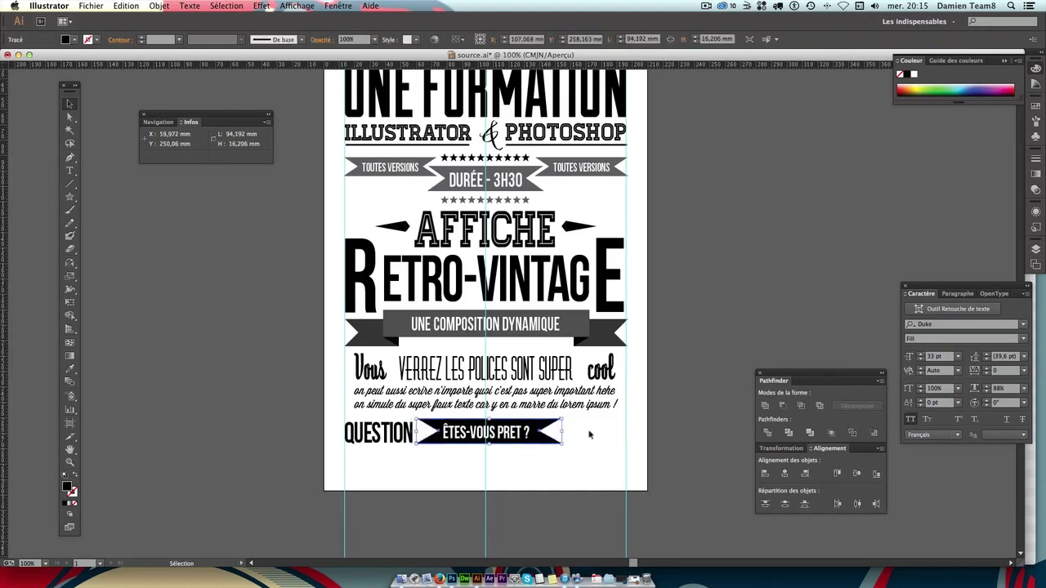
{"action": "left_click_drag", "start_coordinate": [563, 432], "coordinate": [559, 433]}
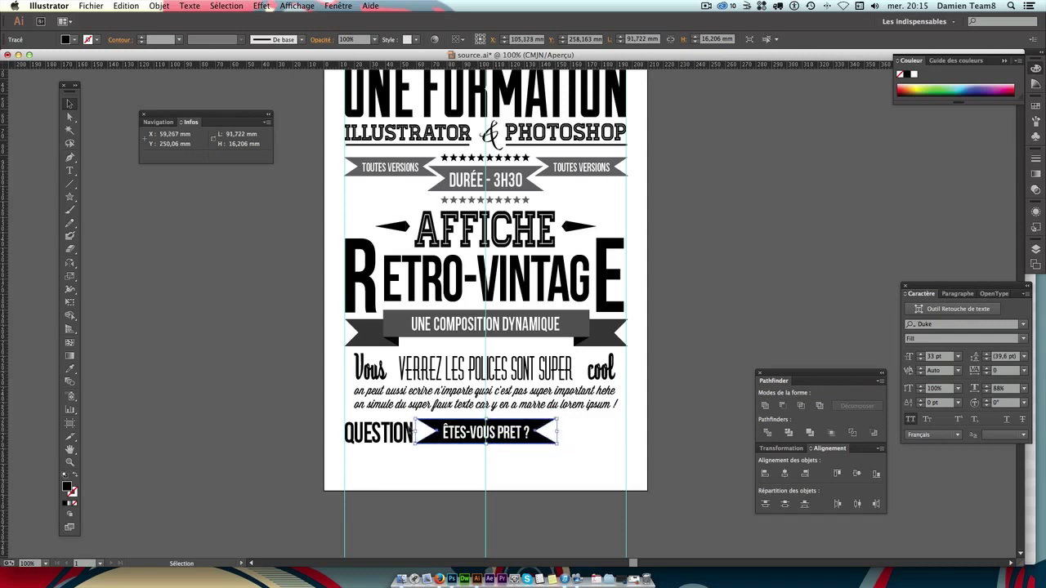
{"action": "left_click", "coordinate": [398, 454]}
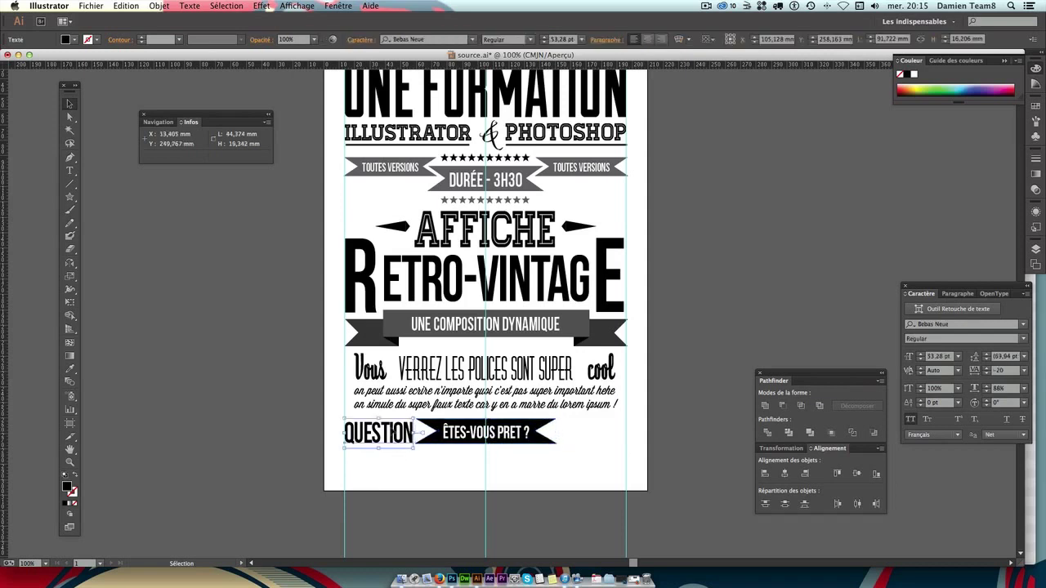
Stretch QUESTION to about 24.3 mm tall, then pick the Eyedropper with it selected.
{"action": "left_click", "coordinate": [398, 437]}
{"action": "left_click_drag", "start_coordinate": [378, 418], "coordinate": [380, 415]}
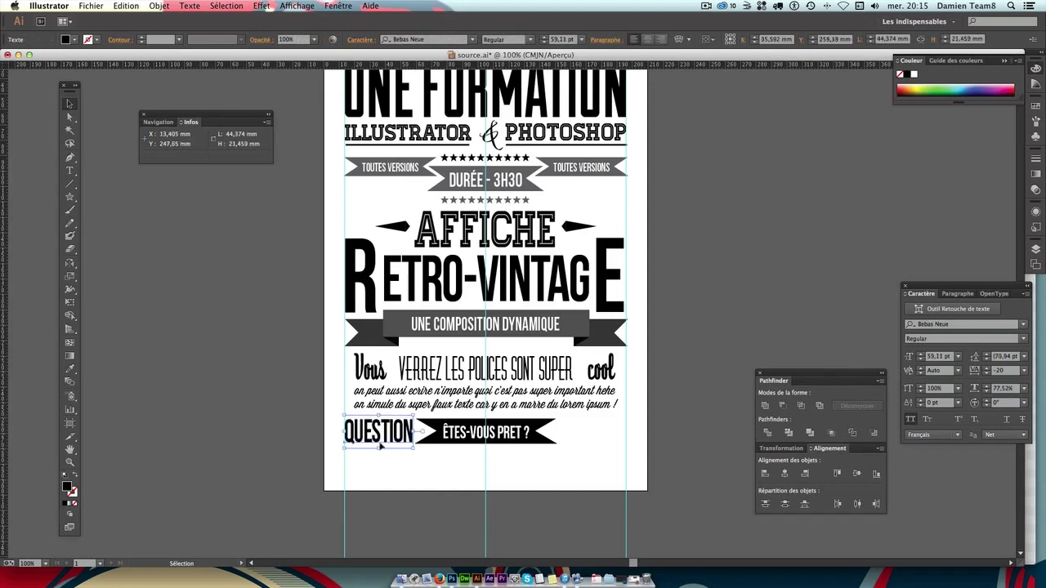
{"action": "left_click_drag", "start_coordinate": [380, 448], "coordinate": [379, 455]}
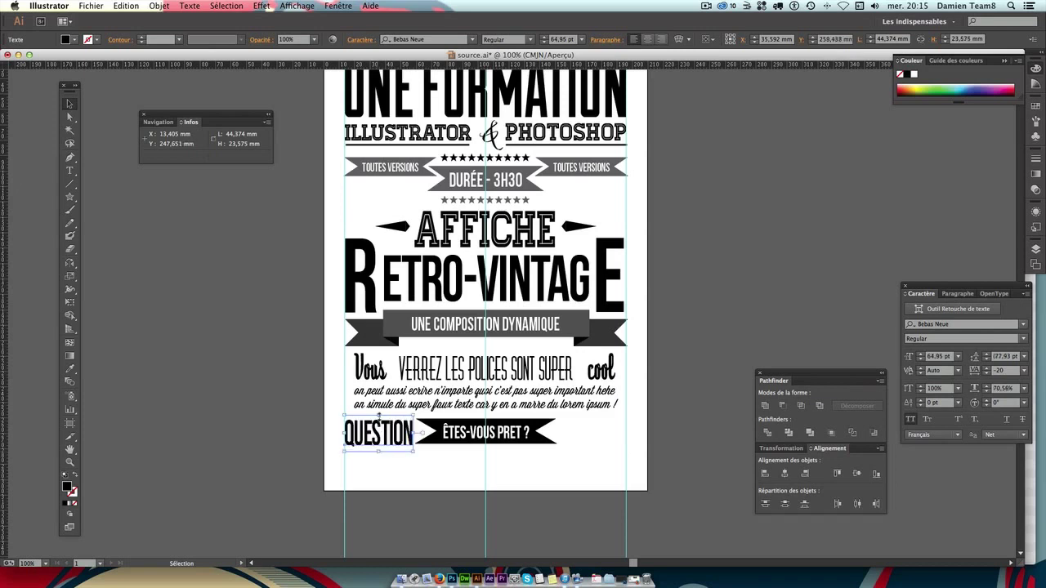
{"action": "left_click", "coordinate": [449, 465]}
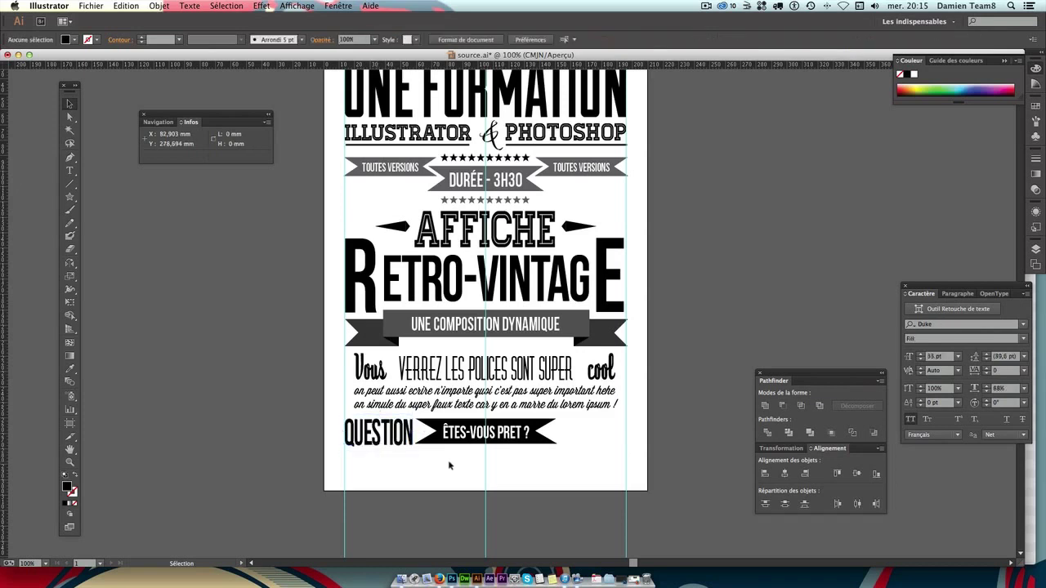
{"action": "left_click", "coordinate": [400, 442]}
{"action": "left_click_drag", "start_coordinate": [413, 449], "coordinate": [414, 450]}
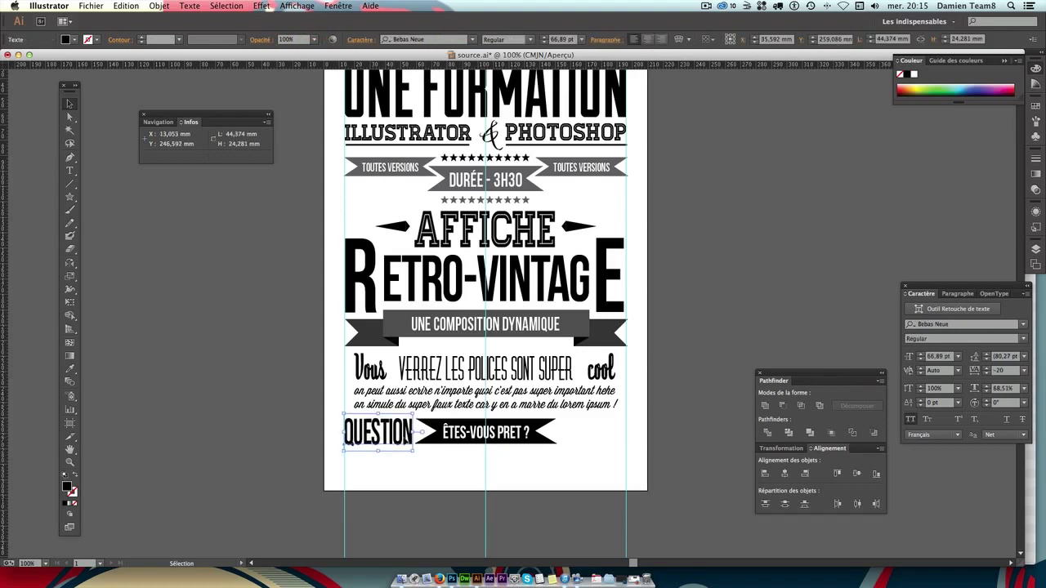
{"action": "left_click", "coordinate": [425, 463]}
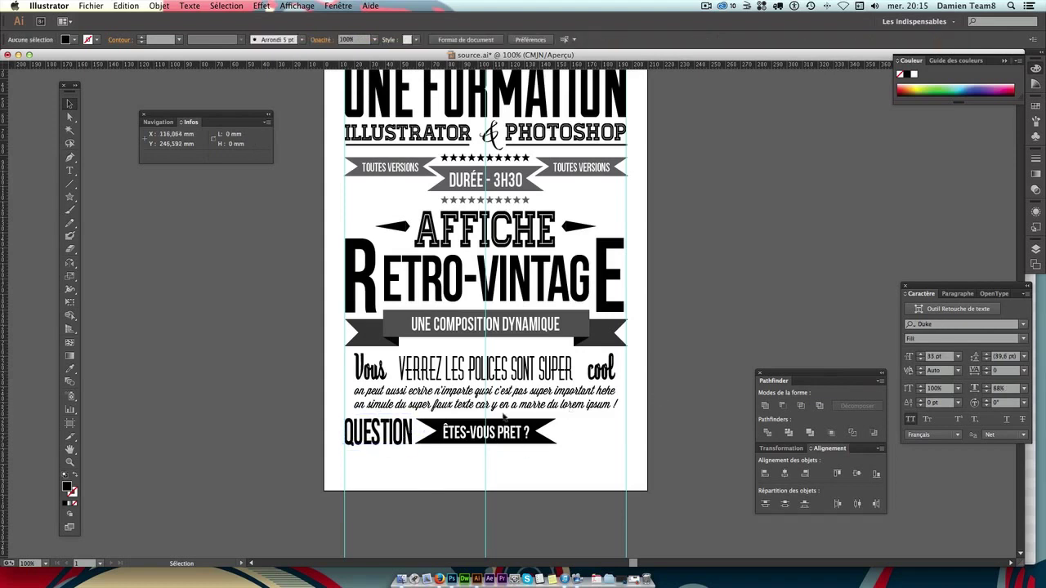
{"action": "left_click", "coordinate": [378, 434]}
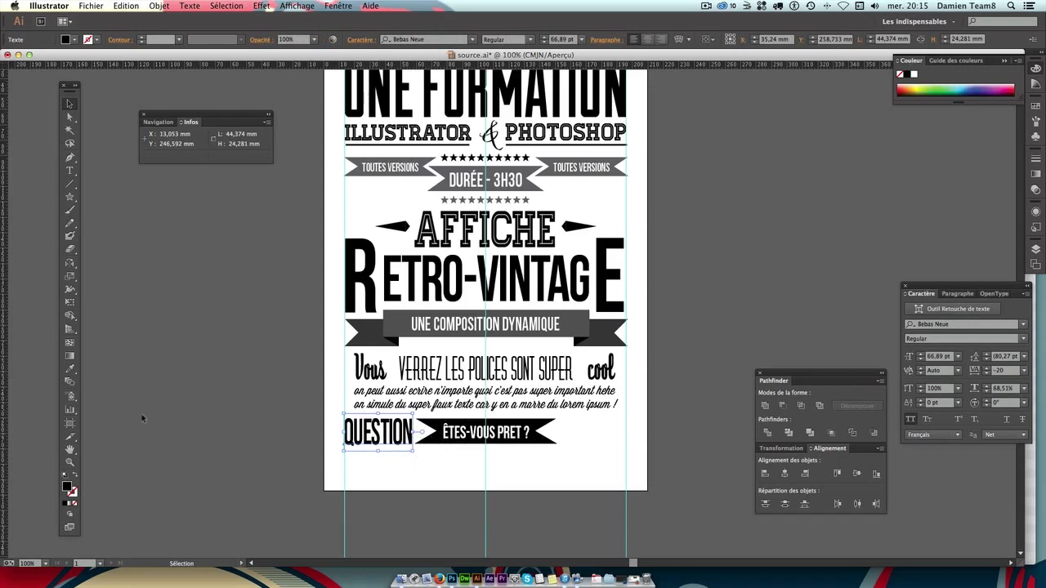
{"action": "left_click", "coordinate": [70, 368]}
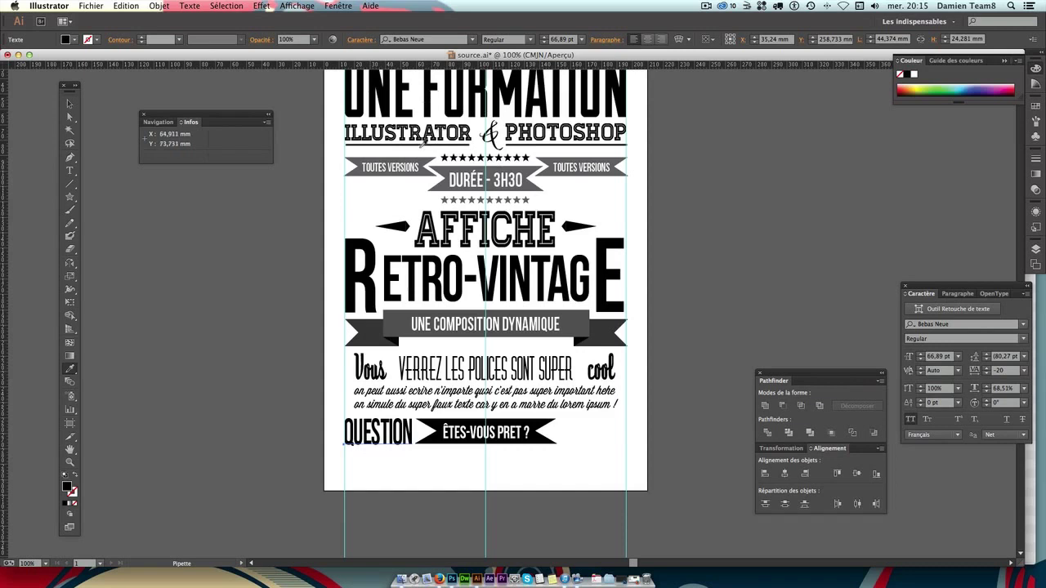
Sample the grey ribbon colour onto QUESTION.
{"action": "left_click", "coordinate": [449, 164]}
{"action": "left_click", "coordinate": [69, 103]}
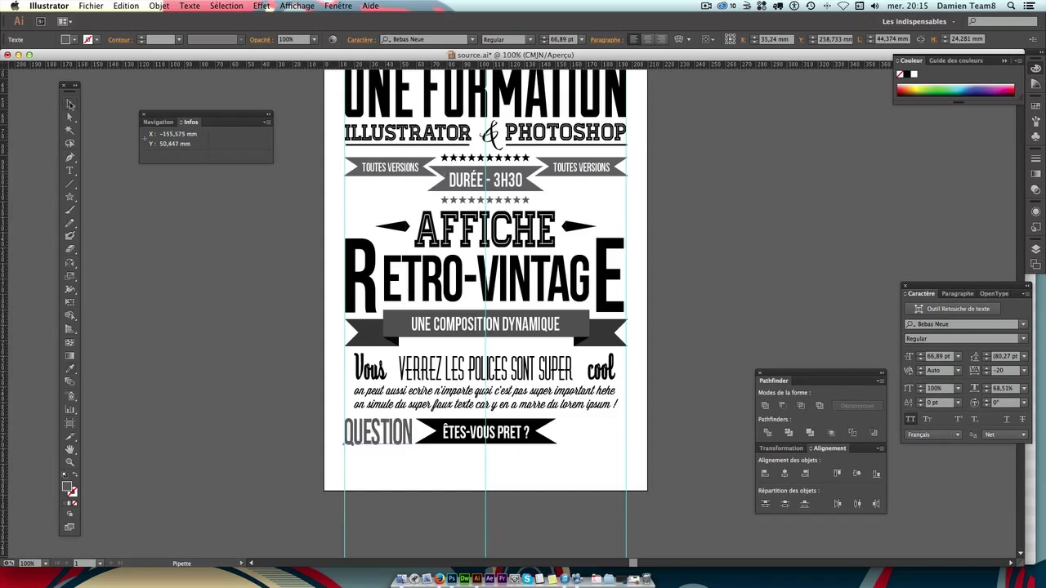
{"action": "left_click", "coordinate": [293, 335]}
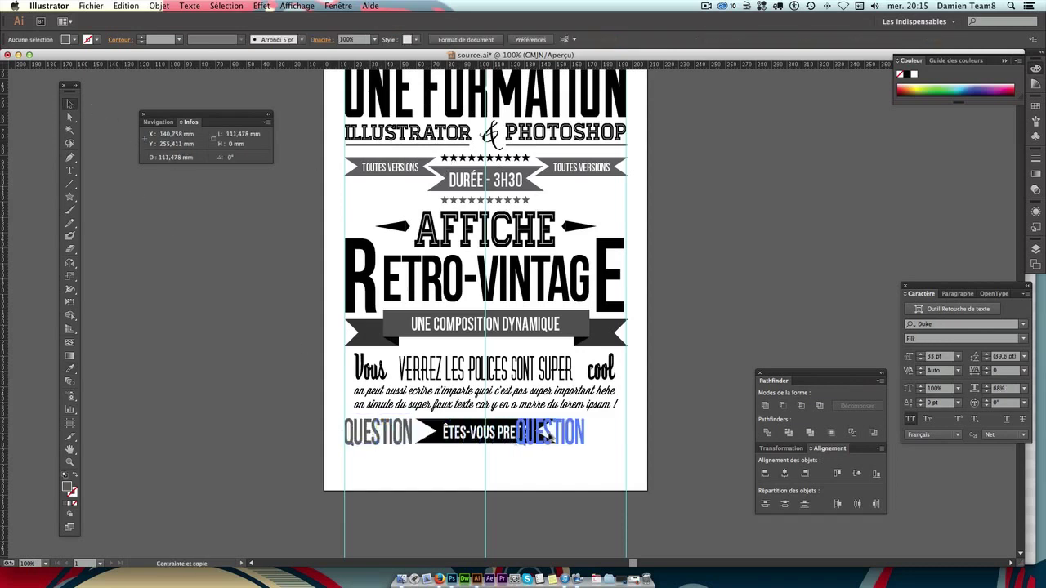
Duplicate QUESTION to the right of the black ribbon and retype it as REPONSE.
{"action": "left_click_drag", "start_coordinate": [368, 430], "coordinate": [578, 430]}
{"action": "double_click", "coordinate": [583, 439]}
{"action": "double_click", "coordinate": [582, 436]}
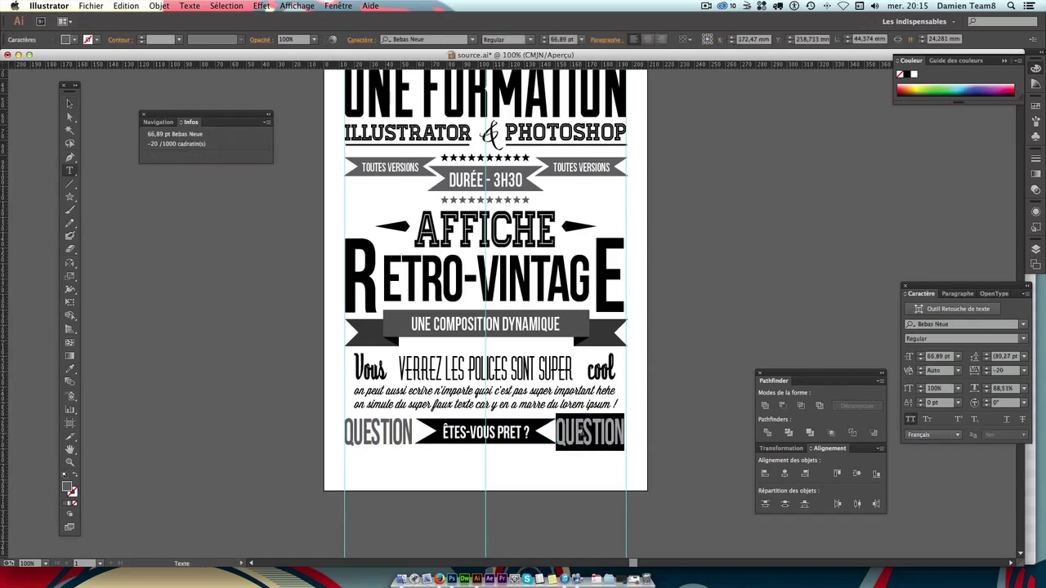
{"action": "type", "text": "RE"}
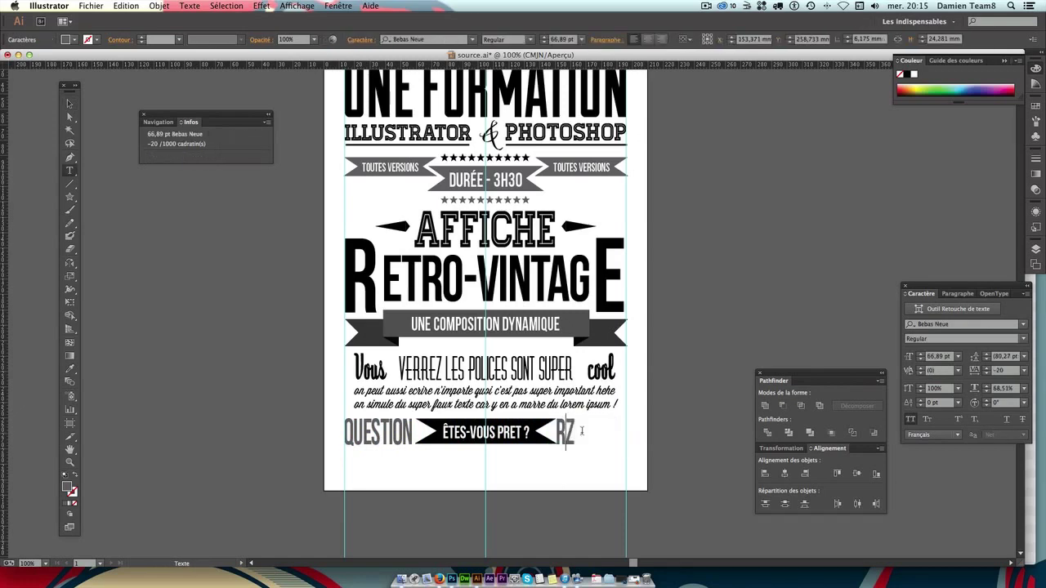
{"action": "type", "text": "PONSE"}
{"action": "key", "text": "Escape"}
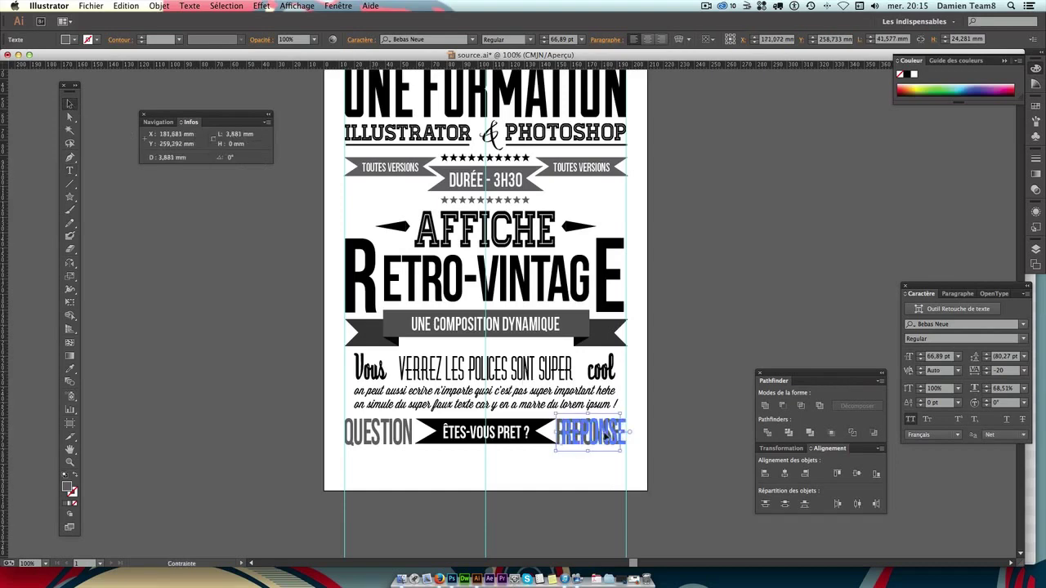
Set REPONSE's tracking to 0 and nudge it into place beside the ribbon.
{"action": "left_click_drag", "start_coordinate": [599, 435], "coordinate": [606, 435]}
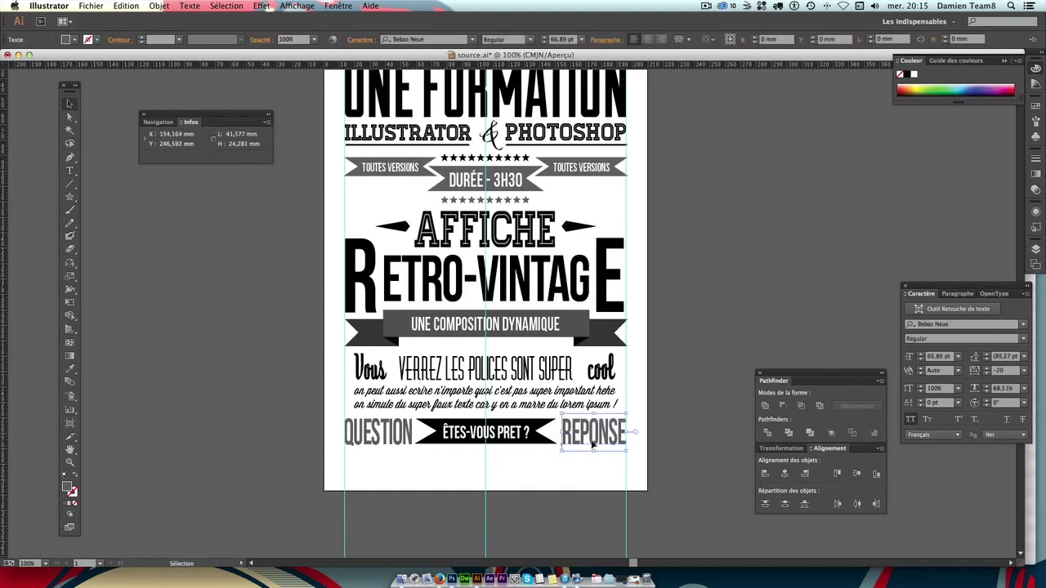
{"action": "left_click", "coordinate": [1001, 371]}
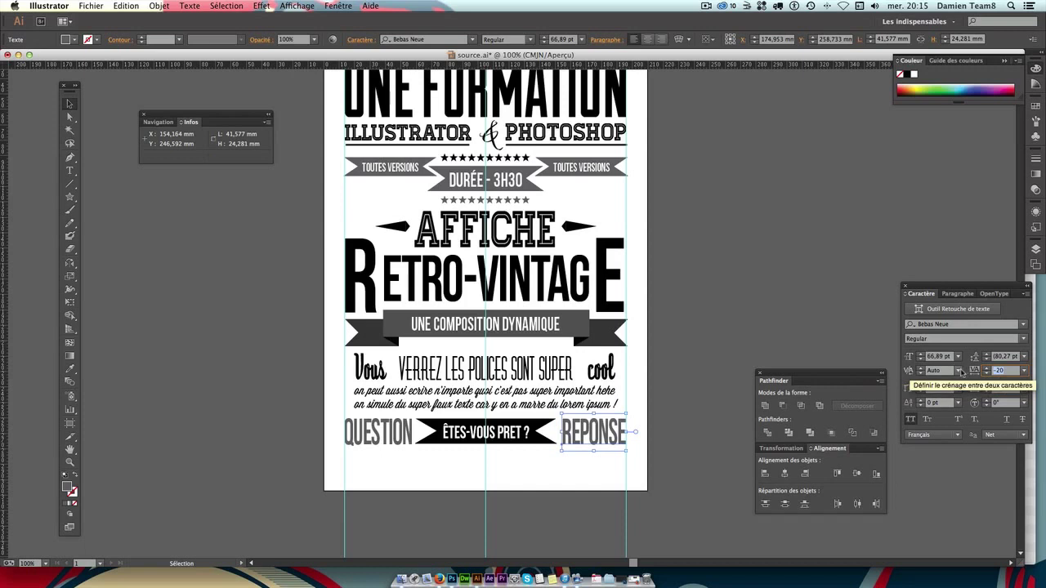
{"action": "type", "text": "0"}
{"action": "key", "text": "Return"}
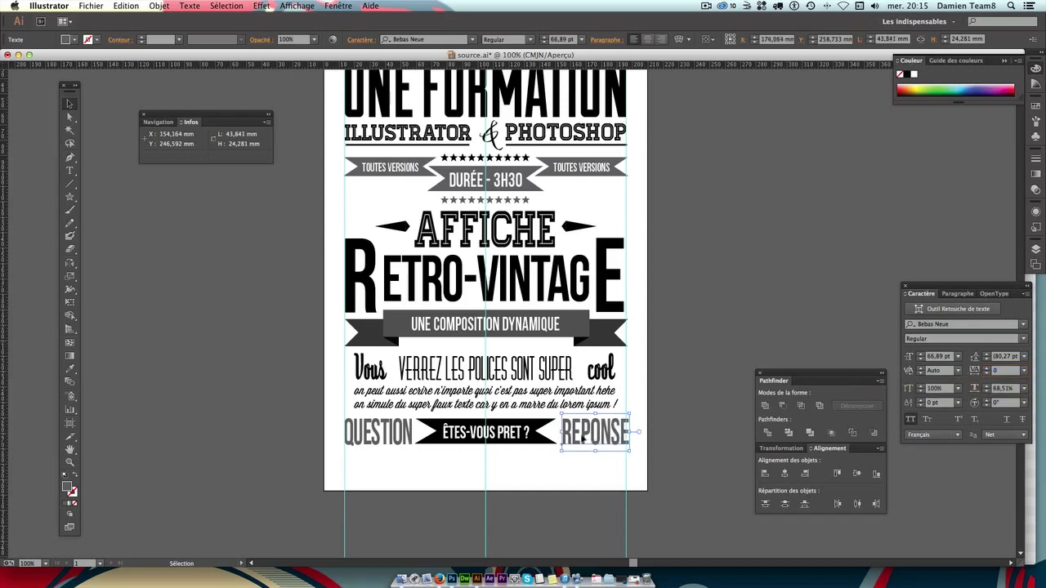
{"action": "double_click", "coordinate": [583, 437]}
{"action": "left_click", "coordinate": [591, 454]}
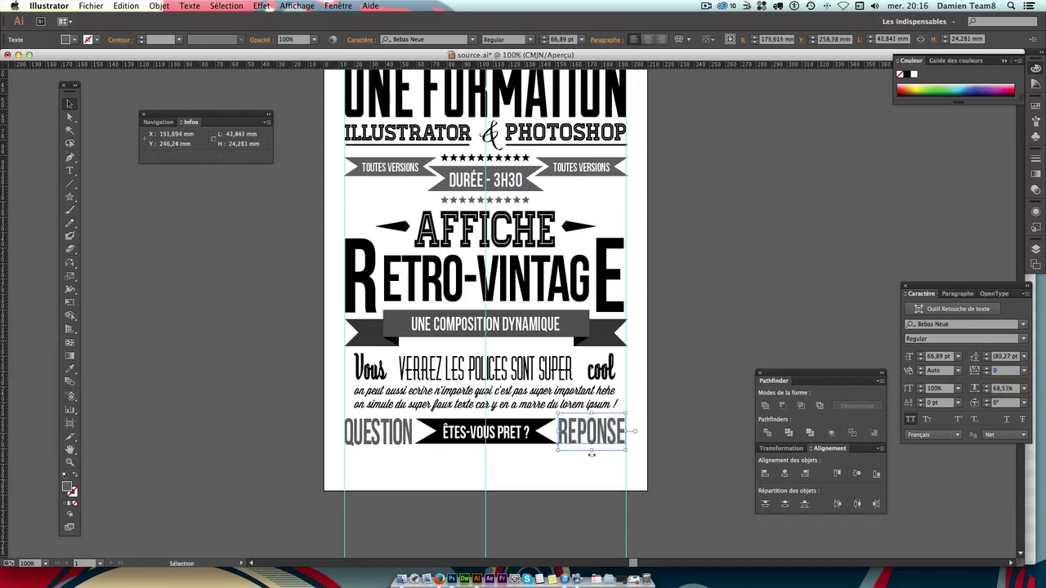
{"action": "left_click_drag", "start_coordinate": [591, 437], "coordinate": [597, 438]}
{"action": "key", "text": "Left"}
{"action": "key", "text": "Left"}
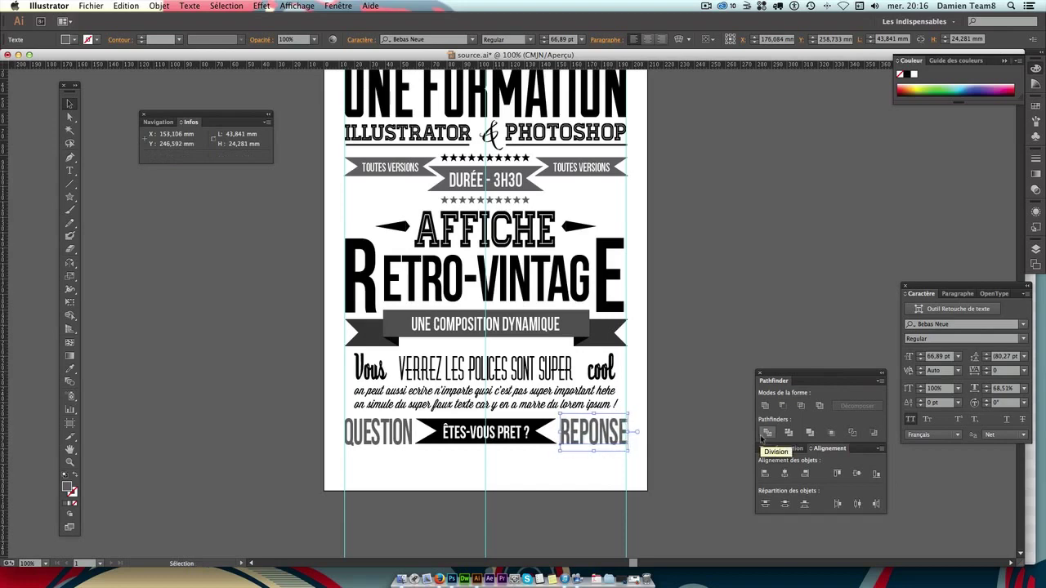
{"action": "key", "text": "Left"}
{"action": "key", "text": "Left"}
{"action": "key", "text": "Left"}
{"action": "key", "text": "Left"}
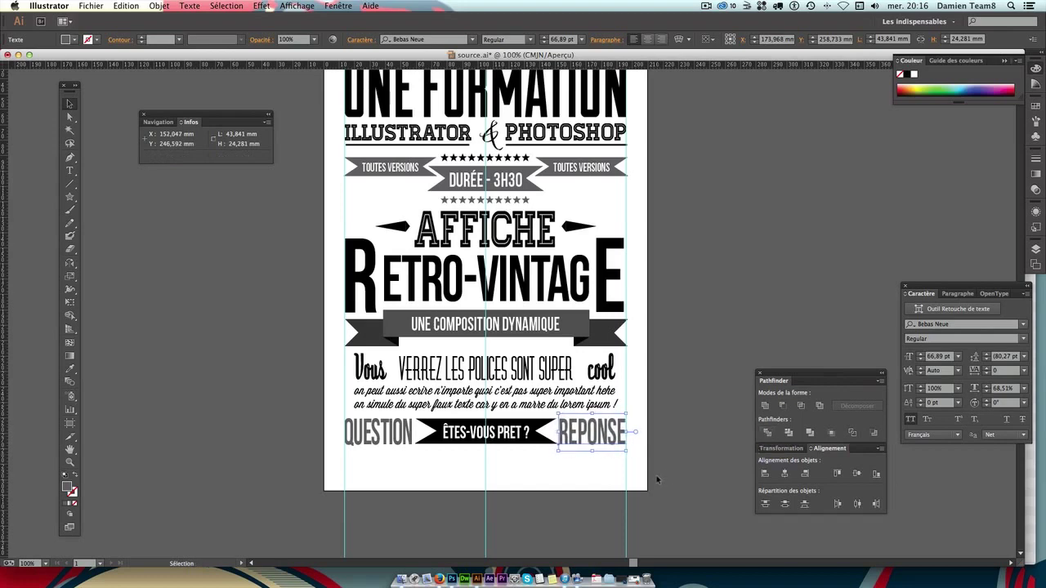
{"action": "left_click", "coordinate": [586, 475]}
Pull the black ribbon's ends inward and nudge it slightly left.
{"action": "scroll", "coordinate": [617, 433], "scroll_direction": "down", "scroll_amount": 1}
{"action": "scroll", "coordinate": [622, 409], "scroll_direction": "up", "scroll_amount": 1}
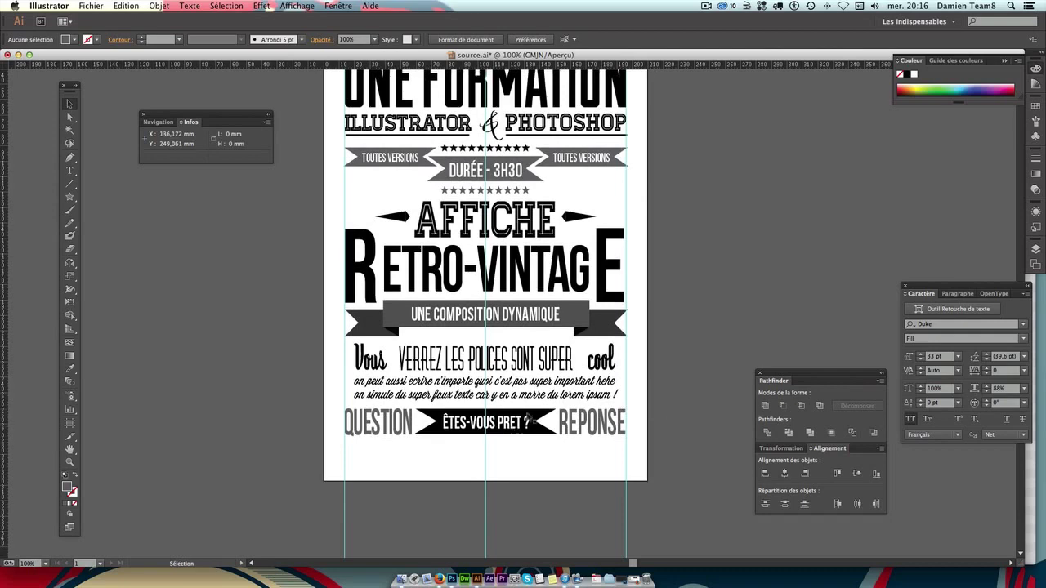
{"action": "left_click", "coordinate": [428, 423]}
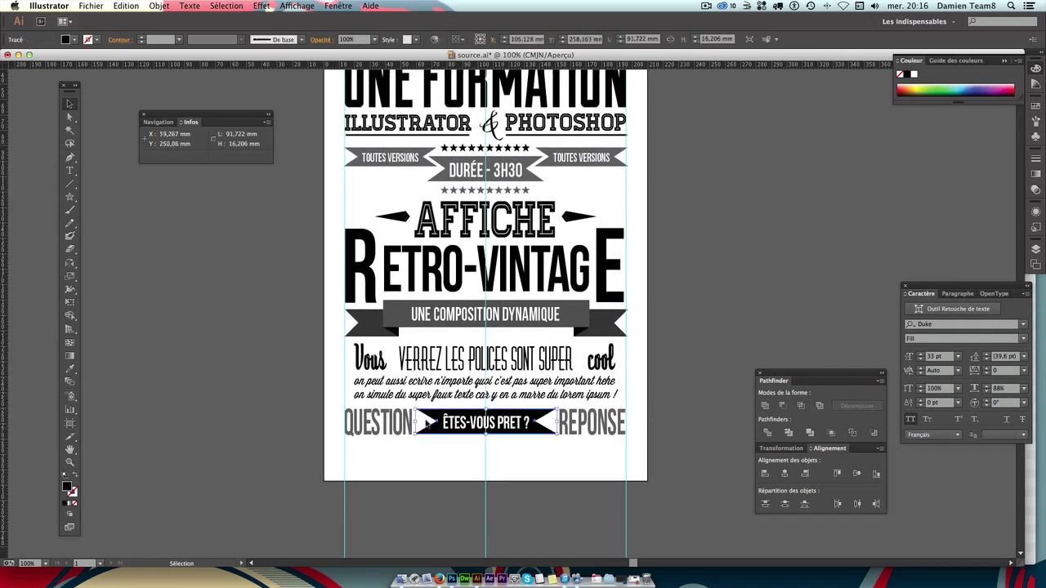
{"action": "left_click_drag", "start_coordinate": [417, 422], "coordinate": [423, 422]}
{"action": "left_click_drag", "start_coordinate": [557, 423], "coordinate": [554, 423]}
{"action": "key", "text": "Left"}
{"action": "key", "text": "Left"}
{"action": "key", "text": "Left"}
Shrink ÊTES-VOUS PRET ? to 30 pt and centre it on the ribbon.
{"action": "left_click", "coordinate": [529, 422]}
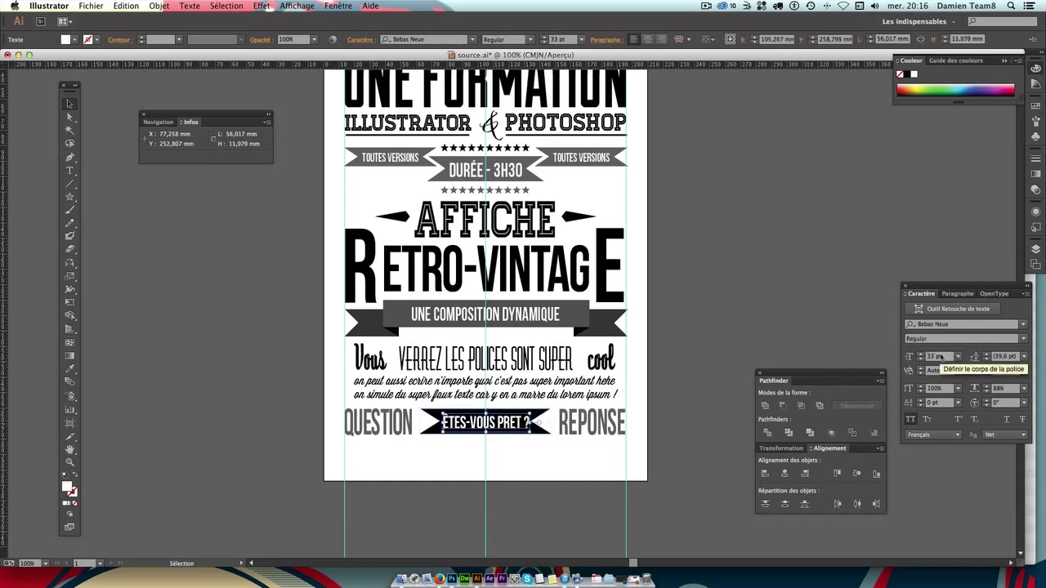
{"action": "left_click", "coordinate": [932, 356]}
{"action": "key", "text": "Up"}
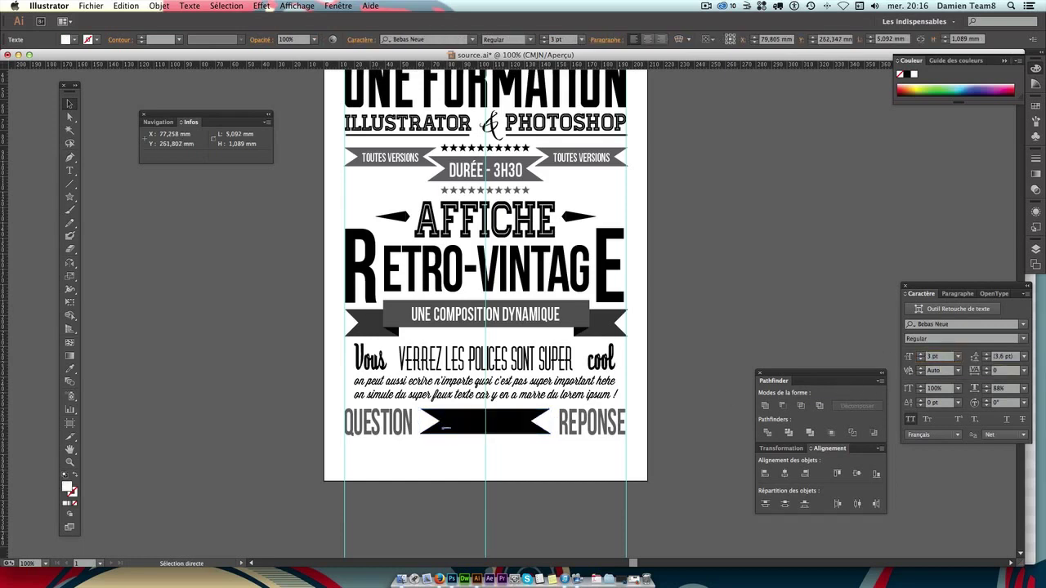
{"action": "type", "text": "30"}
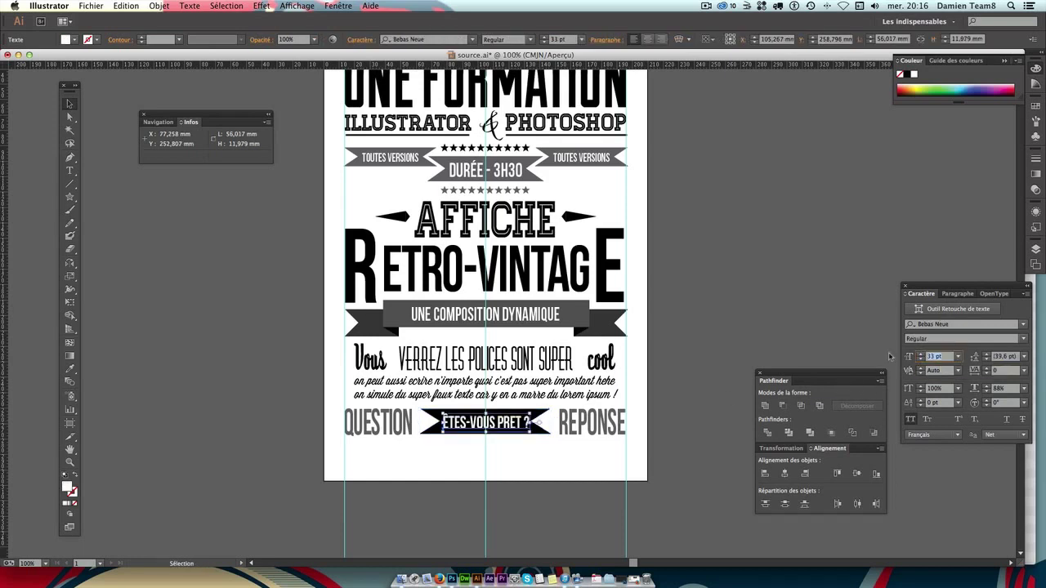
{"action": "key", "text": "Return"}
{"action": "key", "text": "Up"}
{"action": "key", "text": "Right"}
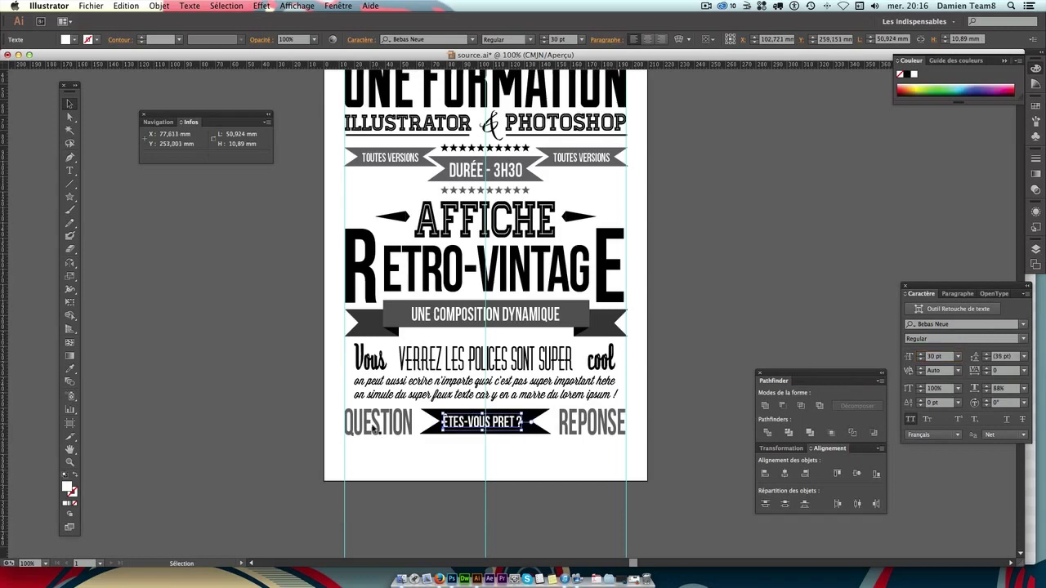
{"action": "key", "text": "Right"}
{"action": "key", "text": "Right"}
{"action": "key", "text": "Right"}
{"action": "key", "text": "Right"}
{"action": "key", "text": "Right"}
{"action": "key", "text": "Right"}
{"action": "key", "text": "Right"}
{"action": "key", "text": "Right"}
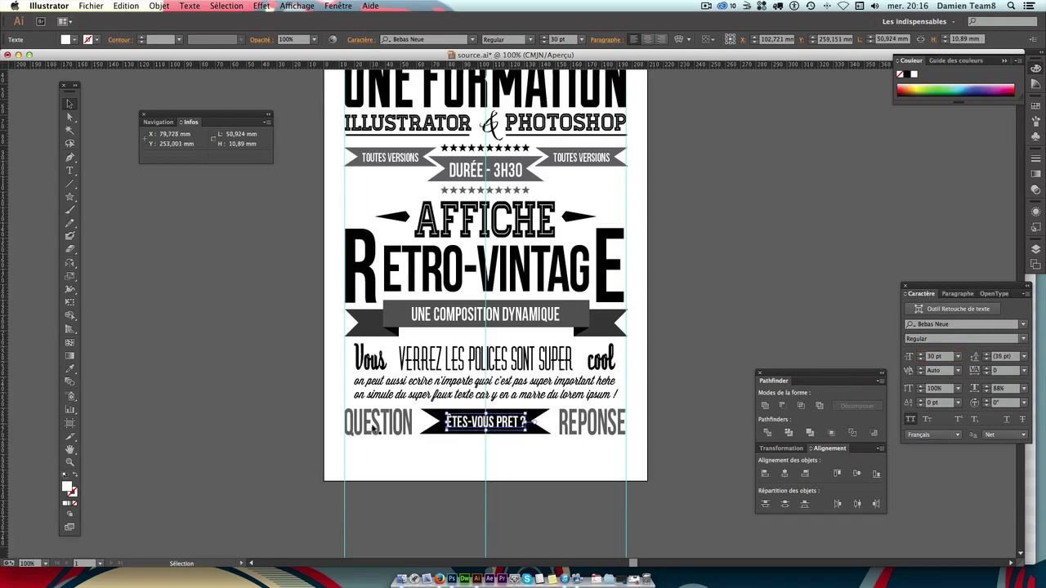
{"action": "key", "text": "Right"}
{"action": "key", "text": "Right"}
{"action": "key", "text": "Right"}
{"action": "left_click", "coordinate": [482, 450]}
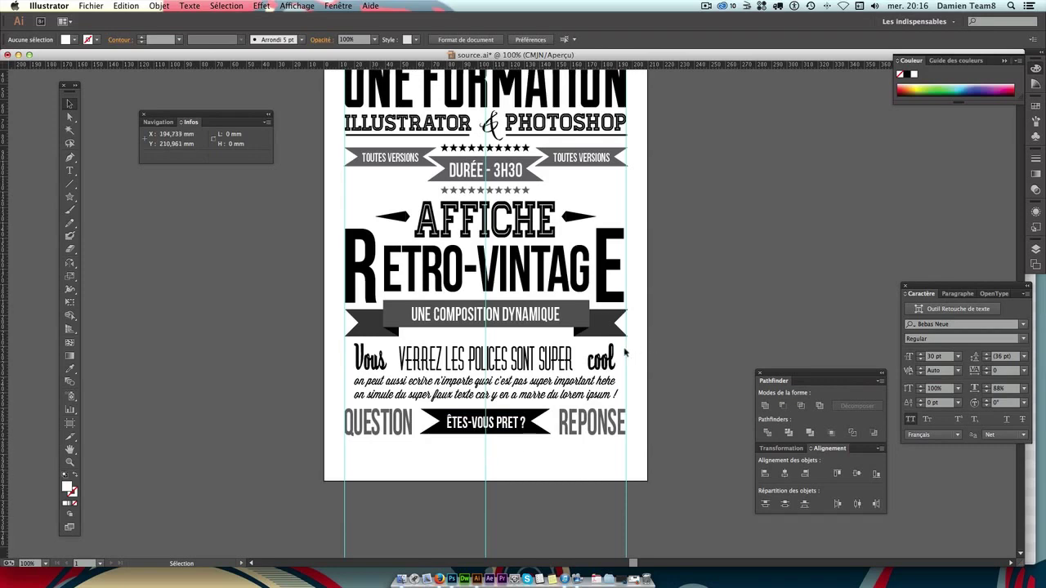
{"action": "key", "text": "ctrl+0"}
{"action": "key", "text": "ctrl+1"}
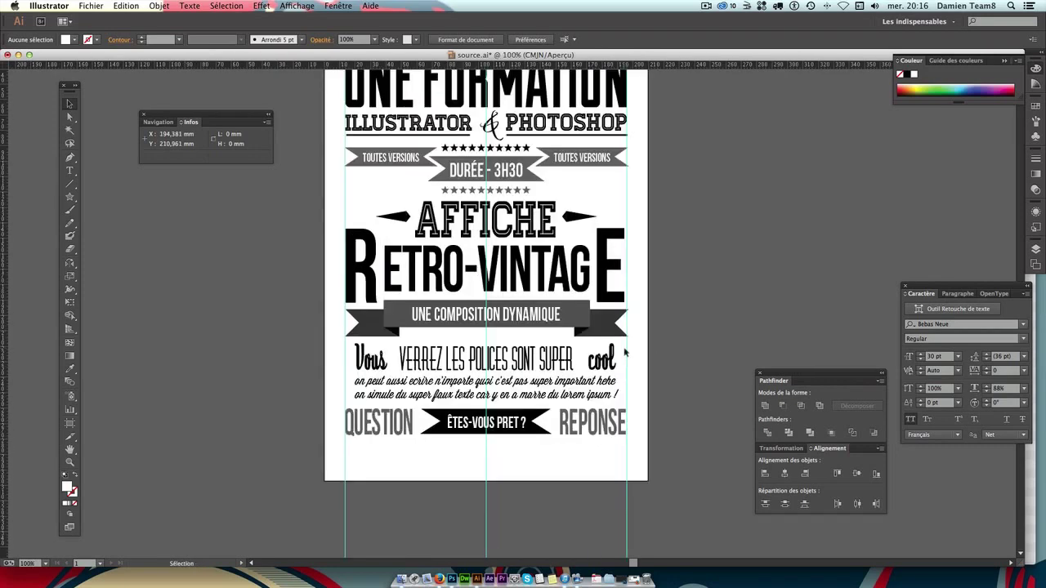
{"action": "scroll", "coordinate": [589, 351], "scroll_direction": "up", "scroll_amount": 2}
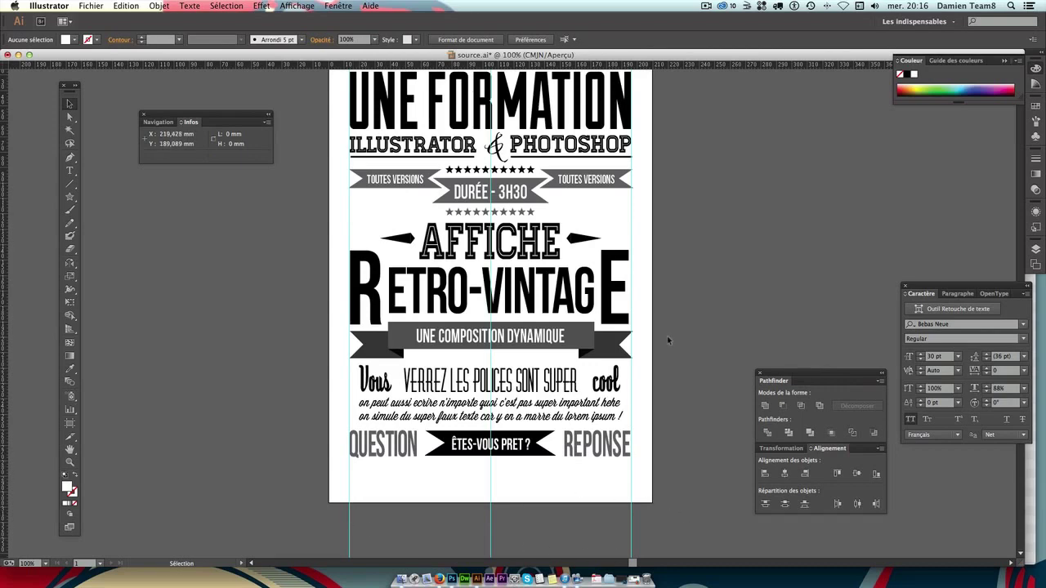
{"action": "scroll", "coordinate": [613, 327], "scroll_direction": "up", "scroll_amount": 3}
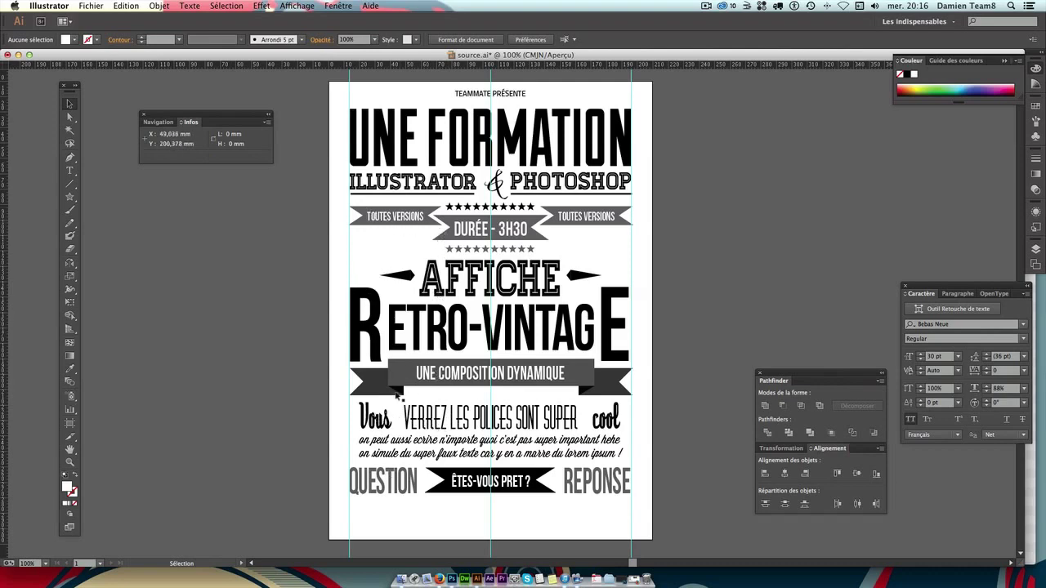
Nudge the UNE COMPOSITION DYNAMIQUE banner up and adjust the RETRO-VINTAGE title slightly.
{"action": "left_click", "coordinate": [366, 383]}
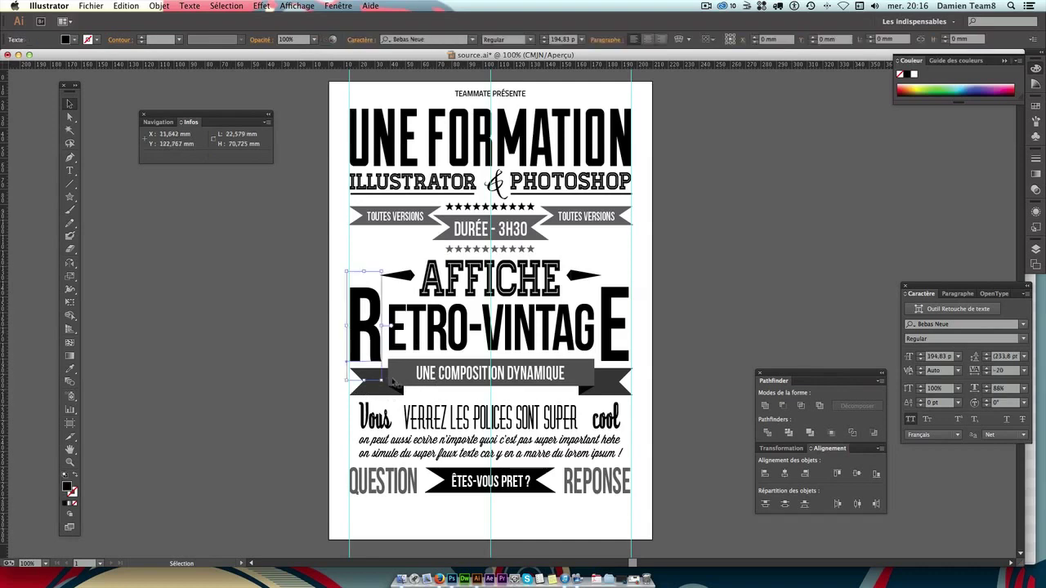
{"action": "left_click", "coordinate": [469, 379], "text": "shift"}
{"action": "key", "text": "Up"}
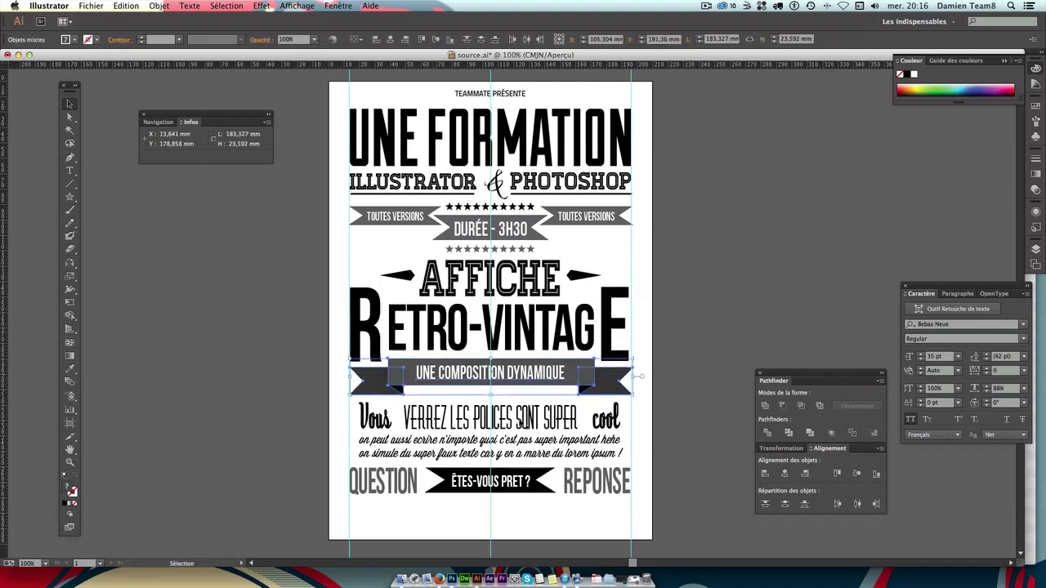
{"action": "key", "text": "Up"}
{"action": "key", "text": "Up"}
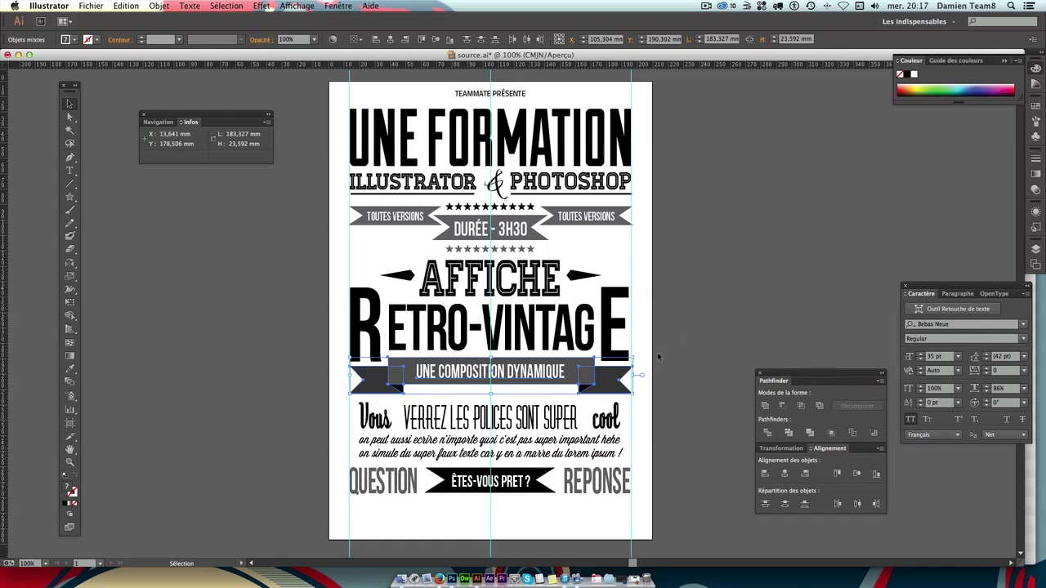
{"action": "left_click", "coordinate": [657, 352]}
{"action": "left_click", "coordinate": [532, 331]}
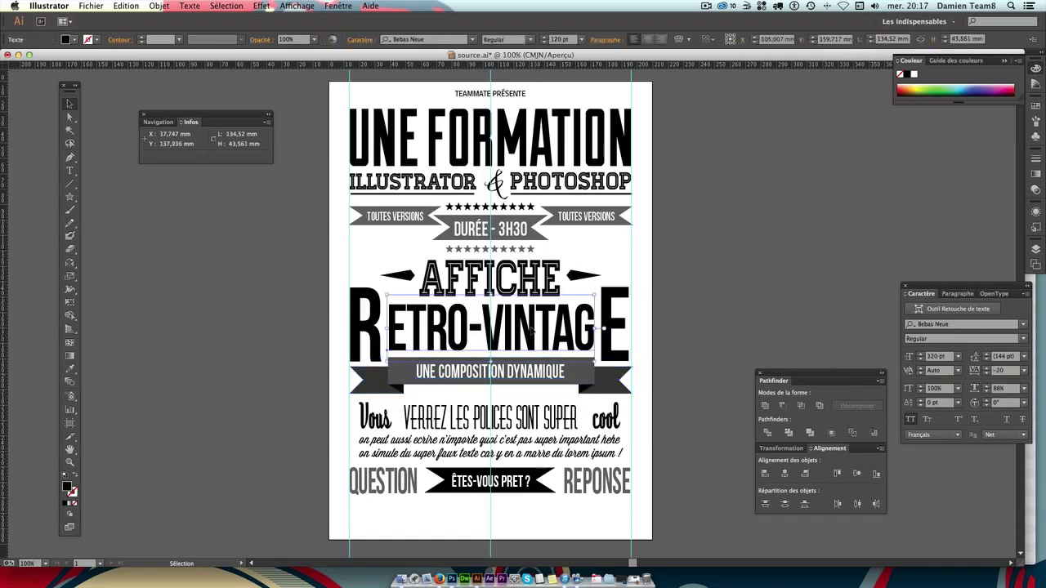
{"action": "left_click_drag", "start_coordinate": [531, 331], "coordinate": [531, 332]}
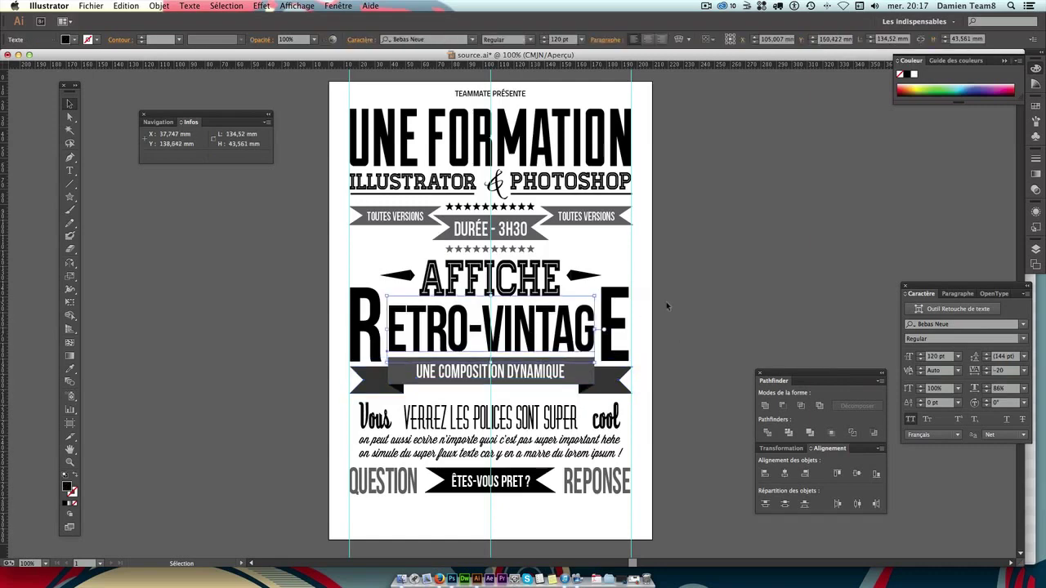
Move the 'Vous … SONT SUPER … cool' line up slightly.
{"action": "left_click", "coordinate": [374, 418]}
{"action": "left_click", "coordinate": [539, 421]}
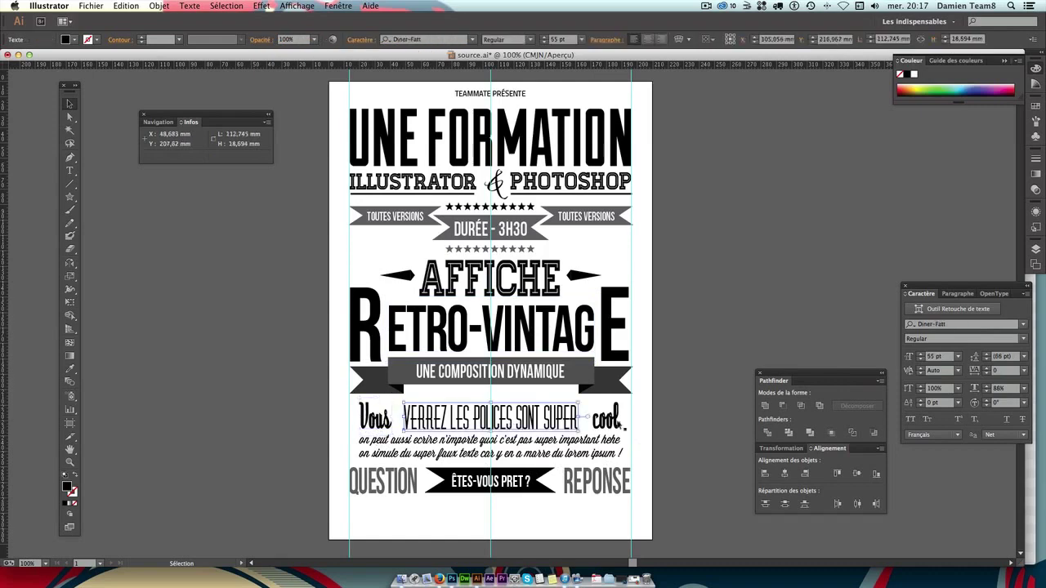
{"action": "left_click", "coordinate": [604, 420], "text": "shift"}
{"action": "left_click", "coordinate": [374, 418], "text": "shift"}
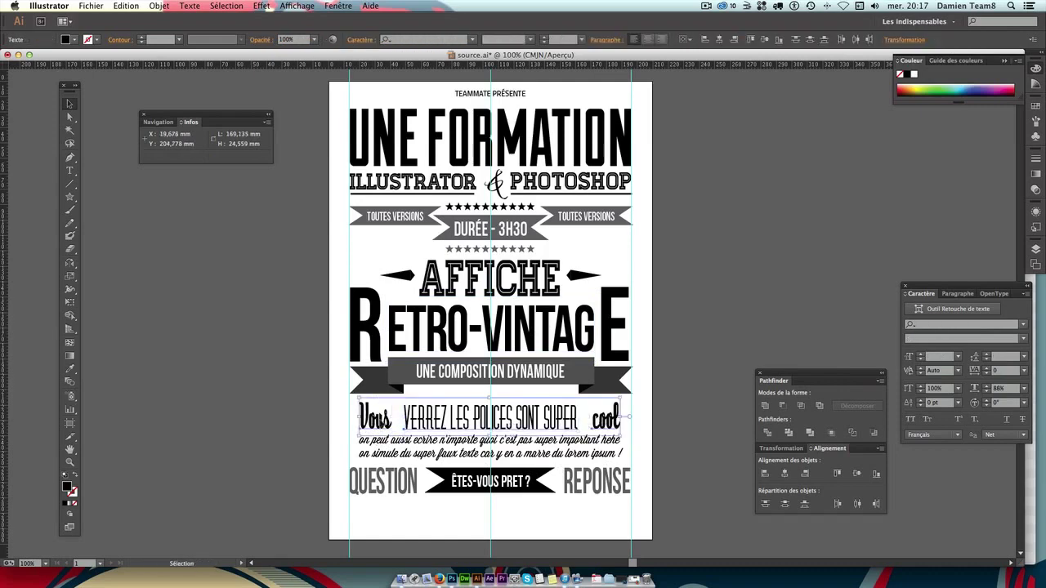
{"action": "key", "text": "Up"}
{"action": "key", "text": "Up"}
{"action": "key", "text": "Up"}
{"action": "key", "text": "Up"}
{"action": "key", "text": "Up"}
{"action": "key", "text": "Up"}
{"action": "key", "text": "Up"}
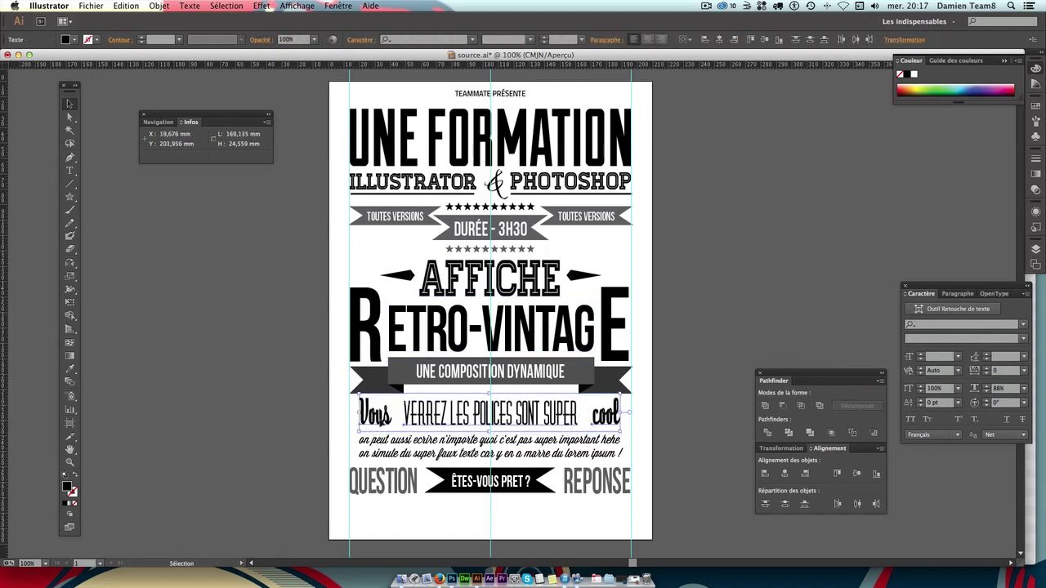
{"action": "key", "text": "Up"}
{"action": "key", "text": "Up"}
{"action": "key", "text": "Up"}
{"action": "key", "text": "Down"}
{"action": "key", "text": "Down"}
Move the small script paragraph up slightly.
{"action": "left_click", "coordinate": [672, 274]}
{"action": "left_click", "coordinate": [518, 454]}
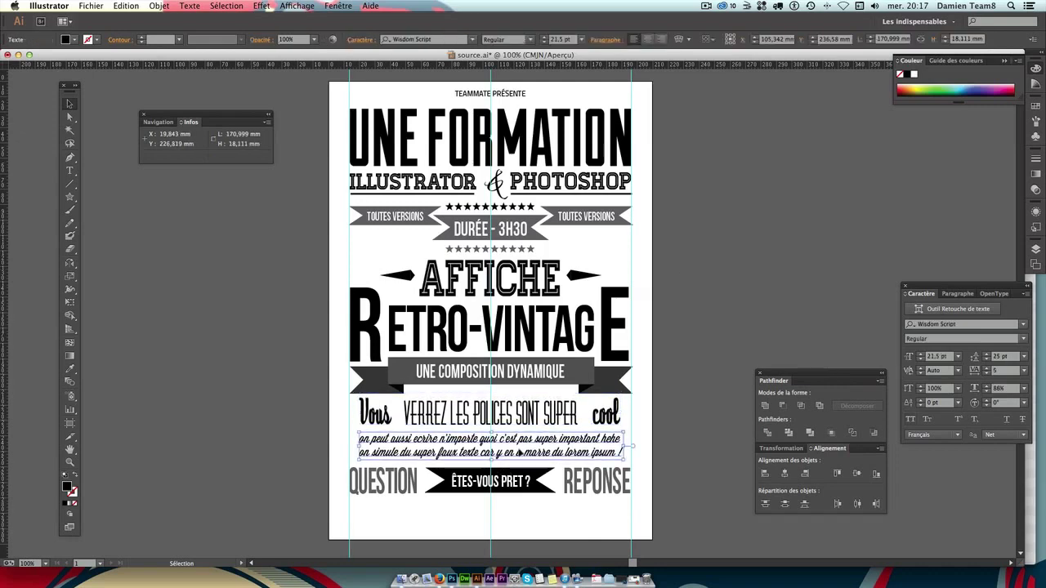
{"action": "key", "text": "Up"}
{"action": "key", "text": "Up"}
{"action": "key", "text": "Up"}
{"action": "key", "text": "Up"}
{"action": "key", "text": "Up"}
{"action": "key", "text": "Up"}
{"action": "key", "text": "Up"}
{"action": "key", "text": "Up"}
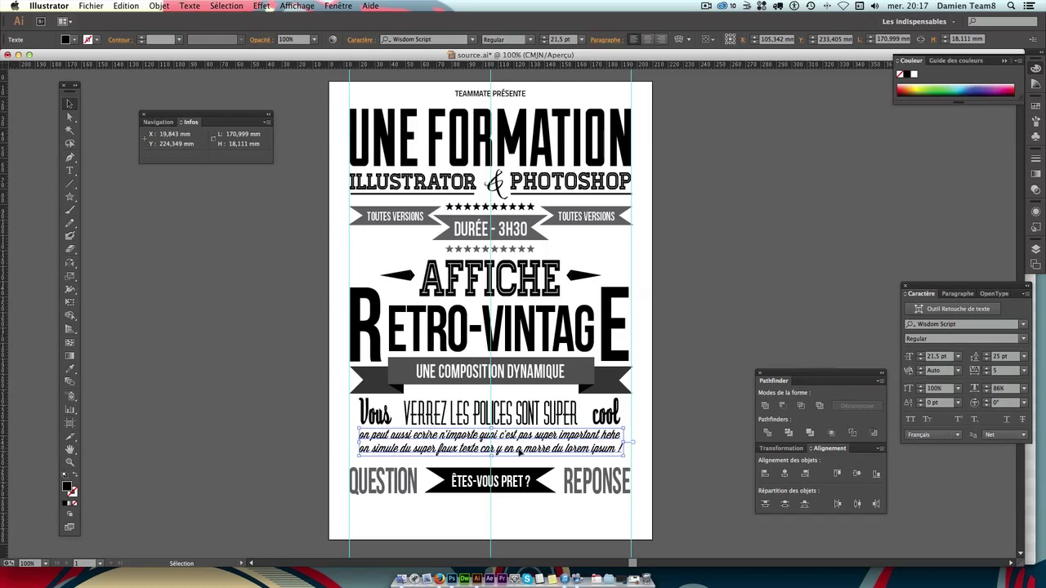
Drop the QUESTION – ÊTES-VOUS PRET ? – REPONSE row lower and copy the top star row above it.
{"action": "left_click", "coordinate": [543, 500]}
{"action": "left_click", "coordinate": [403, 488]}
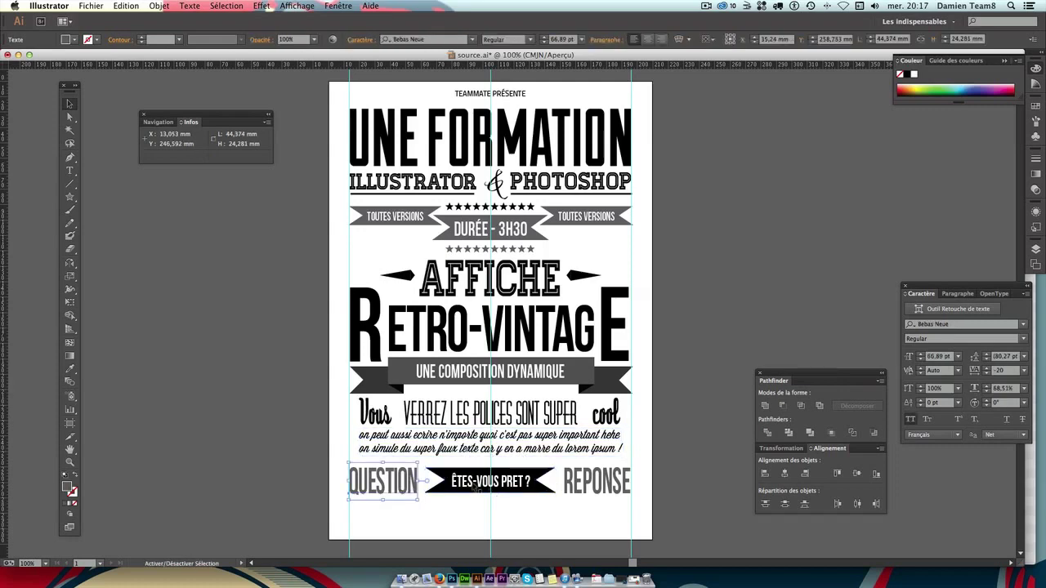
{"action": "left_click", "coordinate": [476, 488], "text": "shift"}
{"action": "left_click", "coordinate": [574, 482], "text": "shift"}
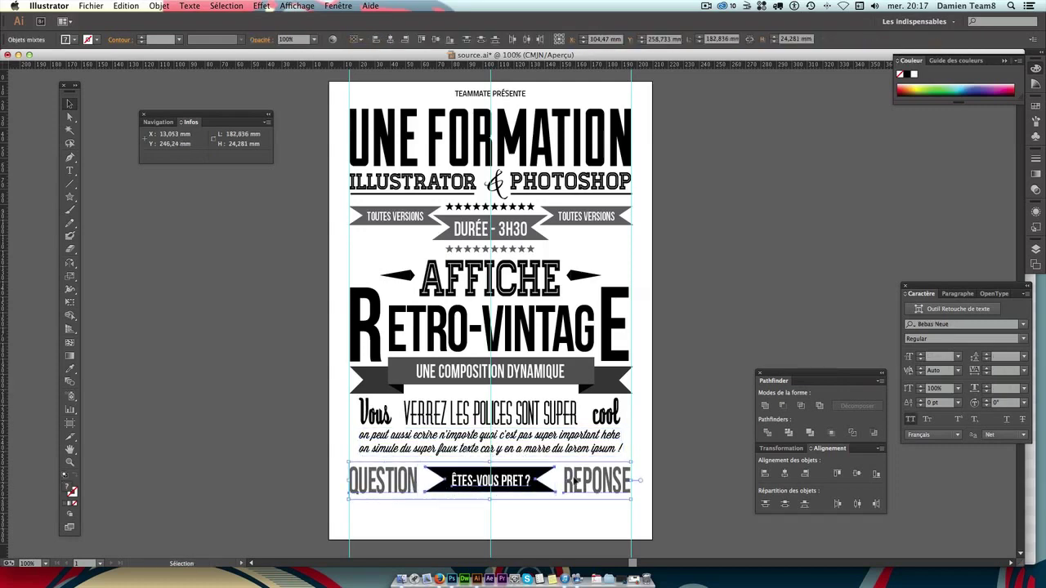
{"action": "key", "text": "Up"}
{"action": "key", "text": "Up"}
{"action": "key", "text": "Up"}
{"action": "key", "text": "Up"}
{"action": "key", "text": "Up"}
{"action": "key", "text": "Up"}
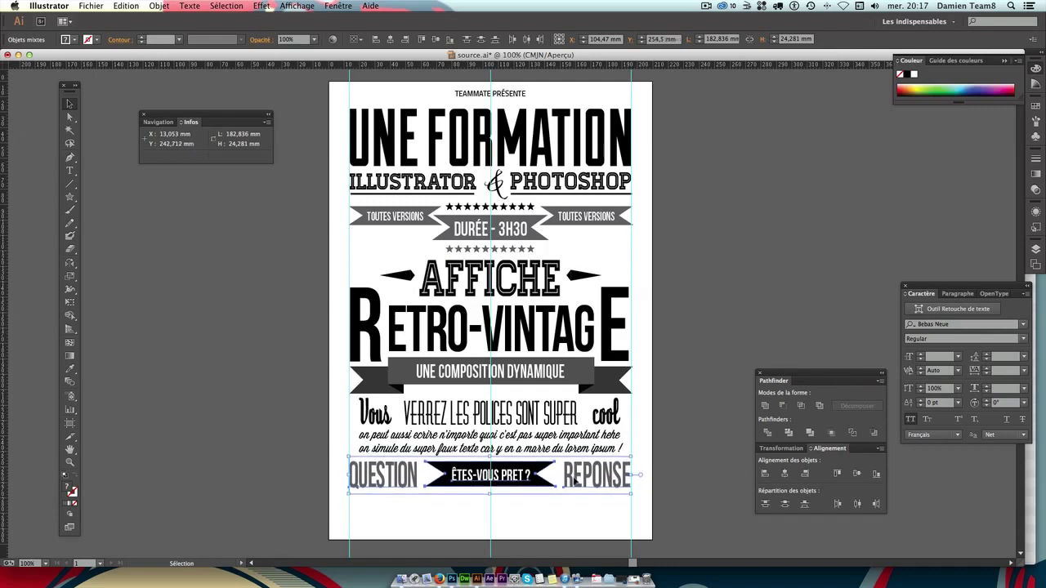
{"action": "key", "text": "Down"}
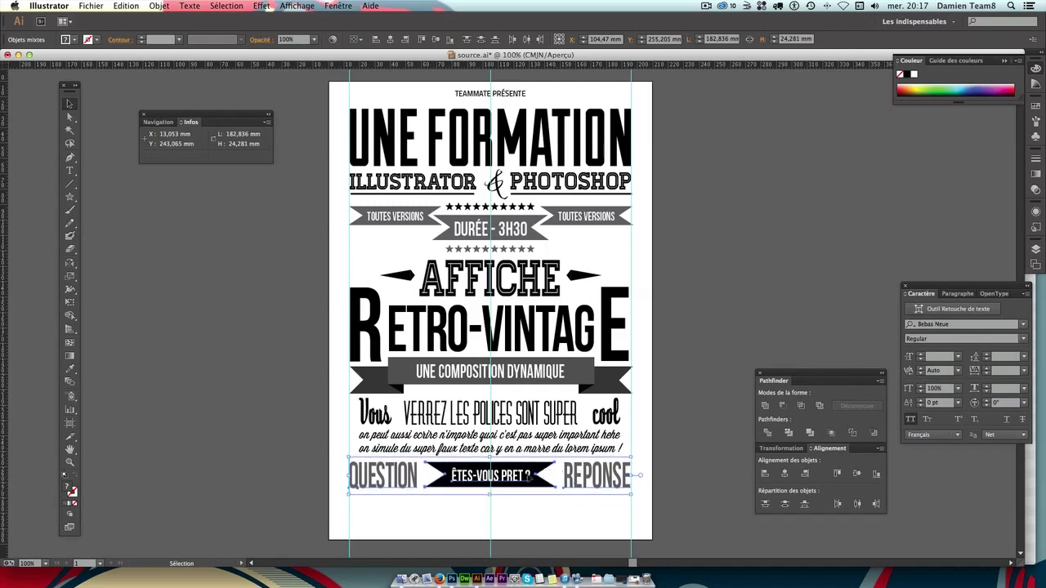
{"action": "left_click_drag", "start_coordinate": [545, 476], "coordinate": [546, 487]}
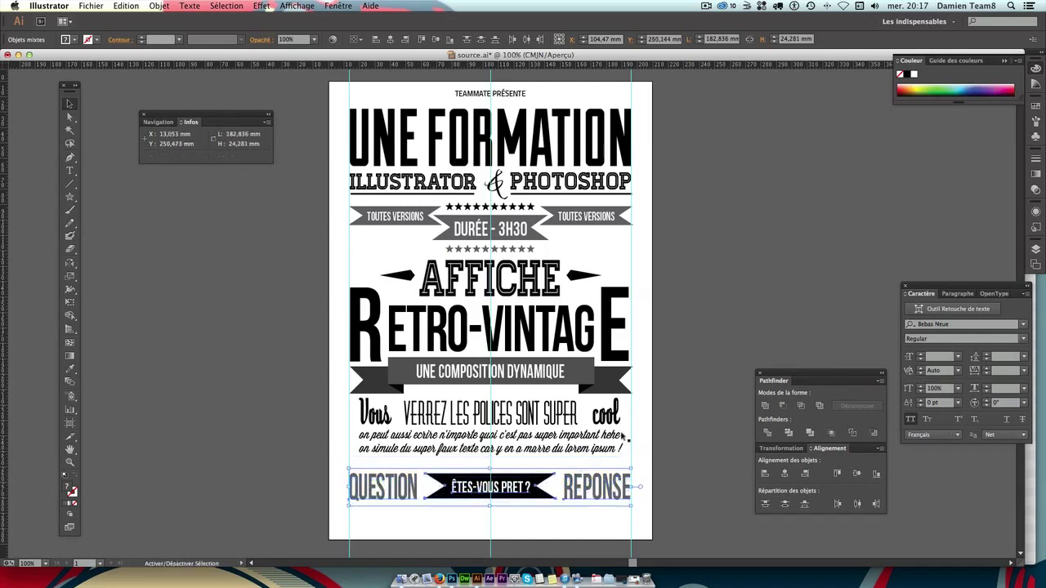
{"action": "left_click", "coordinate": [643, 513]}
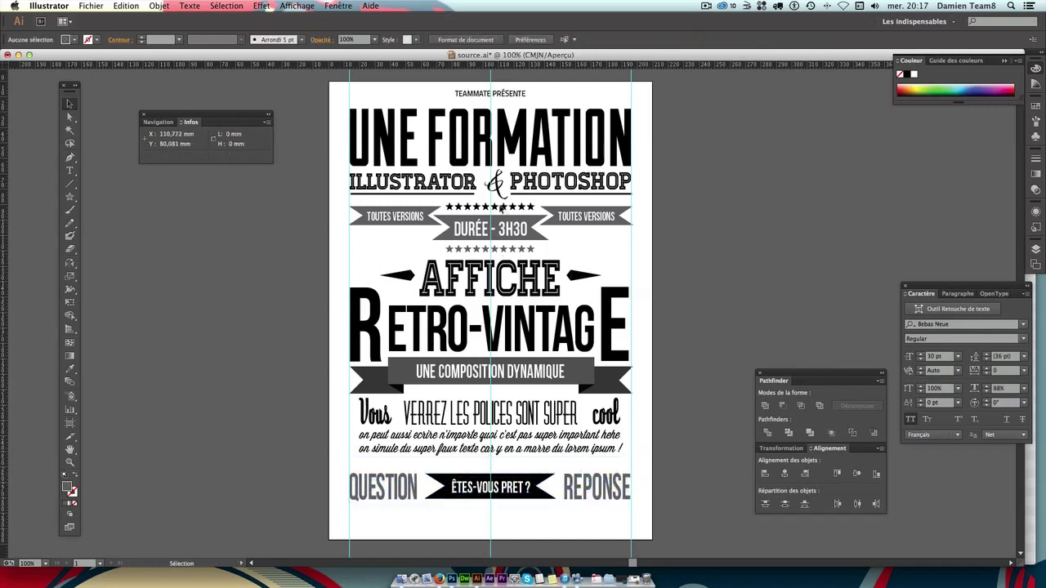
{"action": "left_click_drag", "start_coordinate": [502, 209], "coordinate": [512, 465]}
Move the whole poster composition up slightly.
{"action": "left_click", "coordinate": [683, 413]}
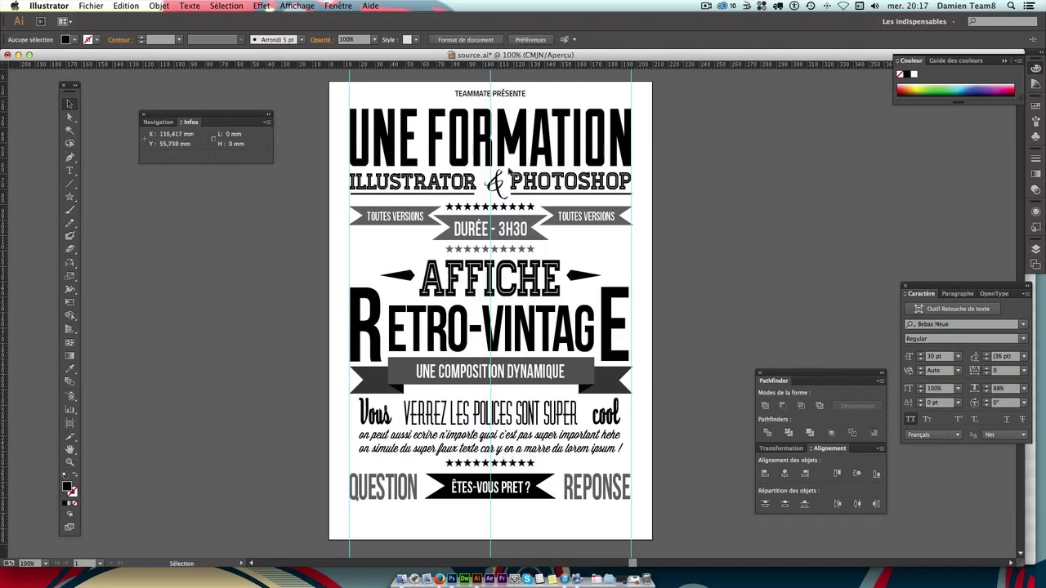
{"action": "mouse_move", "coordinate": [335, 102]}
{"action": "left_mouse_down"}
{"action": "mouse_move", "coordinate": [677, 377]}
{"action": "mouse_move", "coordinate": [660, 520]}
{"action": "left_mouse_up"}
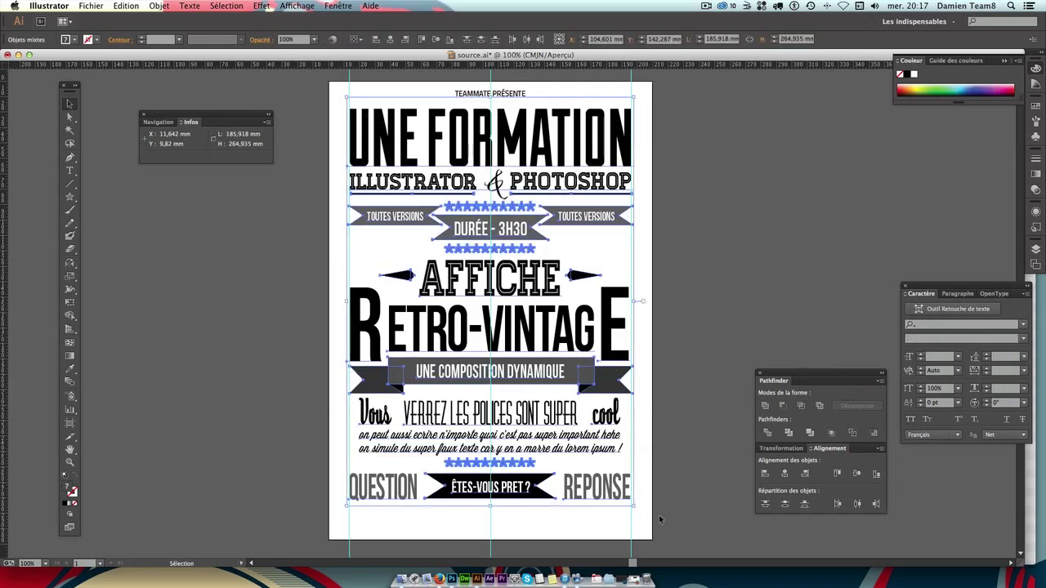
{"action": "key", "text": "Up"}
{"action": "key", "text": "Up"}
{"action": "key", "text": "Up"}
{"action": "key", "text": "Up"}
{"action": "key", "text": "Up"}
{"action": "key", "text": "Up"}
{"action": "key", "text": "Up"}
{"action": "key", "text": "Up"}
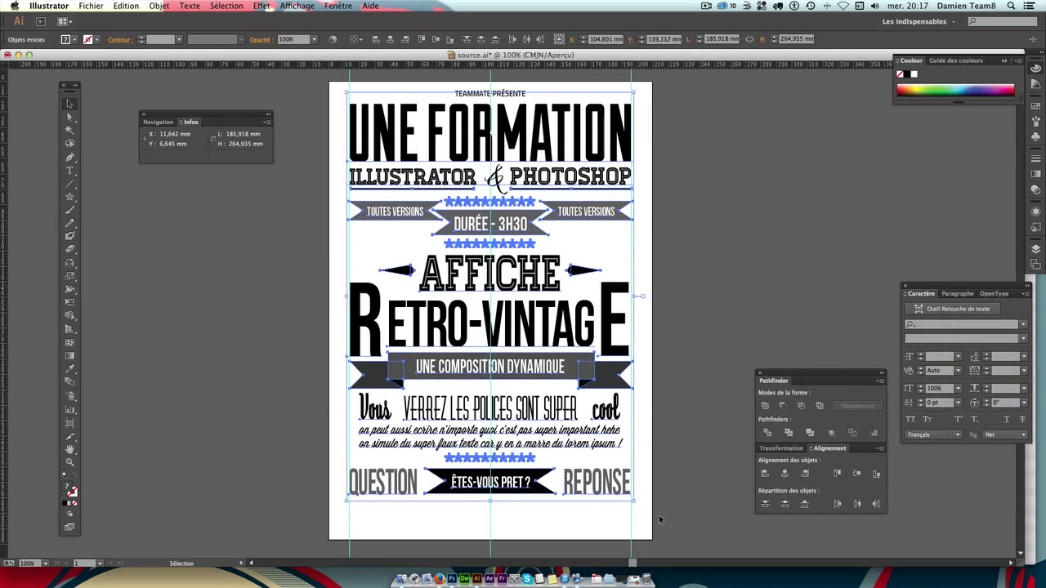
{"action": "key", "text": "Down"}
{"action": "key", "text": "Down"}
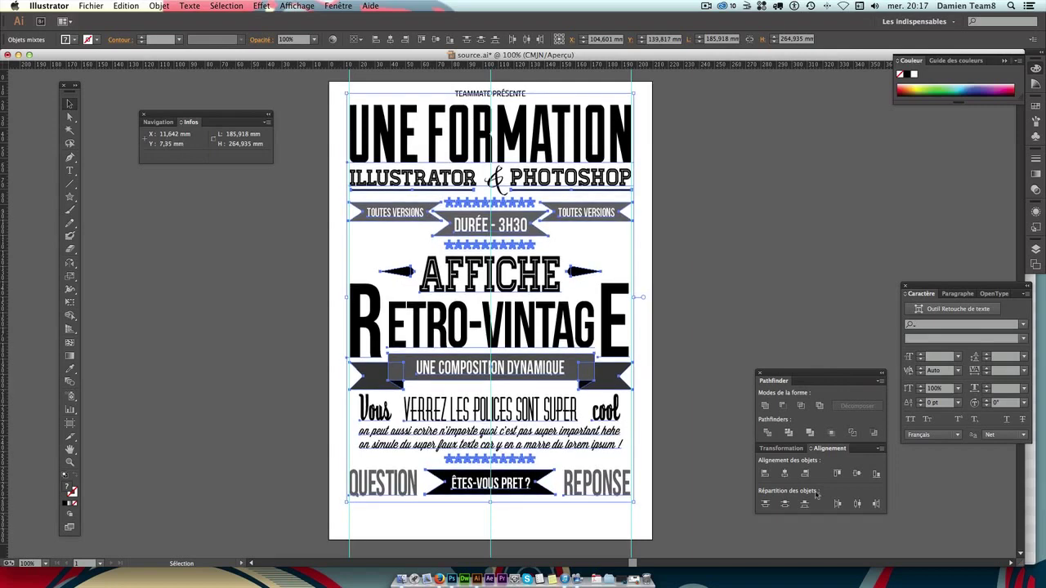
{"action": "left_click", "coordinate": [746, 229]}
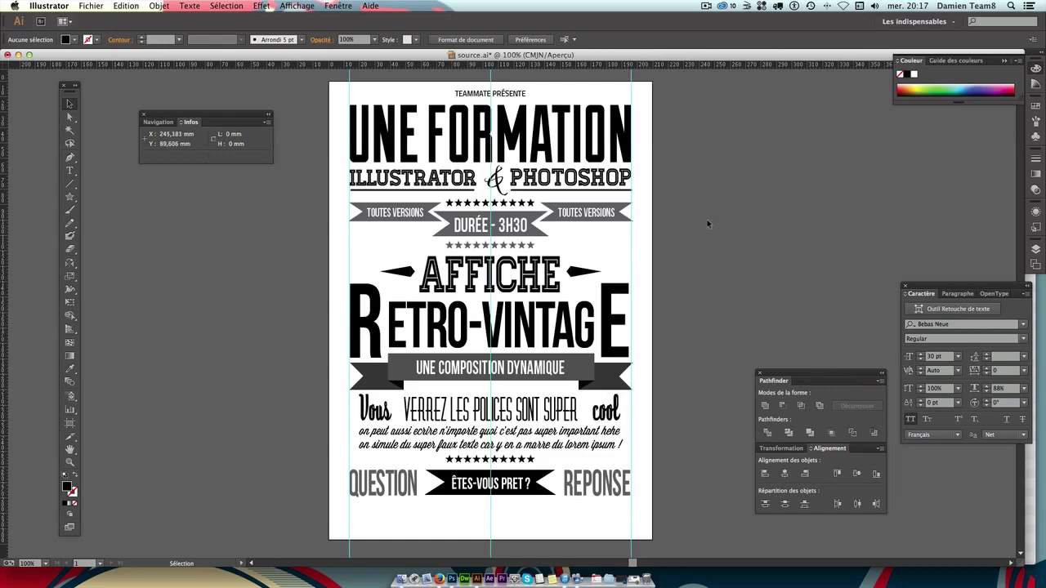
Shrink the UNE FORMATION title to about 140 pt.
{"action": "left_click", "coordinate": [558, 142]}
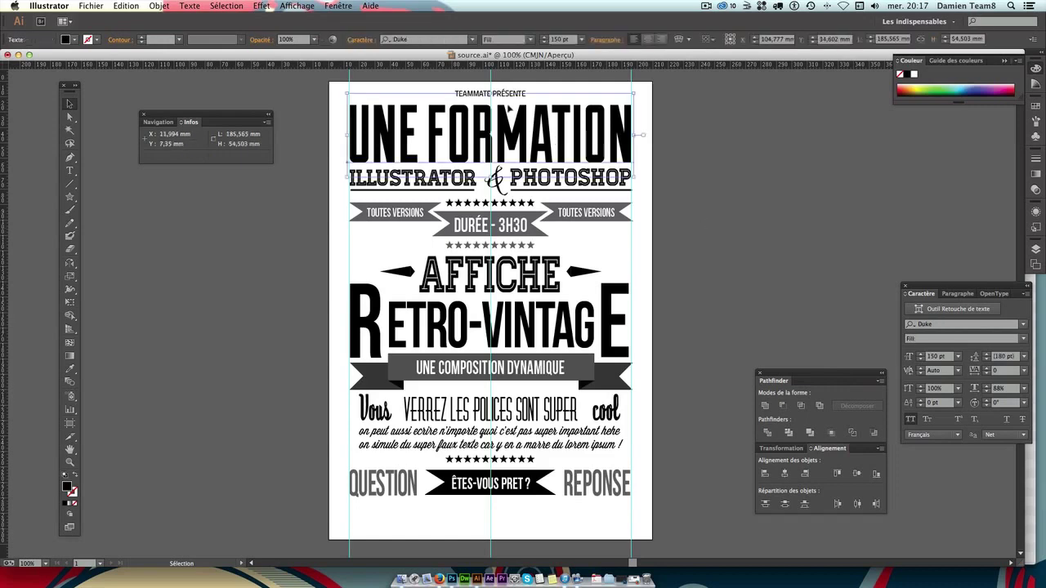
{"action": "left_click_drag", "start_coordinate": [490, 94], "coordinate": [490, 99]}
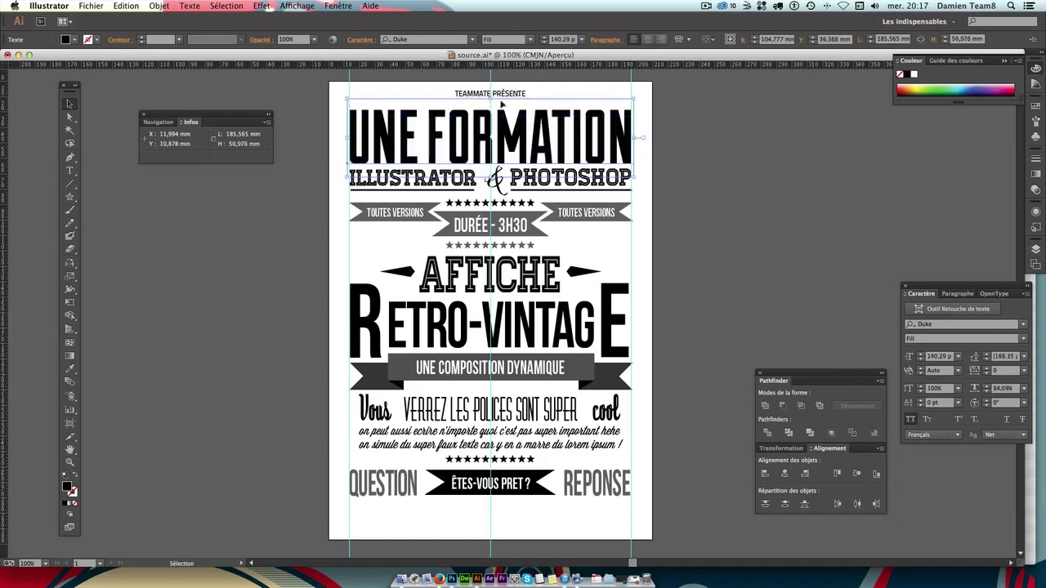
{"action": "left_click", "coordinate": [690, 148]}
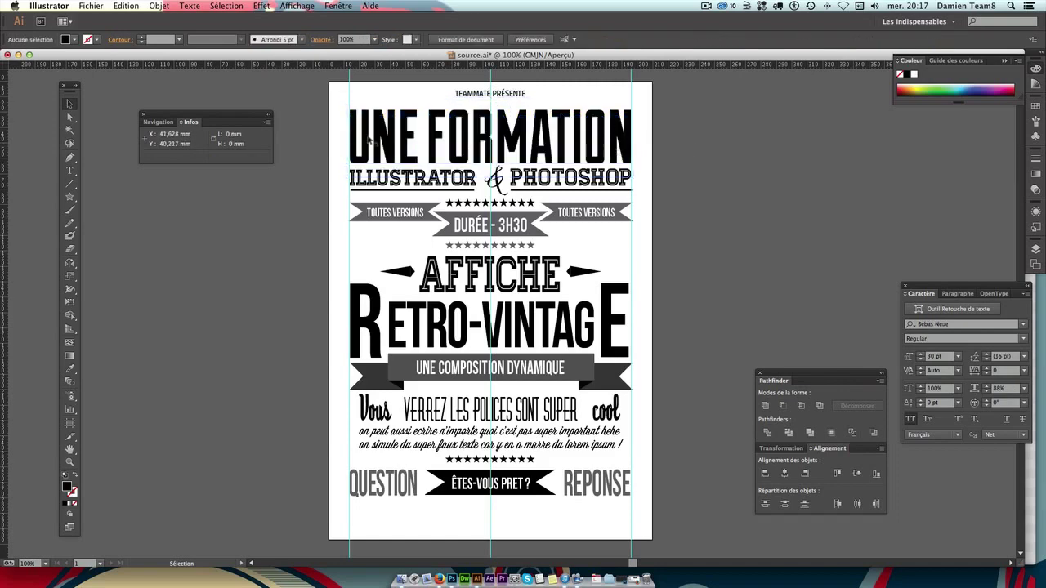
Select all artwork, move it further up the page, and switch to the Paintbrush.
{"action": "scroll", "coordinate": [490, 310], "scroll_direction": "down", "scroll_amount": 1}
{"action": "scroll", "coordinate": [659, 499], "scroll_direction": "down", "scroll_amount": 2}
{"action": "scroll", "coordinate": [658, 499], "scroll_direction": "up", "scroll_amount": 2}
{"action": "key", "text": "ctrl+a"}
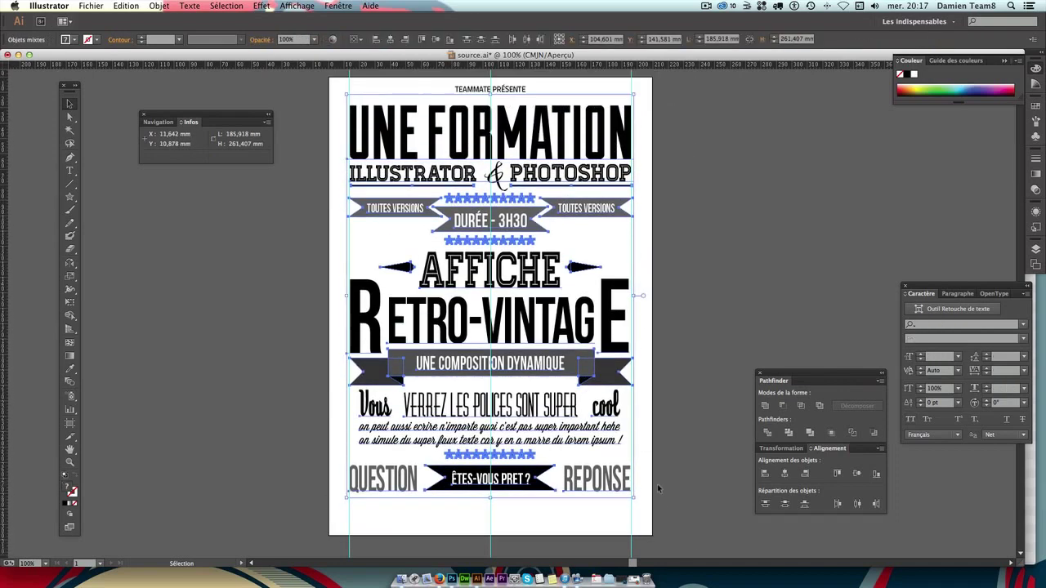
{"action": "key", "text": "Up"}
{"action": "key", "text": "Up"}
{"action": "key", "text": "Up"}
{"action": "key", "text": "Up"}
{"action": "key", "text": "Up"}
{"action": "key", "text": "Up"}
{"action": "key", "text": "Up"}
{"action": "key", "text": "Up"}
{"action": "key", "text": "Up"}
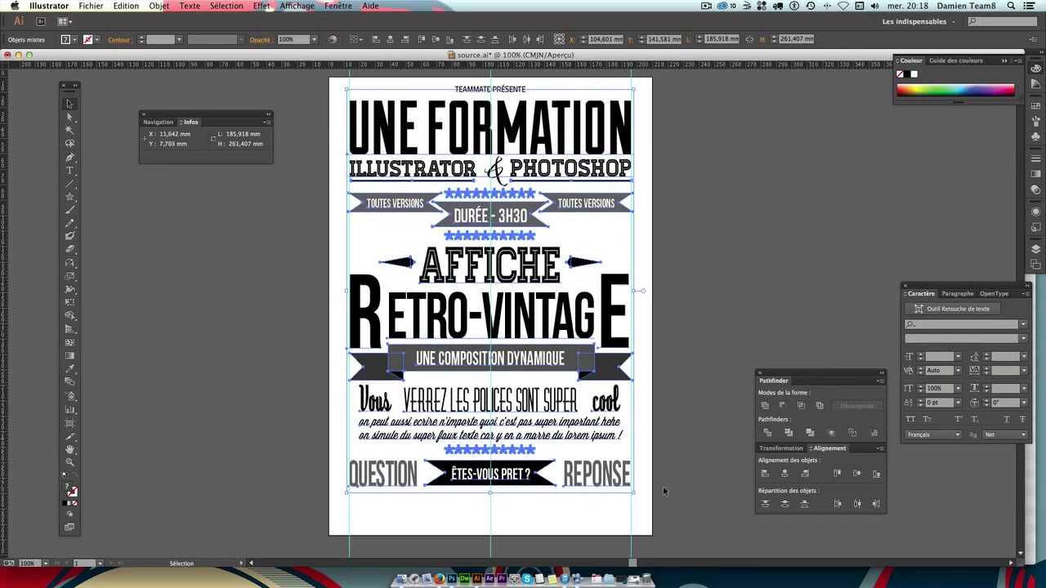
{"action": "key", "text": "Up"}
{"action": "key", "text": "Up"}
{"action": "key", "text": "Up"}
{"action": "key", "text": "Down"}
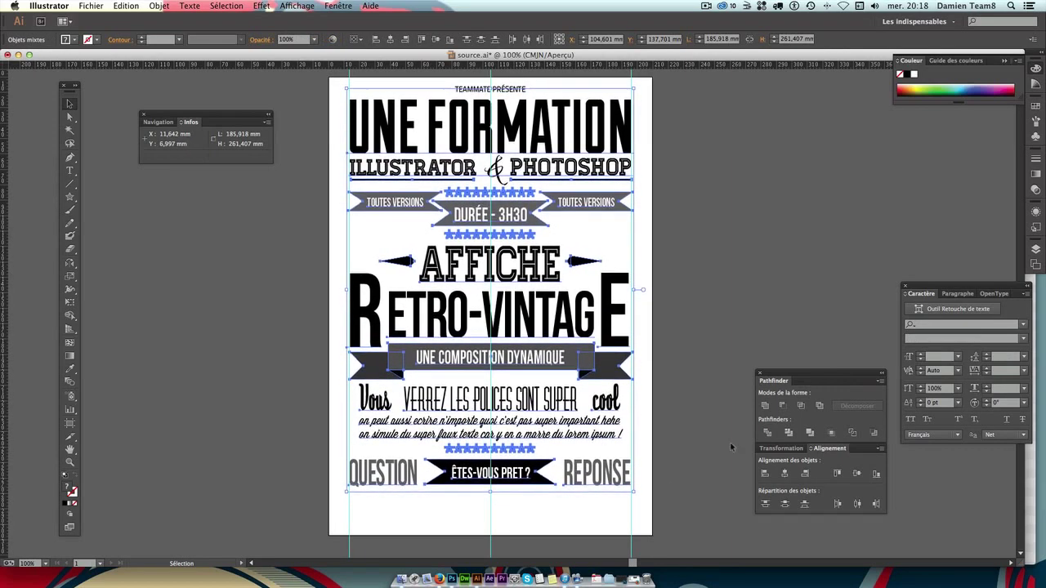
{"action": "left_click", "coordinate": [759, 230]}
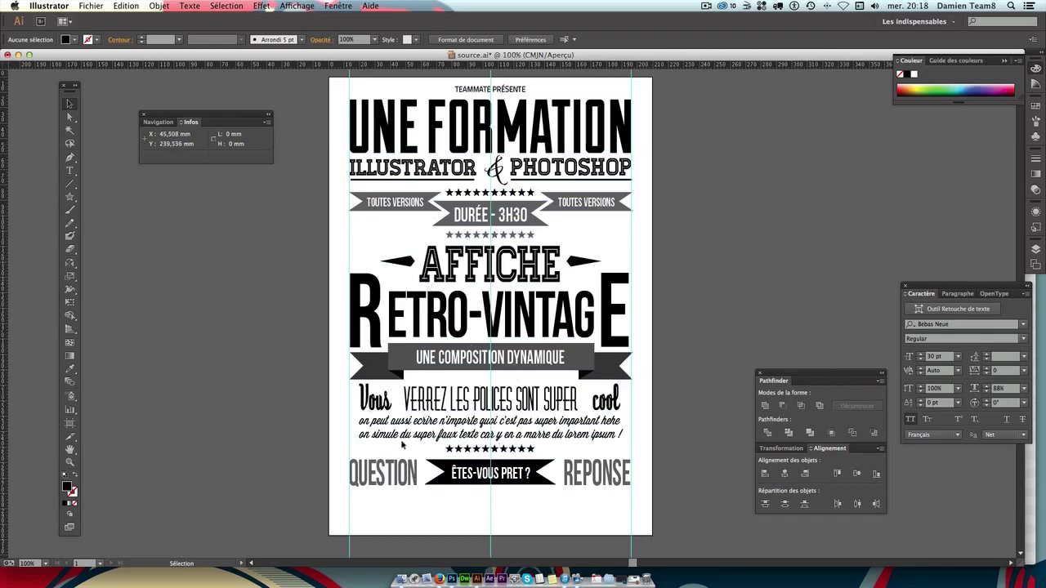
{"action": "scroll", "coordinate": [444, 486], "scroll_direction": "down", "scroll_amount": 1}
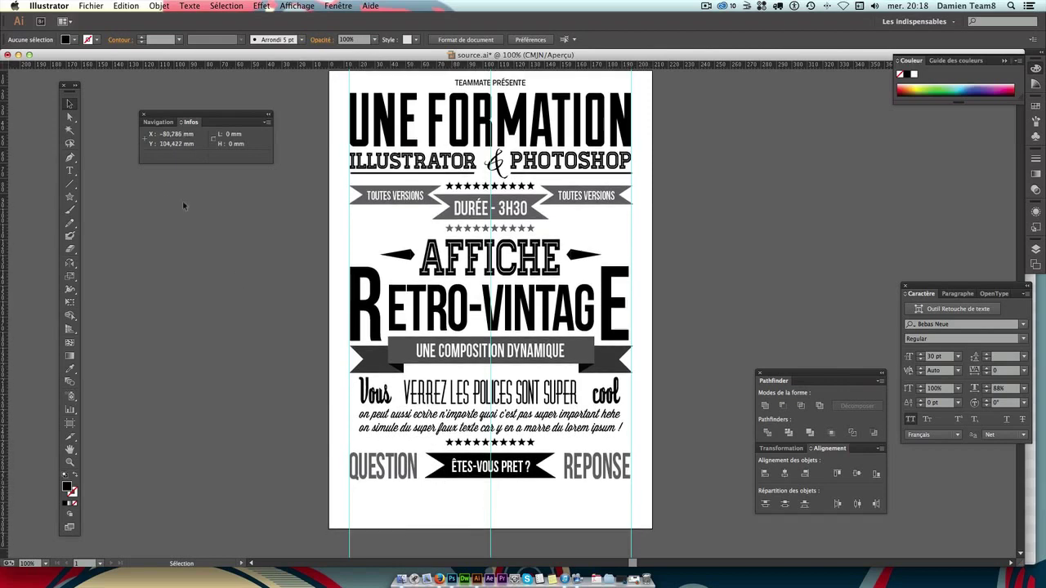
{"action": "left_click", "coordinate": [70, 210]}
Draw a rectangle across the bottom of the poster and fill it grey.
{"action": "left_click_drag", "start_coordinate": [69, 197], "coordinate": [124, 203]}
{"action": "left_click", "coordinate": [124, 203]}
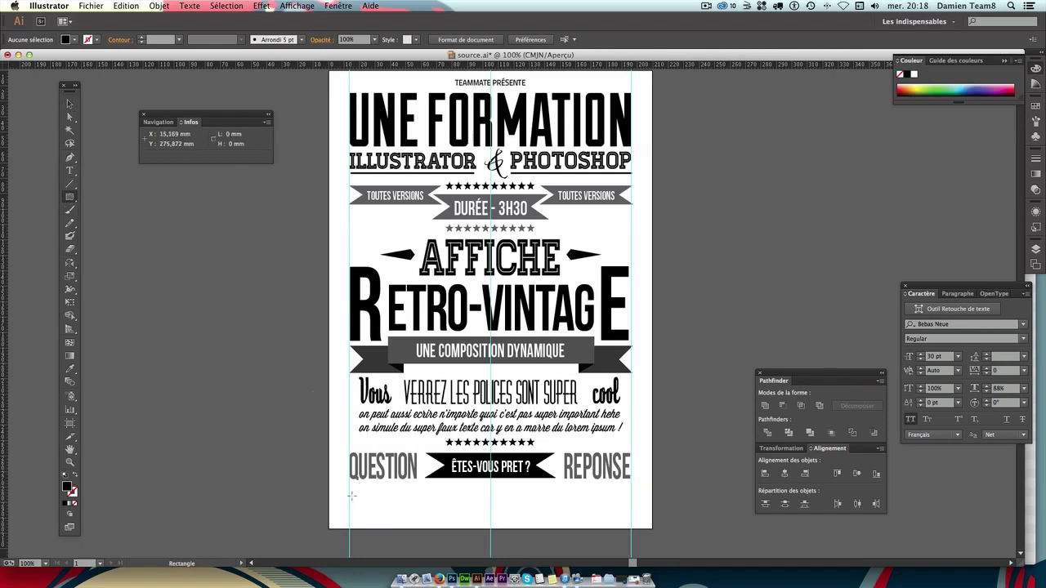
{"action": "left_click_drag", "start_coordinate": [348, 489], "coordinate": [636, 548]}
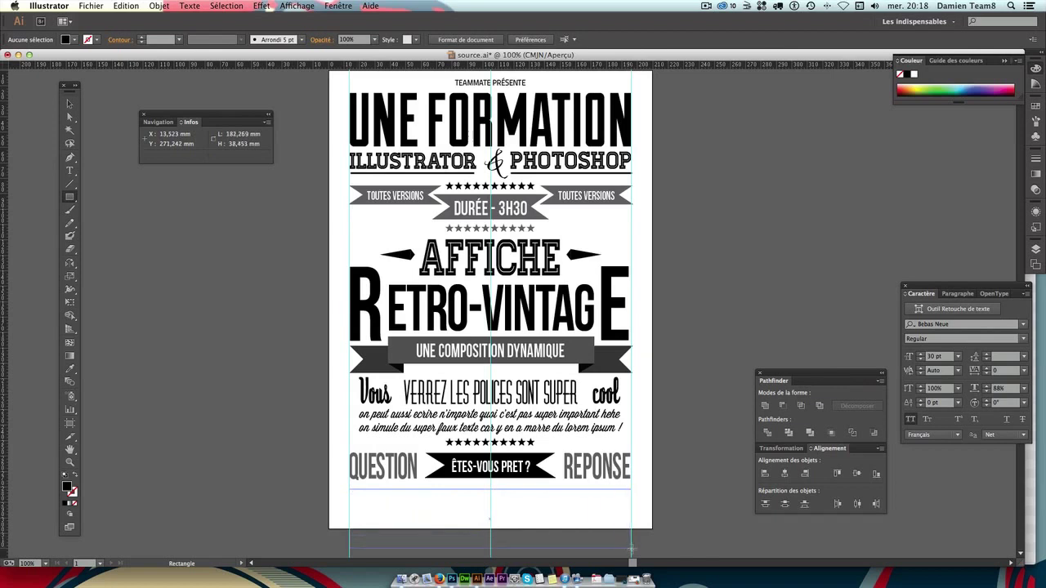
{"action": "scroll", "coordinate": [720, 472], "scroll_direction": "down", "scroll_amount": 1}
{"action": "left_click", "coordinate": [69, 104]}
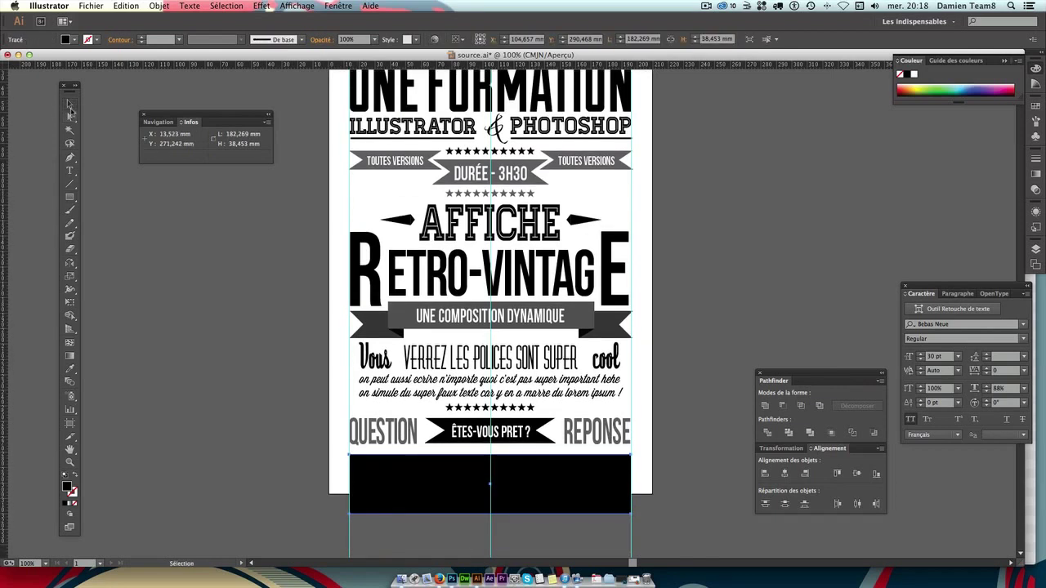
{"action": "left_click", "coordinate": [240, 343]}
{"action": "left_click", "coordinate": [595, 488]}
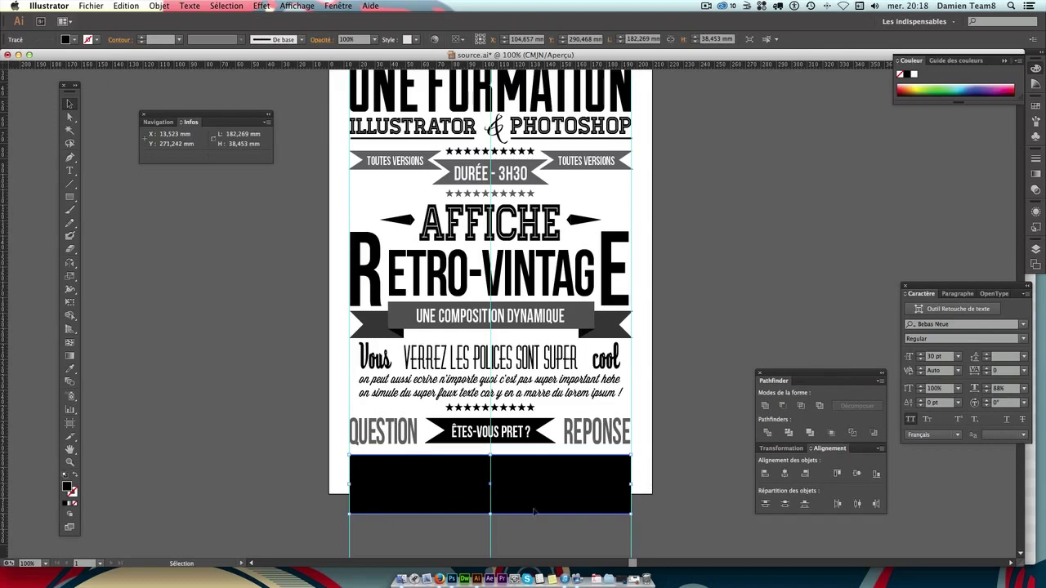
{"action": "scroll", "coordinate": [433, 514], "scroll_direction": "up", "scroll_amount": 2}
{"action": "scroll", "coordinate": [163, 510], "scroll_direction": "down", "scroll_amount": 1}
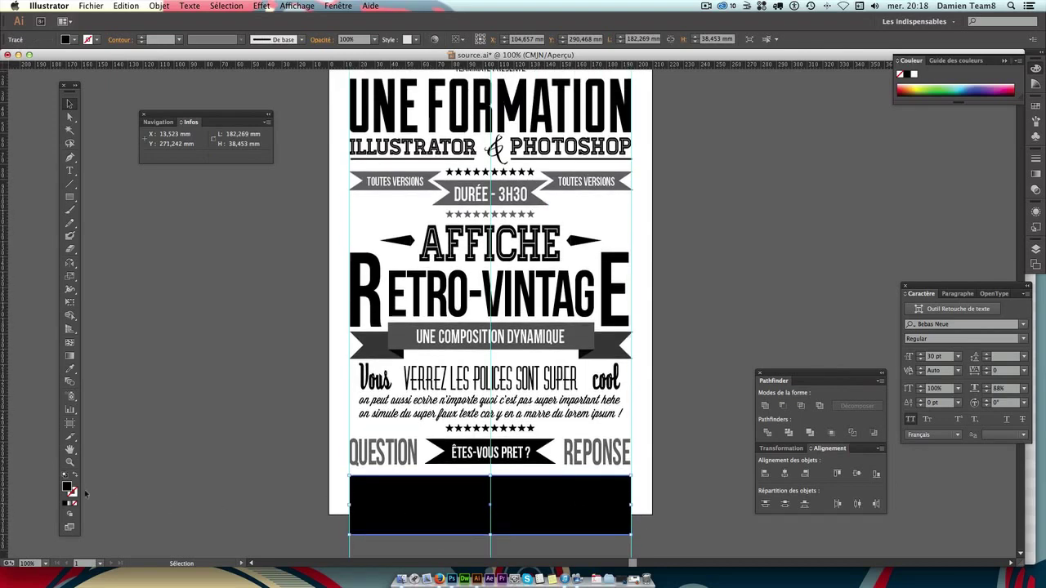
{"action": "double_click", "coordinate": [67, 488]}
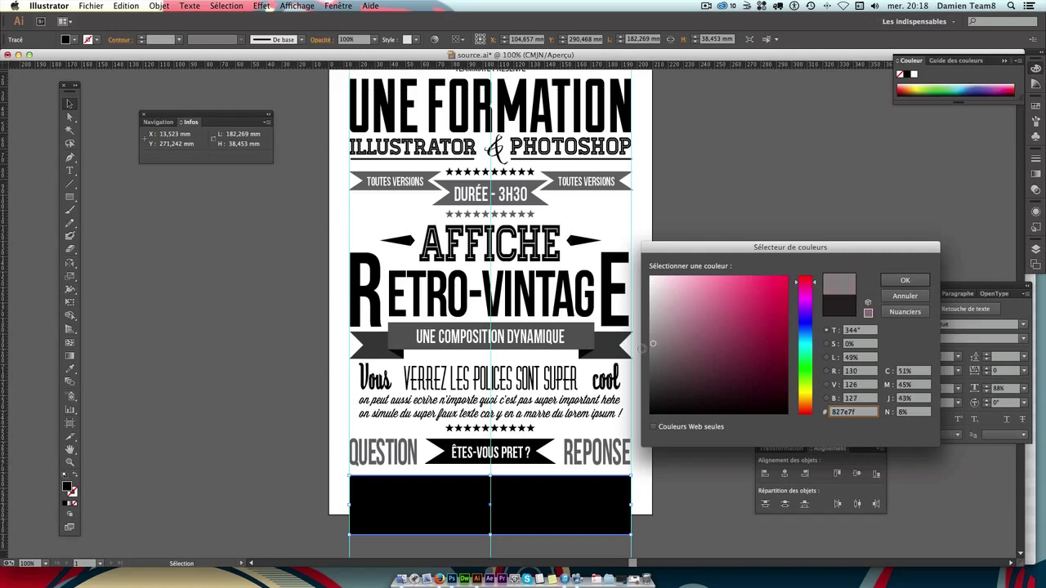
{"action": "key", "text": "Return"}
{"action": "left_click", "coordinate": [261, 366]}
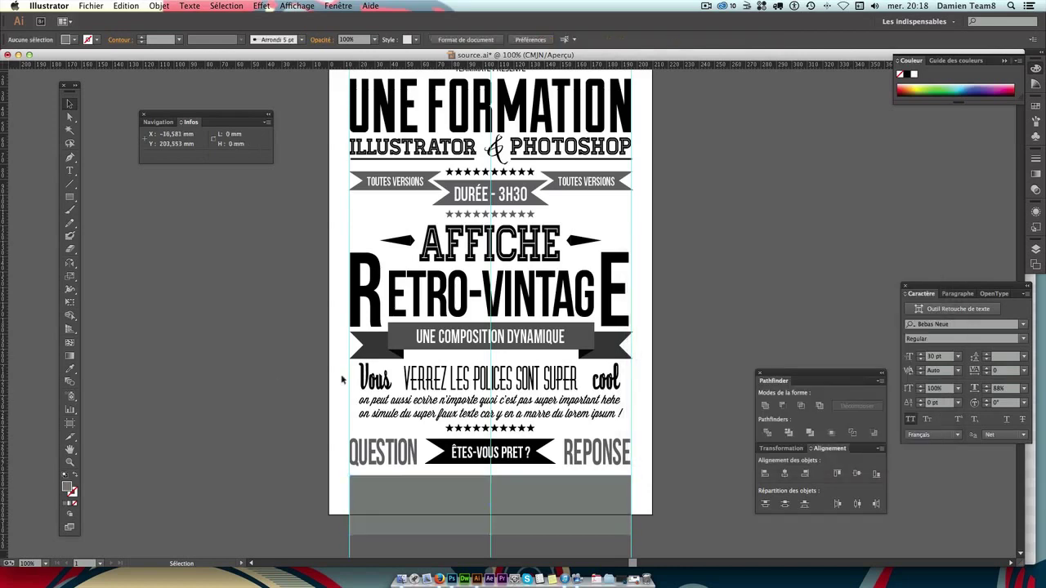
At 150% zoom, brush a black line along the grey box's top edge.
{"action": "scroll", "coordinate": [262, 366], "scroll_direction": "down", "scroll_amount": 2}
{"action": "scroll", "coordinate": [262, 367], "scroll_direction": "down", "scroll_amount": 3}
{"action": "left_click", "coordinate": [69, 210]}
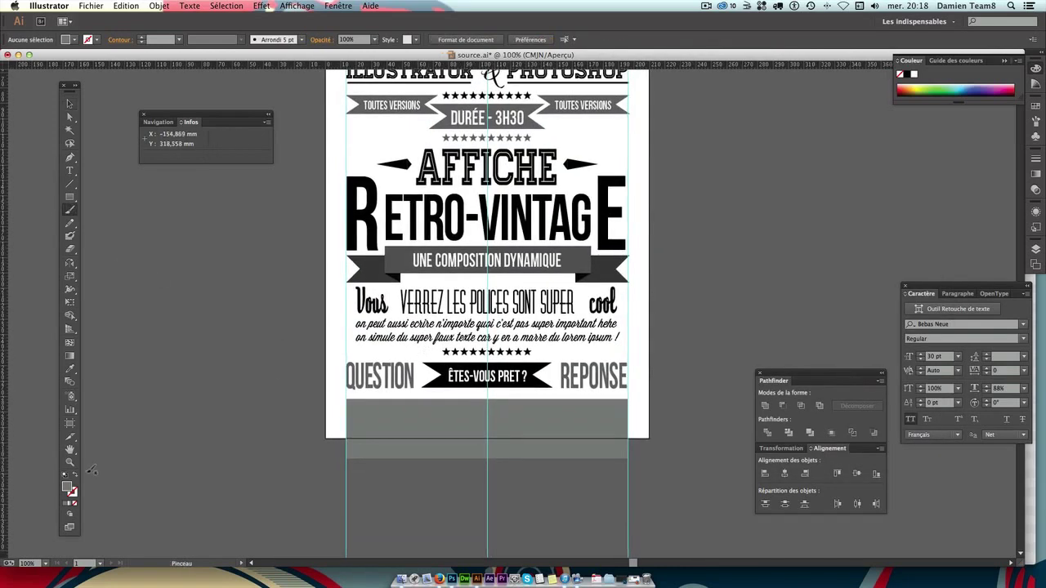
{"action": "double_click", "coordinate": [69, 488]}
{"action": "type", "text": "000000"}
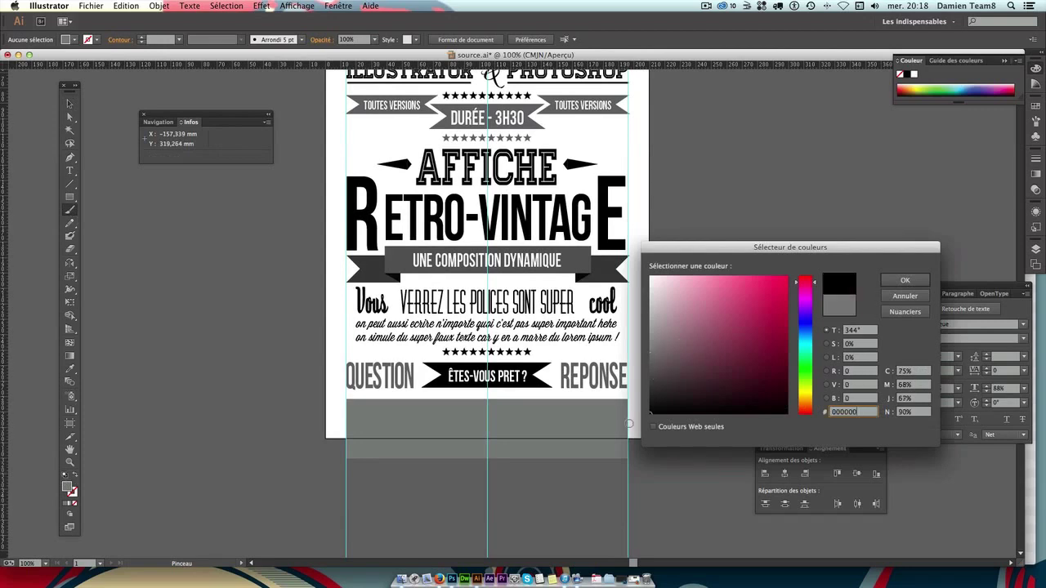
{"action": "key", "text": "Return"}
{"action": "key", "text": "super+plus"}
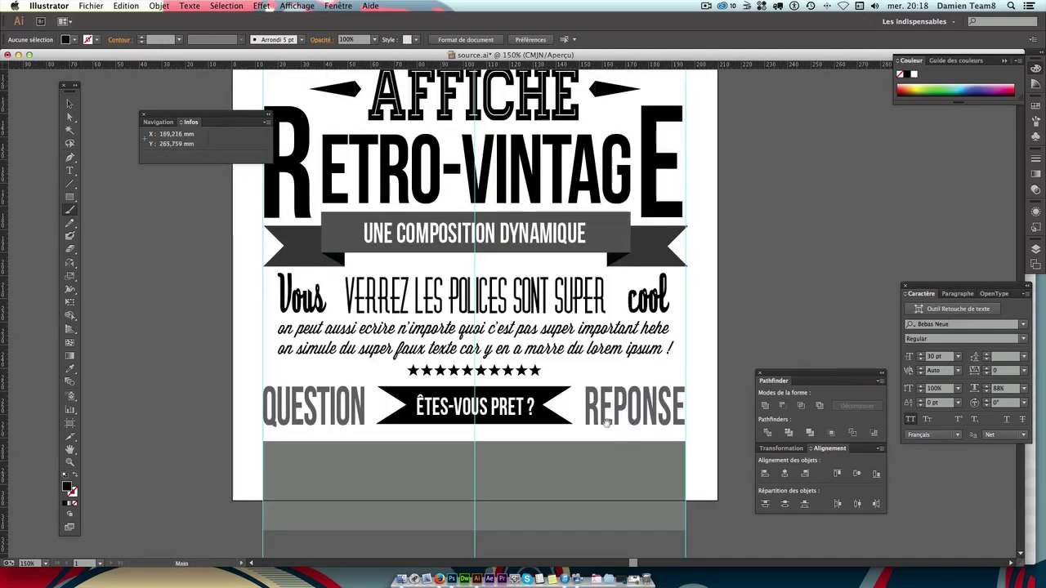
{"action": "scroll", "coordinate": [576, 279], "scroll_direction": "down", "scroll_amount": 2}
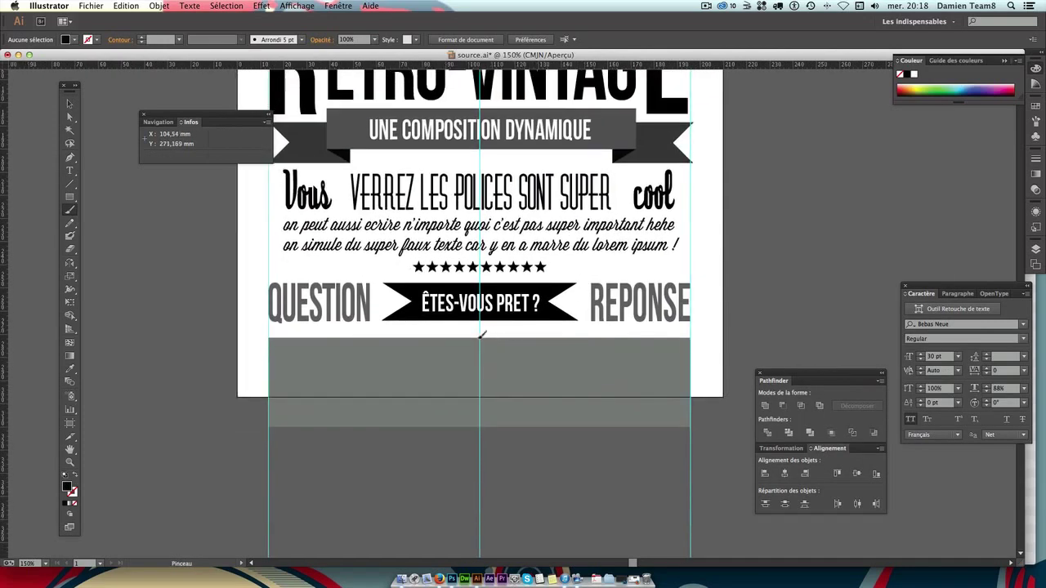
{"action": "left_click_drag", "start_coordinate": [482, 335], "coordinate": [291, 336]}
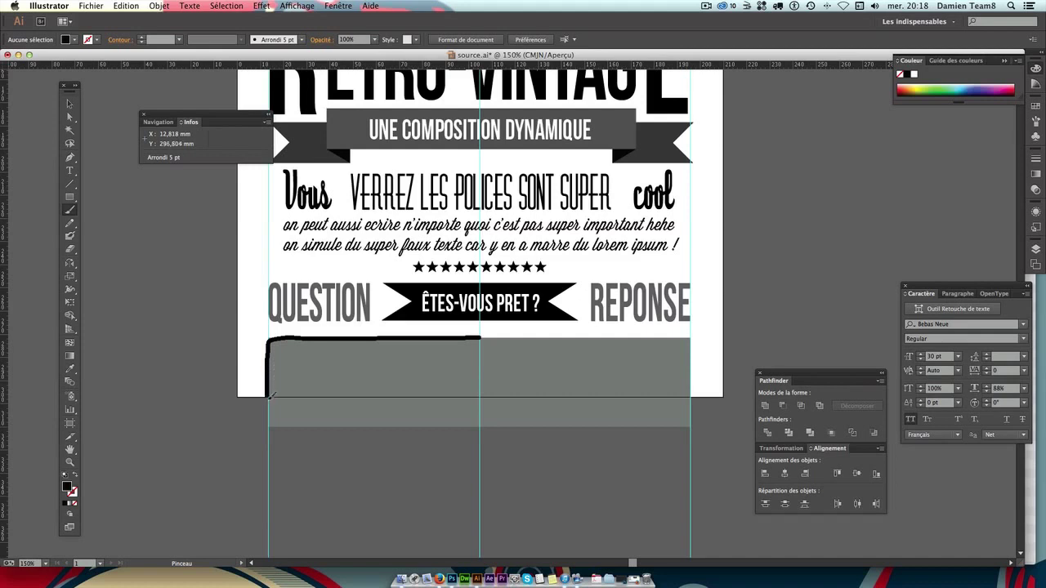
Close the hand-drawn frame around the box and delete the grey rectangle.
{"action": "left_click_drag", "start_coordinate": [290, 423], "coordinate": [682, 425]}
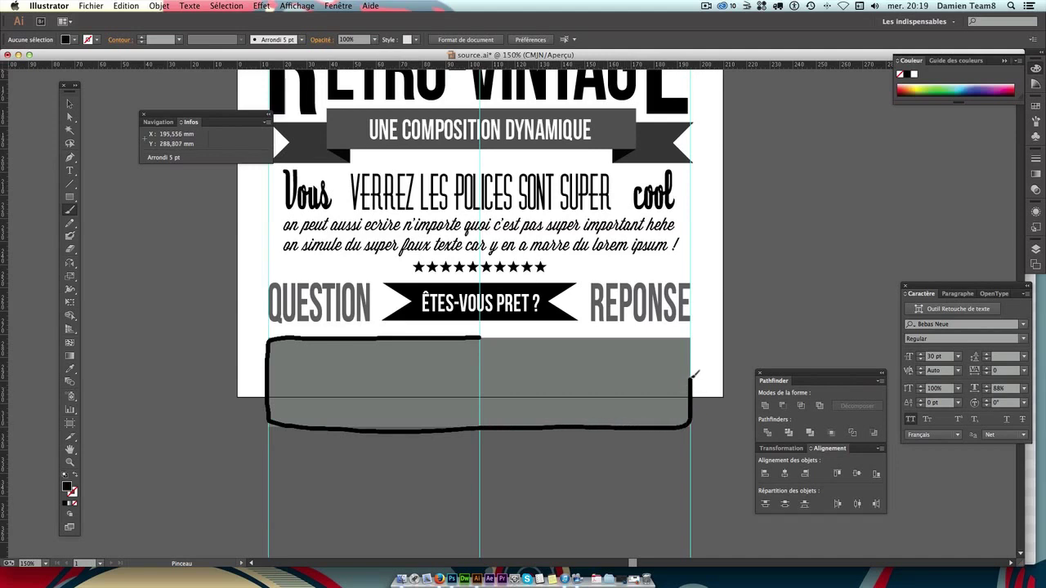
{"action": "mouse_move", "coordinate": [692, 377]}
{"action": "left_mouse_down"}
{"action": "mouse_move", "coordinate": [692, 357]}
{"action": "mouse_move", "coordinate": [654, 335]}
{"action": "mouse_move", "coordinate": [474, 335]}
{"action": "left_mouse_up"}
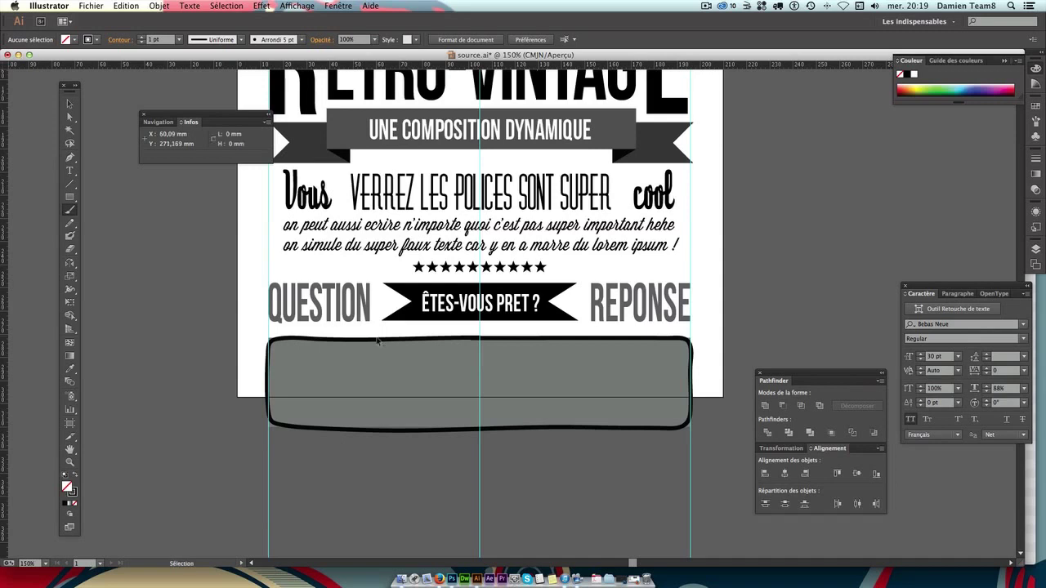
{"action": "left_click", "coordinate": [381, 337], "text": "ctrl"}
{"action": "left_click", "coordinate": [70, 104]}
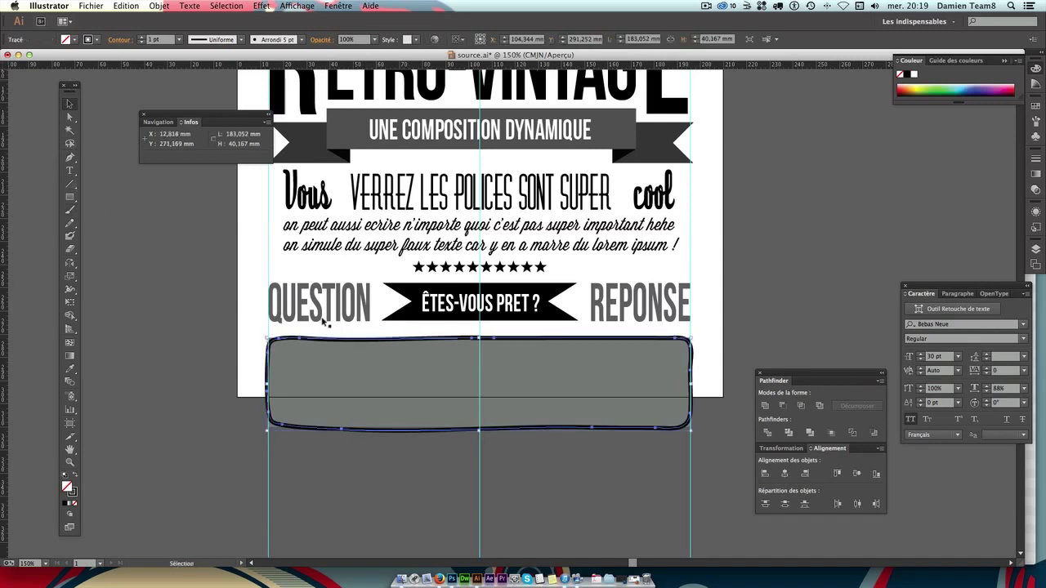
{"action": "left_click", "coordinate": [376, 412]}
{"action": "left_click_drag", "start_coordinate": [376, 412], "coordinate": [369, 478]}
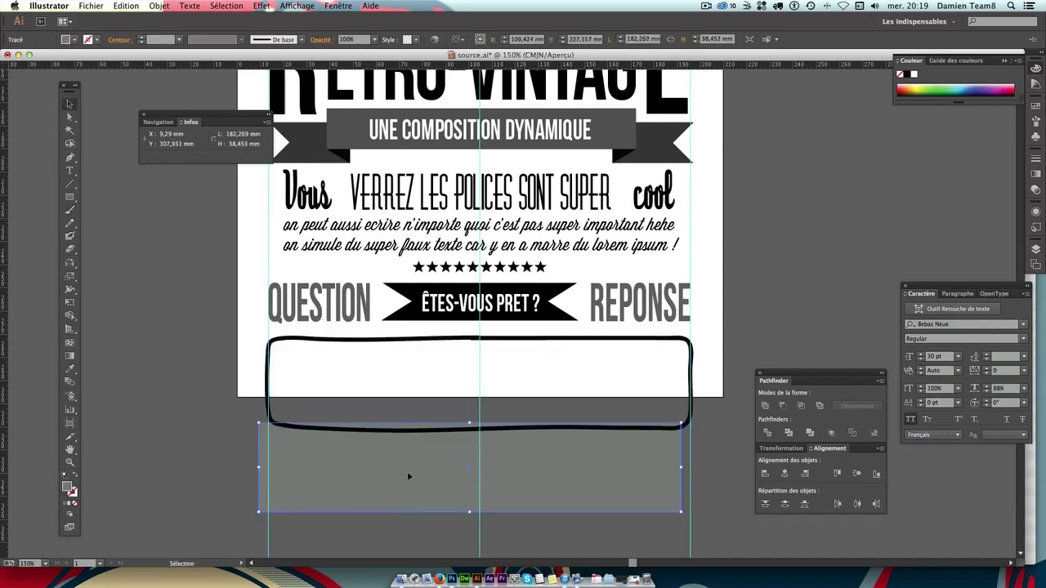
{"action": "key", "text": "Delete"}
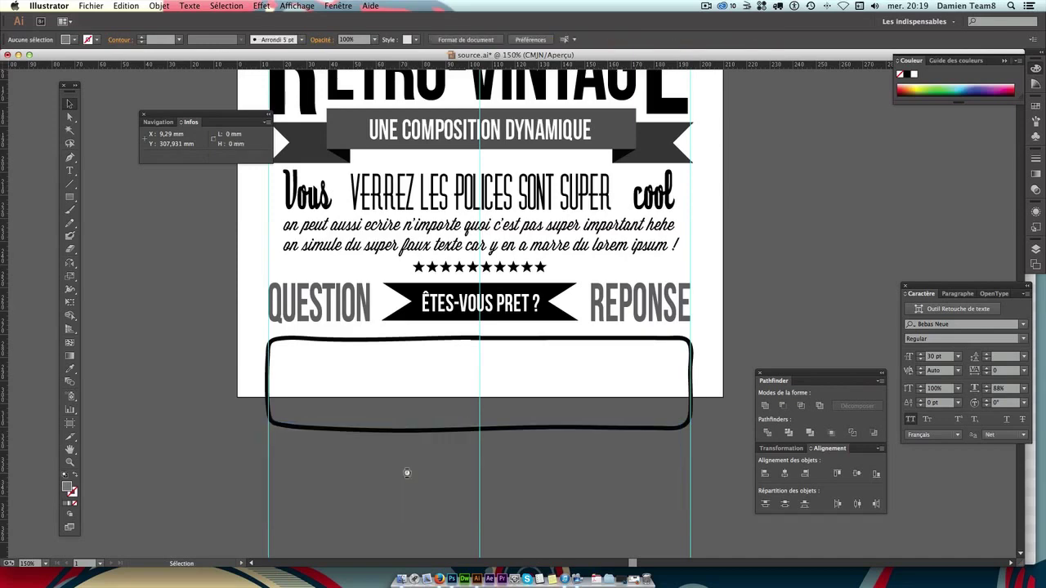
Swap the frame's stroke to a solid black fill, forming the bottom banner.
{"action": "left_click", "coordinate": [436, 429]}
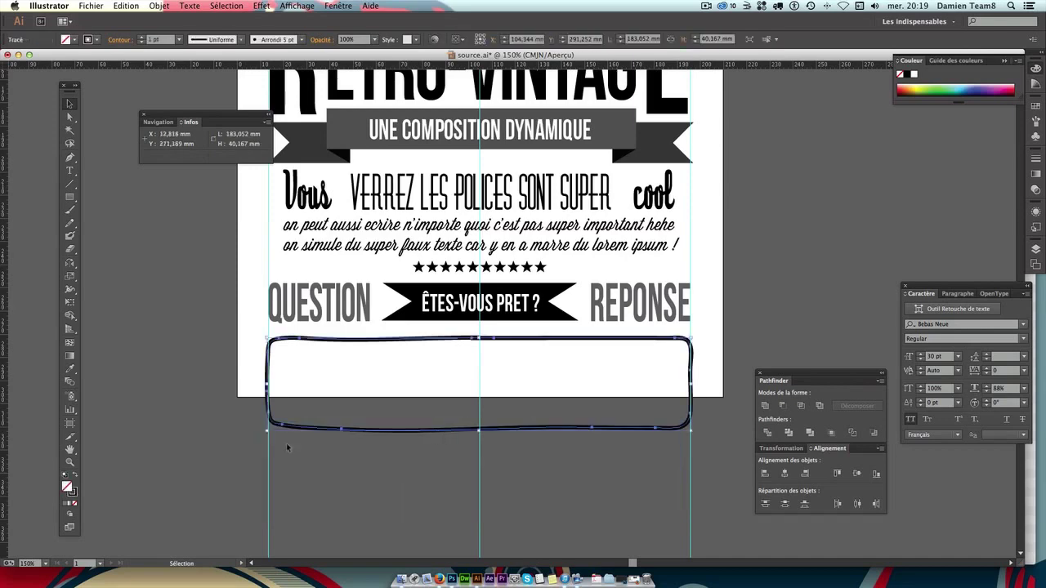
{"action": "left_click", "coordinate": [76, 477]}
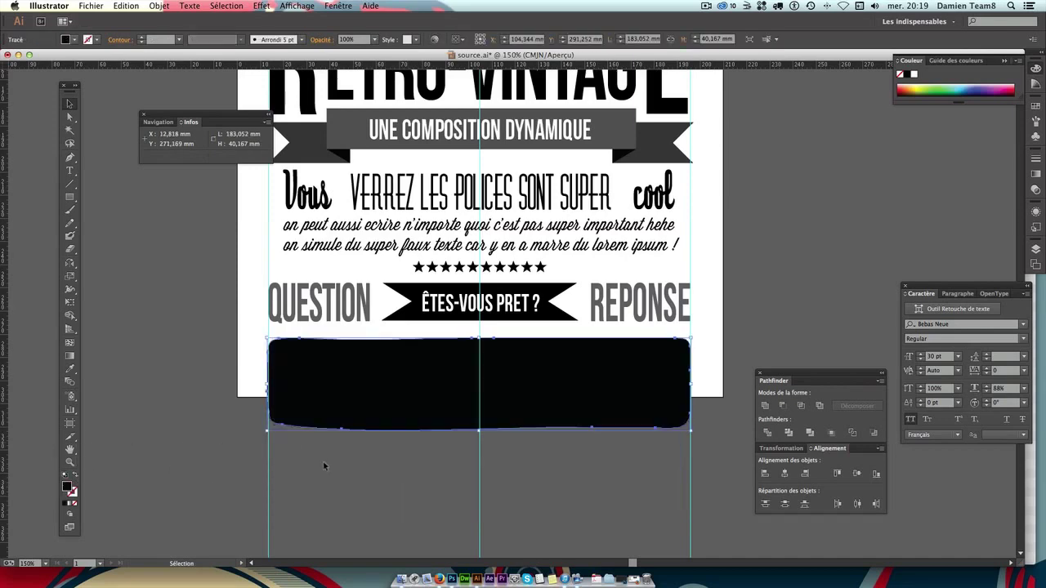
{"action": "left_click", "coordinate": [75, 477]}
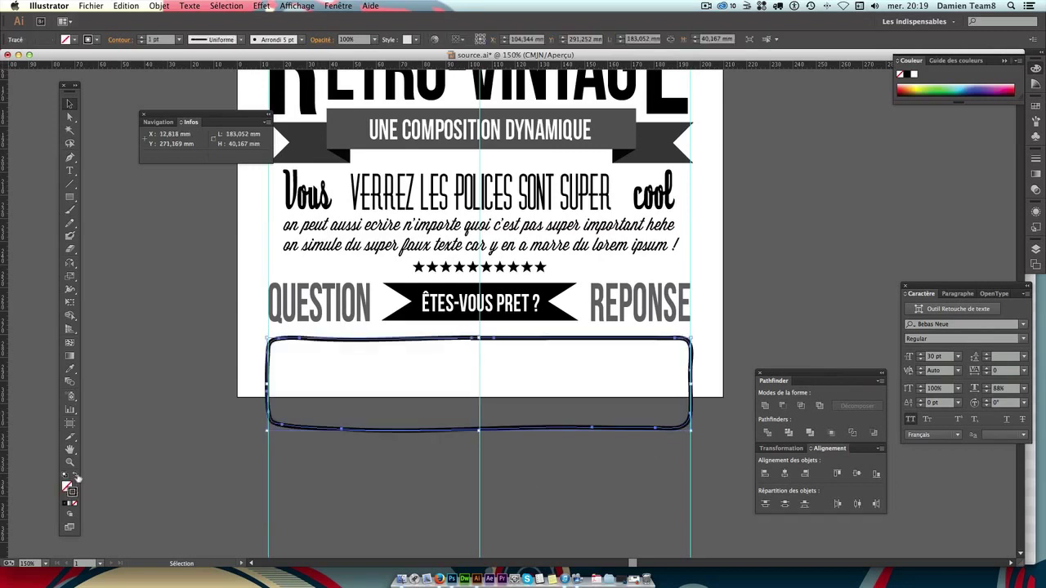
{"action": "left_click", "coordinate": [76, 477]}
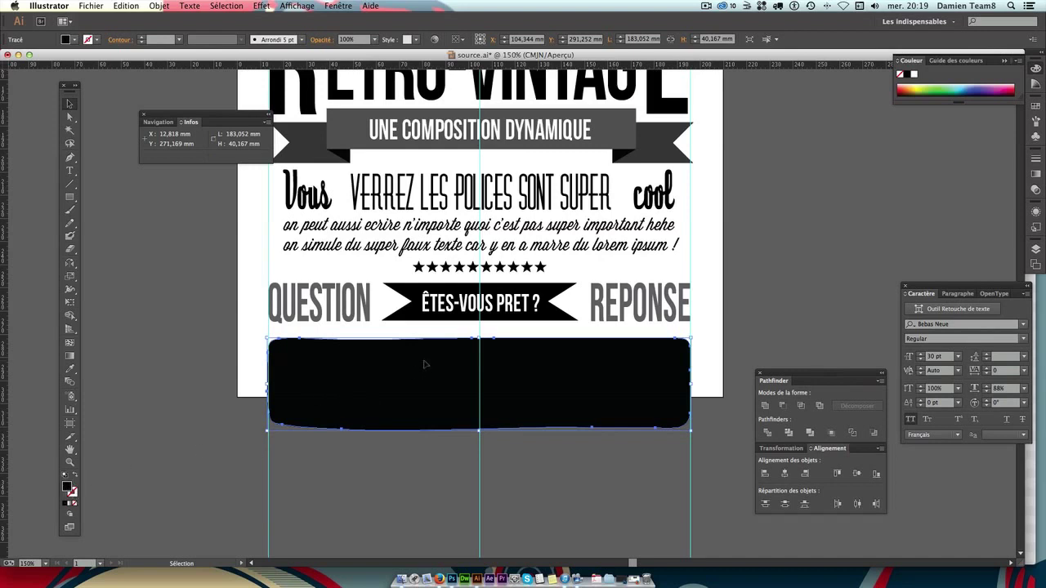
{"action": "left_click", "coordinate": [638, 463]}
{"action": "left_click", "coordinate": [659, 399]}
{"action": "left_click", "coordinate": [641, 459]}
Zoom back to 100% and nudge the TOUTES VERSIONS and DURÉE - 3H30 banners up.
{"action": "scroll", "coordinate": [621, 304], "scroll_direction": "up", "scroll_amount": 3}
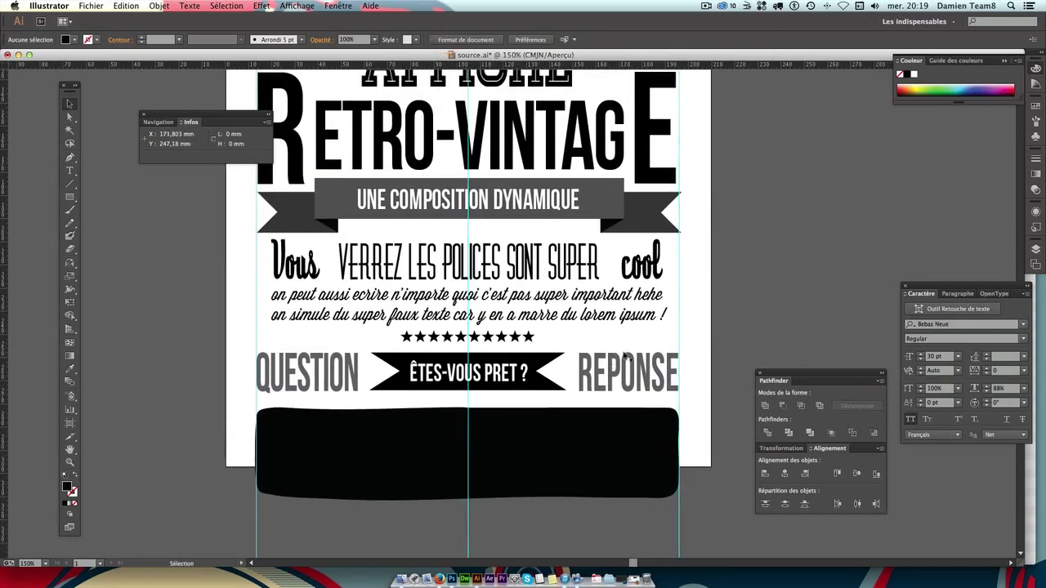
{"action": "key", "text": "super+minus"}
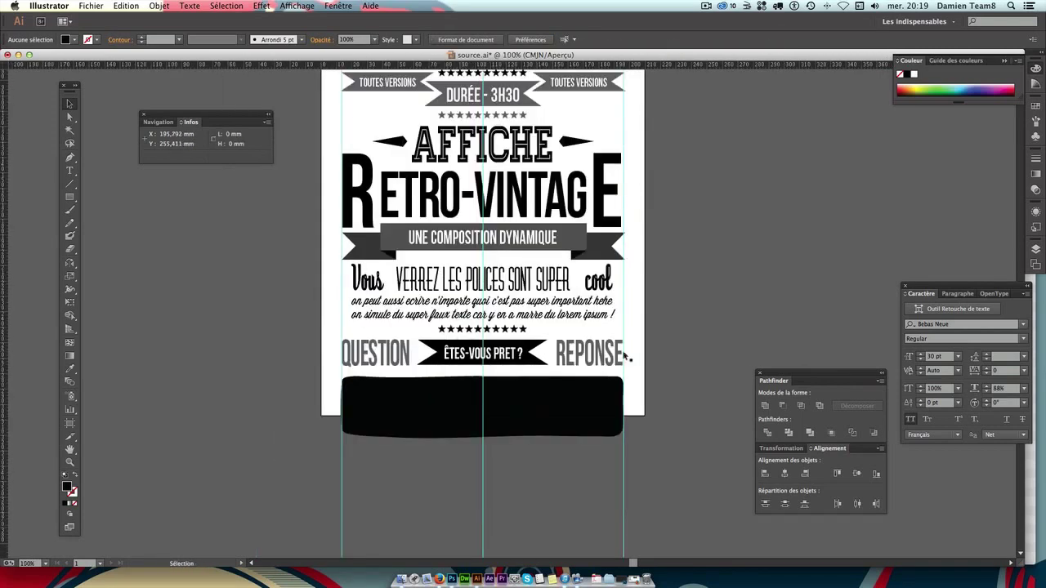
{"action": "scroll", "coordinate": [473, 264], "scroll_direction": "up", "scroll_amount": 3}
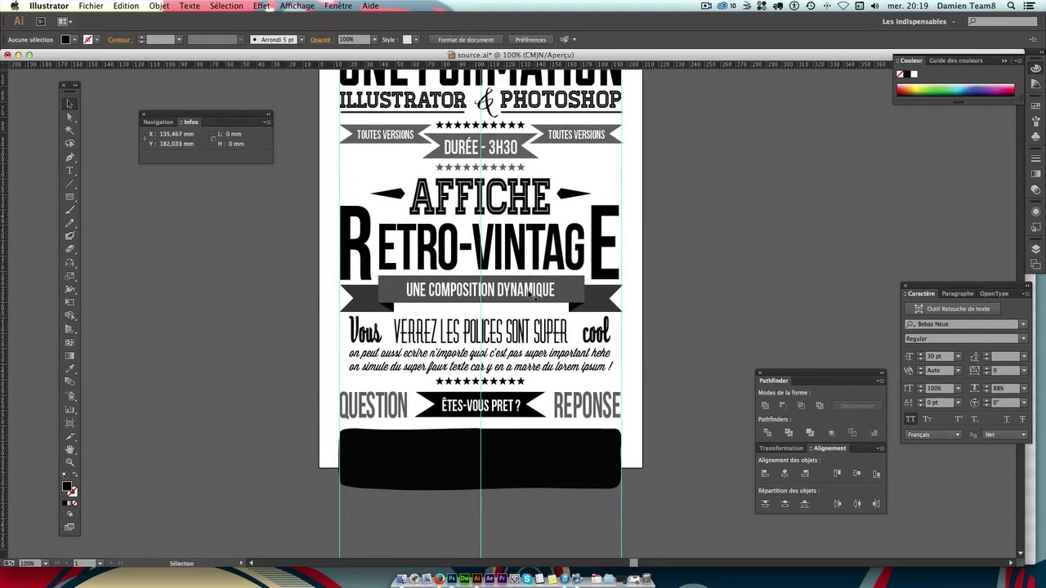
{"action": "scroll", "coordinate": [540, 272], "scroll_direction": "up", "scroll_amount": 5}
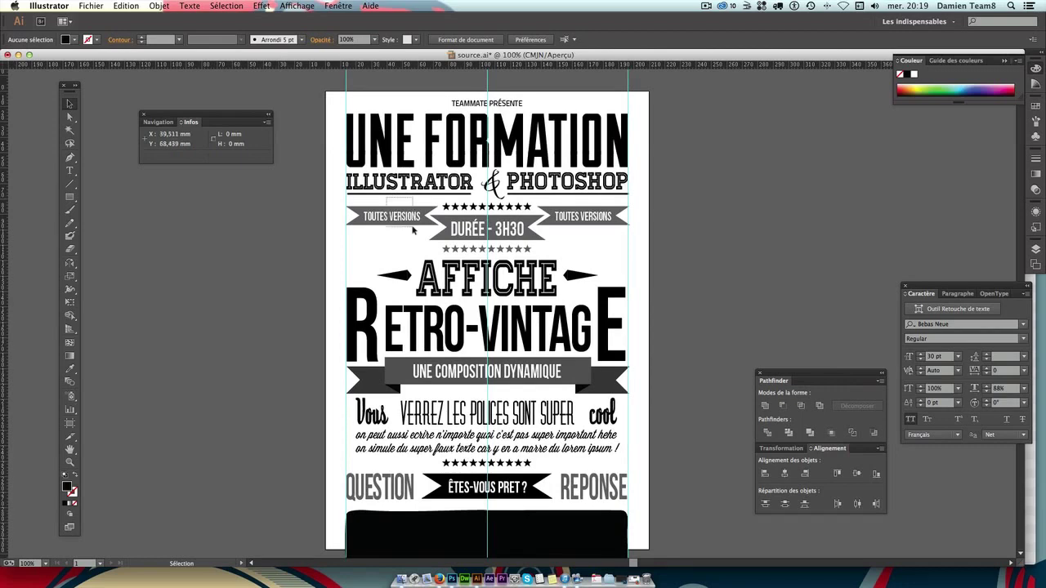
{"action": "left_click_drag", "start_coordinate": [414, 230], "coordinate": [431, 231]}
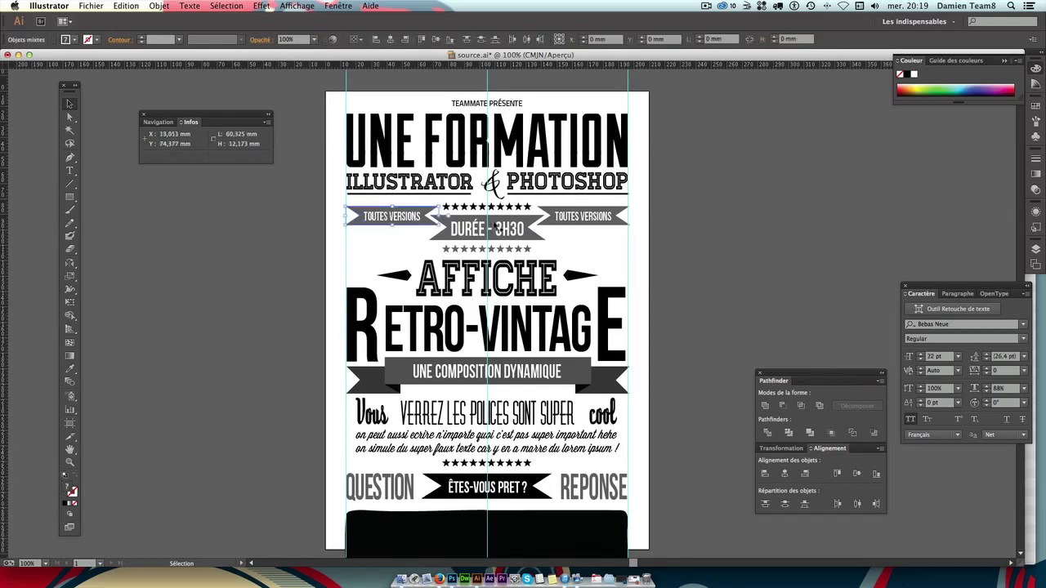
{"action": "left_click", "coordinate": [595, 231], "text": "shift"}
{"action": "key", "text": "Up"}
{"action": "key", "text": "Up"}
{"action": "key", "text": "Up"}
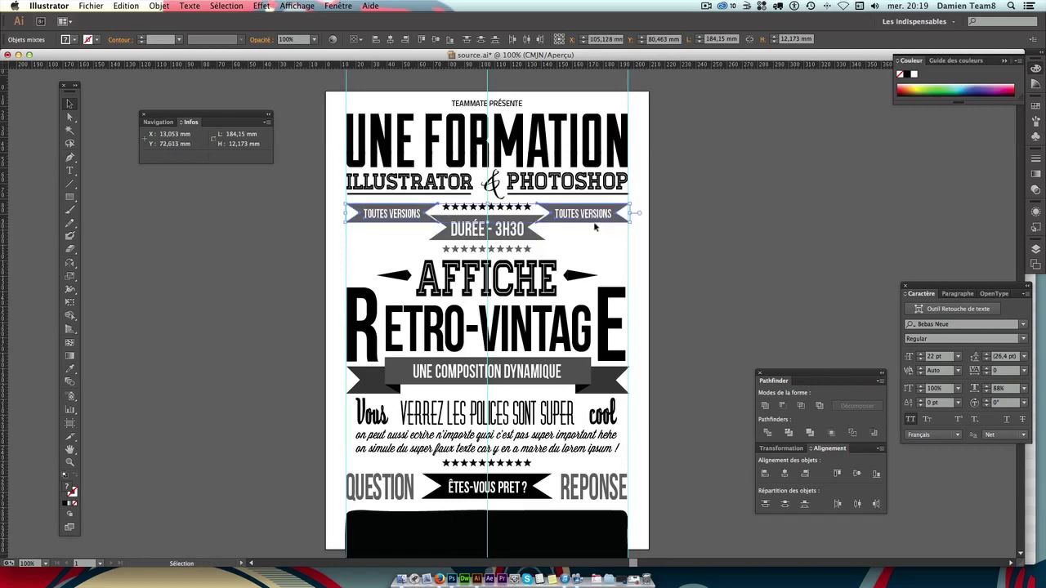
{"action": "key", "text": "Up"}
{"action": "key", "text": "Up"}
{"action": "key", "text": "Up"}
{"action": "key", "text": "Up"}
{"action": "key", "text": "Up"}
{"action": "key", "text": "Up"}
{"action": "key", "text": "Up"}
{"action": "key", "text": "Up"}
{"action": "key", "text": "Up"}
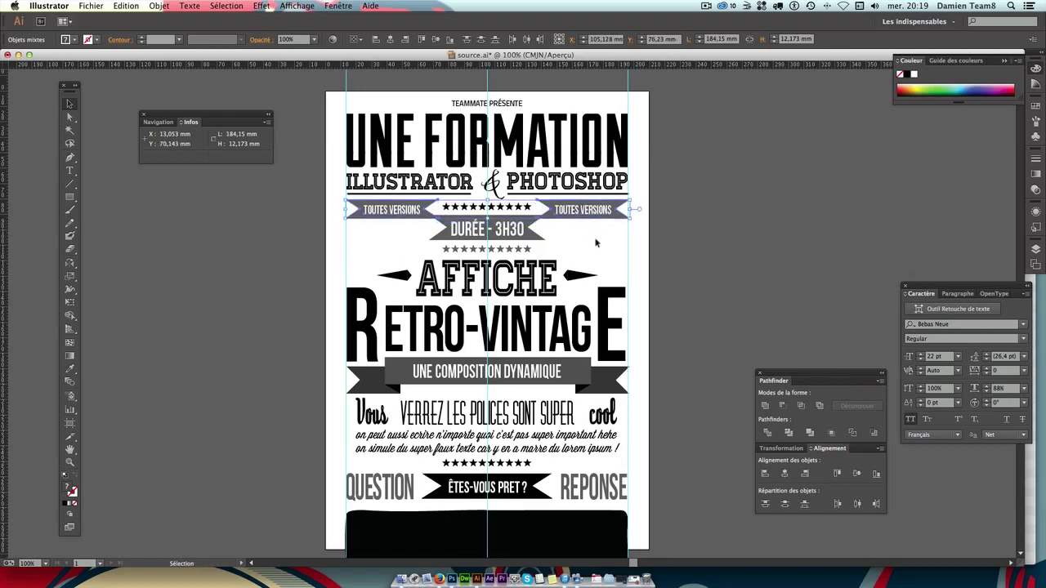
{"action": "left_click", "coordinate": [596, 242]}
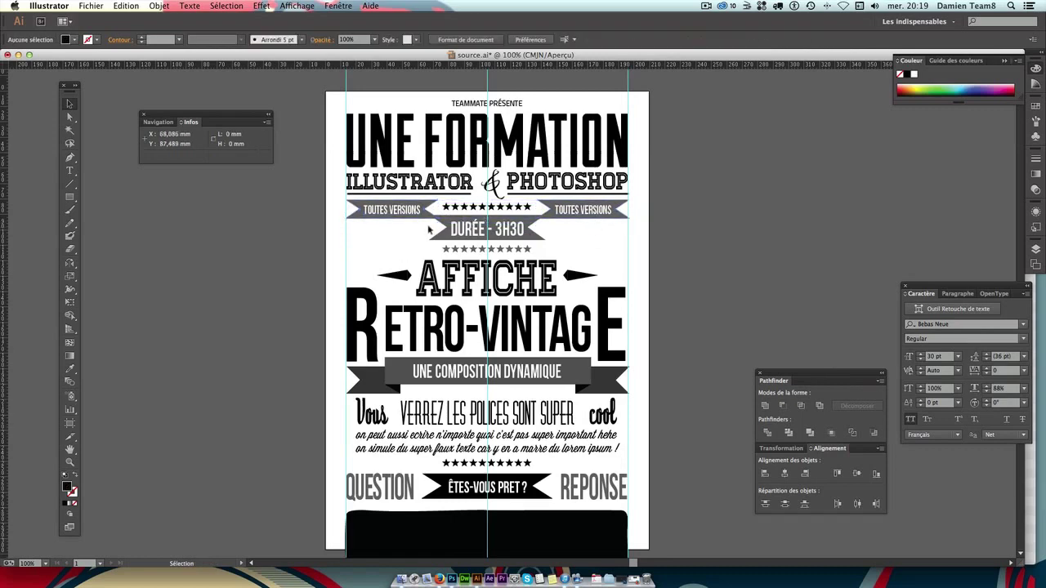
{"action": "left_click_drag", "start_coordinate": [429, 231], "coordinate": [547, 241]}
{"action": "key", "text": "Up"}
{"action": "key", "text": "Up"}
{"action": "key", "text": "Up"}
{"action": "key", "text": "Up"}
{"action": "key", "text": "Up"}
{"action": "key", "text": "Up"}
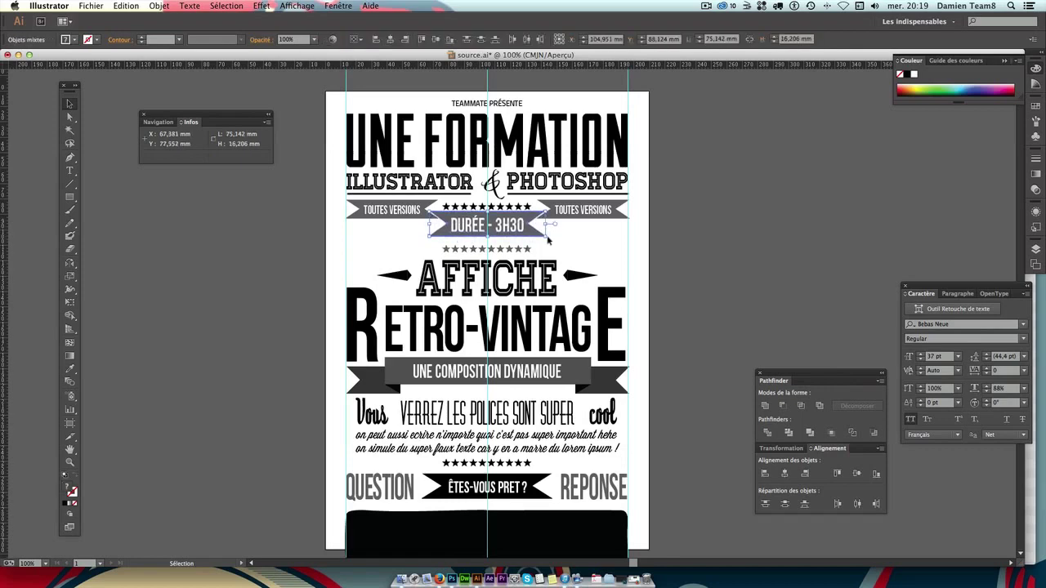
{"action": "key", "text": "Up"}
{"action": "key", "text": "Up"}
{"action": "key", "text": "Up"}
{"action": "key", "text": "Up"}
{"action": "key", "text": "Up"}
{"action": "key", "text": "Up"}
{"action": "key", "text": "Up"}
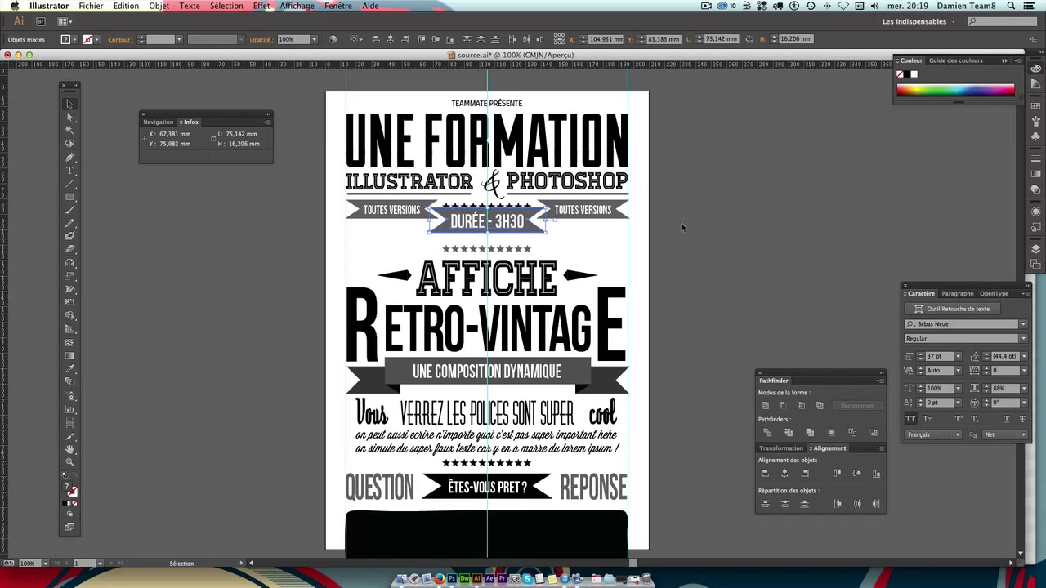
Copy the thin rule under ILLUSTRATOR to sit under PHOTOSHOP and add a horizontal guide.
{"action": "left_click", "coordinate": [544, 149]}
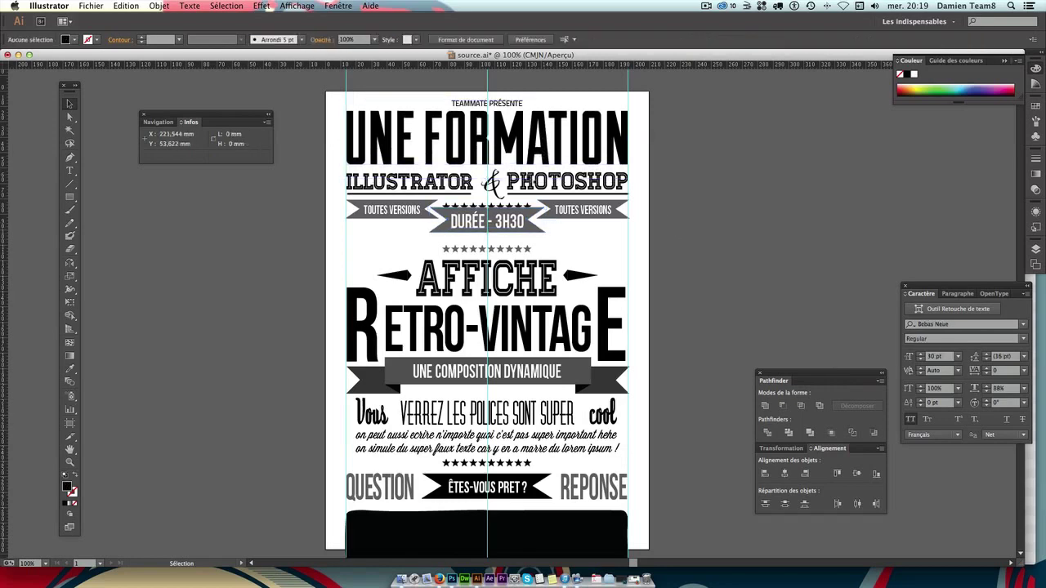
{"action": "left_click", "coordinate": [490, 181]}
{"action": "left_click", "coordinate": [458, 193]}
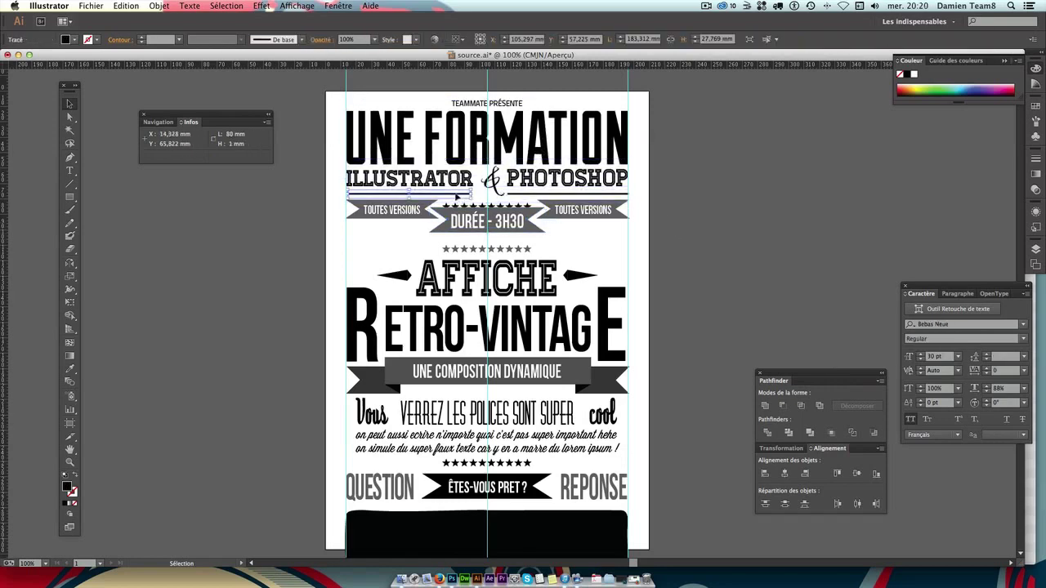
{"action": "left_click_drag", "start_coordinate": [561, 196], "coordinate": [562, 196]}
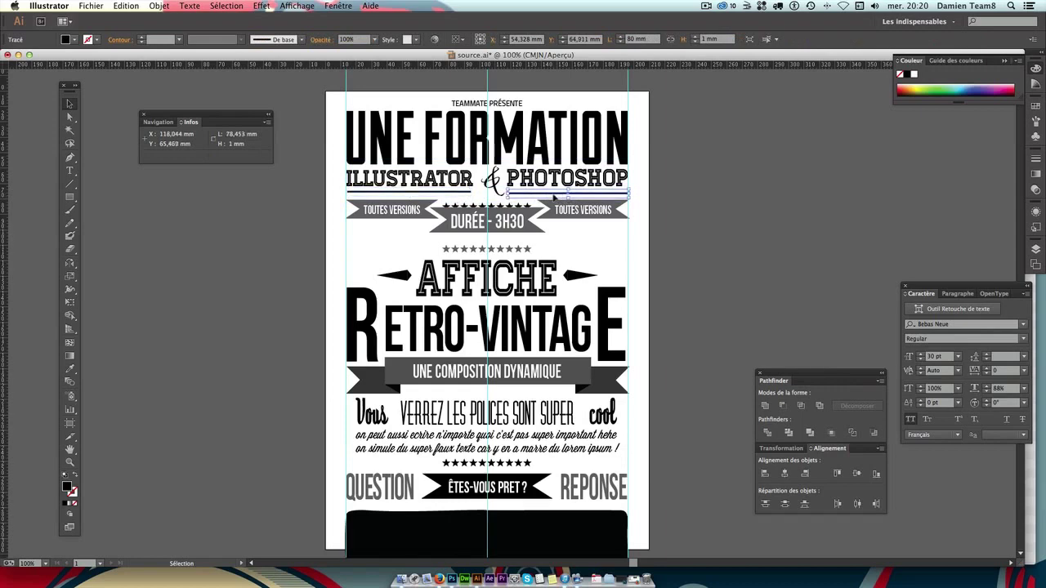
{"action": "left_click", "coordinate": [665, 198]}
{"action": "mouse_move", "coordinate": [535, 63]}
{"action": "left_mouse_down"}
{"action": "mouse_move", "coordinate": [541, 13]}
{"action": "mouse_move", "coordinate": [544, 46]}
{"action": "left_mouse_up"}
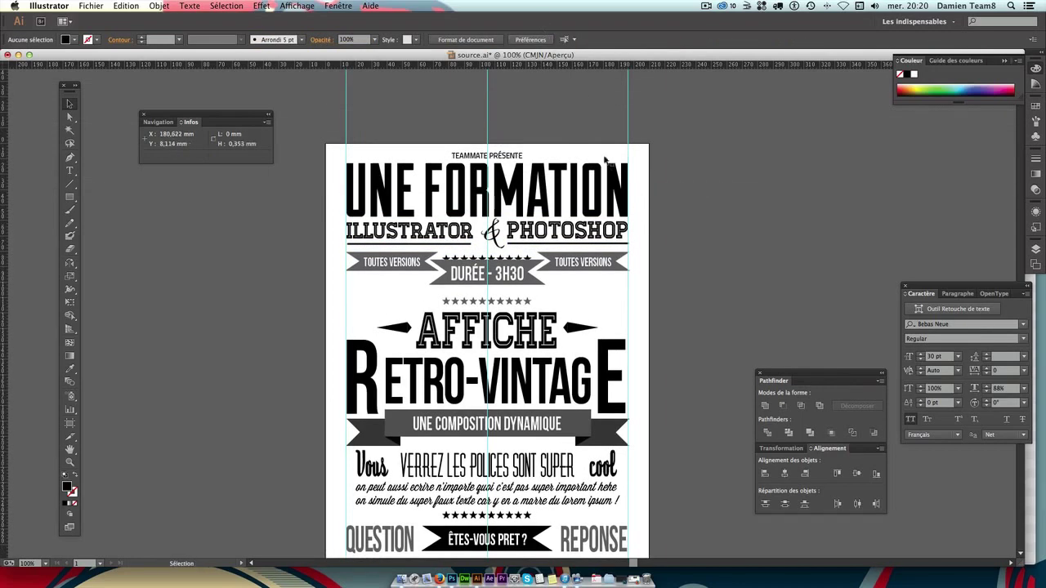
Nudge the star rows above and below DURÉE - 3H30 up.
{"action": "left_click", "coordinate": [521, 260]}
{"action": "key", "text": "Up"}
{"action": "key", "text": "Up"}
{"action": "key", "text": "Up"}
{"action": "left_click", "coordinate": [545, 288]}
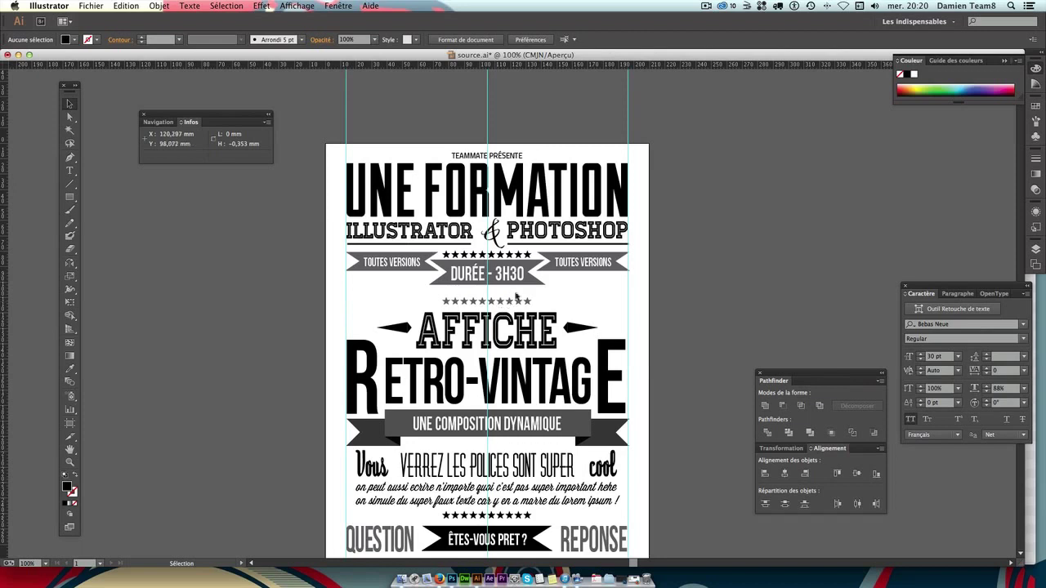
{"action": "left_click", "coordinate": [517, 258]}
{"action": "left_click", "coordinate": [737, 291]}
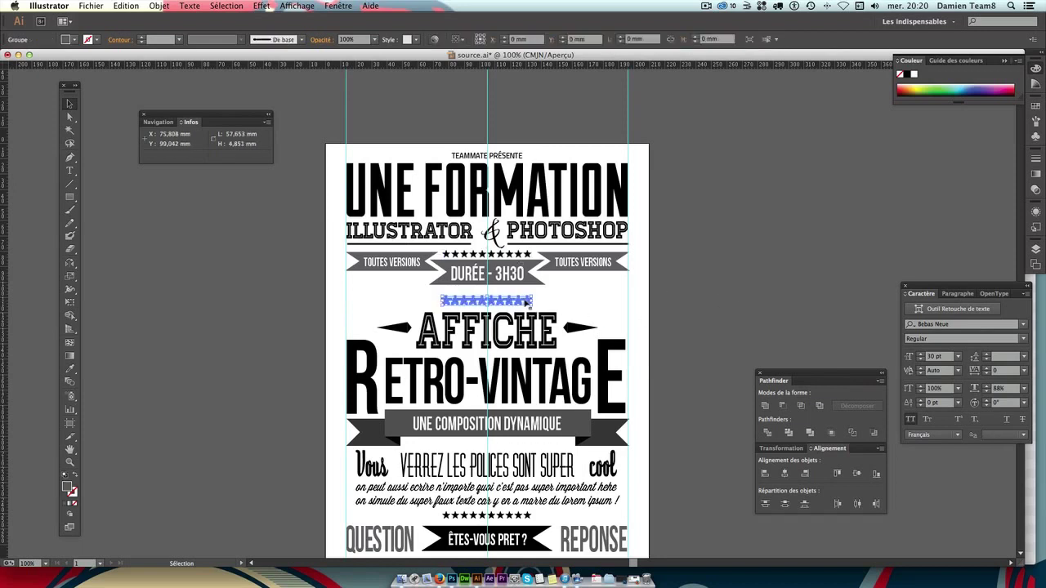
{"action": "left_click", "coordinate": [527, 302]}
{"action": "key", "text": "Up"}
{"action": "key", "text": "Up"}
{"action": "key", "text": "Up"}
Marquee-select the lower poster objects and move them up to close the gap.
{"action": "key", "text": "Up"}
{"action": "key", "text": "Up"}
{"action": "key", "text": "Up"}
{"action": "key", "text": "Up"}
{"action": "key", "text": "Up"}
{"action": "key", "text": "Up"}
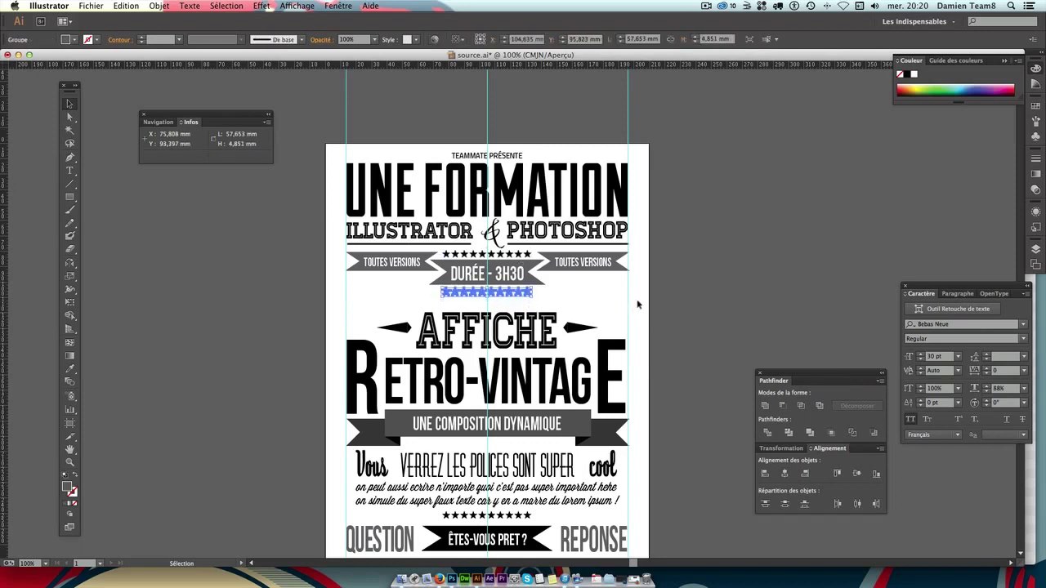
{"action": "left_click", "coordinate": [500, 296]}
{"action": "left_click", "coordinate": [500, 296]}
{"action": "left_click", "coordinate": [665, 301]}
{"action": "mouse_move", "coordinate": [309, 301]}
{"action": "left_mouse_down"}
{"action": "mouse_move", "coordinate": [577, 535]}
{"action": "mouse_move", "coordinate": [633, 494]}
{"action": "left_mouse_up"}
{"action": "key", "text": "Up"}
{"action": "key", "text": "Up"}
{"action": "key", "text": "Up"}
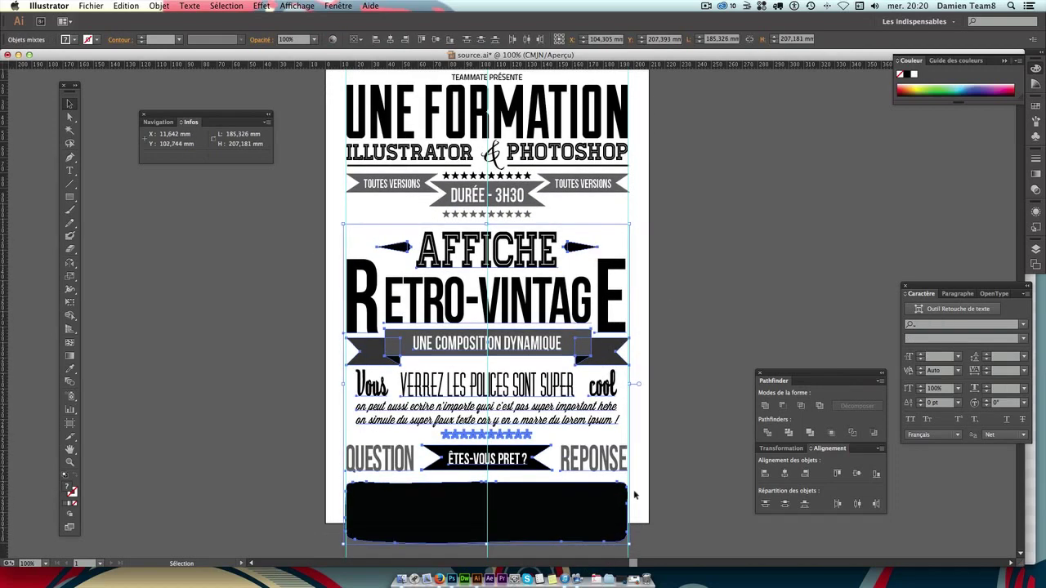
{"action": "key", "text": "Up"}
{"action": "key", "text": "Up"}
{"action": "key", "text": "Up"}
{"action": "key", "text": "Up"}
{"action": "key", "text": "Up"}
{"action": "key", "text": "Up"}
{"action": "key", "text": "Up"}
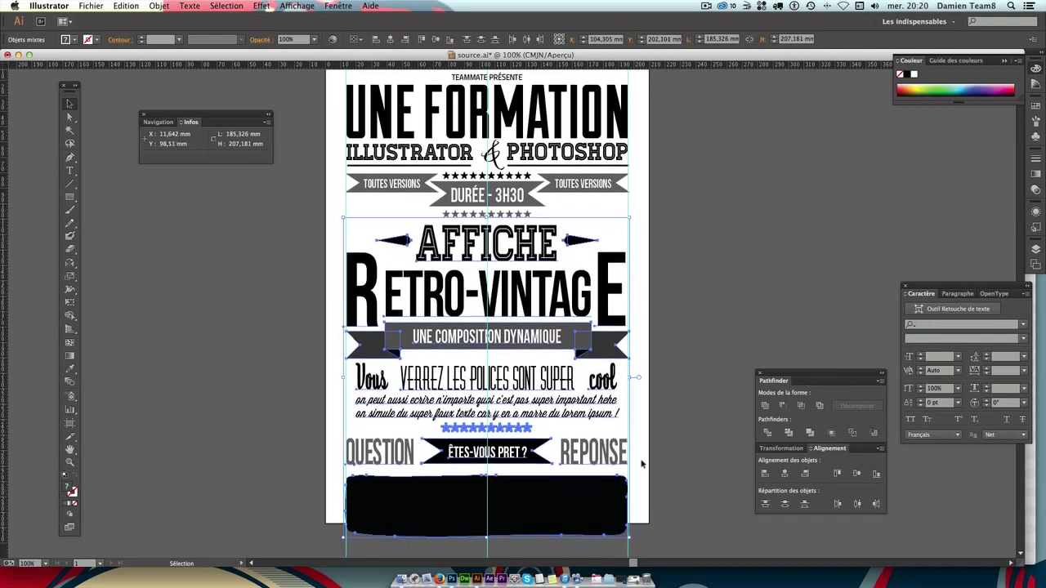
{"action": "left_click", "coordinate": [667, 441]}
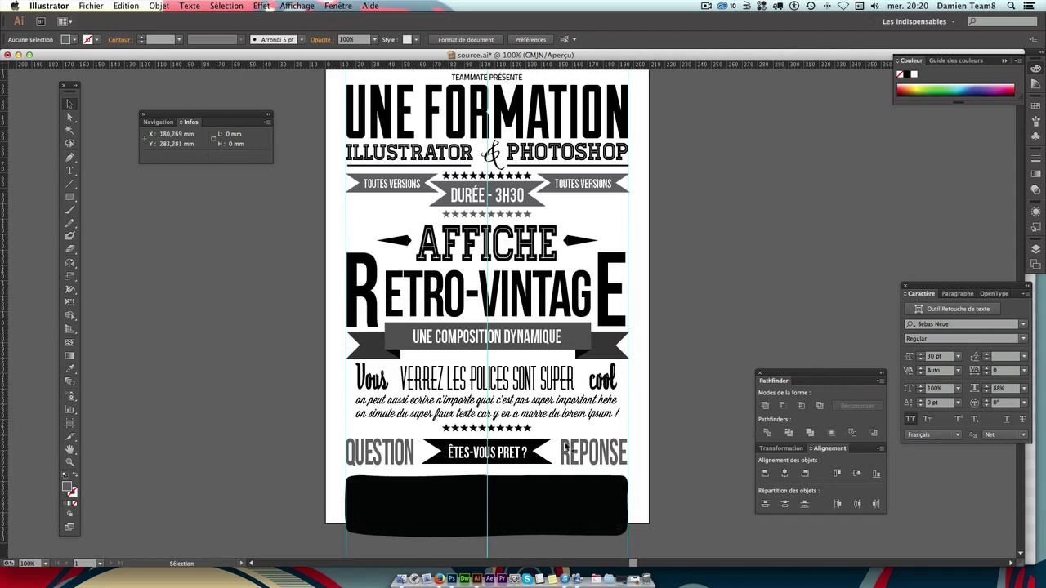
{"action": "scroll", "coordinate": [484, 311], "scroll_direction": "up", "scroll_amount": 1}
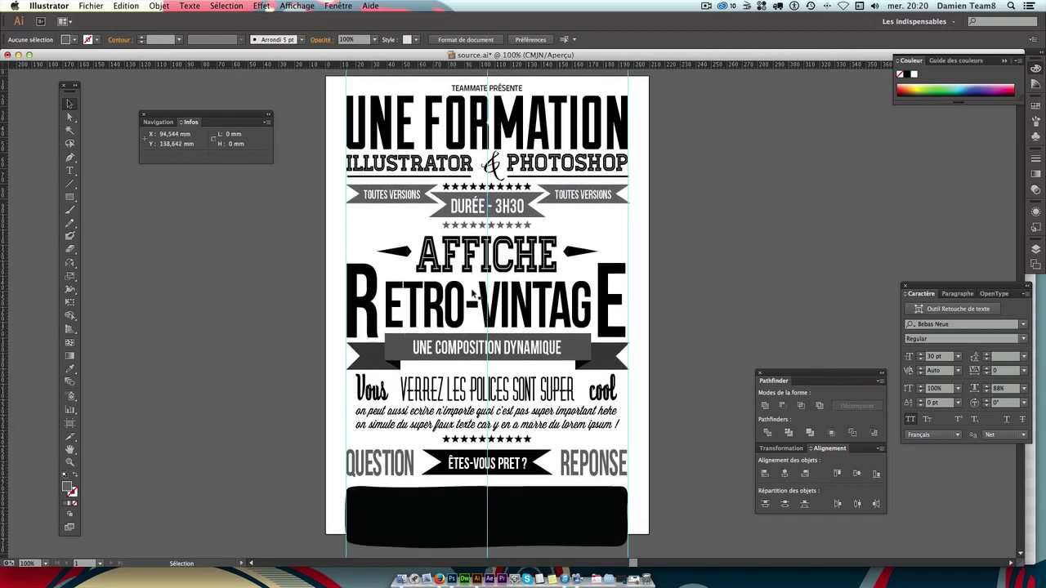
Shrink the AFFICHE text slightly and nudge it up.
{"action": "left_click", "coordinate": [466, 266]}
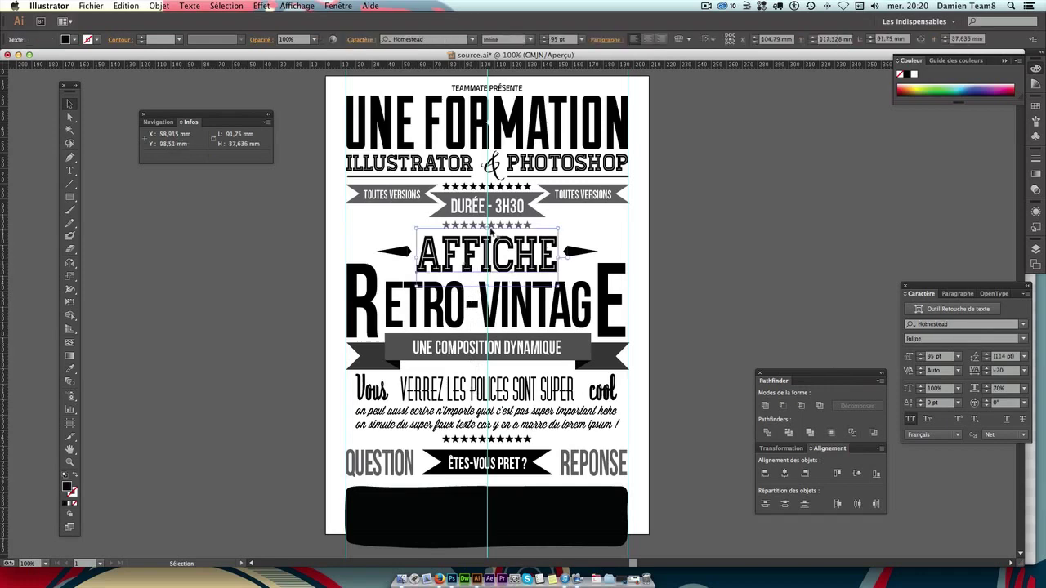
{"action": "left_click_drag", "start_coordinate": [488, 229], "coordinate": [487, 235]}
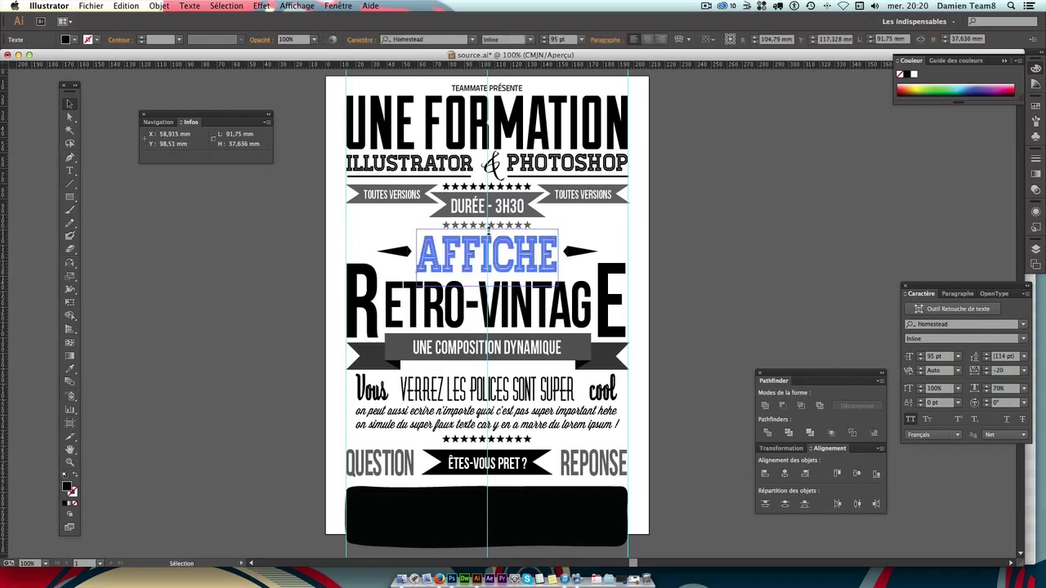
{"action": "key", "text": "Up"}
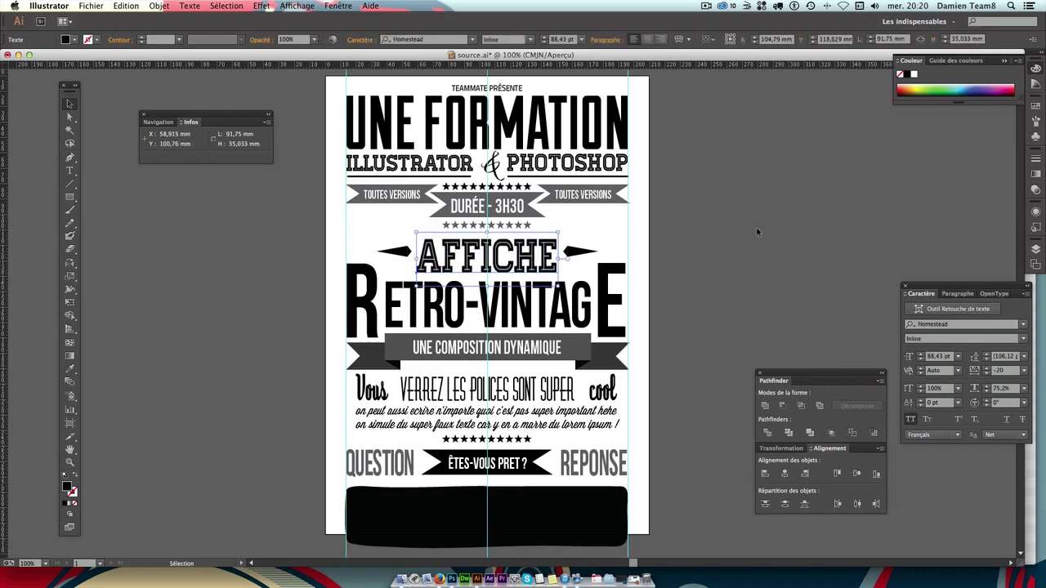
{"action": "key", "text": "Up"}
{"action": "key", "text": "Up"}
{"action": "key", "text": "Up"}
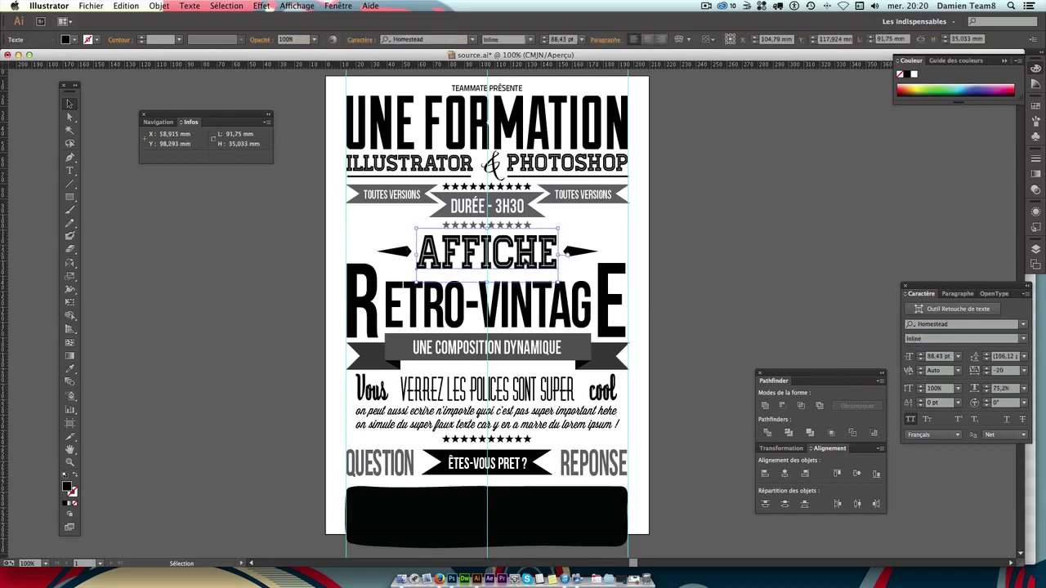
{"action": "key", "text": "Up"}
{"action": "key", "text": "Up"}
{"action": "left_click", "coordinate": [689, 255]}
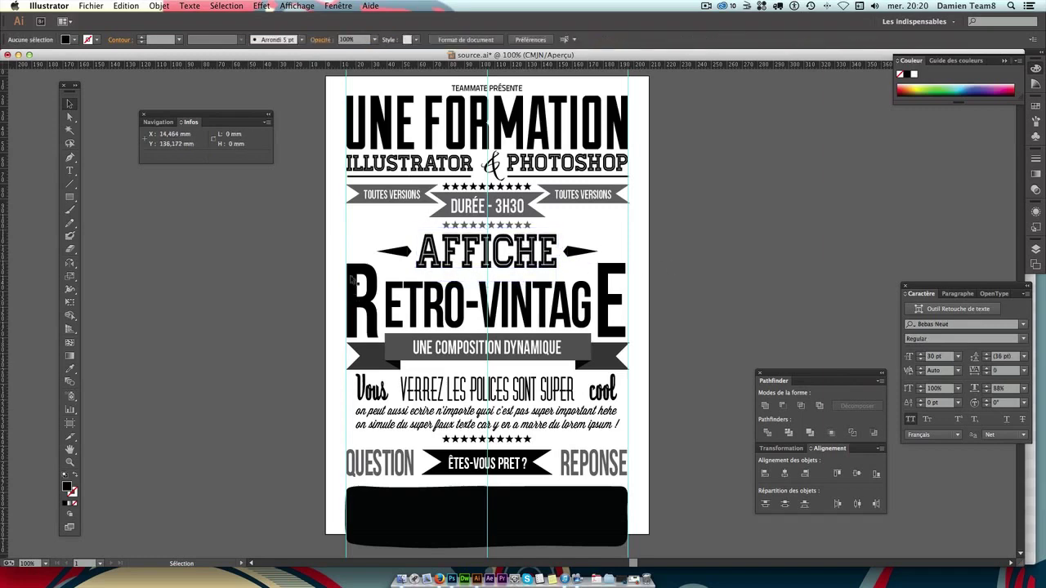
Nudge the AFFICHE / RETRO-VINTAGE group up, then everything below it down to the black banner.
{"action": "left_click", "coordinate": [371, 293]}
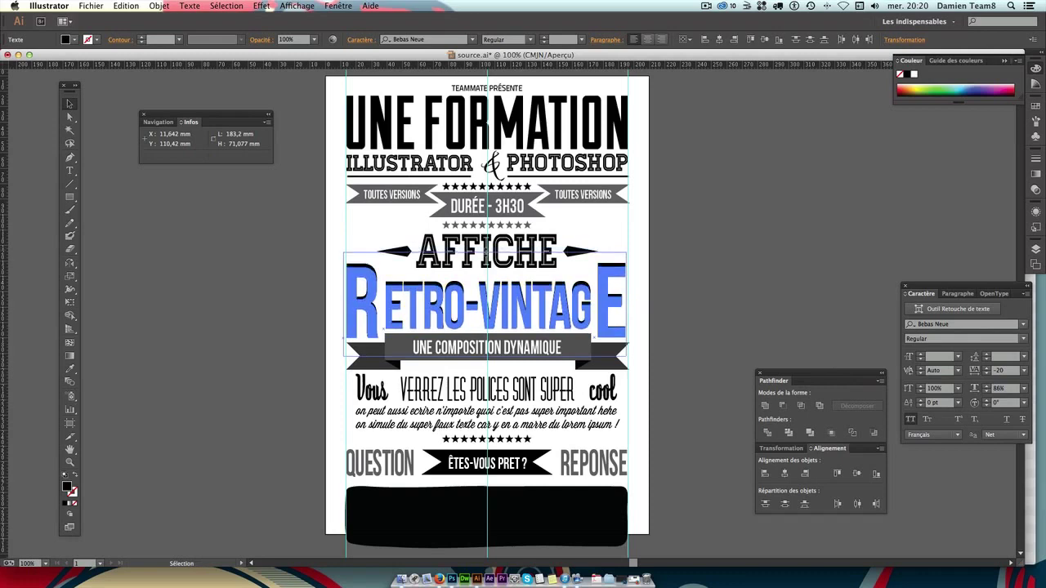
{"action": "left_click", "coordinate": [488, 255]}
{"action": "key", "text": "Up"}
{"action": "key", "text": "Up"}
{"action": "key", "text": "Up"}
{"action": "key", "text": "Up"}
{"action": "key", "text": "Up"}
{"action": "key", "text": "Up"}
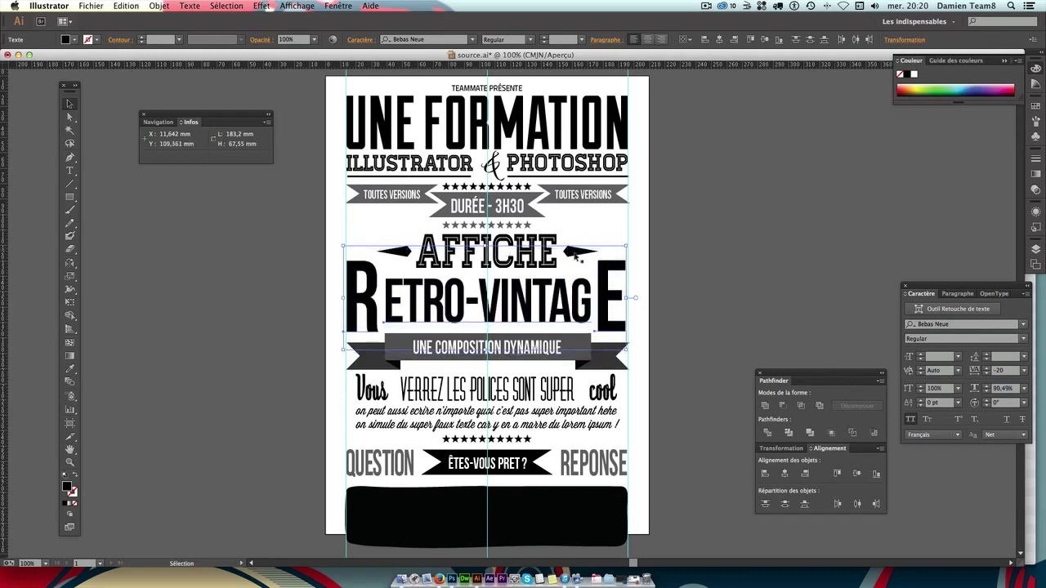
{"action": "key", "text": "Up"}
{"action": "key", "text": "Up"}
{"action": "key", "text": "Up"}
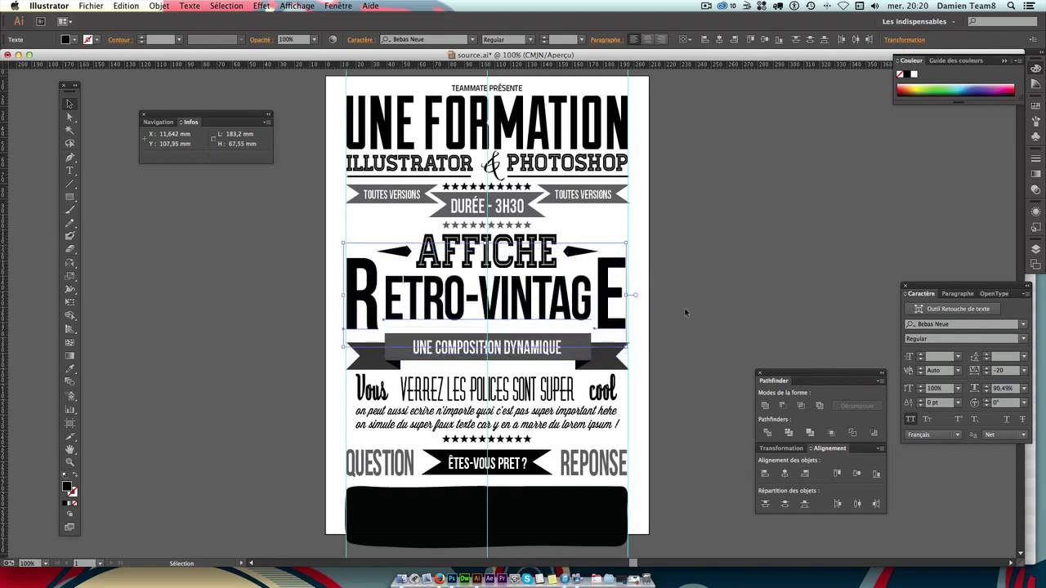
{"action": "left_click", "coordinate": [694, 311]}
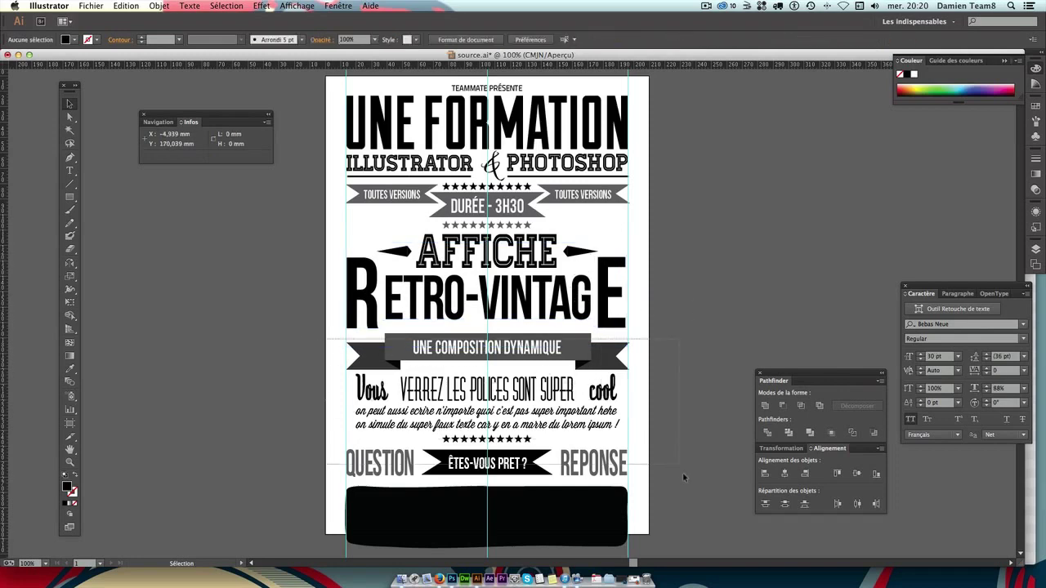
{"action": "left_click_drag", "start_coordinate": [319, 342], "coordinate": [685, 529]}
{"action": "key", "text": "Up"}
{"action": "key", "text": "Up"}
{"action": "key", "text": "Up"}
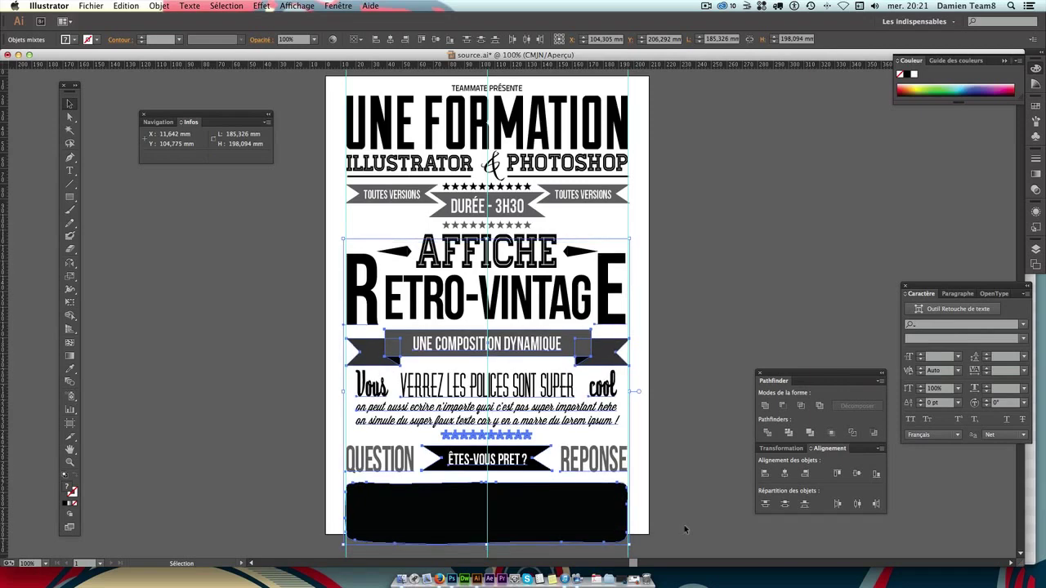
{"action": "key", "text": "Up"}
{"action": "key", "text": "Up"}
{"action": "key", "text": "Up"}
{"action": "key", "text": "Up"}
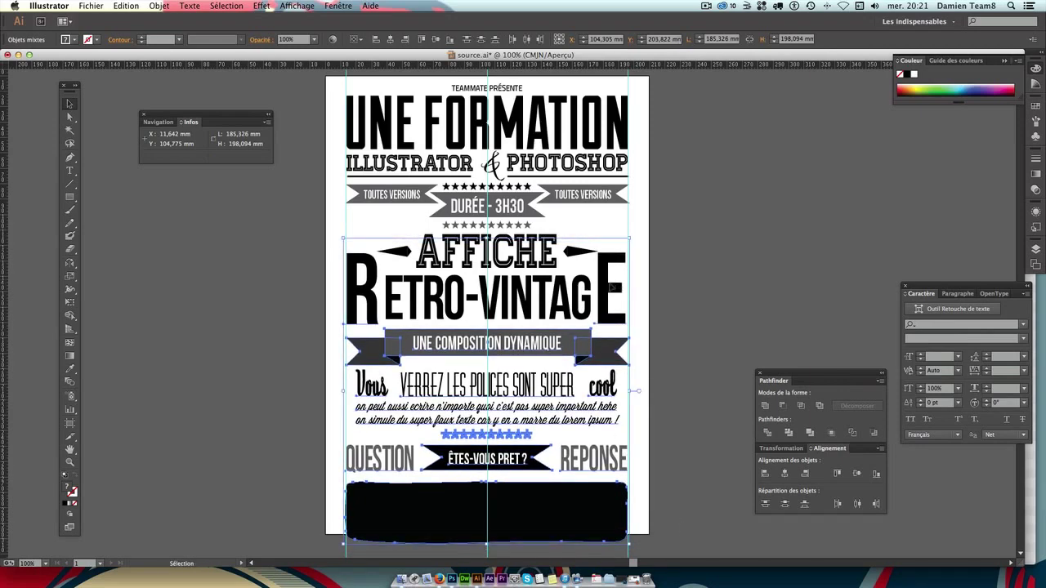
Nudge the ribbon-to-banner objects down two steps, then reselect the RETRO-VINTAGE group.
{"action": "key", "text": "a"}
{"action": "key", "text": "Down"}
{"action": "key", "text": "Down"}
{"action": "key", "text": "Down"}
{"action": "key", "text": "Down"}
{"action": "key", "text": "Down"}
{"action": "key", "text": "Down"}
{"action": "key", "text": "Down"}
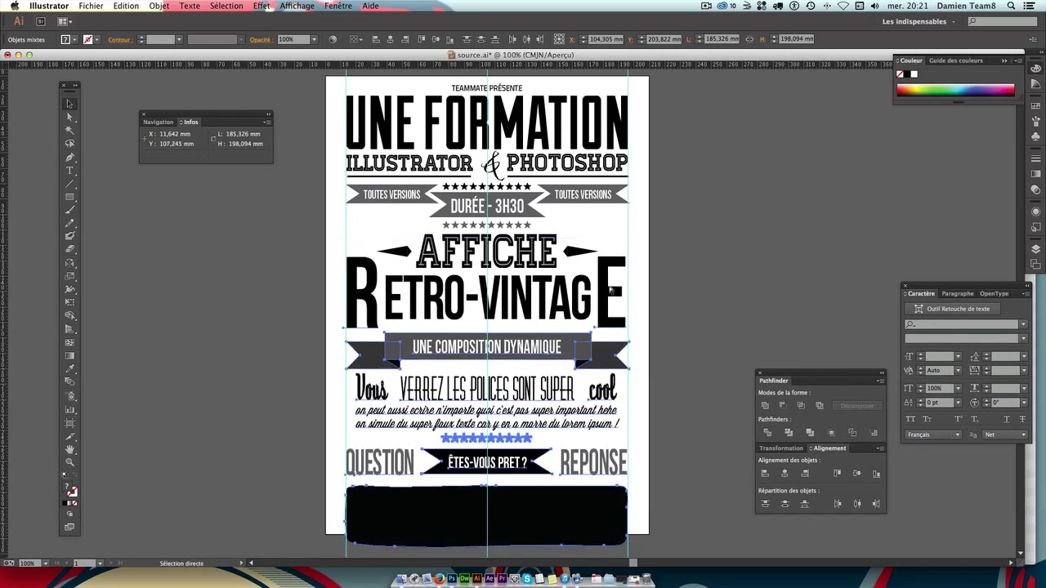
{"action": "key", "text": "Down"}
{"action": "left_click", "coordinate": [610, 290]}
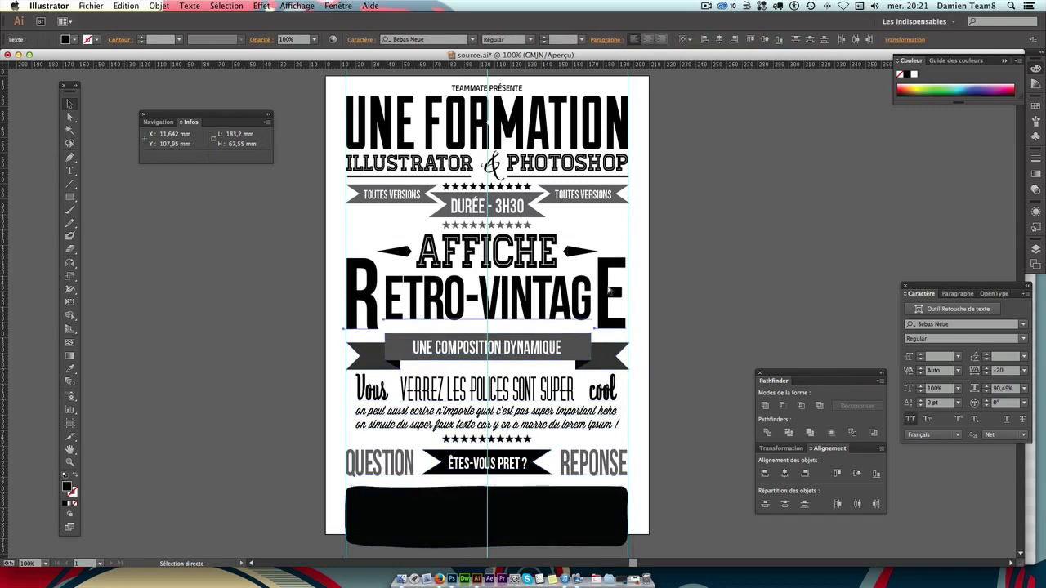
{"action": "key", "text": "v"}
{"action": "left_click", "coordinate": [609, 290]}
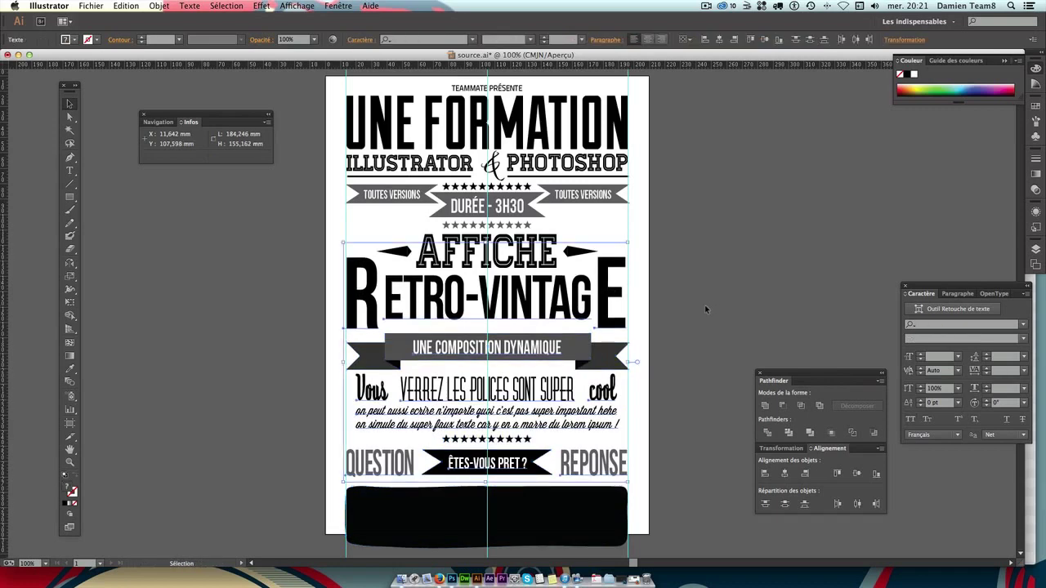
{"action": "key", "text": "a"}
{"action": "key", "text": "v"}
Select the ribbon-to-black-shape block without the AFFICHE group and nudge it up three steps.
{"action": "left_click_drag", "start_coordinate": [315, 340], "coordinate": [663, 473]}
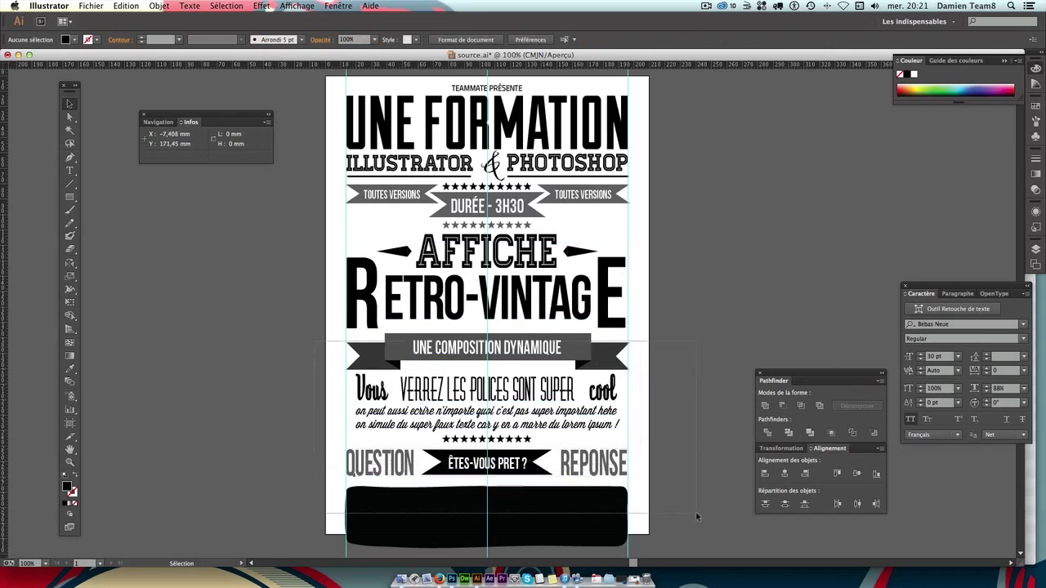
{"action": "left_click_drag", "start_coordinate": [663, 468], "coordinate": [681, 539]}
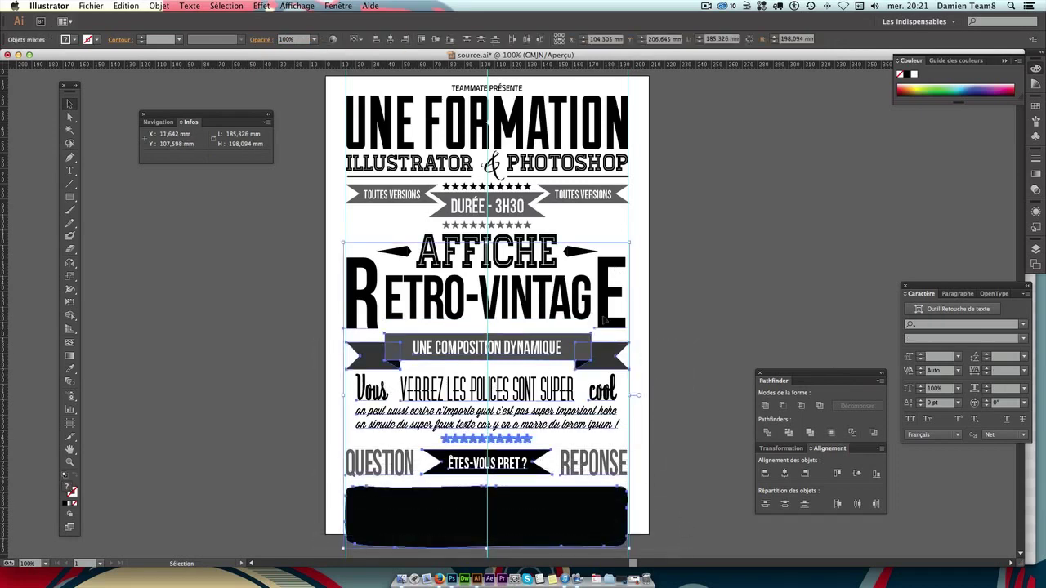
{"action": "left_click", "coordinate": [347, 311], "text": "shift"}
{"action": "left_click", "coordinate": [357, 308], "text": "shift"}
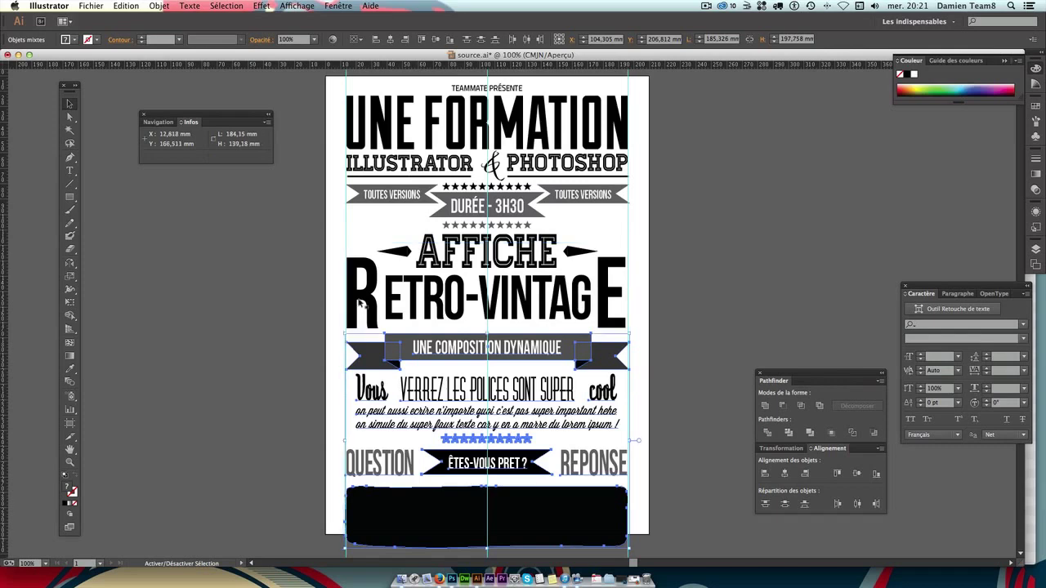
{"action": "key", "text": "Up"}
{"action": "key", "text": "Up"}
{"action": "key", "text": "Up"}
{"action": "key", "text": "Up"}
{"action": "key", "text": "Up"}
{"action": "key", "text": "Up"}
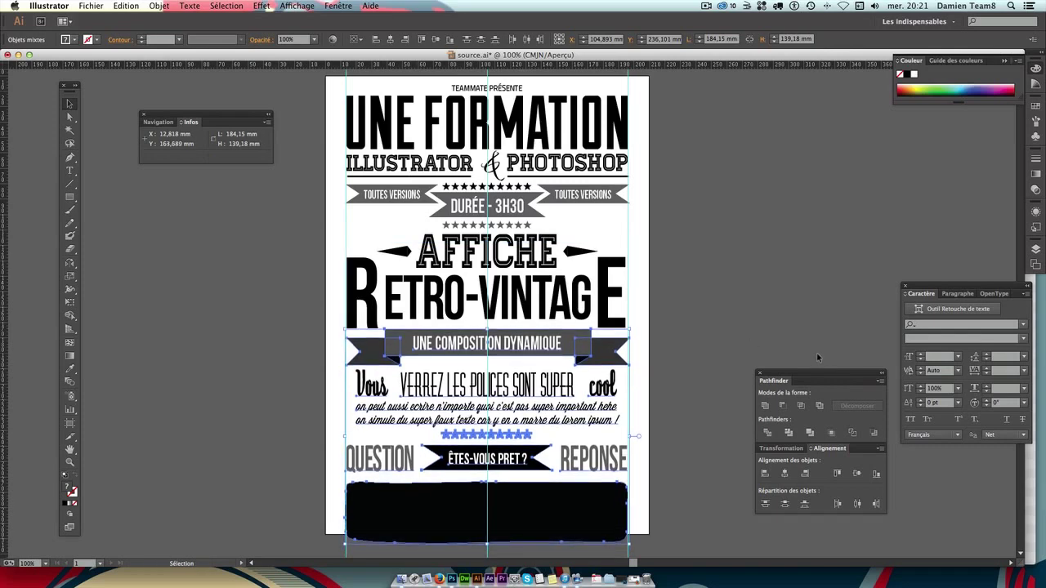
{"action": "key", "text": "Up"}
{"action": "key", "text": "Up"}
{"action": "key", "text": "Up"}
{"action": "key", "text": "Up"}
{"action": "key", "text": "Up"}
{"action": "key", "text": "Up"}
{"action": "key", "text": "Up"}
{"action": "key", "text": "Up"}
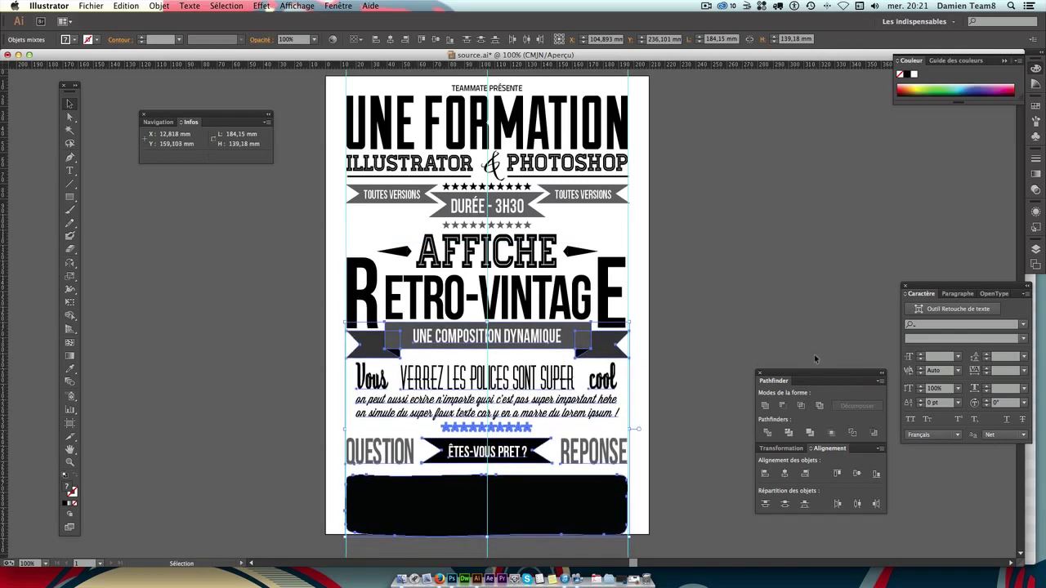
{"action": "key", "text": "Up"}
{"action": "key", "text": "Up"}
{"action": "left_click", "coordinate": [760, 300]}
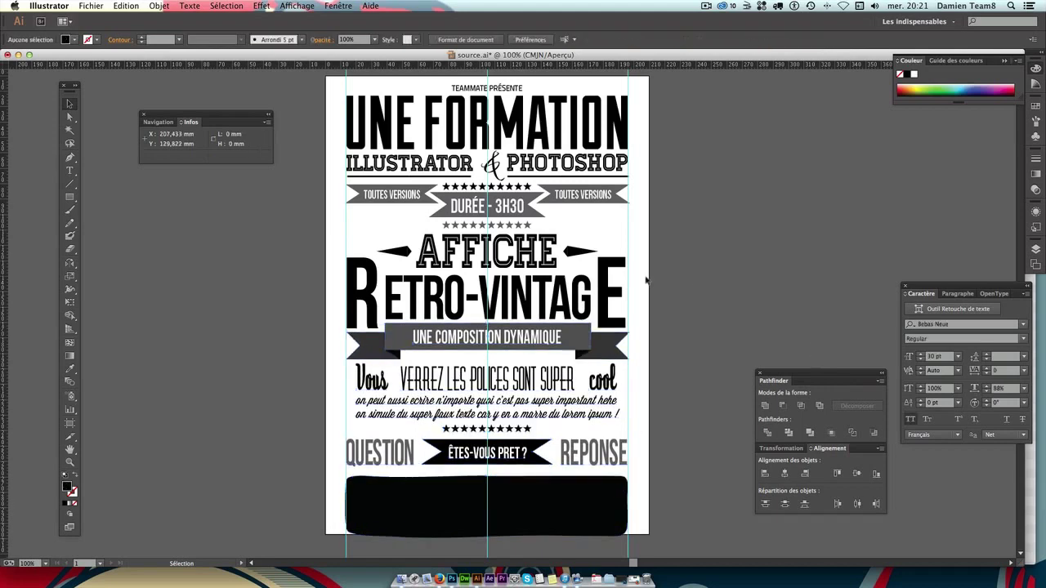
{"action": "scroll", "coordinate": [482, 417], "scroll_direction": "left", "scroll_amount": 1}
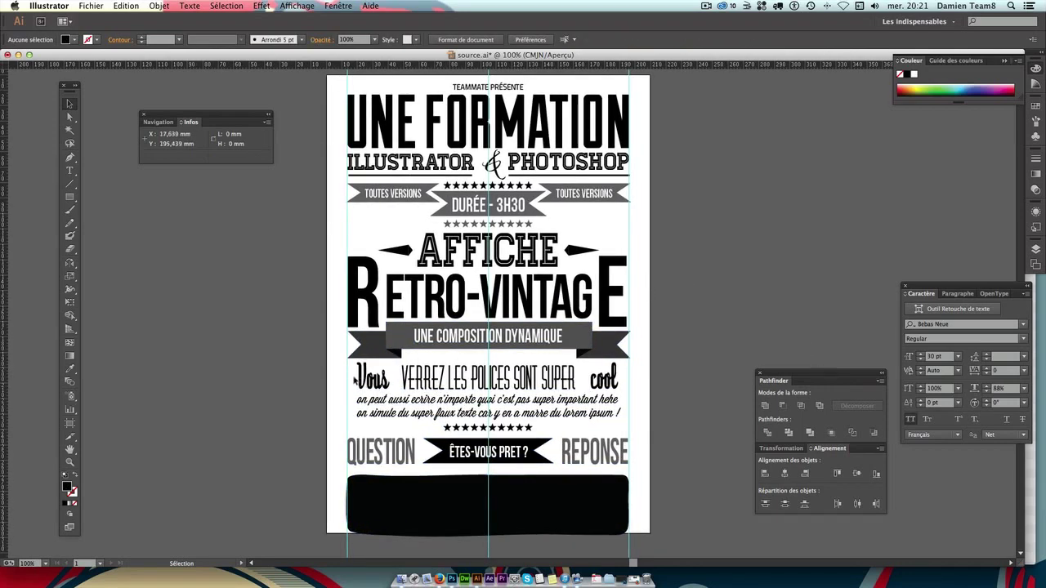
Select the words Vous and cool together and scale them slightly smaller.
{"action": "left_click", "coordinate": [359, 377]}
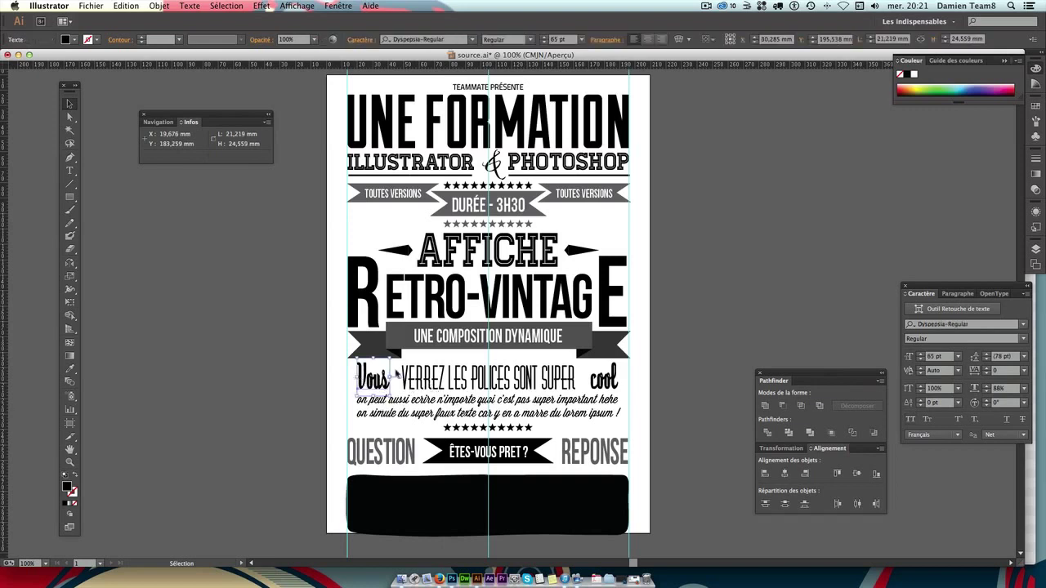
{"action": "double_click", "coordinate": [359, 363]}
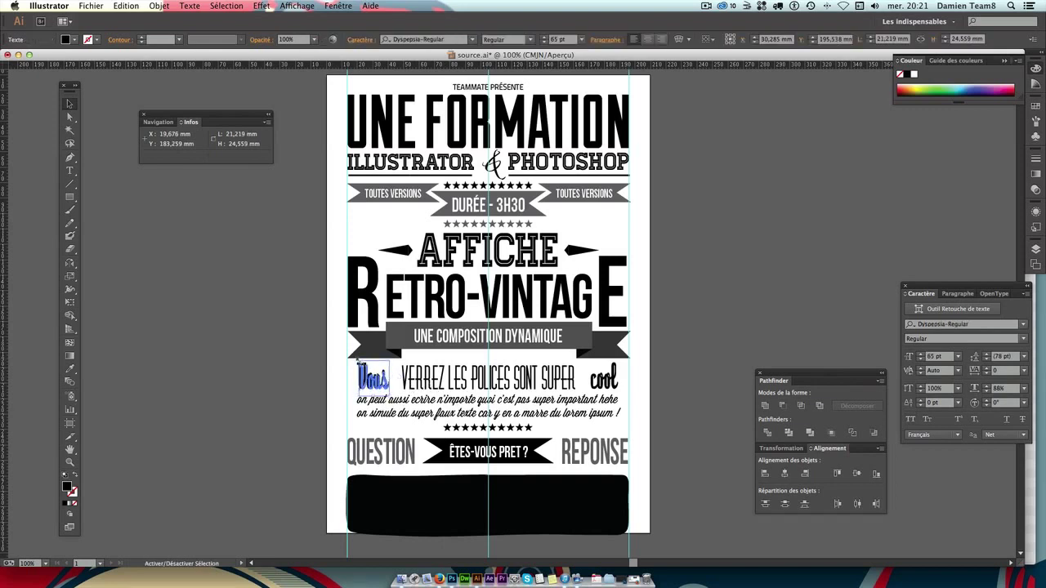
{"action": "key", "text": "Escape"}
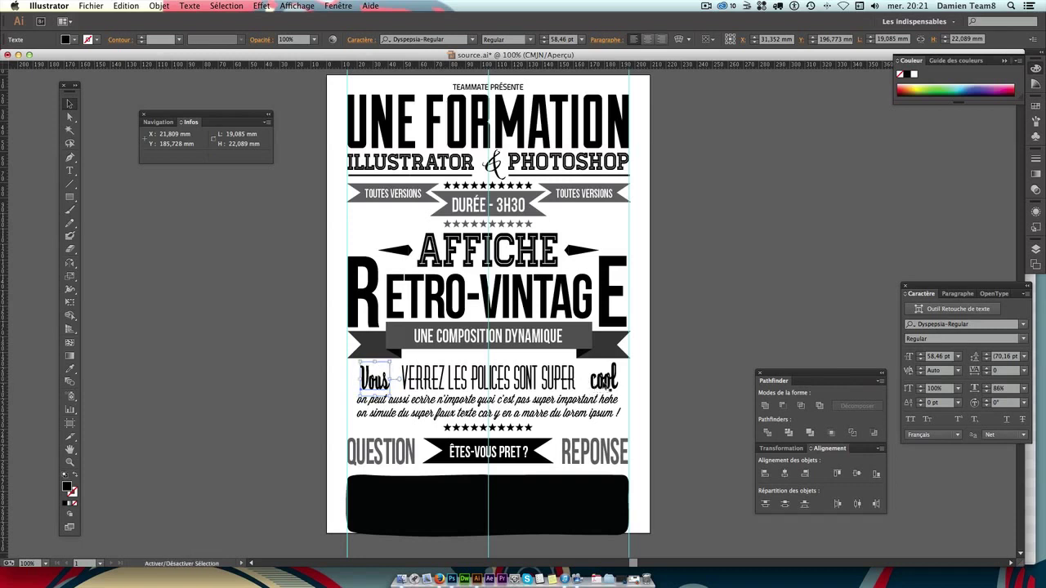
{"action": "left_click", "coordinate": [609, 383], "text": "shift"}
{"action": "left_click", "coordinate": [614, 378]}
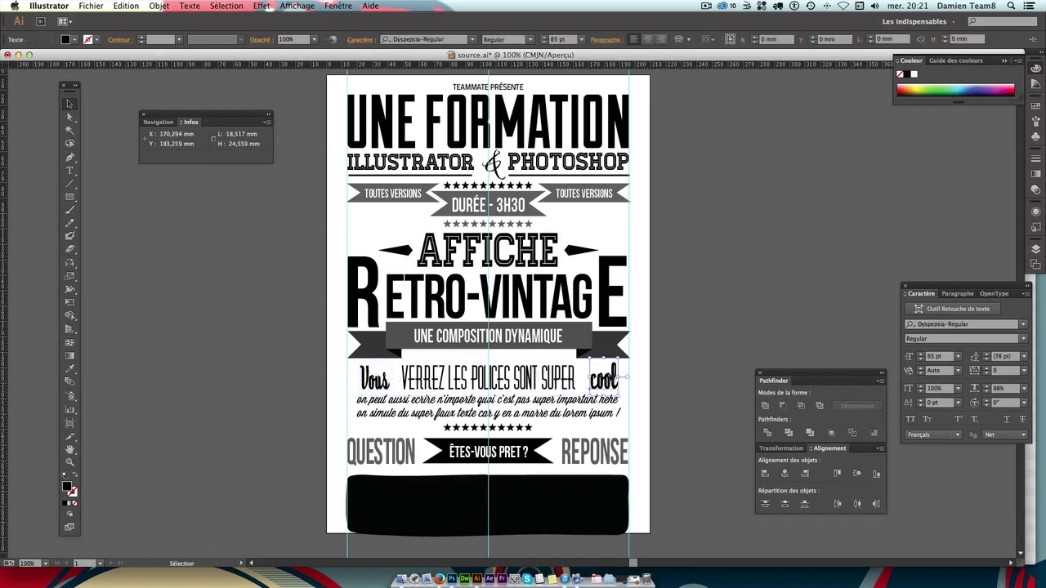
{"action": "left_click", "coordinate": [375, 379]}
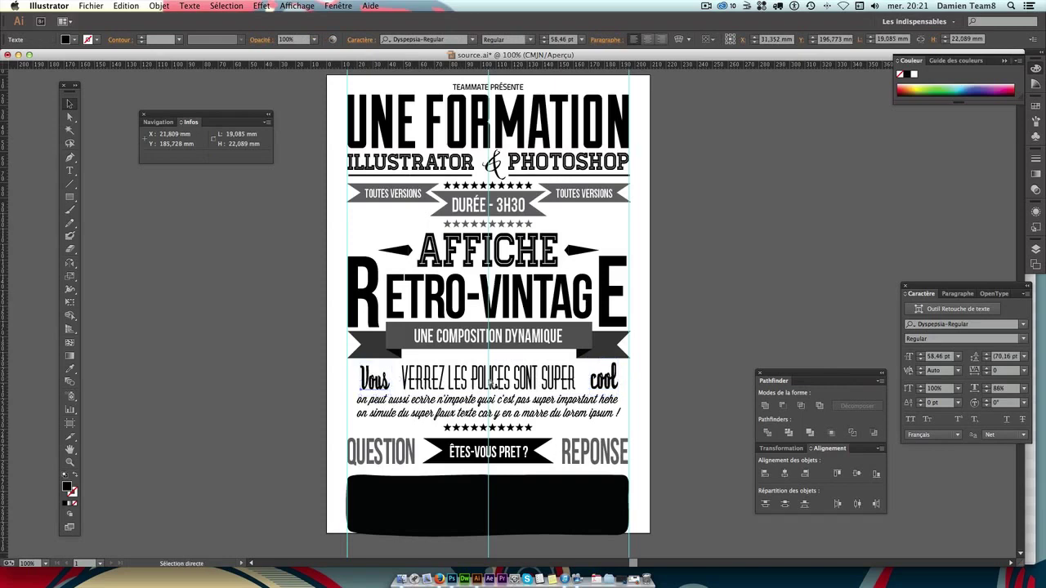
{"action": "left_click", "coordinate": [687, 358]}
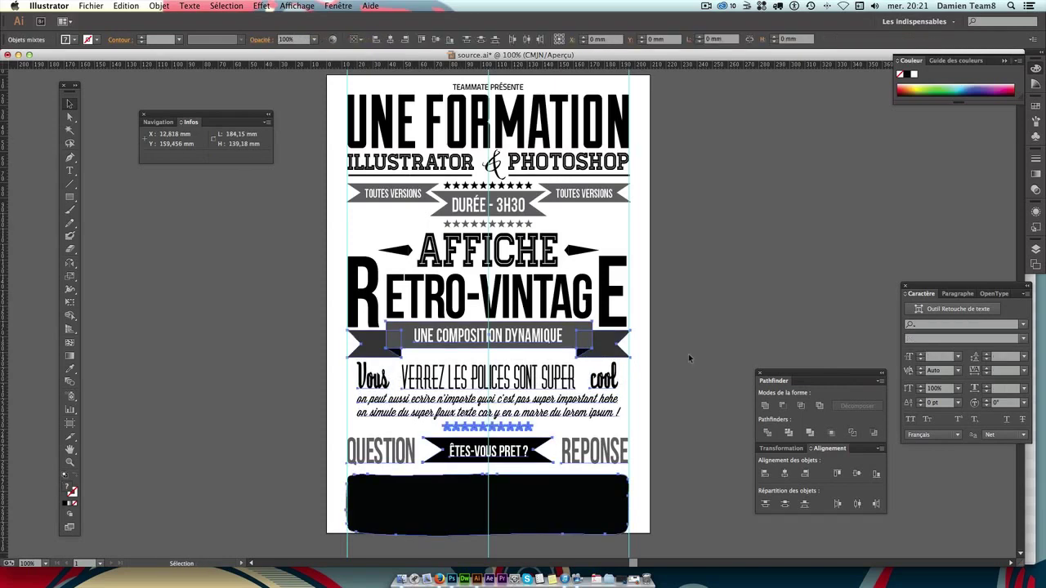
{"action": "key", "text": "ctrl+z"}
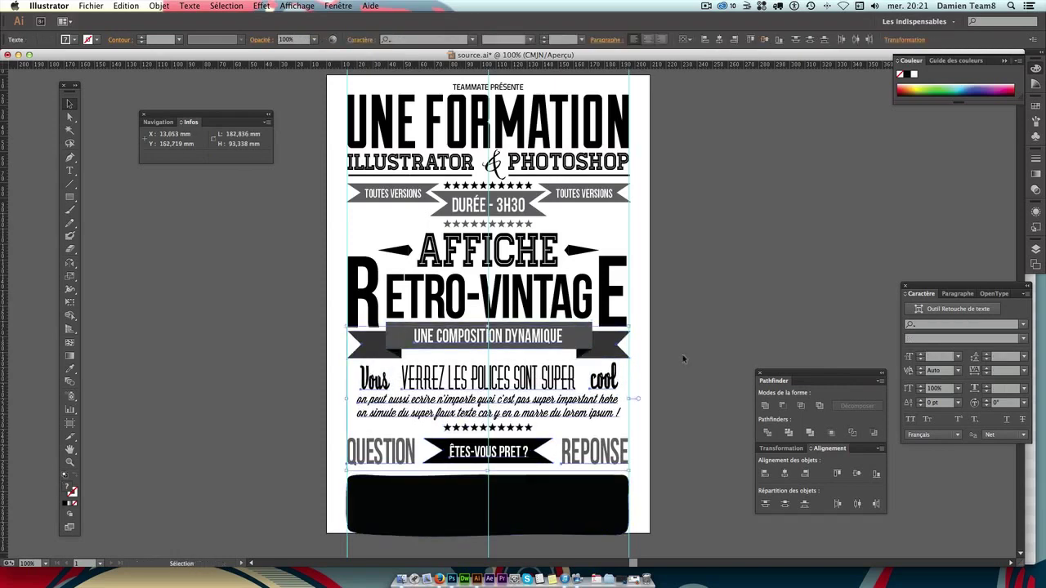
{"action": "left_click", "coordinate": [372, 379]}
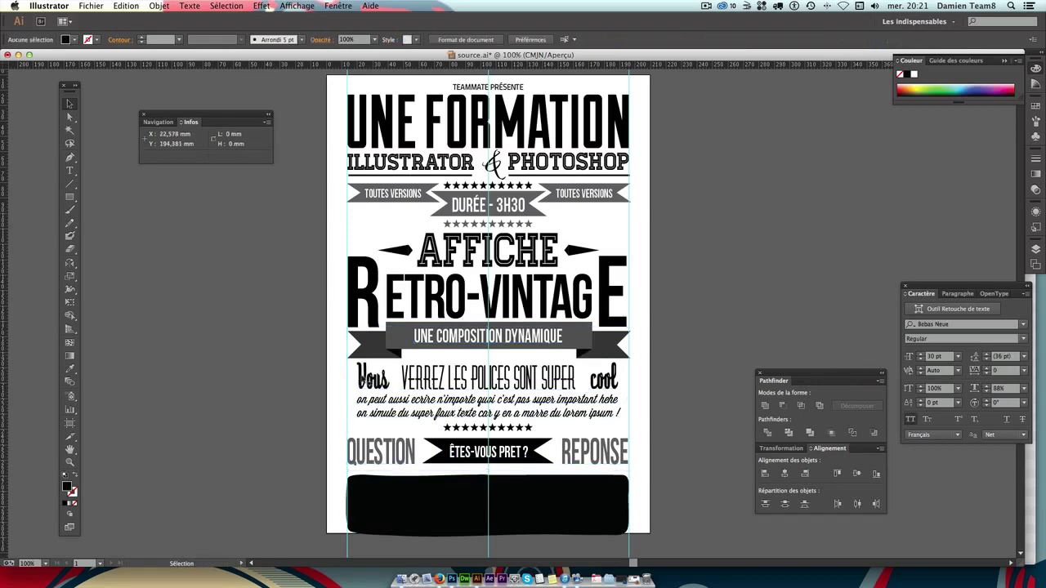
{"action": "left_click", "coordinate": [624, 374], "text": "shift"}
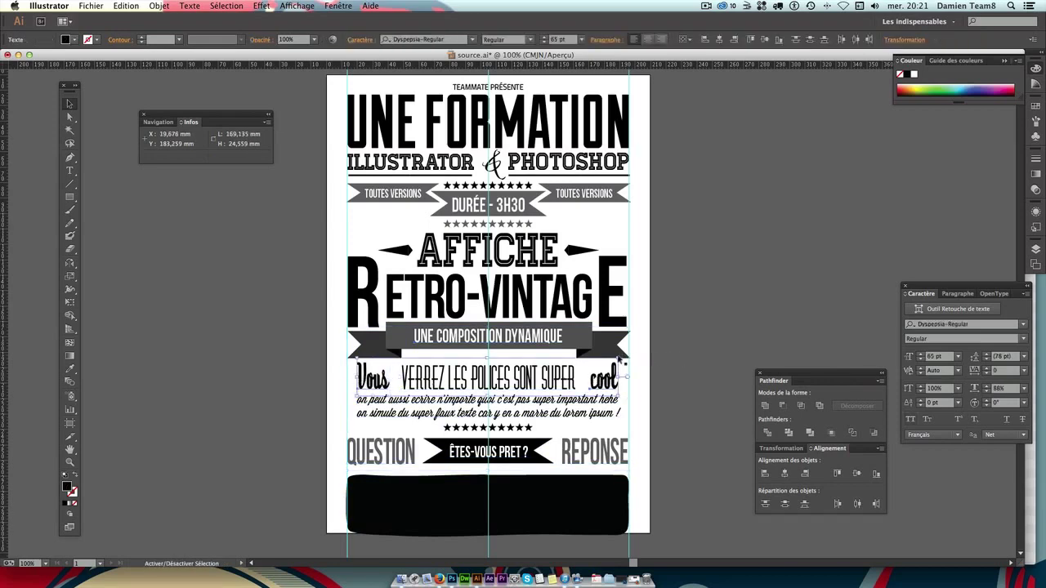
{"action": "left_click_drag", "start_coordinate": [625, 376], "coordinate": [615, 377]}
Move cool right so it sits after SUPER, then check the Vous-to-cool line.
{"action": "key", "text": "Escape"}
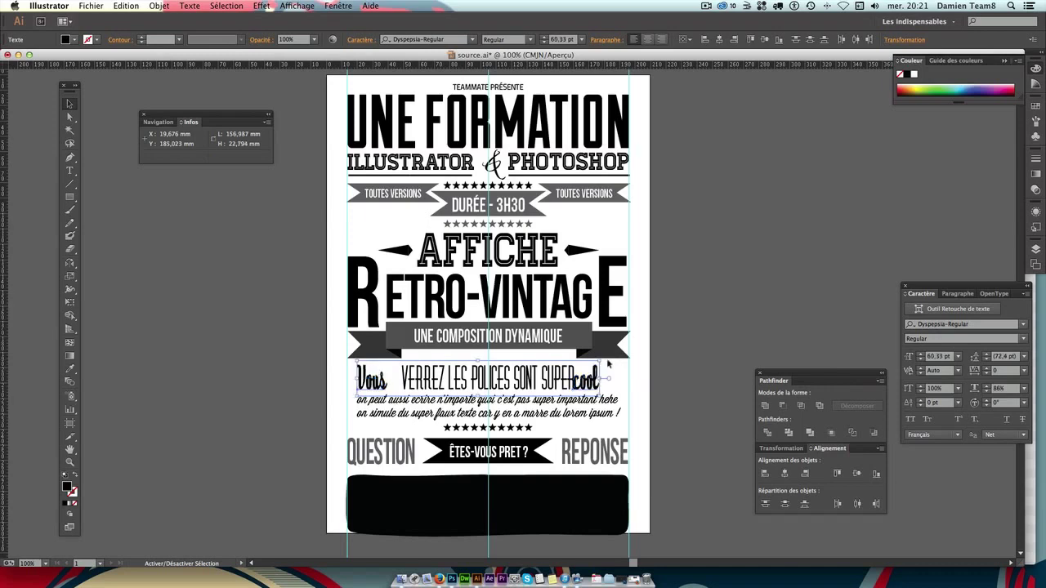
{"action": "left_click", "coordinate": [676, 359]}
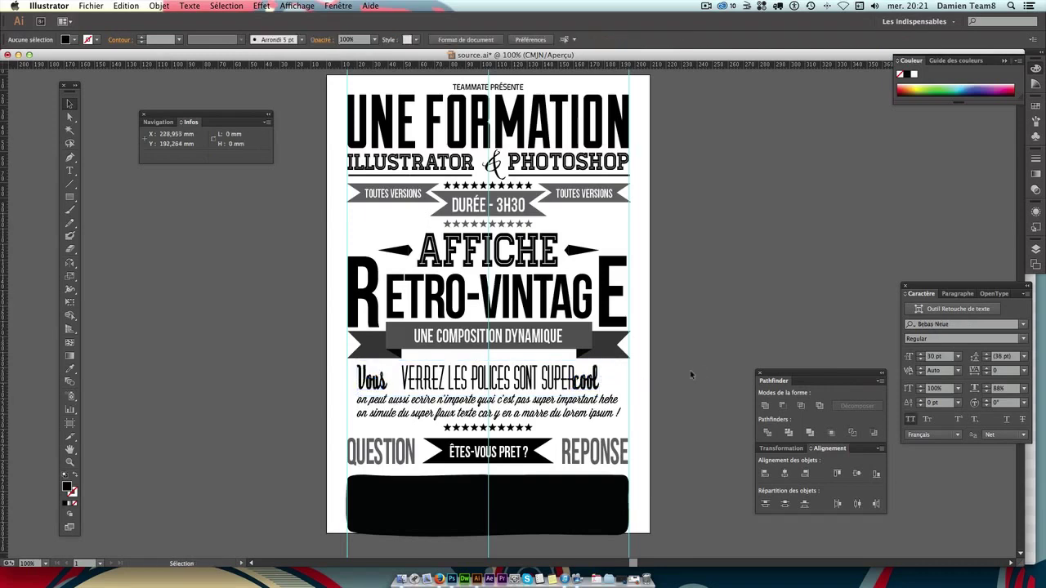
{"action": "left_click_drag", "start_coordinate": [595, 381], "coordinate": [609, 381]}
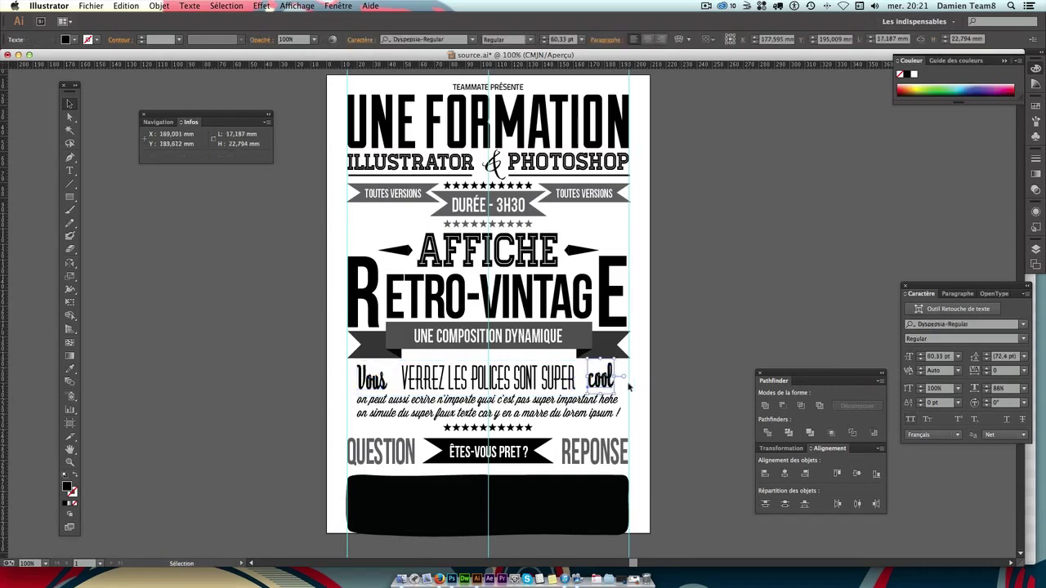
{"action": "left_click", "coordinate": [676, 374]}
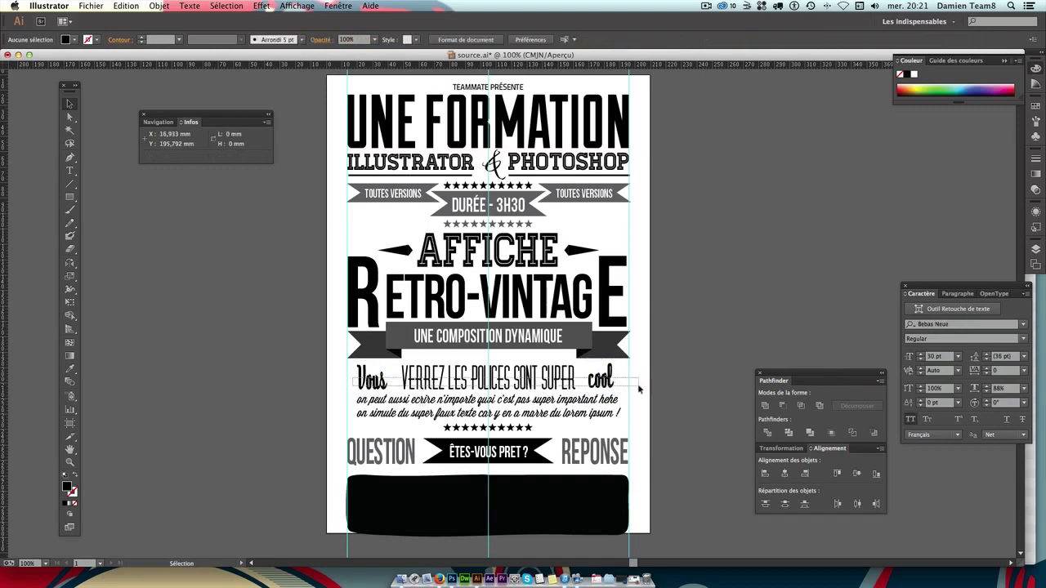
{"action": "left_click_drag", "start_coordinate": [353, 383], "coordinate": [637, 390]}
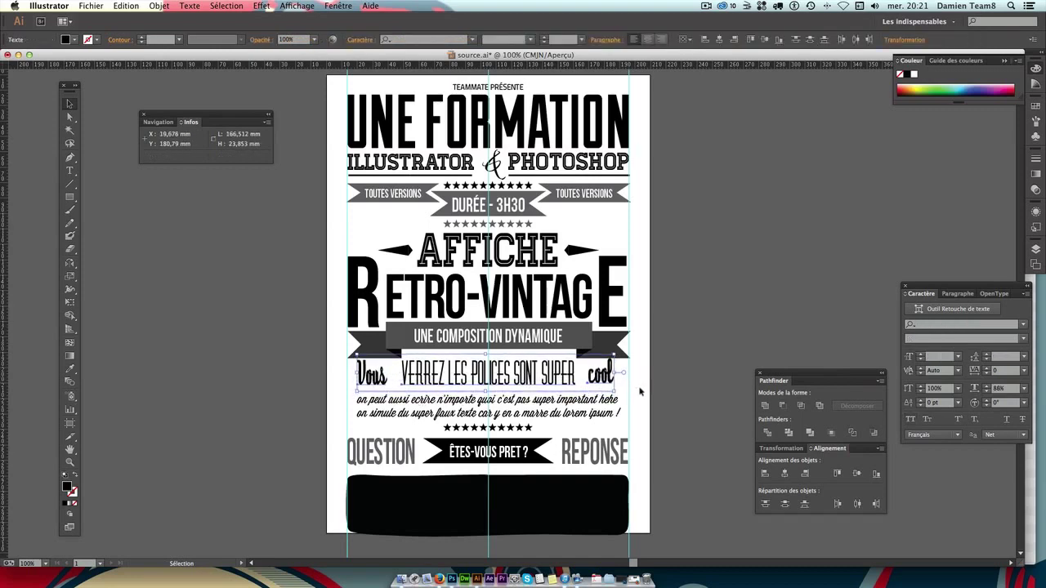
{"action": "left_click", "coordinate": [653, 393]}
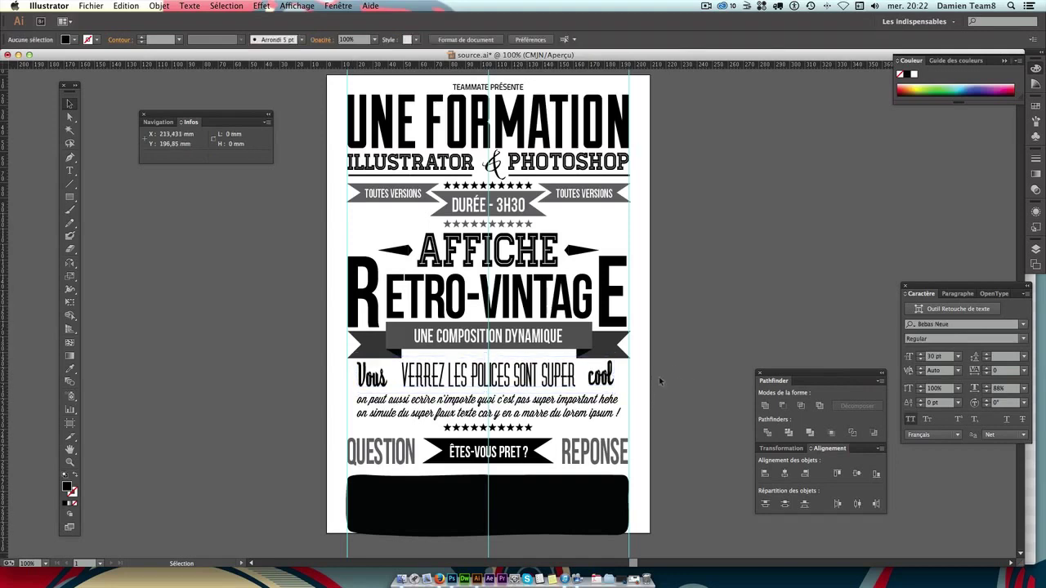
{"action": "scroll", "coordinate": [674, 382], "scroll_direction": "up", "scroll_amount": 1}
Marquee-select the stars, question row and black banner and nudge them upward.
{"action": "left_click", "coordinate": [533, 390]}
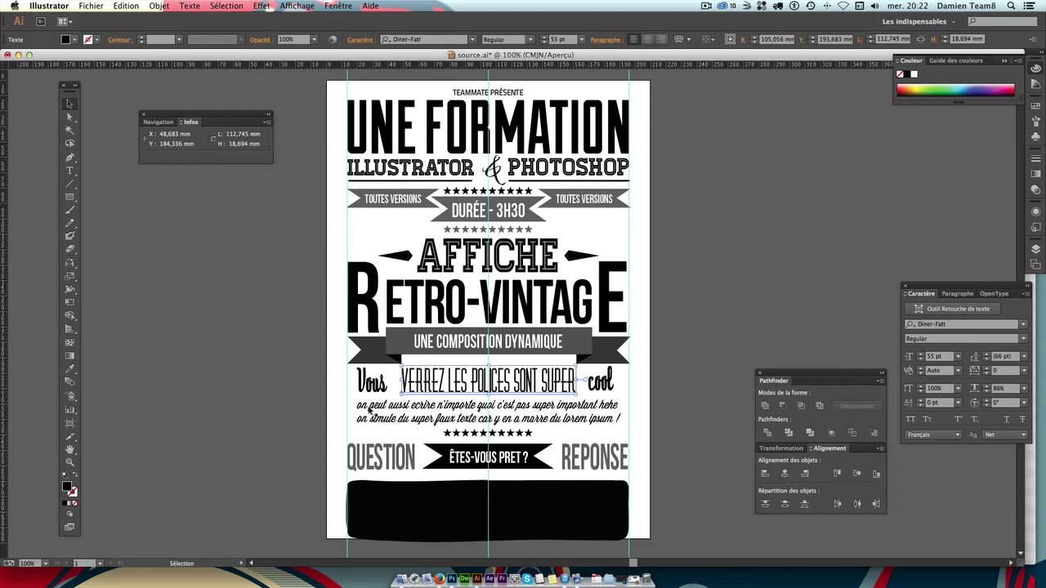
{"action": "left_click", "coordinate": [374, 412]}
{"action": "left_click", "coordinate": [683, 392]}
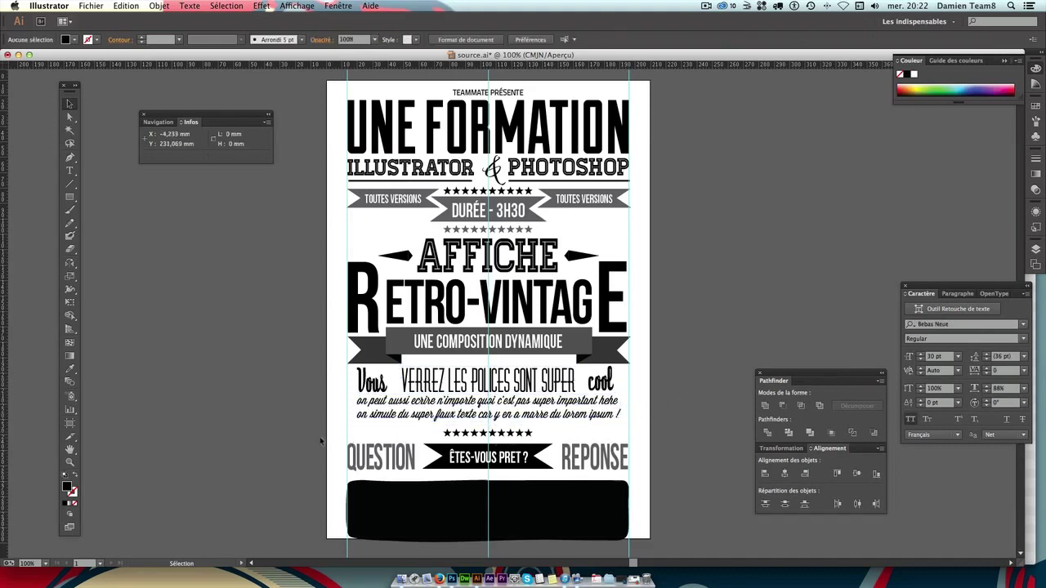
{"action": "left_click_drag", "start_coordinate": [322, 438], "coordinate": [690, 528]}
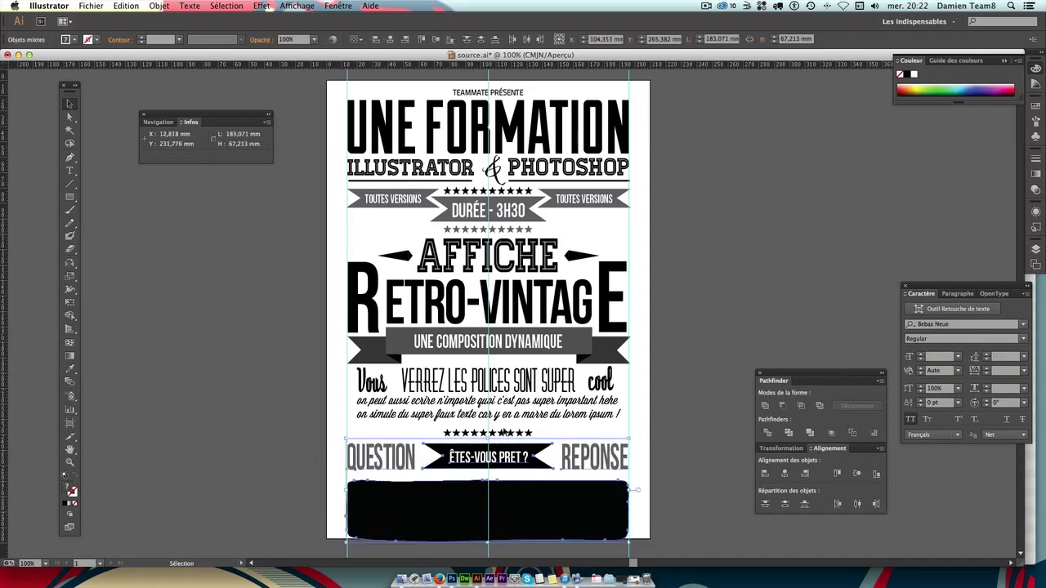
{"action": "left_click_drag", "start_coordinate": [326, 424], "coordinate": [661, 516]}
{"action": "key", "text": "Up"}
{"action": "key", "text": "Up"}
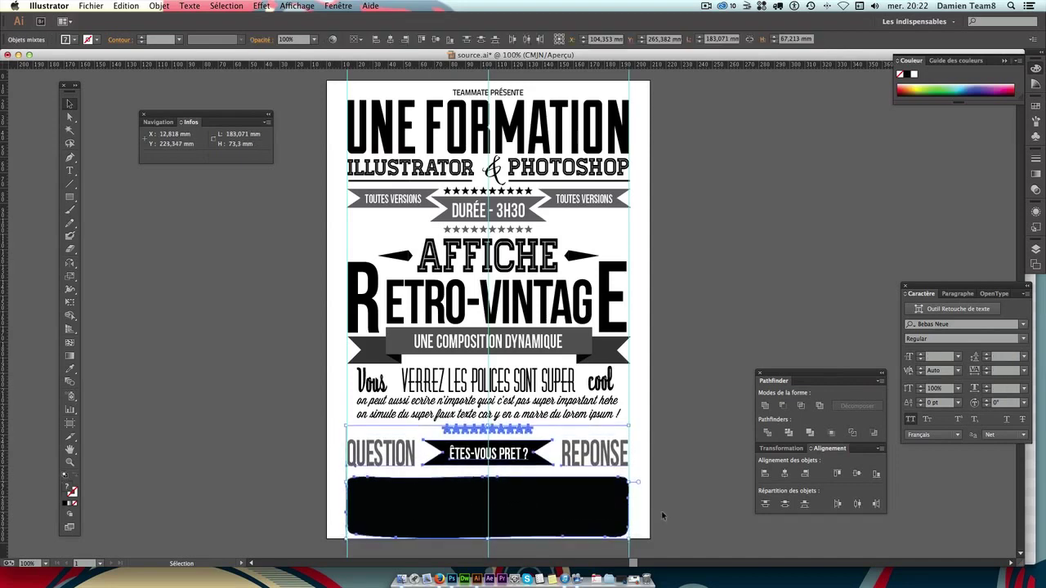
{"action": "key", "text": "Up"}
{"action": "key", "text": "Up"}
{"action": "key", "text": "Up"}
{"action": "key", "text": "Up"}
{"action": "key", "text": "Up"}
{"action": "key", "text": "Up"}
{"action": "left_click", "coordinate": [583, 491]}
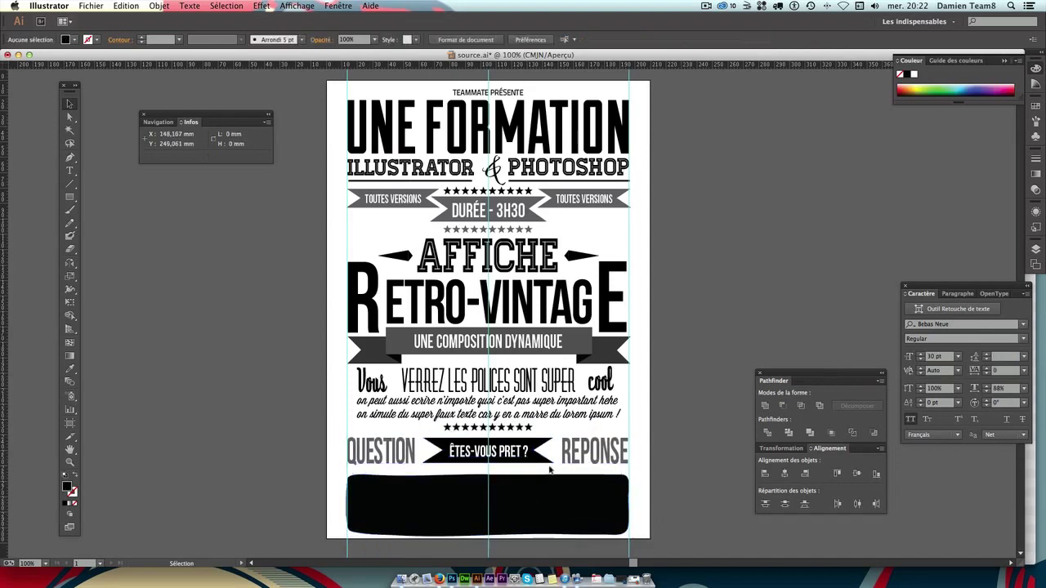
{"action": "key", "text": "Up"}
{"action": "key", "text": "Up"}
Nudge the QUESTION / ÊTES-VOUS PRET ? / REPONSE row up and set the black banner one step back down.
{"action": "key", "text": "Up"}
{"action": "key", "text": "Up"}
{"action": "key", "text": "Up"}
{"action": "key", "text": "Up"}
{"action": "key", "text": "Up"}
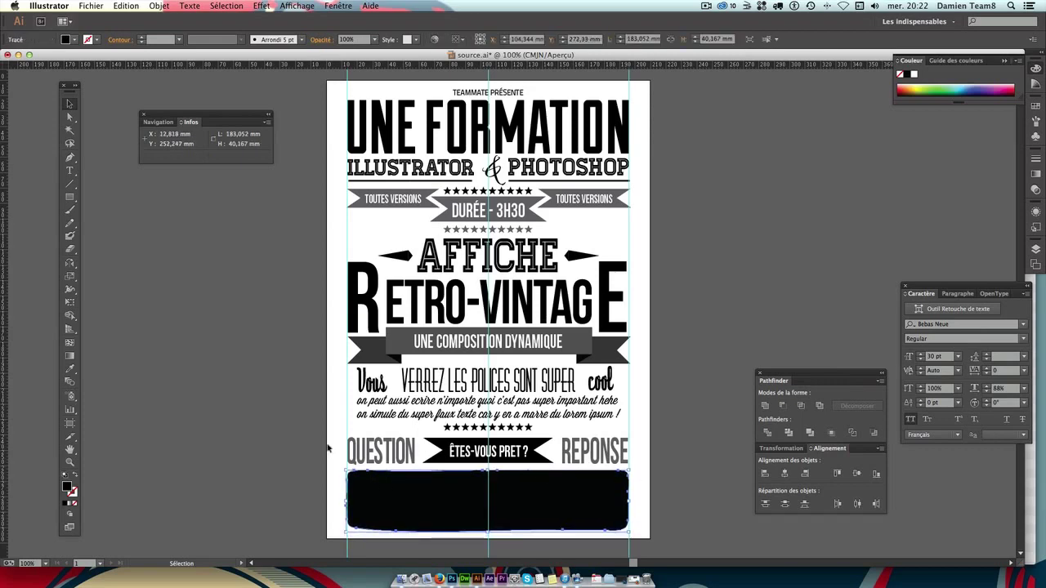
{"action": "left_click_drag", "start_coordinate": [613, 437], "coordinate": [681, 464]}
{"action": "key", "text": "Up"}
{"action": "key", "text": "Up"}
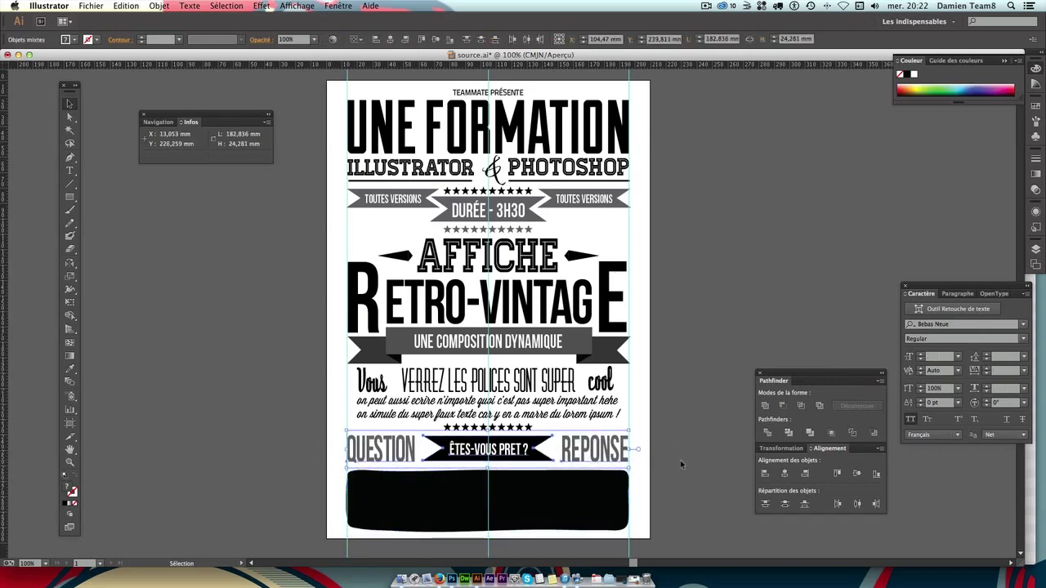
{"action": "key", "text": "Up"}
{"action": "key", "text": "Up"}
{"action": "left_click", "coordinate": [674, 457]}
{"action": "left_click", "coordinate": [386, 491]}
{"action": "key", "text": "Up"}
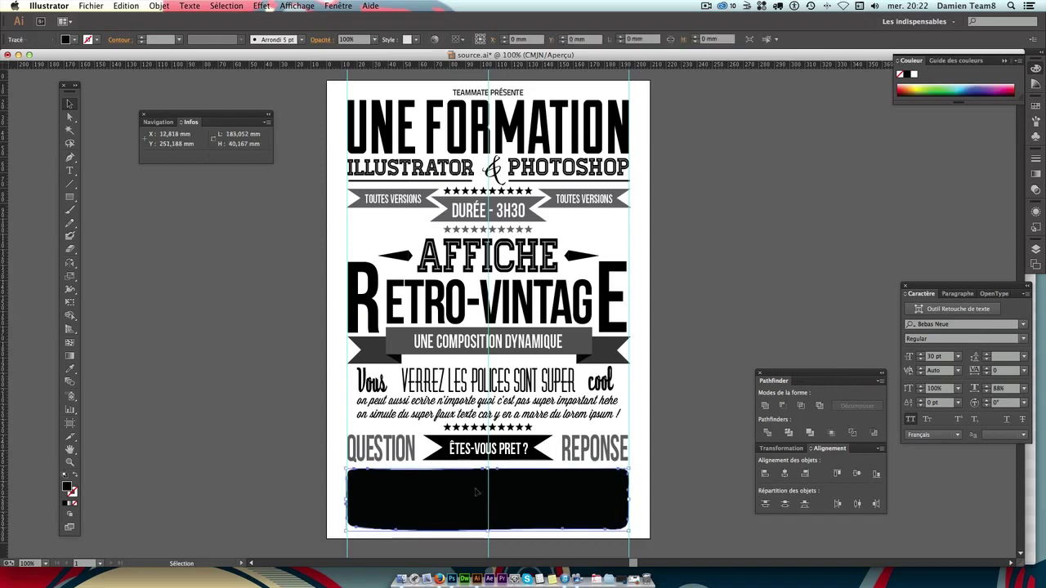
{"action": "key", "text": "Up"}
{"action": "key", "text": "Up"}
{"action": "key", "text": "Down"}
{"action": "left_click", "coordinate": [681, 476]}
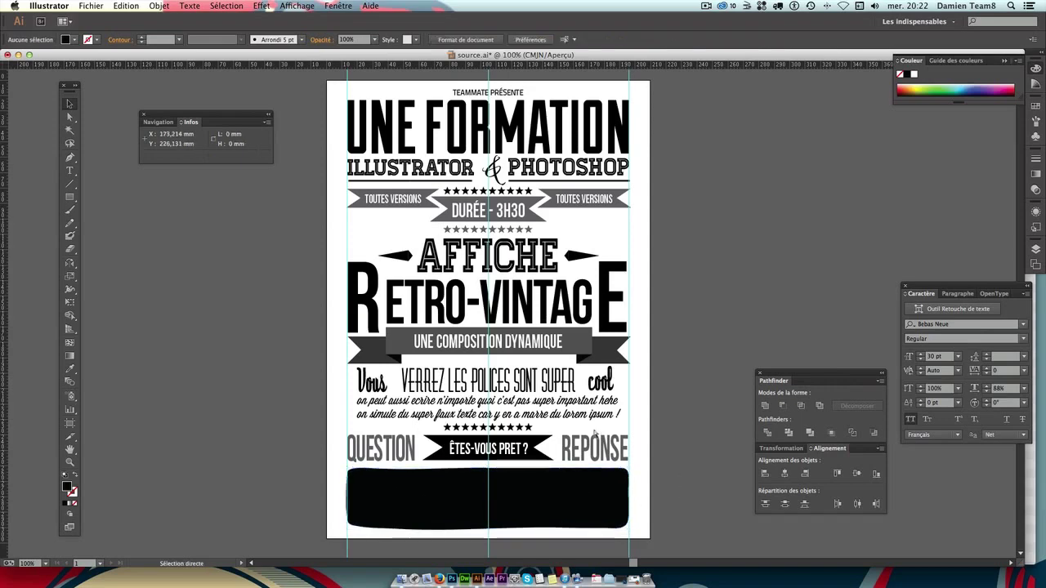
{"action": "key", "text": "ctrl+minus"}
{"action": "key", "text": "ctrl+minus"}
{"action": "key", "text": "ctrl+plus"}
{"action": "key", "text": "ctrl+plus"}
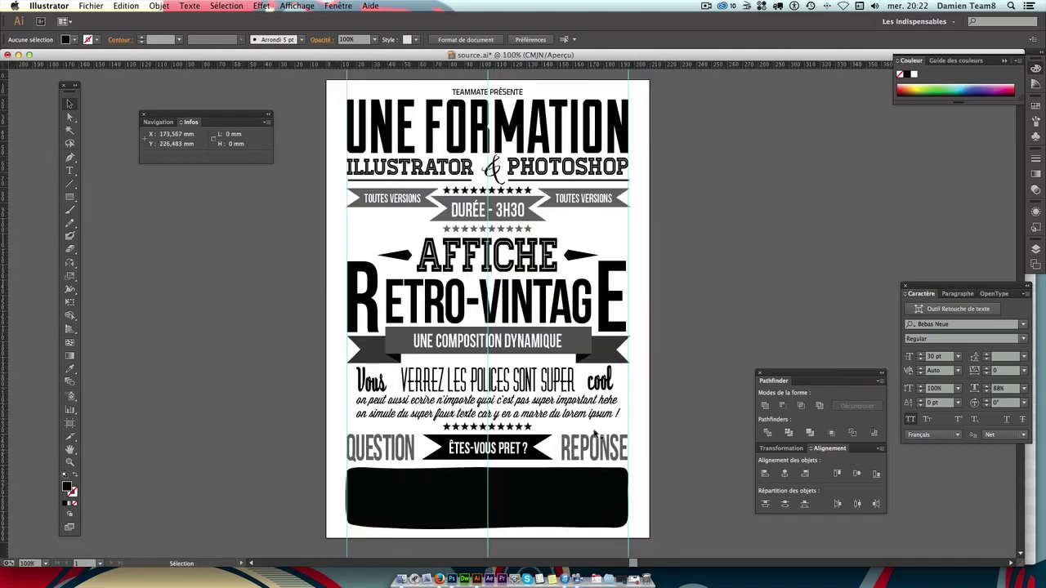
{"action": "scroll", "coordinate": [564, 408], "scroll_direction": "right", "scroll_amount": 2}
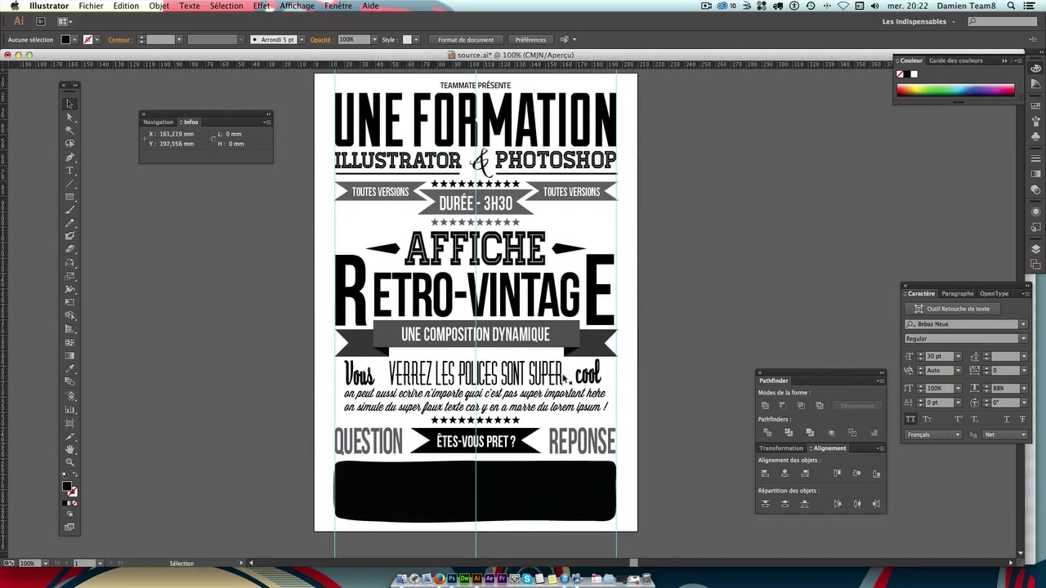
{"action": "left_click", "coordinate": [503, 96]}
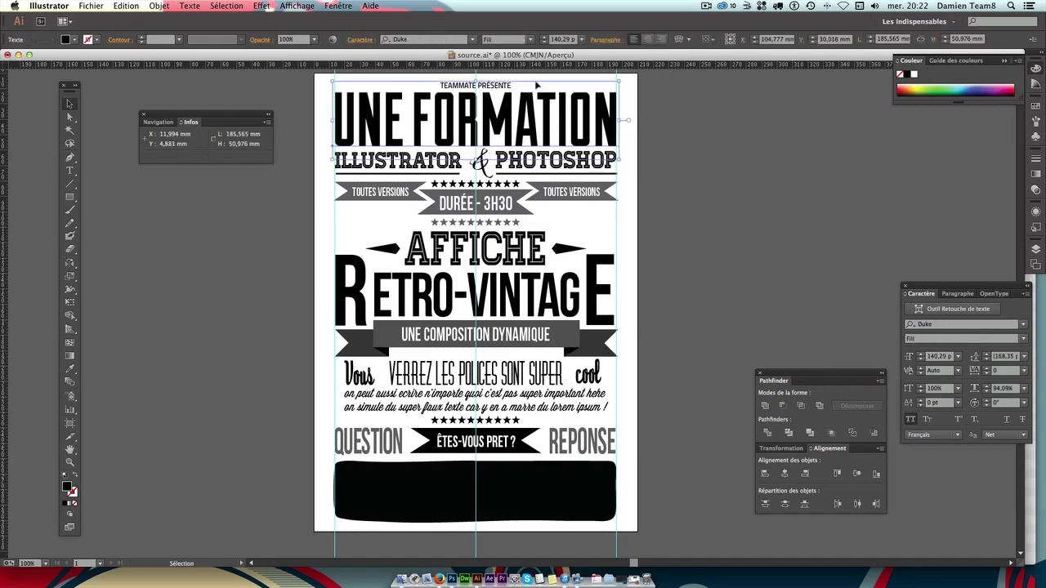
{"action": "double_click", "coordinate": [504, 85]}
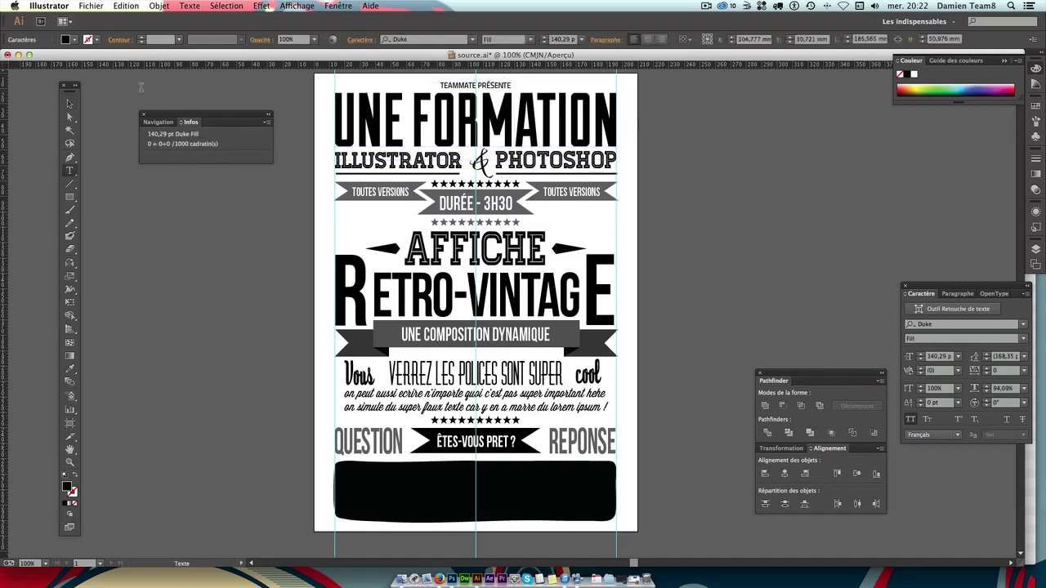
{"action": "key", "text": "Escape"}
{"action": "left_click", "coordinate": [160, 6]}
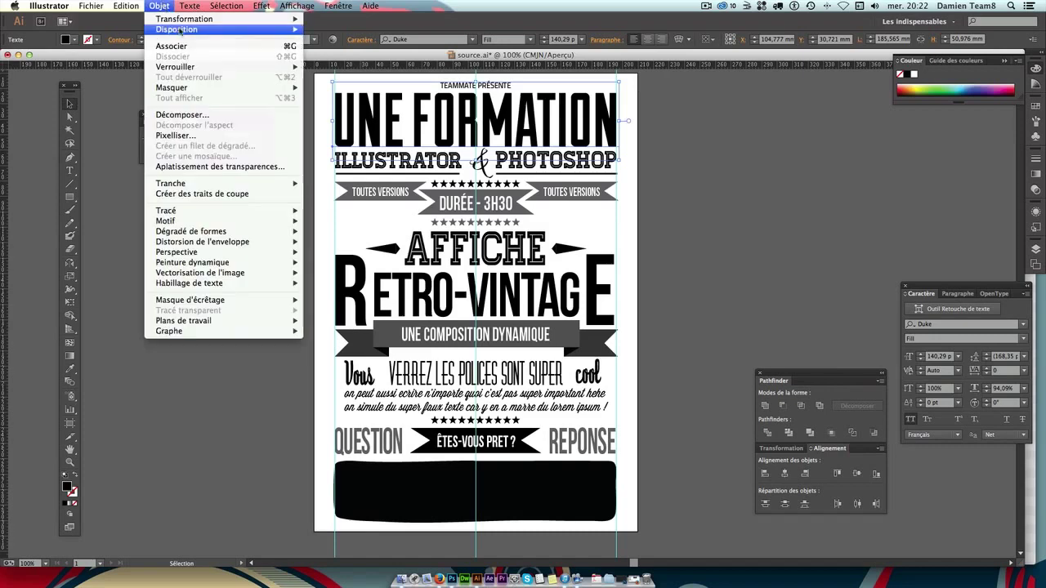
{"action": "left_click", "coordinate": [376, 61]}
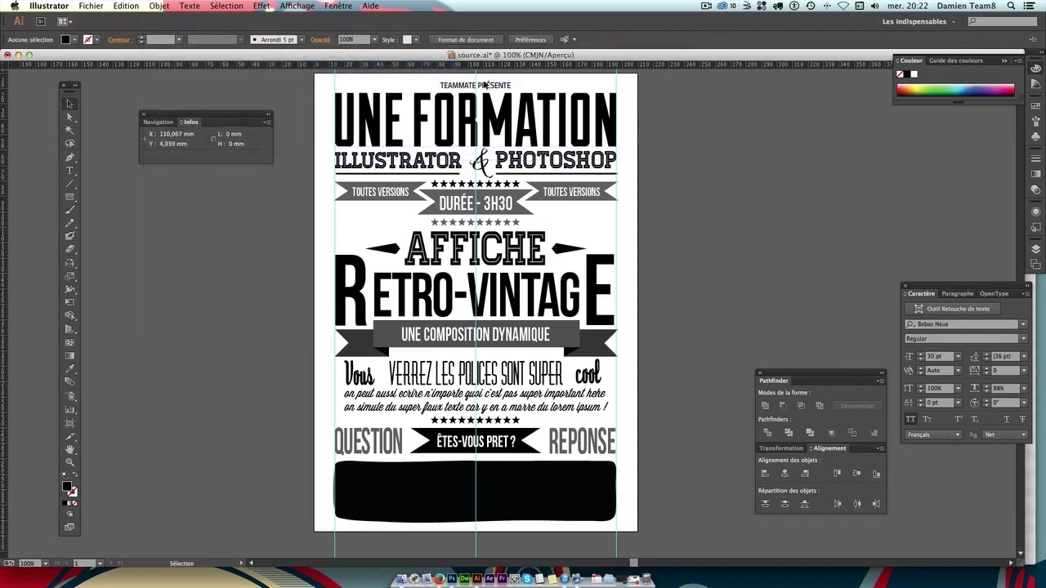
{"action": "left_click", "coordinate": [486, 85]}
{"action": "key", "text": "Up"}
{"action": "key", "text": "Up"}
{"action": "left_click", "coordinate": [709, 122]}
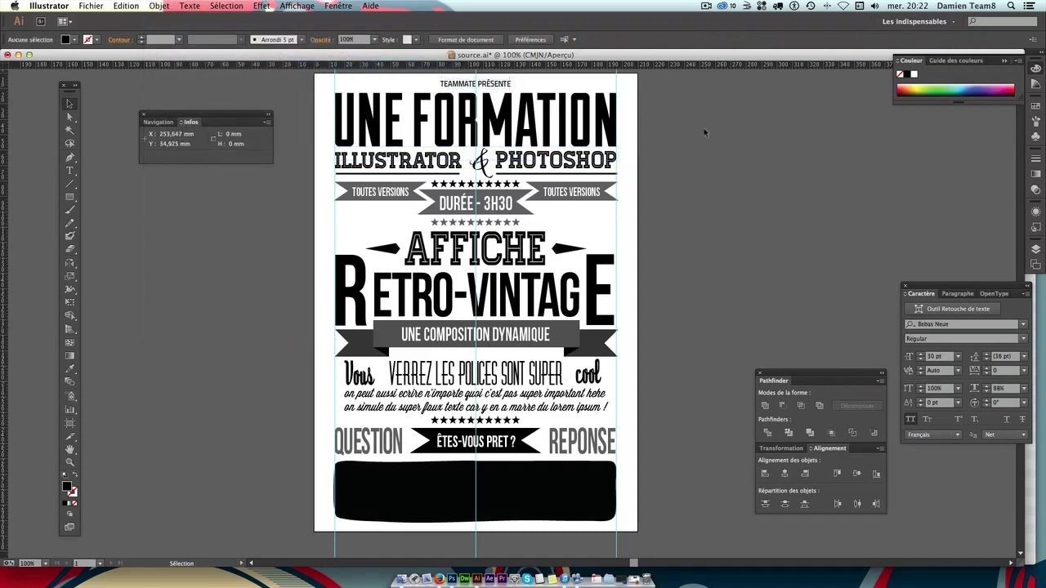
{"action": "left_click_drag", "start_coordinate": [306, 100], "coordinate": [667, 510]}
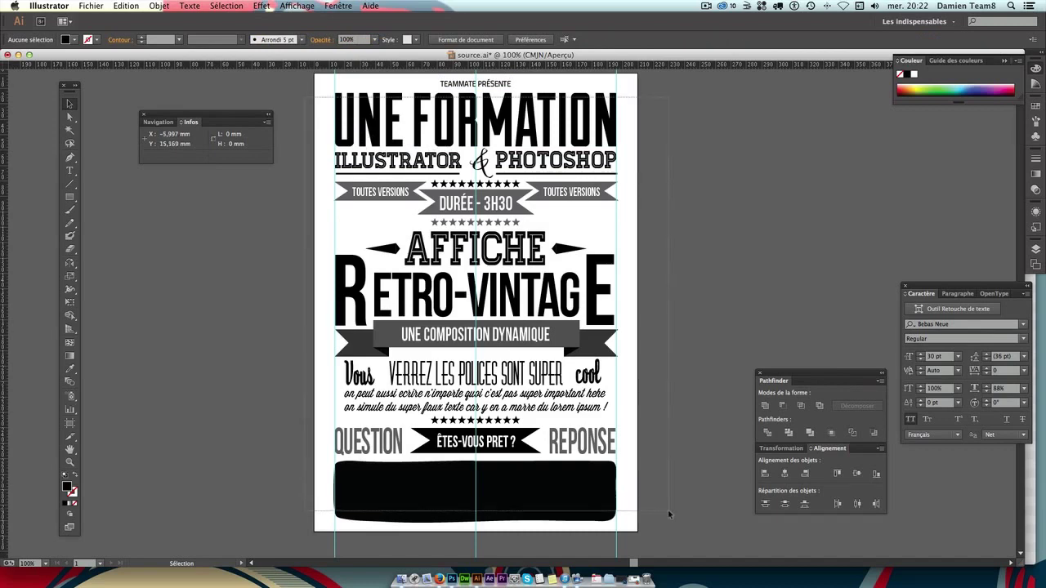
{"action": "left_click", "coordinate": [645, 367]}
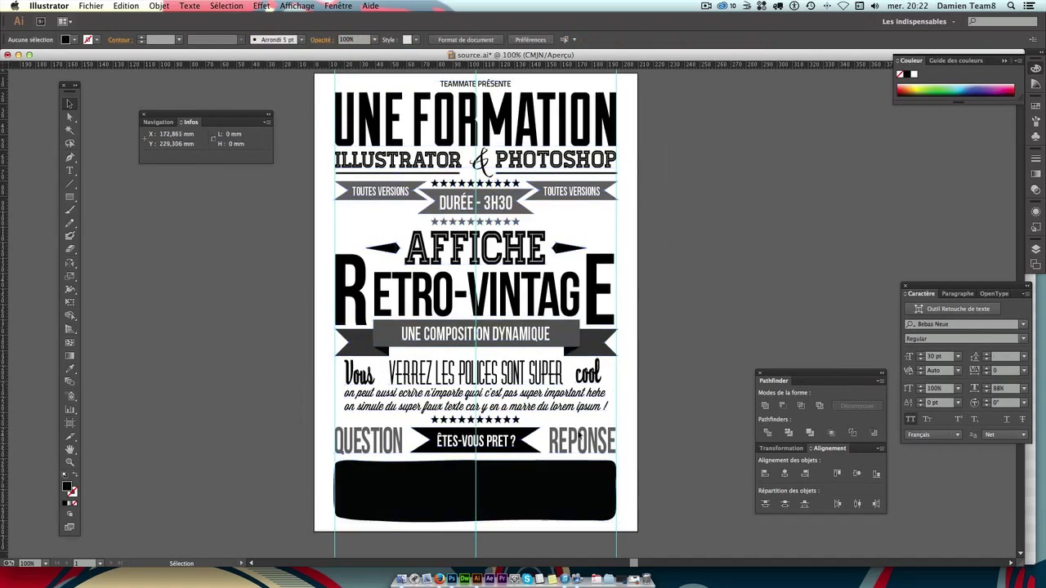
{"action": "left_click", "coordinate": [539, 492]}
{"action": "left_click", "coordinate": [702, 445]}
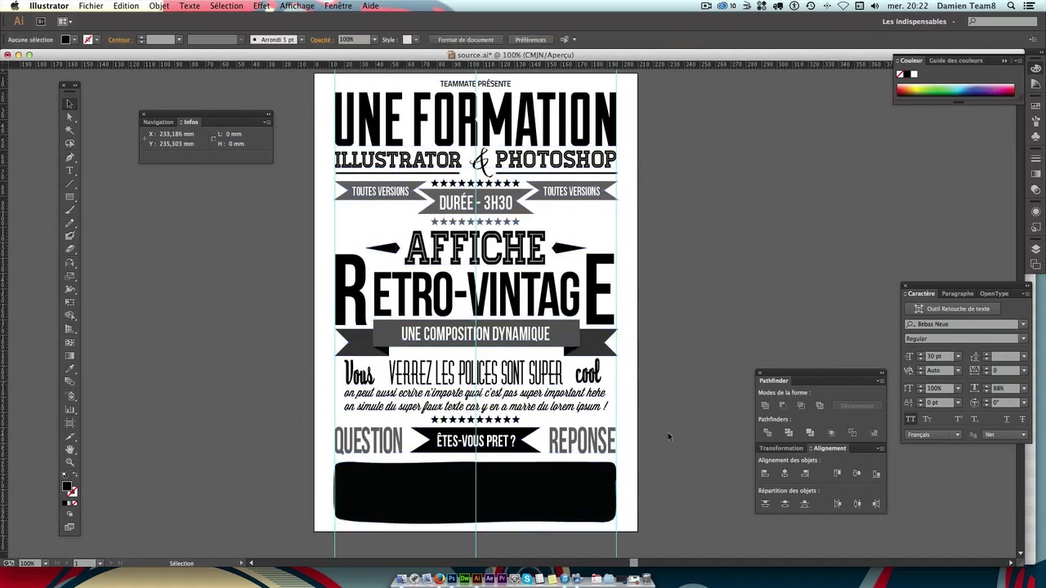
{"action": "key", "text": "ctrl+minus"}
{"action": "key", "text": "ctrl+plus"}
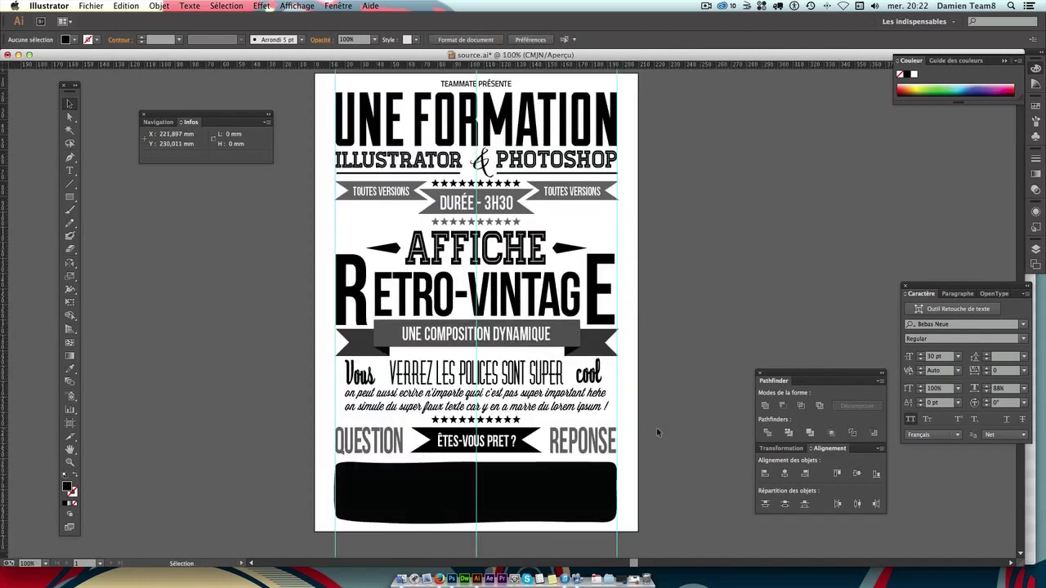
{"action": "left_click_drag", "start_coordinate": [609, 402], "coordinate": [619, 411]}
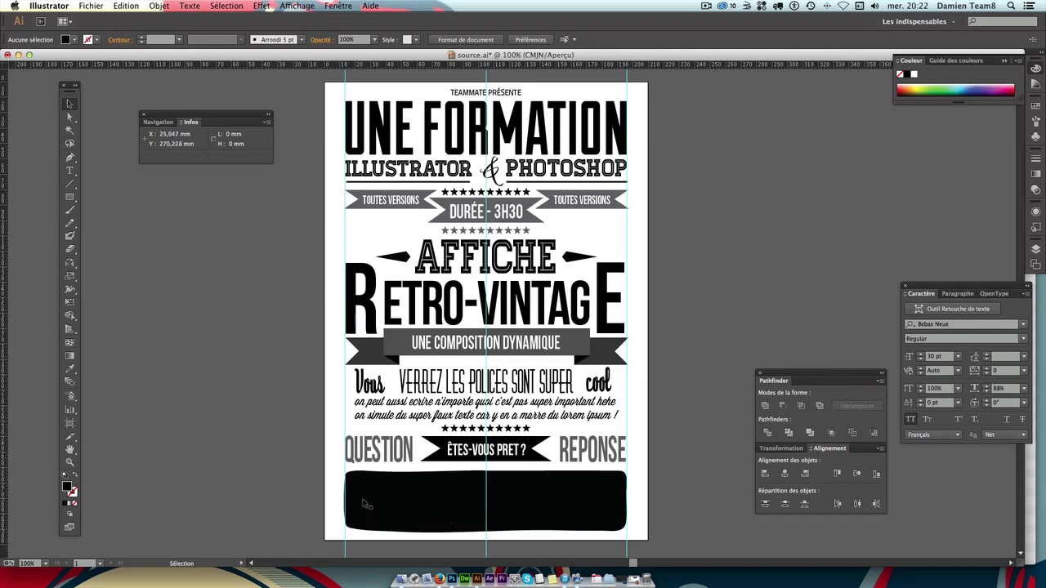
{"action": "left_click", "coordinate": [69, 171]}
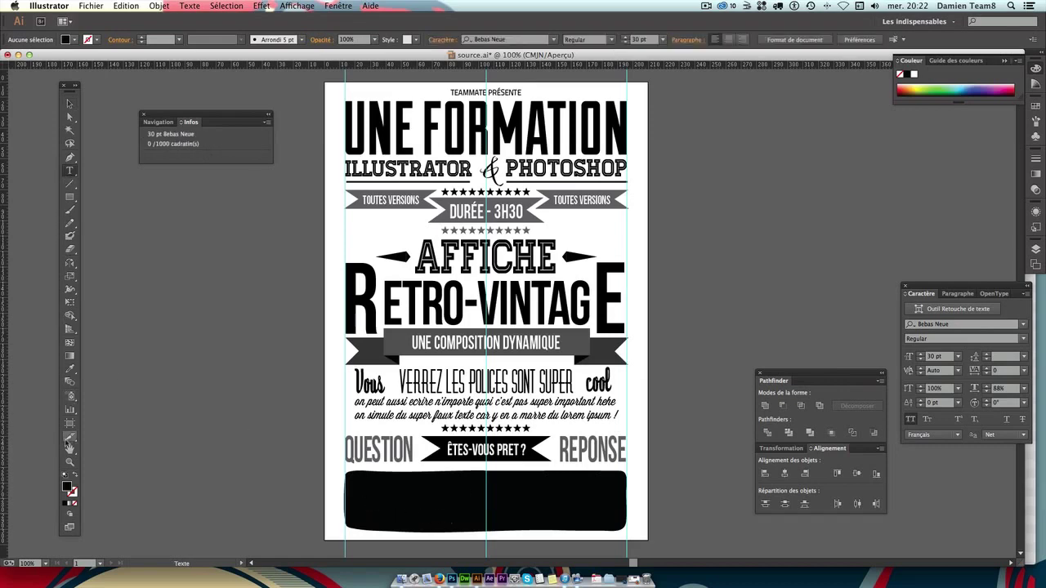
{"action": "left_click", "coordinate": [279, 458]}
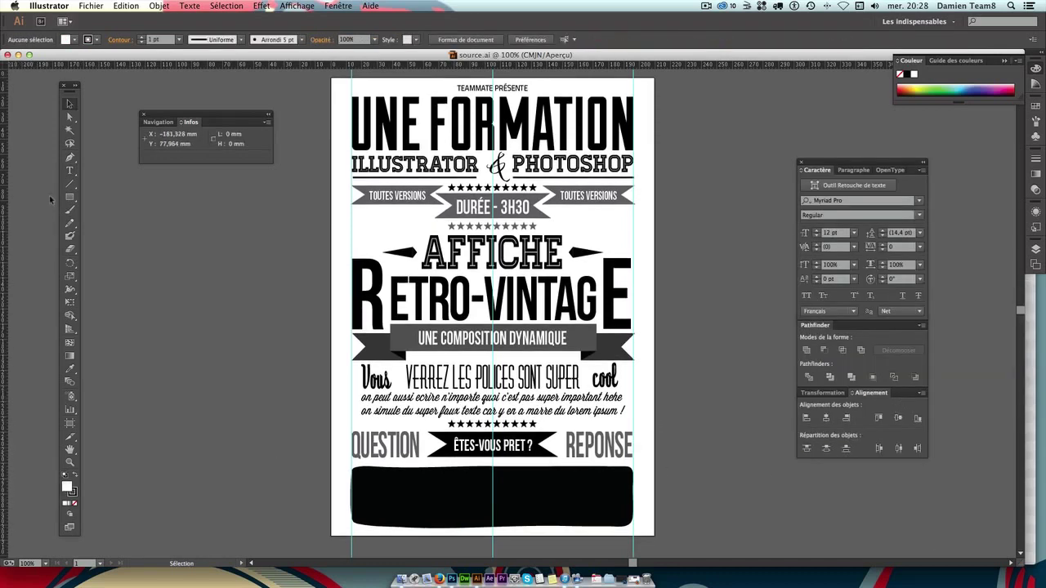
Add a placeholder text line left of the poster in the Social Logos font.
{"action": "key", "text": "t"}
{"action": "left_click", "coordinate": [144, 321]}
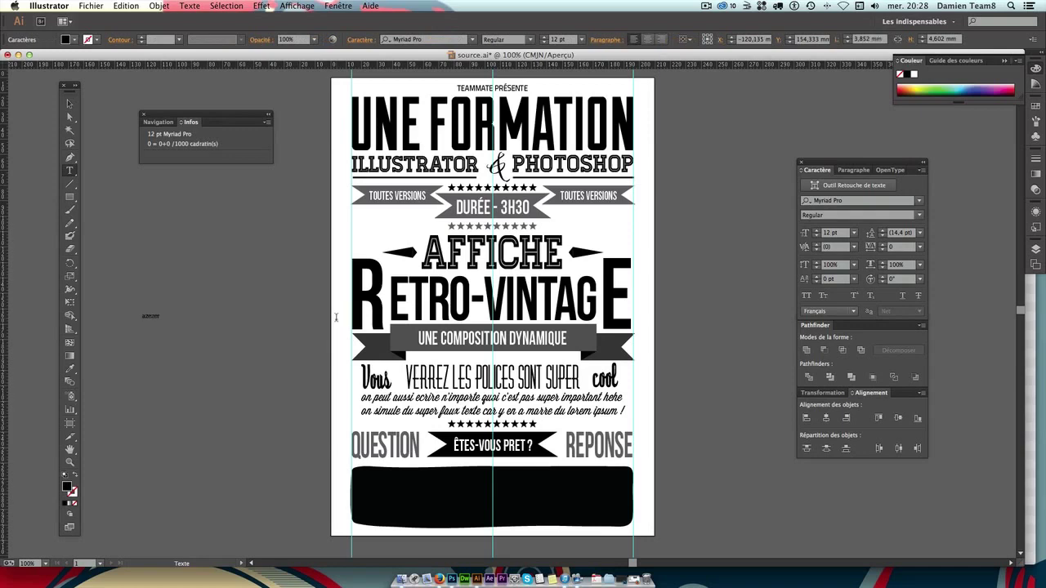
{"action": "key", "text": "ctrl+a"}
{"action": "left_click", "coordinate": [854, 201]}
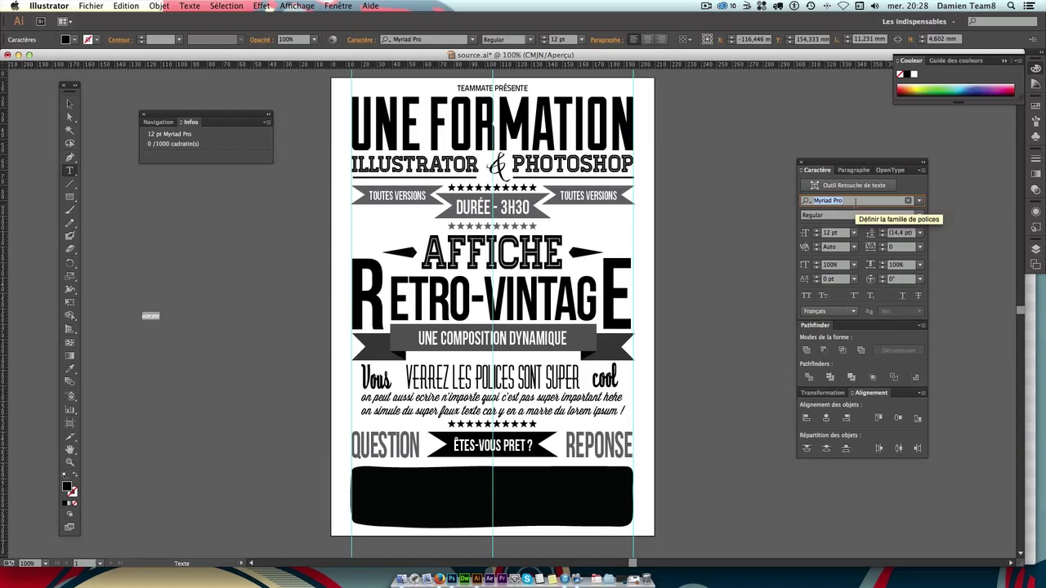
{"action": "type", "text": "so"}
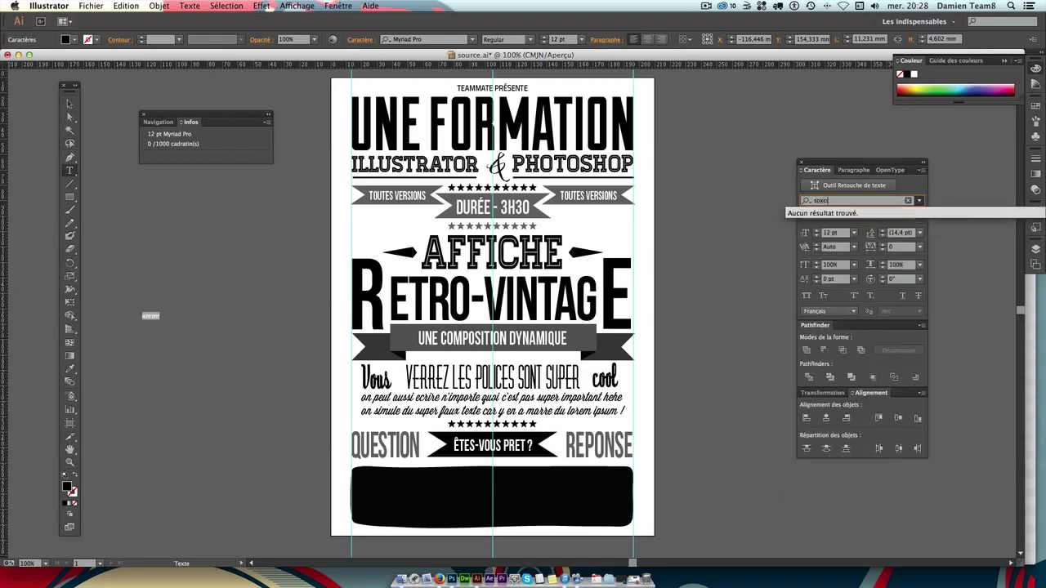
{"action": "type", "text": "c"}
{"action": "key", "text": "Return"}
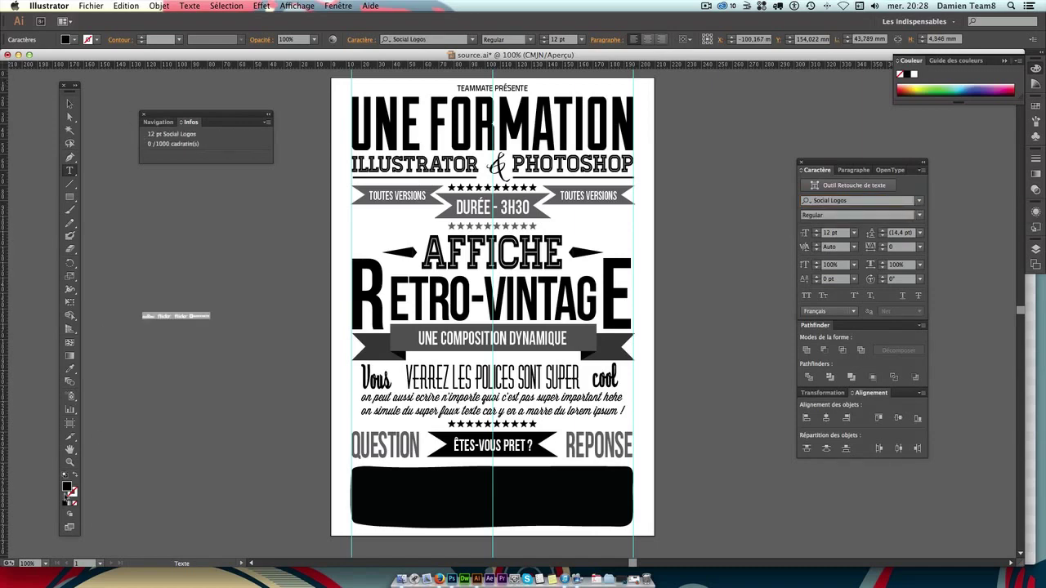
Give the placeholder text a white #ffffff fill.
{"action": "double_click", "coordinate": [70, 489]}
{"action": "type", "text": "1e1b1c"}
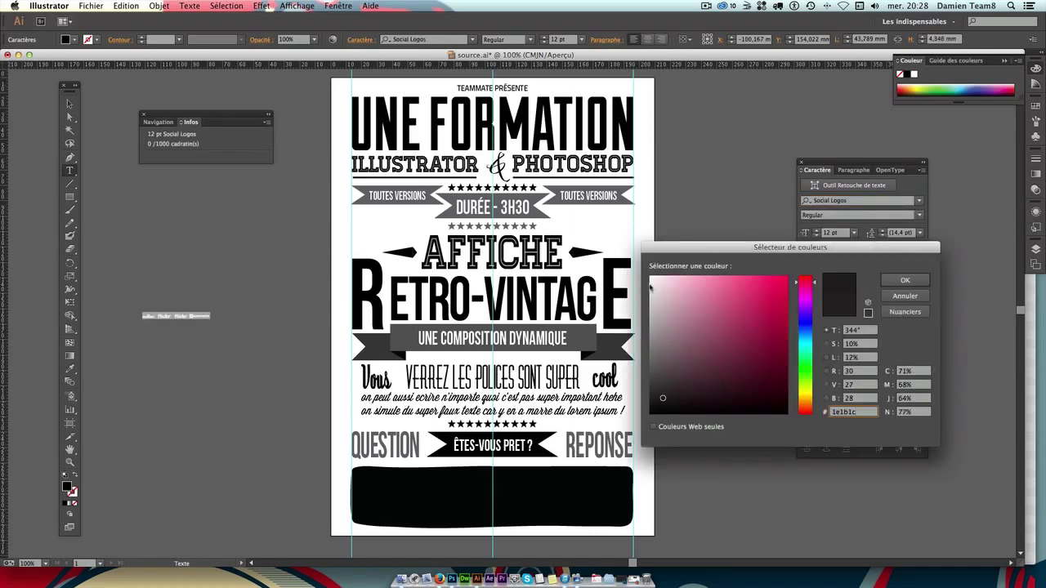
{"action": "left_click_drag", "start_coordinate": [650, 285], "coordinate": [649, 272]}
{"action": "key", "text": "Return"}
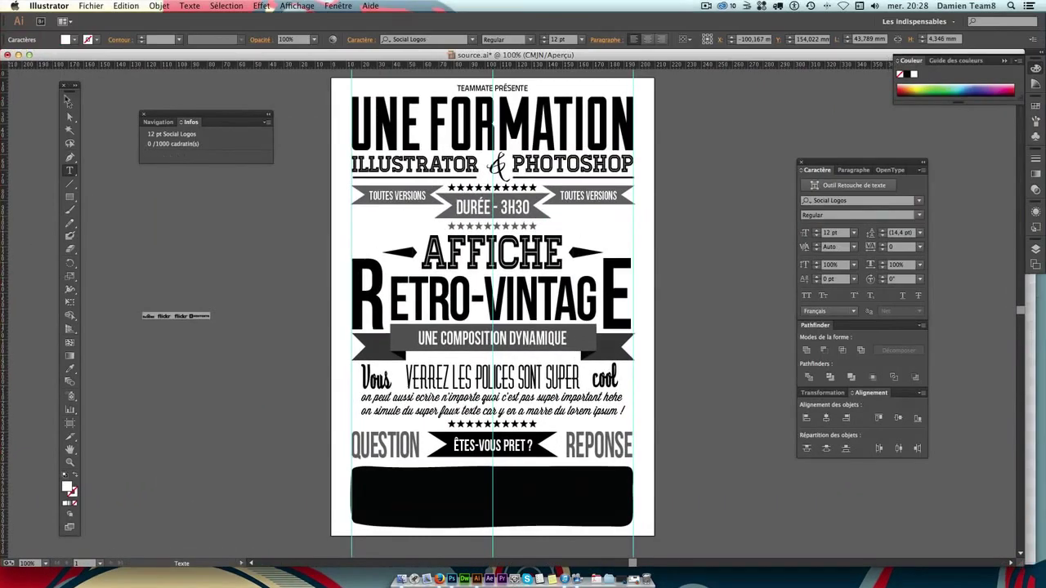
{"action": "left_click", "coordinate": [69, 101]}
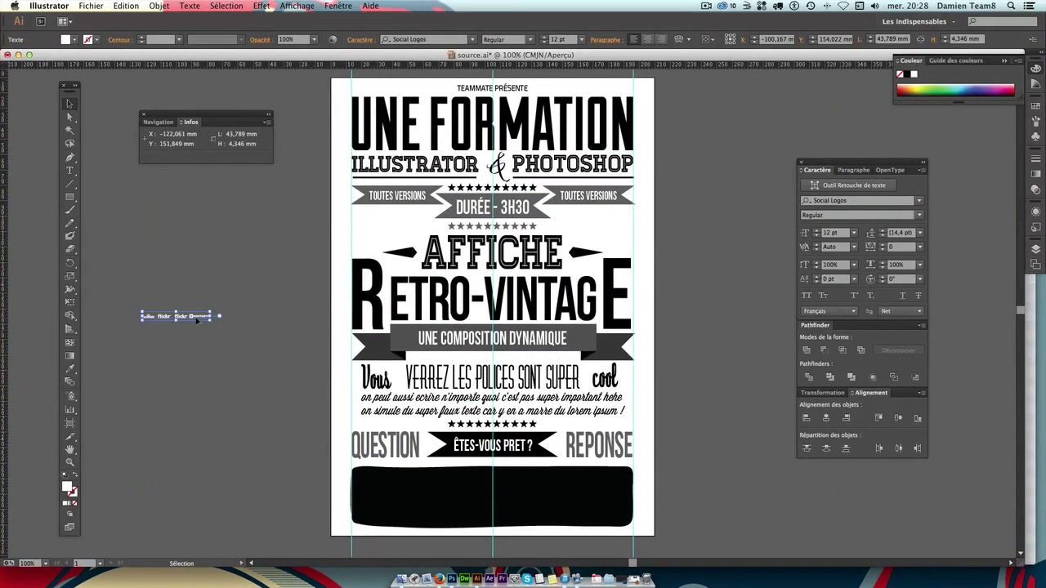
Move the enlarged logo text into the black band and retype it to start with flickr and twitter logos.
{"action": "mouse_move", "coordinate": [196, 320]}
{"action": "left_mouse_down"}
{"action": "mouse_move", "coordinate": [432, 488]}
{"action": "mouse_move", "coordinate": [564, 500]}
{"action": "left_mouse_up"}
{"action": "double_click", "coordinate": [441, 491]}
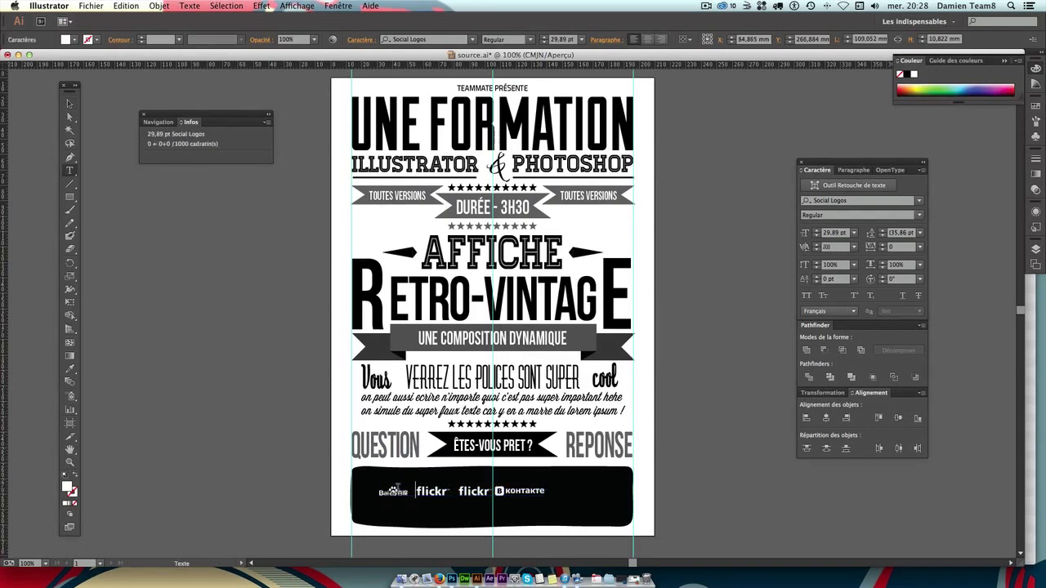
{"action": "left_click", "coordinate": [462, 490]}
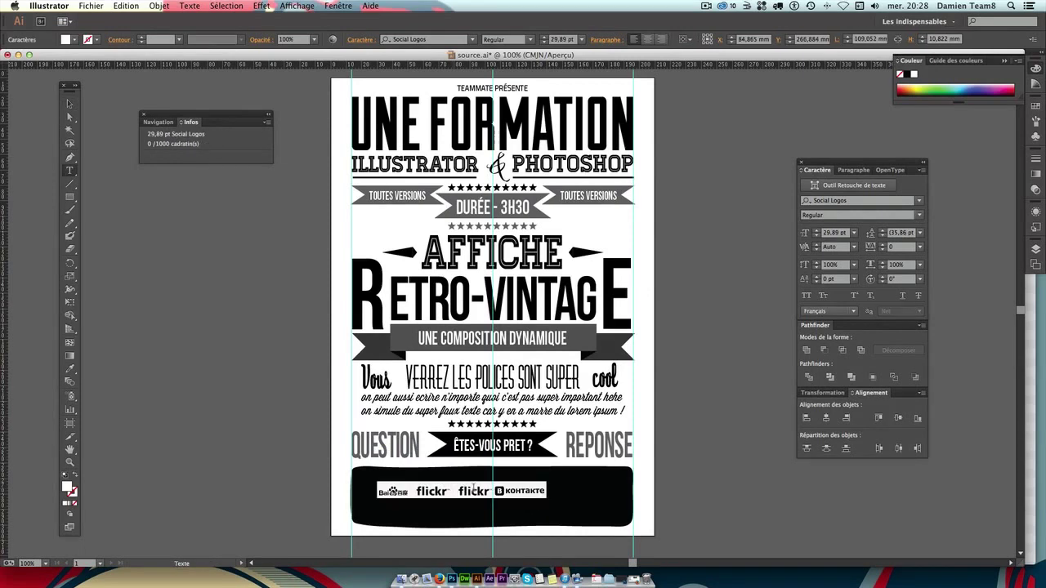
{"action": "type", "text": "b"}
{"action": "key", "text": "BackSpace"}
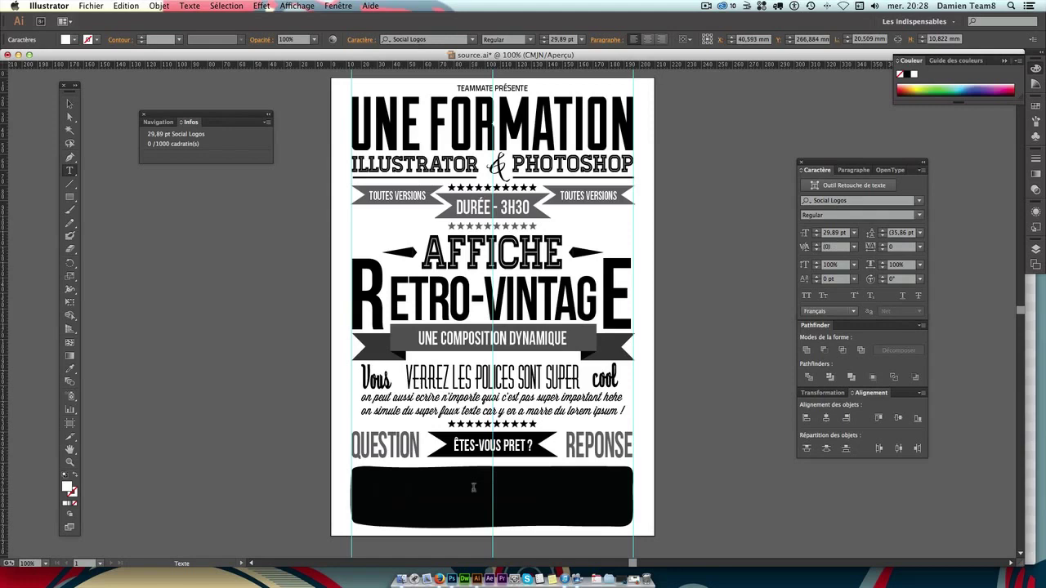
{"action": "type", "text": "f"}
{"action": "type", "text": "v"}
{"action": "key", "text": "BackSpace"}
{"action": "type", "text": "t"}
{"action": "key", "text": "BackSpace"}
{"action": "type", "text": "t T"}
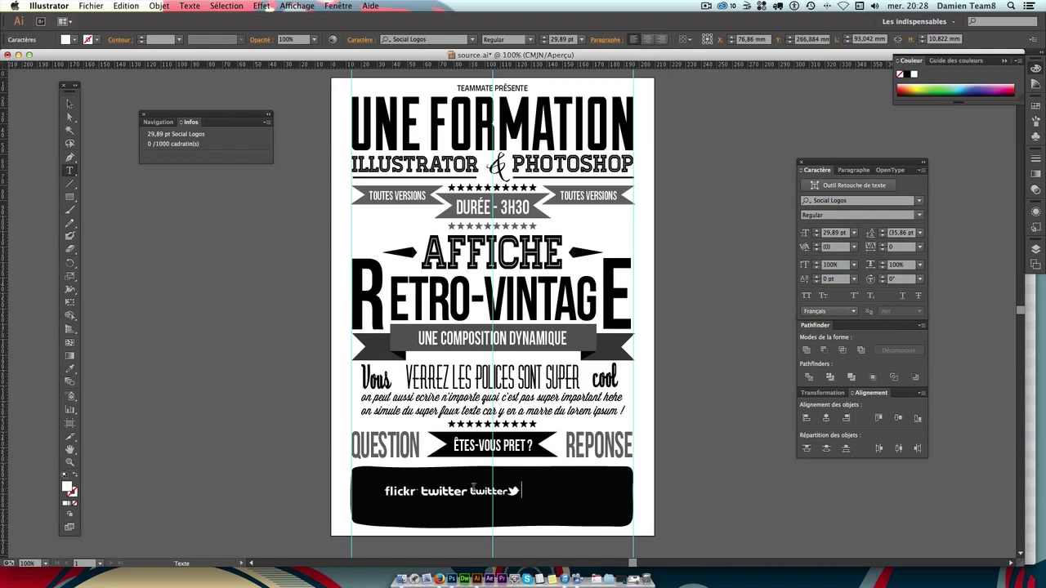
{"action": "key", "text": "BackSpace"}
{"action": "key", "text": "BackSpace"}
Type the remaining logos: LinkedIn, tumblr, viadeo, facebook, myspace, reddit and YouTube.
{"action": "key", "text": "BackSpace"}
{"action": "type", "text": "T"}
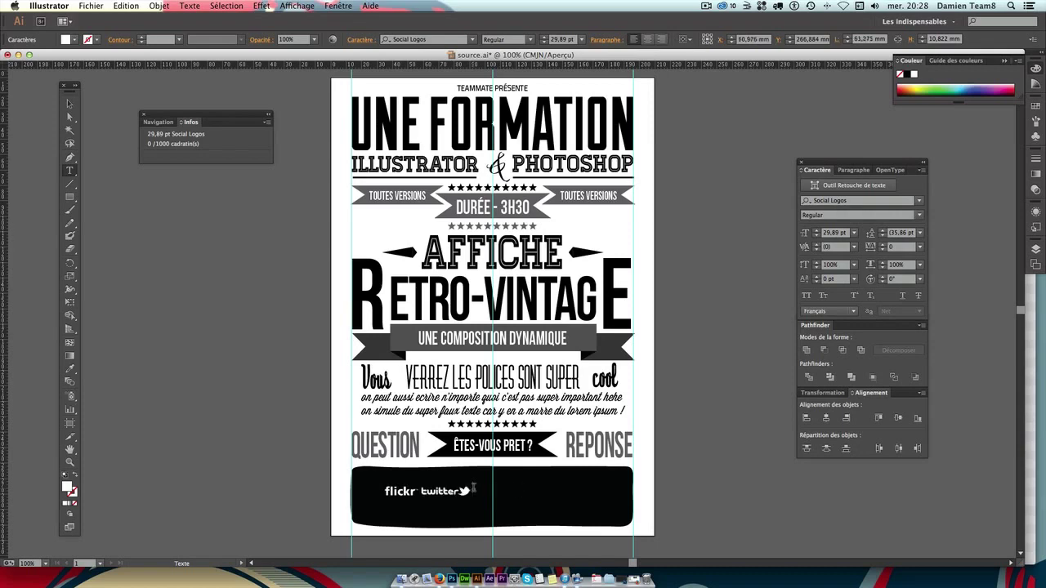
{"action": "type", "text": " L"}
{"action": "key", "text": "BackSpace"}
{"action": "key", "text": "BackSpace"}
{"action": "type", "text": "T"}
{"action": "key", "text": "BackSpace"}
{"action": "type", "text": "L"}
{"action": "type", "text": "S"}
{"action": "key", "text": "BackSpace"}
{"action": "type", "text": "tumblr."}
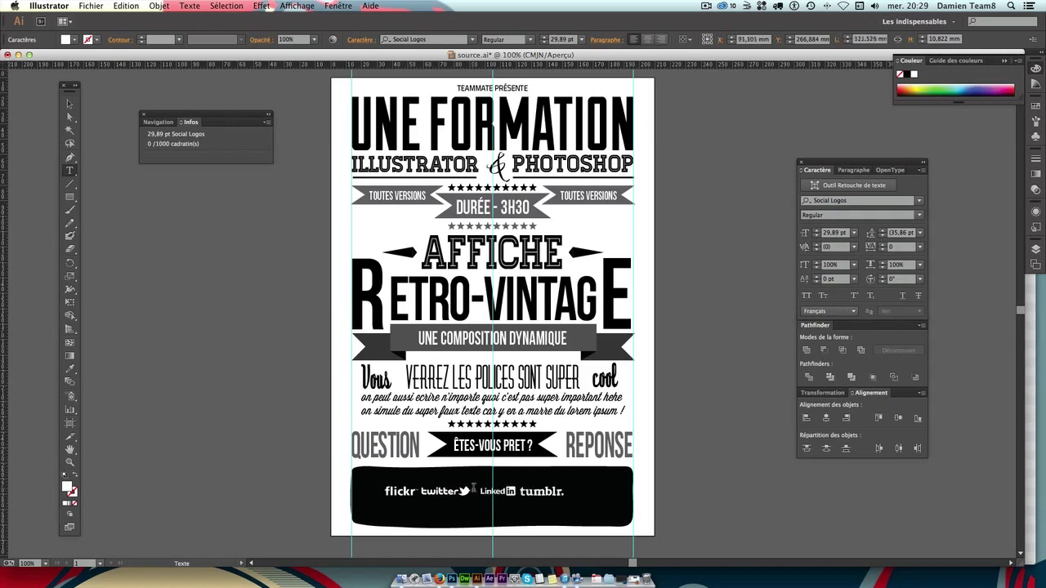
{"action": "type", "text": "v"}
{"action": "type", "text": "w"}
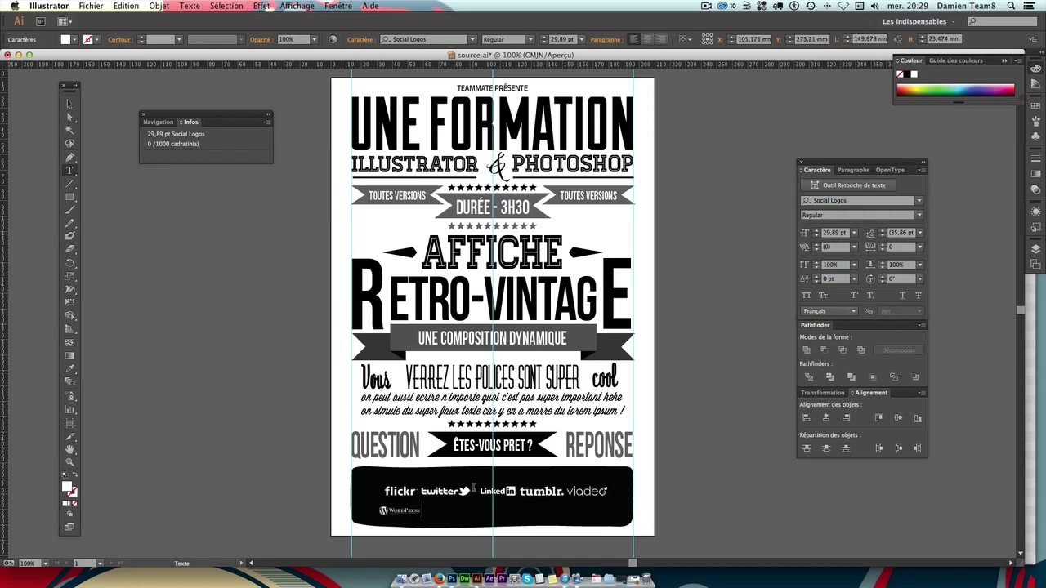
{"action": "type", "text": "dfF"}
{"action": "key", "text": "BackSpace"}
{"action": "type", "text": "l"}
{"action": "key", "text": "BackSpace"}
{"action": "type", "text": "myspace"}
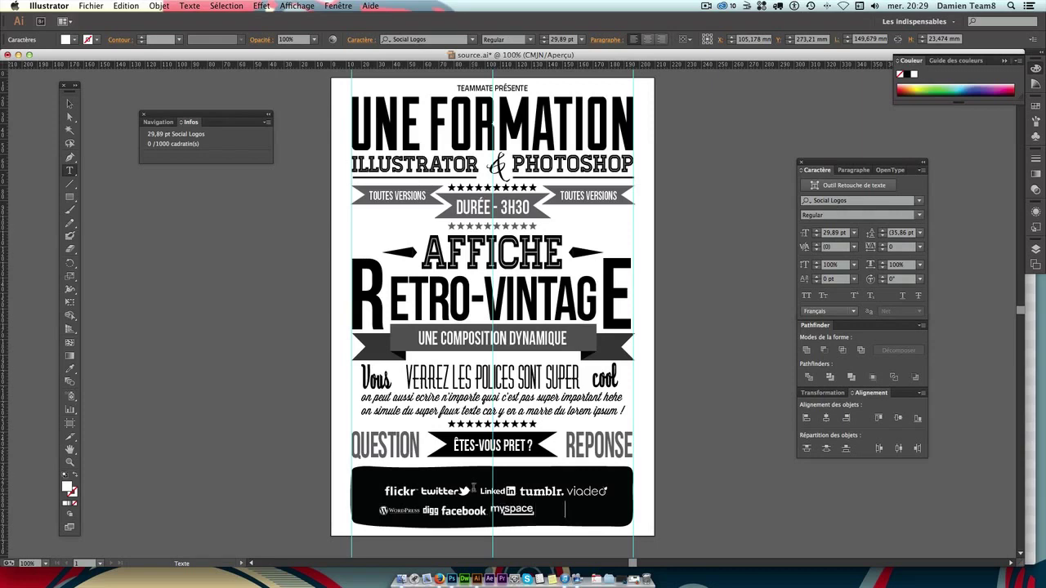
{"action": "type", "text": "or"}
{"action": "type", "text": "y"}
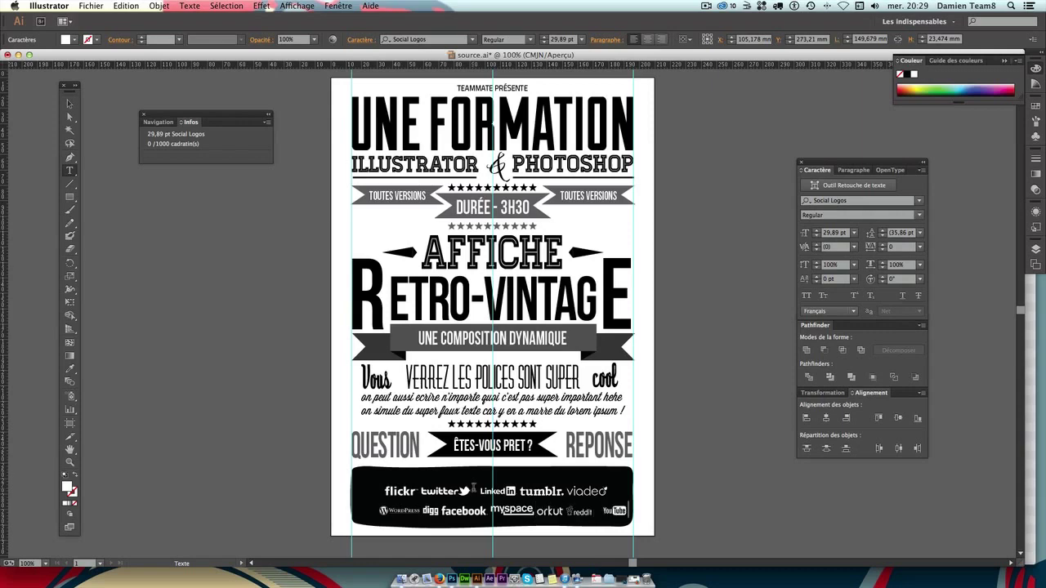
{"action": "key", "text": "BackSpace"}
{"action": "type", "text": "y"}
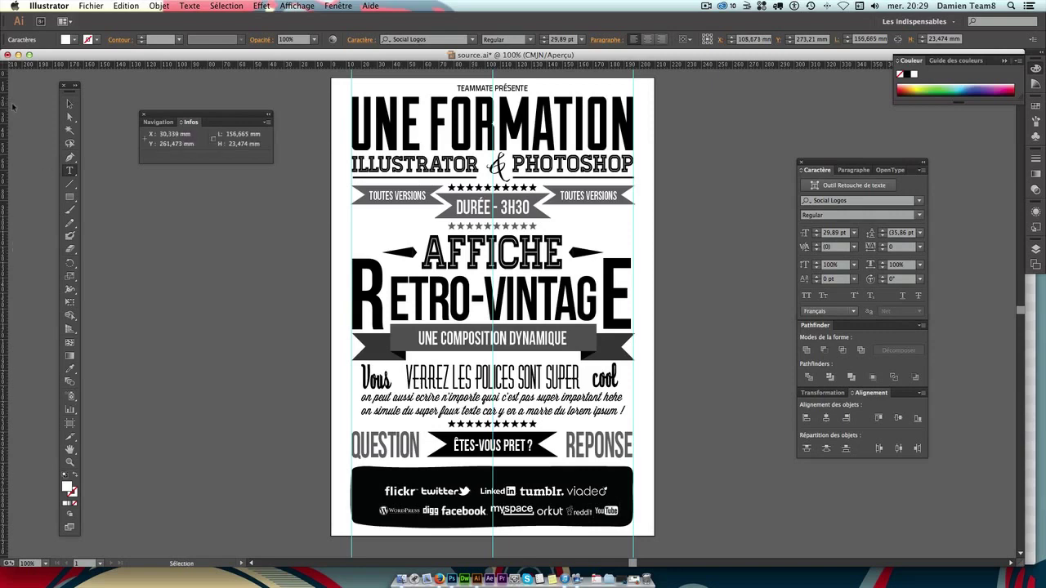
Shift the logos slightly and shorten the black banner from its top edge to about 33 mm.
{"action": "left_click", "coordinate": [70, 104]}
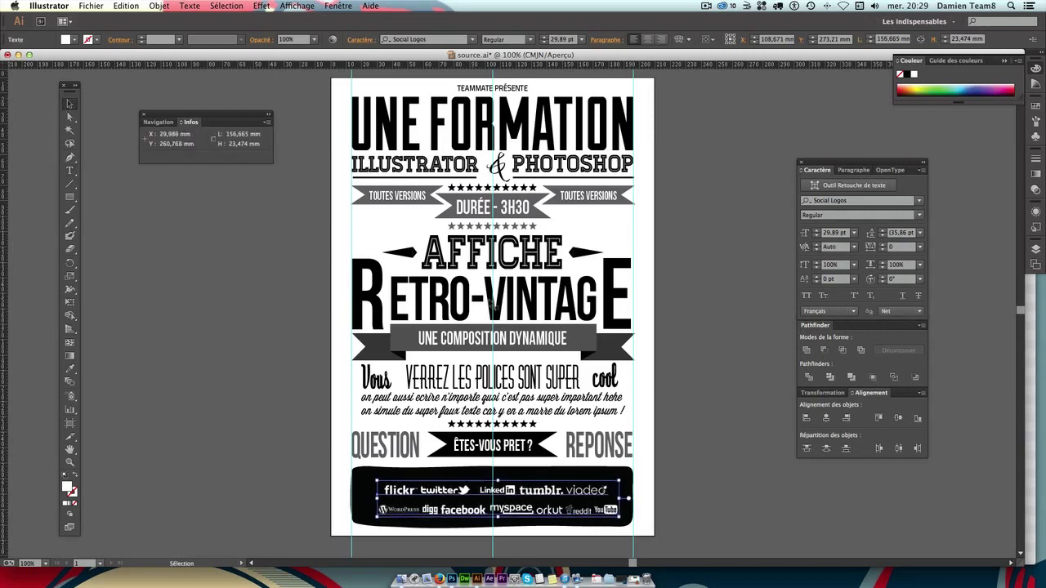
{"action": "left_click_drag", "start_coordinate": [495, 500], "coordinate": [490, 498]}
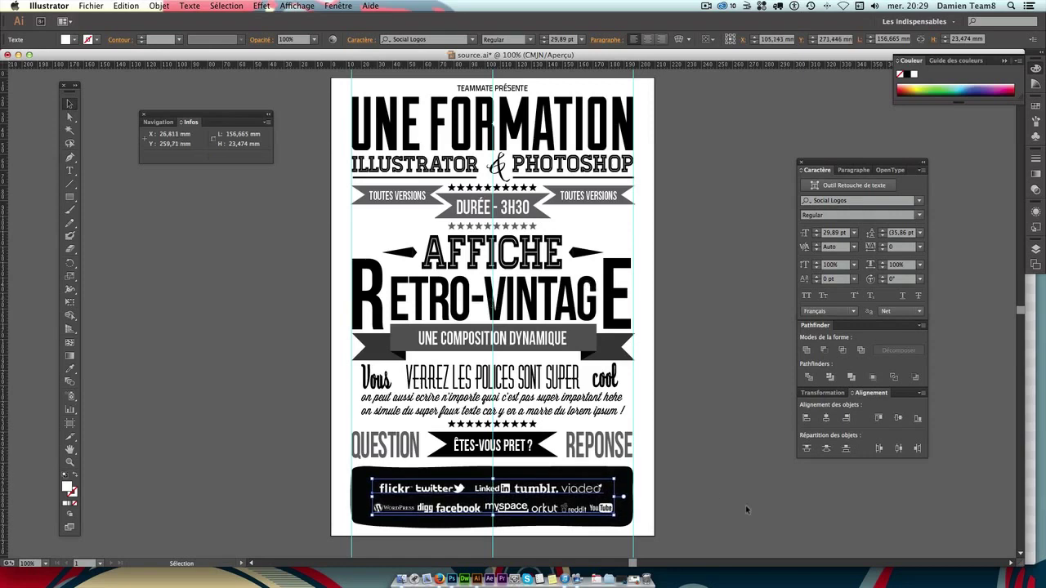
{"action": "left_click", "coordinate": [502, 533]}
{"action": "left_click", "coordinate": [504, 523]}
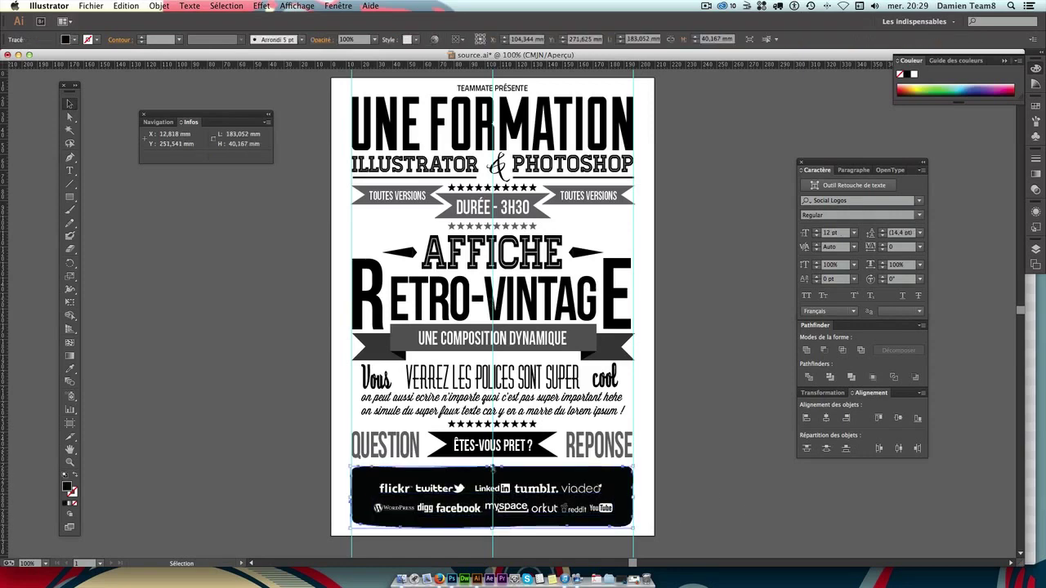
{"action": "left_click_drag", "start_coordinate": [493, 467], "coordinate": [492, 478]}
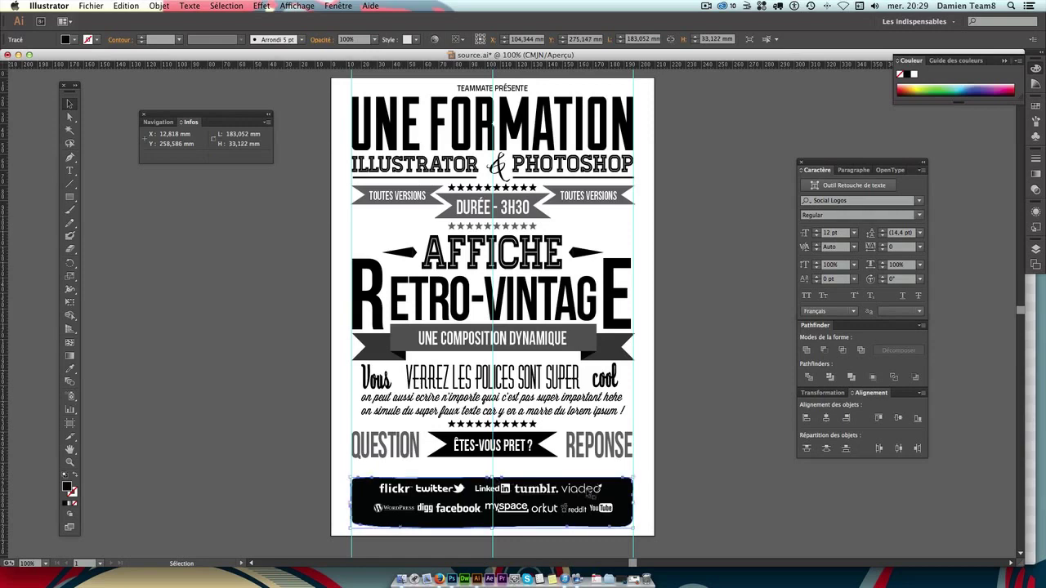
{"action": "key", "text": "Up"}
{"action": "key", "text": "Up"}
{"action": "key", "text": "Up"}
{"action": "key", "text": "Up"}
{"action": "key", "text": "Up"}
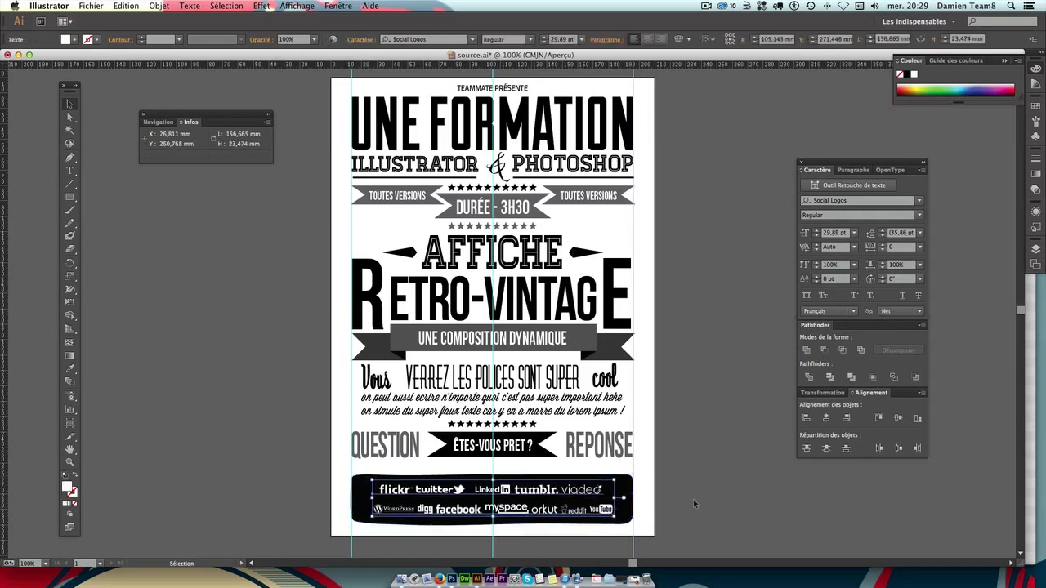
{"action": "left_click", "coordinate": [656, 504]}
Nudge the stars and QUESTION/REPONSE row down three steps.
{"action": "left_click_drag", "start_coordinate": [670, 452], "coordinate": [307, 424]}
{"action": "key", "text": "Down"}
{"action": "key", "text": "Down"}
{"action": "key", "text": "Down"}
{"action": "key", "text": "Down"}
{"action": "key", "text": "Down"}
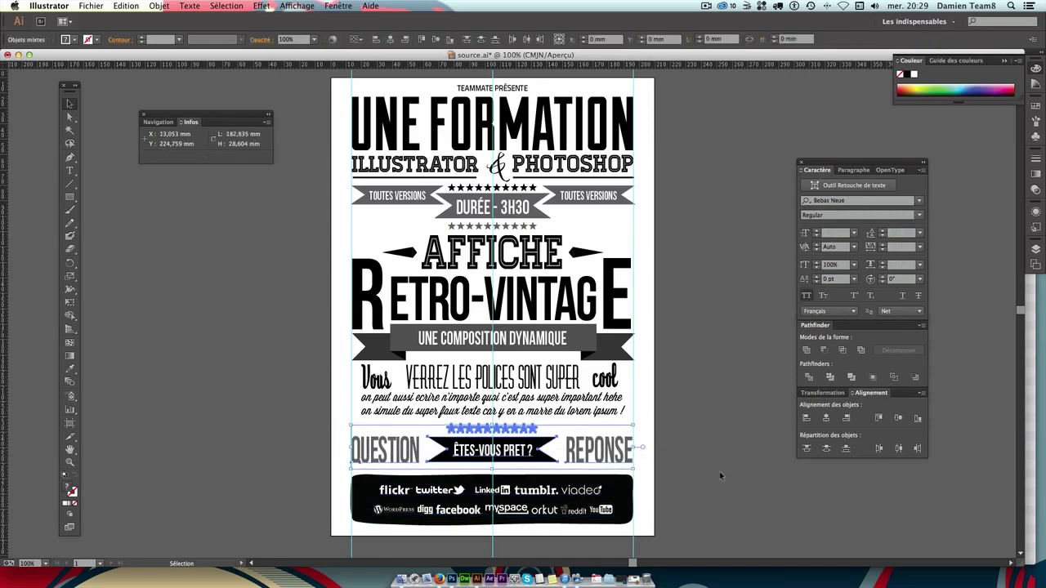
{"action": "key", "text": "Down"}
{"action": "key", "text": "Down"}
{"action": "key", "text": "Down"}
{"action": "key", "text": "Down"}
{"action": "key", "text": "Down"}
{"action": "left_click", "coordinate": [701, 437]}
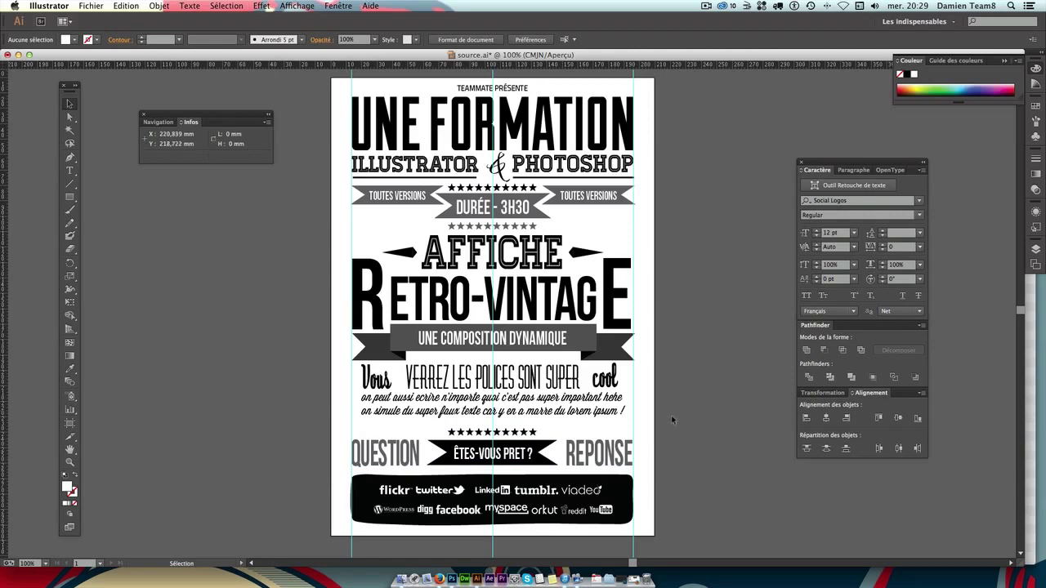
Nudge the Vous verrez text block and the AFFICHE RETRO-VINTAGE group slightly lower.
{"action": "left_click_drag", "start_coordinate": [671, 415], "coordinate": [334, 400]}
{"action": "key", "text": "Down"}
{"action": "key", "text": "Down"}
{"action": "key", "text": "Down"}
{"action": "key", "text": "Down"}
{"action": "key", "text": "Down"}
{"action": "key", "text": "Down"}
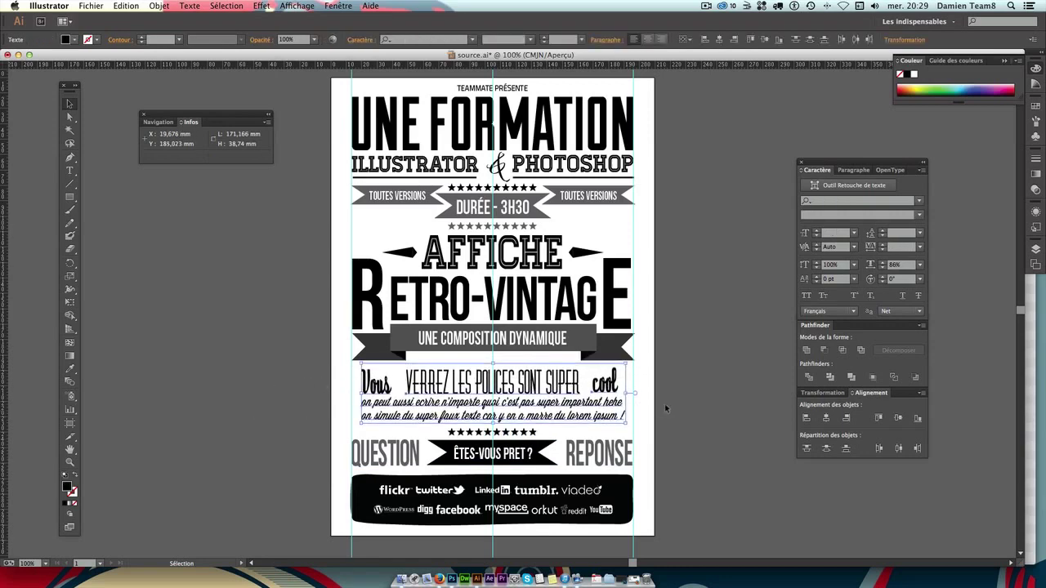
{"action": "left_click", "coordinate": [698, 436]}
{"action": "left_click_drag", "start_coordinate": [688, 356], "coordinate": [265, 251]}
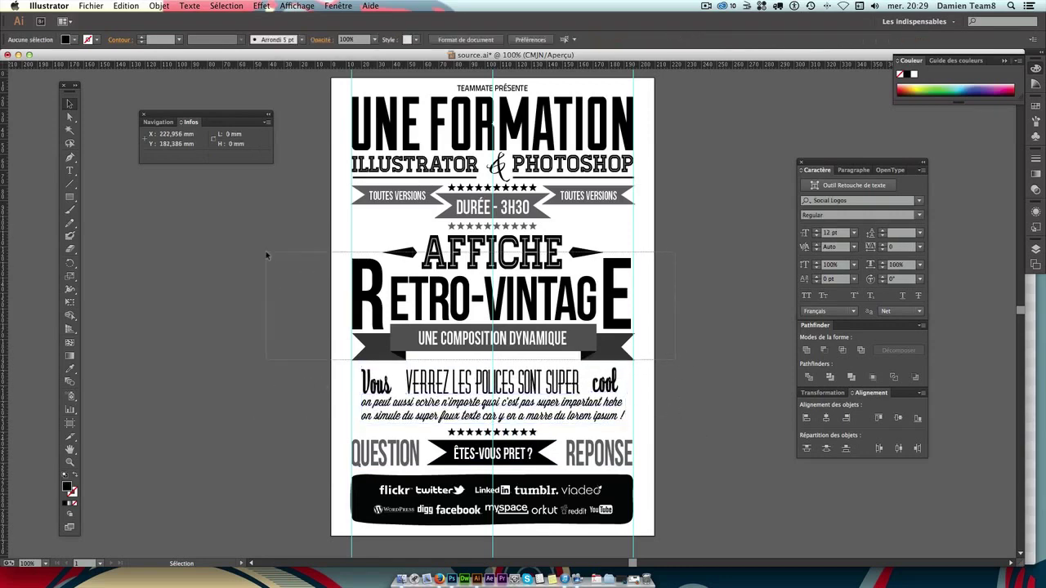
{"action": "key", "text": "Down"}
{"action": "key", "text": "Down"}
{"action": "key", "text": "Down"}
{"action": "left_click", "coordinate": [668, 317]}
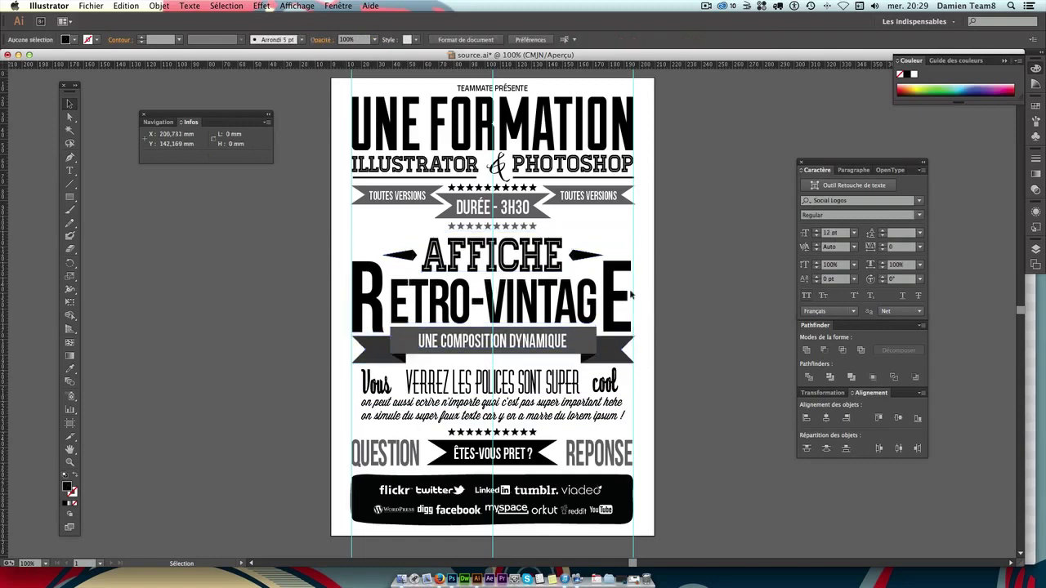
Check the DURÉE banner and its star row, then pull a horizontal guide across the poster.
{"action": "left_click_drag", "start_coordinate": [675, 237], "coordinate": [317, 193]}
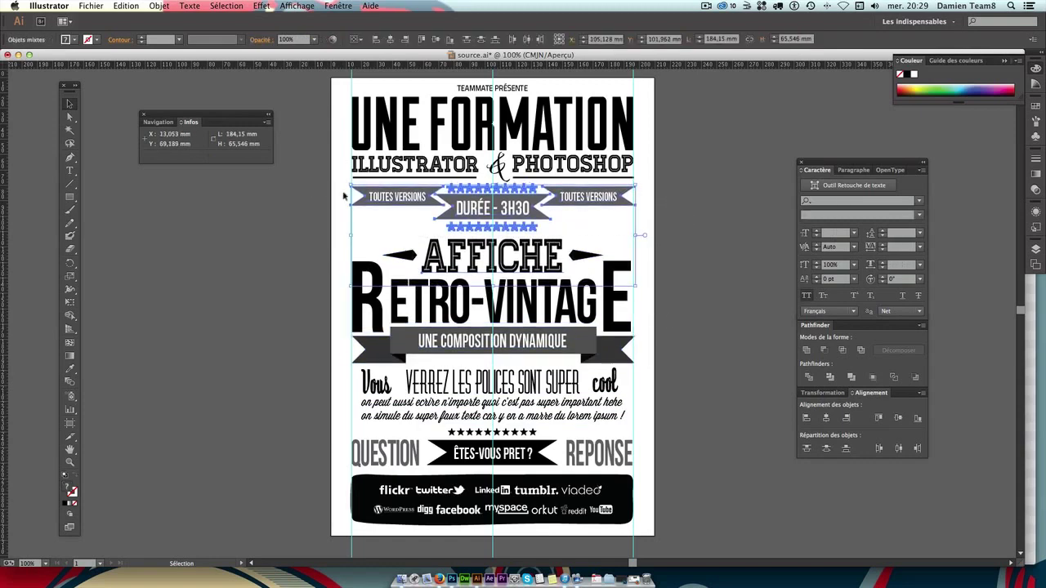
{"action": "left_click", "coordinate": [744, 249]}
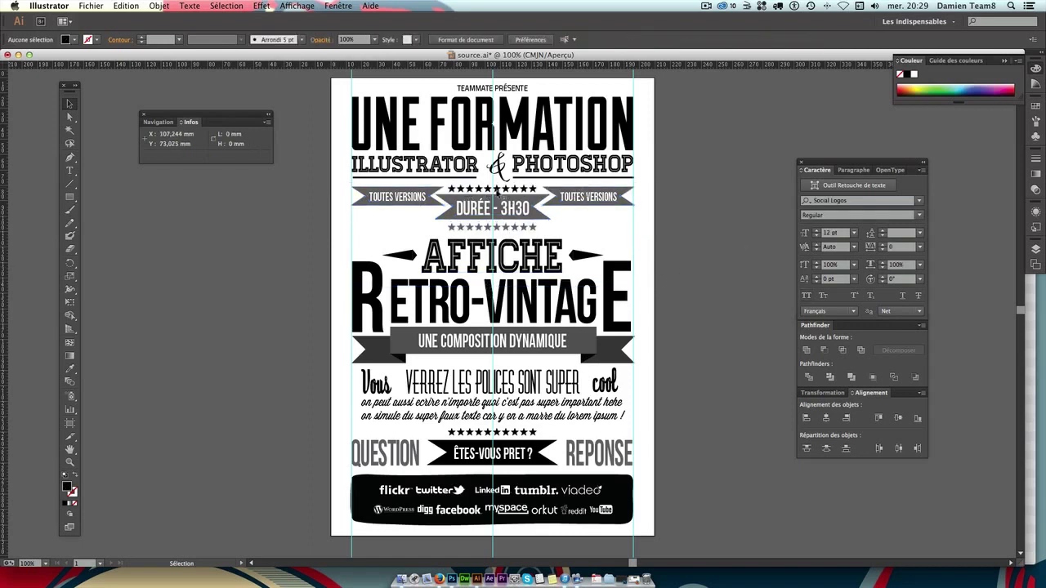
{"action": "left_click", "coordinate": [487, 189]}
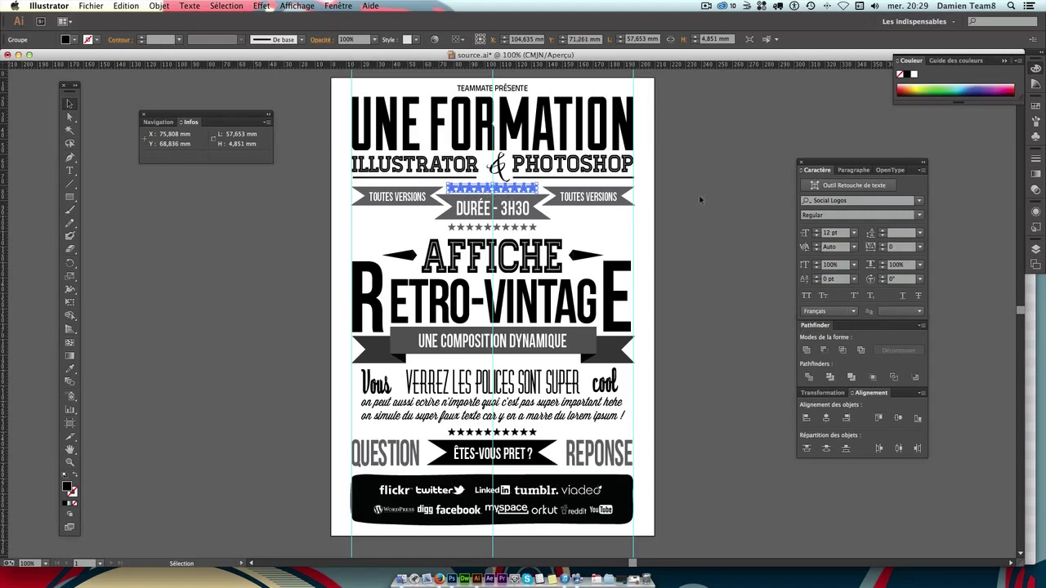
{"action": "left_click", "coordinate": [599, 213]}
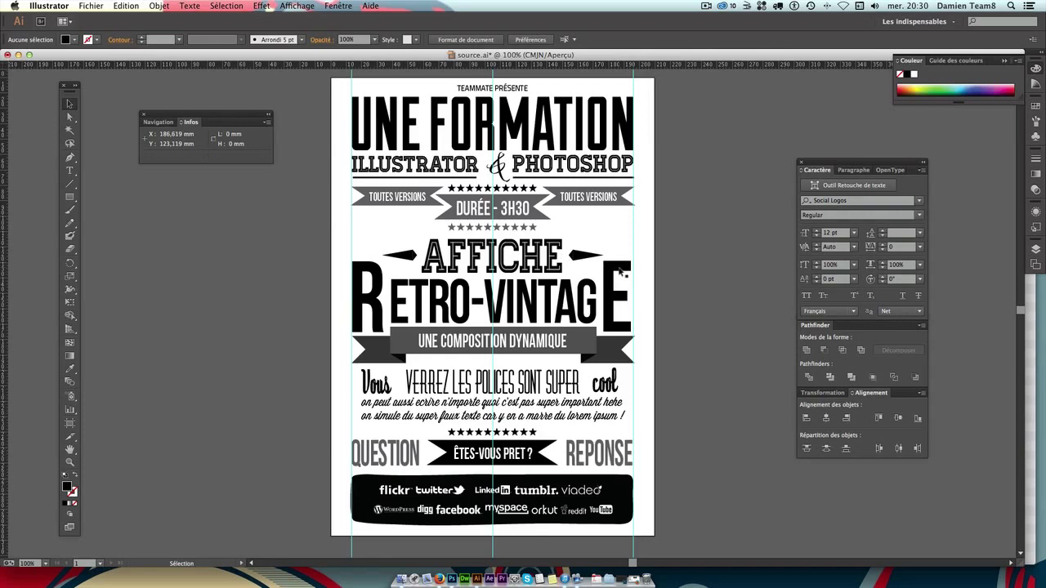
{"action": "left_click_drag", "start_coordinate": [502, 65], "coordinate": [506, 255]}
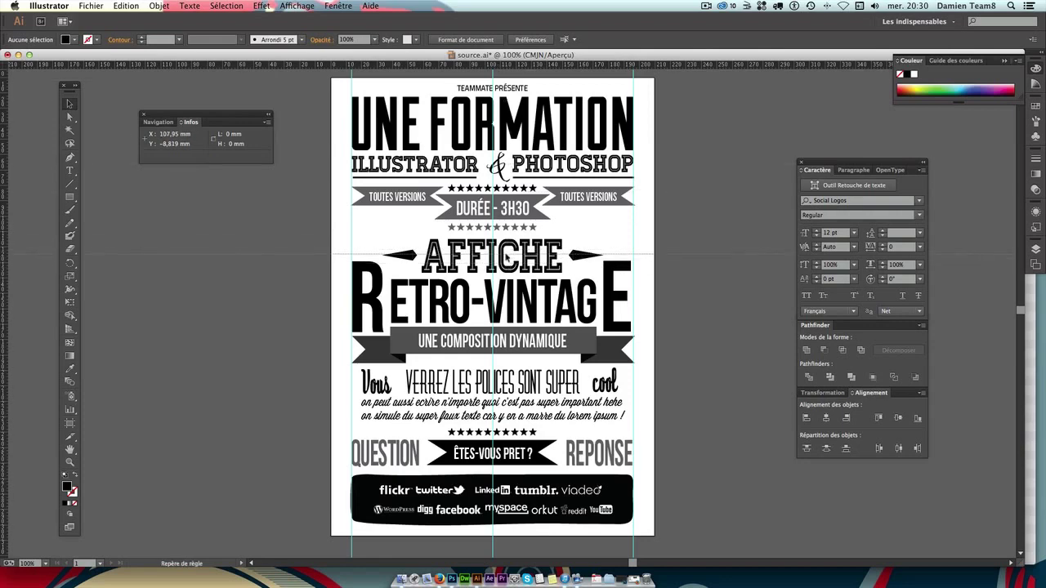
{"action": "mouse_move", "coordinate": [696, 290]}
{"action": "left_mouse_down"}
{"action": "mouse_move", "coordinate": [714, 324]}
{"action": "mouse_move", "coordinate": [699, 279]}
{"action": "left_mouse_up"}
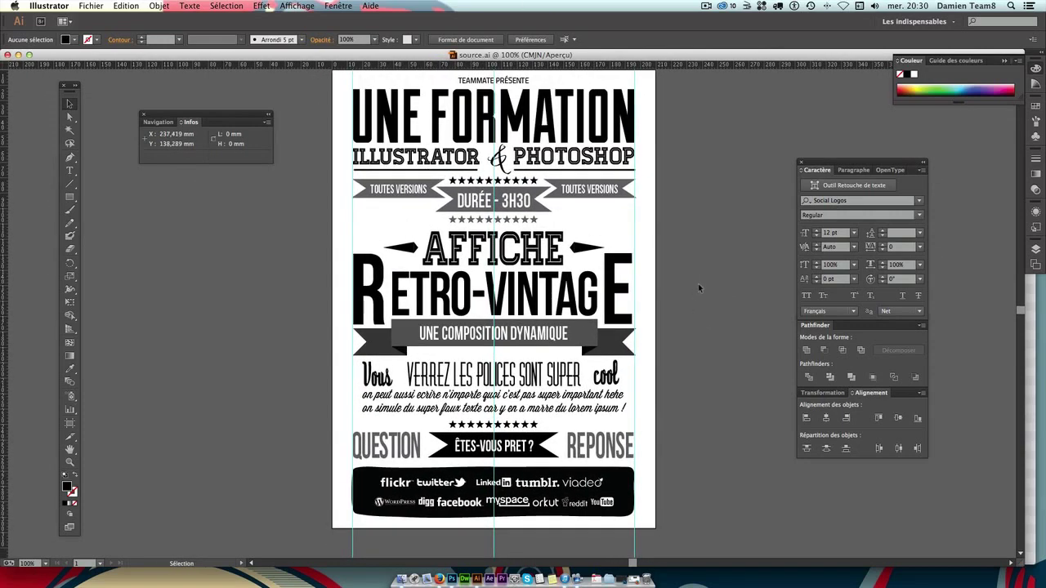
{"action": "scroll", "coordinate": [646, 257], "scroll_direction": "up", "scroll_amount": 1}
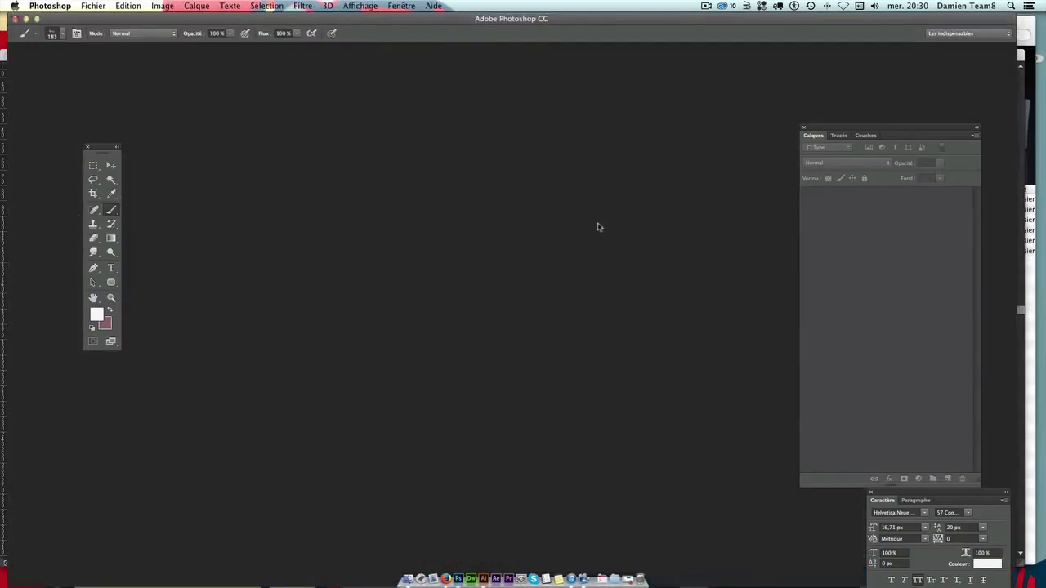
Start a new Photoshop document using the Papier format international A4 preset.
{"action": "key", "text": "ctrl+n"}
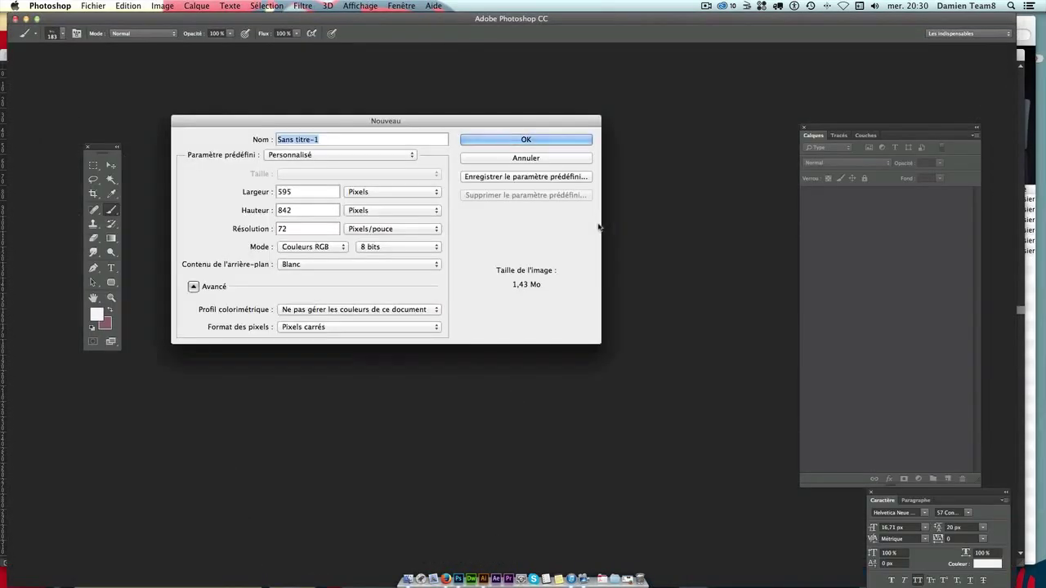
{"action": "left_click", "coordinate": [368, 155]}
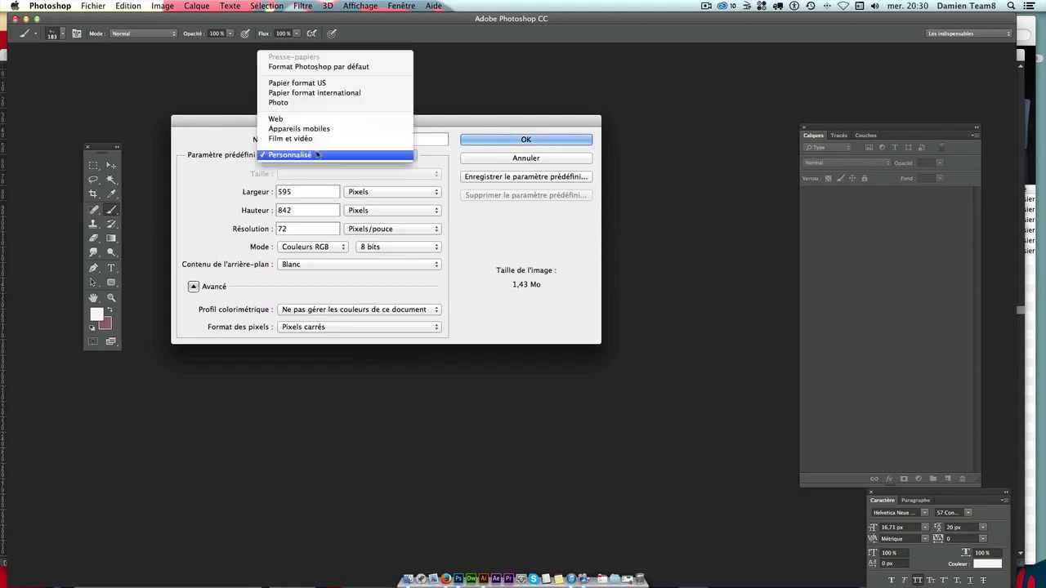
{"action": "left_click", "coordinate": [317, 93]}
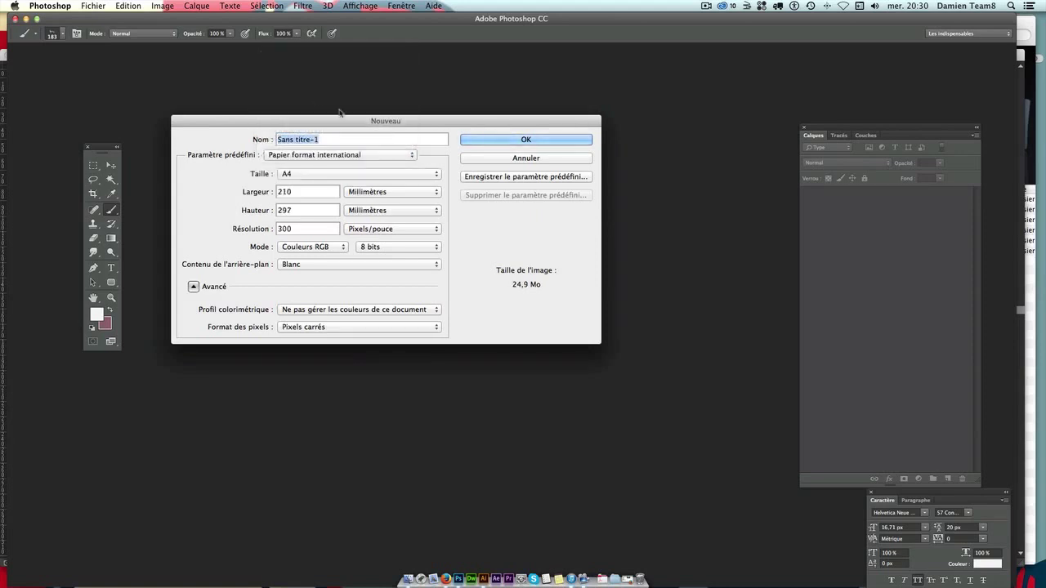
{"action": "left_click", "coordinate": [301, 176]}
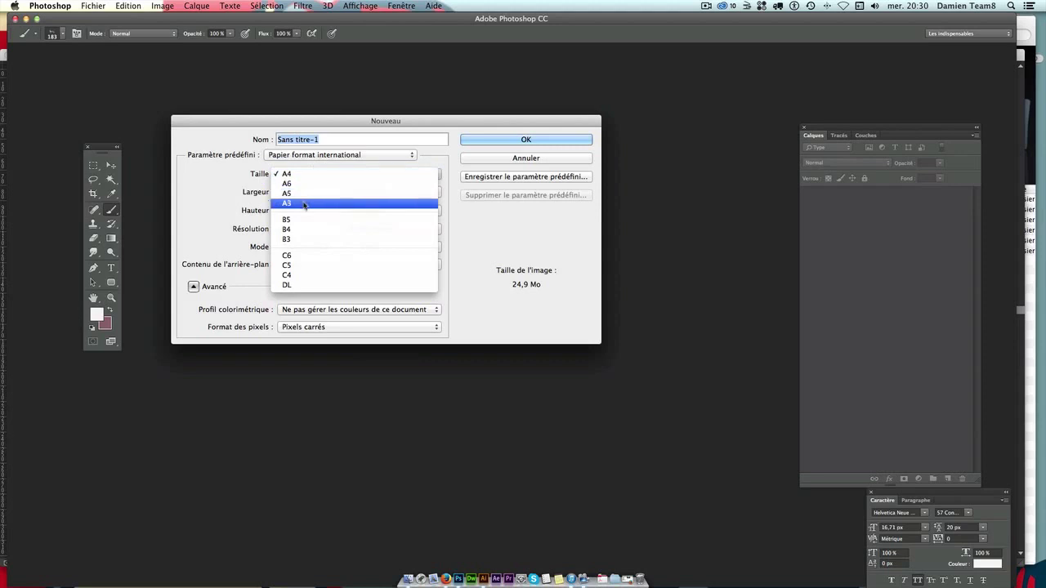
{"action": "left_click", "coordinate": [331, 121]}
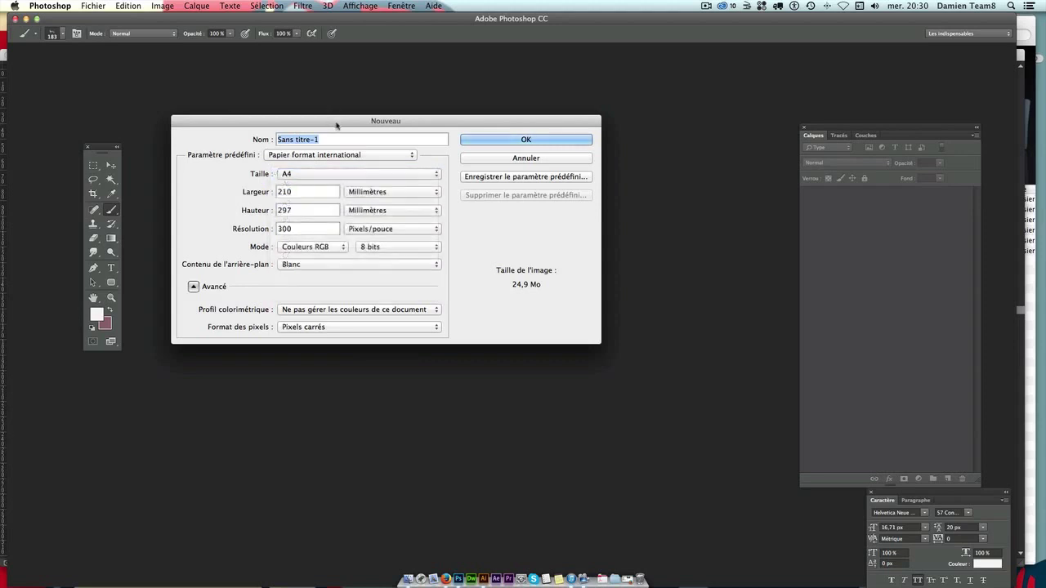
{"action": "left_click_drag", "start_coordinate": [330, 121], "coordinate": [408, 179]}
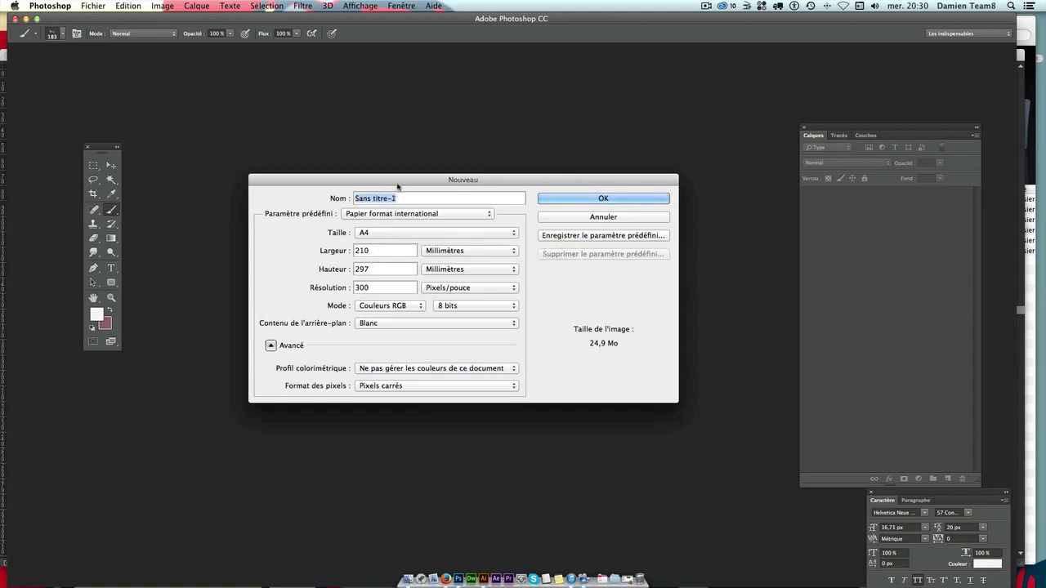
{"action": "left_click_drag", "start_coordinate": [398, 185], "coordinate": [398, 180]}
{"action": "left_click", "coordinate": [397, 230]}
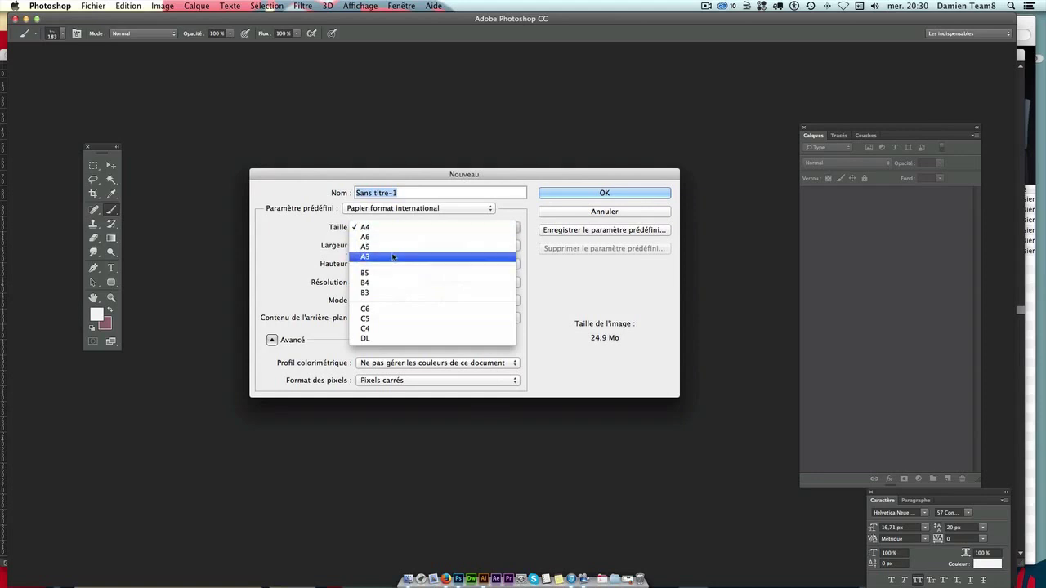
{"action": "left_click", "coordinate": [393, 228]}
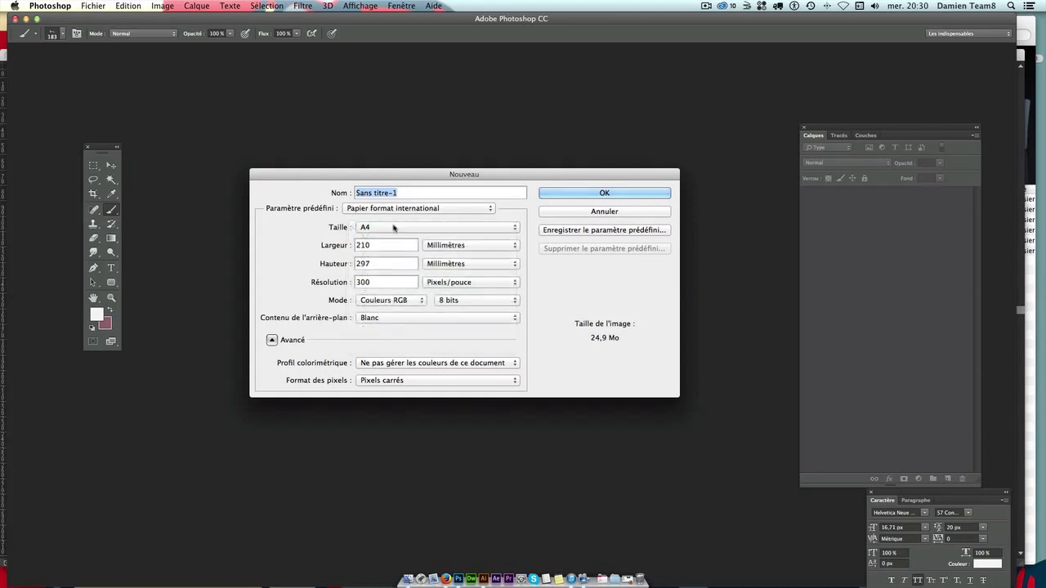
Set resolution to 72 ppi with centimetre units (21 × 29,7 cm) and create the document.
{"action": "double_click", "coordinate": [377, 282]}
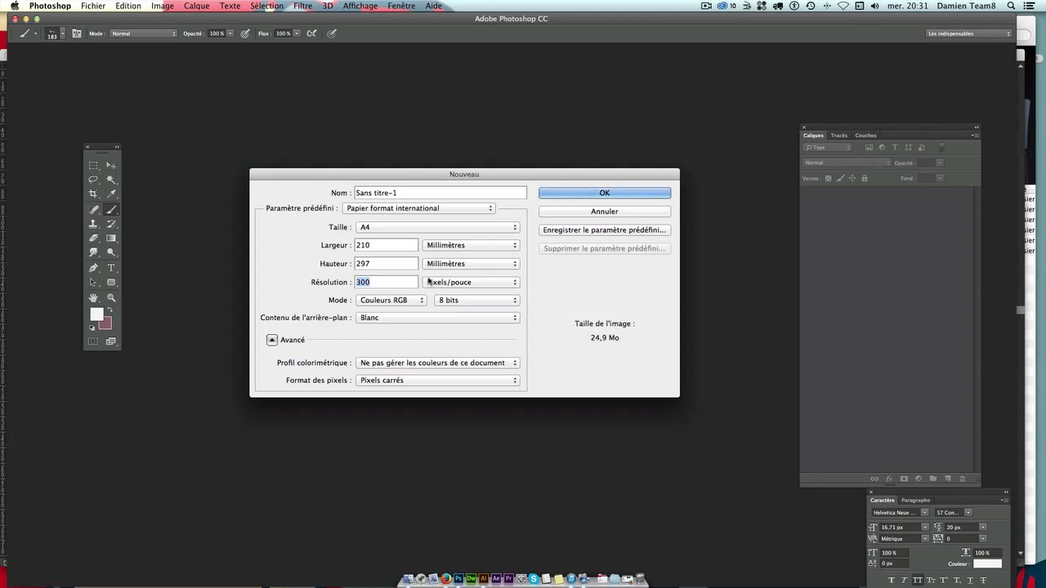
{"action": "type", "text": "72"}
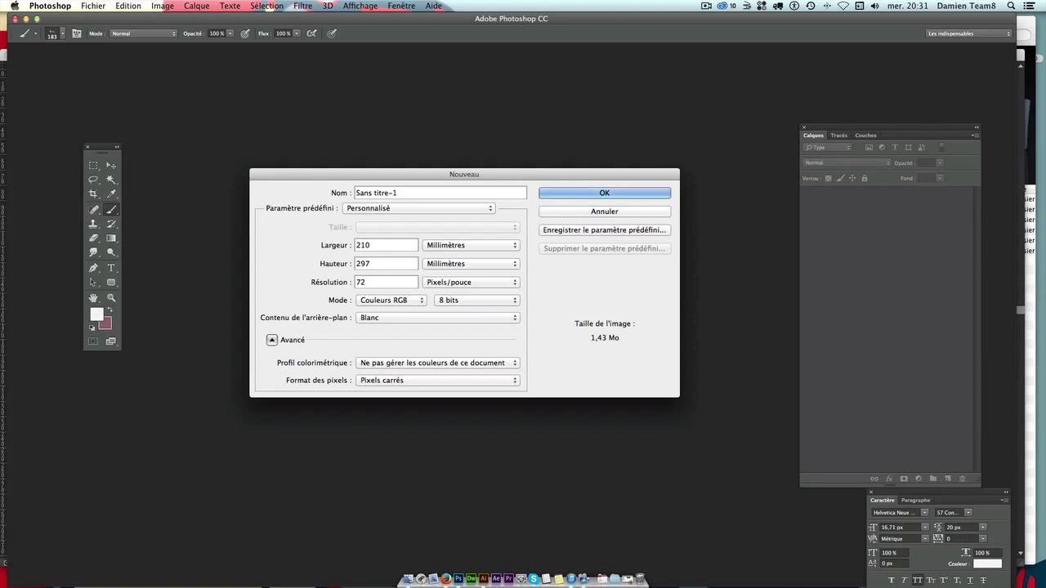
{"action": "left_click", "coordinate": [469, 245]}
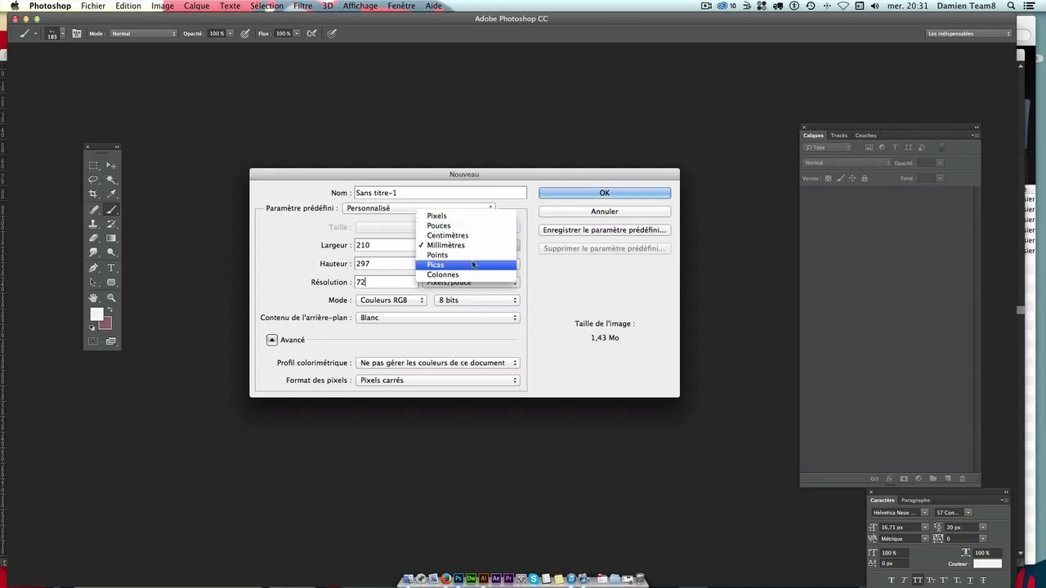
{"action": "left_click", "coordinate": [474, 237]}
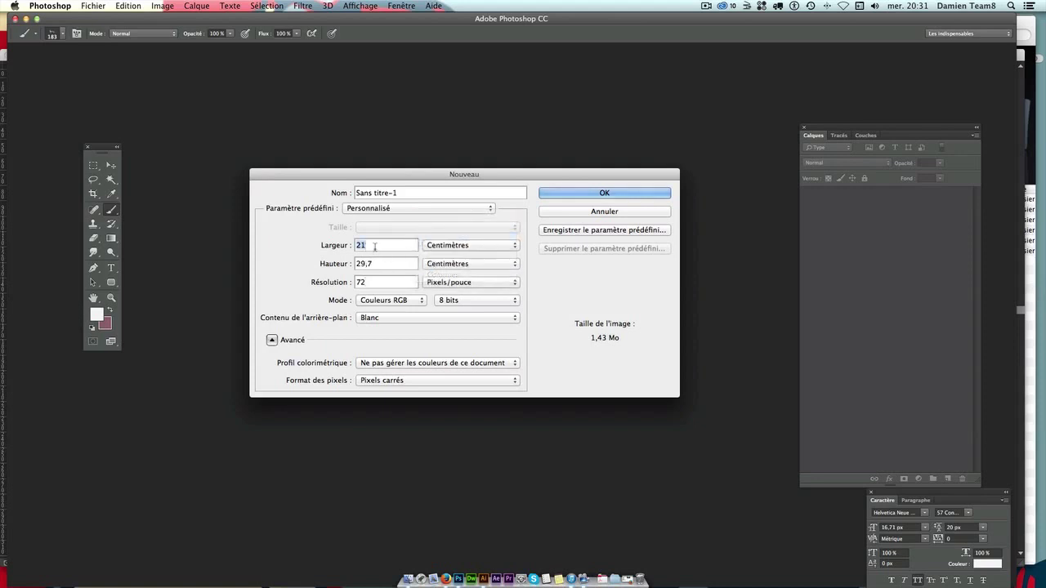
{"action": "key", "text": "Tab"}
{"action": "double_click", "coordinate": [372, 243]}
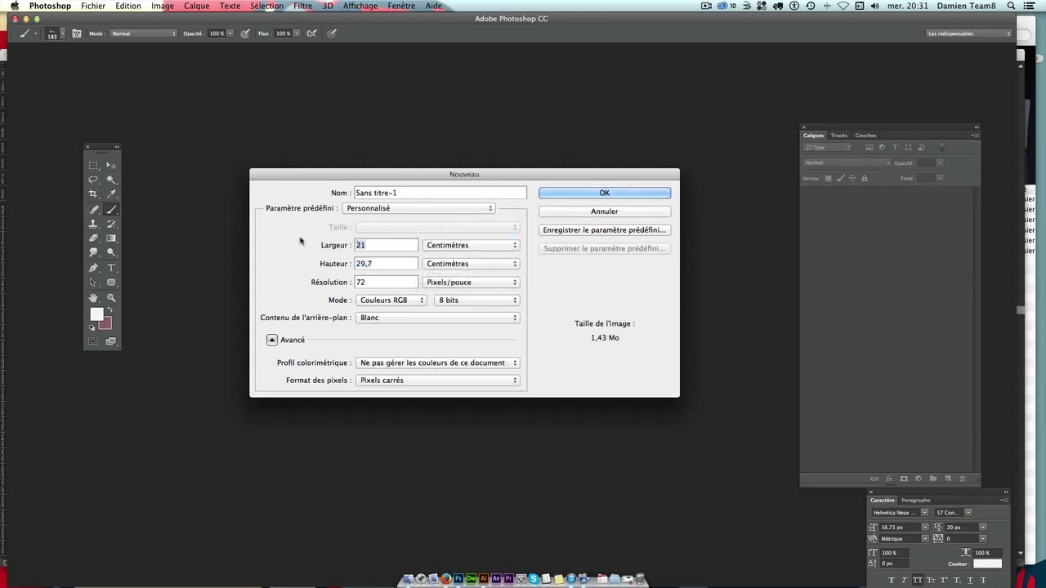
{"action": "left_click", "coordinate": [568, 195]}
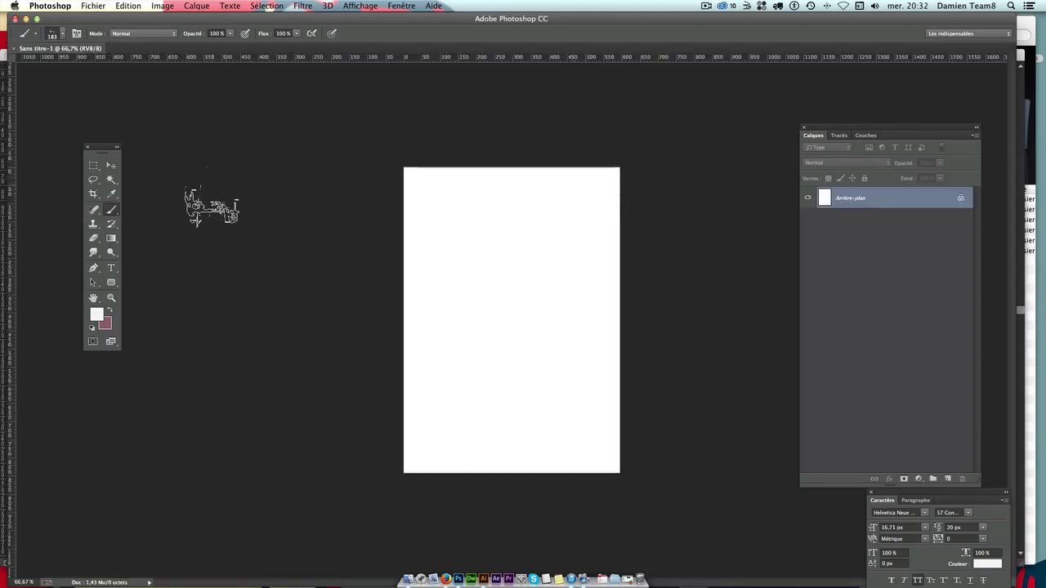
Convert the locked background into the editable layer Calque 0 at 100% zoom.
{"action": "key", "text": "super+1"}
{"action": "left_click", "coordinate": [111, 165]}
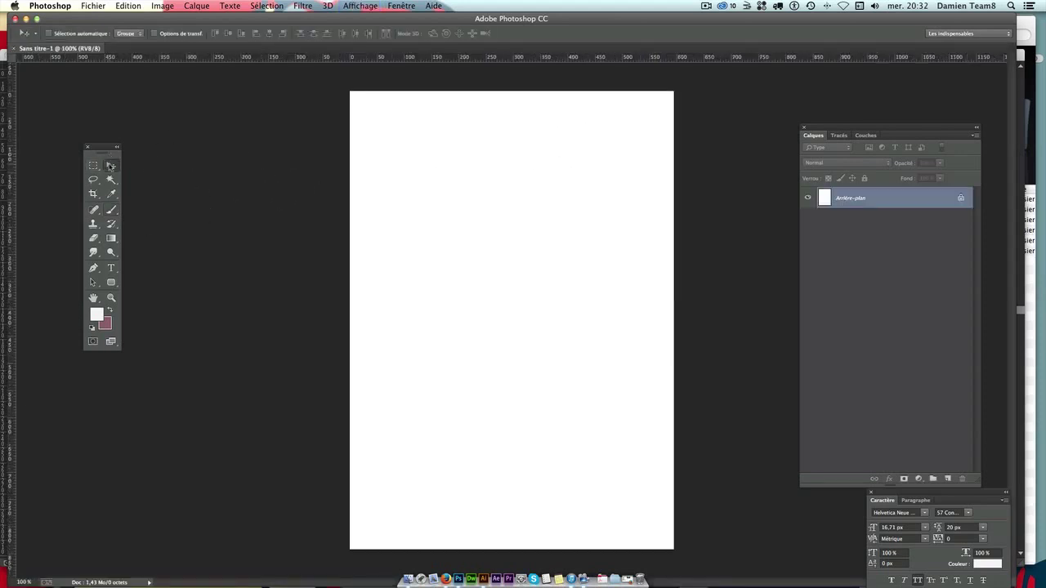
{"action": "double_click", "coordinate": [907, 205]}
{"action": "key", "text": "Return"}
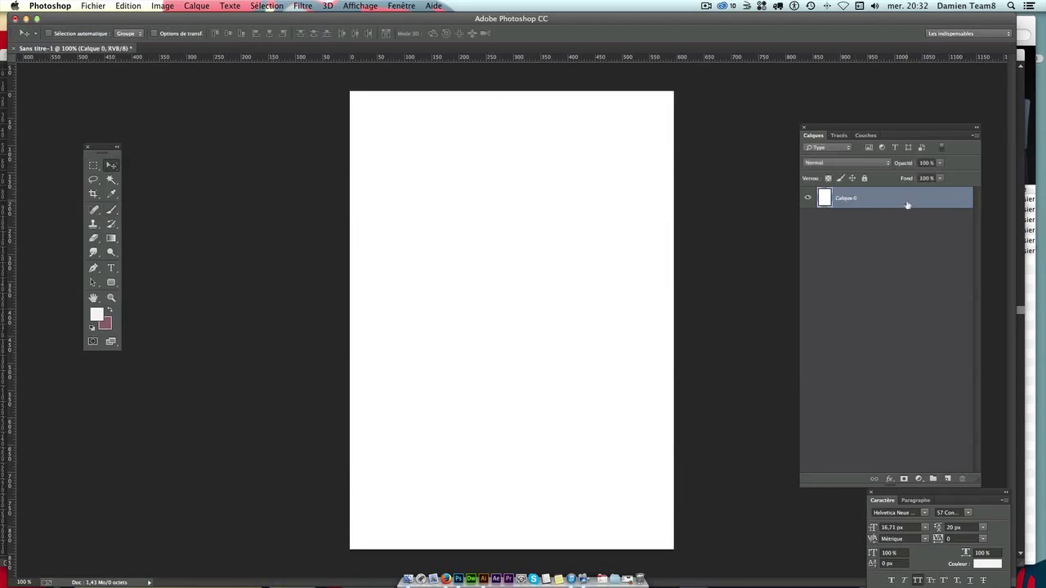
Add a vertical guide down the centre of the A4 canvas.
{"action": "left_click_drag", "start_coordinate": [5, 155], "coordinate": [7, 121]}
{"action": "key", "text": "super+t"}
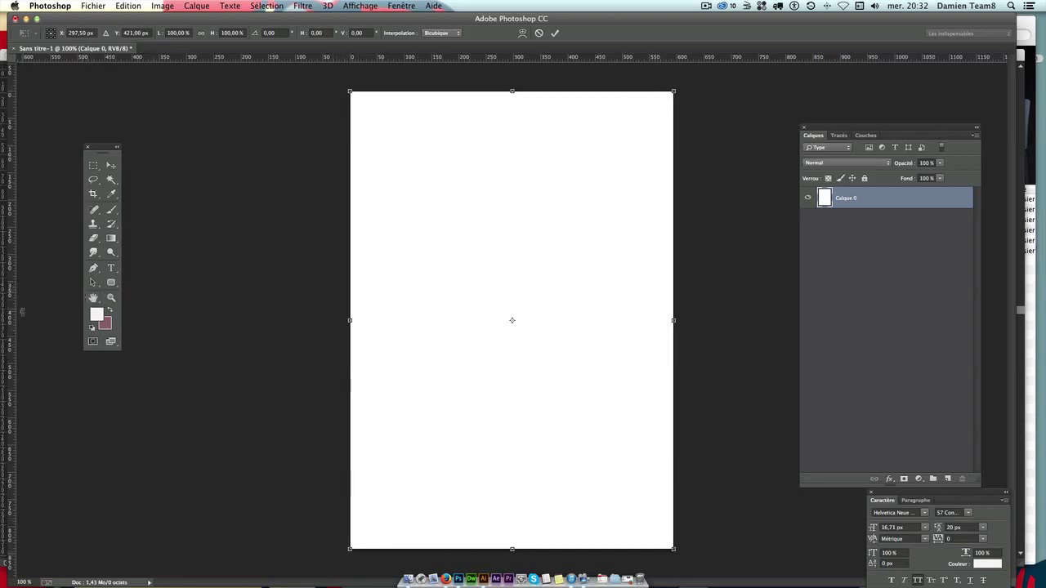
{"action": "left_click_drag", "start_coordinate": [9, 319], "coordinate": [512, 259]}
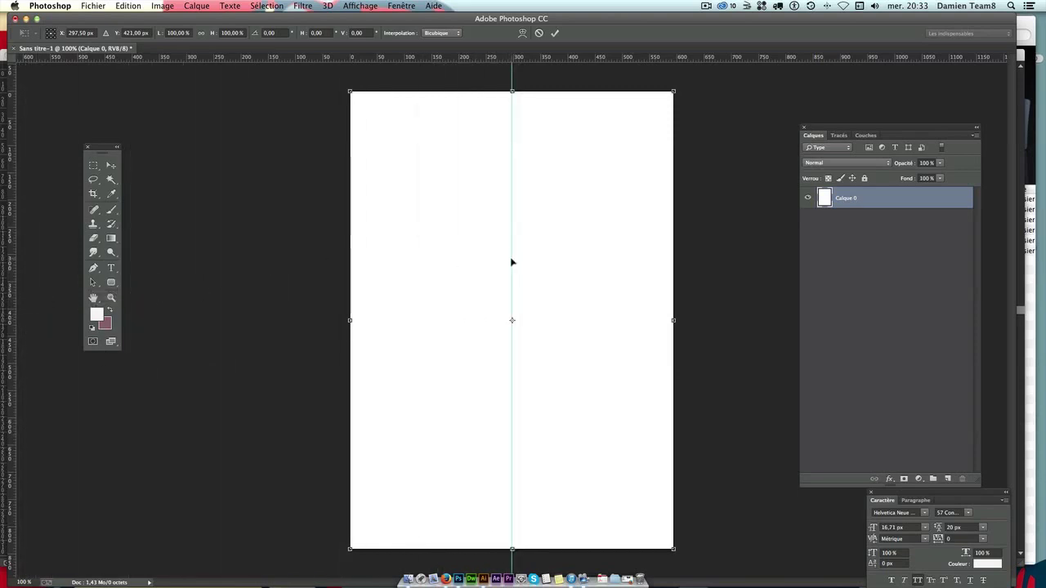
{"action": "key", "text": "Return"}
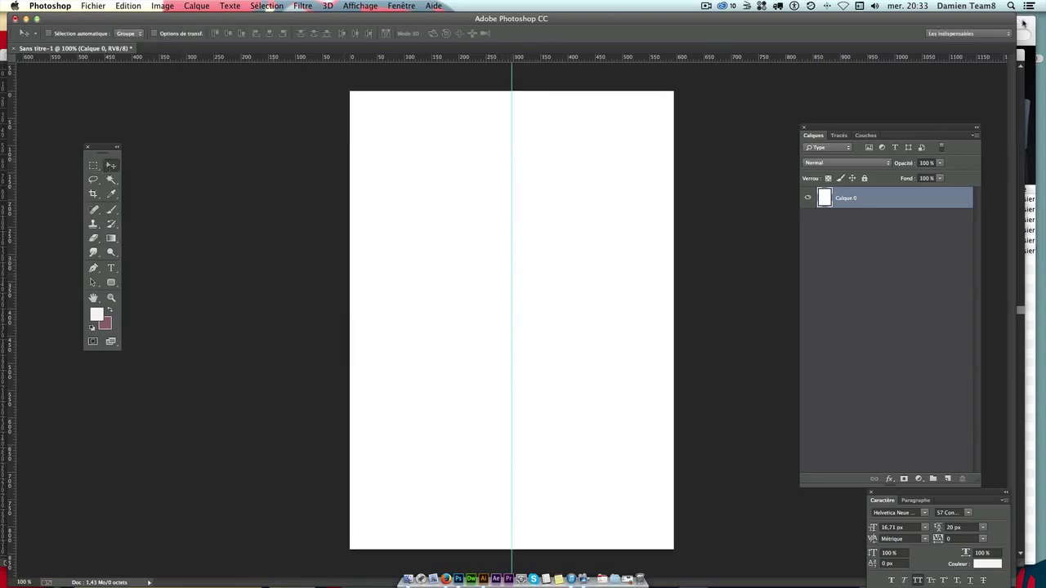
Open vintage.jpg from the texture folder in Photoshop.
{"action": "mouse_move", "coordinate": [1023, 24]}
{"action": "left_mouse_down"}
{"action": "mouse_move", "coordinate": [884, 43]}
{"action": "mouse_move", "coordinate": [858, 27]}
{"action": "left_mouse_up"}
{"action": "left_click", "coordinate": [845, 22]}
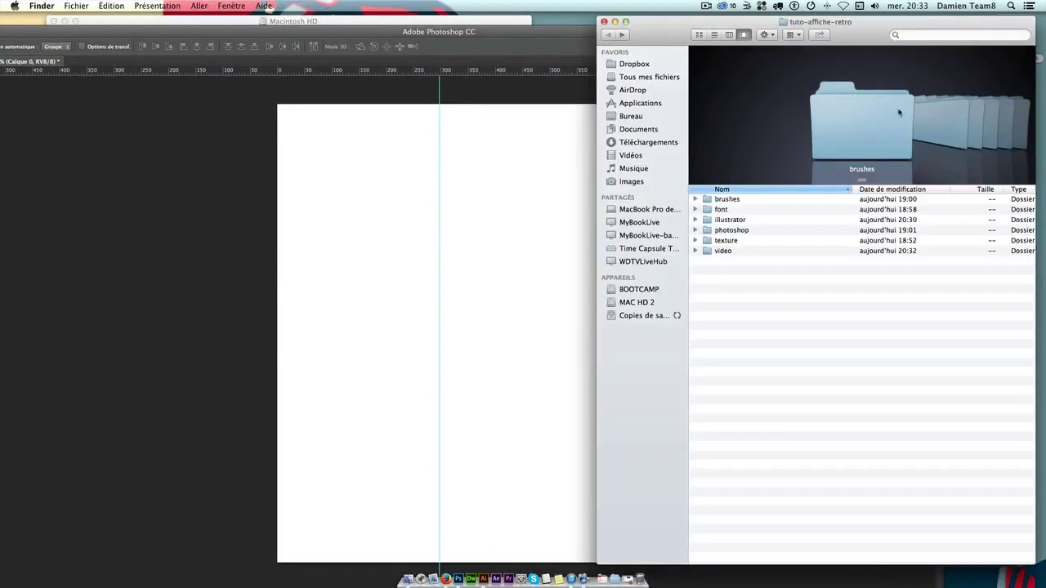
{"action": "left_click", "coordinate": [730, 242]}
{"action": "double_click", "coordinate": [730, 241]}
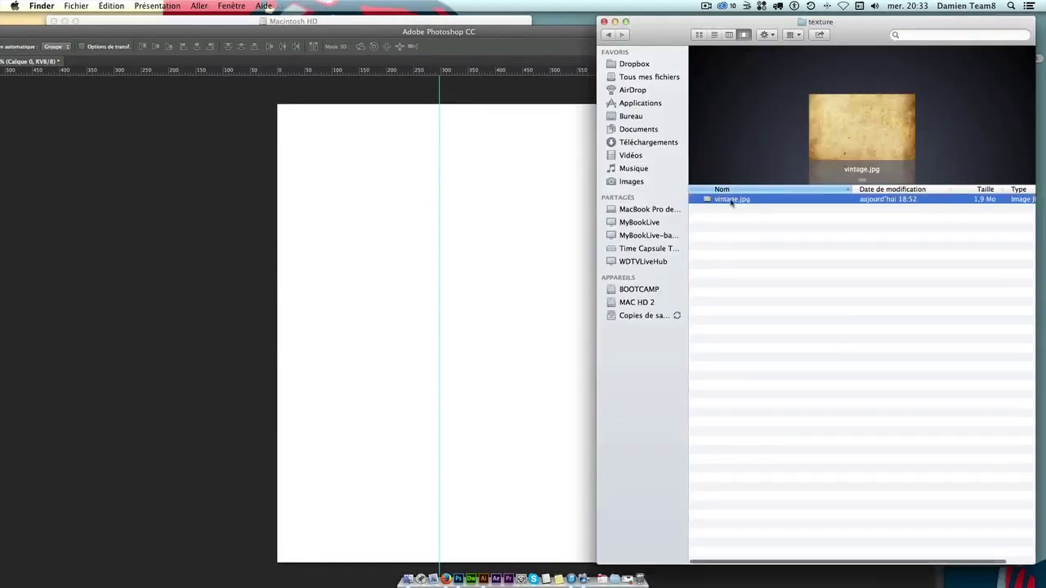
{"action": "right_click", "coordinate": [730, 200]}
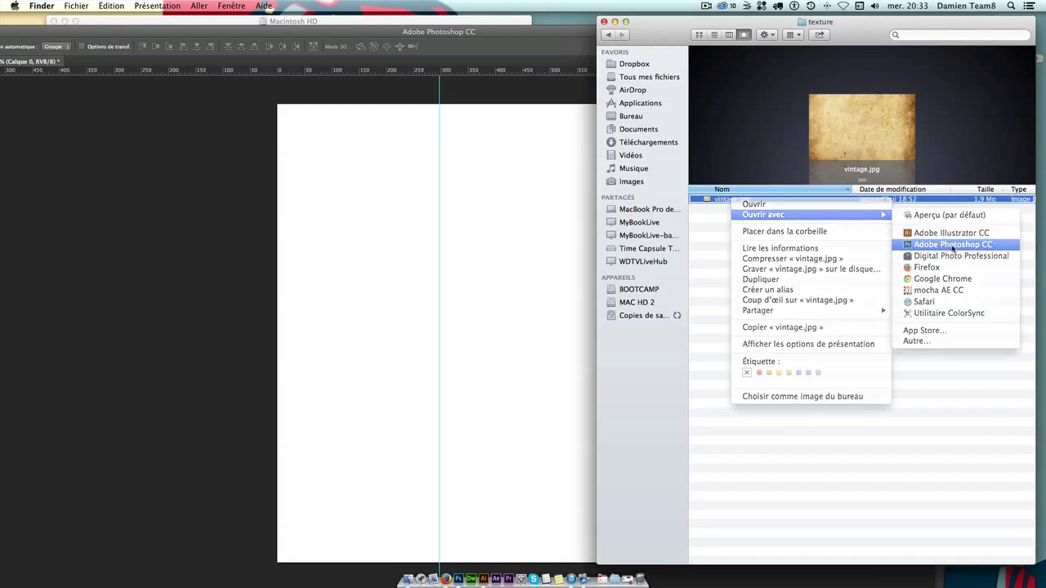
{"action": "left_click", "coordinate": [953, 245]}
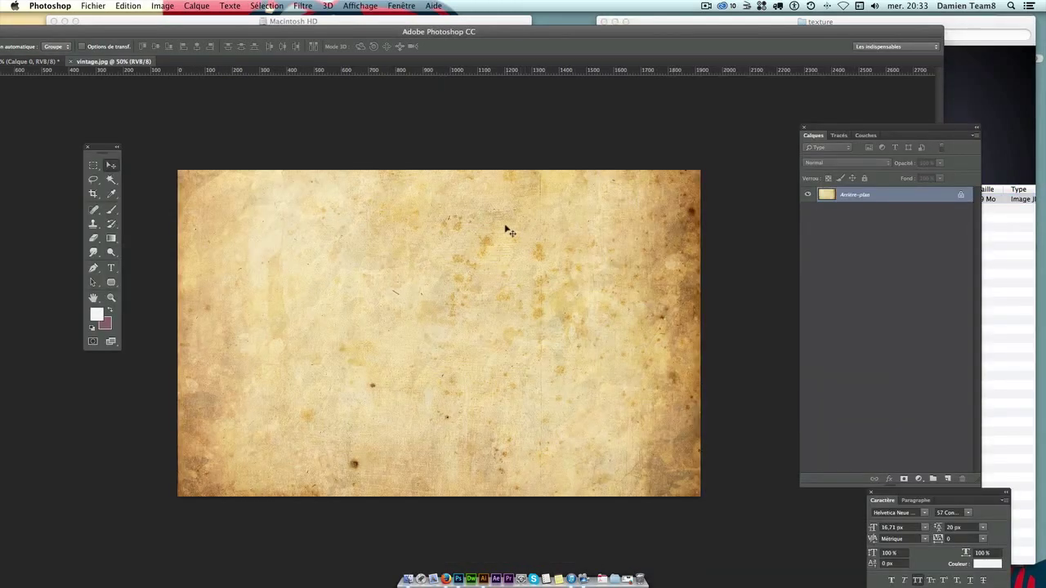
Rotate vintage.jpg 90° clockwise into portrait and select all of it.
{"action": "left_click", "coordinate": [153, 6]}
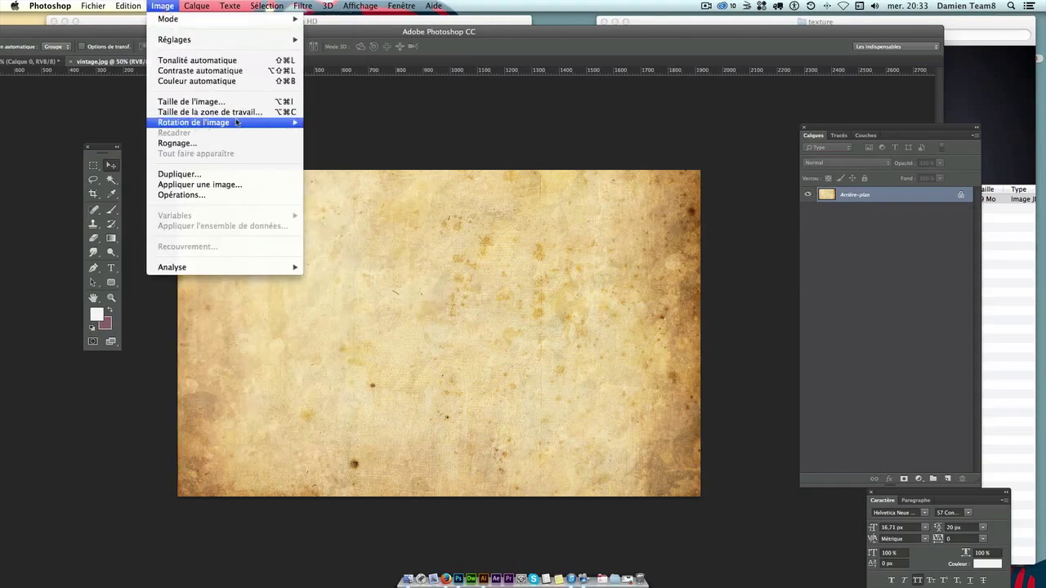
{"action": "mouse_move", "coordinate": [193, 122]}
{"action": "left_click", "coordinate": [373, 134]}
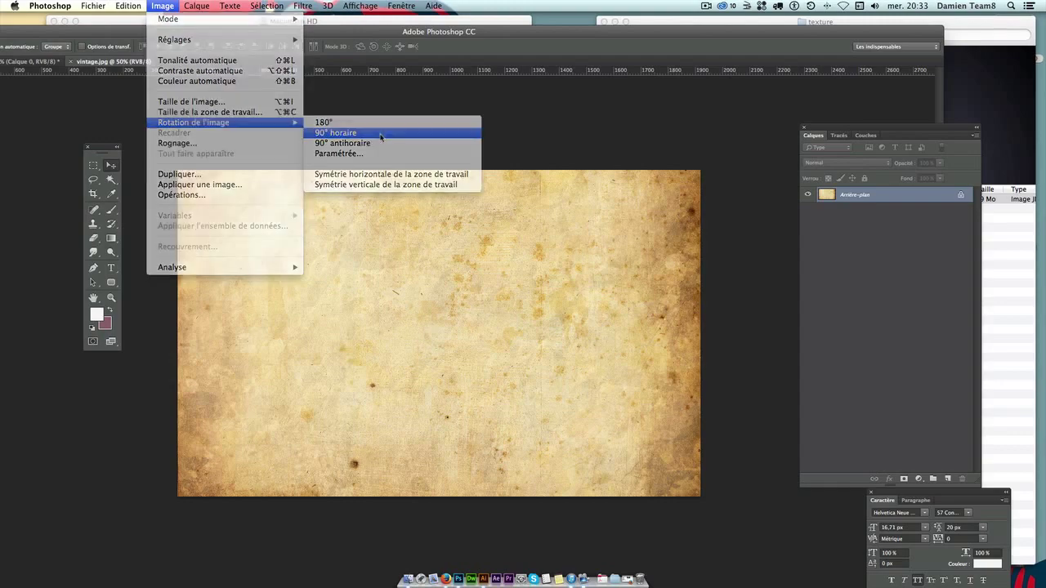
{"action": "key", "text": "ctrl+a"}
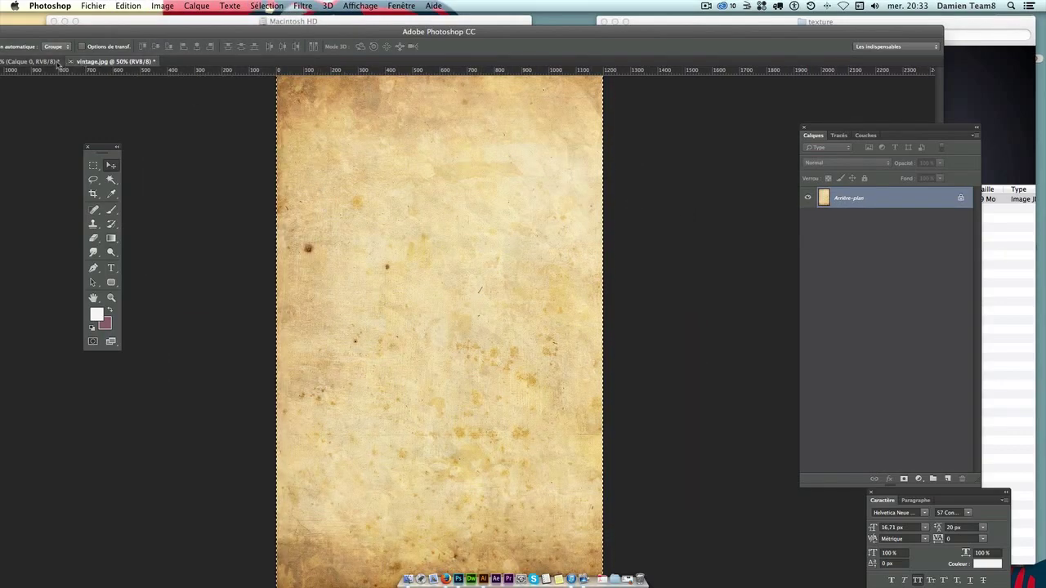
Bring the texture into the untitled poster document as Calque 1.
{"action": "double_click", "coordinate": [74, 32]}
{"action": "left_click", "coordinate": [73, 50]}
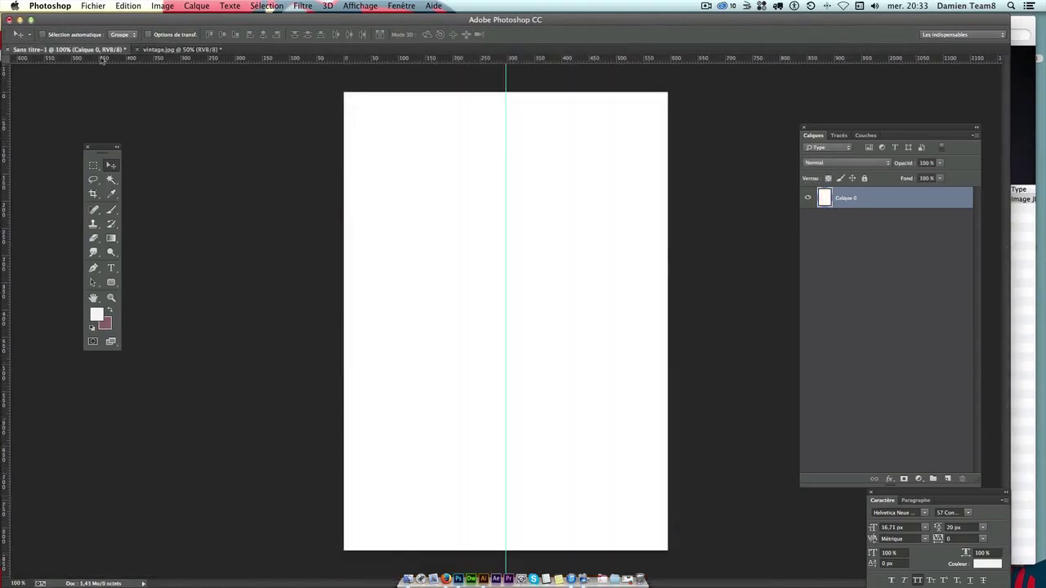
{"action": "key", "text": "ctrl+v"}
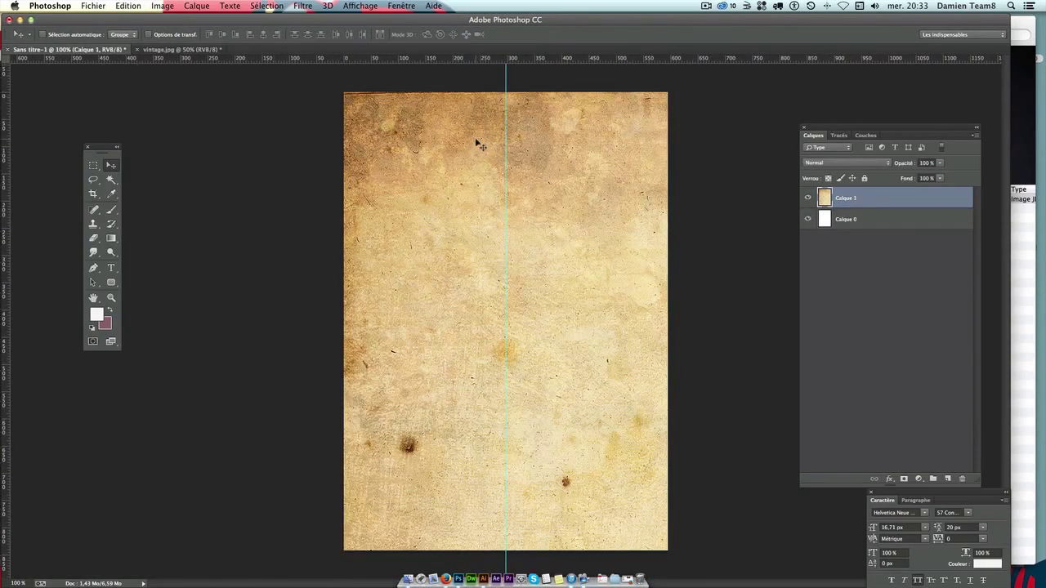
{"action": "left_click", "coordinate": [180, 49]}
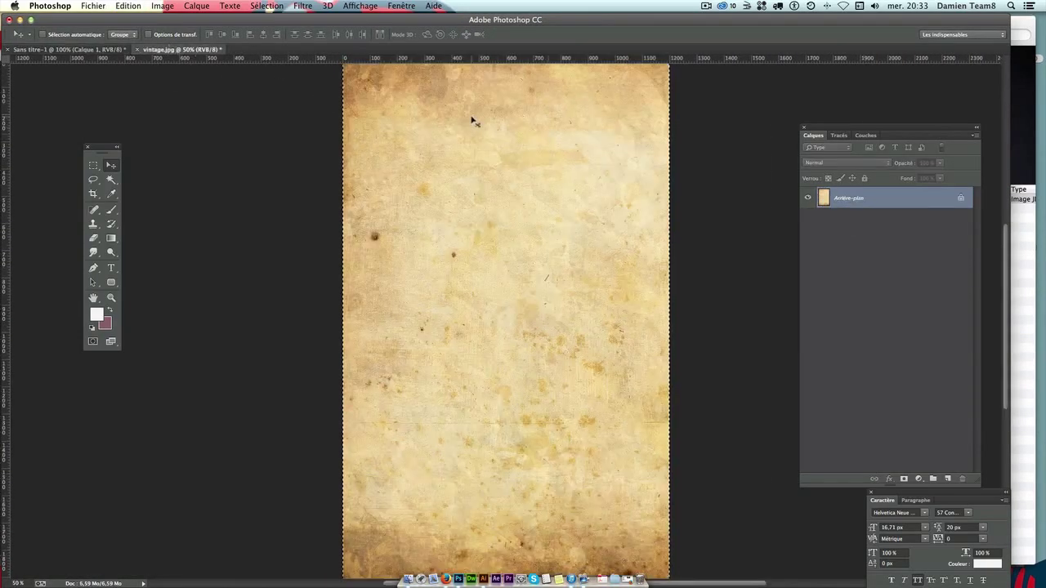
{"action": "scroll", "coordinate": [588, 155], "scroll_direction": "up", "scroll_amount": 5}
{"action": "scroll", "coordinate": [682, 196], "scroll_direction": "down", "scroll_amount": 3}
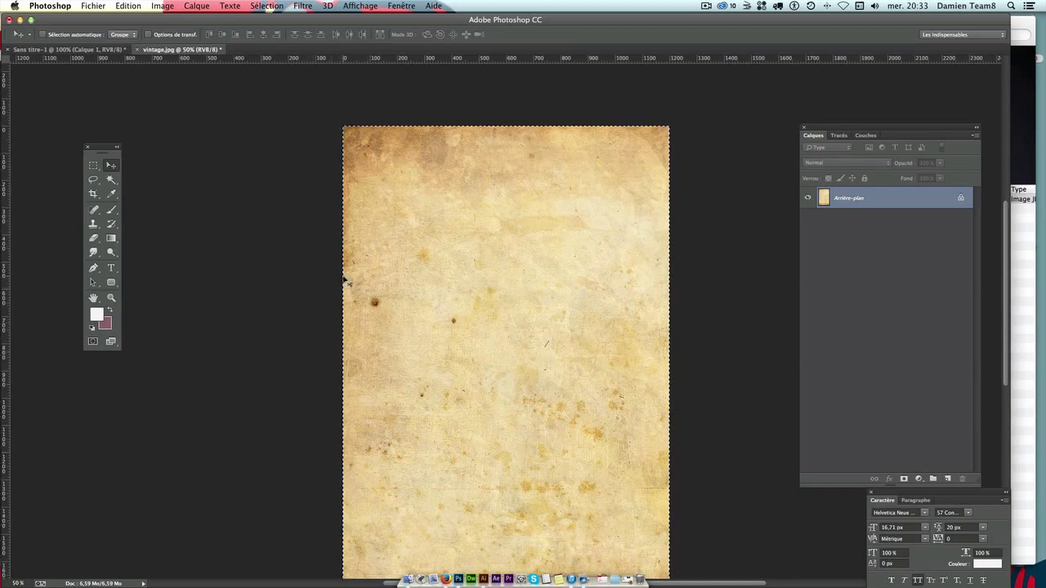
{"action": "left_click_drag", "start_coordinate": [346, 281], "coordinate": [415, 116]}
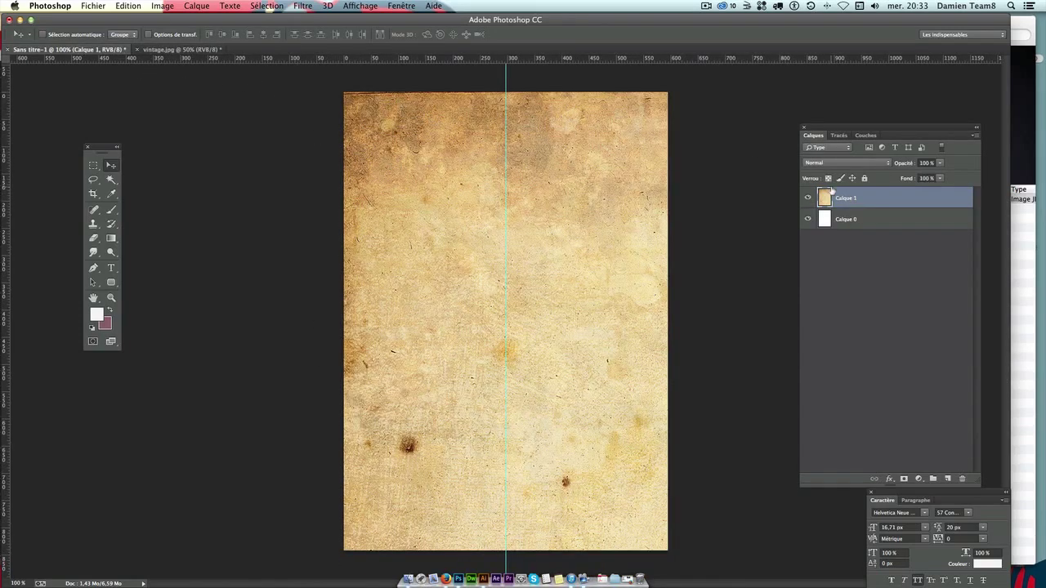
Scale the texture layer to about 49.8% so it fits the A4 canvas.
{"action": "key", "text": "super+minus"}
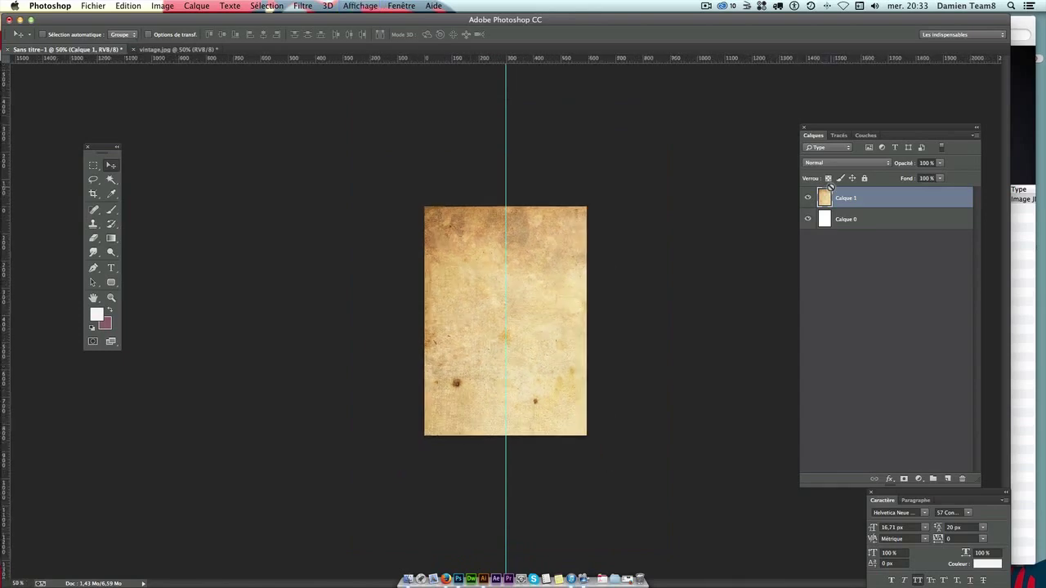
{"action": "key", "text": "super+t"}
{"action": "key", "text": "super+minus"}
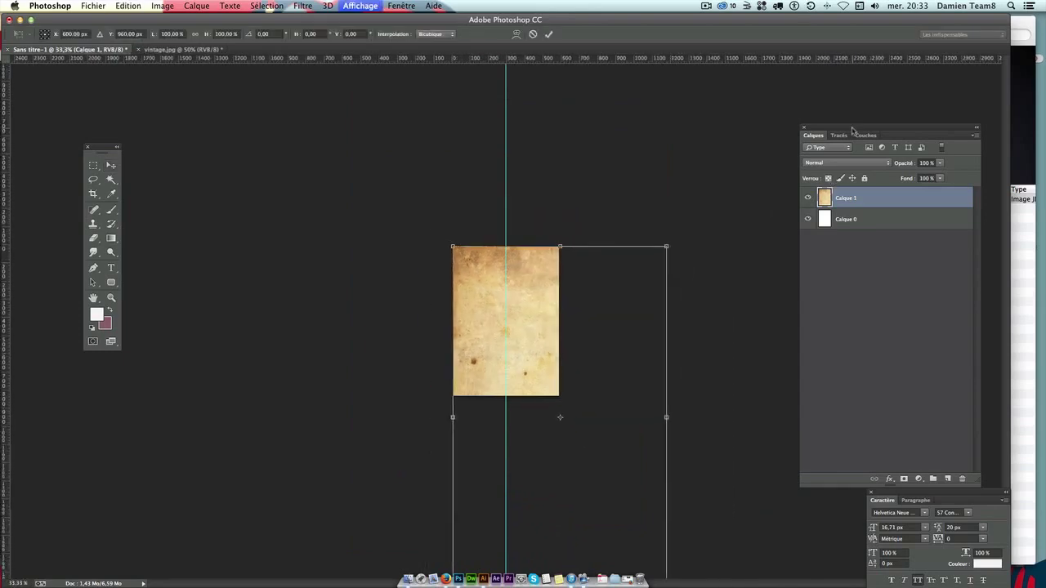
{"action": "key", "text": "super+minus"}
{"action": "key", "text": "super+minus"}
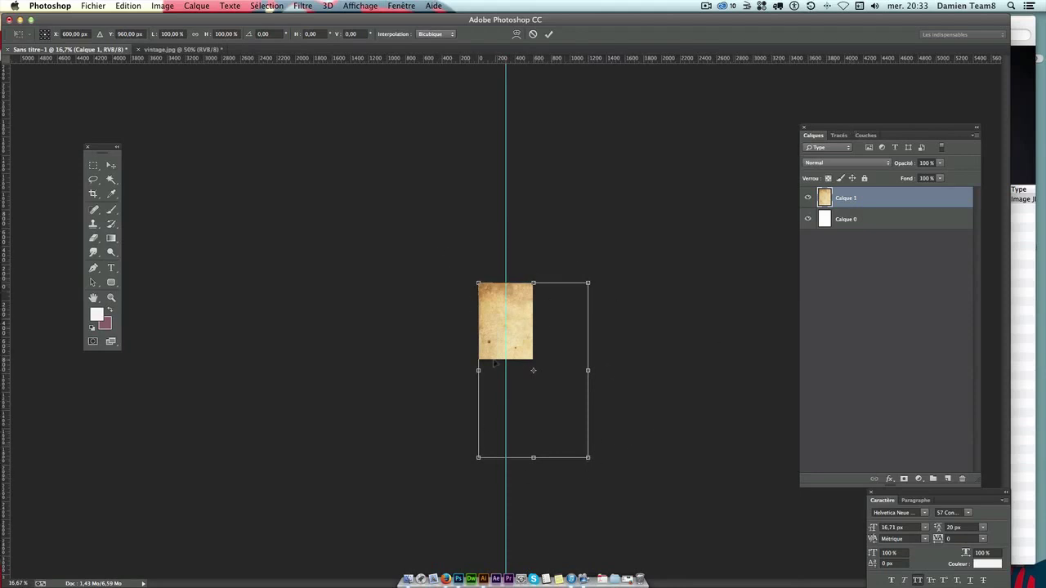
{"action": "left_click_drag", "start_coordinate": [585, 462], "coordinate": [536, 371]}
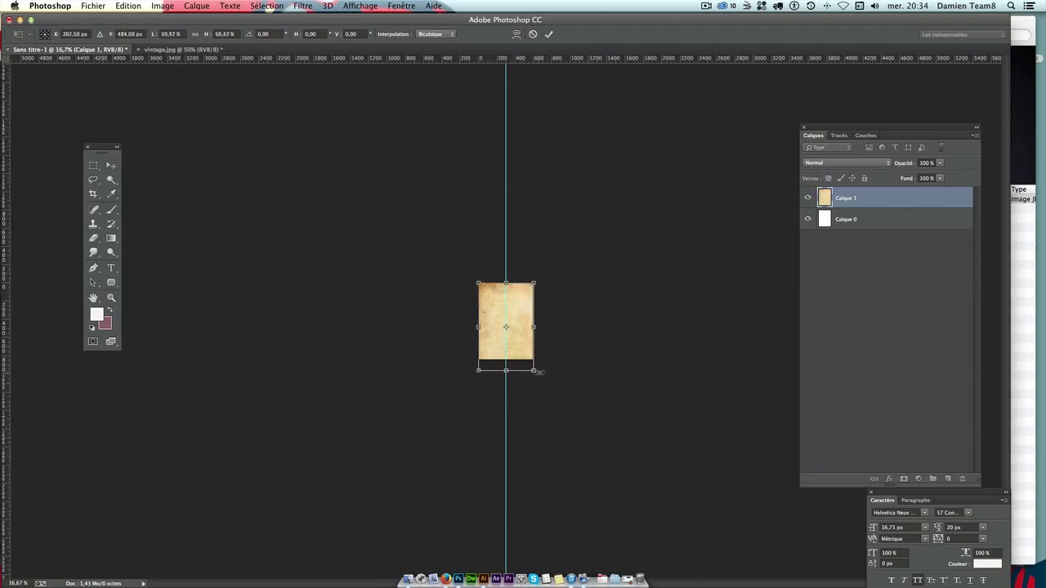
{"action": "key", "text": "super+plus"}
{"action": "key", "text": "super+plus"}
{"action": "key", "text": "super+plus"}
{"action": "key", "text": "super+plus"}
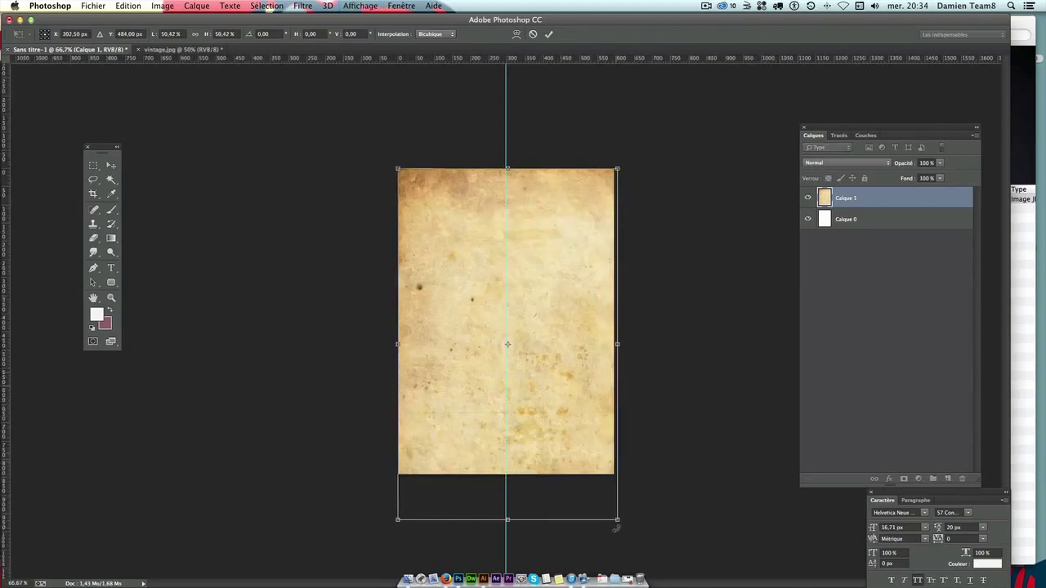
{"action": "left_click_drag", "start_coordinate": [616, 520], "coordinate": [615, 515]}
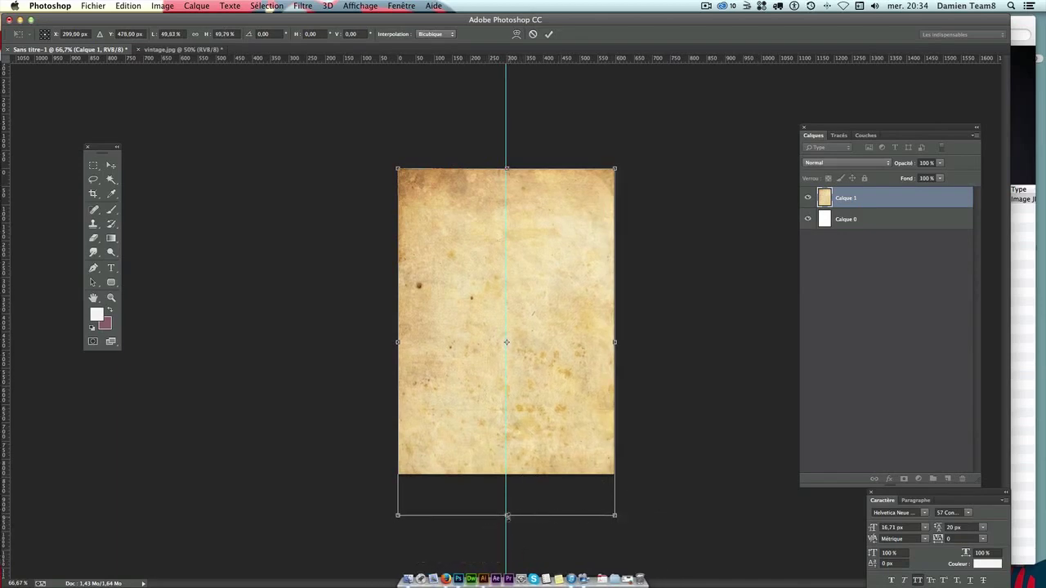
{"action": "left_click_drag", "start_coordinate": [507, 517], "coordinate": [507, 473]}
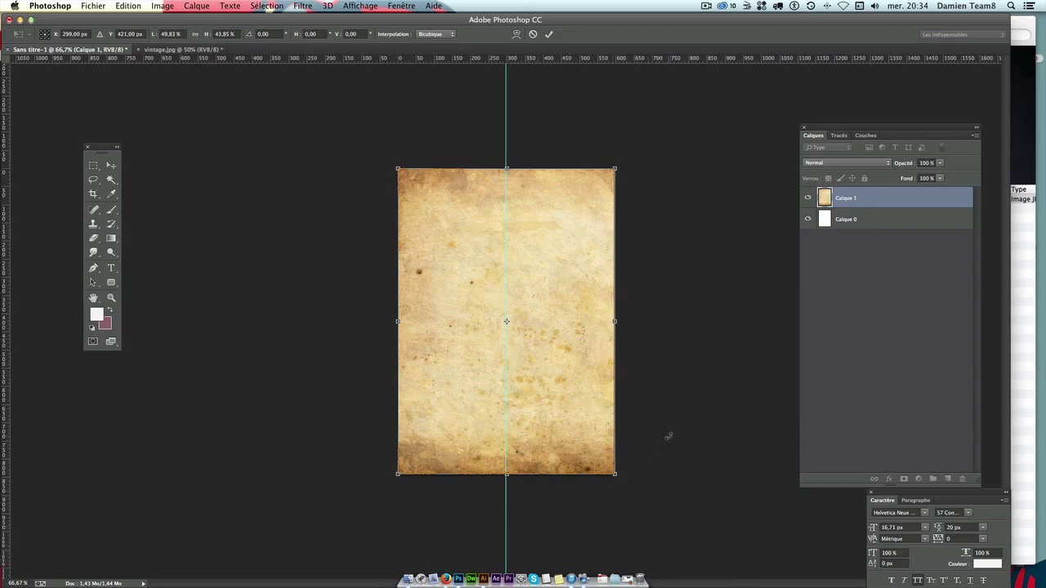
{"action": "key", "text": "Return"}
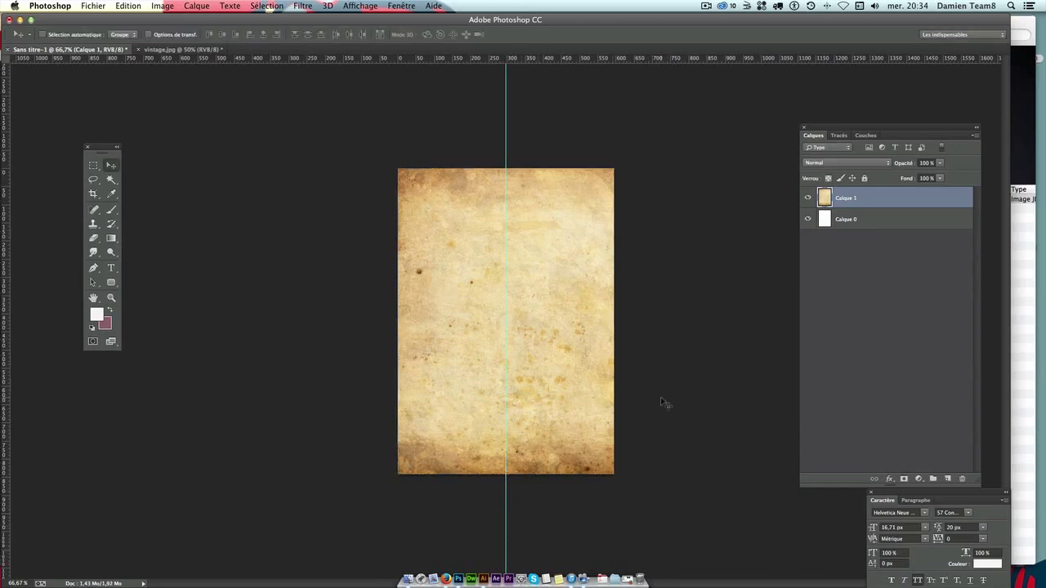
Add an empty Calque 2 above the texture and open the foreground colour picker.
{"action": "key", "text": "super+plus"}
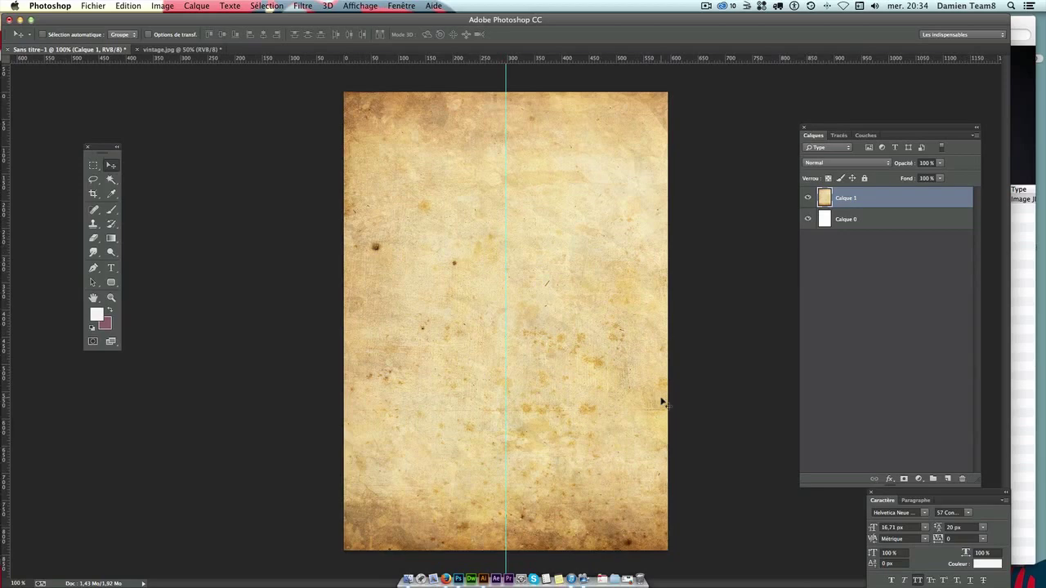
{"action": "left_click", "coordinate": [947, 478]}
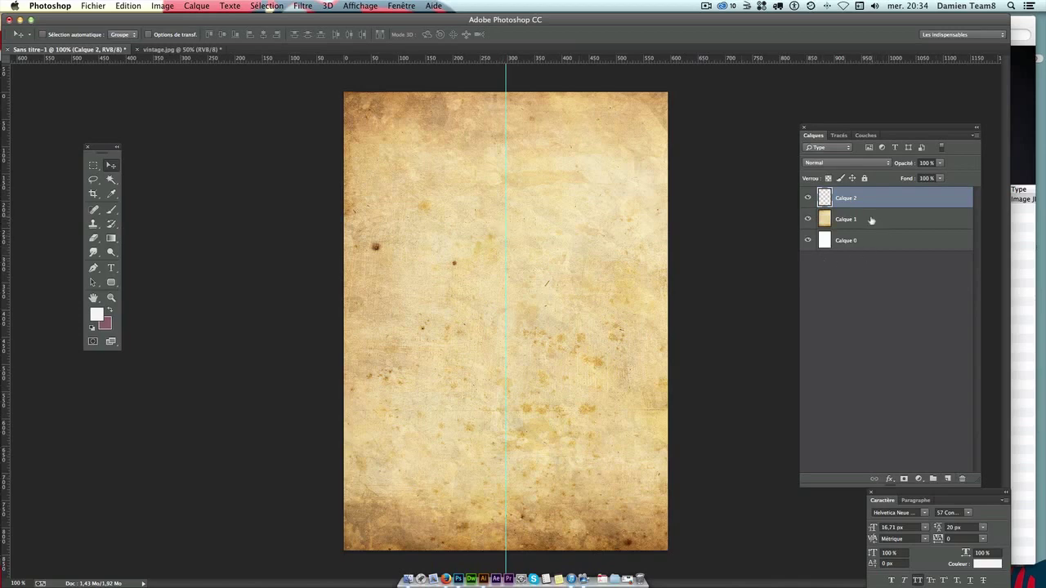
{"action": "left_click", "coordinate": [96, 315]}
Set the foreground colour to the pale greyish beige cdc8bc.
{"action": "left_click", "coordinate": [609, 163]}
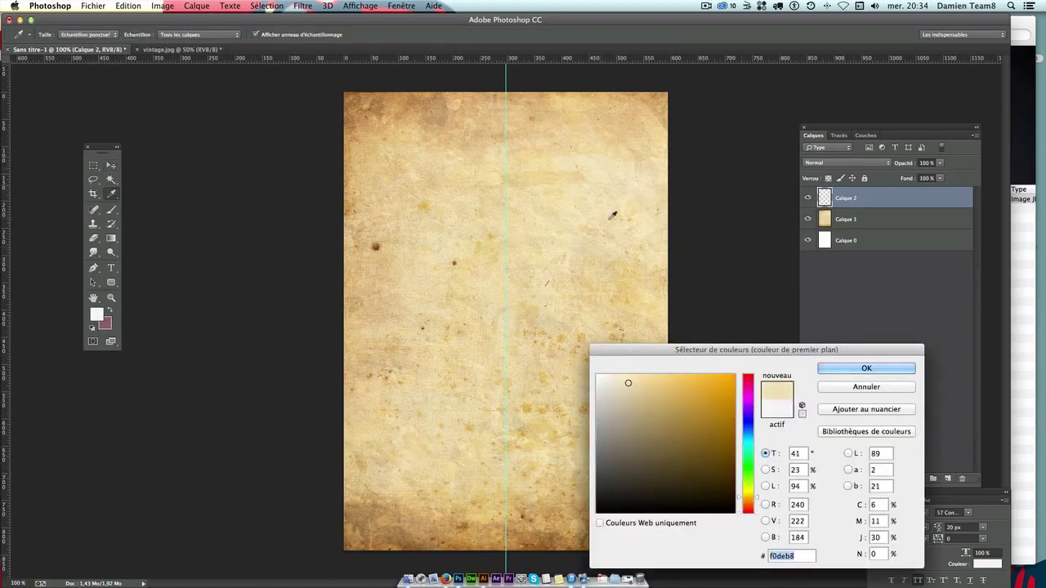
{"action": "left_click", "coordinate": [608, 401]}
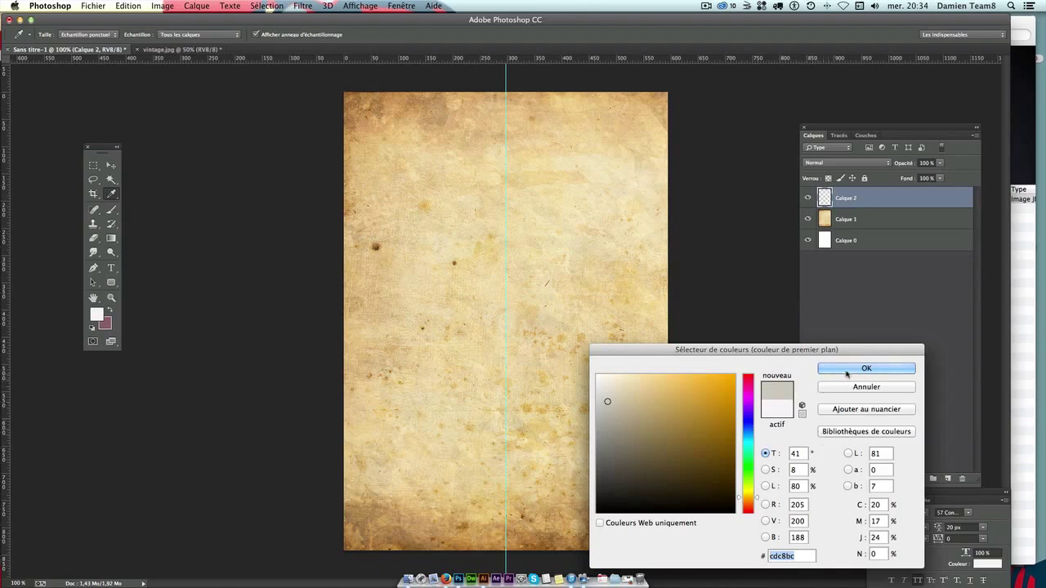
{"action": "left_click", "coordinate": [852, 368]}
{"action": "key", "text": "v"}
Fill Calque 2 with the foreground colour using Edition > Remplir.
{"action": "key", "text": "i"}
{"action": "key", "text": "shift+F5"}
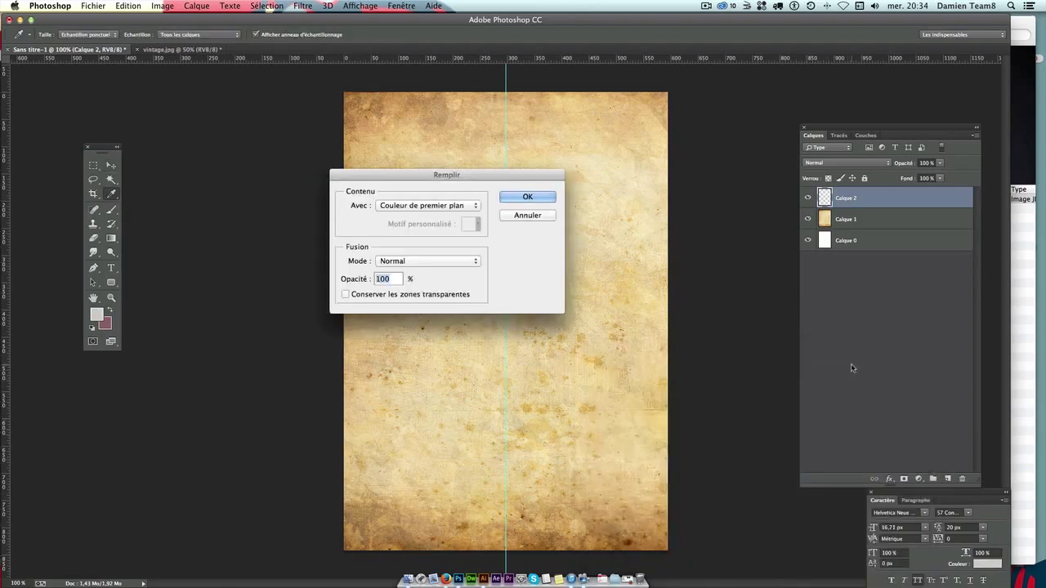
{"action": "left_click", "coordinate": [143, 6]}
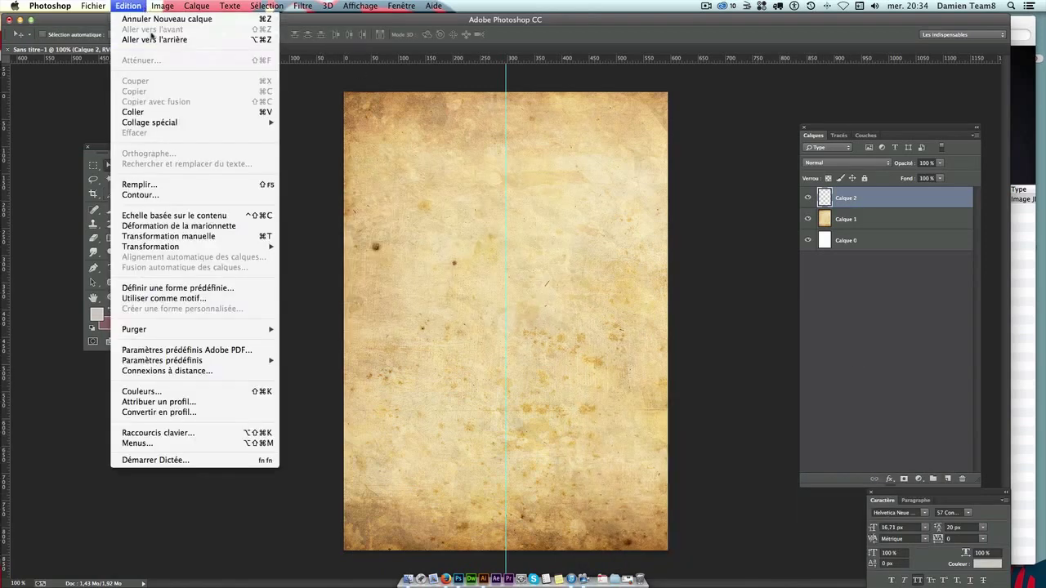
{"action": "left_click", "coordinate": [159, 186]}
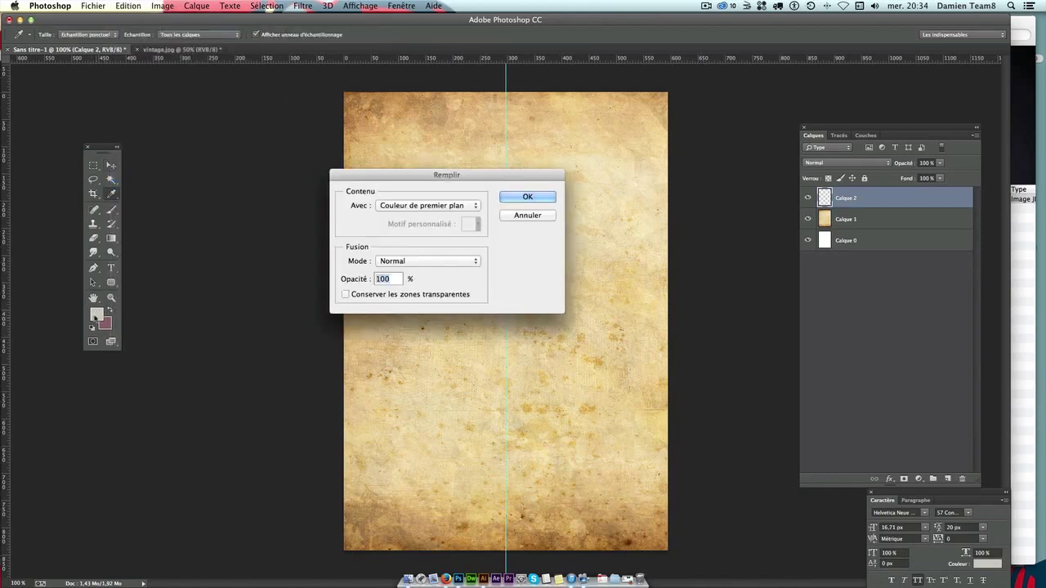
{"action": "left_click", "coordinate": [420, 205]}
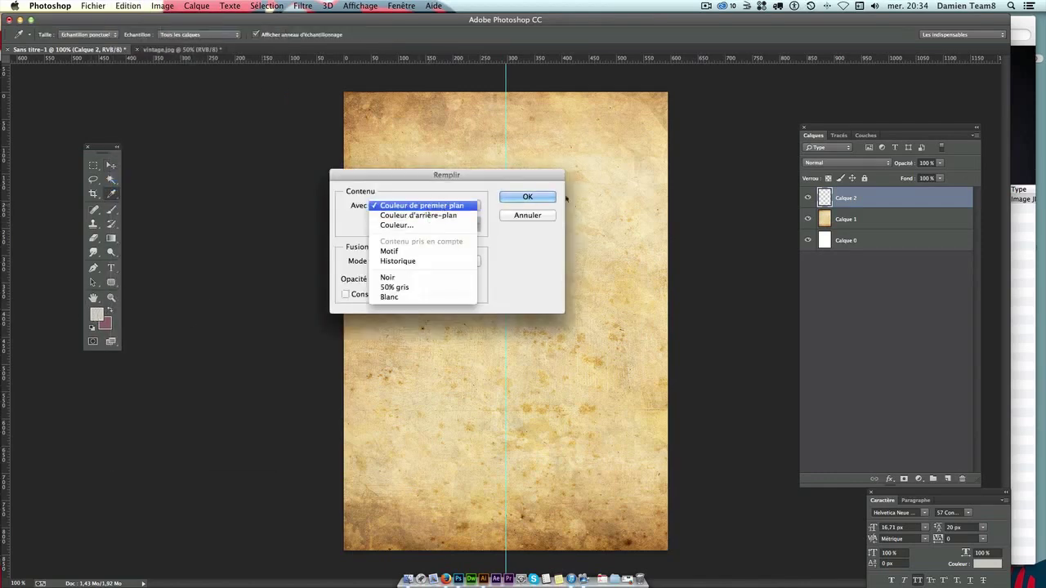
{"action": "left_click", "coordinate": [424, 205]}
{"action": "left_click", "coordinate": [527, 197]}
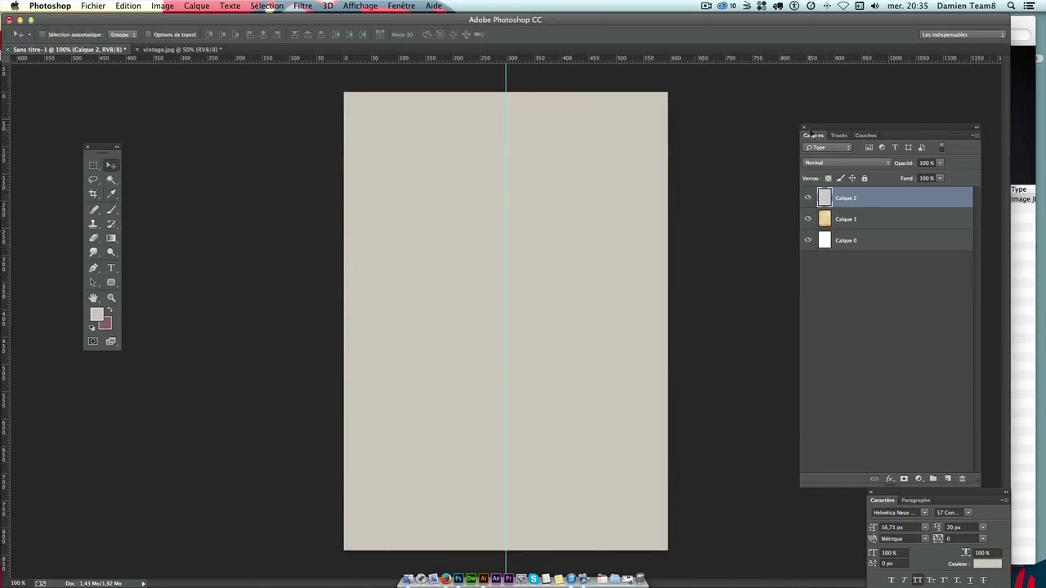
Set Calque 2's blending mode to Couleur.
{"action": "left_click", "coordinate": [842, 163]}
{"action": "left_click", "coordinate": [843, 164]}
{"action": "left_click", "coordinate": [865, 220]}
{"action": "left_click", "coordinate": [862, 200]}
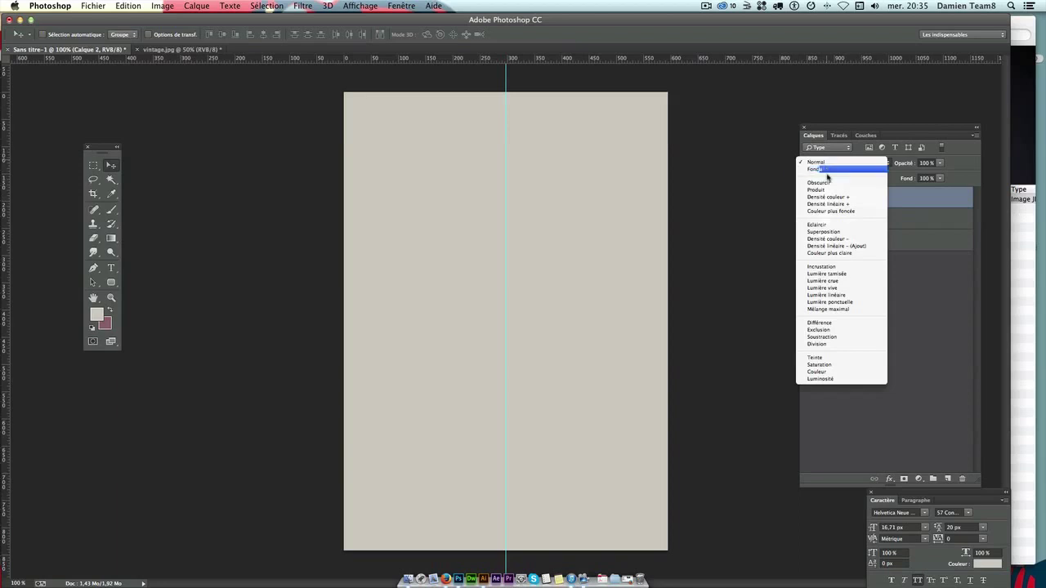
{"action": "left_click", "coordinate": [850, 151]}
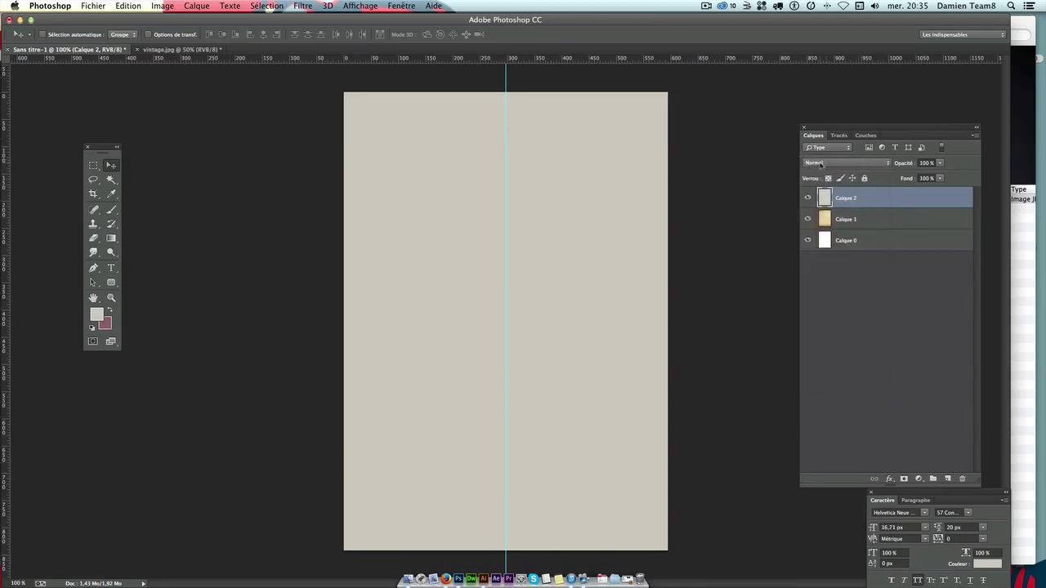
{"action": "left_click", "coordinate": [864, 166]}
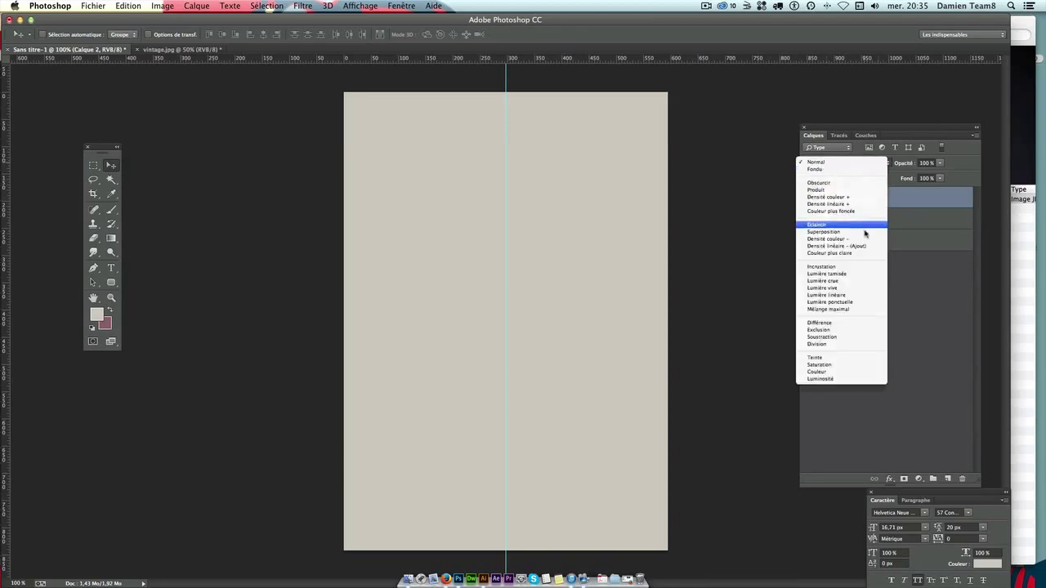
{"action": "left_click", "coordinate": [862, 372]}
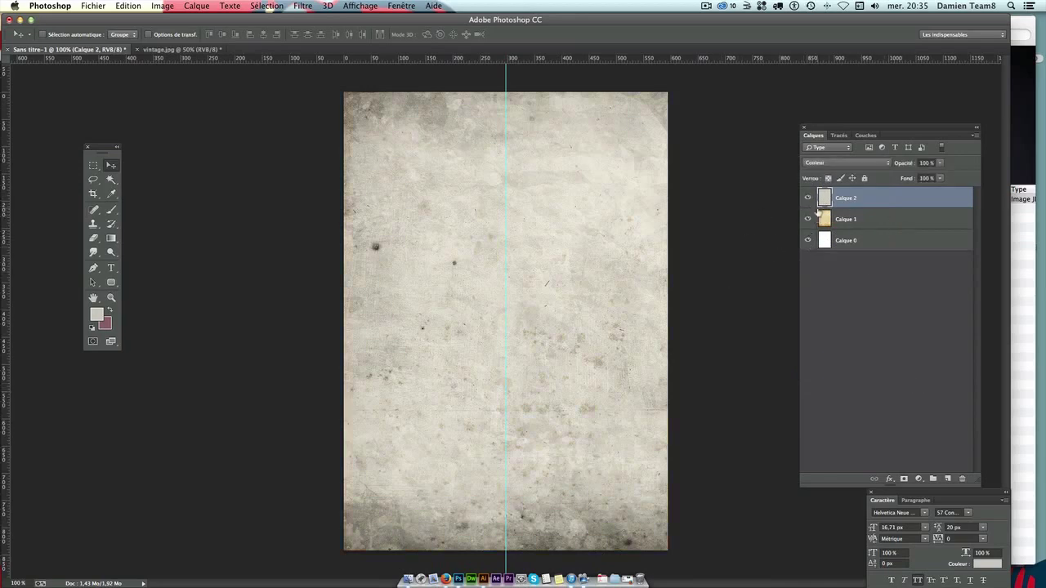
Toggle Calque 2's visibility to compare the effect, then select Calque 1.
{"action": "left_click", "coordinate": [807, 198]}
{"action": "left_click", "coordinate": [808, 198]}
{"action": "left_click", "coordinate": [808, 197]}
{"action": "left_click", "coordinate": [808, 198]}
{"action": "left_click", "coordinate": [917, 219]}
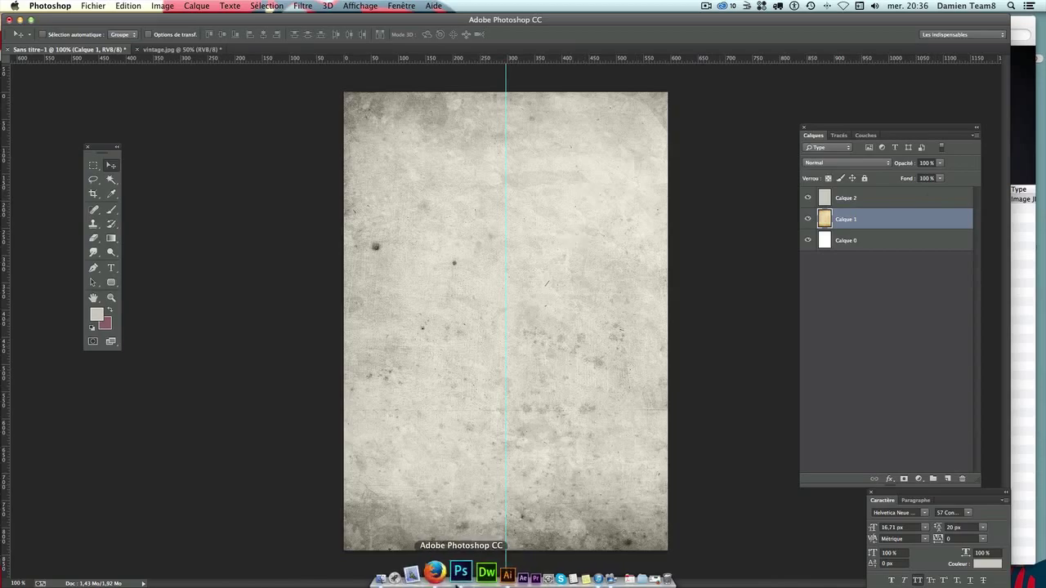
Marquee-select all the poster artwork in Illustrator and return to Photoshop.
{"action": "left_click", "coordinate": [486, 579]}
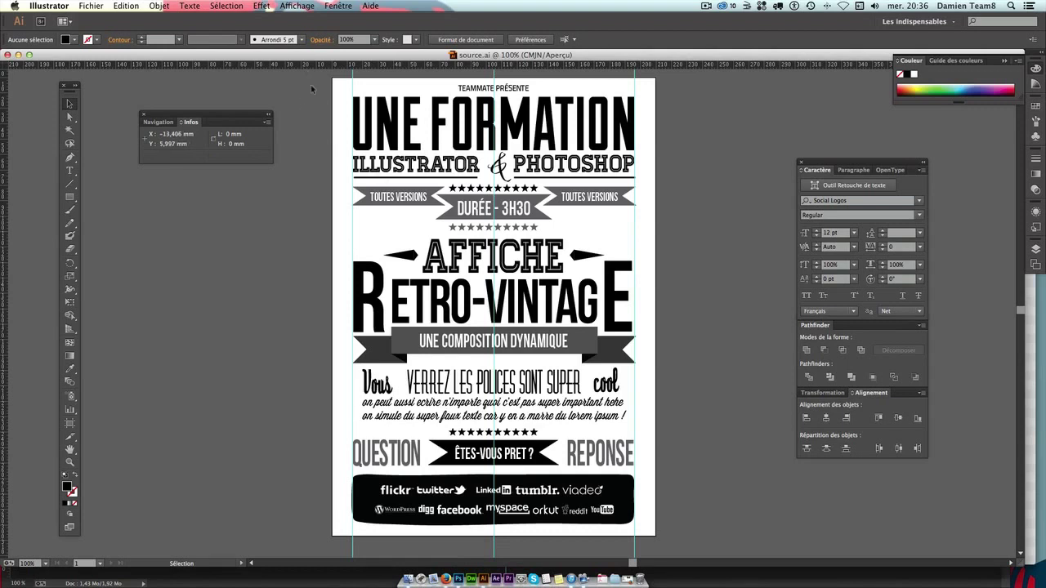
{"action": "mouse_move", "coordinate": [314, 75]}
{"action": "left_mouse_down"}
{"action": "mouse_move", "coordinate": [567, 239]}
{"action": "mouse_move", "coordinate": [682, 533]}
{"action": "left_mouse_up"}
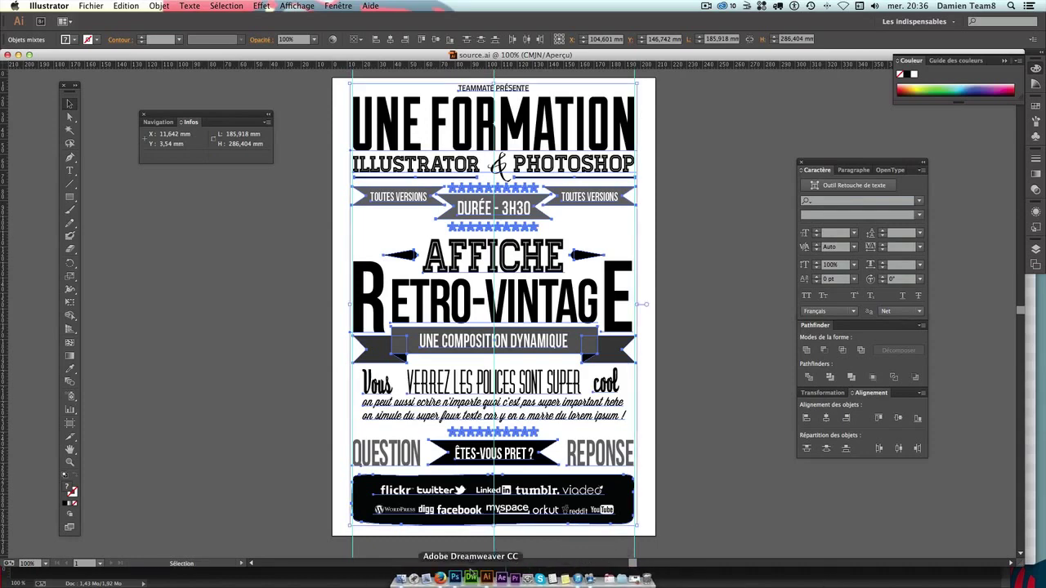
{"action": "left_click", "coordinate": [457, 574]}
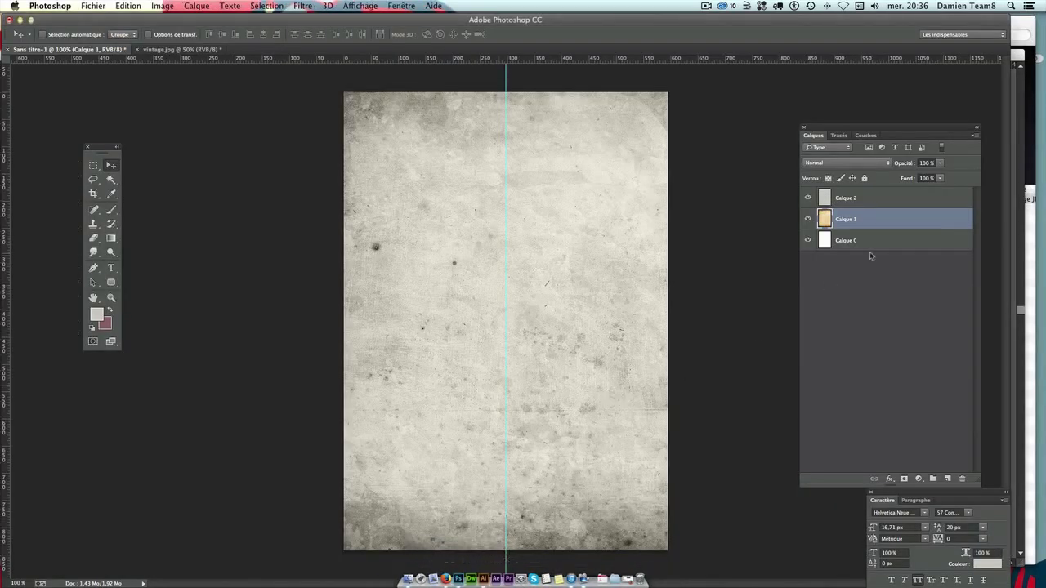
Paste the Illustrator poster above Calque 2 as an Objet dynamique.
{"action": "left_click", "coordinate": [851, 200]}
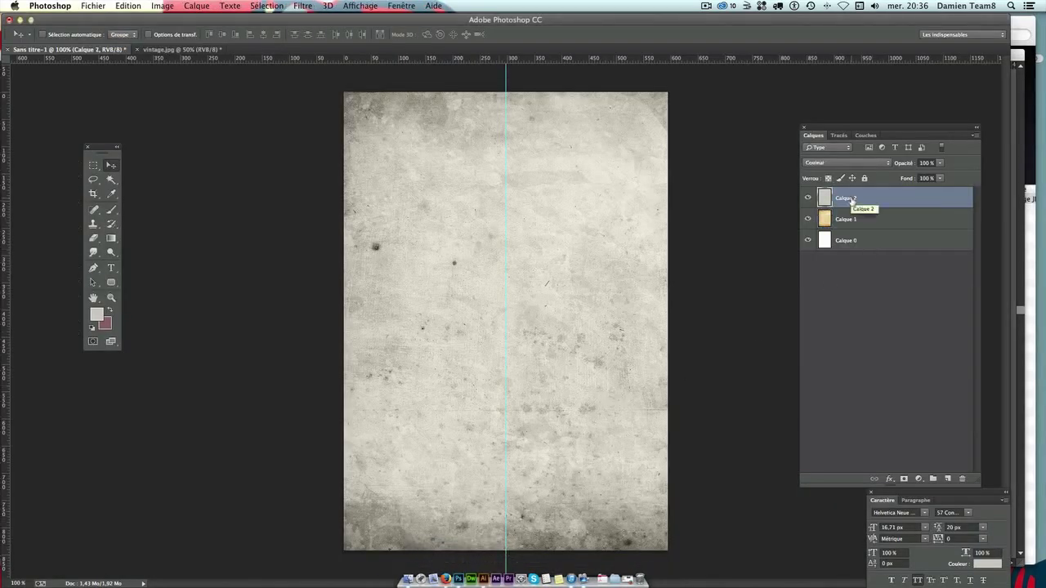
{"action": "key", "text": "super+v"}
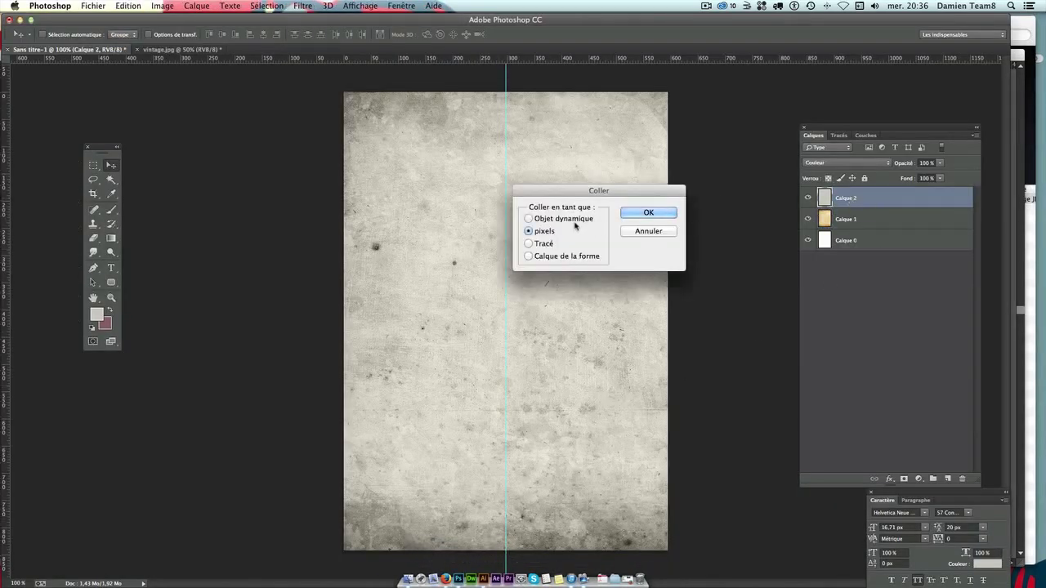
{"action": "left_click", "coordinate": [592, 219]}
{"action": "left_click", "coordinate": [656, 214]}
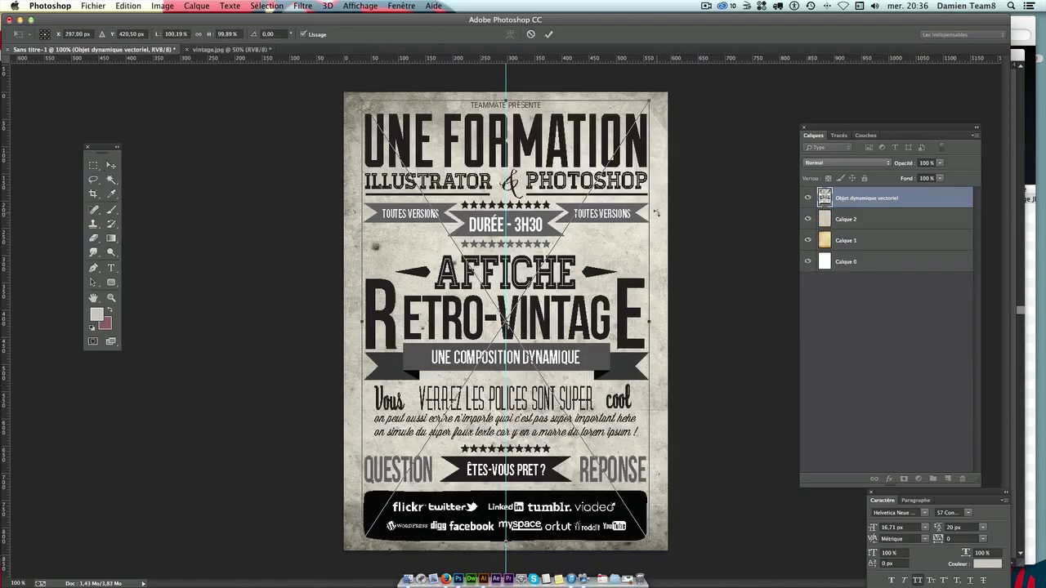
{"action": "key", "text": "Return"}
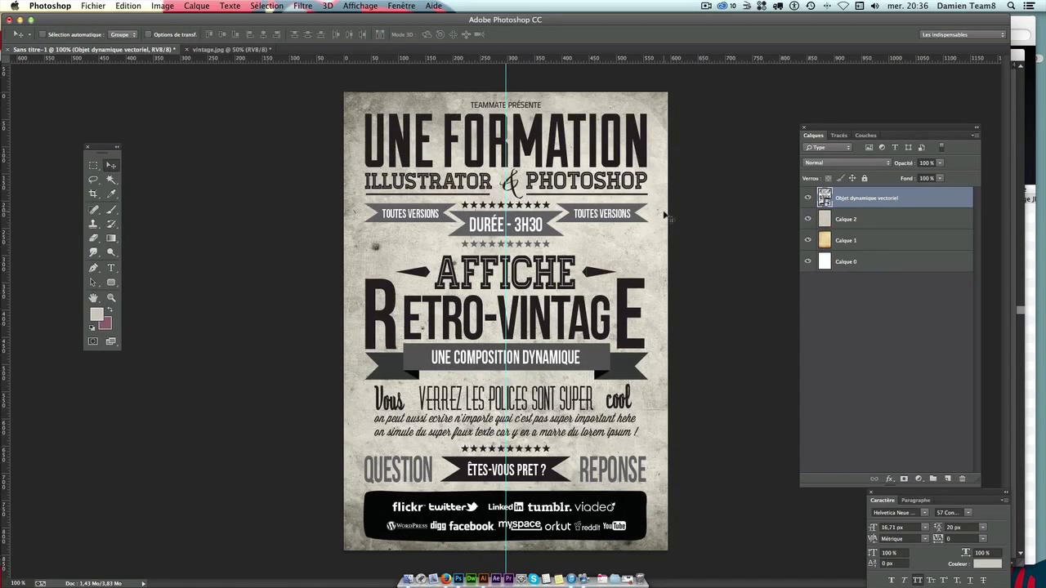
Try enlarging the poster to about 205%, then undo to keep its original size.
{"action": "key", "text": "ctrl+minus"}
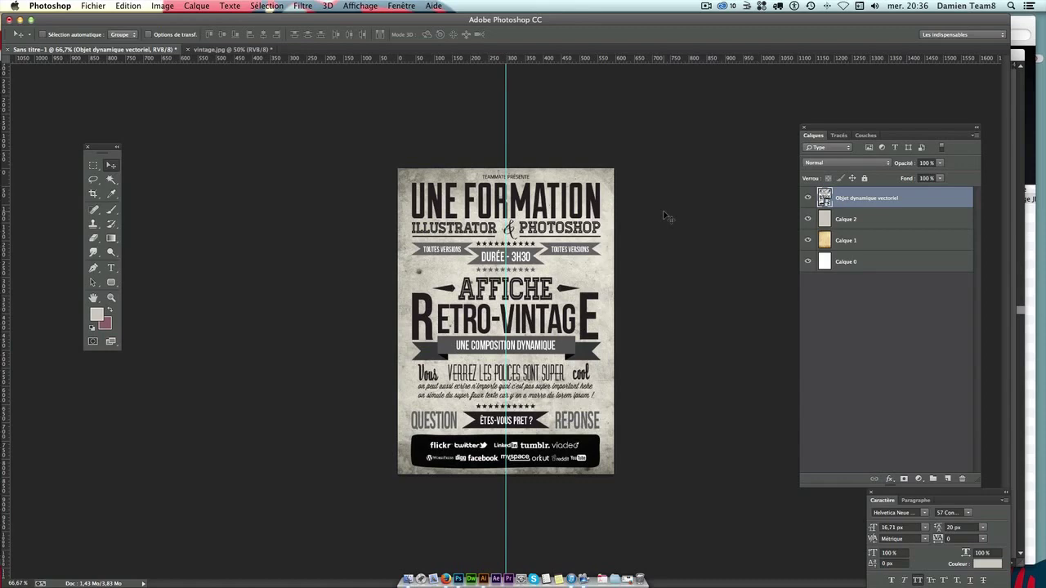
{"action": "key", "text": "ctrl+t"}
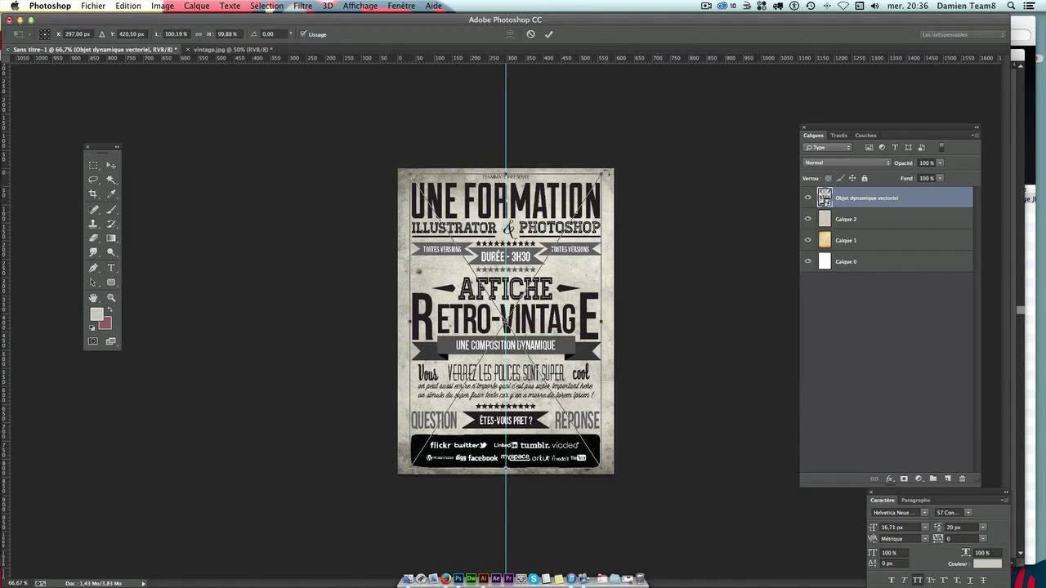
{"action": "left_click_drag", "start_coordinate": [409, 173], "coordinate": [208, 168]}
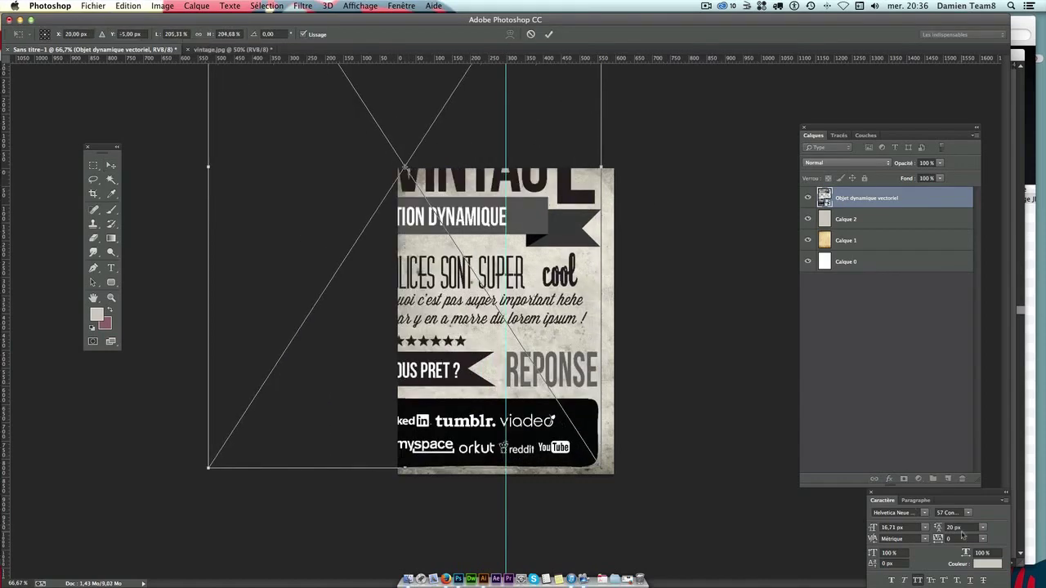
{"action": "key", "text": "Escape"}
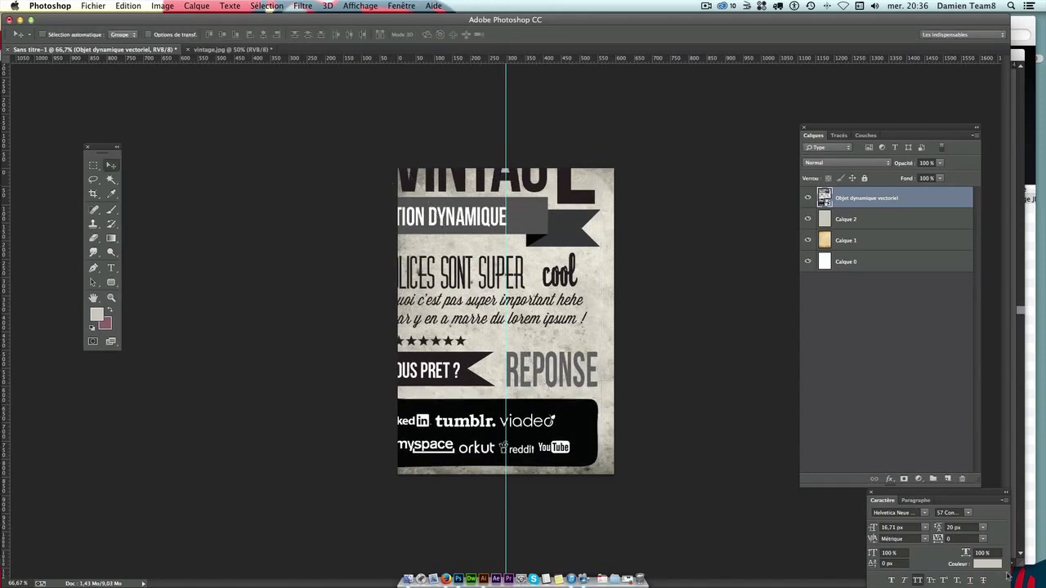
{"action": "key", "text": "ctrl+z"}
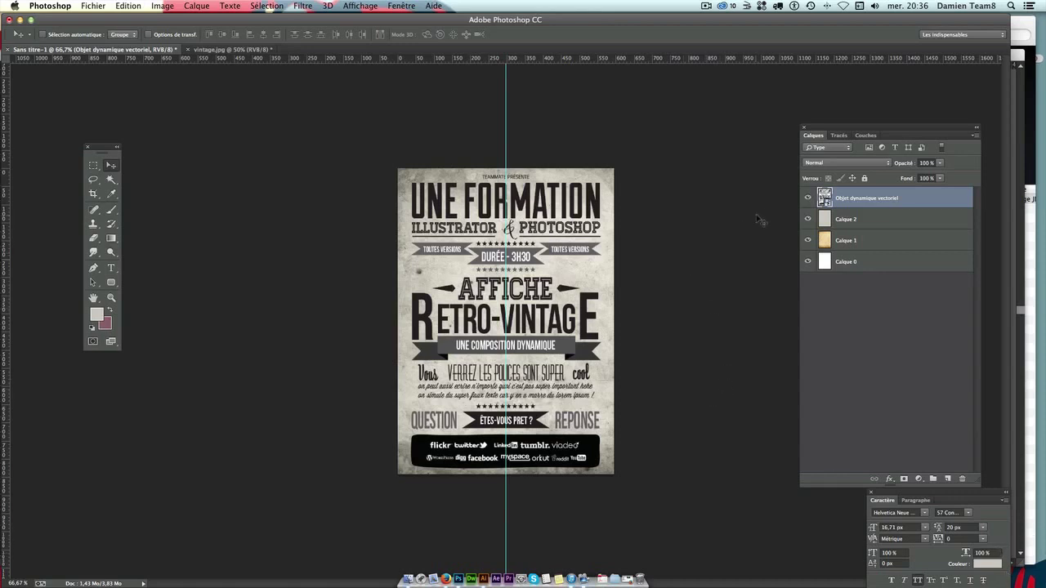
Set the poster layer's blending mode to Produit and view at 100%.
{"action": "left_click", "coordinate": [836, 162]}
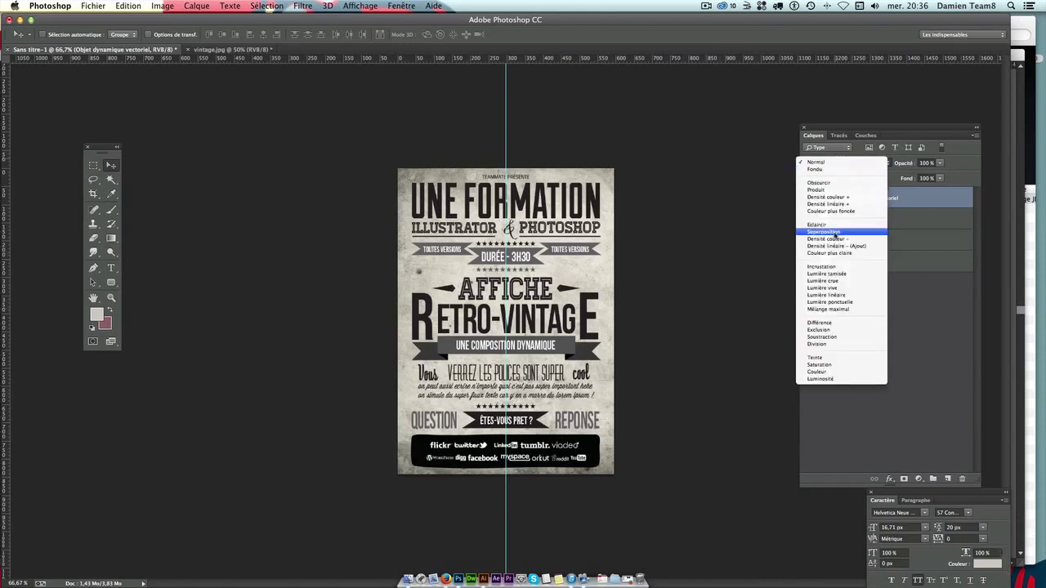
{"action": "left_click", "coordinate": [837, 190]}
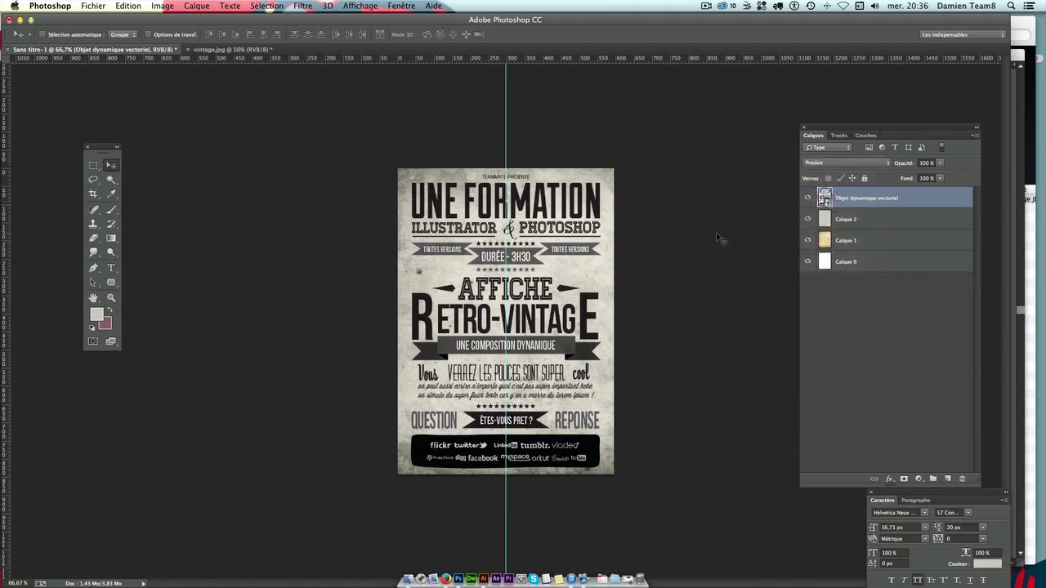
{"action": "key", "text": "ctrl+semicolon"}
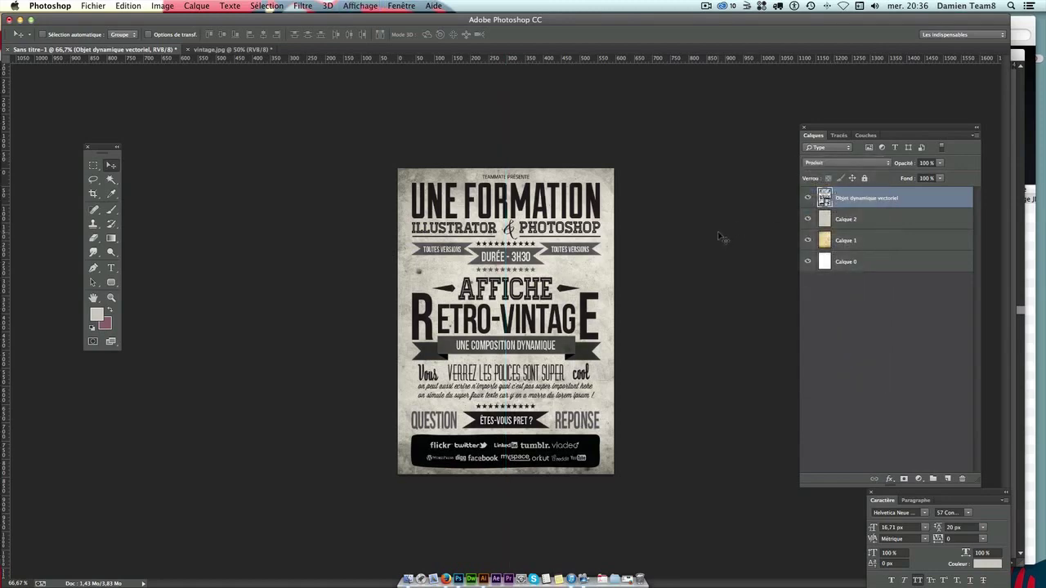
{"action": "key", "text": "ctrl+1"}
Scale the poster smart object down to about 93%.
{"action": "key", "text": "ctrl+t"}
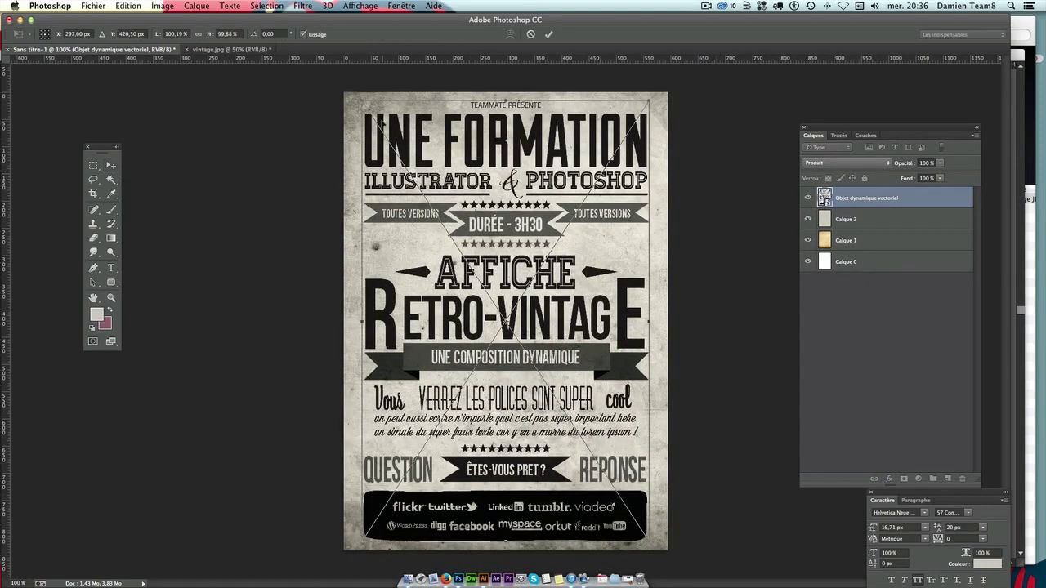
{"action": "mouse_move", "coordinate": [362, 99]}
{"action": "left_mouse_down"}
{"action": "mouse_move", "coordinate": [474, 157]}
{"action": "mouse_move", "coordinate": [468, 149]}
{"action": "left_mouse_up"}
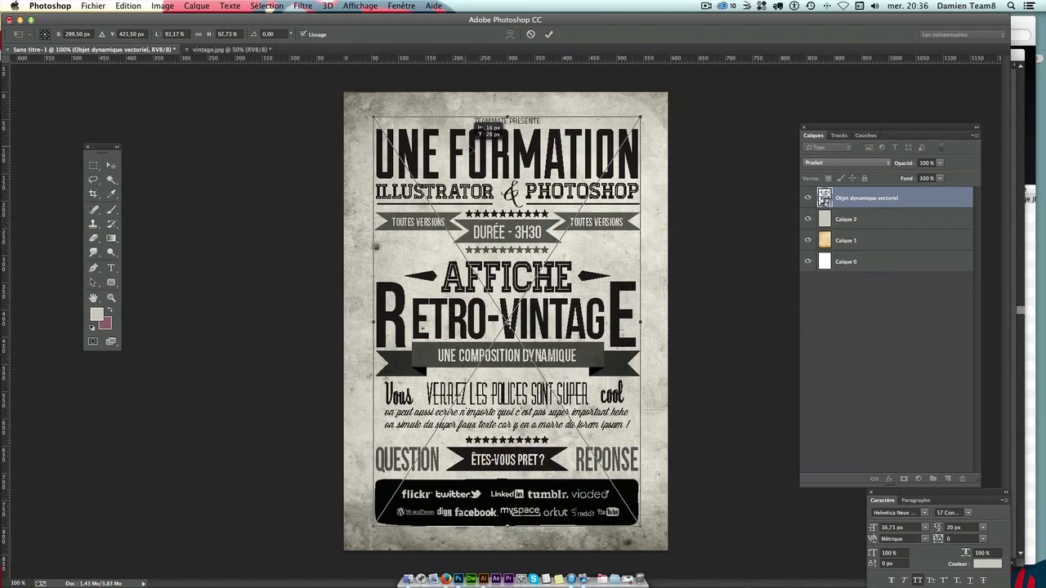
{"action": "key", "text": "Return"}
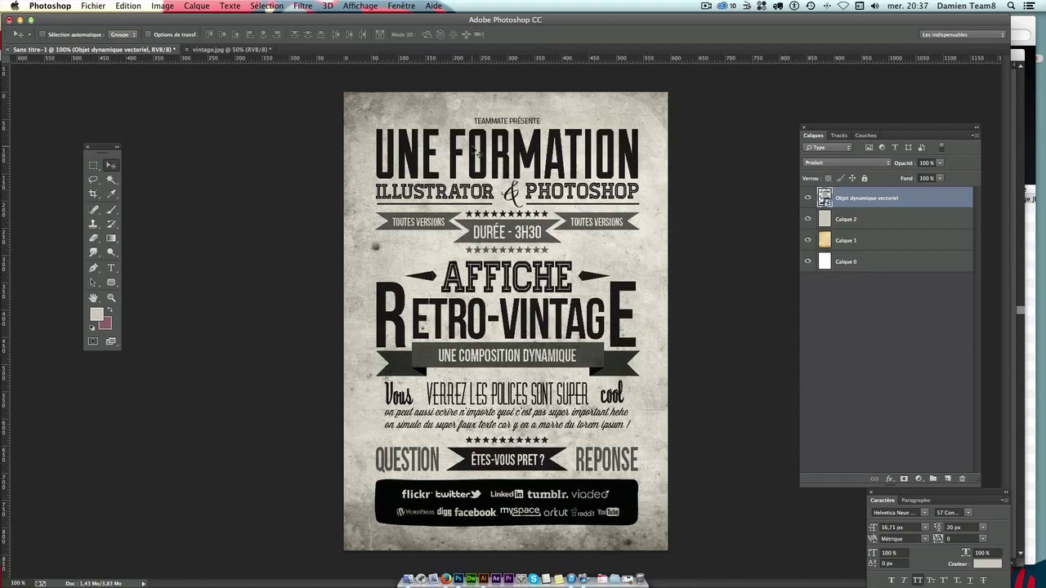
{"action": "key", "text": "ctrl+t"}
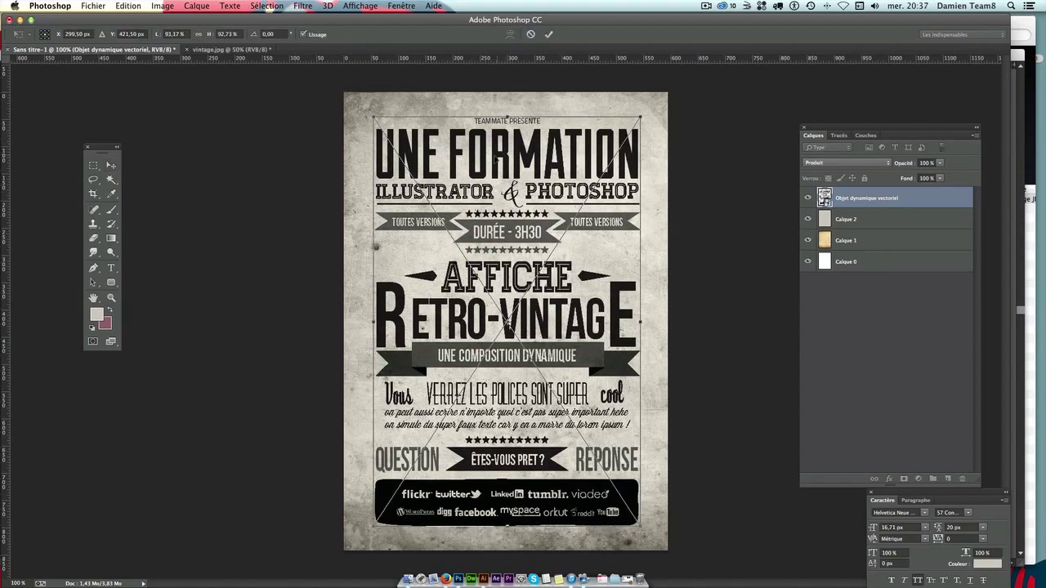
{"action": "left_click_drag", "start_coordinate": [370, 121], "coordinate": [373, 117]}
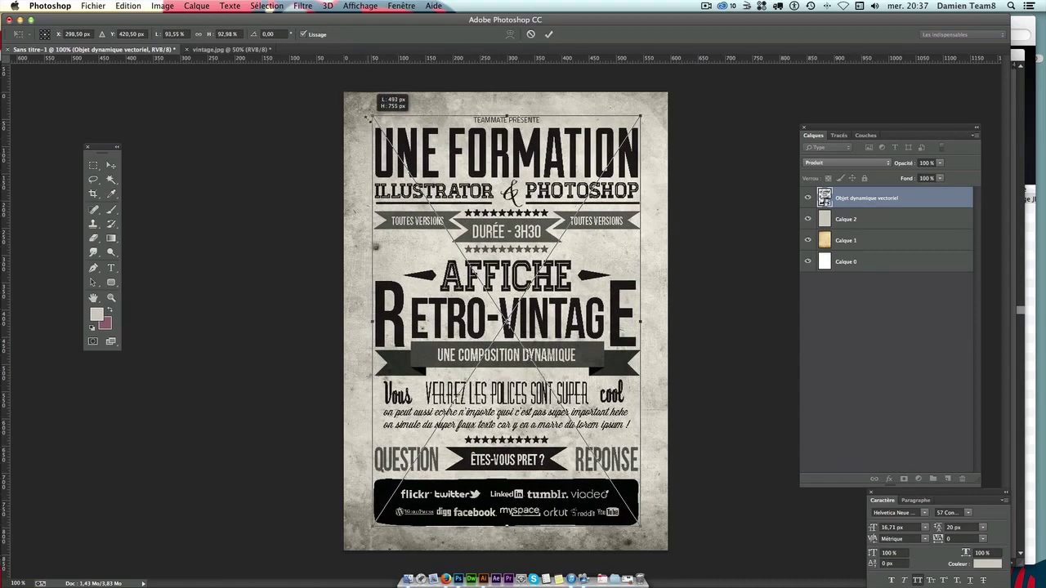
{"action": "key", "text": "Return"}
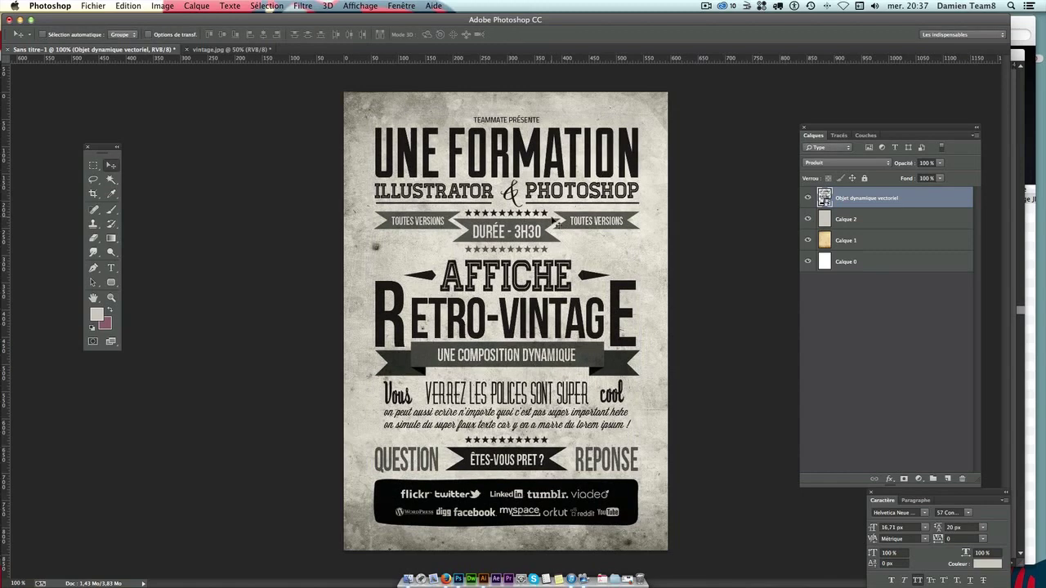
Show the guide and nudge the poster left to centre it on the guide.
{"action": "key", "text": "ctrl+semicolon"}
{"action": "key", "text": "ctrl+t"}
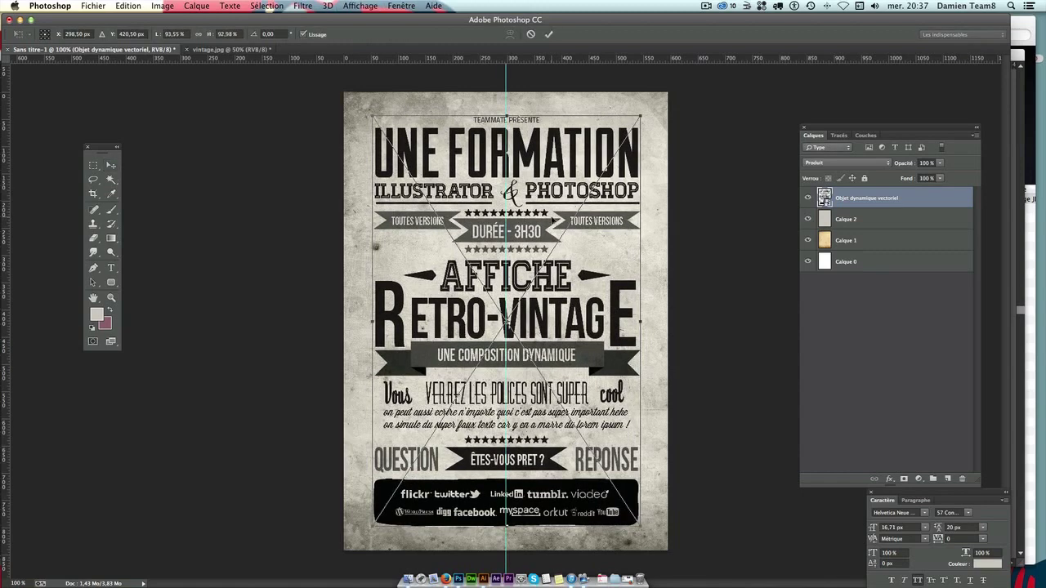
{"action": "key", "text": "Left"}
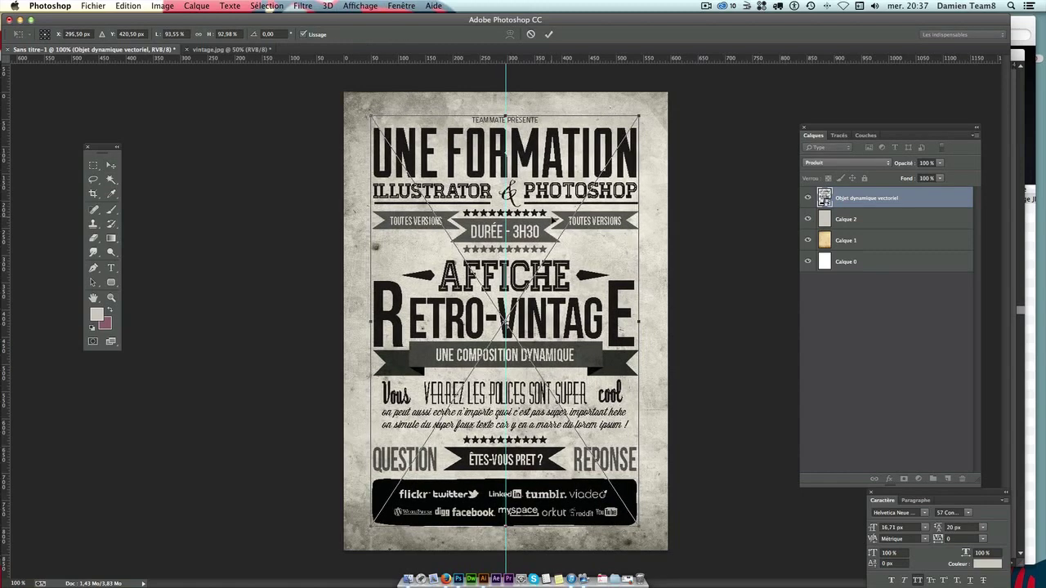
{"action": "key", "text": "Left"}
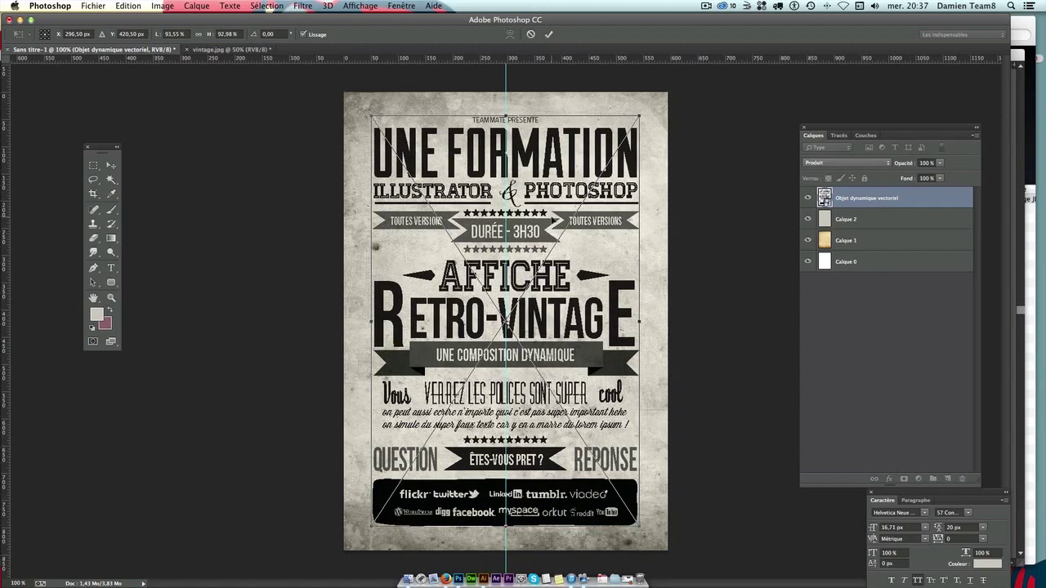
{"action": "key", "text": "Return"}
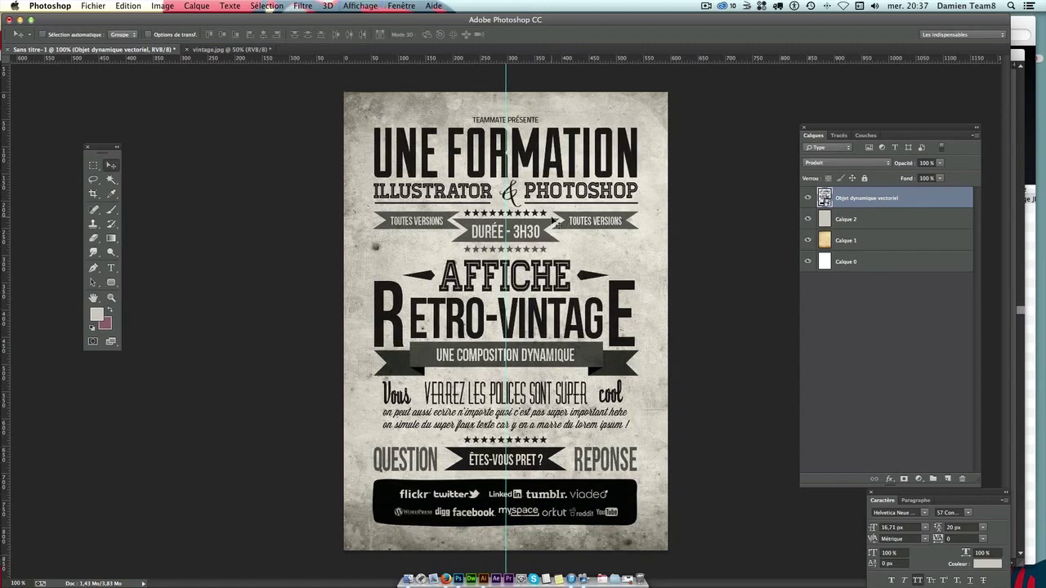
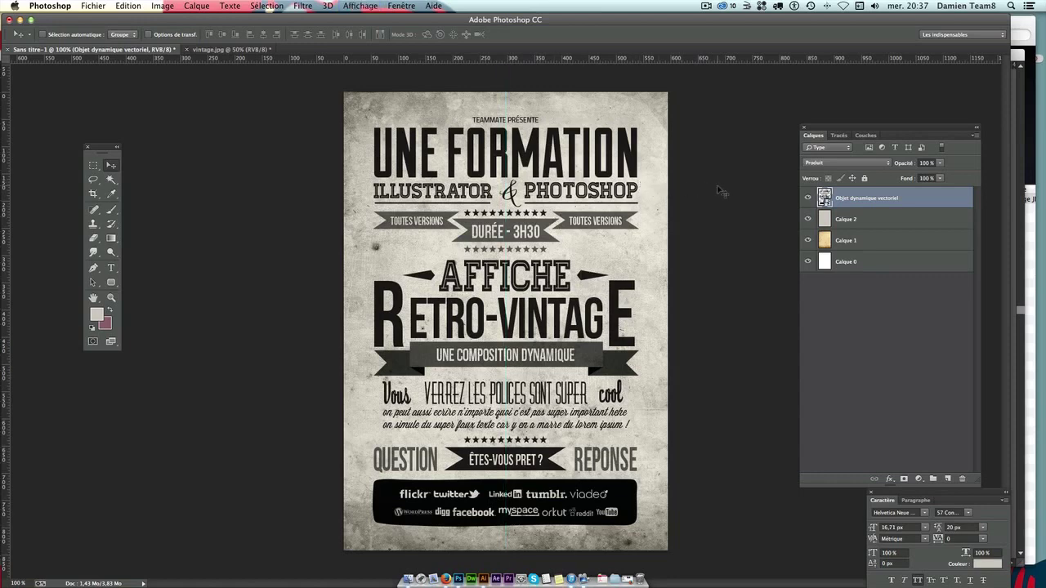
Lower Calque 2's opacity to 80%, comparing against Calque 1, then deselect the layers.
{"action": "left_click", "coordinate": [853, 249]}
{"action": "left_click", "coordinate": [864, 220]}
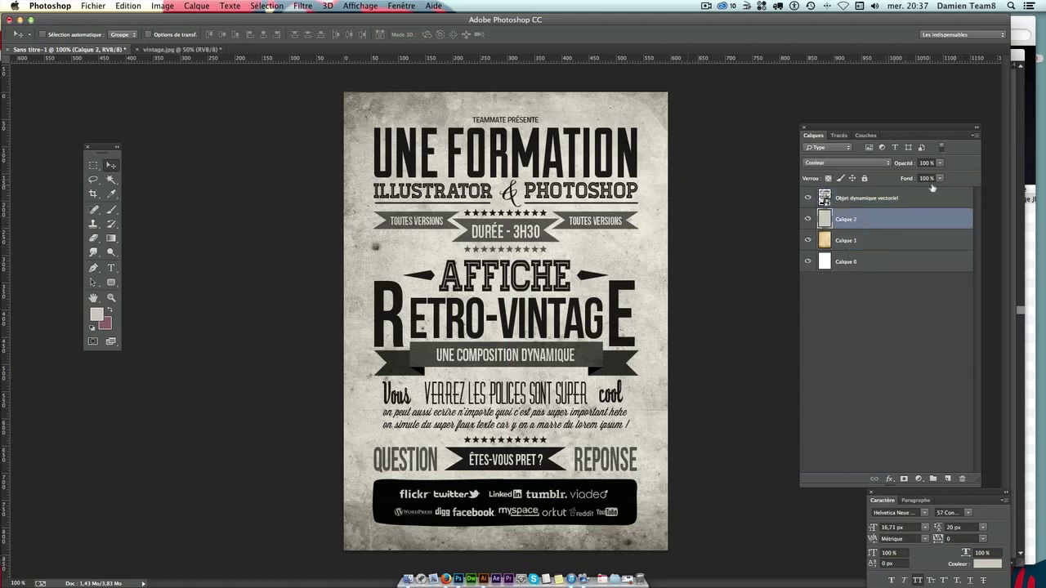
{"action": "mouse_move", "coordinate": [939, 162]}
{"action": "left_mouse_down"}
{"action": "mouse_move", "coordinate": [950, 178]}
{"action": "mouse_move", "coordinate": [931, 176]}
{"action": "left_mouse_up"}
{"action": "left_click_drag", "start_coordinate": [928, 176], "coordinate": [939, 176]}
{"action": "left_click", "coordinate": [841, 238]}
{"action": "left_click", "coordinate": [847, 221]}
{"action": "left_click", "coordinate": [852, 239]}
{"action": "left_click", "coordinate": [854, 219]}
{"action": "left_click", "coordinate": [939, 164]}
{"action": "left_click_drag", "start_coordinate": [940, 173], "coordinate": [941, 174]}
{"action": "left_click", "coordinate": [914, 290]}
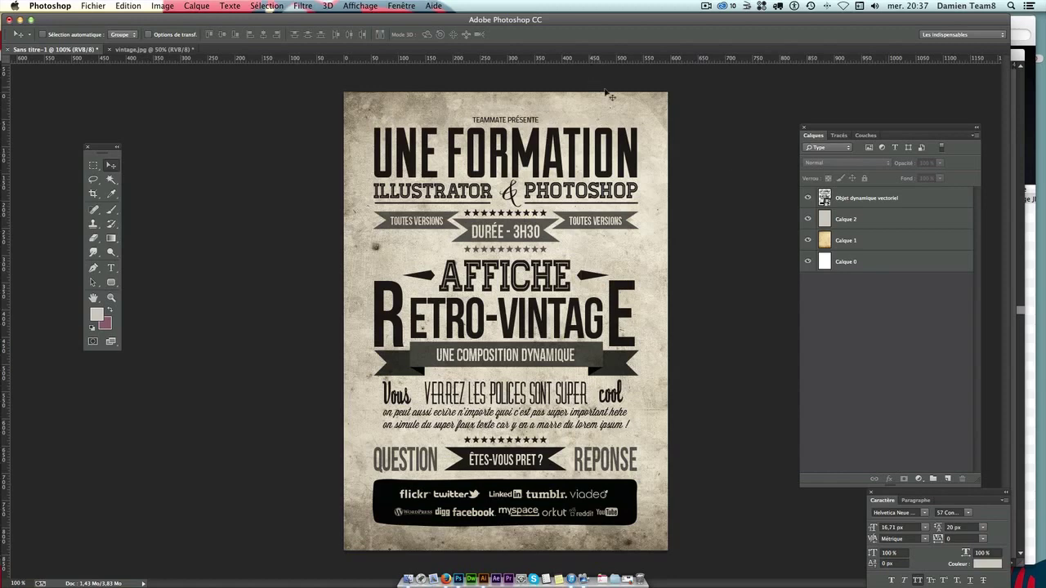
In Illustrator, select both TOUTES VERSIONS texts, UNE COMPOSITION DYNAMIQUE, ÊTES-VOUS PRET ? and the social-logo text.
{"action": "left_click", "coordinate": [484, 580]}
{"action": "left_click", "coordinate": [735, 246]}
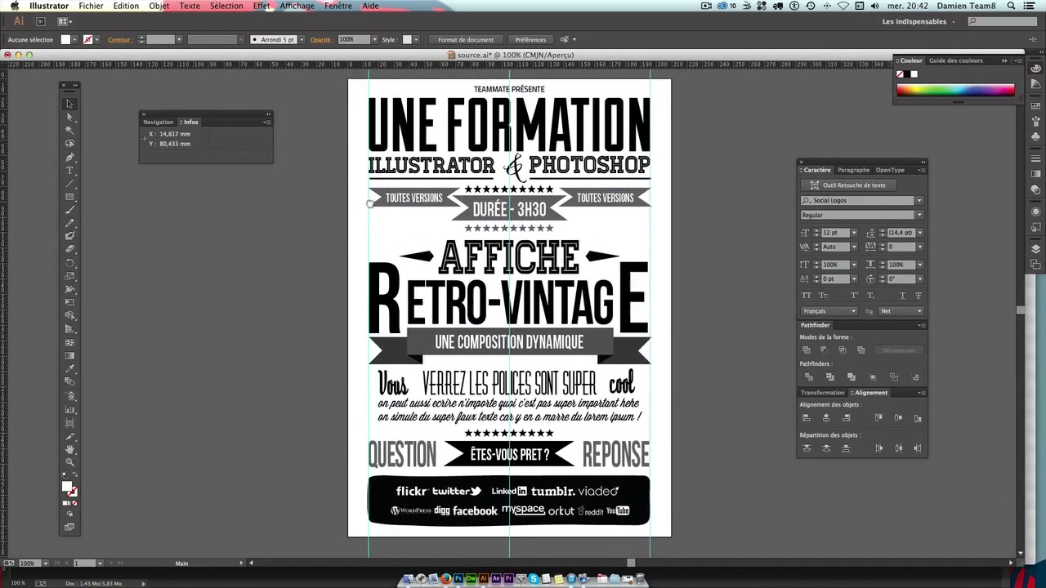
{"action": "left_click", "coordinate": [386, 197]}
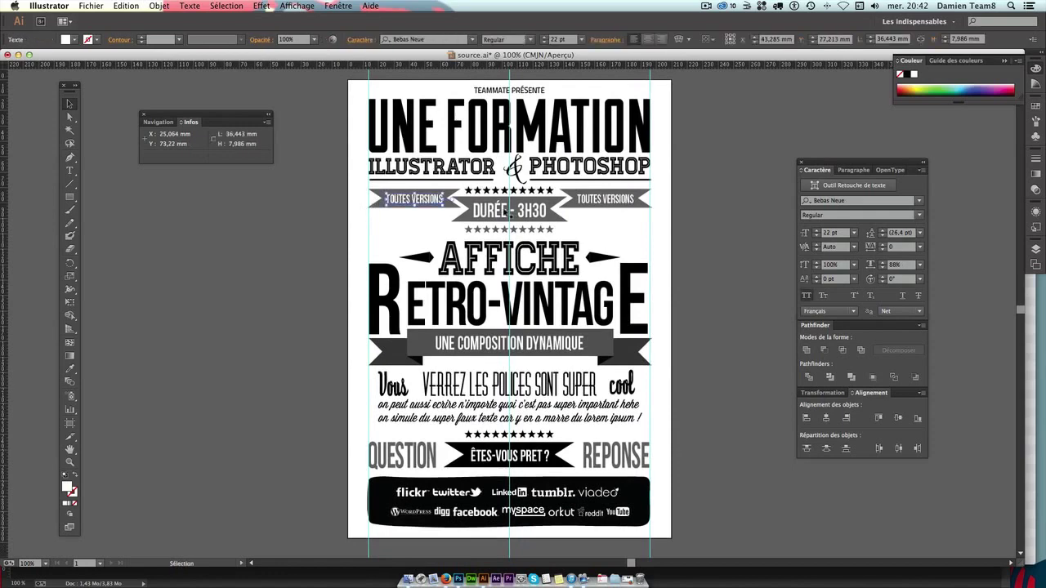
{"action": "left_click", "coordinate": [607, 201], "text": "shift"}
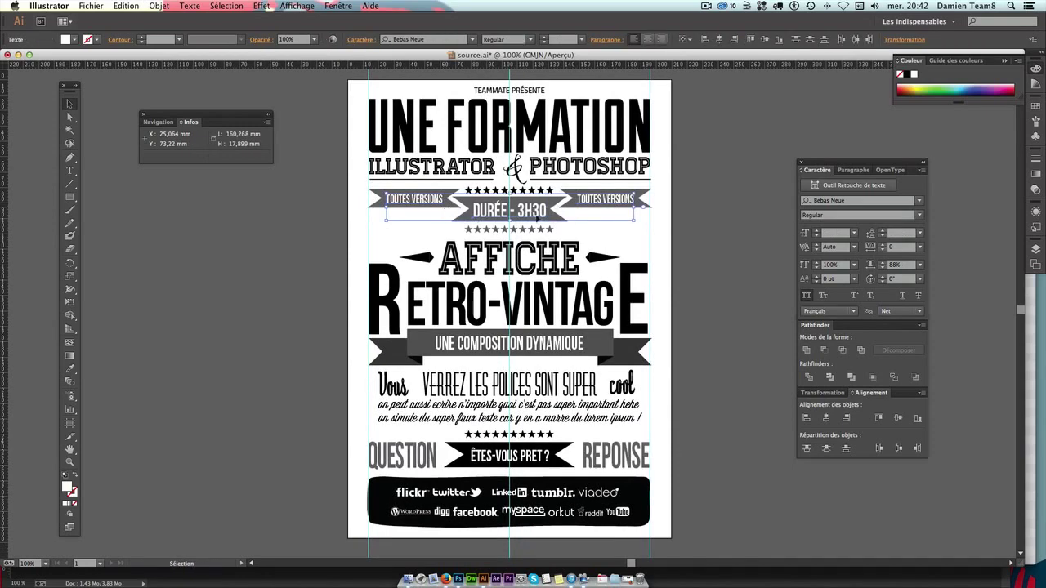
{"action": "left_click", "coordinate": [563, 348], "text": "shift"}
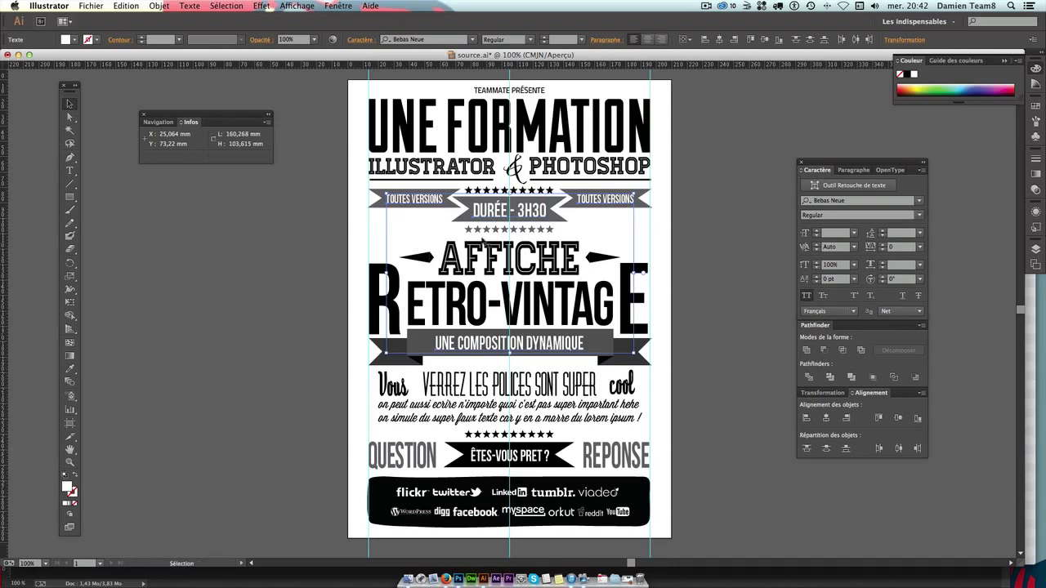
{"action": "left_click", "coordinate": [537, 457], "text": "shift"}
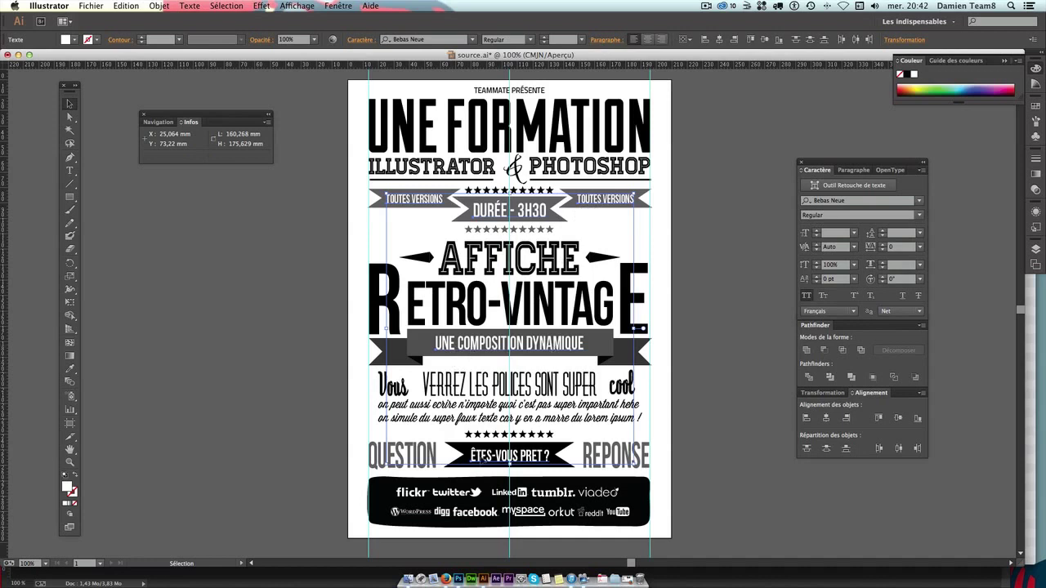
{"action": "left_click", "coordinate": [418, 496], "text": "shift"}
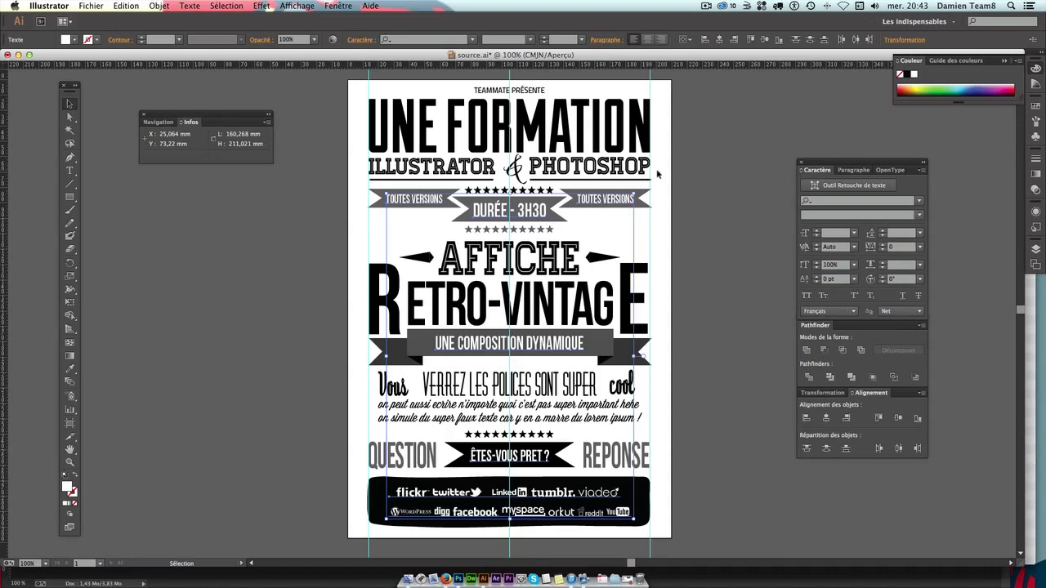
Zoom to 150% and convert the selected lettering to outlines, then deselect.
{"action": "key", "text": "ctrl+plus"}
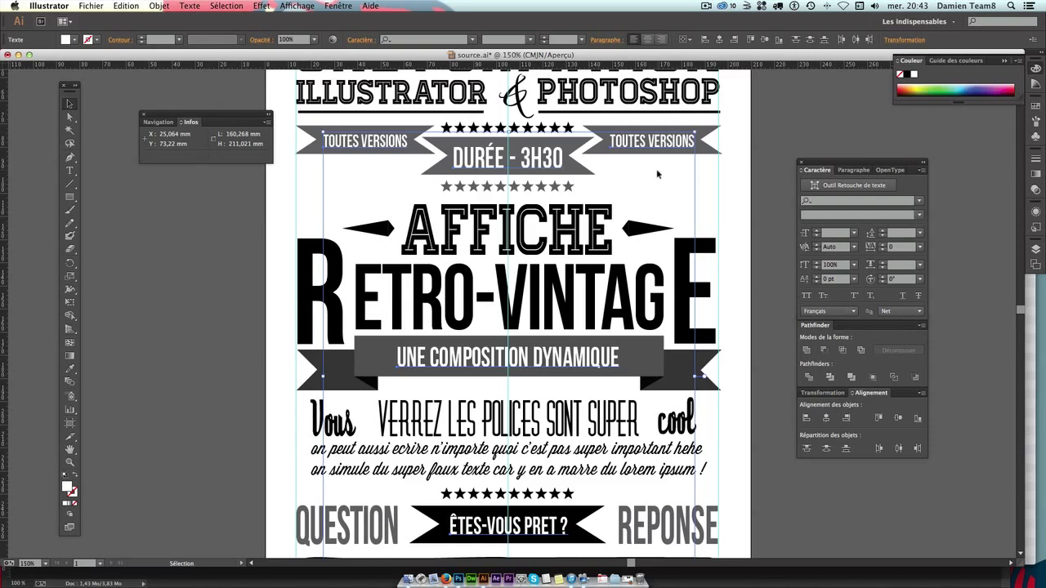
{"action": "key", "text": "ctrl+shift+o"}
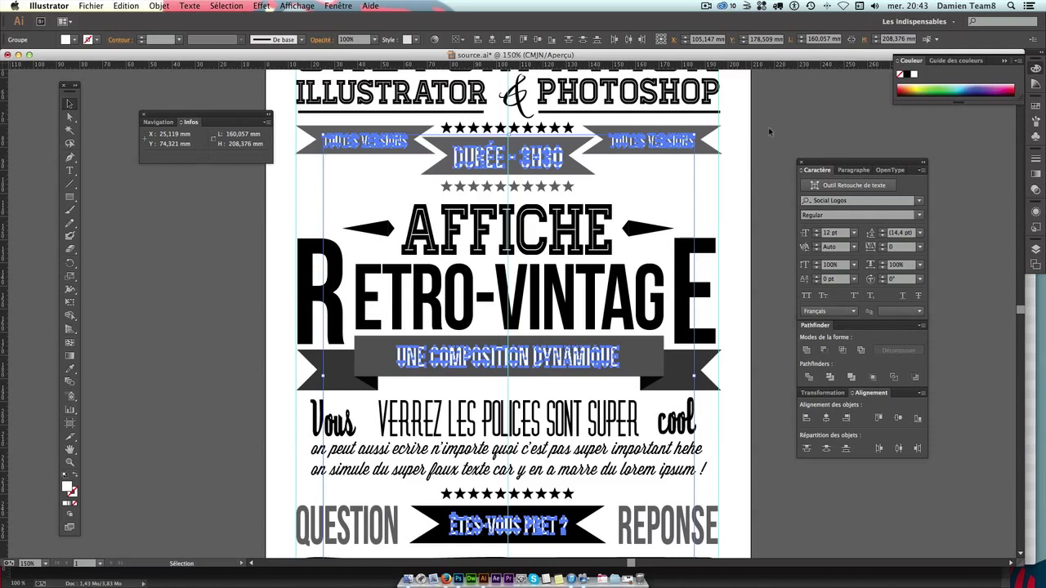
{"action": "left_click", "coordinate": [771, 132]}
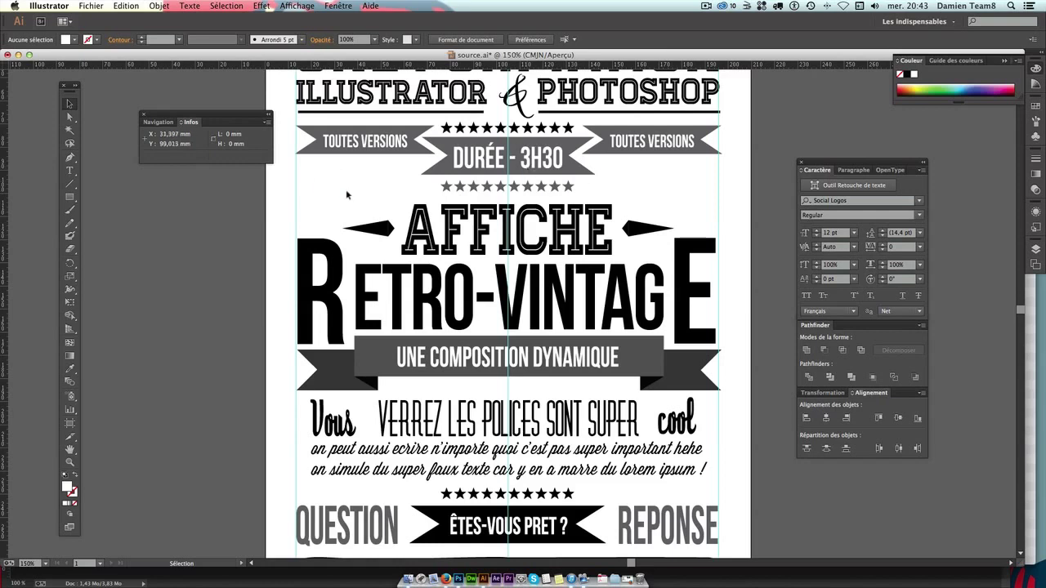
Subtract the left TOUTES VERSIONS lettering from its ribbon with Minus Front.
{"action": "left_click", "coordinate": [375, 143]}
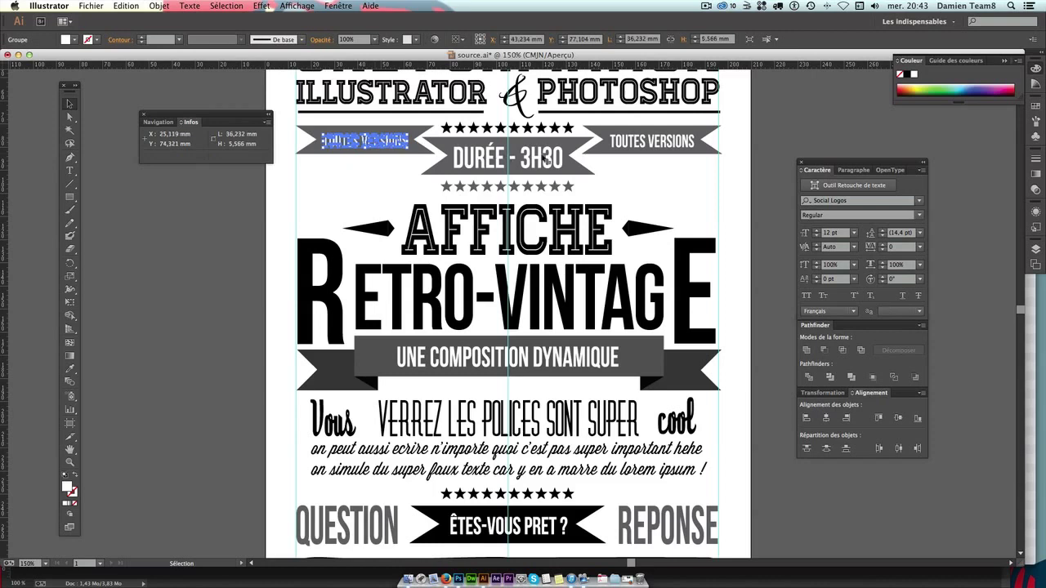
{"action": "left_click", "coordinate": [535, 162]}
{"action": "left_click", "coordinate": [410, 175]}
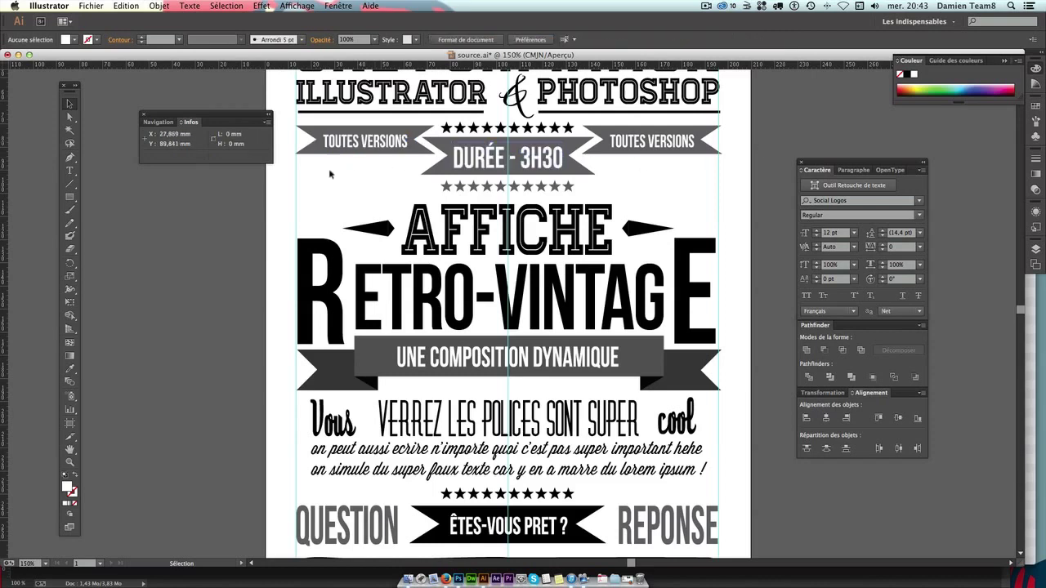
{"action": "left_click_drag", "start_coordinate": [383, 173], "coordinate": [353, 149]}
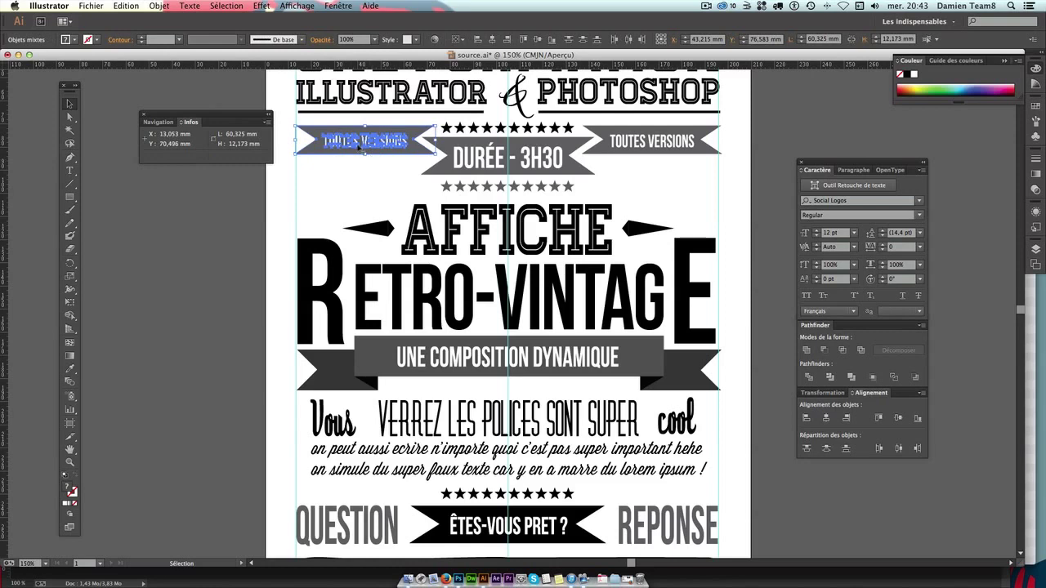
{"action": "left_click", "coordinate": [398, 165]}
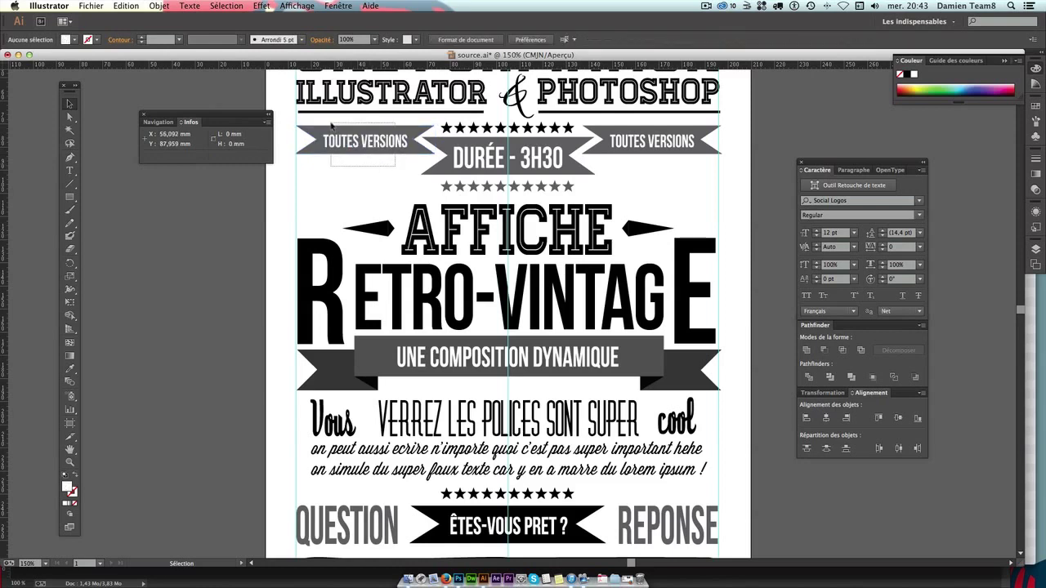
{"action": "left_click", "coordinate": [353, 141]}
{"action": "key", "text": "super+g"}
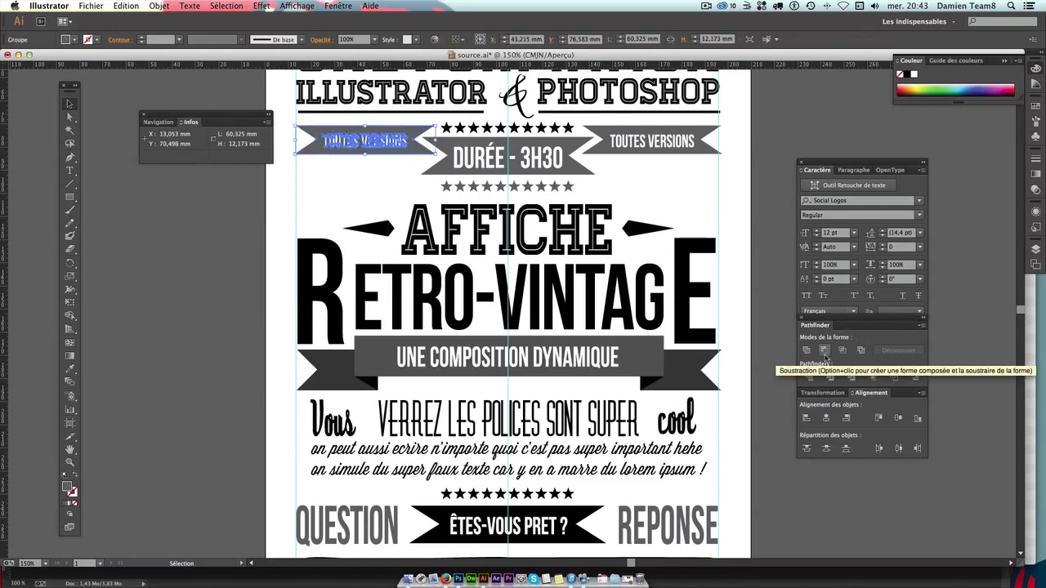
Draw a pink-red test rectangle over the left ribbon.
{"action": "left_click", "coordinate": [310, 191]}
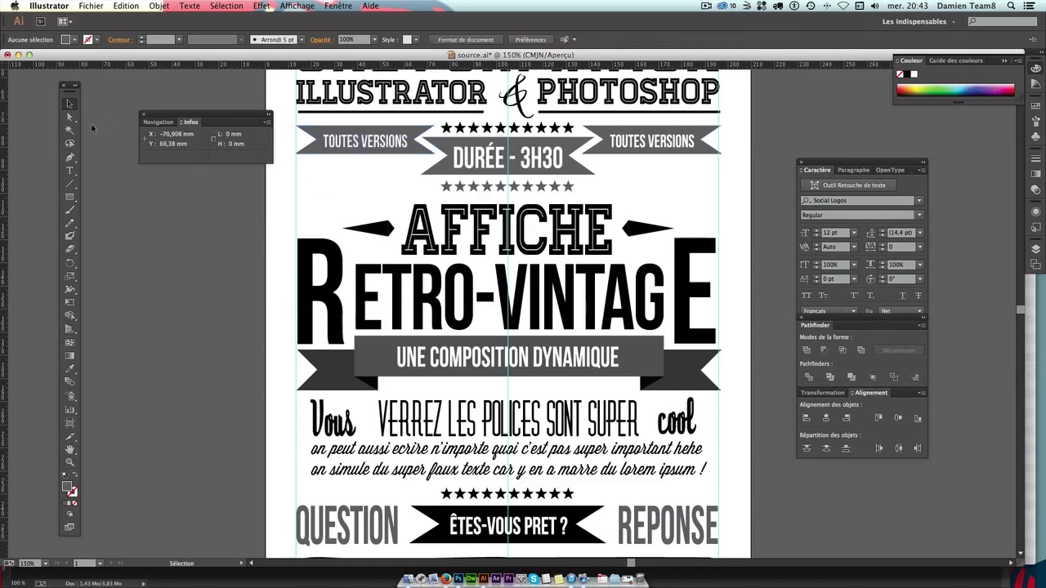
{"action": "left_click", "coordinate": [69, 197]}
{"action": "double_click", "coordinate": [67, 487]}
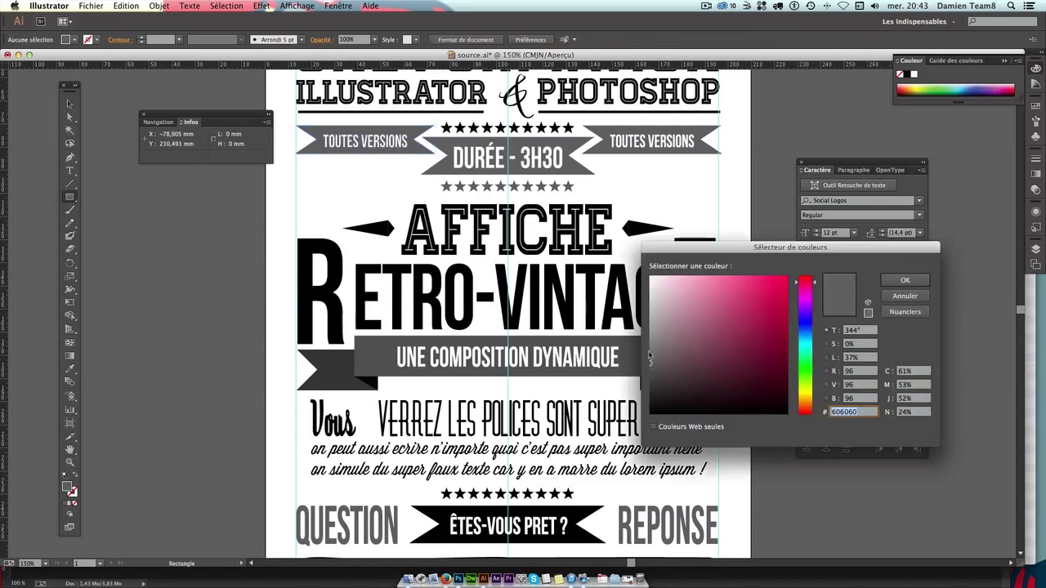
{"action": "left_click", "coordinate": [774, 288]}
{"action": "left_click", "coordinate": [907, 280]}
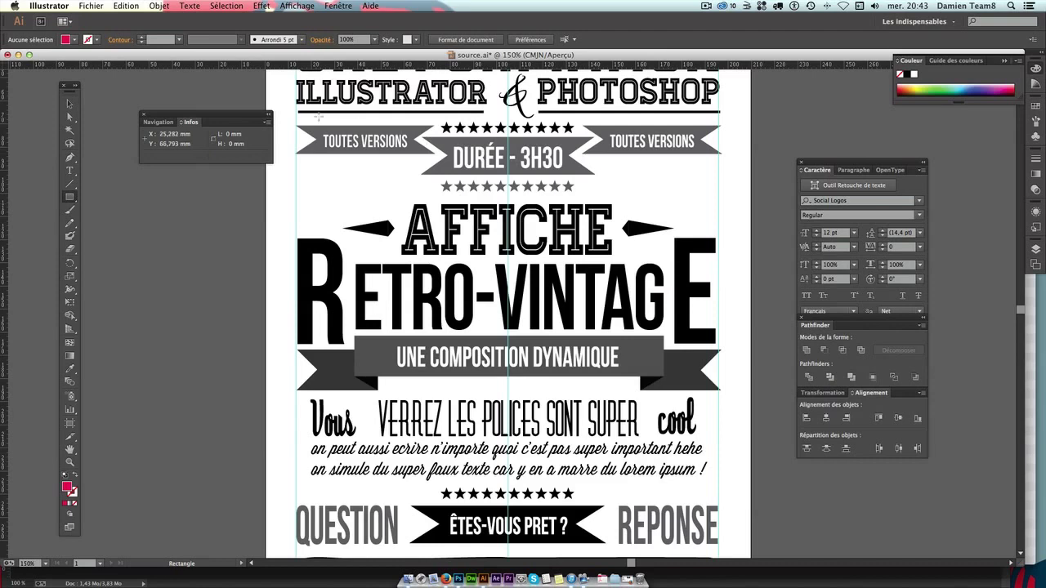
{"action": "left_click_drag", "start_coordinate": [283, 115], "coordinate": [372, 191]}
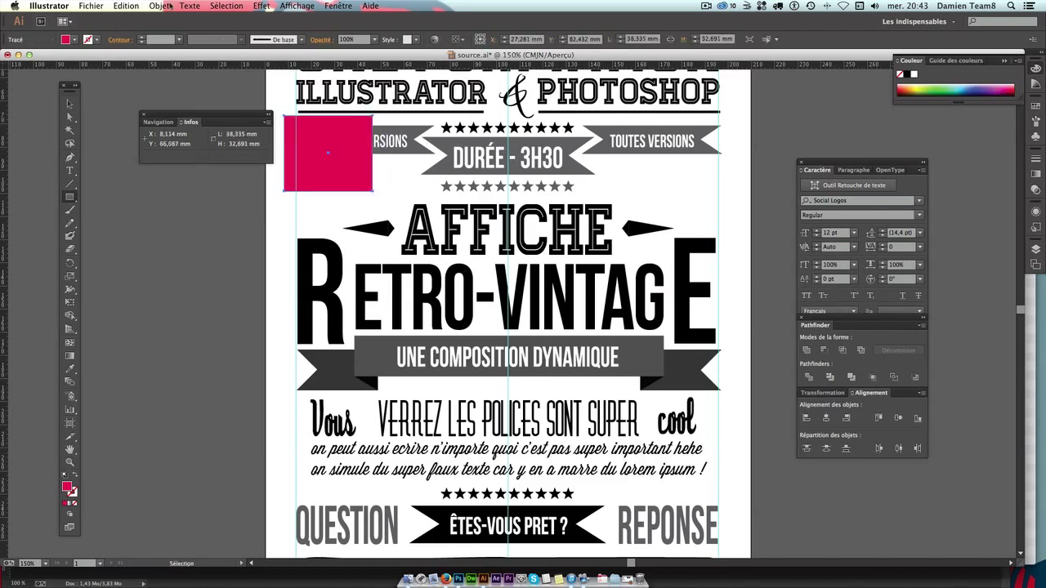
Send the pink rectangle behind the ribbon to check the cut-out, then delete it.
{"action": "left_click", "coordinate": [168, 6]}
{"action": "left_click", "coordinate": [359, 63]}
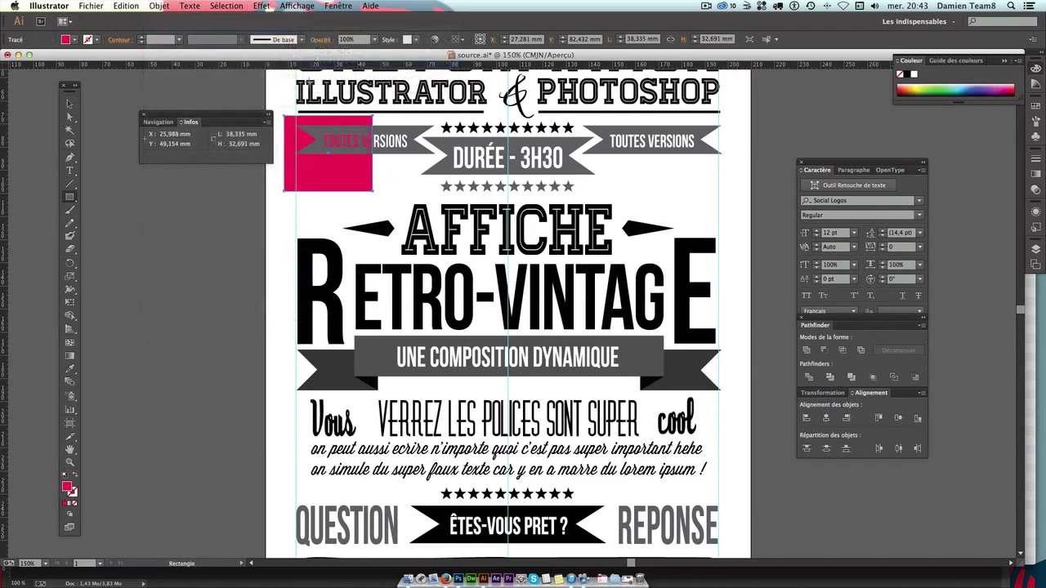
{"action": "left_click", "coordinate": [69, 104]}
{"action": "left_click", "coordinate": [313, 214]}
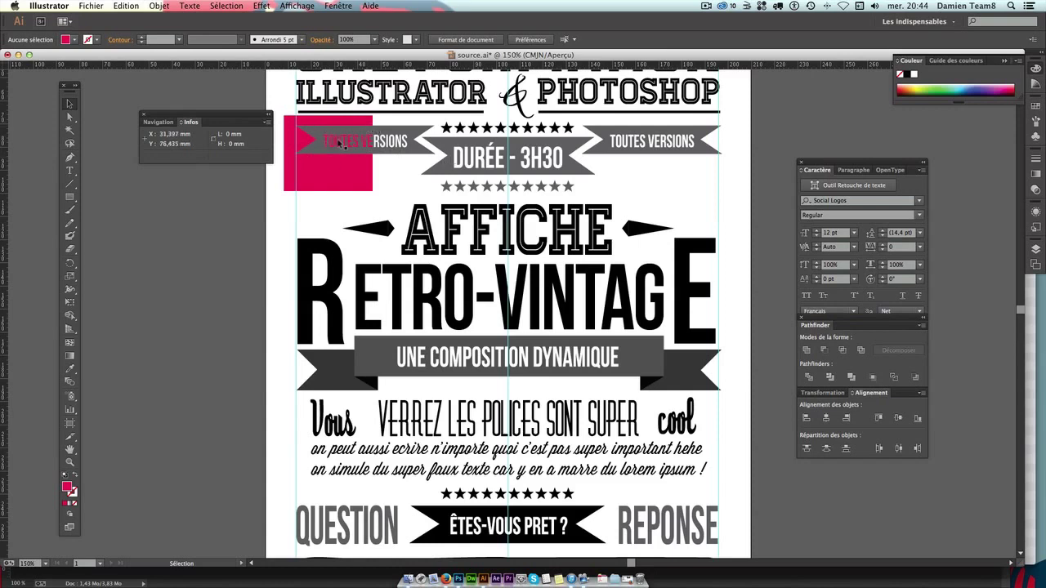
{"action": "mouse_move", "coordinate": [336, 156]}
{"action": "left_mouse_down"}
{"action": "mouse_move", "coordinate": [371, 174]}
{"action": "mouse_move", "coordinate": [369, 183]}
{"action": "left_mouse_up"}
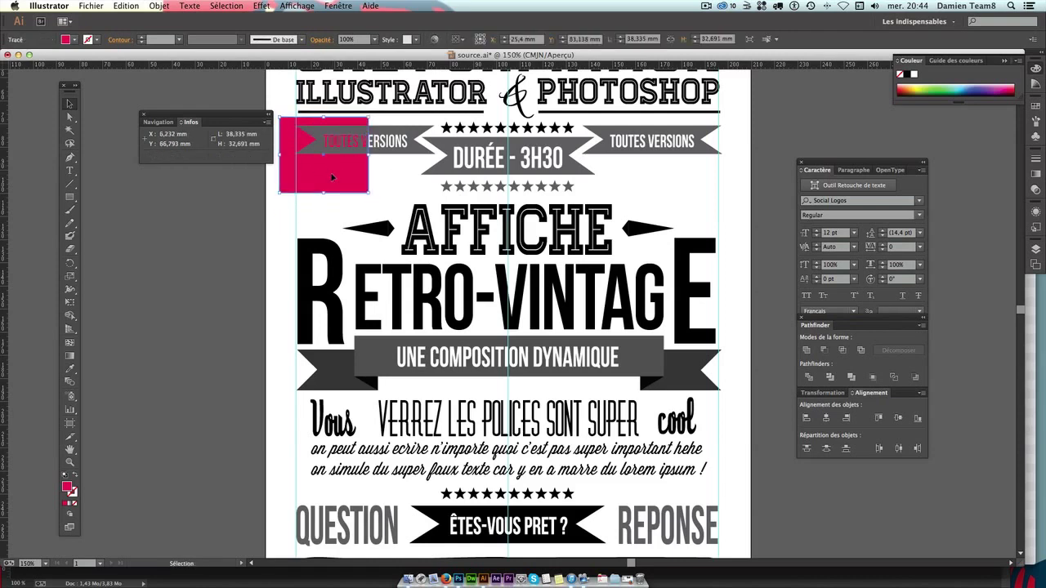
{"action": "key", "text": "Delete"}
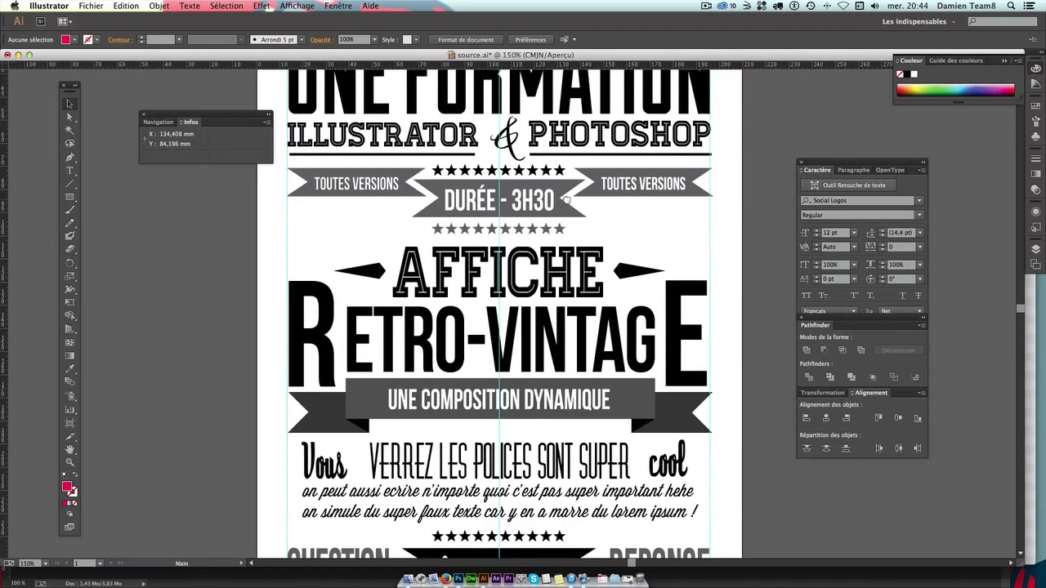
Cut the DURÉE - 3H30 and right TOUTES VERSIONS lettering out of their banners.
{"action": "scroll", "coordinate": [512, 151], "scroll_direction": "up", "scroll_amount": 2}
{"action": "left_click", "coordinate": [472, 203]}
{"action": "left_click", "coordinate": [430, 186], "text": "shift"}
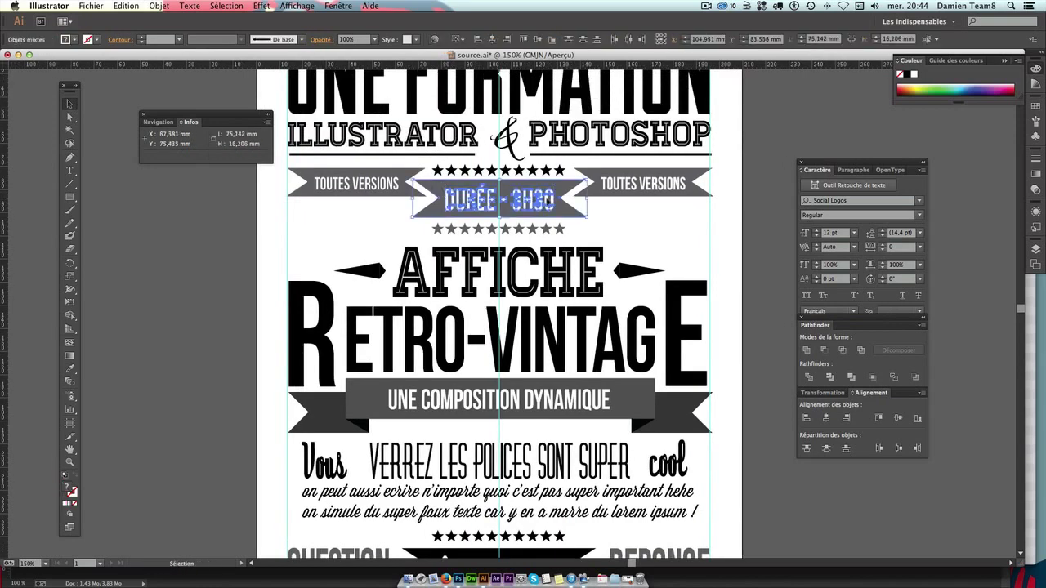
{"action": "left_click", "coordinate": [824, 350]}
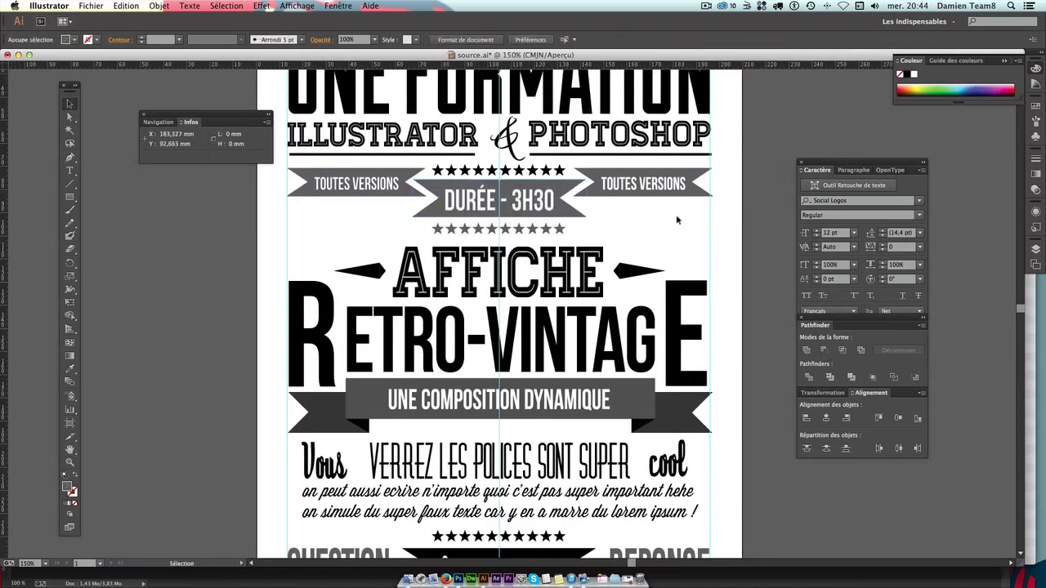
{"action": "left_click", "coordinate": [657, 194]}
{"action": "left_click", "coordinate": [692, 175], "text": "shift"}
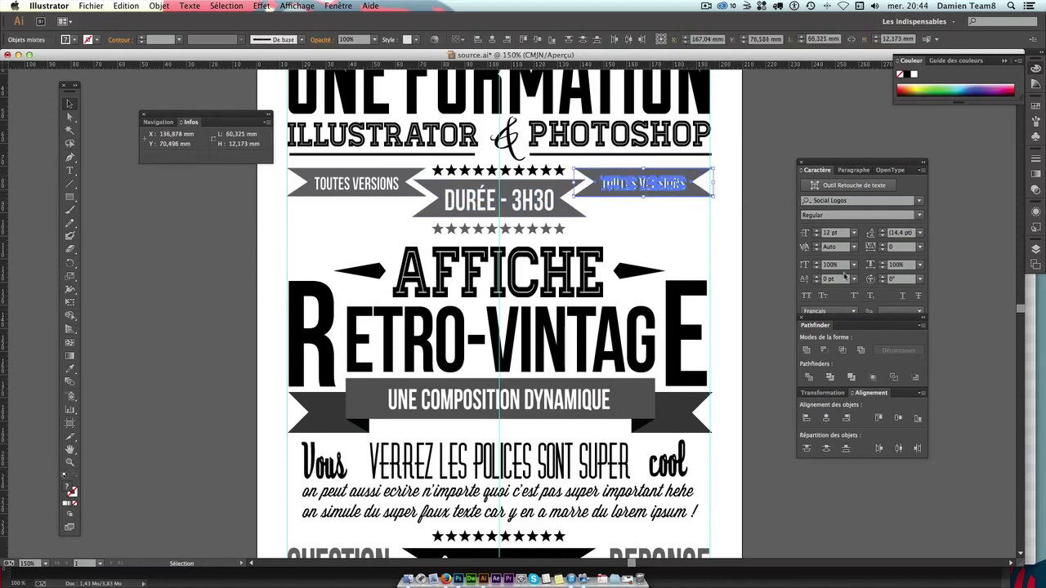
{"action": "left_click", "coordinate": [824, 350]}
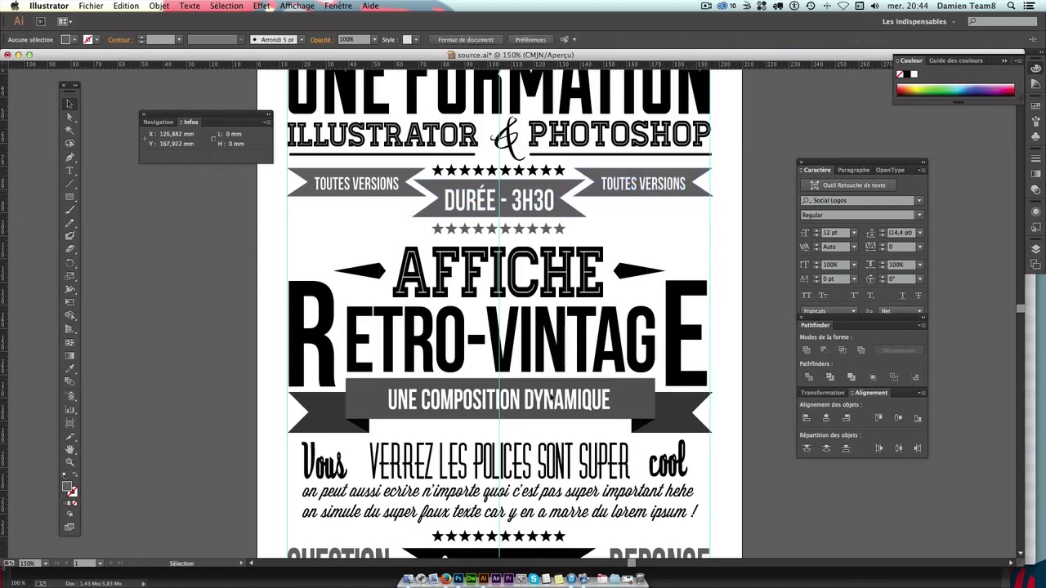
Select the UNE COMPOSITION DYNAMIQUE text with its banner's central rectangle, checking the F8 info readout.
{"action": "left_click", "coordinate": [536, 394]}
{"action": "left_click", "coordinate": [639, 402]}
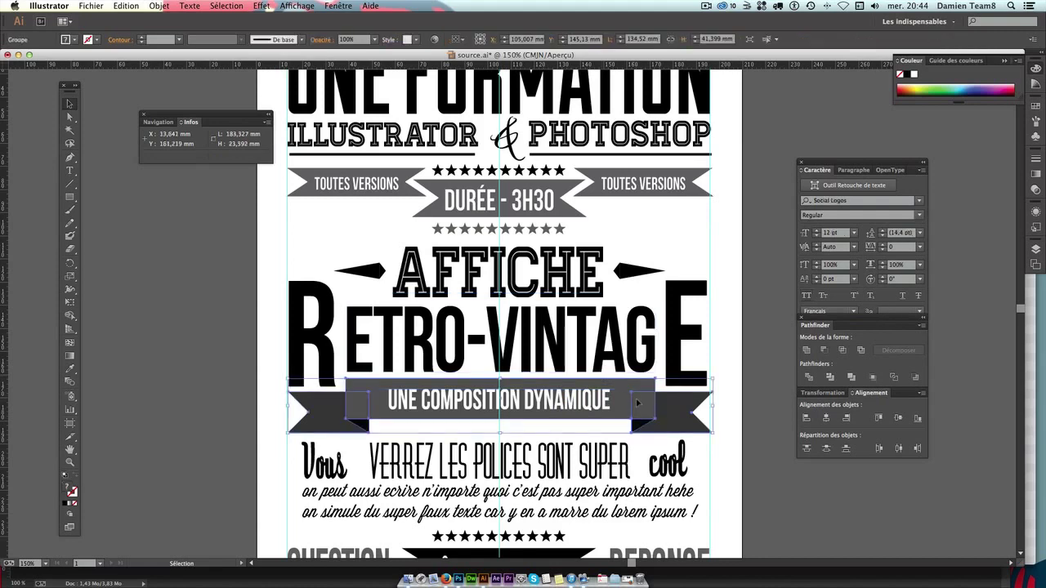
{"action": "left_click", "coordinate": [626, 407]}
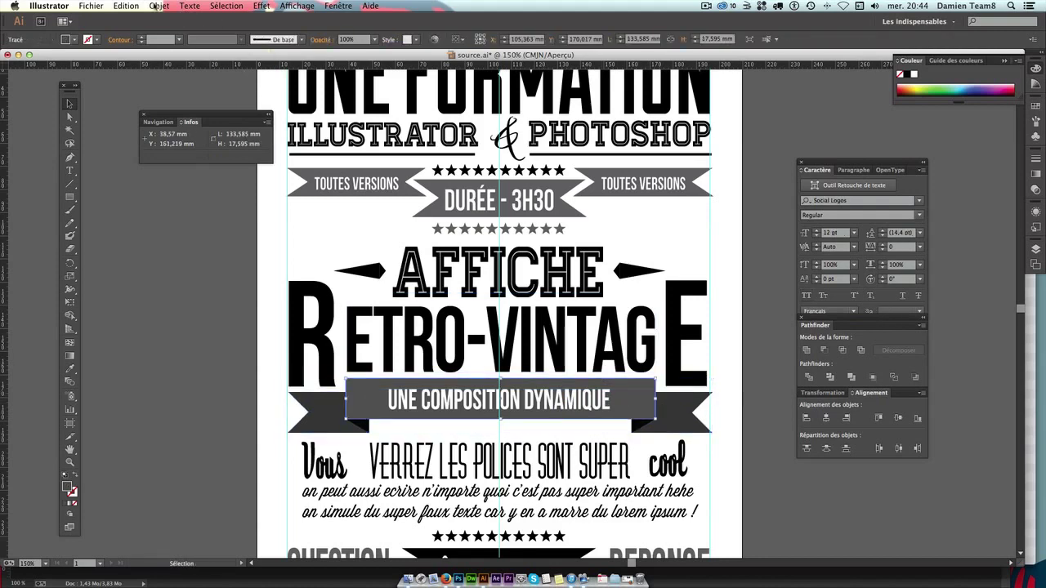
{"action": "left_click", "coordinate": [158, 5]}
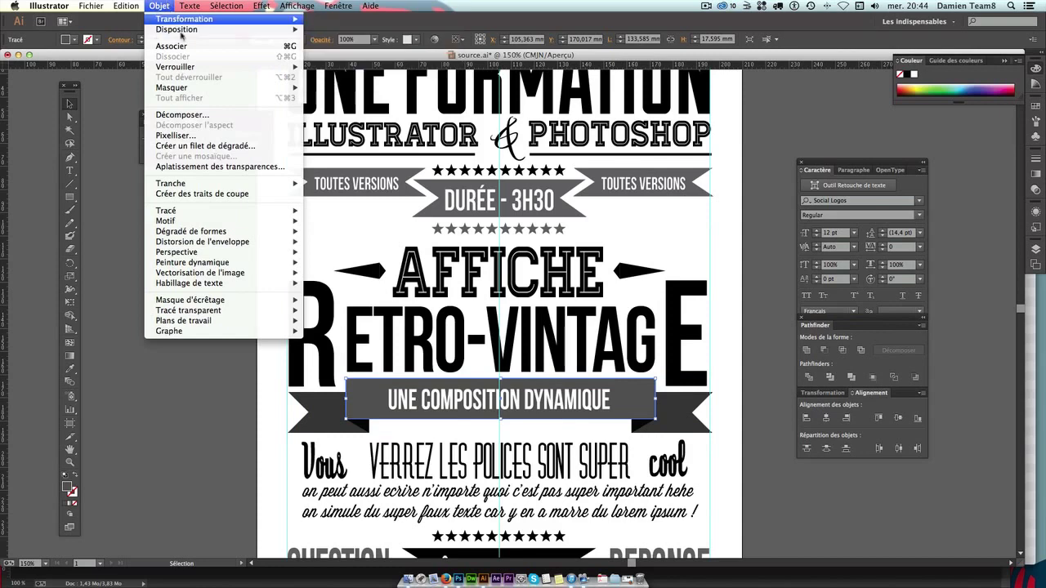
{"action": "key", "text": "F8"}
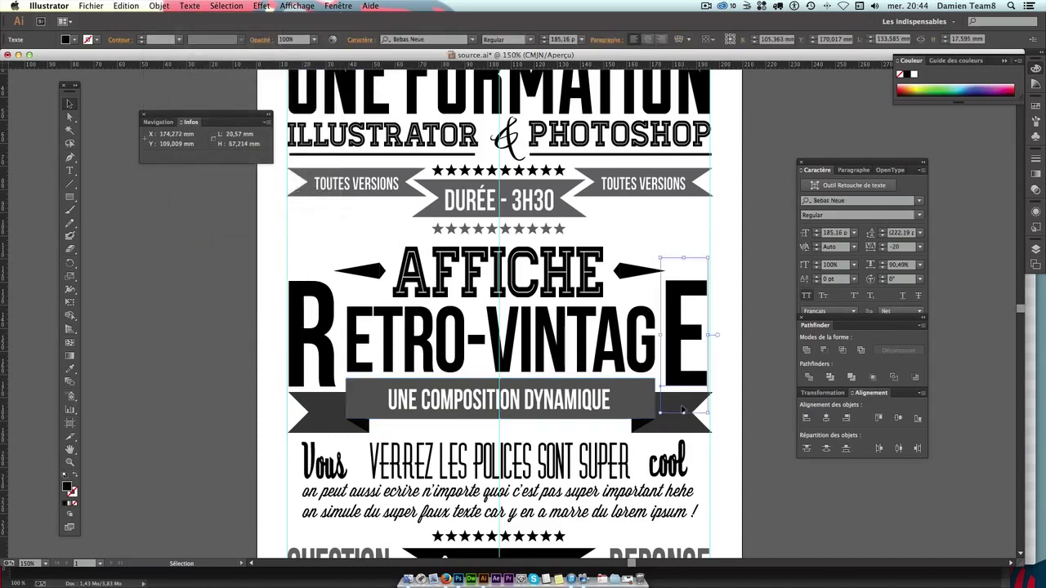
{"action": "left_click", "coordinate": [611, 408]}
{"action": "left_click", "coordinate": [611, 411]}
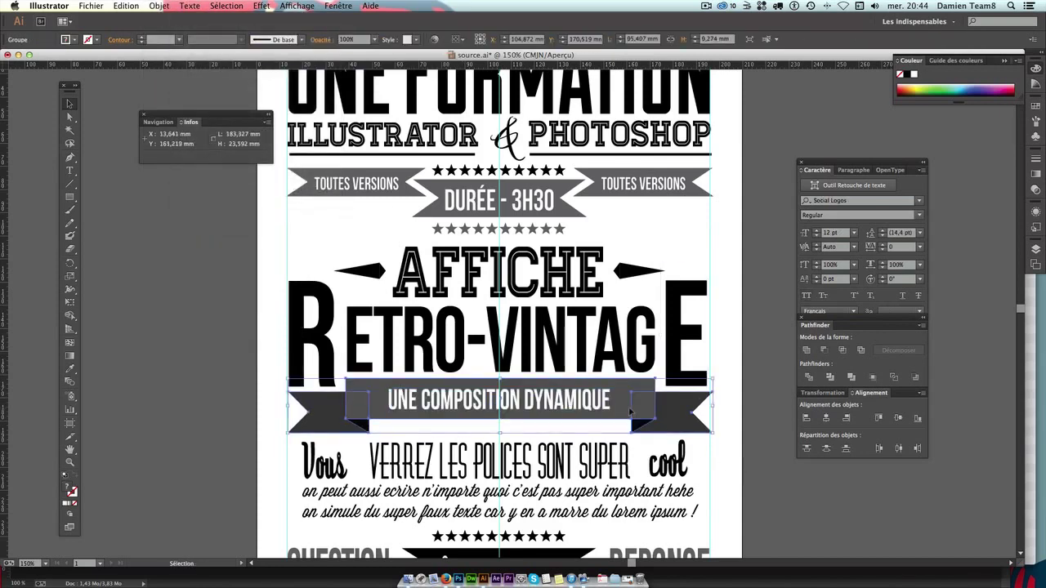
{"action": "key", "text": "ctrl+z"}
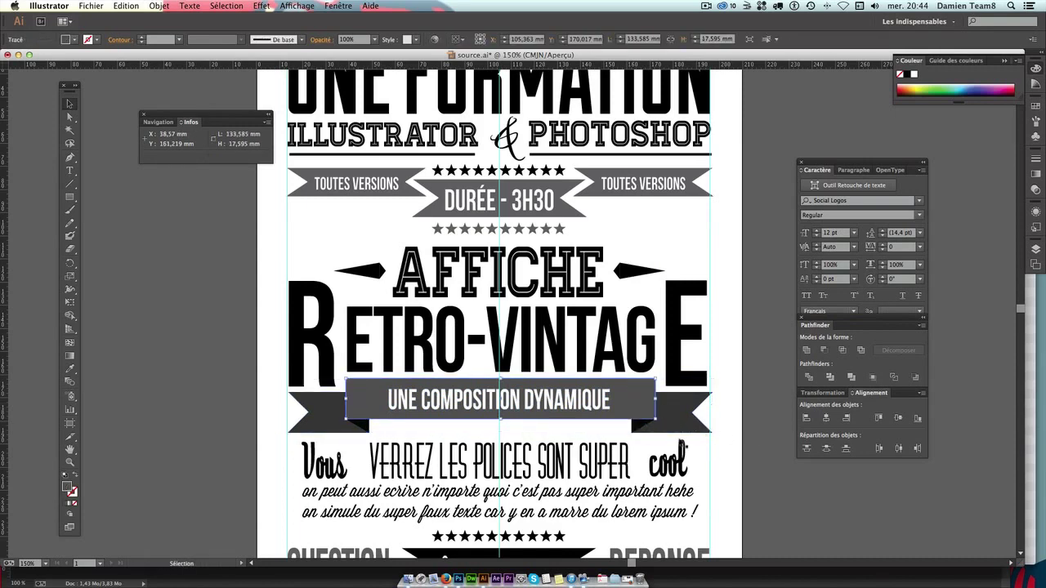
{"action": "left_click", "coordinate": [562, 400], "text": "shift"}
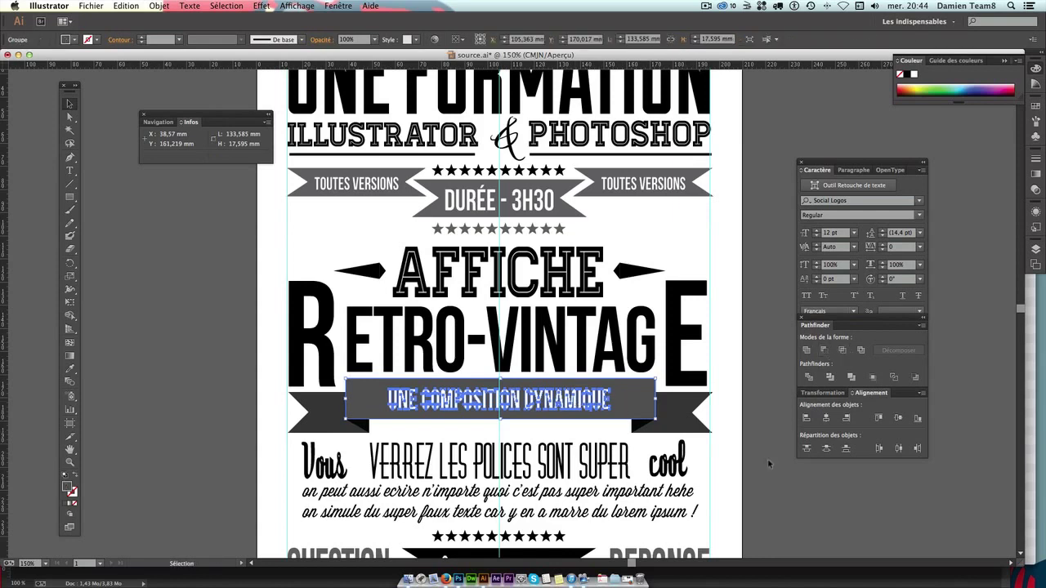
{"action": "key", "text": "ctrl+shift+a"}
Try merging the social logos with their black panel, then undo the merge.
{"action": "scroll", "coordinate": [578, 494], "scroll_direction": "down", "scroll_amount": 3}
{"action": "left_click", "coordinate": [529, 483]}
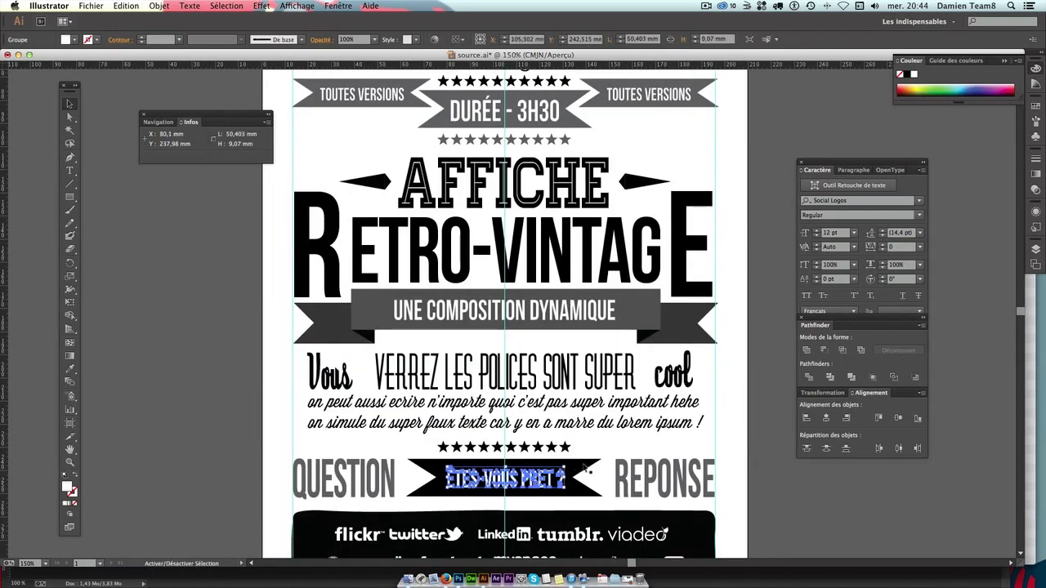
{"action": "scroll", "coordinate": [633, 341], "scroll_direction": "down", "scroll_amount": 4}
{"action": "scroll", "coordinate": [633, 341], "scroll_direction": "down", "scroll_amount": 1}
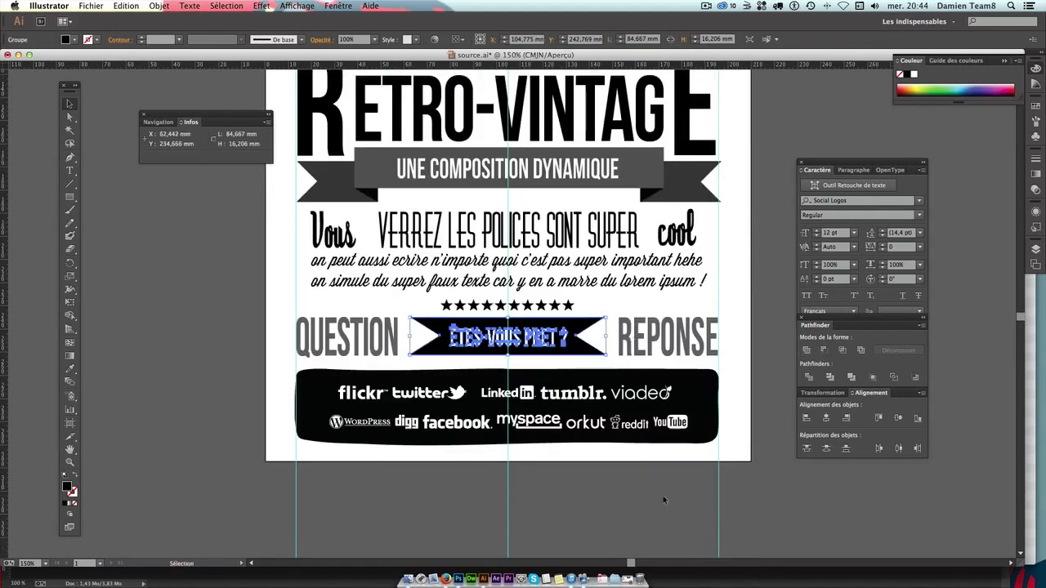
{"action": "left_click_drag", "start_coordinate": [621, 434], "coordinate": [706, 399]}
{"action": "left_click", "coordinate": [706, 399], "text": "shift"}
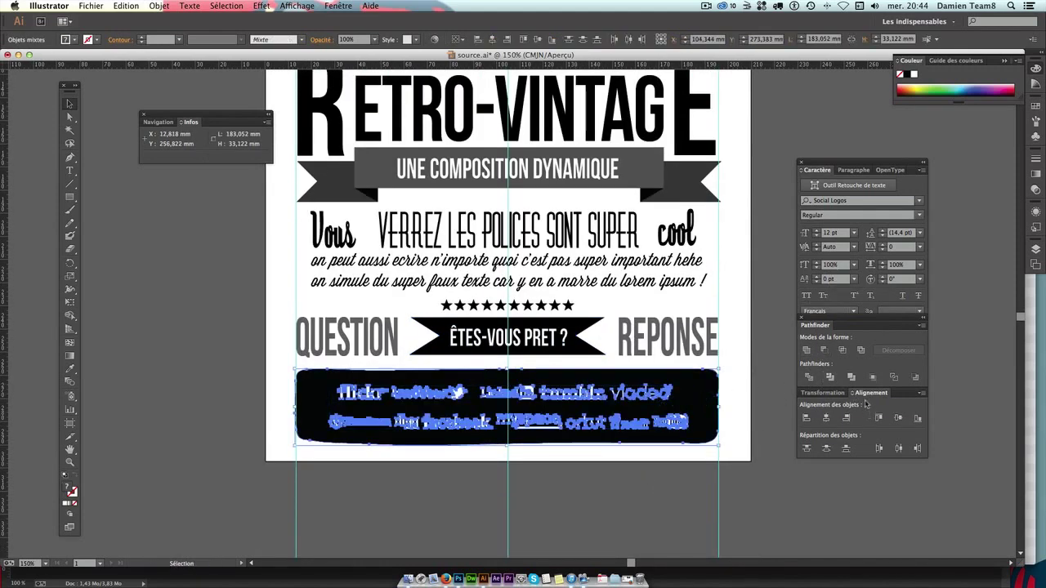
{"action": "left_click", "coordinate": [806, 349]}
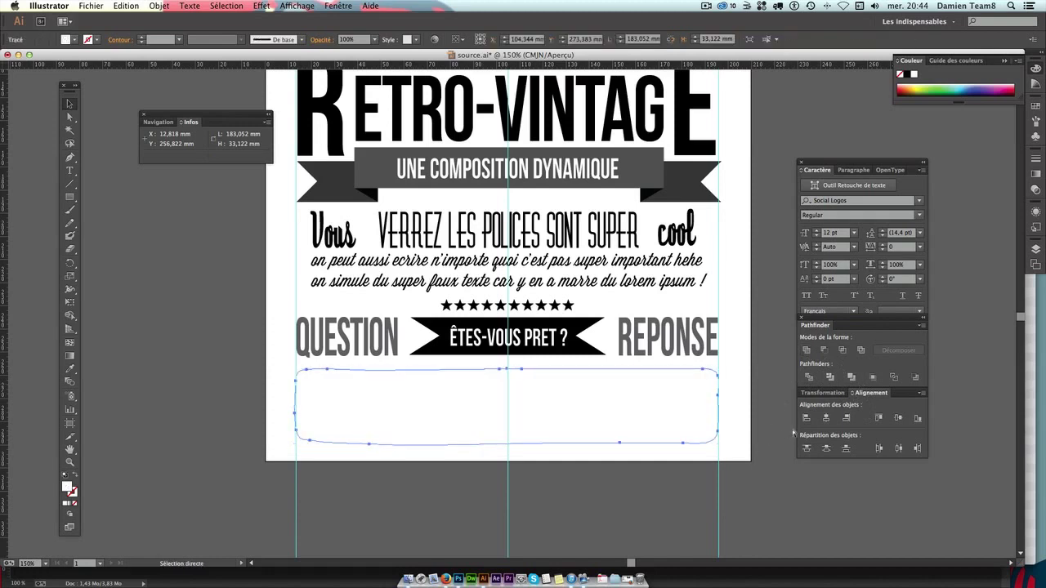
{"action": "key", "text": "ctrl+z"}
{"action": "left_click", "coordinate": [745, 474]}
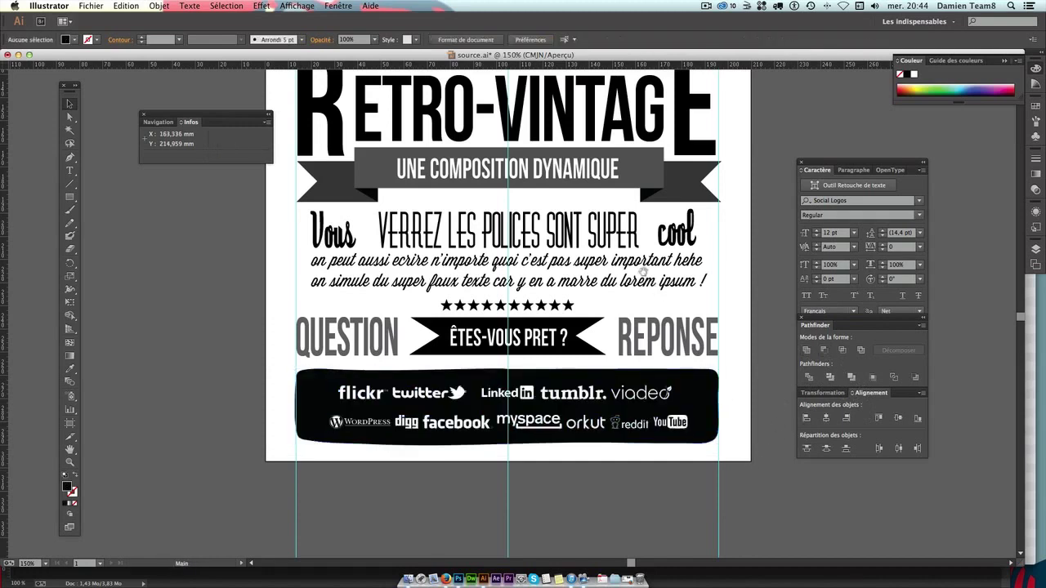
Fit the whole poster in view, select all its artwork and switch to Photoshop.
{"action": "left_click_drag", "start_coordinate": [643, 278], "coordinate": [642, 371]}
{"action": "key", "text": "ctrl+minus"}
{"action": "key", "text": "ctrl+minus"}
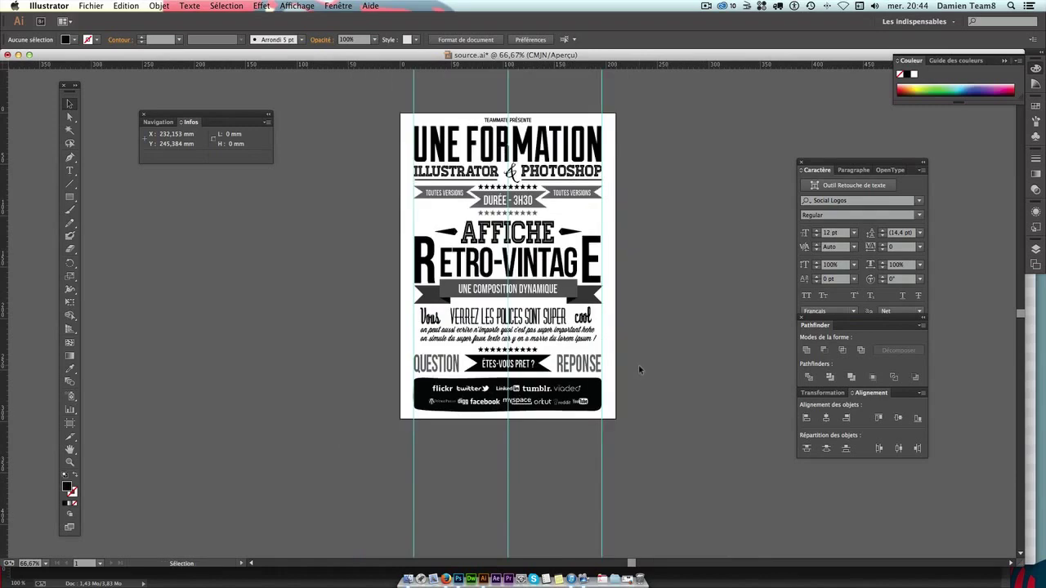
{"action": "key", "text": "v"}
{"action": "key", "text": "ctrl+a"}
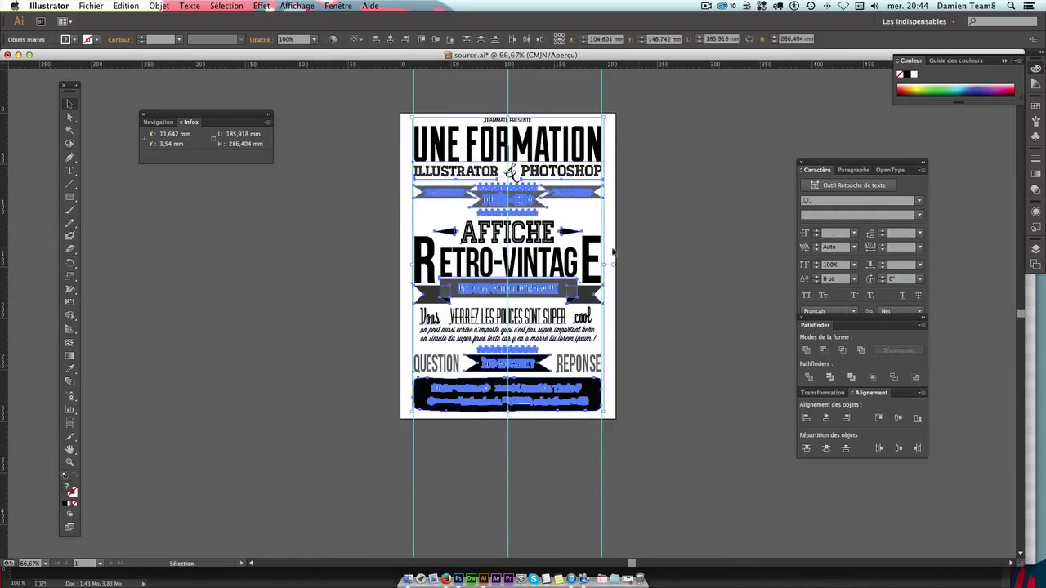
{"action": "left_click", "coordinate": [365, 91]}
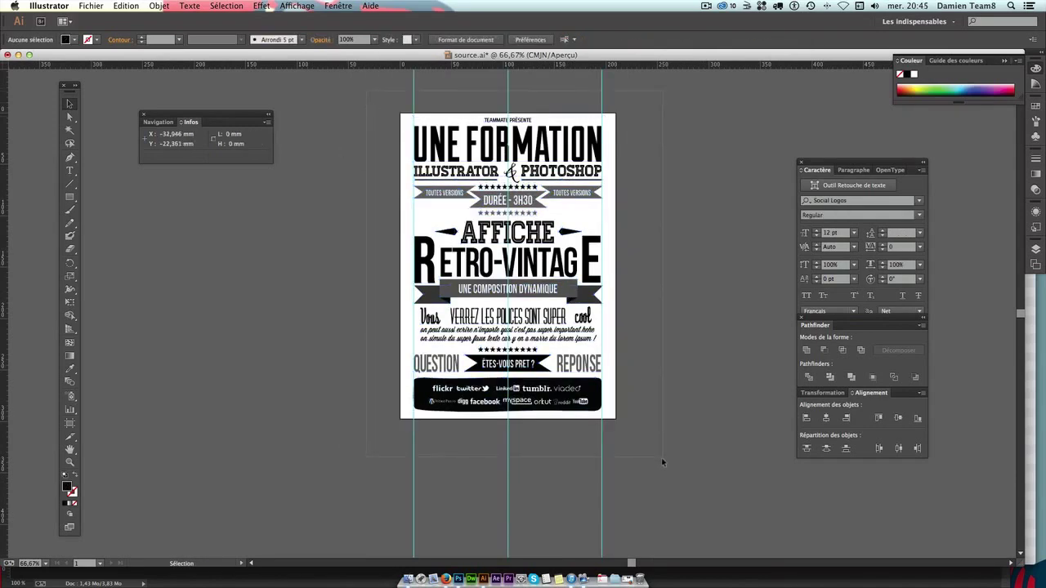
{"action": "key", "text": "ctrl+a"}
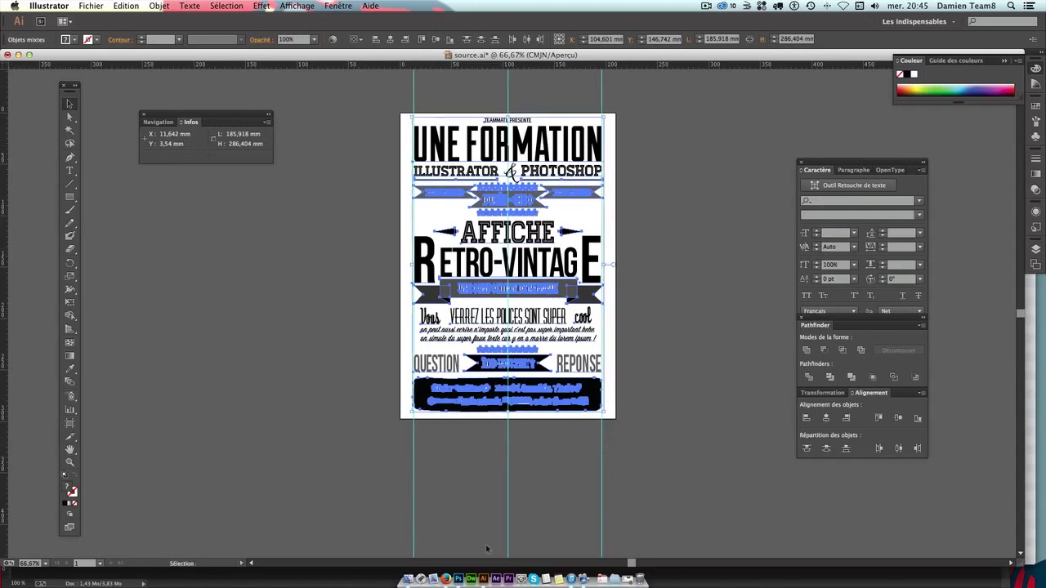
{"action": "left_click", "coordinate": [458, 579]}
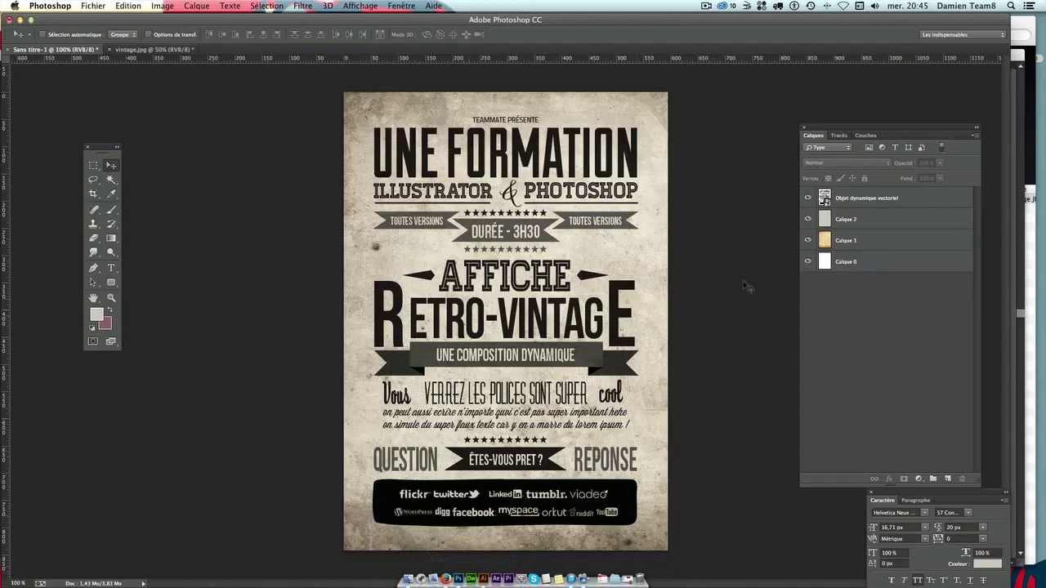
Hide the old poster layer and paste the Illustrator artwork above Calque 2 as a smart object.
{"action": "left_click", "coordinate": [808, 199]}
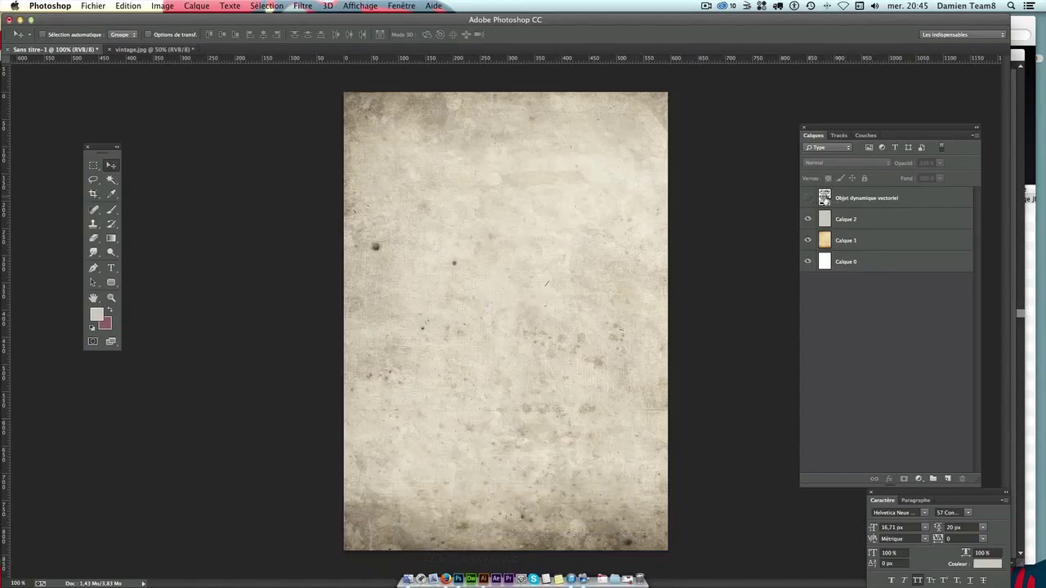
{"action": "left_click", "coordinate": [858, 202]}
{"action": "left_click", "coordinate": [857, 219]}
{"action": "key", "text": "ctrl+v"}
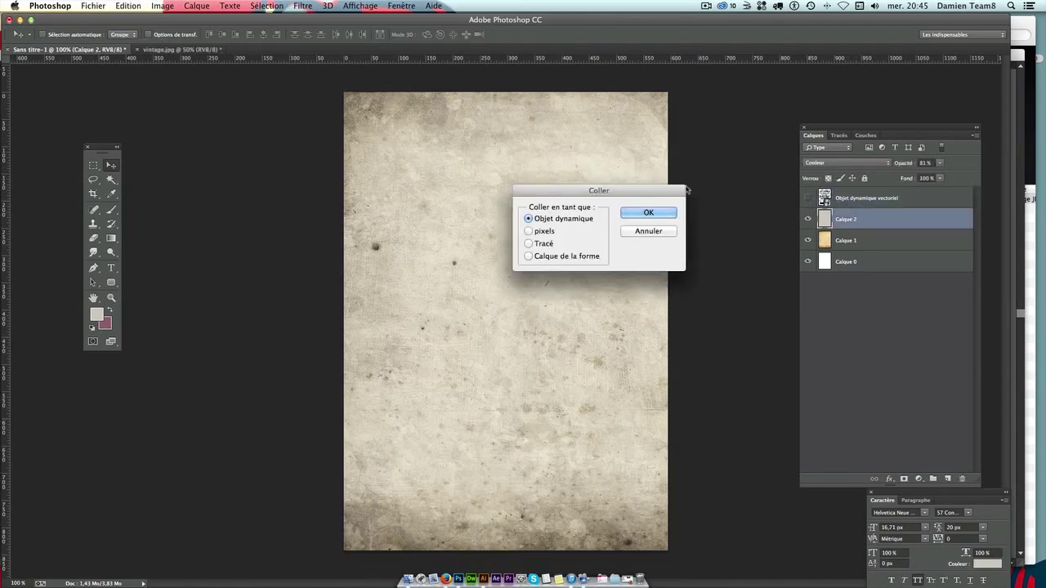
{"action": "left_click", "coordinate": [648, 213]}
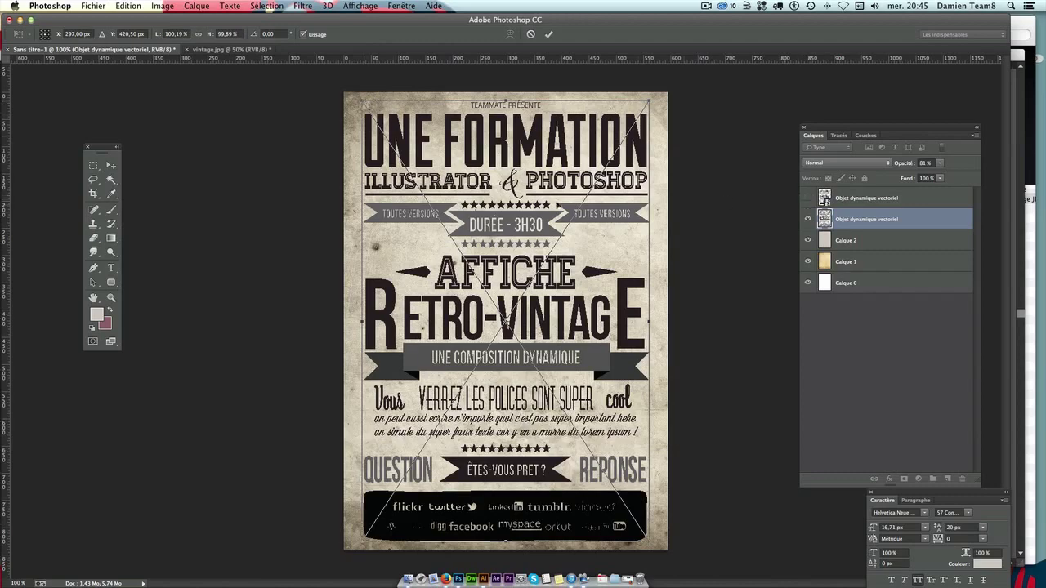
Shrink the pasted poster and move it onto the aged paper.
{"action": "left_click_drag", "start_coordinate": [362, 101], "coordinate": [385, 136]}
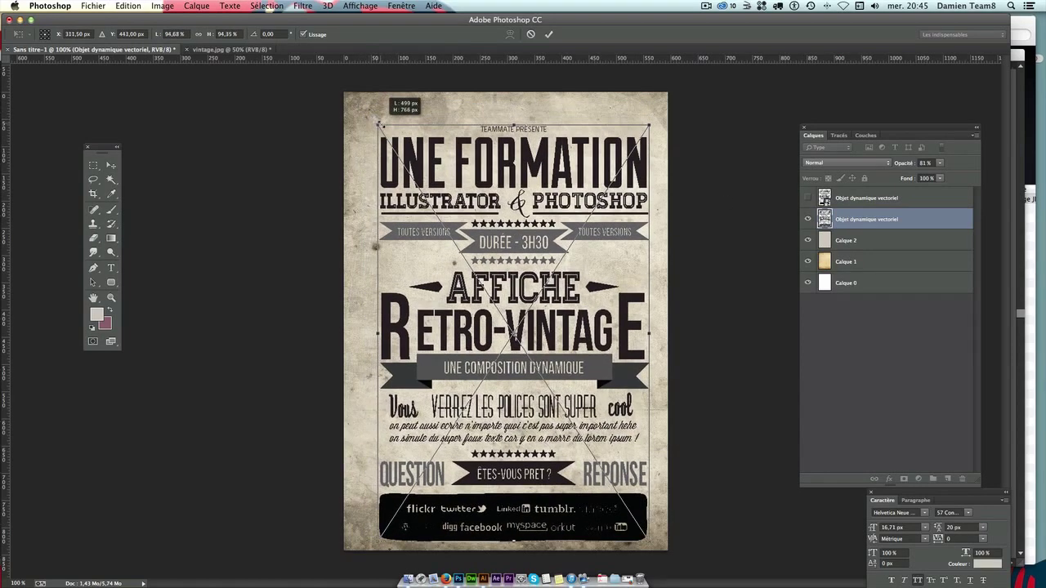
{"action": "mouse_move", "coordinate": [486, 230]}
{"action": "left_mouse_down"}
{"action": "mouse_move", "coordinate": [476, 214]}
{"action": "mouse_move", "coordinate": [494, 281]}
{"action": "left_mouse_up"}
{"action": "key", "text": "Return"}
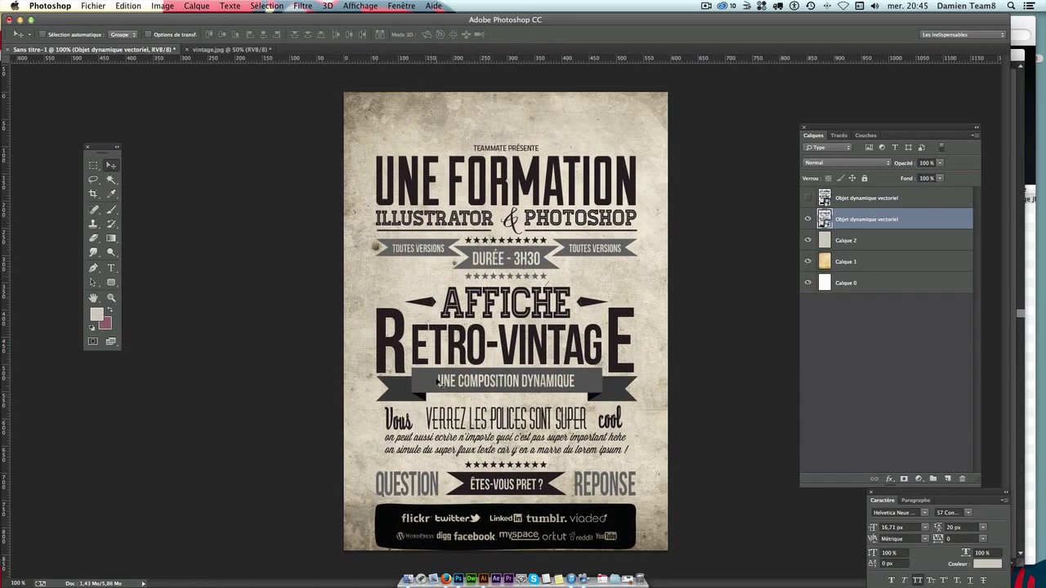
{"action": "mouse_move", "coordinate": [447, 381]}
{"action": "left_mouse_down"}
{"action": "mouse_move", "coordinate": [456, 270]}
{"action": "mouse_move", "coordinate": [514, 292]}
{"action": "left_mouse_up"}
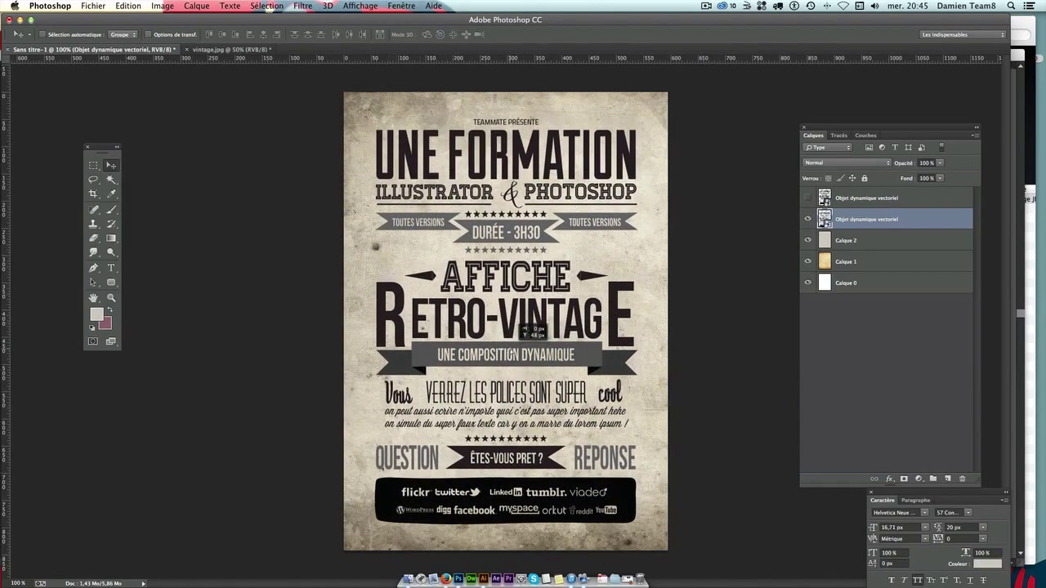
{"action": "left_click_drag", "start_coordinate": [514, 292], "coordinate": [514, 370]}
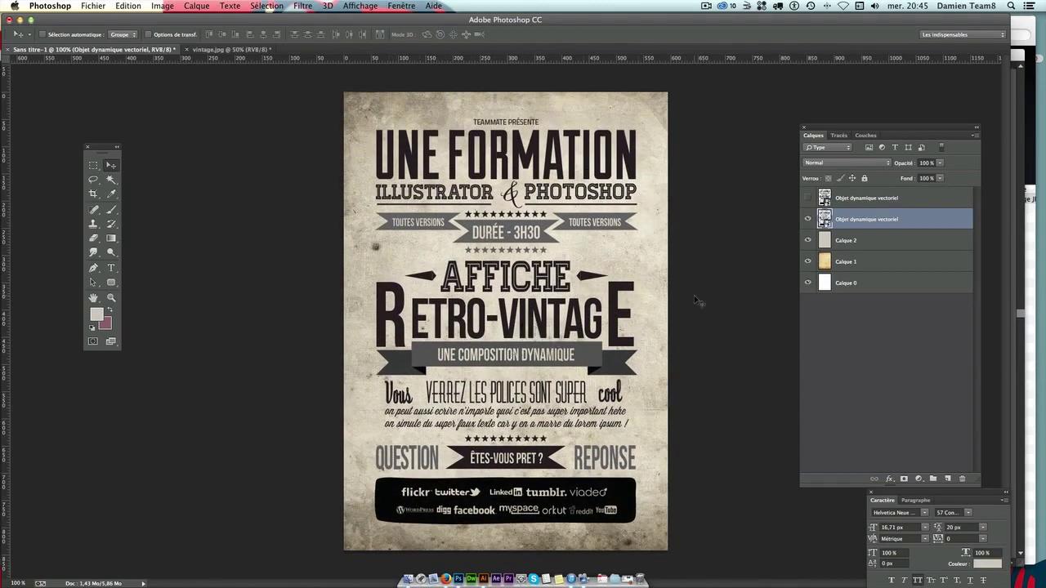
Nudge the poster down and Free Transform it to about 87% of its size.
{"action": "double_click", "coordinate": [923, 219]}
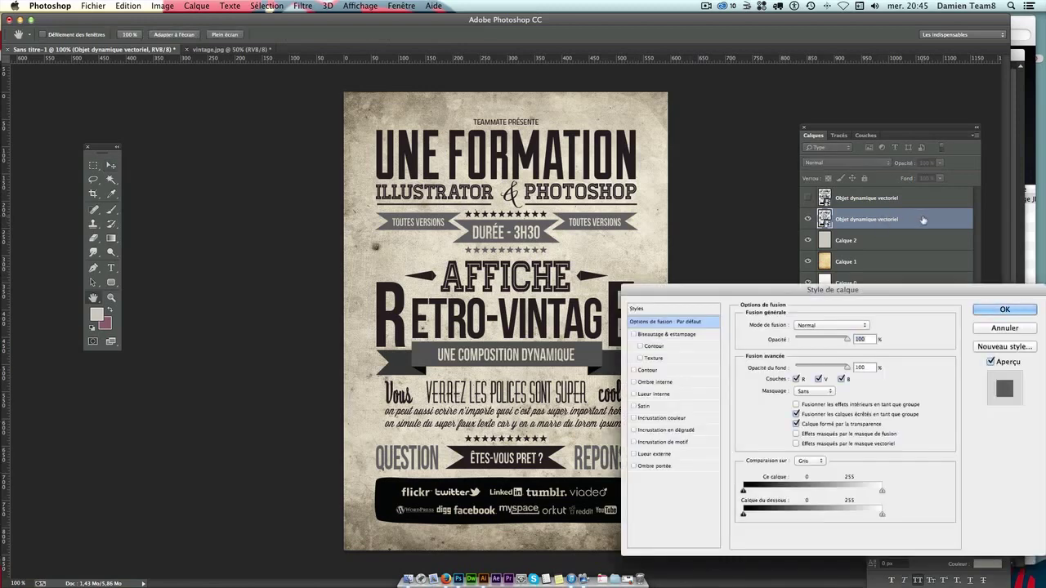
{"action": "key", "text": "Escape"}
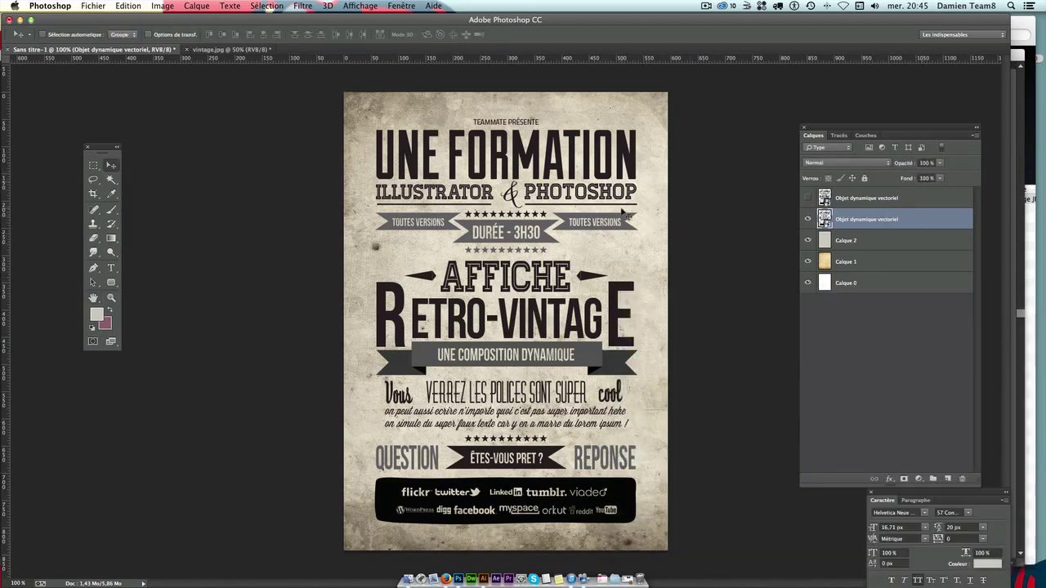
{"action": "key", "text": "Down"}
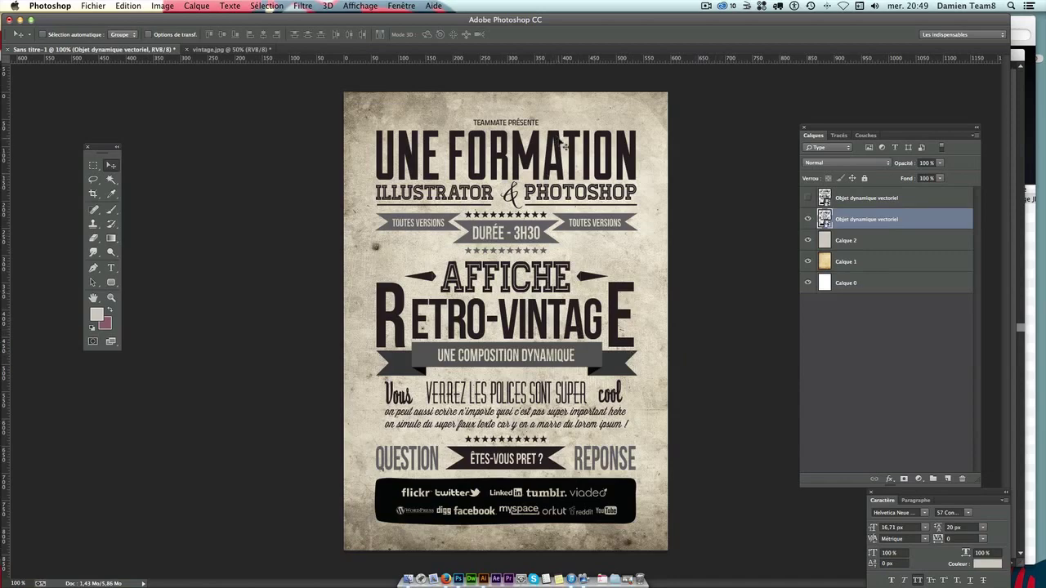
{"action": "key", "text": "ctrl+t"}
{"action": "left_click_drag", "start_coordinate": [375, 118], "coordinate": [381, 128]}
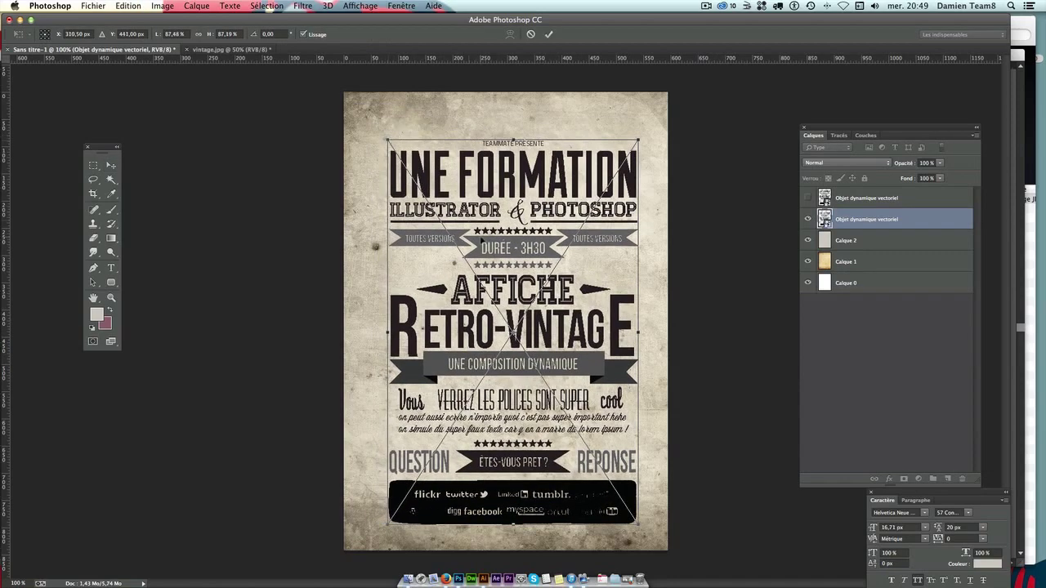
{"action": "key", "text": "Return"}
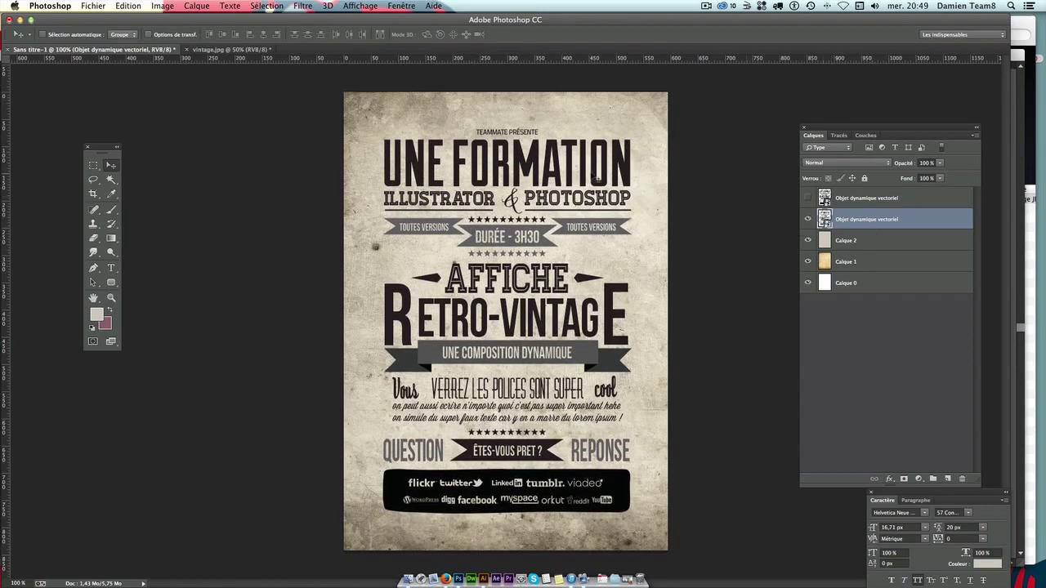
Add a Gradient Overlay layer style to the poster layer and edit its gradient.
{"action": "double_click", "coordinate": [945, 228]}
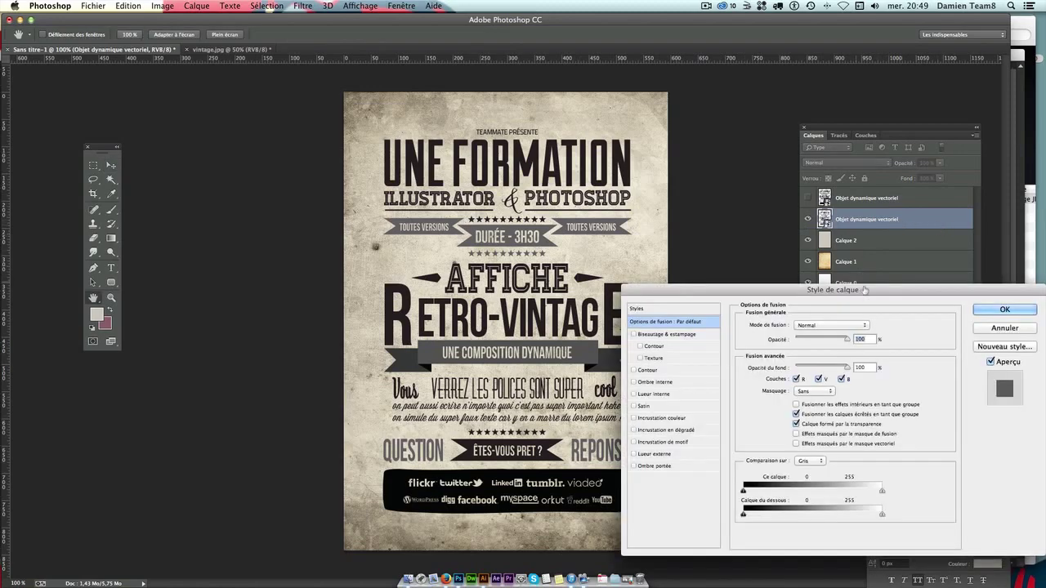
{"action": "mouse_move", "coordinate": [731, 293]}
{"action": "left_mouse_down"}
{"action": "mouse_move", "coordinate": [822, 245]}
{"action": "mouse_move", "coordinate": [808, 235]}
{"action": "left_mouse_up"}
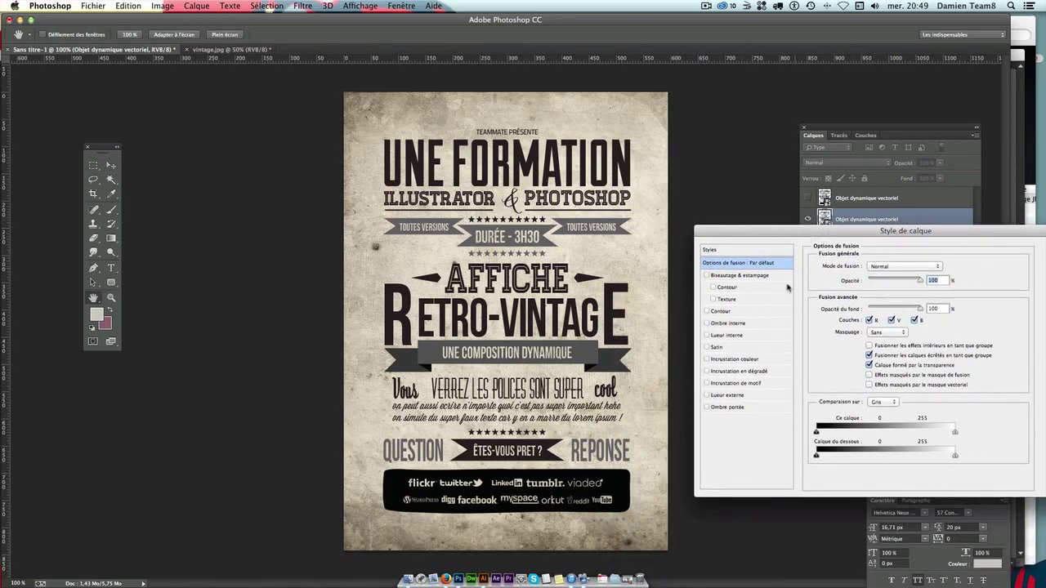
{"action": "left_click", "coordinate": [738, 372]}
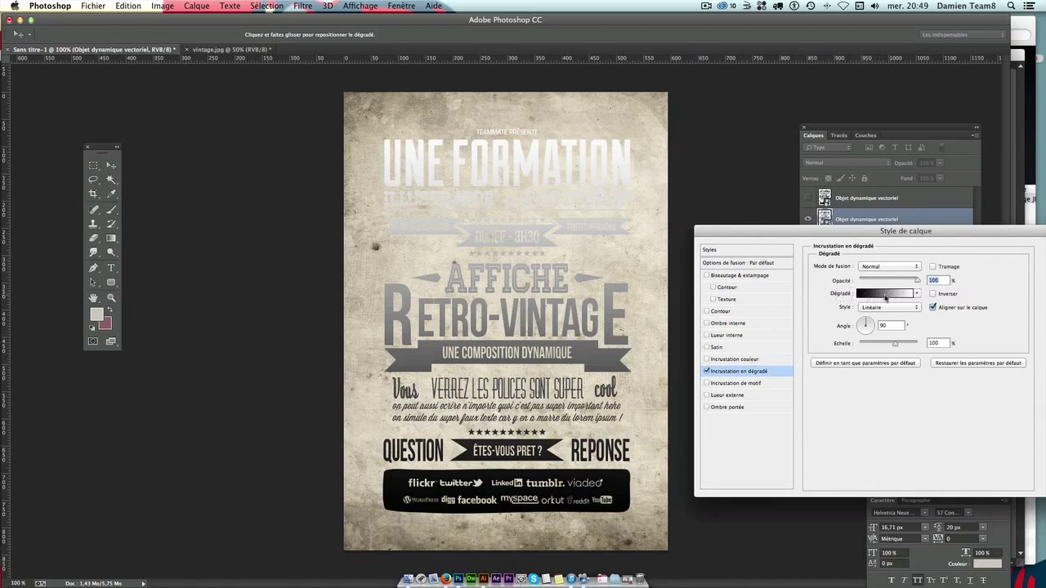
{"action": "left_click", "coordinate": [886, 293]}
Add a middle gradient stop at position 50 and start editing the black left stop's colour.
{"action": "left_click_drag", "start_coordinate": [890, 170], "coordinate": [808, 89]}
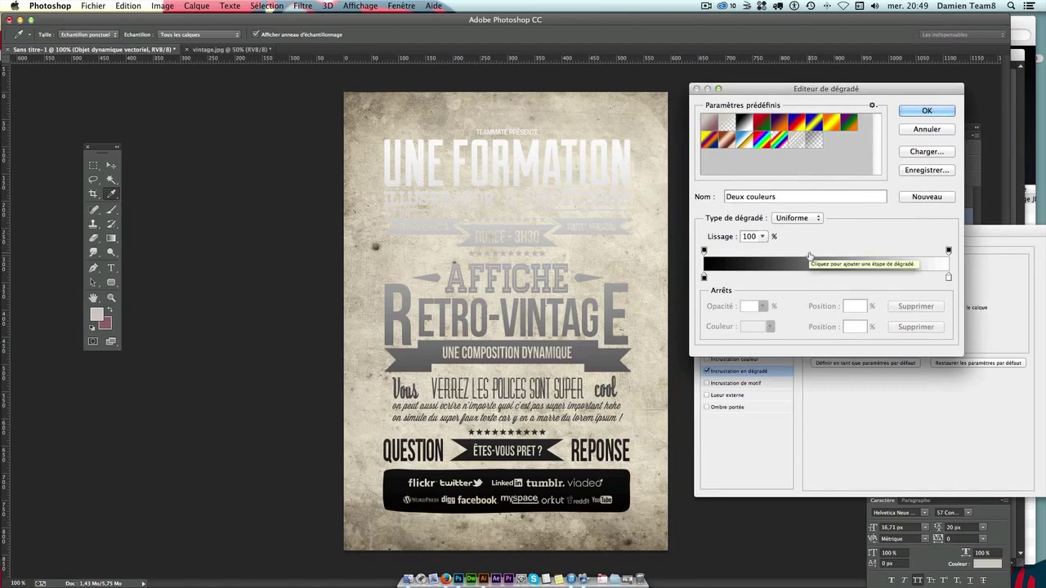
{"action": "left_click", "coordinate": [826, 276]}
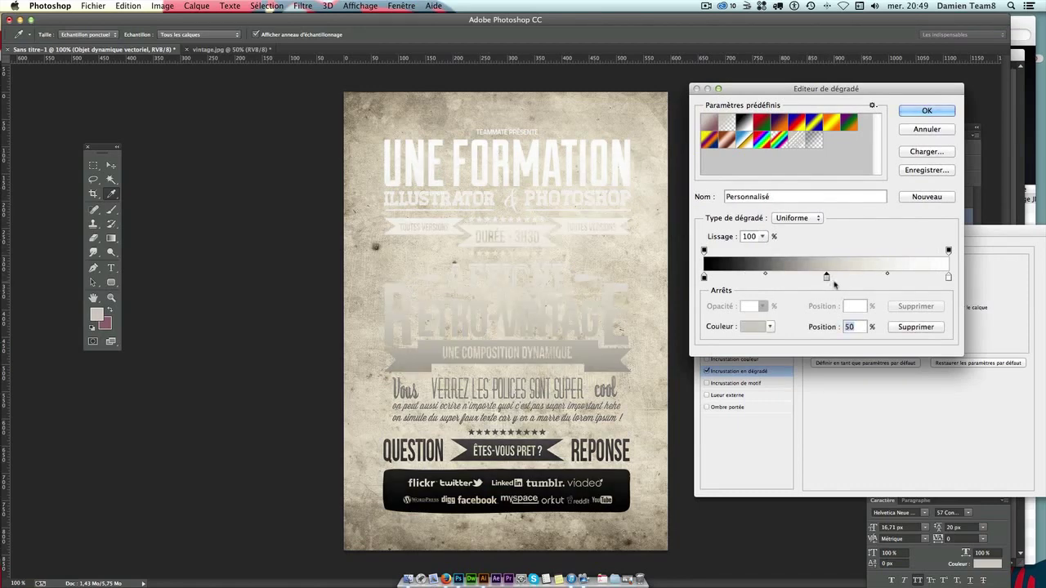
{"action": "key", "text": "ctrl+z"}
{"action": "key", "text": "ctrl+z"}
{"action": "key", "text": "ctrl+z"}
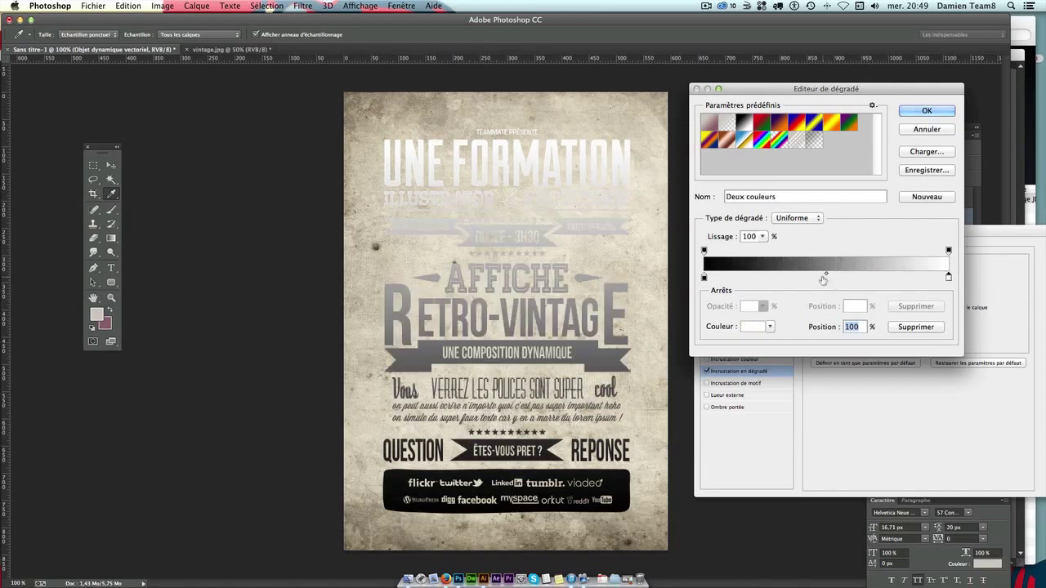
{"action": "left_click", "coordinate": [811, 278]}
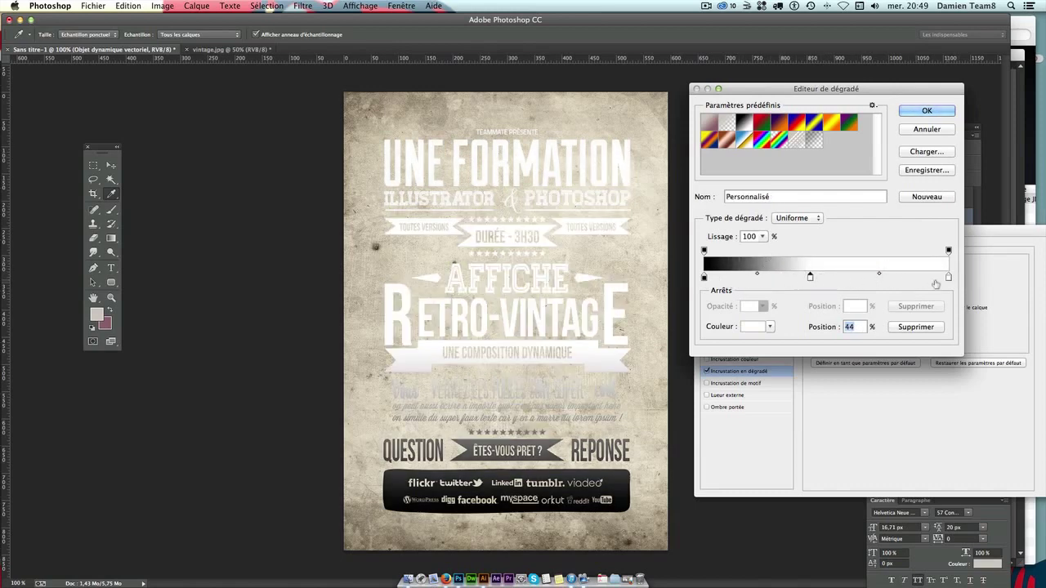
{"action": "type", "text": "5"}
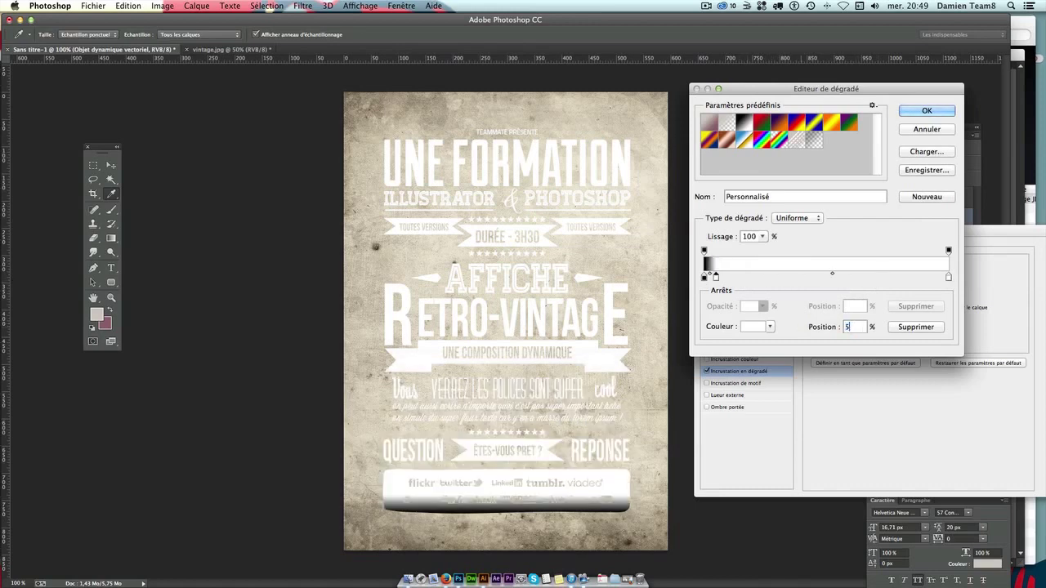
{"action": "type", "text": "0"}
{"action": "key", "text": "Return"}
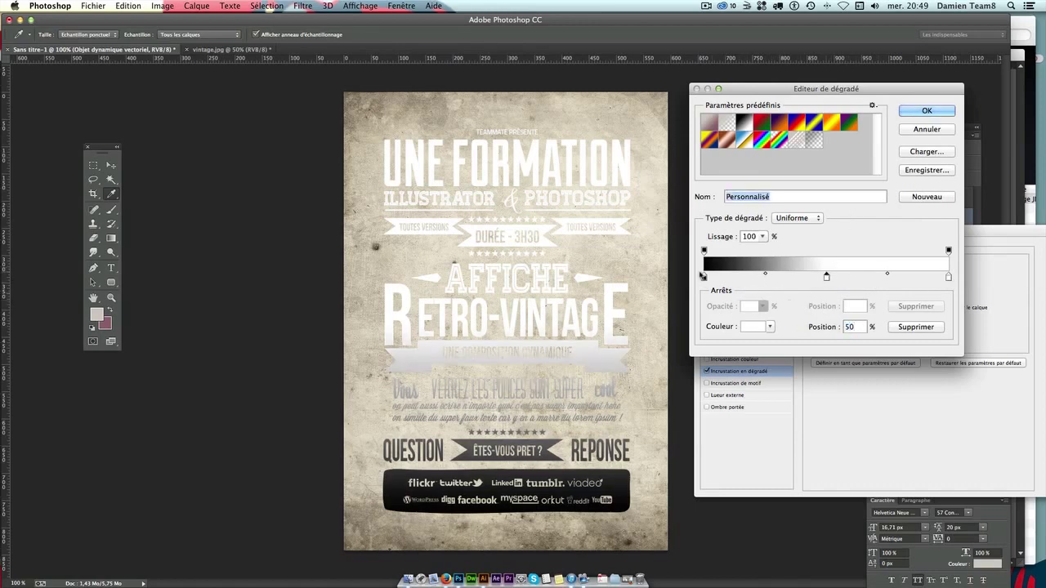
{"action": "double_click", "coordinate": [703, 276]}
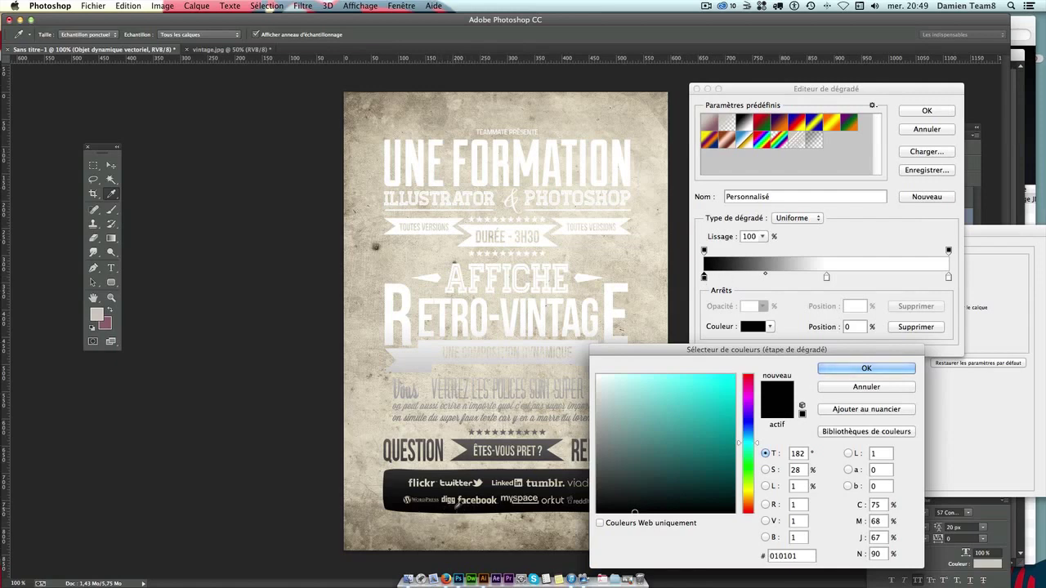
Set the left gradient stop to 3f4c52 and the middle stop to 8c676e.
{"action": "left_click", "coordinate": [803, 555]}
{"action": "type", "text": "3"}
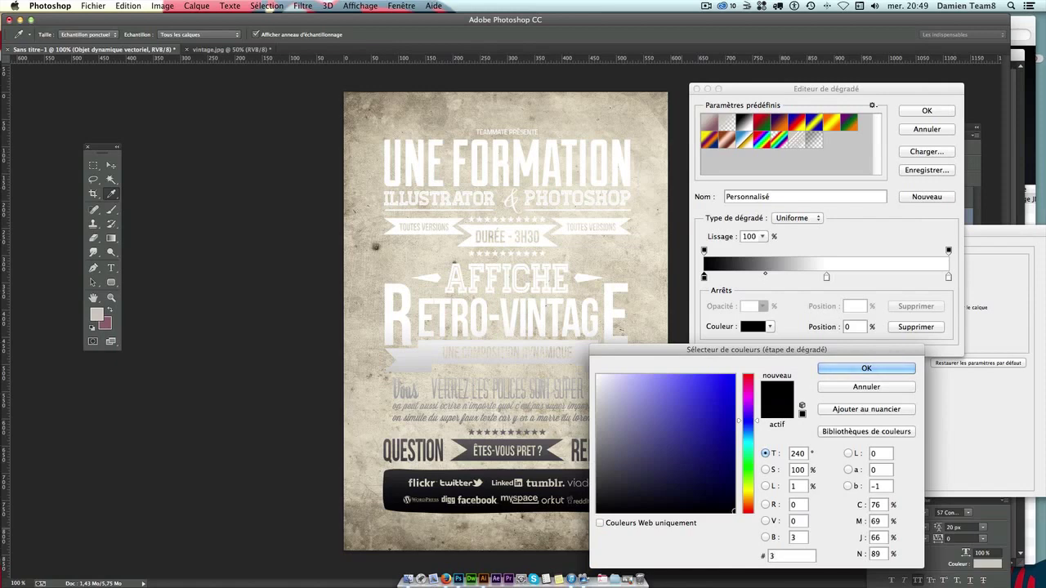
{"action": "type", "text": "f4"}
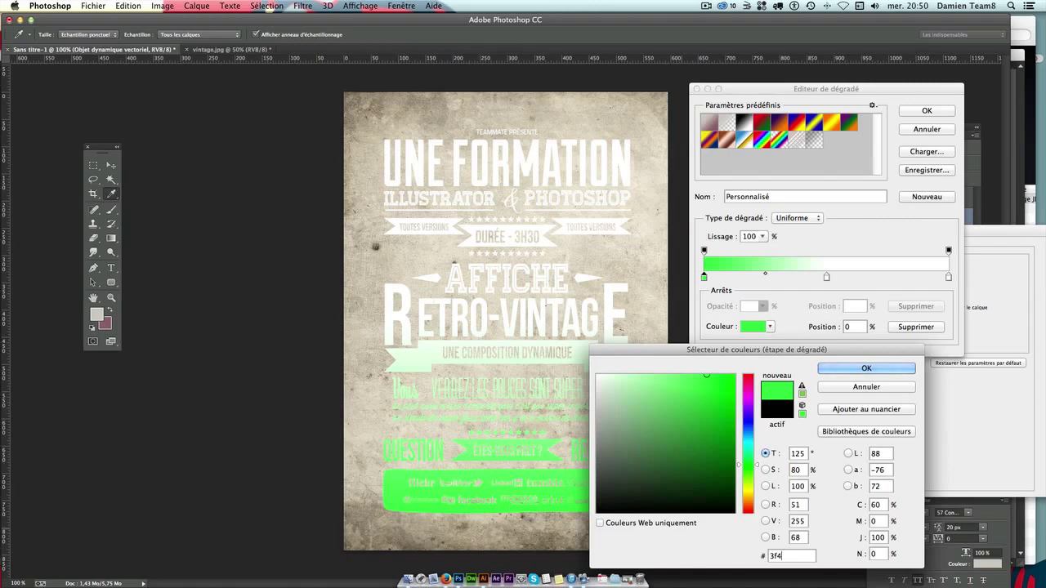
{"action": "type", "text": "c"}
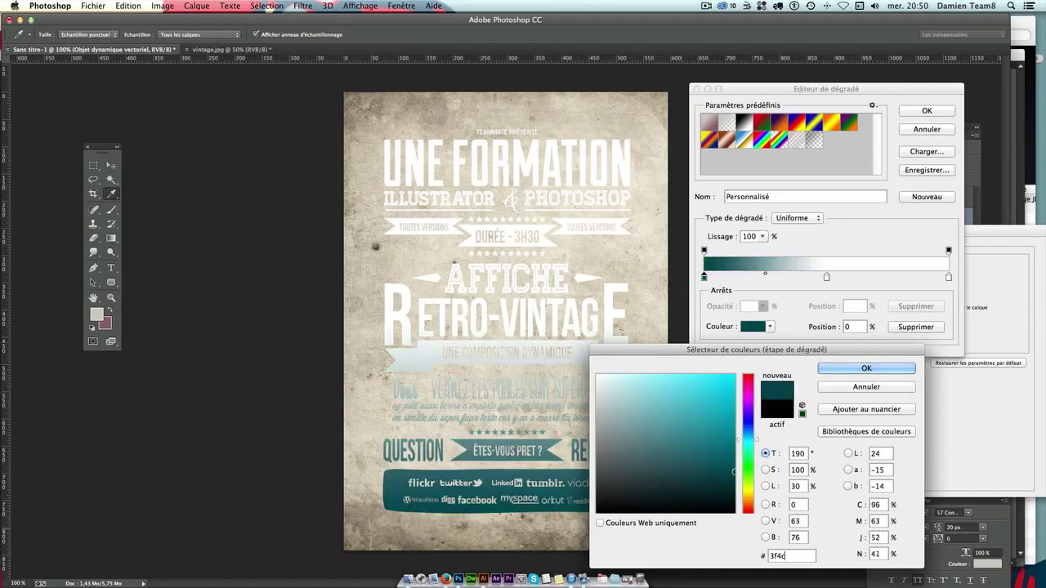
{"action": "type", "text": "52"}
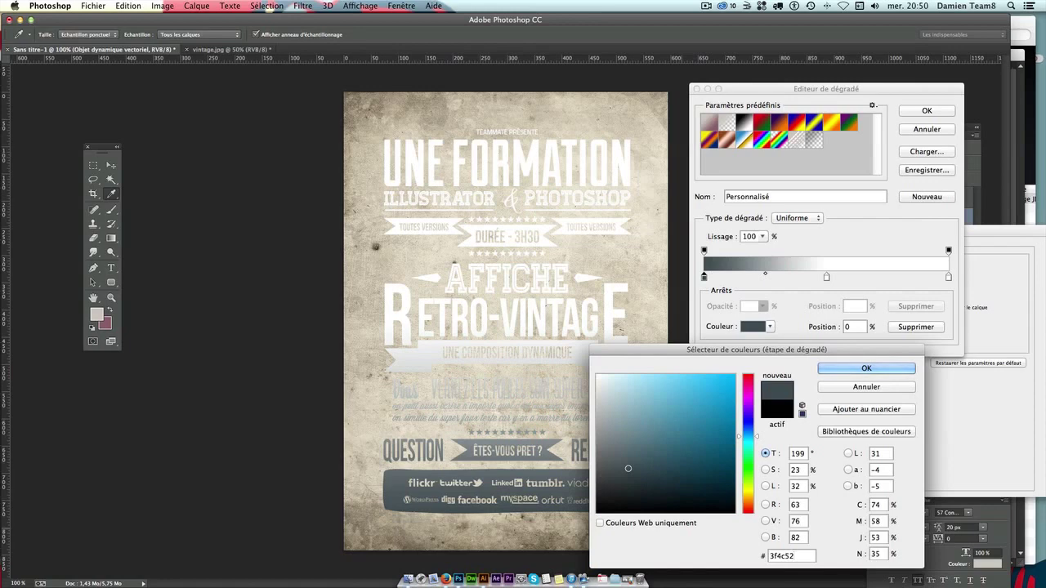
{"action": "left_click", "coordinate": [865, 369]}
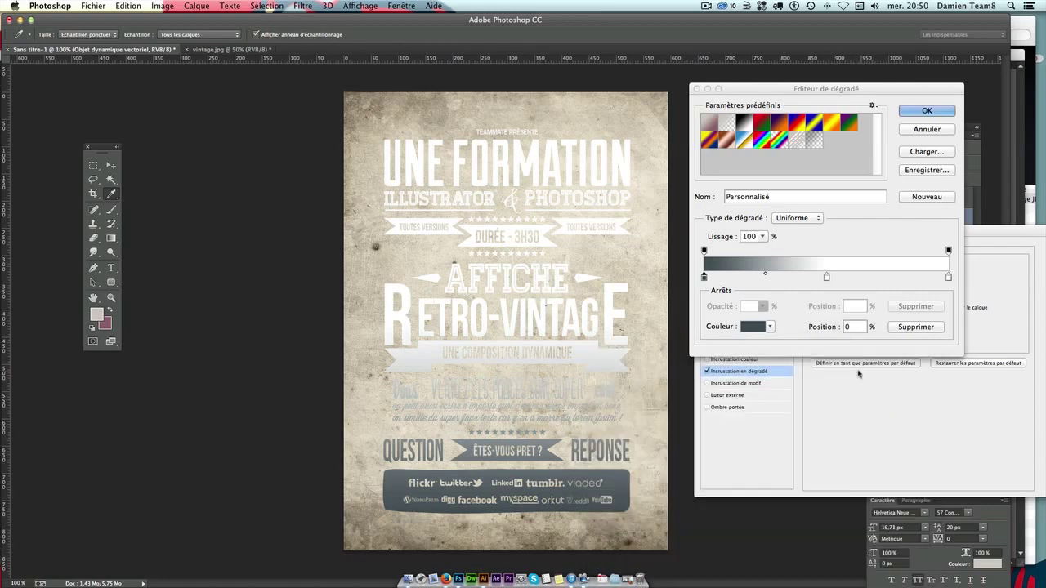
{"action": "double_click", "coordinate": [827, 278]}
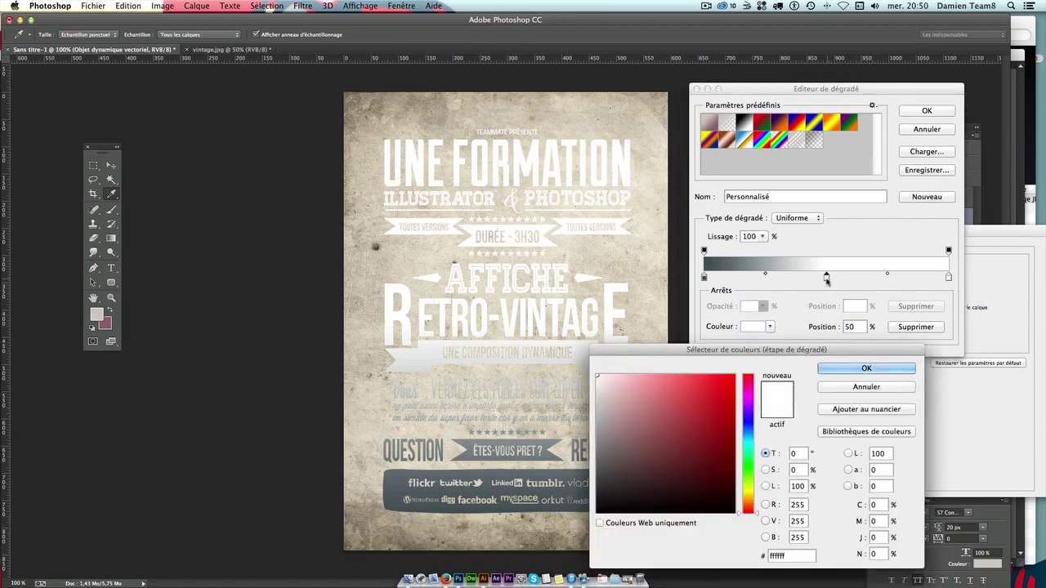
{"action": "double_click", "coordinate": [785, 557]}
{"action": "type", "text": "8"}
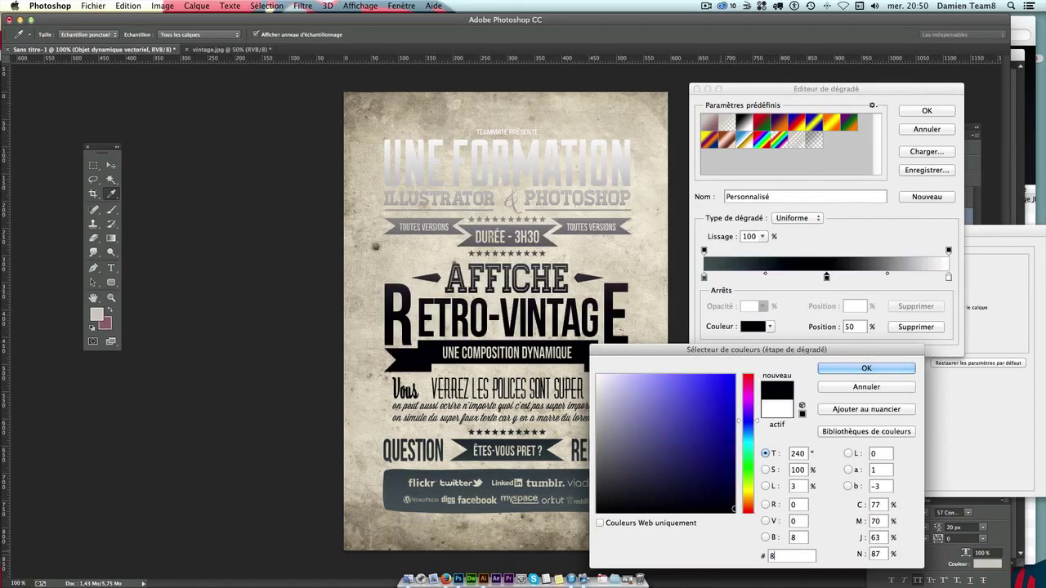
{"action": "type", "text": "c6"}
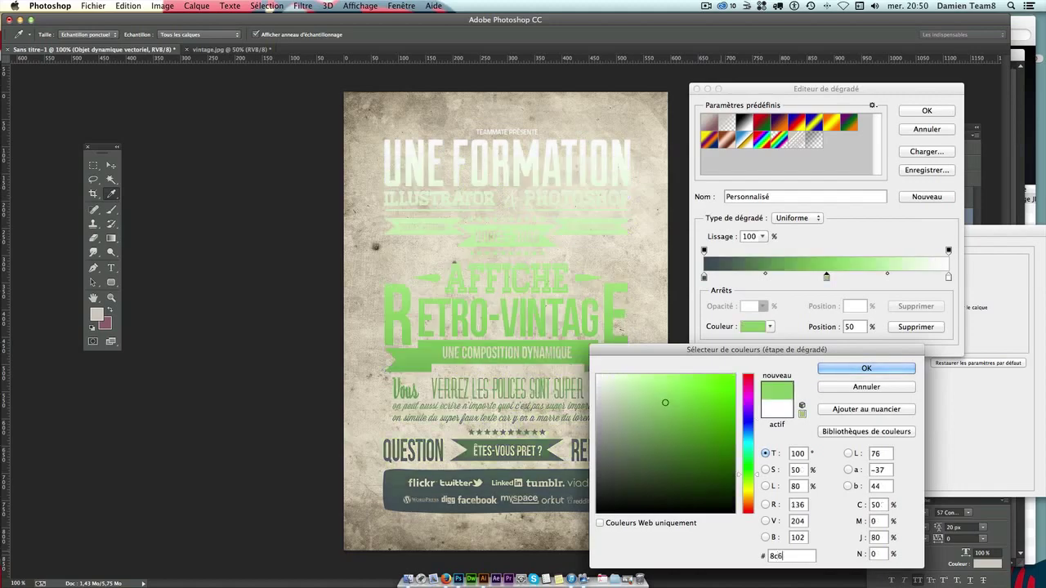
{"action": "type", "text": "7"}
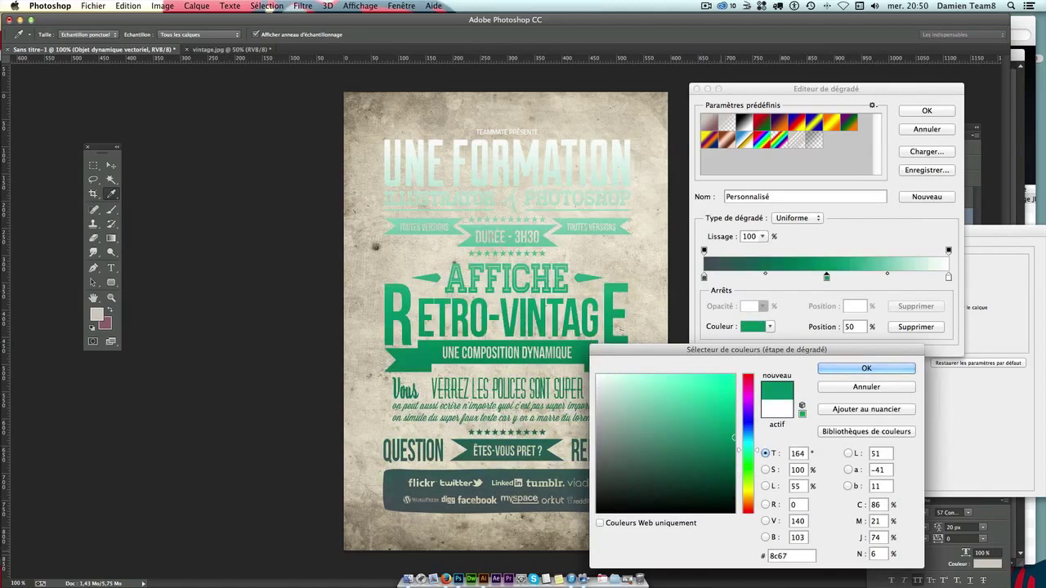
{"action": "type", "text": "5"}
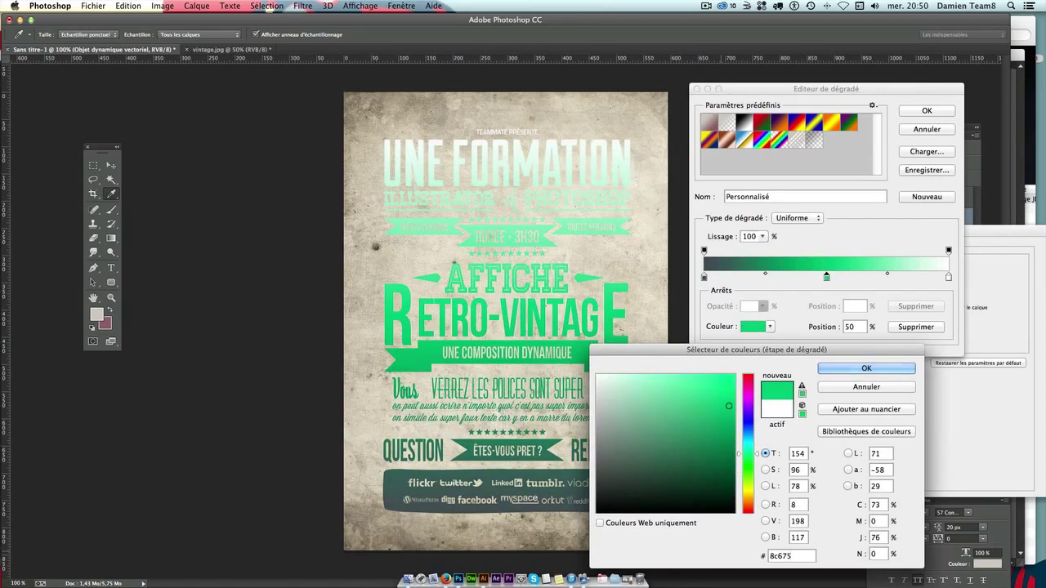
{"action": "key", "text": "BackSpace"}
{"action": "type", "text": "9"}
{"action": "key", "text": "BackSpace"}
{"action": "type", "text": "6e"}
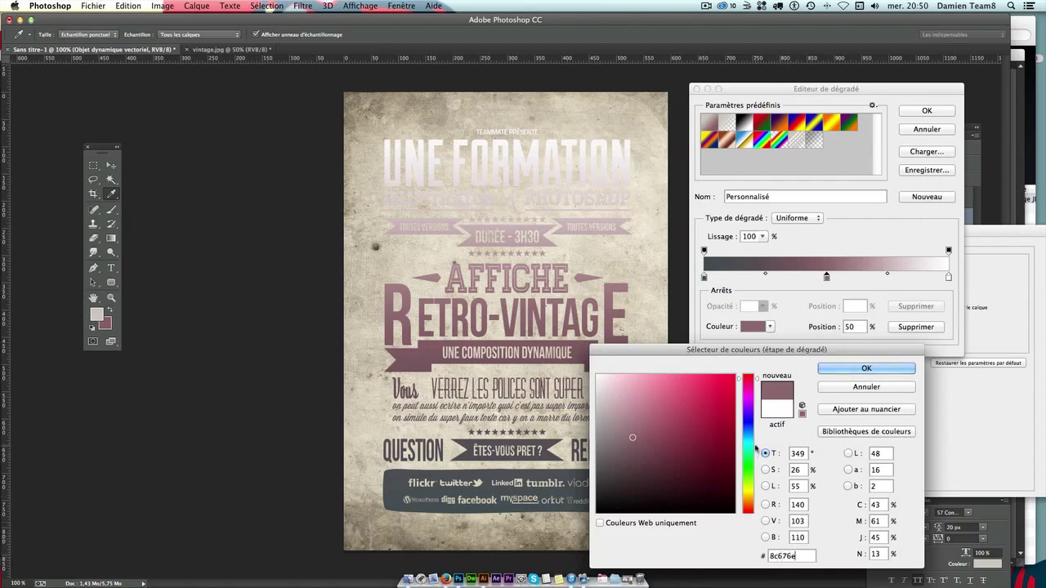
{"action": "left_click", "coordinate": [837, 389]}
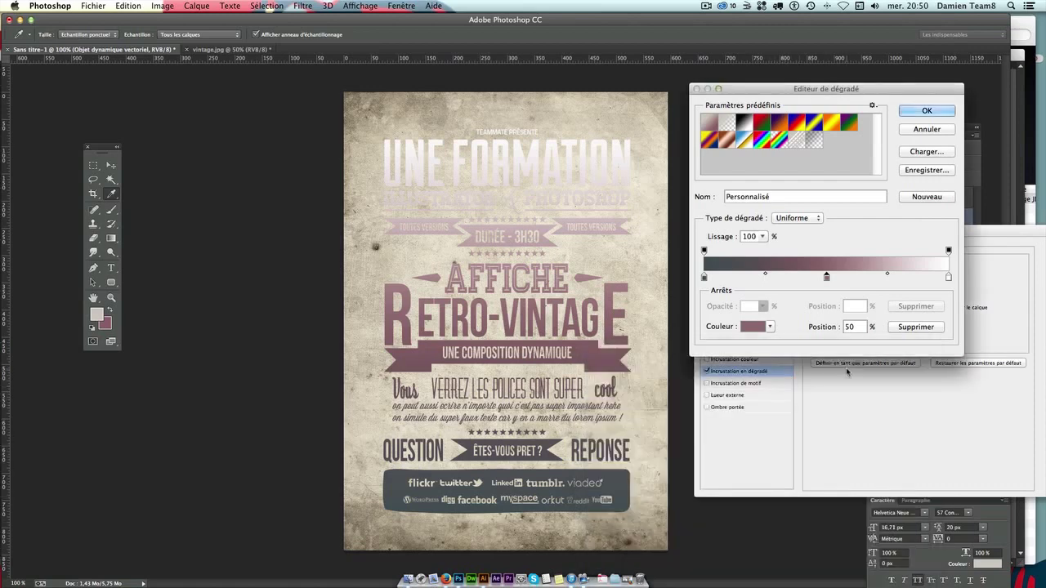
Set the right stop to 61575f, apply the gradient overlay, and blend the layer in Produit (Multiply).
{"action": "double_click", "coordinate": [948, 278]}
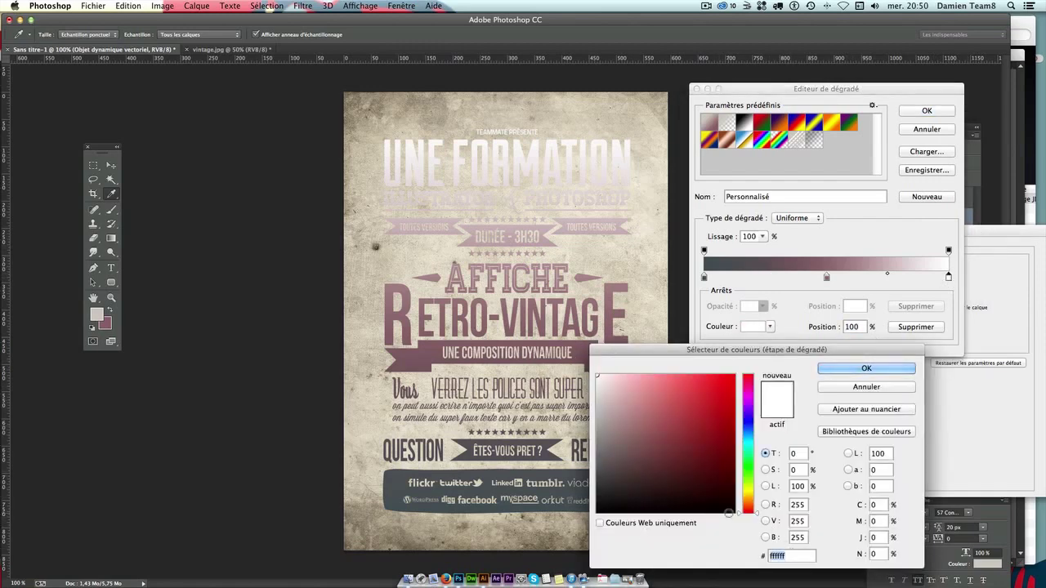
{"action": "type", "text": "615"}
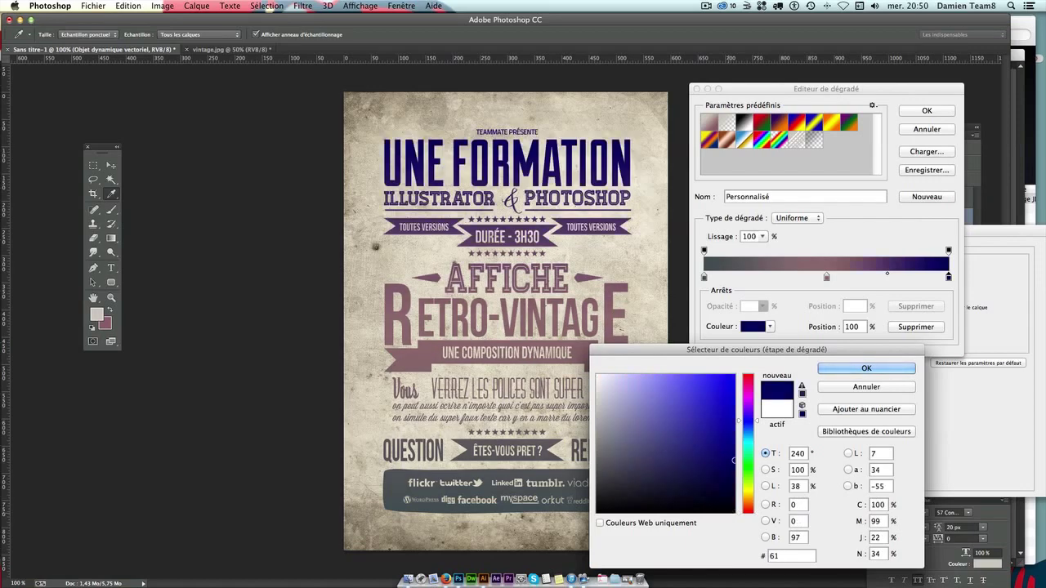
{"action": "type", "text": "75"}
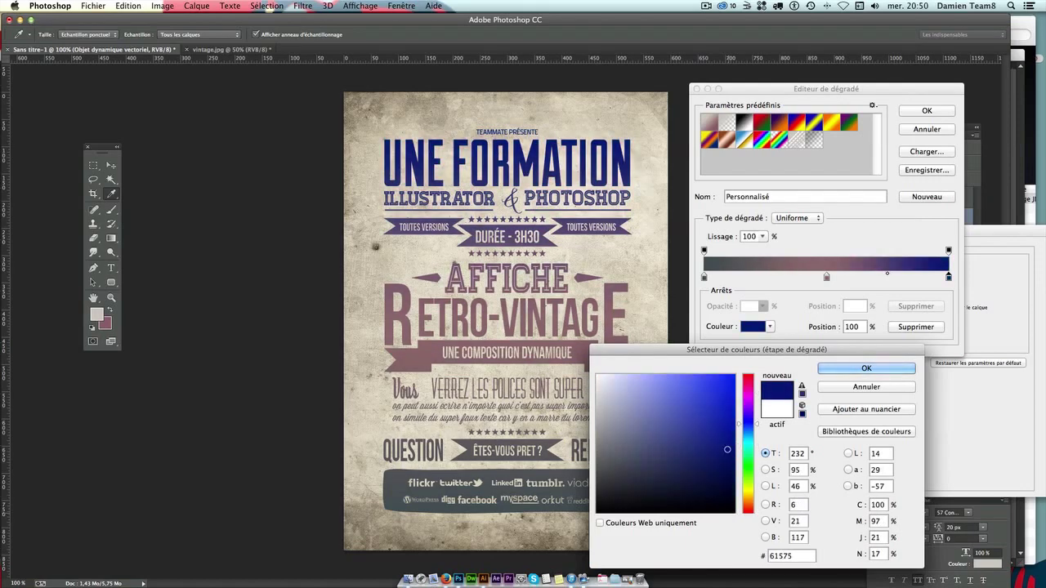
{"action": "type", "text": "f"}
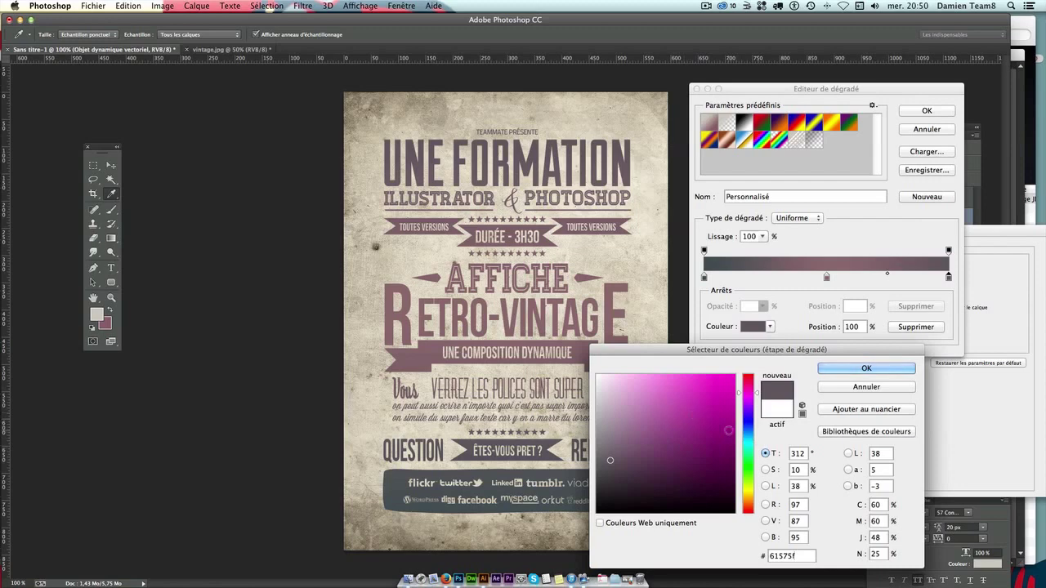
{"action": "left_click", "coordinate": [864, 372]}
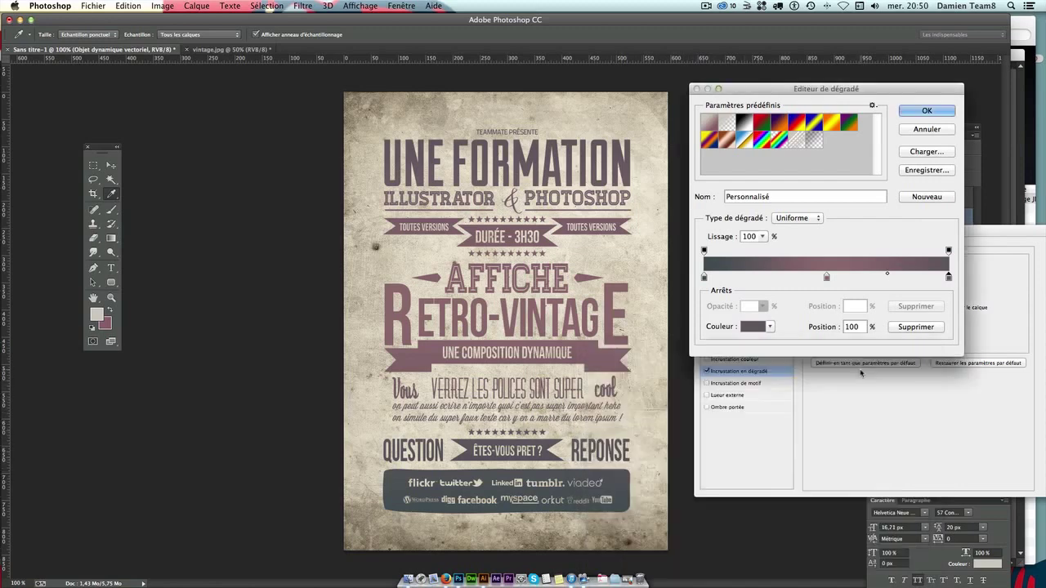
{"action": "left_click", "coordinate": [920, 110]}
{"action": "left_click_drag", "start_coordinate": [935, 235], "coordinate": [929, 236]}
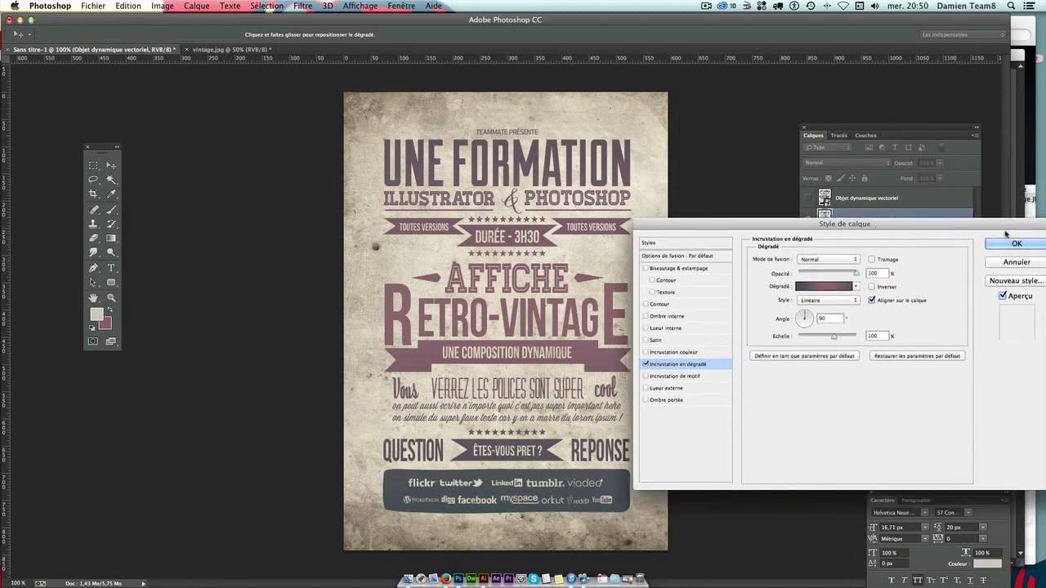
{"action": "left_click", "coordinate": [1011, 241]}
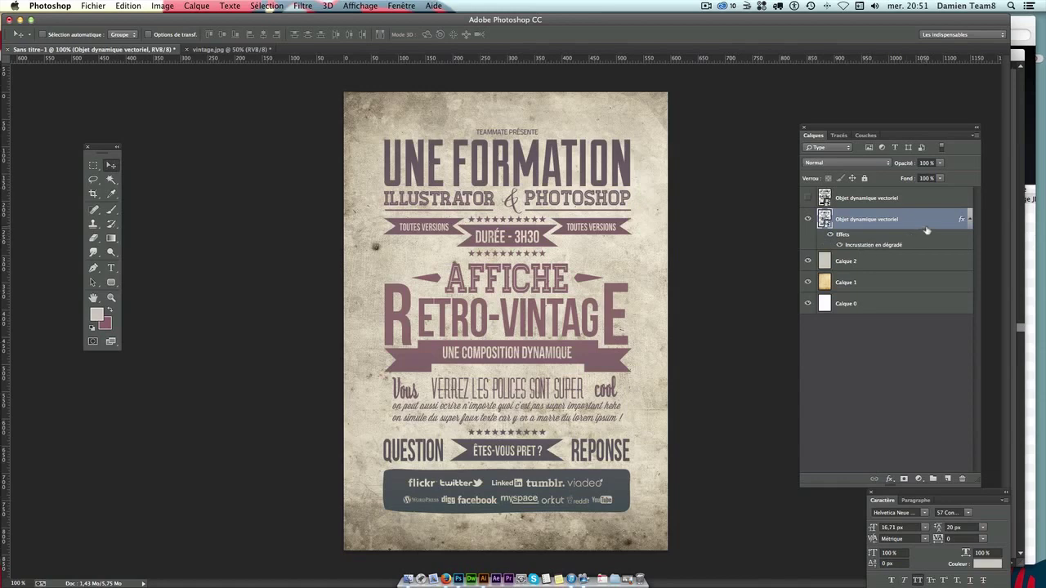
{"action": "key", "text": "shift+alt+m"}
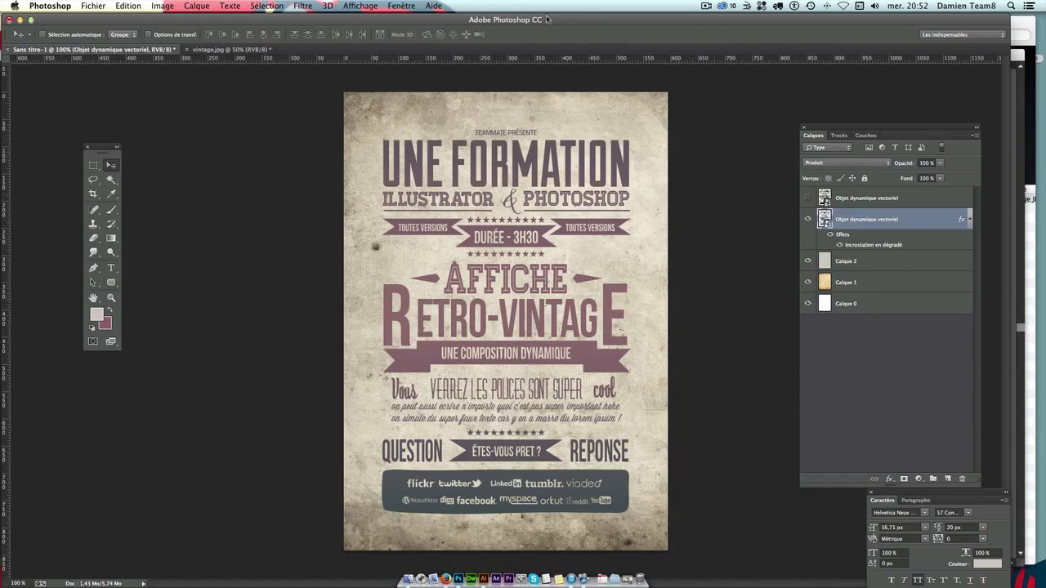
{"action": "left_click_drag", "start_coordinate": [547, 19], "coordinate": [552, 19]}
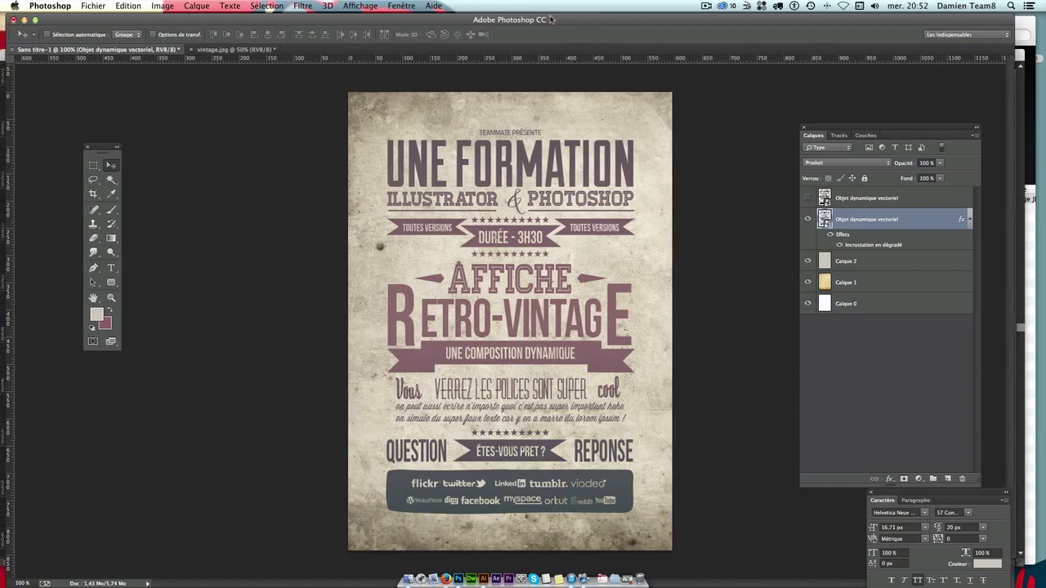
Add a new empty layer, select the Brush tool, and append the Grunge_Brushes_005_by_Tackybrush set.
{"action": "left_click", "coordinate": [947, 480]}
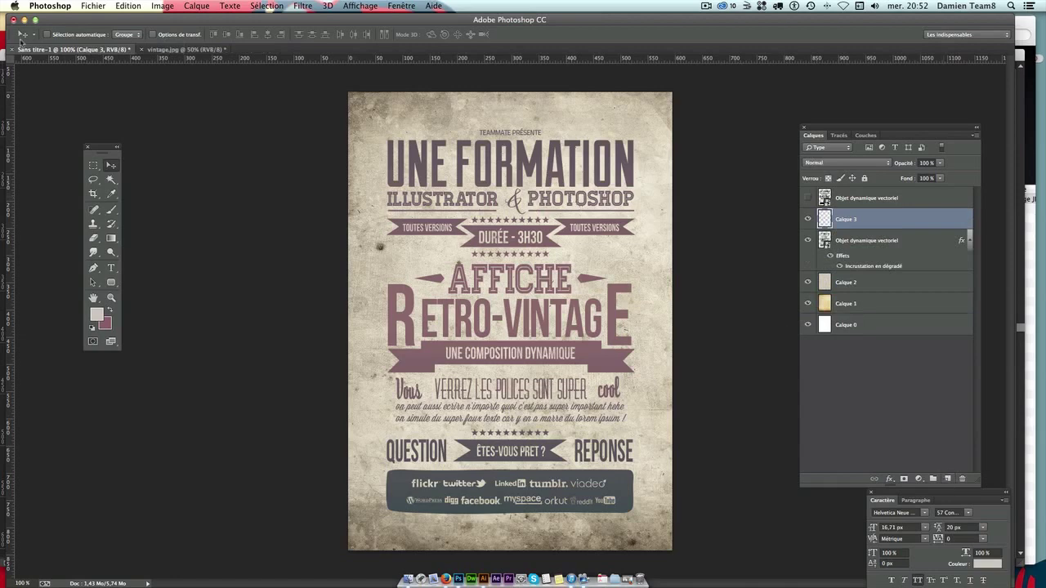
{"action": "left_click", "coordinate": [112, 211]}
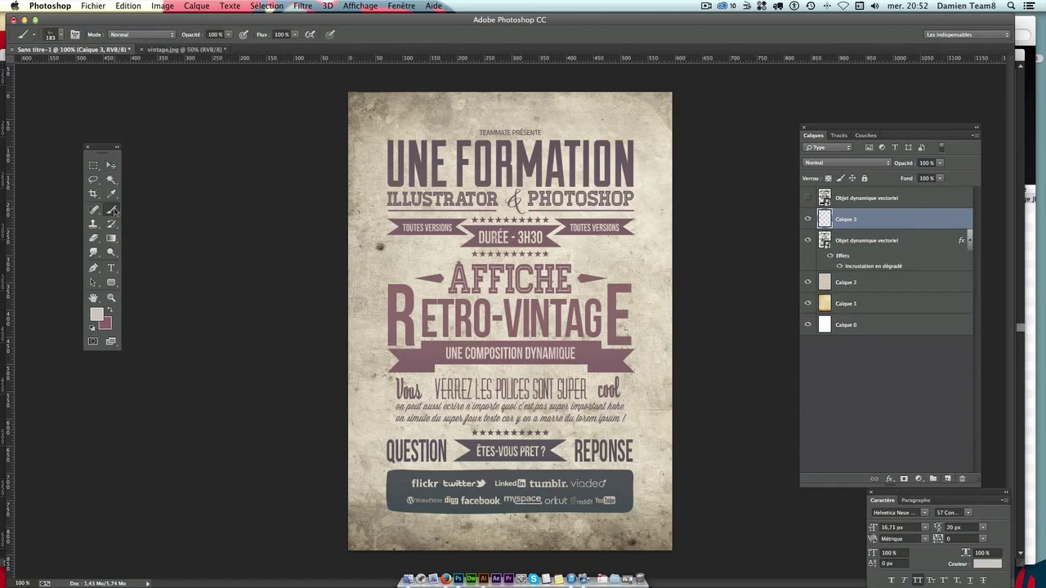
{"action": "left_click", "coordinate": [59, 34]}
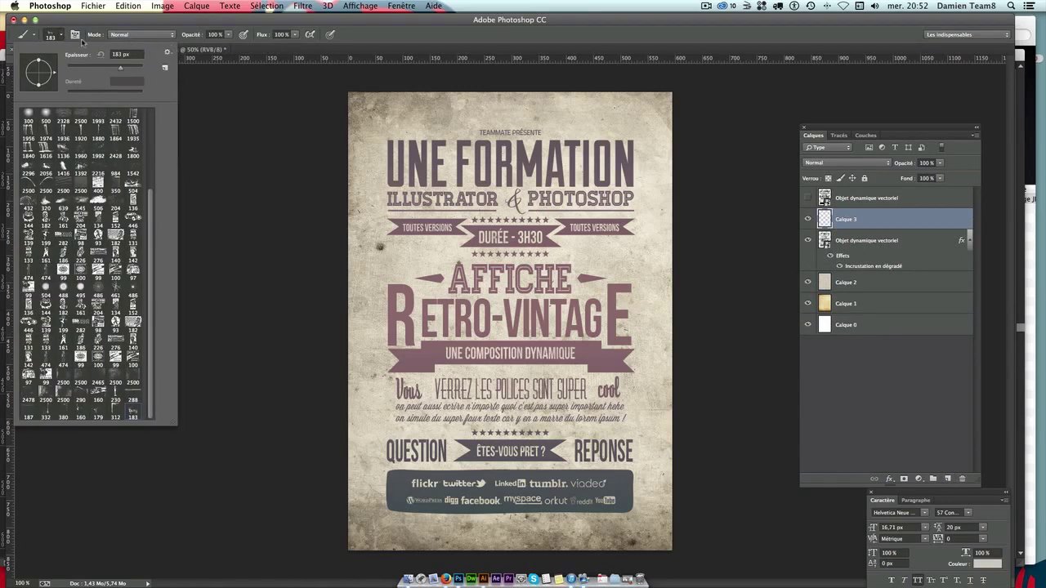
{"action": "left_click", "coordinate": [66, 38]}
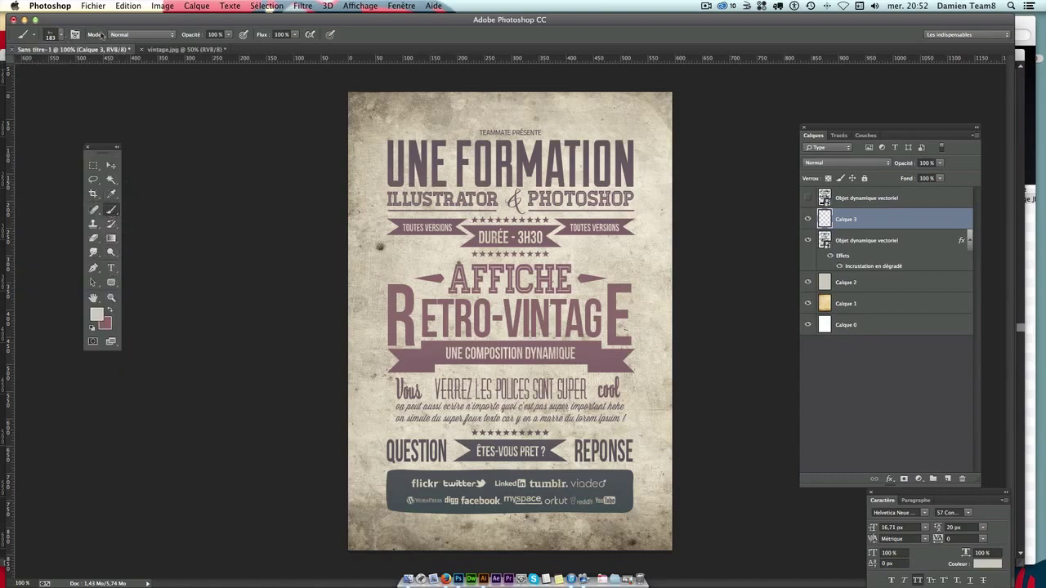
{"action": "left_click", "coordinate": [64, 37]}
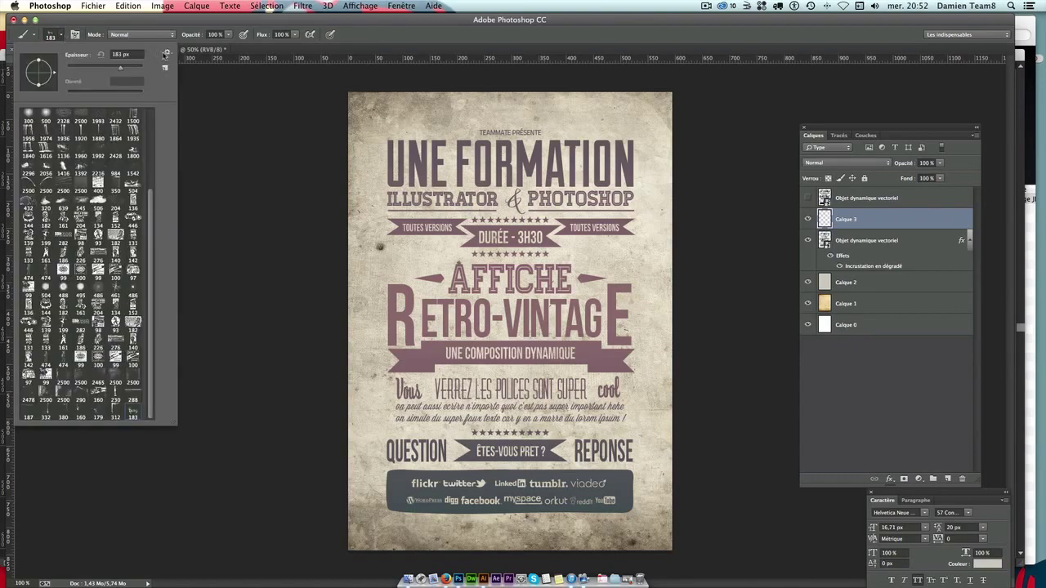
{"action": "left_click", "coordinate": [166, 53]}
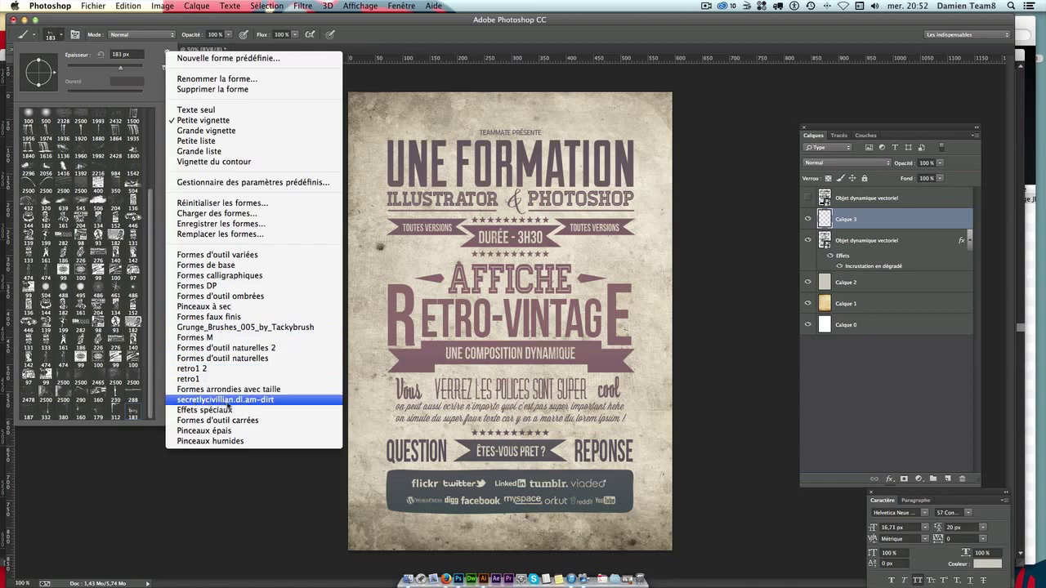
{"action": "left_click", "coordinate": [231, 327]}
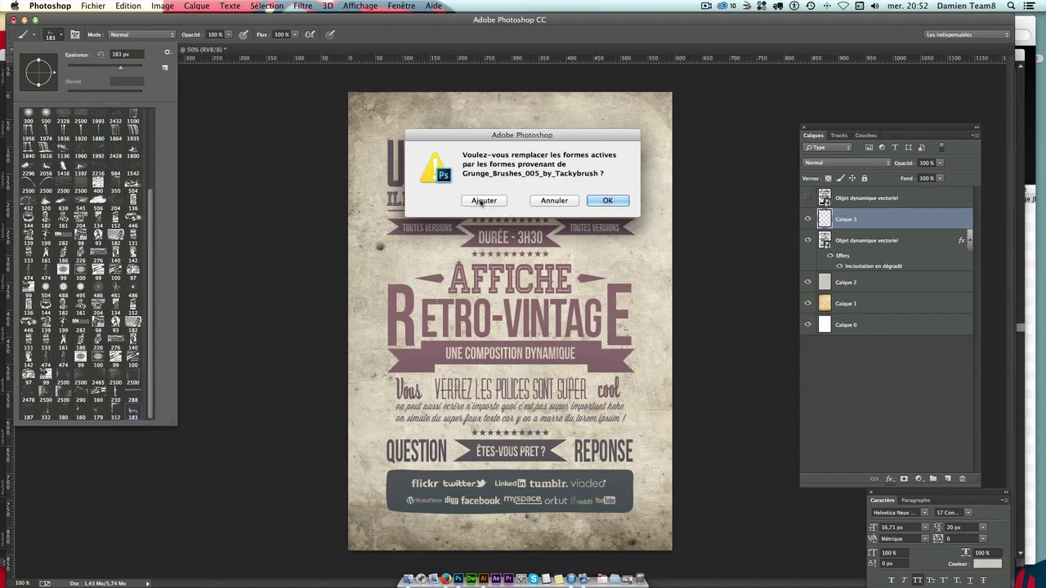
{"action": "left_click", "coordinate": [484, 200]}
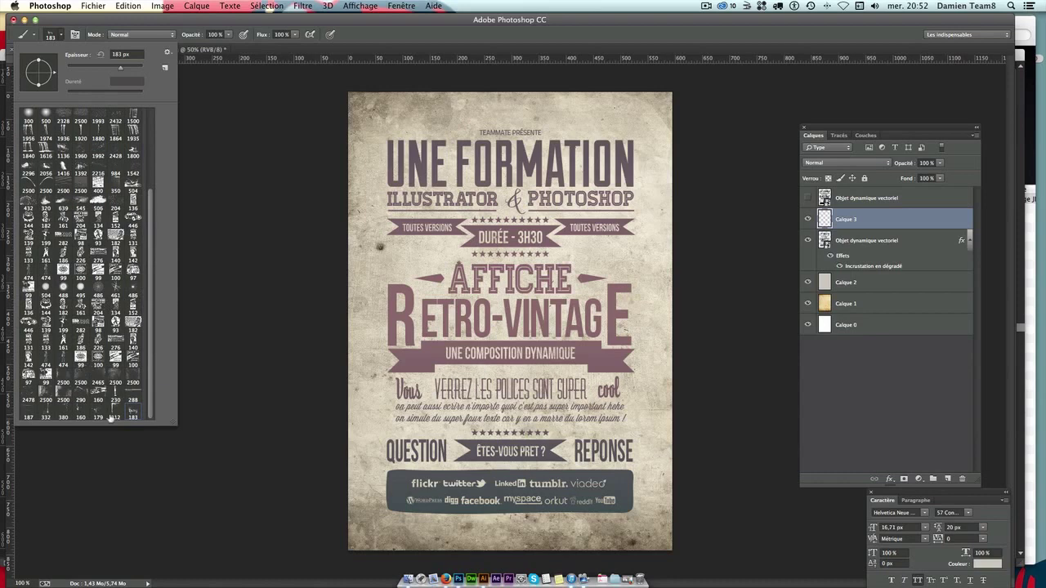
Choose the 2500 px grunge brush and resize it to 470 px.
{"action": "left_click", "coordinate": [65, 377]}
{"action": "left_click_drag", "start_coordinate": [136, 69], "coordinate": [135, 69]}
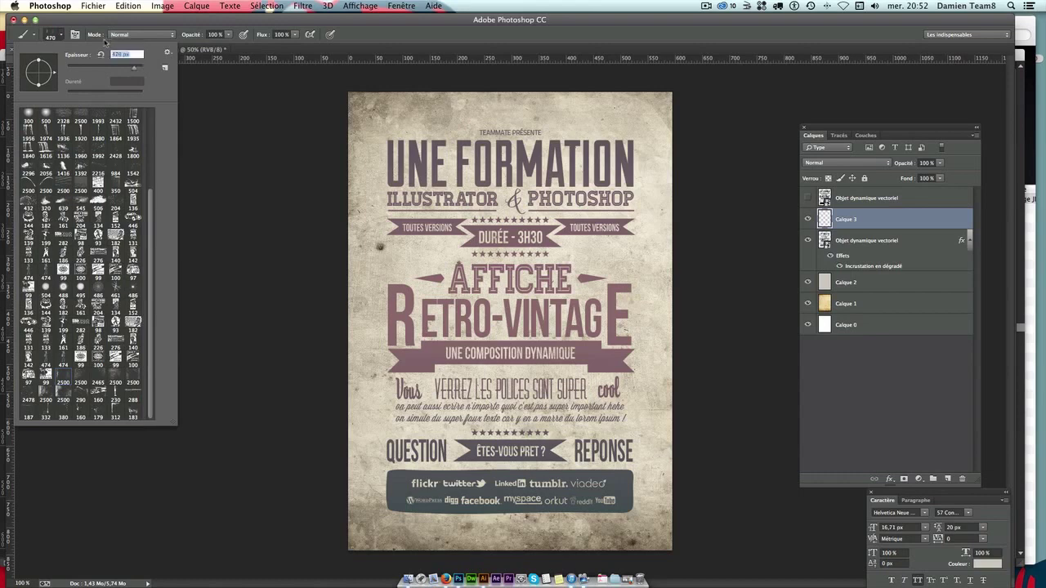
{"action": "key", "text": "Return"}
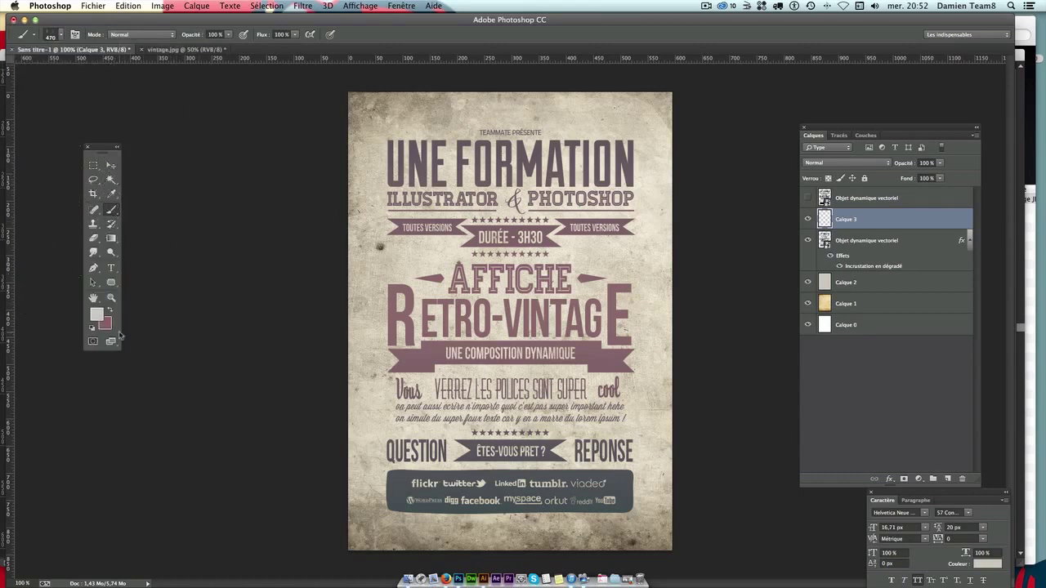
Set the foreground colour to hex 5d4e4b and return to the Brush tool.
{"action": "left_click", "coordinate": [97, 315]}
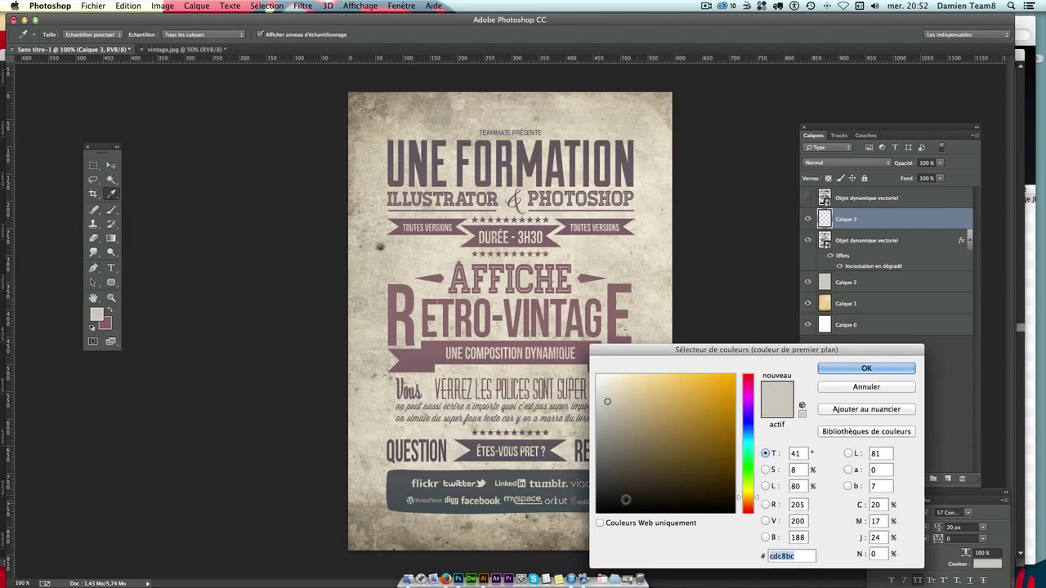
{"action": "left_click_drag", "start_coordinate": [609, 478], "coordinate": [601, 470]}
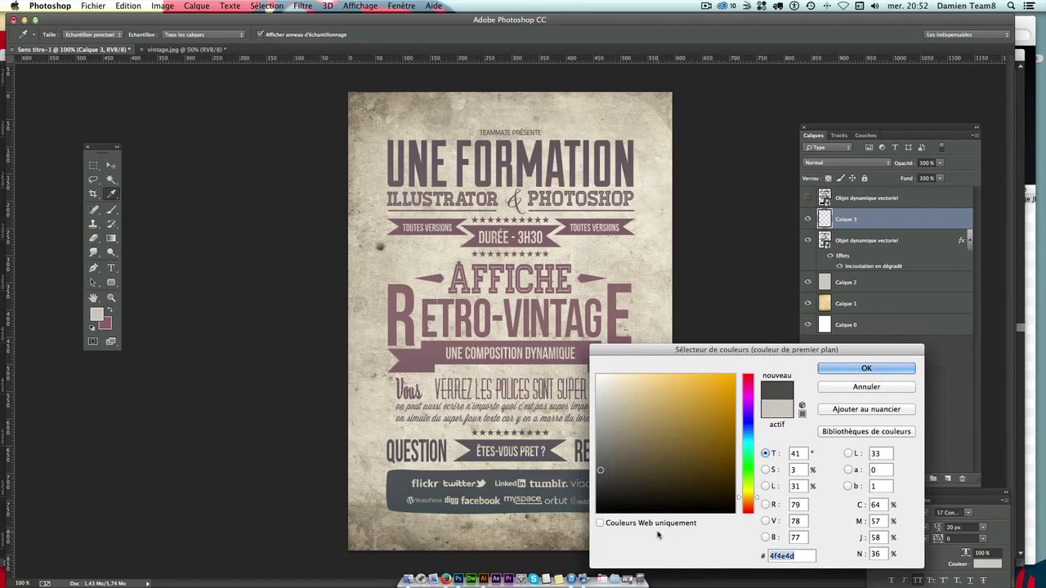
{"action": "type", "text": "5d"}
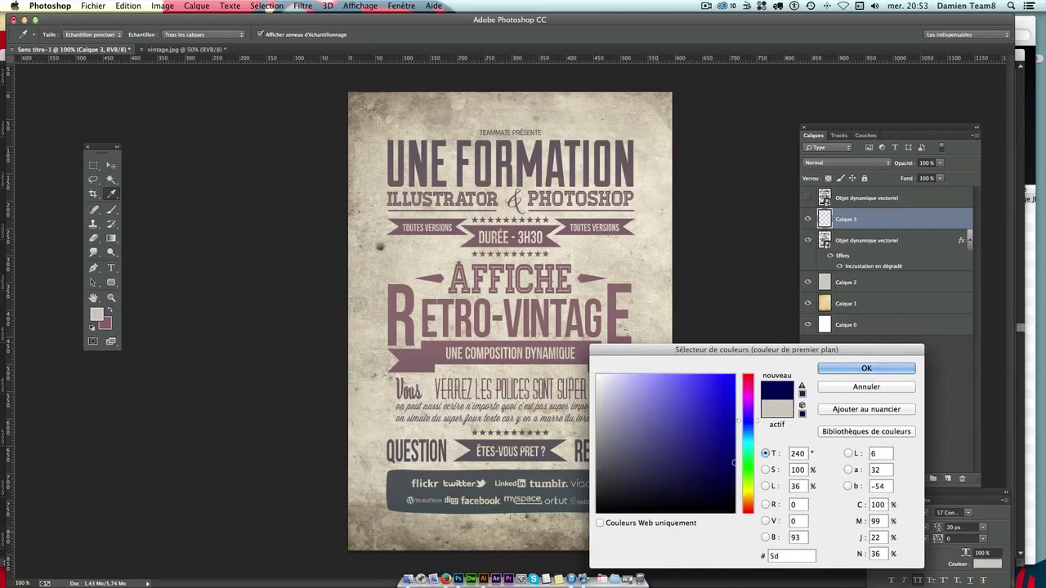
{"action": "type", "text": "4"}
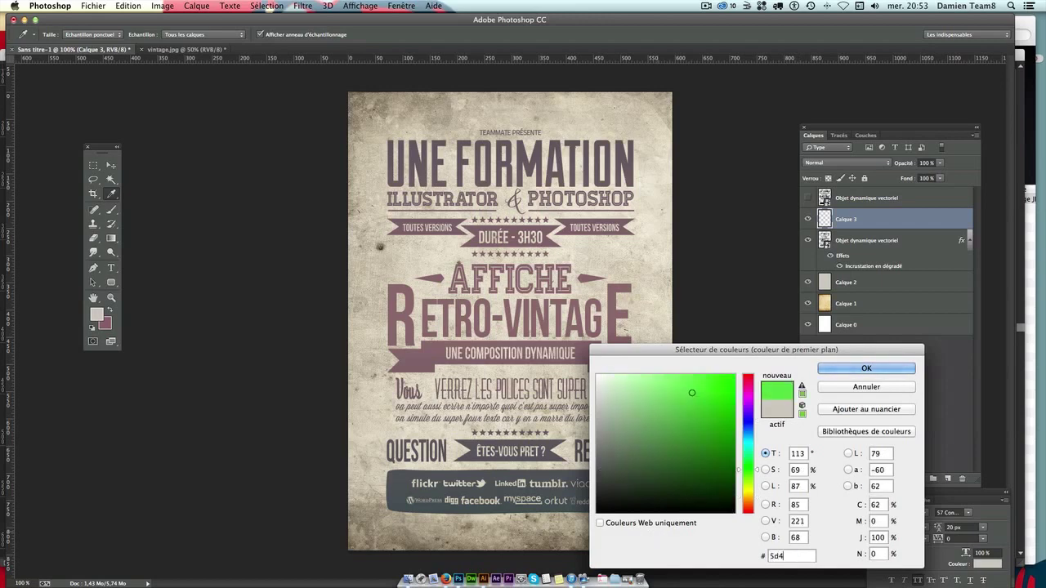
{"action": "type", "text": "e"}
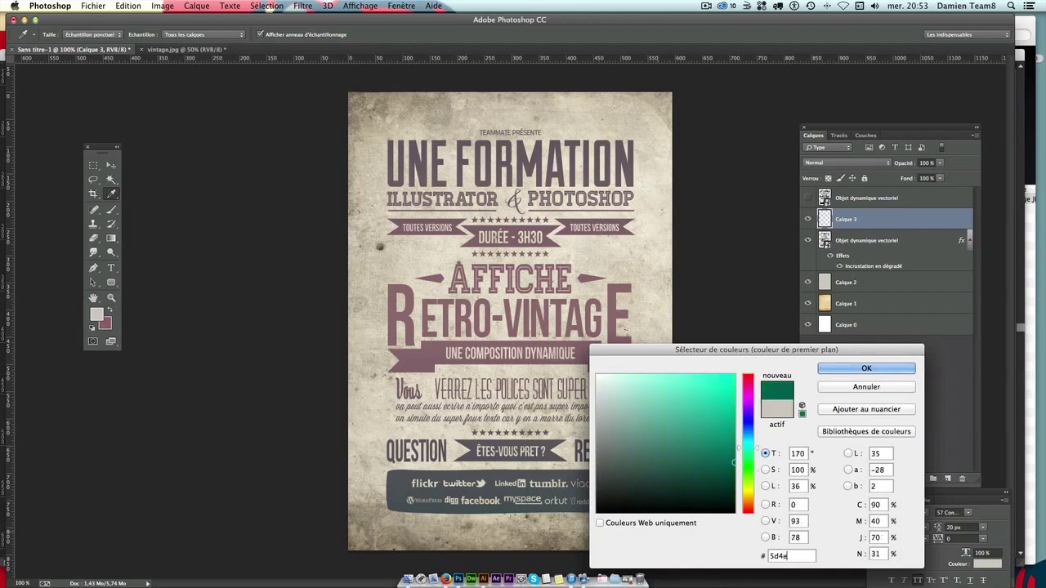
{"action": "type", "text": "4b"}
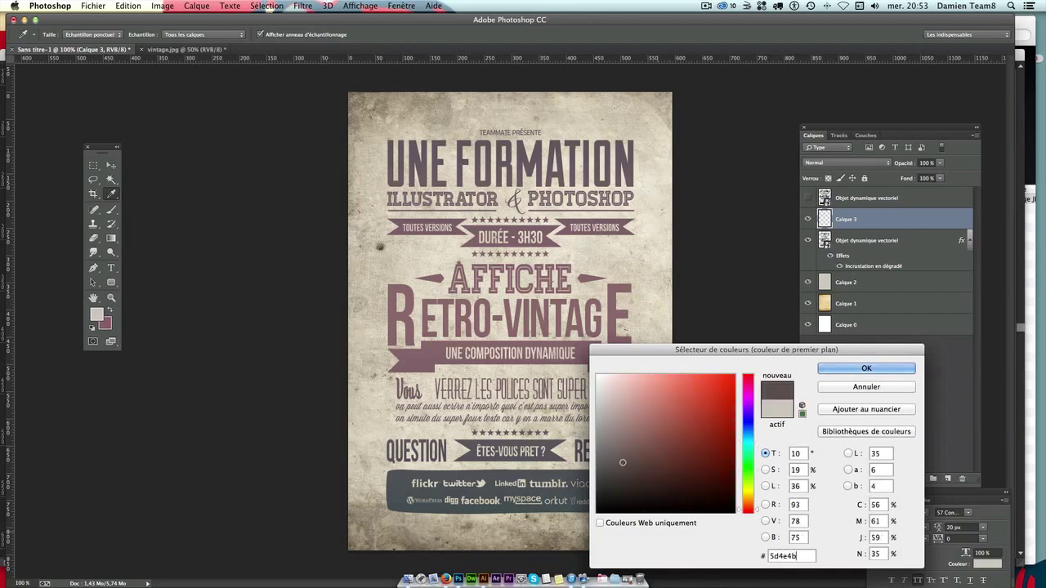
{"action": "key", "text": "Return"}
{"action": "key", "text": "b"}
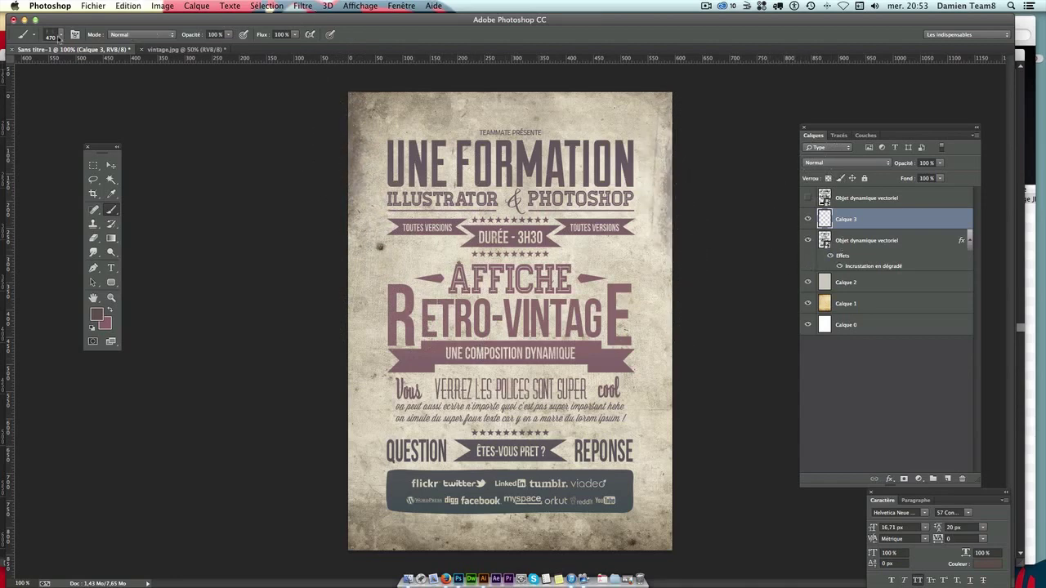
Choose the 288 px grunge brush tip for painting the poster edges.
{"action": "left_click", "coordinate": [59, 37]}
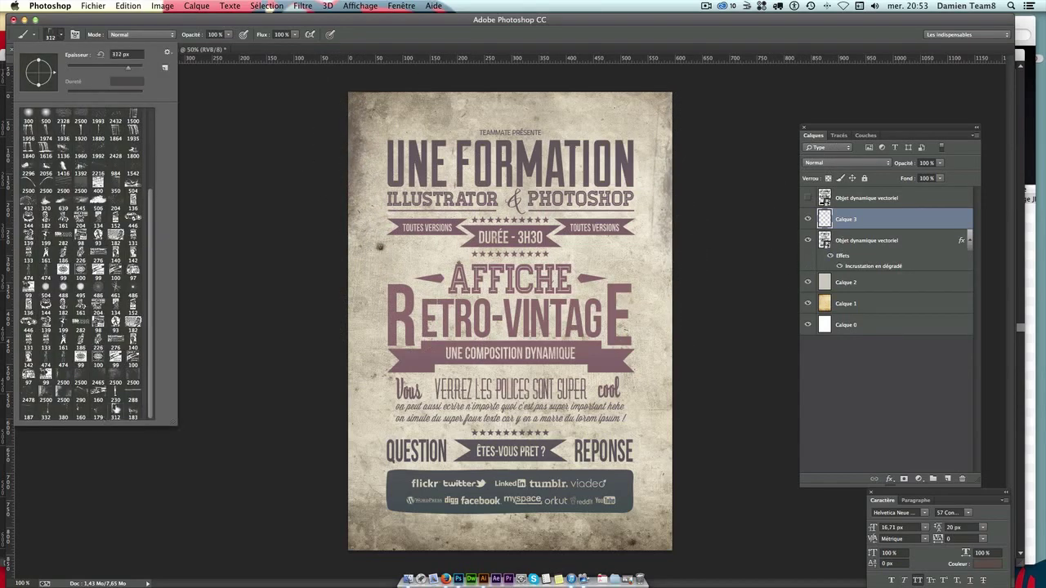
{"action": "left_click", "coordinate": [265, 239]}
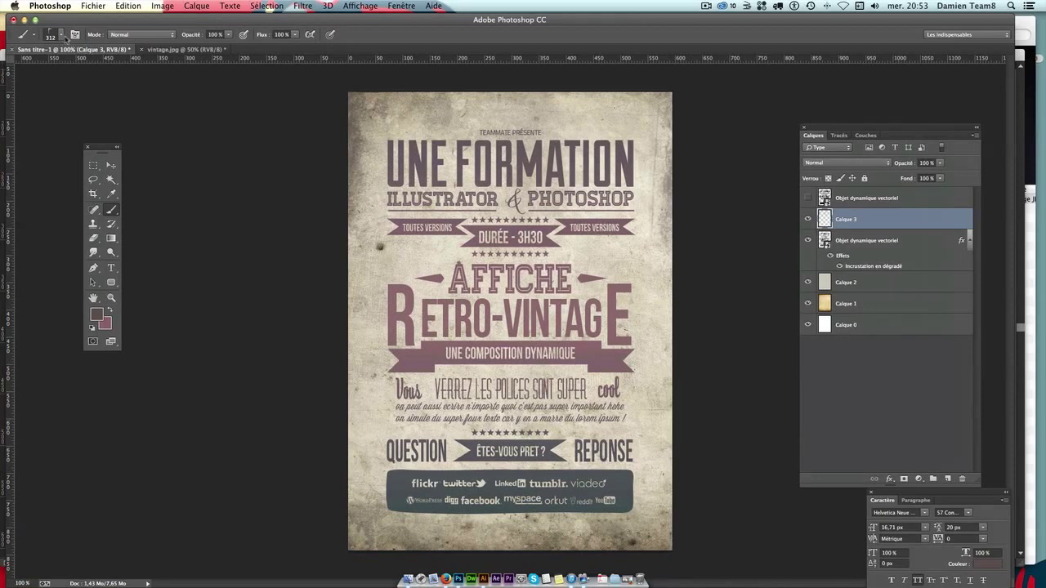
{"action": "left_click", "coordinate": [64, 37]}
{"action": "left_click_drag", "start_coordinate": [112, 68], "coordinate": [109, 68]}
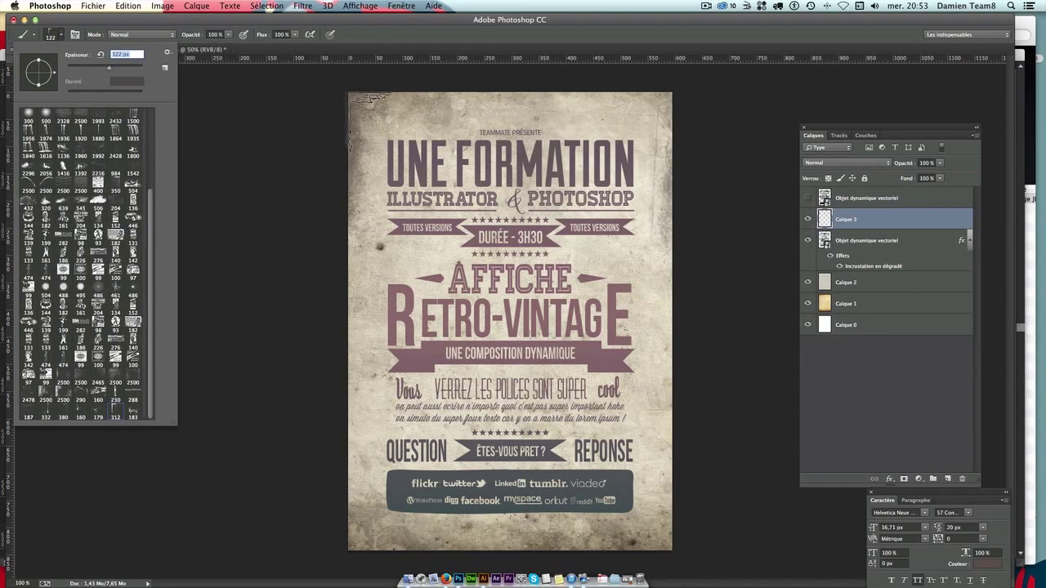
{"action": "key", "text": "Return"}
{"action": "left_click", "coordinate": [64, 37]}
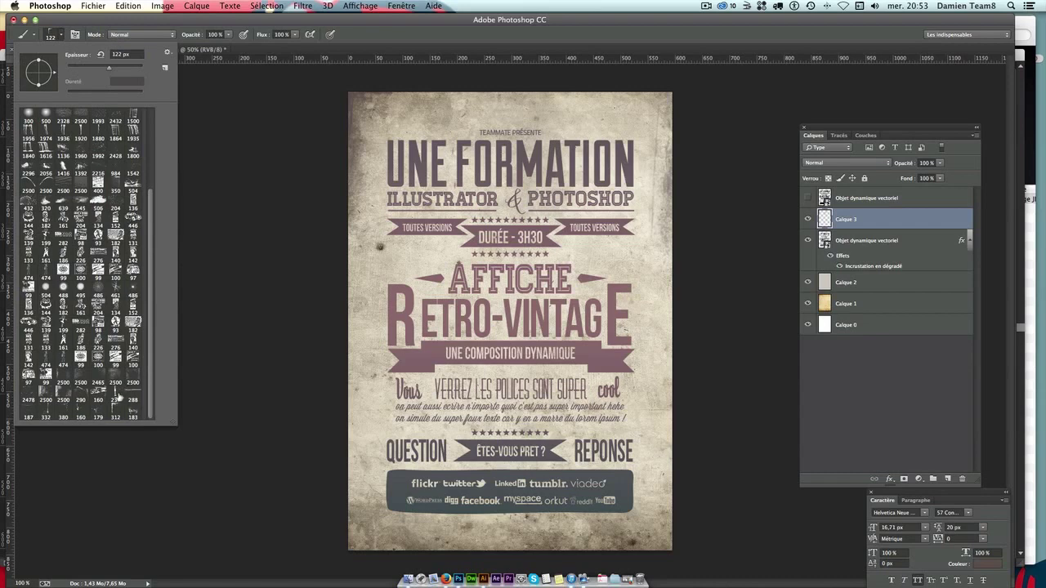
{"action": "left_click", "coordinate": [434, 104]}
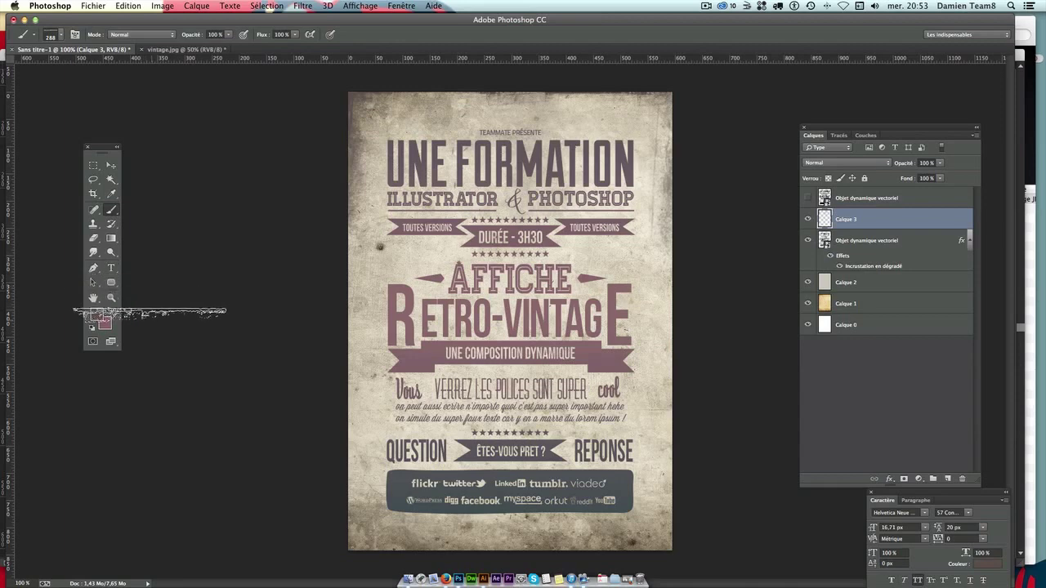
Set Calque 3's blend mode to Produit (Multiply).
{"action": "left_click", "coordinate": [818, 166]}
{"action": "left_click", "coordinate": [846, 190]}
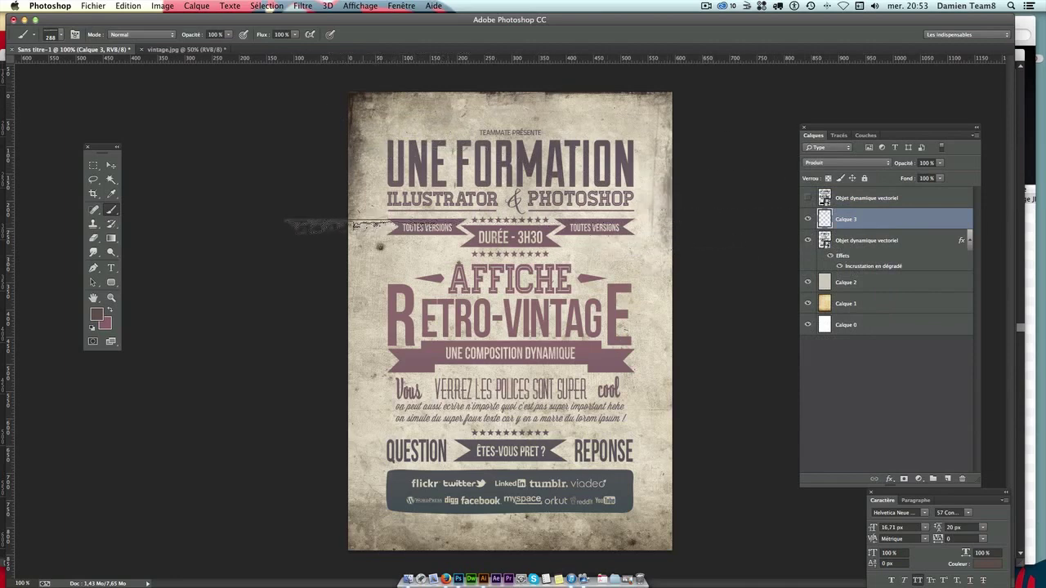
{"action": "left_click", "coordinate": [113, 167]}
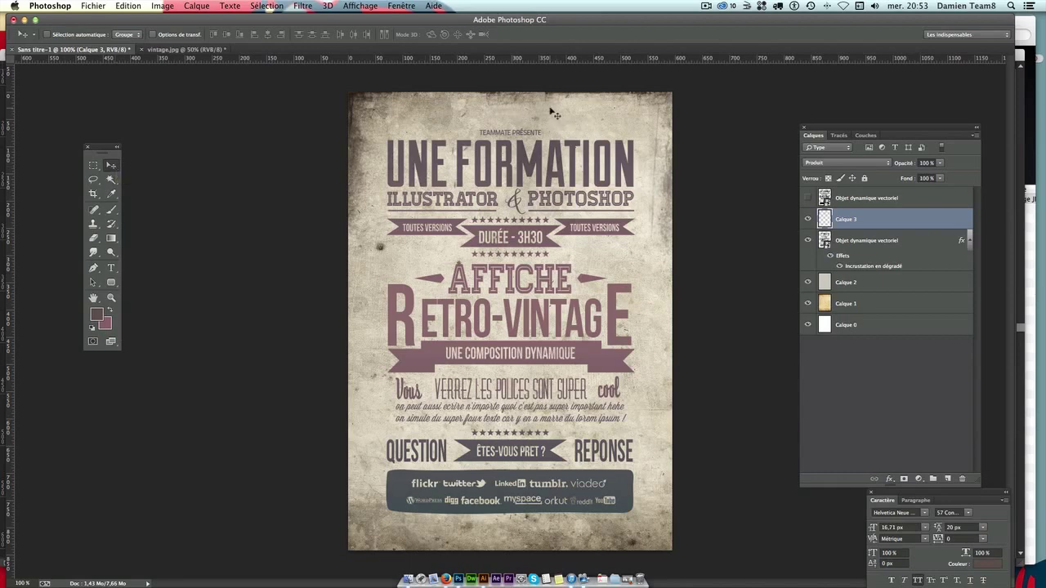
Add a new layer, Calque 4, and make white (ffffff) the foreground colour.
{"action": "left_click", "coordinate": [946, 479]}
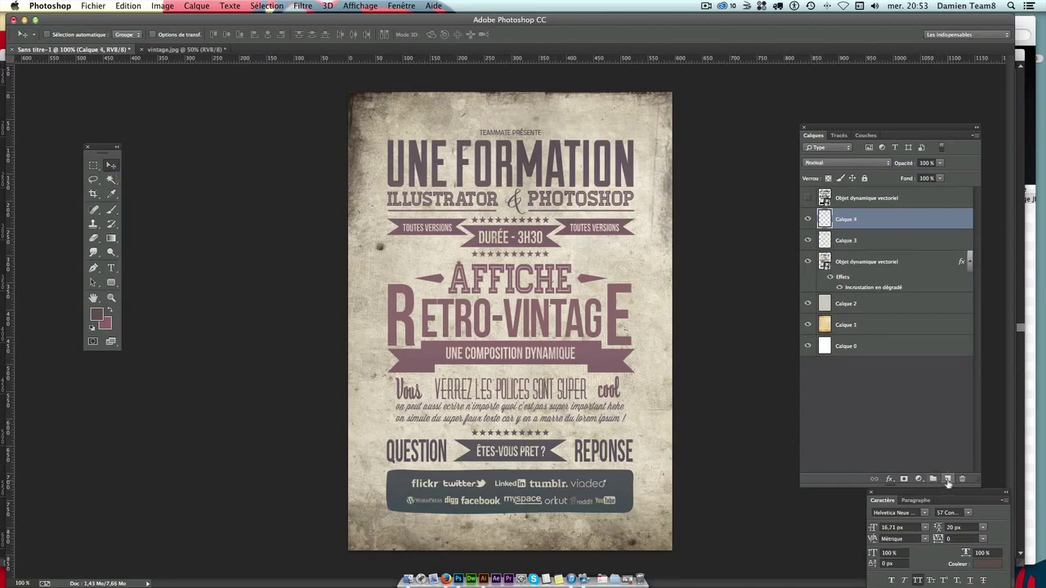
{"action": "left_click", "coordinate": [96, 315]}
{"action": "type", "text": "ffffff"}
{"action": "key", "text": "Return"}
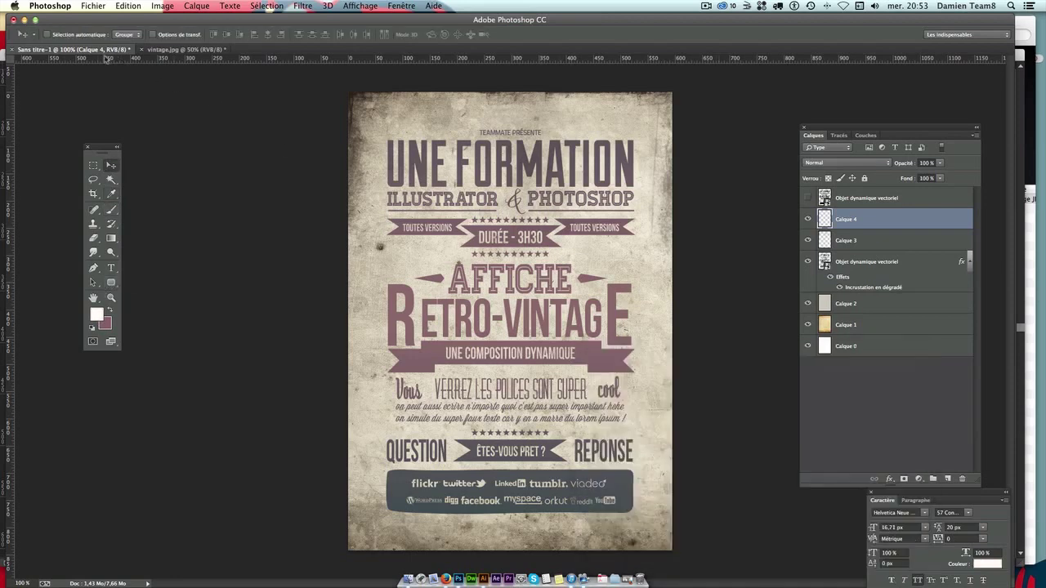
{"action": "left_click", "coordinate": [112, 211]}
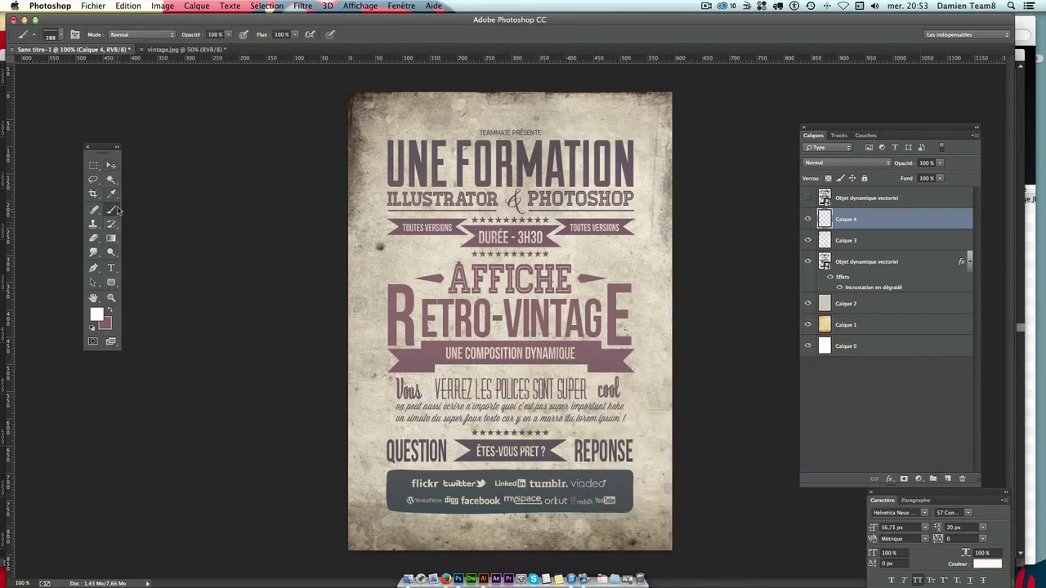
Pick a large grunge brush tip and size it to 159 px.
{"action": "left_click", "coordinate": [56, 36]}
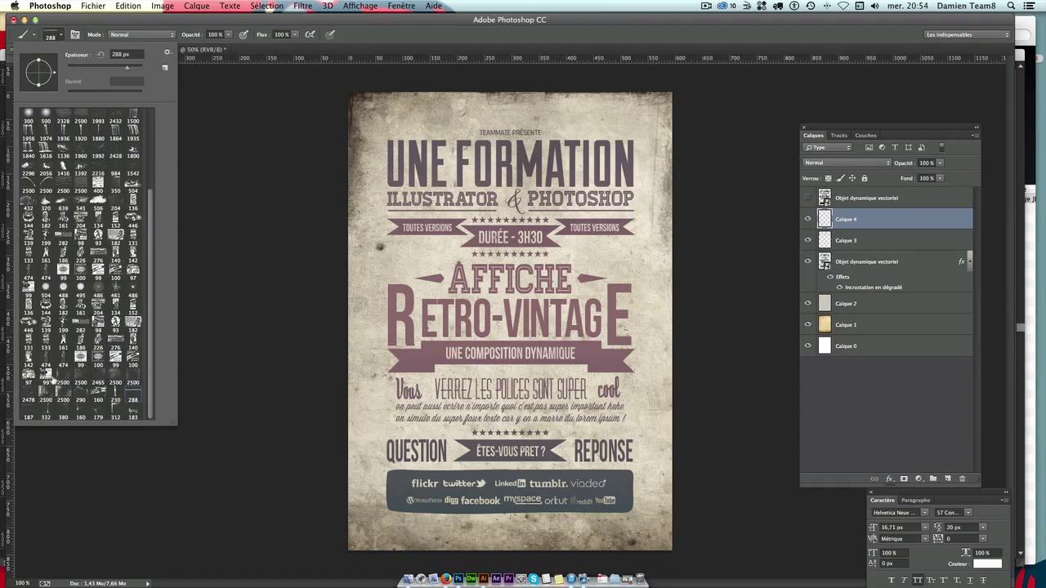
{"action": "left_click", "coordinate": [75, 379]}
{"action": "left_click_drag", "start_coordinate": [139, 67], "coordinate": [135, 67]}
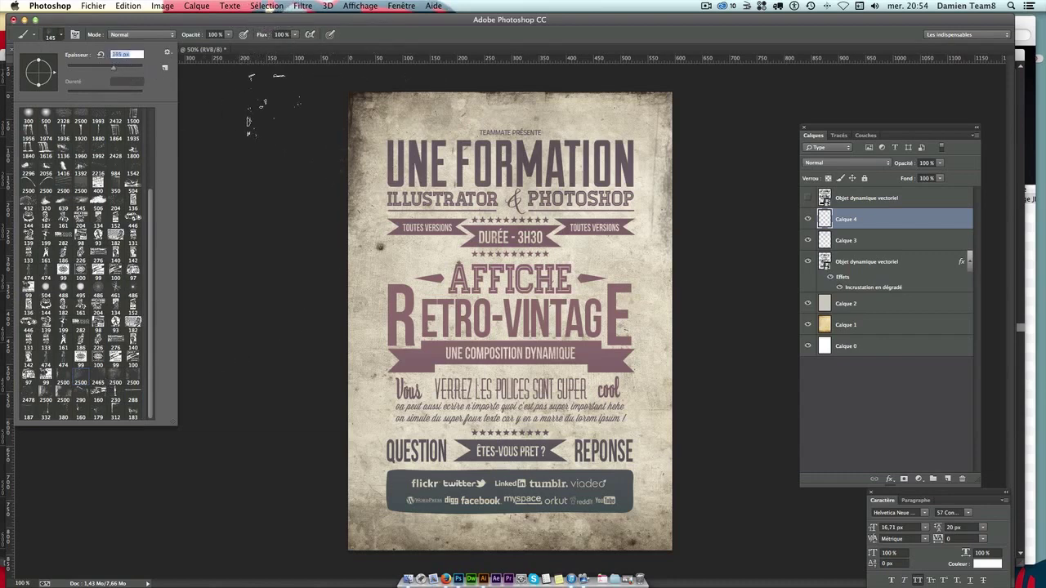
{"action": "left_click_drag", "start_coordinate": [115, 71], "coordinate": [118, 71]}
{"action": "left_click", "coordinate": [354, 183]}
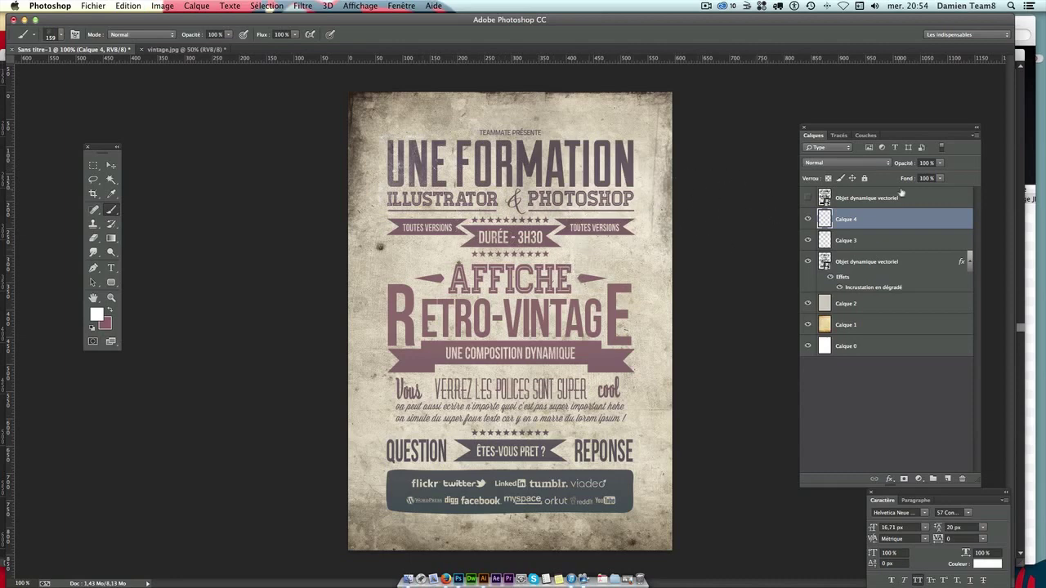
Blend Calque 4 in Lumière tamisée and dab grunge wear around the UNE FORMATION title.
{"action": "left_click", "coordinate": [838, 162]}
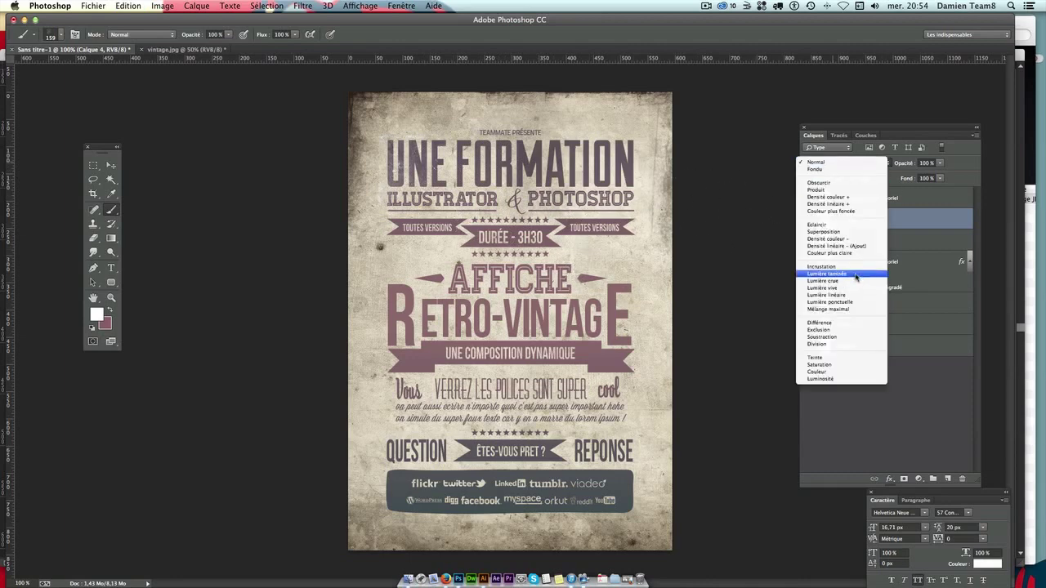
{"action": "left_click", "coordinate": [846, 266]}
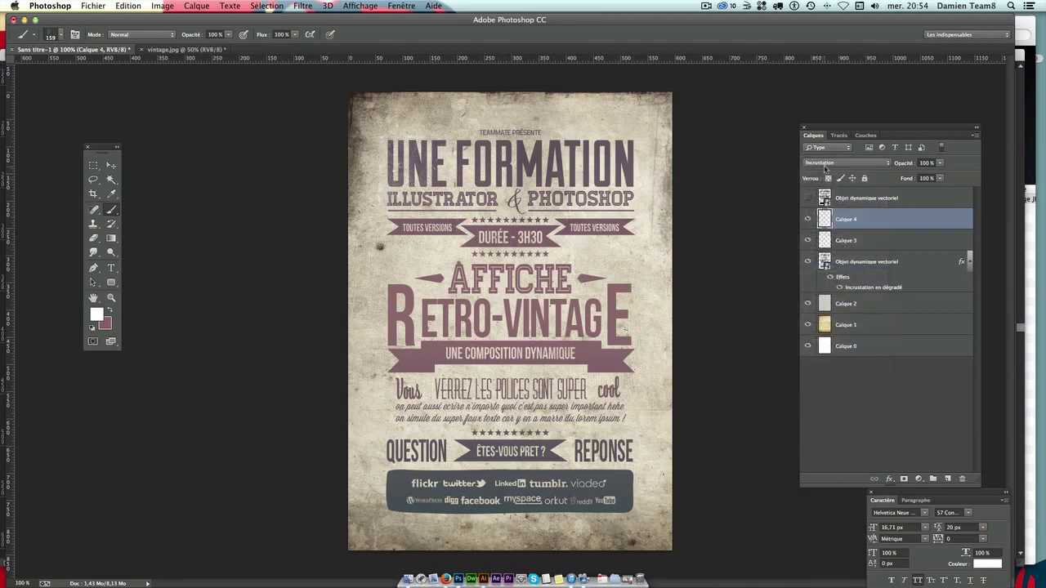
{"action": "left_click", "coordinate": [825, 167]}
{"action": "left_click", "coordinate": [838, 173]}
{"action": "left_click_drag", "start_coordinate": [457, 180], "coordinate": [427, 186]}
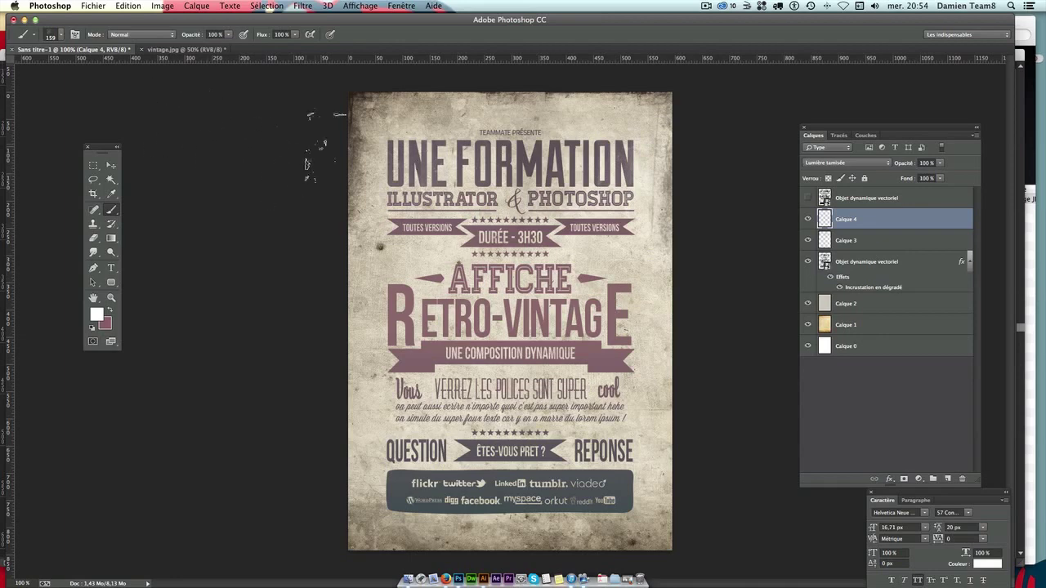
Try other grunge brush tips at 199 px and 179 px.
{"action": "left_click", "coordinate": [59, 36]}
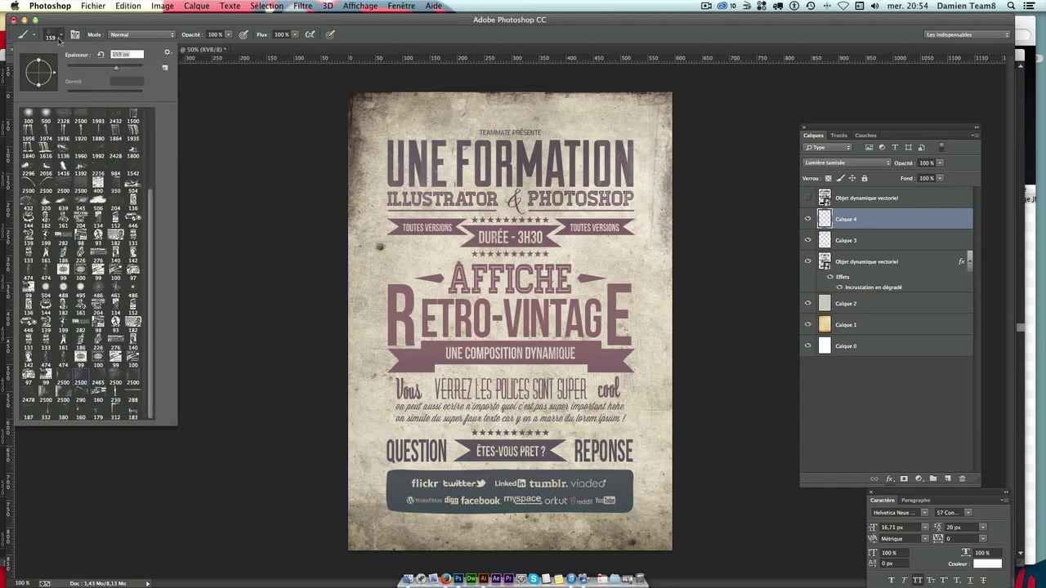
{"action": "left_click", "coordinate": [119, 376]}
{"action": "left_click_drag", "start_coordinate": [129, 70], "coordinate": [123, 69]}
{"action": "left_click", "coordinate": [392, 163]}
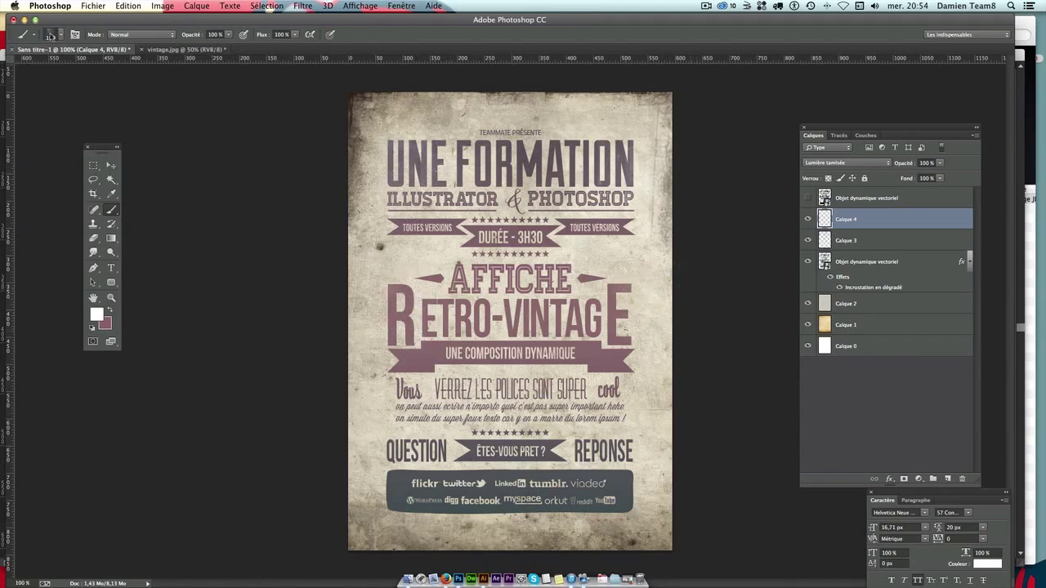
{"action": "left_click", "coordinate": [51, 35]}
{"action": "left_click", "coordinate": [98, 412]}
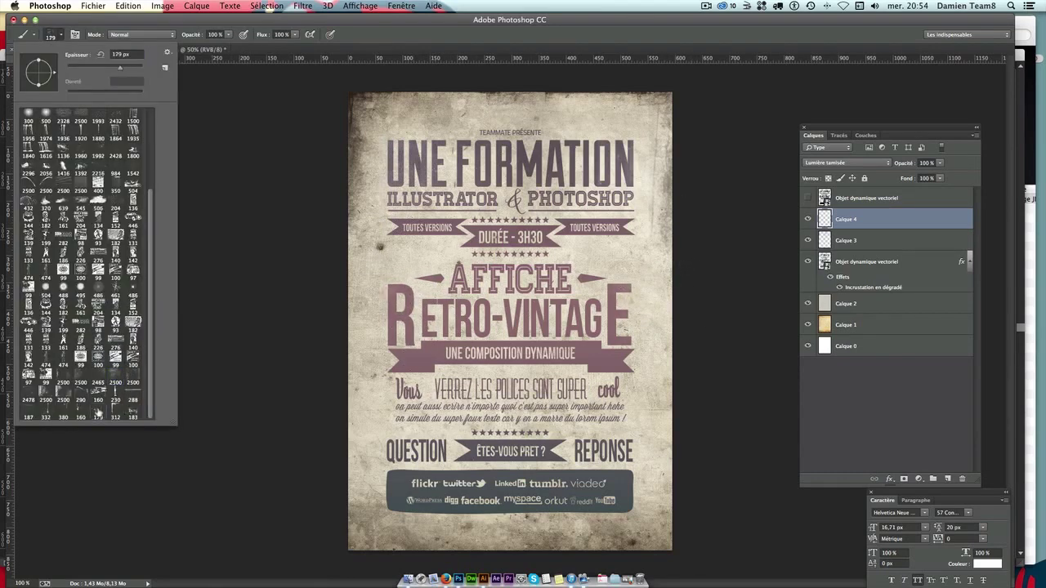
{"action": "left_click", "coordinate": [397, 377]}
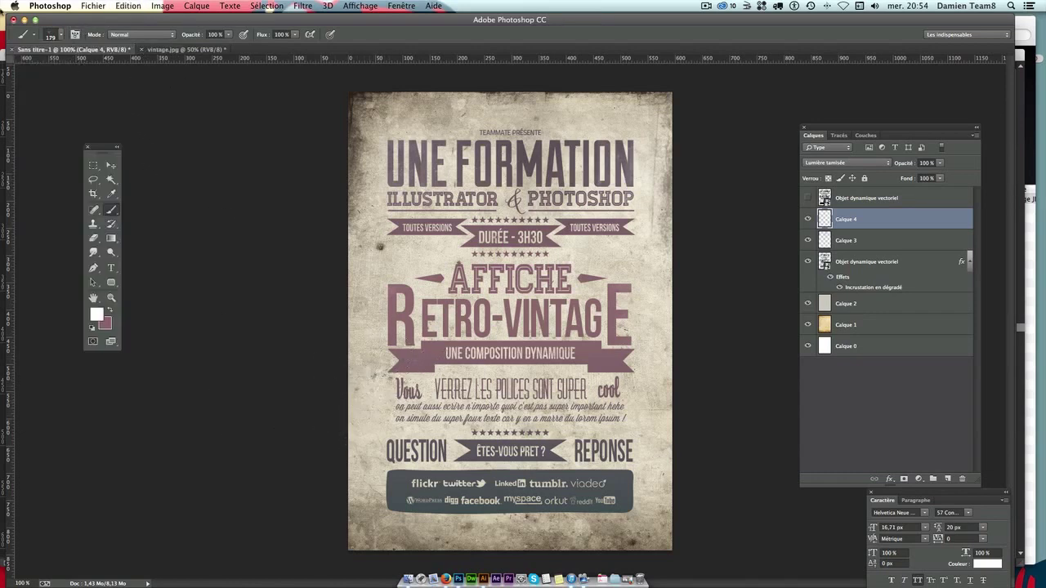
Shrink the grunge brush to 86 px.
{"action": "left_click", "coordinate": [90, 5]}
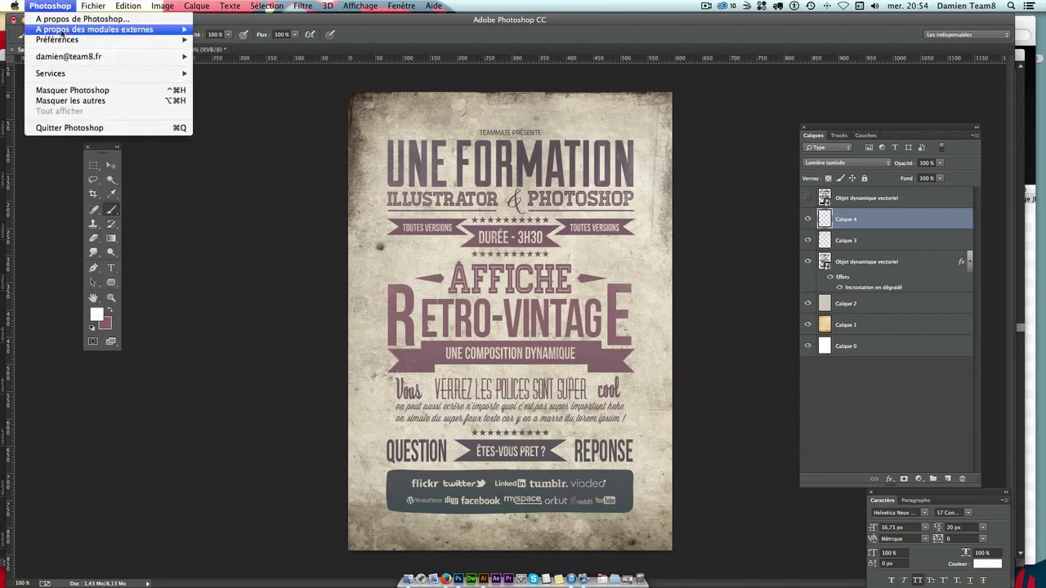
{"action": "left_click", "coordinate": [67, 10]}
{"action": "left_click", "coordinate": [58, 36]}
{"action": "left_click", "coordinate": [99, 67]}
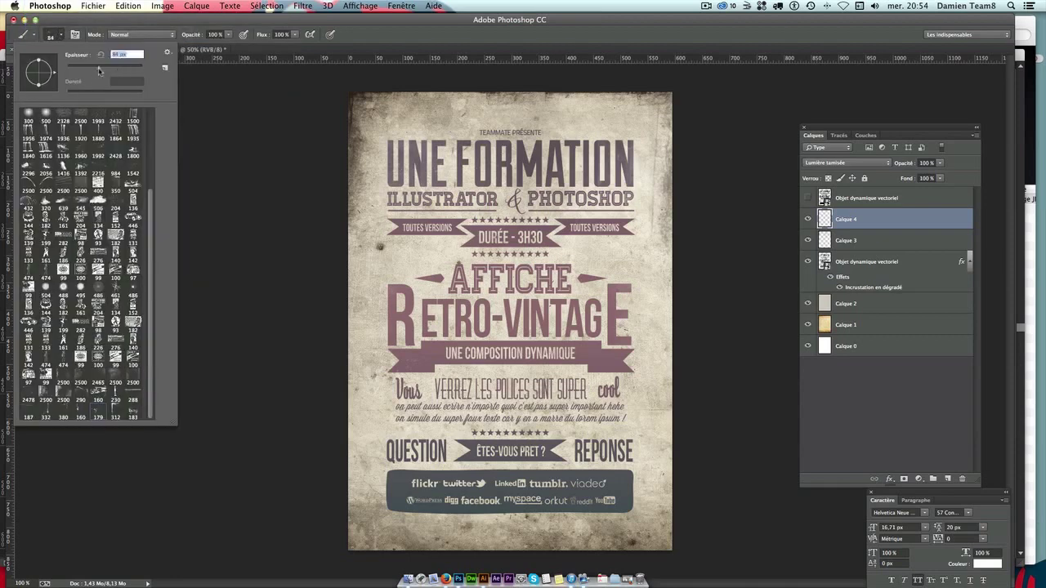
{"action": "left_click", "coordinate": [433, 388]}
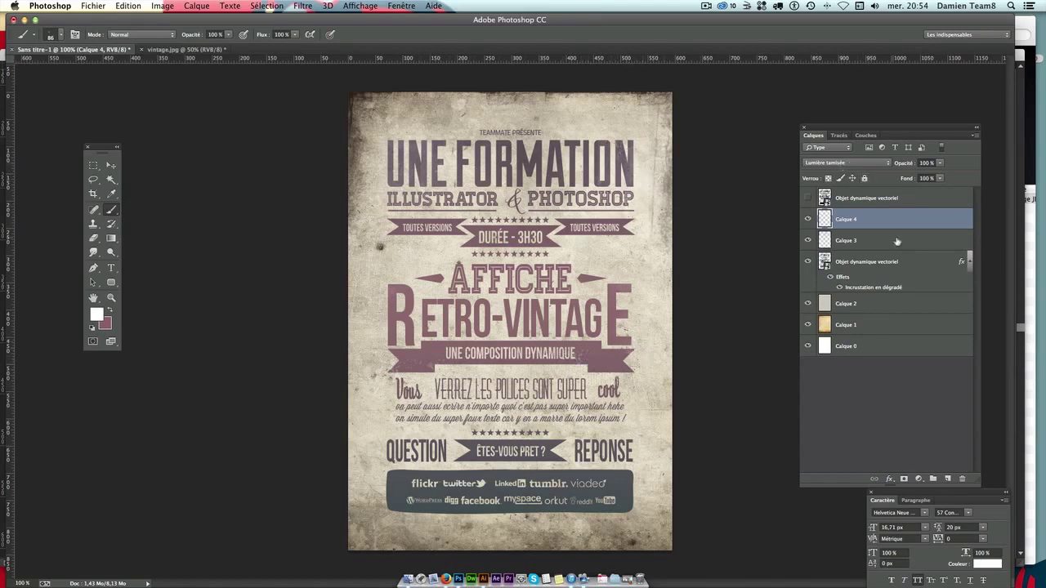
Return Calque 4 to Incrustation and pick the 187 px grunge brush at 124 px.
{"action": "left_click", "coordinate": [833, 162]}
{"action": "left_click", "coordinate": [834, 155]}
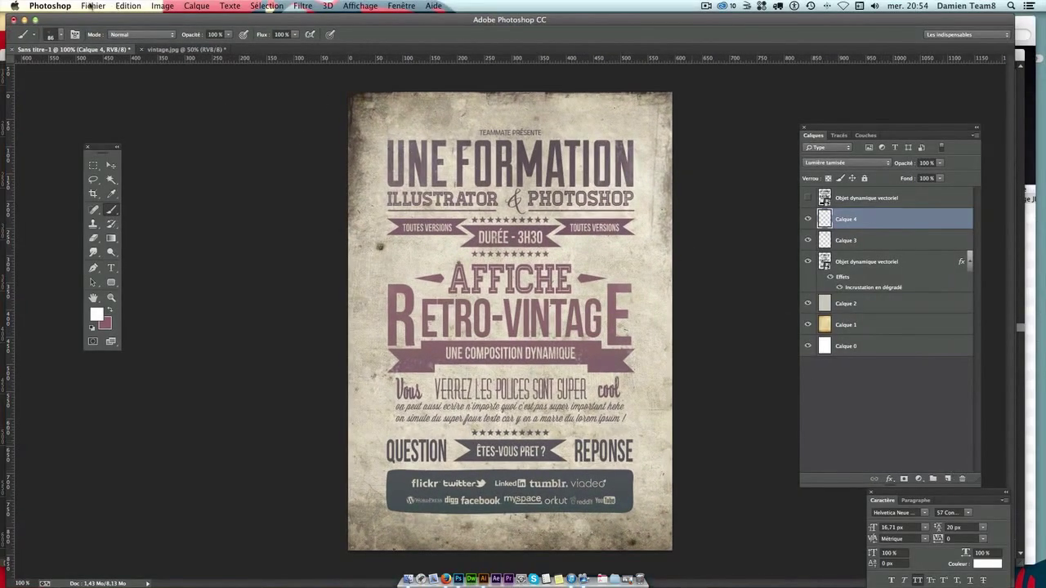
{"action": "left_click", "coordinate": [59, 35]}
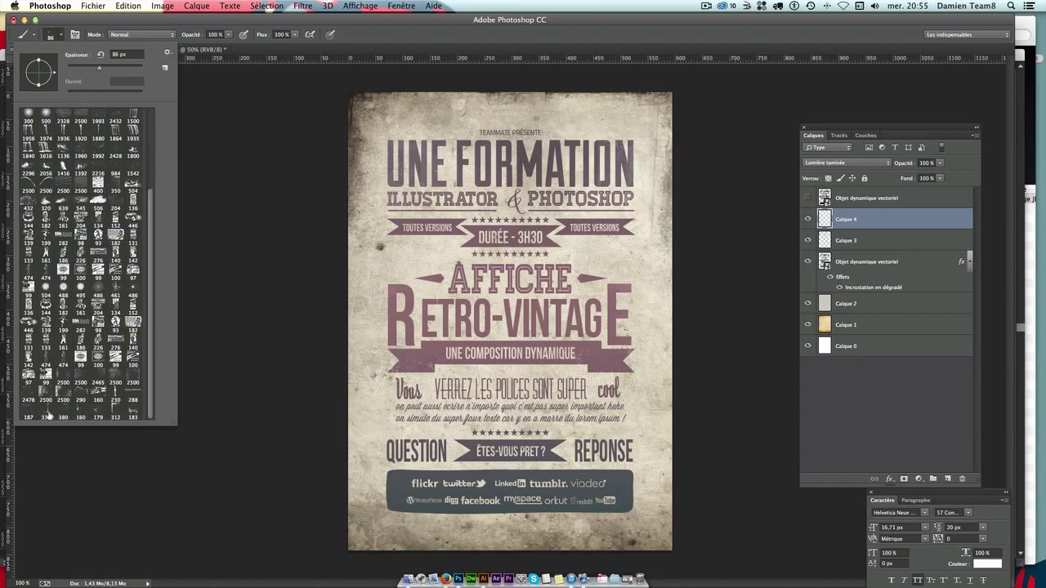
{"action": "left_click", "coordinate": [33, 411]}
{"action": "left_click", "coordinate": [110, 69]}
{"action": "key", "text": "Return"}
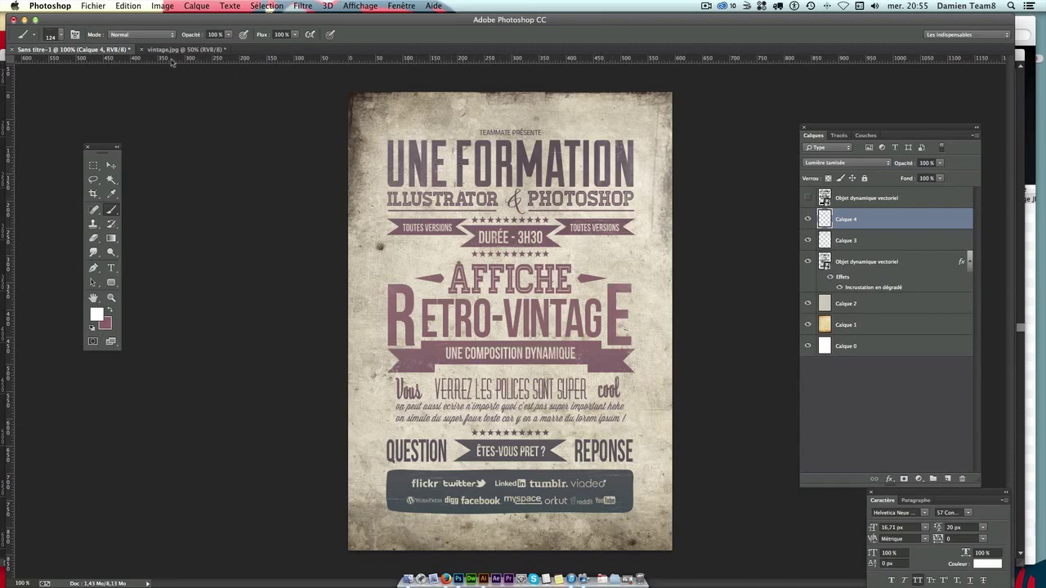
Enlarge the brush to 199 px and stamp two grunge marks onto the poster.
{"action": "left_click", "coordinate": [52, 37]}
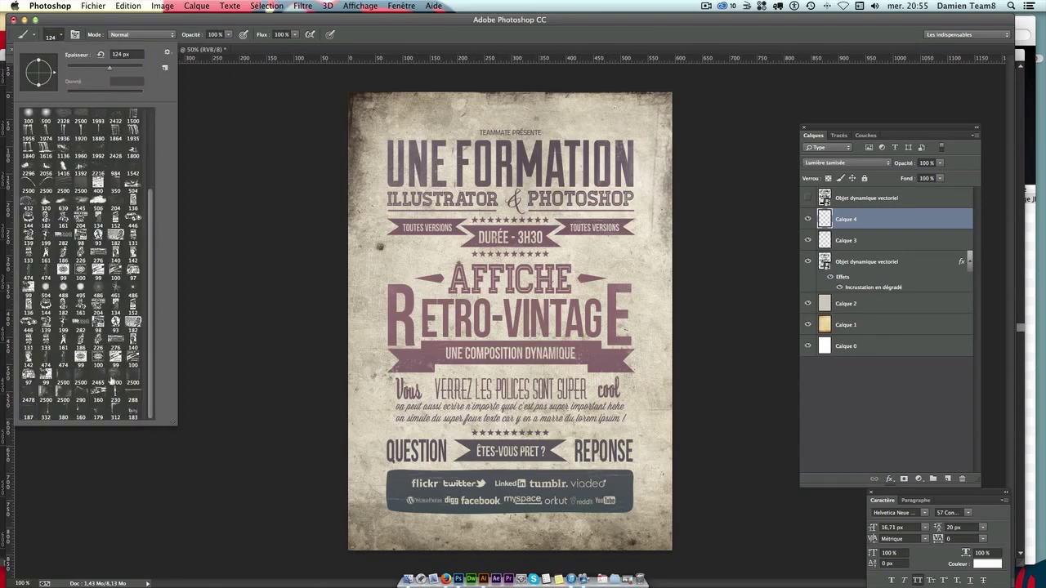
{"action": "left_click_drag", "start_coordinate": [110, 68], "coordinate": [139, 68]}
{"action": "key", "text": "Return"}
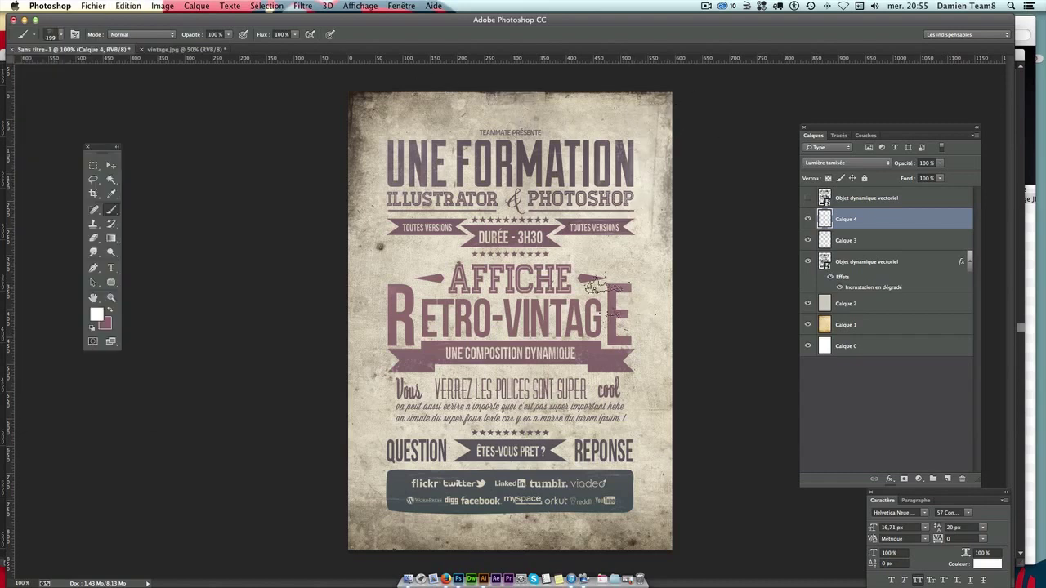
{"action": "left_click", "coordinate": [55, 36]}
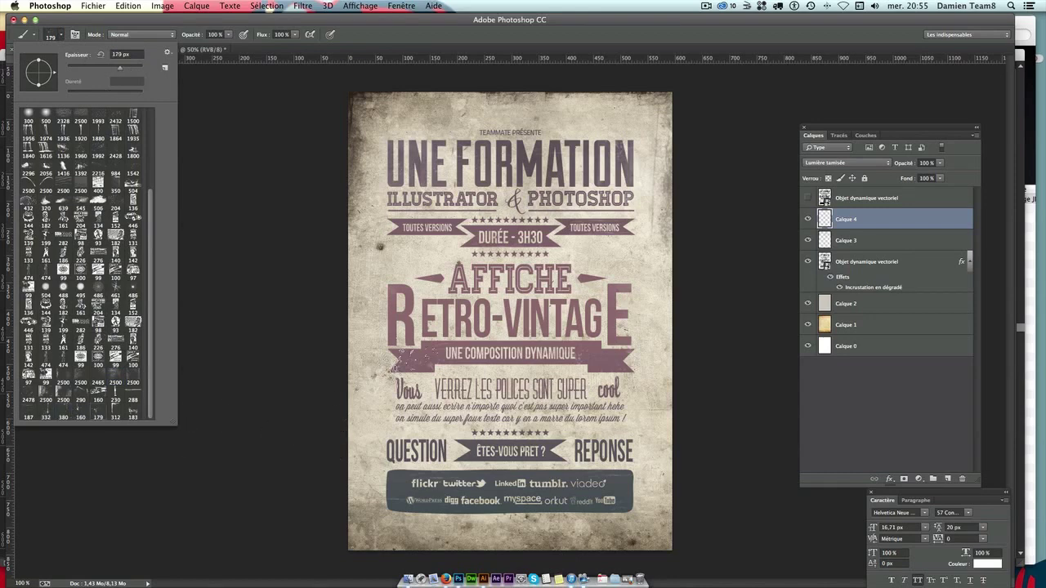
{"action": "left_click", "coordinate": [395, 364]}
{"action": "left_click", "coordinate": [648, 382]}
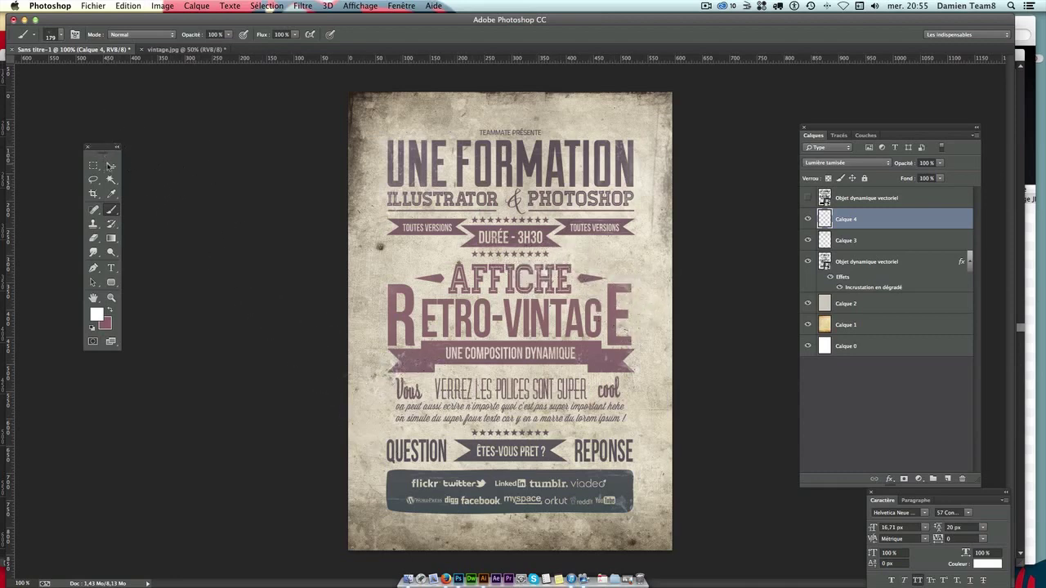
{"action": "left_click", "coordinate": [111, 165]}
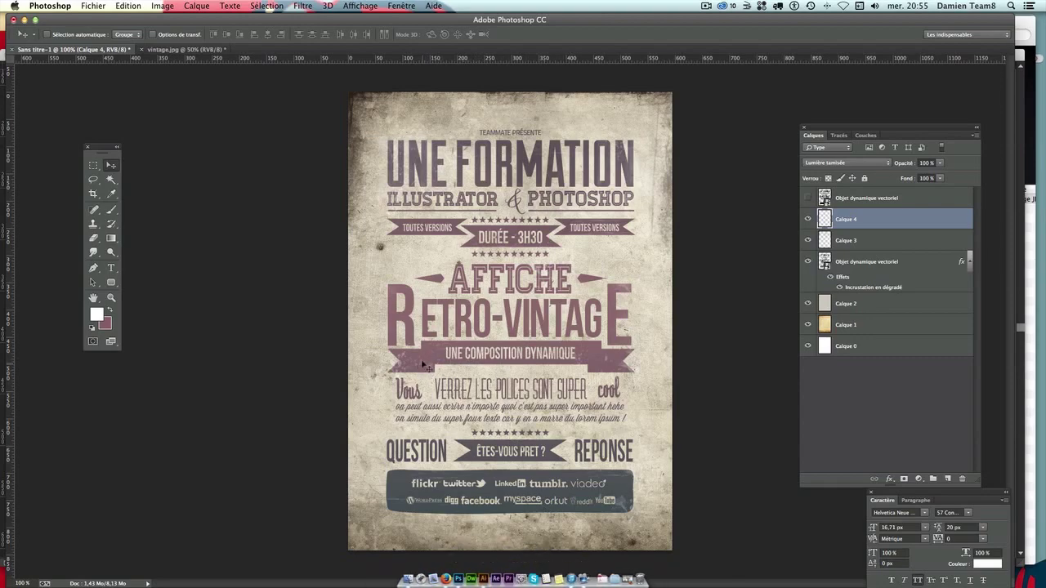
Select the small ribbon-fold path in the Illustrator artwork, then return to Photoshop.
{"action": "left_click", "coordinate": [472, 576]}
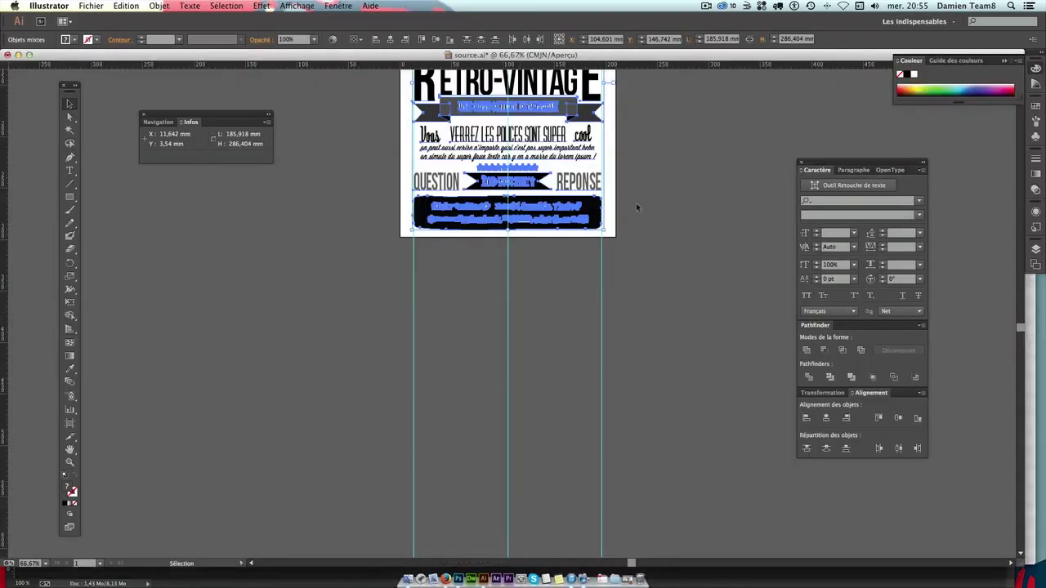
{"action": "left_click", "coordinate": [454, 286]}
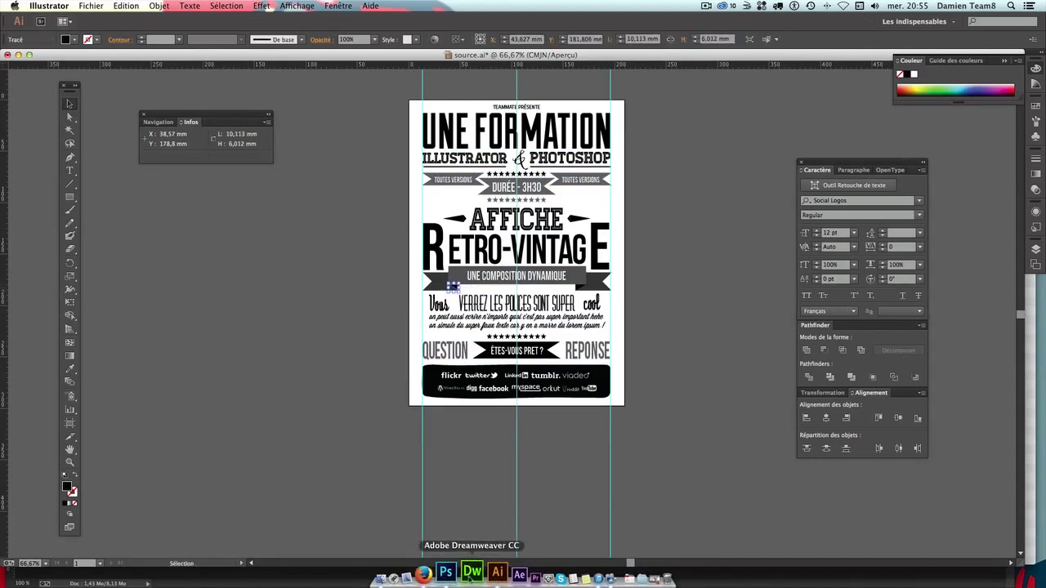
{"action": "left_click", "coordinate": [449, 572]}
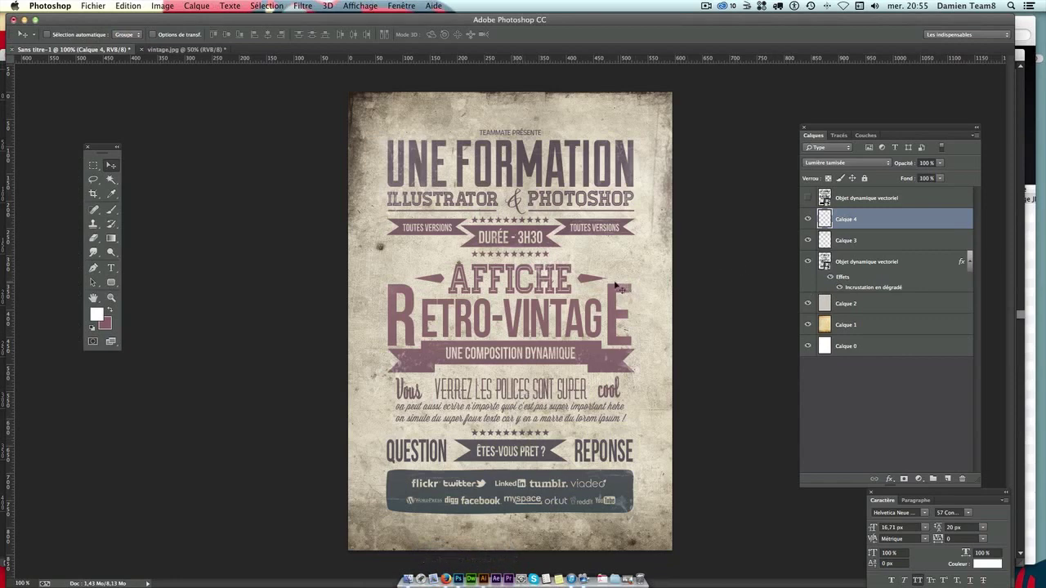
Paste the fold shape as a smart object under the banner's left end, slightly smaller.
{"action": "key", "text": "ctrl+v"}
{"action": "left_click", "coordinate": [580, 219]}
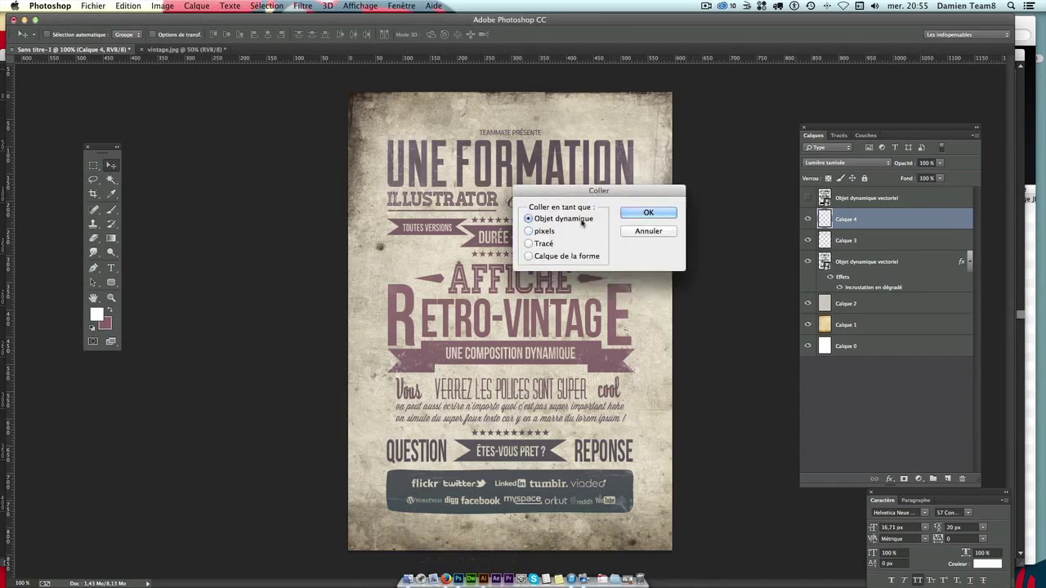
{"action": "key", "text": "Return"}
{"action": "key", "text": "Return"}
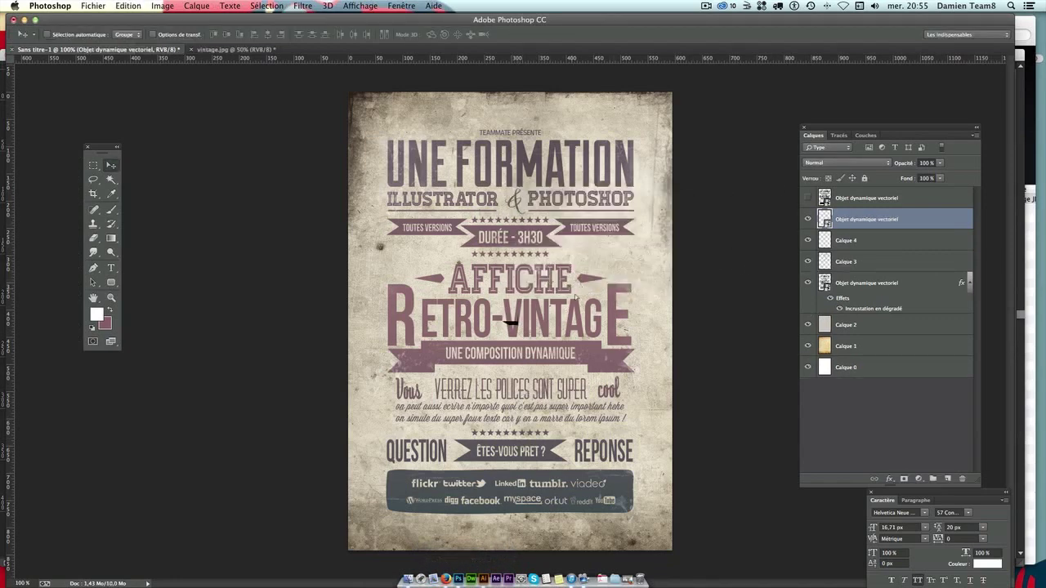
{"action": "mouse_move", "coordinate": [574, 278]}
{"action": "left_mouse_down"}
{"action": "mouse_move", "coordinate": [649, 335]}
{"action": "mouse_move", "coordinate": [490, 333]}
{"action": "left_mouse_up"}
{"action": "key", "text": "ctrl+plus"}
{"action": "key", "text": "ctrl+plus"}
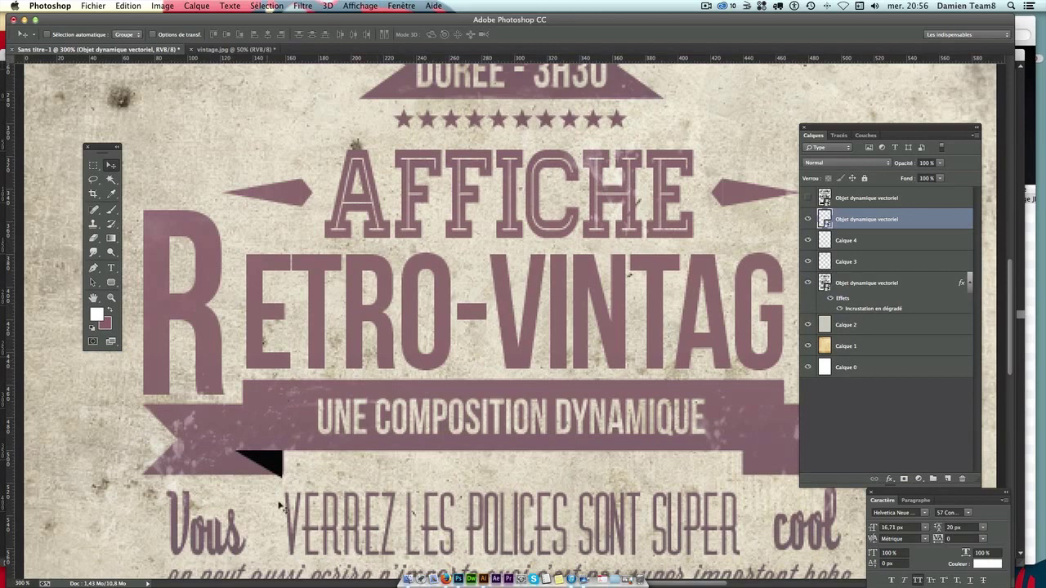
{"action": "key", "text": "ctrl+t"}
{"action": "left_click_drag", "start_coordinate": [234, 450], "coordinate": [239, 453]}
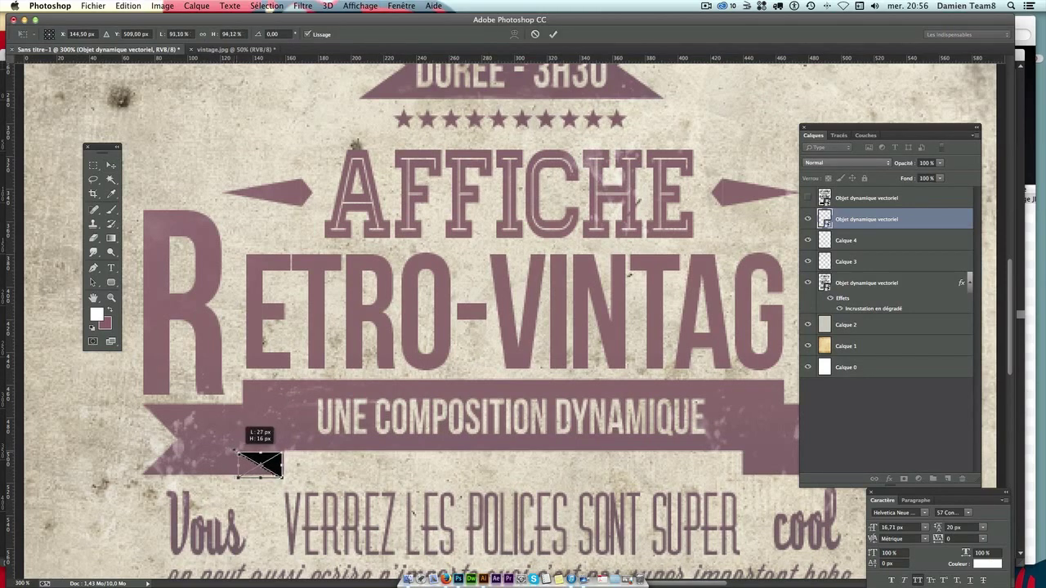
{"action": "key", "text": "Return"}
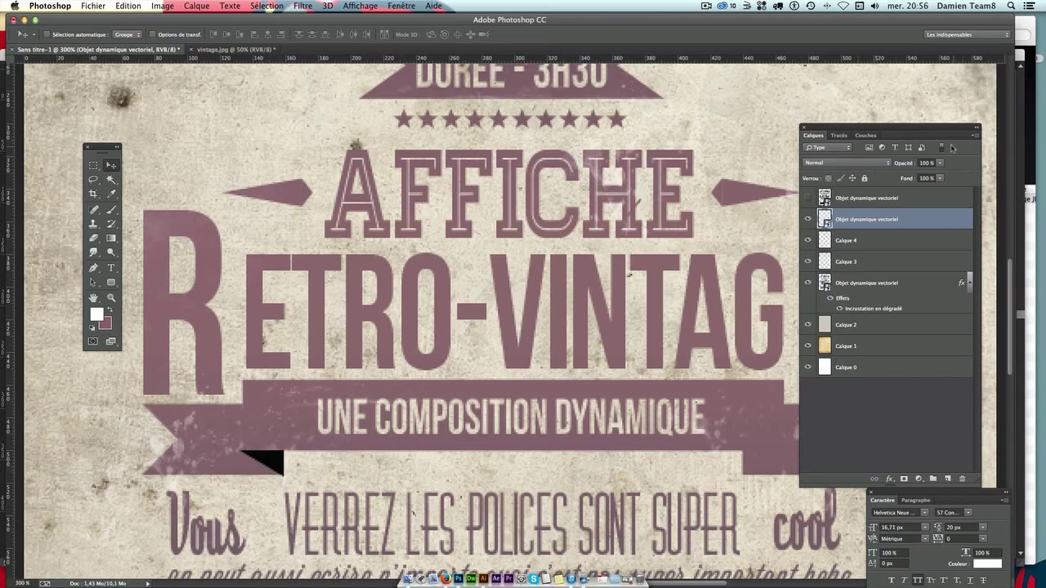
Add a Colour Overlay using the poster's mauve, darkened to a dark mauve.
{"action": "double_click", "coordinate": [933, 219]}
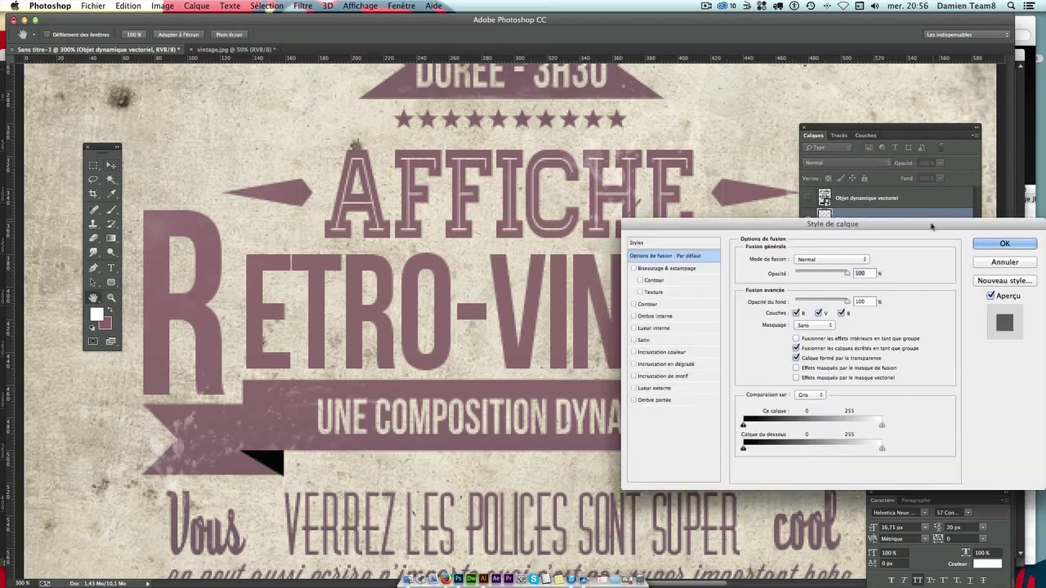
{"action": "left_click", "coordinate": [665, 352]}
{"action": "left_click", "coordinate": [871, 260]}
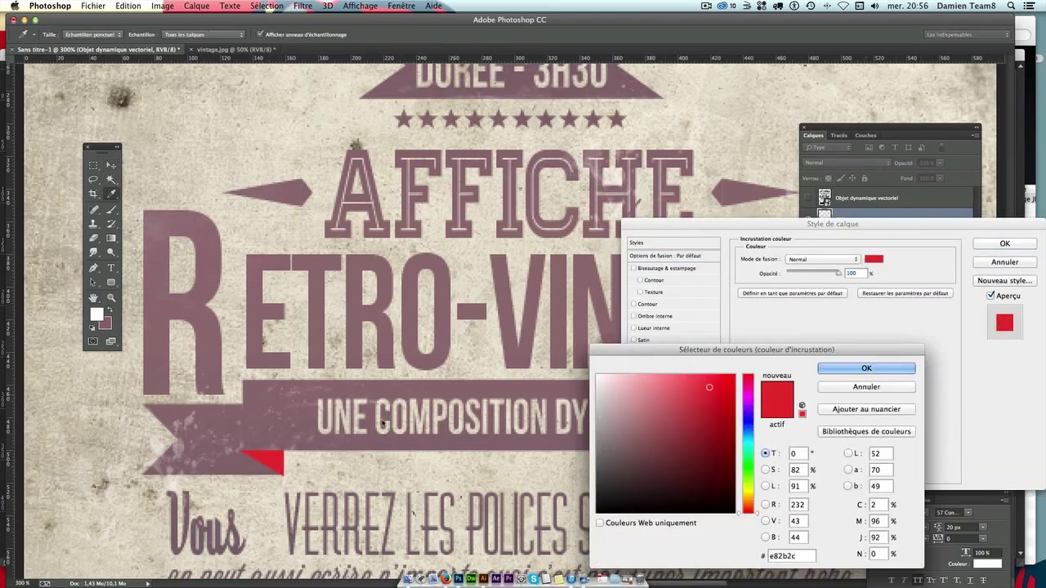
{"action": "left_click", "coordinate": [275, 437]}
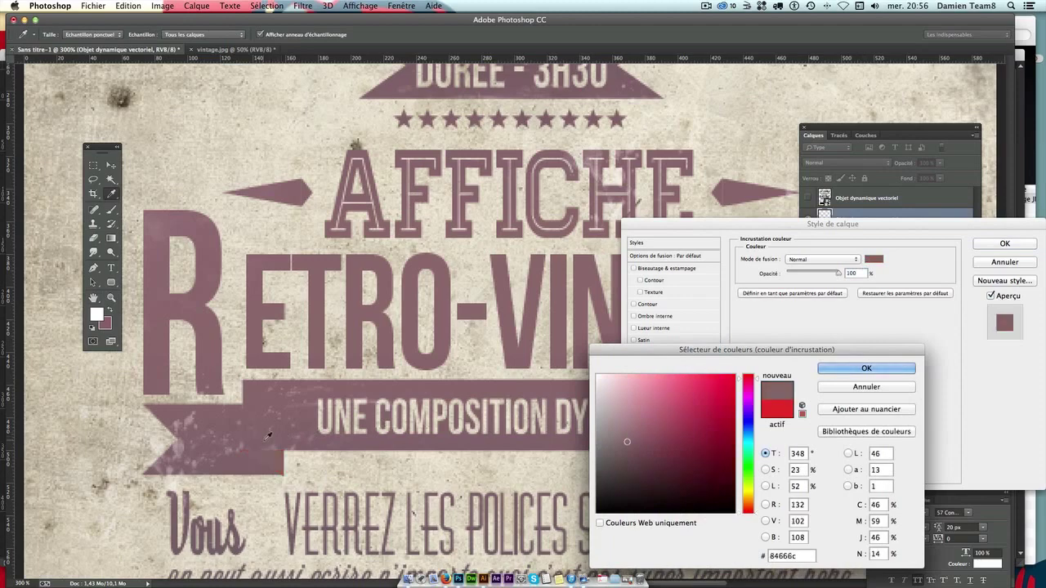
{"action": "key", "text": "Escape"}
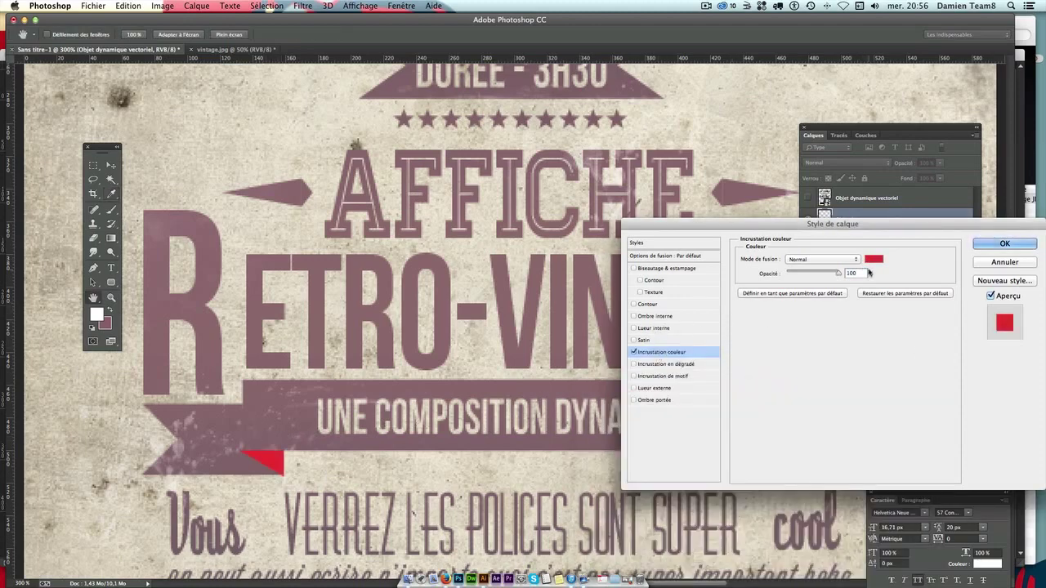
{"action": "left_click", "coordinate": [874, 259]}
{"action": "left_click", "coordinate": [498, 379]}
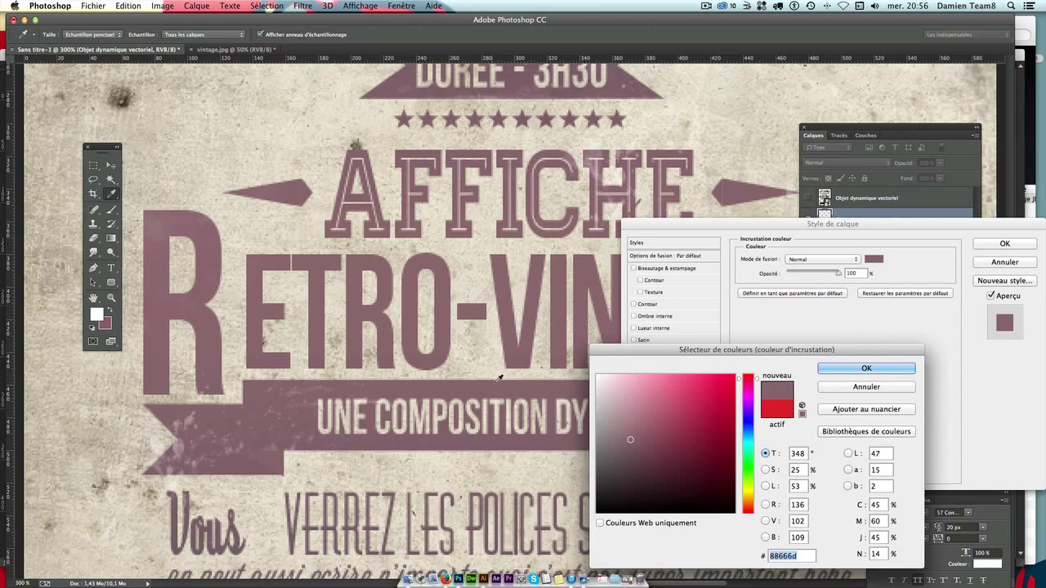
{"action": "left_click", "coordinate": [632, 450]}
{"action": "left_click_drag", "start_coordinate": [633, 449], "coordinate": [631, 460]}
{"action": "key", "text": "Return"}
{"action": "key", "text": "Return"}
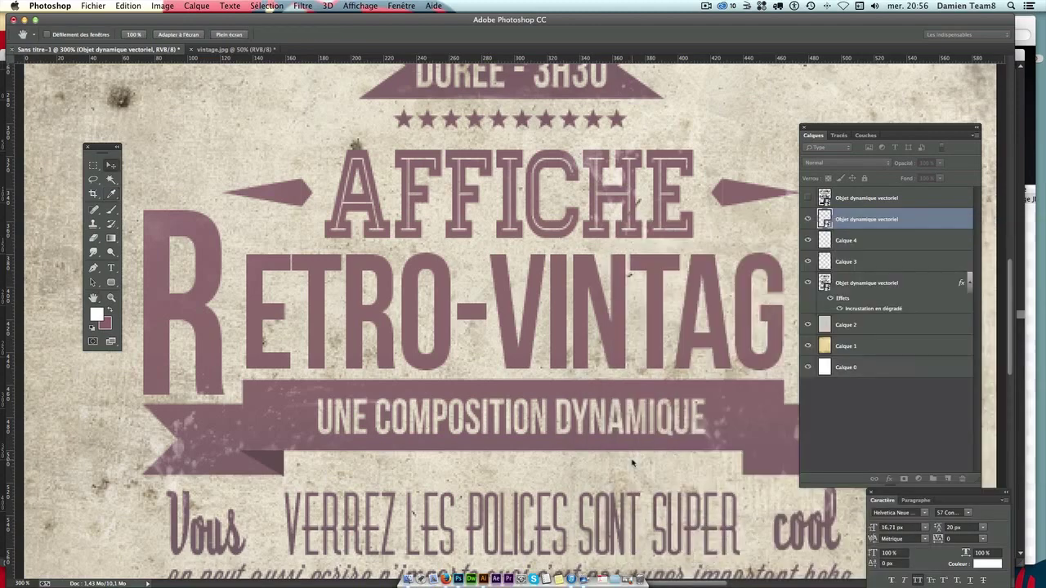
Confirm the fold shape's placement and size, then zoom out to the whole poster.
{"action": "key", "text": "ctrl+t"}
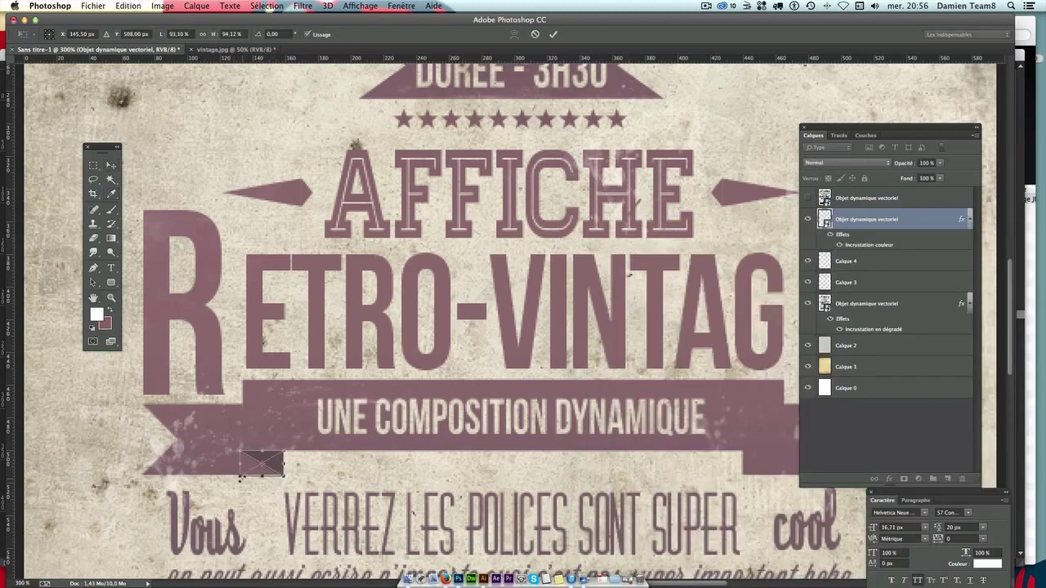
{"action": "key", "text": "Return"}
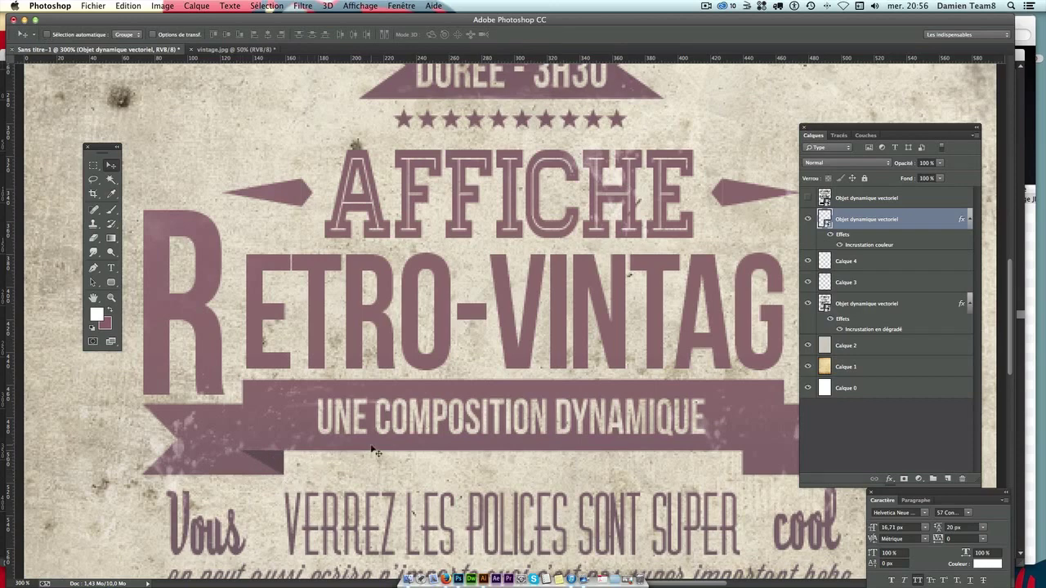
{"action": "key", "text": "ctrl+minus"}
{"action": "key", "text": "ctrl+plus"}
{"action": "key", "text": "ctrl+plus"}
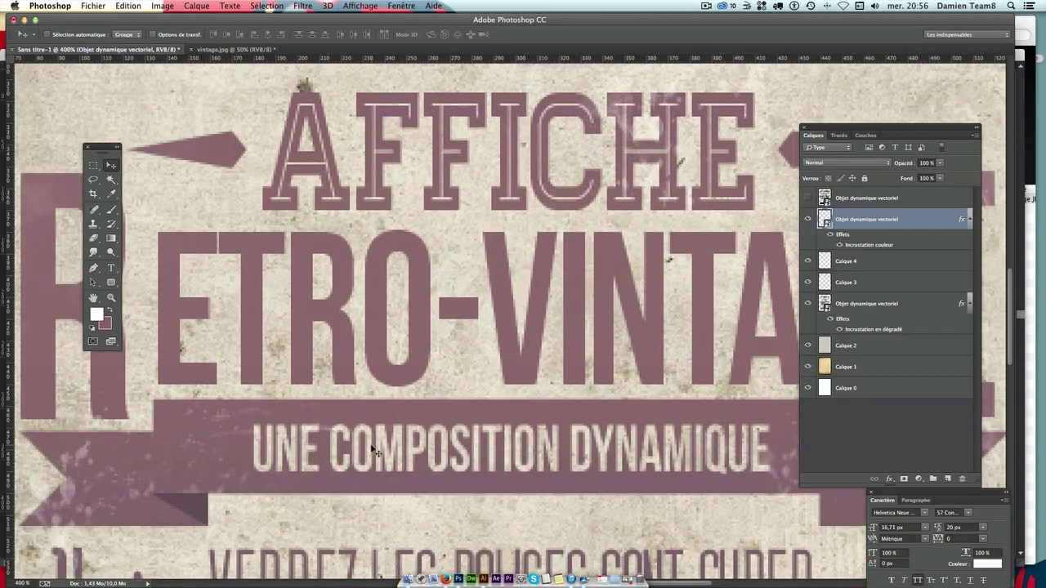
{"action": "key", "text": "ctrl+t"}
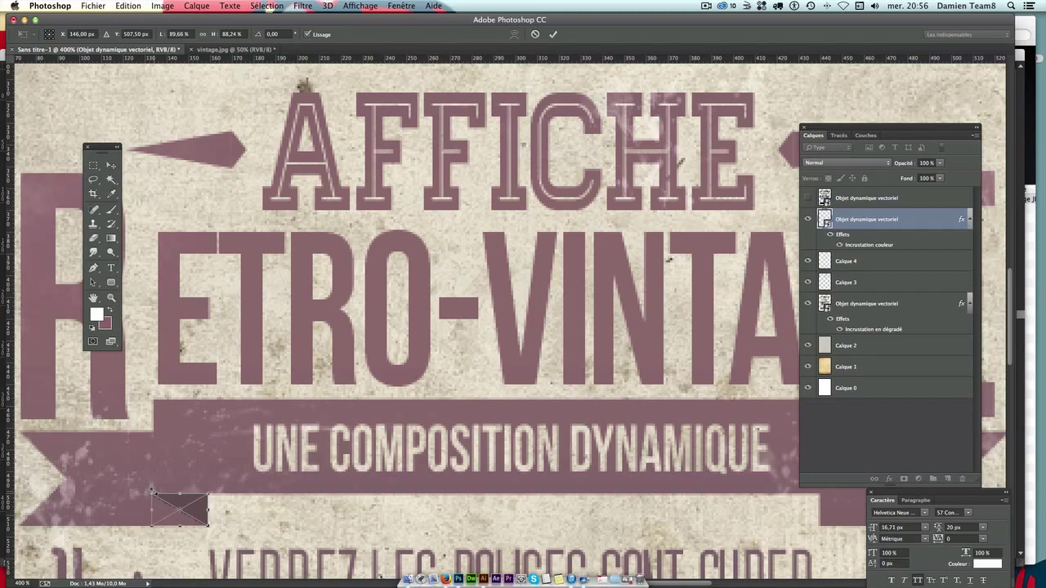
{"action": "key", "text": "Return"}
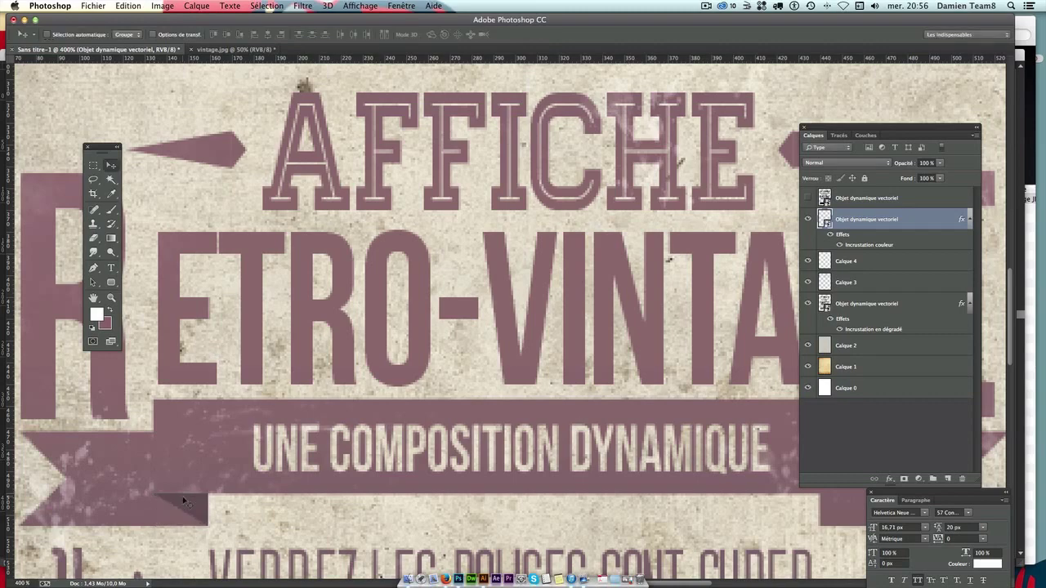
{"action": "key", "text": "ctrl+plus"}
{"action": "key", "text": "ctrl+minus"}
{"action": "key", "text": "ctrl+minus"}
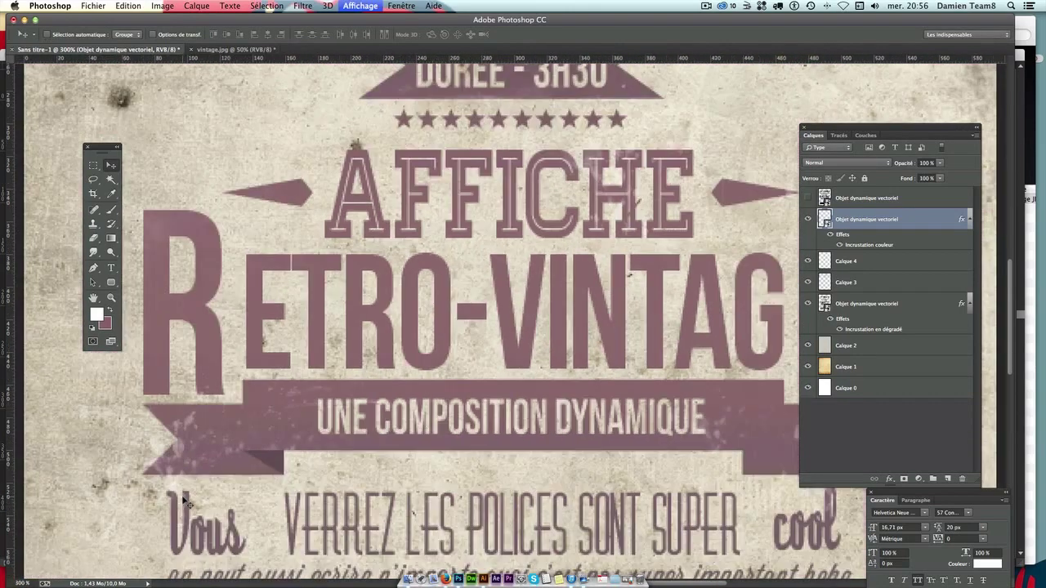
{"action": "key", "text": "ctrl+minus"}
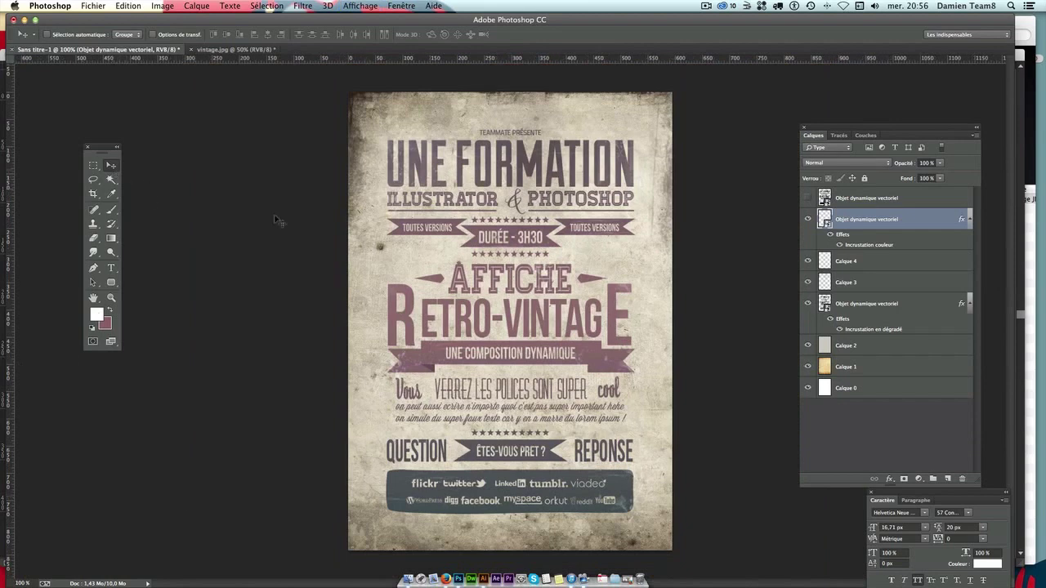
{"action": "key", "text": "ctrl+j"}
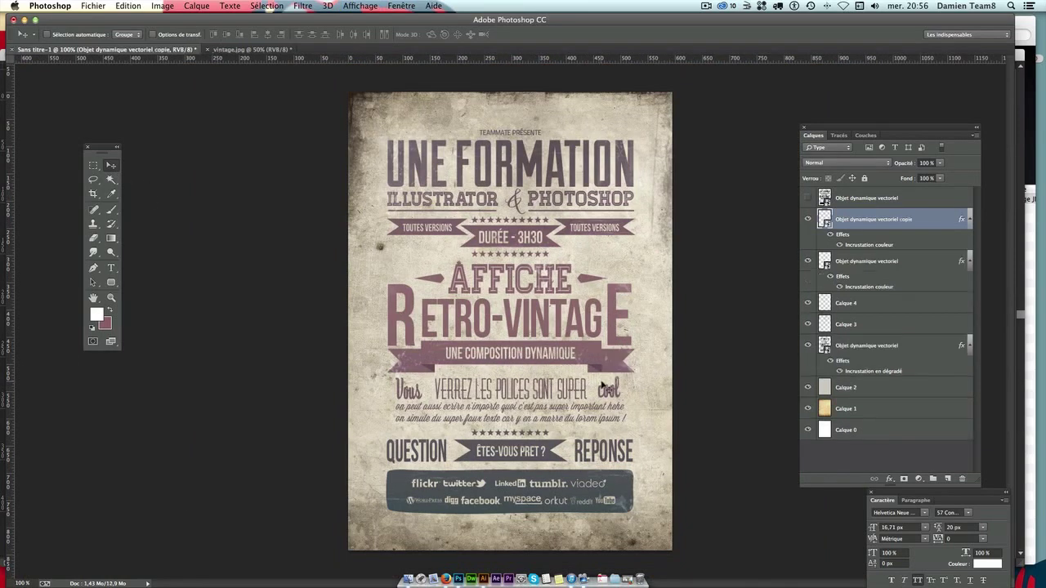
{"action": "key", "text": "ctrl+z"}
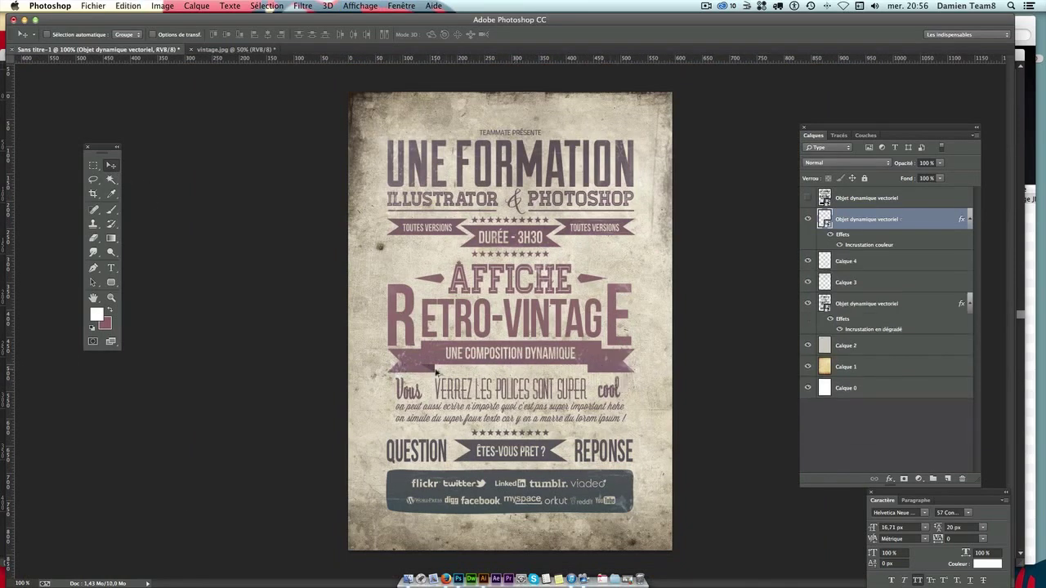
{"action": "left_click_drag", "start_coordinate": [438, 374], "coordinate": [601, 378]}
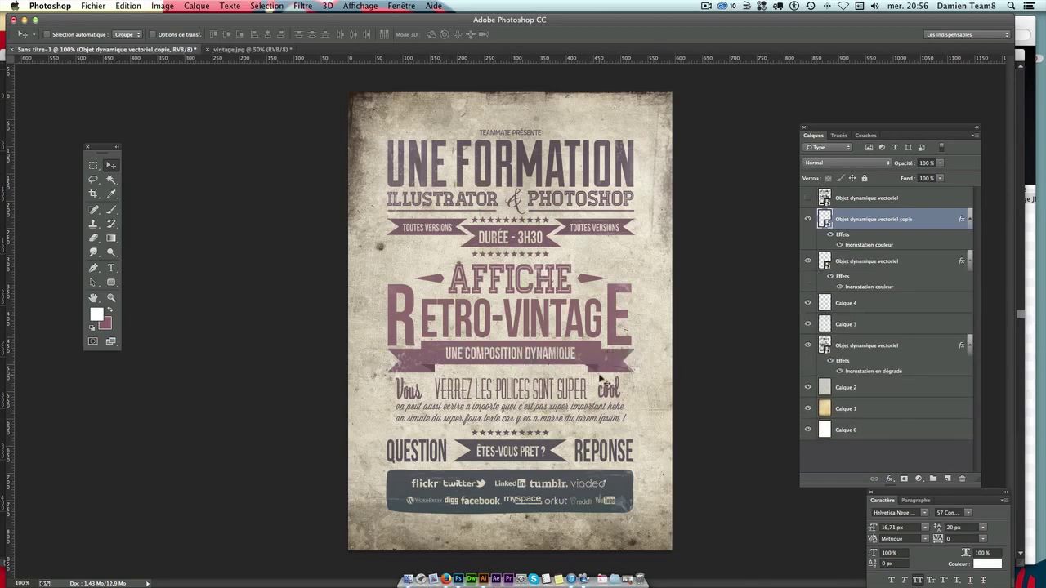
{"action": "key", "text": "ctrl+t"}
{"action": "key", "text": "Return"}
{"action": "key", "text": "ctrl+t"}
{"action": "right_click", "coordinate": [597, 411]}
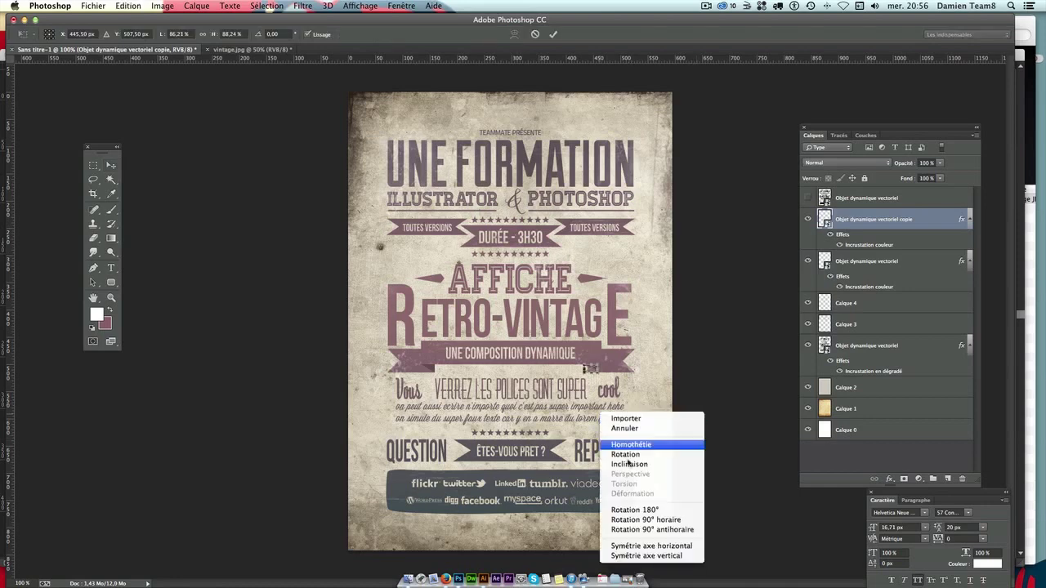
{"action": "left_click", "coordinate": [680, 542]}
{"action": "key", "text": "Return"}
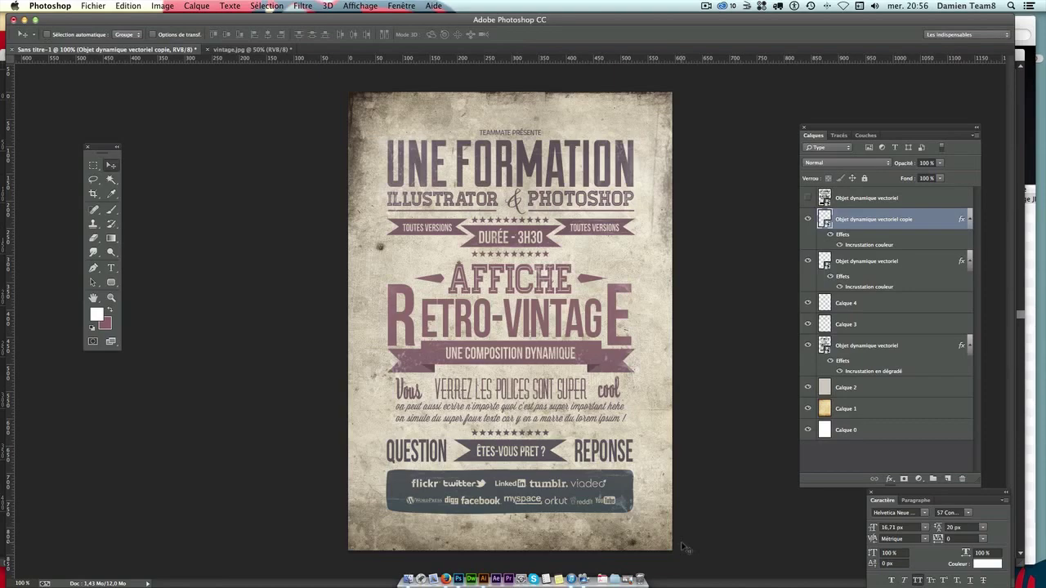
{"action": "key", "text": "ctrl+plus"}
{"action": "key", "text": "ctrl+plus"}
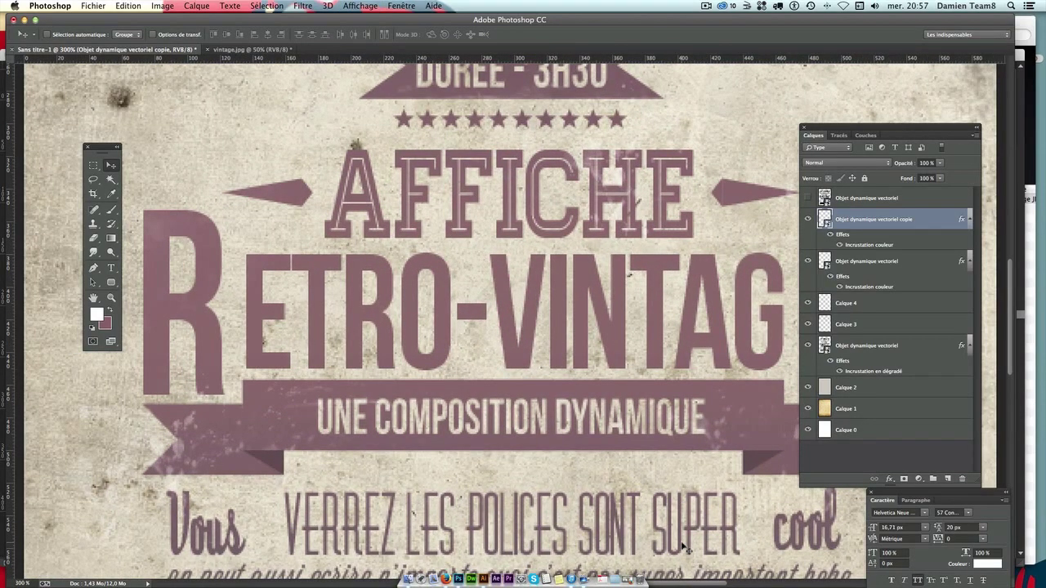
{"action": "key", "text": "ctrl+minus"}
{"action": "key", "text": "ctrl+minus"}
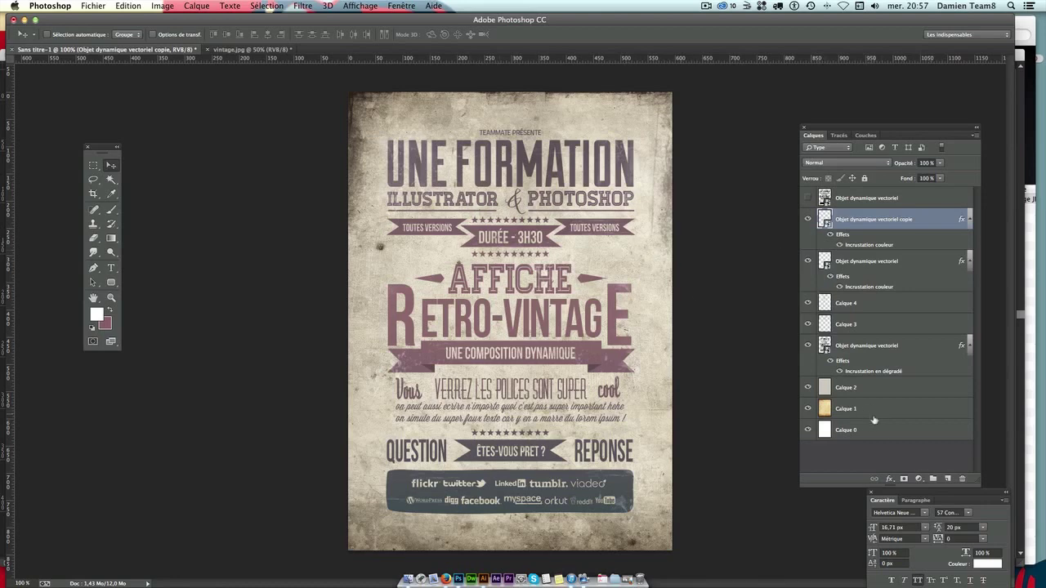
Select the white base Calque 0 and hide the aged paper layer Calque 1.
{"action": "left_click", "coordinate": [856, 428]}
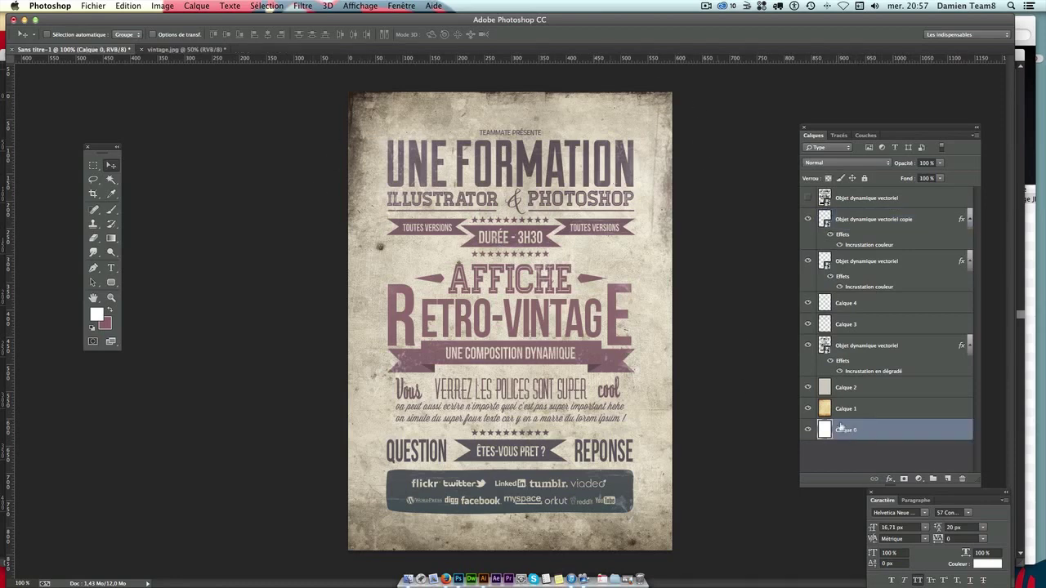
{"action": "left_click", "coordinate": [809, 408]}
{"action": "left_click", "coordinate": [808, 409]}
{"action": "left_click", "coordinate": [808, 408]}
{"action": "left_click", "coordinate": [809, 409]}
{"action": "left_click", "coordinate": [809, 410]}
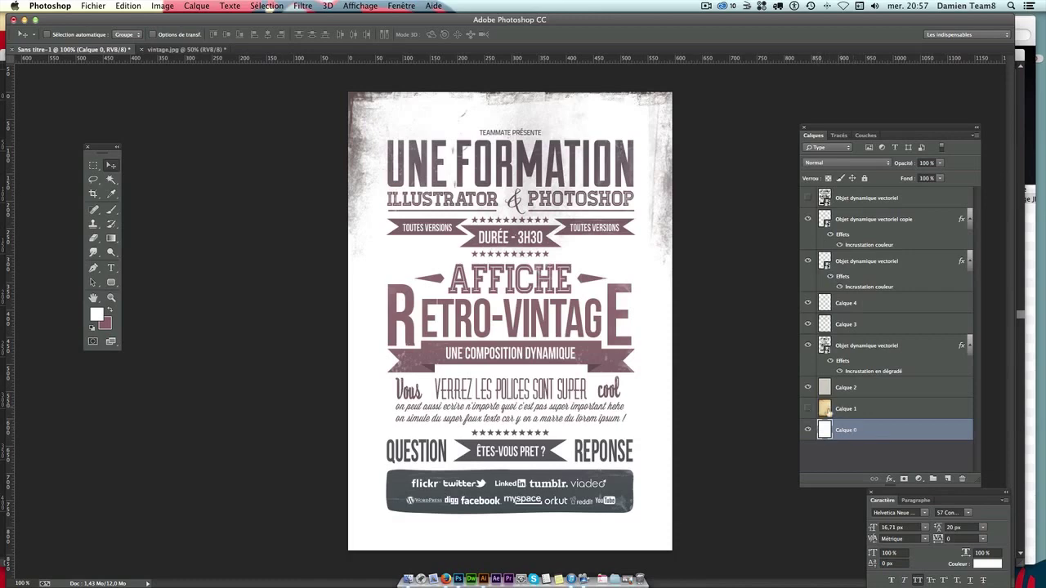
Apply a Correction de l'objectif vignette of about -48 to Calque 0.
{"action": "left_click", "coordinate": [349, 5]}
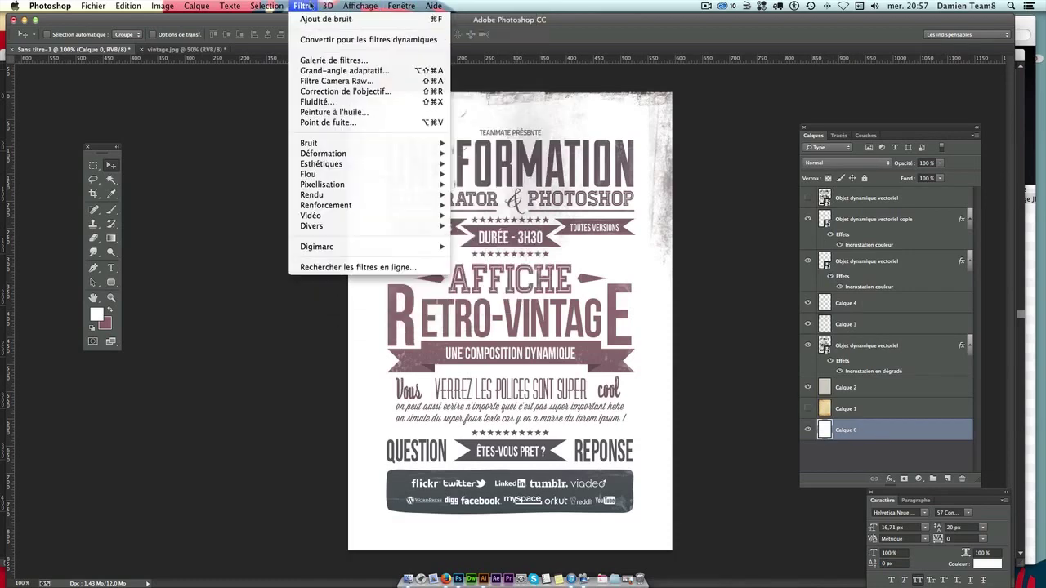
{"action": "left_click", "coordinate": [362, 92]}
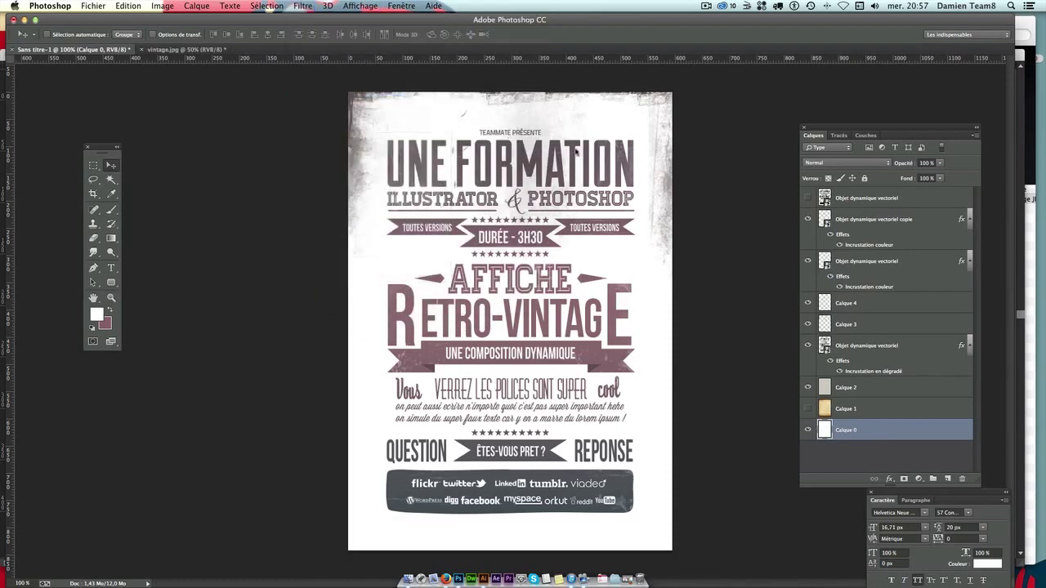
{"action": "left_click", "coordinate": [940, 75]}
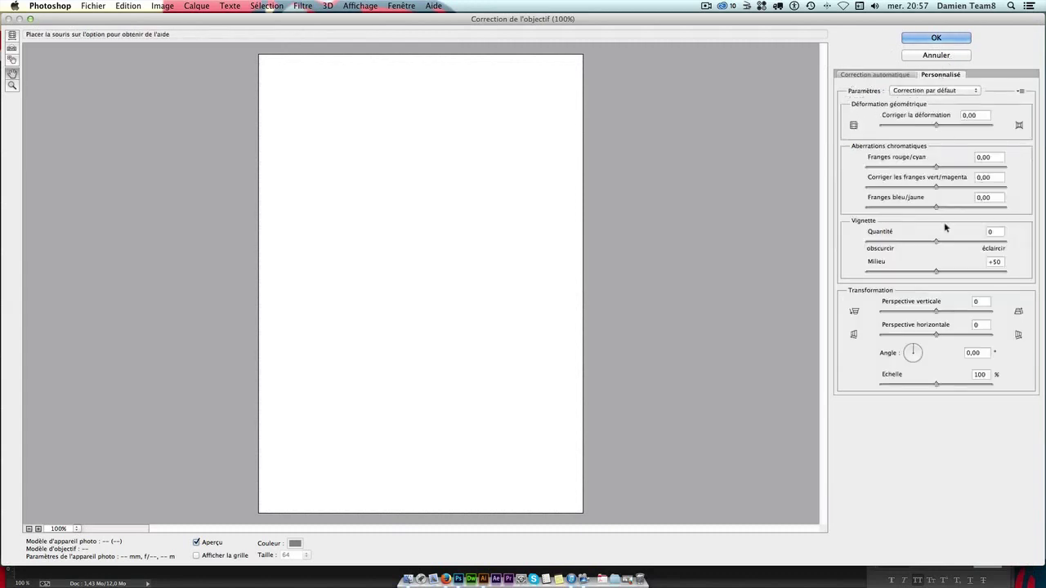
{"action": "left_click_drag", "start_coordinate": [935, 243], "coordinate": [903, 243]}
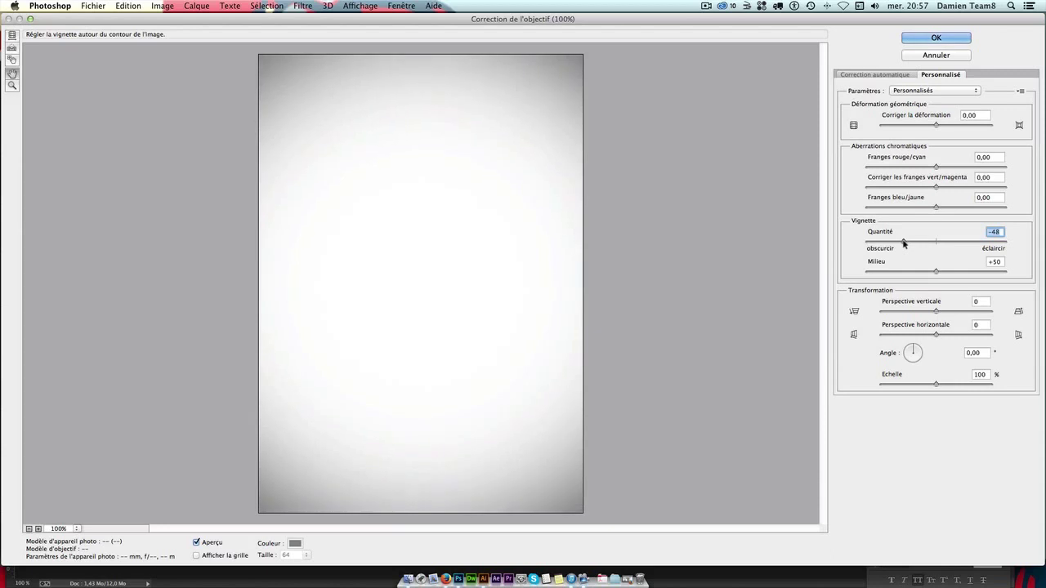
{"action": "left_click", "coordinate": [936, 37]}
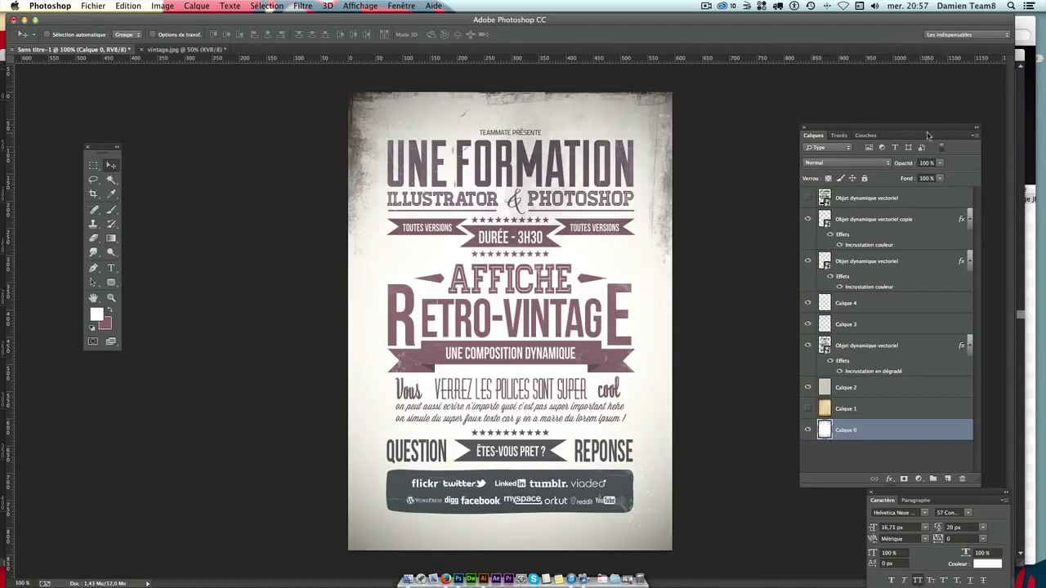
Show Calque 1 again at 82% opacity and check its effect on the darkened edges.
{"action": "key", "text": "ctrl+z"}
{"action": "key", "text": "ctrl+z"}
{"action": "key", "text": "ctrl+z"}
{"action": "key", "text": "ctrl+z"}
{"action": "key", "text": "ctrl+z"}
{"action": "key", "text": "ctrl+z"}
{"action": "key", "text": "ctrl+z"}
{"action": "key", "text": "ctrl+z"}
{"action": "key", "text": "ctrl+z"}
{"action": "key", "text": "ctrl+z"}
{"action": "key", "text": "ctrl+z"}
{"action": "key", "text": "ctrl+z"}
{"action": "left_click", "coordinate": [808, 408]}
{"action": "left_click", "coordinate": [845, 411]}
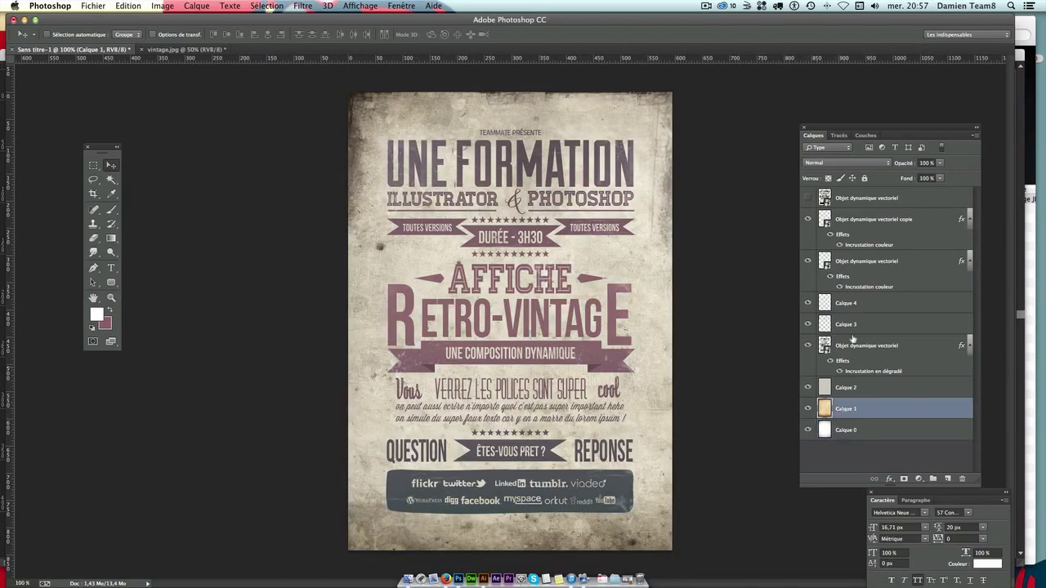
{"action": "left_click_drag", "start_coordinate": [943, 165], "coordinate": [926, 175]}
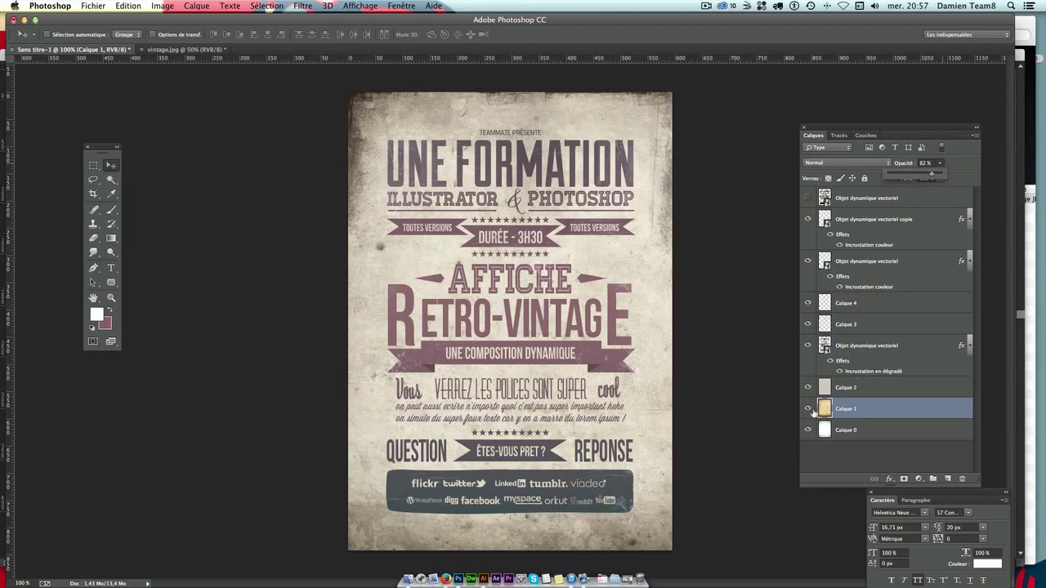
{"action": "left_click", "coordinate": [809, 433]}
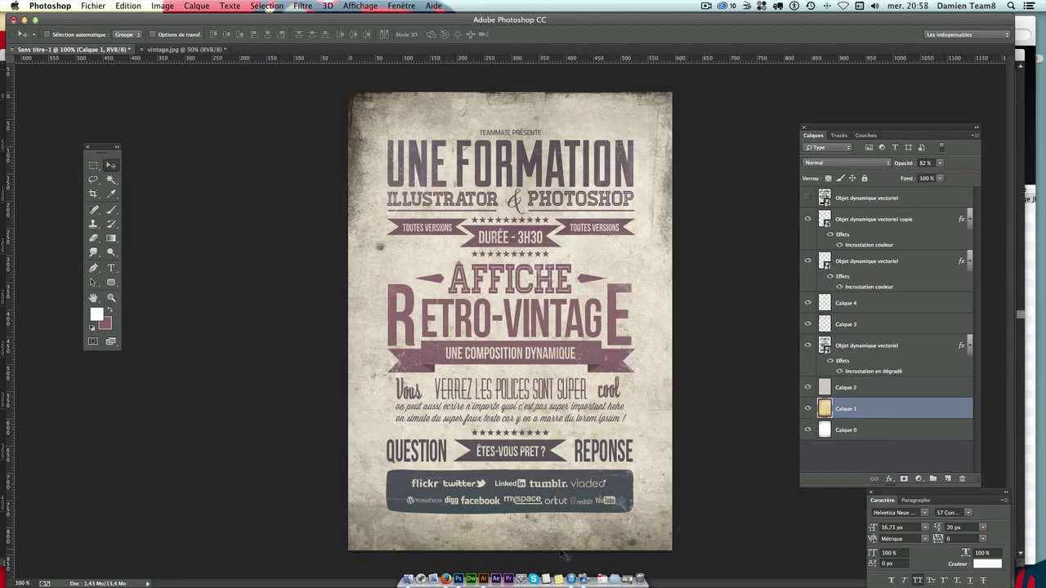
{"action": "left_click", "coordinate": [881, 430]}
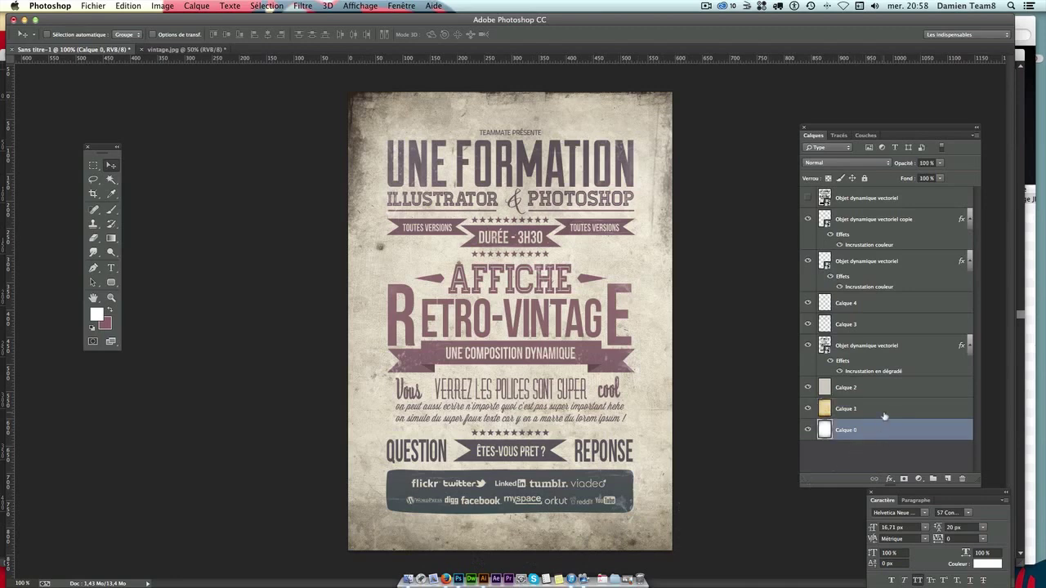
{"action": "left_click", "coordinate": [884, 416]}
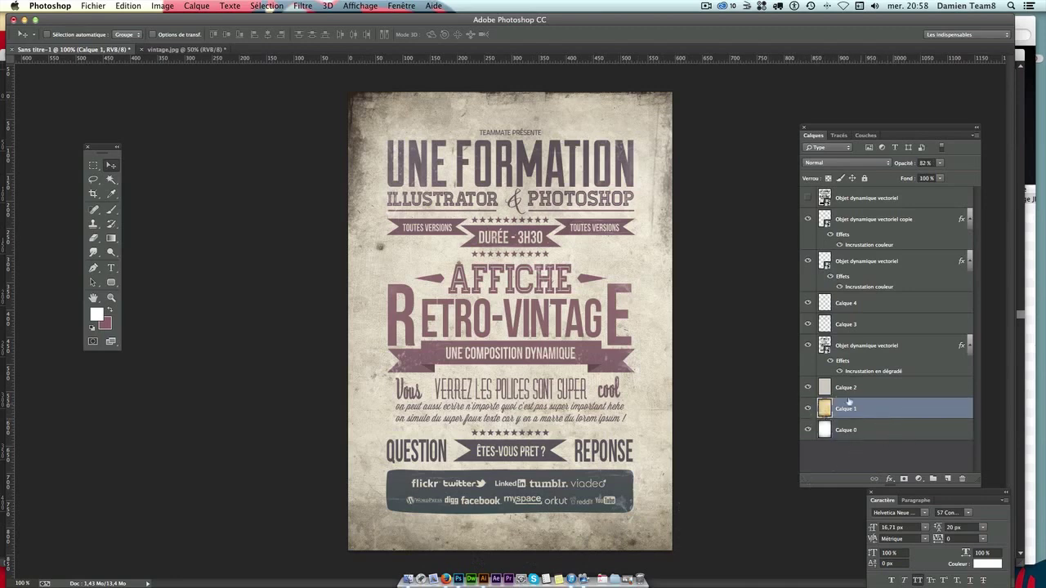
{"action": "left_click", "coordinate": [808, 409]}
{"action": "left_click", "coordinate": [304, 7]}
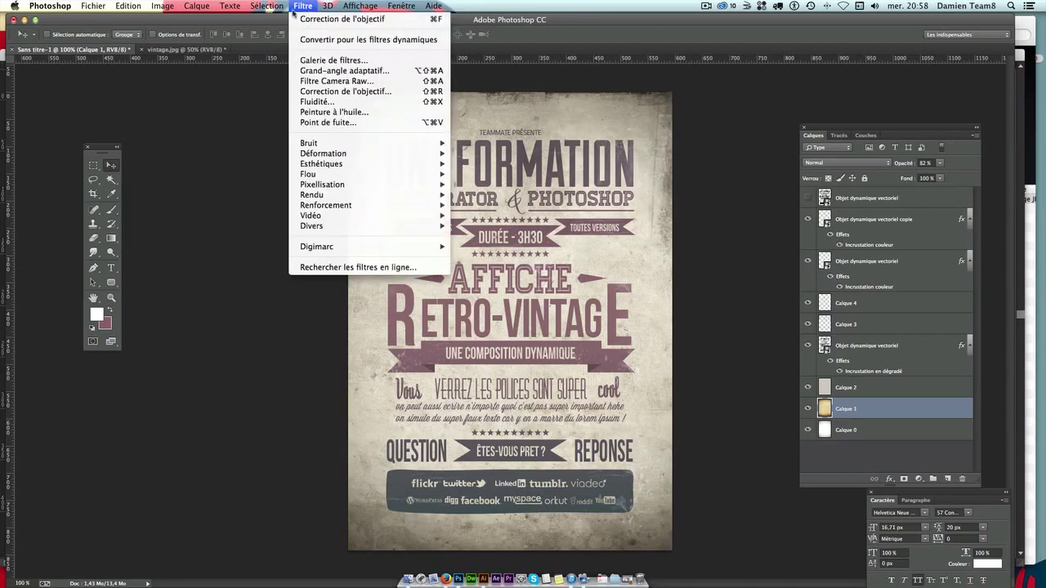
Reapply the last lens correction to the paper, then undo it to compare.
{"action": "left_click", "coordinate": [305, 7]}
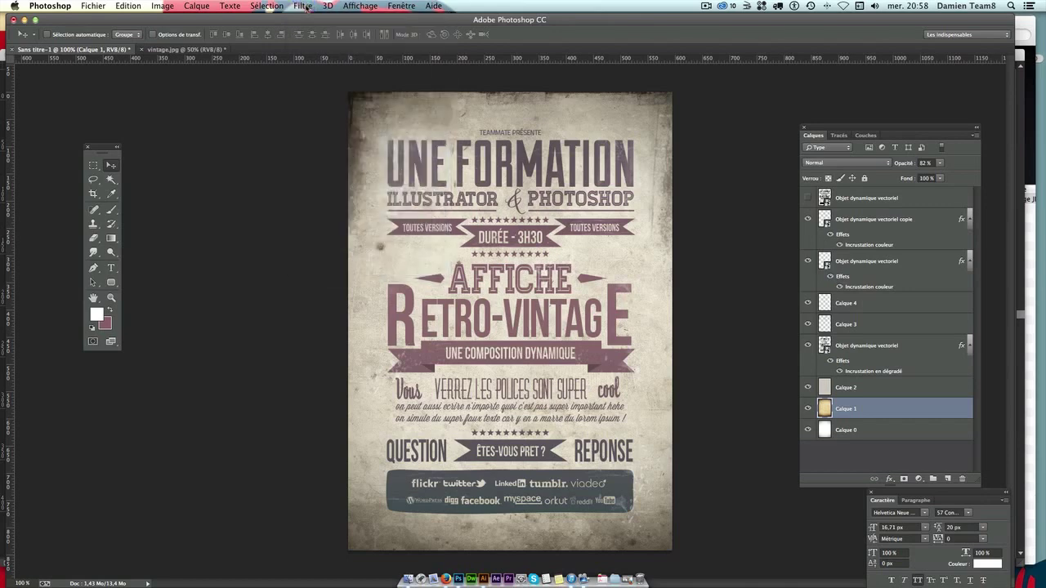
{"action": "left_click", "coordinate": [305, 6]}
{"action": "left_click", "coordinate": [360, 19]}
{"action": "key", "text": "ctrl+z"}
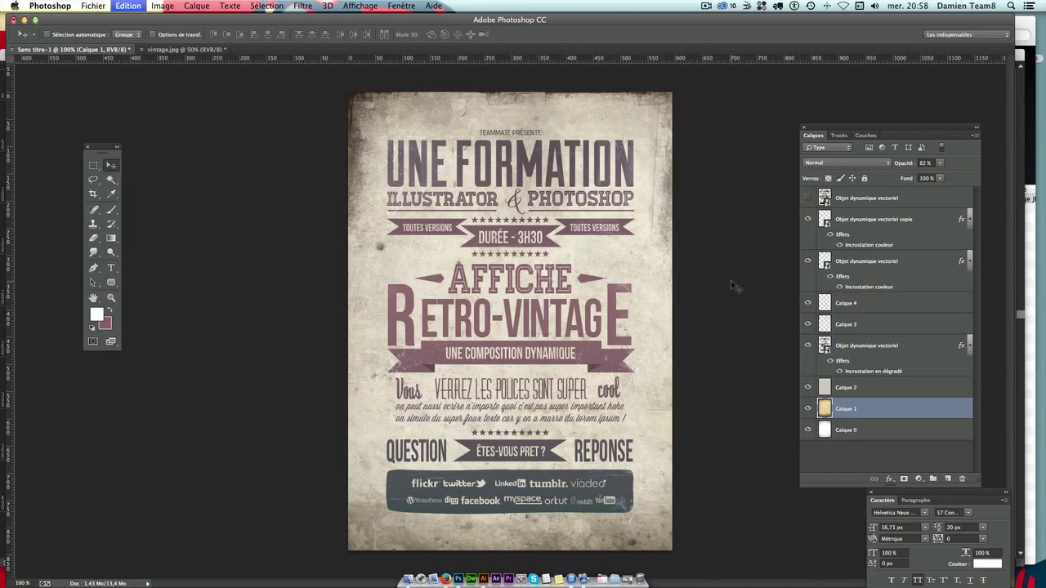
{"action": "key", "text": "ctrl+z"}
{"action": "key", "text": "ctrl+z"}
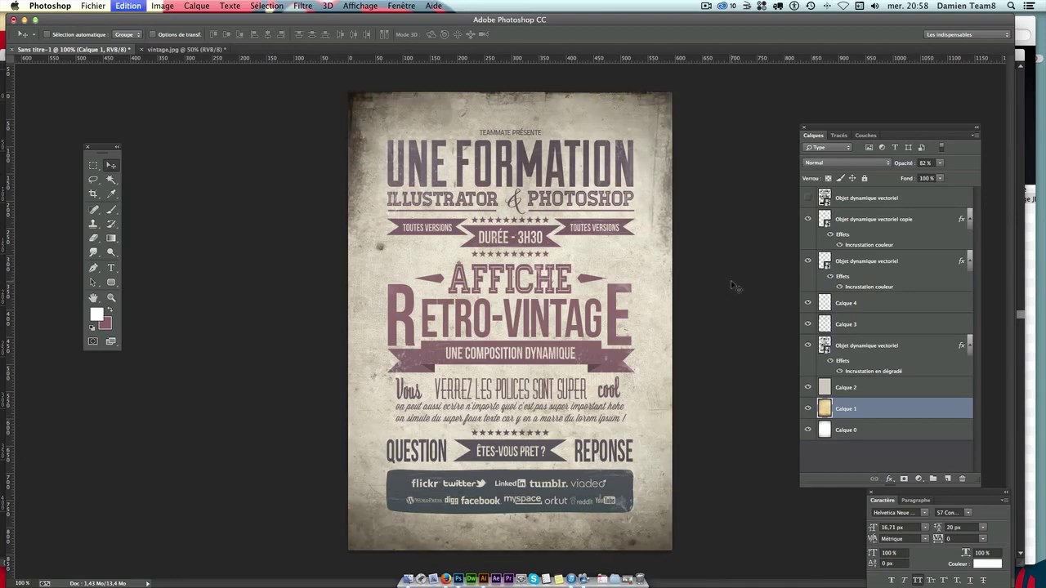
{"action": "key", "text": "ctrl+z"}
{"action": "key", "text": "ctrl+z"}
{"action": "key", "text": "ctrl+z"}
{"action": "key", "text": "ctrl+z"}
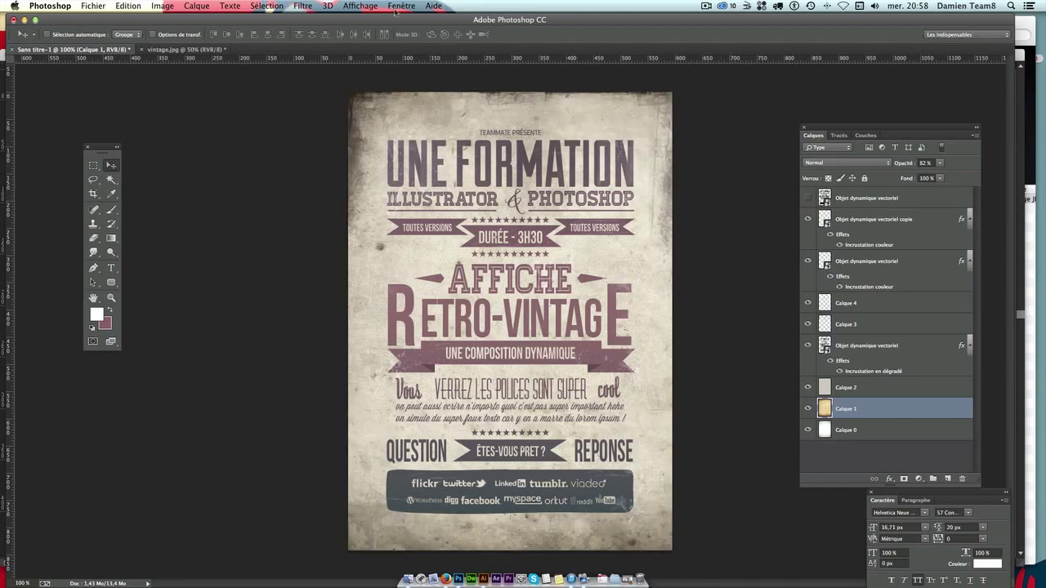
Give Calque 1 a Correction de l'objectif vignette of -25.
{"action": "left_click", "coordinate": [361, 7]}
{"action": "mouse_move", "coordinate": [302, 6]}
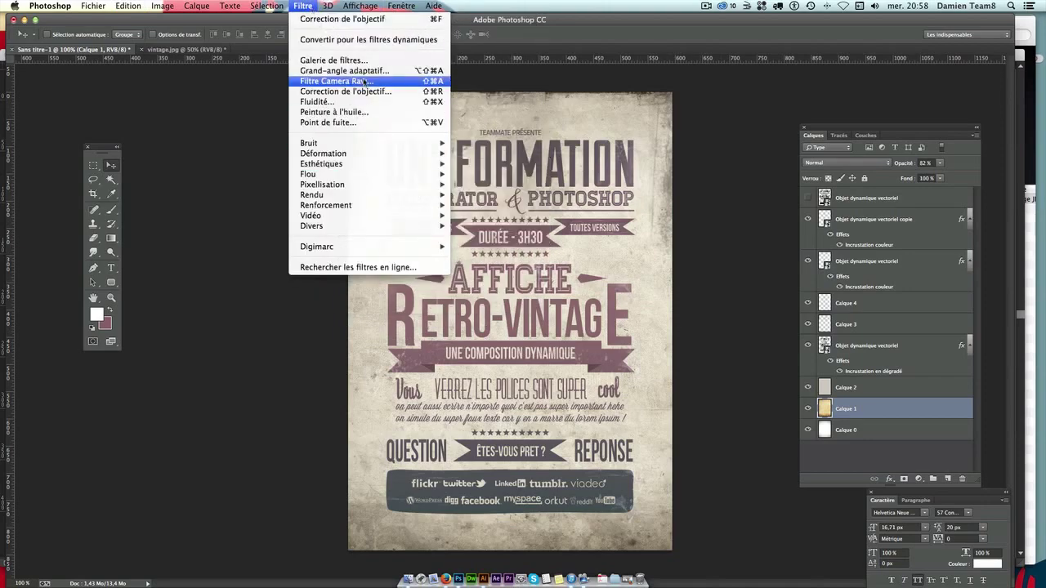
{"action": "left_click", "coordinate": [365, 91]}
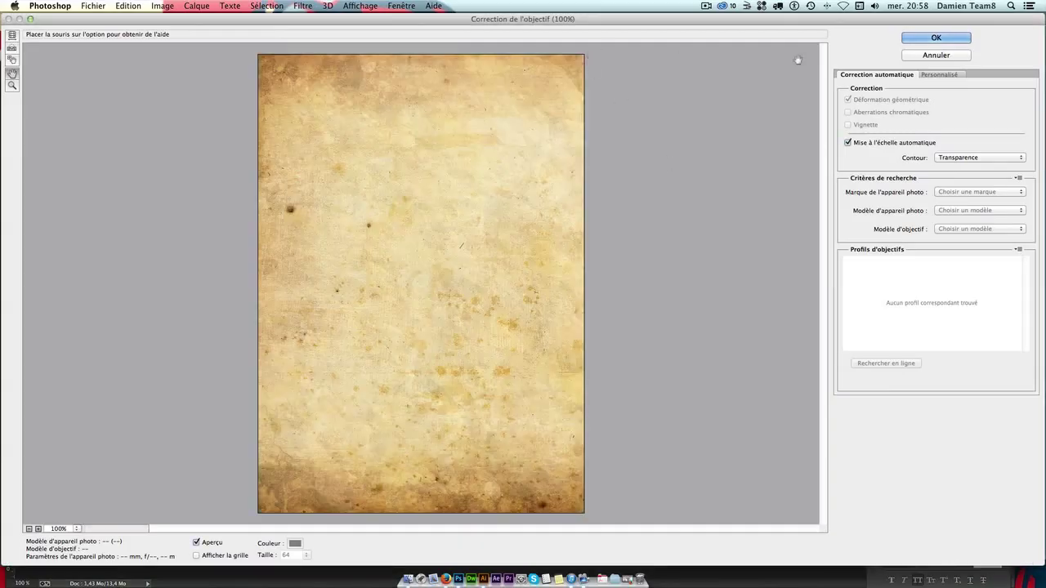
{"action": "left_click", "coordinate": [940, 74]}
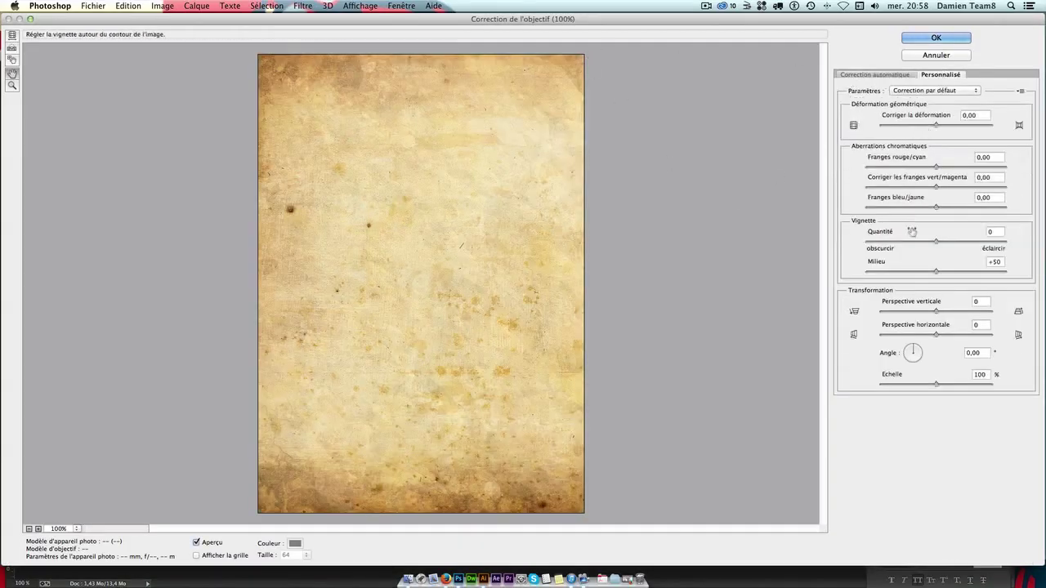
{"action": "left_click_drag", "start_coordinate": [936, 243], "coordinate": [913, 242]}
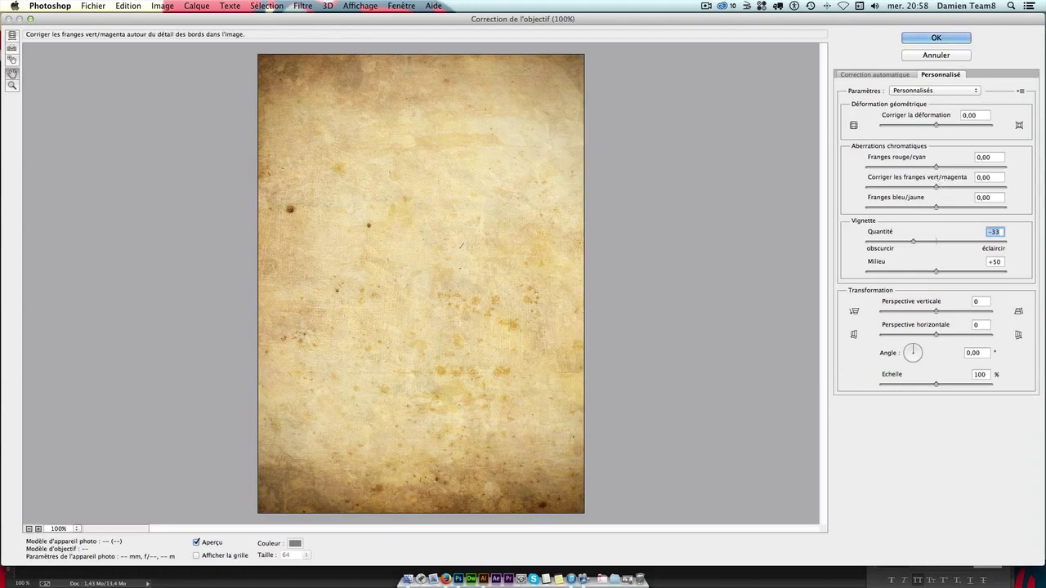
{"action": "type", "text": "-25"}
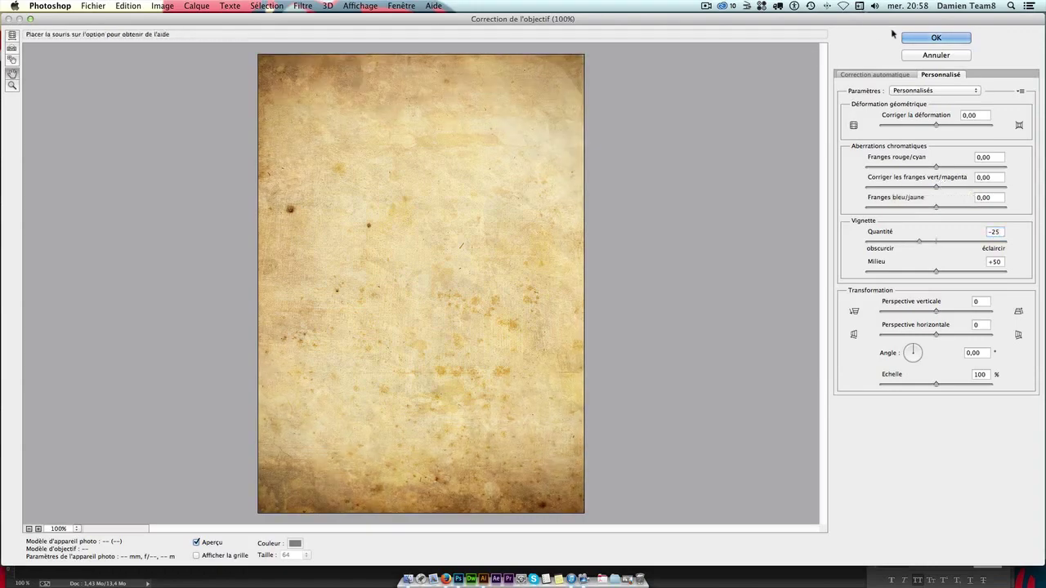
{"action": "left_click", "coordinate": [908, 39]}
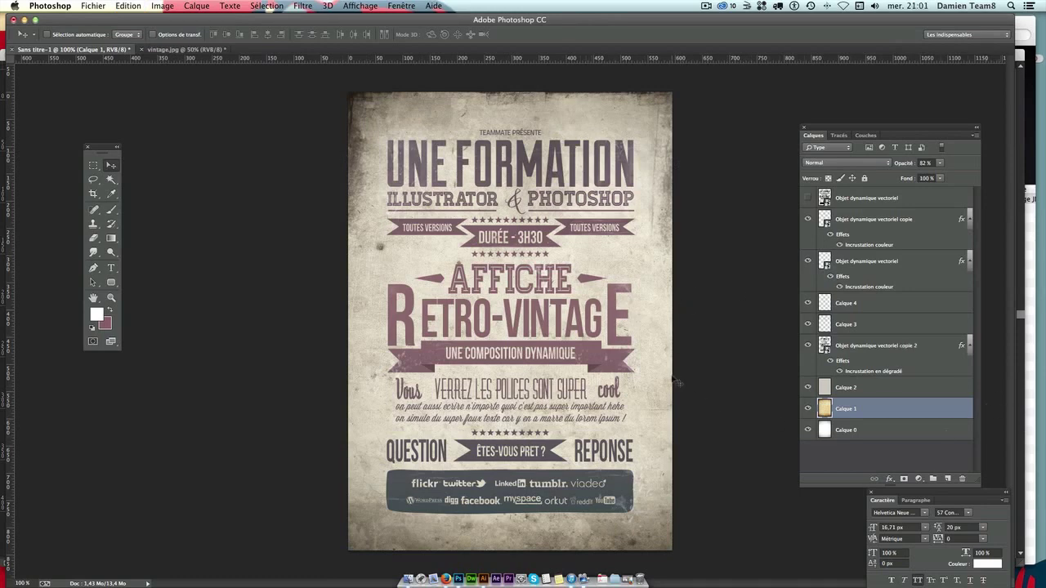
Duplicate 'Objet dynamique vectoriel copie 2' as copie 3 and hide the original.
{"action": "left_click", "coordinate": [909, 342]}
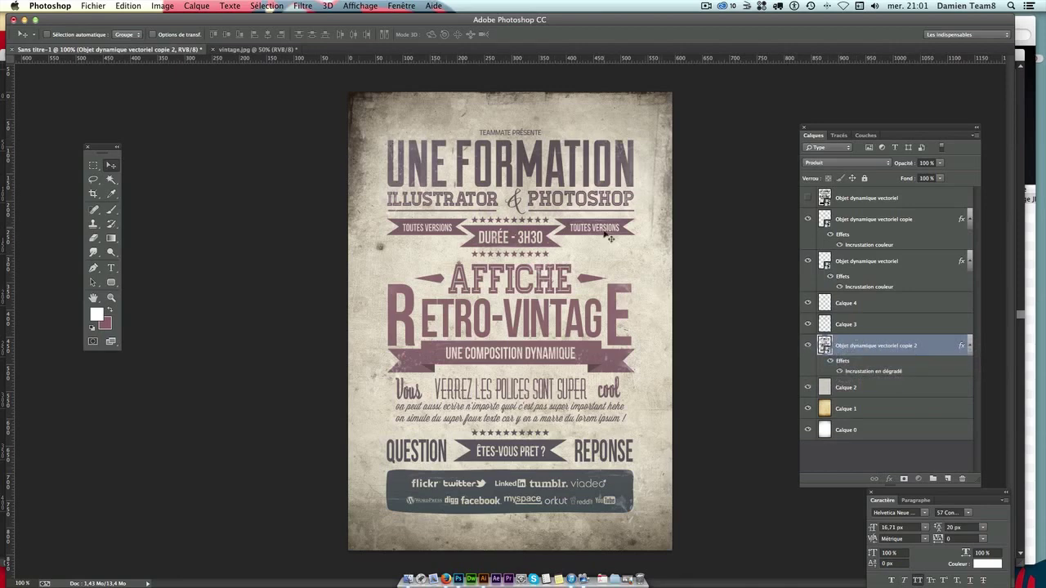
{"action": "left_click_drag", "start_coordinate": [863, 362], "coordinate": [902, 358]}
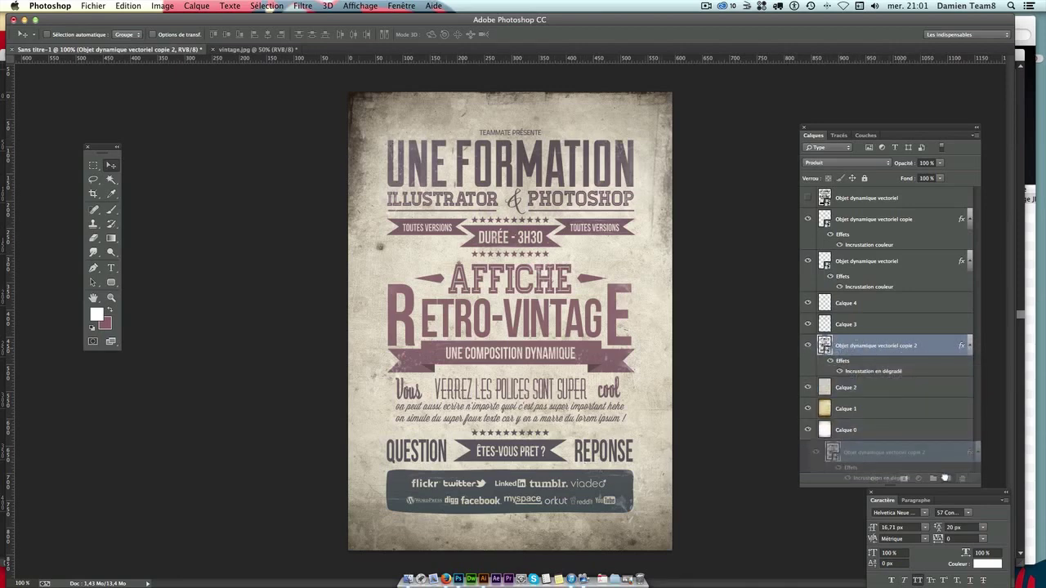
{"action": "mouse_move", "coordinate": [902, 358]}
{"action": "left_mouse_down"}
{"action": "mouse_move", "coordinate": [983, 484]}
{"action": "mouse_move", "coordinate": [948, 479]}
{"action": "left_mouse_up"}
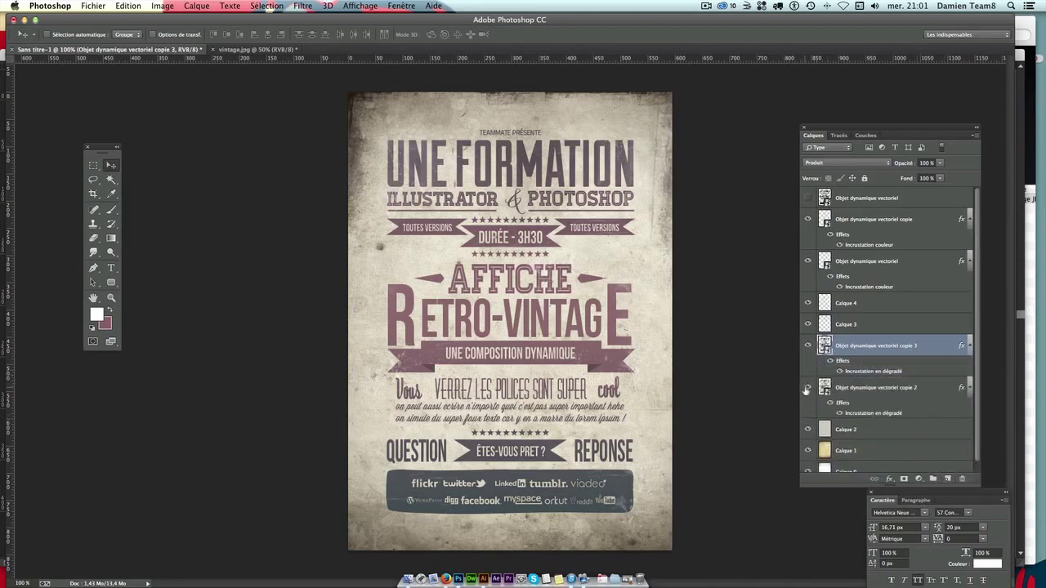
{"action": "left_click", "coordinate": [909, 394]}
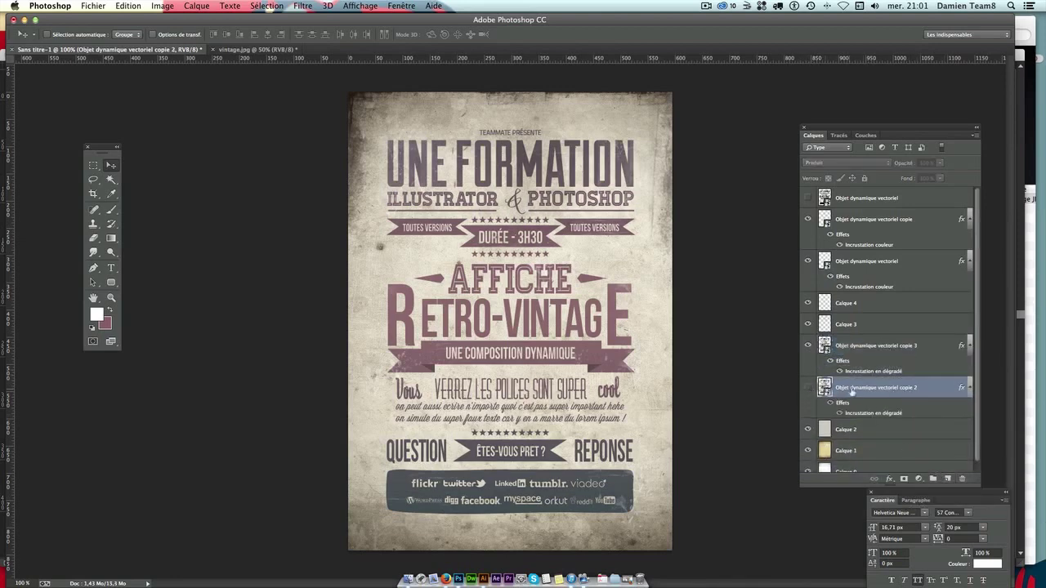
{"action": "left_click", "coordinate": [809, 389]}
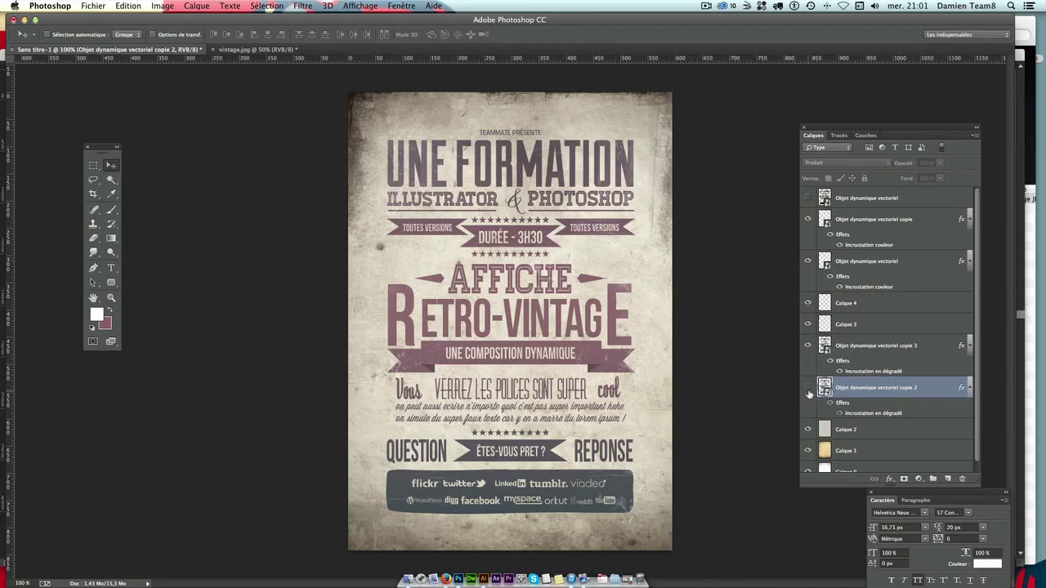
Add a new empty layer, Calque 5, above the hidden copie 2.
{"action": "left_click", "coordinate": [930, 345]}
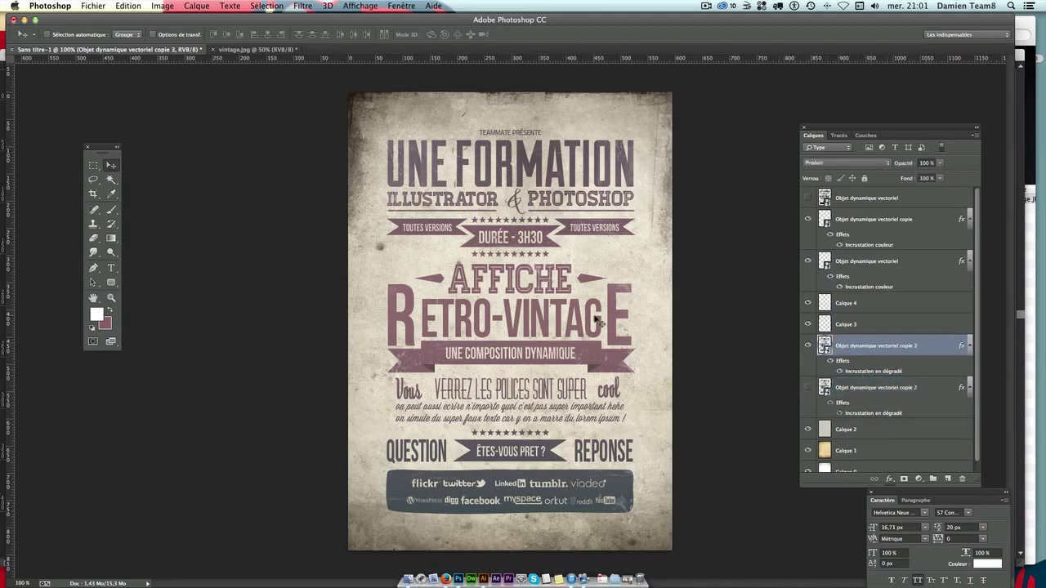
{"action": "left_click", "coordinate": [891, 390]}
{"action": "left_click", "coordinate": [885, 348]}
{"action": "left_click", "coordinate": [902, 390]}
{"action": "left_click", "coordinate": [947, 479]}
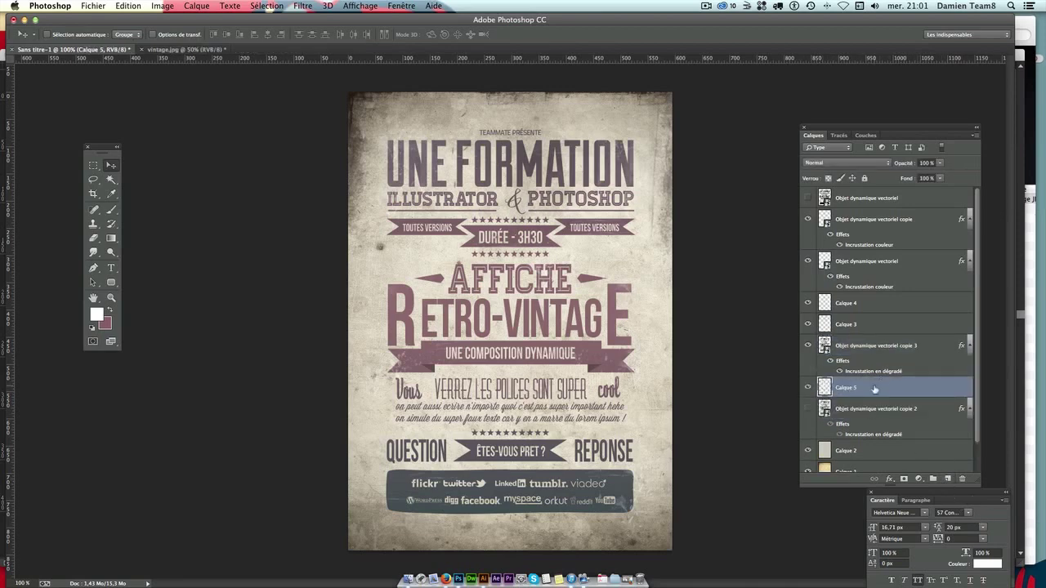
Draw a rectangular selection inset from the poster's edges down to the bottom margin.
{"action": "left_click", "coordinate": [93, 166]}
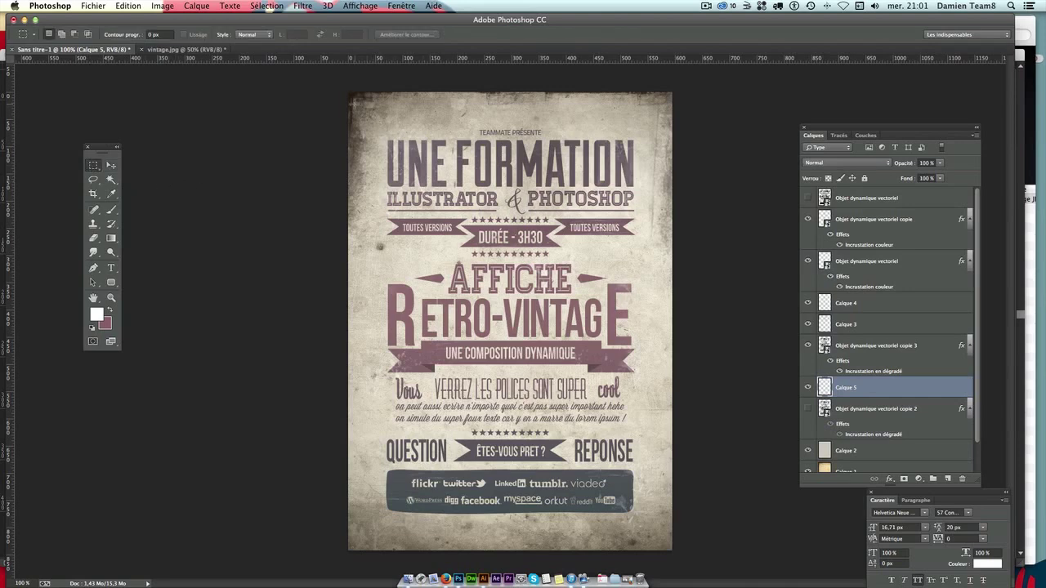
{"action": "left_click_drag", "start_coordinate": [375, 114], "coordinate": [579, 451]}
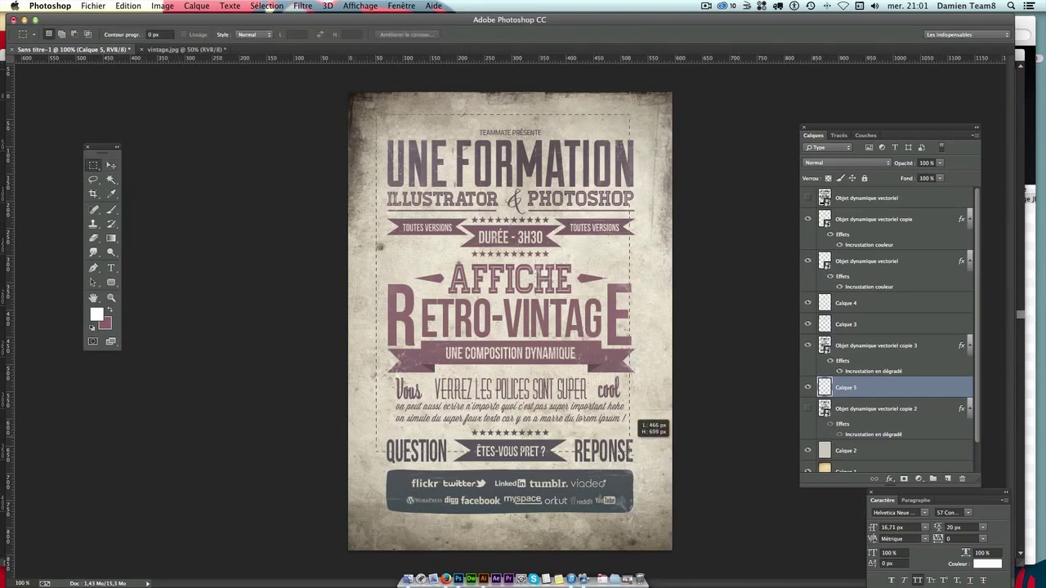
{"action": "left_click_drag", "start_coordinate": [102, 167], "coordinate": [131, 166]}
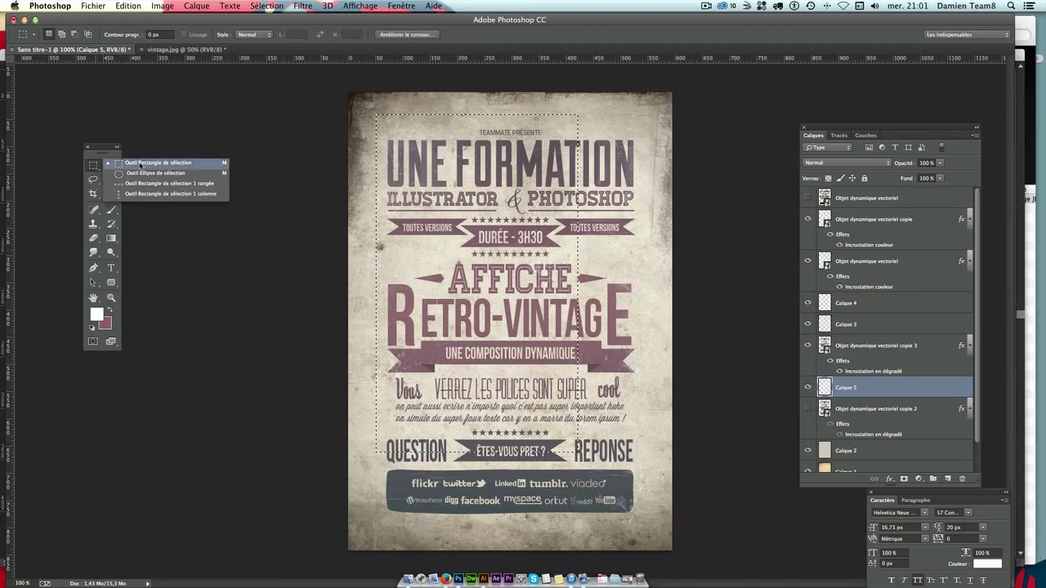
{"action": "mouse_move", "coordinate": [373, 115]}
{"action": "left_mouse_down"}
{"action": "mouse_move", "coordinate": [593, 308]}
{"action": "mouse_move", "coordinate": [651, 539]}
{"action": "left_mouse_up"}
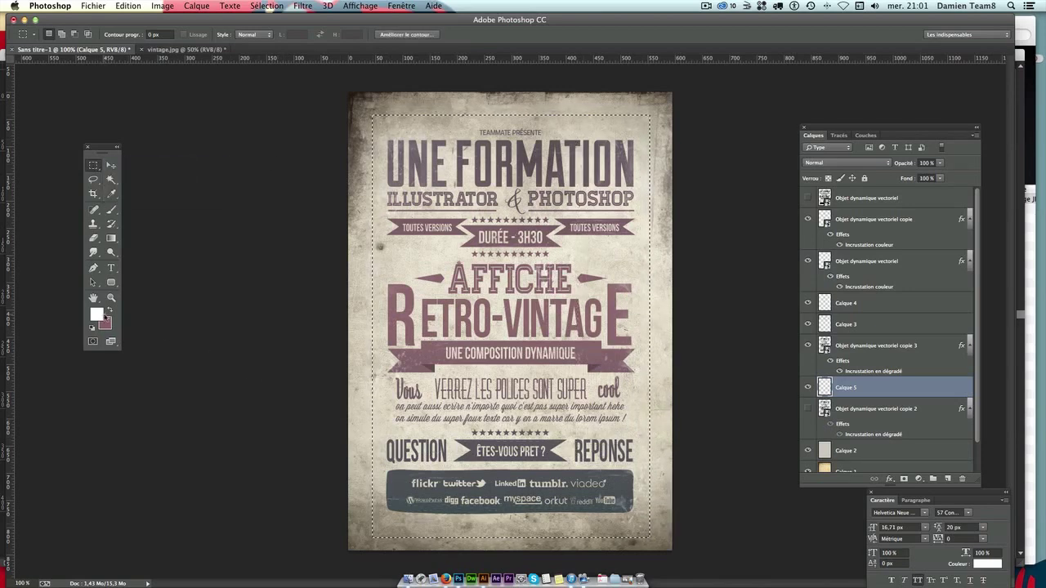
Set the foreground colour to dark greyish brown 5d4e4e, leaving the selection unfilled.
{"action": "left_click", "coordinate": [96, 314]}
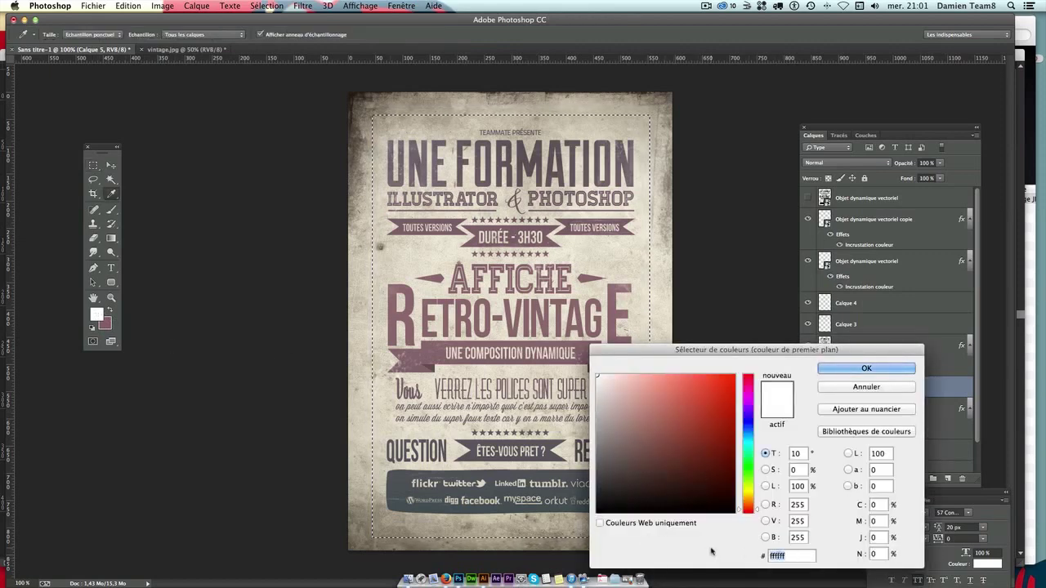
{"action": "type", "text": "5"}
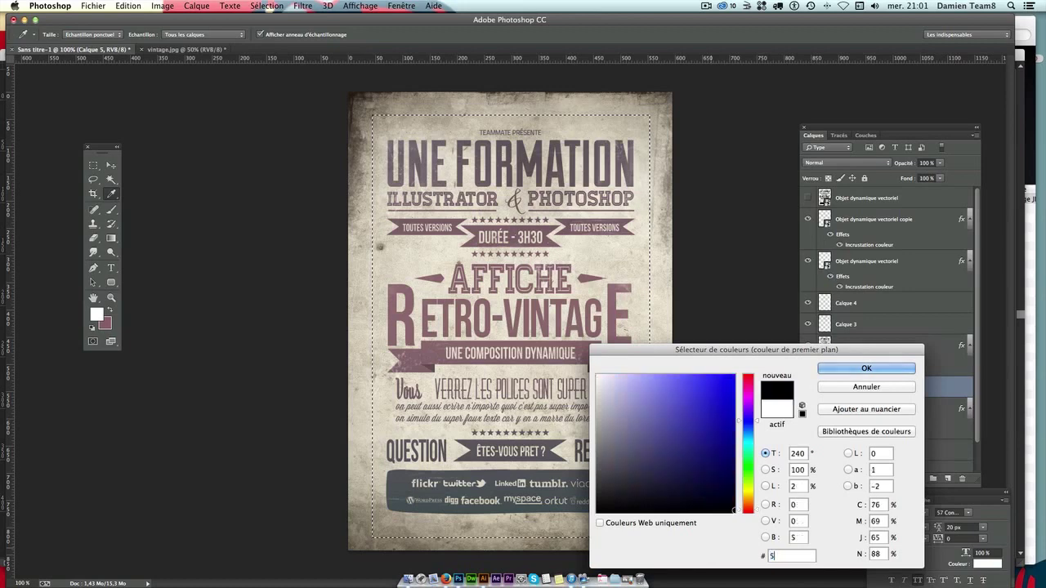
{"action": "type", "text": "d4e"}
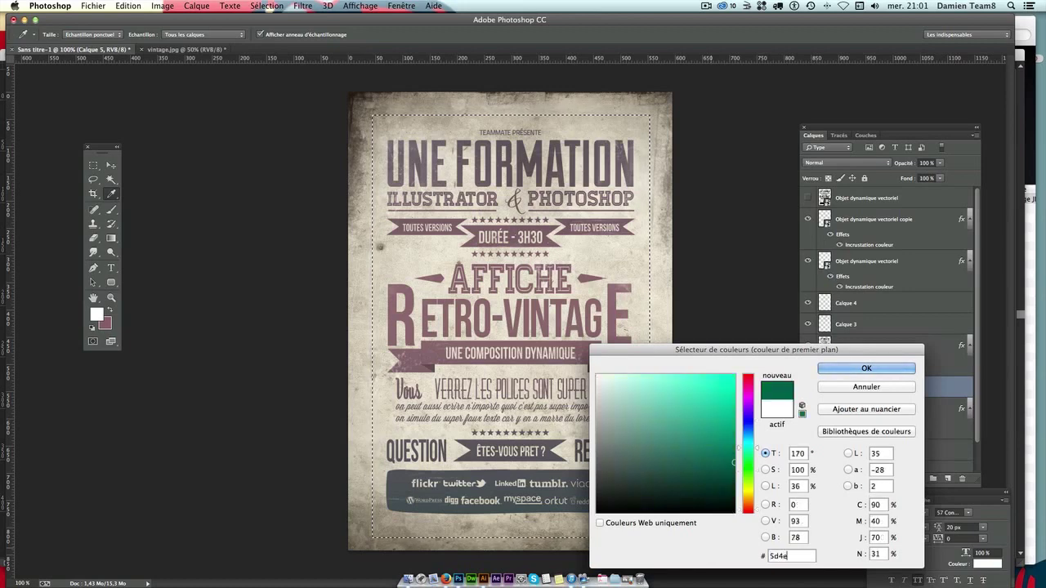
{"action": "type", "text": "4e"}
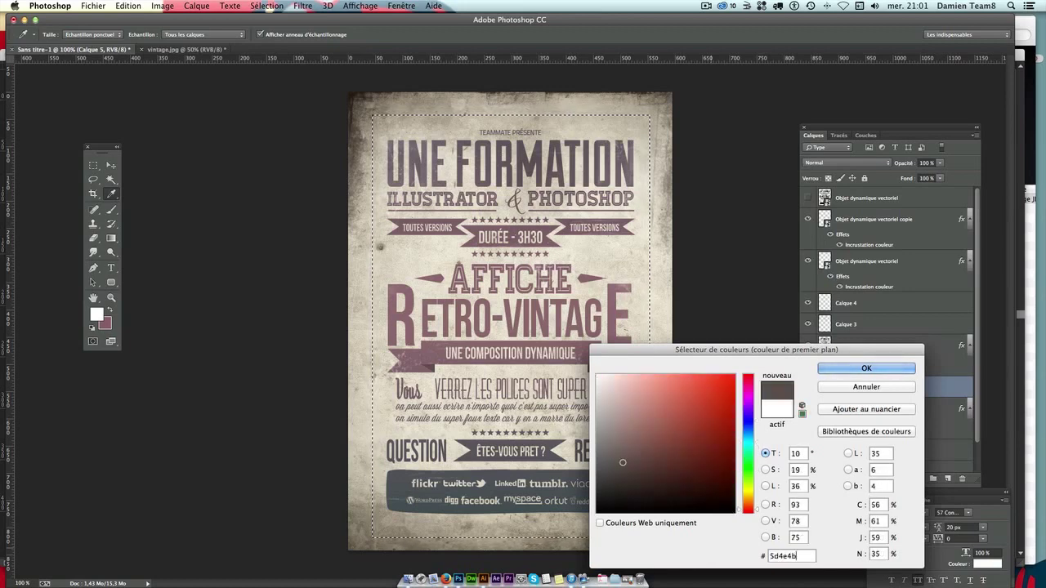
{"action": "key", "text": "Return"}
{"action": "key", "text": "m"}
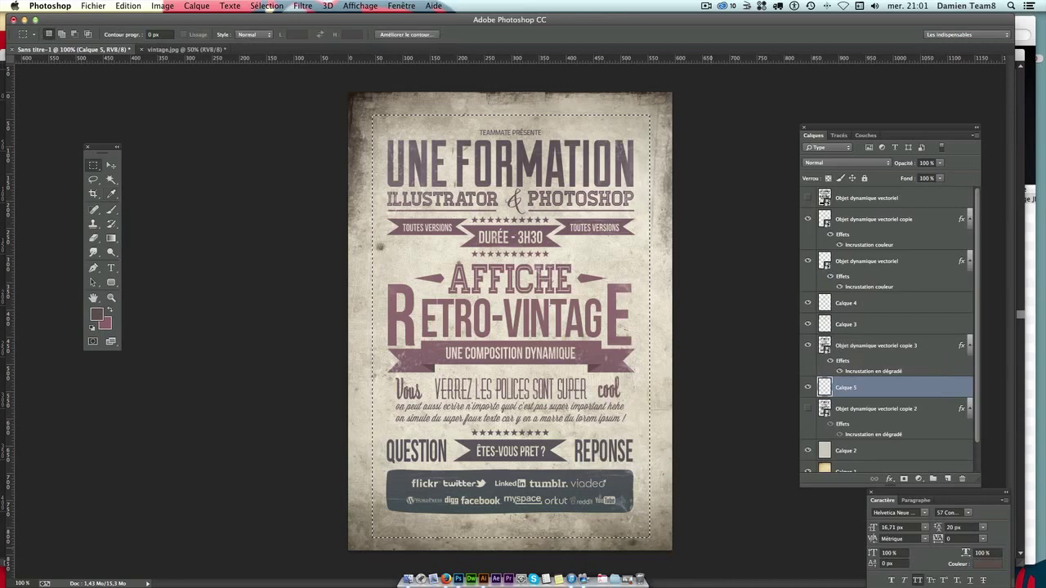
{"action": "key", "text": "shift+F5"}
{"action": "key", "text": "Escape"}
Fill the inset panel selection with the dark foreground colour and deselect it.
{"action": "left_click", "coordinate": [161, 6]}
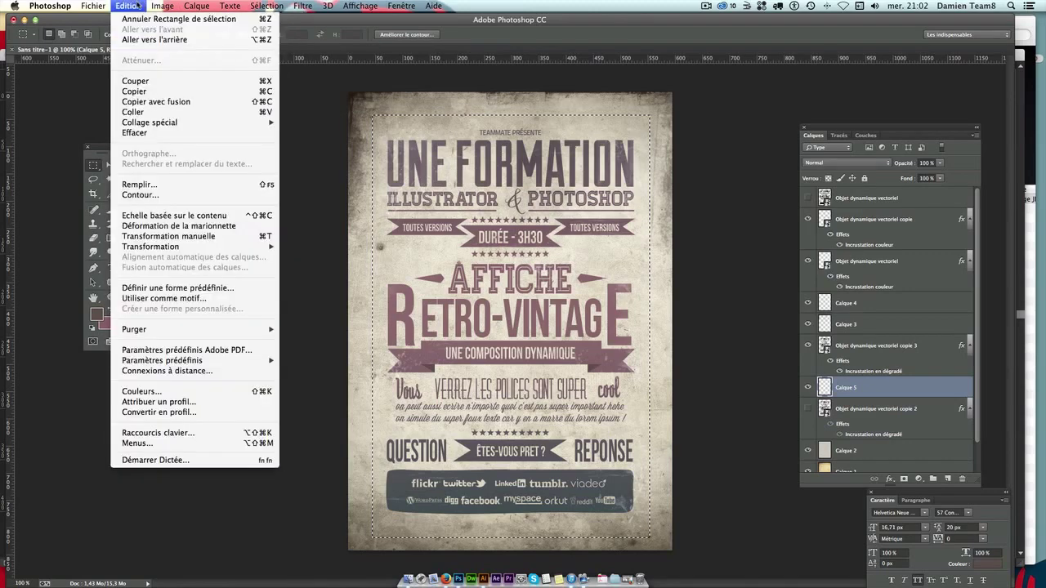
{"action": "left_click", "coordinate": [137, 6]}
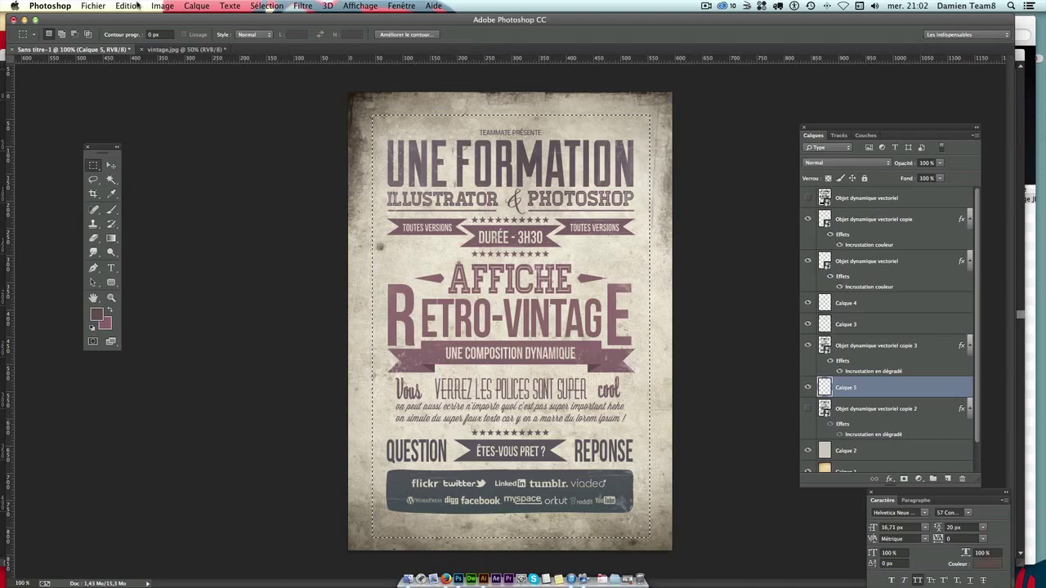
{"action": "key", "text": "shift+BackSpace"}
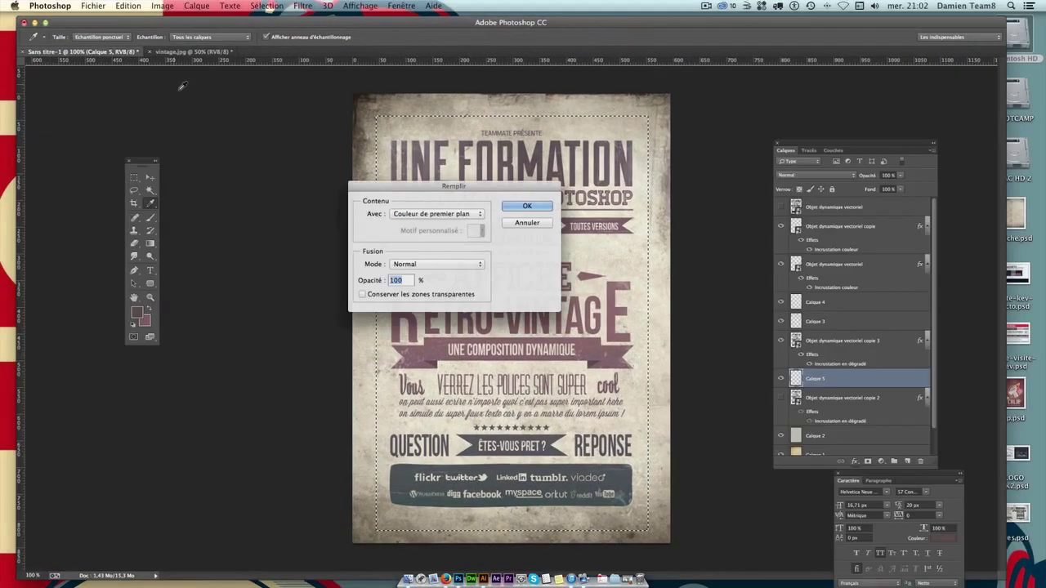
{"action": "key", "text": "Return"}
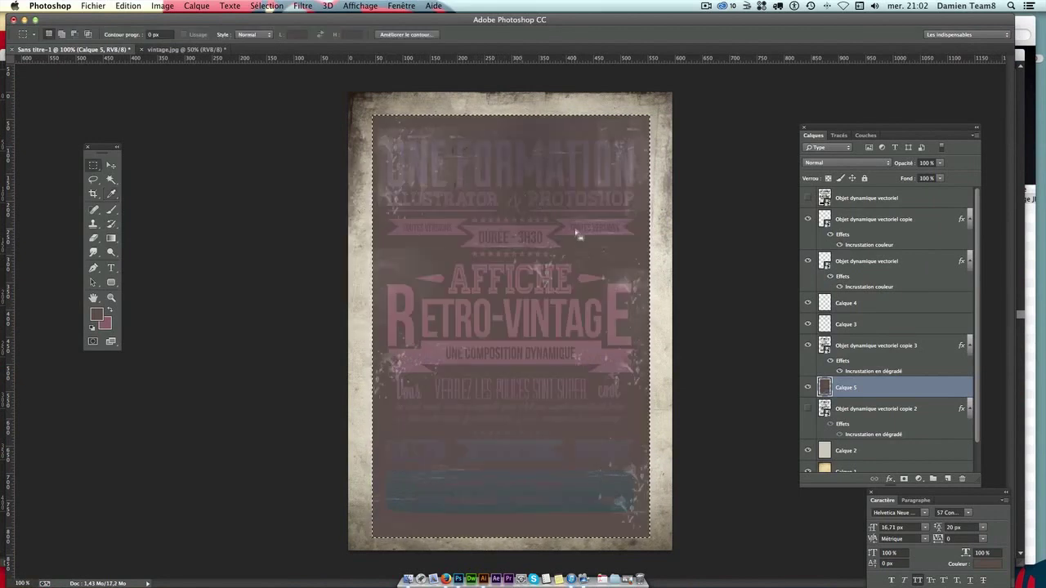
{"action": "key", "text": "ctrl+d"}
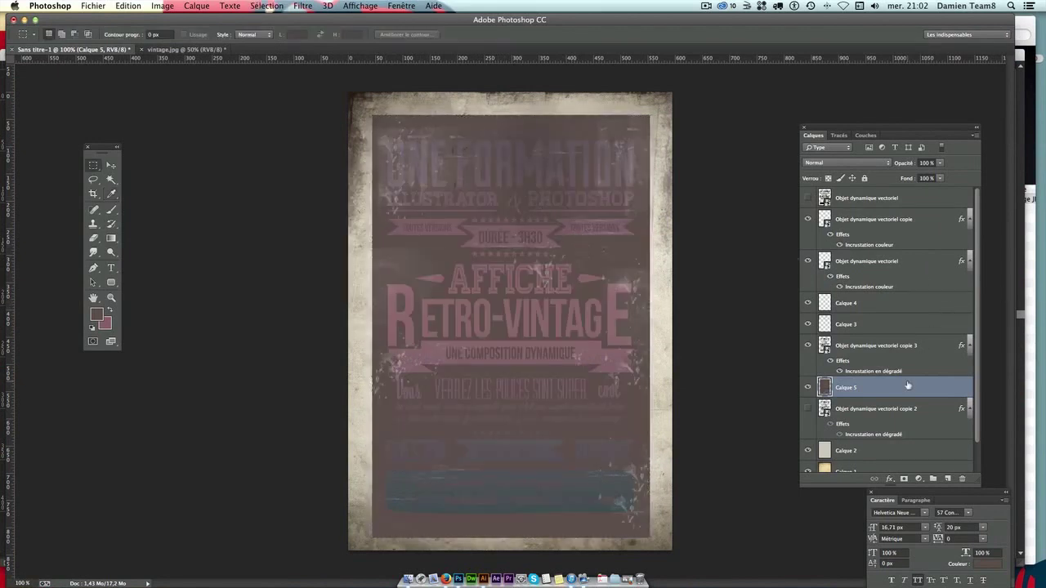
In the poster text's Gradient Overlay, delete the gradient's middle colour stop.
{"action": "left_click", "coordinate": [880, 346]}
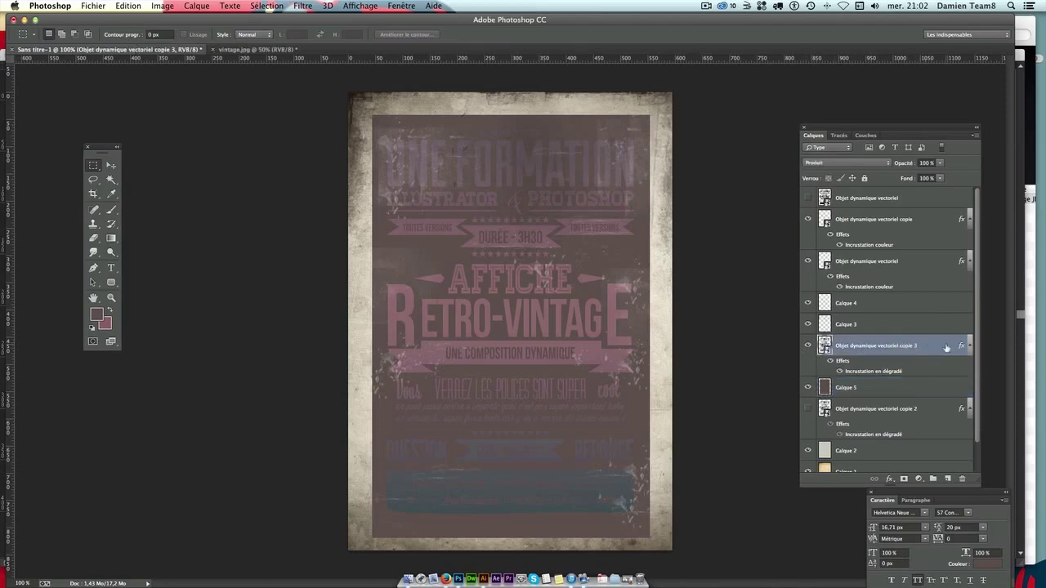
{"action": "double_click", "coordinate": [943, 350]}
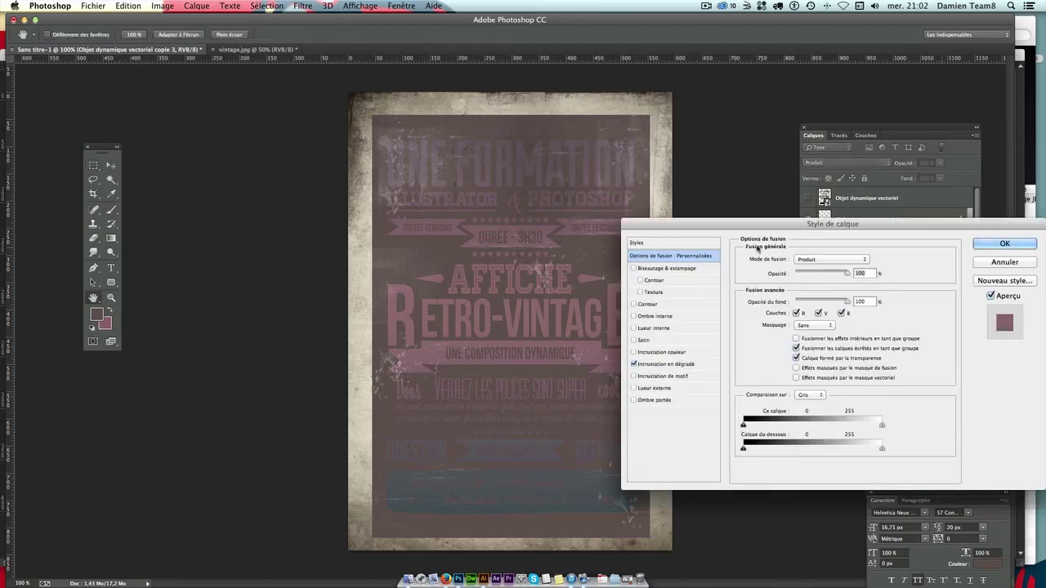
{"action": "left_click_drag", "start_coordinate": [750, 238], "coordinate": [787, 236]}
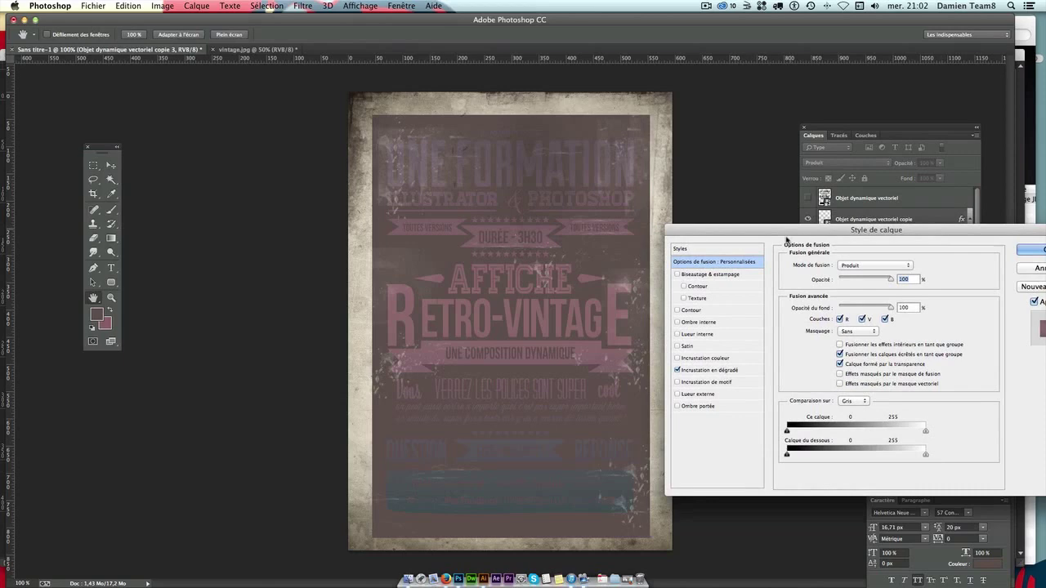
{"action": "left_click", "coordinate": [708, 370]}
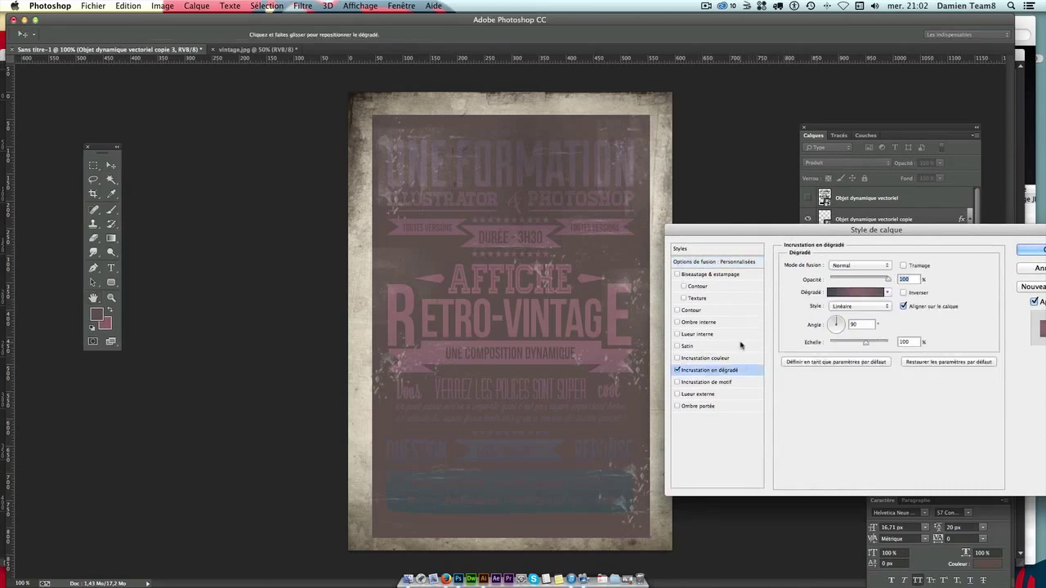
{"action": "left_click", "coordinate": [850, 293]}
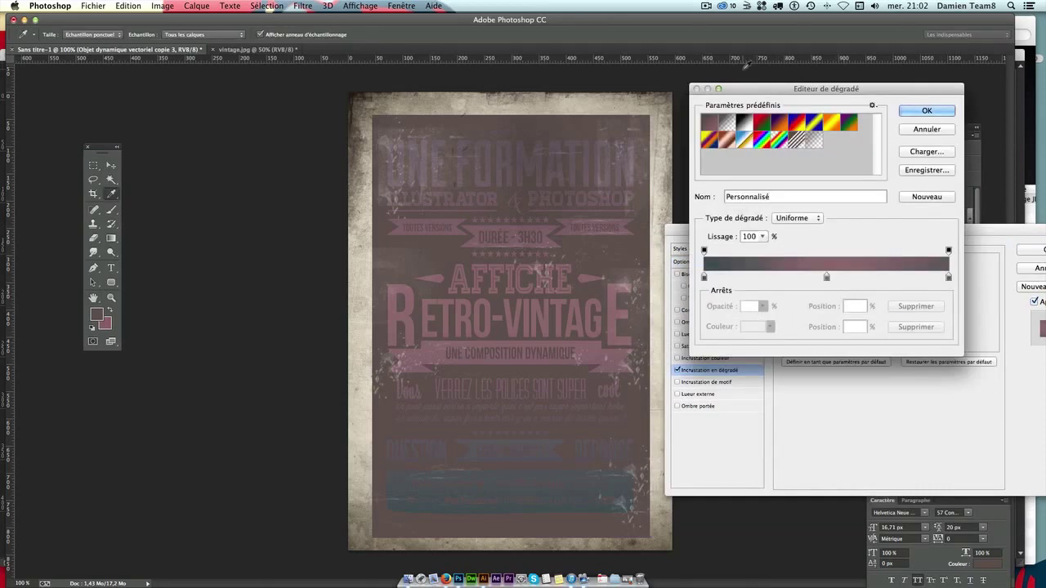
{"action": "left_click_drag", "start_coordinate": [765, 75], "coordinate": [794, 90]}
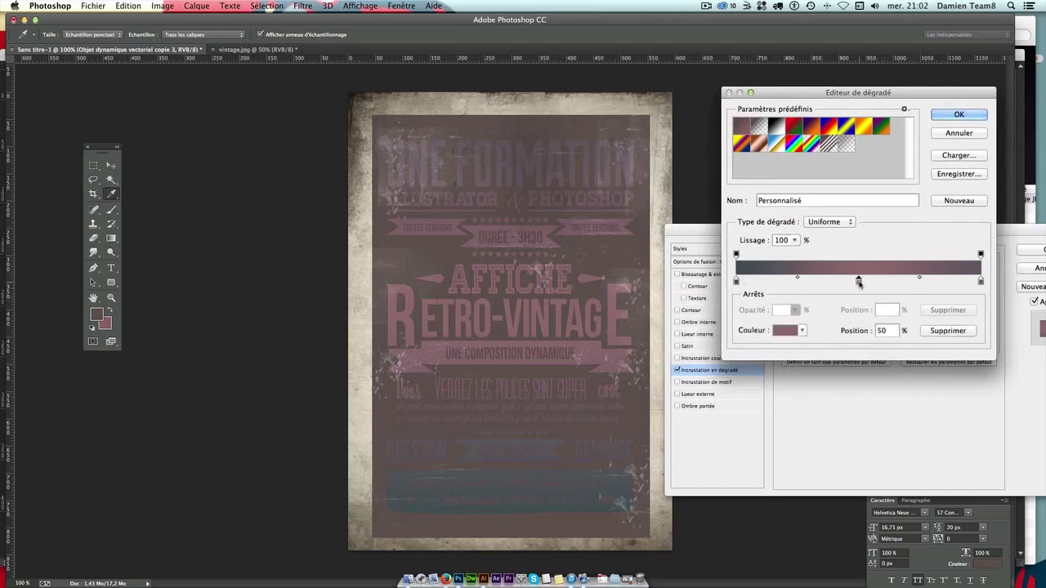
{"action": "left_click_drag", "start_coordinate": [859, 282], "coordinate": [860, 341]}
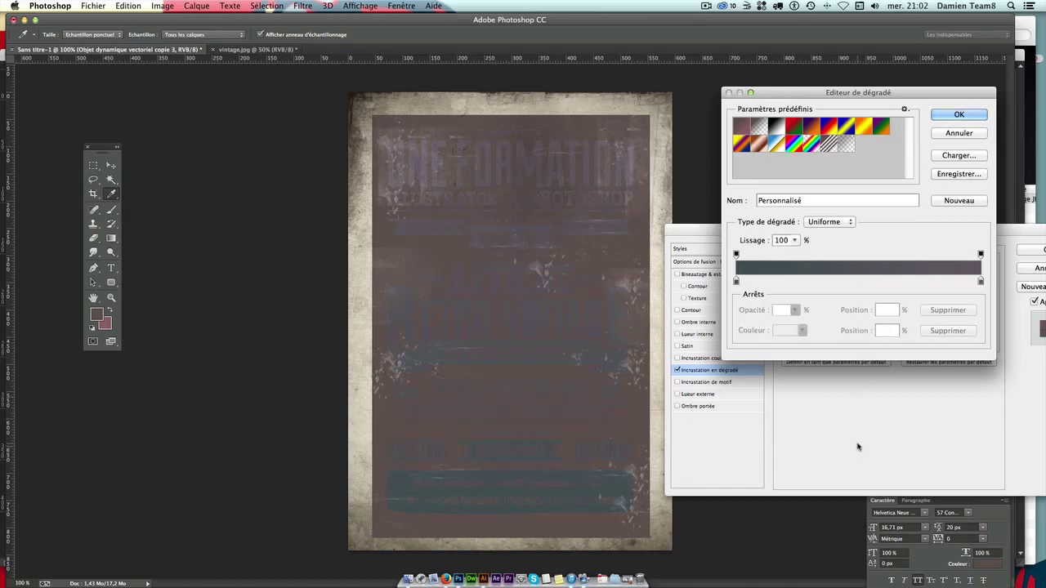
Set the text gradient stops to beige e2d9c7 and light grey e5e5e5.
{"action": "left_click", "coordinate": [736, 281]}
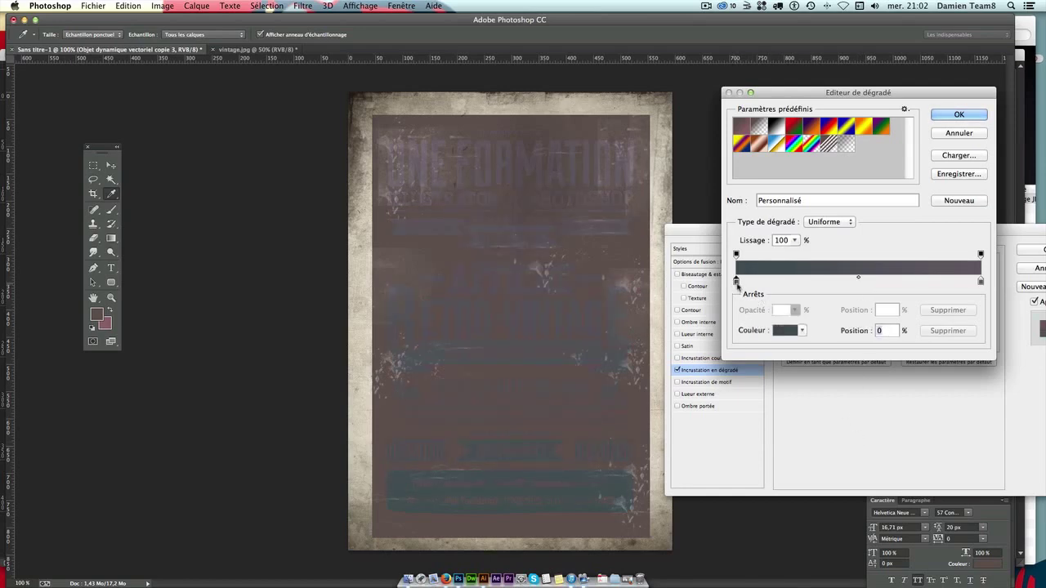
{"action": "double_click", "coordinate": [736, 282]}
{"action": "left_click", "coordinate": [660, 251]}
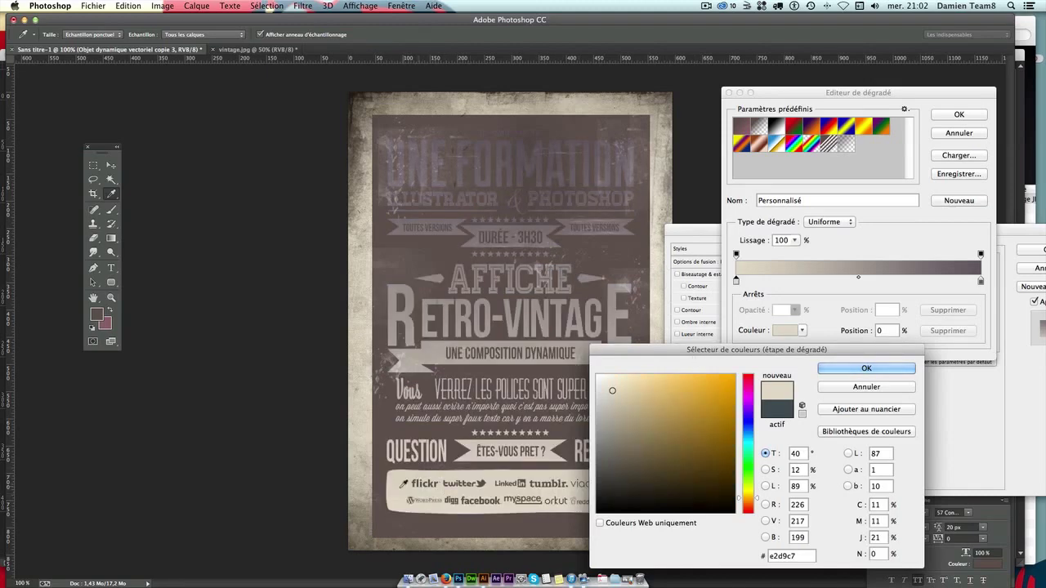
{"action": "key", "text": "Return"}
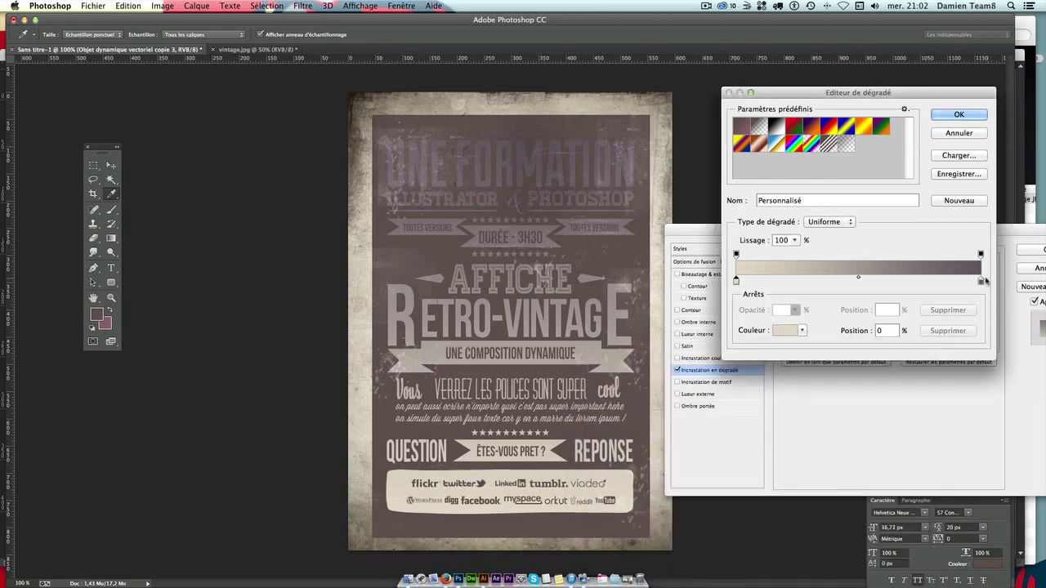
{"action": "double_click", "coordinate": [981, 281]}
{"action": "mouse_move", "coordinate": [574, 219]}
{"action": "left_mouse_down"}
{"action": "mouse_move", "coordinate": [582, 408]}
{"action": "mouse_move", "coordinate": [598, 389]}
{"action": "left_mouse_up"}
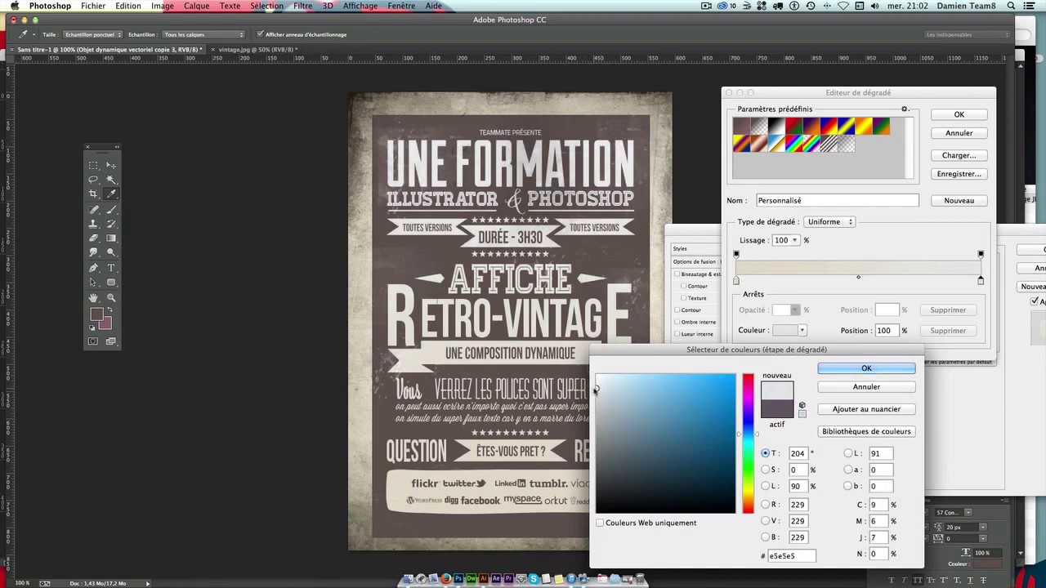
{"action": "key", "text": "Return"}
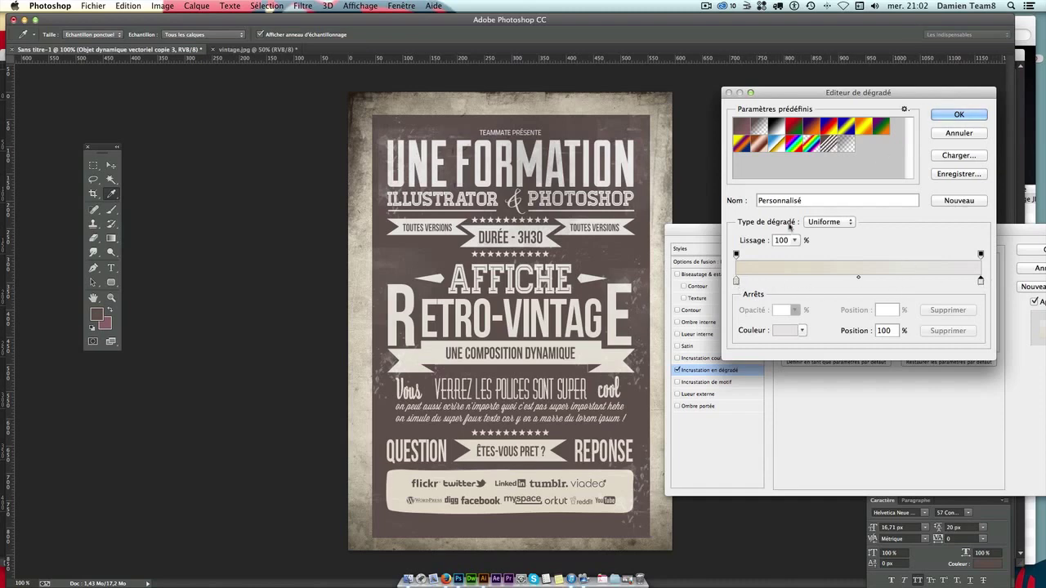
{"action": "left_click", "coordinate": [956, 119]}
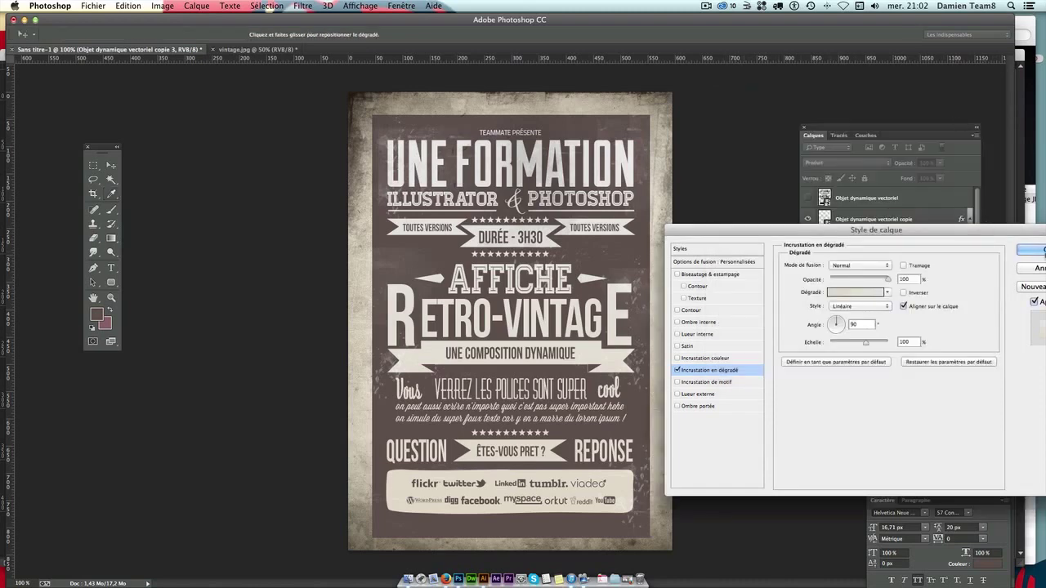
Confirm the text style and set the dark Calque 5 panel layer to Produit blend mode.
{"action": "left_click", "coordinate": [1031, 250]}
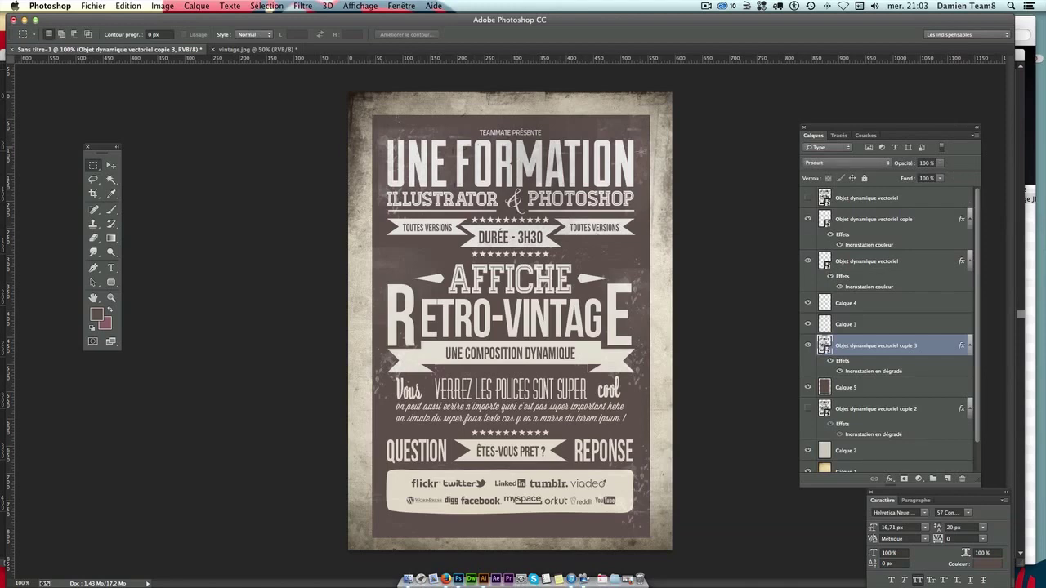
{"action": "left_click", "coordinate": [115, 166]}
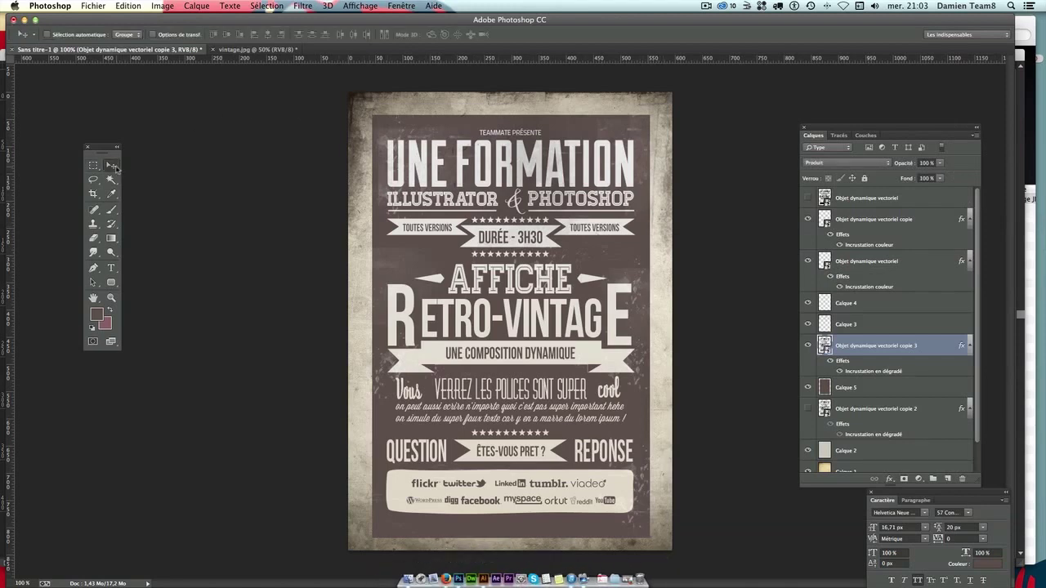
{"action": "left_click", "coordinate": [817, 388]}
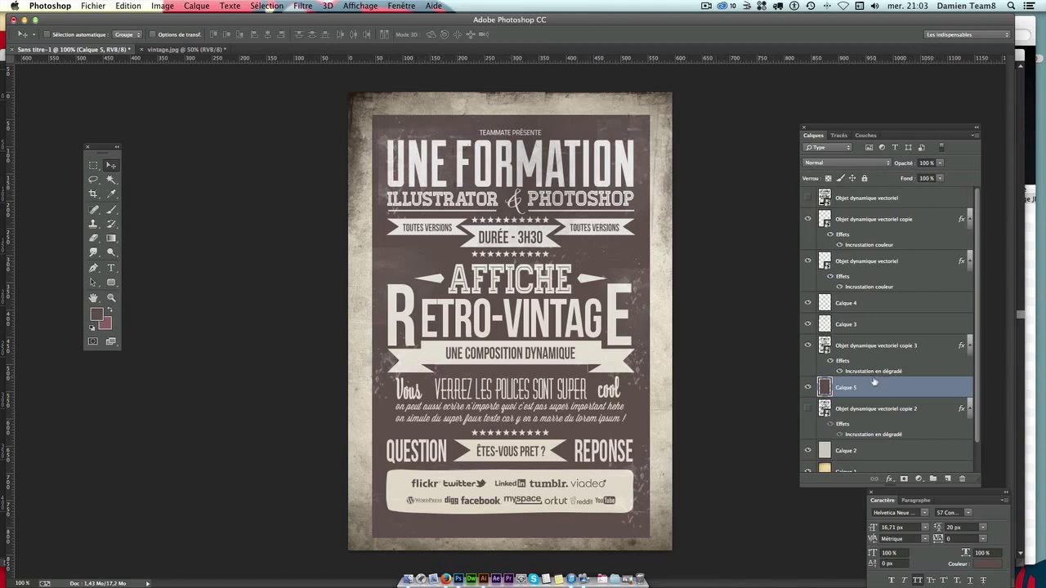
{"action": "left_click", "coordinate": [822, 165]}
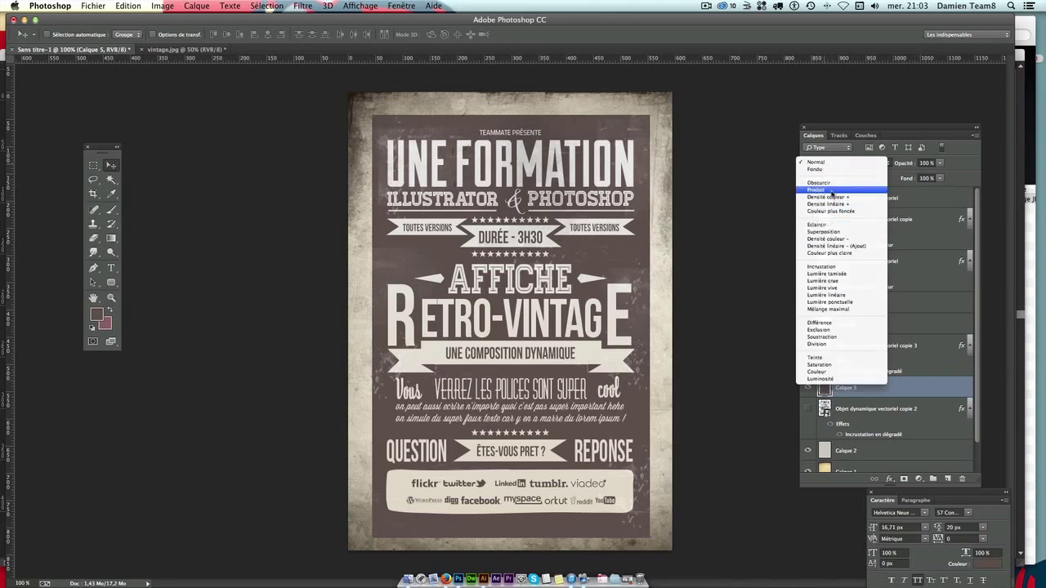
{"action": "left_click", "coordinate": [832, 189]}
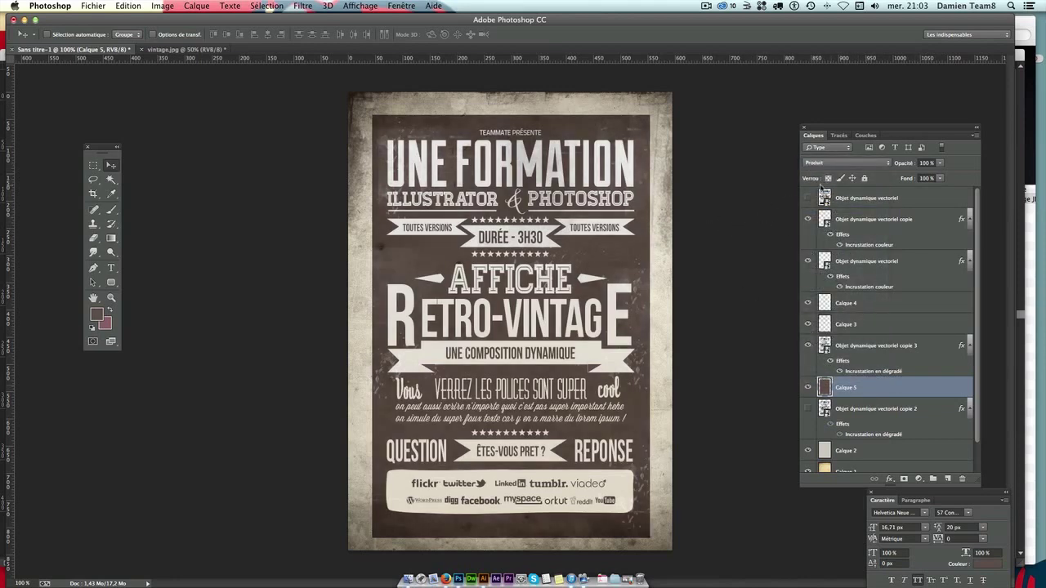
{"action": "left_click", "coordinate": [834, 162]}
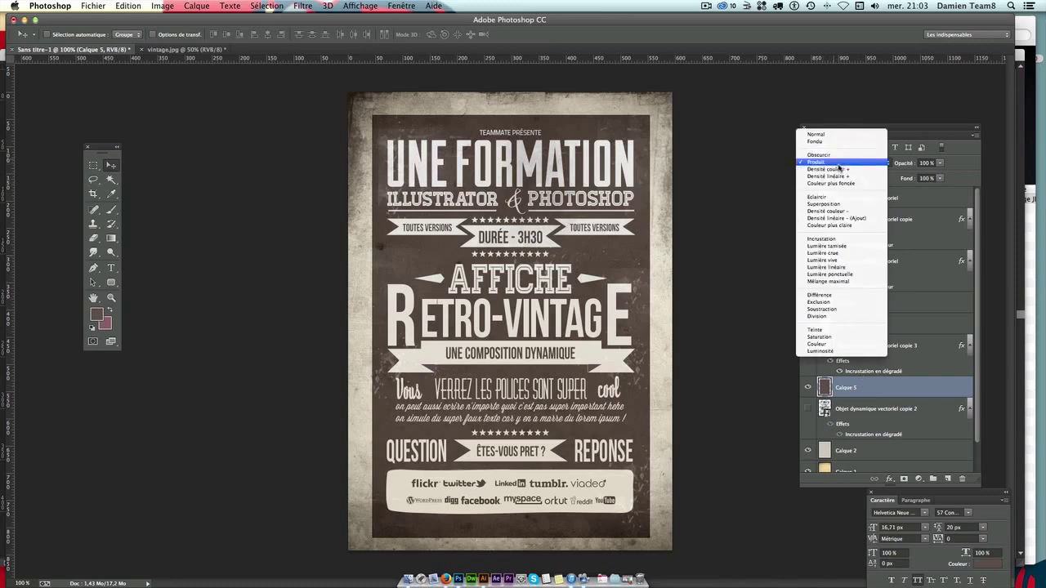
{"action": "left_click", "coordinate": [834, 163]}
Stamp grunge texture on the panel's top-left corner with 332 px and 312 px brushes, undoing stray stamps.
{"action": "left_click", "coordinate": [111, 214]}
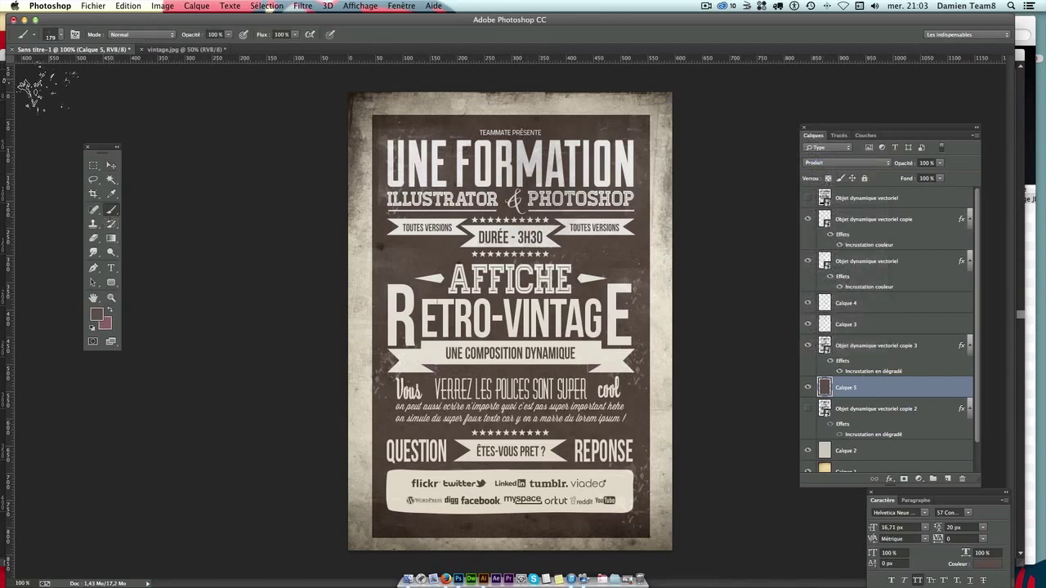
{"action": "left_click", "coordinate": [55, 36]}
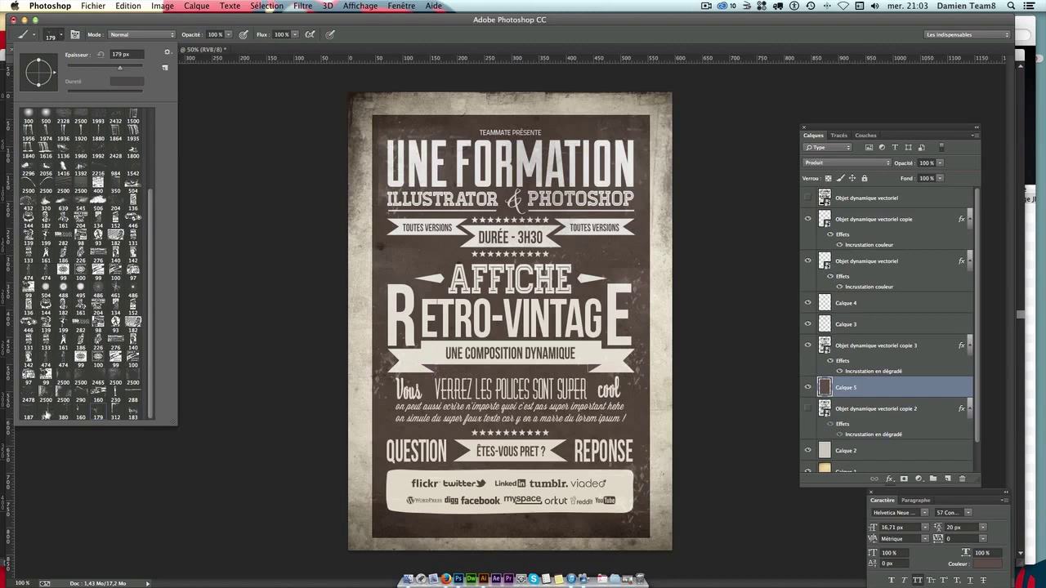
{"action": "left_click", "coordinate": [47, 415]}
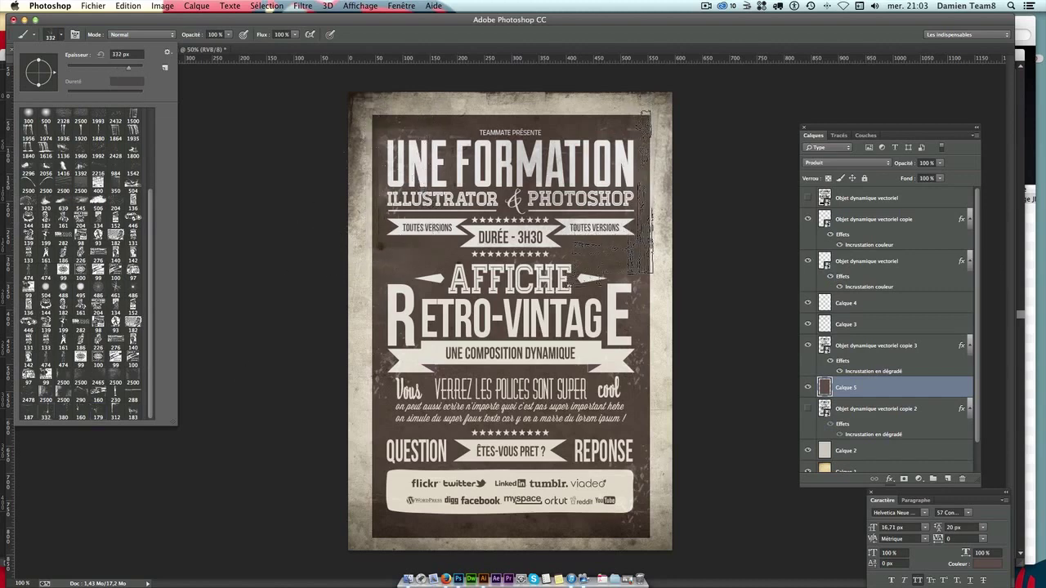
{"action": "key", "text": "Return"}
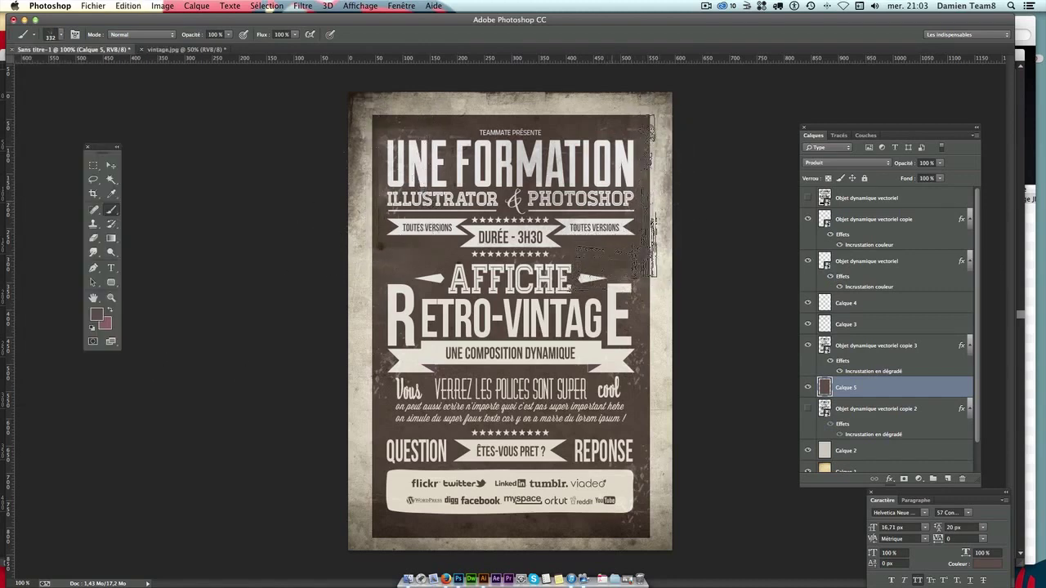
{"action": "key", "text": "ctrl+z"}
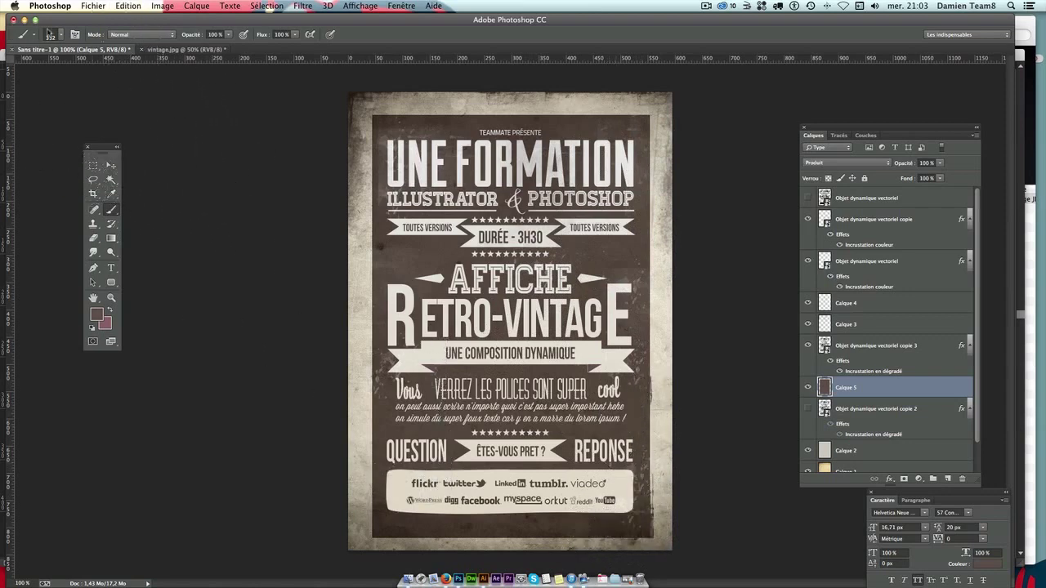
{"action": "left_click", "coordinate": [49, 34]}
{"action": "left_click", "coordinate": [115, 411]}
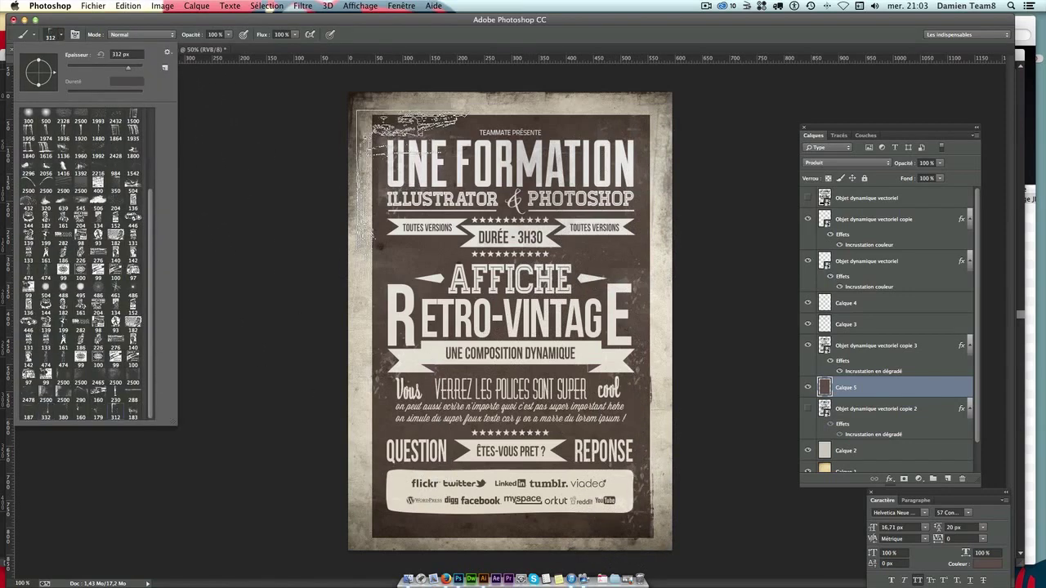
{"action": "left_click", "coordinate": [426, 183]}
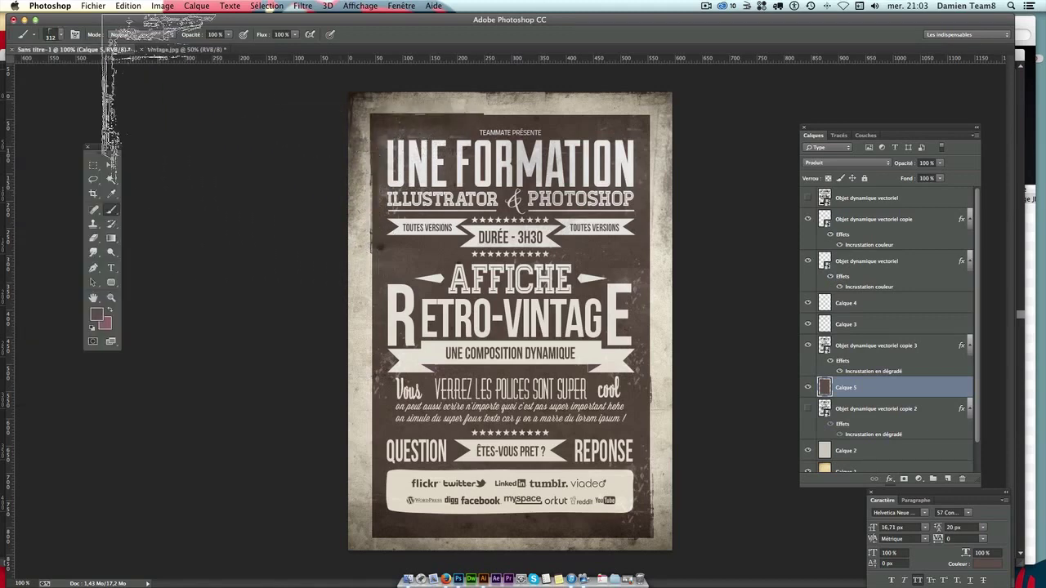
{"action": "left_click", "coordinate": [56, 33]}
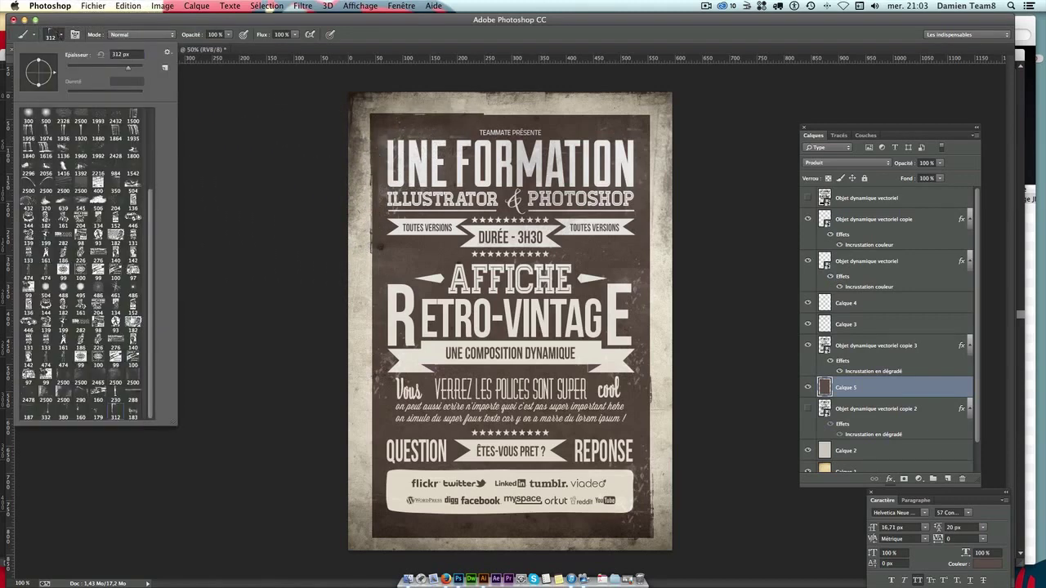
{"action": "left_click", "coordinate": [45, 415]}
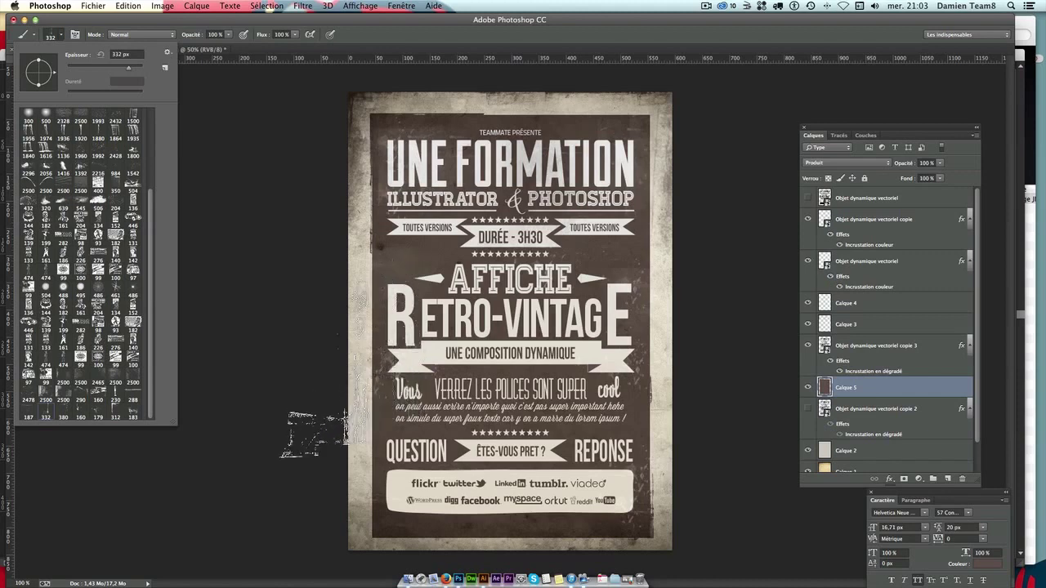
{"action": "key", "text": "Return"}
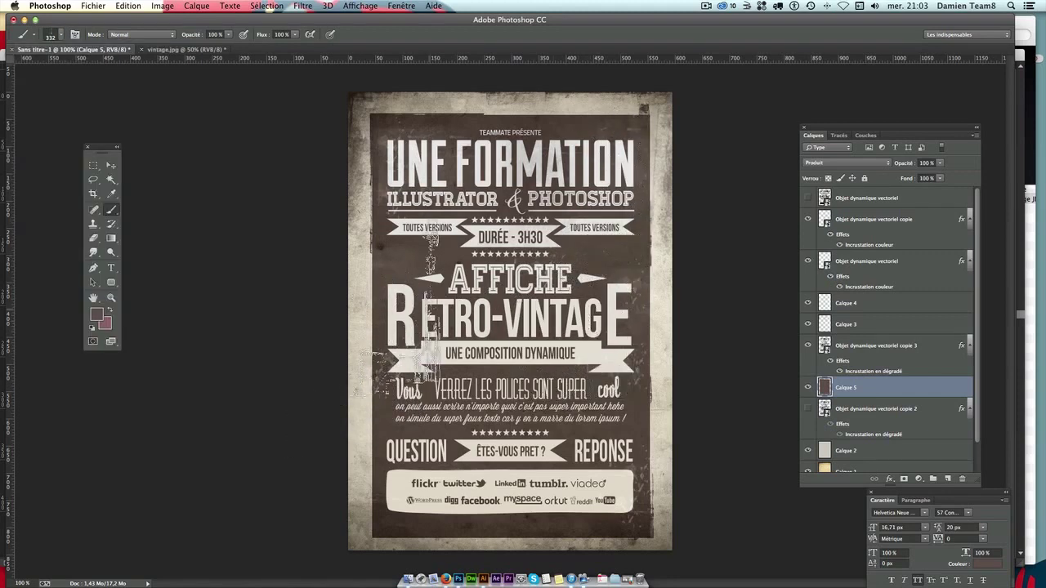
Resize the grunge brush, trying 89 px before settling on 191 px.
{"action": "left_click", "coordinate": [50, 38]}
{"action": "type", "text": "160"}
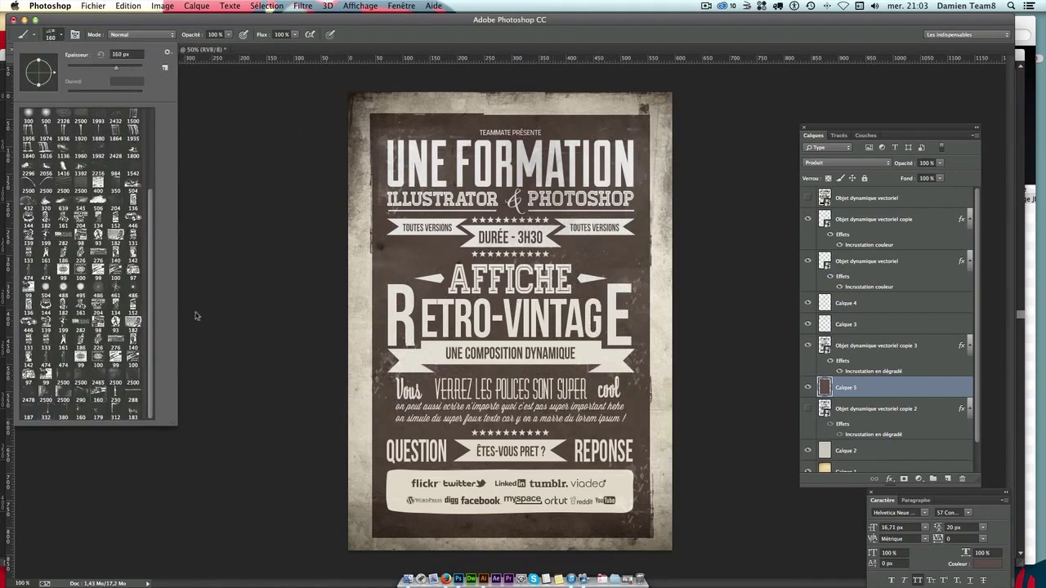
{"action": "key", "text": "Return"}
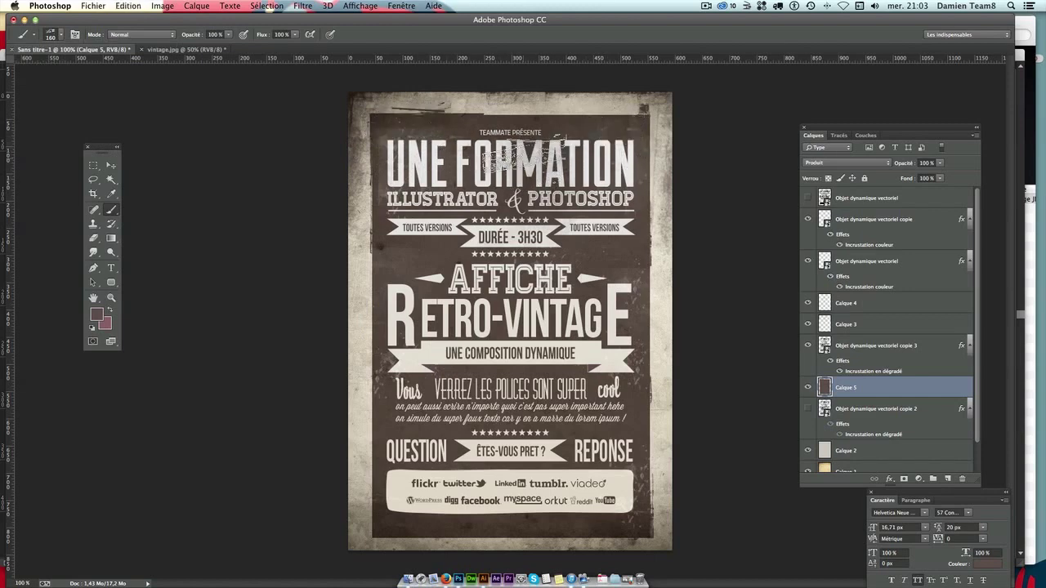
{"action": "left_click", "coordinate": [59, 37]}
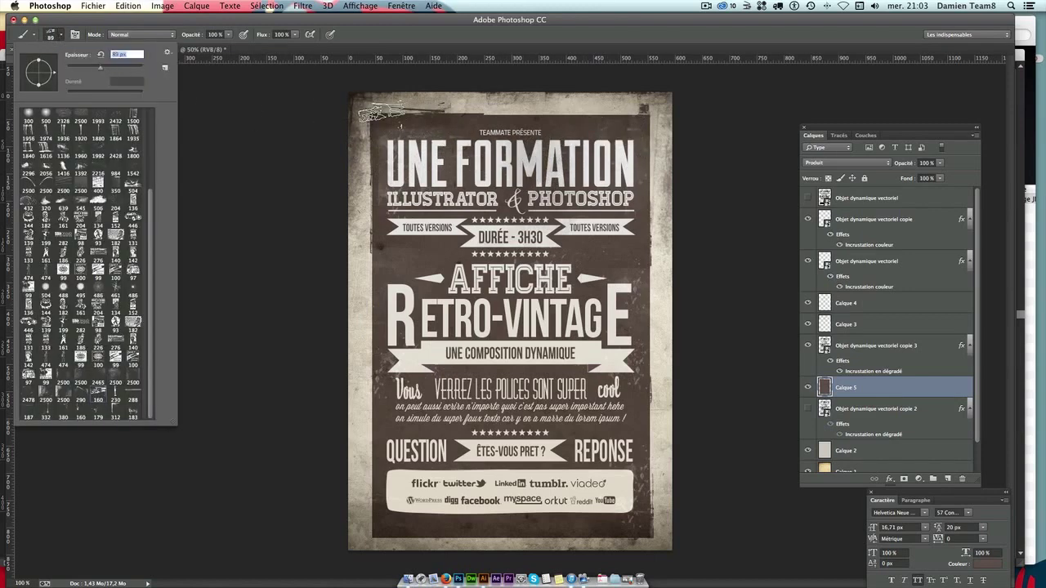
{"action": "left_click", "coordinate": [390, 555]}
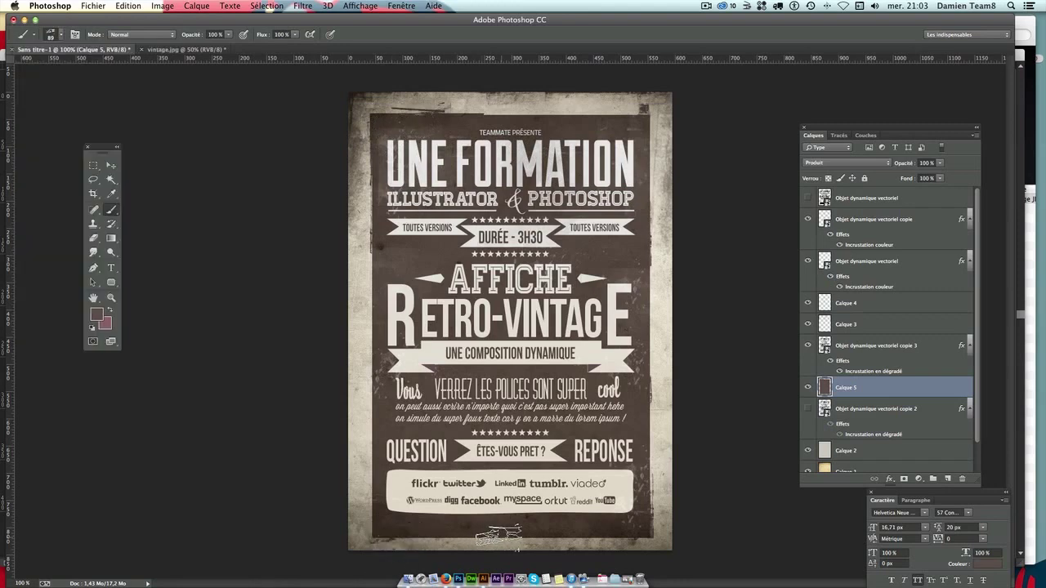
{"action": "left_click", "coordinate": [61, 35]}
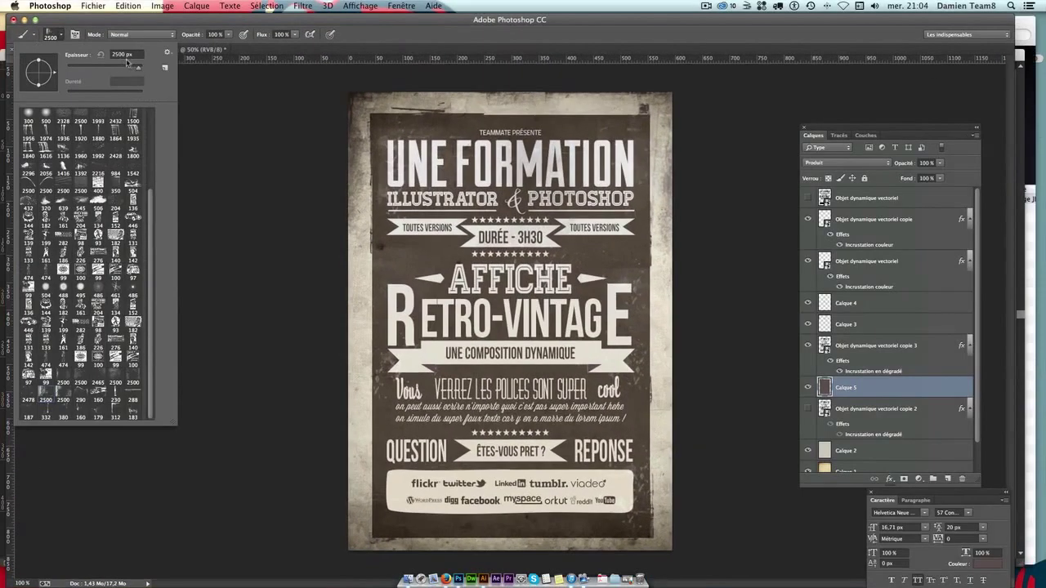
{"action": "left_click", "coordinate": [123, 70]}
{"action": "key", "text": "Return"}
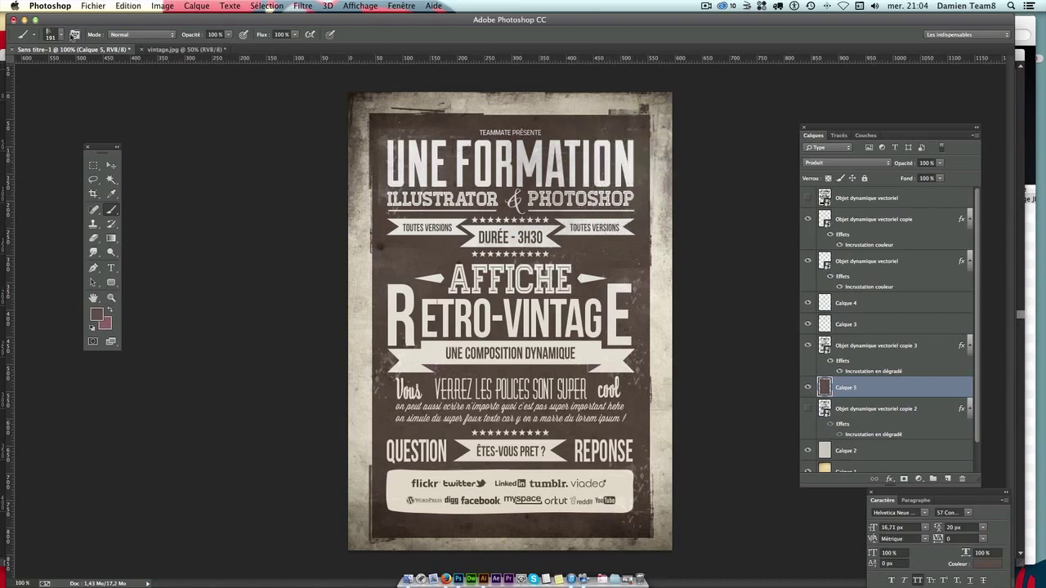
Stamp the panel edges with 288 px and 230 px grunge tips, then add a layer mask to Calque 5.
{"action": "left_click", "coordinate": [60, 35]}
{"action": "left_click", "coordinate": [133, 394]}
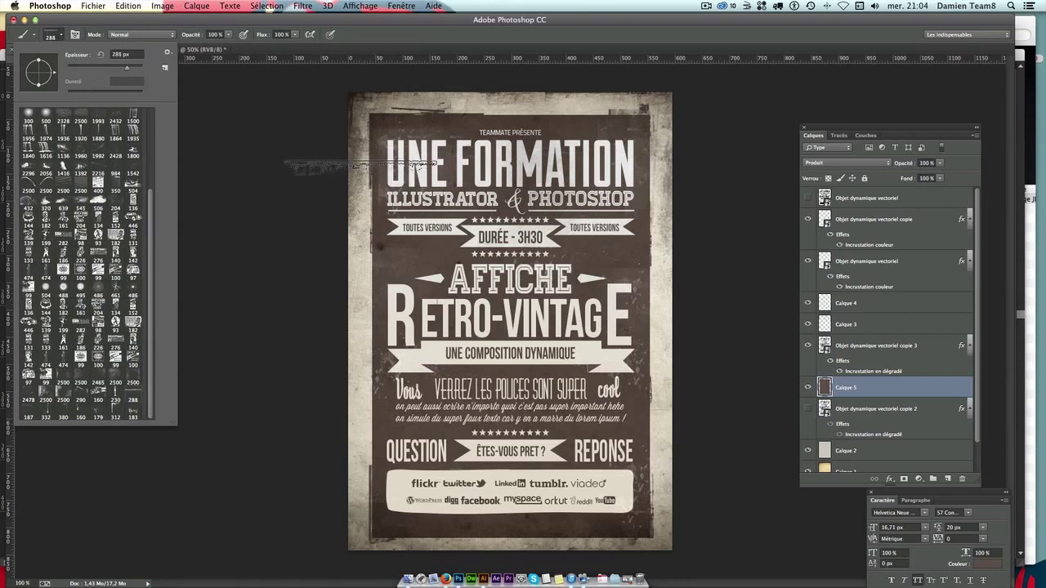
{"action": "key", "text": "Return"}
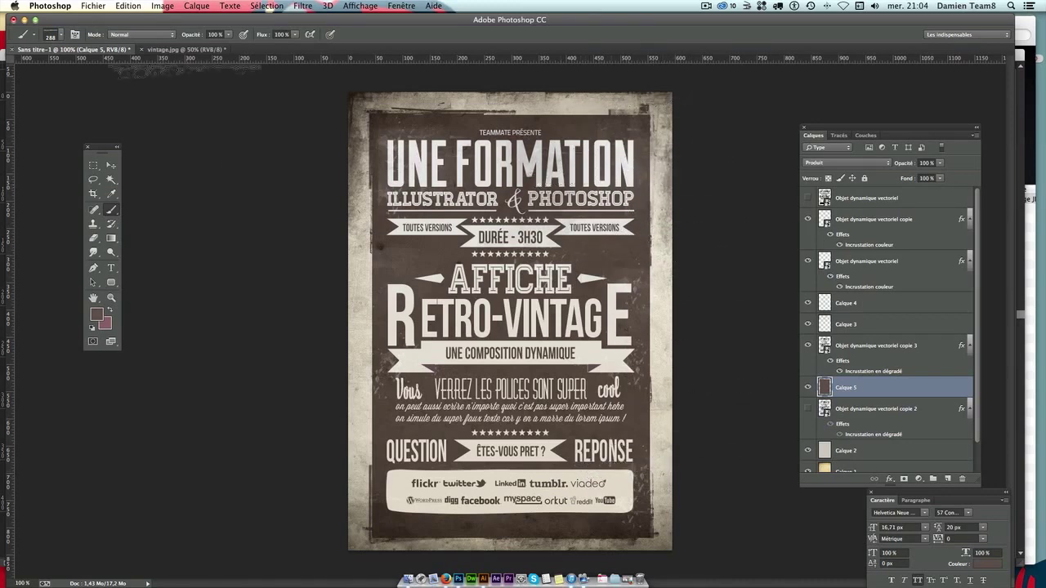
{"action": "left_click", "coordinate": [58, 38]}
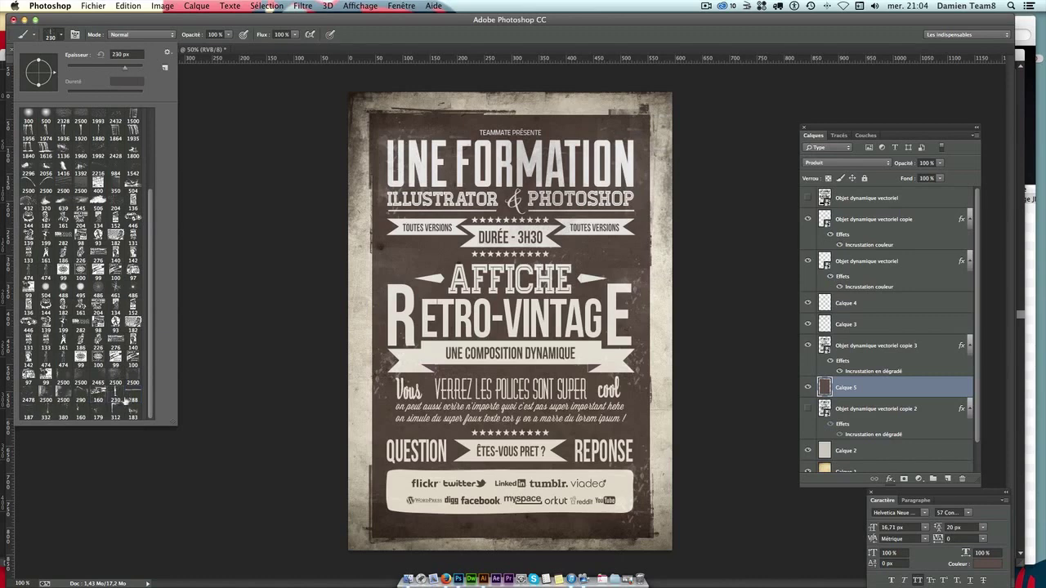
{"action": "left_click", "coordinate": [650, 163]}
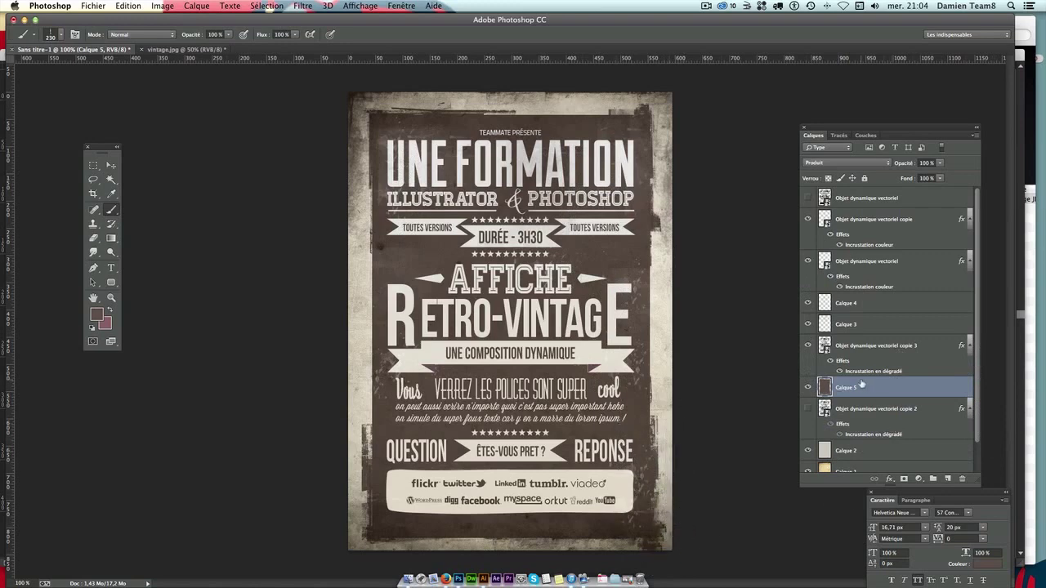
{"action": "left_click", "coordinate": [904, 479]}
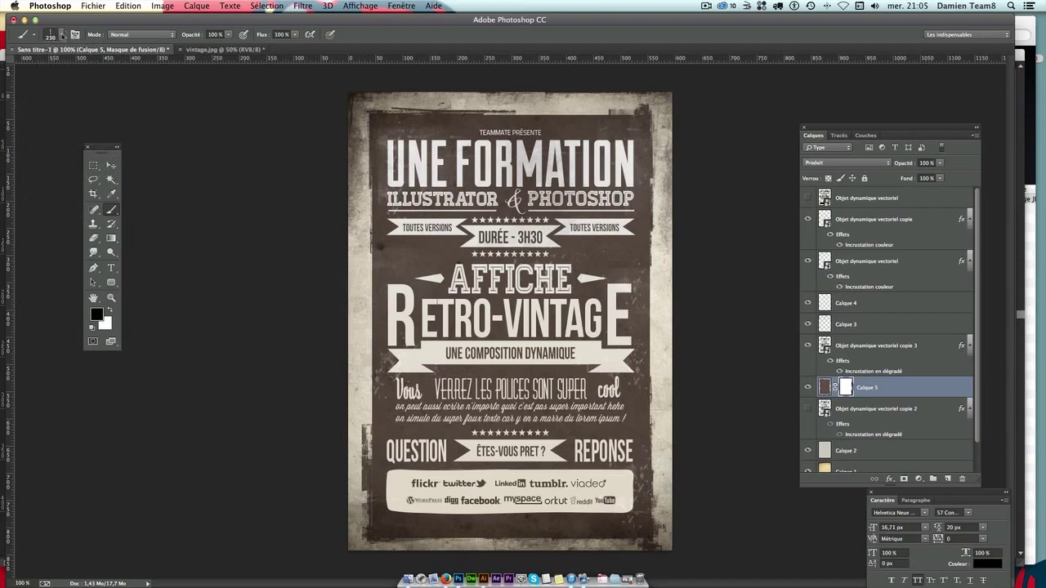
Paint black 183 px and 332 px grunge stamps into Calque 5's mask along the upper-left edge.
{"action": "left_click", "coordinate": [60, 35]}
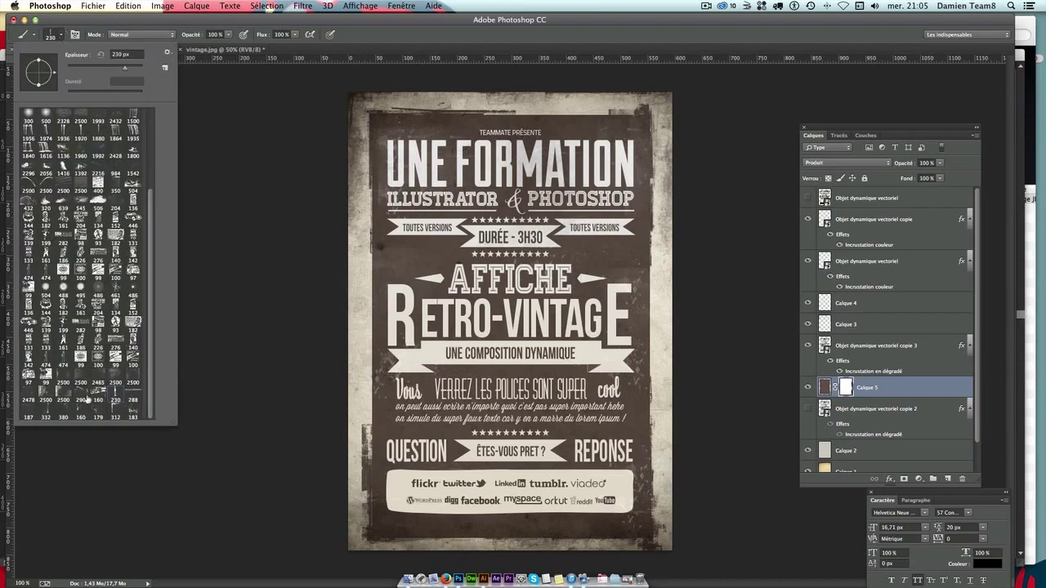
{"action": "left_click", "coordinate": [132, 415]}
{"action": "key", "text": "Return"}
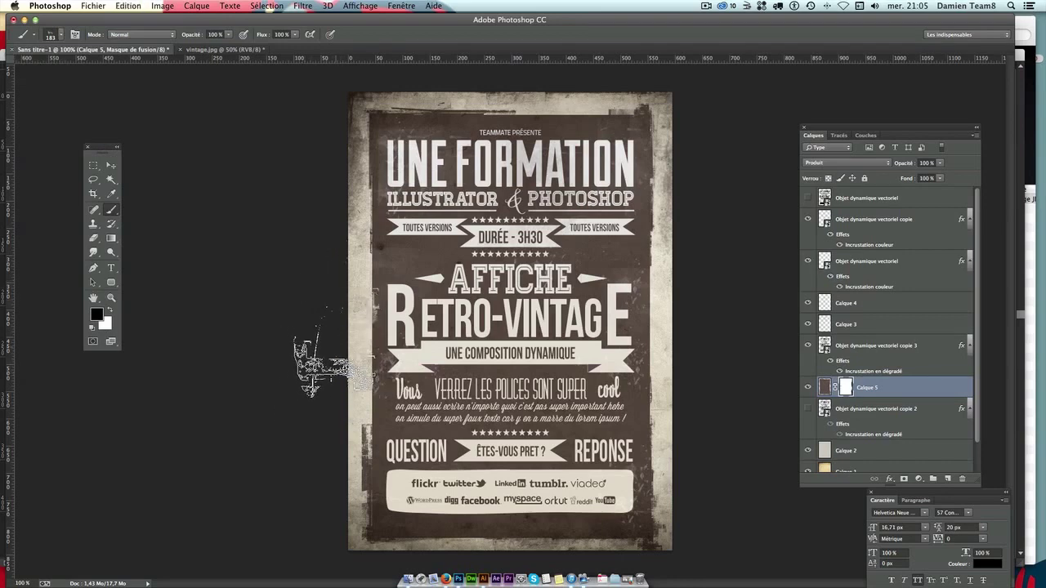
{"action": "left_click", "coordinate": [50, 36]}
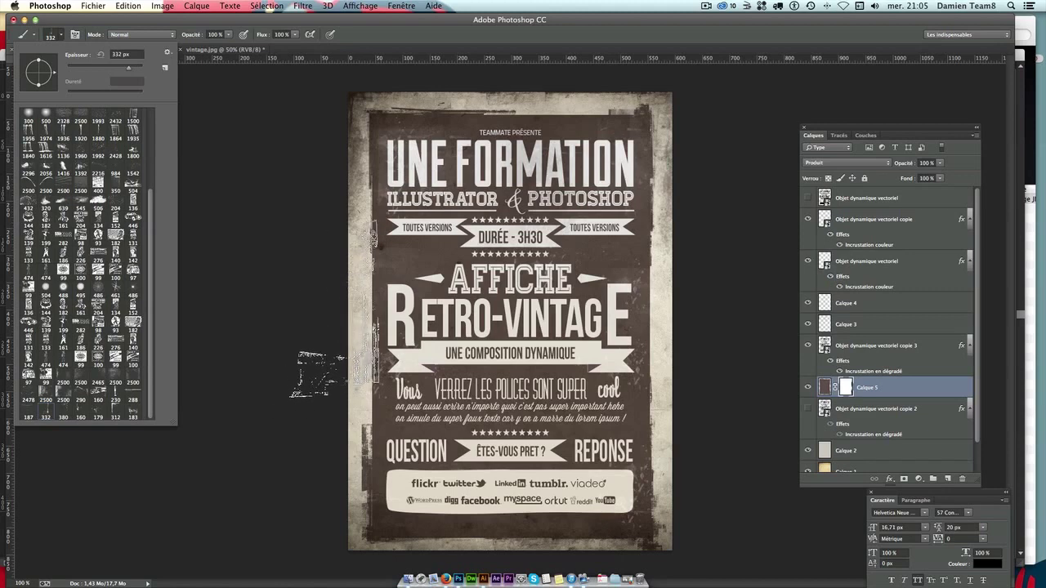
{"action": "key", "text": "Return"}
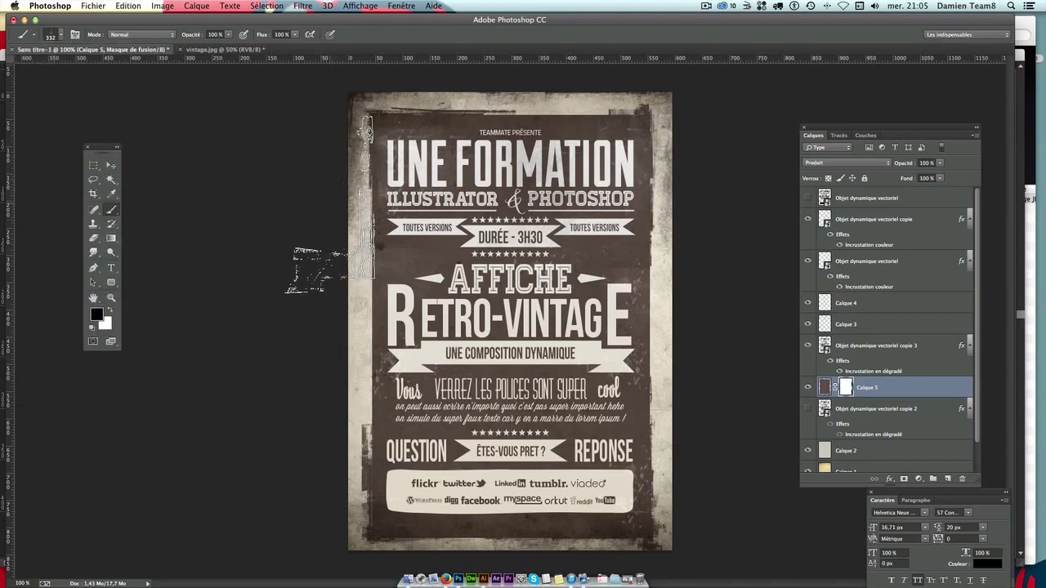
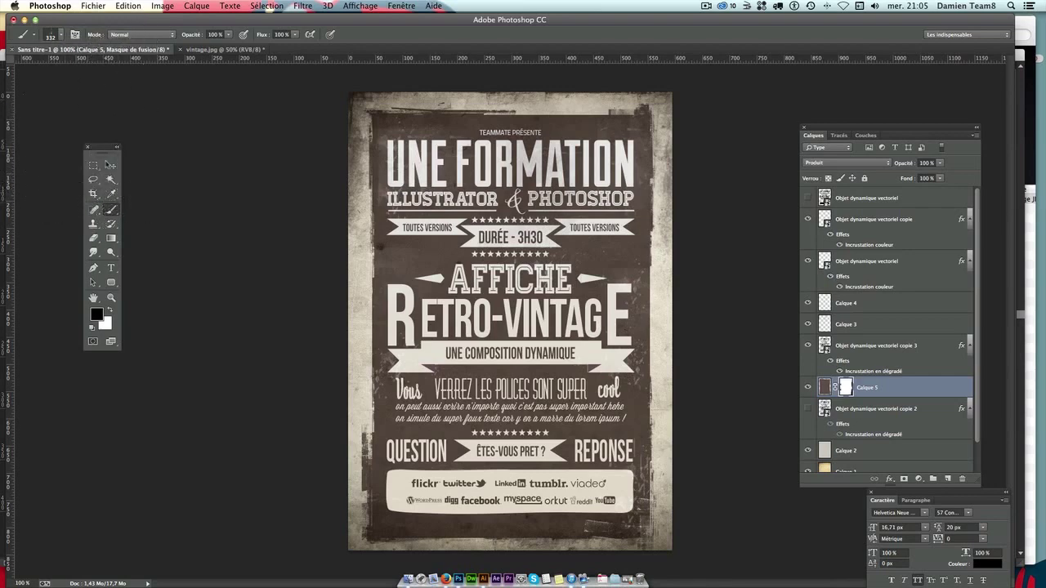
Add a new empty layer above Calque 5 and set the foreground colour to dark brown.
{"action": "left_click", "coordinate": [111, 165]}
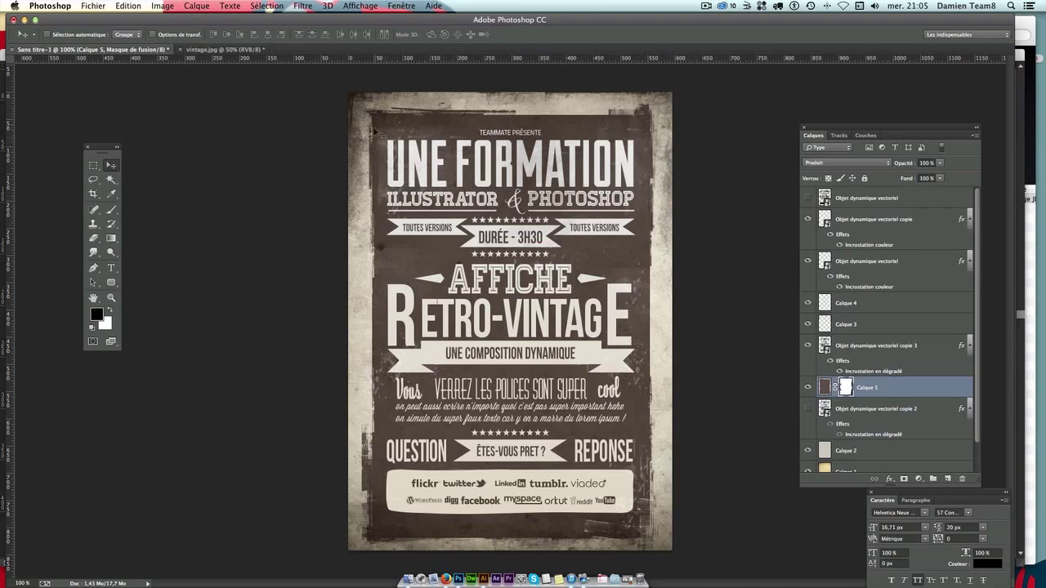
{"action": "left_click", "coordinate": [948, 478]}
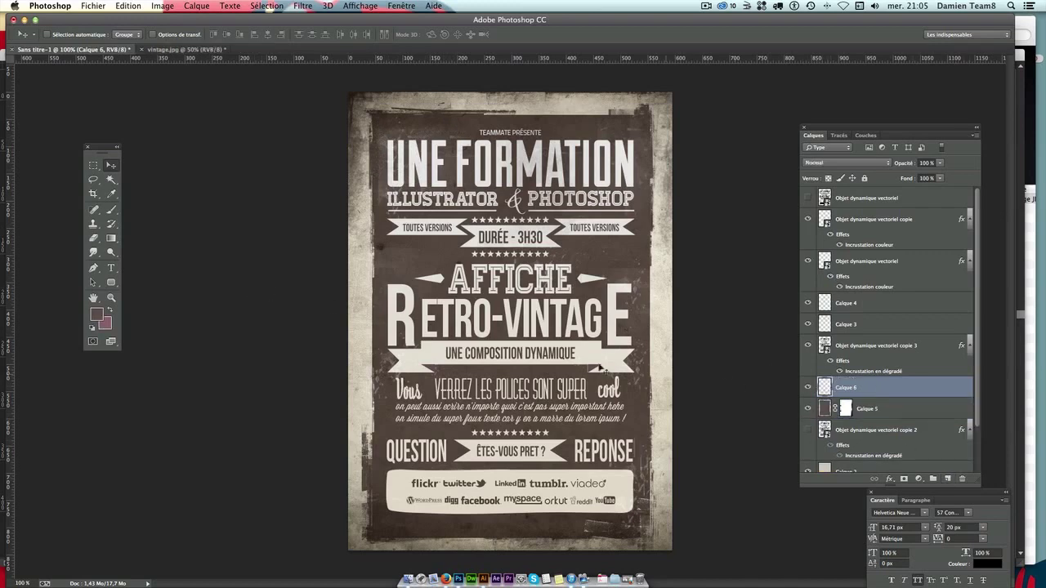
{"action": "left_click", "coordinate": [95, 315]}
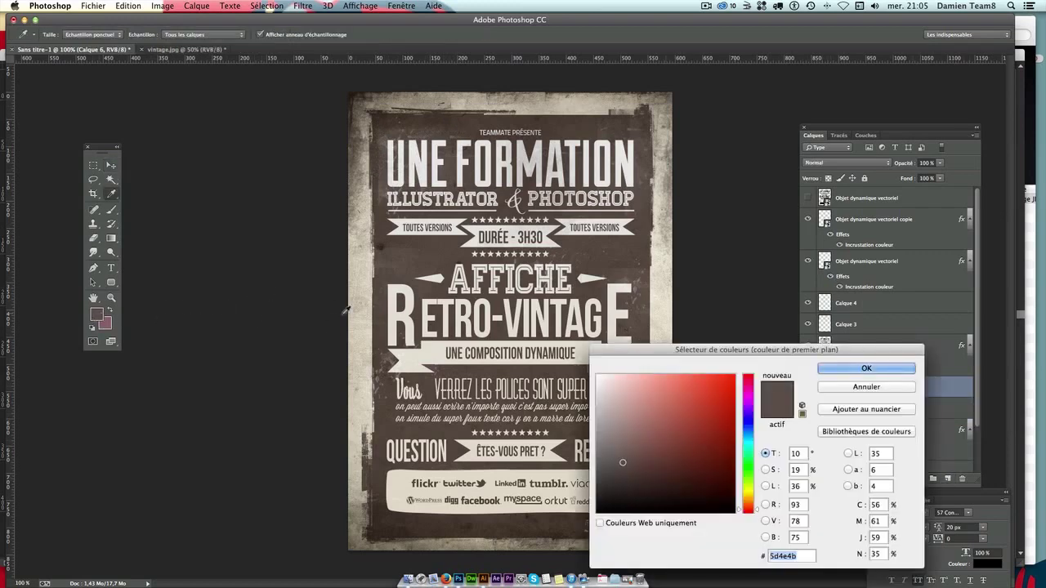
{"action": "left_click", "coordinate": [625, 472]}
{"action": "key", "text": "Return"}
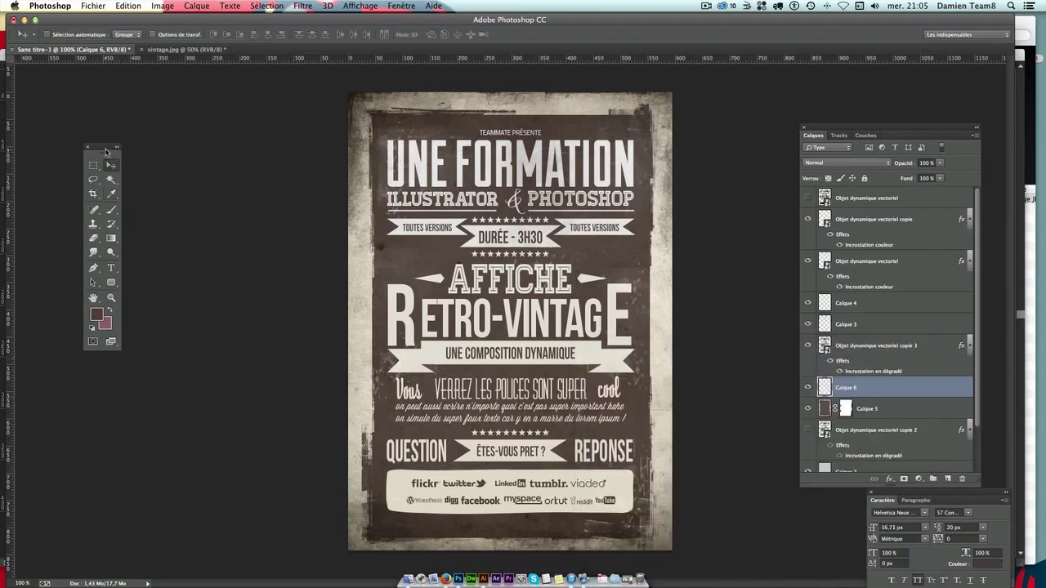
Set the new layer's blend mode to Produit and load a 288 px grunge brush.
{"action": "left_click", "coordinate": [109, 208]}
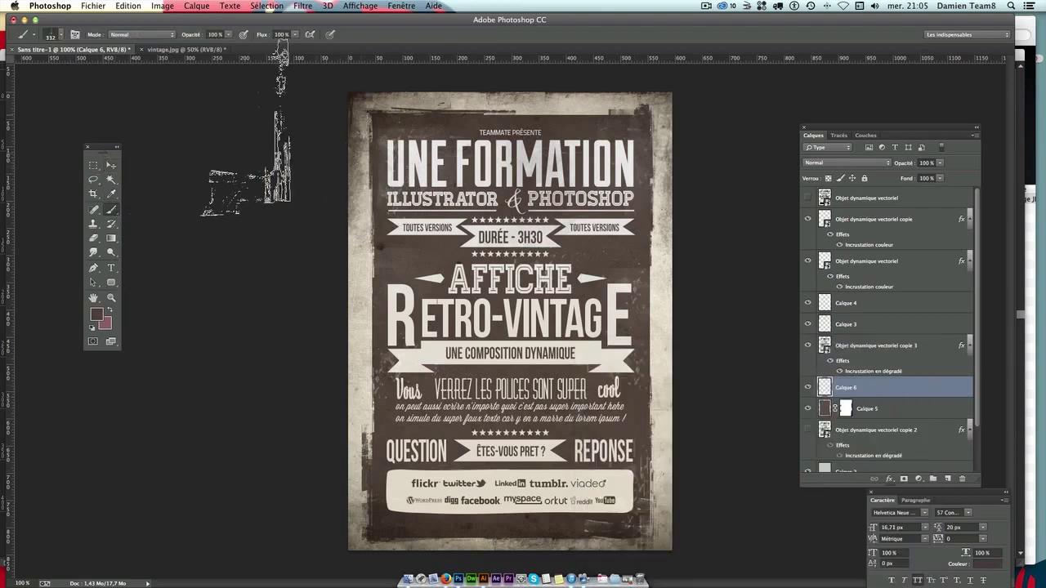
{"action": "left_click", "coordinate": [34, 34]}
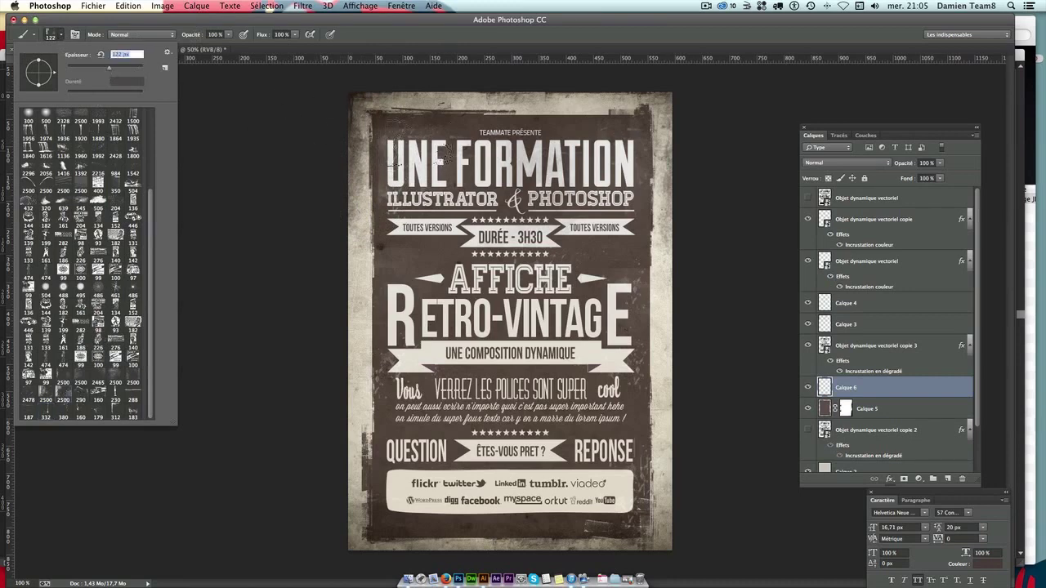
{"action": "key", "text": "Return"}
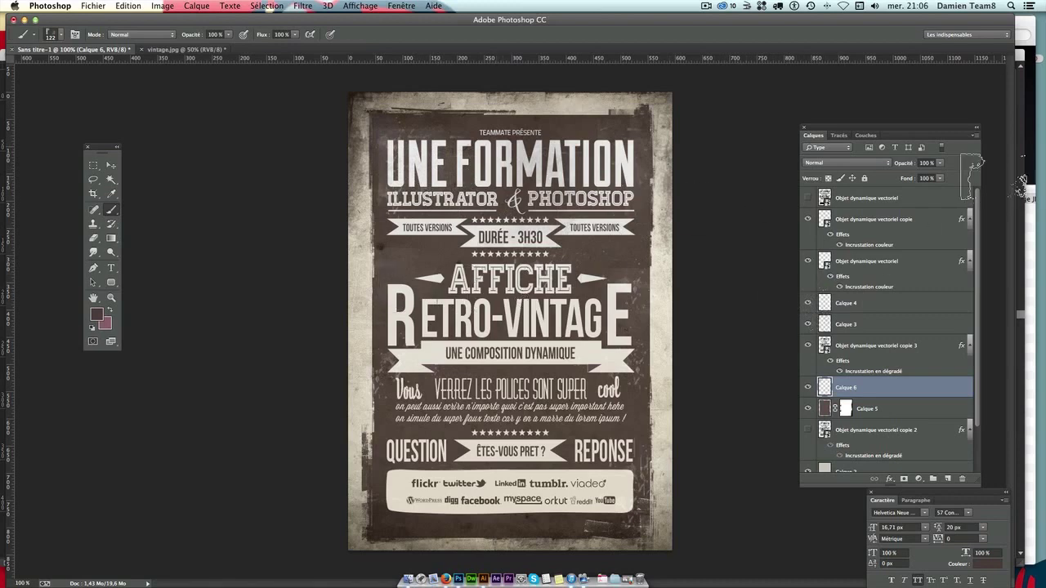
{"action": "left_click", "coordinate": [854, 162]}
{"action": "left_click", "coordinate": [817, 190]}
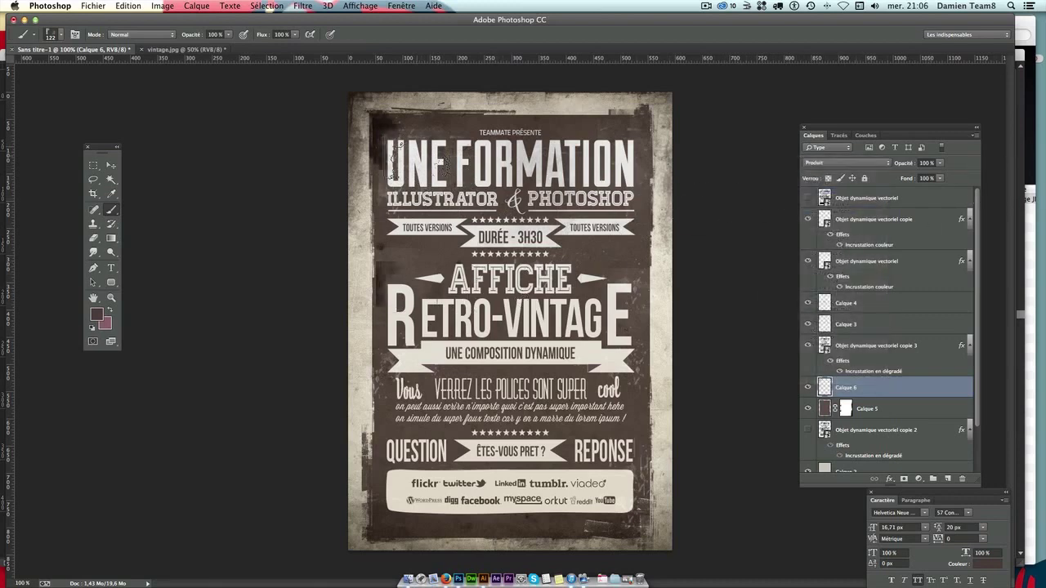
{"action": "left_click", "coordinate": [62, 39]}
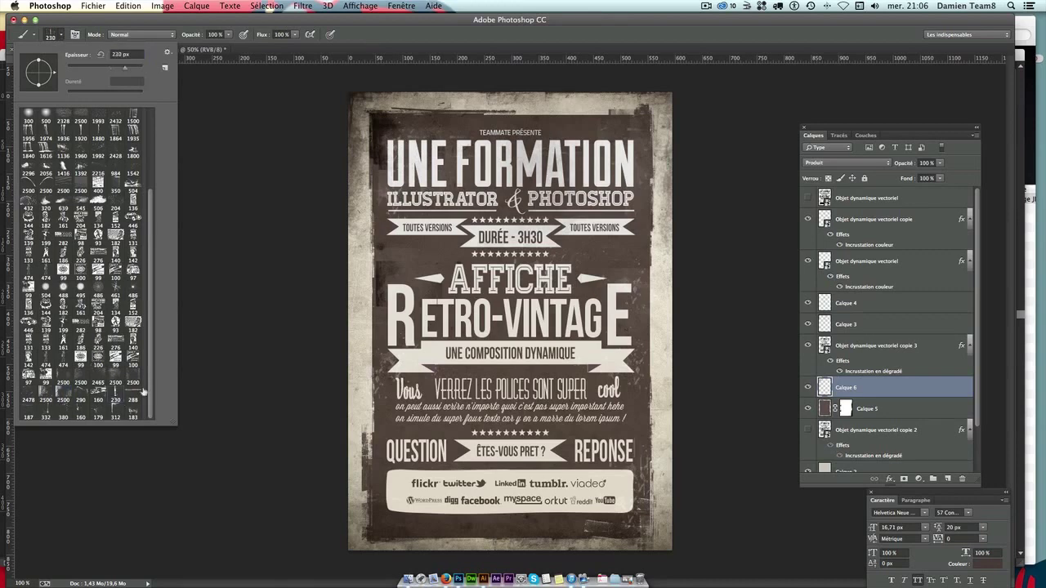
{"action": "key", "text": "Return"}
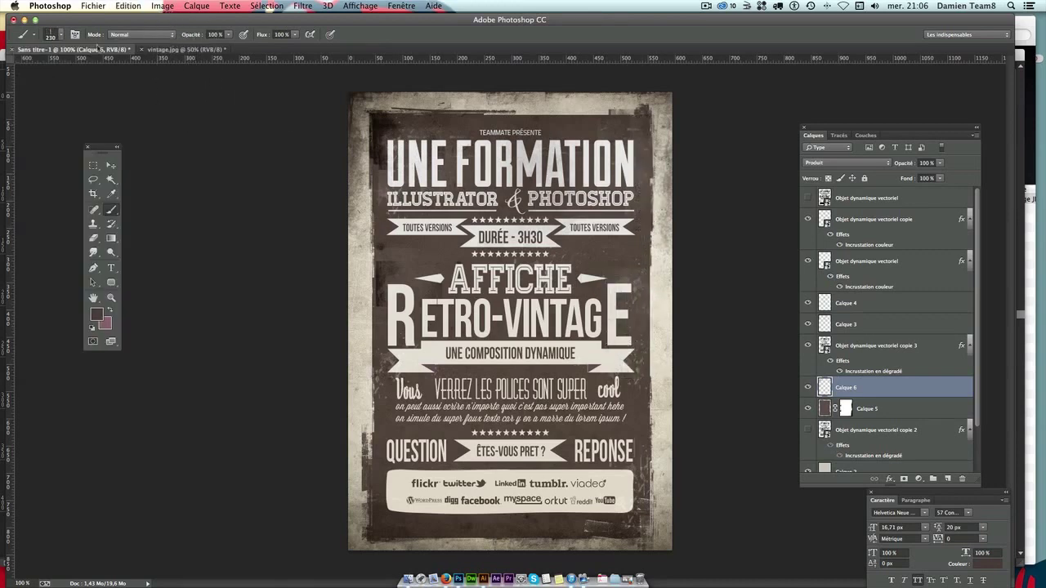
{"action": "left_click", "coordinate": [54, 39]}
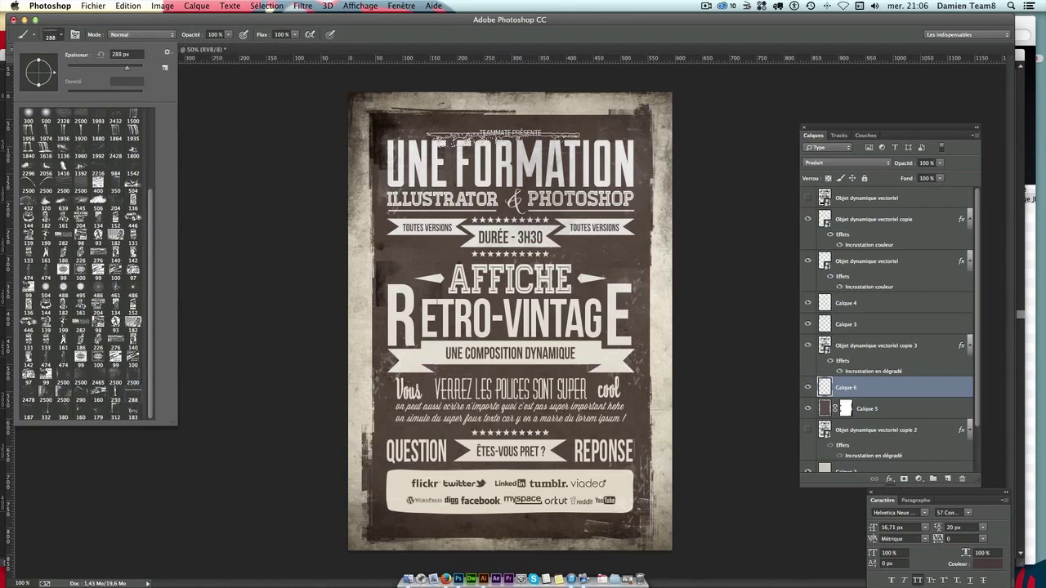
{"action": "key", "text": "Return"}
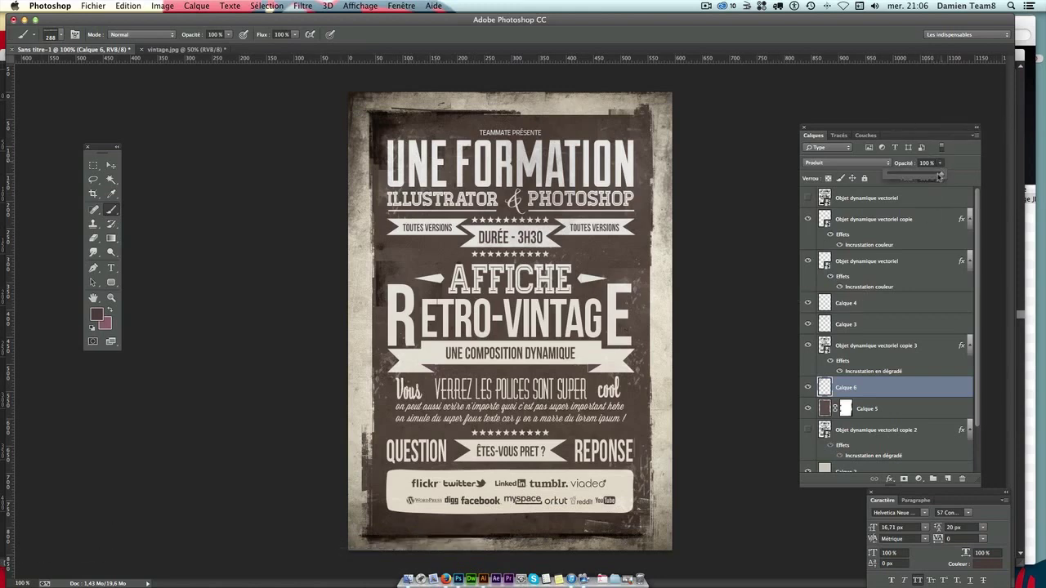
Lower the grunge layer's opacity to 47% and switch to a larger 332 px grunge brush.
{"action": "left_click_drag", "start_coordinate": [925, 176], "coordinate": [933, 176]}
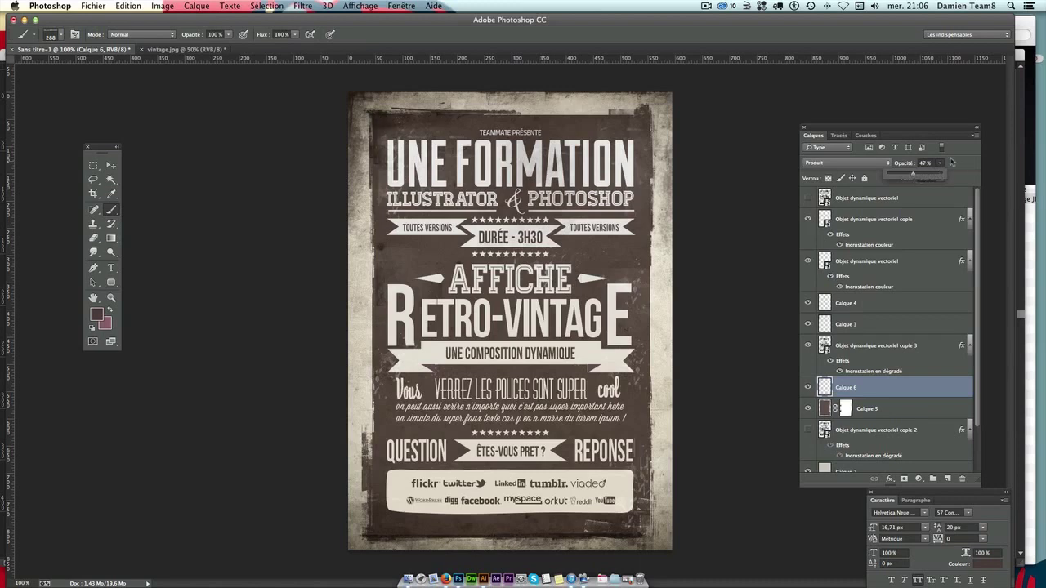
{"action": "left_click", "coordinate": [57, 34]}
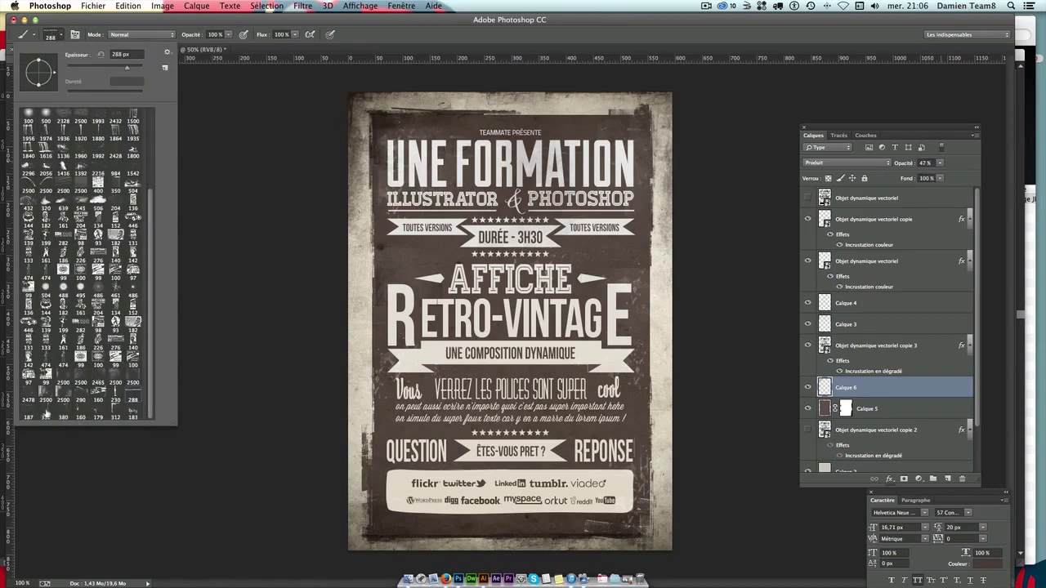
{"action": "left_click", "coordinate": [47, 414]}
{"action": "left_click", "coordinate": [629, 204]}
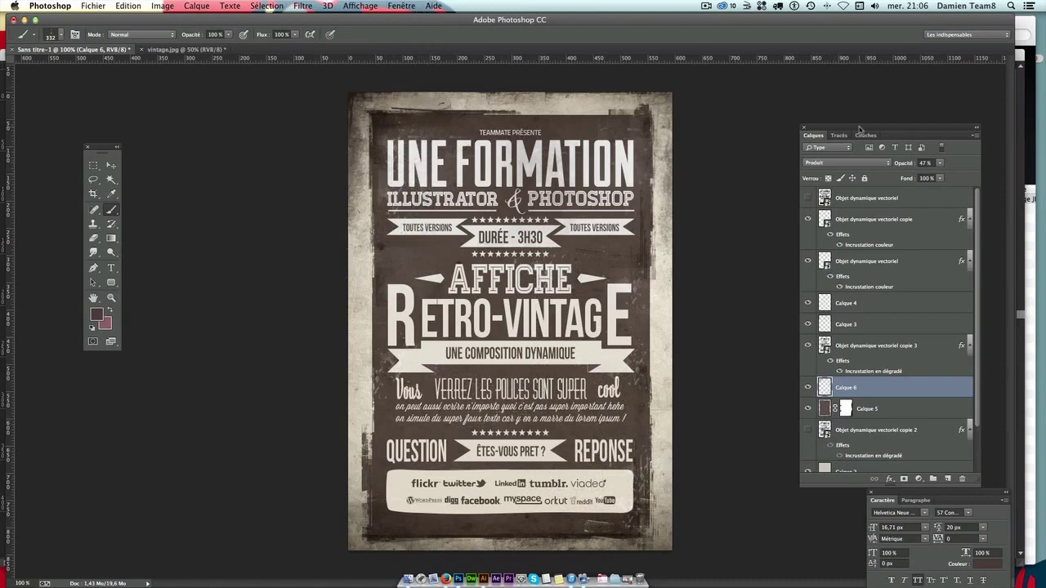
{"action": "key", "text": "super+y"}
{"action": "key", "text": "super+y"}
{"action": "left_click", "coordinate": [111, 165]}
Give the Objet dynamique vectoriel copie layer a grey-beige Incrustation couleur sampled from the lettering.
{"action": "left_click", "coordinate": [504, 371], "text": "super"}
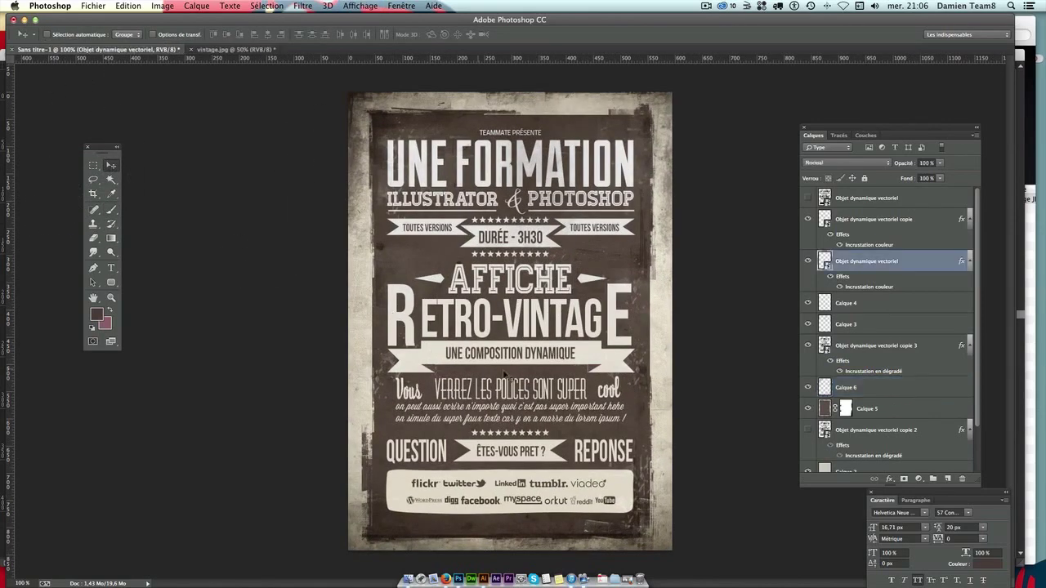
{"action": "left_click", "coordinate": [594, 371], "text": "shift+super"}
{"action": "double_click", "coordinate": [931, 232]}
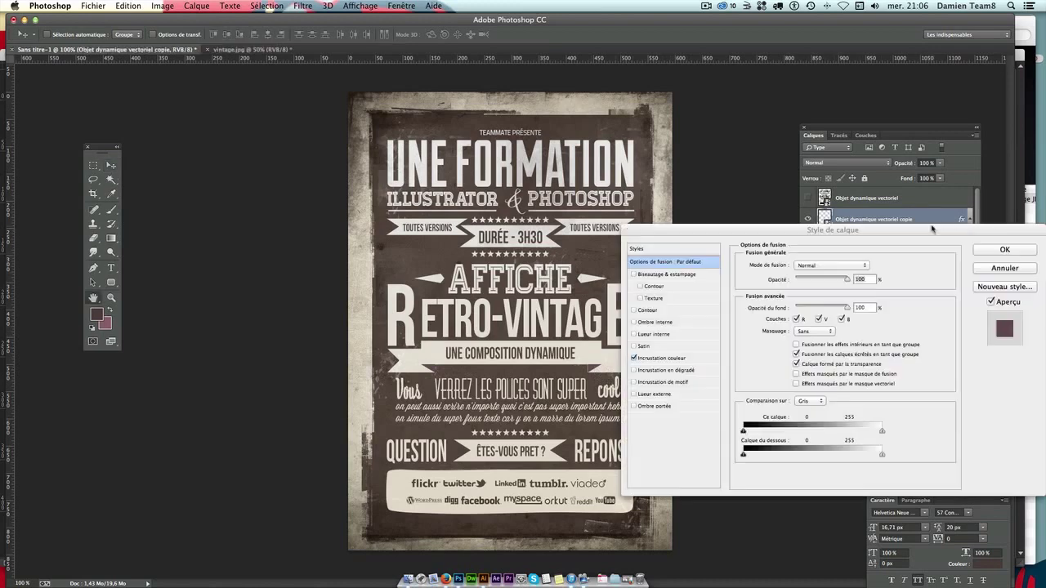
{"action": "left_click", "coordinate": [662, 358]}
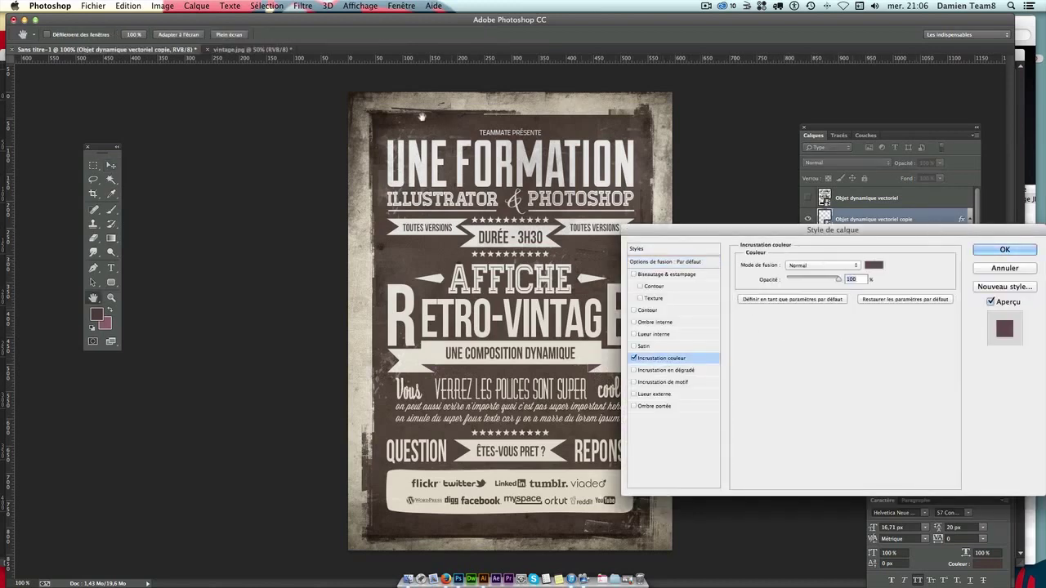
{"action": "left_click", "coordinate": [874, 264]}
{"action": "left_click", "coordinate": [424, 128]}
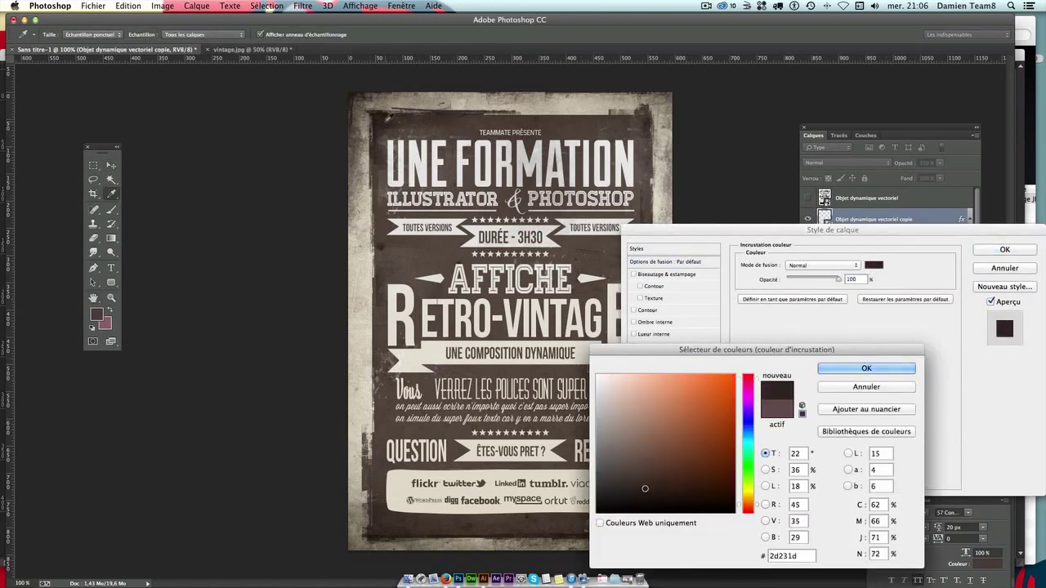
{"action": "left_click", "coordinate": [432, 335]}
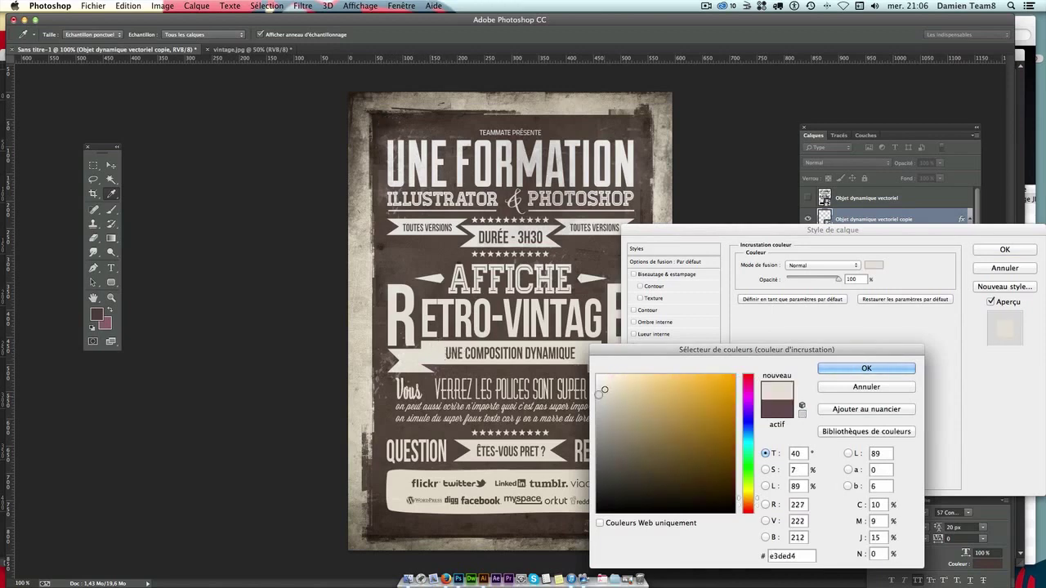
{"action": "left_click", "coordinate": [608, 408]}
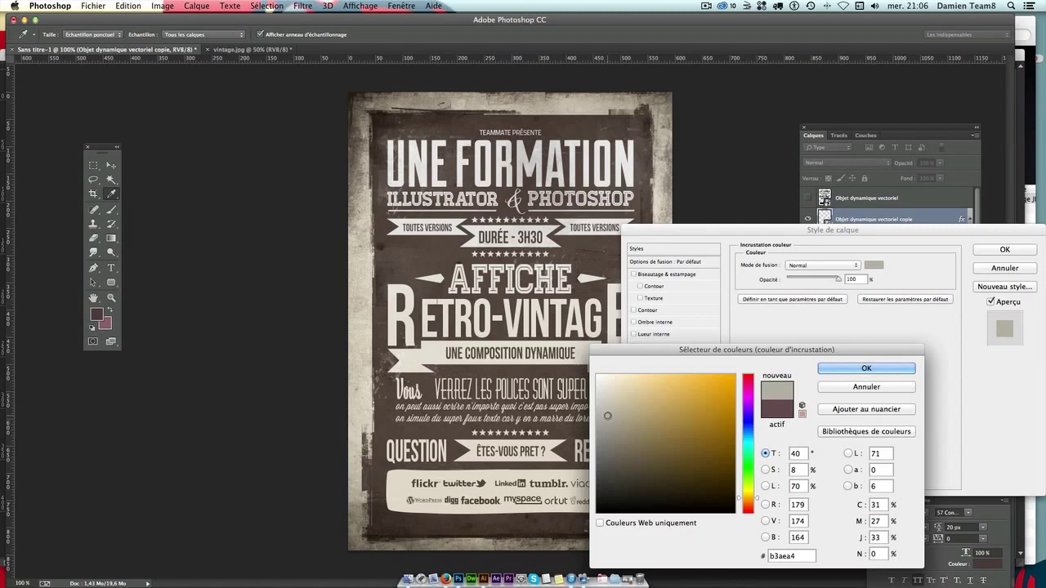
{"action": "key", "text": "Return"}
{"action": "key", "text": "Return"}
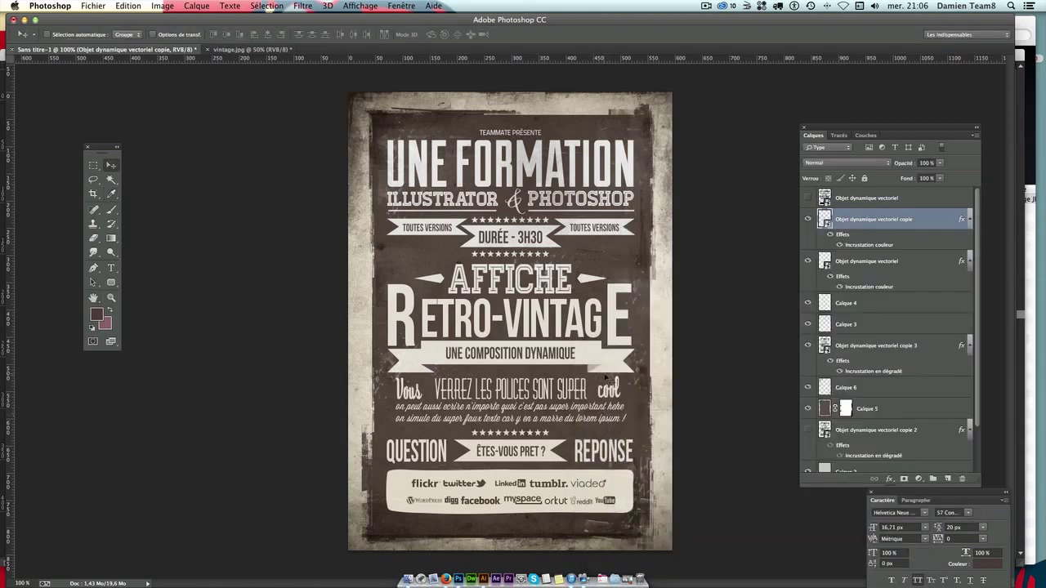
Apply a slightly darker grey-beige colour overlay to the Objet dynamique vectoriel layer.
{"action": "left_click", "coordinate": [433, 372], "text": "super"}
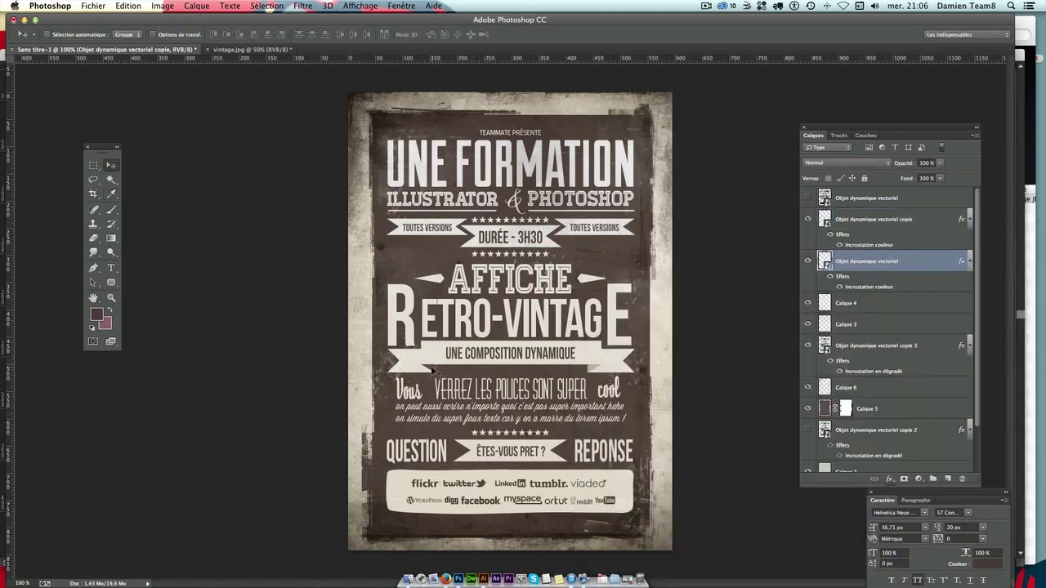
{"action": "double_click", "coordinate": [943, 263]}
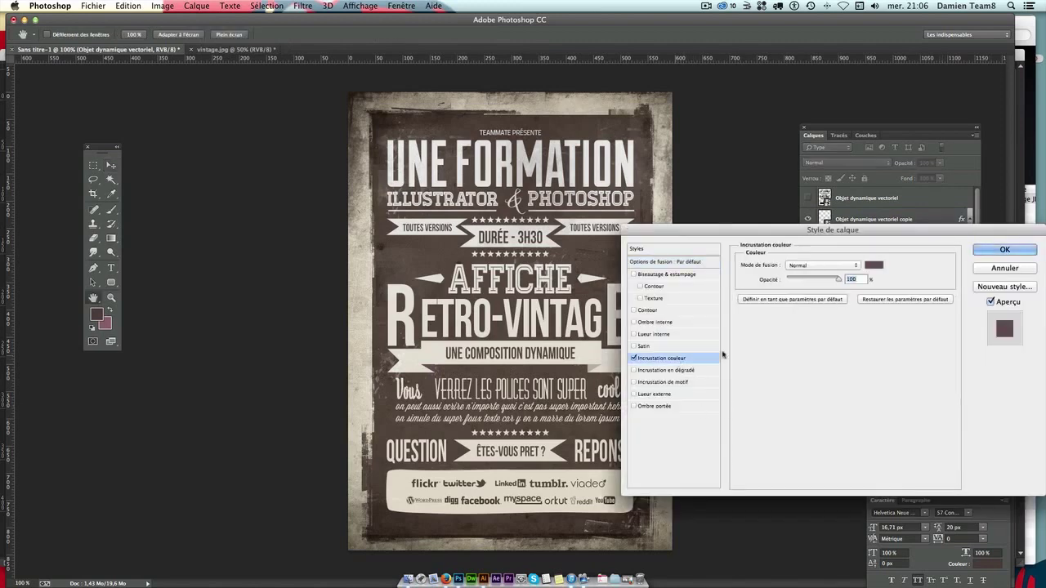
{"action": "left_click", "coordinate": [874, 265]}
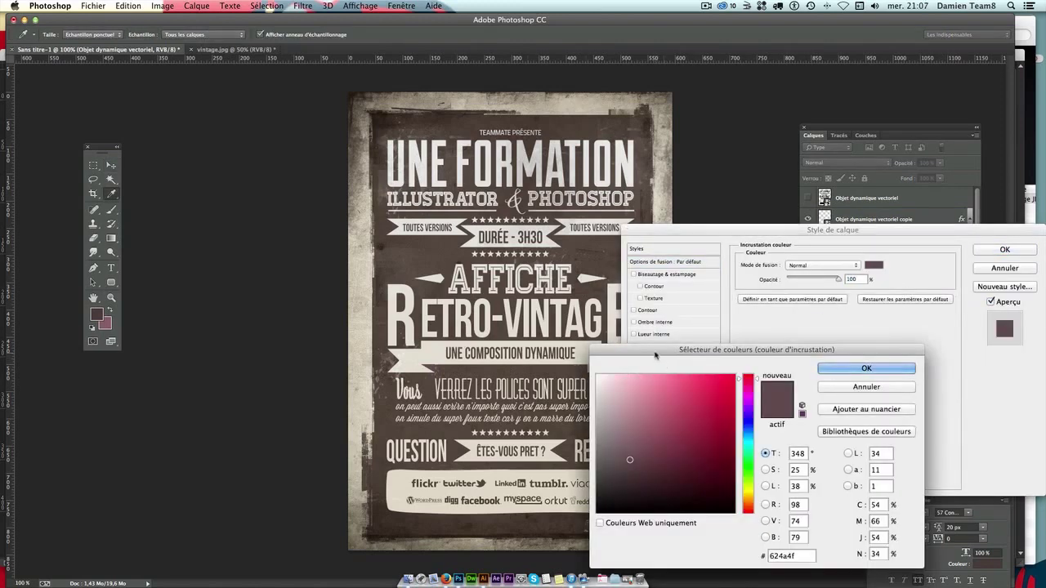
{"action": "left_click", "coordinate": [426, 367]}
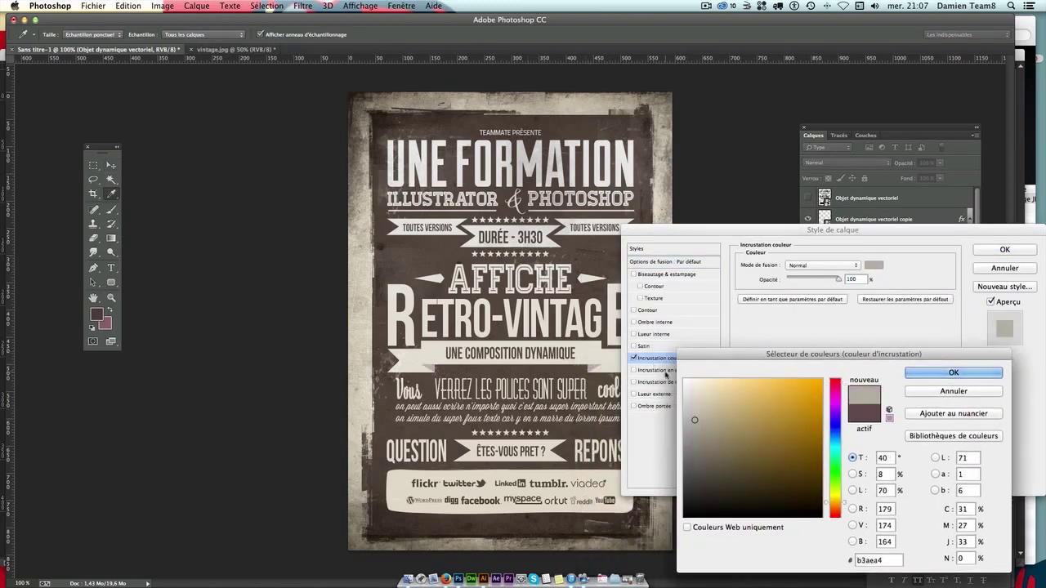
{"action": "key", "text": "Return"}
{"action": "key", "text": "Return"}
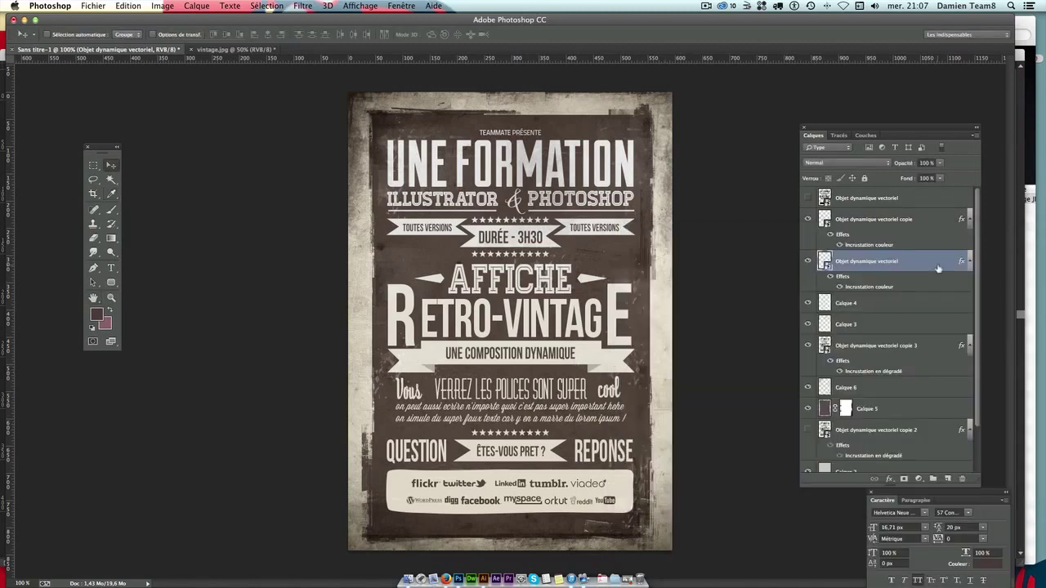
{"action": "double_click", "coordinate": [938, 263]}
{"action": "left_click", "coordinate": [672, 358]}
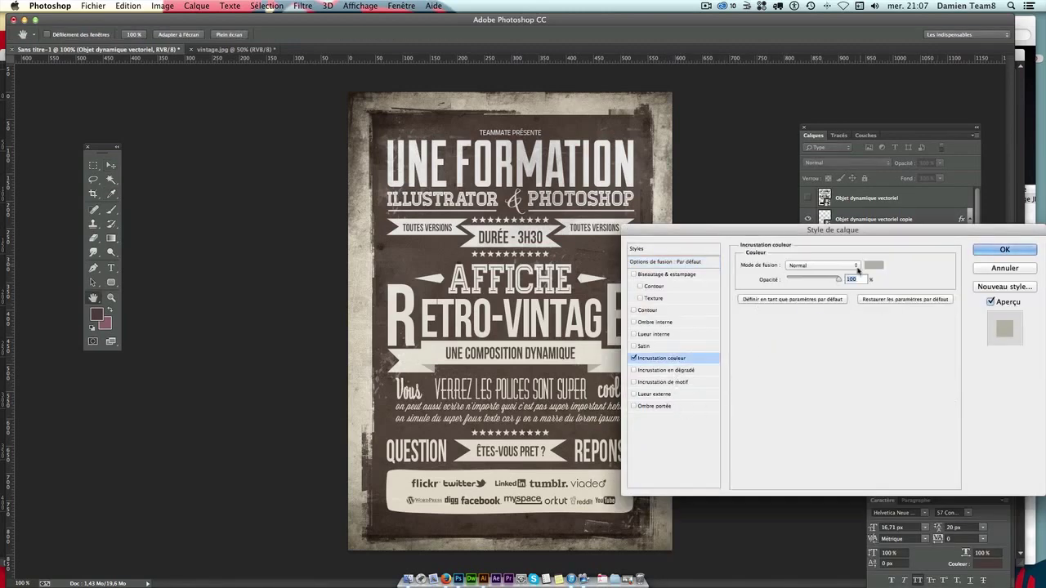
{"action": "left_click", "coordinate": [873, 266]}
{"action": "left_click", "coordinate": [693, 433]}
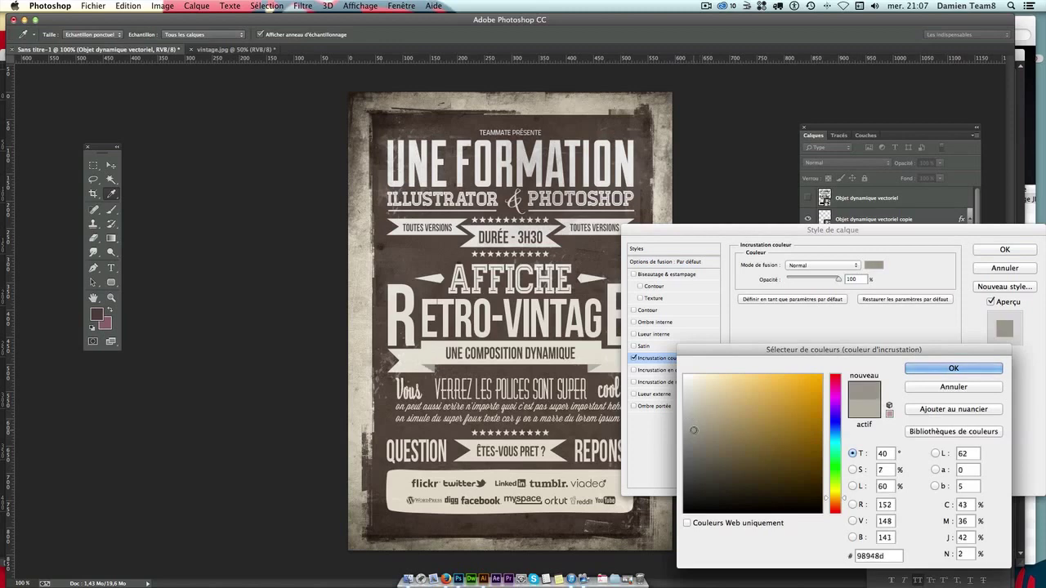
{"action": "key", "text": "Return"}
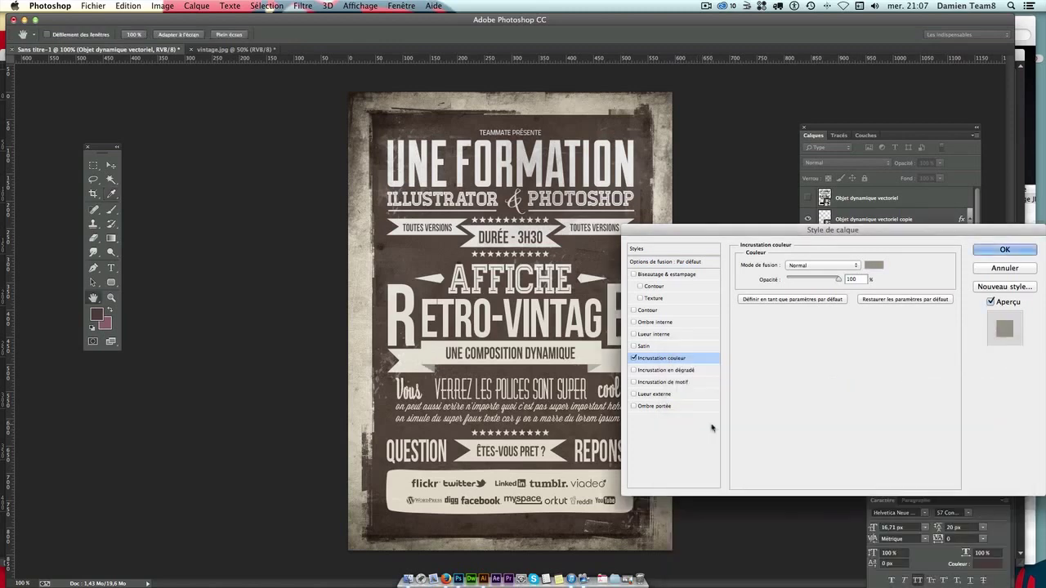
{"action": "key", "text": "Return"}
Reconfirm the colour overlay on the Objet dynamique vectoriel copie layer.
{"action": "key", "text": "v"}
{"action": "left_click", "coordinate": [594, 369]}
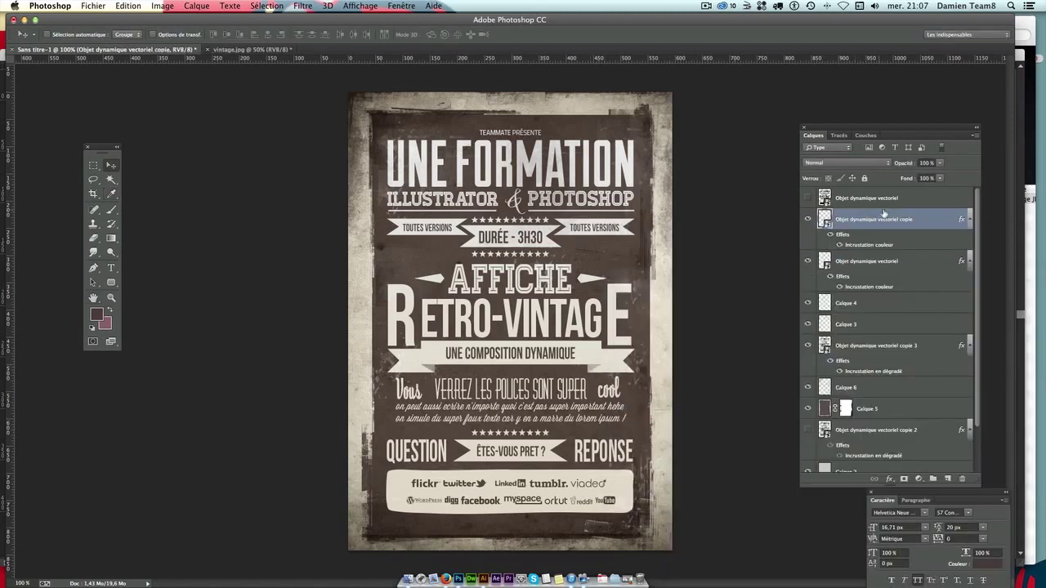
{"action": "double_click", "coordinate": [948, 221]}
{"action": "left_click", "coordinate": [674, 362]}
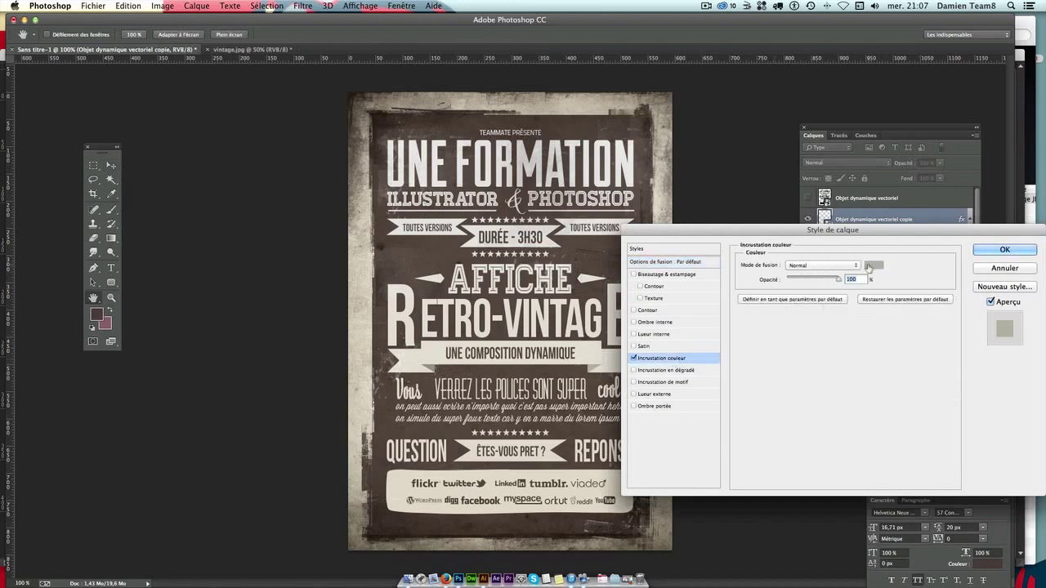
{"action": "left_click", "coordinate": [873, 264]}
{"action": "key", "text": "Return"}
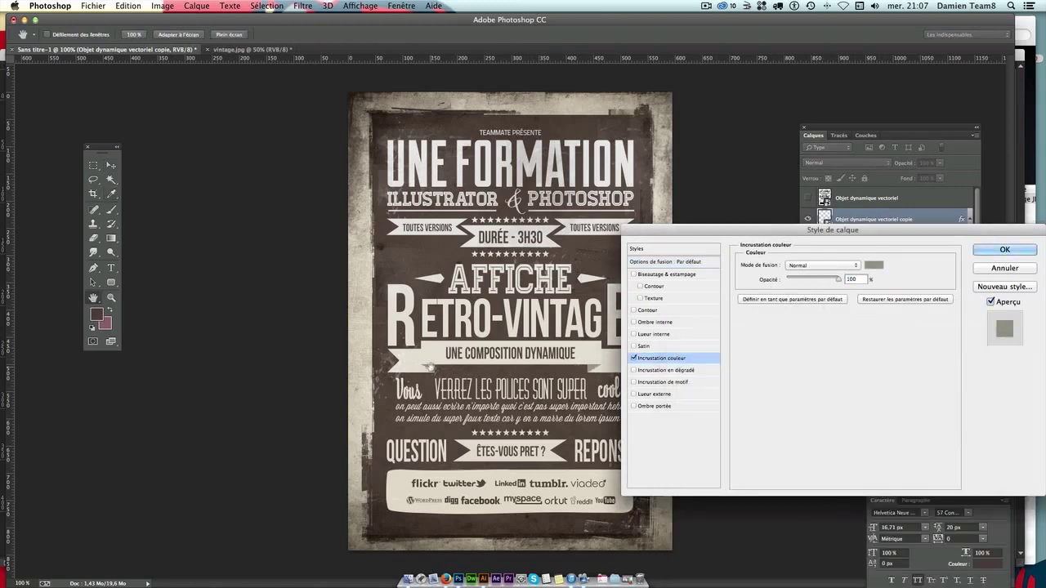
{"action": "key", "text": "Return"}
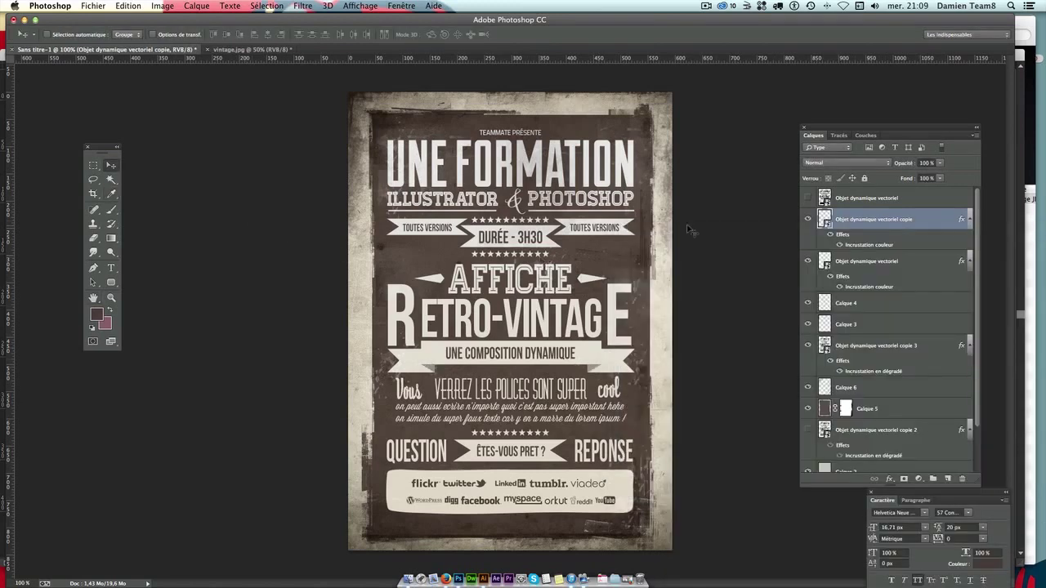
Hide Calque 5, Calque 6 and the copie 3 / copie 2 layers to reveal the light background.
{"action": "left_click", "coordinate": [807, 219]}
{"action": "left_click", "coordinate": [806, 219]}
{"action": "left_click", "coordinate": [807, 408]}
{"action": "left_click", "coordinate": [807, 409]}
{"action": "left_click", "coordinate": [807, 409]}
{"action": "left_click", "coordinate": [808, 387]}
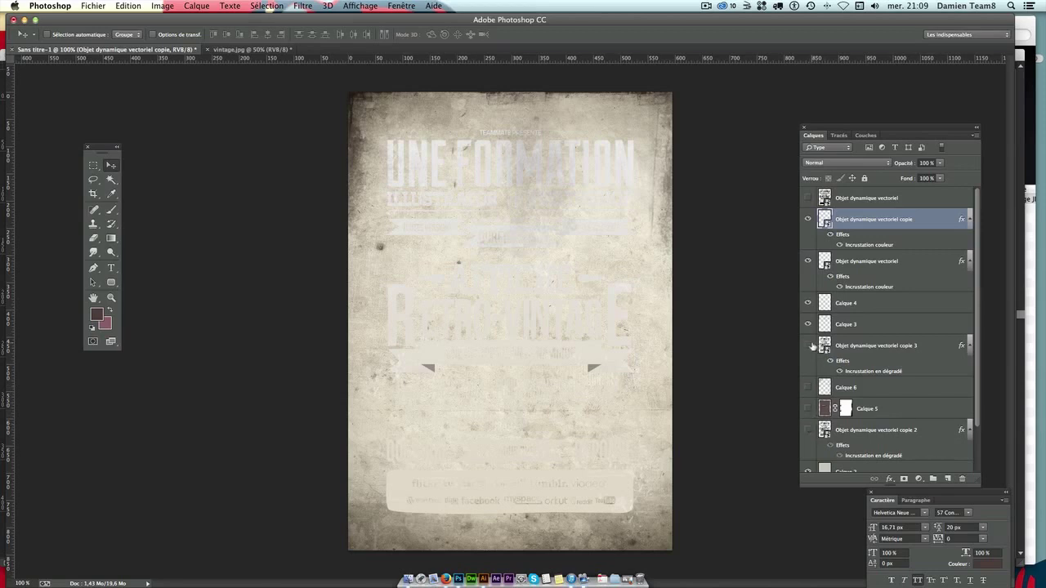
{"action": "left_click", "coordinate": [808, 345]}
{"action": "left_click", "coordinate": [807, 430]}
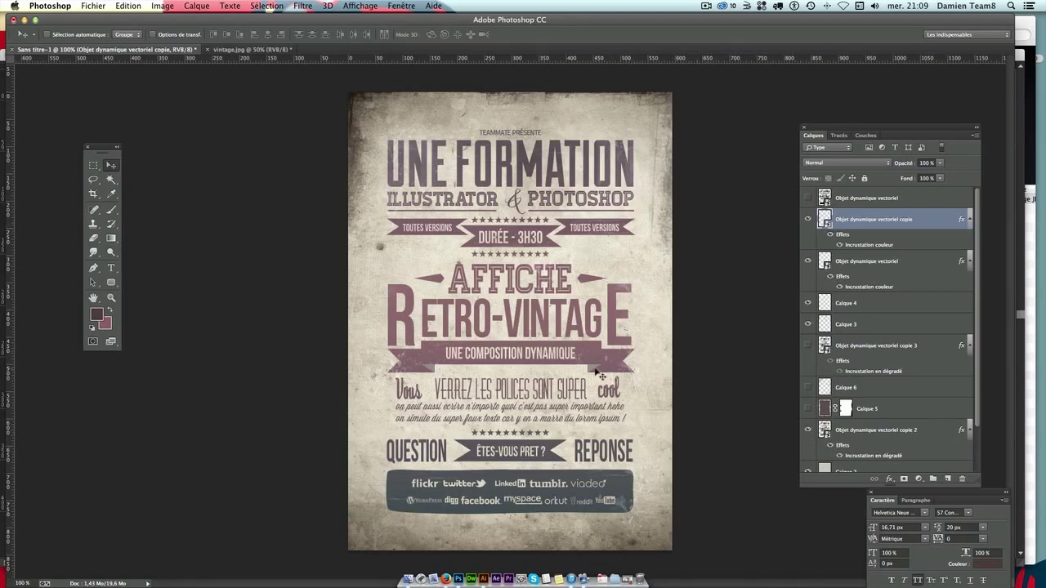
Change the copie layer's colour overlay to dark mauve #5e4349 sampled from the poster.
{"action": "left_click", "coordinate": [923, 255], "text": "shift"}
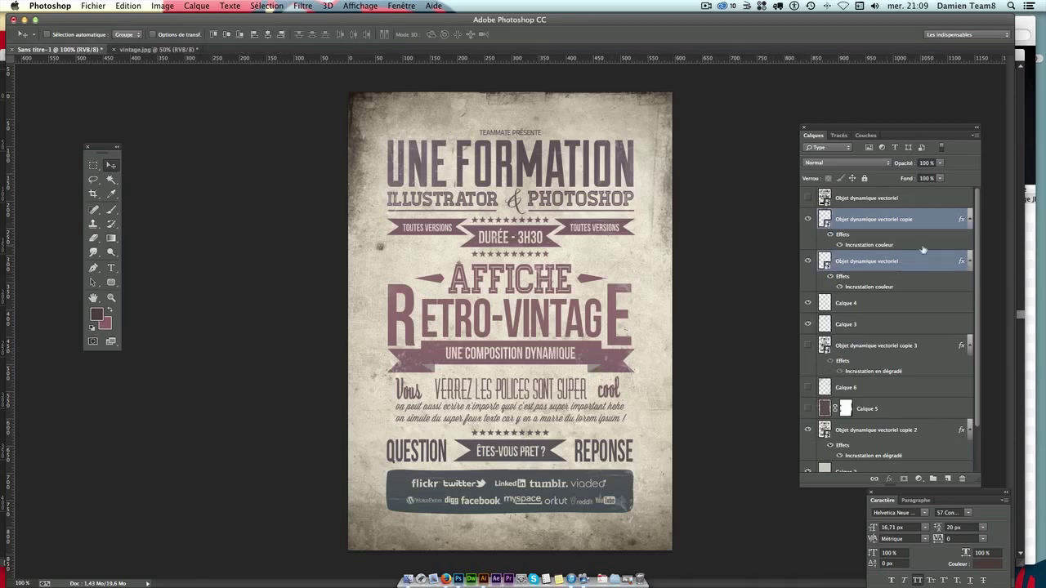
{"action": "double_click", "coordinate": [929, 225]}
{"action": "left_click", "coordinate": [663, 358]}
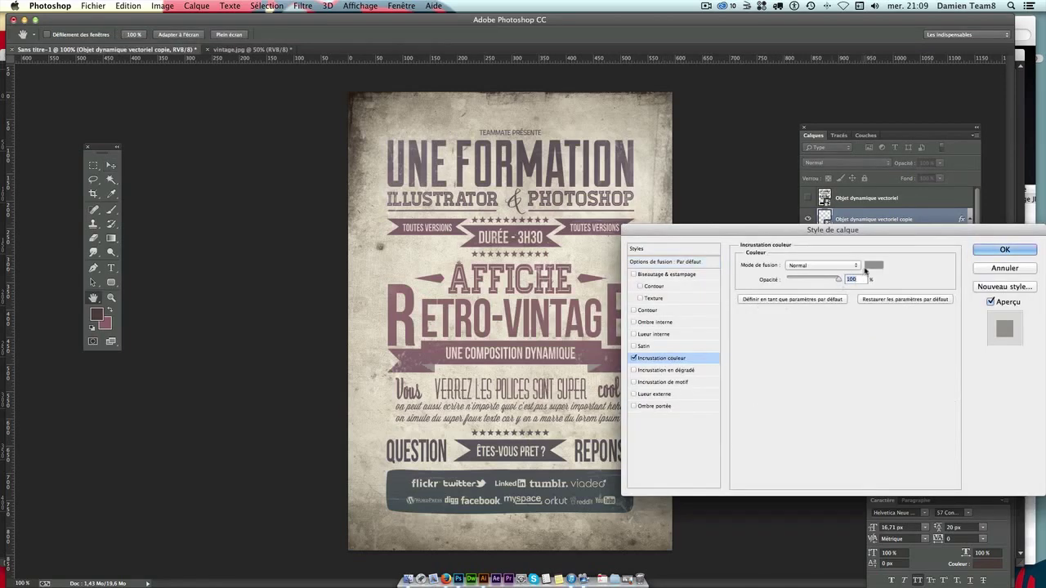
{"action": "left_click", "coordinate": [873, 265]}
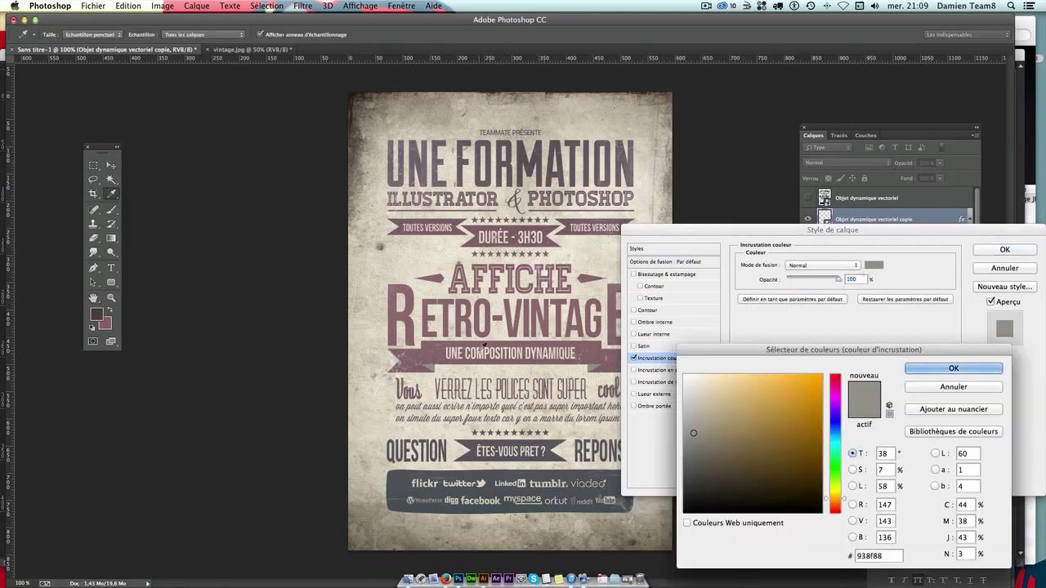
{"action": "left_click", "coordinate": [457, 349]}
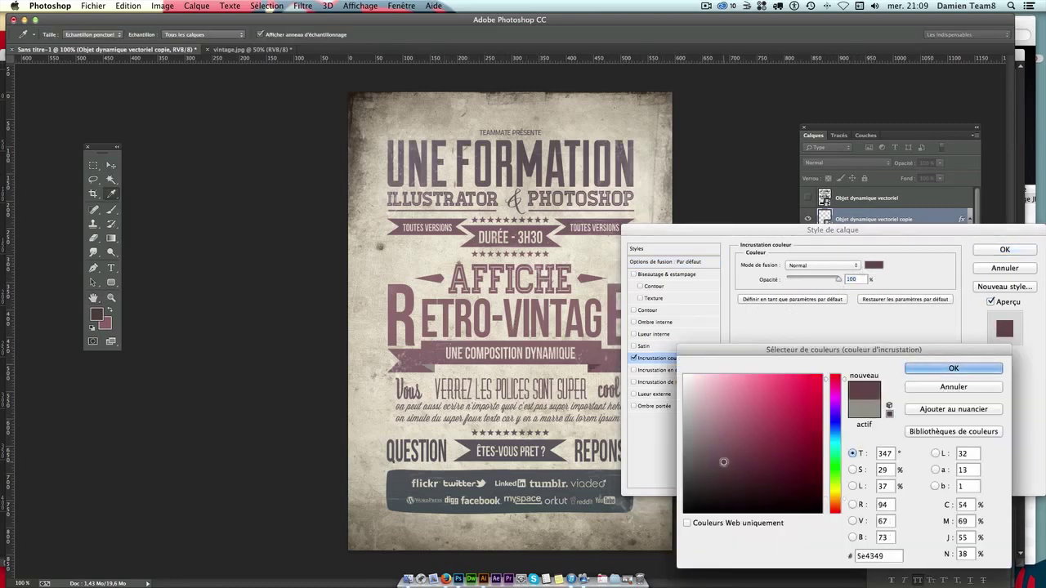
{"action": "left_click", "coordinate": [952, 368]}
{"action": "left_click", "coordinate": [1004, 249]}
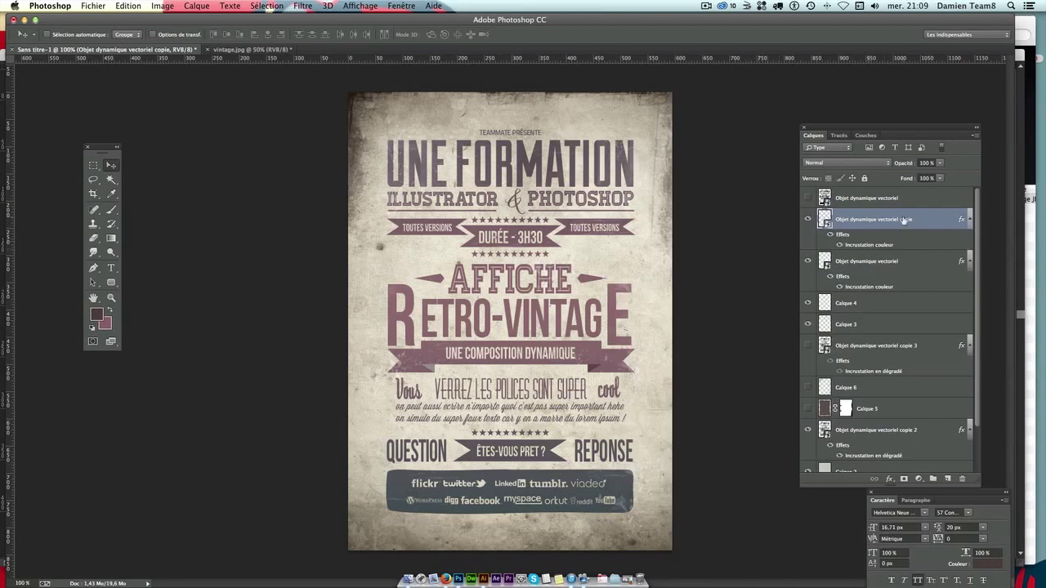
Set the Objet dynamique vectoriel layer's colour overlay to the same dark mauve.
{"action": "left_click", "coordinate": [902, 263]}
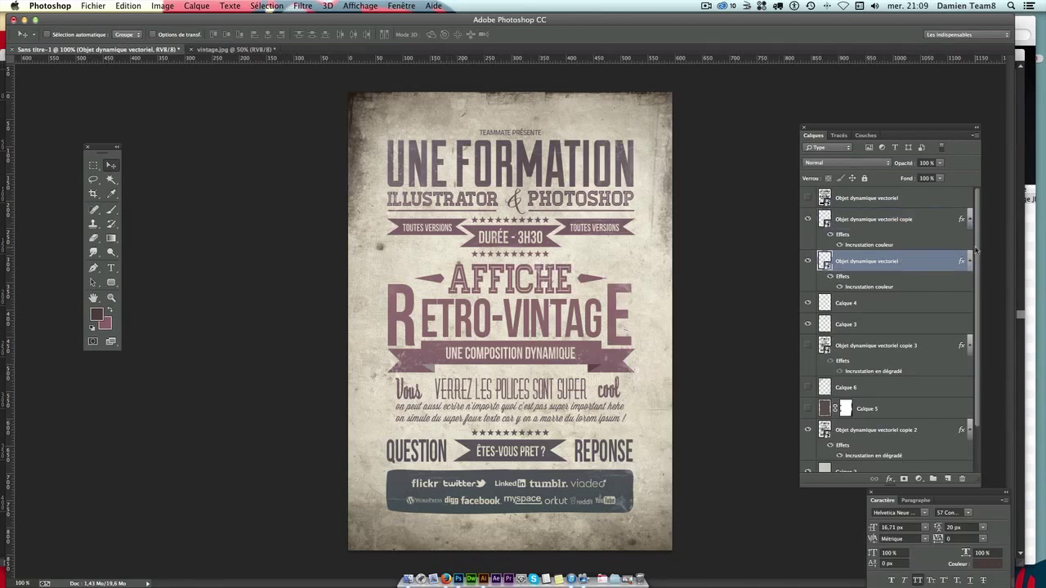
{"action": "double_click", "coordinate": [902, 267]}
{"action": "left_click", "coordinate": [653, 358]}
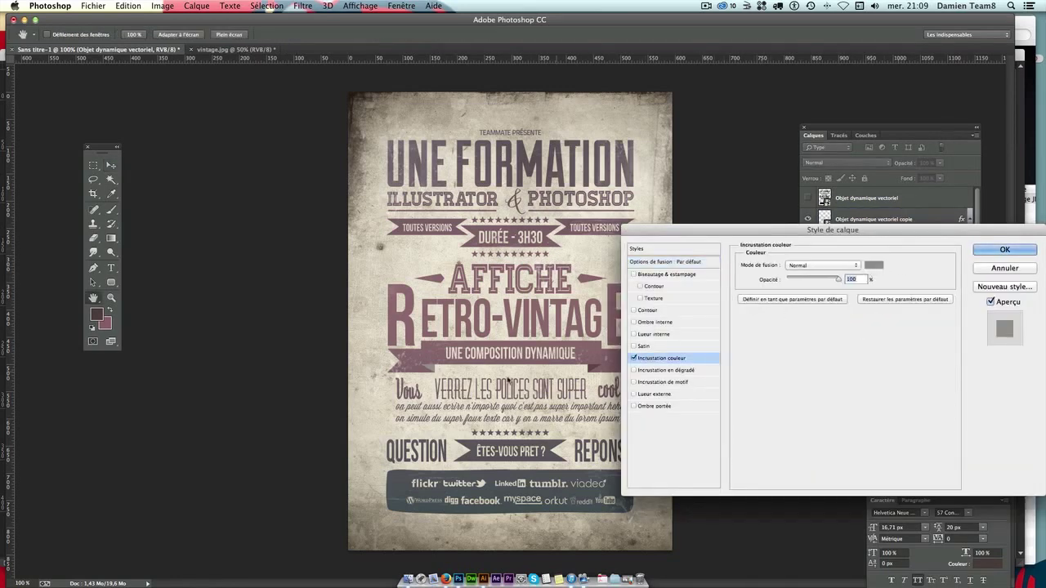
{"action": "left_click", "coordinate": [873, 265]}
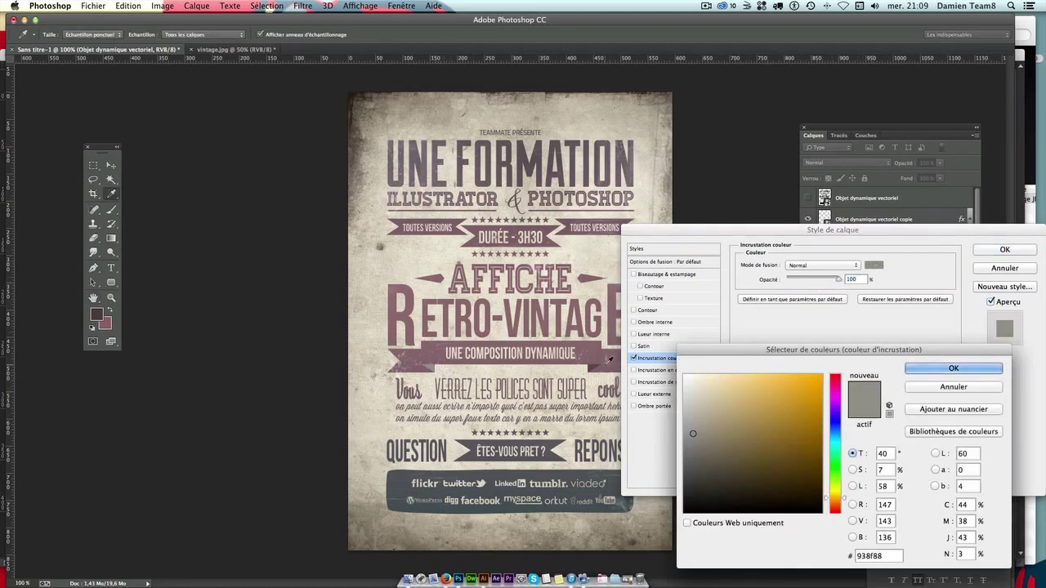
{"action": "left_click", "coordinate": [608, 360]}
{"action": "key", "text": "Return"}
{"action": "key", "text": "Return"}
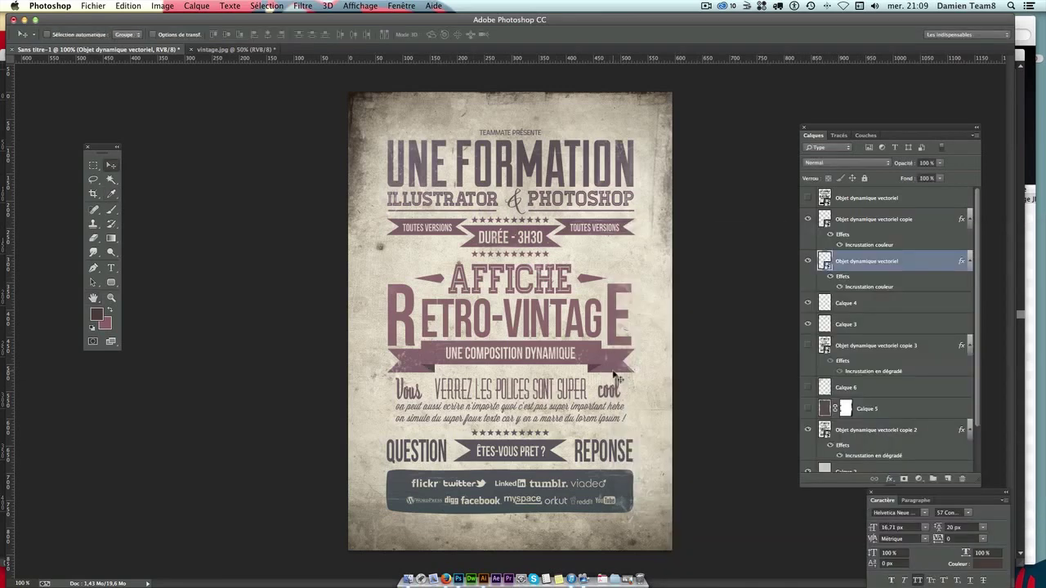
Select the whole poster and paste it into a new clipboard-sized 595×842 px document, viewed at 100%.
{"action": "left_click", "coordinate": [112, 178]}
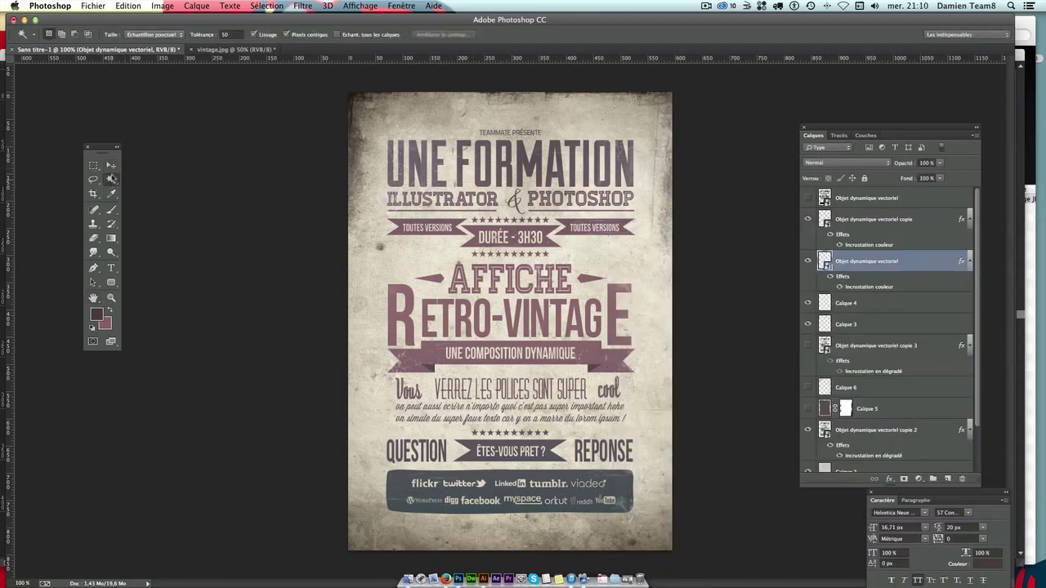
{"action": "left_click", "coordinate": [112, 165]}
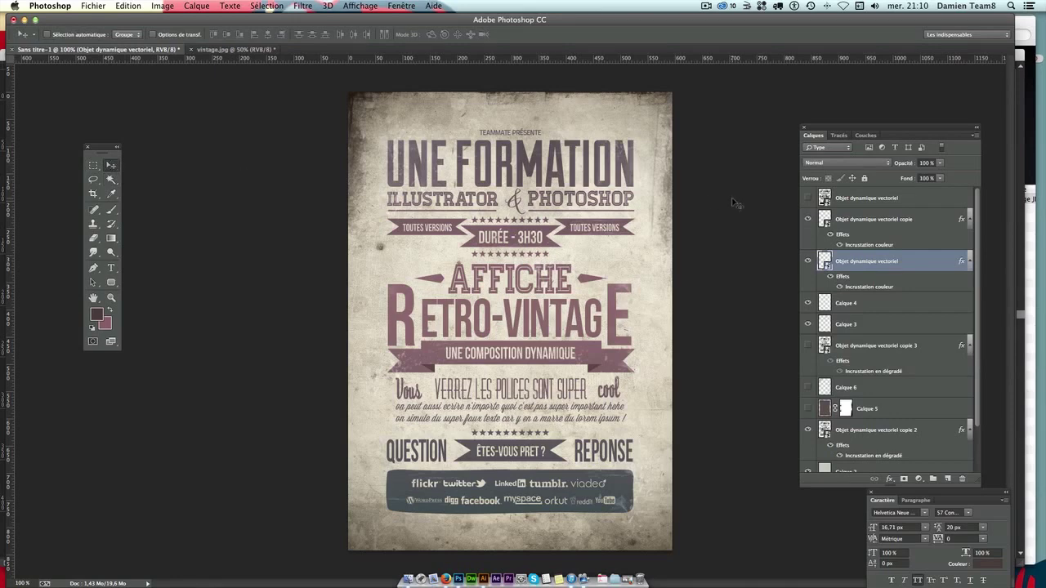
{"action": "key", "text": "super+a"}
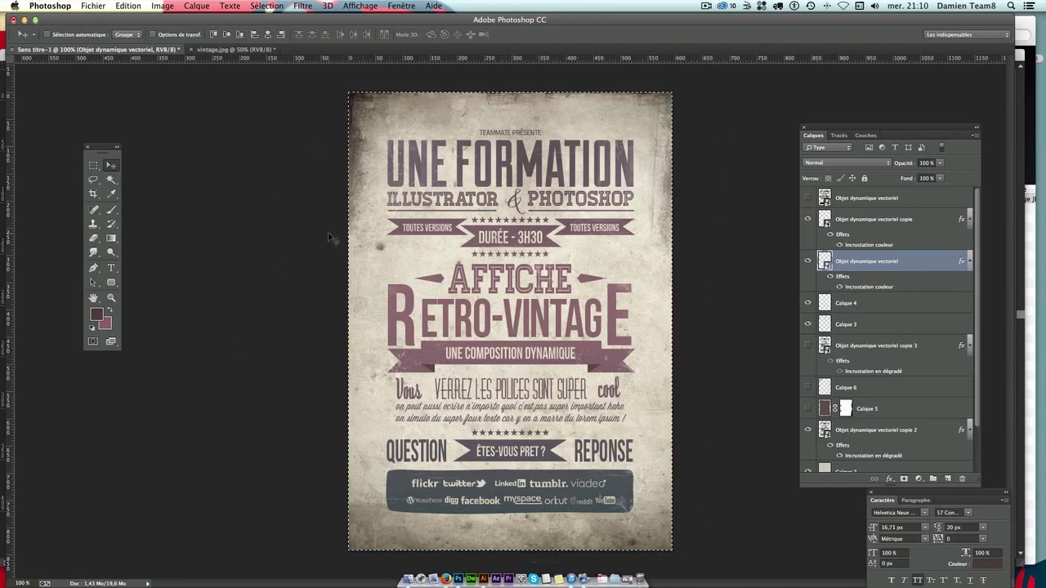
{"action": "key", "text": "ctrl+n"}
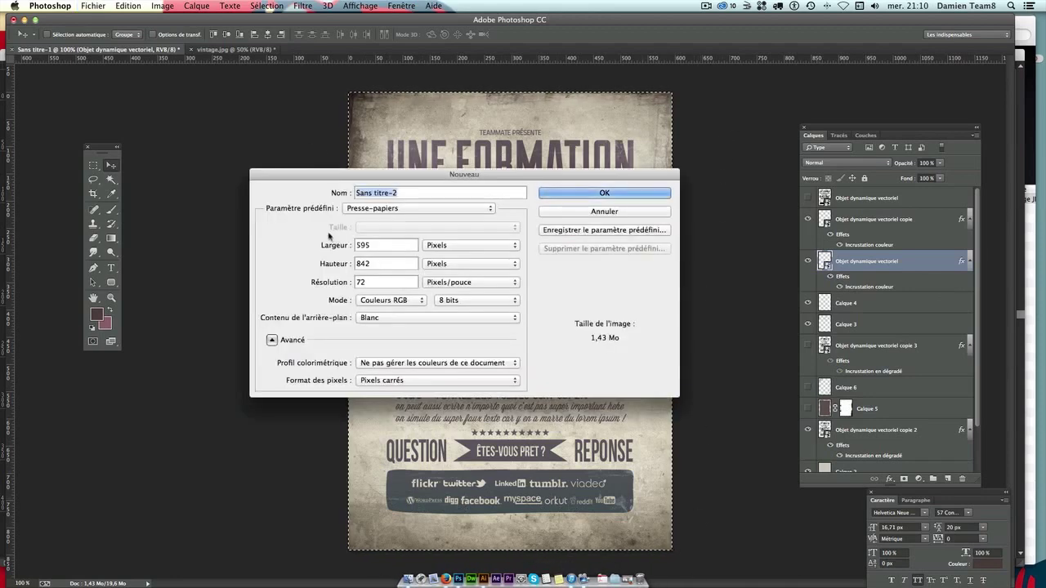
{"action": "key", "text": "Return"}
{"action": "key", "text": "ctrl+v"}
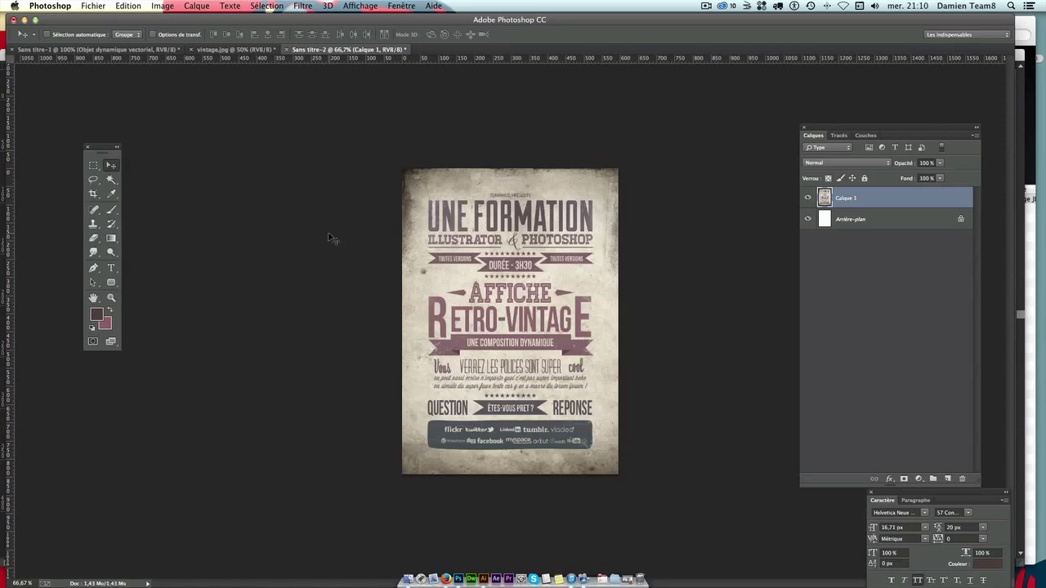
{"action": "key", "text": "ctrl+1"}
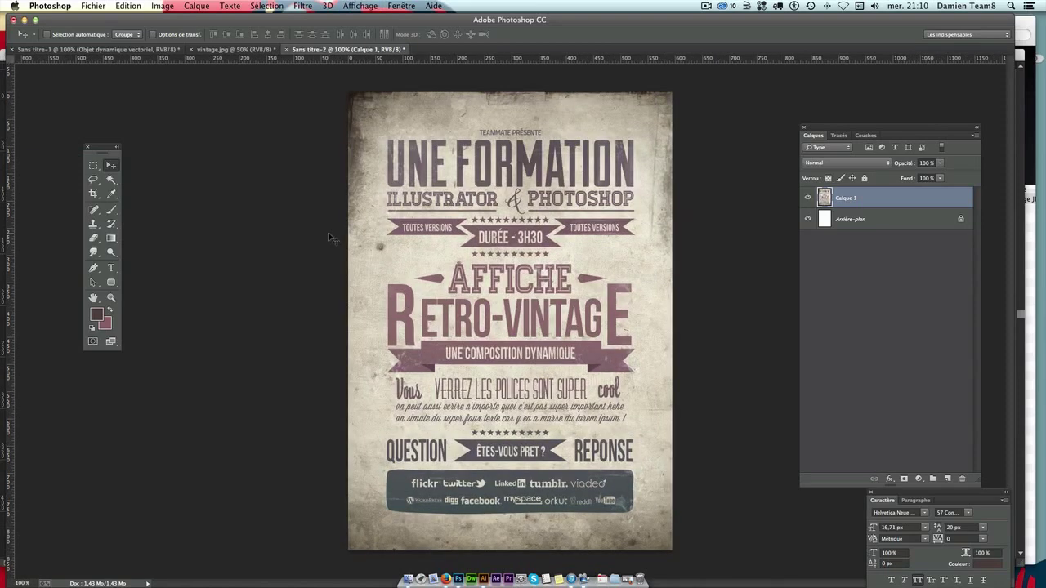
Apply Levels to Calque 1 with input levels 0, 0,88 and 235.
{"action": "key", "text": "ctrl+l"}
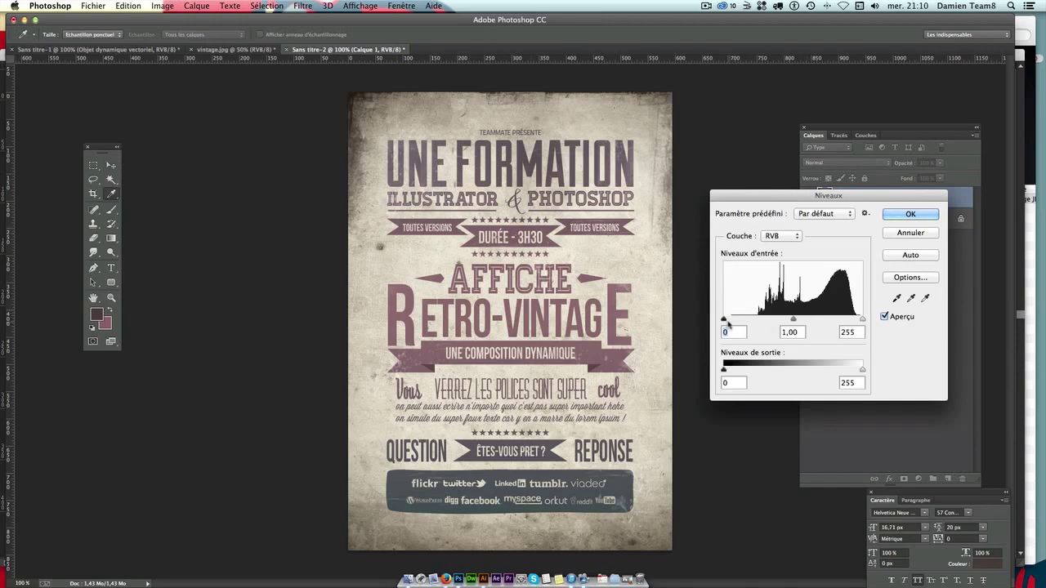
{"action": "left_click_drag", "start_coordinate": [724, 320], "coordinate": [741, 320]}
{"action": "left_click_drag", "start_coordinate": [802, 319], "coordinate": [852, 320]}
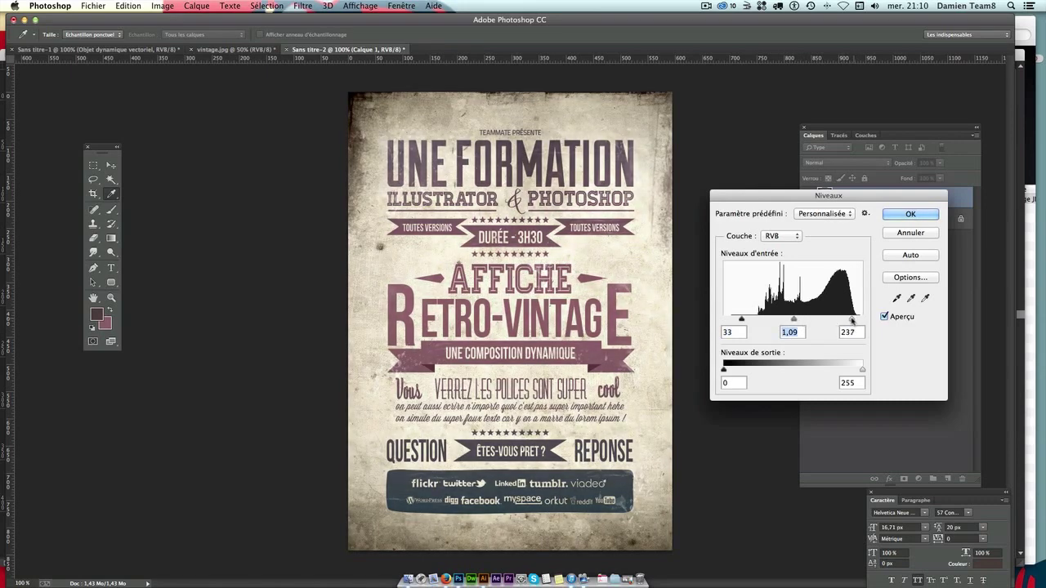
{"action": "left_click_drag", "start_coordinate": [741, 319], "coordinate": [723, 319]}
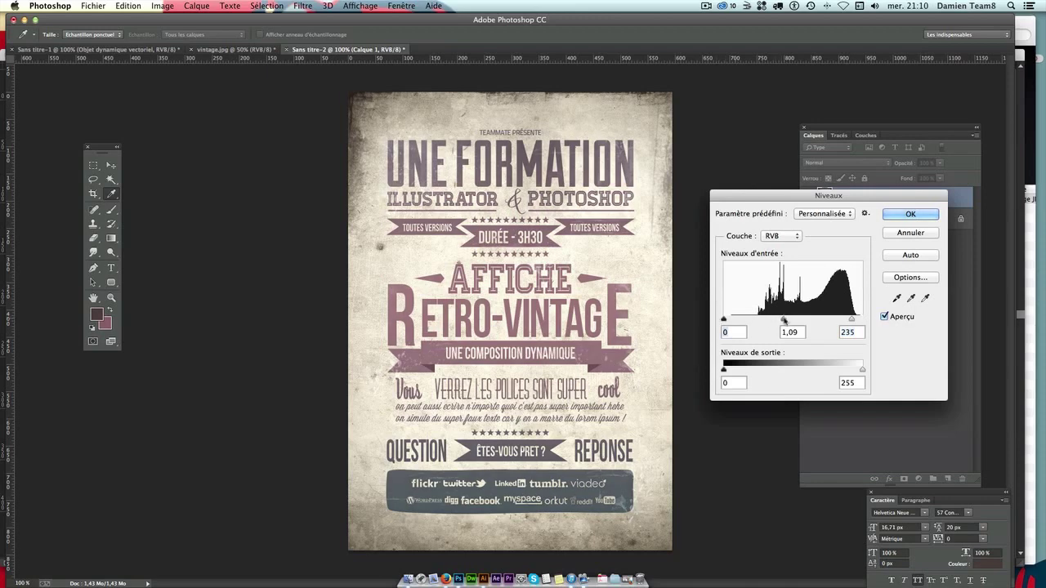
{"action": "left_click_drag", "start_coordinate": [784, 320], "coordinate": [788, 322]}
{"action": "mouse_move", "coordinate": [788, 322]}
{"action": "left_mouse_down"}
{"action": "mouse_move", "coordinate": [806, 320]}
{"action": "mouse_move", "coordinate": [793, 321]}
{"action": "left_mouse_up"}
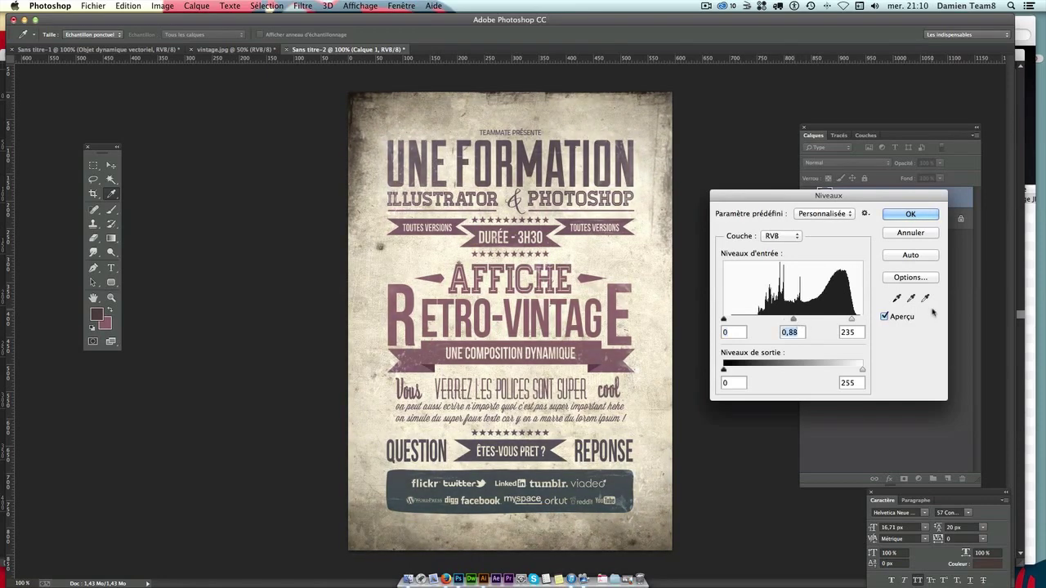
{"action": "left_click", "coordinate": [886, 215]}
{"action": "key", "text": "ctrl+z"}
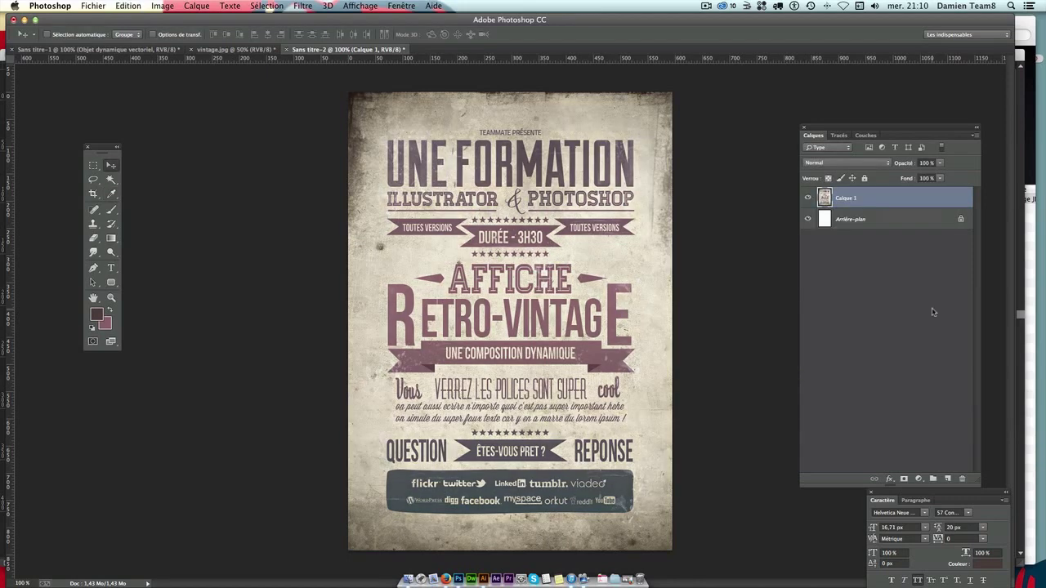
{"action": "key", "text": "ctrl+z"}
{"action": "key", "text": "ctrl+z"}
{"action": "key", "text": "ctrl+z"}
{"action": "key", "text": "ctrl+z"}
{"action": "key", "text": "ctrl+z"}
{"action": "key", "text": "ctrl+z"}
{"action": "key", "text": "ctrl+z"}
{"action": "key", "text": "ctrl+z"}
{"action": "key", "text": "ctrl+z"}
{"action": "key", "text": "ctrl+z"}
{"action": "key", "text": "ctrl+z"}
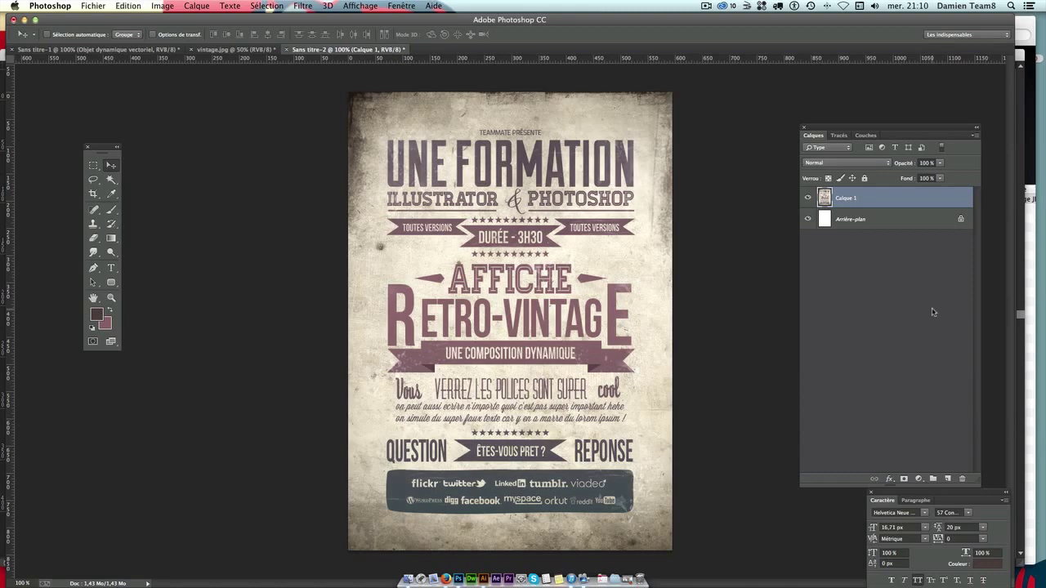
{"action": "key", "text": "ctrl+z"}
{"action": "key", "text": "ctrl+z"}
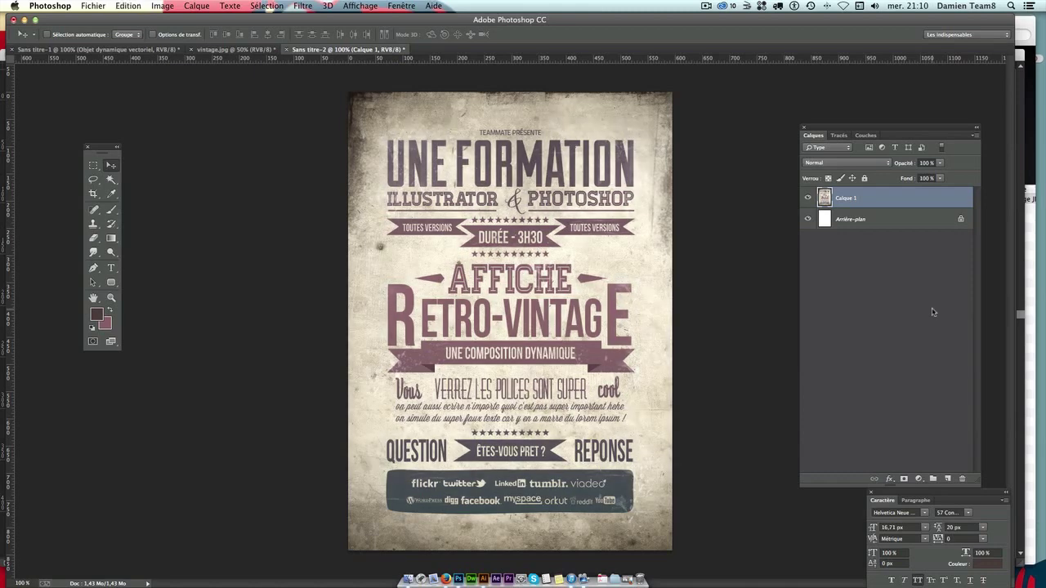